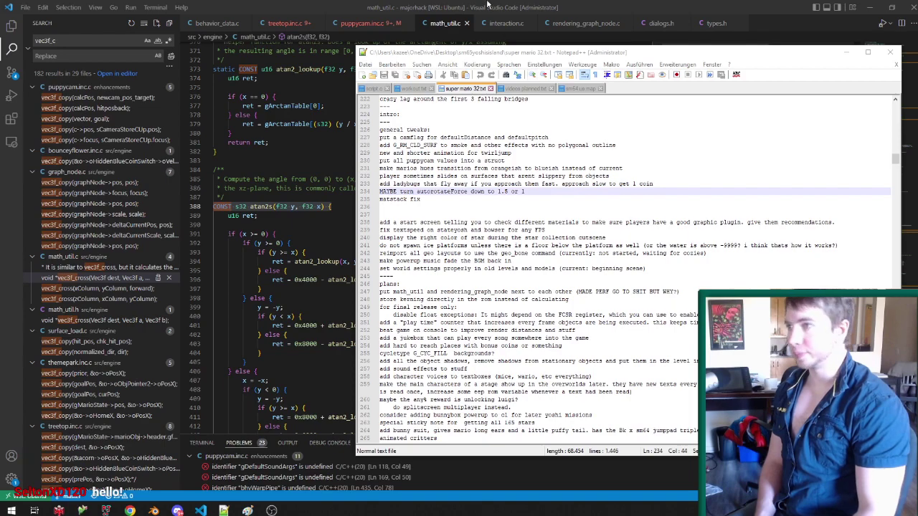
# Step: Bring VS Code to the front and close the math_util.c tab
pyautogui.click(488, 6)
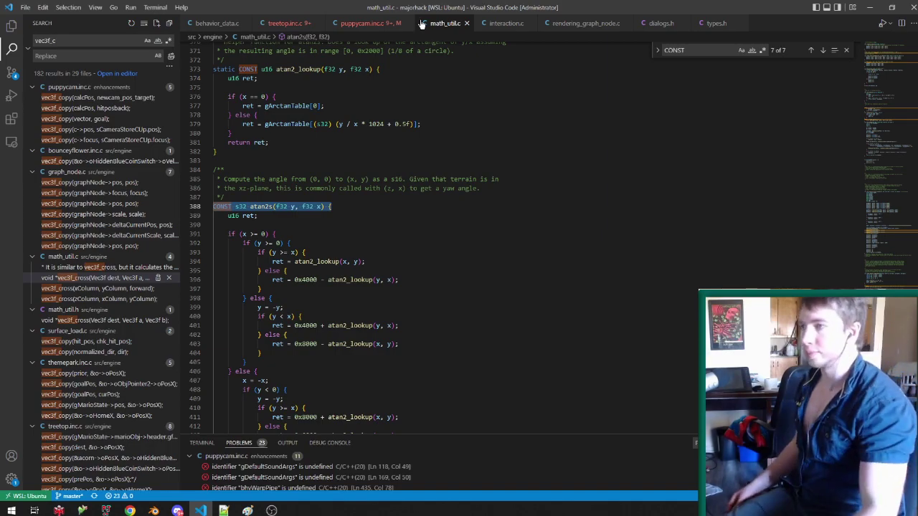
pyautogui.click(466, 23)
# Step: Close puppycam.inc.c and switch to the Blender treetop scene
pyautogui.click(408, 24)
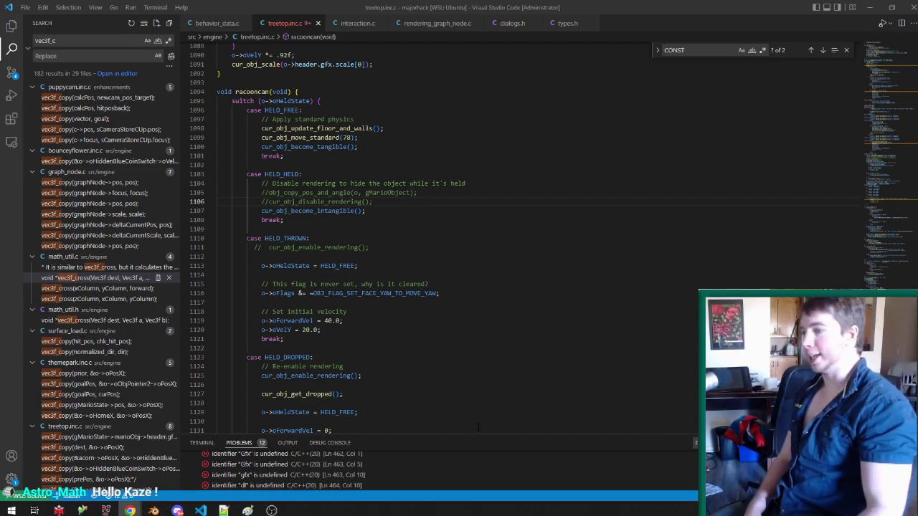
pyautogui.click(154, 511)
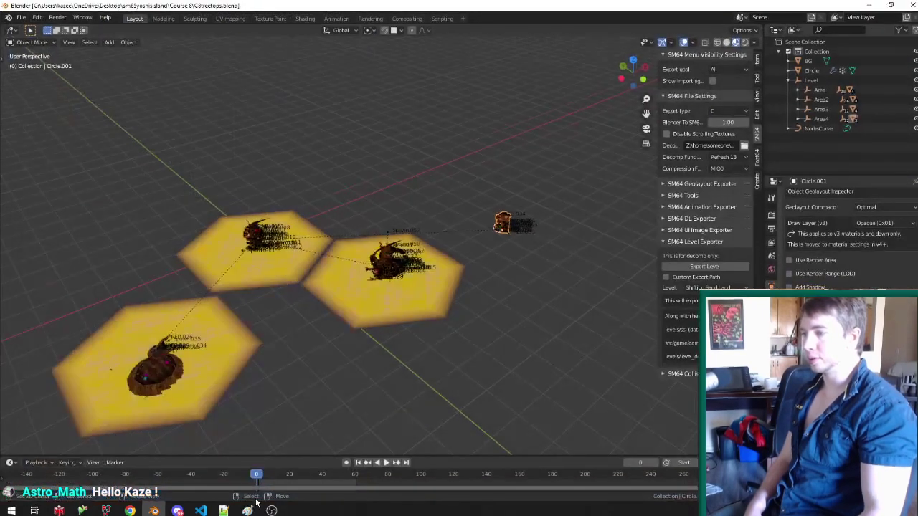
# Step: Save C8treetops.blend and export the Level object as C code
pyautogui.scroll(5, 329, 307)
pyautogui.moveTo(328, 307); pyautogui.dragTo(339, 310, button='middle')
pyautogui.hotkey('ctrl', 's')
pyautogui.click(811, 80)
pyautogui.click(730, 266)
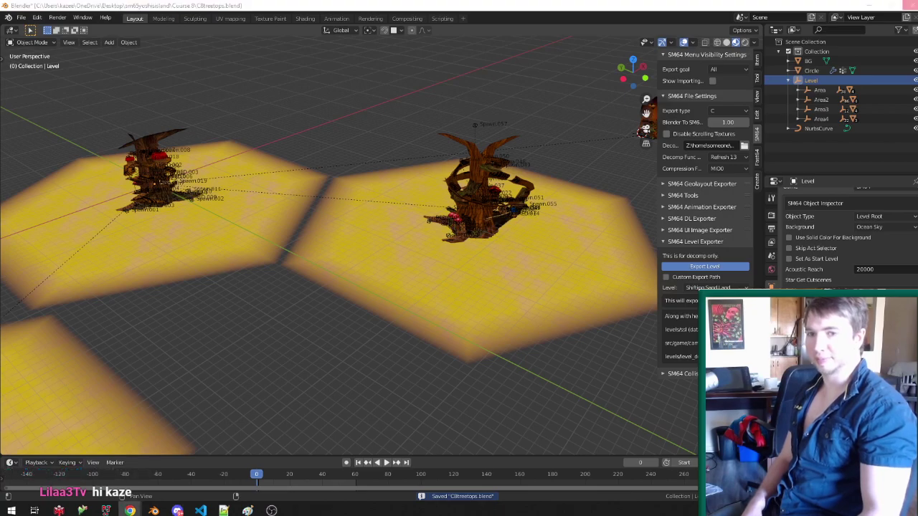
# Step: Launch the Ubuntu terminal from the Start menu
pyautogui.press('super')
pyautogui.write('ubuntu')
pyautogui.press('Return')
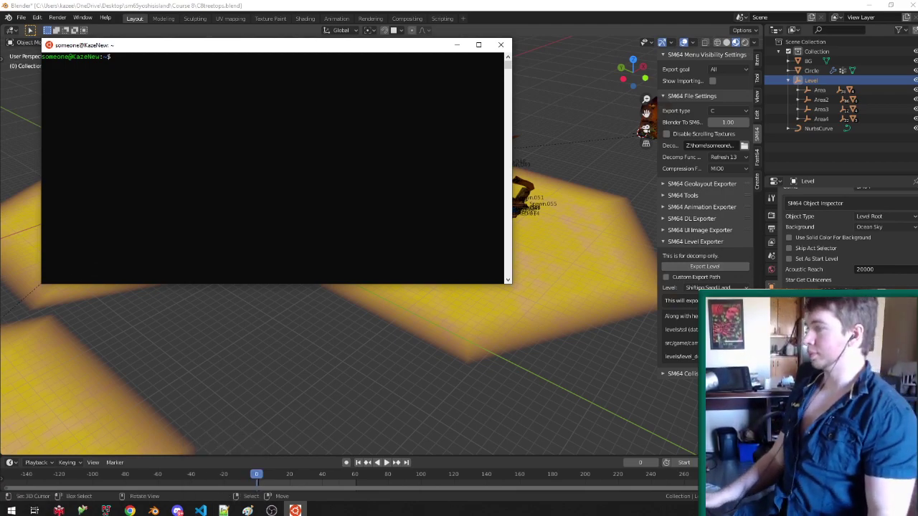
# Step: Rebuild majorhack with 'cd ~/majorhack;make -j12' and launch Project64
pyautogui.click(130, 511)
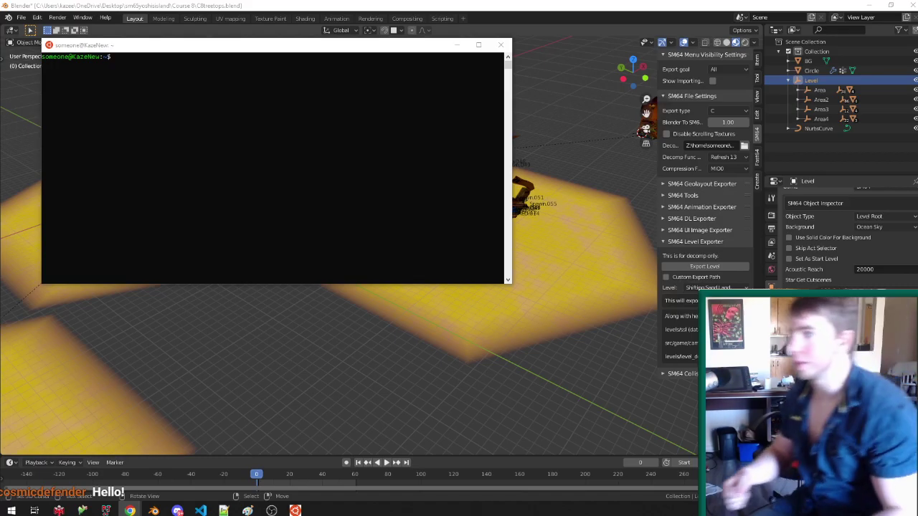
pyautogui.press('Up')
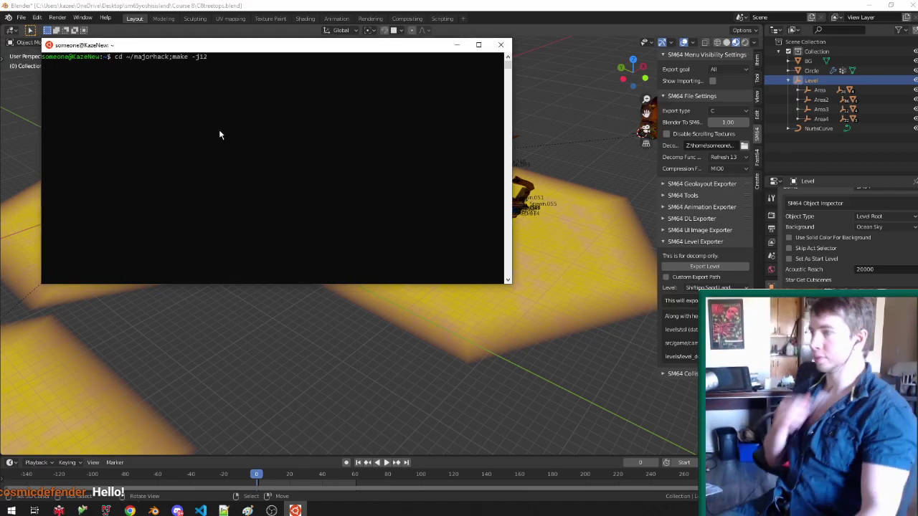
pyautogui.press('Return')
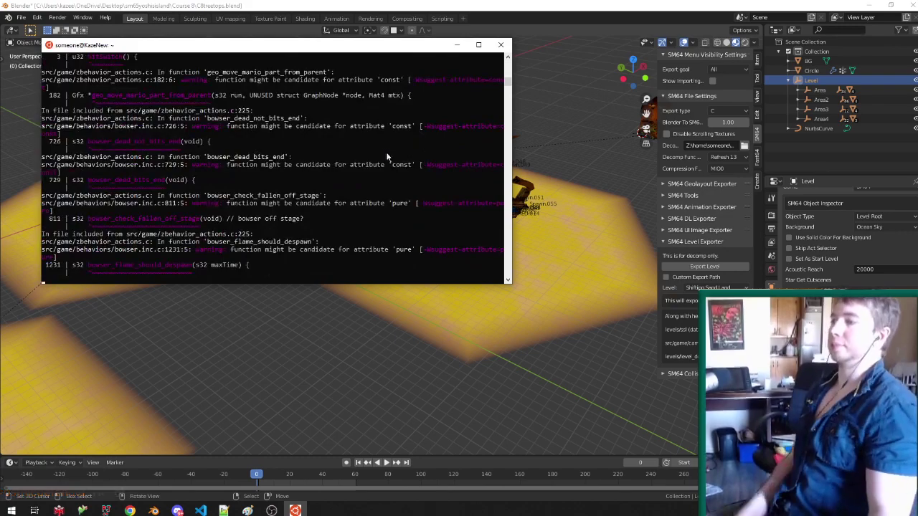
pyautogui.click(107, 511)
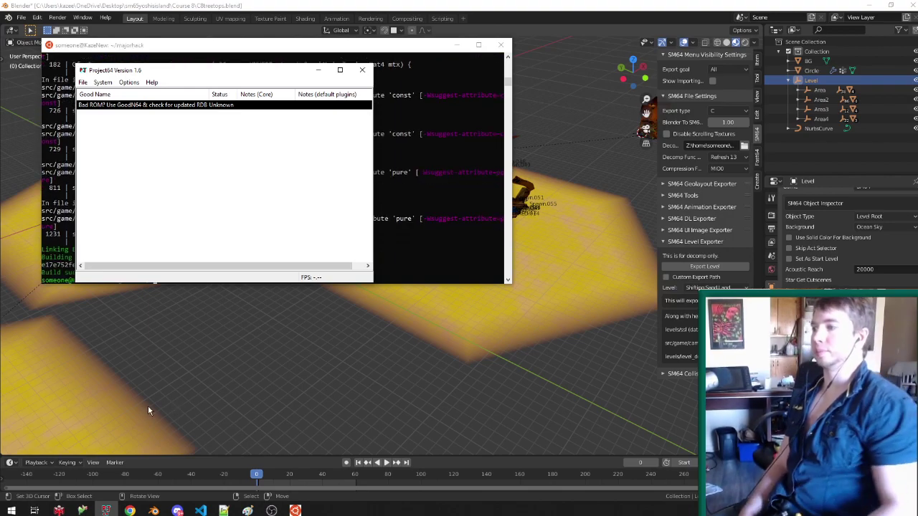
# Step: Boot the YOSHIS ISLAND 64 ROM, save a state with F5, and run Mario across the bridge
pyautogui.doubleClick(143, 107)
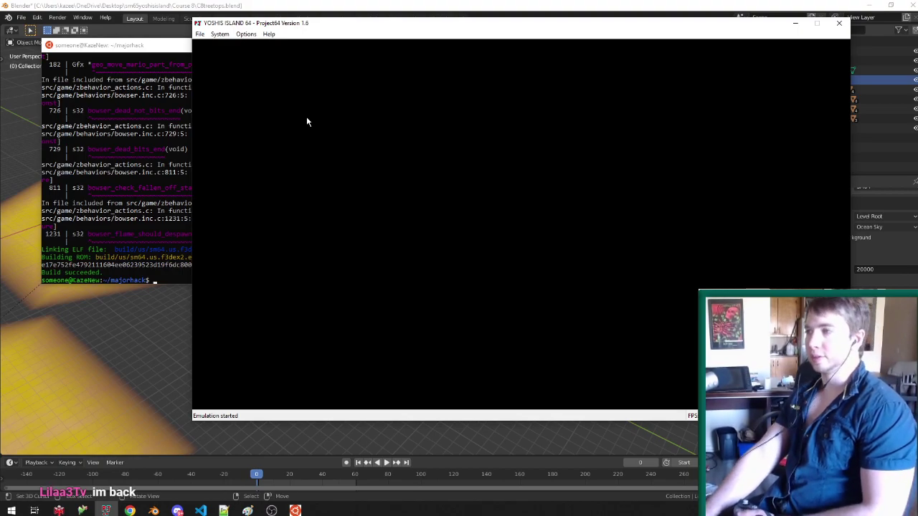
pyautogui.press('F5')
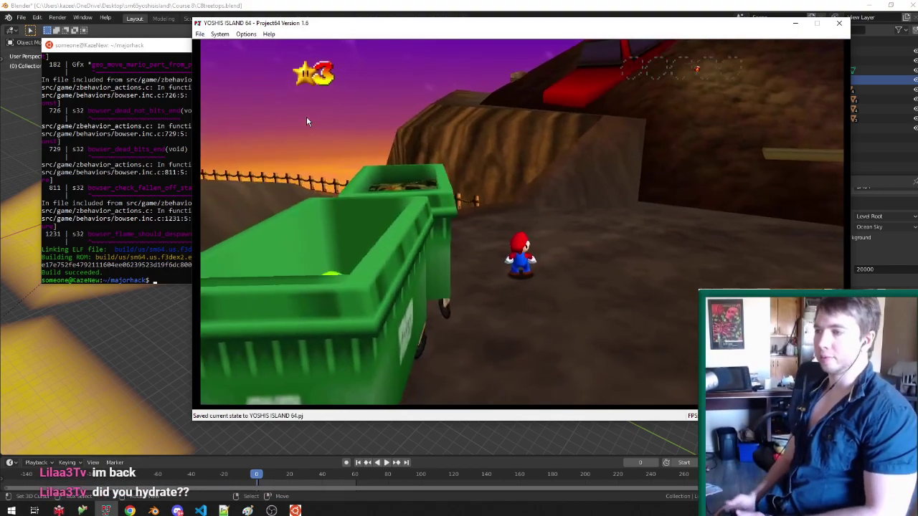
pyautogui.press('Up')
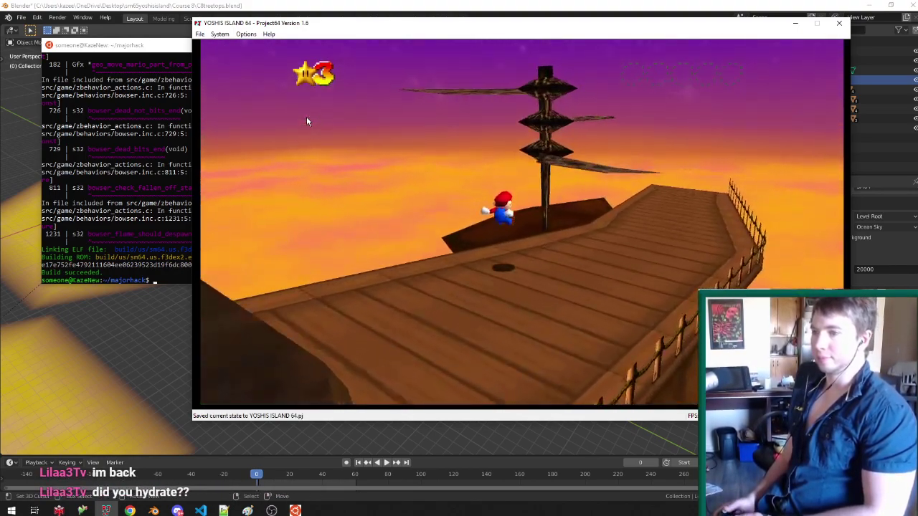
pyautogui.press('x')
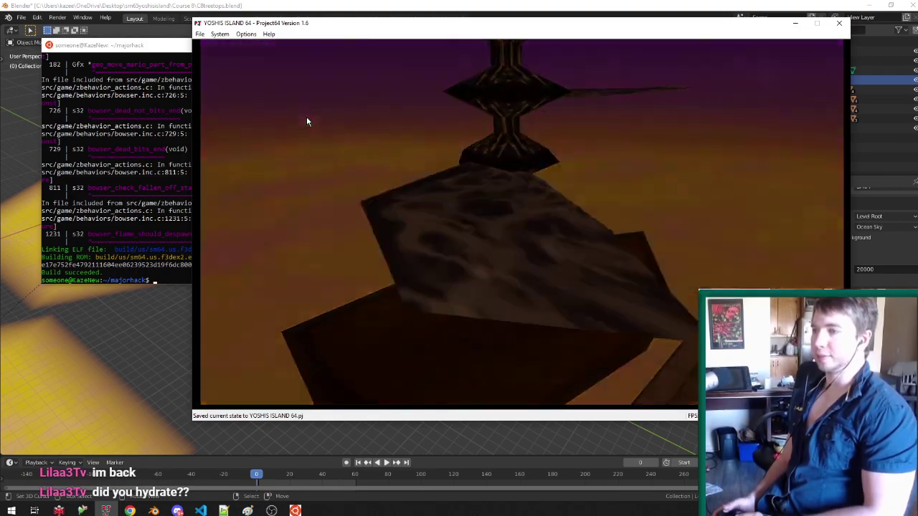
# Step: Run Mario along the walkway, through the tree hollow and round room, onto the ivy room's ledge
pyautogui.press('Up')
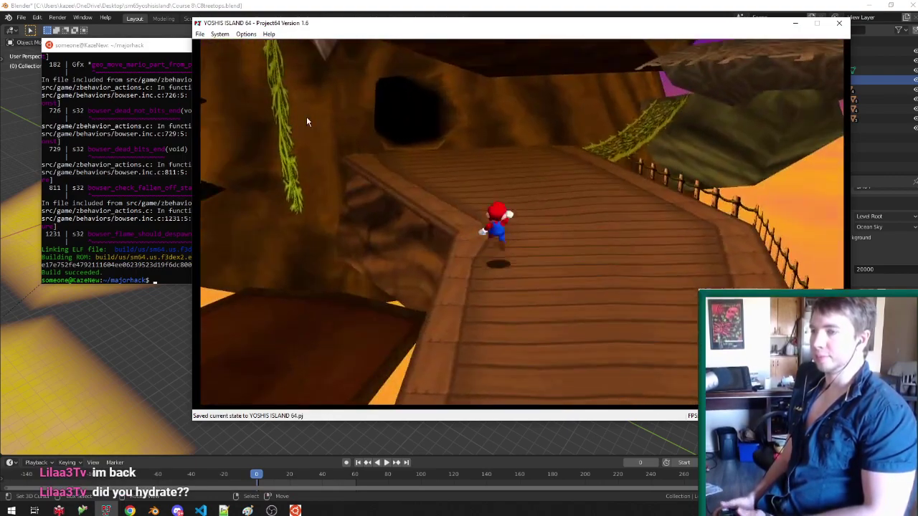
pyautogui.press('Up')
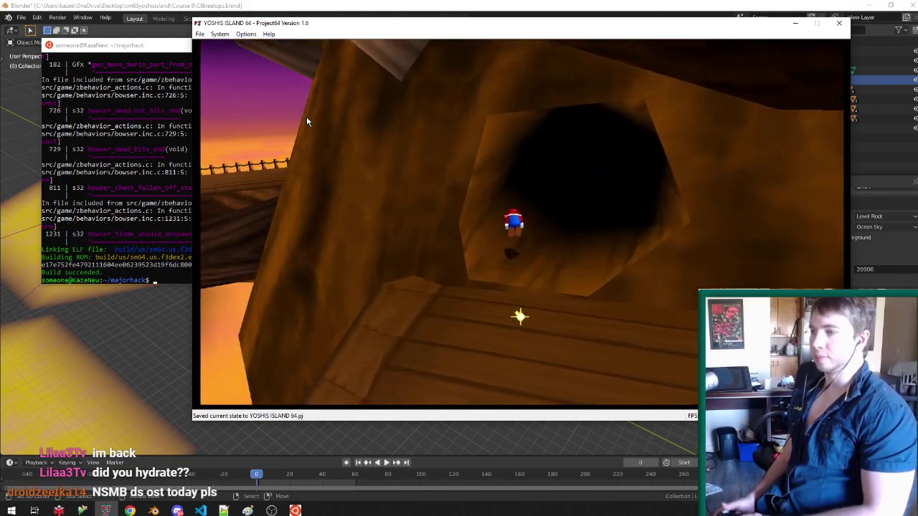
pyautogui.press('Up')
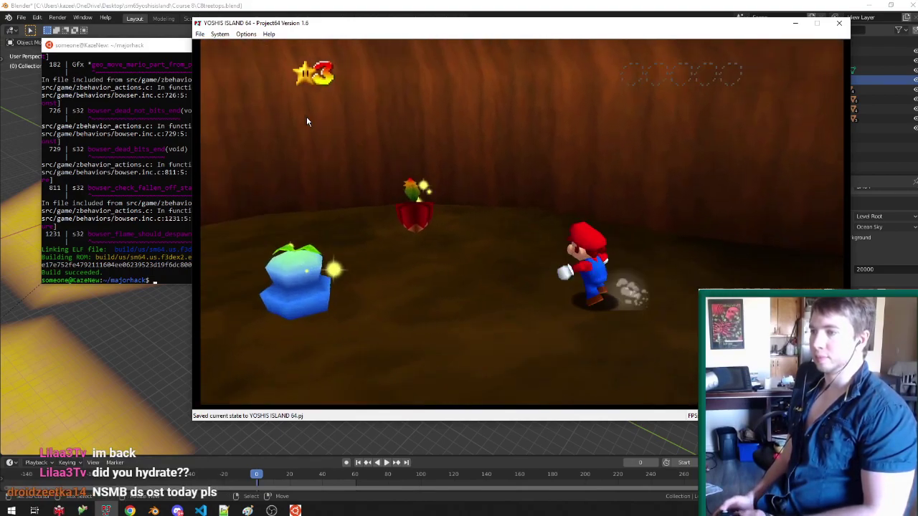
pyautogui.press('Up')
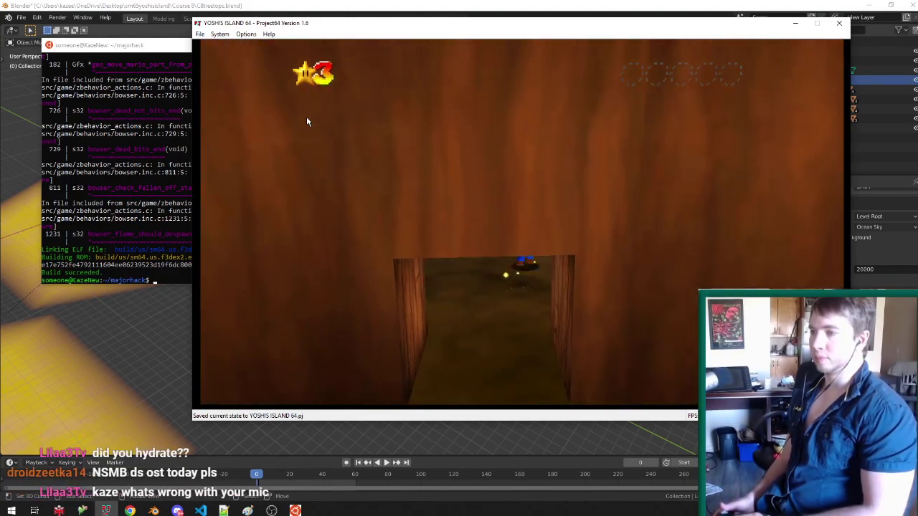
pyautogui.press('Up')
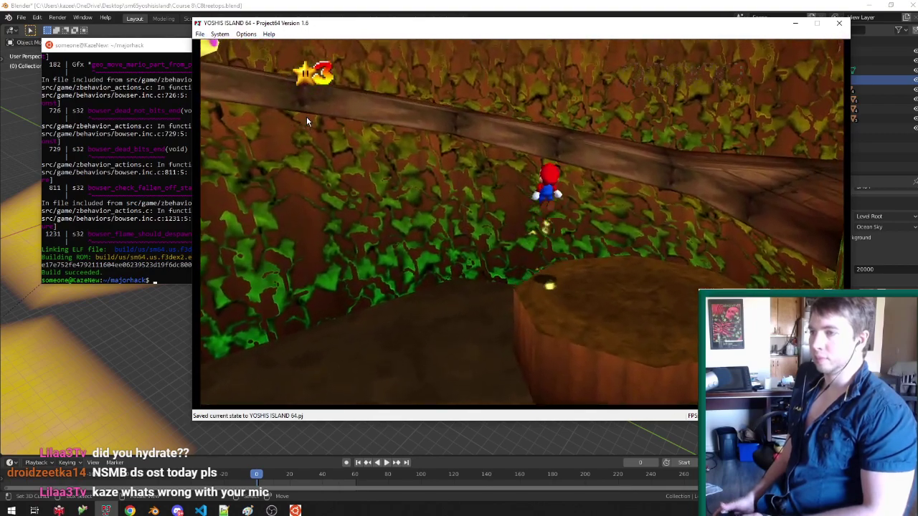
pyautogui.press('Up')
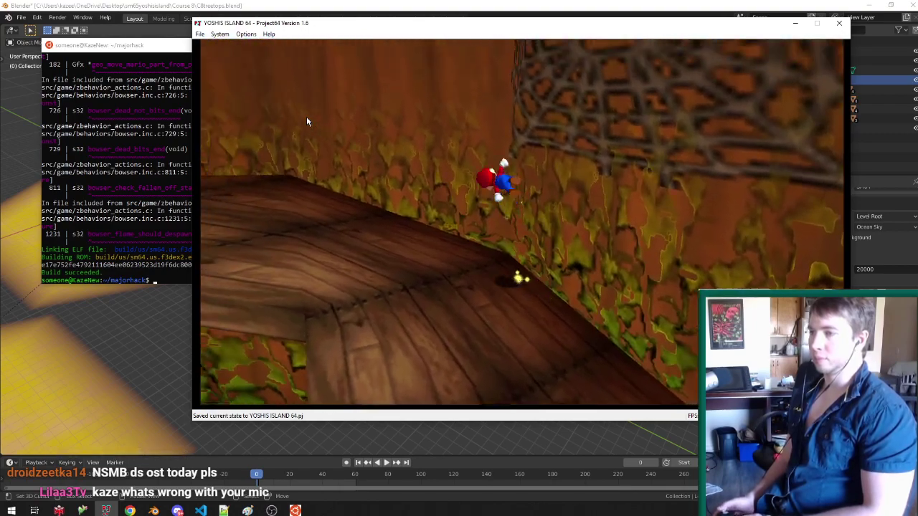
pyautogui.press('Up')
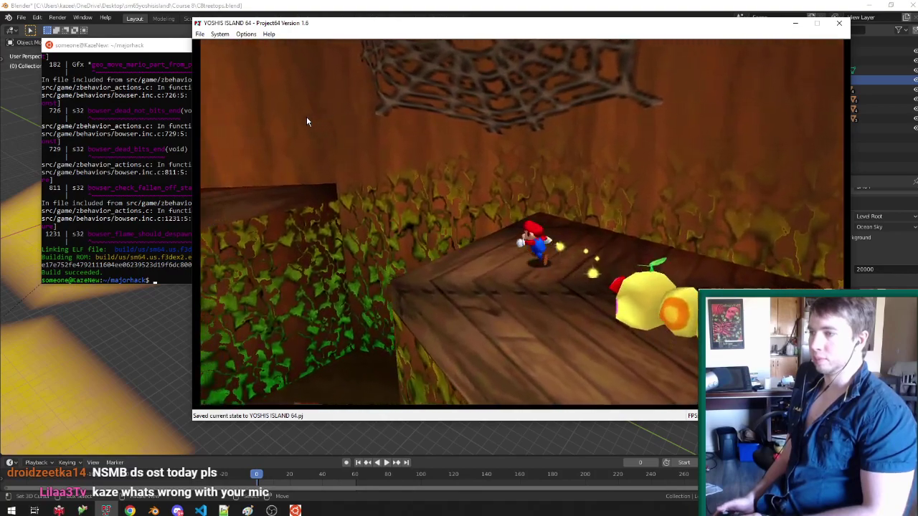
pyautogui.press('Up')
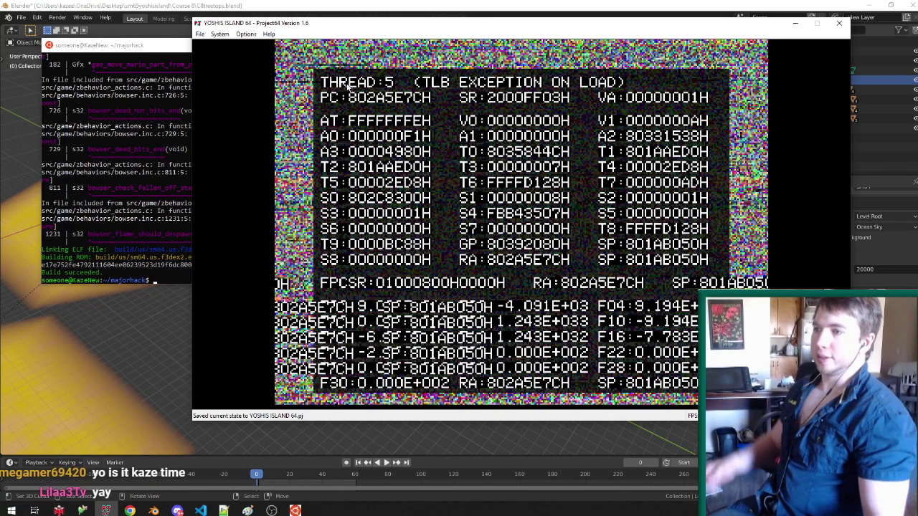
# Step: Close the crashed Project64 window
pyautogui.click(837, 23)
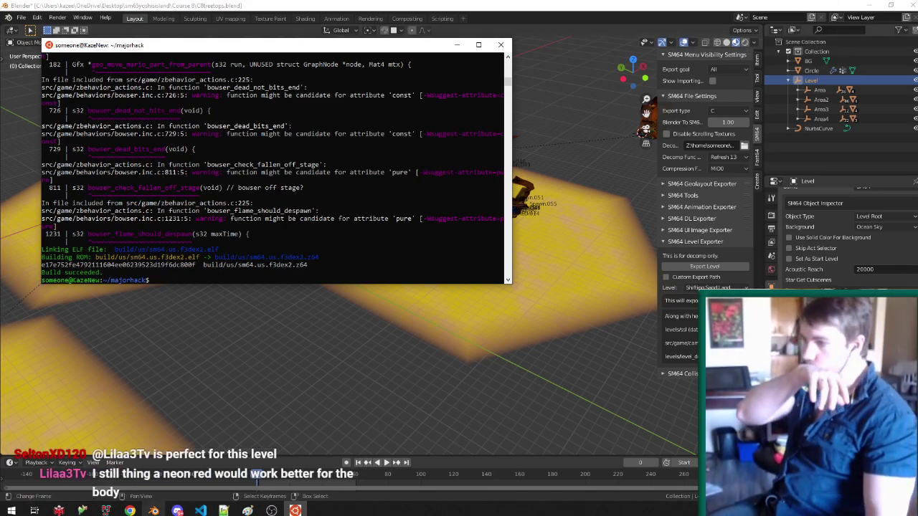
# Step: Bring Blender's treetop scene to the front and save the blend file
pyautogui.click(153, 510)
pyautogui.moveTo(337, 261); pyautogui.dragTo(375, 275, button='middle')
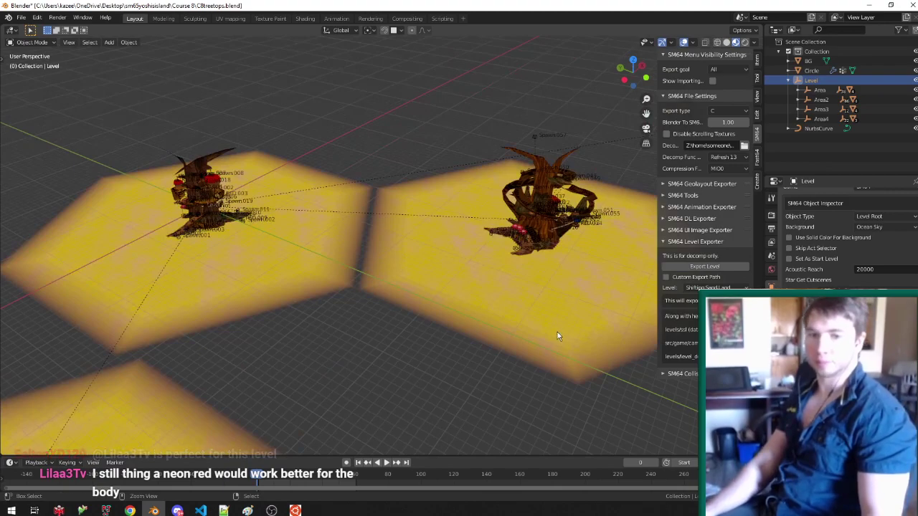
pyautogui.hotkey('ctrl', 's')
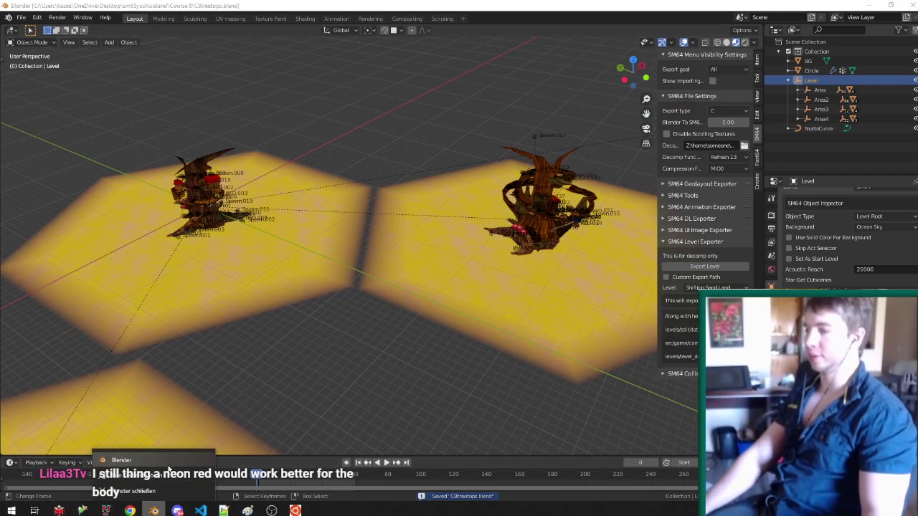
pyautogui.middleClick(153, 511)
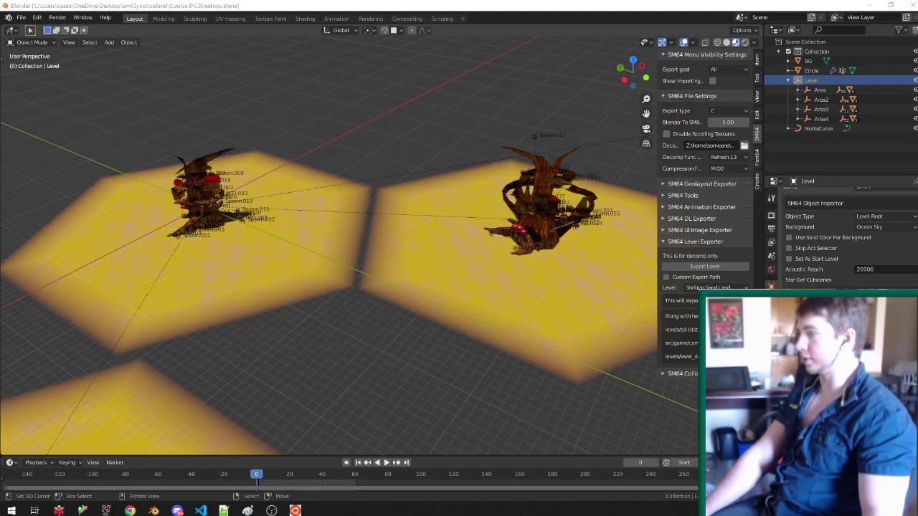
# Step: Zoom and orbit close around the tree to inspect its mushroom ledge
pyautogui.scroll(-3, 427, 204)
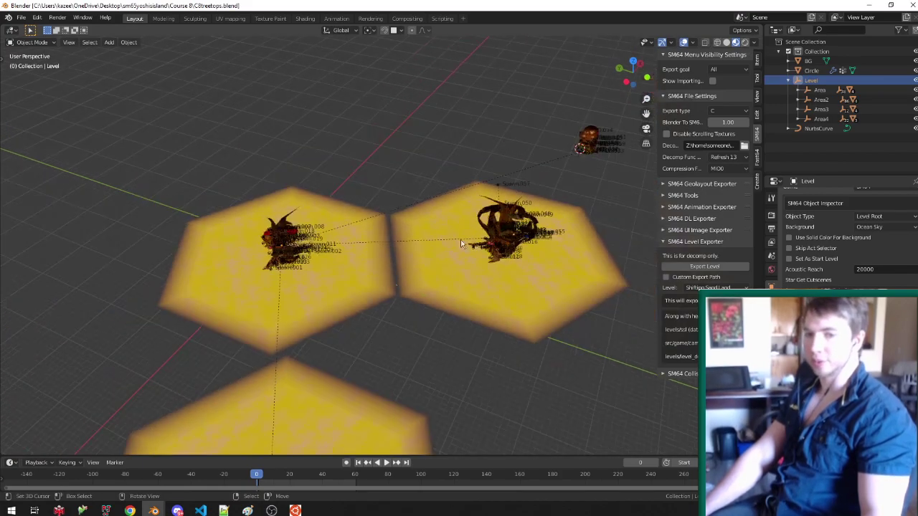
pyautogui.scroll(5, 459, 229)
pyautogui.moveTo(493, 252); pyautogui.dragTo(402, 229, button='middle')
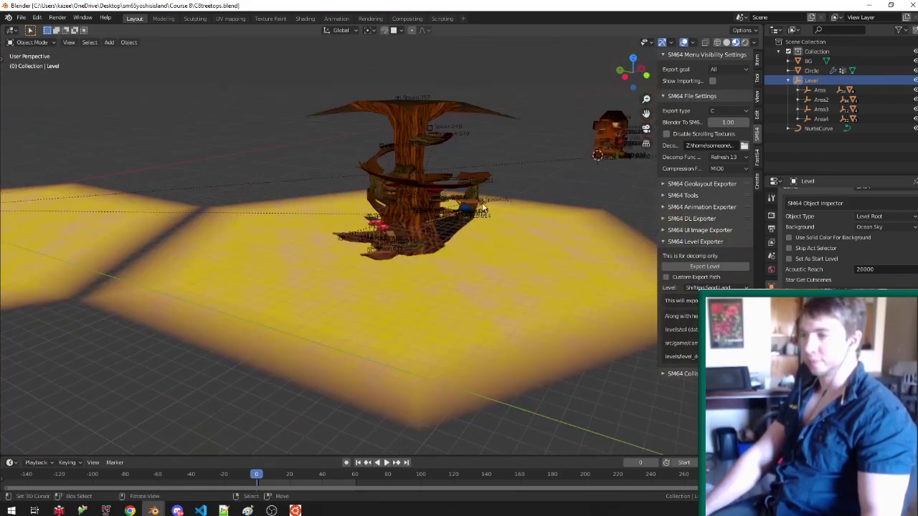
pyautogui.scroll(5, 393, 219)
pyautogui.moveTo(344, 219); pyautogui.dragTo(378, 208, button='middle')
pyautogui.scroll(-5, 377, 208)
pyautogui.moveTo(435, 229); pyautogui.dragTo(367, 228, button='middle')
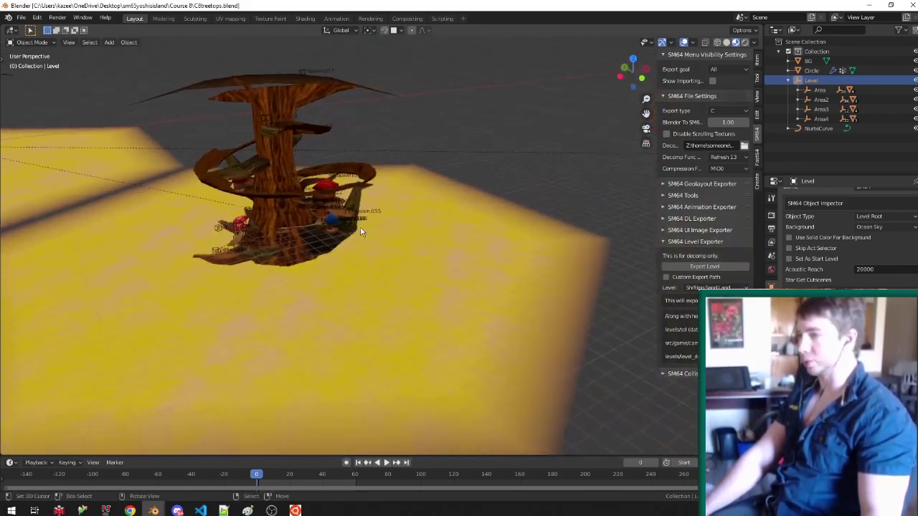
pyautogui.scroll(7, 328, 219)
pyautogui.moveTo(281, 210); pyautogui.dragTo(307, 201, button='middle')
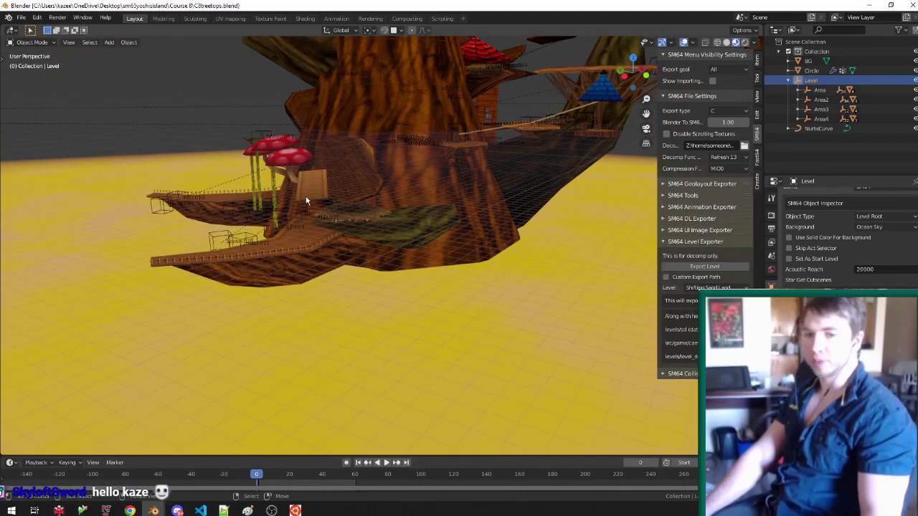
pyautogui.click(154, 511)
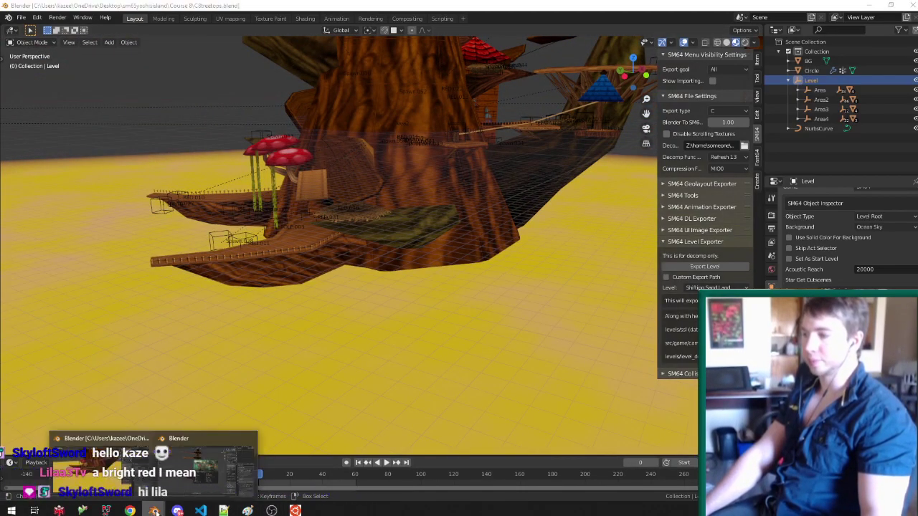
# Step: In the other Blender window, dismiss the splash screen and open naval piranha.blend from Open Recent
pyautogui.click(230, 456)
pyautogui.click(250, 169)
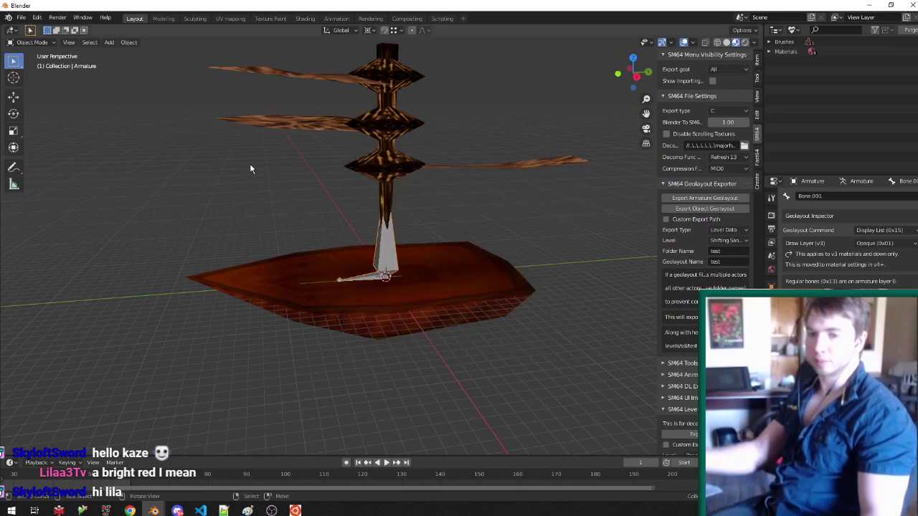
pyautogui.click(22, 17)
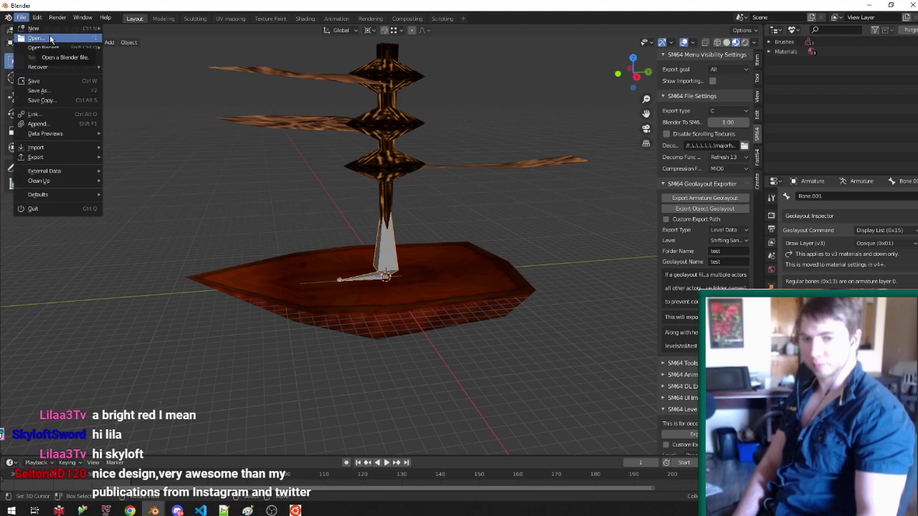
pyautogui.moveTo(75, 47)
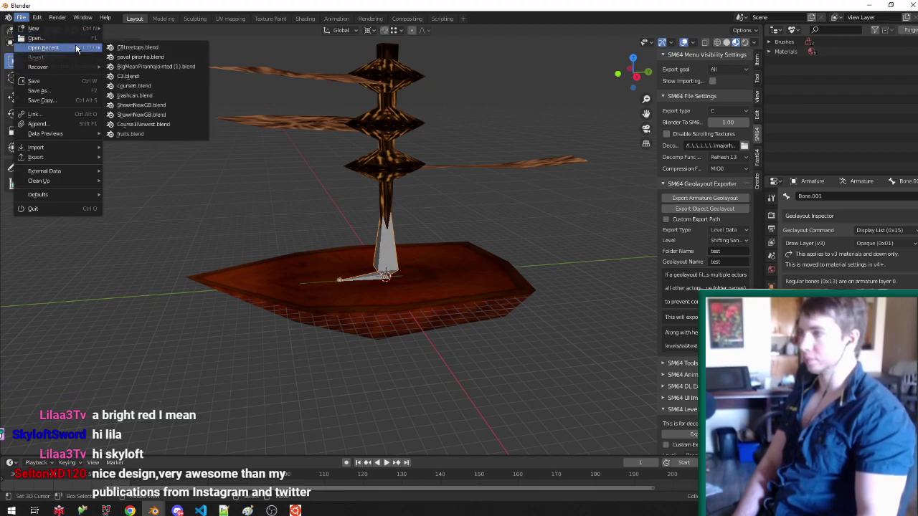
pyautogui.click(137, 56)
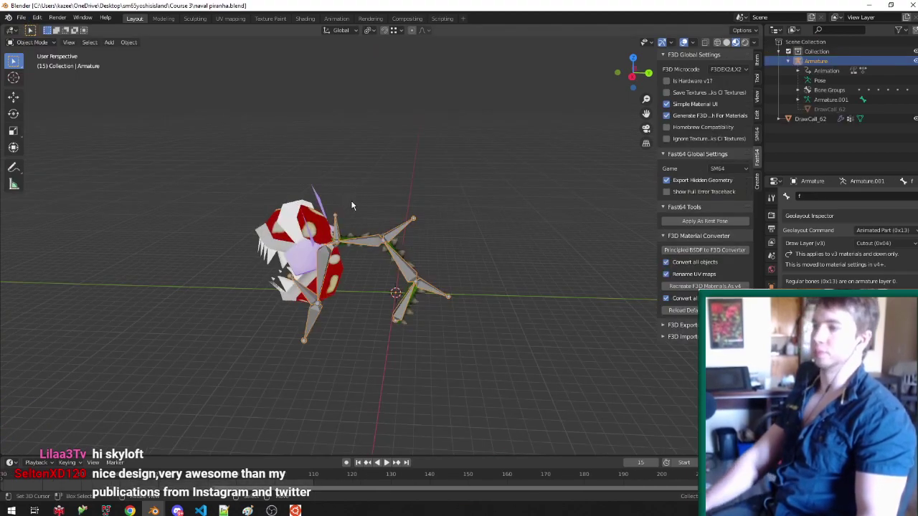
# Step: Open BigMeanPiranhaJointed (1).blend from Open Recent and select the piranha plant
pyautogui.click(20, 17)
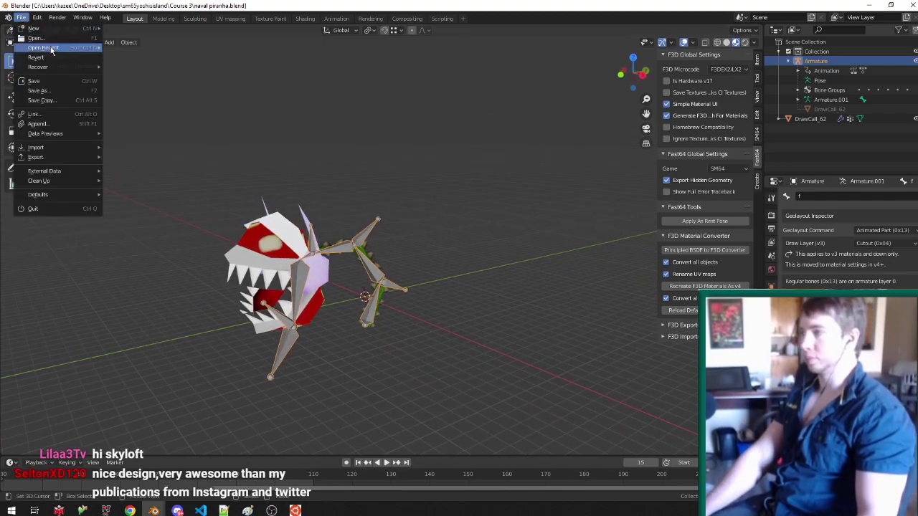
pyautogui.moveTo(54, 49)
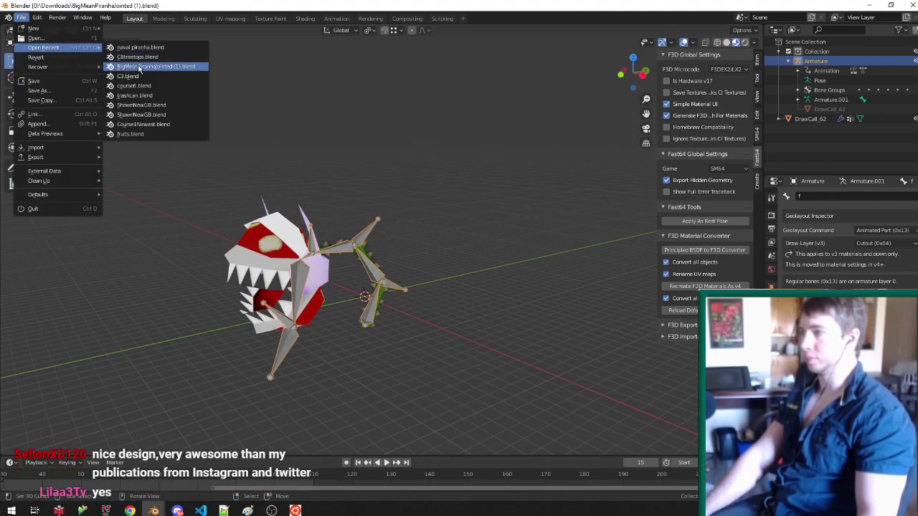
pyautogui.click(139, 66)
pyautogui.moveTo(453, 217); pyautogui.dragTo(428, 241, button='middle')
pyautogui.click(340, 178)
# Step: In face mode, select all leaf-material faces with Shift+G, delete them, and return to Object Mode
pyautogui.press('Tab')
pyautogui.moveTo(340, 178); pyautogui.dragTo(408, 168, button='middle')
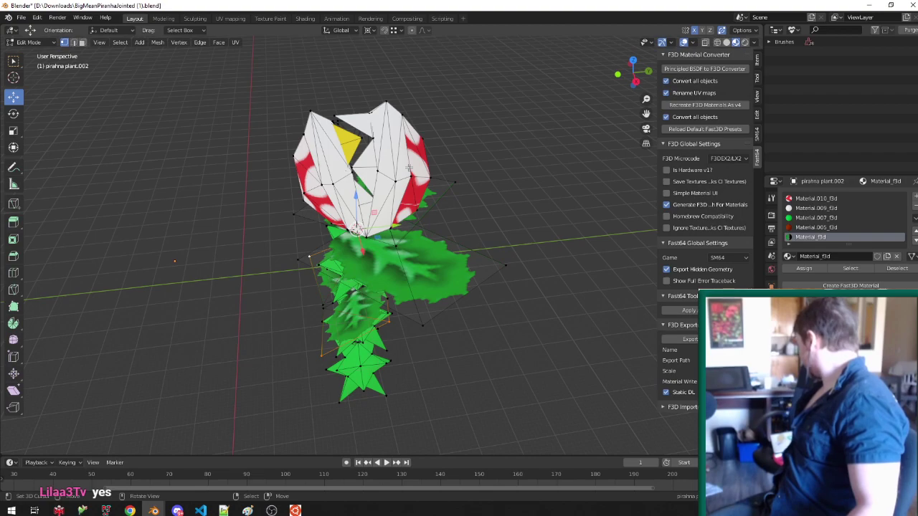
pyautogui.moveTo(501, 220); pyautogui.dragTo(475, 267, button='middle')
pyautogui.hotkey('ctrl', 'Tab')
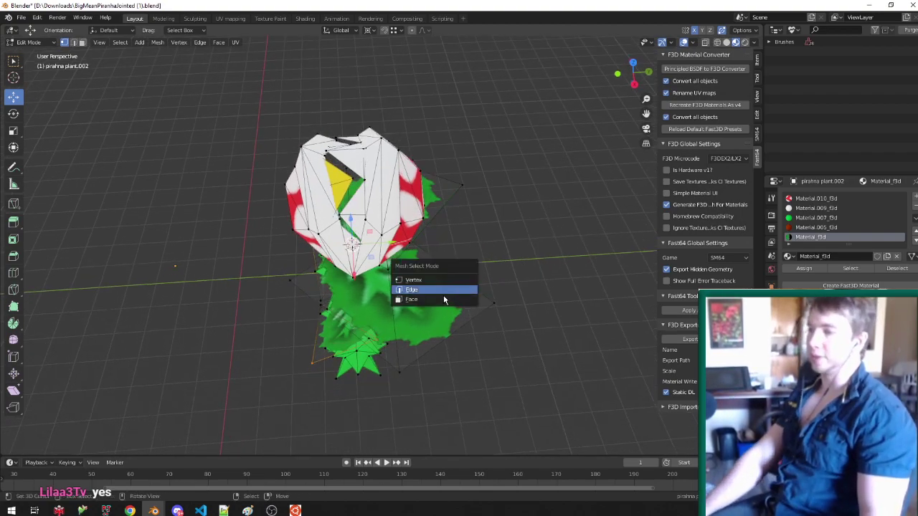
pyautogui.click(443, 298)
pyautogui.rightClick(443, 296)
pyautogui.hotkey('shift', 'g')
pyautogui.click(443, 296)
pyautogui.press('x')
pyautogui.click(444, 299)
pyautogui.moveTo(424, 282); pyautogui.dragTo(387, 278, button='middle')
pyautogui.press('Tab')
# Step: Delete the leftover piranha plant object and switch to the other Blender window
pyautogui.press('x')
pyautogui.click(387, 273)
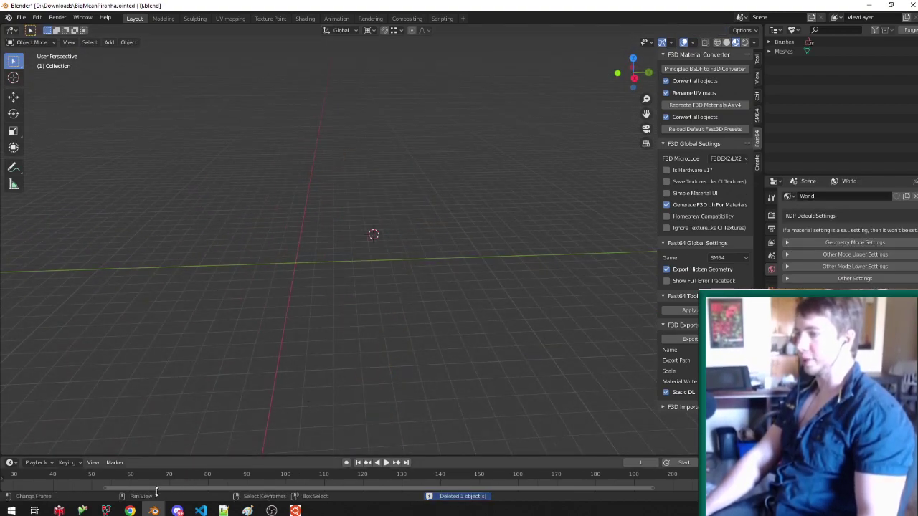
pyautogui.rightClick(153, 510)
pyautogui.click(142, 461)
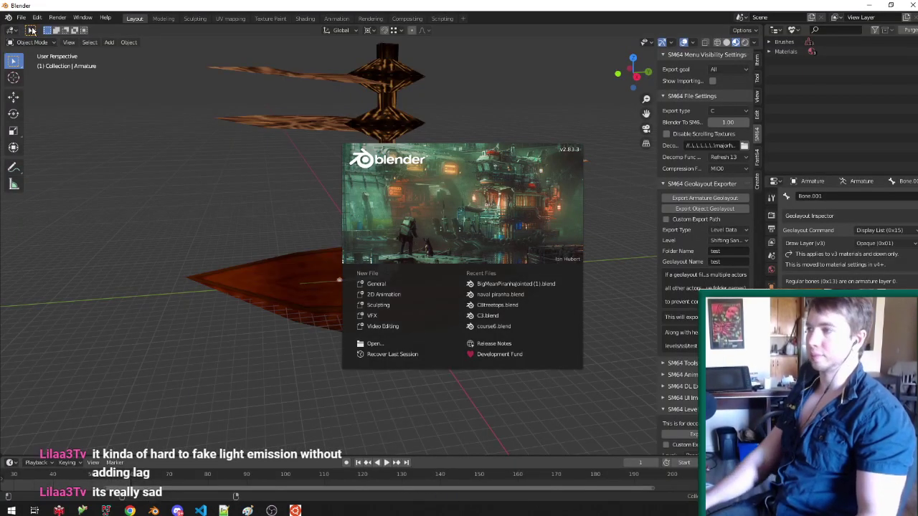
# Step: Open PiranhaPlant.blend from the Course 8 folder and select its piranha plant mesh
pyautogui.click(21, 17)
pyautogui.click(32, 36)
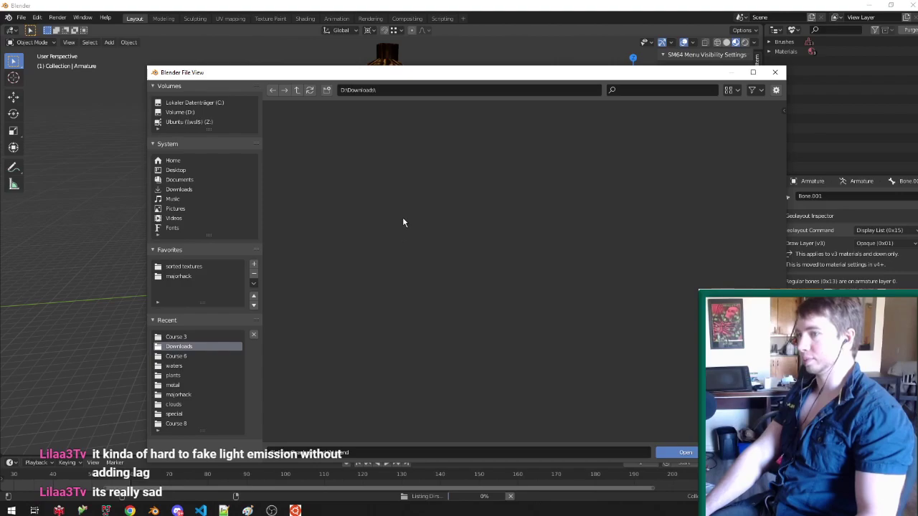
pyautogui.click(176, 356)
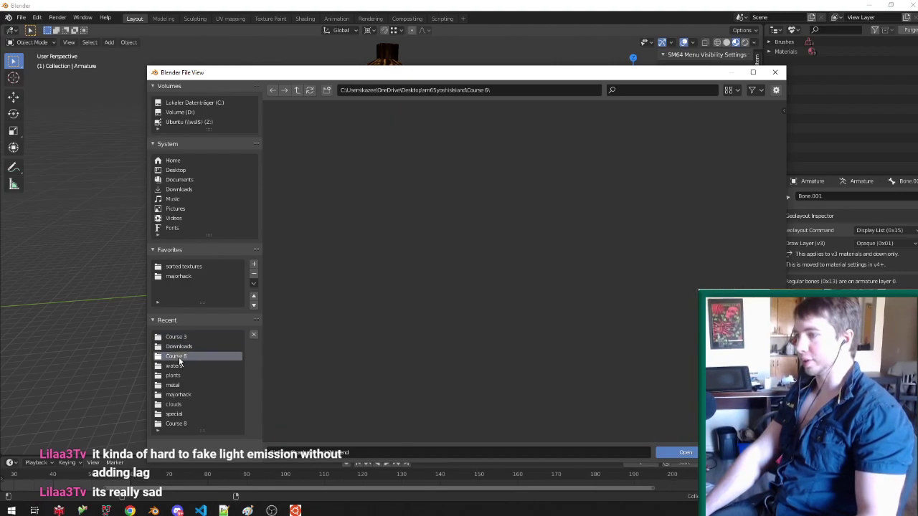
pyautogui.click(180, 426)
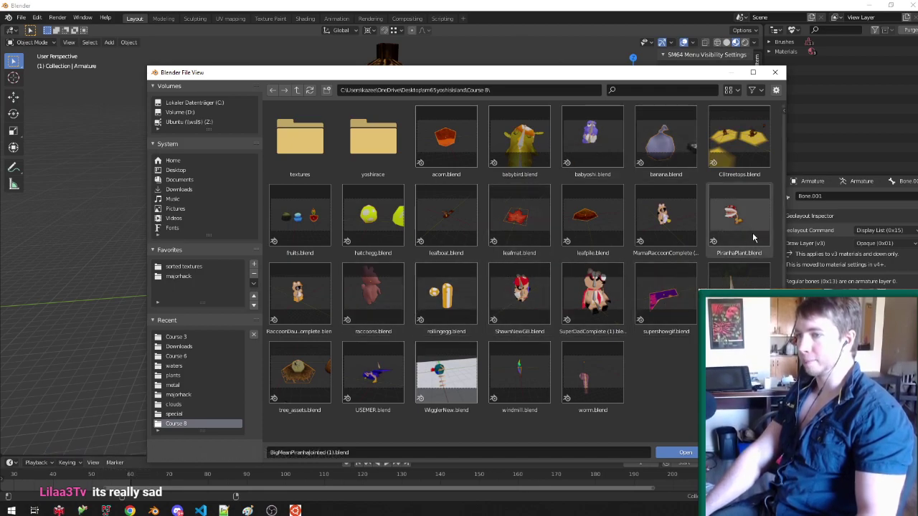
pyautogui.doubleClick(738, 215)
pyautogui.moveTo(536, 184); pyautogui.dragTo(548, 204, button='middle')
pyautogui.click(539, 173)
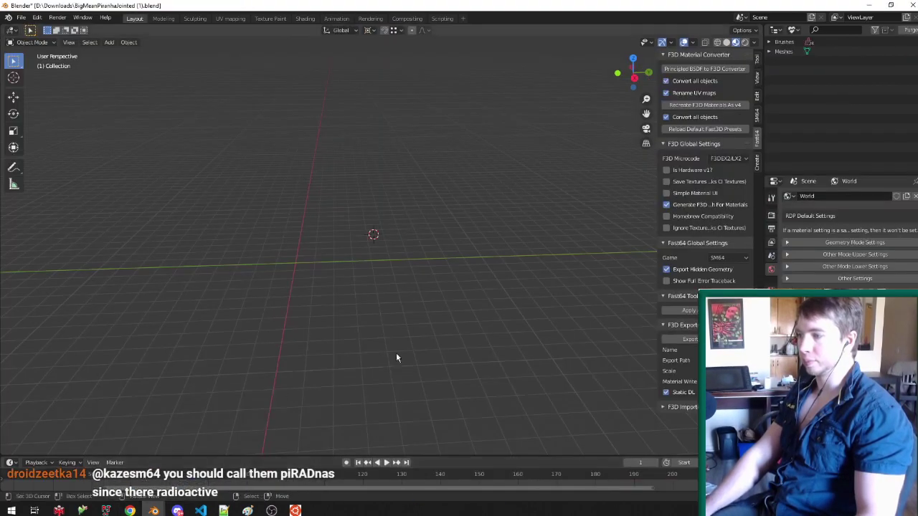
# Step: Paste the piranha plant into the jointed file and delete the posed copy
pyautogui.hotkey('ctrl', 'v')
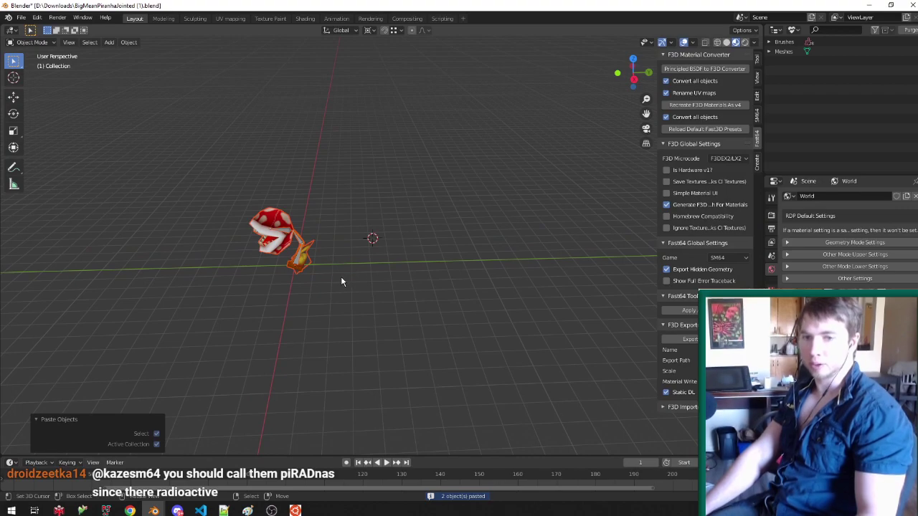
pyautogui.click(304, 261)
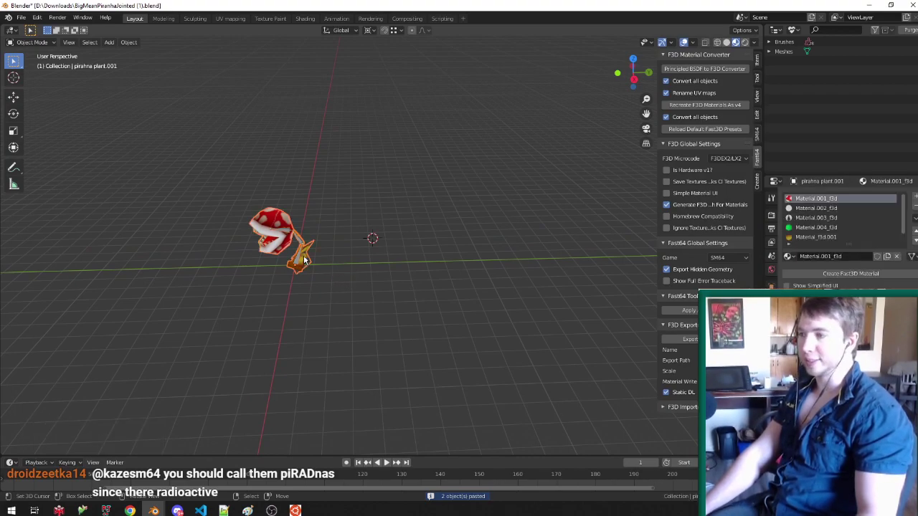
pyautogui.press('KP_Decimal')
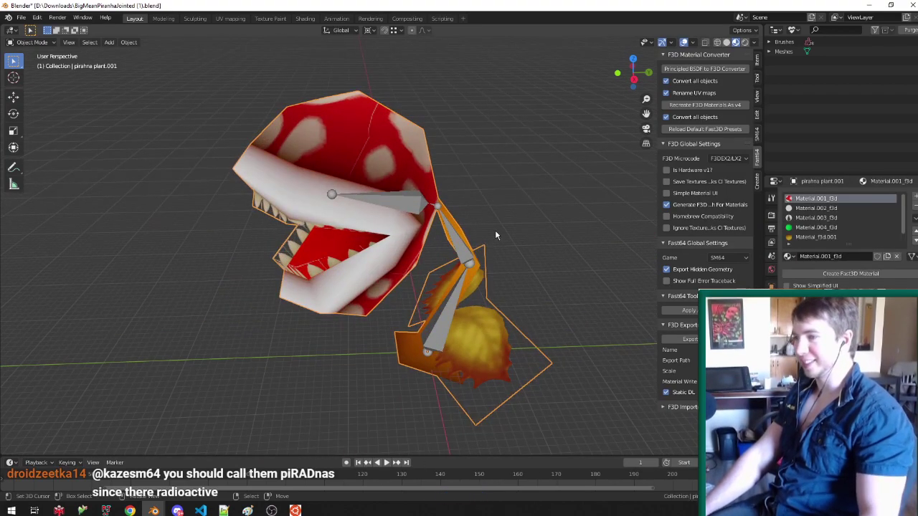
pyautogui.press('x')
pyautogui.click(459, 244)
# Step: In Edit Mode, delete the plant's stem and base geometry
pyautogui.click(360, 241)
pyautogui.press('Tab')
pyautogui.hotkey('shift', 'z')
pyautogui.moveTo(269, 391)
pyautogui.mouseDown()
pyautogui.moveTo(432, 245)
pyautogui.moveTo(499, 219)
pyautogui.mouseUp()
pyautogui.hotkey('ctrl', 'l')
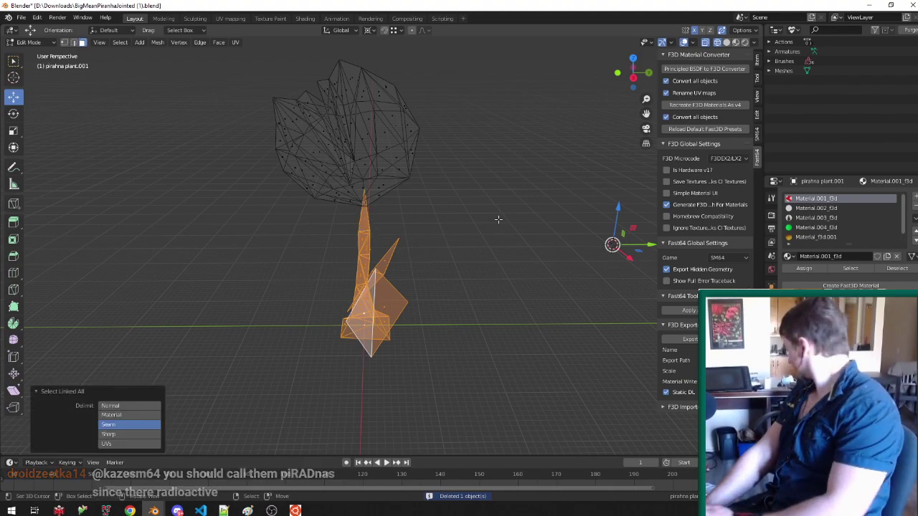
pyautogui.press('x')
pyautogui.click(498, 222)
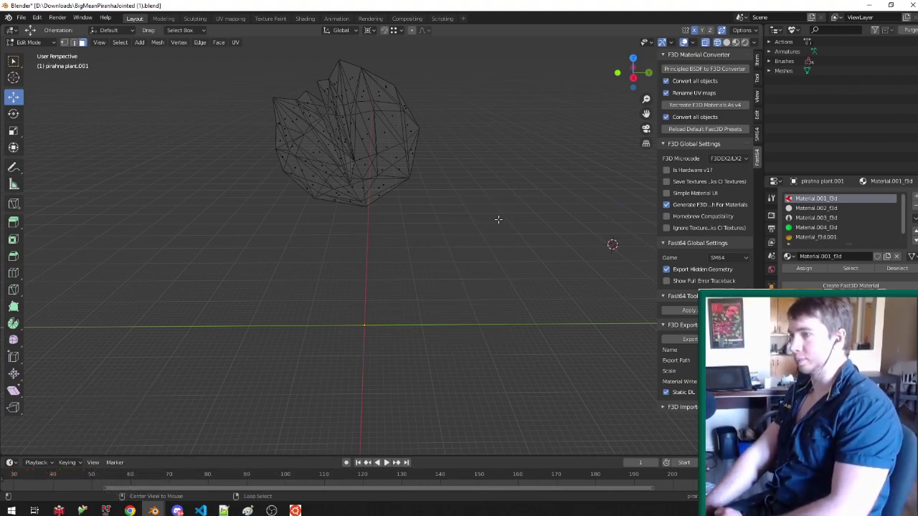
pyautogui.hotkey('shift', 'z')
# Step: With materials shown, delete the old connected teeth inside the mouth
pyautogui.hotkey('alt', 'z')
pyautogui.press('Tab')
pyautogui.moveTo(398, 176)
pyautogui.mouseDown(button='middle')
pyautogui.moveTo(468, 178)
pyautogui.moveTo(351, 212)
pyautogui.mouseUp(button='middle')
pyautogui.press('Tab')
pyautogui.scroll(1, 374, 131)
pyautogui.rightClick(373, 131)
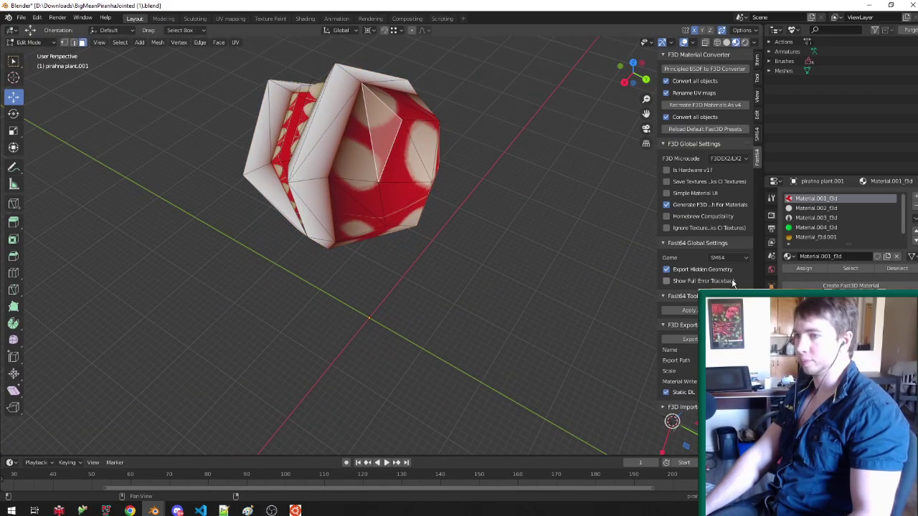
pyautogui.moveTo(304, 172); pyautogui.dragTo(372, 188, button='middle')
pyautogui.scroll(3, 394, 190)
pyautogui.click(282, 217)
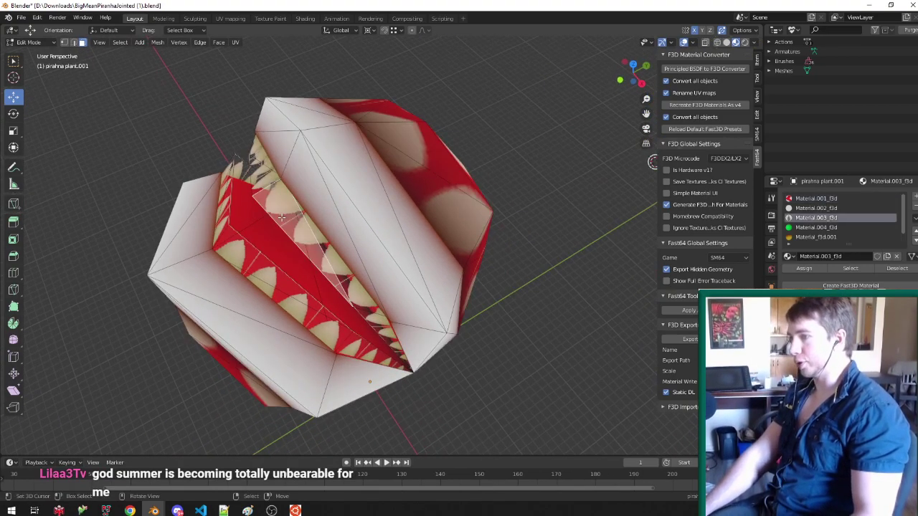
pyautogui.hotkey('ctrl', 'l')
pyautogui.press('x')
pyautogui.click(322, 213)
# Step: In vertex select mode, snap the 3D cursor to the head's bottom vertex
pyautogui.moveTo(322, 213); pyautogui.dragTo(288, 205, button='middle')
pyautogui.scroll(-5, 308, 148)
pyautogui.scroll(2, 307, 148)
pyautogui.scroll(-4, 313, 208)
pyautogui.scroll(2, 296, 166)
pyautogui.hotkey('ctrl', 'Tab')
pyautogui.click(297, 181)
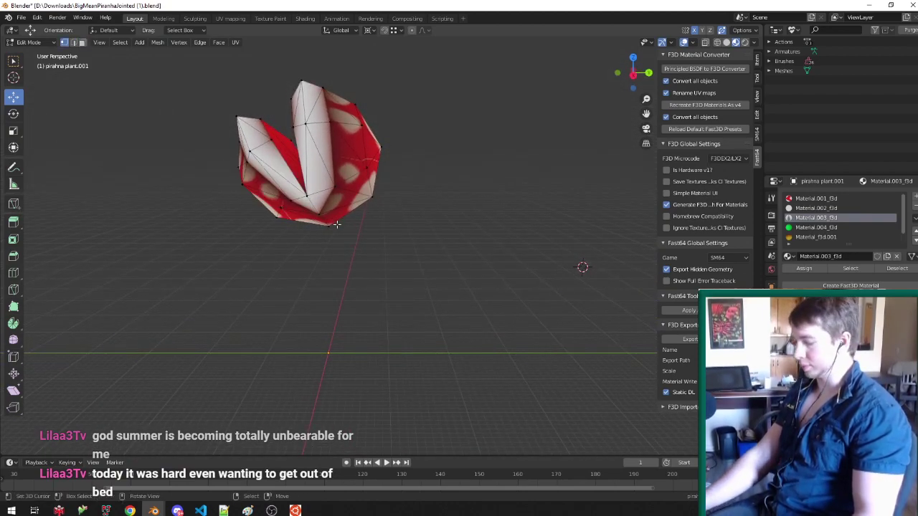
pyautogui.hotkey('shift', 's')
pyautogui.press('u')
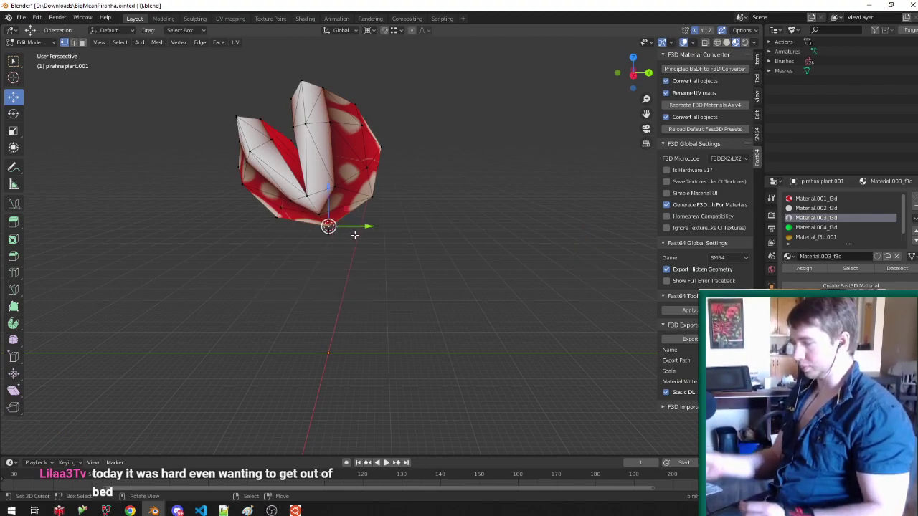
# Step: Select all head vertices and rotate them around X, ending at -10°
pyautogui.press('a')
pyautogui.press('KP_1')
pyautogui.press('KP_6')
pyautogui.press('KP_6')
pyautogui.press('KP_6')
pyautogui.press('KP_6')
pyautogui.press('KP_6')
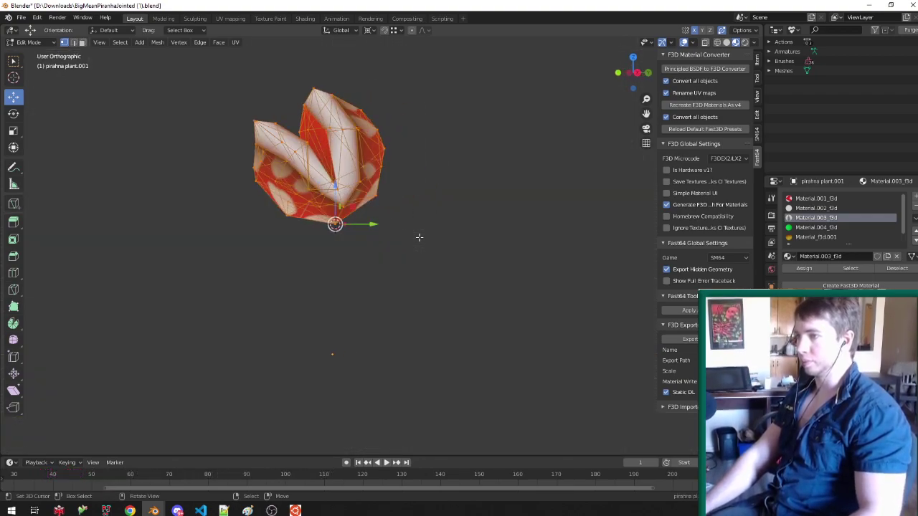
pyautogui.write('rx45')
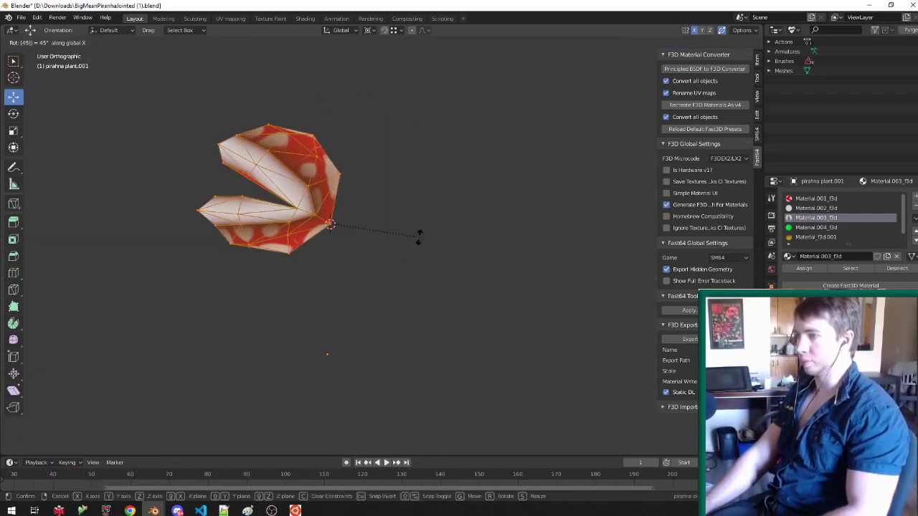
pyautogui.press('Return')
pyautogui.write('rx30')
pyautogui.press('BackSpace')
pyautogui.press('BackSpace')
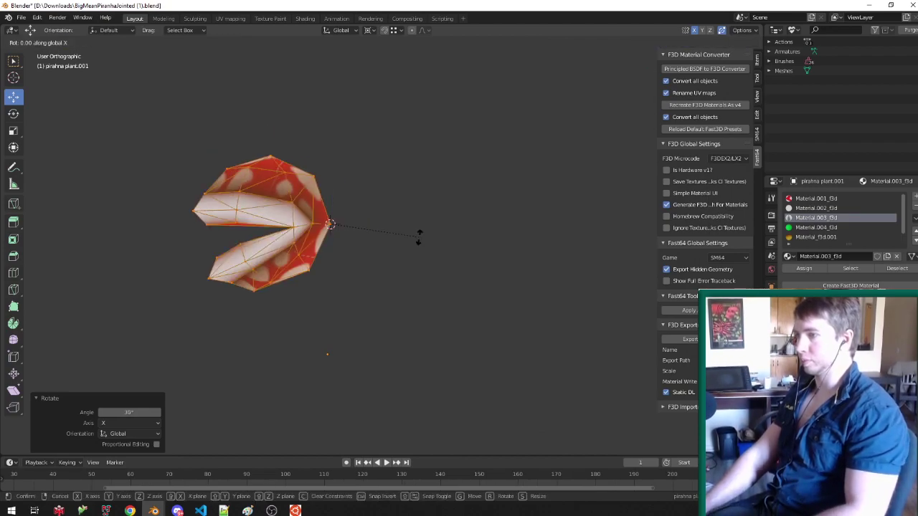
pyautogui.write('10')
pyautogui.press('Return')
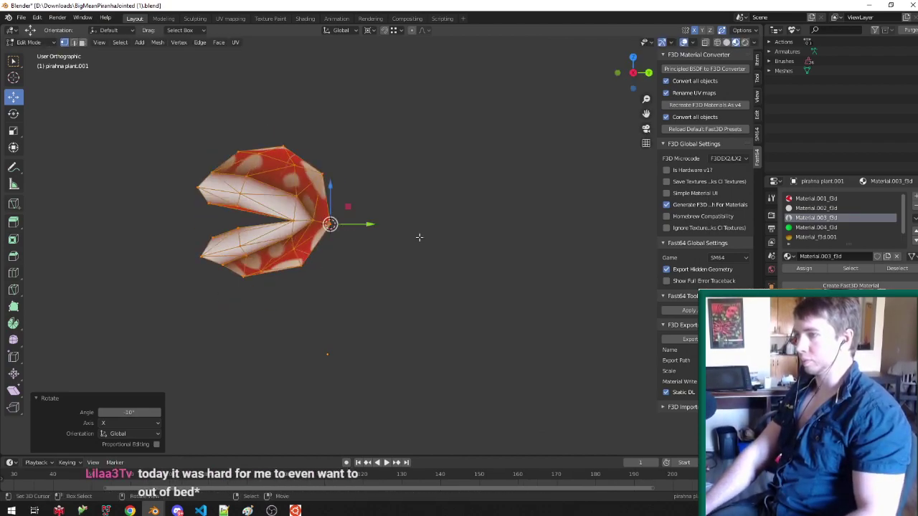
pyautogui.press('KP_5')
# Step: Set the head's origin to the 3D cursor and clear its location to world center
pyautogui.hotkey('ctrl', 'shift', 'alt', 'c')
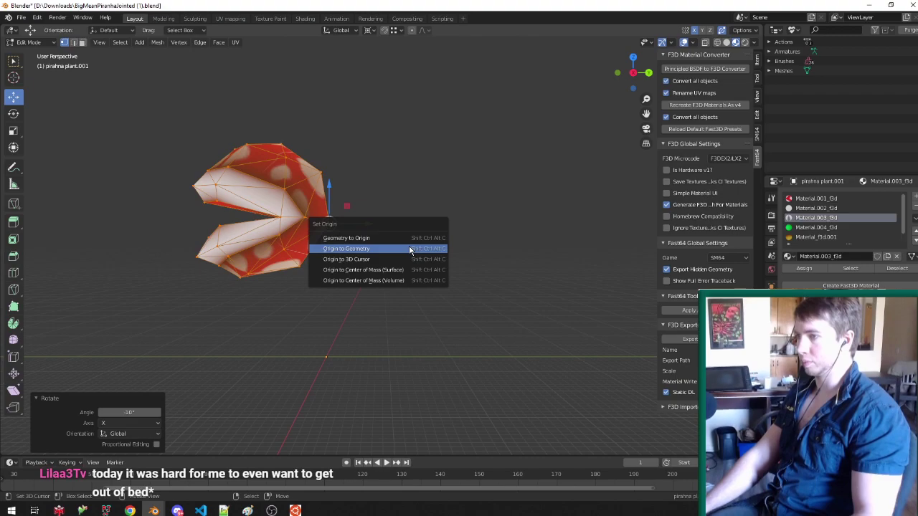
pyautogui.press('Escape')
pyautogui.press('Tab')
pyautogui.hotkey('ctrl', 'shift', 'alt', 'c')
pyautogui.click(388, 269)
pyautogui.hotkey('alt', 'g')
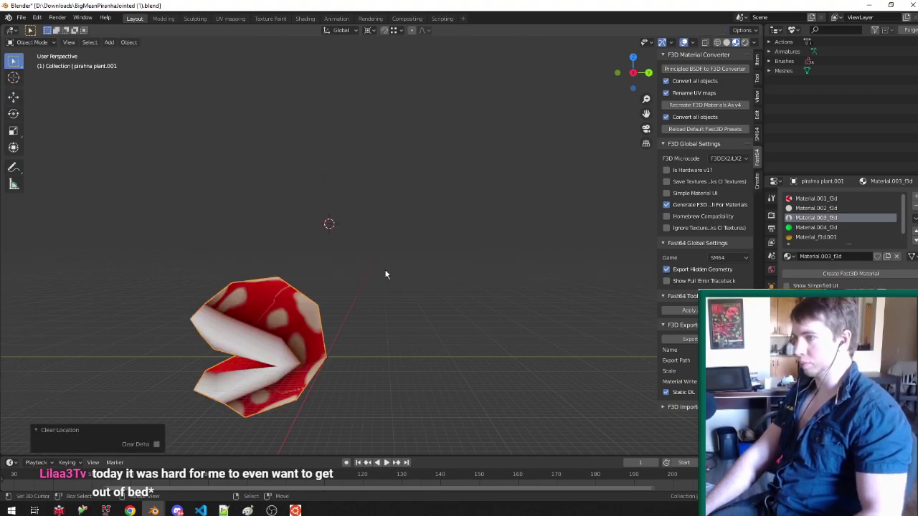
pyautogui.press('KP_Decimal')
pyautogui.scroll(-5, 386, 273)
pyautogui.scroll(3, 435, 276)
pyautogui.scroll(-5, 352, 271)
pyautogui.moveTo(353, 271); pyautogui.dragTo(394, 289, button='middle')
# Step: Snap the 3D cursor to world origin and scale the whole head mesh by 2
pyautogui.press('Tab')
pyautogui.press('Tab')
pyautogui.hotkey('shift', 's')
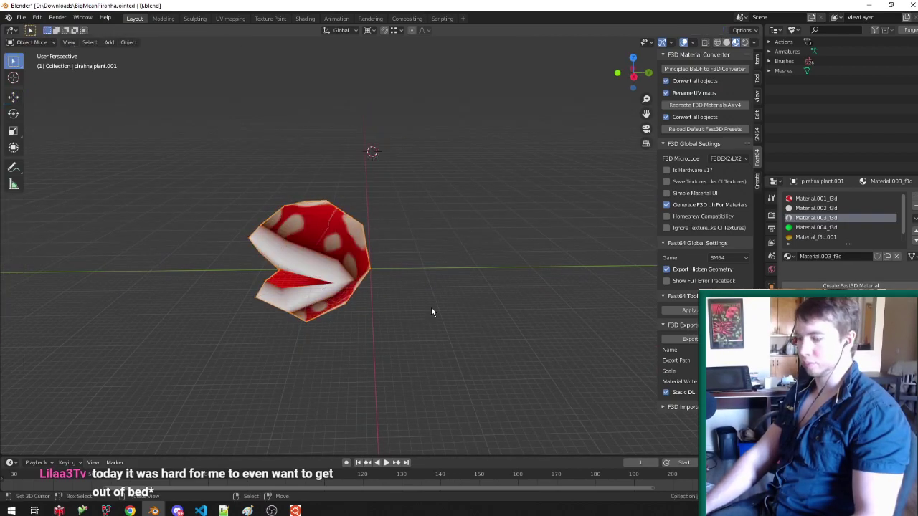
pyautogui.click(416, 351)
pyautogui.press('Tab')
pyautogui.press('a')
pyautogui.press('a')
pyautogui.write('s')
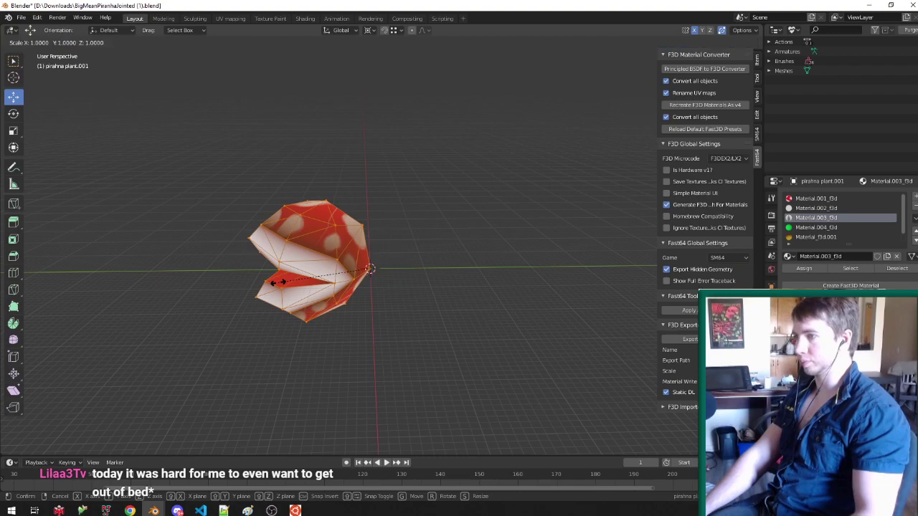
pyautogui.write('2')
pyautogui.press('Return')
pyautogui.press('KP_Decimal')
pyautogui.press('Tab')
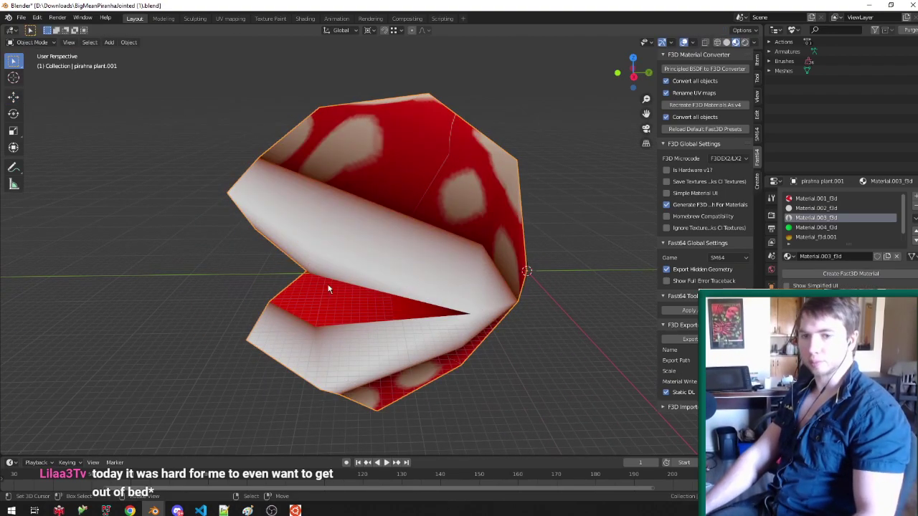
# Step: Save the blend file and orbit until the plant faces right
pyautogui.hotkey('ctrl', 's')
pyautogui.scroll(-3, 324, 246)
pyautogui.scroll(2, 370, 343)
pyautogui.moveTo(370, 340); pyautogui.dragTo(421, 290, button='middle')
# Step: In Face select mode, select one triangle on the spotted cap of the head
pyautogui.press('Tab')
pyautogui.press('Tab')
pyautogui.scroll(3, 355, 190)
pyautogui.hotkey('ctrl', 's')
pyautogui.scroll(-4, 424, 246)
pyautogui.scroll(1, 424, 246)
pyautogui.press('Tab')
pyautogui.scroll(3, 317, 225)
pyautogui.scroll(-3, 332, 217)
pyautogui.hotkey('ctrl', 'Tab')
pyautogui.click(398, 299)
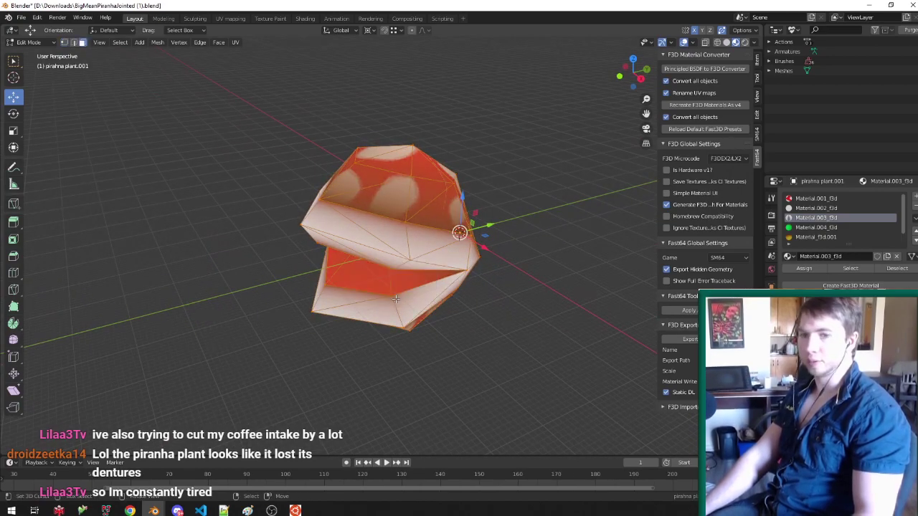
pyautogui.click(411, 193)
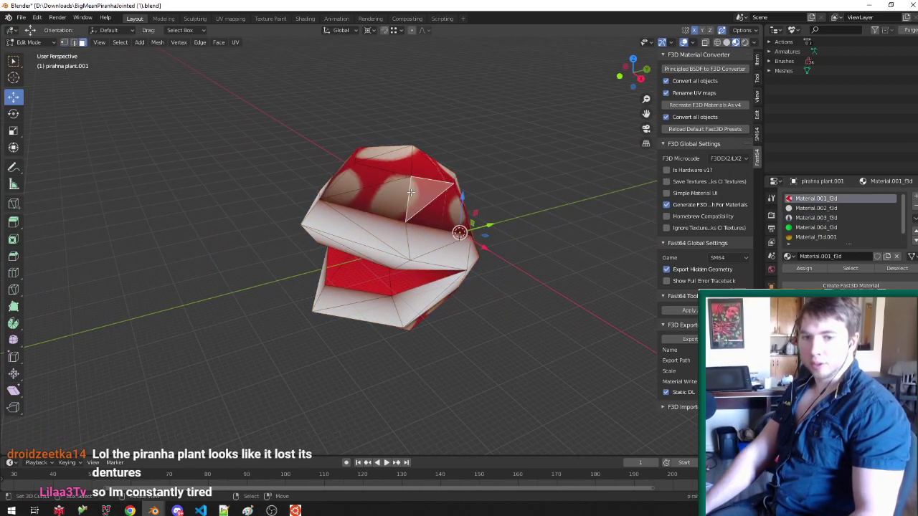
pyautogui.moveTo(444, 190); pyautogui.dragTo(406, 182, button='middle')
pyautogui.scroll(2, 372, 202)
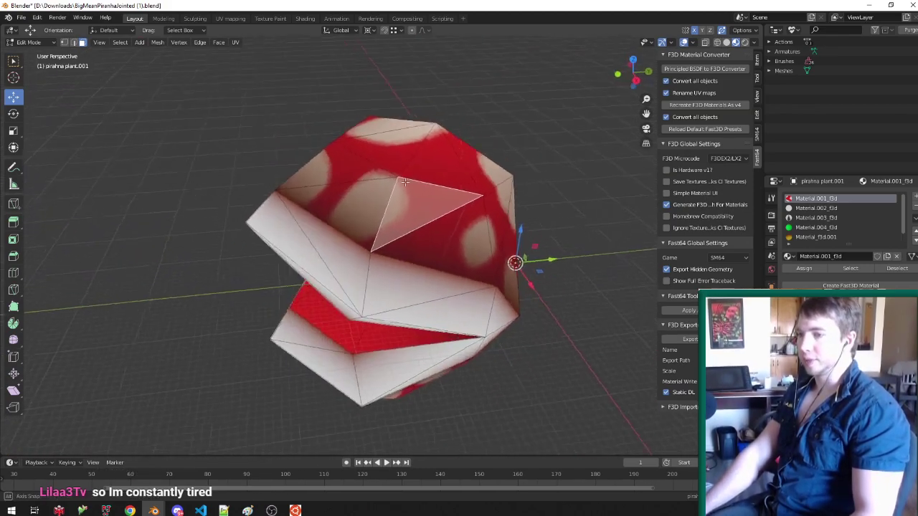
pyautogui.scroll(-4, 406, 183)
pyautogui.scroll(3, 405, 182)
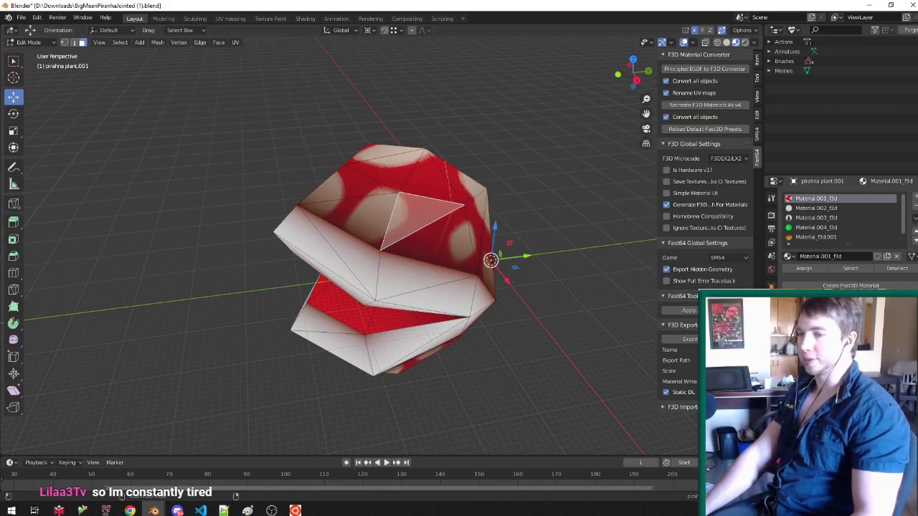
# Step: Search Windows for the Regular.png texture, save the blend file again, and open File Explorer
pyautogui.press('super')
pyautogui.write('Regular.png')
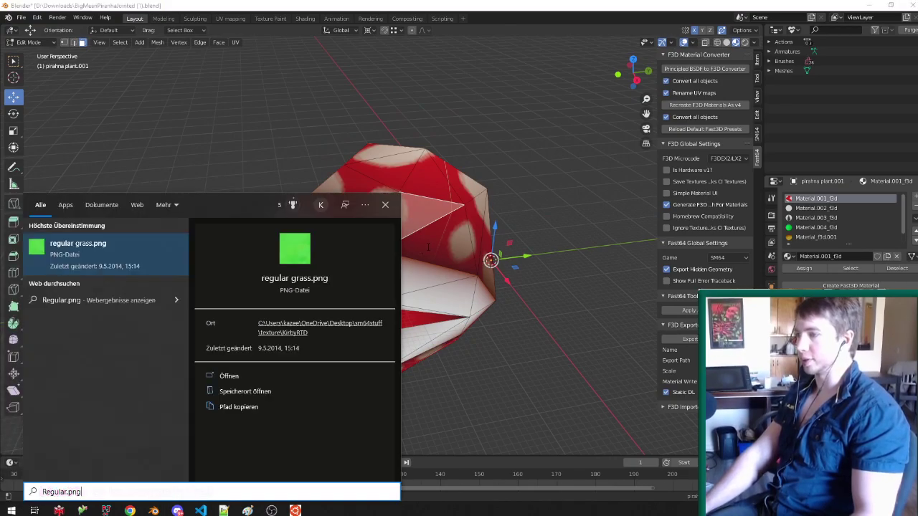
pyautogui.press('BackSpace')
pyautogui.press('BackSpace')
pyautogui.press('BackSpace')
pyautogui.press('BackSpace')
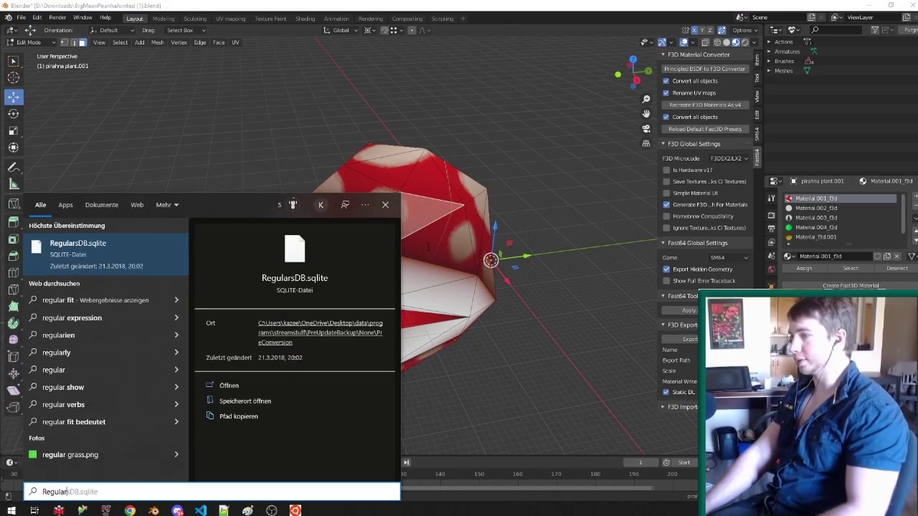
pyautogui.press('Escape')
pyautogui.hotkey('ctrl', 's')
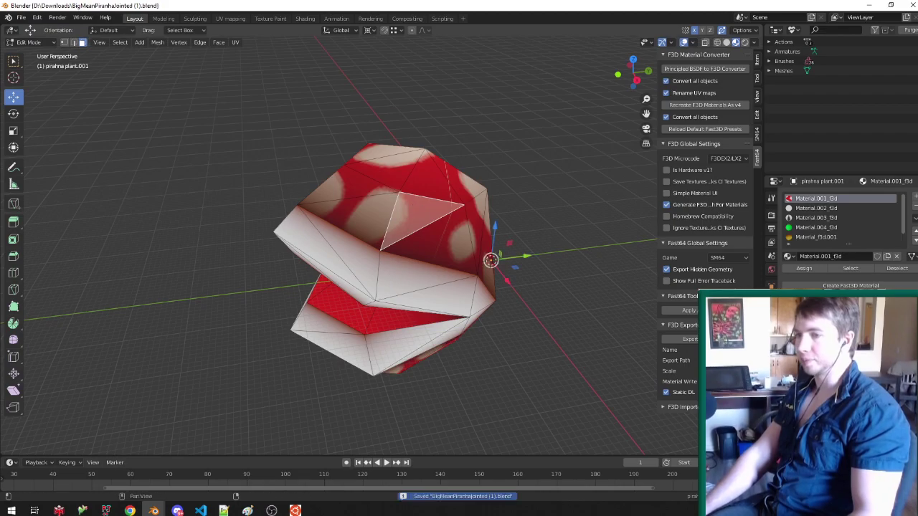
pyautogui.press('super+e')
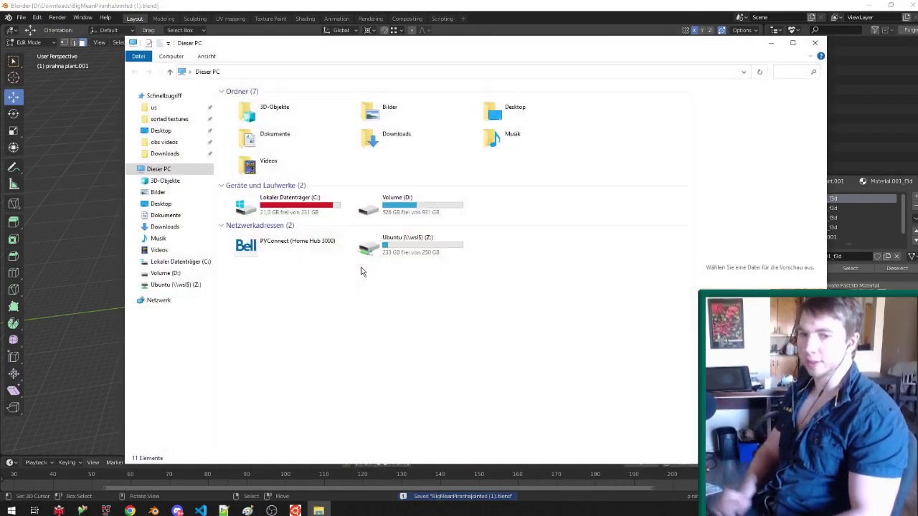
# Step: Open sorted textures > special and preview the pink striped, beige heart and pink hexagon textures
pyautogui.click(170, 119)
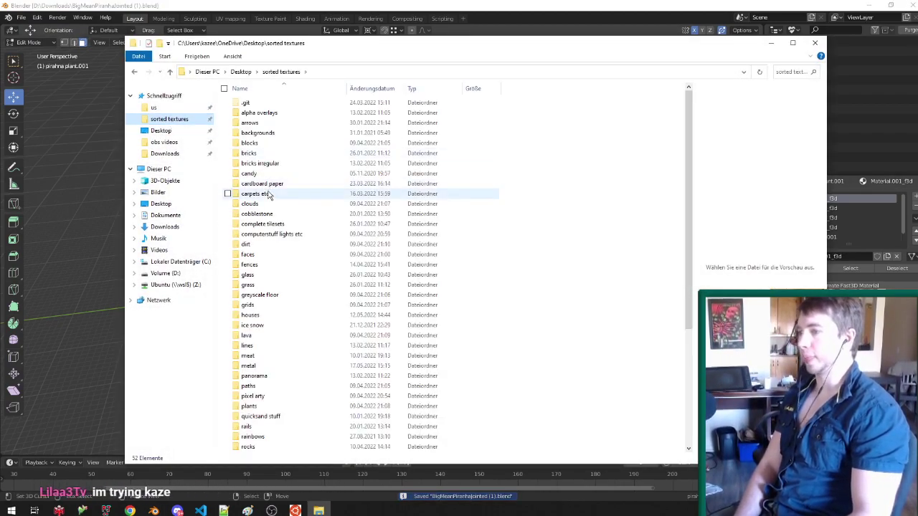
pyautogui.scroll(-2, 267, 203)
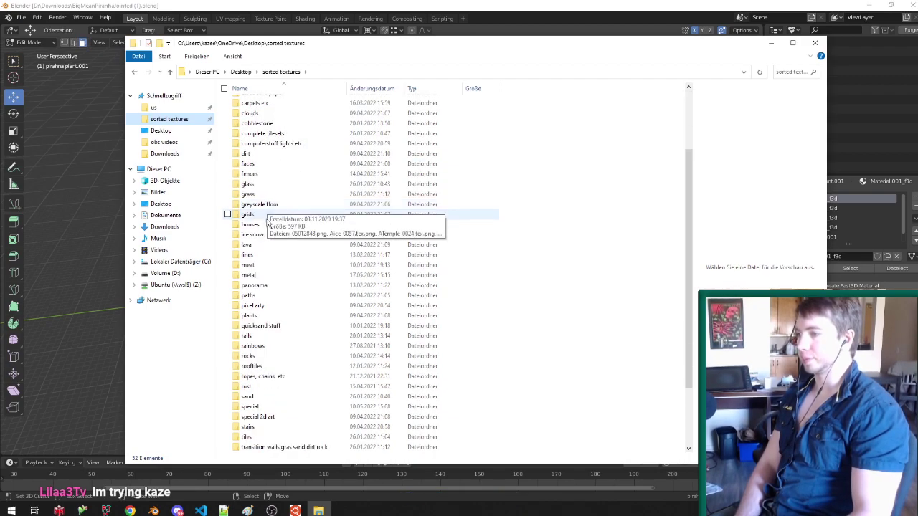
pyautogui.scroll(-3, 280, 287)
pyautogui.click(277, 350)
pyautogui.doubleClick(277, 350)
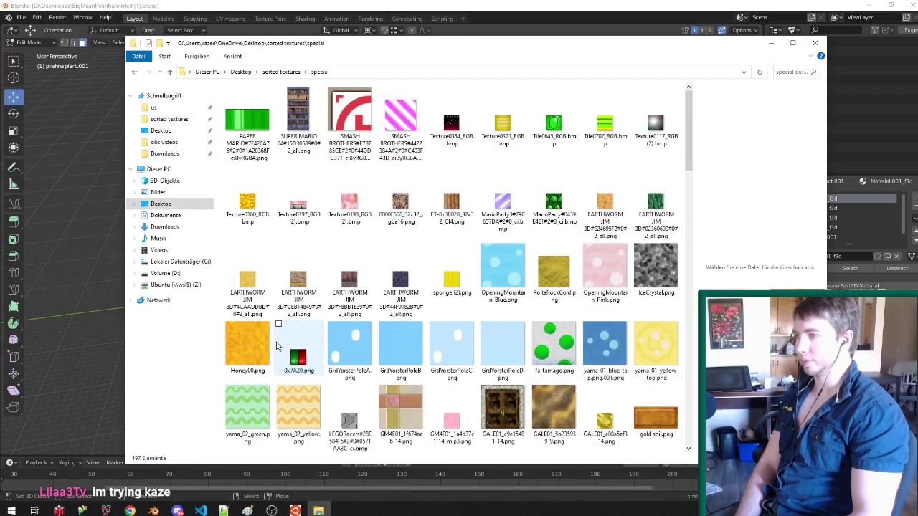
pyautogui.click(411, 128)
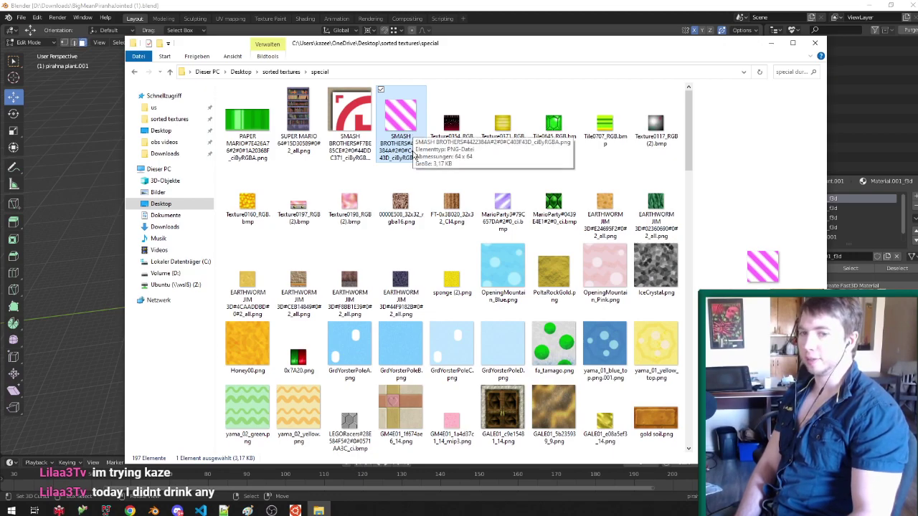
pyautogui.scroll(-2, 409, 216)
pyautogui.click(405, 300)
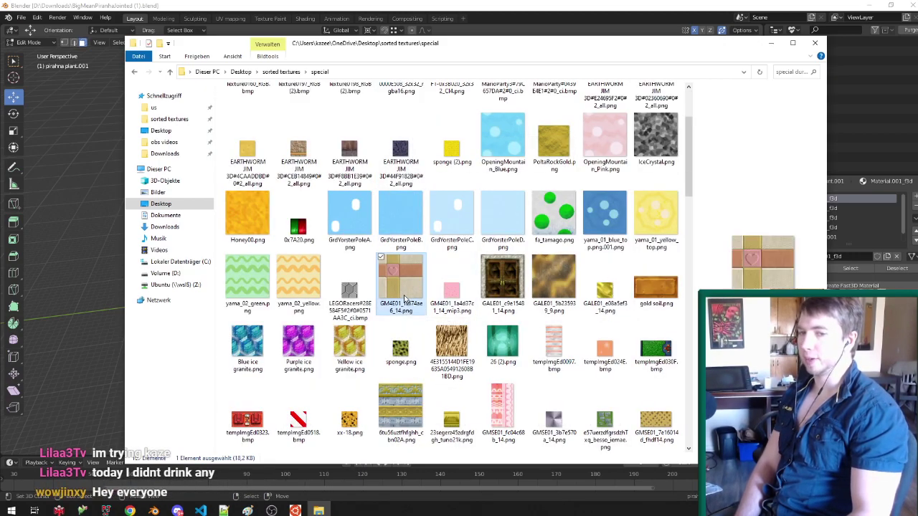
pyautogui.scroll(-3, 404, 298)
pyautogui.click(404, 298)
# Step: Preview the green shelling.png texture, then reopen the special folder and preview the bookshelf texture
pyautogui.scroll(-3, 404, 298)
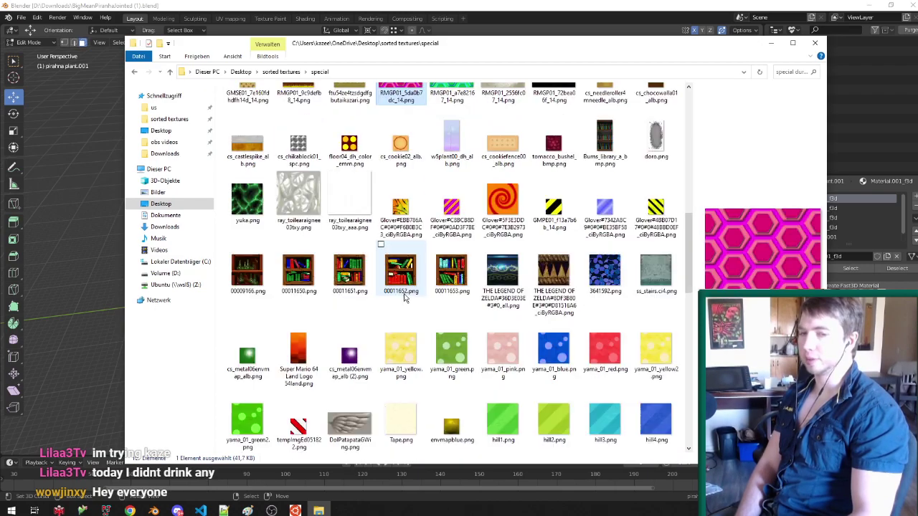
pyautogui.scroll(-3, 404, 297)
pyautogui.scroll(-3, 405, 297)
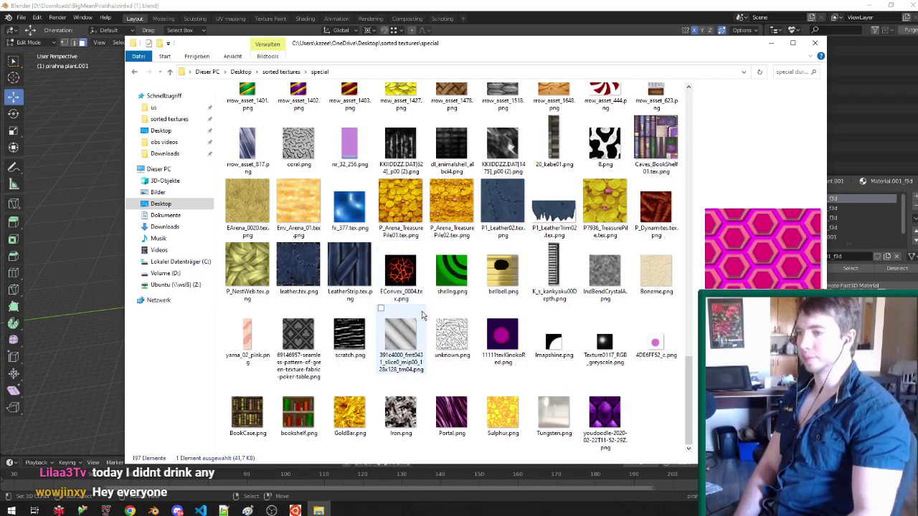
pyautogui.click(450, 286)
pyautogui.scroll(15, 439, 295)
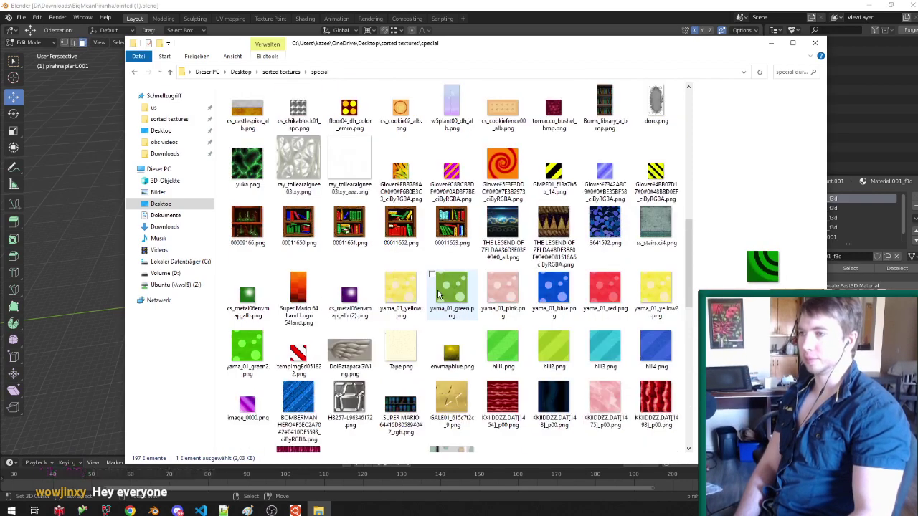
pyautogui.press('BackSpace')
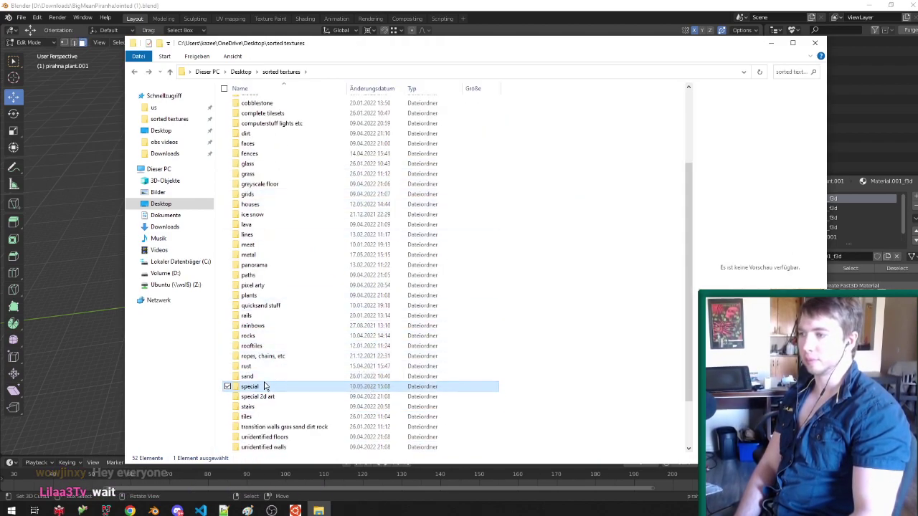
pyautogui.doubleClick(264, 386)
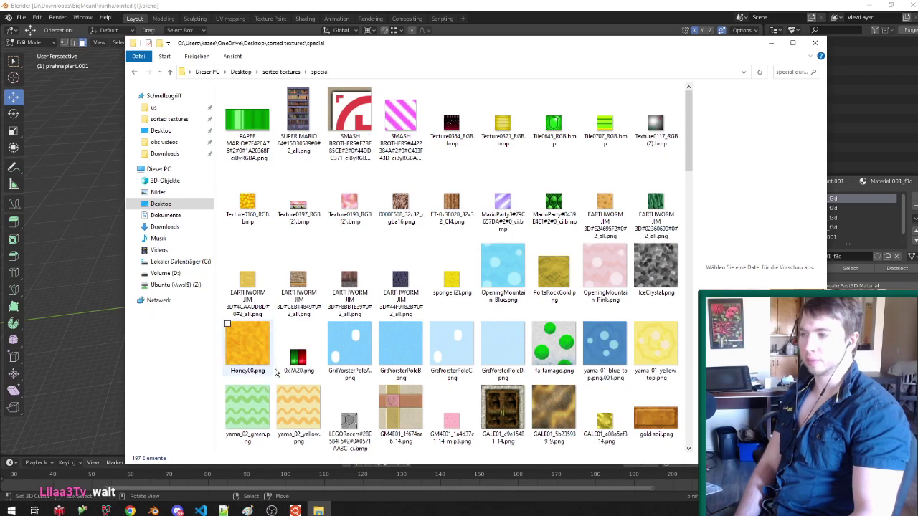
pyautogui.click(287, 120)
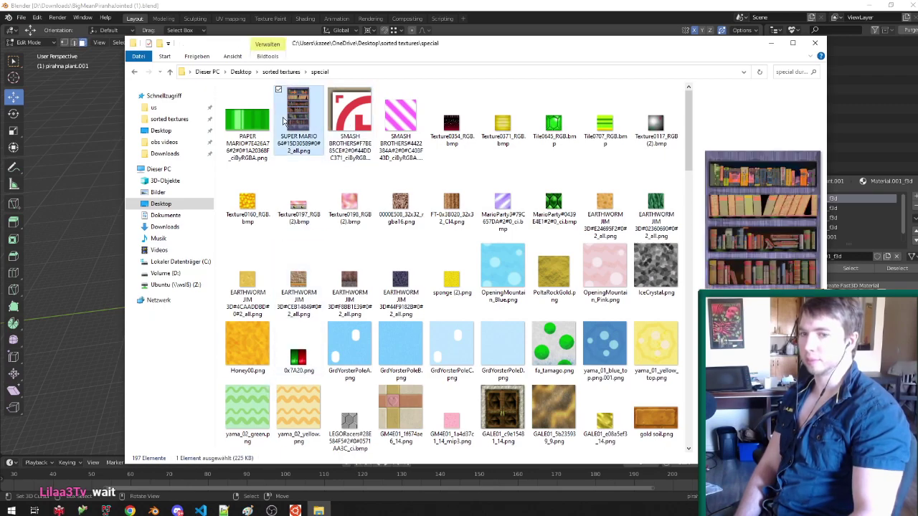
pyautogui.scroll(-2, 324, 183)
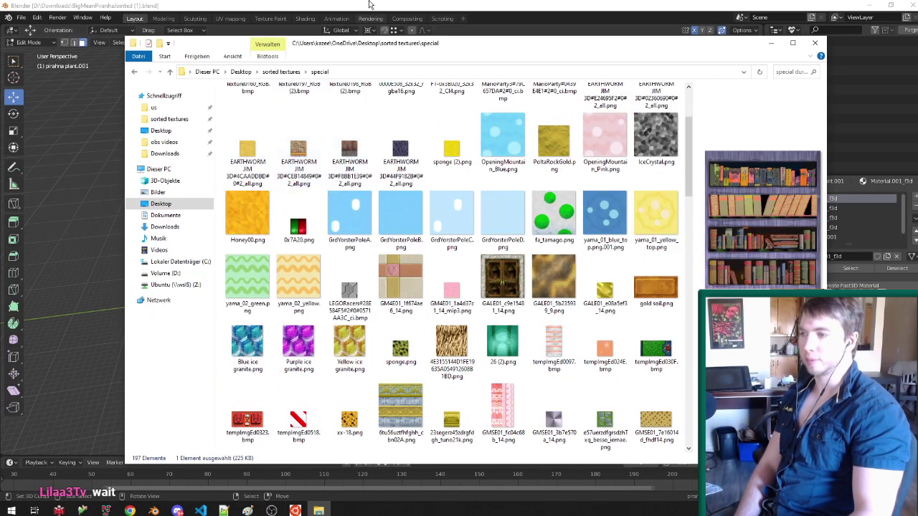
# Step: Back in Blender, select the adjacent face, unlink its image and bring up the Open Image browser
pyautogui.click(369, 5)
pyautogui.click(389, 222)
pyautogui.click(905, 391)
pyautogui.click(886, 391)
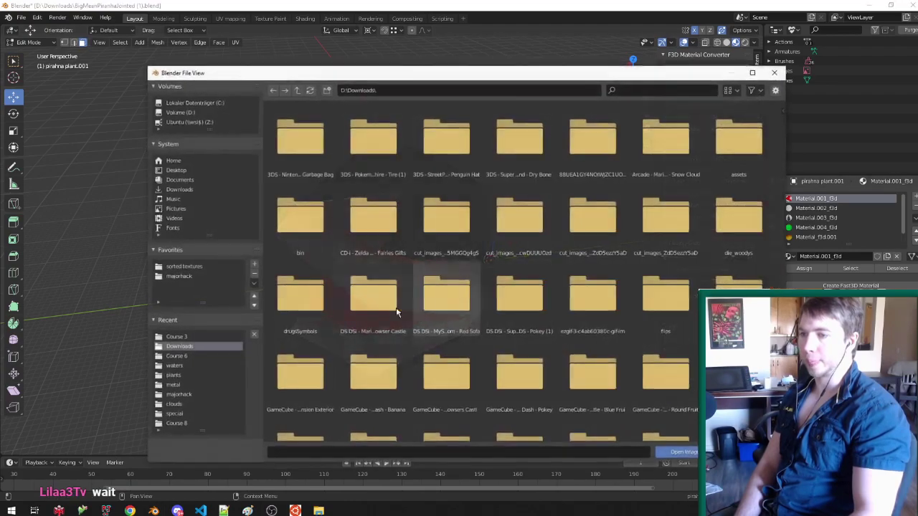
# Step: Open the sorted textures plants folder and preview 0000AEB8_32x32_rgba16.png and 0000BA00_32x32_rgba16.png
pyautogui.click(184, 267)
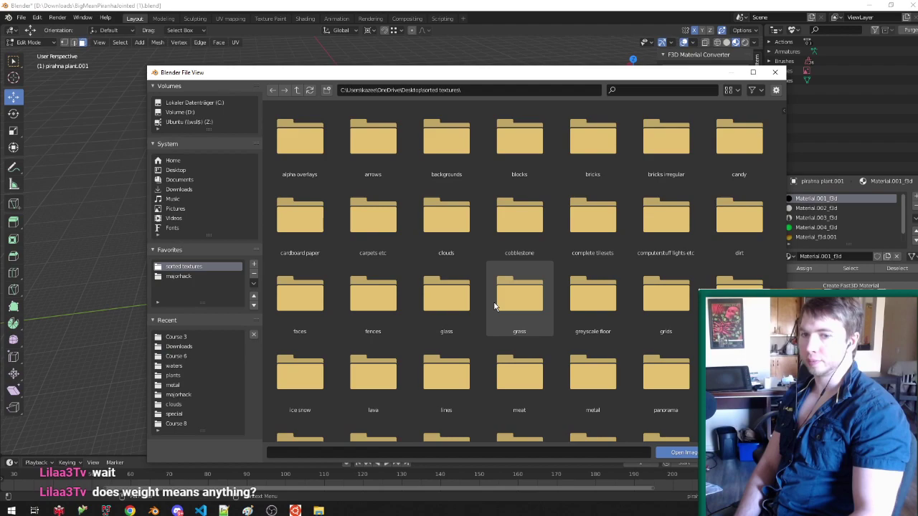
pyautogui.scroll(-1, 507, 316)
pyautogui.scroll(-1, 507, 322)
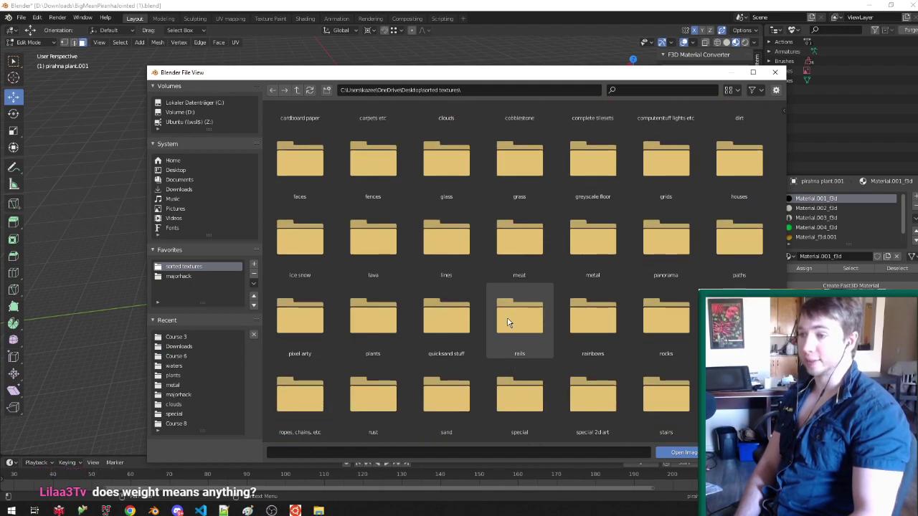
pyautogui.scroll(-1, 508, 323)
pyautogui.scroll(-1, 507, 322)
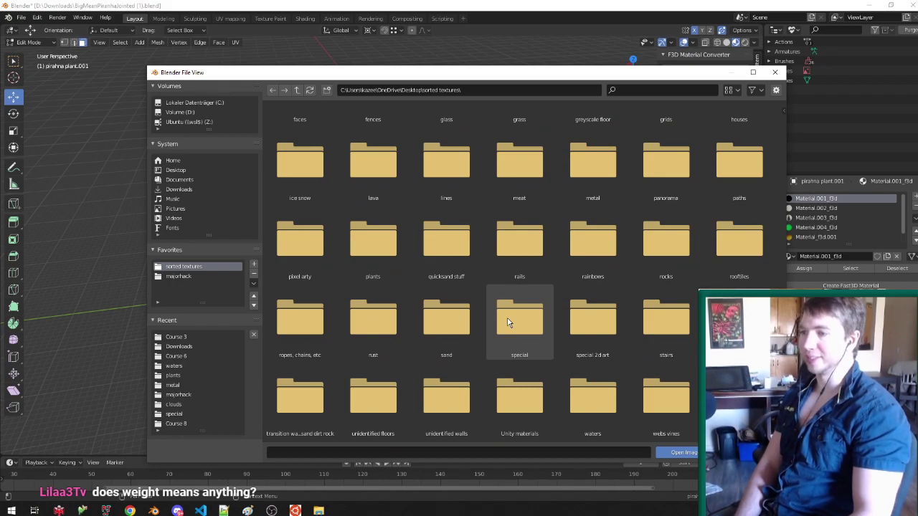
pyautogui.doubleClick(355, 239)
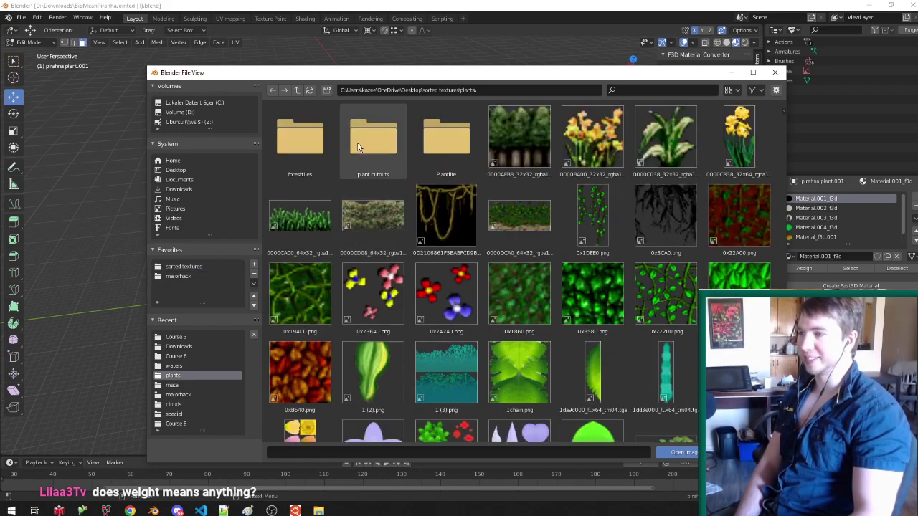
pyautogui.click(548, 145)
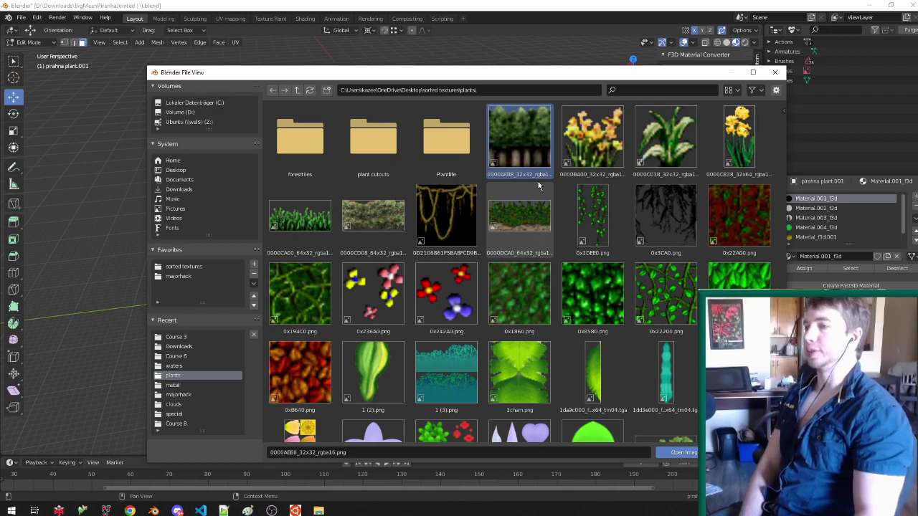
pyautogui.click(585, 133)
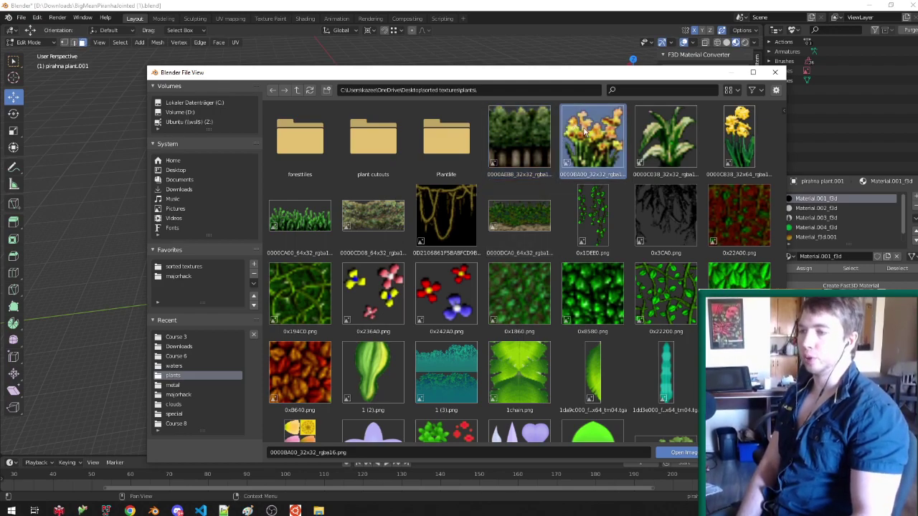
# Step: Look further down, trying 3.png, 3 (2).png and 00019F50_32x32_rgba16.png as candidates
pyautogui.scroll(-5, 585, 133)
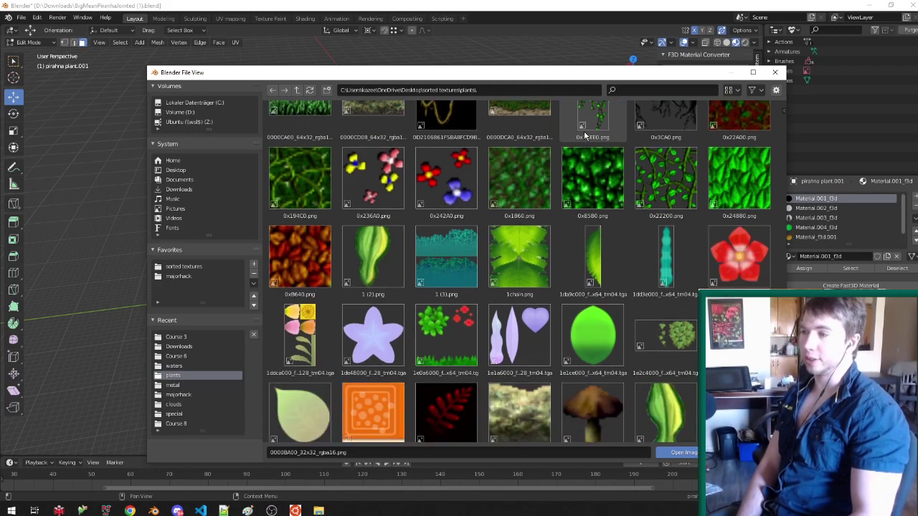
pyautogui.scroll(-2, 585, 135)
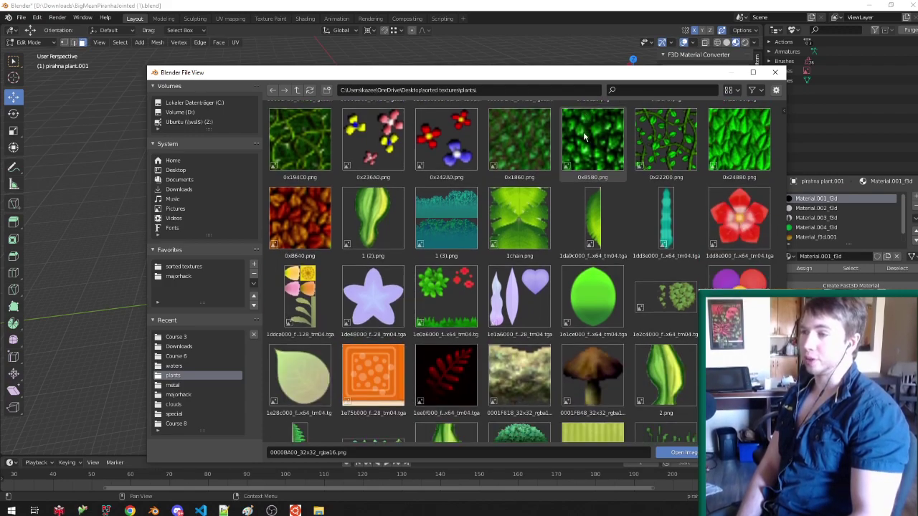
pyautogui.scroll(-4, 585, 135)
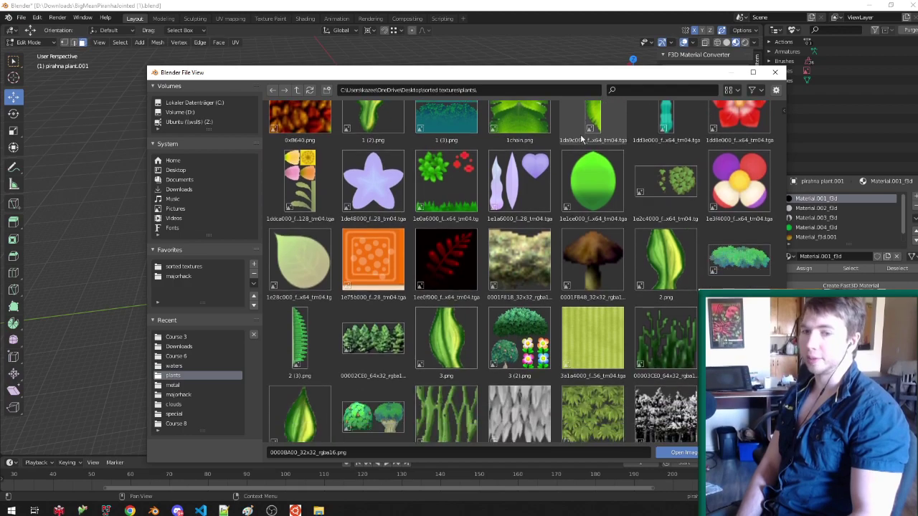
pyautogui.scroll(-3, 581, 137)
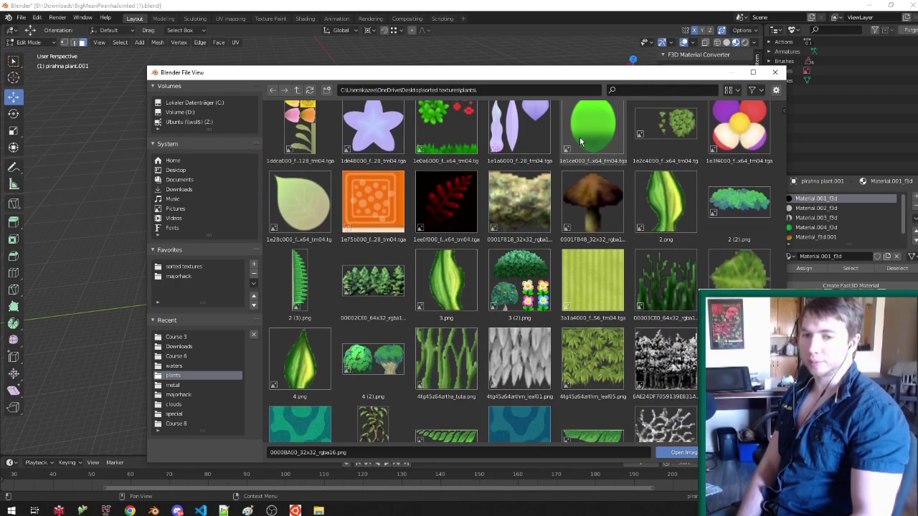
pyautogui.scroll(-4, 580, 137)
pyautogui.click(479, 170)
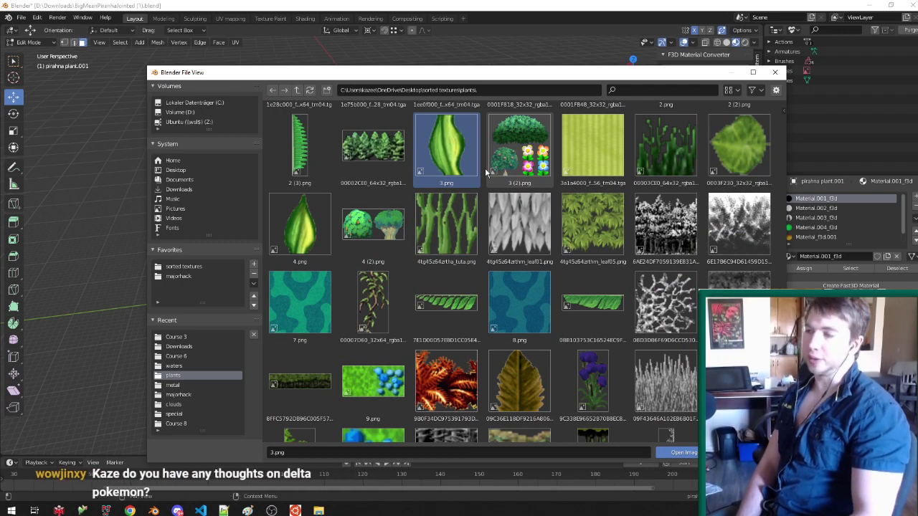
pyautogui.click(492, 169)
pyautogui.scroll(-3, 522, 146)
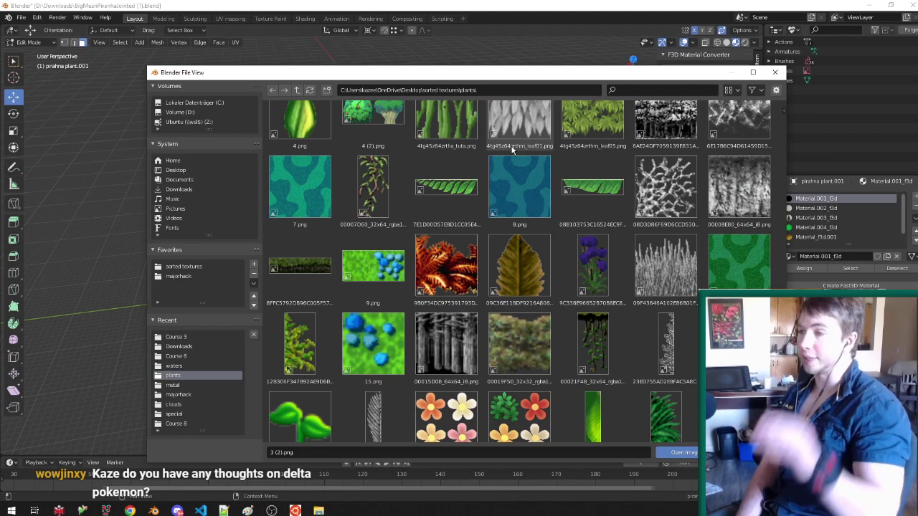
pyautogui.scroll(-2, 520, 205)
pyautogui.click(537, 247)
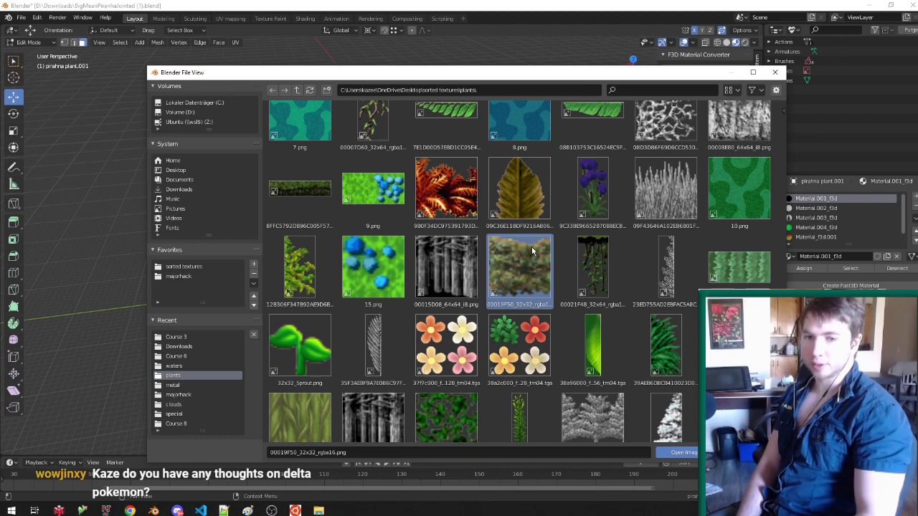
pyautogui.scroll(-5, 531, 251)
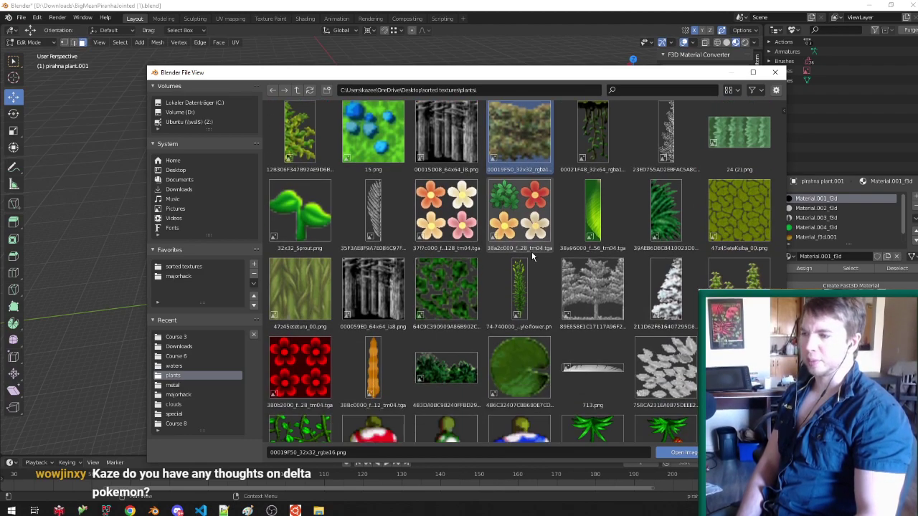
pyautogui.scroll(-8, 532, 251)
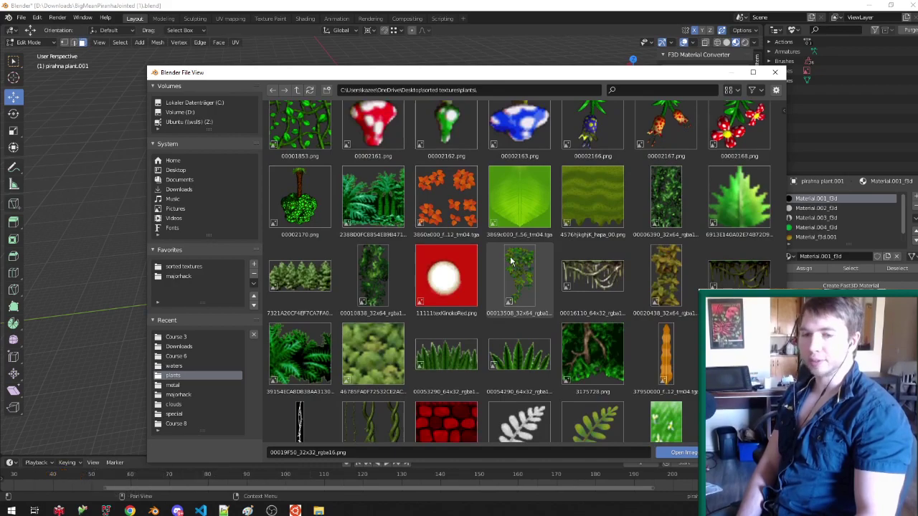
pyautogui.scroll(-3, 505, 259)
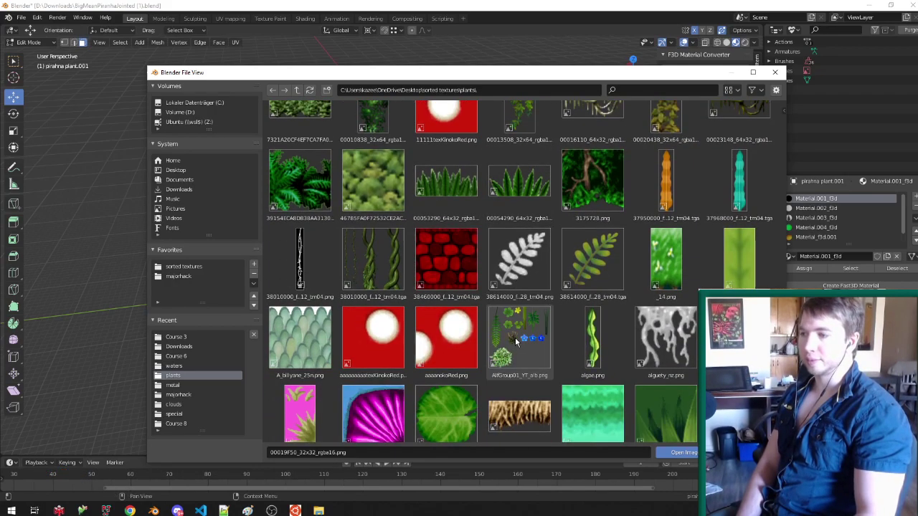
# Step: Try a 're' name filter, clear it, scan the full list and close the browser
pyautogui.click(651, 91)
pyautogui.write('re')
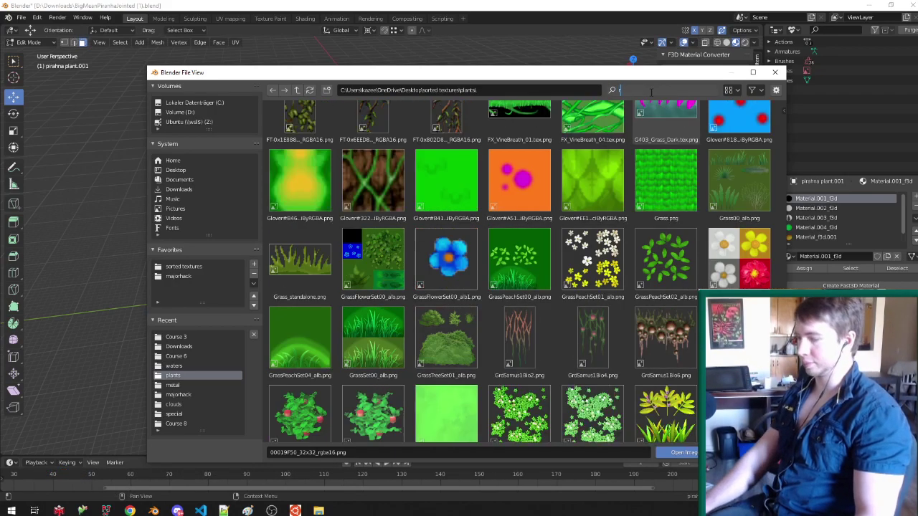
pyautogui.press('BackSpace')
pyautogui.press('BackSpace')
pyautogui.press('BackSpace')
pyautogui.click(584, 345)
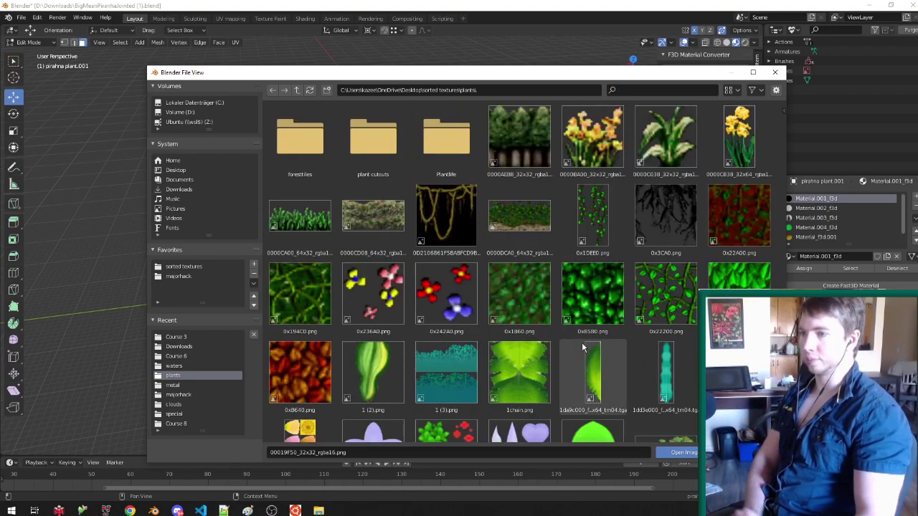
pyautogui.scroll(-2, 582, 347)
pyautogui.scroll(-10, 582, 342)
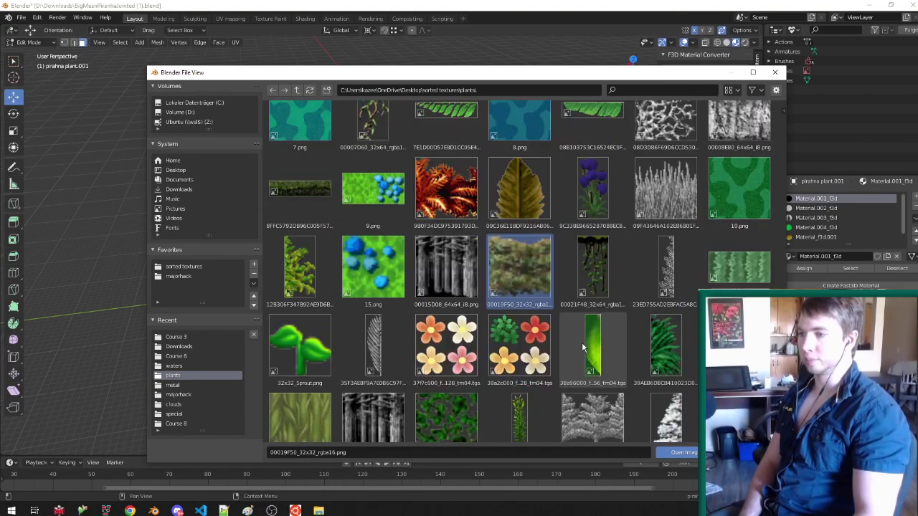
pyautogui.scroll(-12, 582, 342)
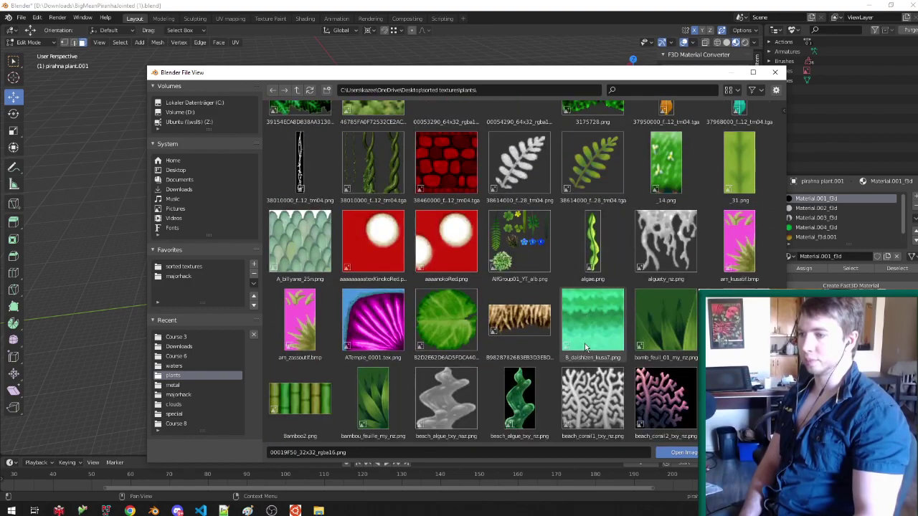
pyautogui.scroll(-8, 584, 343)
pyautogui.scroll(4, 581, 343)
pyautogui.scroll(4, 580, 344)
pyautogui.scroll(-8, 578, 346)
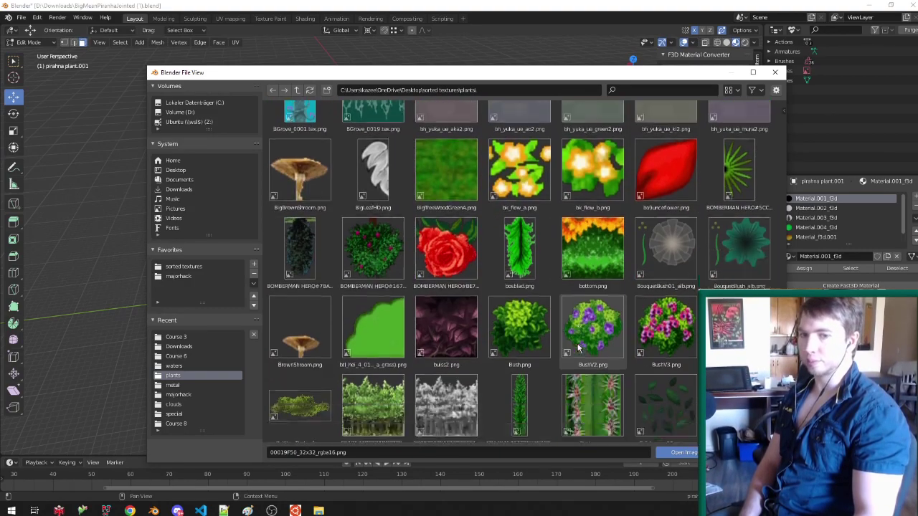
pyautogui.scroll(-8, 578, 348)
pyautogui.press('Escape')
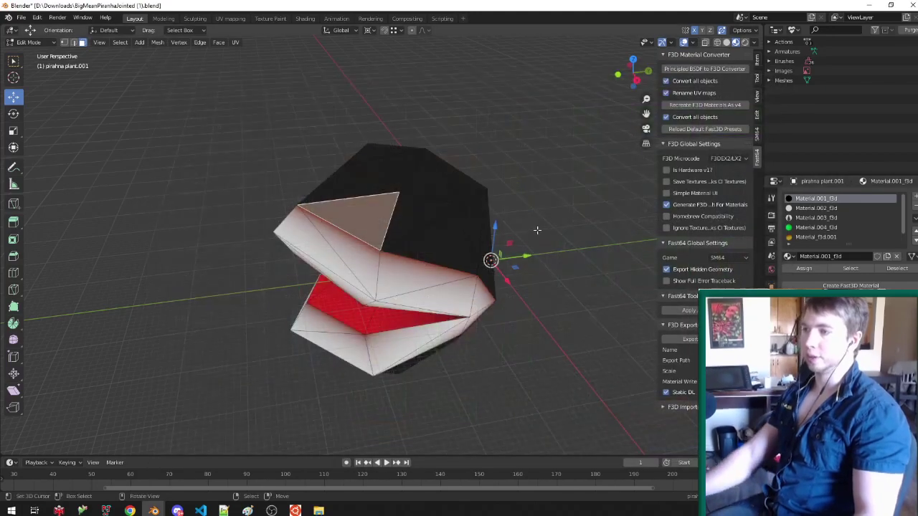
# Step: Toggle the head in and out of Edit Mode so its spotted texture refreshes
pyautogui.press('Tab')
pyautogui.press('Tab')
pyautogui.moveTo(397, 148); pyautogui.dragTo(430, 132, button='middle')
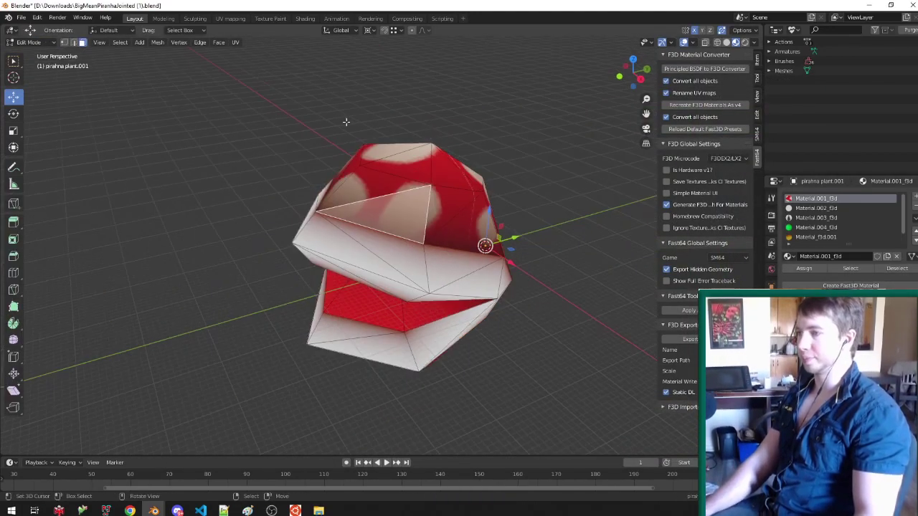
pyautogui.press('Tab')
# Step: Turn off automatic packing and unpack all embedded images into separate files
pyautogui.click(21, 17)
pyautogui.moveTo(79, 170)
pyautogui.click(125, 172)
pyautogui.click(21, 18)
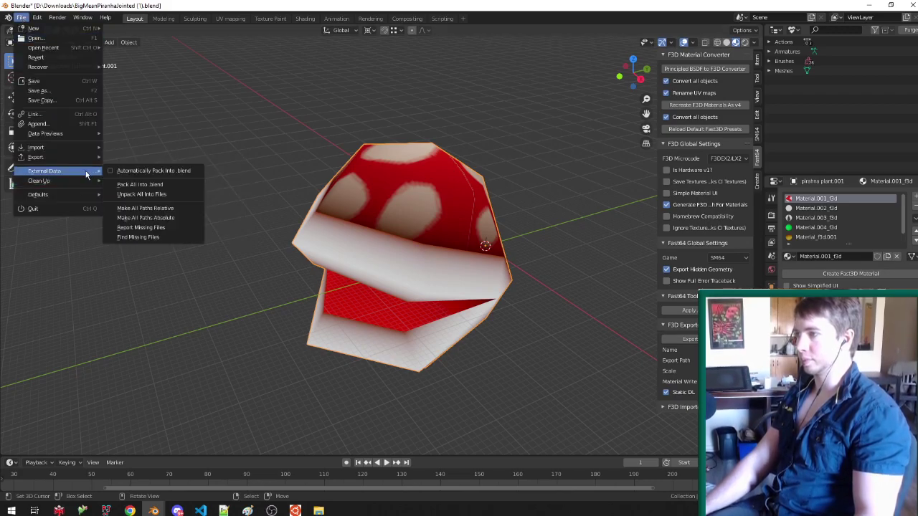
pyautogui.click(151, 195)
pyautogui.click(244, 209)
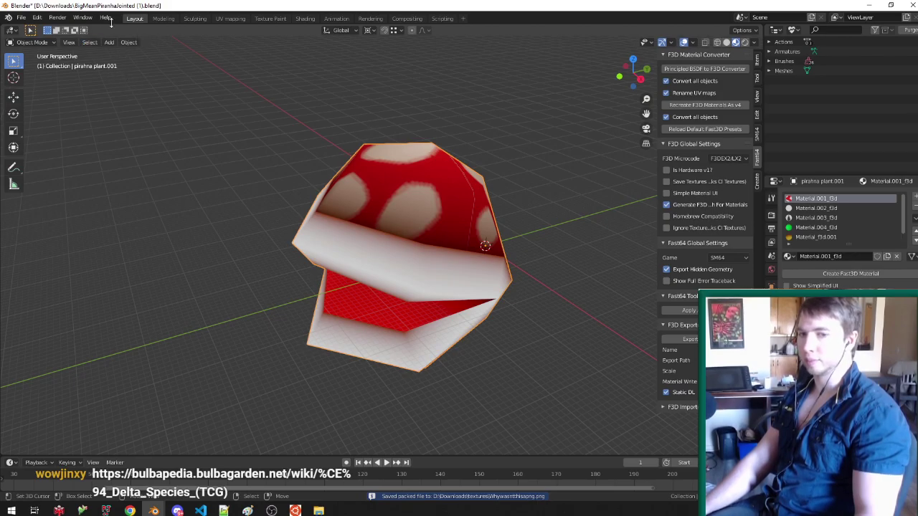
# Step: Save the .blend file and switch over to the Chrome browser
pyautogui.click(20, 18)
pyautogui.moveTo(95, 171)
pyautogui.click(127, 172)
pyautogui.hotkey('ctrl', 's')
pyautogui.moveTo(410, 225); pyautogui.dragTo(398, 229, button='middle')
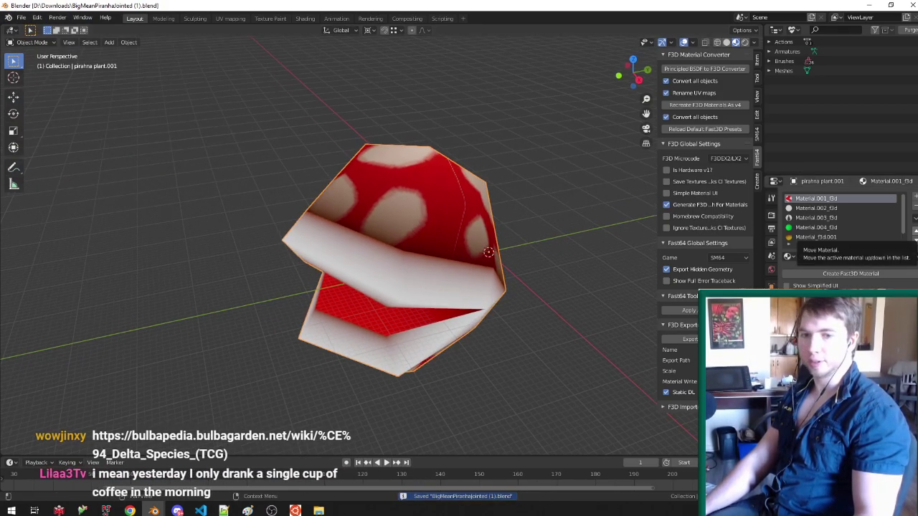
pyautogui.hotkey('alt', 'Tab')
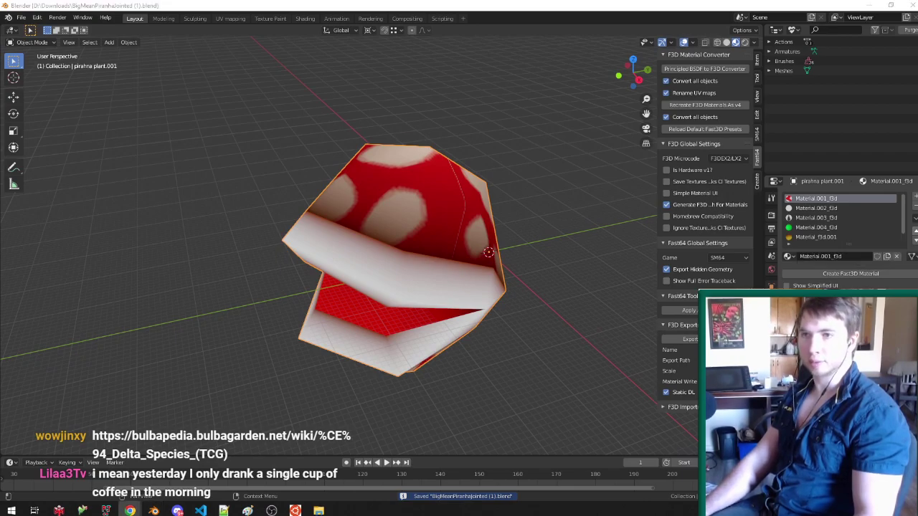
pyautogui.moveTo(917, 43); pyautogui.dragTo(462, 1)
pyautogui.scroll(-1, 454, 154)
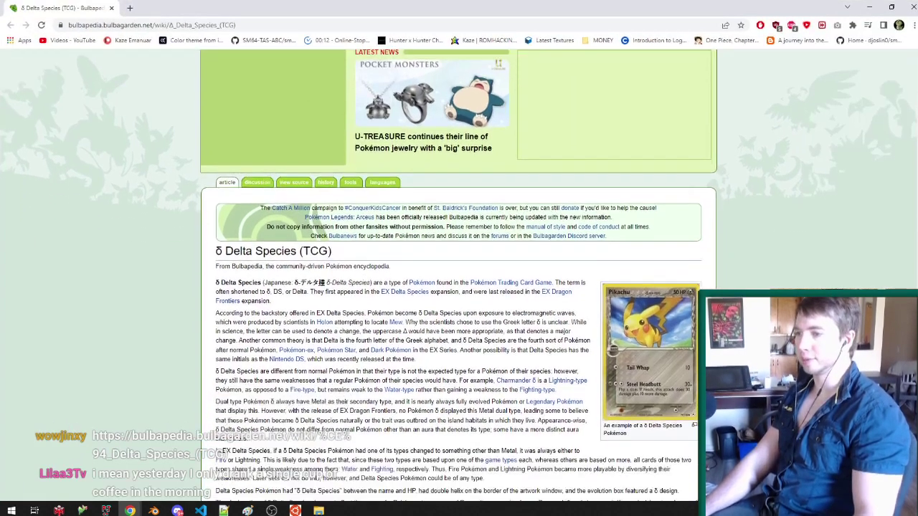
# Step: Read the δ Delta Species introduction and view the example Pikachu card image
pyautogui.scroll(-2, 669, 290)
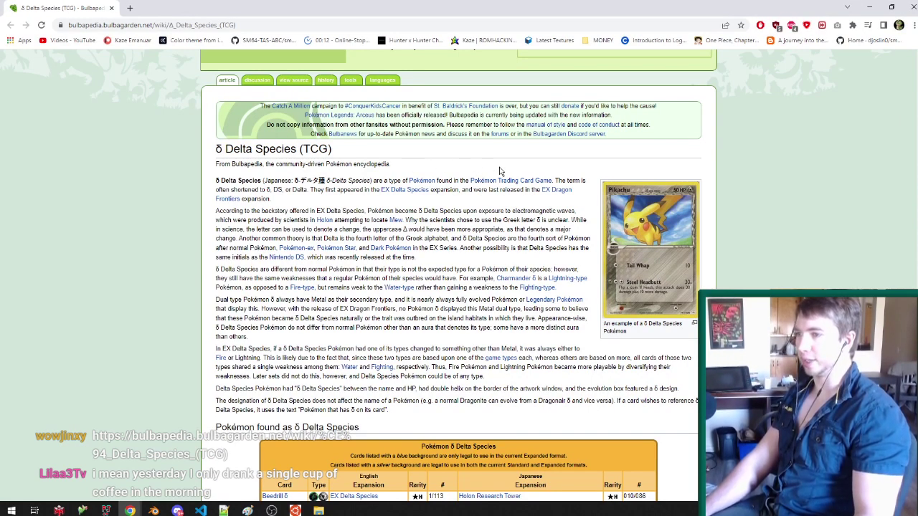
pyautogui.moveTo(465, 168); pyautogui.dragTo(493, 198)
pyautogui.click(497, 207)
pyautogui.click(636, 238)
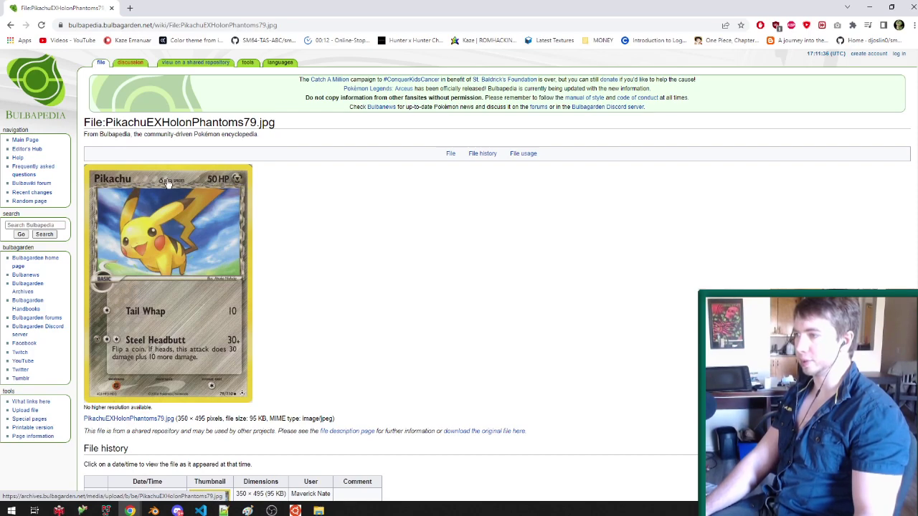
pyautogui.hotkey('alt', 'Left')
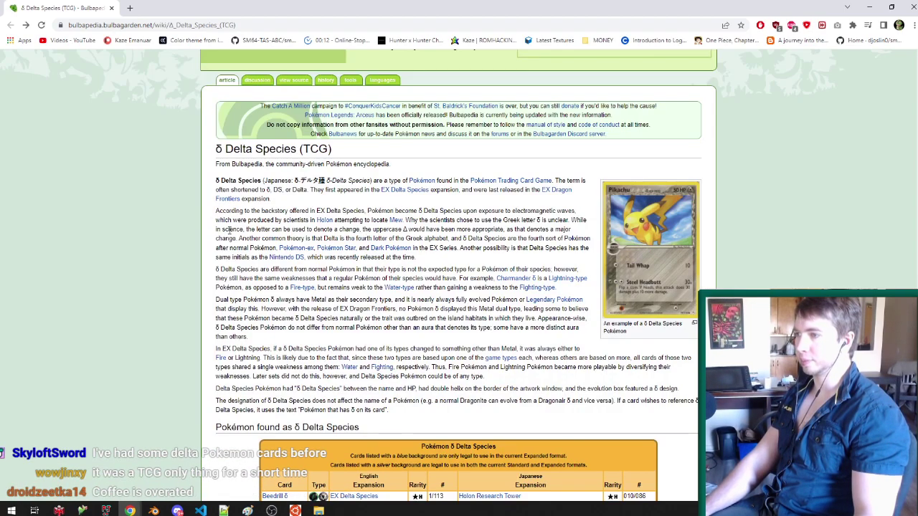
# Step: Open the Latios δ card article, then return to the card table
pyautogui.scroll(-6, 248, 233)
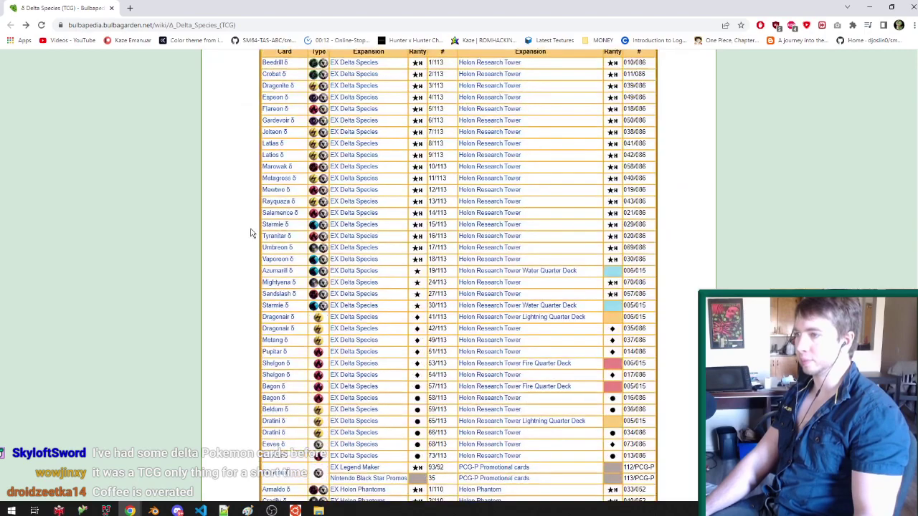
pyautogui.click(277, 155)
pyautogui.scroll(-2, 482, 288)
pyautogui.hotkey('alt', 'Left')
pyautogui.scroll(3, 475, 280)
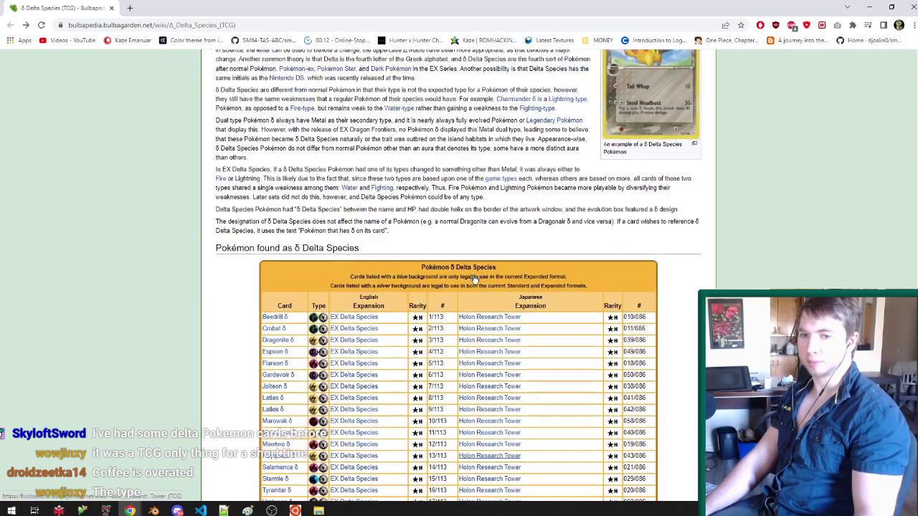
pyautogui.scroll(3, 473, 279)
pyautogui.scroll(-11, 466, 281)
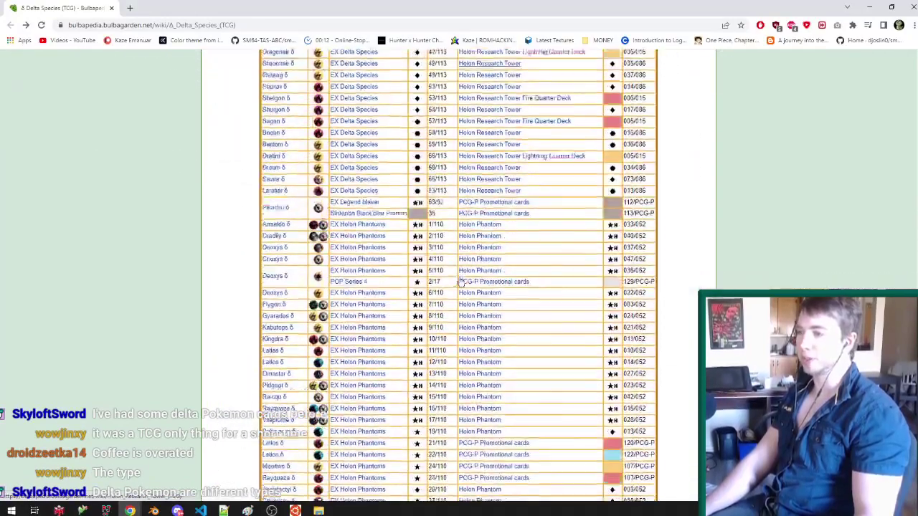
# Step: Switch back to the plant head in Blender and bring up File Explorer
pyautogui.hotkey('alt', 'Tab')
pyautogui.moveTo(418, 256); pyautogui.dragTo(396, 263, button='middle')
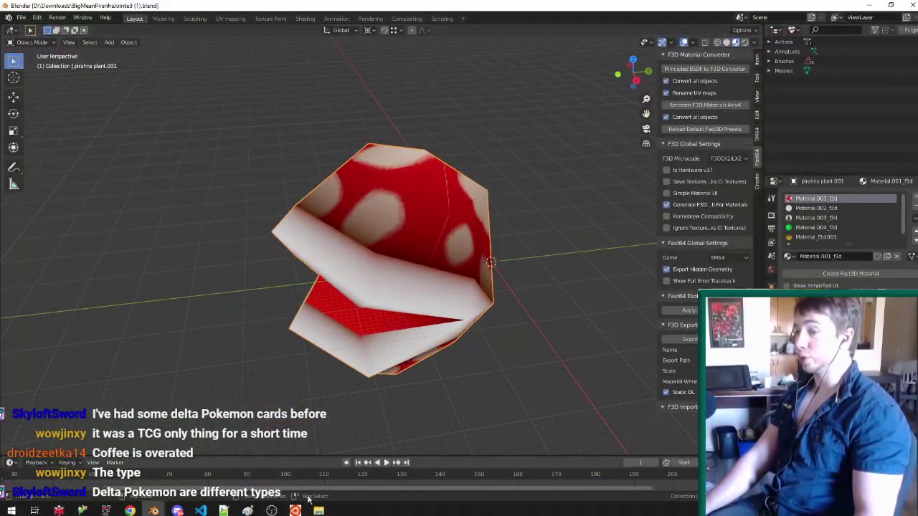
pyautogui.click(319, 511)
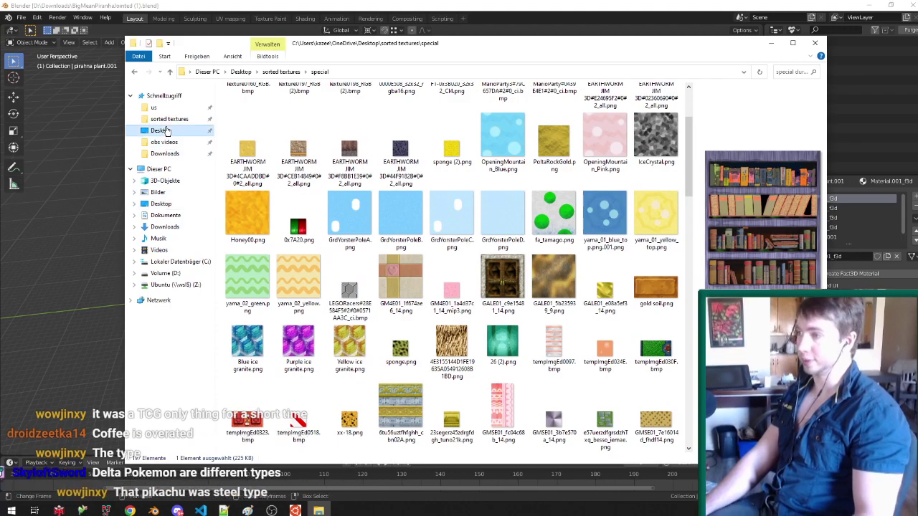
# Step: Navigate to Desktop > sm65yoshisisland > Course 8 > textures
pyautogui.click(161, 130)
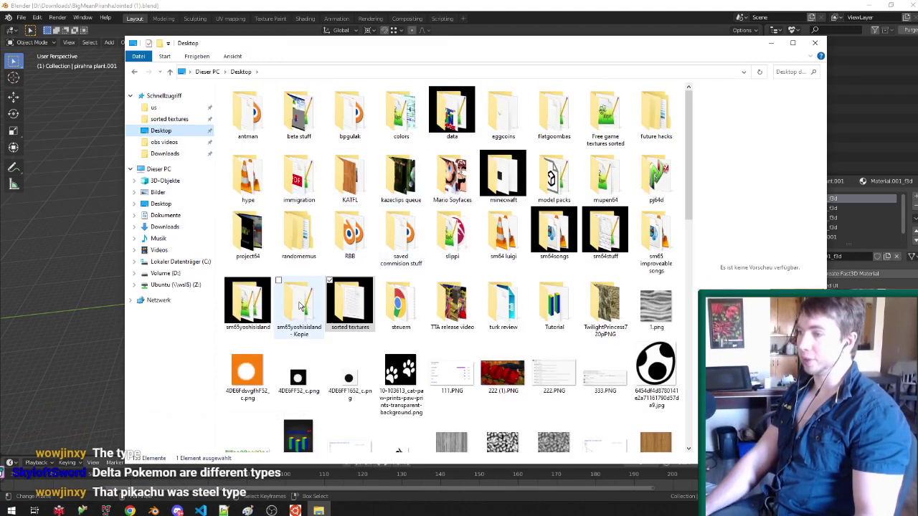
pyautogui.doubleClick(248, 305)
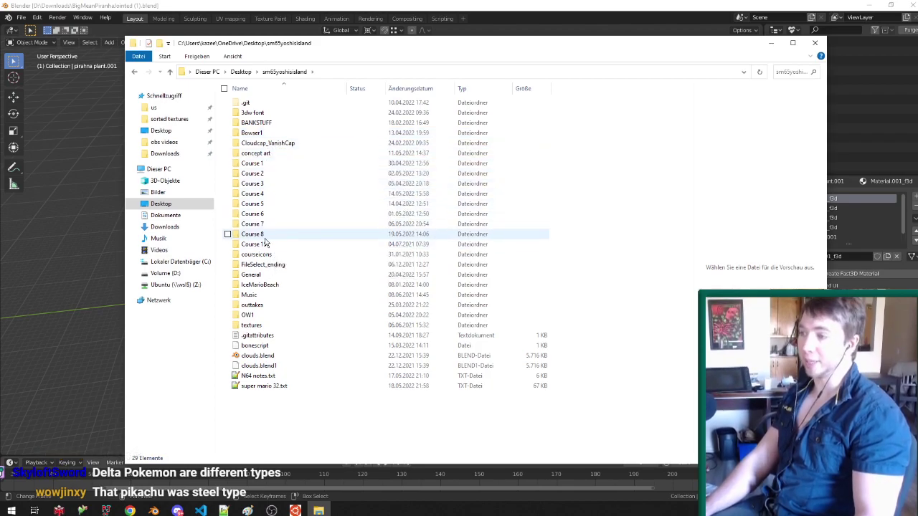
pyautogui.doubleClick(263, 239)
pyautogui.click(268, 105)
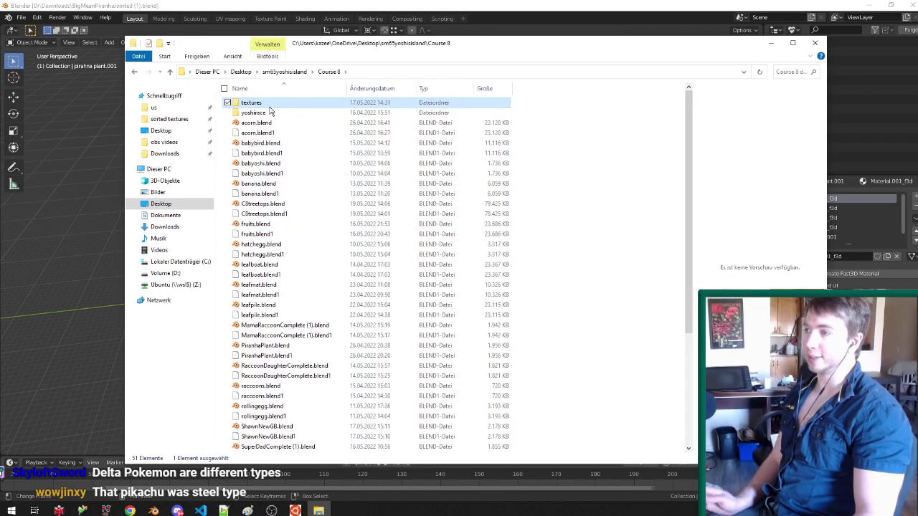
pyautogui.doubleClick(269, 105)
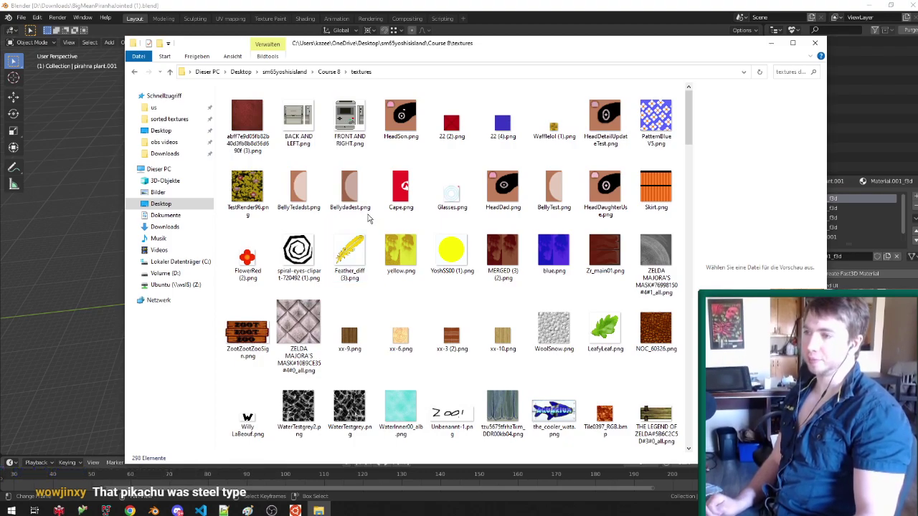
pyautogui.scroll(-15, 368, 218)
pyautogui.scroll(-9, 507, 204)
pyautogui.scroll(9, 469, 246)
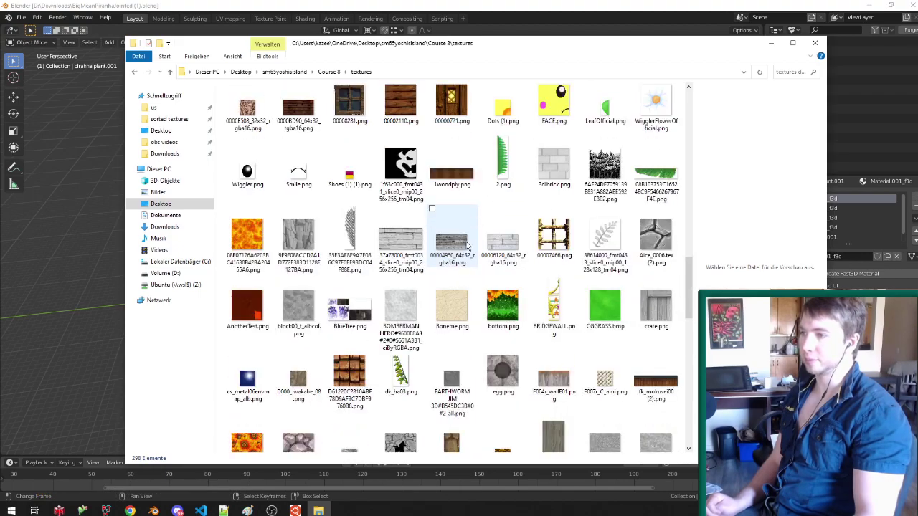
pyautogui.scroll(10, 467, 246)
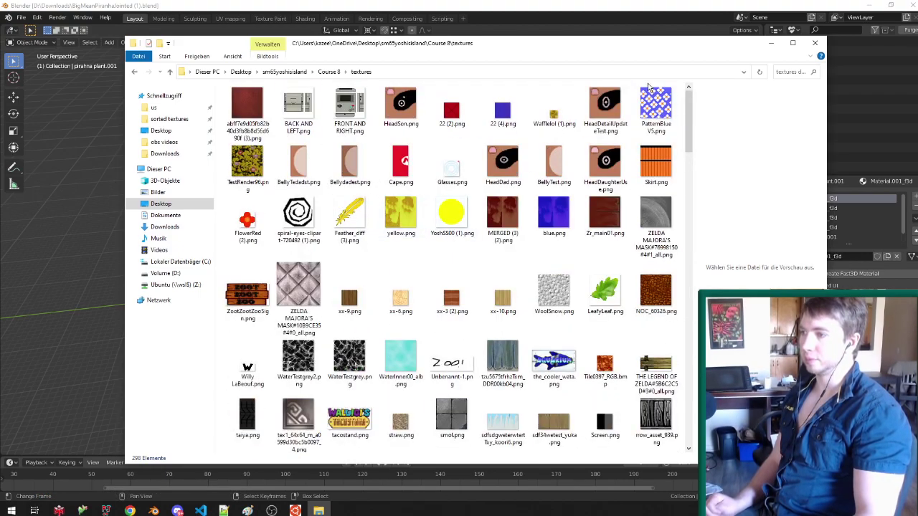
# Step: Search the textures folder for 'reg' and select Regular.png
pyautogui.click(790, 72)
pyautogui.write('reg')
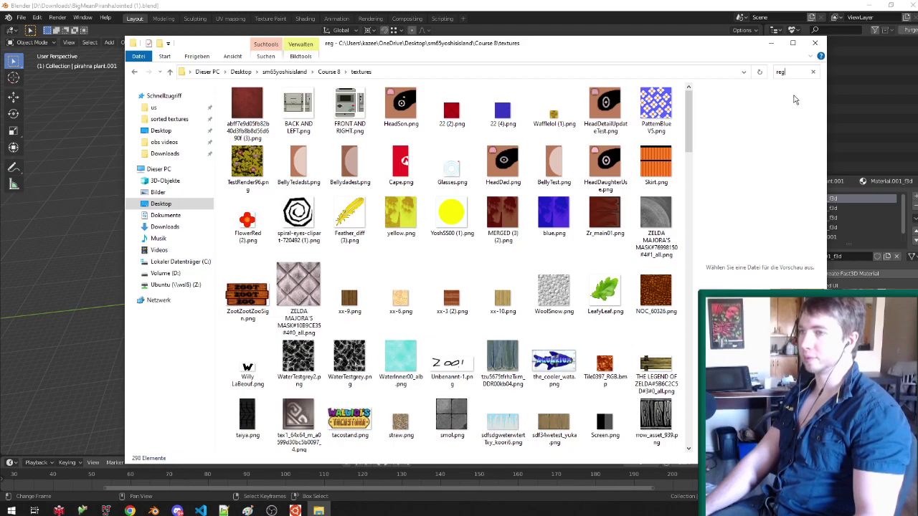
pyautogui.click(257, 108)
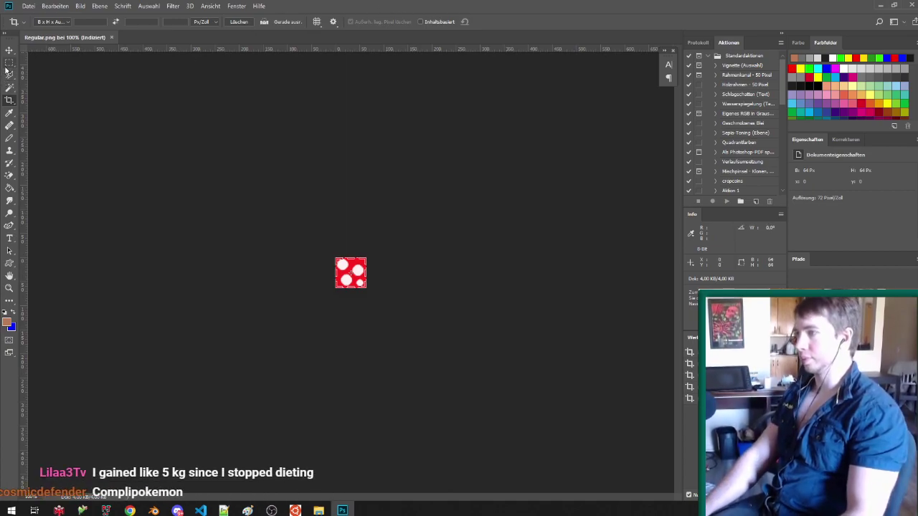
# Step: Zoom the 64×64 texture to 1200%, check its size, and convert it to RGB mode
pyautogui.press('m')
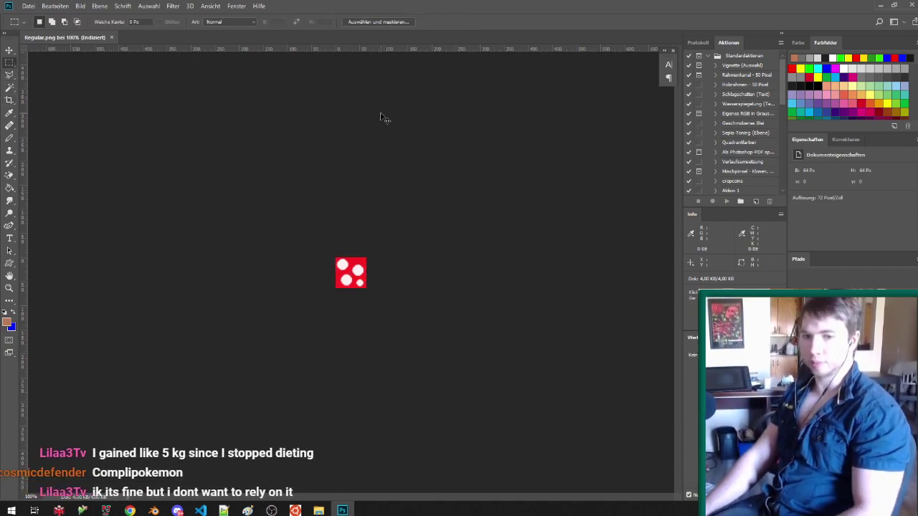
pyautogui.hotkey('ctrl', '0')
pyautogui.hotkey('ctrl', '-')
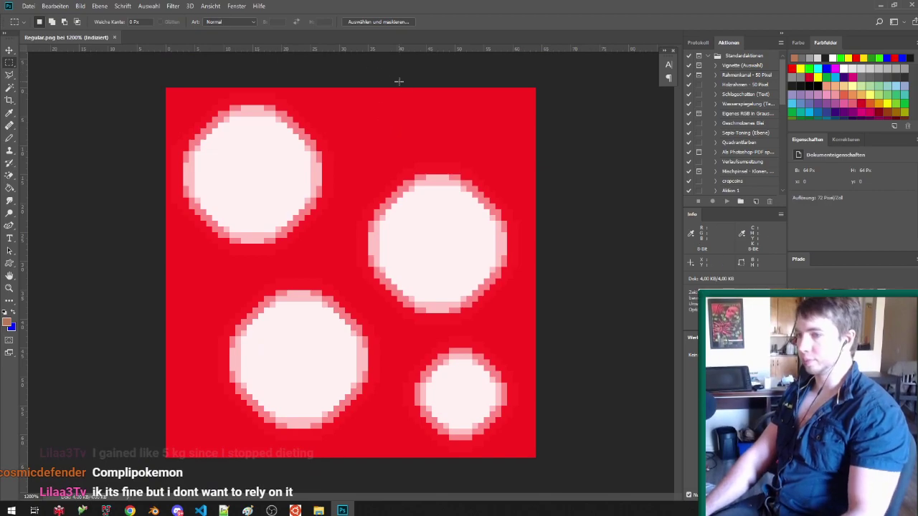
pyautogui.hotkey('ctrl', 'alt', 'i')
pyautogui.press('Escape')
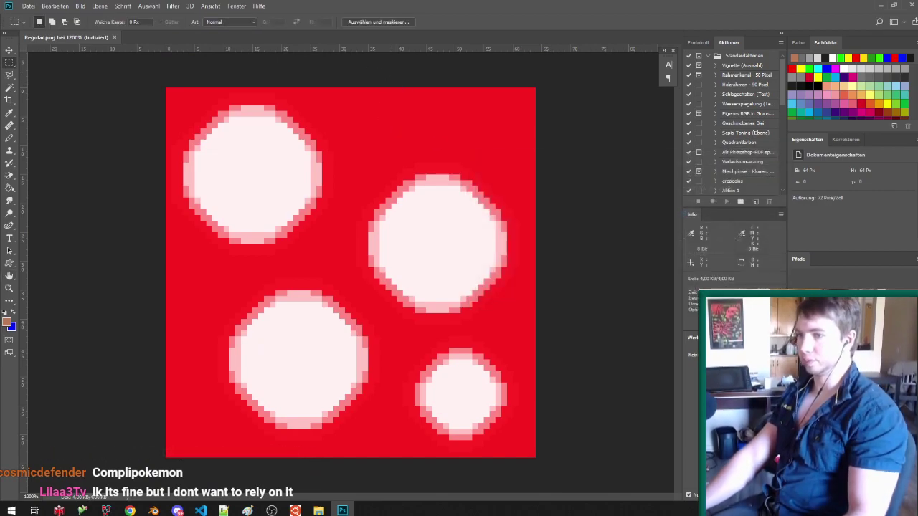
pyautogui.click(80, 6)
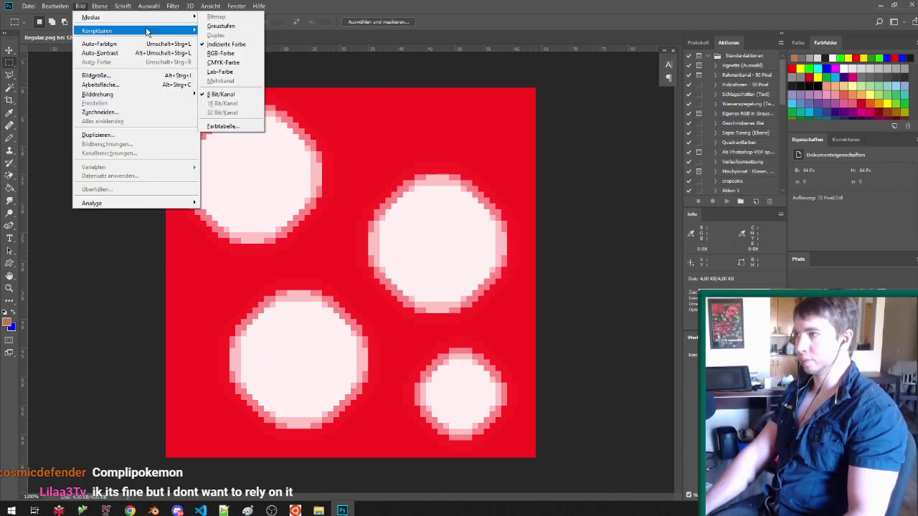
pyautogui.click(222, 53)
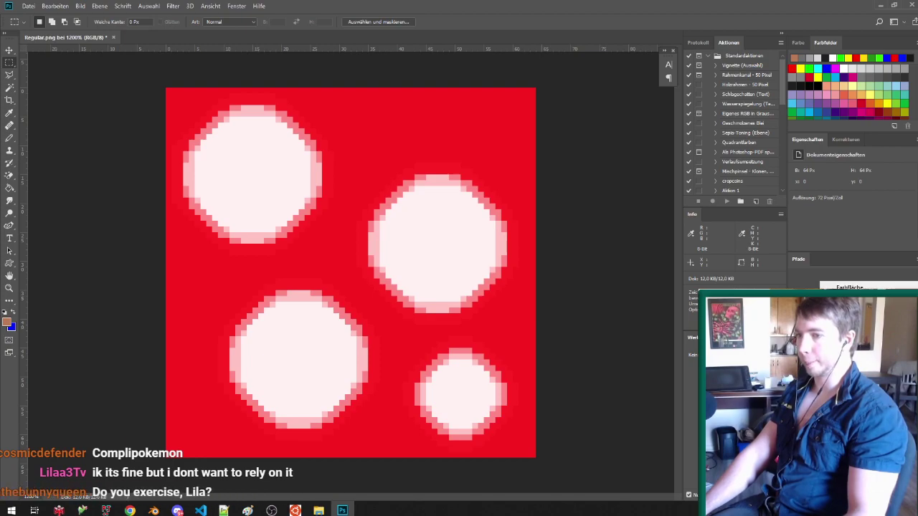
# Step: Add Hue/Saturation at -100 saturation and Brightness/Contrast at contrast 100 with lowered brightness
pyautogui.click(853, 378)
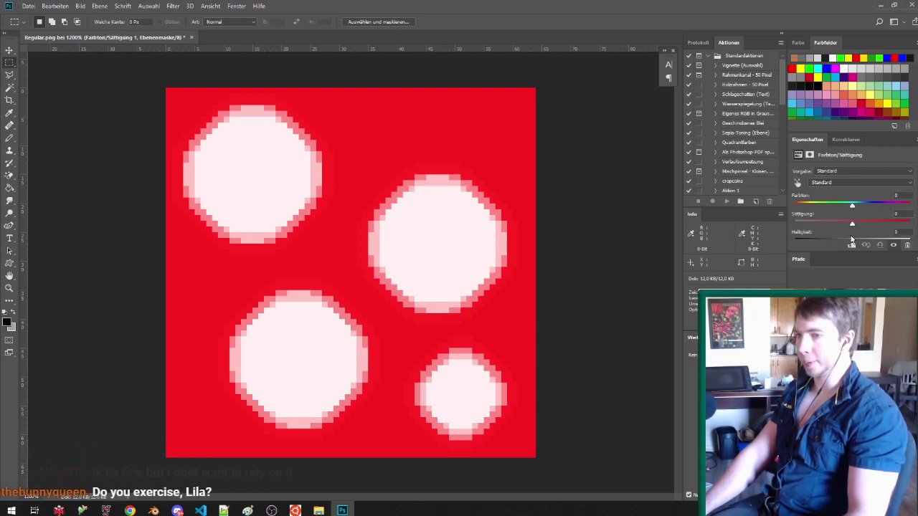
pyautogui.moveTo(852, 225); pyautogui.dragTo(552, 216)
pyautogui.click(861, 495)
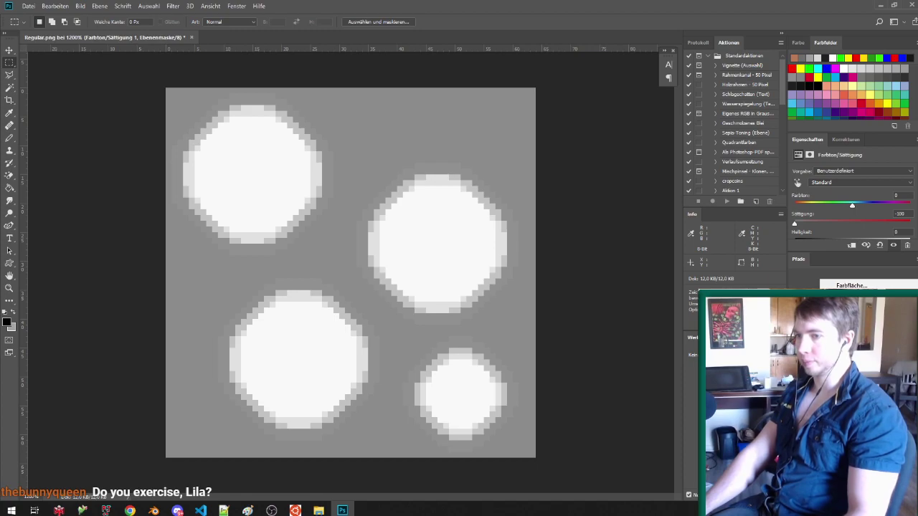
pyautogui.click(850, 320)
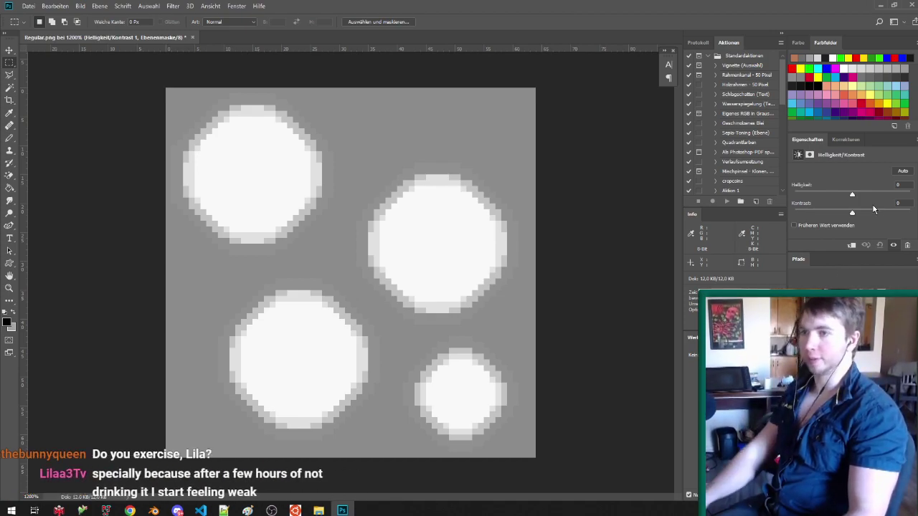
pyautogui.moveTo(852, 213); pyautogui.dragTo(910, 213)
pyautogui.moveTo(853, 194)
pyautogui.mouseDown()
pyautogui.moveTo(800, 195)
pyautogui.moveTo(876, 195)
pyautogui.moveTo(791, 197)
pyautogui.moveTo(867, 198)
pyautogui.mouseUp()
# Step: Duplicate the Brightness/Contrast layer and raise brightness to 63 so spots turn white
pyautogui.hotkey('ctrl', 'j')
pyautogui.hotkey('ctrl', 'j')
pyautogui.hotkey('ctrl', 'j')
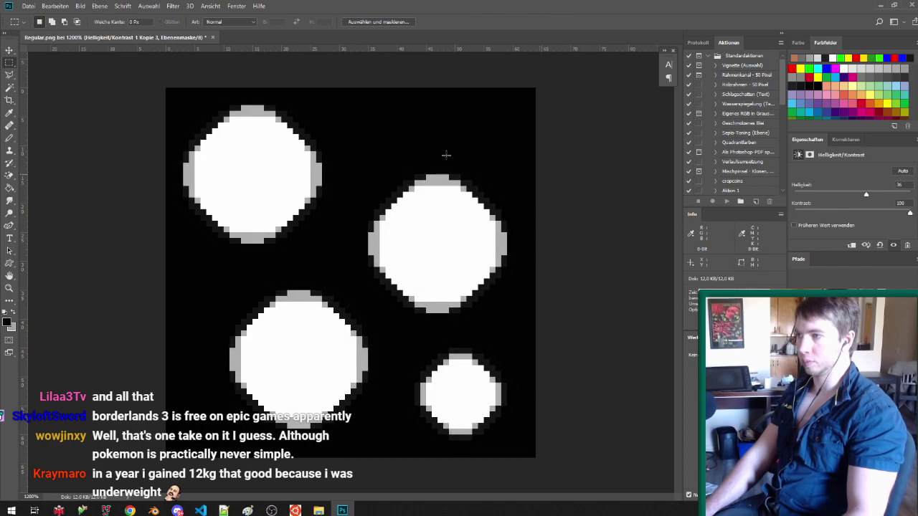
pyautogui.moveTo(866, 193)
pyautogui.mouseDown()
pyautogui.moveTo(908, 195)
pyautogui.moveTo(877, 194)
pyautogui.mouseUp()
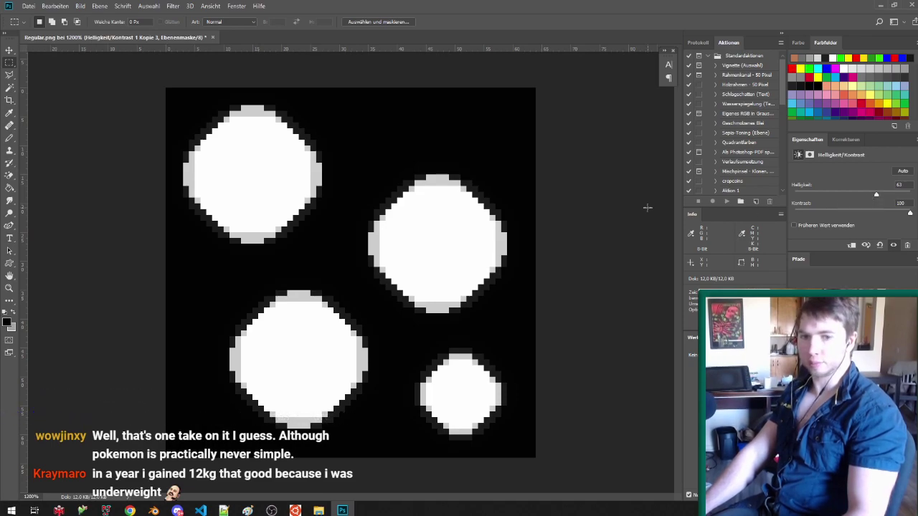
pyautogui.click(61, 6)
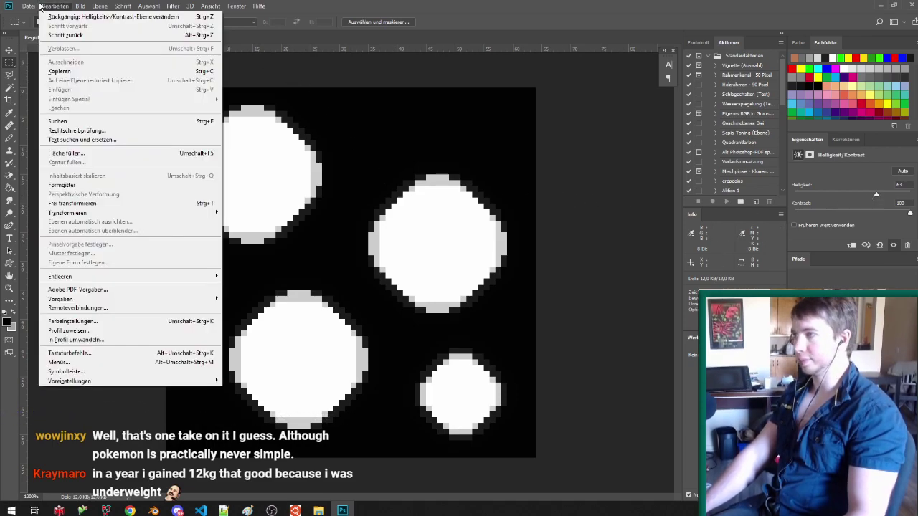
# Step: Quick-export the texture as PNG named neonpiranha on the Desktop, then minimize Photoshop
pyautogui.moveTo(151, 137)
pyautogui.click(203, 136)
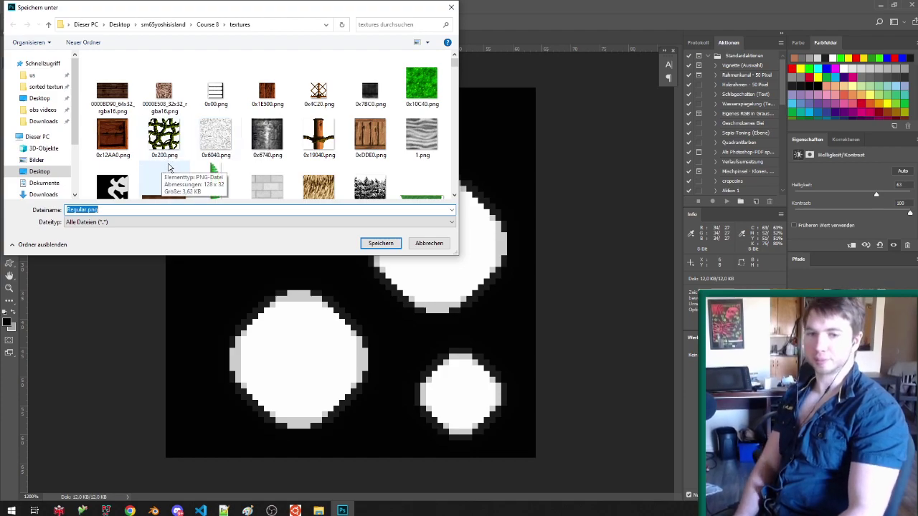
pyautogui.click(39, 98)
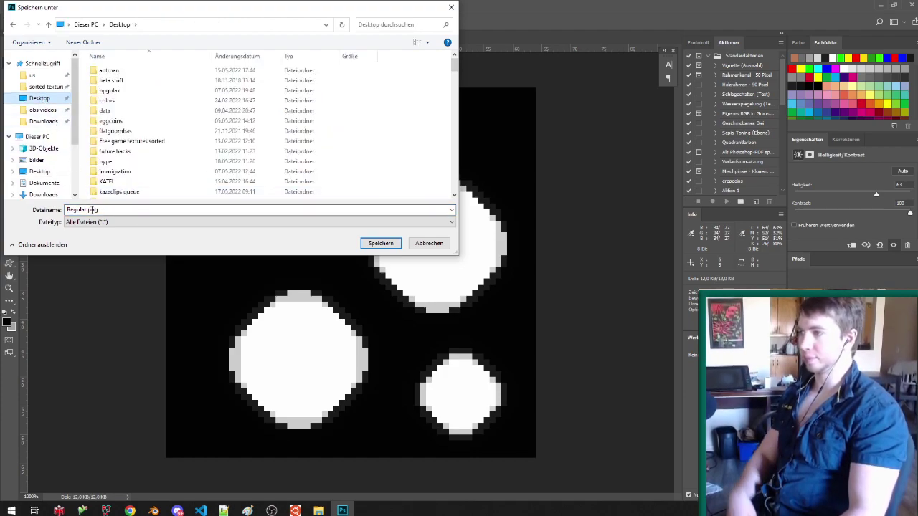
pyautogui.write('neonpiranh')
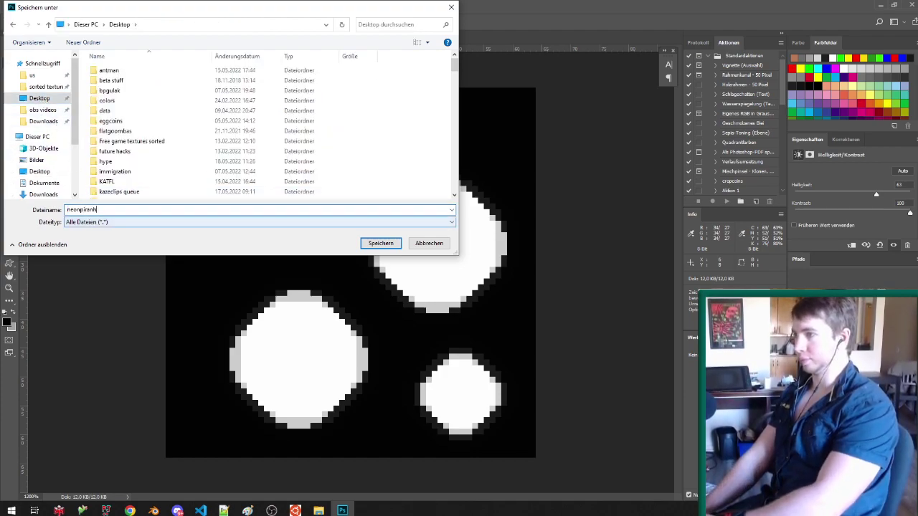
pyautogui.write('a')
pyautogui.press('Return')
pyautogui.click(880, 4)
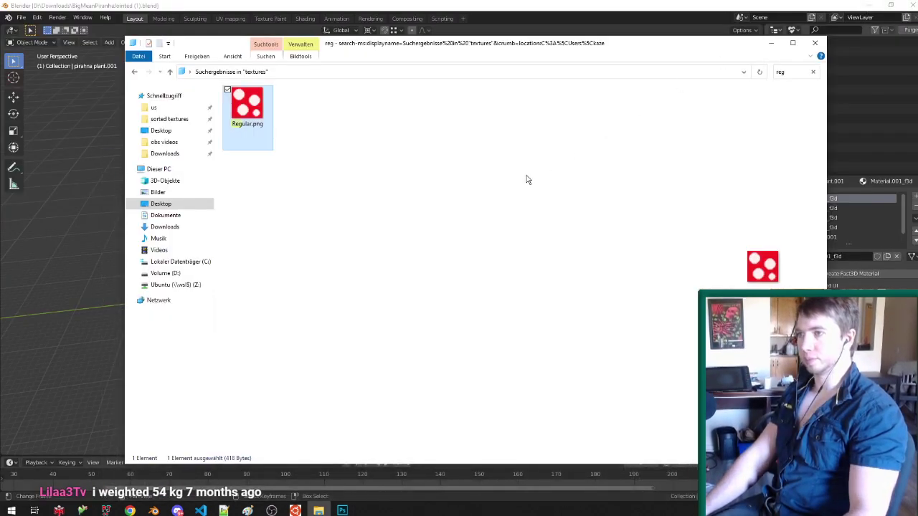
# Step: Back in Blender, remove the four unused material slots from the plant
pyautogui.click(459, 10)
pyautogui.moveTo(395, 137); pyautogui.dragTo(335, 248, button='middle')
pyautogui.press('Tab')
pyautogui.click(373, 216)
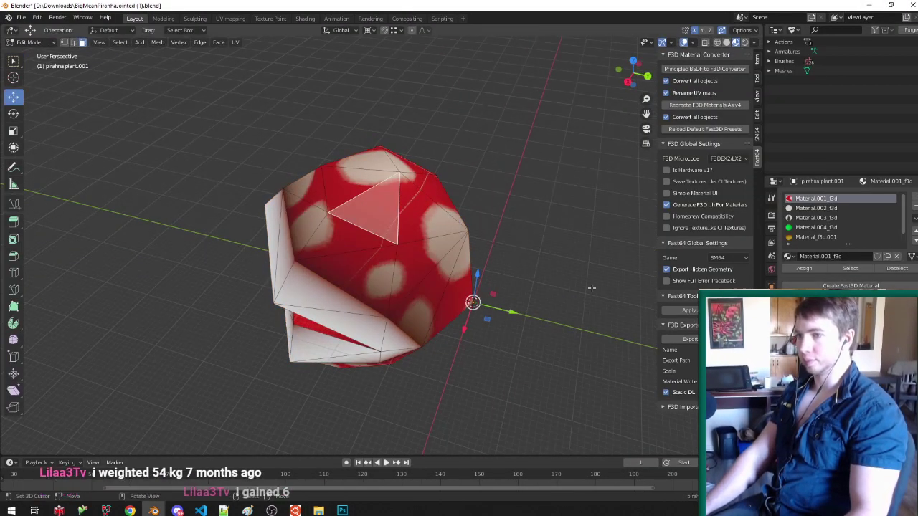
pyautogui.press('Tab')
pyautogui.click(916, 219)
pyautogui.click(881, 259)
# Step: Apply the Multitex F3D preset to the head material
pyautogui.moveTo(436, 214); pyautogui.dragTo(461, 213, button='middle')
pyautogui.press('Tab')
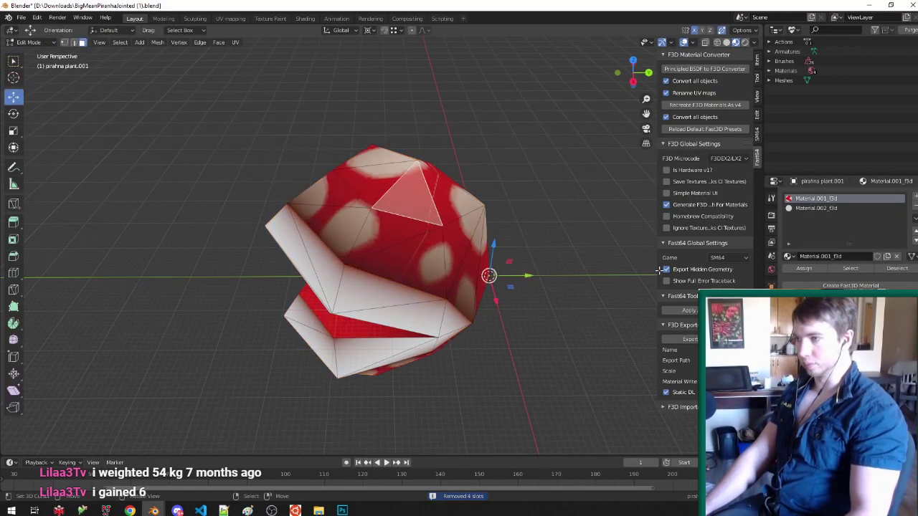
pyautogui.click(825, 311)
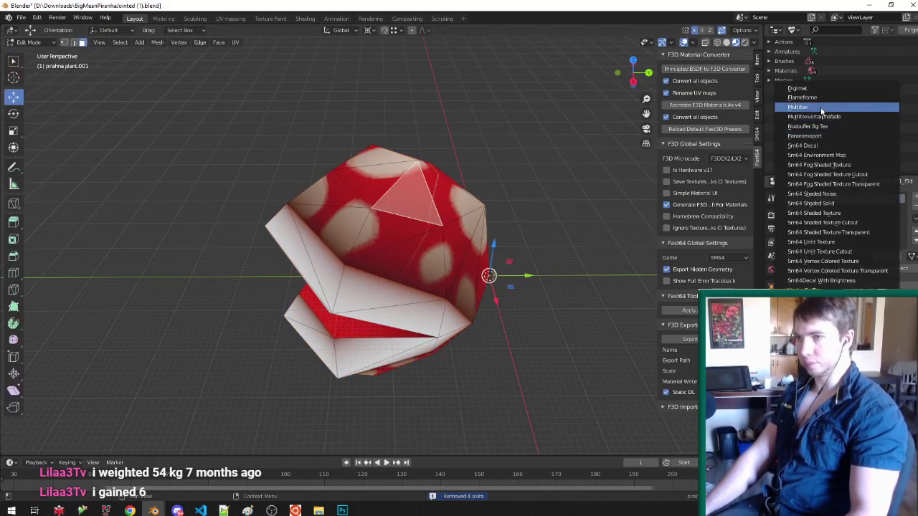
pyautogui.click(822, 108)
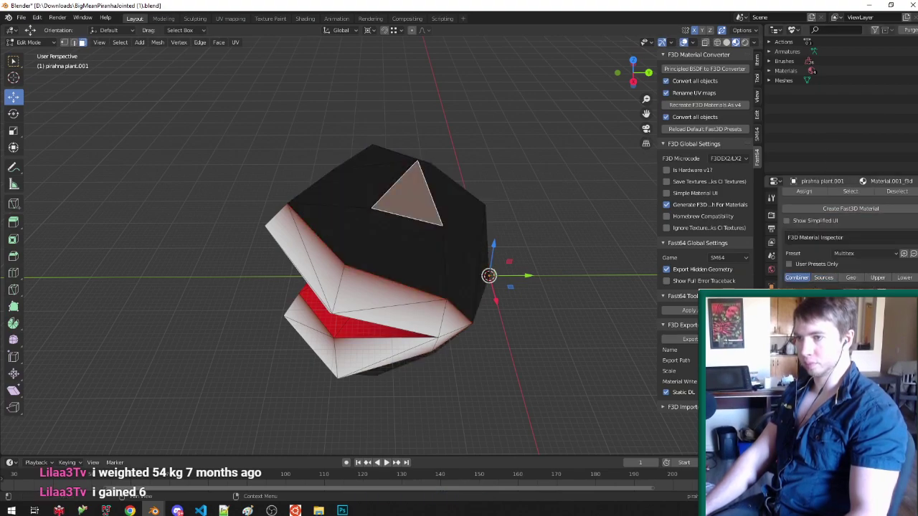
pyautogui.click(817, 336)
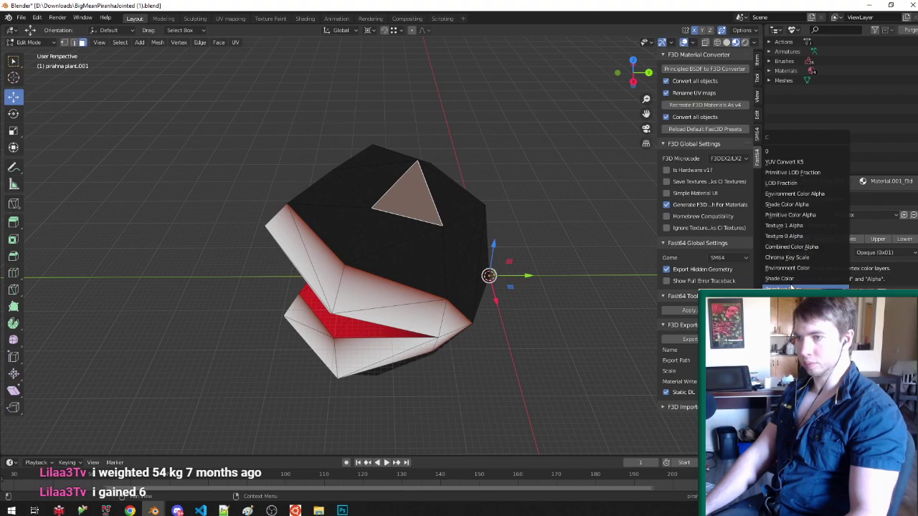
# Step: Try different combiner C inputs to get the spotted texture showing on the head
pyautogui.click(792, 288)
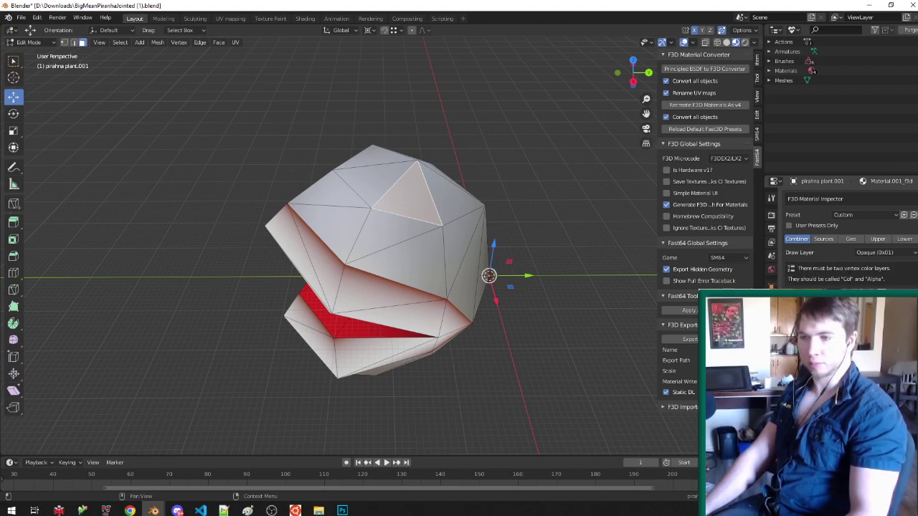
pyautogui.click(807, 395)
pyautogui.click(807, 291)
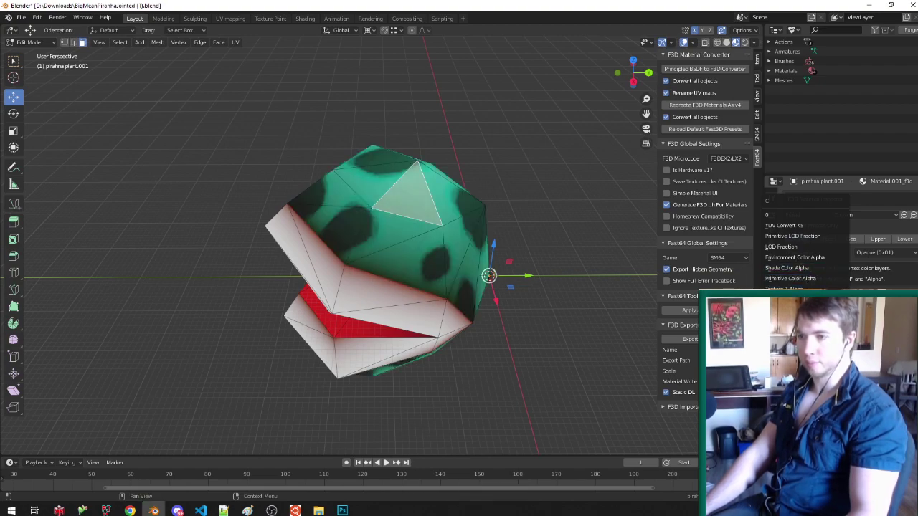
pyautogui.click(786, 268)
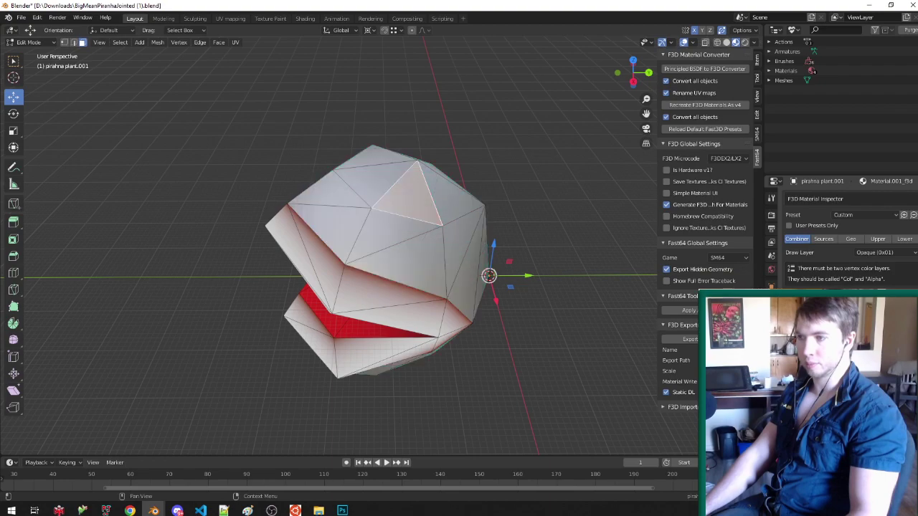
# Step: Select all head faces sharing the spotted material and return to Object Mode
pyautogui.moveTo(396, 242)
pyautogui.mouseDown(button='middle')
pyautogui.moveTo(436, 242)
pyautogui.moveTo(400, 249)
pyautogui.mouseUp(button='middle')
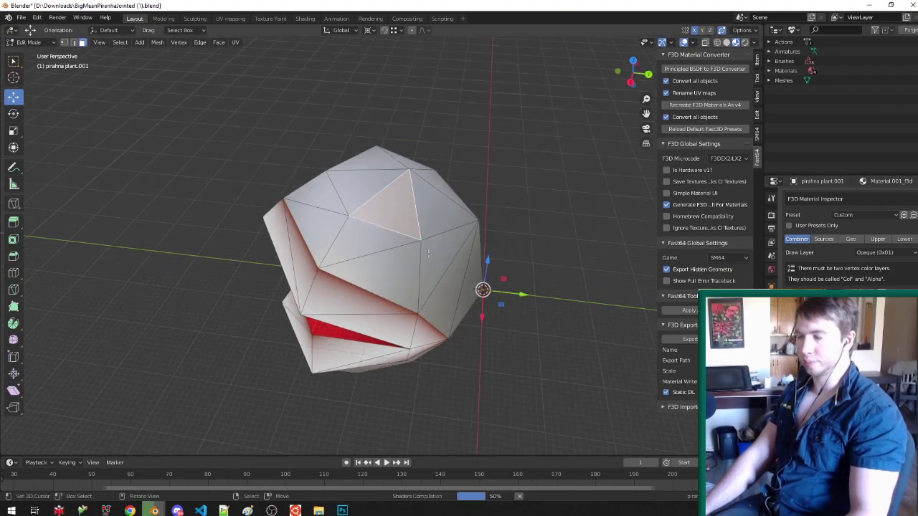
pyautogui.hotkey('shift', 'g')
pyautogui.click(448, 207)
pyautogui.moveTo(448, 208); pyautogui.dragTo(524, 193, button='middle')
pyautogui.press('Tab')
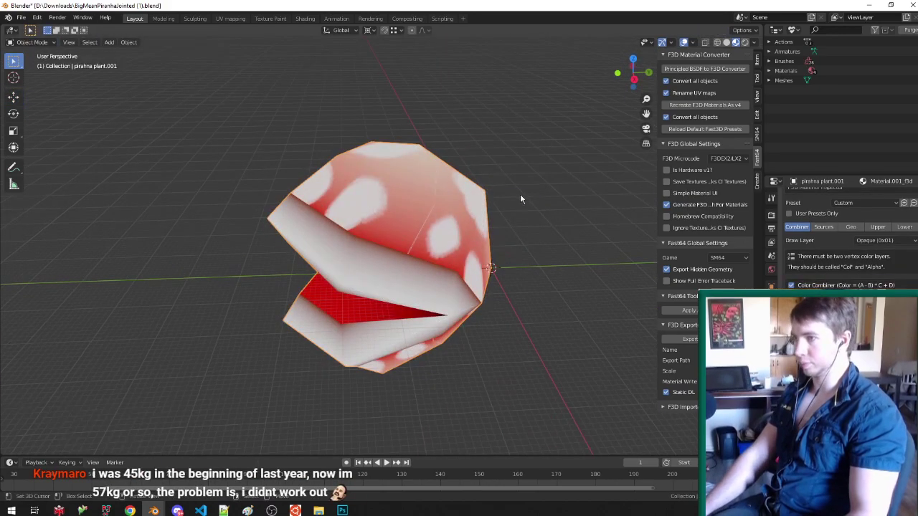
# Step: Vertex-paint the masked cap faces with a green brush colour so they show yellow
pyautogui.press('v')
pyautogui.click(65, 42)
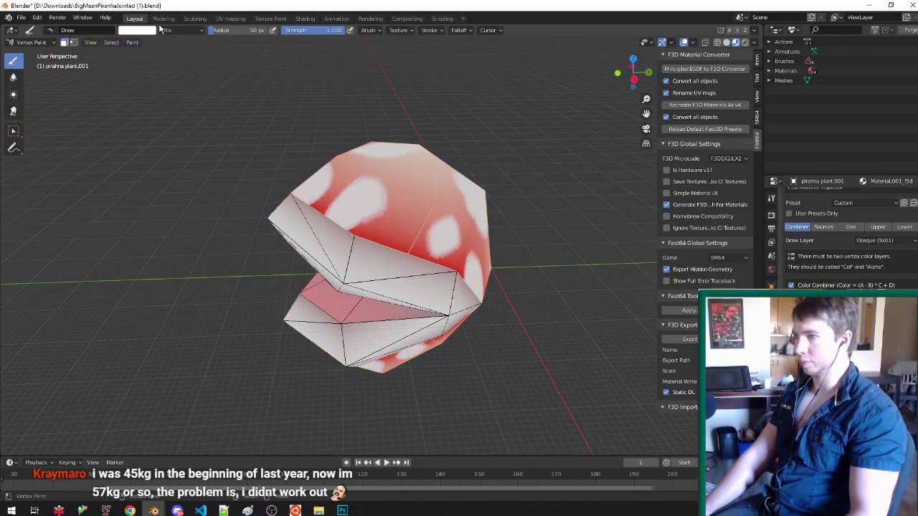
pyautogui.click(143, 31)
pyautogui.click(143, 50)
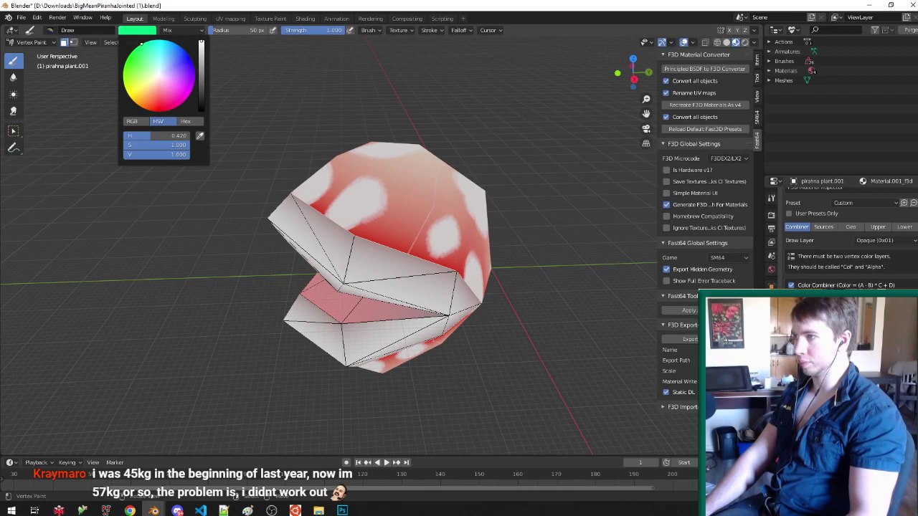
pyautogui.hotkey('shift', 'k')
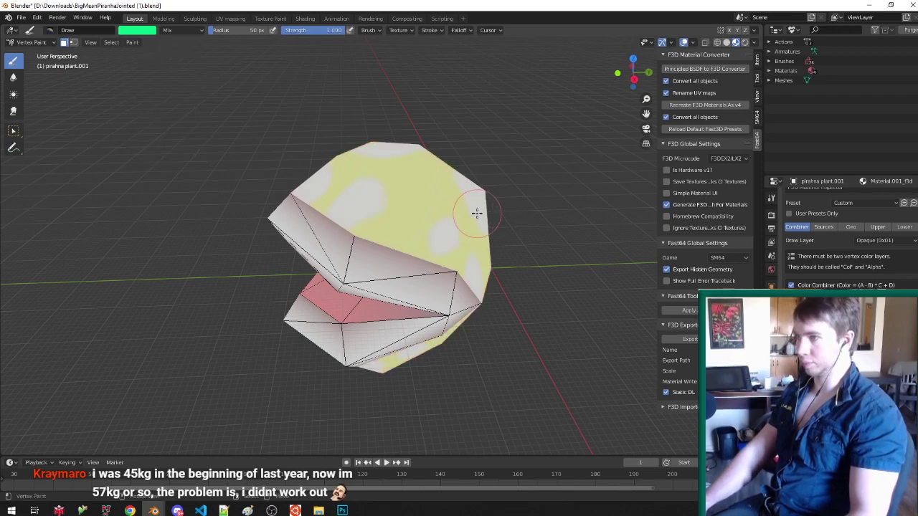
pyautogui.hotkey('ctrl', 'Tab')
pyautogui.click(841, 227)
pyautogui.click(823, 227)
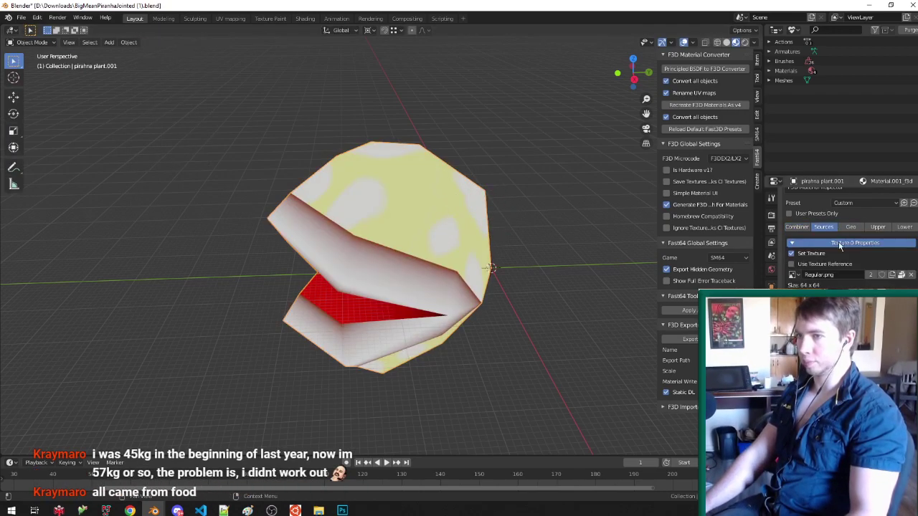
# Step: Change the texture colour in Sources, trying green with purple spots
pyautogui.click(854, 383)
pyautogui.moveTo(869, 284); pyautogui.dragTo(888, 294)
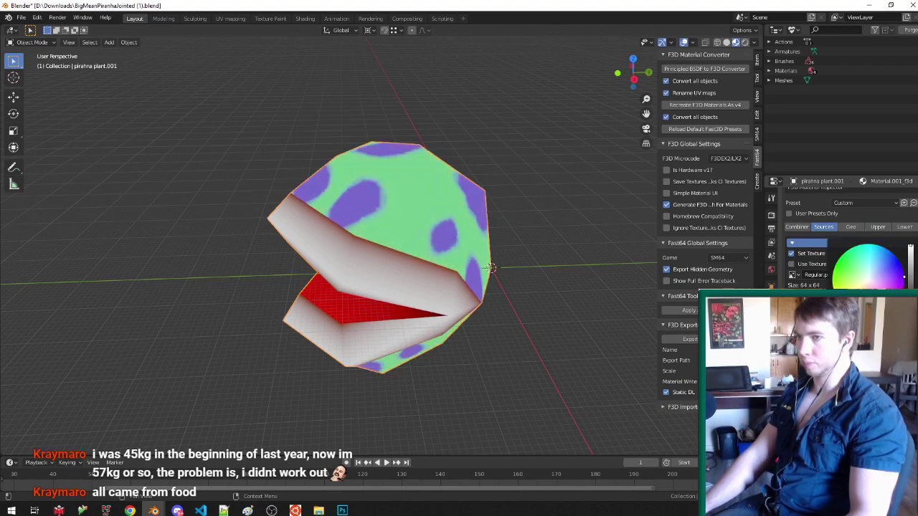
pyautogui.moveTo(909, 276)
pyautogui.mouseDown()
pyautogui.moveTo(908, 338)
pyautogui.moveTo(909, 276)
pyautogui.mouseUp()
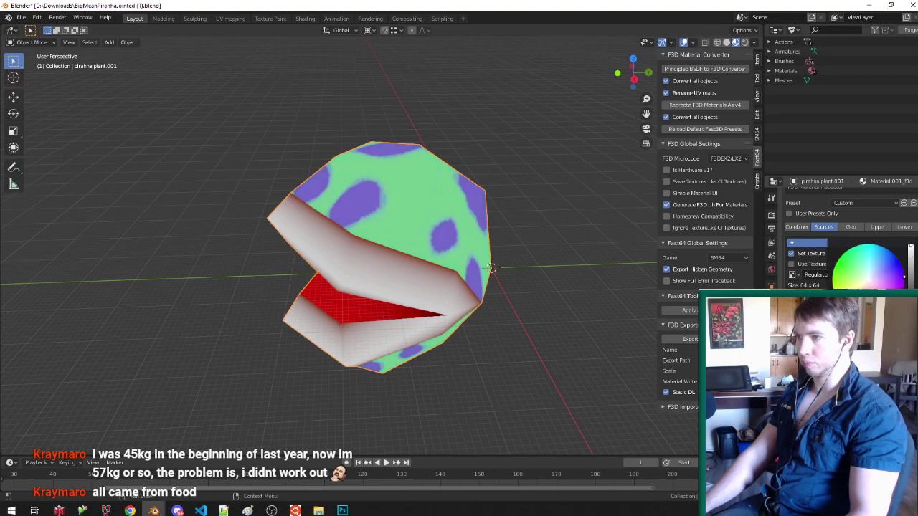
pyautogui.moveTo(376, 223); pyautogui.dragTo(441, 234, button='middle')
# Step: Change the combiner C inputs until the head shows blue with mint-green spots
pyautogui.click(800, 226)
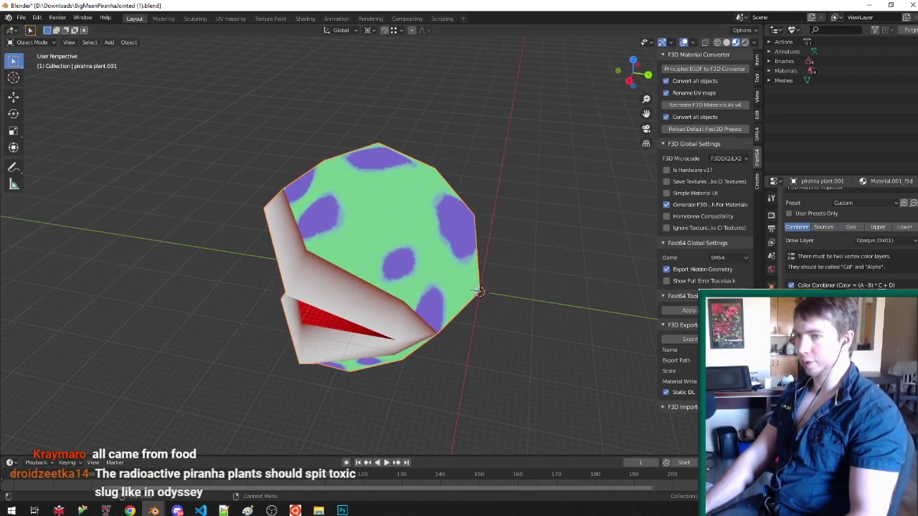
pyautogui.click(830, 321)
pyautogui.click(823, 267)
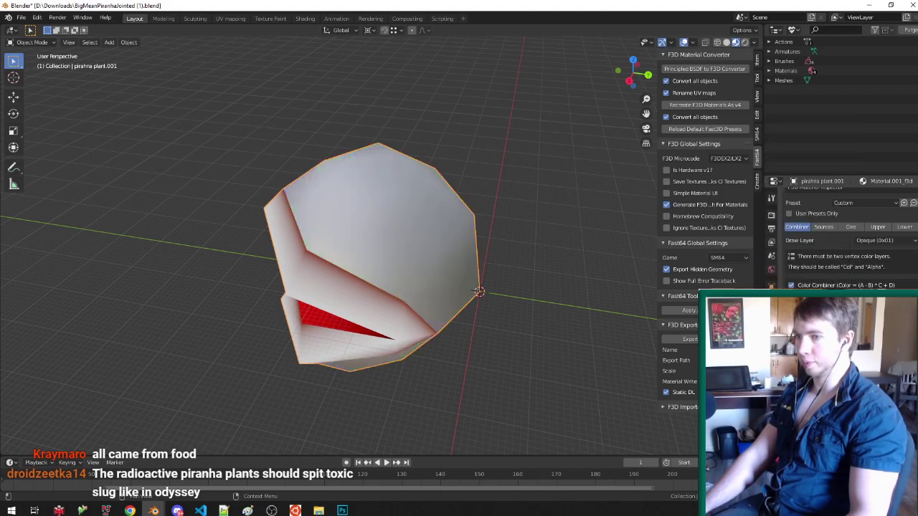
pyautogui.click(823, 267)
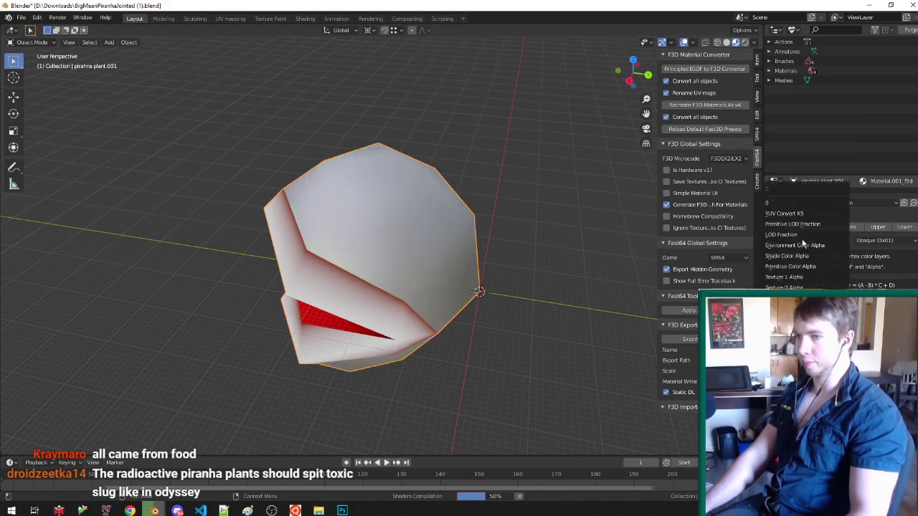
pyautogui.click(802, 330)
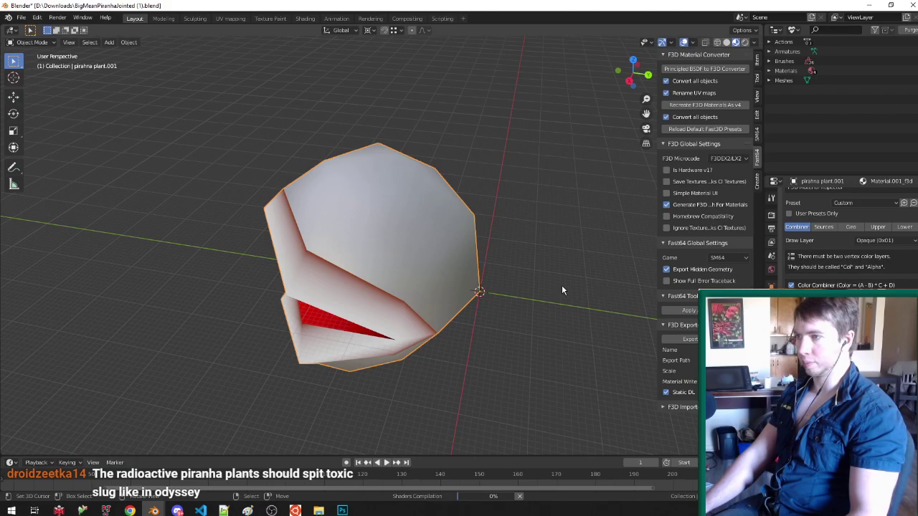
pyautogui.moveTo(430, 262); pyautogui.dragTo(457, 249, button='middle')
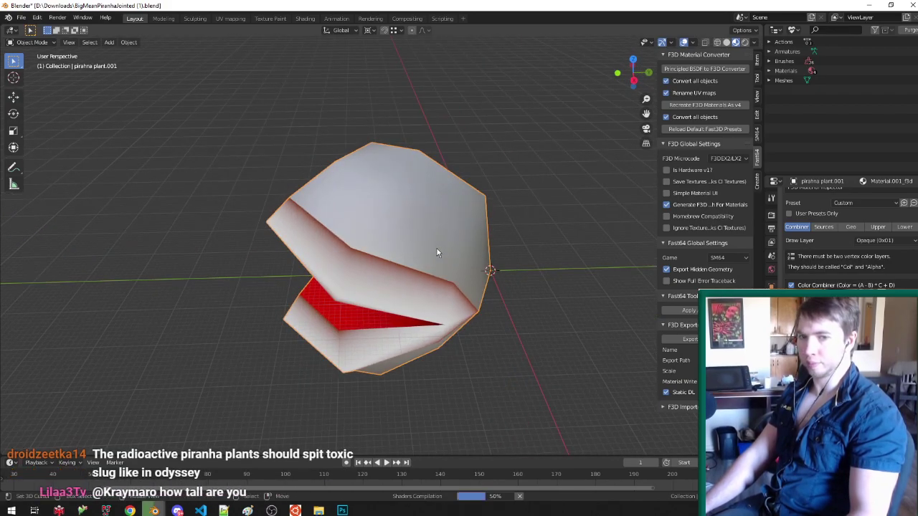
pyautogui.moveTo(474, 241)
pyautogui.mouseDown(button='middle')
pyautogui.moveTo(445, 232)
pyautogui.moveTo(454, 229)
pyautogui.moveTo(329, 206)
pyautogui.moveTo(483, 236)
pyautogui.moveTo(463, 236)
pyautogui.mouseUp(button='middle')
# Step: In Vertex Paint, fill the head with cyan, then purple, and save the file
pyautogui.press('v')
pyautogui.click(137, 30)
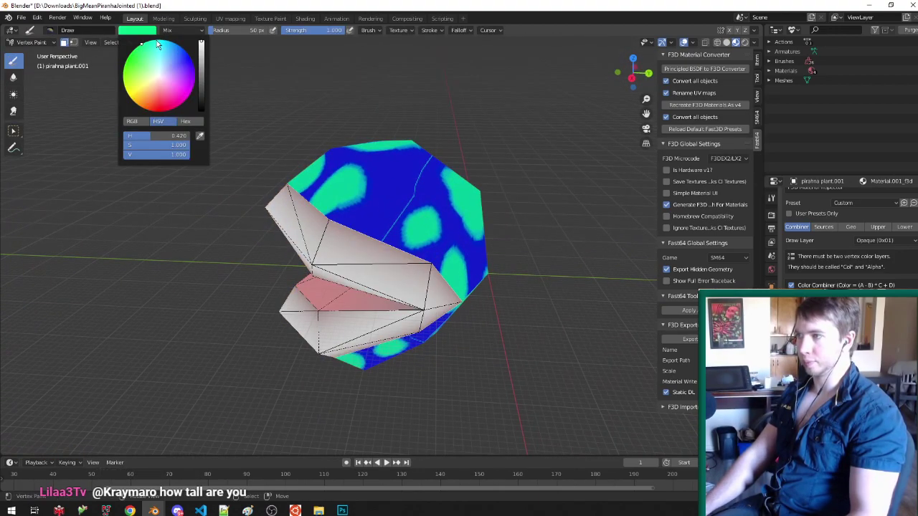
pyautogui.click(163, 44)
pyautogui.hotkey('shift', 'k')
pyautogui.moveTo(428, 195); pyautogui.dragTo(462, 188, button='middle')
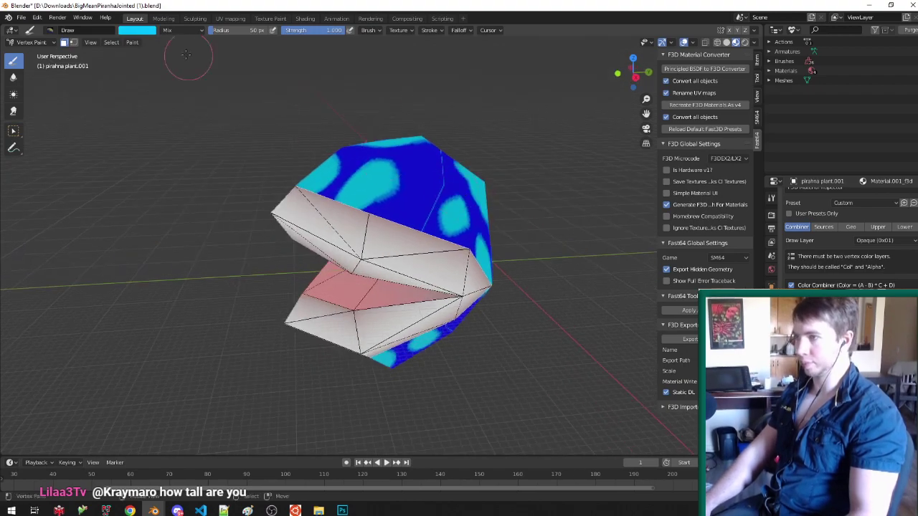
pyautogui.click(137, 31)
pyautogui.moveTo(194, 69)
pyautogui.mouseDown()
pyautogui.moveTo(194, 86)
pyautogui.moveTo(186, 75)
pyautogui.mouseUp()
pyautogui.hotkey('shift', 'k')
pyautogui.hotkey('ctrl', 's')
# Step: Fill the head with blue-violet, then refill it with green
pyautogui.click(128, 30)
pyautogui.hotkey('shift', 'k')
pyautogui.moveTo(428, 178)
pyautogui.mouseDown(button='middle')
pyautogui.moveTo(427, 188)
pyautogui.moveTo(322, 139)
pyautogui.mouseUp(button='middle')
pyautogui.click(137, 30)
pyautogui.click(152, 46)
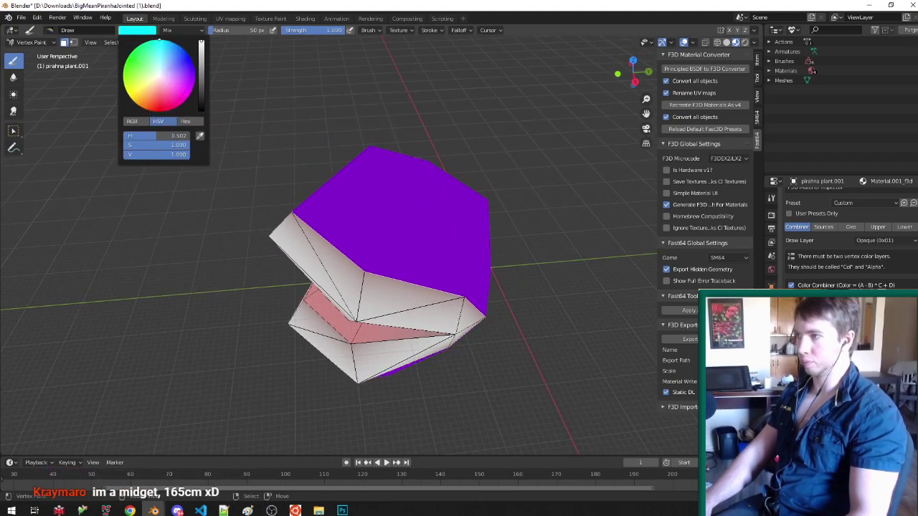
pyautogui.click(138, 46)
pyautogui.hotkey('shift', 'k')
# Step: Return to Object Mode, save the file, and show the material's texture sources
pyautogui.moveTo(512, 243); pyautogui.dragTo(503, 227, button='middle')
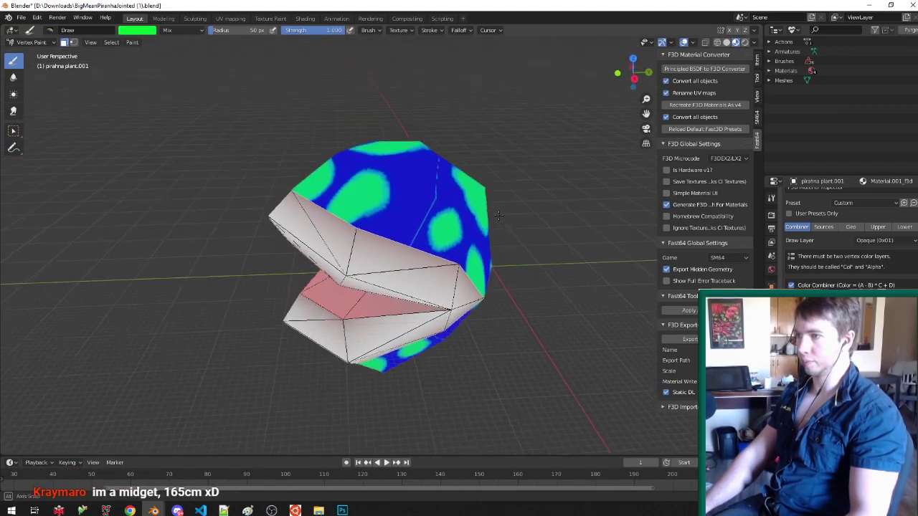
pyautogui.press('v')
pyautogui.moveTo(402, 195); pyautogui.dragTo(406, 184, button='middle')
pyautogui.hotkey('ctrl', 's')
pyautogui.moveTo(521, 289); pyautogui.dragTo(774, 260, button='middle')
pyautogui.click(824, 227)
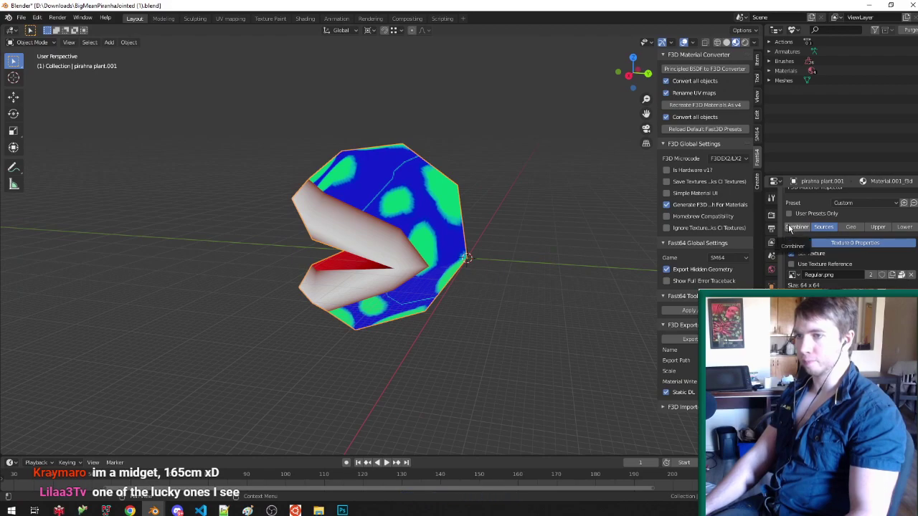
pyautogui.click(342, 510)
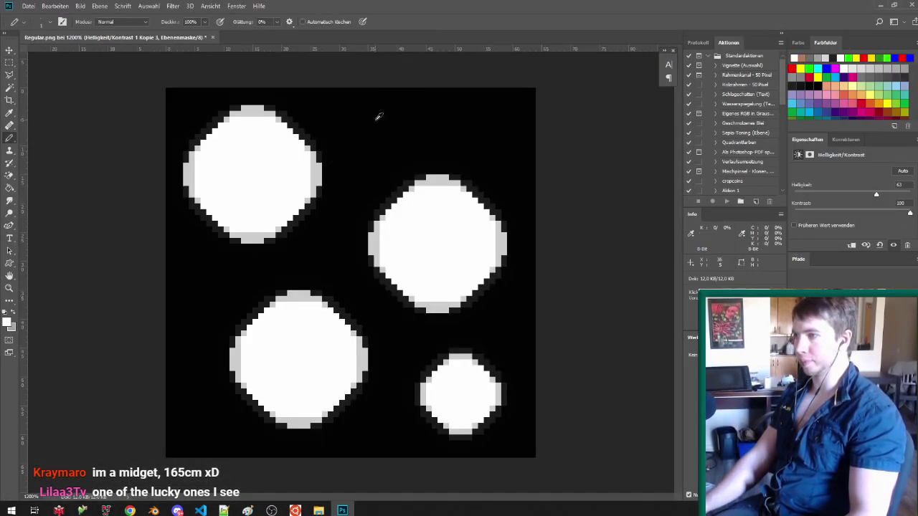
# Step: Flatten Regular.png into a single layer and sample black as the foreground colour
pyautogui.rightClick(854, 395)
pyautogui.click(825, 318)
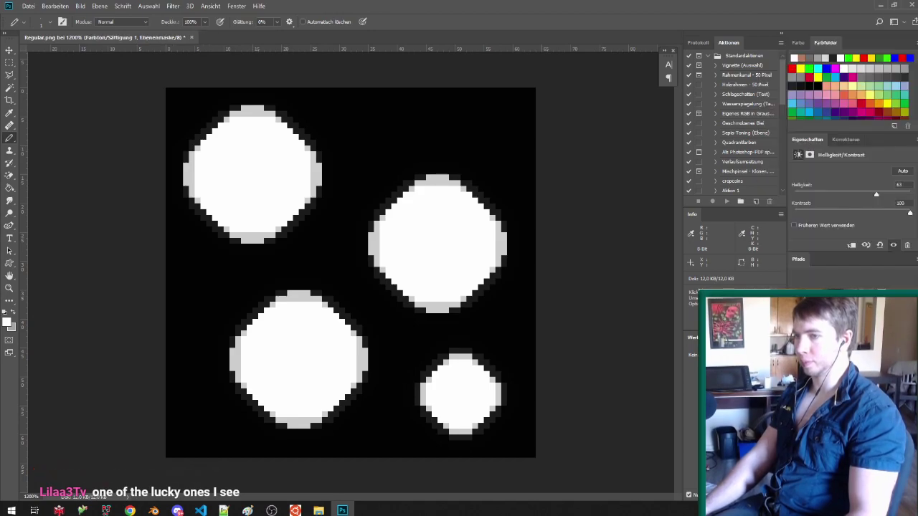
pyautogui.keyDown('alt'); pyautogui.click(375, 145); pyautogui.keyUp('alt')
pyautogui.click(7, 324)
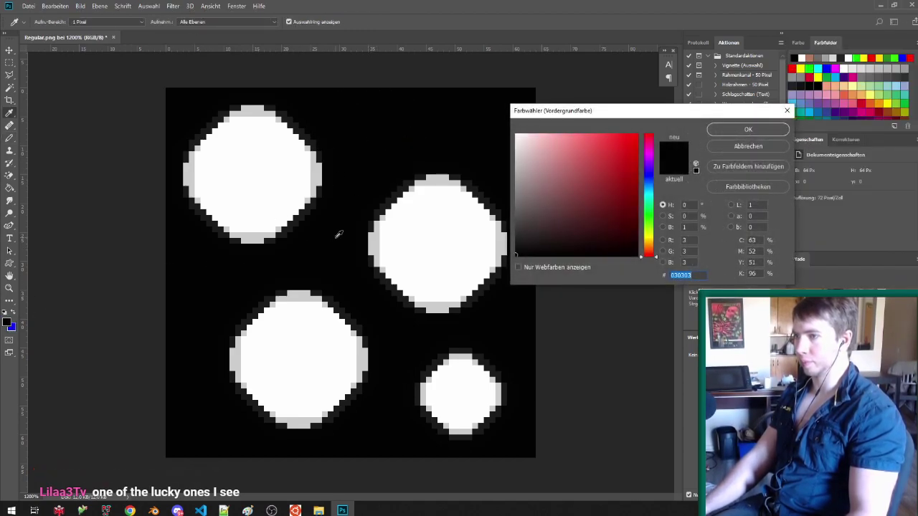
pyautogui.click(787, 111)
# Step: Return to Blender and orbit in on the blue, green-spotted head
pyautogui.click(882, 5)
pyautogui.moveTo(351, 205); pyautogui.dragTo(405, 219, button='middle')
pyautogui.scroll(1, 404, 219)
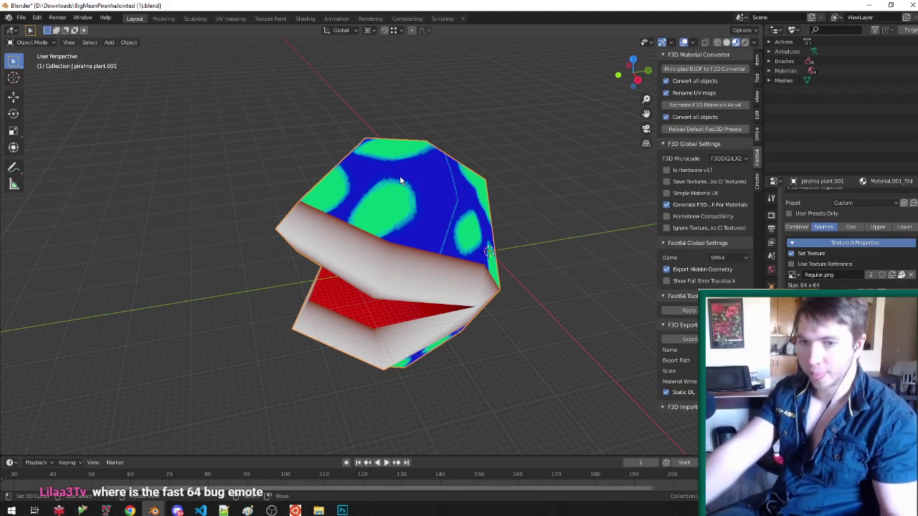
# Step: Orbit around the head, select the whole mesh in Edit Mode, and save
pyautogui.moveTo(338, 247); pyautogui.dragTo(449, 232, button='middle')
pyautogui.press('Tab')
pyautogui.press('a')
pyautogui.press('a')
pyautogui.moveTo(505, 276); pyautogui.dragTo(482, 265, button='middle')
pyautogui.press('Tab')
pyautogui.scroll(1, 482, 264)
pyautogui.hotkey('ctrl', 's')
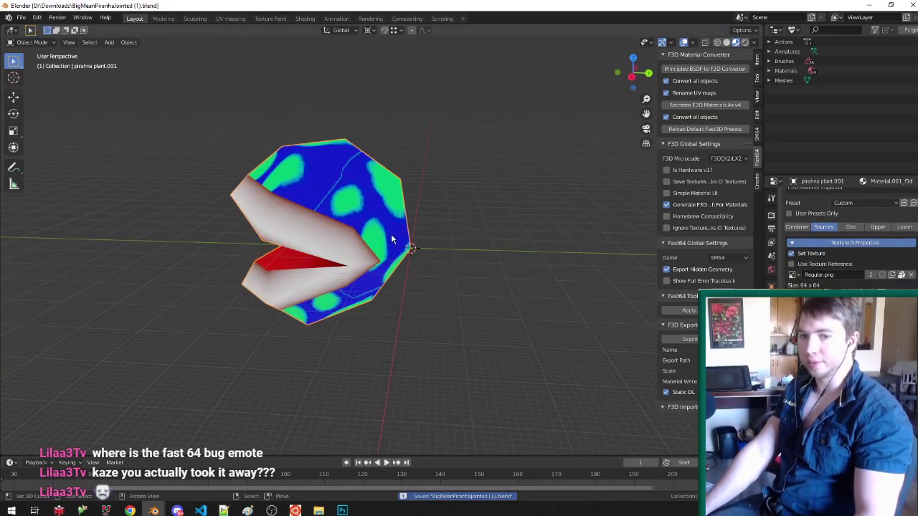
# Step: Orbit so the open mouth points right, check it in Edit Mode, and save again
pyautogui.moveTo(392, 241); pyautogui.dragTo(303, 225, button='middle')
pyautogui.scroll(5, 135, 299)
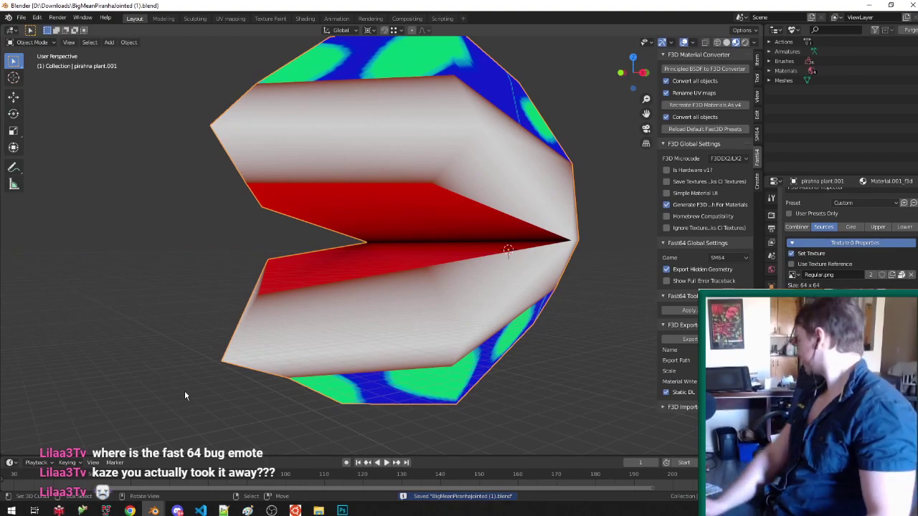
pyautogui.moveTo(272, 322); pyautogui.dragTo(369, 217, button='middle')
pyautogui.press('Tab')
pyautogui.scroll(-3, 516, 275)
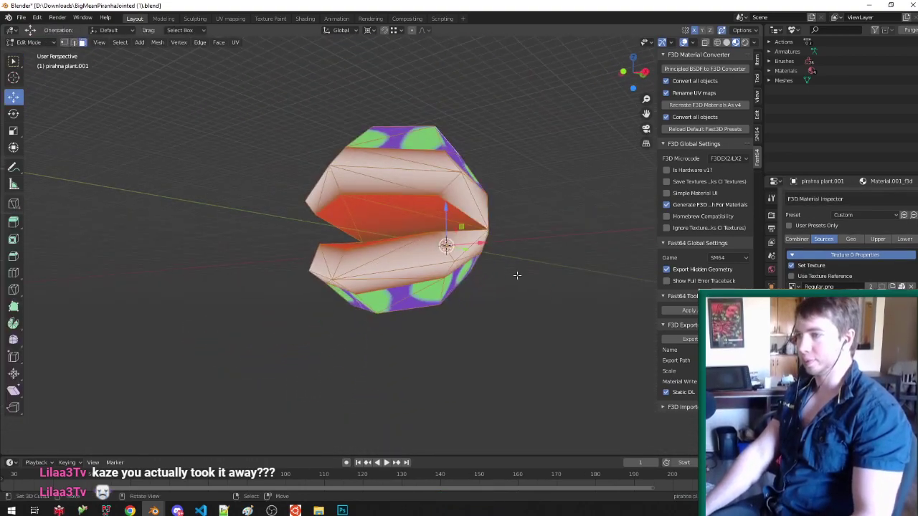
pyautogui.press('Tab')
pyautogui.moveTo(430, 248); pyautogui.dragTo(492, 297, button='middle')
pyautogui.hotkey('ctrl', 's')
# Step: View the head from the top, tilt into perspective, and bring up the Add menu
pyautogui.scroll(-2, 511, 311)
pyautogui.scroll(3, 512, 312)
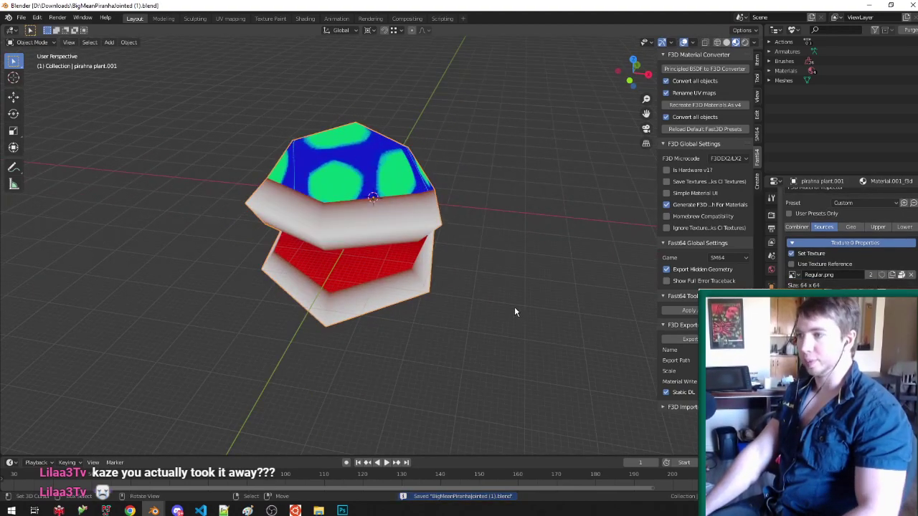
pyautogui.press('KP_7')
pyautogui.scroll(3, 514, 308)
pyautogui.moveTo(365, 303); pyautogui.dragTo(387, 251, button='middle')
pyautogui.hotkey('shift', 'a')
# Step: Add a plane mesh with size 40
pyautogui.moveTo(380, 255)
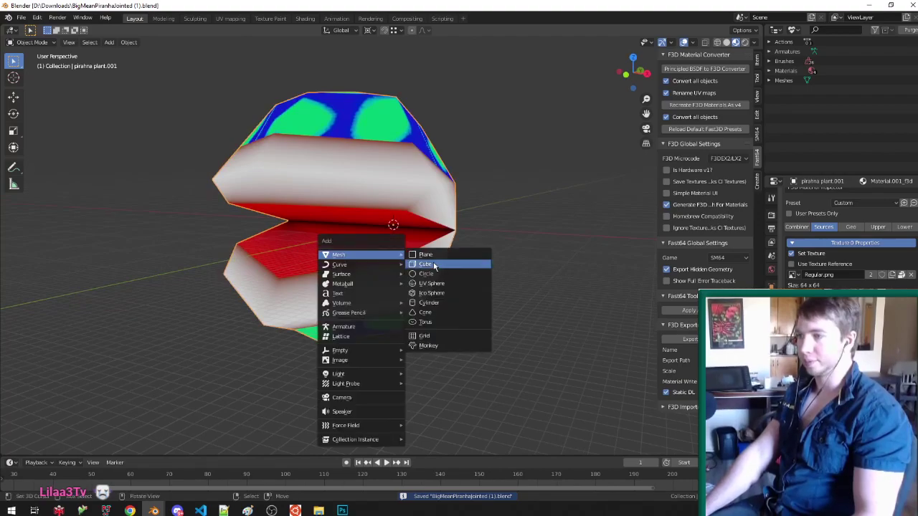
pyautogui.click(444, 255)
pyautogui.click(128, 364)
pyautogui.write('40')
pyautogui.press('Return')
# Step: In Edit Mode, snap-move the plane's geometry below the origin
pyautogui.press('Tab')
pyautogui.moveTo(509, 298); pyautogui.dragTo(510, 323, button='middle')
pyautogui.hotkey('shift', 'Tab')
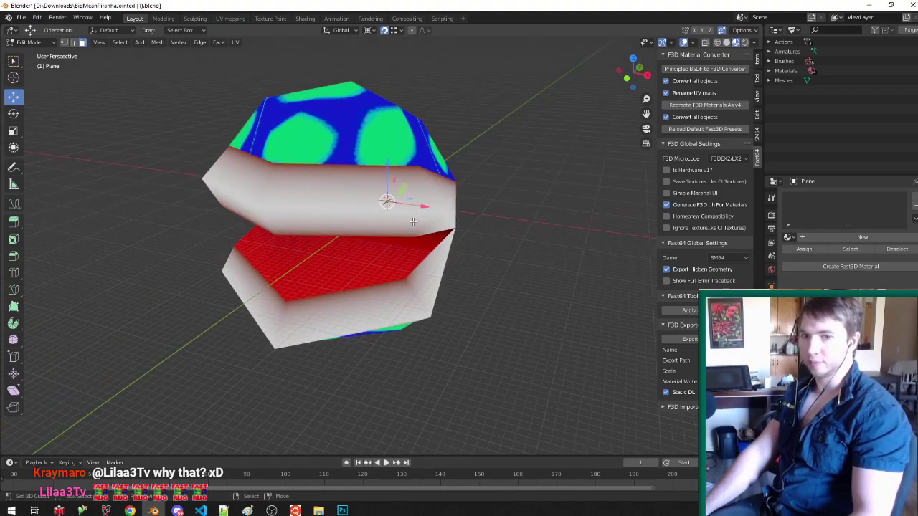
pyautogui.press('g')
pyautogui.click(423, 237)
pyautogui.press('Tab')
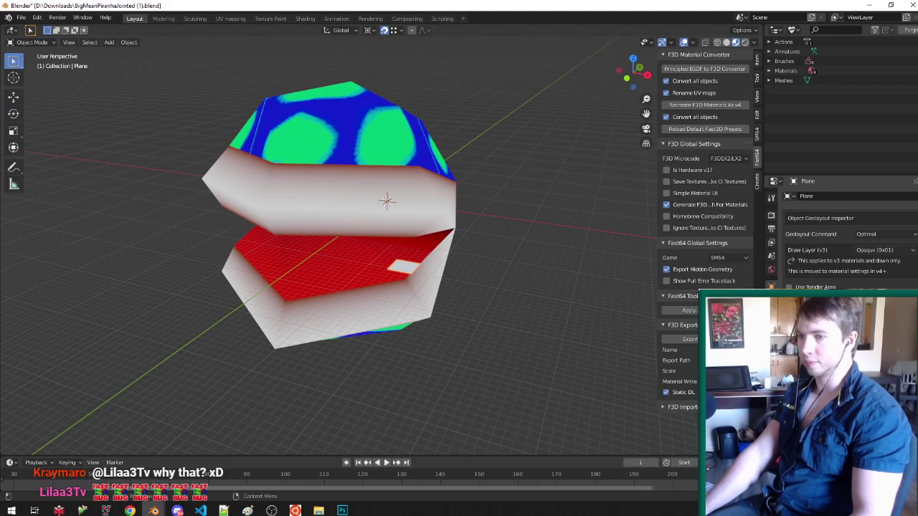
# Step: Give the plane a Mirror modifier from the Generate column
pyautogui.click(772, 301)
pyautogui.click(832, 197)
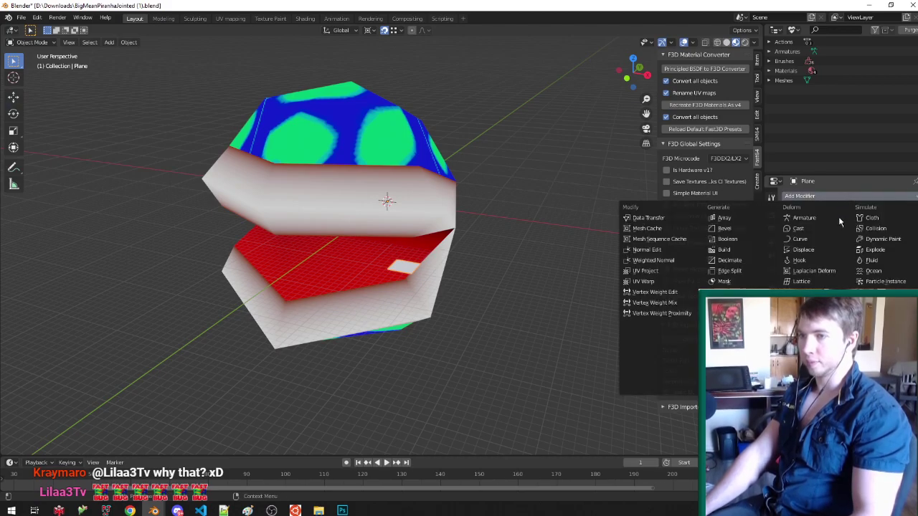
pyautogui.click(725, 292)
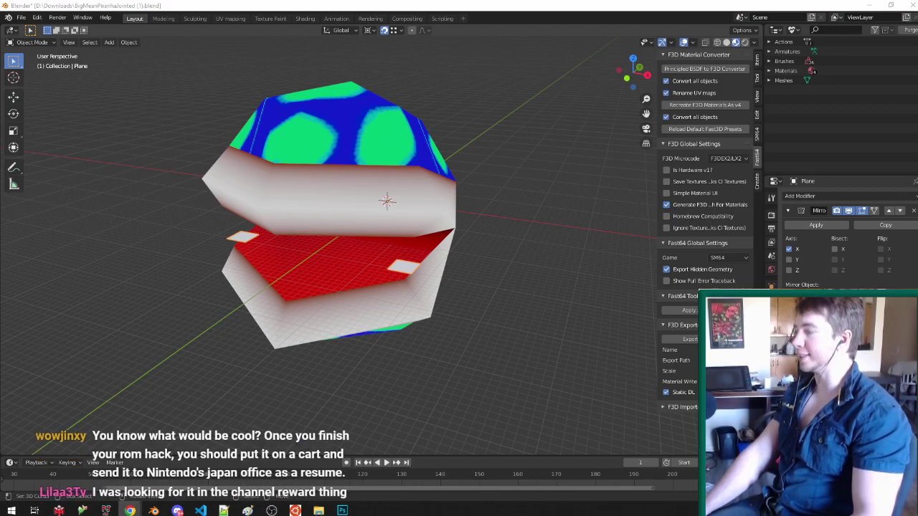
pyautogui.hotkey('alt', 'Tab')
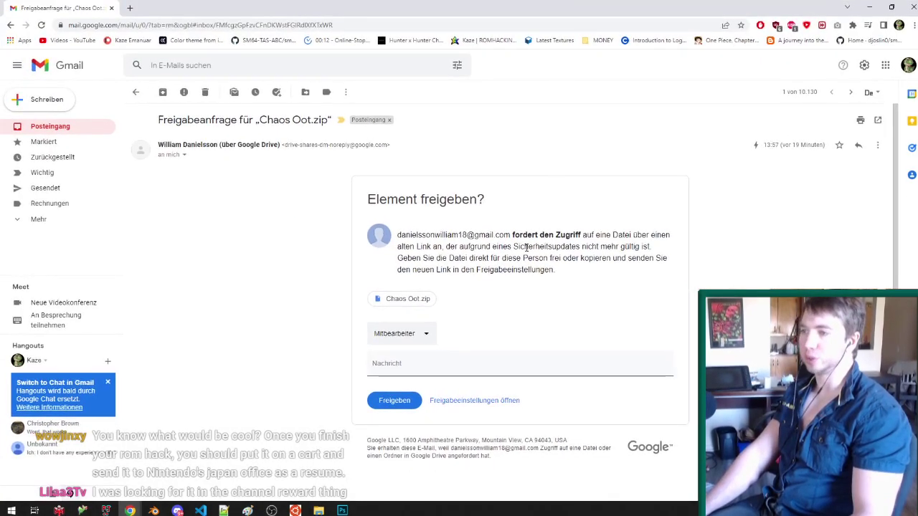
# Step: Start a filter from the access-request email and search all messages from that sender
pyautogui.tripleClick(527, 247)
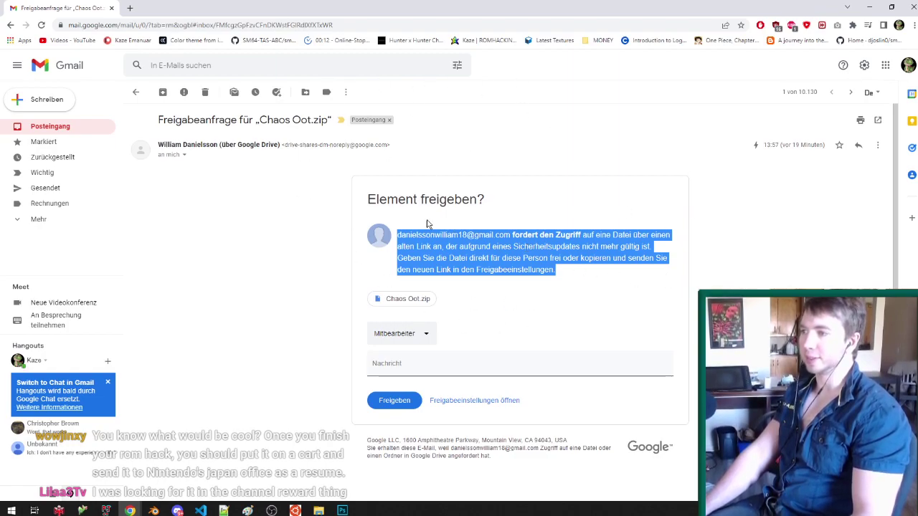
pyautogui.click(878, 147)
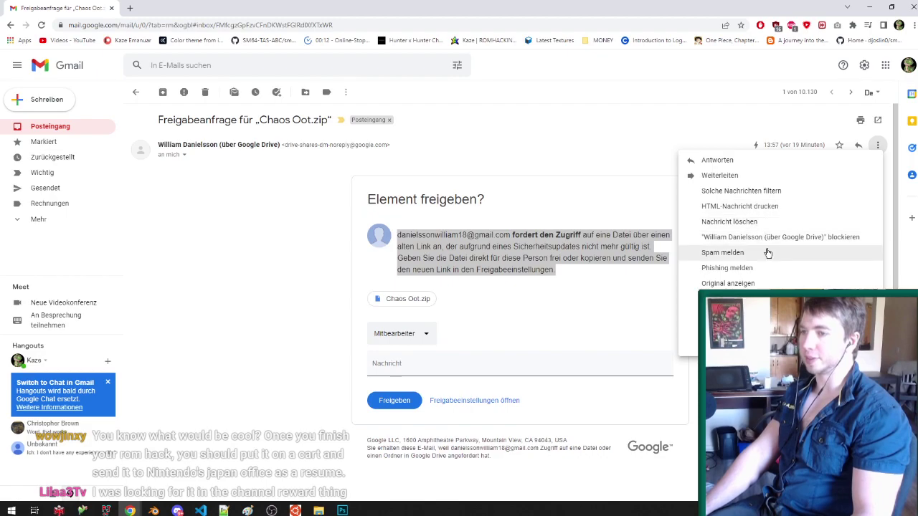
pyautogui.click(746, 194)
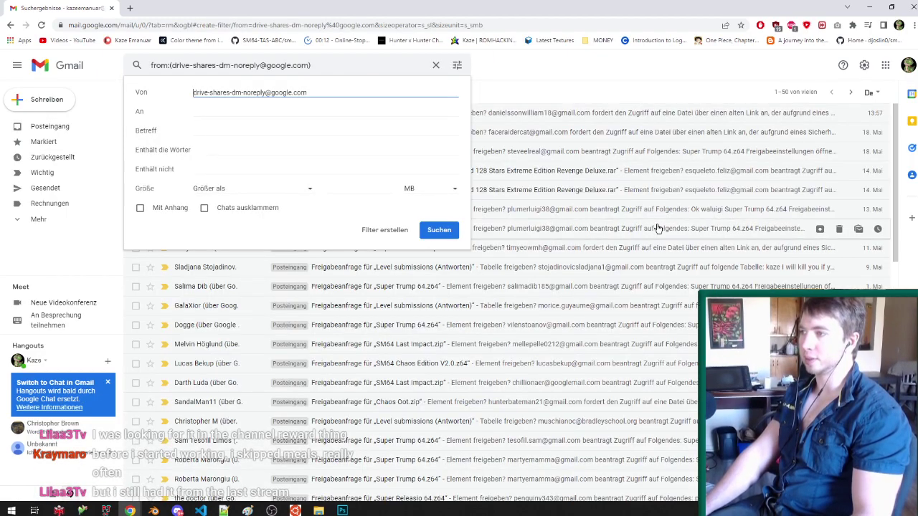
pyautogui.click(439, 231)
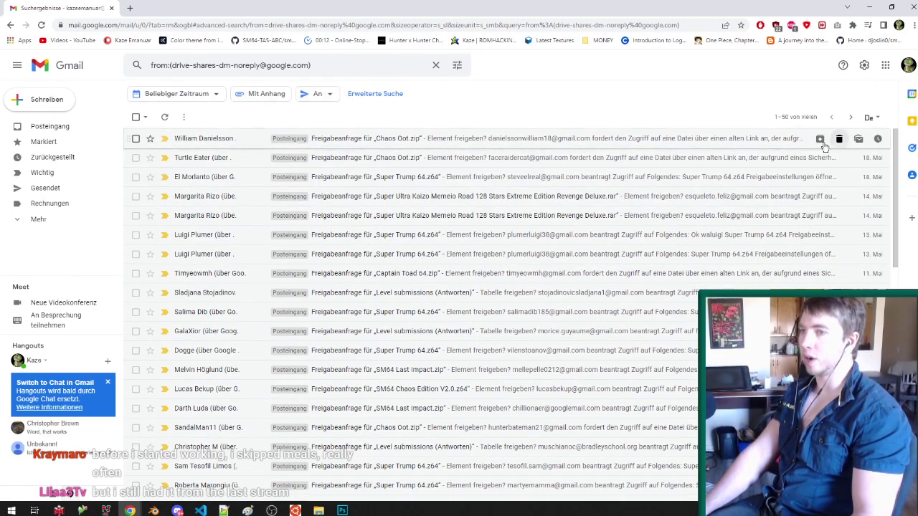
# Step: Create a filter from the latest share-request email that deletes such messages
pyautogui.click(809, 146)
pyautogui.click(877, 145)
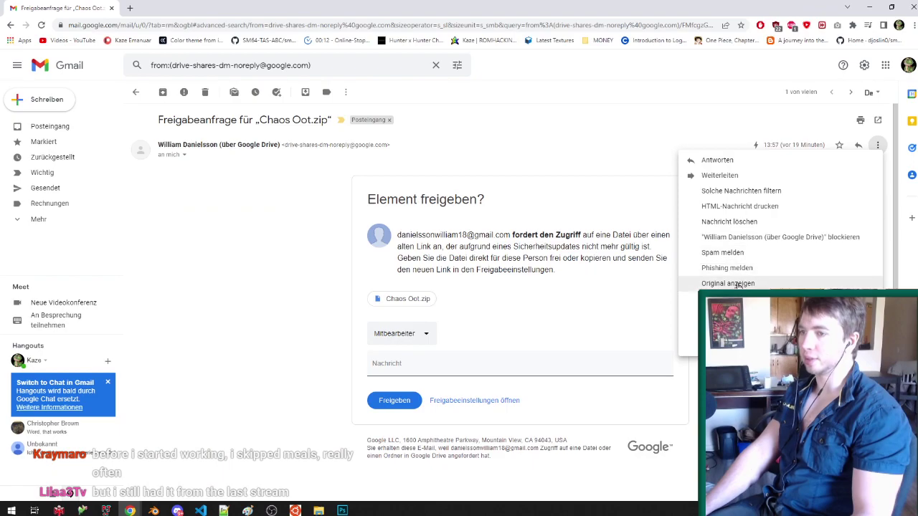
pyautogui.click(759, 191)
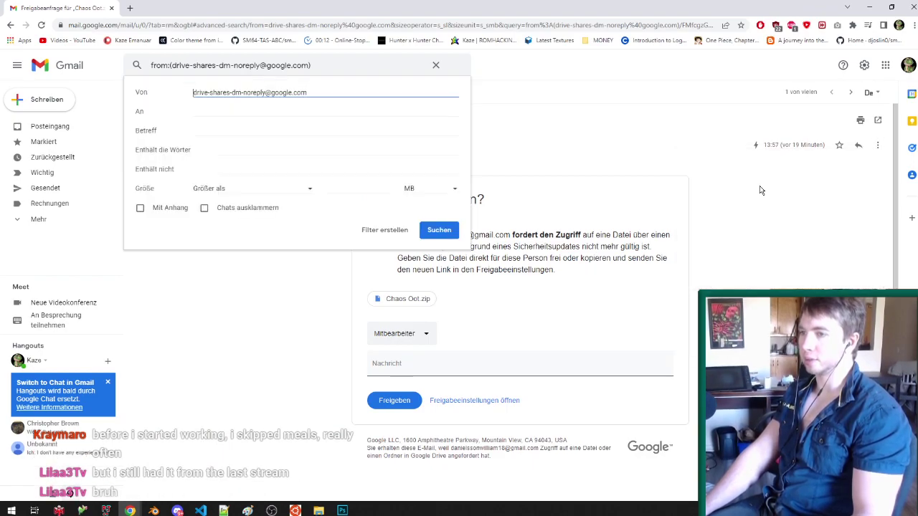
pyautogui.click(382, 231)
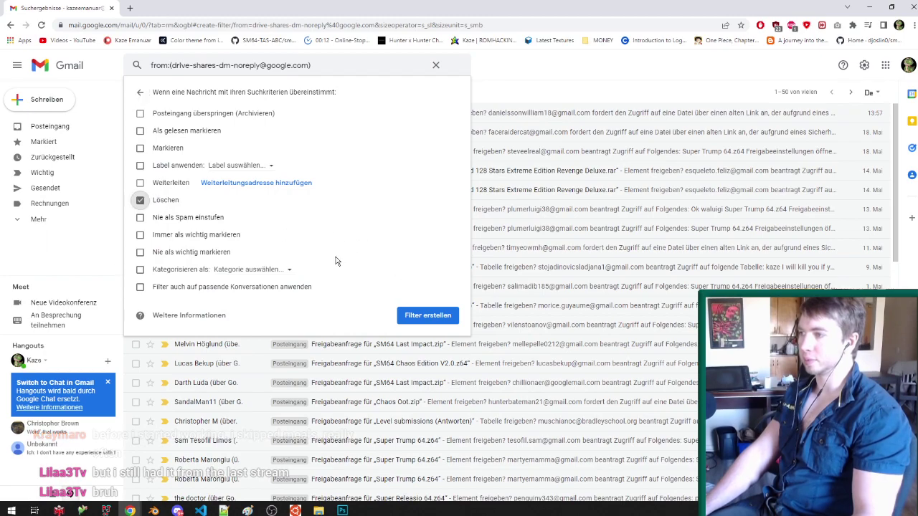
pyautogui.click(426, 318)
# Step: Go back to the share-request message and close the filter help tab
pyautogui.press('Return')
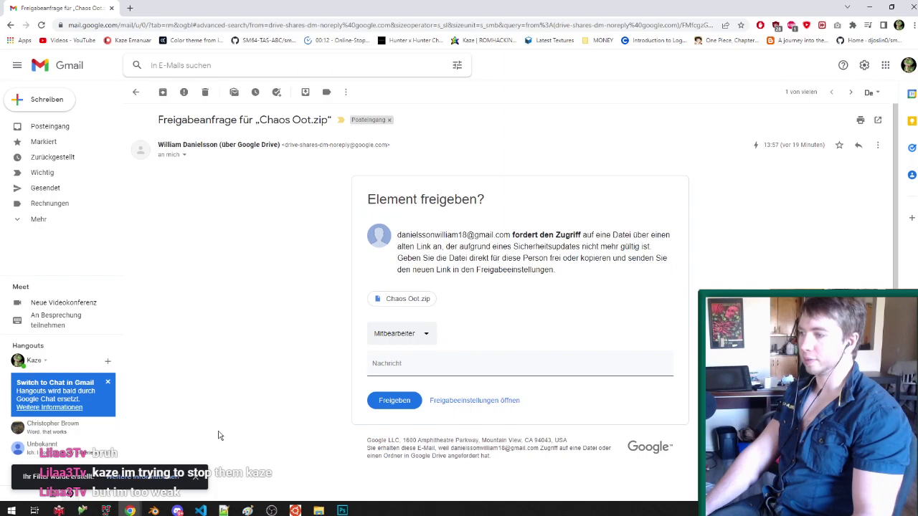
pyautogui.click(144, 477)
pyautogui.hotkey('ctrl', 'w')
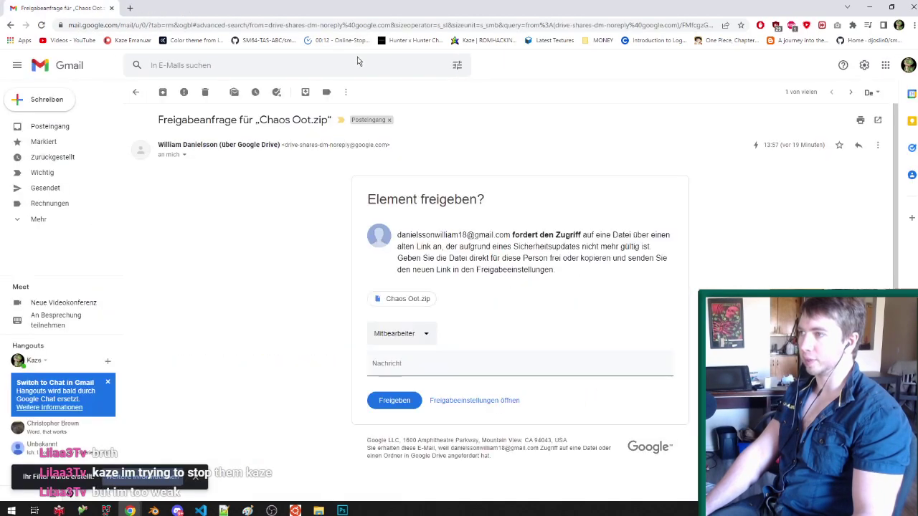
pyautogui.hotkey('alt', 'Tab')
# Step: In Edit Mode, scale the white quad's left edge to 0 to collapse it into a triangle
pyautogui.moveTo(393, 267); pyautogui.dragTo(307, 251, button='middle')
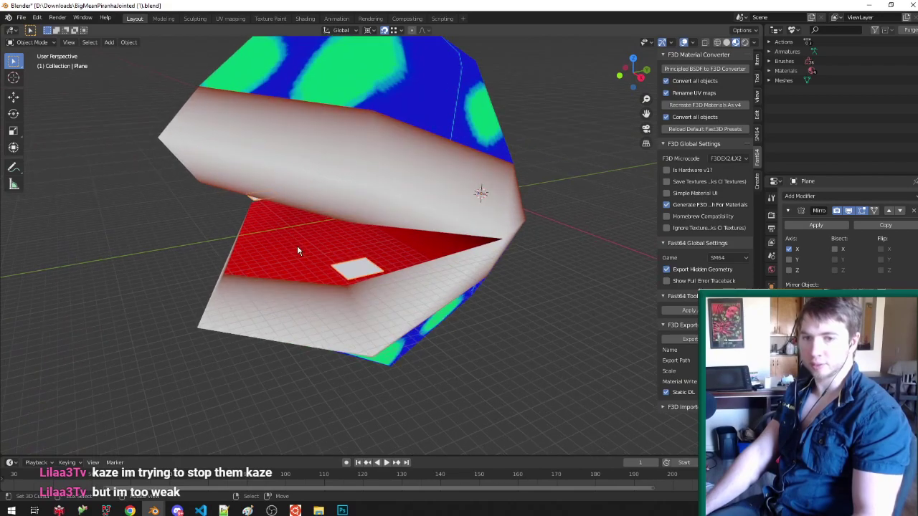
pyautogui.press('Tab')
pyautogui.moveTo(299, 251); pyautogui.dragTo(308, 272, button='middle')
pyautogui.hotkey('ctrl', 'Tab')
pyautogui.click(310, 269)
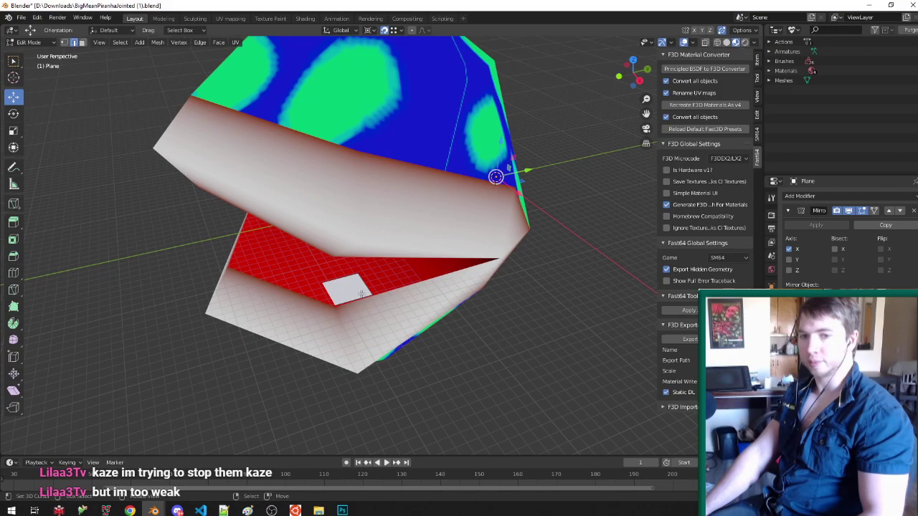
pyautogui.scroll(6, 337, 296)
pyautogui.rightClick(363, 293)
pyautogui.scroll(-4, 361, 260)
pyautogui.press('s')
pyautogui.press('0')
pyautogui.press('Return')
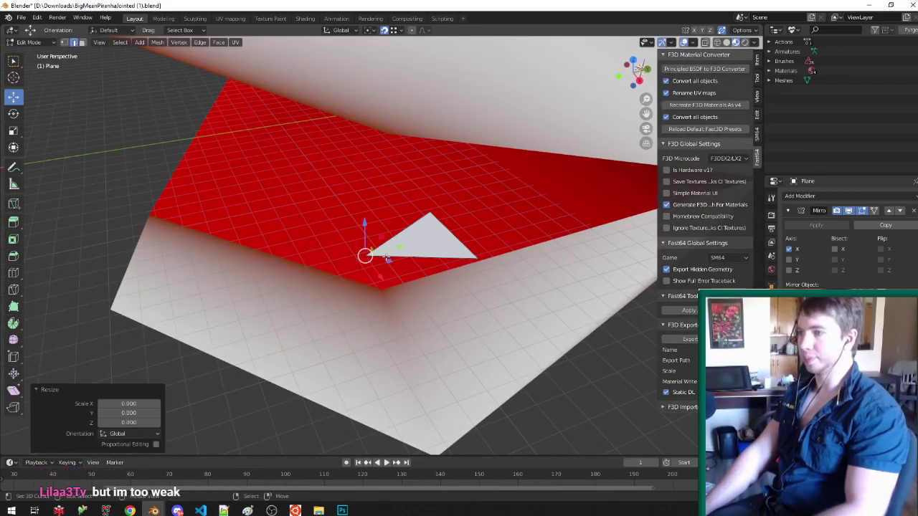
# Step: Merge the triangle's overlapping vertices by distance
pyautogui.moveTo(387, 256); pyautogui.dragTo(406, 271, button='middle')
pyautogui.moveTo(407, 239); pyautogui.dragTo(420, 251, button='middle')
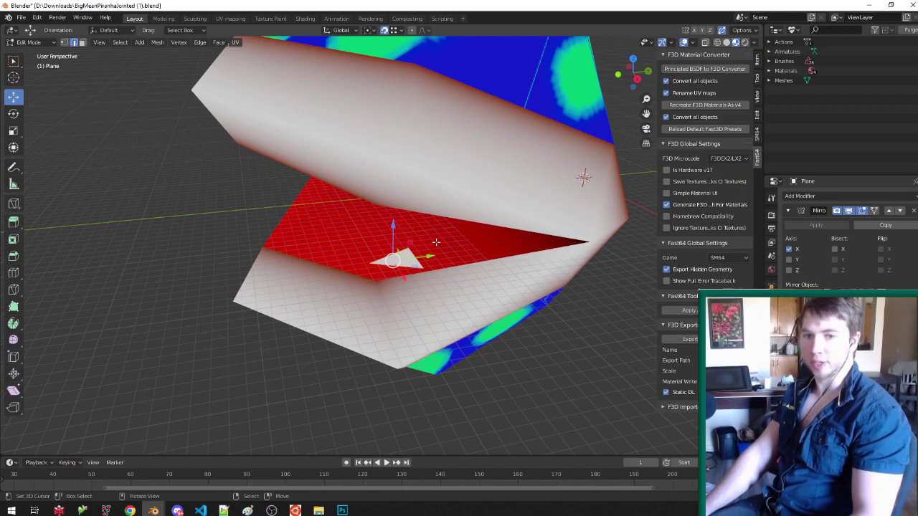
pyautogui.press('F3')
pyautogui.press('Escape')
pyautogui.press('m')
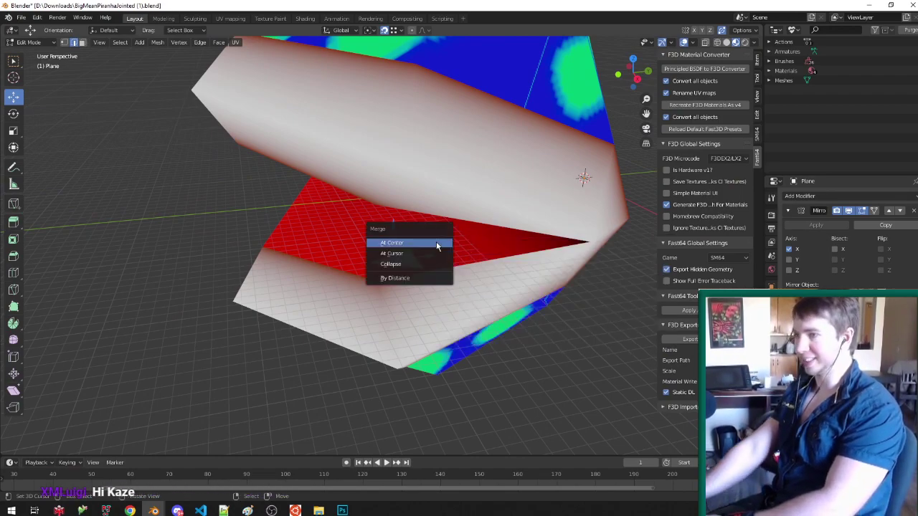
pyautogui.click(436, 243)
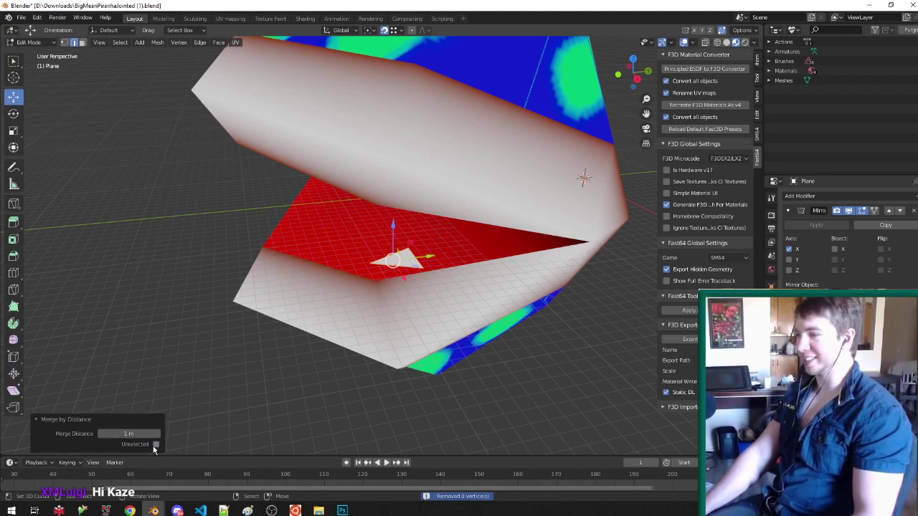
# Step: Select the whole triangle and move it up toward the upper jaw
pyautogui.hotkey('ctrl', 'Tab')
pyautogui.click(361, 248)
pyautogui.rightClick(364, 252)
pyautogui.press('g')
pyautogui.rightClick(304, 272)
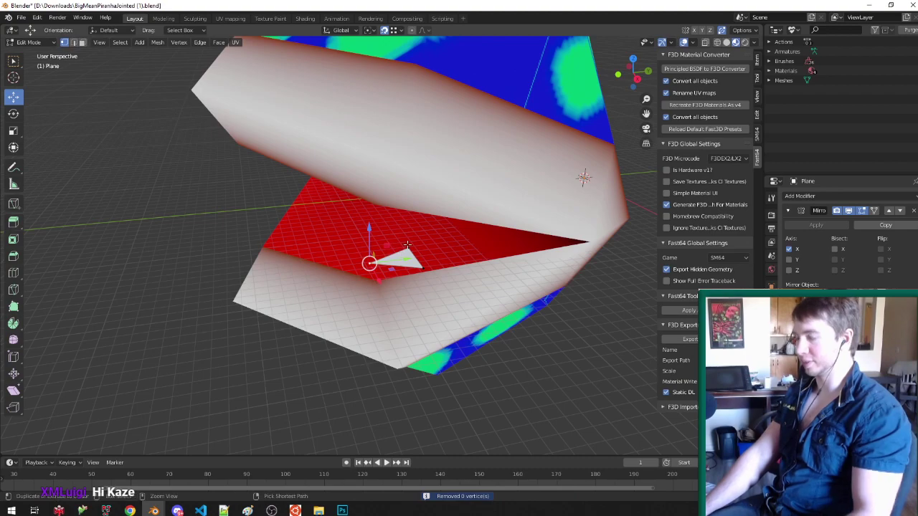
pyautogui.hotkey('ctrl', 'l')
pyautogui.moveTo(416, 287); pyautogui.dragTo(391, 210, button='middle')
pyautogui.moveTo(392, 224); pyautogui.dragTo(392, 152)
pyautogui.moveTo(392, 152); pyautogui.dragTo(398, 206, button='middle')
pyautogui.hotkey('ctrl', 'z')
pyautogui.press('g')
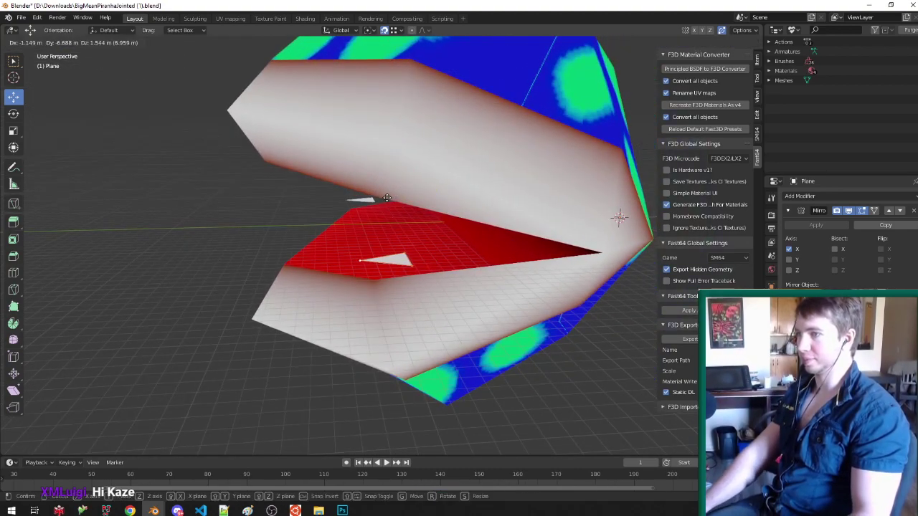
pyautogui.click(385, 199)
# Step: Slide the triangle along the mouth and place its corner at the mouth edge
pyautogui.moveTo(393, 215); pyautogui.dragTo(433, 192, button='middle')
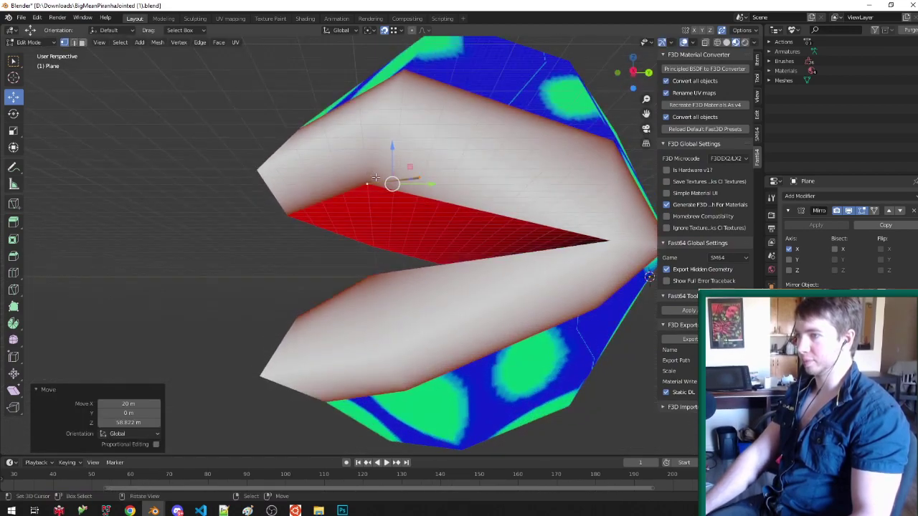
pyautogui.scroll(1, 435, 194)
pyautogui.moveTo(420, 186); pyautogui.dragTo(356, 199)
pyautogui.press('g')
pyautogui.click(365, 188)
pyautogui.moveTo(323, 148); pyautogui.dragTo(484, 168, button='middle')
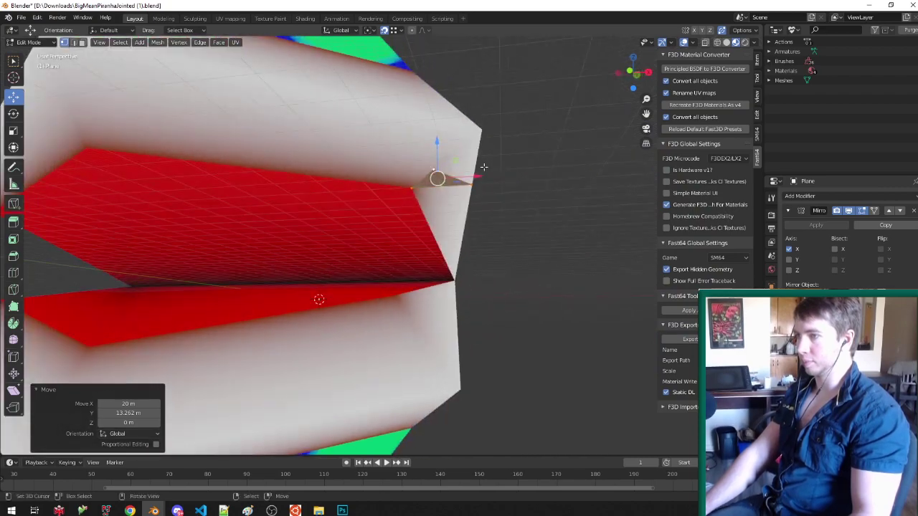
pyautogui.moveTo(398, 181)
pyautogui.mouseDown()
pyautogui.moveTo(480, 184)
pyautogui.moveTo(400, 175)
pyautogui.mouseUp()
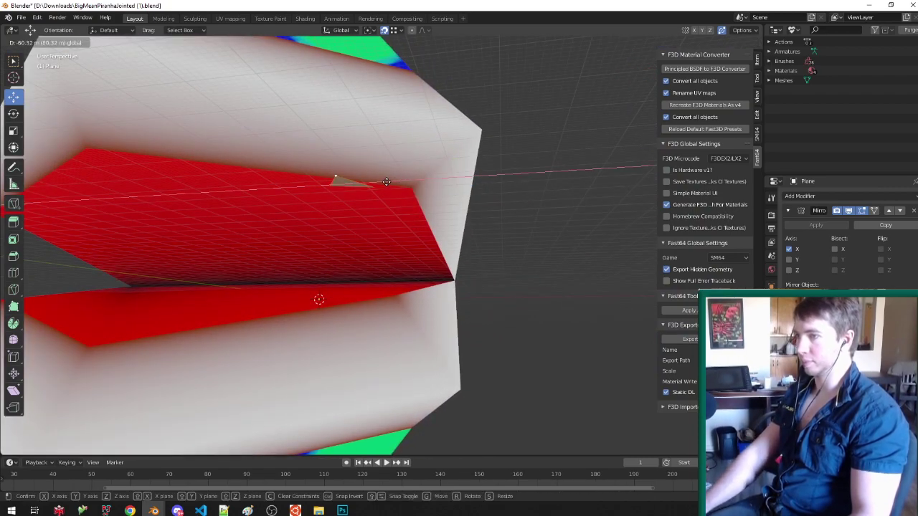
pyautogui.press('g')
pyautogui.click(411, 186)
# Step: Select the tooth's inner vertex and choose a snapping target for it
pyautogui.moveTo(398, 191); pyautogui.dragTo(378, 168, button='middle')
pyautogui.scroll(2, 378, 168)
pyautogui.click(363, 157)
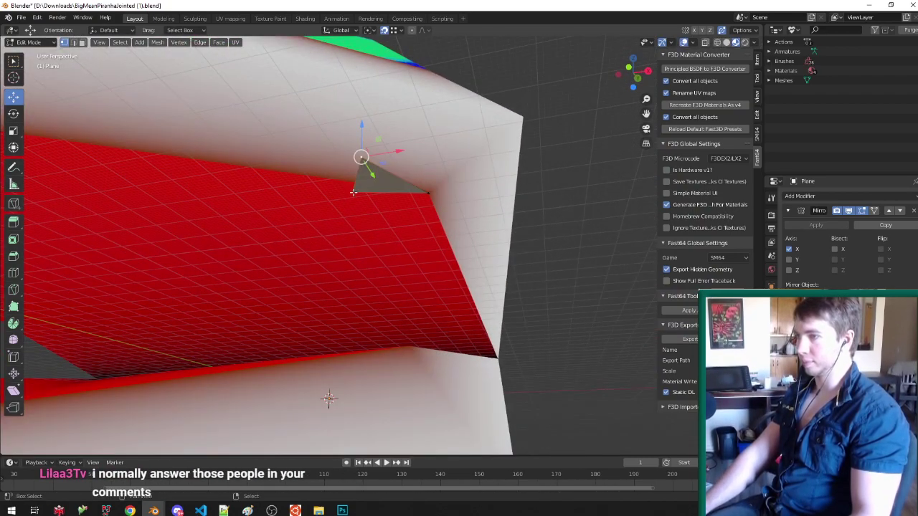
pyautogui.hotkey('ctrl', 'Tab')
pyautogui.click(352, 207)
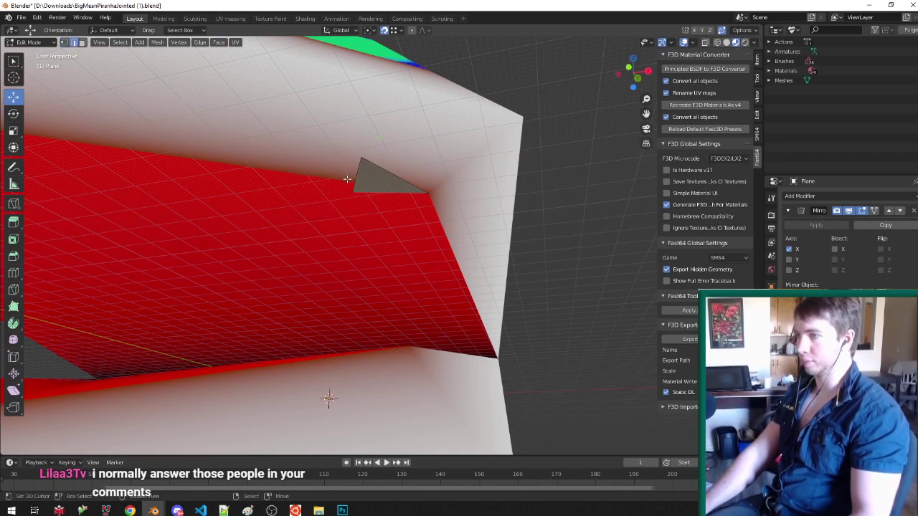
pyautogui.hotkey('ctrl', 'shift', 'Tab')
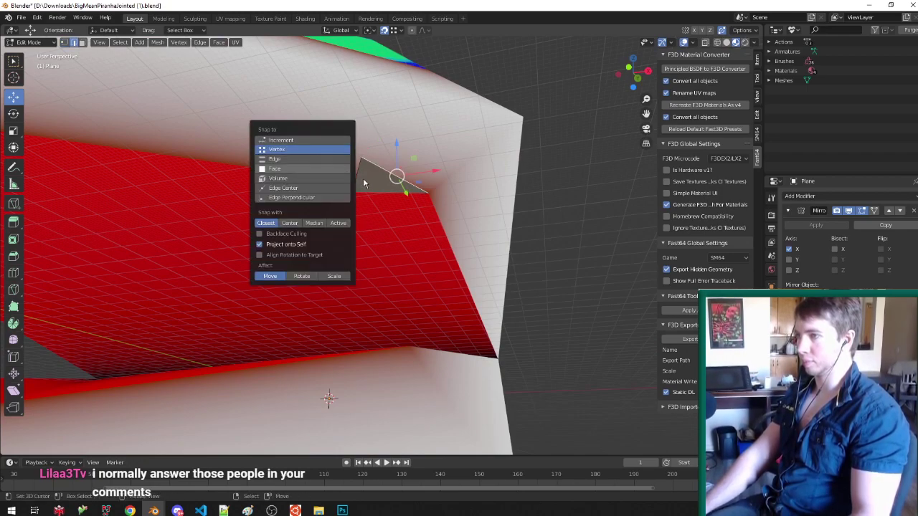
pyautogui.hotkey('ctrl', 'Tab')
pyautogui.click(365, 163)
pyautogui.rightClick(367, 165)
pyautogui.hotkey('ctrl', 'shift', 'Tab')
pyautogui.click(316, 181)
# Step: Snap the inner vertex down onto the red mouth's edge
pyautogui.press('g')
pyautogui.click(324, 177)
pyautogui.moveTo(326, 177)
pyautogui.mouseDown(button='middle')
pyautogui.moveTo(524, 228)
pyautogui.moveTo(316, 188)
pyautogui.mouseUp(button='middle')
pyautogui.hotkey('ctrl', 'z')
pyautogui.hotkey('ctrl', 'shift', 'Tab')
pyautogui.moveTo(346, 192); pyautogui.dragTo(345, 221)
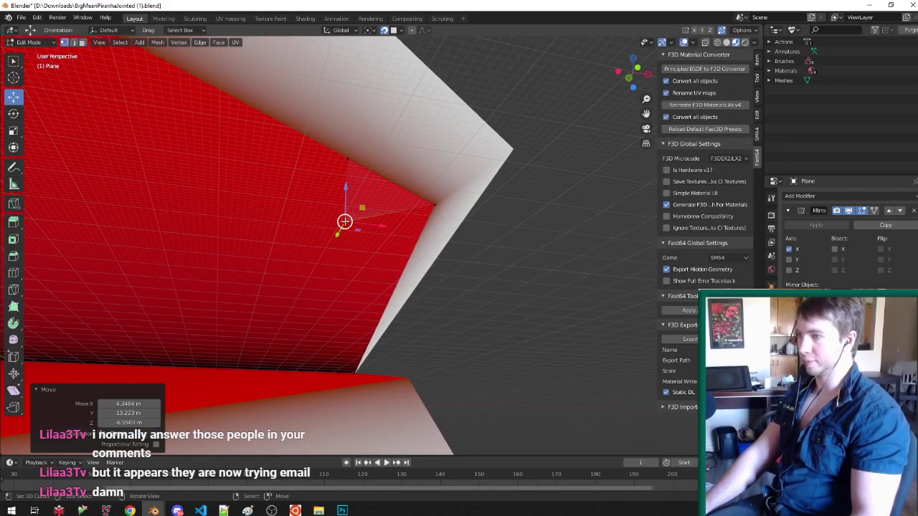
# Step: Switch to face selection and select the small triangular tooth face
pyautogui.moveTo(436, 219); pyautogui.dragTo(338, 224, button='middle')
pyautogui.scroll(-3, 338, 224)
pyautogui.hotkey('ctrl', 'Tab')
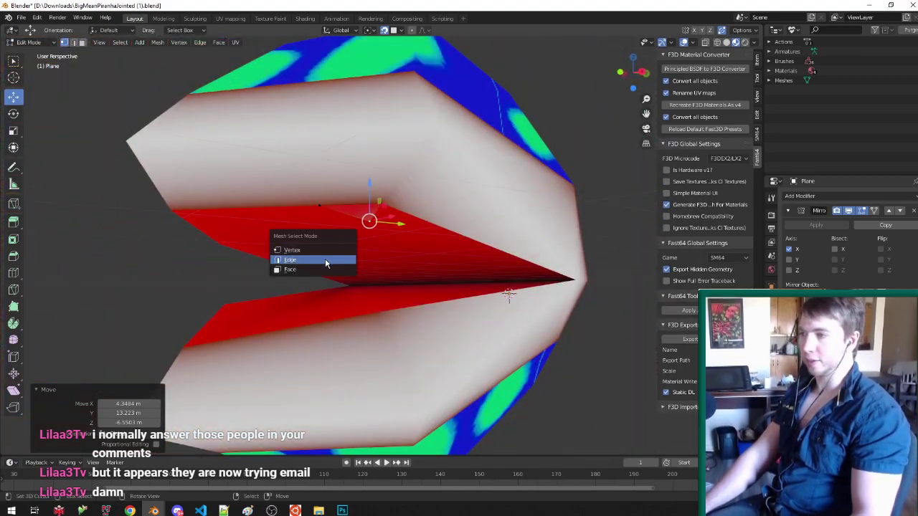
pyautogui.click(325, 269)
pyautogui.click(360, 217)
pyautogui.scroll(3, 407, 219)
pyautogui.moveTo(404, 221); pyautogui.dragTo(293, 224, button='middle')
# Step: Extrude the tooth face into a box and delete the box's top face
pyautogui.scroll(-2, 321, 225)
pyautogui.press('e')
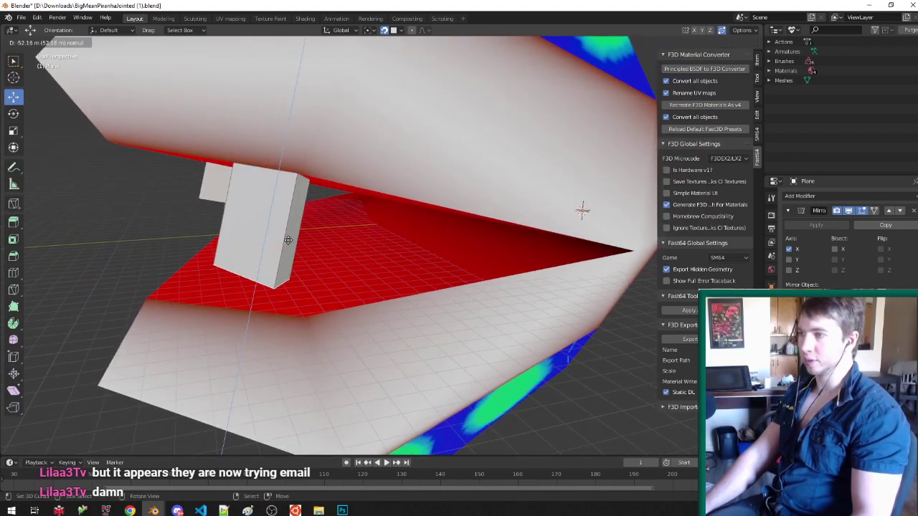
pyautogui.click(304, 245)
pyautogui.moveTo(305, 245); pyautogui.dragTo(329, 219, button='middle')
pyautogui.click(446, 219)
pyautogui.press('x')
pyautogui.click(442, 242)
pyautogui.moveTo(442, 243); pyautogui.dragTo(459, 299, button='middle')
pyautogui.scroll(-5, 387, 287)
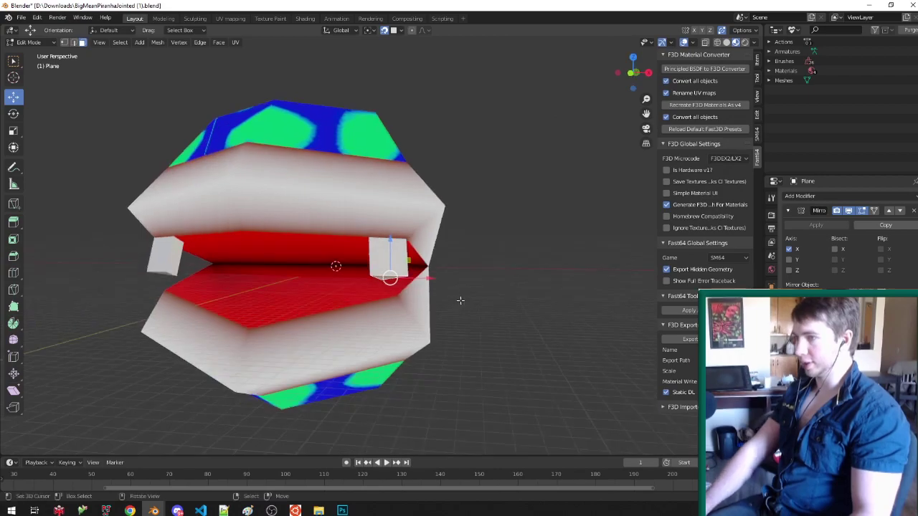
pyautogui.scroll(3, 459, 300)
# Step: Move the box to the left along the X axis
pyautogui.press('g')
pyautogui.press('x')
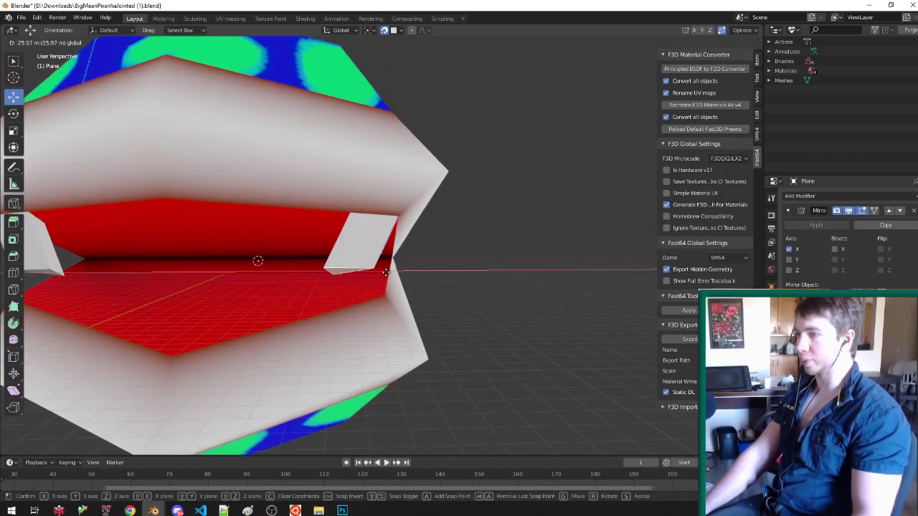
pyautogui.click(358, 267)
pyautogui.moveTo(359, 267); pyautogui.dragTo(426, 259, button='middle')
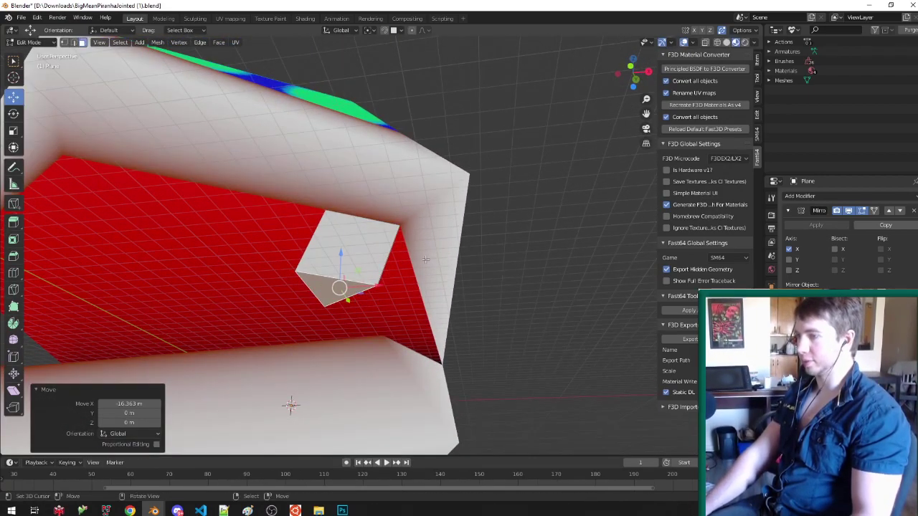
# Step: Poke the box's faces and snap the 3D cursor to the centre vertex
pyautogui.hotkey('alt', 'p')
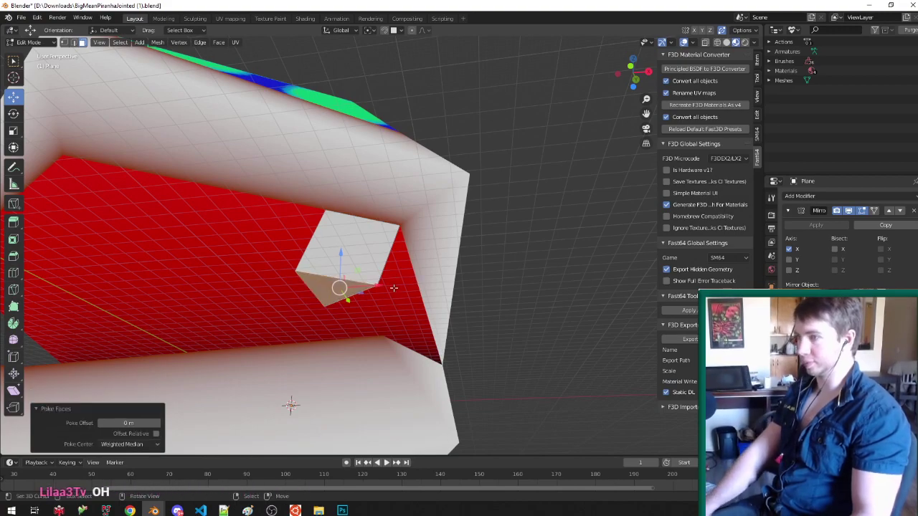
pyautogui.moveTo(360, 315); pyautogui.dragTo(363, 293, button='middle')
pyautogui.hotkey('ctrl', 'Tab')
pyautogui.click(356, 273)
pyautogui.rightClick(319, 292)
pyautogui.hotkey('shift', 's')
pyautogui.press('u')
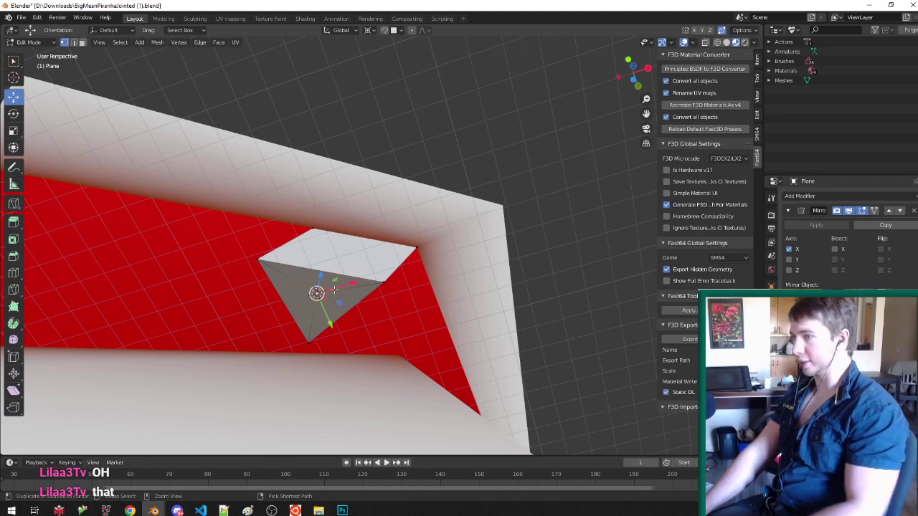
# Step: Grow the selection around the centre vertex and rotate it 60° about Z
pyautogui.press('ctrl+KP_Add')
pyautogui.moveTo(364, 301); pyautogui.dragTo(319, 302, button='middle')
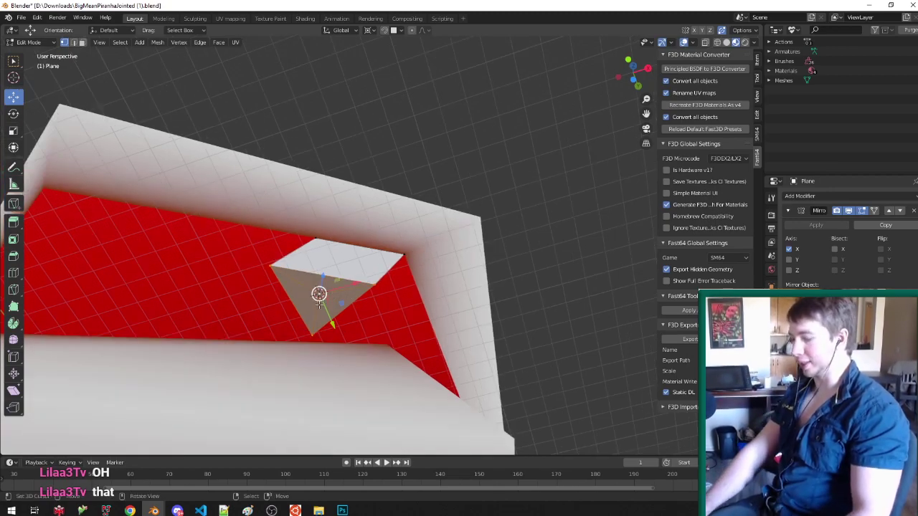
pyautogui.write('rz12')
pyautogui.press('Return')
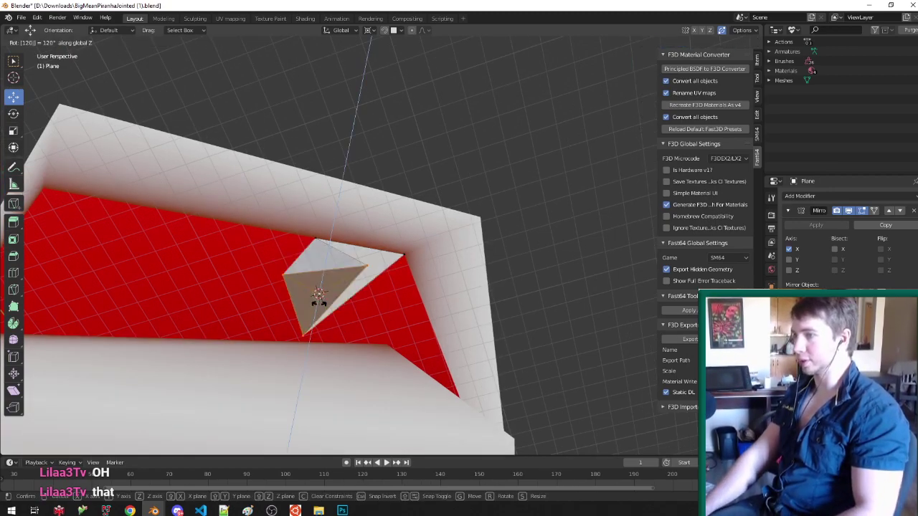
pyautogui.hotkey('ctrl', 't')
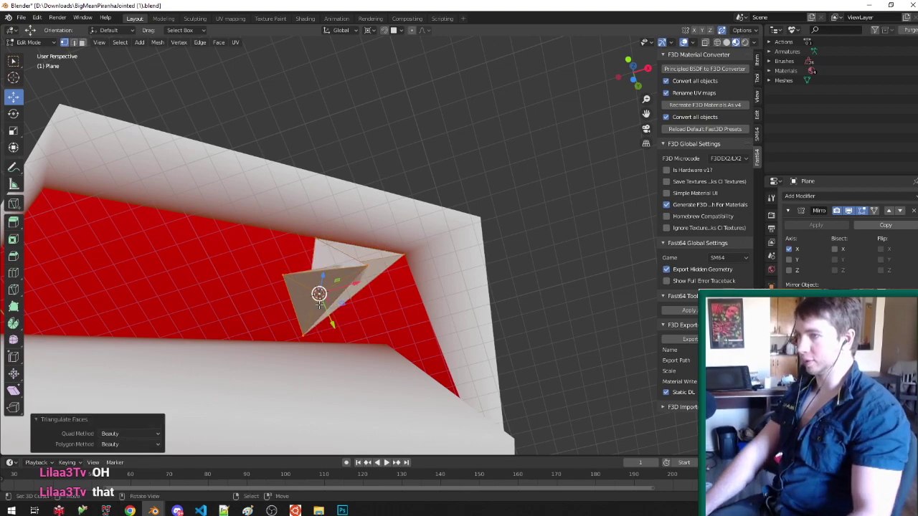
pyautogui.hotkey('ctrl', 'z')
pyautogui.hotkey('ctrl', 'z')
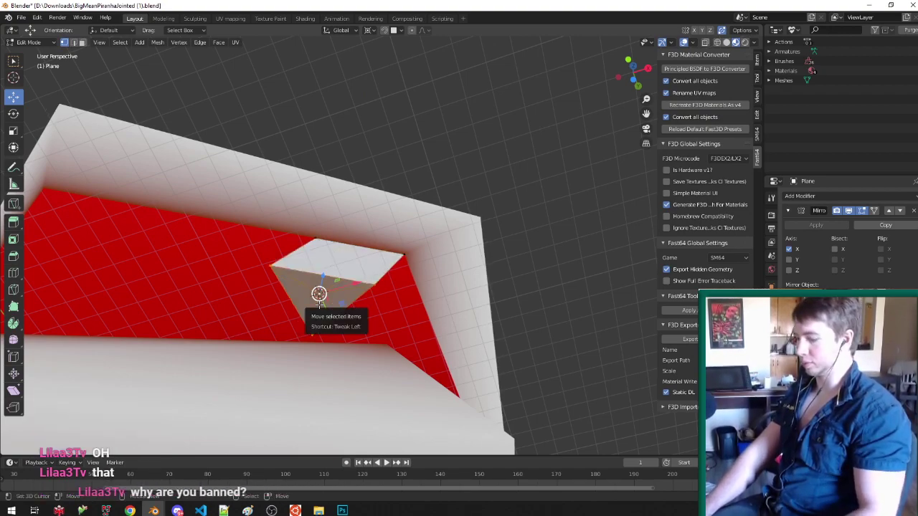
pyautogui.write('rz60')
pyautogui.press('Return')
pyautogui.rightClick(320, 303)
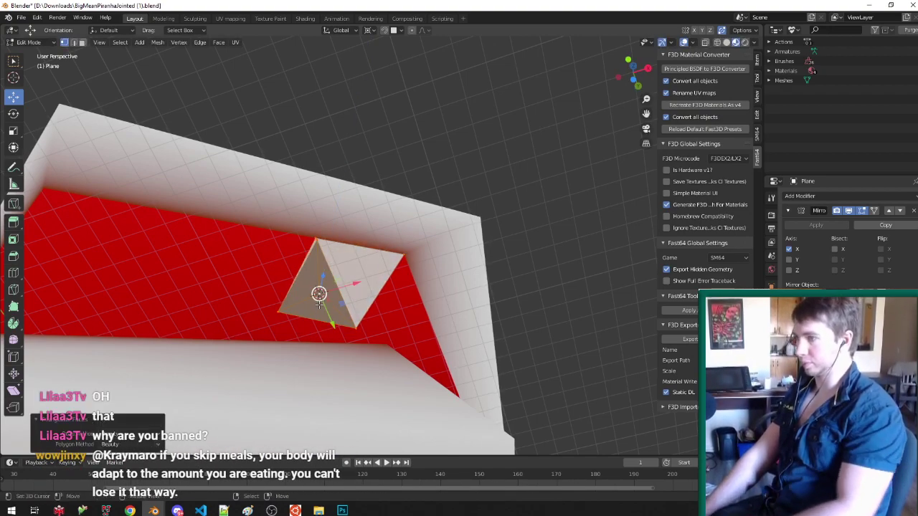
pyautogui.moveTo(334, 301); pyautogui.dragTo(366, 284, button='middle')
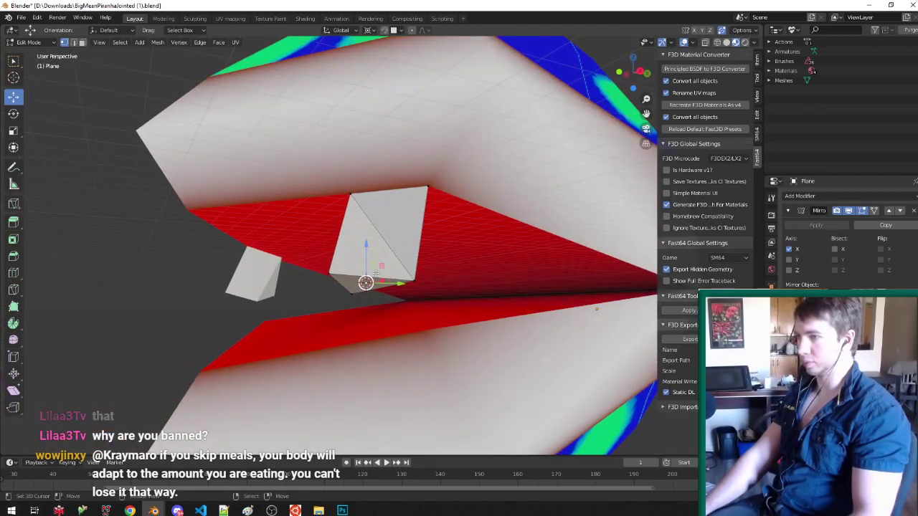
pyautogui.hotkey('ctrl', 'Tab')
pyautogui.click(366, 284)
# Step: Join the two tooth triangles and re-triangulate them with the Fixed Alternate quad method
pyautogui.hotkey('ctrl', 'Tab')
pyautogui.click(342, 302)
pyautogui.rightClick(364, 249)
pyautogui.keyDown('shift'); pyautogui.rightClick(389, 226); pyautogui.keyUp('shift')
pyautogui.hotkey('alt', 'j')
pyautogui.hotkey('ctrl', 't')
pyautogui.moveTo(389, 227); pyautogui.dragTo(350, 248, button='middle')
pyautogui.click(134, 434)
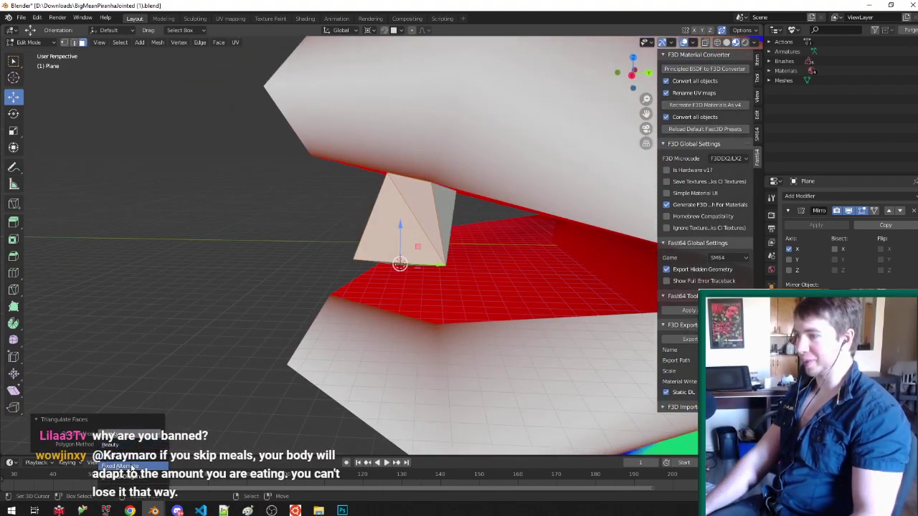
pyautogui.click(132, 467)
# Step: Pull the tooth face down into a spike and scale it to about half width with Shift+Z
pyautogui.moveTo(527, 246); pyautogui.dragTo(394, 251, button='middle')
pyautogui.hotkey('ctrl', 'Tab')
pyautogui.click(321, 308)
pyautogui.moveTo(392, 229); pyautogui.dragTo(467, 274)
pyautogui.press('ctrl+KP_Add')
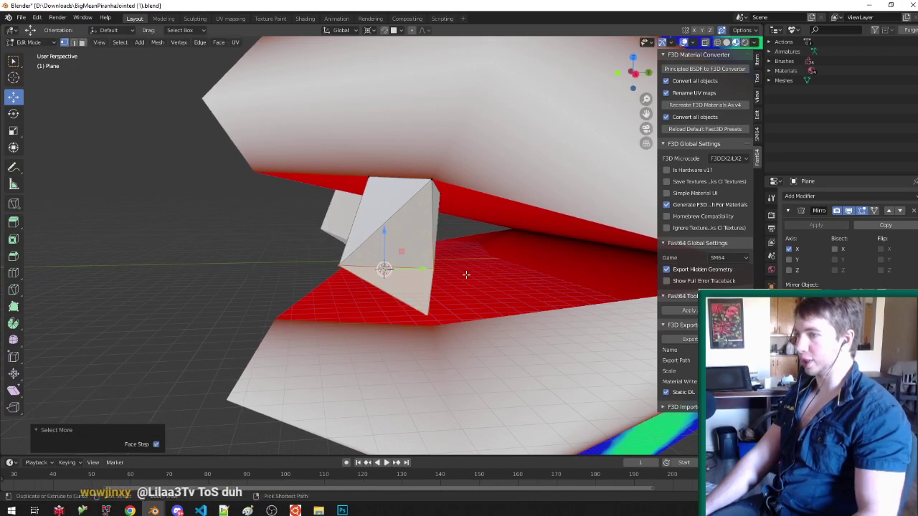
pyautogui.press('s')
pyautogui.hotkey('shift', 'z')
pyautogui.click(385, 267)
pyautogui.moveTo(385, 267); pyautogui.dragTo(412, 240, button='middle')
pyautogui.moveTo(412, 240); pyautogui.dragTo(414, 215)
pyautogui.moveTo(414, 215); pyautogui.dragTo(523, 228, button='middle')
# Step: Reshape the tooth by shifting its vertices along X and repositioning the tip vertex
pyautogui.press('Tab')
pyautogui.scroll(-4, 548, 218)
pyautogui.scroll(2, 526, 229)
pyautogui.press('Tab')
pyautogui.moveTo(425, 267); pyautogui.dragTo(392, 265)
pyautogui.scroll(2, 446, 275)
pyautogui.click(394, 291)
pyautogui.click(445, 272)
pyautogui.moveTo(445, 272); pyautogui.dragTo(376, 241, button='middle')
# Step: Search for a smooth operator, then try subdividing the tooth's vertices and undo it
pyautogui.press('F3')
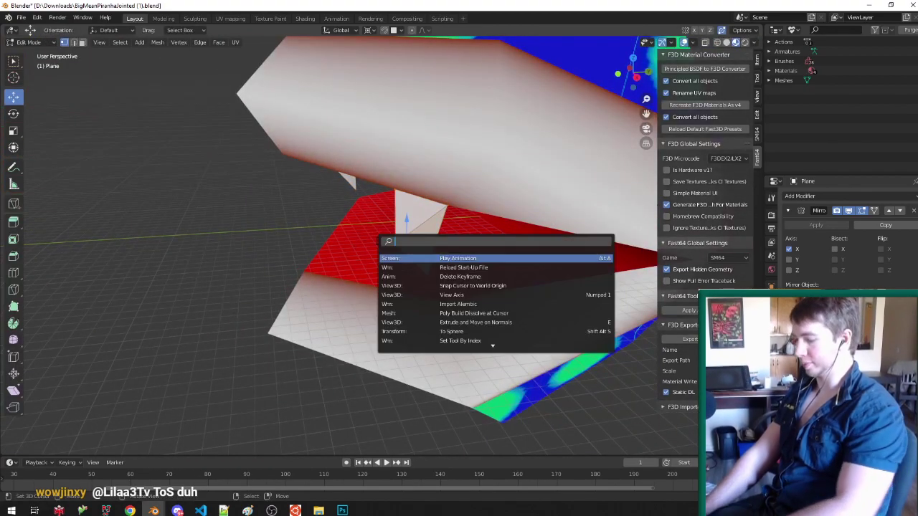
pyautogui.write('smoot')
pyautogui.press('Escape')
pyautogui.rightClick(376, 241)
pyautogui.click(376, 241)
pyautogui.hotkey('ctrl', 'z')
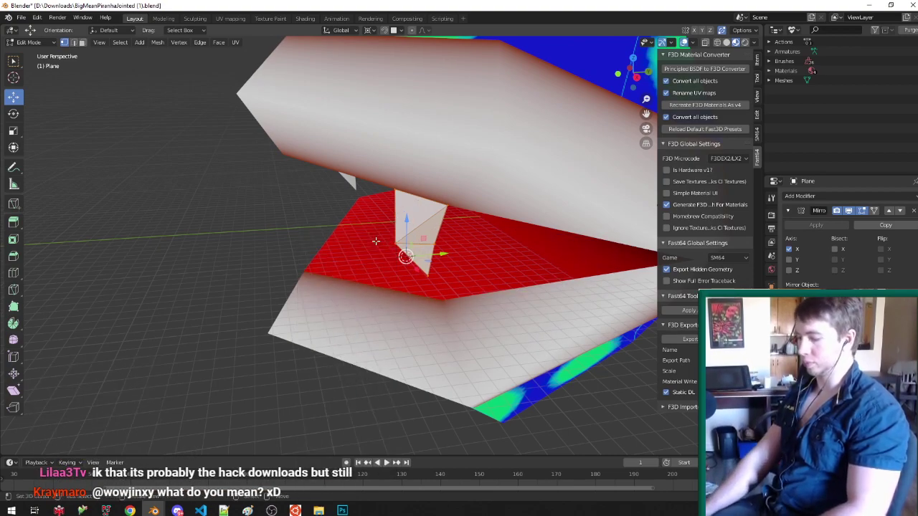
pyautogui.rightClick(376, 241)
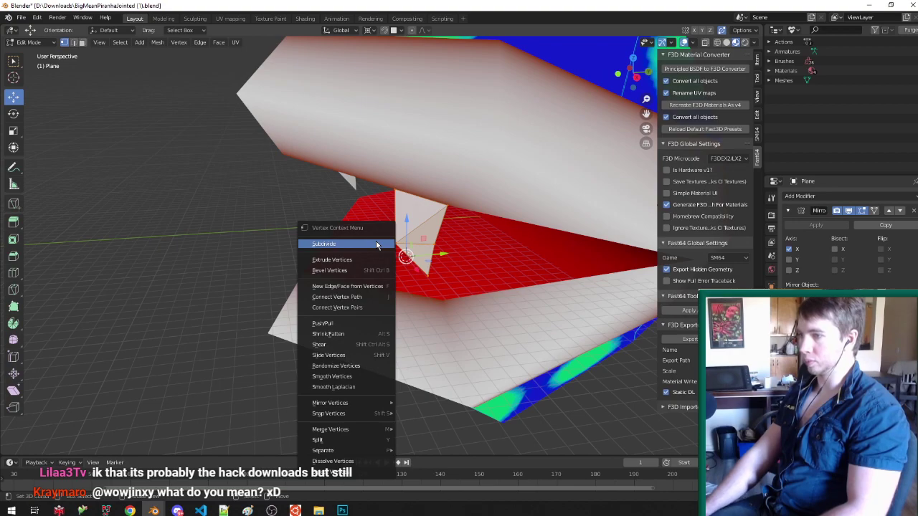
pyautogui.moveTo(498, 202); pyautogui.dragTo(521, 178, button='middle')
pyautogui.scroll(2, 520, 181)
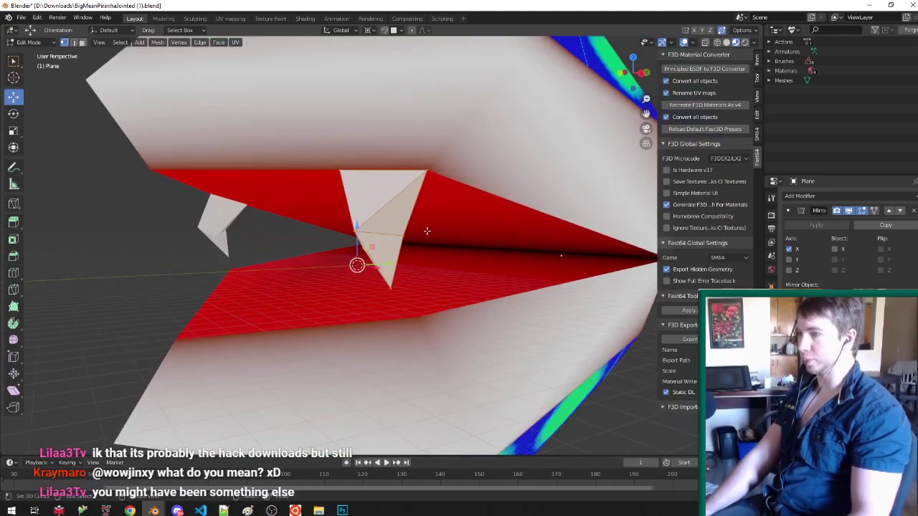
pyautogui.press('s')
pyautogui.press('Escape')
# Step: Subdivide the tooth's faces and apply Shade Smooth to the tooth
pyautogui.hotkey('ctrl', 'Tab')
pyautogui.click(432, 240)
pyautogui.rightClick(432, 239)
pyautogui.click(432, 240)
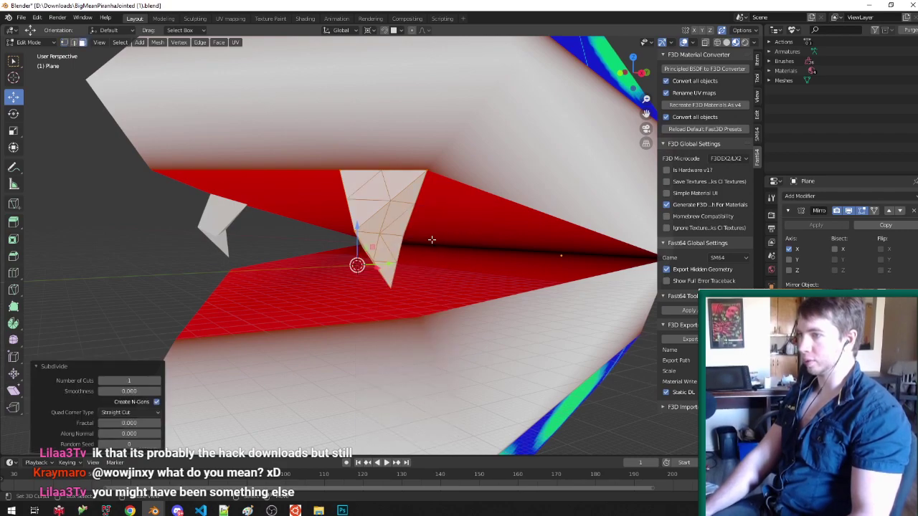
pyautogui.click(432, 240)
pyautogui.rightClick(432, 240)
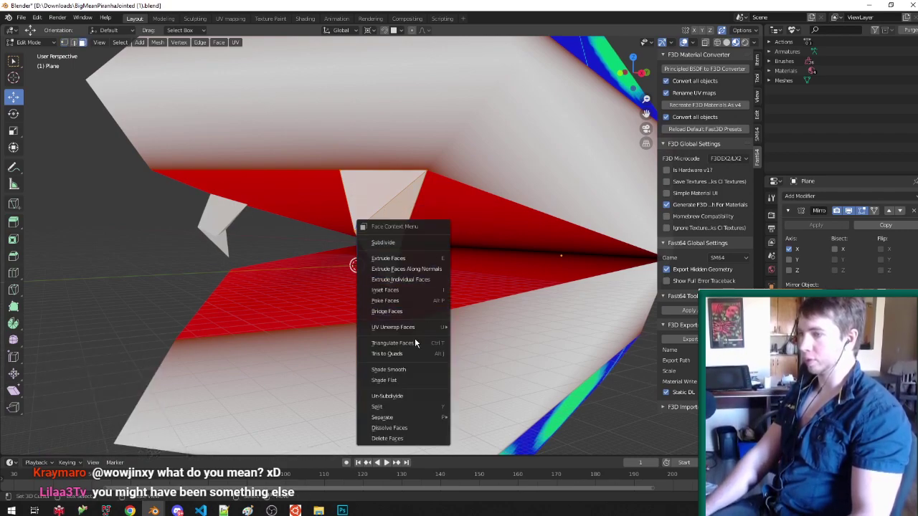
pyautogui.click(412, 369)
# Step: Save the file as BigMeanPiranhaJointed (1).blend and inspect the fang from object mode
pyautogui.press('Tab')
pyautogui.moveTo(465, 246); pyautogui.dragTo(358, 205, button='middle')
pyautogui.hotkey('ctrl', 's')
pyautogui.press('Tab')
pyautogui.scroll(-4, 294, 172)
pyautogui.press('Tab')
pyautogui.moveTo(294, 172); pyautogui.dragTo(404, 183, button='middle')
pyautogui.press('Tab')
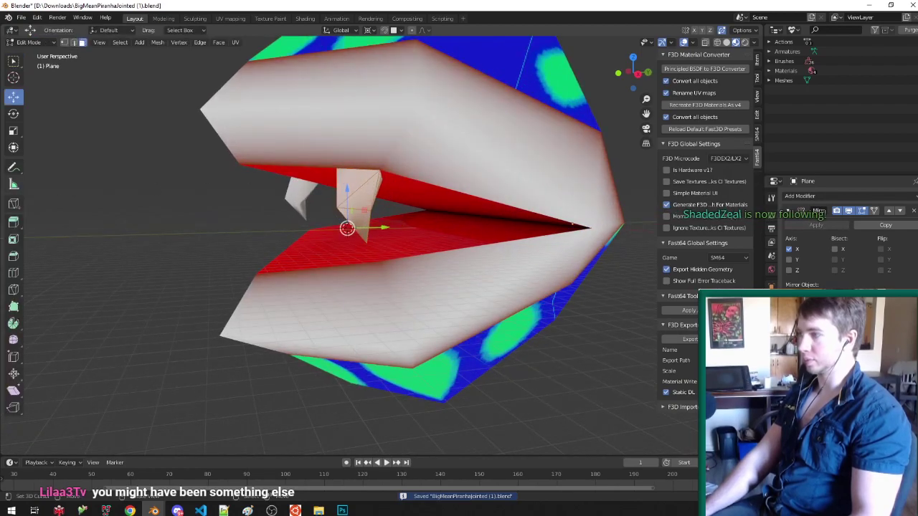
# Step: Set snapping to Vertex and place a duplicate of the tooth along the upper jaw
pyautogui.moveTo(314, 274); pyautogui.dragTo(337, 236, button='middle')
pyautogui.hotkey('ctrl', 'shift', 'Tab')
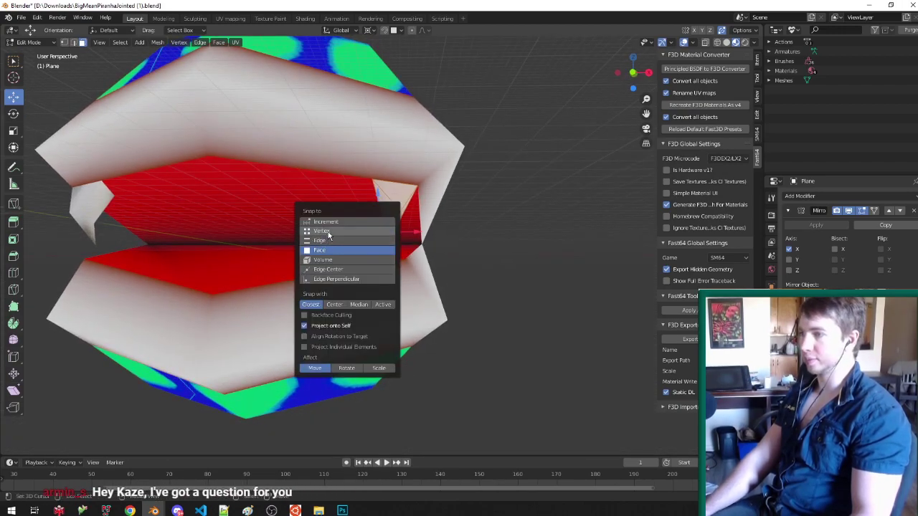
pyautogui.click(328, 231)
pyautogui.hotkey('shift', 'd')
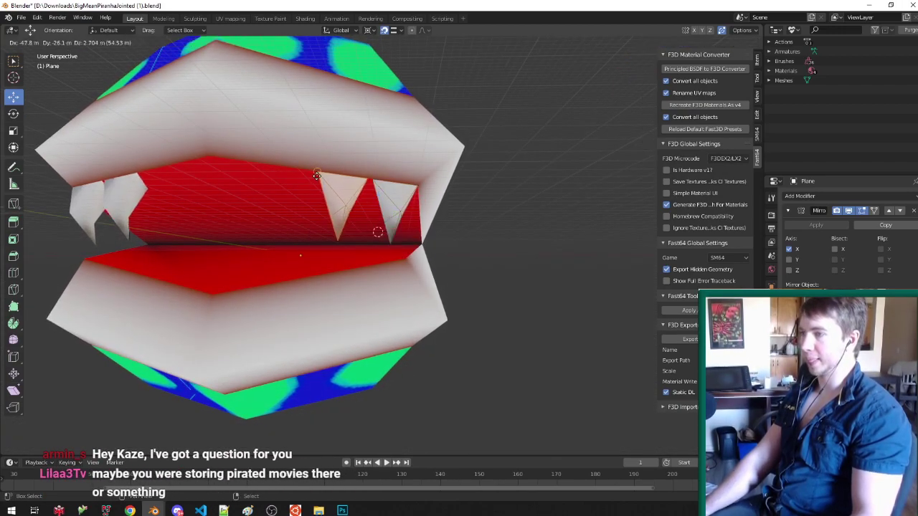
pyautogui.click(248, 163)
# Step: Snap the 3D cursor to the middle tooth's vertex, select the linked tooth and scale it 1.745
pyautogui.hotkey('ctrl', 'Tab')
pyautogui.click(244, 148)
pyautogui.hotkey('shift', 's')
pyautogui.click(314, 170)
pyautogui.hotkey('ctrl', 'l')
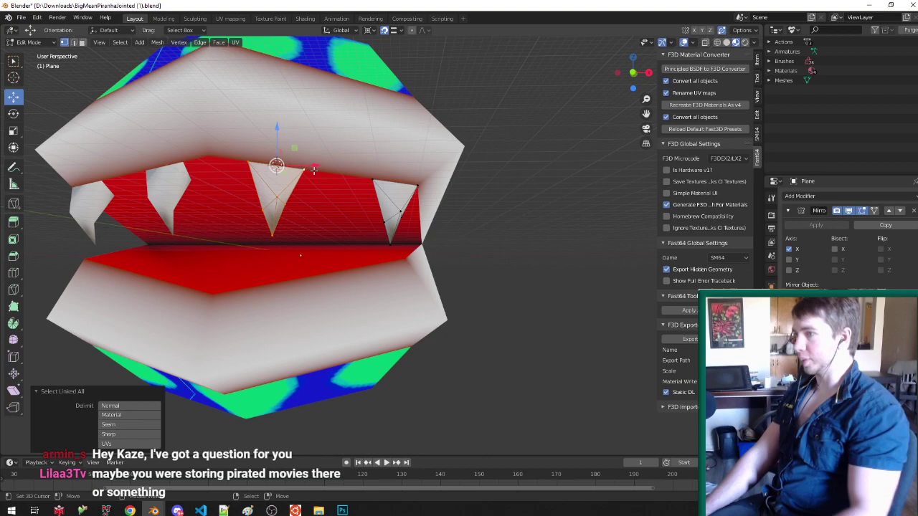
pyautogui.moveTo(314, 169); pyautogui.dragTo(193, 234, button='middle')
pyautogui.press('s')
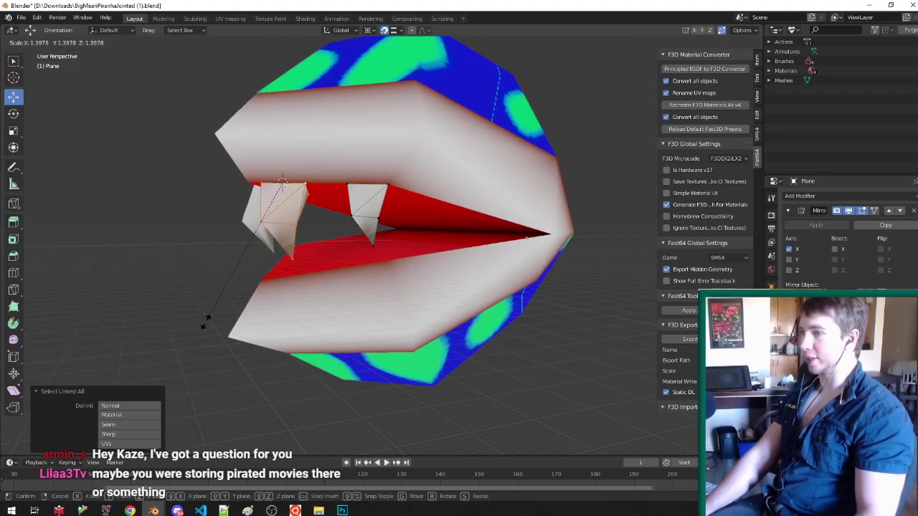
pyautogui.click(222, 375)
# Step: Return to object mode and re-save BigMeanPiranhaJointed (1).blend
pyautogui.press('Tab')
pyautogui.moveTo(223, 370); pyautogui.dragTo(341, 303, button='middle')
pyautogui.scroll(-5, 308, 261)
pyautogui.hotkey('ctrl', 's')
pyautogui.scroll(2, 397, 285)
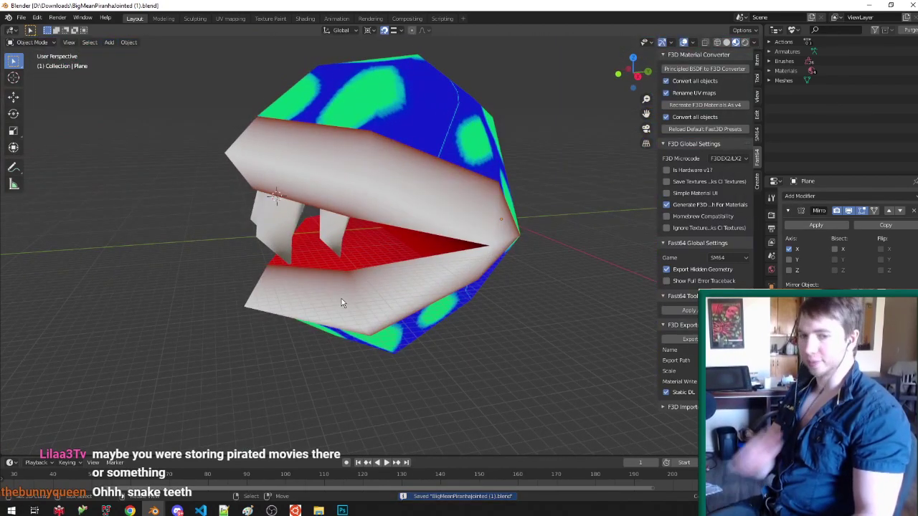
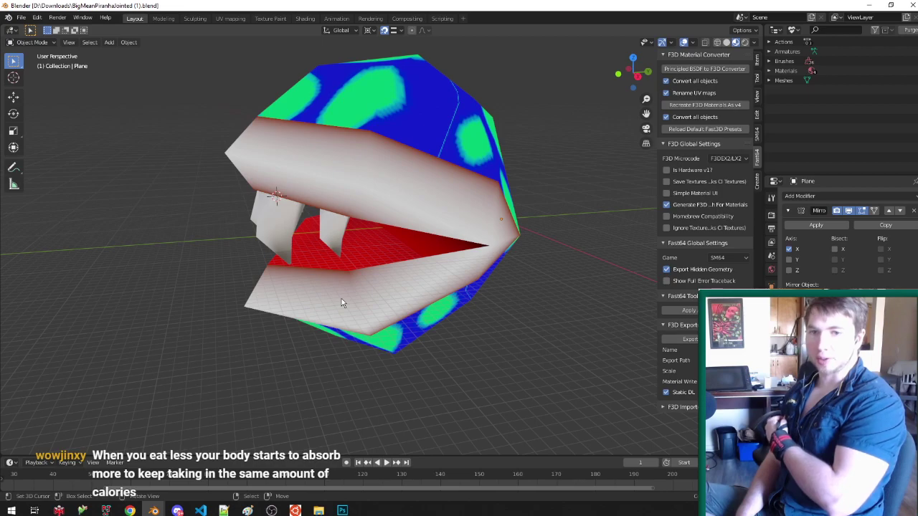
# Step: Duplicate one whole tooth and flip the copy 180° around the X axis
pyautogui.moveTo(400, 298); pyautogui.dragTo(402, 210, button='middle')
pyautogui.press('Tab')
pyautogui.hotkey('ctrl', 'l')
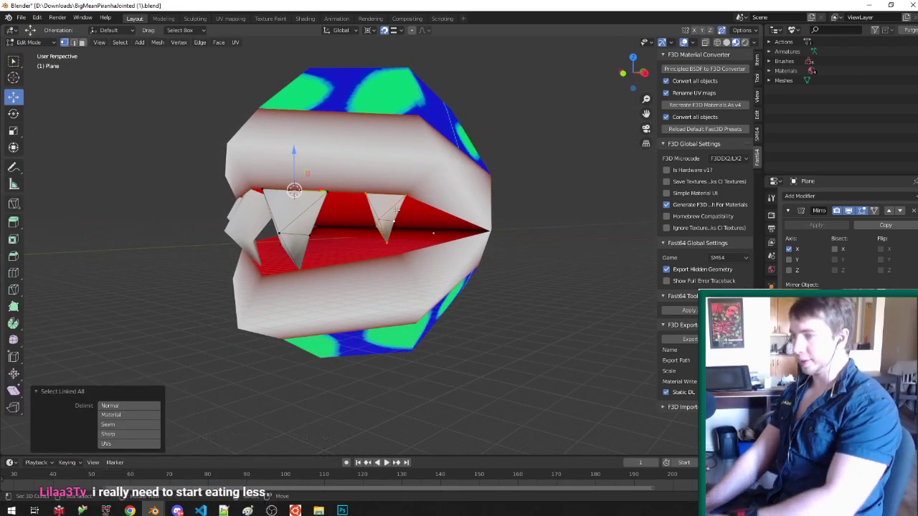
pyautogui.moveTo(371, 198); pyautogui.dragTo(492, 256, button='middle')
pyautogui.hotkey('shift', 'd')
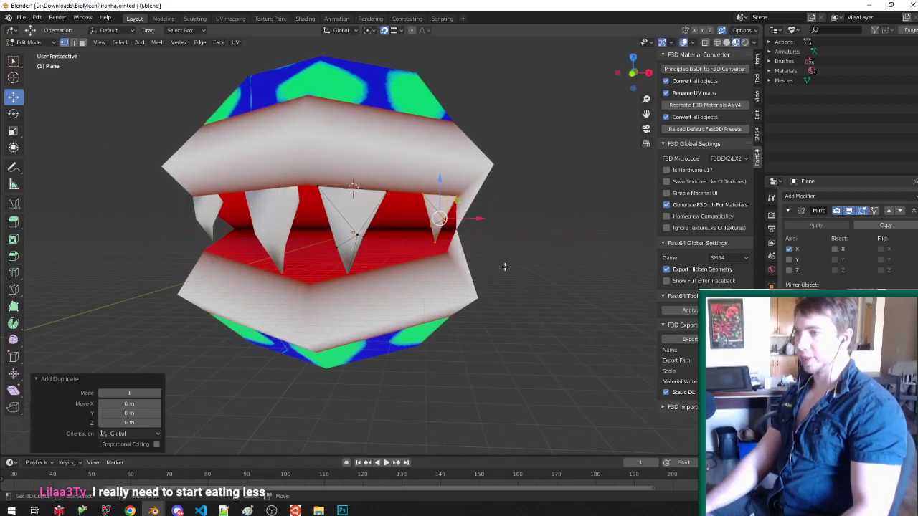
pyautogui.press('r')
pyautogui.press('x')
pyautogui.press('Return')
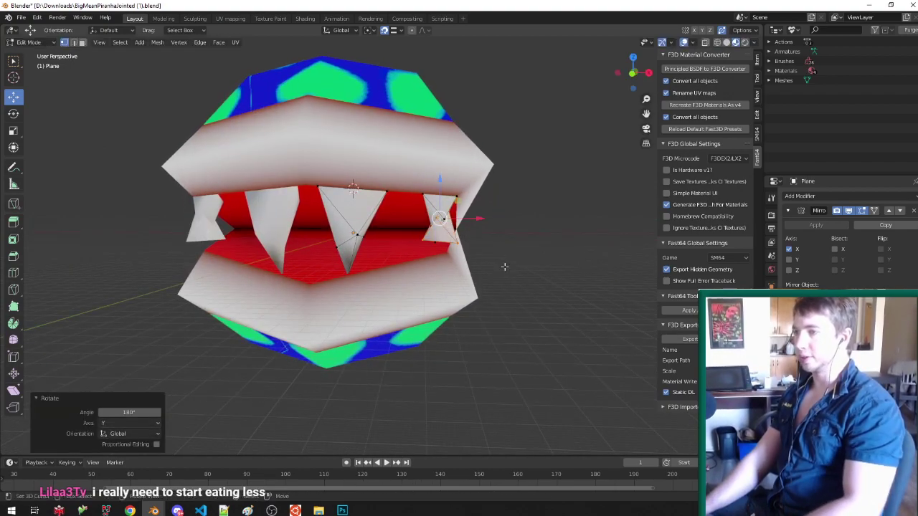
# Step: Move the flipped tooth down toward the lower jaw
pyautogui.moveTo(505, 267); pyautogui.dragTo(429, 298, button='middle')
pyautogui.scroll(4, 429, 291)
pyautogui.press('g')
pyautogui.click(357, 285)
pyautogui.moveTo(357, 285); pyautogui.dragTo(423, 137, button='middle')
pyautogui.scroll(2, 502, 287)
# Step: Turn the copied tooth about 62° around Z and slide it along Y
pyautogui.press('r')
pyautogui.press('z')
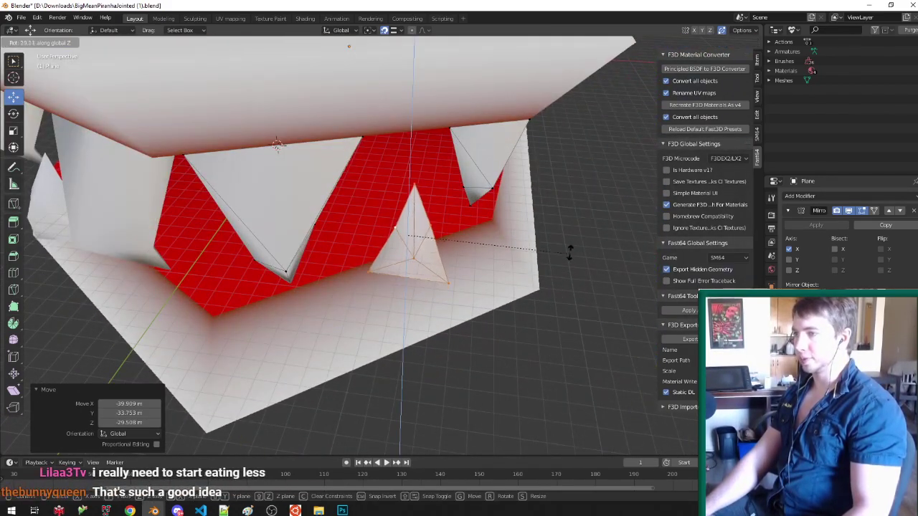
pyautogui.click(531, 180)
pyautogui.moveTo(531, 179); pyautogui.dragTo(349, 208, button='middle')
pyautogui.moveTo(325, 183); pyautogui.dragTo(498, 189)
# Step: Settle the tooth onto the lower jaw between the upper teeth
pyautogui.moveTo(498, 188); pyautogui.dragTo(340, 250, button='middle')
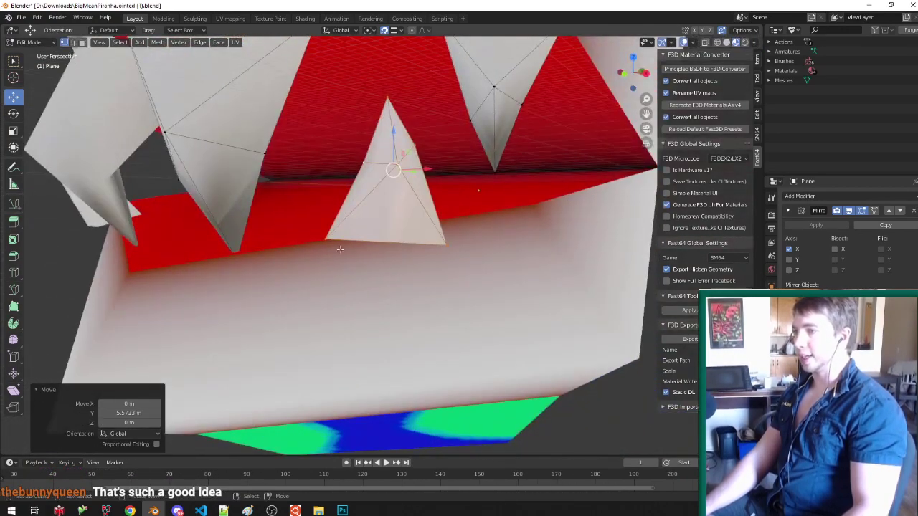
pyautogui.press('g')
pyautogui.click(305, 270)
pyautogui.scroll(-5, 391, 262)
pyautogui.moveTo(399, 260); pyautogui.dragTo(442, 253, button='middle')
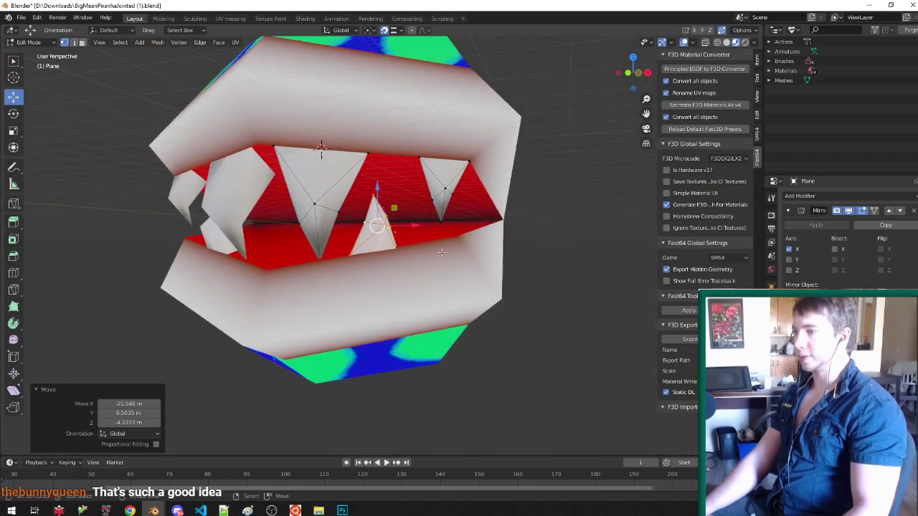
pyautogui.scroll(3, 441, 253)
pyautogui.press('g')
pyautogui.click(354, 256)
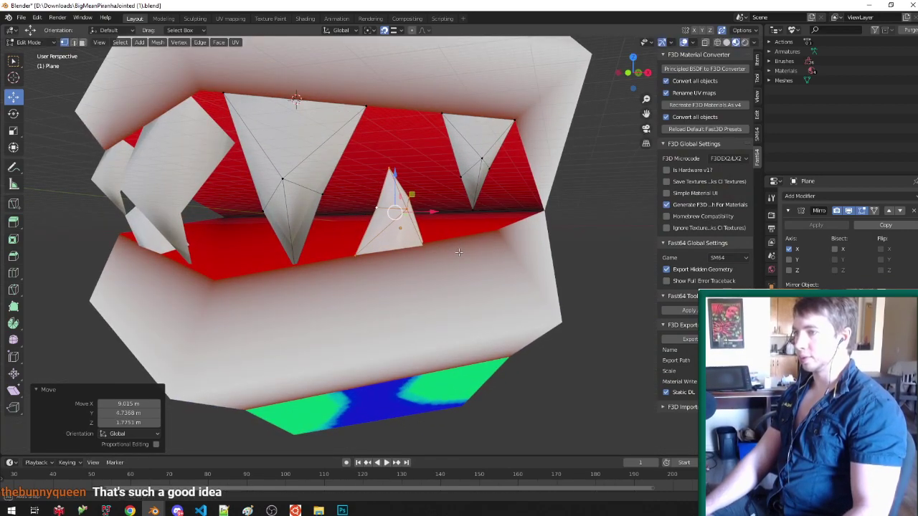
pyautogui.scroll(6, 398, 269)
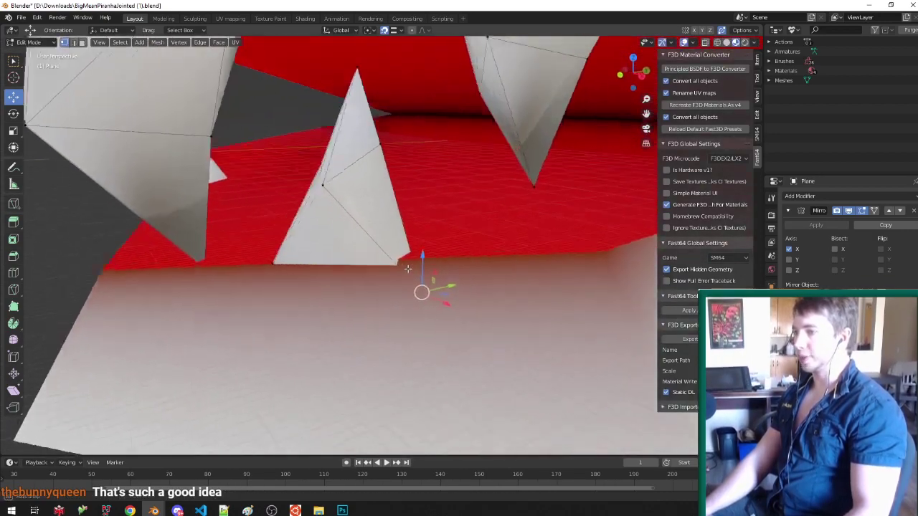
# Step: Snap the tooth's bottom vertices onto the jaw and save BigMeanPiranhaJointed (1).blend
pyautogui.press('g')
pyautogui.moveTo(408, 269)
pyautogui.mouseDown(button='middle')
pyautogui.moveTo(418, 269)
pyautogui.moveTo(402, 283)
pyautogui.mouseUp(button='middle')
pyautogui.click(454, 264)
pyautogui.rightClick(413, 225)
pyautogui.moveTo(412, 225); pyautogui.dragTo(360, 221, button='middle')
pyautogui.hotkey('ctrl', 'shift', 'Tab')
pyautogui.click(361, 223)
pyautogui.press('g')
pyautogui.click(395, 223)
pyautogui.moveTo(395, 223); pyautogui.dragTo(392, 212, button='middle')
pyautogui.press('Tab')
pyautogui.hotkey('ctrl', 's')
# Step: Place the pivot midway between two tooth vertices and select the whole linked tooth
pyautogui.press('Tab')
pyautogui.scroll(3, 424, 218)
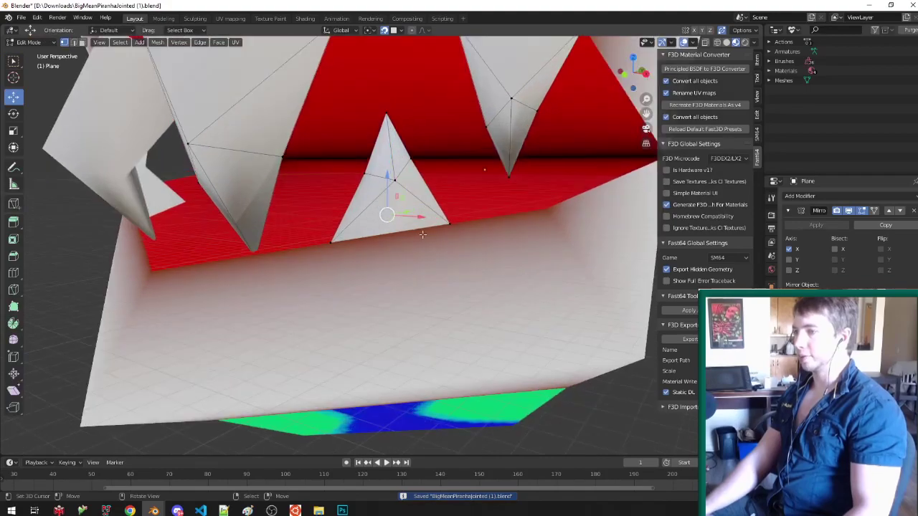
pyautogui.keyDown('shift'); pyautogui.rightClick(345, 245); pyautogui.keyUp('shift')
pyautogui.hotkey('shift', 's')
pyautogui.press('u')
pyautogui.hotkey('ctrl', 'l')
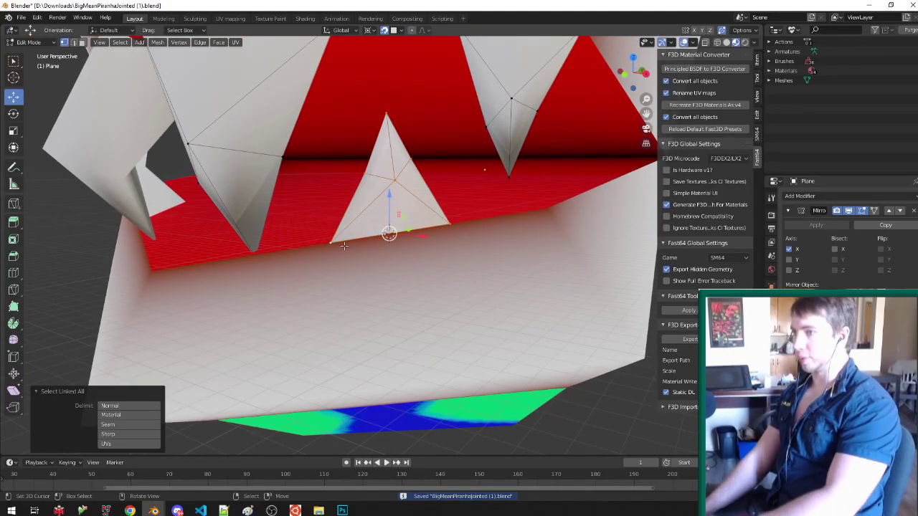
pyautogui.scroll(-3, 417, 235)
pyautogui.scroll(-2, 416, 234)
pyautogui.press('Tab')
pyautogui.moveTo(510, 215); pyautogui.dragTo(475, 271, button='middle')
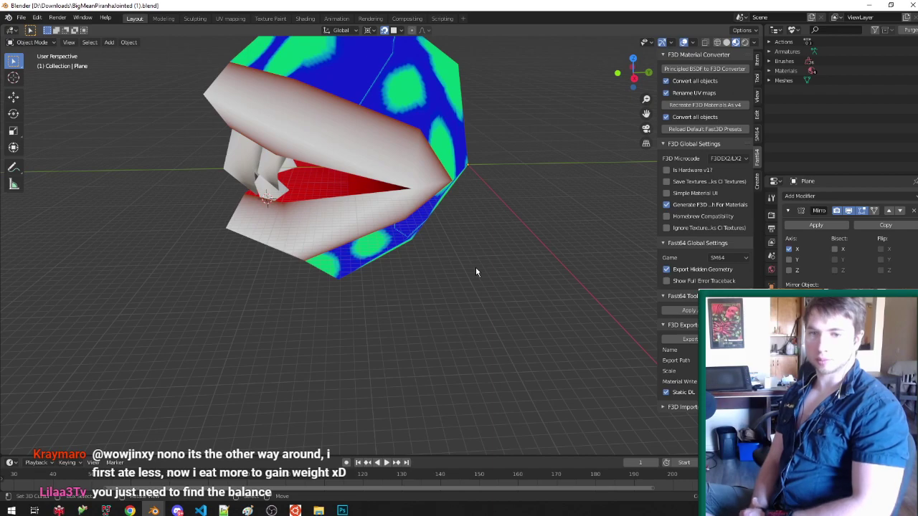
# Step: Select all the teeth and assign them a new Fast3D material, f3d_material.001
pyautogui.moveTo(326, 209); pyautogui.dragTo(408, 205, button='middle')
pyautogui.scroll(4, 288, 194)
pyautogui.scroll(-4, 327, 235)
pyautogui.scroll(4, 327, 235)
pyautogui.scroll(-3, 387, 166)
pyautogui.press('Tab')
pyautogui.press('a')
pyautogui.click(772, 369)
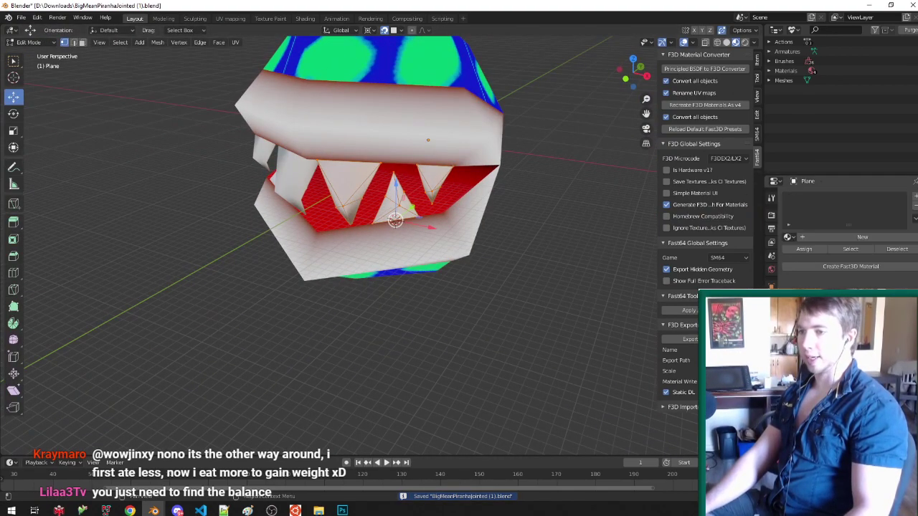
pyautogui.click(841, 267)
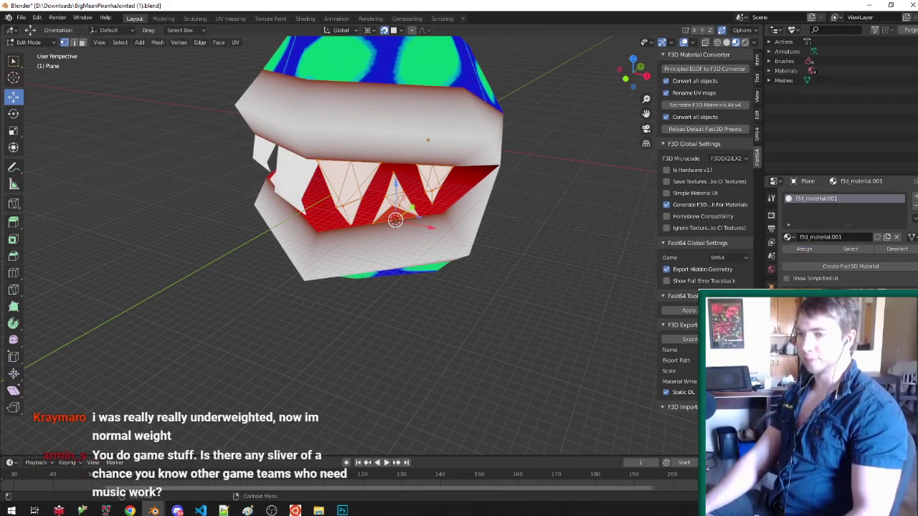
# Step: Recalculate the teeth's face normals, then enter Vertex Paint mode and open the paint colour
pyautogui.moveTo(391, 267); pyautogui.dragTo(385, 231, button='middle')
pyautogui.press('Tab')
pyautogui.press('v')
pyautogui.scroll(4, 385, 177)
pyautogui.press('Tab')
pyautogui.moveTo(385, 177)
pyautogui.mouseDown(button='middle')
pyautogui.moveTo(431, 165)
pyautogui.moveTo(410, 193)
pyautogui.mouseUp(button='middle')
pyautogui.hotkey('shift', 'n')
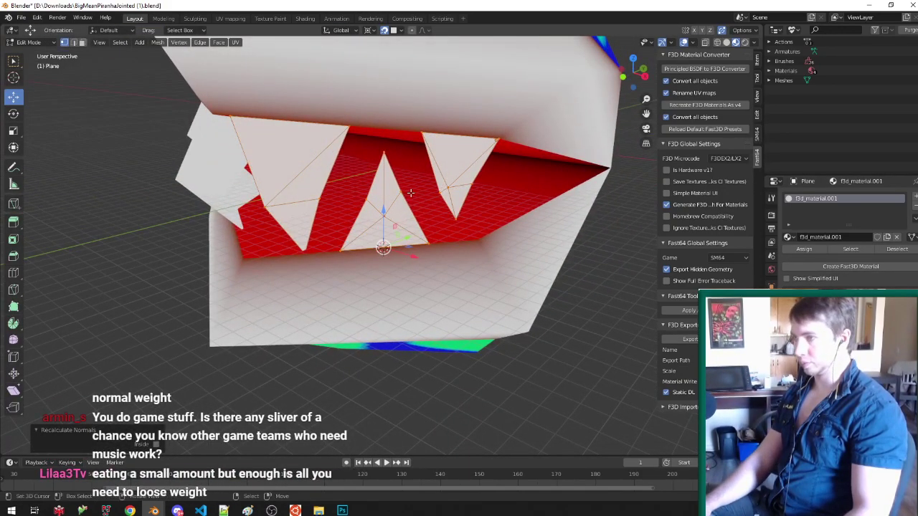
pyautogui.scroll(-3, 432, 185)
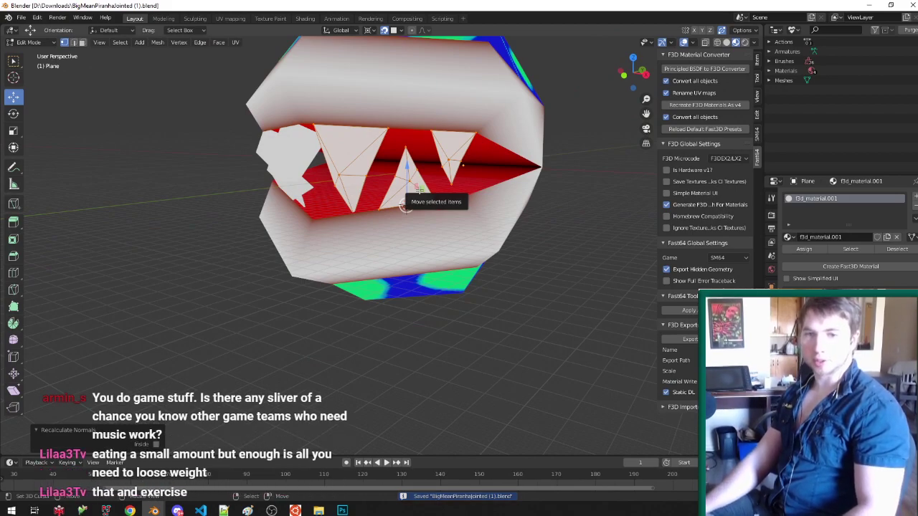
pyautogui.scroll(4, 420, 190)
pyautogui.scroll(-3, 420, 190)
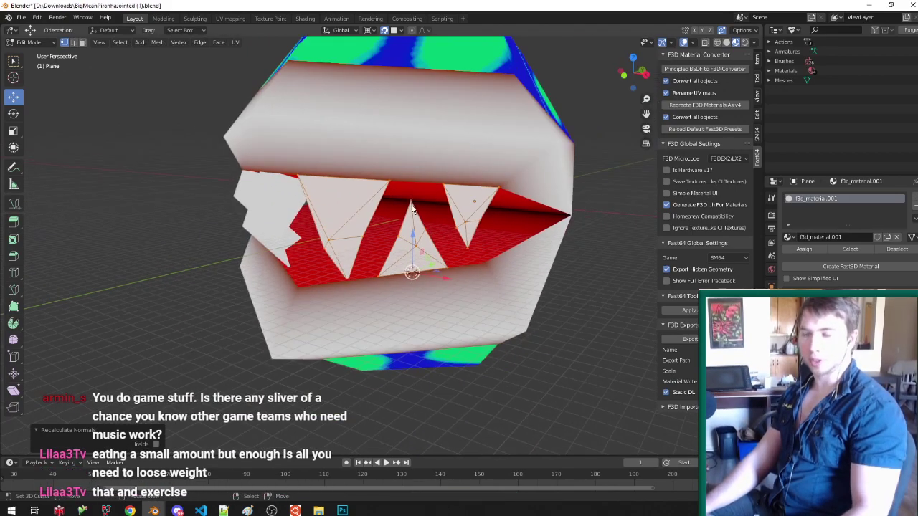
pyautogui.press('Tab')
pyautogui.press('v')
pyautogui.moveTo(419, 190); pyautogui.dragTo(449, 188, button='middle')
pyautogui.click(136, 32)
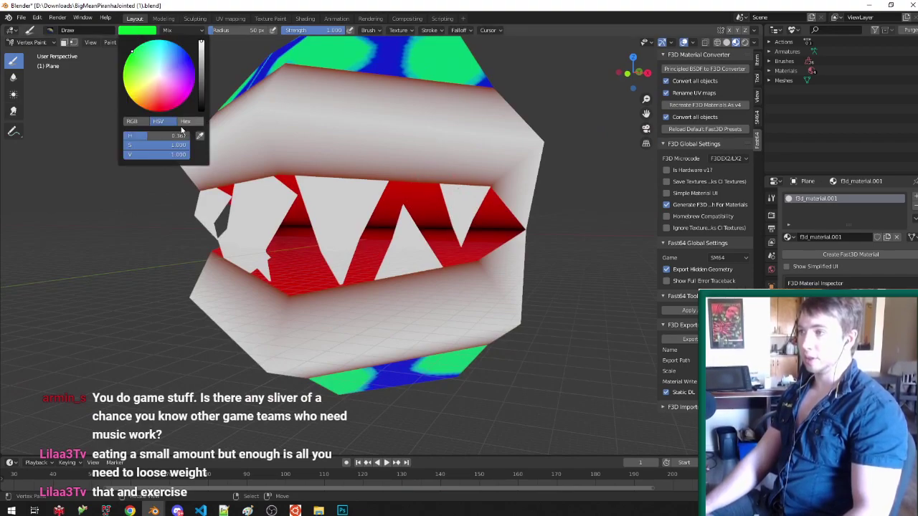
# Step: Darken the brush to grey and shade the bases of the upper and lower teeth
pyautogui.moveTo(179, 155); pyautogui.dragTo(149, 155)
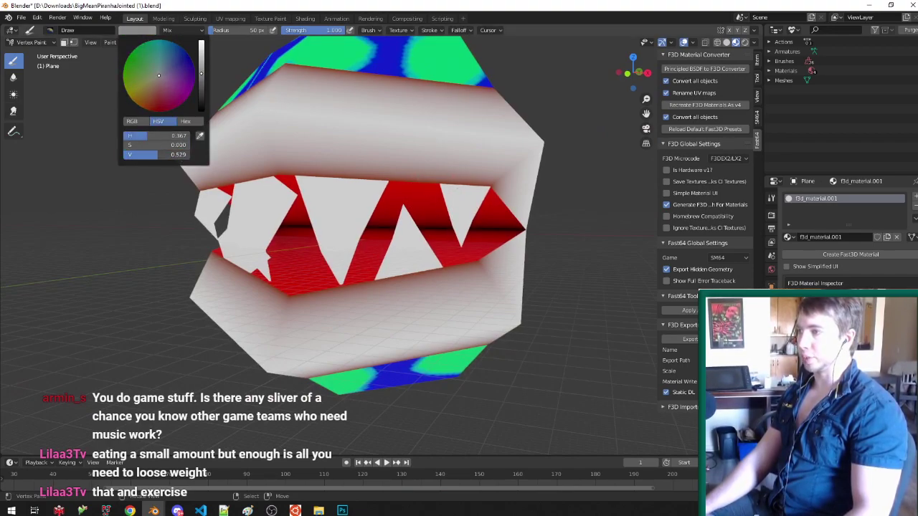
pyautogui.moveTo(360, 178)
pyautogui.mouseDown()
pyautogui.moveTo(270, 179)
pyautogui.moveTo(503, 186)
pyautogui.mouseUp()
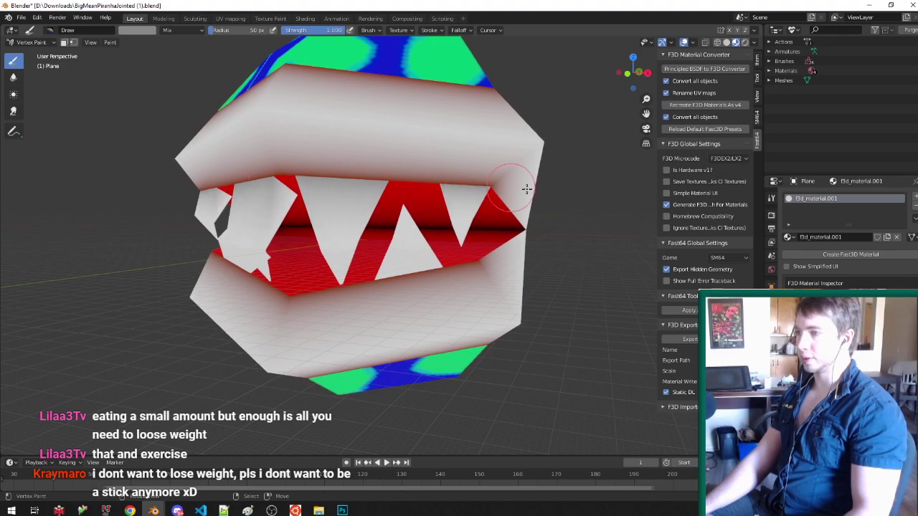
pyautogui.scroll(2, 456, 257)
pyautogui.moveTo(426, 260)
pyautogui.mouseDown()
pyautogui.moveTo(464, 257)
pyautogui.moveTo(399, 271)
pyautogui.mouseUp()
pyautogui.moveTo(400, 270)
pyautogui.mouseDown(button='middle')
pyautogui.moveTo(459, 290)
pyautogui.moveTo(486, 316)
pyautogui.mouseUp(button='middle')
pyautogui.scroll(3, 485, 315)
pyautogui.moveTo(488, 254); pyautogui.dragTo(466, 242)
pyautogui.moveTo(481, 242)
pyautogui.mouseDown(button='middle')
pyautogui.moveTo(459, 150)
pyautogui.moveTo(395, 55)
pyautogui.moveTo(368, 96)
pyautogui.moveTo(316, 114)
pyautogui.moveTo(287, 154)
pyautogui.mouseUp(button='middle')
pyautogui.moveTo(222, 154)
pyautogui.mouseDown(button='middle')
pyautogui.moveTo(582, 174)
pyautogui.moveTo(529, 172)
pyautogui.mouseUp(button='middle')
pyautogui.moveTo(335, 142); pyautogui.dragTo(495, 147, button='middle')
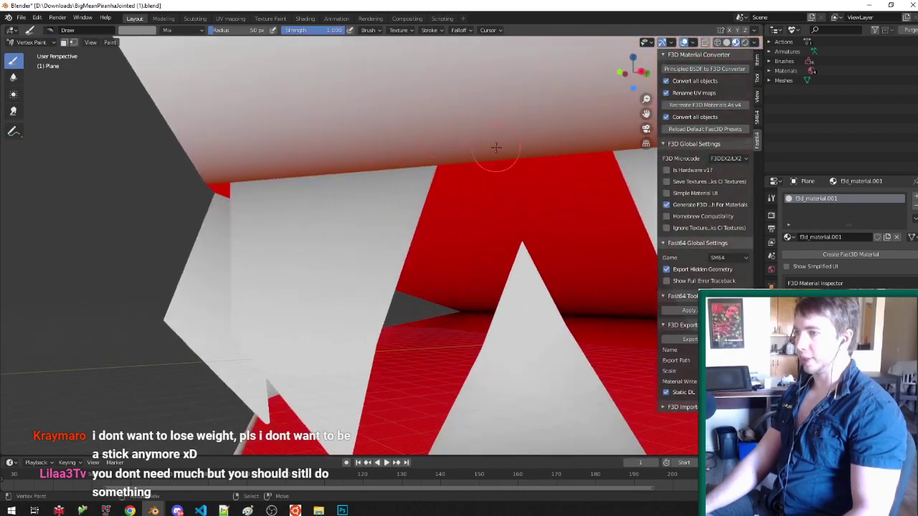
# Step: Lower the brush brightness further, darken a tooth's top, and save the blend file
pyautogui.click(149, 33)
pyautogui.moveTo(203, 79); pyautogui.dragTo(203, 99)
pyautogui.moveTo(337, 134)
pyautogui.mouseDown(button='middle')
pyautogui.moveTo(455, 172)
pyautogui.moveTo(437, 127)
pyautogui.moveTo(467, 268)
pyautogui.moveTo(459, 276)
pyautogui.moveTo(534, 282)
pyautogui.moveTo(364, 277)
pyautogui.moveTo(510, 282)
pyautogui.mouseUp(button='middle')
pyautogui.press('Tab')
pyautogui.press('Tab')
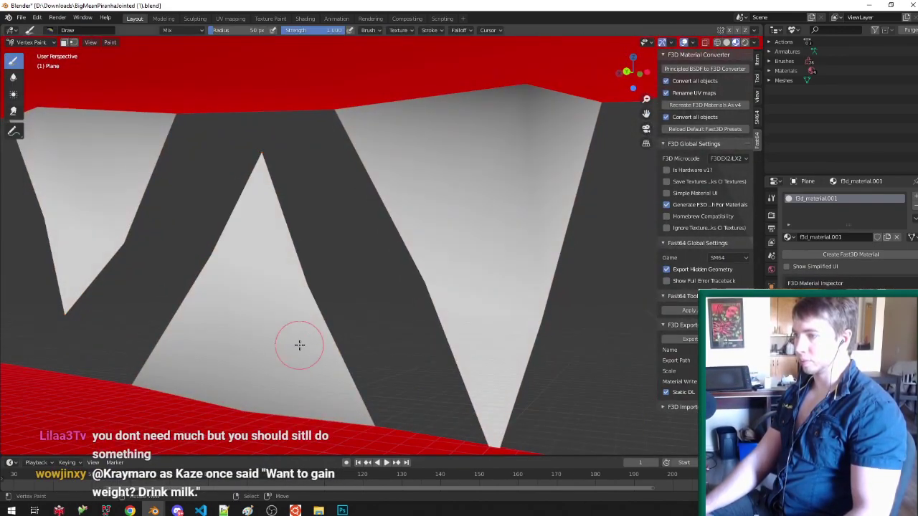
pyautogui.moveTo(299, 346); pyautogui.dragTo(273, 429, button='middle')
pyautogui.moveTo(88, 187)
pyautogui.mouseDown(button='middle')
pyautogui.moveTo(148, 149)
pyautogui.moveTo(139, 136)
pyautogui.mouseUp(button='middle')
# Step: Switch the teeth mesh to vertex selection mode, then return to Vertex Paint
pyautogui.press('Tab')
pyautogui.press('Tab')
pyautogui.moveTo(142, 116); pyautogui.dragTo(160, 92)
pyautogui.press('v')
pyautogui.moveTo(191, 121)
pyautogui.mouseDown(button='middle')
pyautogui.moveTo(339, 126)
pyautogui.moveTo(415, 162)
pyautogui.mouseUp(button='middle')
pyautogui.hotkey('ctrl', 's')
pyautogui.scroll(-3, 414, 162)
pyautogui.press('Tab')
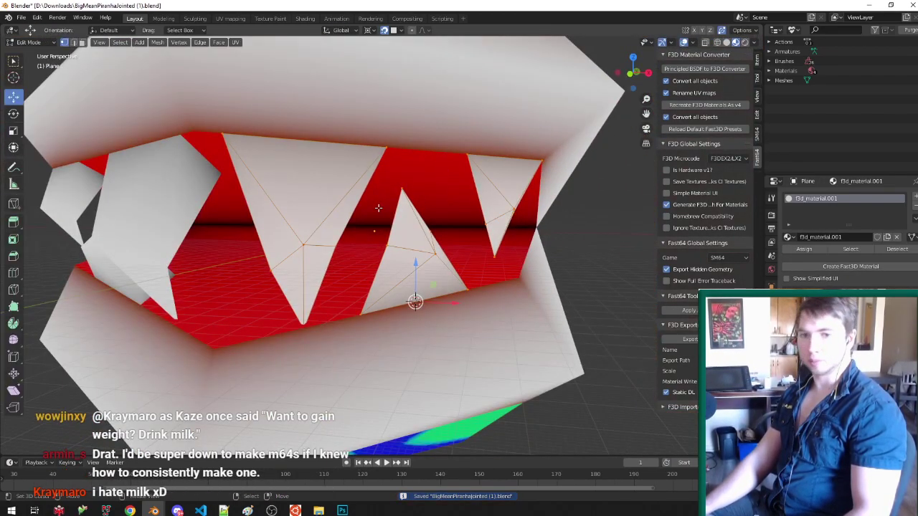
pyautogui.scroll(-3, 378, 208)
pyautogui.scroll(3, 354, 289)
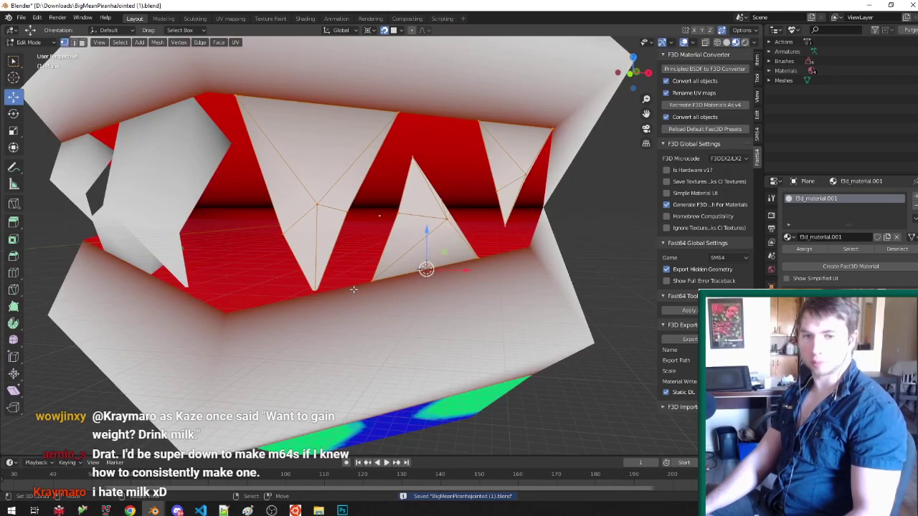
pyautogui.scroll(-2, 454, 230)
pyautogui.scroll(2, 326, 266)
pyautogui.moveTo(373, 231); pyautogui.dragTo(410, 220, button='middle')
pyautogui.hotkey('ctrl', 'Tab')
pyautogui.click(370, 218)
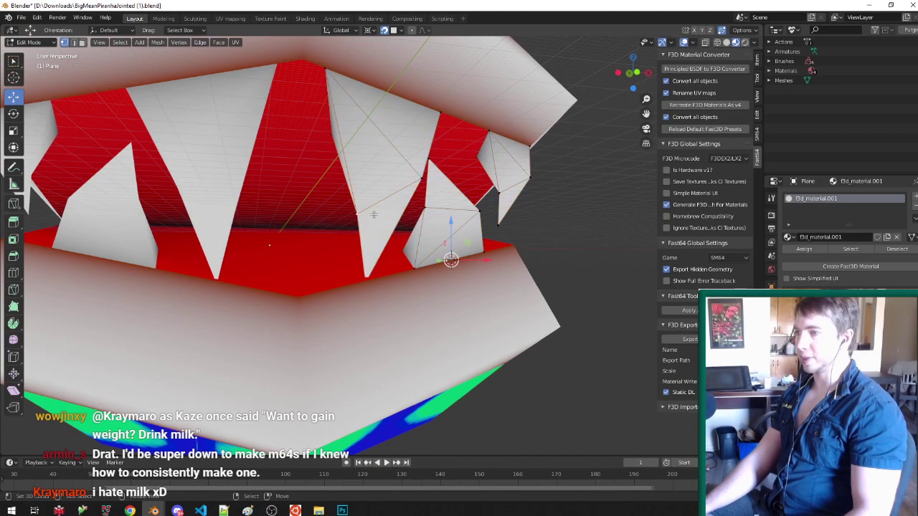
pyautogui.moveTo(370, 218); pyautogui.dragTo(308, 199, button='middle')
pyautogui.press('Tab')
pyautogui.moveTo(433, 194); pyautogui.dragTo(466, 190, button='middle')
pyautogui.press('v')
# Step: Set the brush to near-white, enable face masking, and fill the selected teeth with Shift+K
pyautogui.click(149, 32)
pyautogui.click(199, 50)
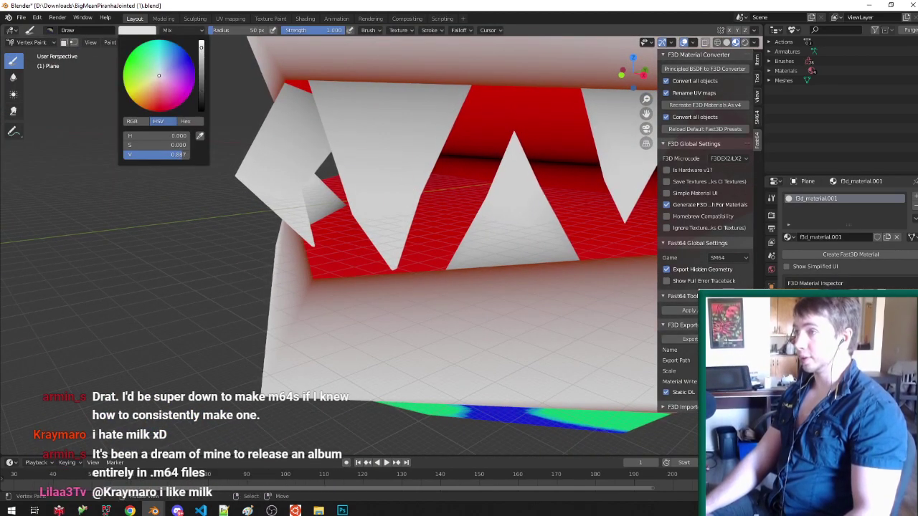
pyautogui.click(73, 42)
pyautogui.moveTo(402, 187); pyautogui.dragTo(323, 99, button='middle')
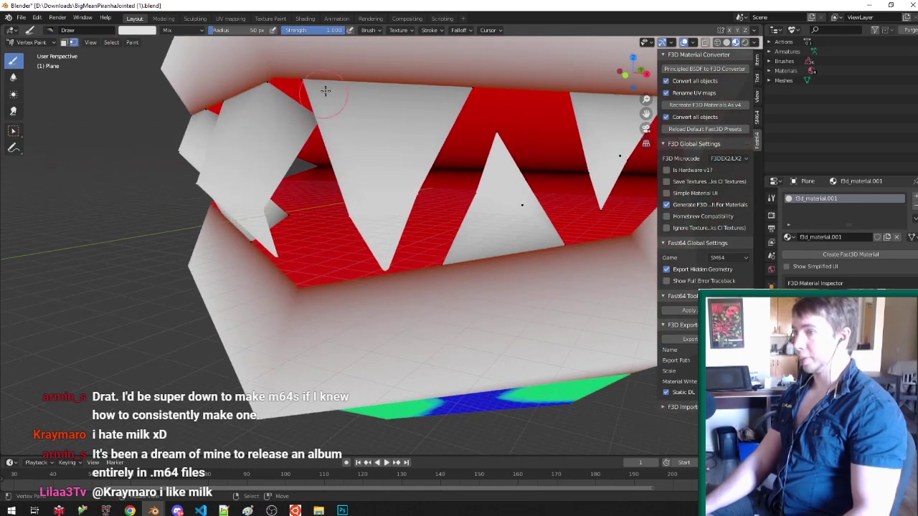
pyautogui.hotkey('shift', 'k')
pyautogui.moveTo(281, 164); pyautogui.dragTo(330, 170, button='middle')
pyautogui.scroll(-3, 508, 204)
pyautogui.scroll(3, 510, 210)
# Step: Select a tooth's centre vertex, refill it with Shift+K, and return to Object Mode
pyautogui.press('Tab')
pyautogui.rightClick(386, 166)
pyautogui.press('Tab')
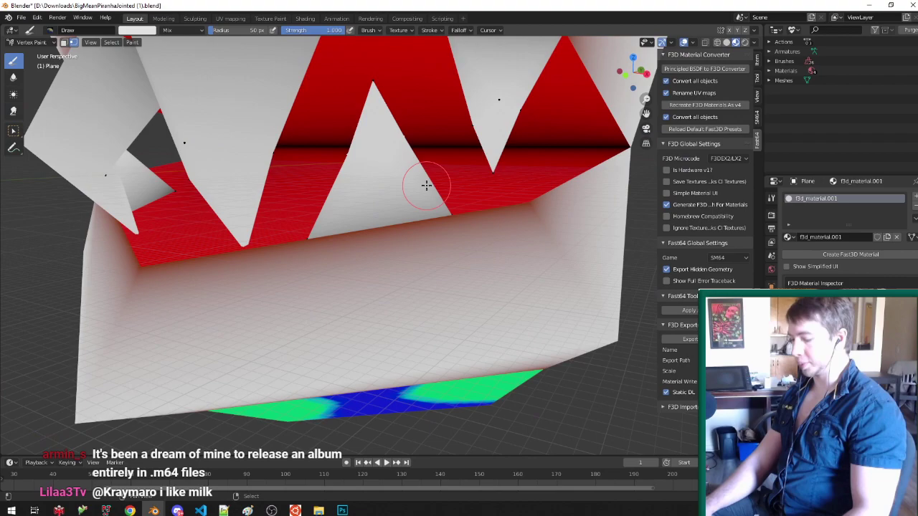
pyautogui.hotkey('shift', 'k')
pyautogui.scroll(-2, 402, 204)
pyautogui.scroll(2, 488, 154)
pyautogui.press('Tab')
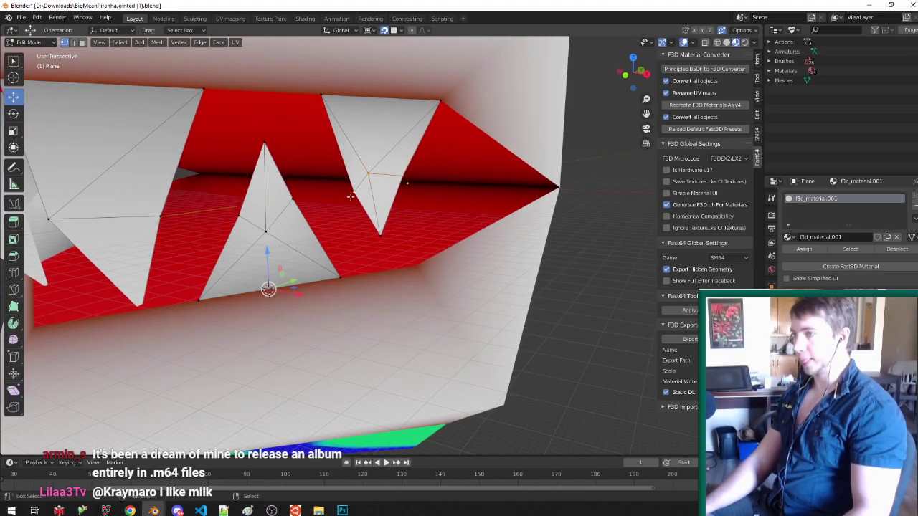
pyautogui.press('Tab')
pyautogui.scroll(-5, 445, 219)
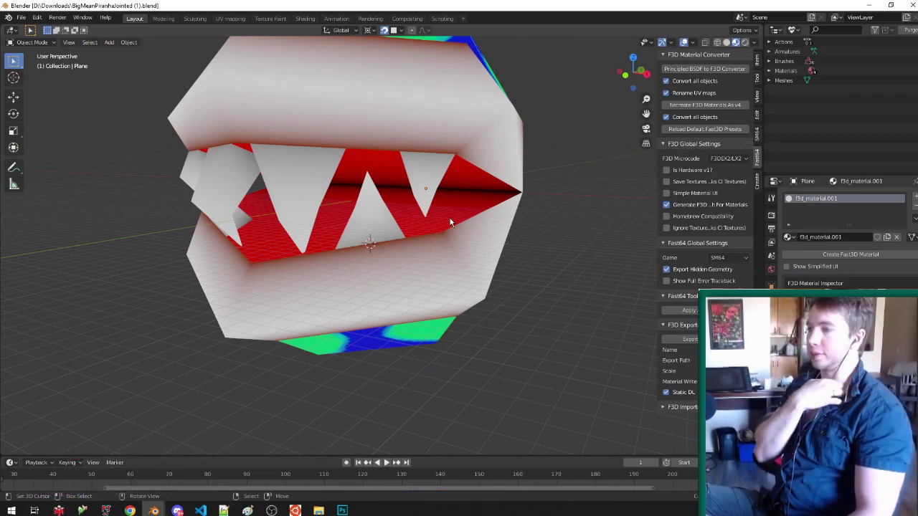
# Step: Orbit around the piranha head and save the blend file
pyautogui.moveTo(436, 217)
pyautogui.mouseDown(button='middle')
pyautogui.moveTo(328, 225)
pyautogui.moveTo(523, 261)
pyautogui.moveTo(444, 231)
pyautogui.mouseUp(button='middle')
pyautogui.hotkey('ctrl', 's')
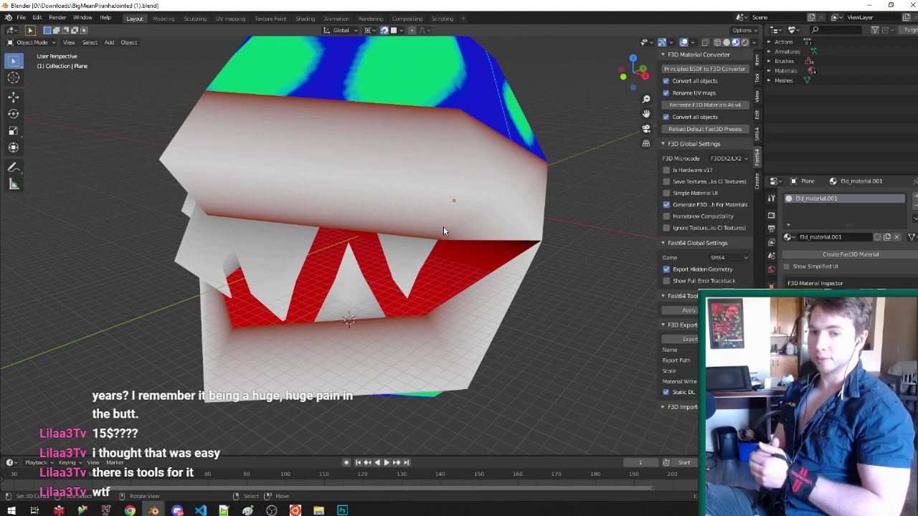
pyautogui.moveTo(440, 228); pyautogui.dragTo(350, 241, button='middle')
pyautogui.hotkey('ctrl', 's')
# Step: Apply the Mirror modifier on the teeth Plane so both halves become real geometry
pyautogui.press('Tab')
pyautogui.scroll(-4, 394, 277)
pyautogui.scroll(3, 391, 261)
pyautogui.press('Tab')
pyautogui.rightClick(294, 242)
pyautogui.click(772, 300)
pyautogui.hotkey('ctrl', 'a')
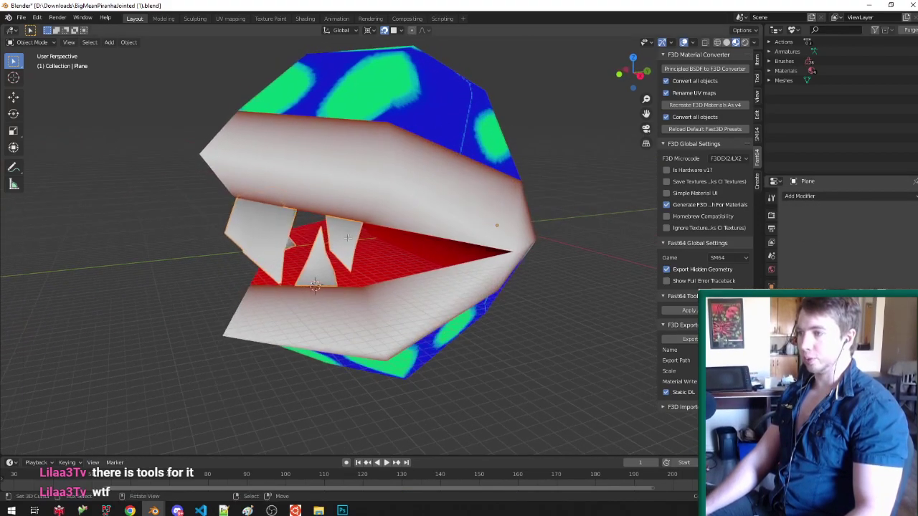
# Step: Select the piranha plant.001 head mesh, save, and enter Edit Mode on it
pyautogui.click(413, 266)
pyautogui.press('Tab')
pyautogui.moveTo(393, 258); pyautogui.dragTo(443, 251, button='middle')
pyautogui.press('Tab')
pyautogui.hotkey('ctrl', 's')
pyautogui.scroll(-5, 394, 253)
pyautogui.press('Tab')
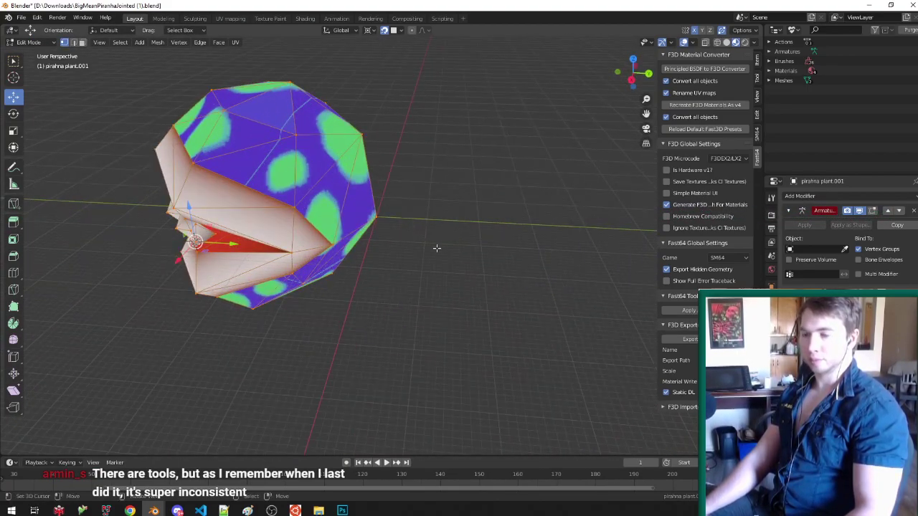
# Step: Snap the head selection to the grid and save the blend file in Object Mode
pyautogui.click(395, 222)
pyautogui.hotkey('shift', 's')
pyautogui.click(394, 227)
pyautogui.hotkey('ctrl', 's')
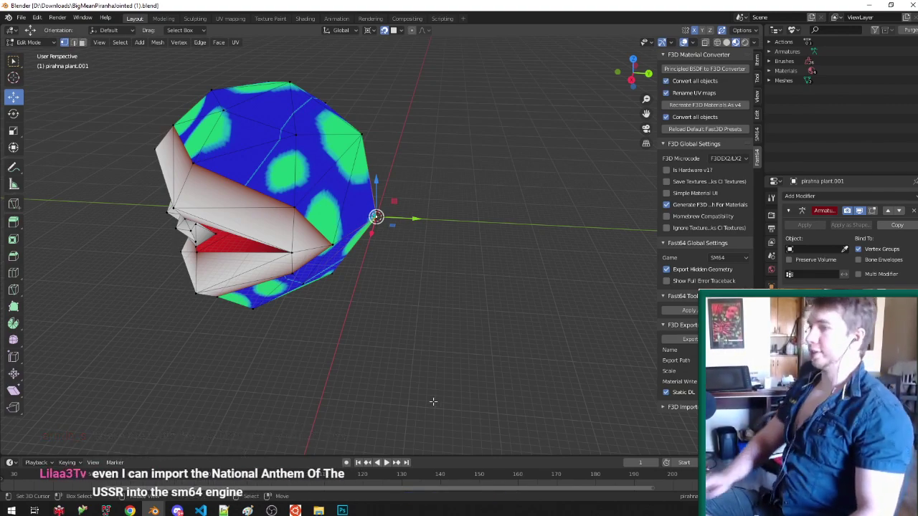
pyautogui.press('Tab')
pyautogui.hotkey('ctrl', 's')
# Step: Back in Edit Mode, add an ico sphere to the head mesh with a 50 m radius
pyautogui.moveTo(398, 268); pyautogui.dragTo(409, 250, button='middle')
pyautogui.scroll(1, 459, 265)
pyautogui.press('Tab')
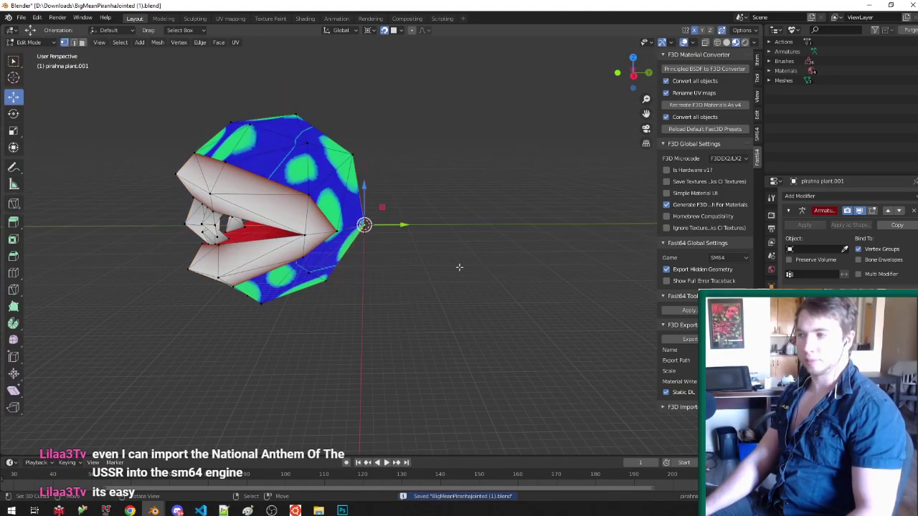
pyautogui.hotkey('shift', 'a')
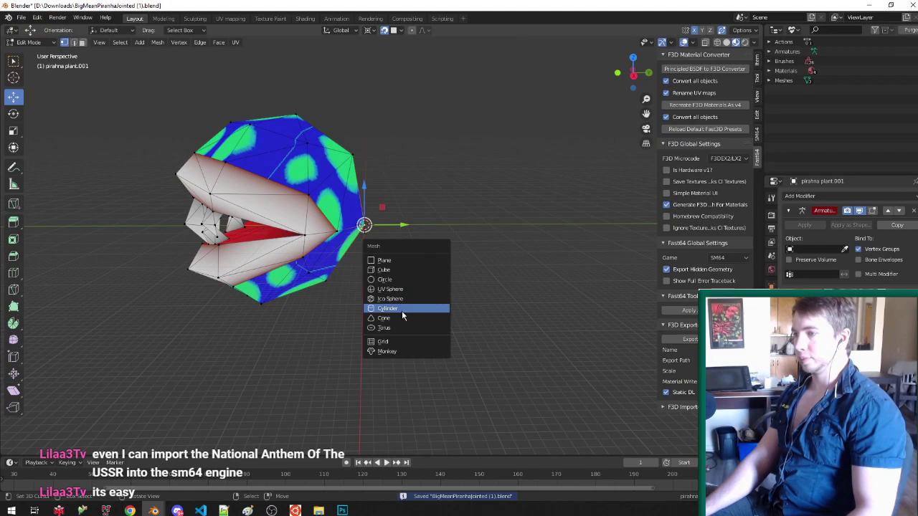
pyautogui.click(406, 299)
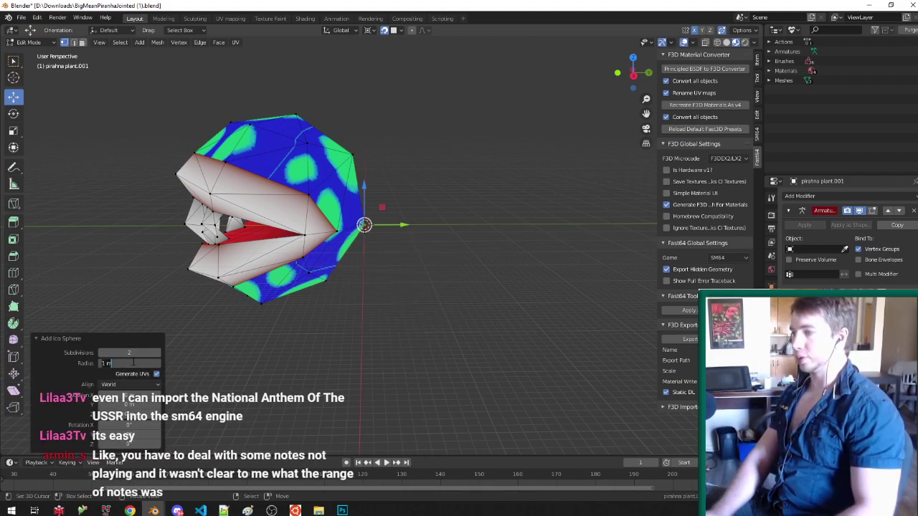
pyautogui.press('Return')
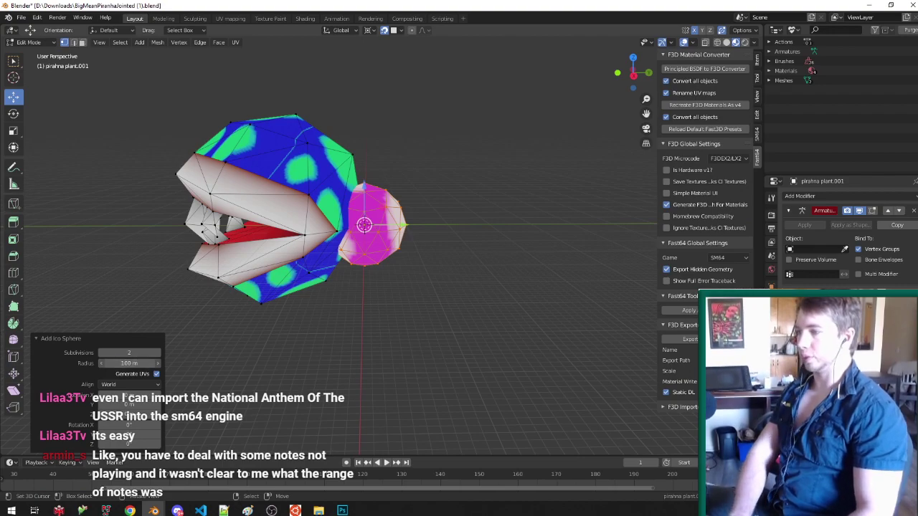
pyautogui.press('Return')
# Step: Adjust the sphere's subdivisions and rotate it 90° about X
pyautogui.click(131, 352)
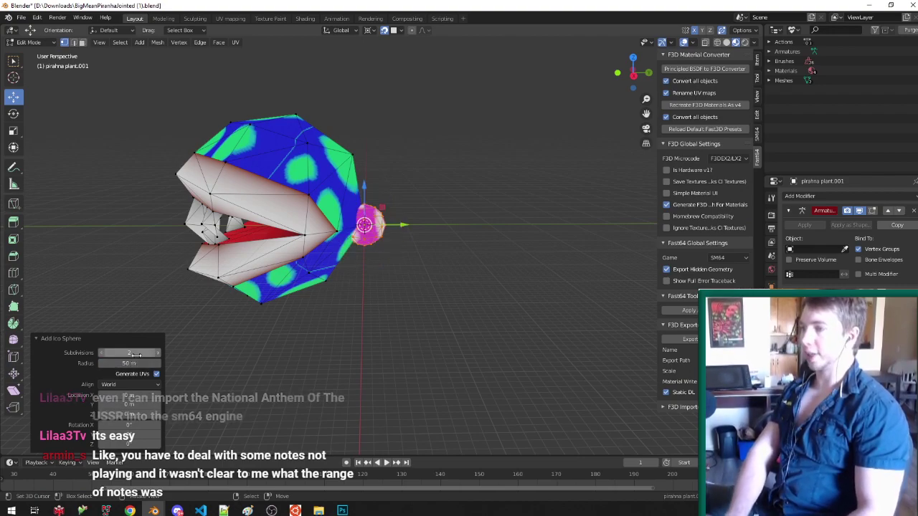
pyautogui.scroll(5, 397, 231)
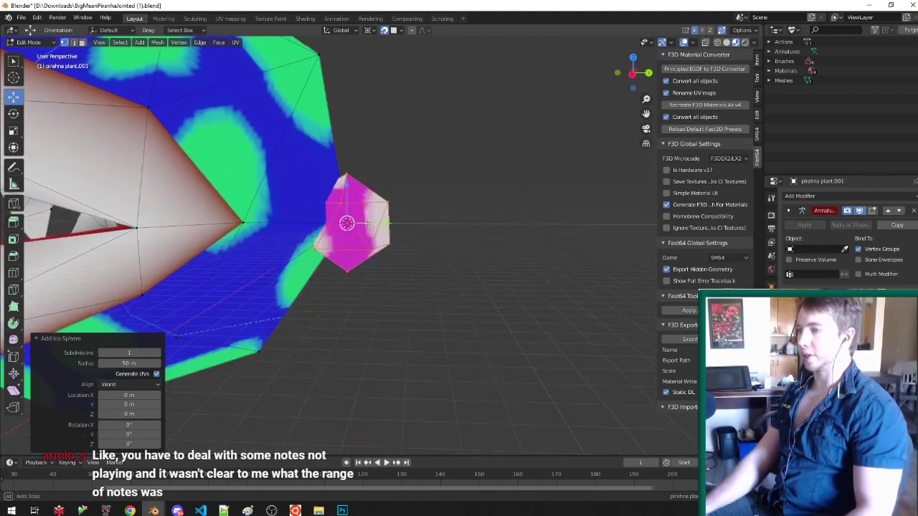
pyautogui.moveTo(398, 229); pyautogui.dragTo(447, 205, button='middle')
pyautogui.write('r')
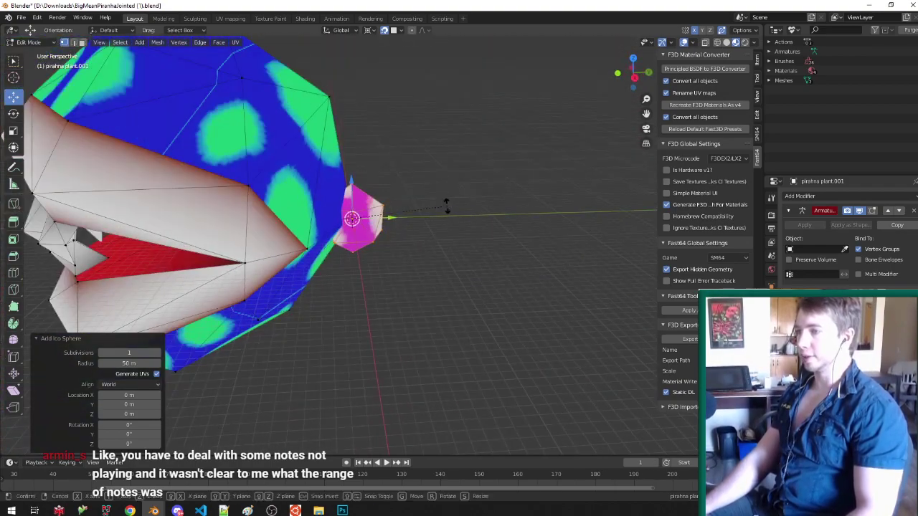
pyautogui.write('x90')
pyautogui.press('Return')
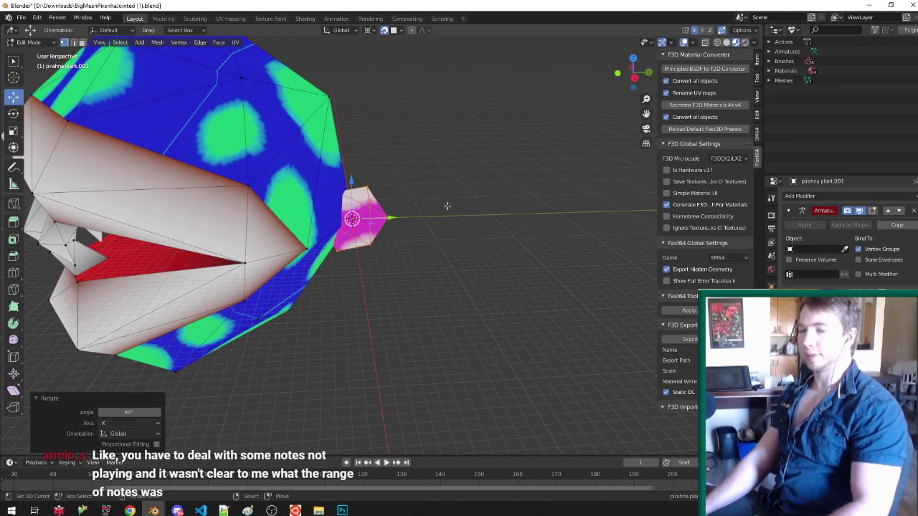
# Step: Select and delete the whole ico sphere, then add a new plane behind the head
pyautogui.scroll(2, 446, 205)
pyautogui.moveTo(384, 199); pyautogui.dragTo(382, 172, button='middle')
pyautogui.scroll(-1, 382, 172)
pyautogui.scroll(3, 387, 233)
pyautogui.moveTo(402, 220); pyautogui.dragTo(396, 218, button='middle')
pyautogui.rightClick(373, 212)
pyautogui.press('ctrl+KP_Add')
pyautogui.moveTo(230, 230); pyautogui.dragTo(234, 196, button='middle')
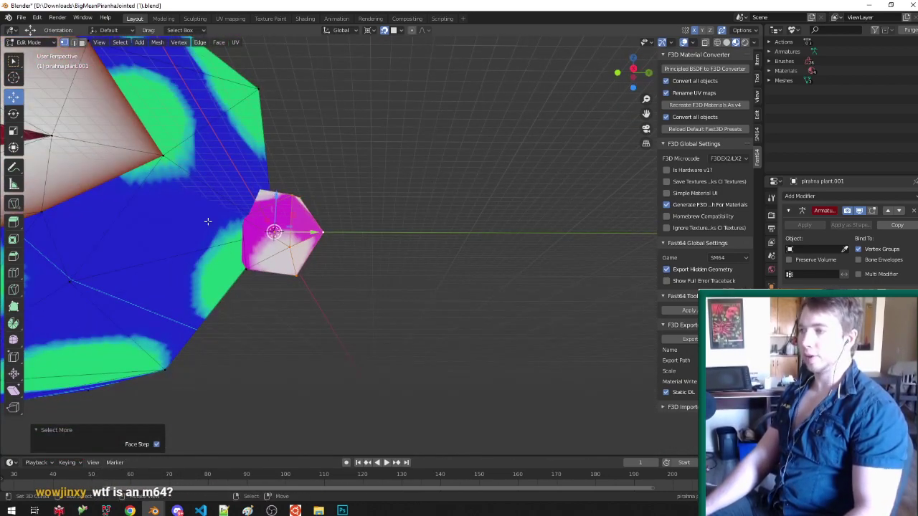
pyautogui.moveTo(316, 199); pyautogui.dragTo(344, 239, button='middle')
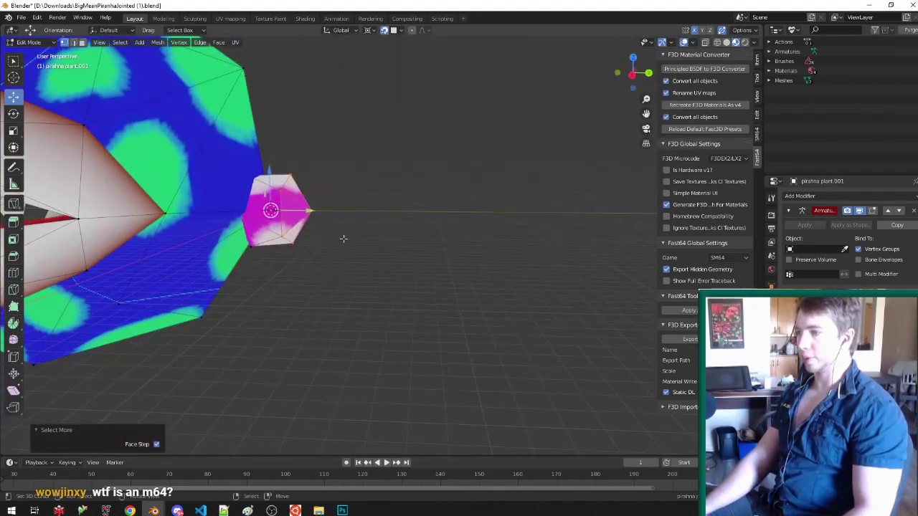
pyautogui.hotkey('ctrl', 'l')
pyautogui.press('x')
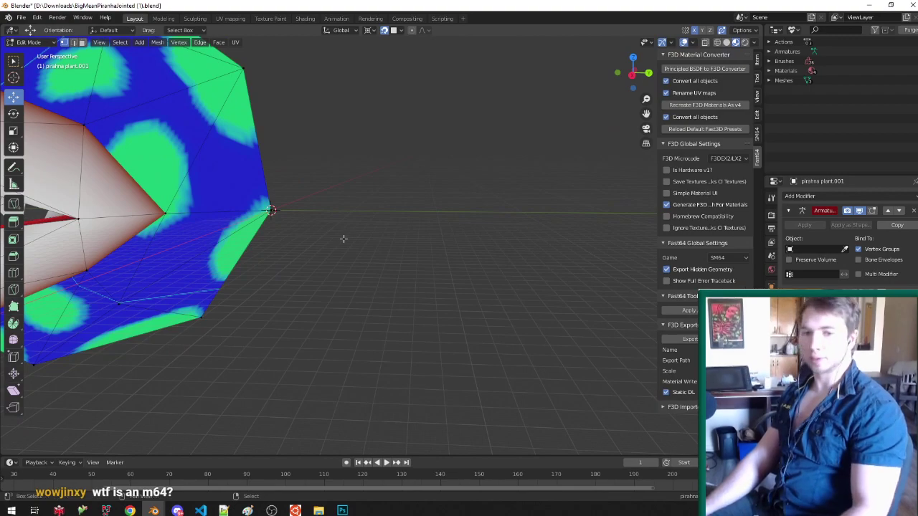
pyautogui.hotkey('shift', 'a')
pyautogui.click(333, 206)
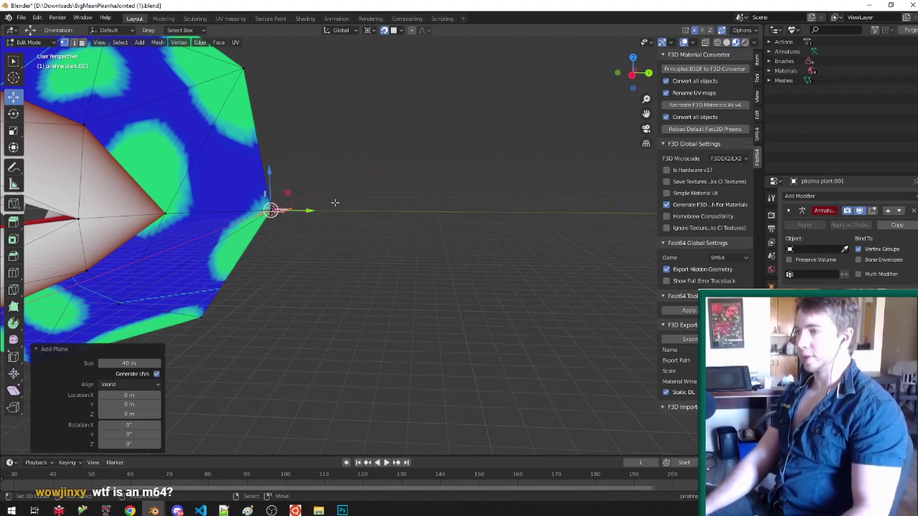
# Step: Stand the new plane upright with a 90° X rotation and poke its face into triangles
pyautogui.moveTo(365, 223); pyautogui.dragTo(351, 258, button='middle')
pyautogui.scroll(2, 366, 215)
pyautogui.write('rx')
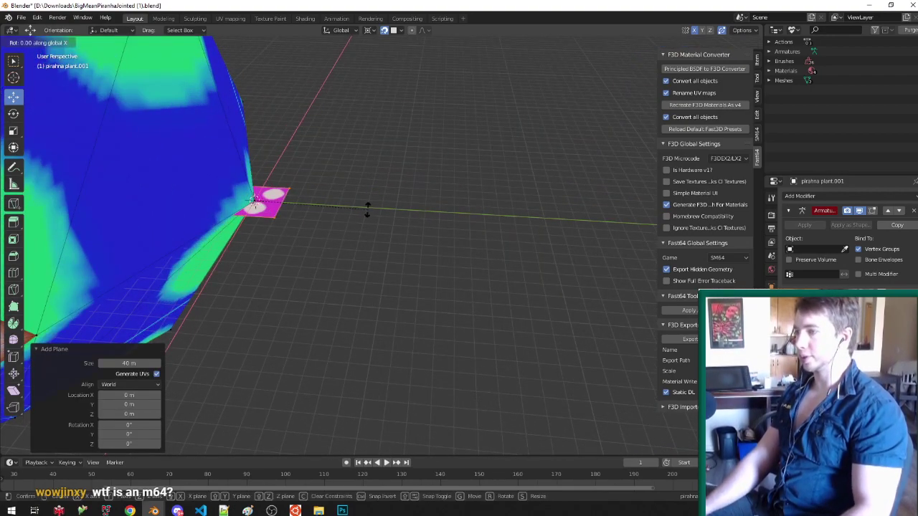
pyautogui.write('90')
pyautogui.click(373, 211)
pyautogui.press('KP_Decimal')
pyautogui.scroll(-4, 428, 239)
pyautogui.moveTo(445, 245); pyautogui.dragTo(427, 236, button='middle')
pyautogui.hotkey('alt', 'p')
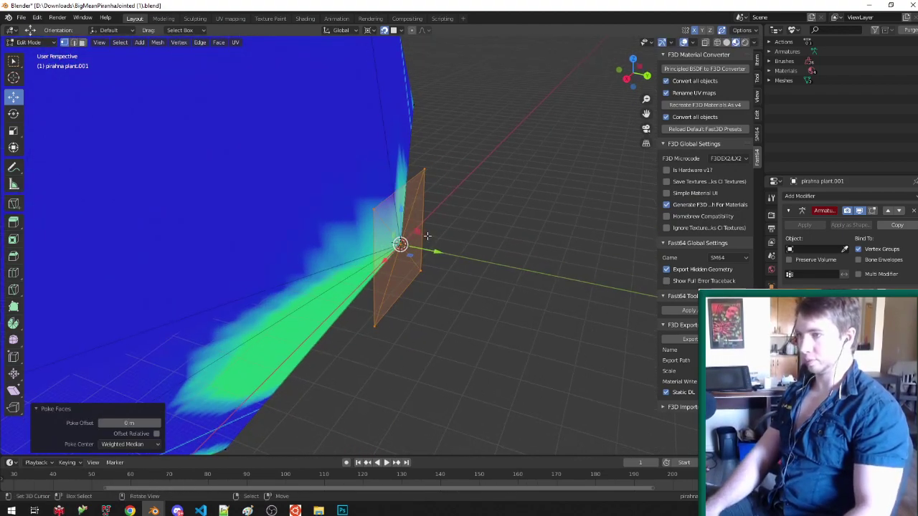
# Step: Switch to vertex selection and pull the plane's centre vertex outward along Y
pyautogui.hotkey('ctrl', 'Tab')
pyautogui.rightClick(407, 244)
pyautogui.press('Escape')
pyautogui.hotkey('ctrl', 'Tab')
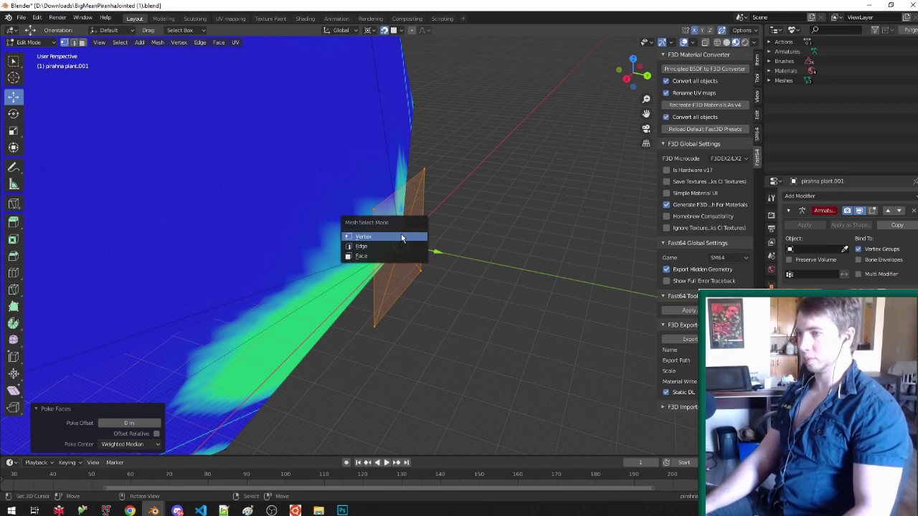
pyautogui.click(401, 238)
pyautogui.rightClick(402, 243)
pyautogui.moveTo(439, 253); pyautogui.dragTo(227, 222)
pyautogui.moveTo(348, 214); pyautogui.dragTo(414, 225, button='middle')
# Step: Move the whole plane about 19 m along Y and delete its faces, keeping the edges
pyautogui.rightClick(385, 189)
pyautogui.hotkey('ctrl', 'l')
pyautogui.scroll(-5, 390, 194)
pyautogui.scroll(3, 414, 219)
pyautogui.hotkey('ctrl', 'l')
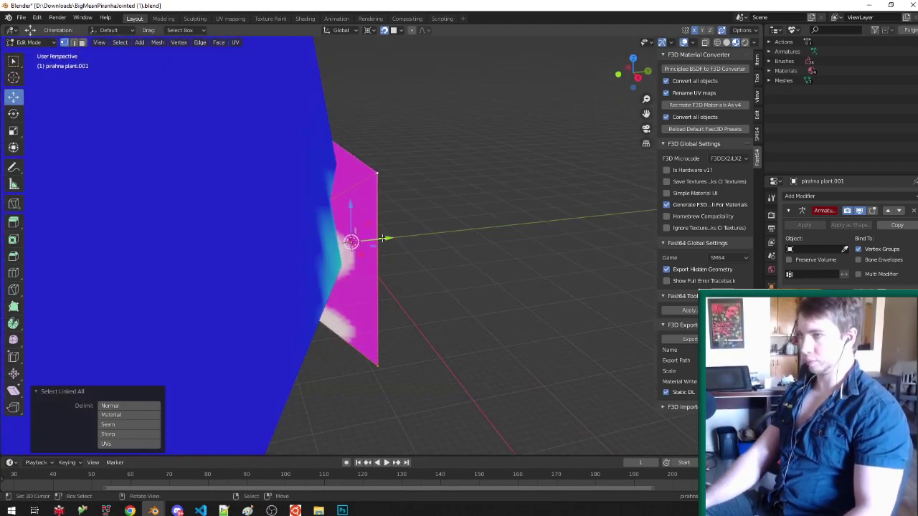
pyautogui.moveTo(387, 237); pyautogui.dragTo(296, 245)
pyautogui.moveTo(318, 237); pyautogui.dragTo(335, 242, button='middle')
pyautogui.press('x')
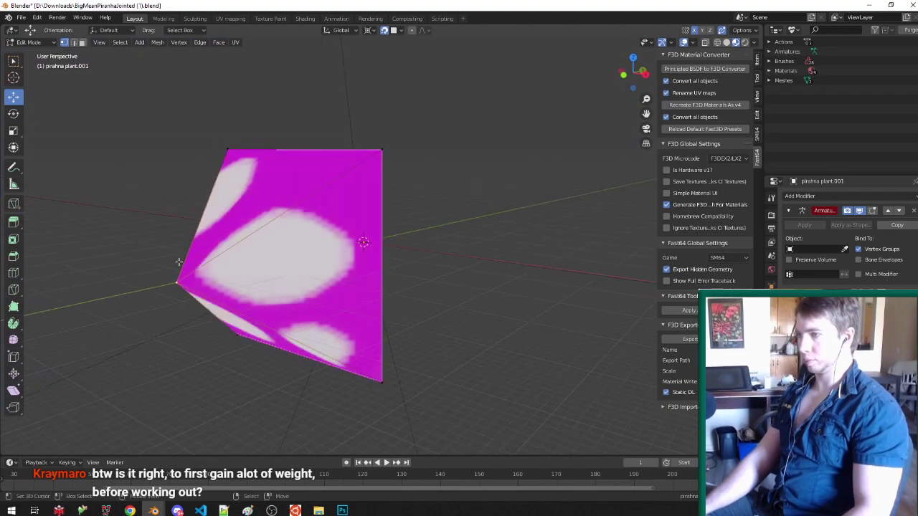
pyautogui.click(179, 262)
# Step: Extrude the edge loop 71.32 m along Y into new faces
pyautogui.moveTo(179, 262); pyautogui.dragTo(304, 186, button='middle')
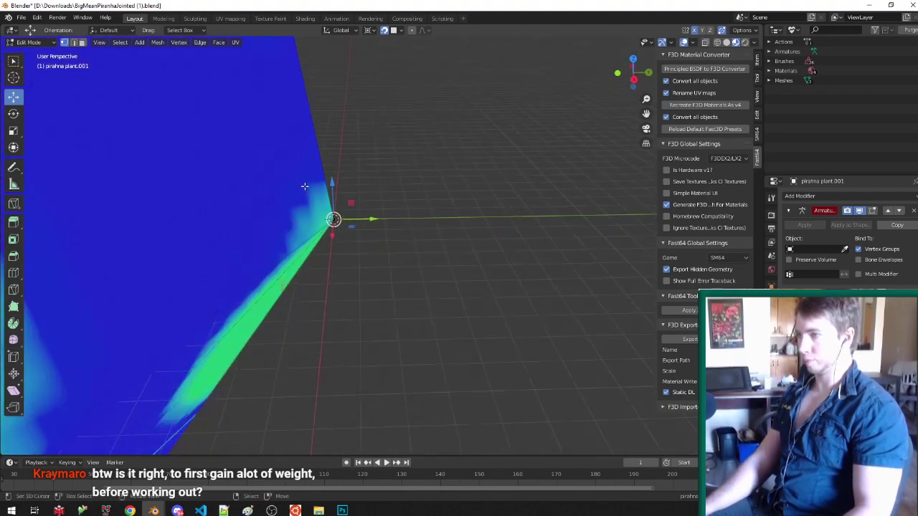
pyautogui.scroll(-3, 305, 186)
pyautogui.press('e')
pyautogui.press('x')
pyautogui.press('y')
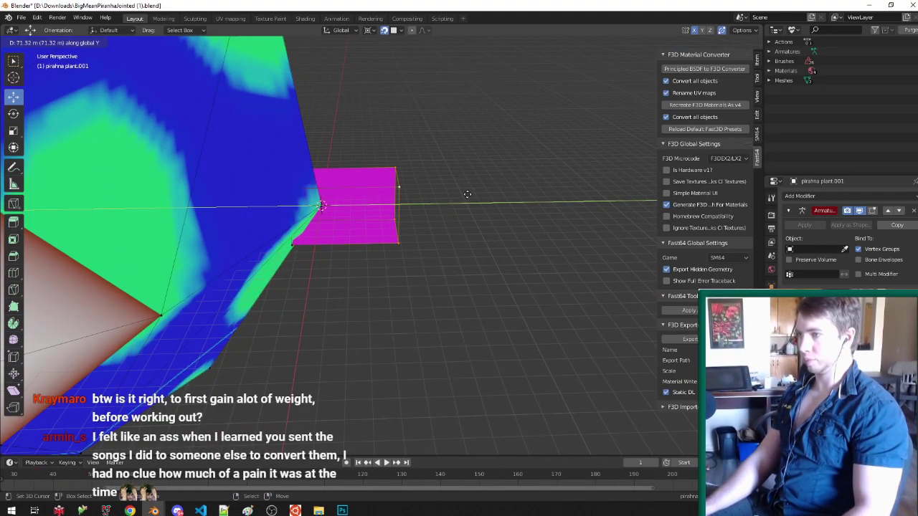
pyautogui.click(467, 195)
# Step: Turn off X mirroring and rotate the extruded piece 45° about Y
pyautogui.moveTo(445, 191); pyautogui.dragTo(387, 193, button='middle')
pyautogui.press('r')
pyautogui.press('x')
pyautogui.press('4')
pyautogui.press('5')
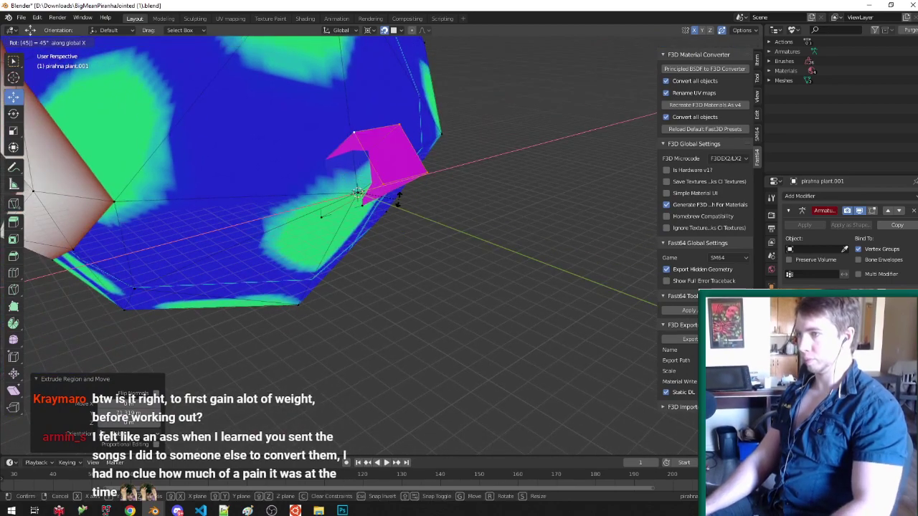
pyautogui.press('y')
pyautogui.press('Return')
pyautogui.moveTo(400, 201); pyautogui.dragTo(403, 164, button='middle')
pyautogui.hotkey('ctrl', 'z')
pyautogui.click(696, 32)
pyautogui.write('ry45')
pyautogui.press('Return')
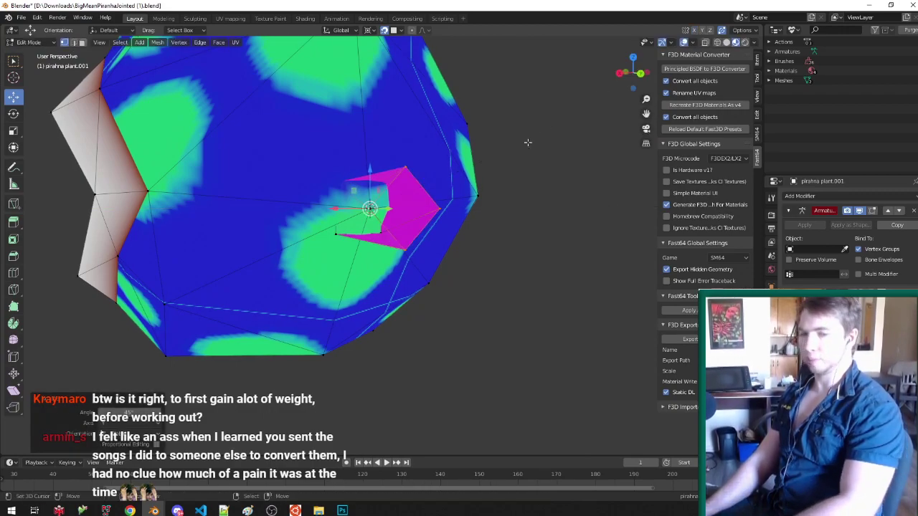
# Step: Flip the normals of the whole pink piece, triangulate its faces, and deselect it
pyautogui.moveTo(463, 210); pyautogui.dragTo(477, 232, button='middle')
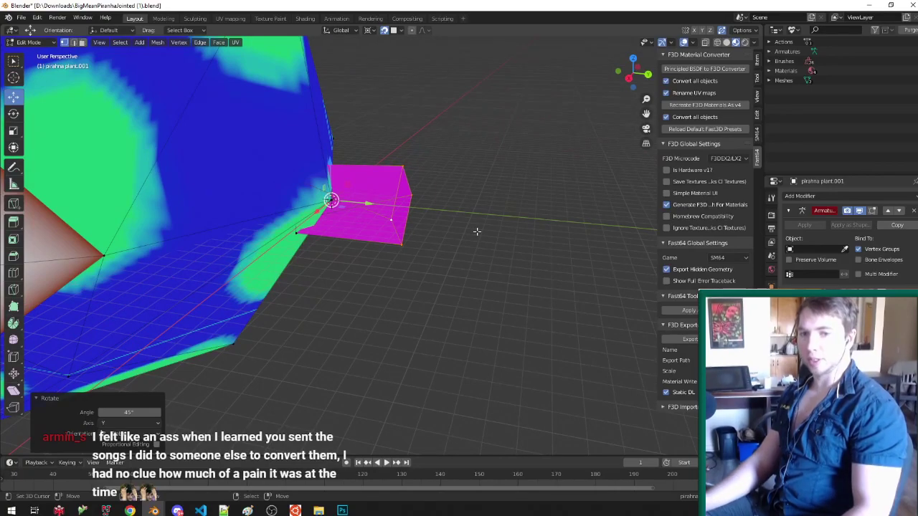
pyautogui.hotkey('ctrl', 'l')
pyautogui.press('F3')
pyautogui.write('flip')
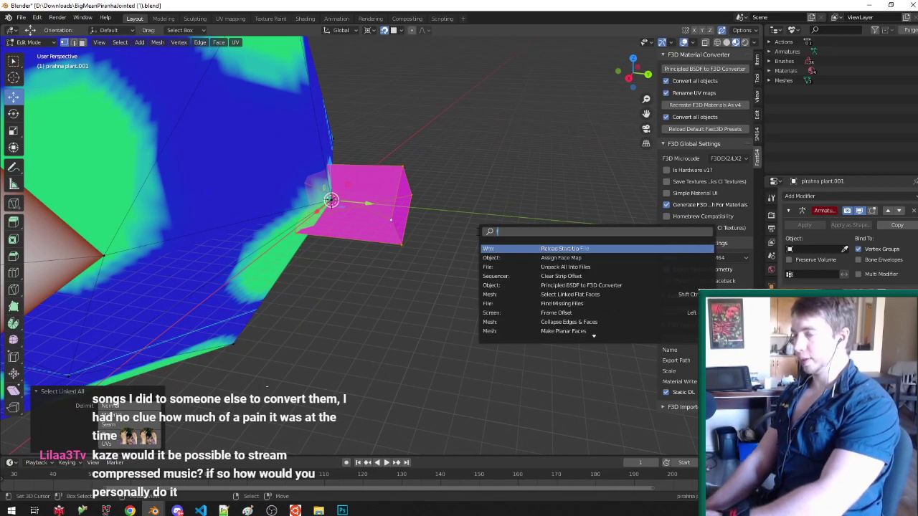
pyautogui.press('Return')
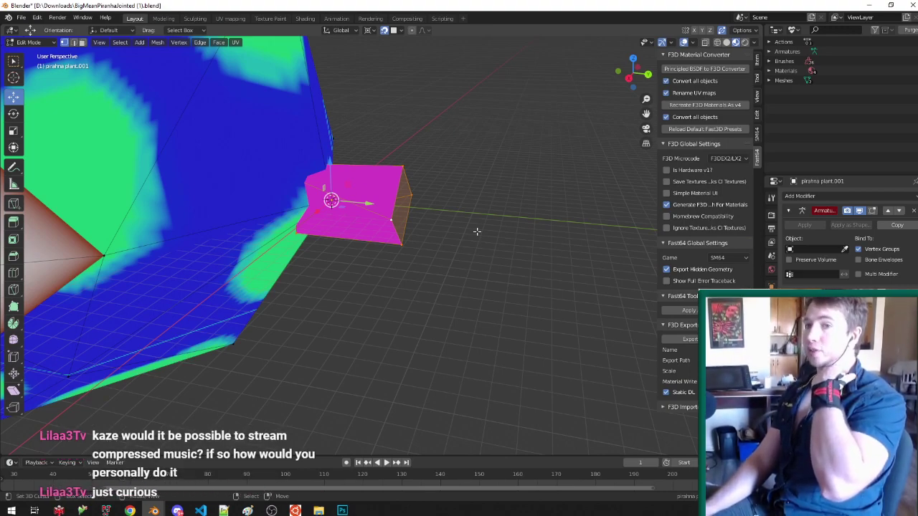
pyautogui.hotkey('ctrl', 't')
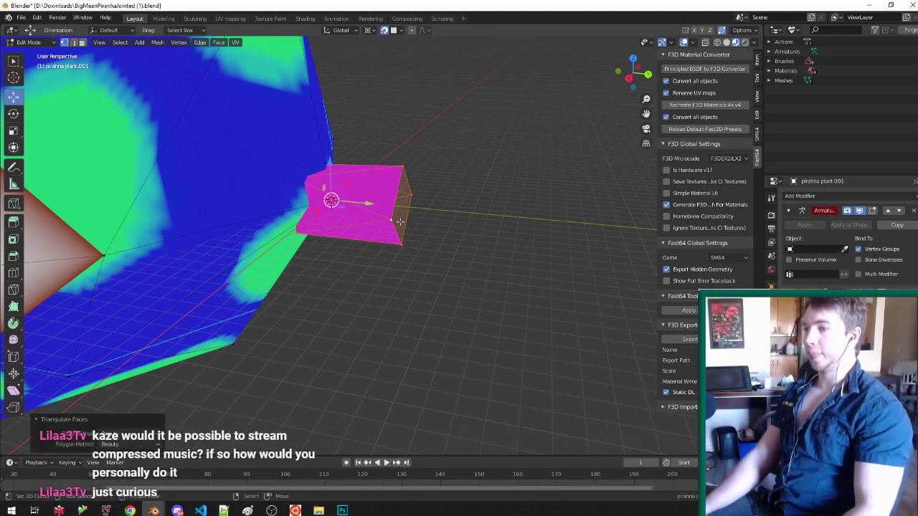
pyautogui.hotkey('alt', 'a')
pyautogui.moveTo(375, 209)
pyautogui.mouseDown(button='middle')
pyautogui.moveTo(363, 204)
pyautogui.moveTo(370, 198)
pyautogui.mouseUp(button='middle')
# Step: Extrude the stem's end face along Y, twist it 45° about X and triangulate the new faces
pyautogui.scroll(-1, 370, 211)
pyautogui.keyDown('shift'); pyautogui.moveTo(560, 237); pyautogui.dragTo(447, 222, button='middle'); pyautogui.keyUp('shift')
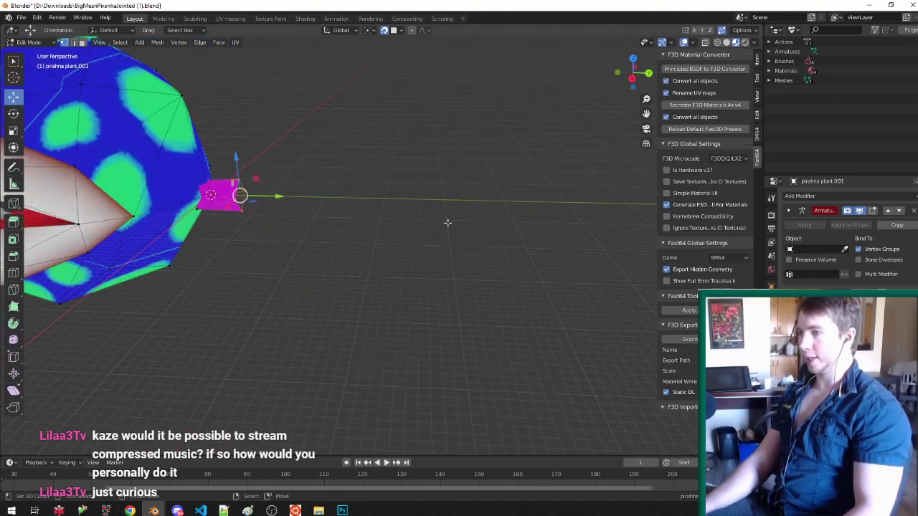
pyautogui.press('e')
pyautogui.press('x')
pyautogui.press('y')
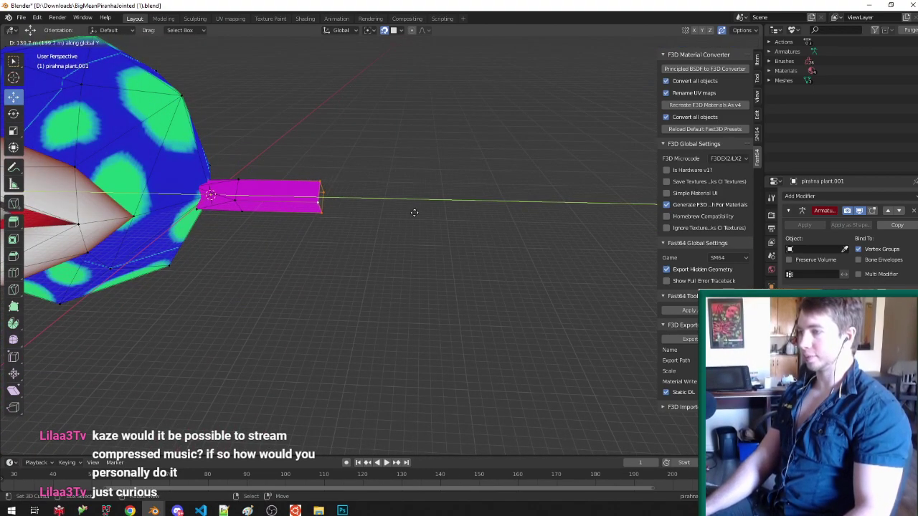
pyautogui.click(414, 213)
pyautogui.write('rx45')
pyautogui.press('Return')
pyautogui.hotkey('ctrl', 't')
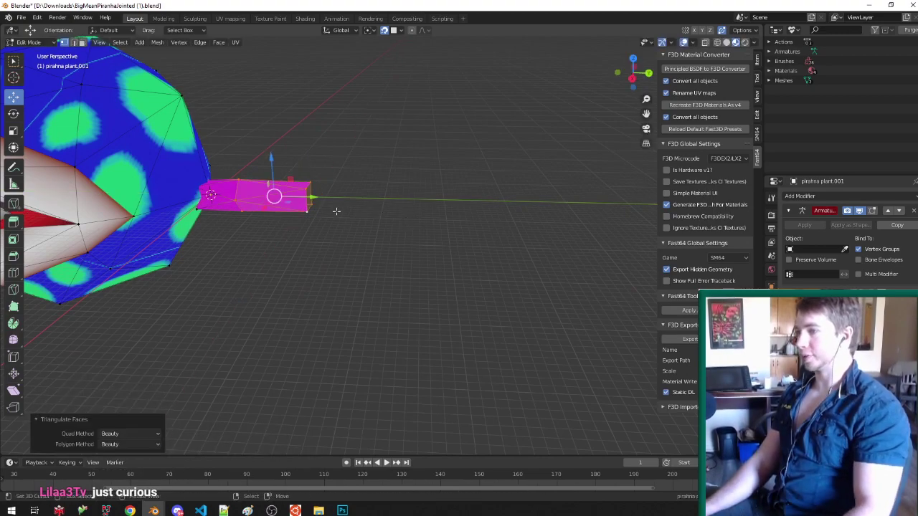
# Step: Extrude the stem's end edge 155.81 m along Y, rotate it 45° about Y and triangulate the end
pyautogui.scroll(3, 338, 211)
pyautogui.click(293, 198)
pyautogui.keyDown('shift'); pyautogui.click(292, 168); pyautogui.keyUp('shift')
pyautogui.scroll(-3, 298, 175)
pyautogui.press('e')
pyautogui.press('x')
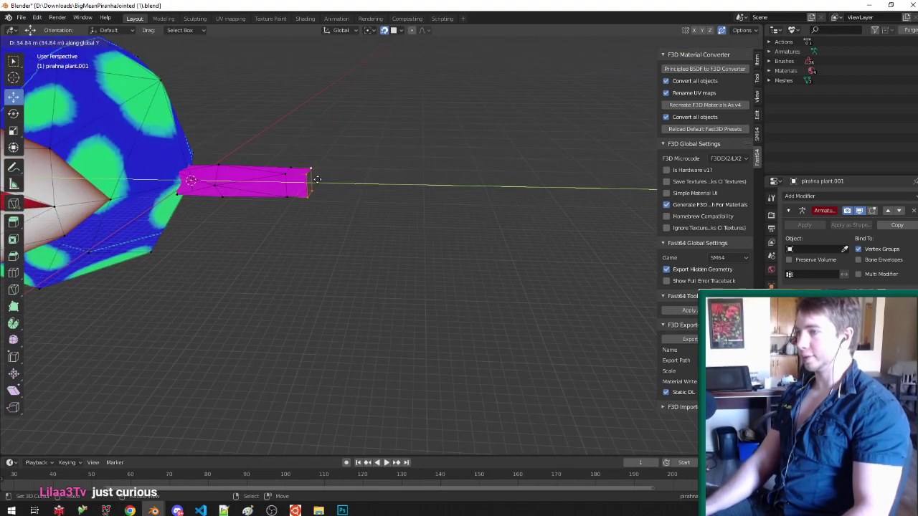
pyautogui.press('y')
pyautogui.click(379, 184)
pyautogui.press('r')
pyautogui.press('y')
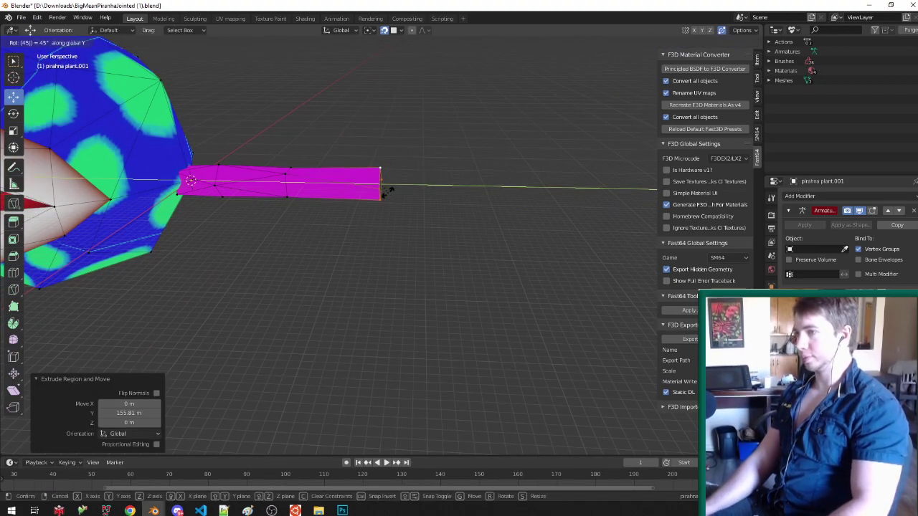
pyautogui.press('Return')
pyautogui.press('ctrl+KP_Add')
pyautogui.hotkey('ctrl', 't')
# Step: Extrude another stem segment along Y with a 45° Y twist, triangulate it, and save
pyautogui.keyDown('alt'); pyautogui.rightClick(382, 179); pyautogui.keyUp('alt')
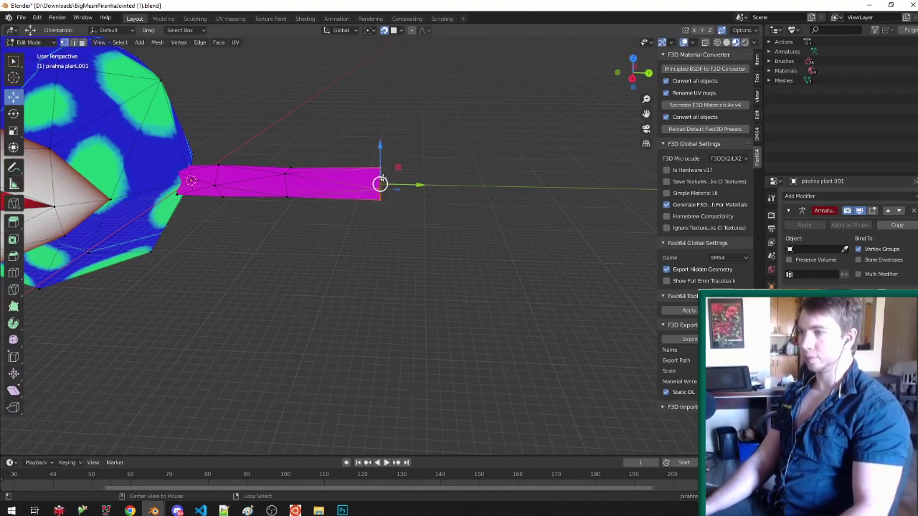
pyautogui.moveTo(381, 179); pyautogui.dragTo(387, 174, button='middle')
pyautogui.press('e')
pyautogui.press('y')
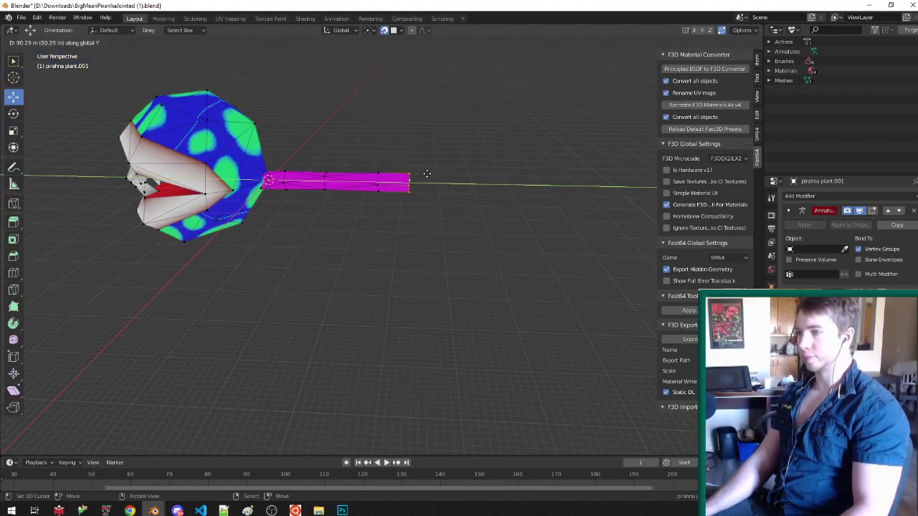
pyautogui.click(439, 174)
pyautogui.write('ry45')
pyautogui.press('Return')
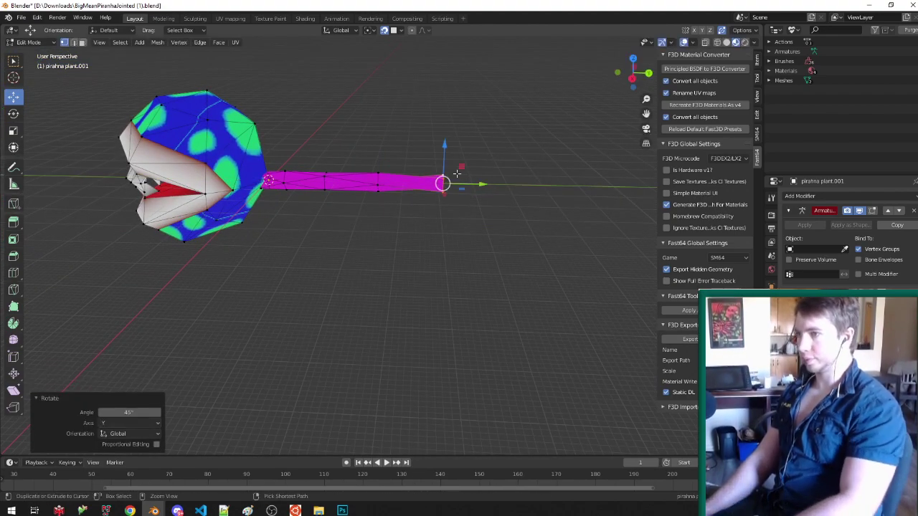
pyautogui.hotkey('ctrl', 't')
pyautogui.hotkey('ctrl', 's')
# Step: Lengthen the stem once more along Y, rotate the new end ring 45° about Y and triangulate
pyautogui.scroll(3, 457, 174)
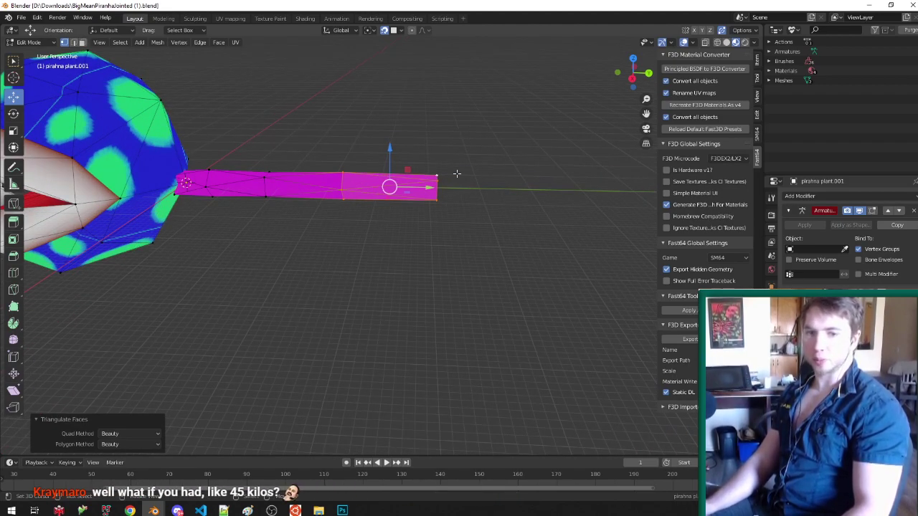
pyautogui.keyDown('alt'); pyautogui.click(435, 185); pyautogui.keyUp('alt')
pyautogui.keyDown('alt'); pyautogui.keyDown('shift'); pyautogui.click(436, 193); pyautogui.keyUp('shift'); pyautogui.keyUp('alt')
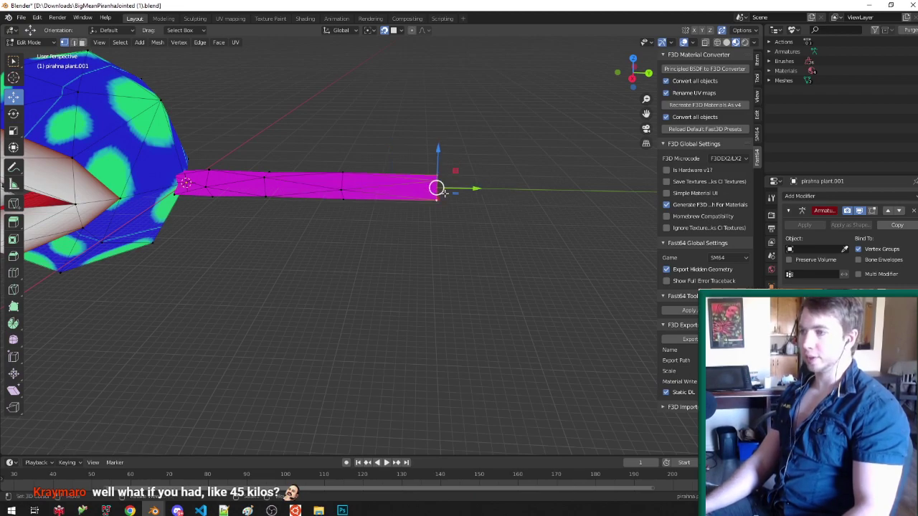
pyautogui.scroll(-4, 437, 188)
pyautogui.moveTo(439, 188); pyautogui.dragTo(529, 220, button='middle')
pyautogui.scroll(2, 529, 220)
pyautogui.press('r')
pyautogui.press('y')
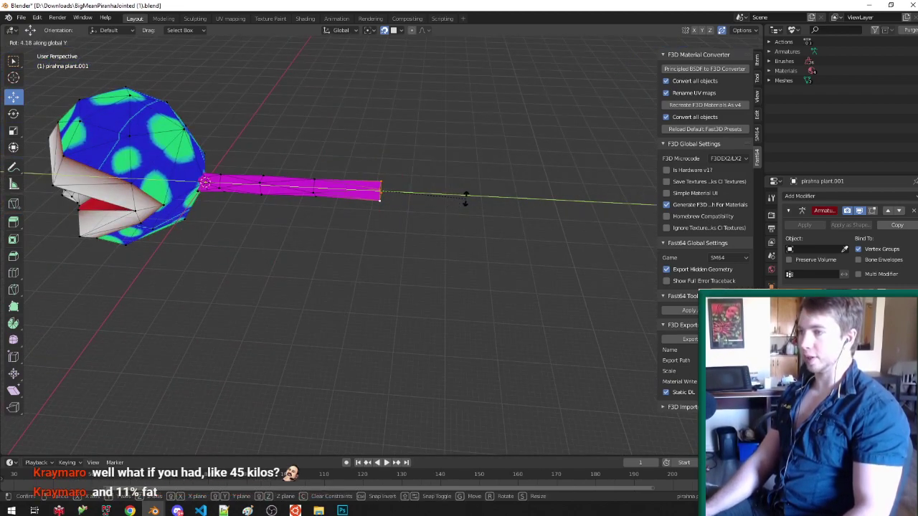
pyautogui.press('Escape')
pyautogui.press('e')
pyautogui.press('y')
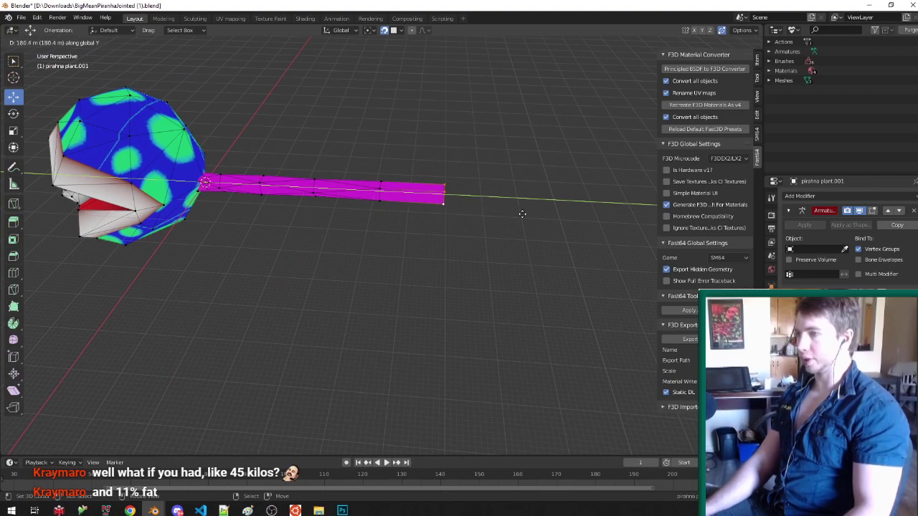
pyautogui.click(532, 215)
pyautogui.press('r')
pyautogui.press('y')
pyautogui.press('4')
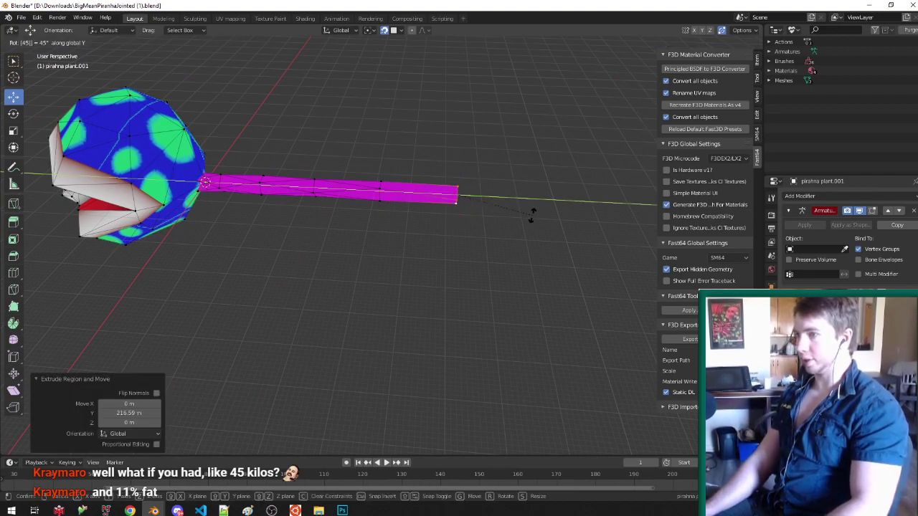
pyautogui.press('Return')
pyautogui.hotkey('ctrl', 't')
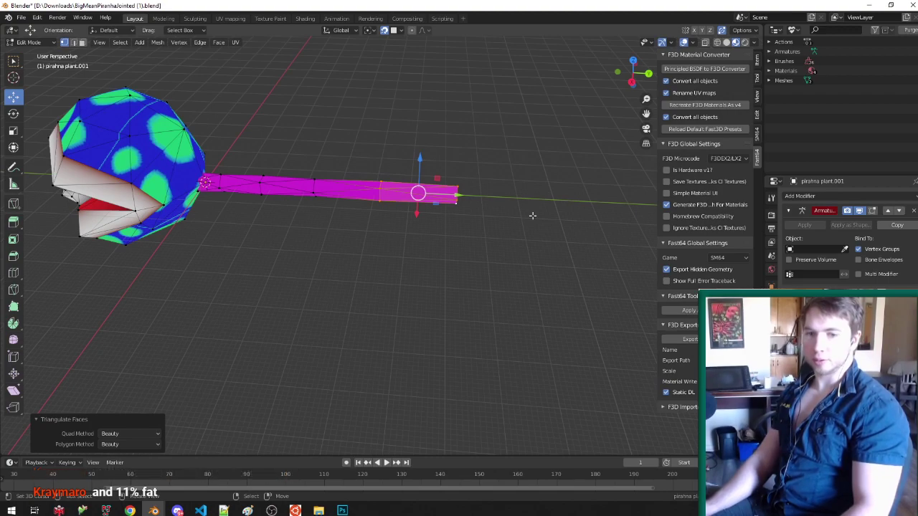
# Step: Pull the stem's end back -53.89 m along Y toward the head and save
pyautogui.moveTo(482, 173); pyautogui.dragTo(488, 156, button='middle')
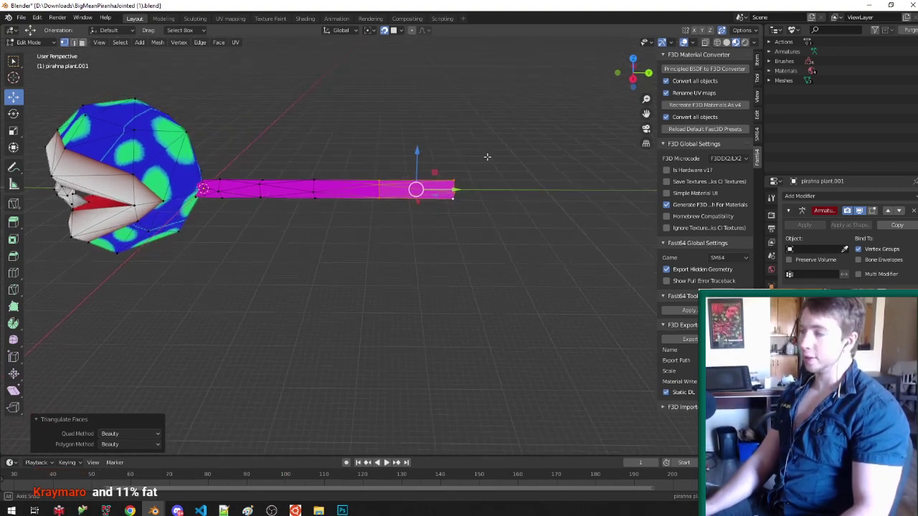
pyautogui.scroll(3, 342, 187)
pyautogui.click(563, 191)
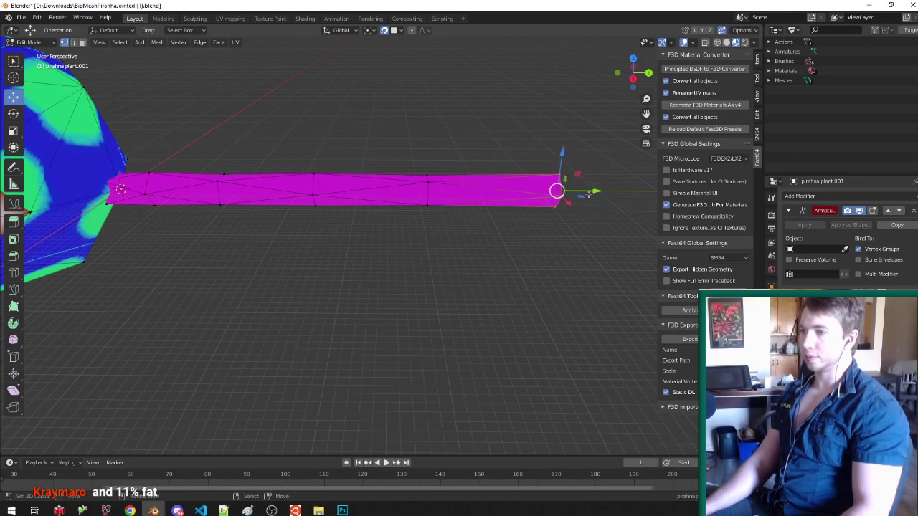
pyautogui.press('g')
pyautogui.press('y')
pyautogui.click(563, 198)
pyautogui.press('ctrl+KP_Add')
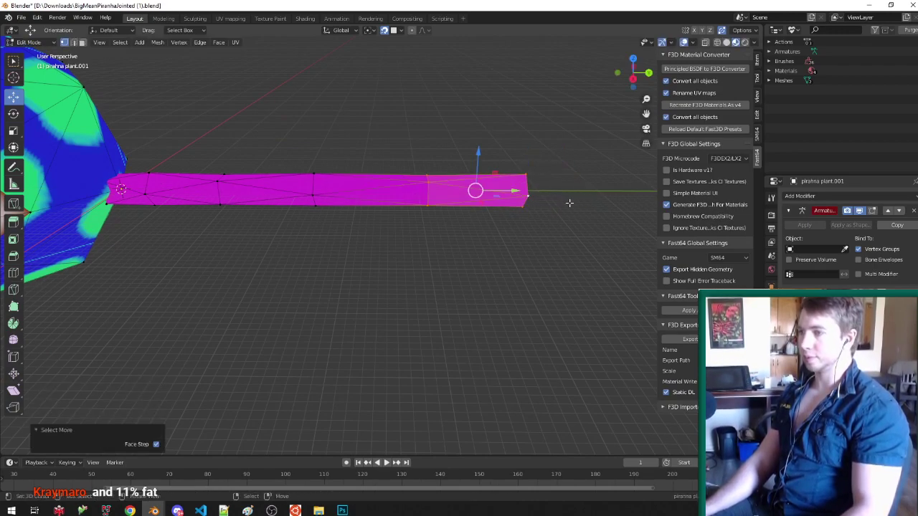
pyautogui.moveTo(513, 191); pyautogui.dragTo(480, 192)
pyautogui.scroll(-2, 272, 161)
pyautogui.hotkey('ctrl', 's')
# Step: Open the Outliner's display mode options
pyautogui.keyDown('shift'); pyautogui.moveTo(215, 155); pyautogui.dragTo(426, 179, button='middle'); pyautogui.keyUp('shift')
pyautogui.scroll(1, 351, 171)
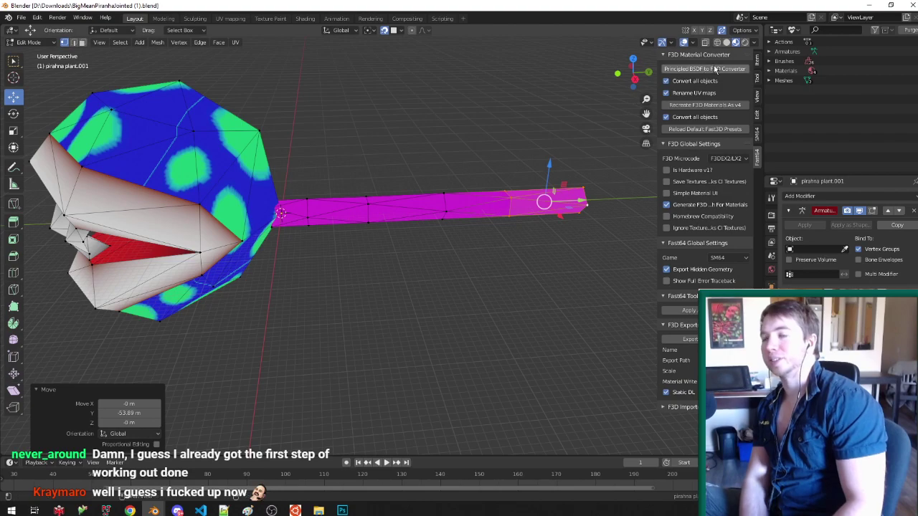
pyautogui.click(792, 29)
# Step: Switch the Outliner to View Layer, delete the Camera and Light, and save
pyautogui.click(814, 51)
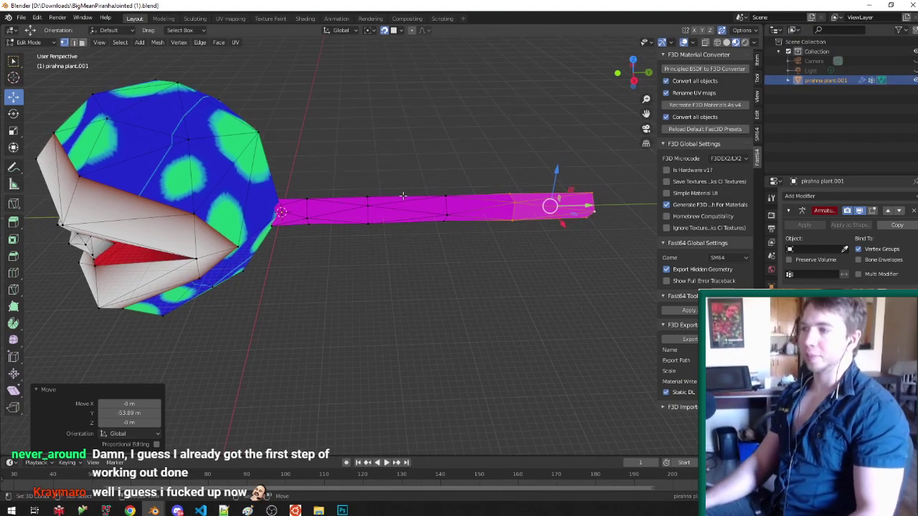
pyautogui.press('Tab')
pyautogui.click(808, 62)
pyautogui.keyDown('shift'); pyautogui.click(811, 71); pyautogui.keyUp('shift')
pyautogui.press('x')
pyautogui.click(463, 206)
pyautogui.hotkey('ctrl', 's')
# Step: Select the whole stem in Edit Mode and thicken it with Shift+Y scaling, keeping its length
pyautogui.click(395, 221)
pyautogui.scroll(-4, 297, 222)
pyautogui.press('Tab')
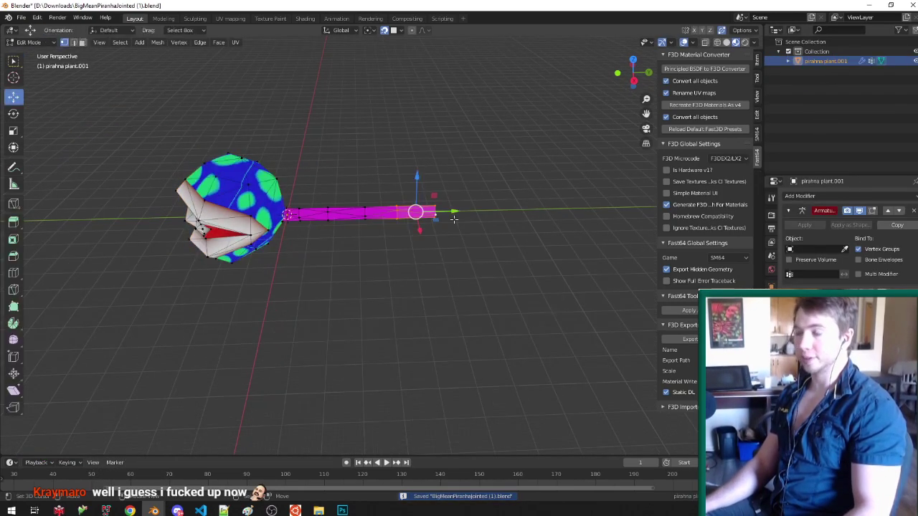
pyautogui.scroll(2, 439, 219)
pyautogui.scroll(1, 401, 214)
pyautogui.scroll(-1, 403, 214)
pyautogui.scroll(2, 354, 215)
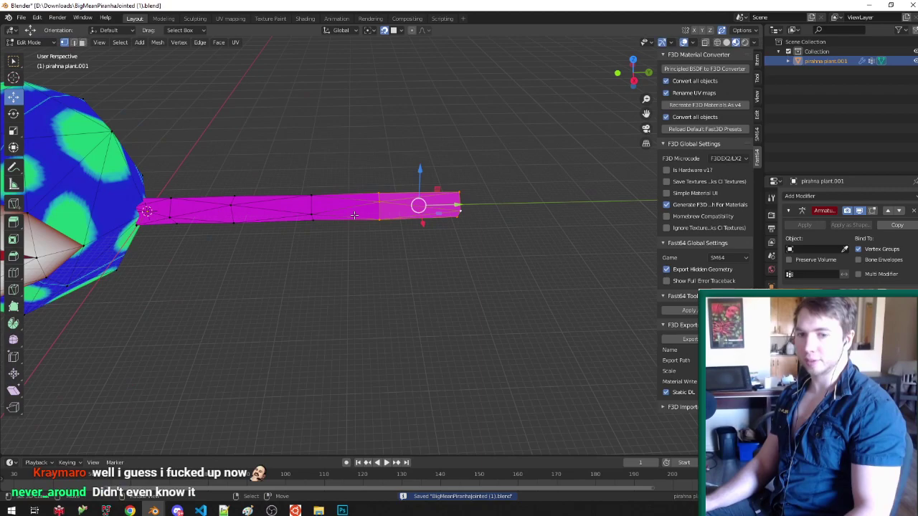
pyautogui.press('ctrl+KP_Add')
pyautogui.press('ctrl+KP_Add')
pyautogui.press('ctrl+KP_Add')
pyautogui.press('ctrl+KP_Add')
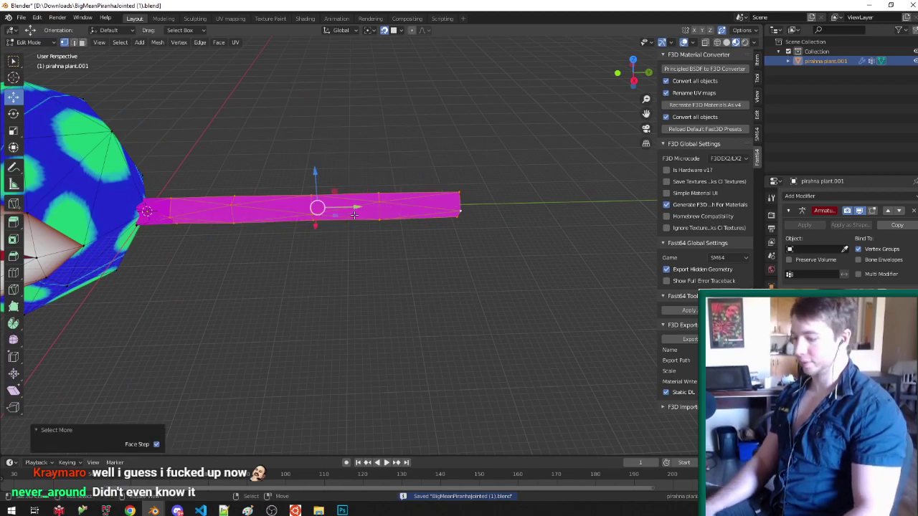
pyautogui.moveTo(381, 236)
pyautogui.mouseDown(button='middle')
pyautogui.moveTo(384, 249)
pyautogui.moveTo(391, 240)
pyautogui.mouseUp(button='middle')
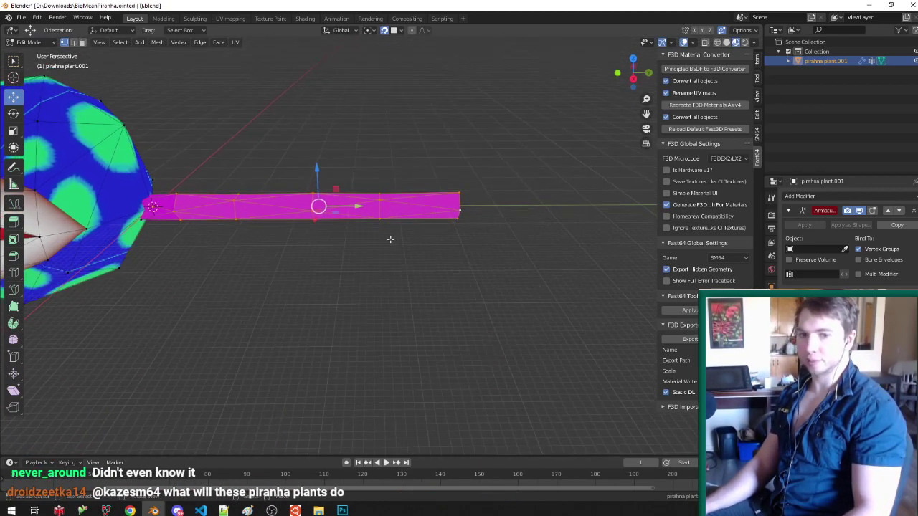
pyautogui.press('s')
pyautogui.hotkey('shift', 'y')
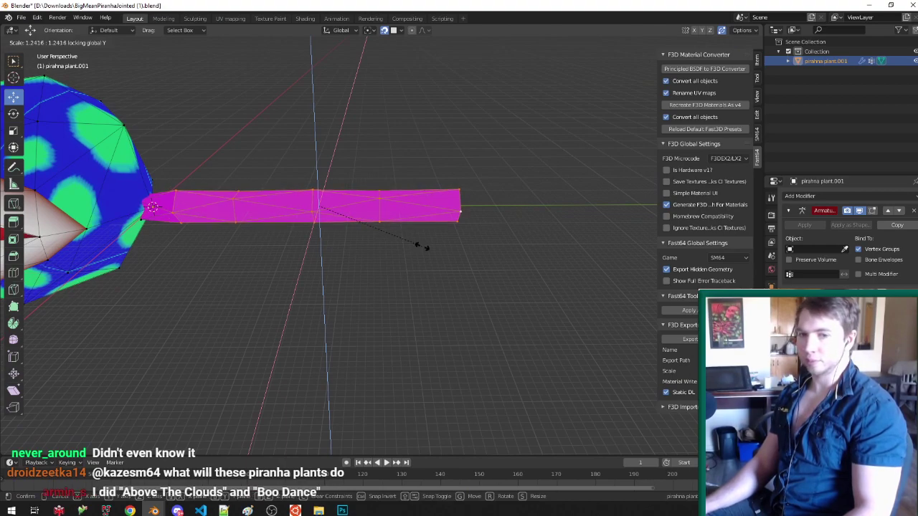
pyautogui.click(422, 247)
# Step: Widen the stem's outer part and then its end section with Shift+Y scaling
pyautogui.click(456, 205)
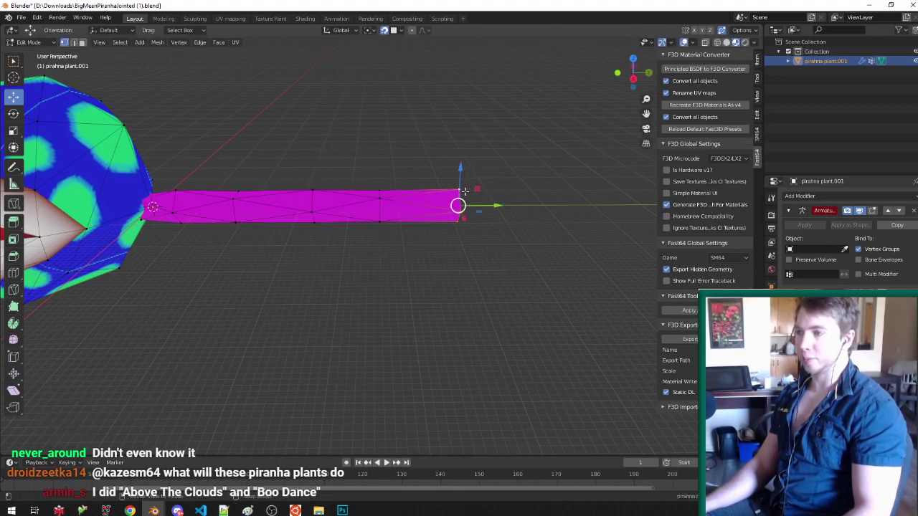
pyautogui.press('ctrl+KP_Add')
pyautogui.press('ctrl+KP_Add')
pyautogui.press('ctrl+KP_Add')
pyautogui.press('s')
pyautogui.hotkey('shift', 'y')
pyautogui.click(422, 285)
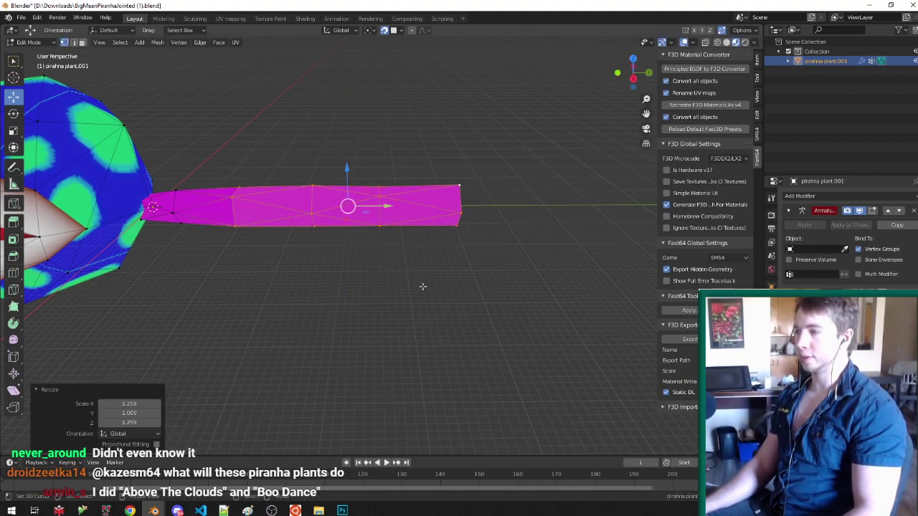
pyautogui.click(458, 193)
pyautogui.press('ctrl+KP_Add')
pyautogui.press('ctrl+KP_Add')
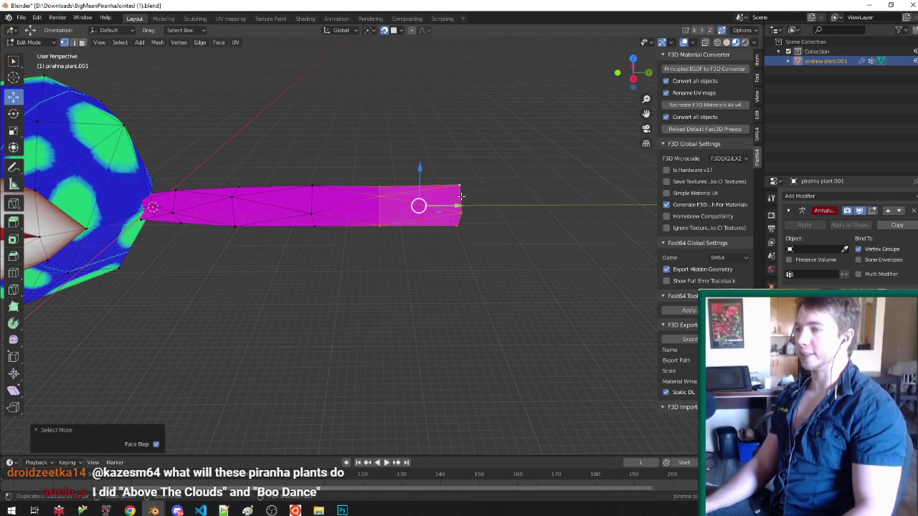
pyautogui.press('s')
pyautogui.hotkey('shift', 'y')
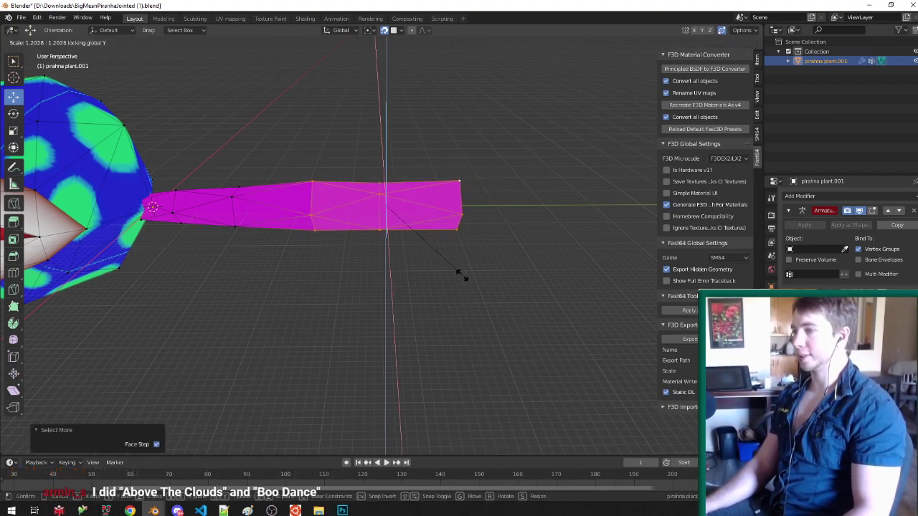
pyautogui.click(464, 276)
# Step: Flare the stem's tip loops wider, return to Object Mode and save
pyautogui.keyDown('alt'); pyautogui.click(462, 189); pyautogui.keyUp('alt')
pyautogui.press('ctrl+KP_Add')
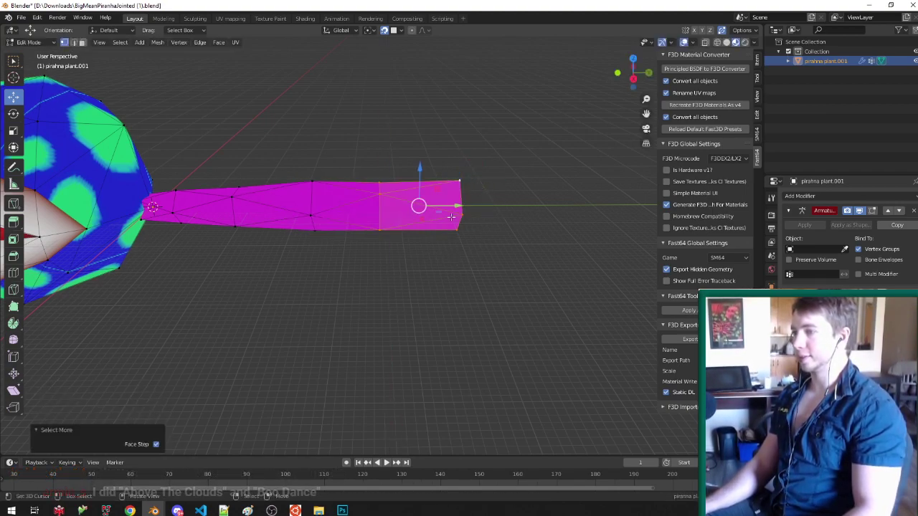
pyautogui.press('s')
pyautogui.hotkey('shift', 'y')
pyautogui.click(454, 286)
pyautogui.keyDown('alt'); pyautogui.click(465, 189); pyautogui.keyUp('alt')
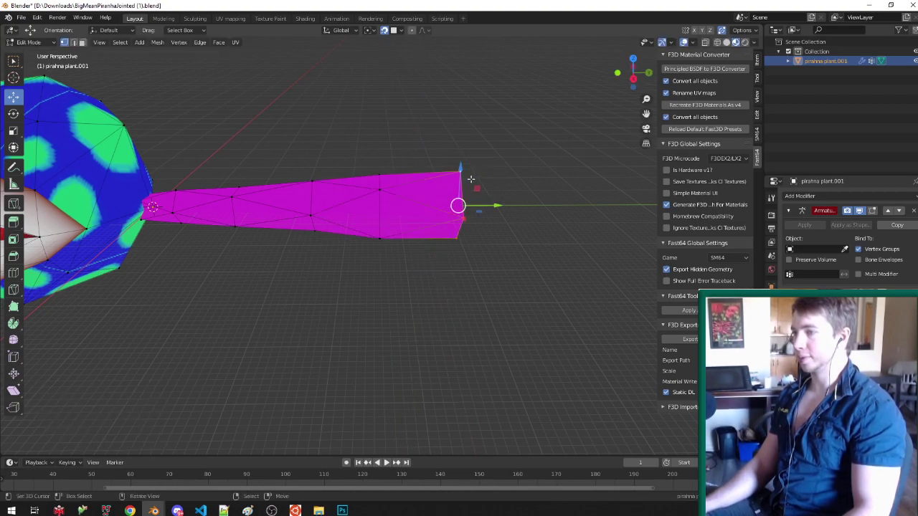
pyautogui.press('s')
pyautogui.press('s')
pyautogui.hotkey('shift', 'y')
pyautogui.click(471, 180)
pyautogui.scroll(-3, 470, 181)
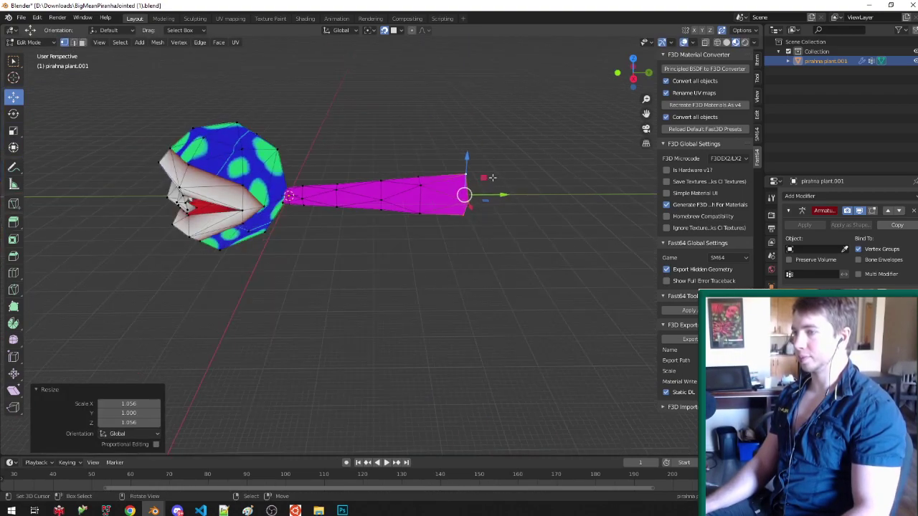
pyautogui.scroll(2, 443, 185)
pyautogui.moveTo(442, 186); pyautogui.dragTo(436, 180, button='middle')
pyautogui.press('Tab')
pyautogui.hotkey('ctrl', 's')
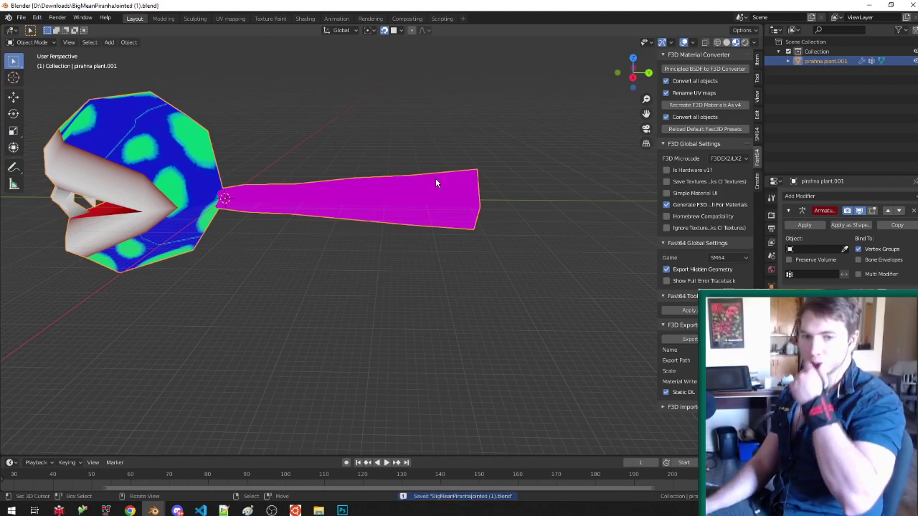
# Step: Orbit around the plant's head from front, side and teeth angles, then enter Edit Mode
pyautogui.scroll(-2, 418, 196)
pyautogui.moveTo(418, 197); pyautogui.dragTo(353, 214, button='middle')
pyautogui.moveTo(353, 214); pyautogui.dragTo(270, 209)
pyautogui.scroll(3, 430, 191)
pyautogui.moveTo(395, 240); pyautogui.dragTo(422, 260, button='middle')
pyautogui.scroll(-3, 475, 232)
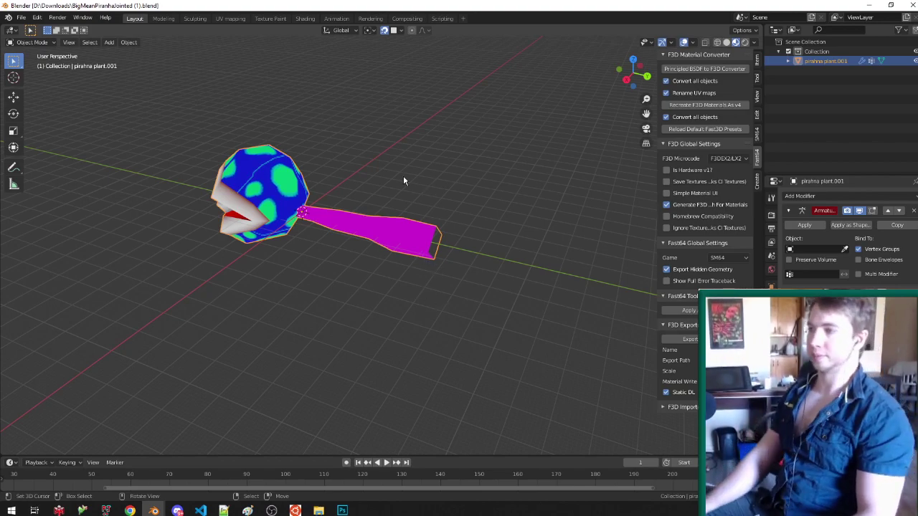
pyautogui.moveTo(403, 181); pyautogui.dragTo(398, 185, button='middle')
pyautogui.press('Tab')
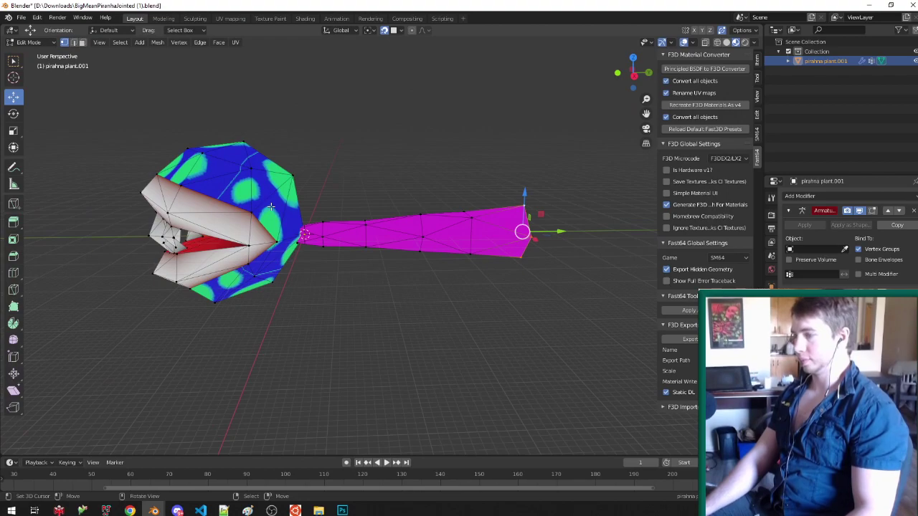
# Step: Box-select the head in X-ray with linked selection, scale it to 1.252 and save
pyautogui.hotkey('shift', 'z')
pyautogui.moveTo(116, 356); pyautogui.dragTo(255, 109)
pyautogui.hotkey('ctrl', 'l')
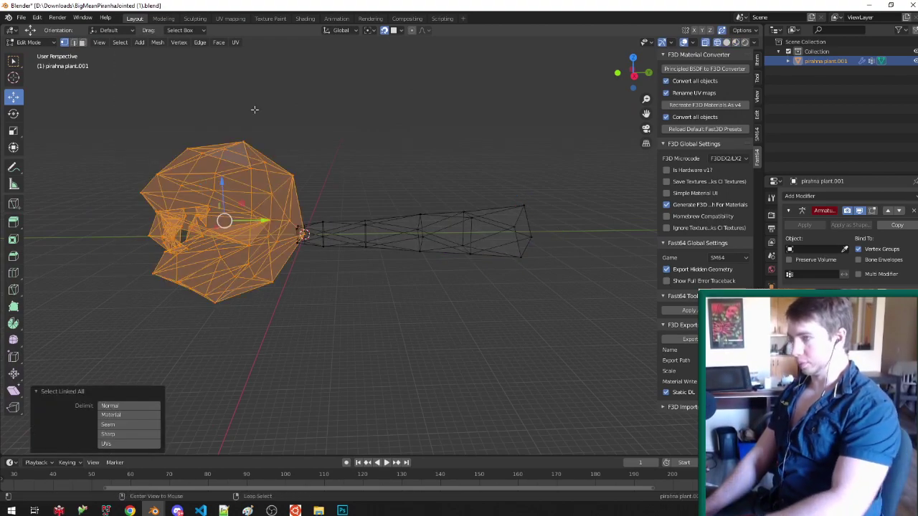
pyautogui.hotkey('shift', 'z')
pyautogui.scroll(-2, 170, 297)
pyautogui.press('s')
pyautogui.click(144, 329)
pyautogui.scroll(1, 310, 258)
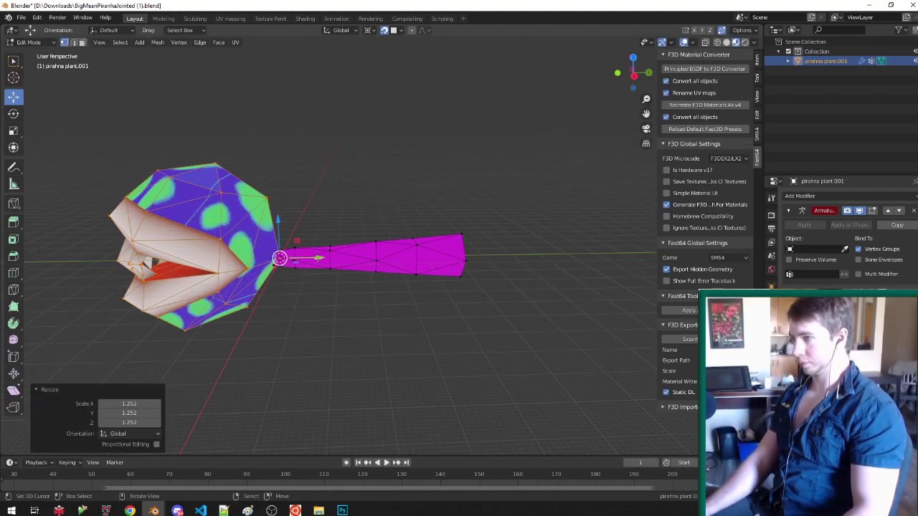
pyautogui.press('Tab')
pyautogui.press('Tab')
# Step: Re-enter Edit Mode and select the entire linked stem mesh
pyautogui.press('Tab')
pyautogui.hotkey('ctrl', 's')
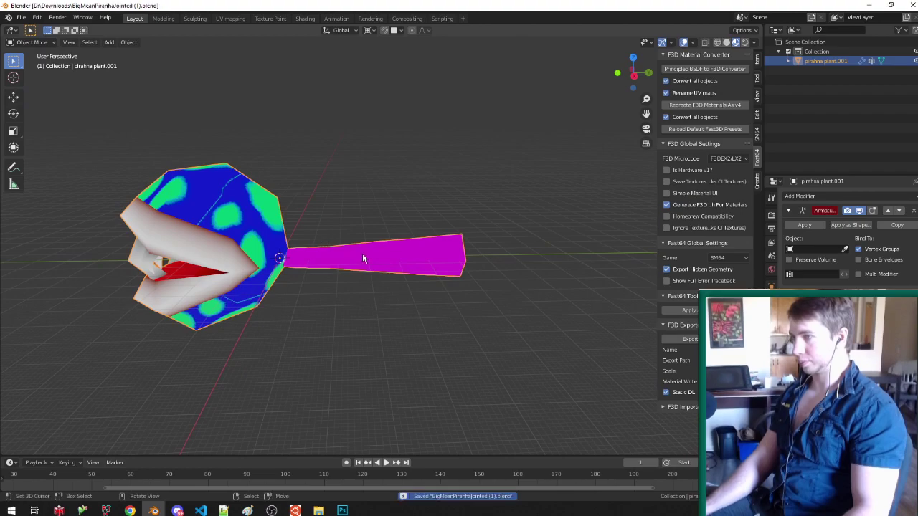
pyautogui.moveTo(395, 265); pyautogui.dragTo(484, 228, button='middle')
pyautogui.press('Tab')
pyautogui.scroll(3, 395, 248)
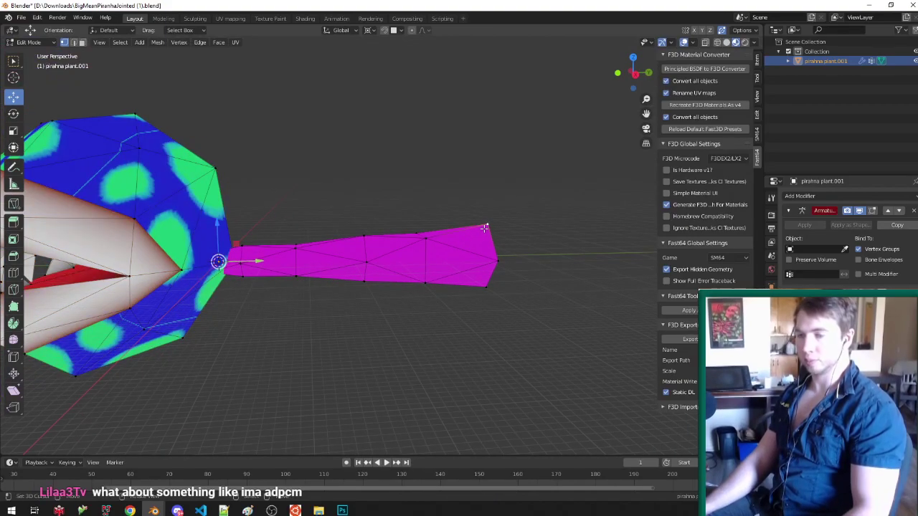
pyautogui.hotkey('ctrl', 'l')
# Step: In UV Editing, frame the stem and assign it a new Fast3D material in a new slot
pyautogui.click(230, 18)
pyautogui.press('KP_Decimal')
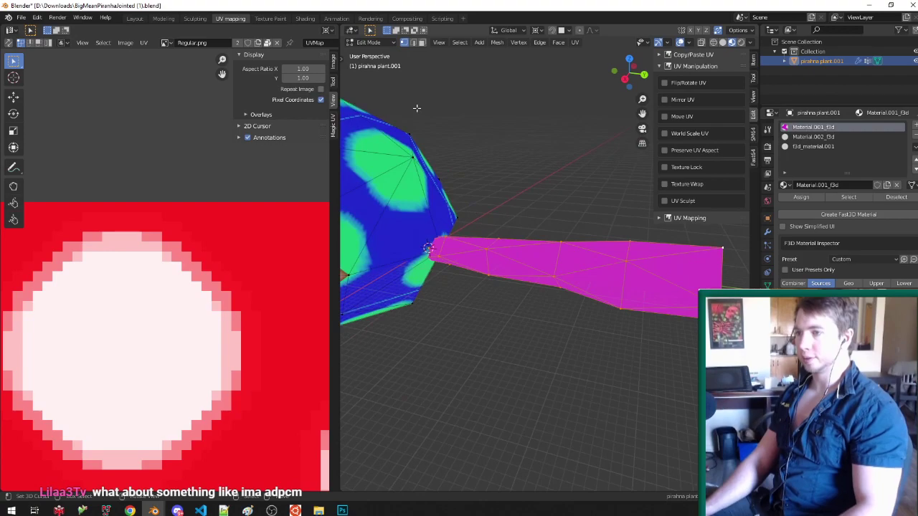
pyautogui.click(838, 214)
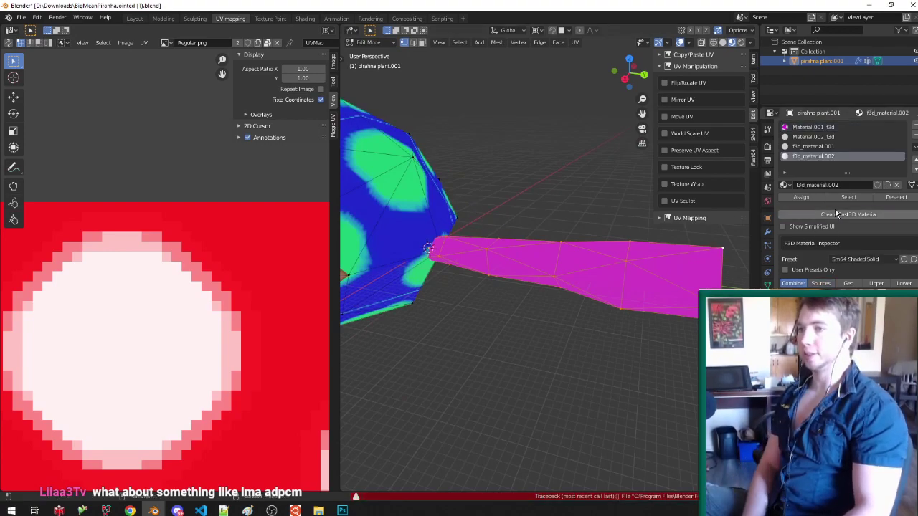
pyautogui.click(819, 199)
pyautogui.click(876, 258)
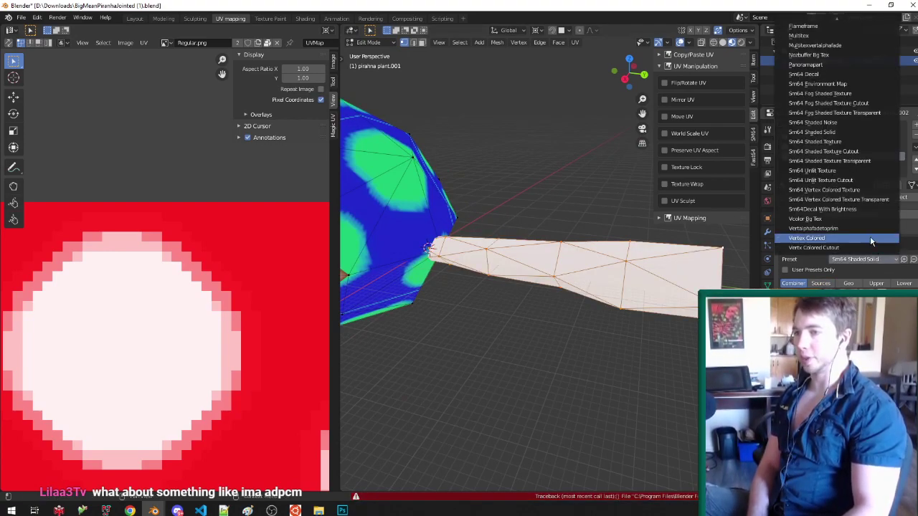
# Step: Set the material preset to Vertex Colored and start loading an image texture from Sources
pyautogui.click(870, 236)
pyautogui.click(829, 283)
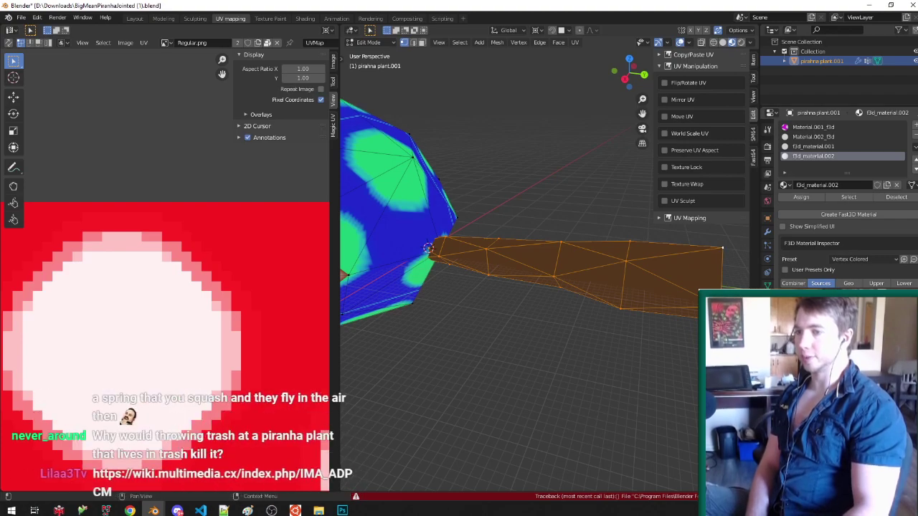
pyautogui.click(868, 319)
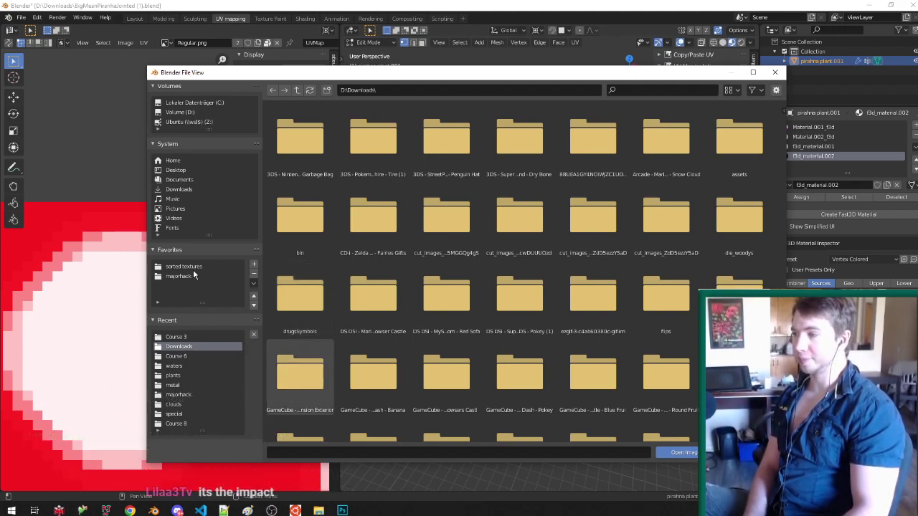
# Step: Navigate into the sorted textures\plants folder in the file browser
pyautogui.click(185, 267)
pyautogui.scroll(-2, 502, 319)
pyautogui.scroll(1, 506, 327)
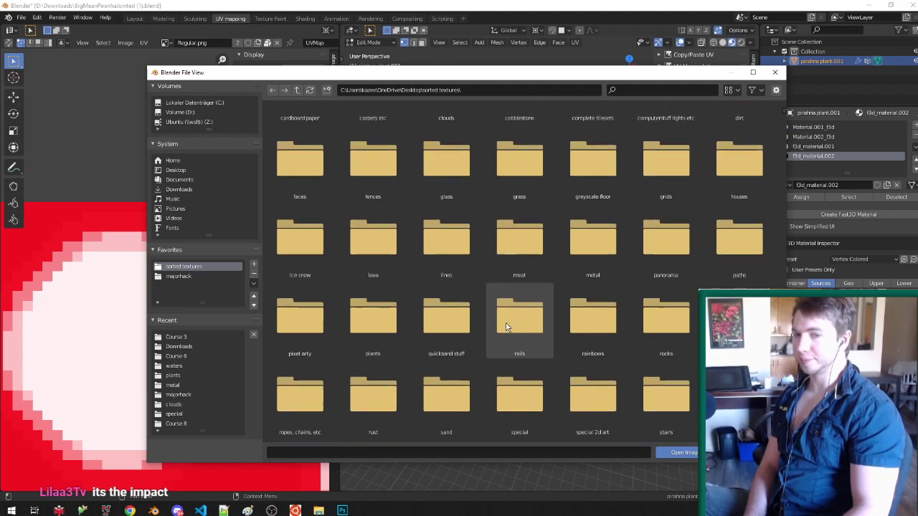
pyautogui.scroll(-1, 506, 327)
pyautogui.moveTo(424, 78); pyautogui.dragTo(351, 30)
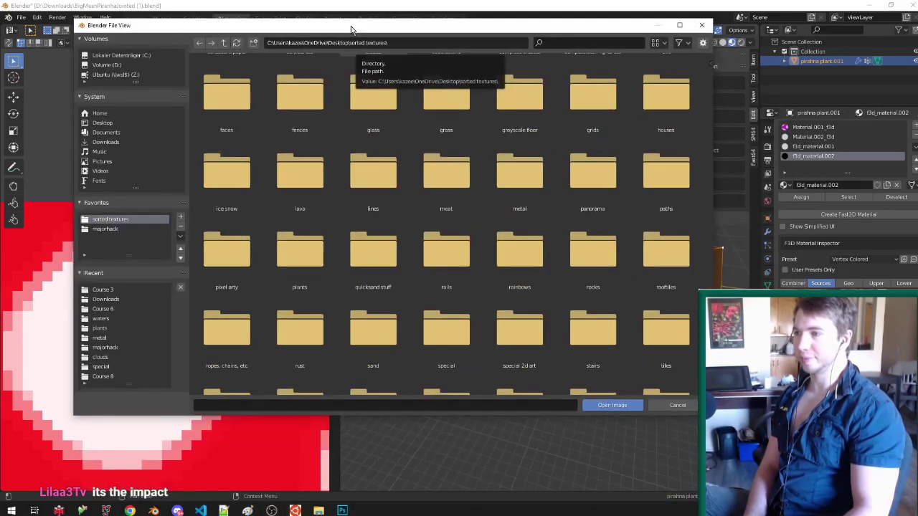
pyautogui.scroll(-1, 453, 249)
pyautogui.doubleClick(297, 229)
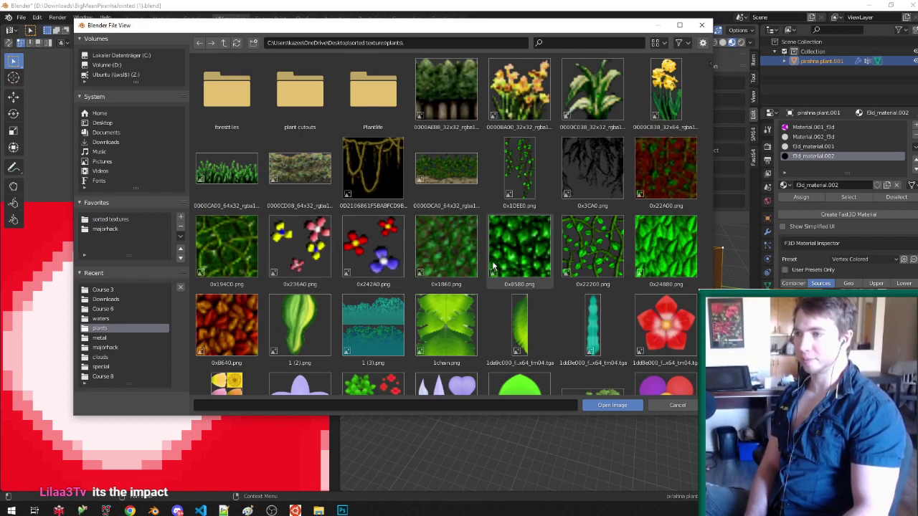
# Step: Look through candidate plant textures, from 4576hjkghjK_hapa_00.png to tempImgEd00E7.bmp
pyautogui.scroll(-3, 420, 165)
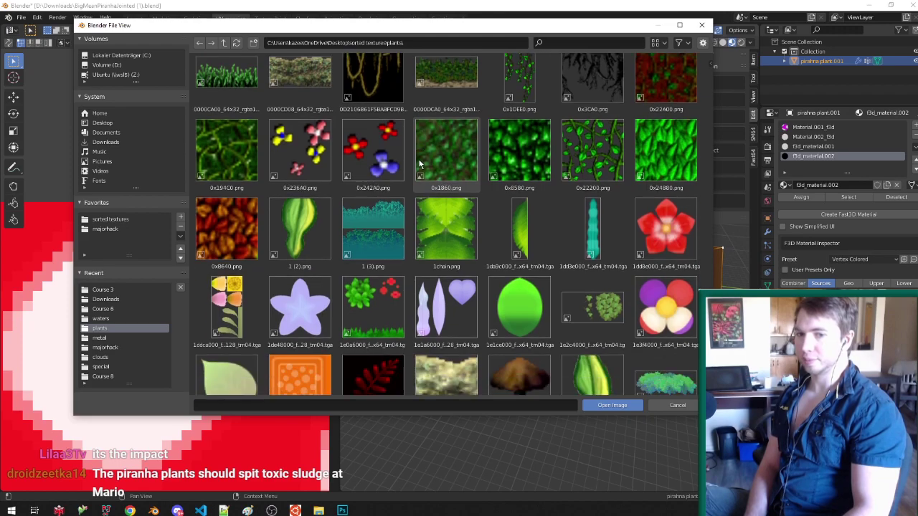
pyautogui.scroll(-5, 420, 165)
pyautogui.scroll(-12, 420, 165)
pyautogui.scroll(-11, 418, 162)
pyautogui.scroll(-3, 421, 161)
pyautogui.scroll(-1, 492, 210)
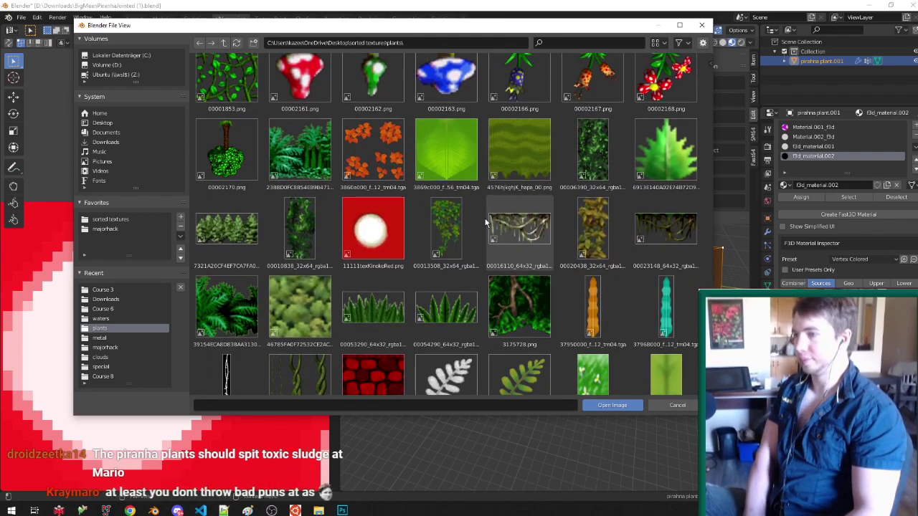
pyautogui.click(537, 155)
pyautogui.scroll(-6, 521, 199)
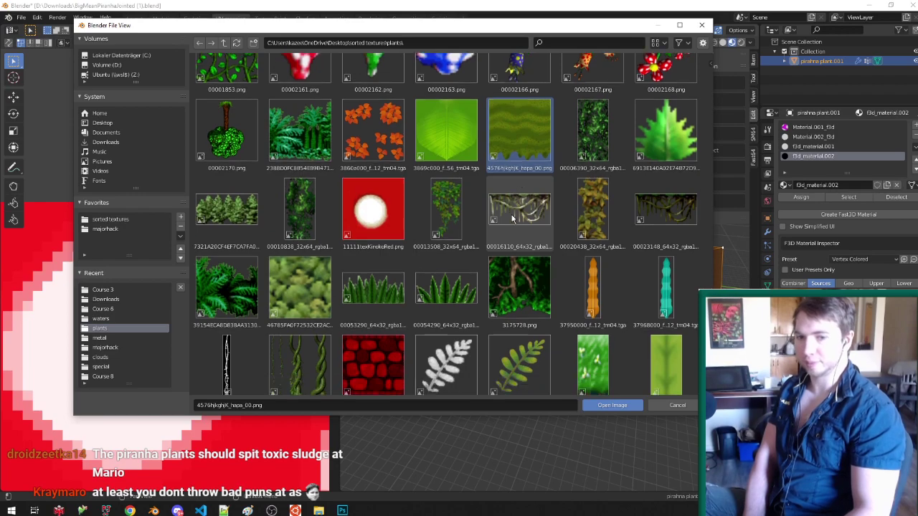
pyautogui.click(472, 204)
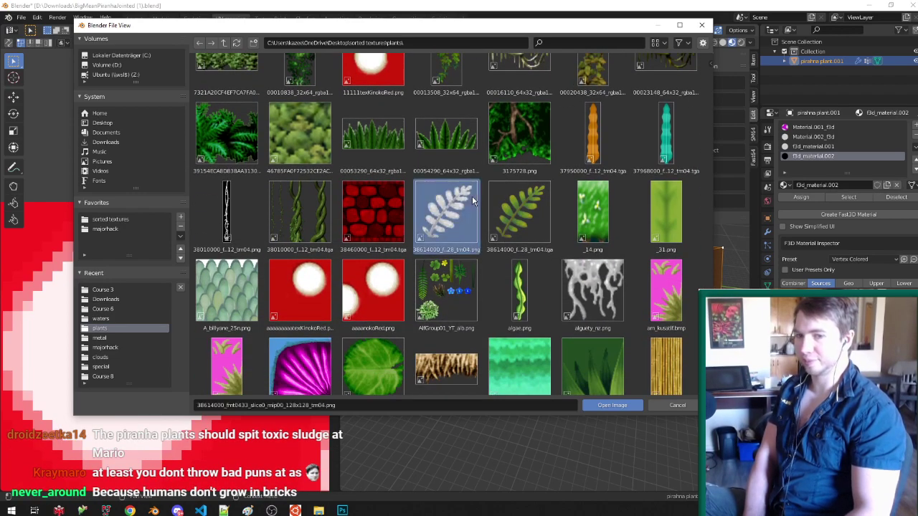
pyautogui.scroll(-5, 472, 201)
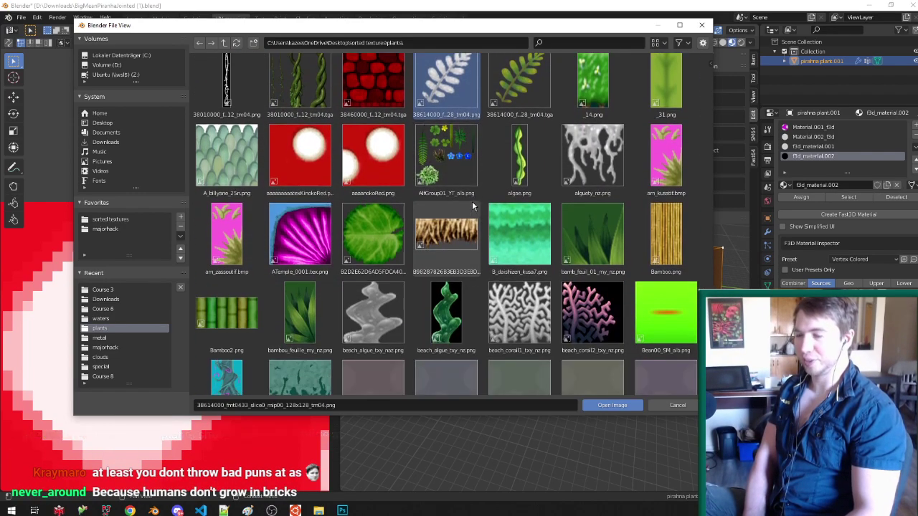
pyautogui.scroll(-10, 473, 207)
pyautogui.scroll(-10, 461, 216)
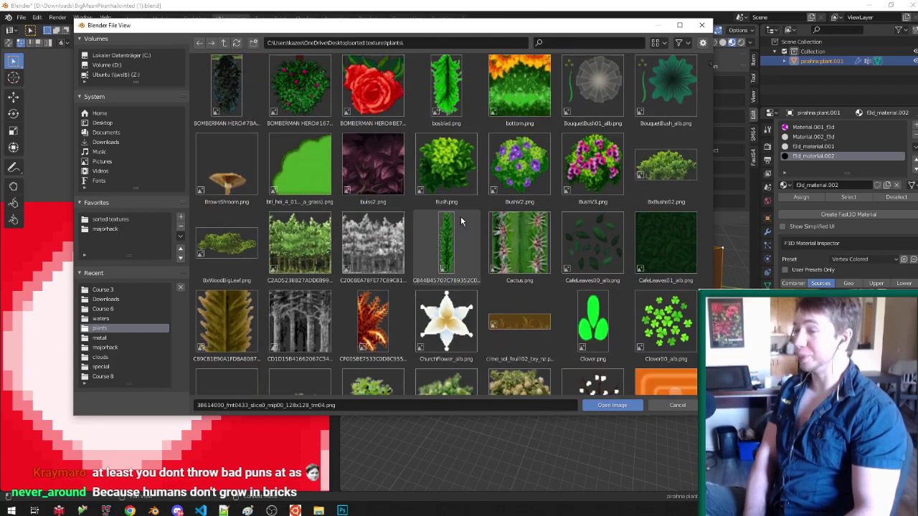
pyautogui.click(451, 235)
pyautogui.scroll(-15, 450, 234)
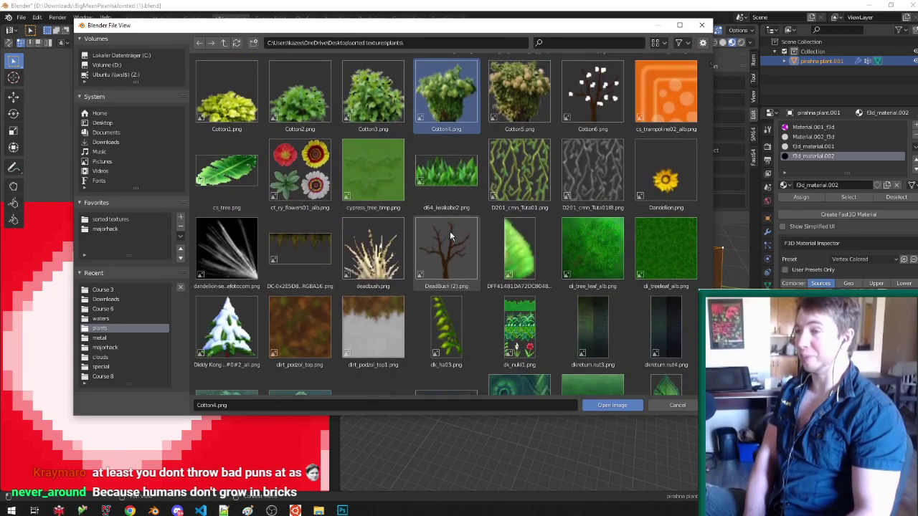
pyautogui.click(450, 235)
pyautogui.scroll(-8, 450, 237)
pyautogui.scroll(-10, 450, 237)
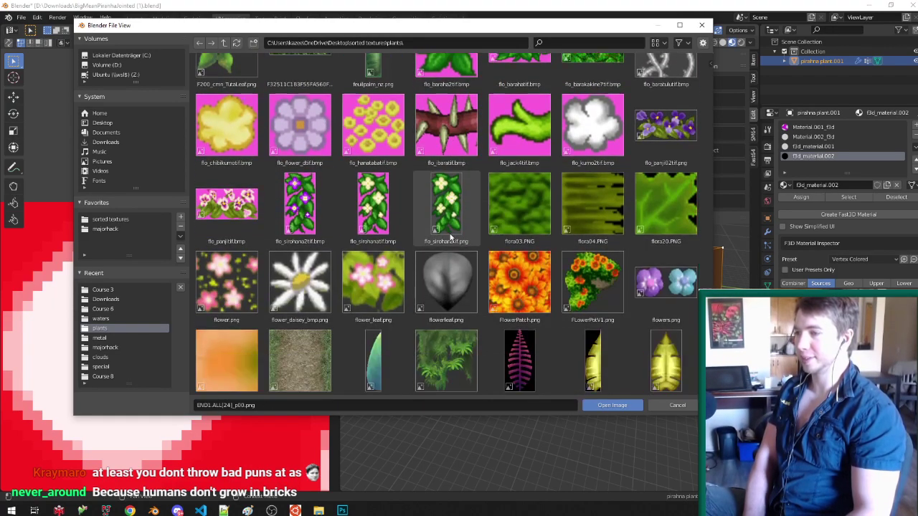
pyautogui.click(466, 188)
pyautogui.scroll(-5, 468, 196)
pyautogui.scroll(-12, 467, 198)
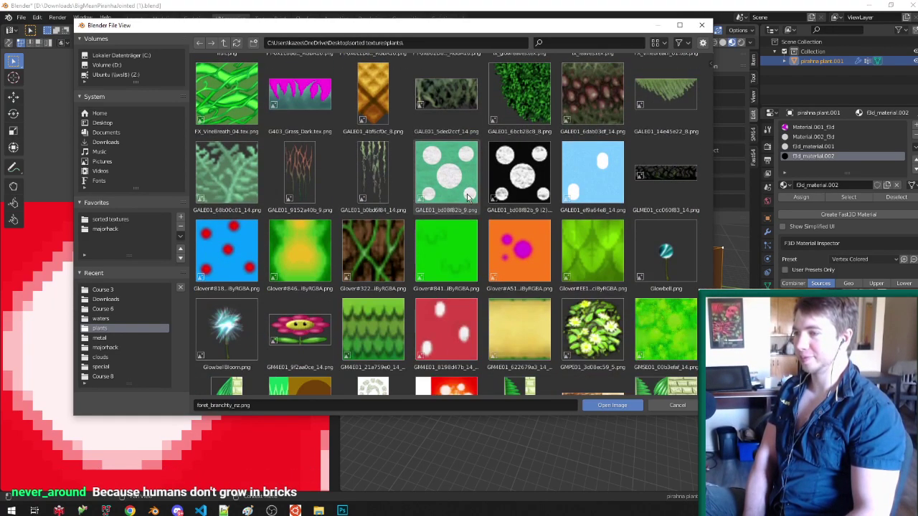
pyautogui.scroll(-5, 458, 215)
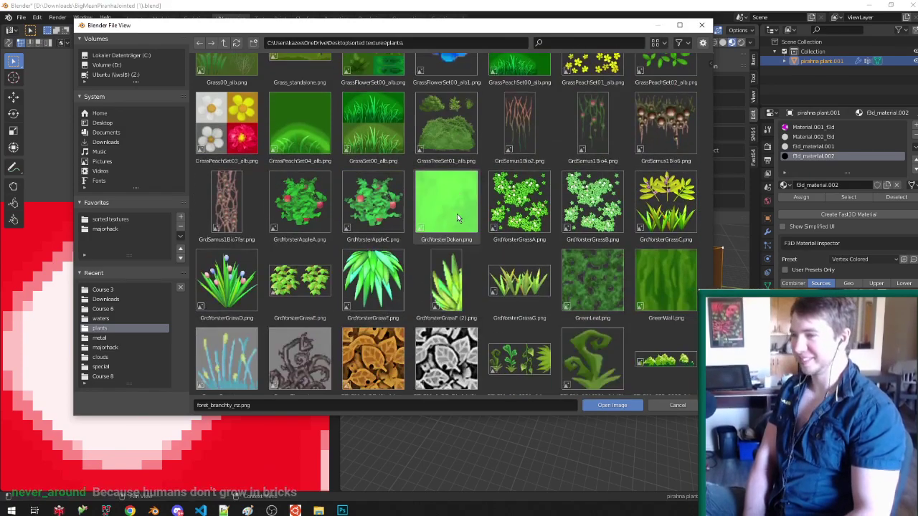
pyautogui.click(445, 235)
pyautogui.scroll(-10, 446, 238)
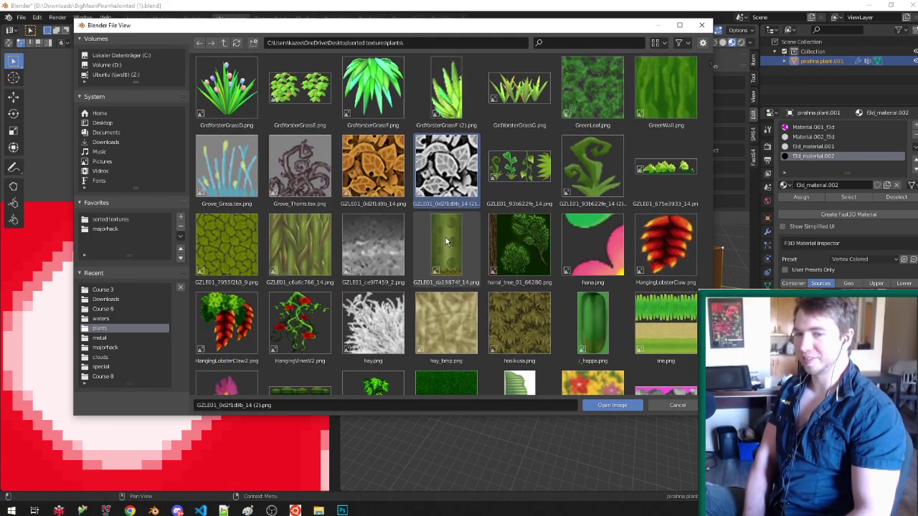
pyautogui.scroll(-3, 459, 240)
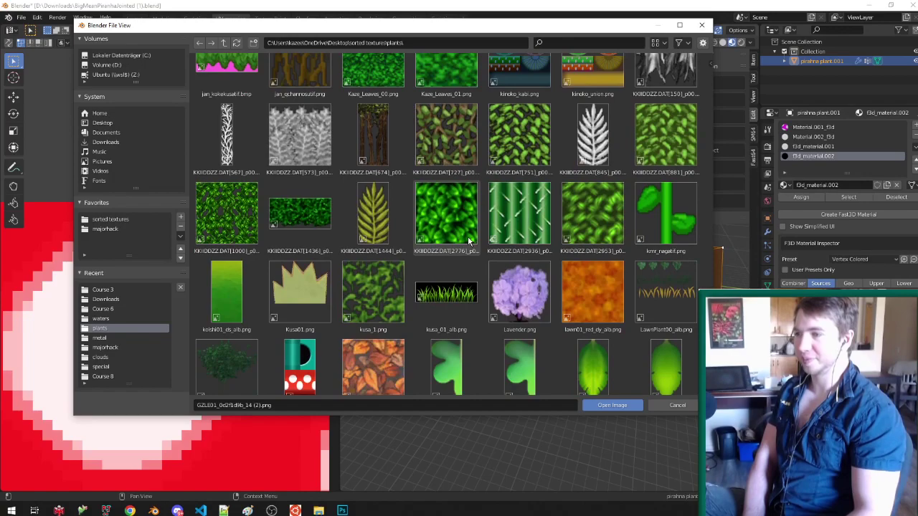
pyautogui.scroll(-3, 290, 214)
pyautogui.click(212, 195)
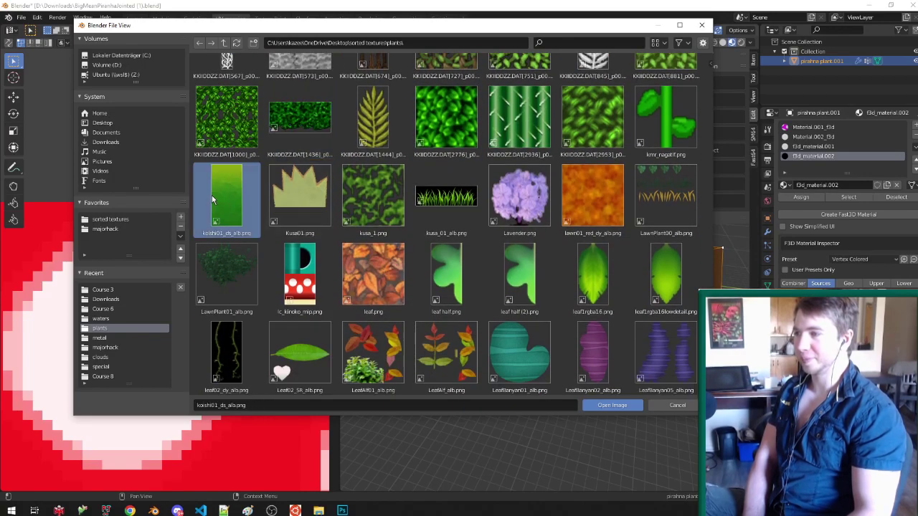
pyautogui.scroll(-3, 292, 217)
pyautogui.scroll(-15, 292, 219)
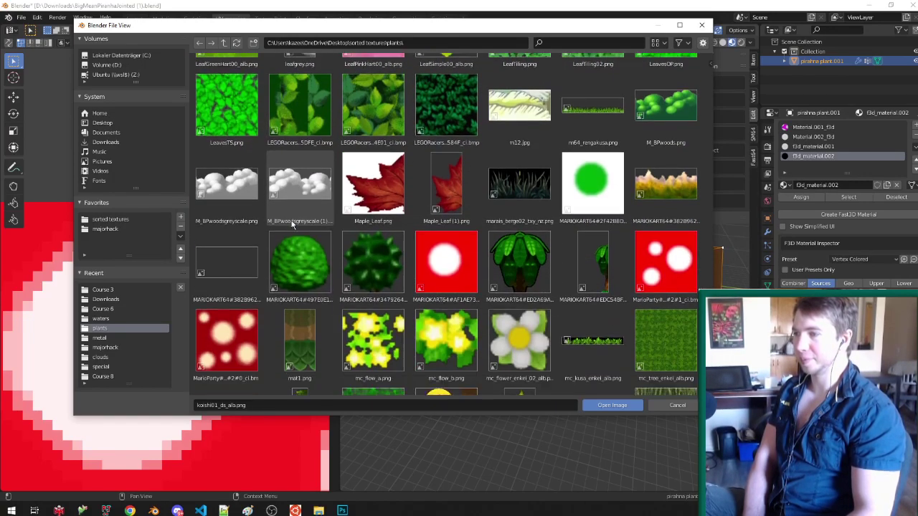
pyautogui.scroll(-6, 293, 226)
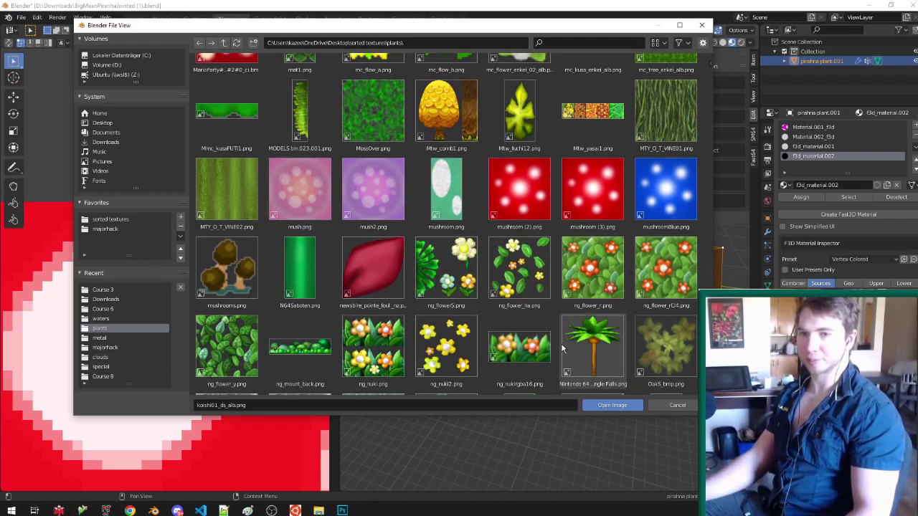
pyautogui.scroll(-2, 552, 346)
pyautogui.scroll(-6, 538, 345)
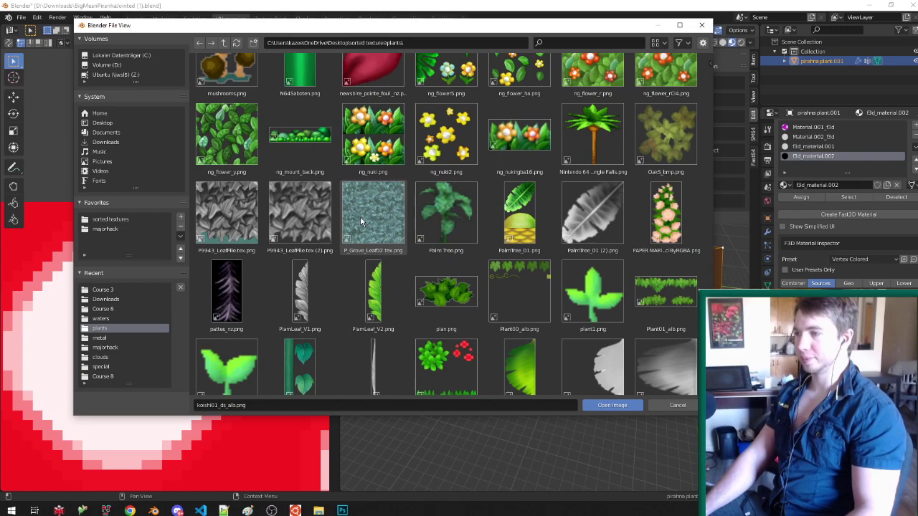
pyautogui.click(360, 216)
pyautogui.scroll(-3, 360, 216)
pyautogui.scroll(-10, 360, 216)
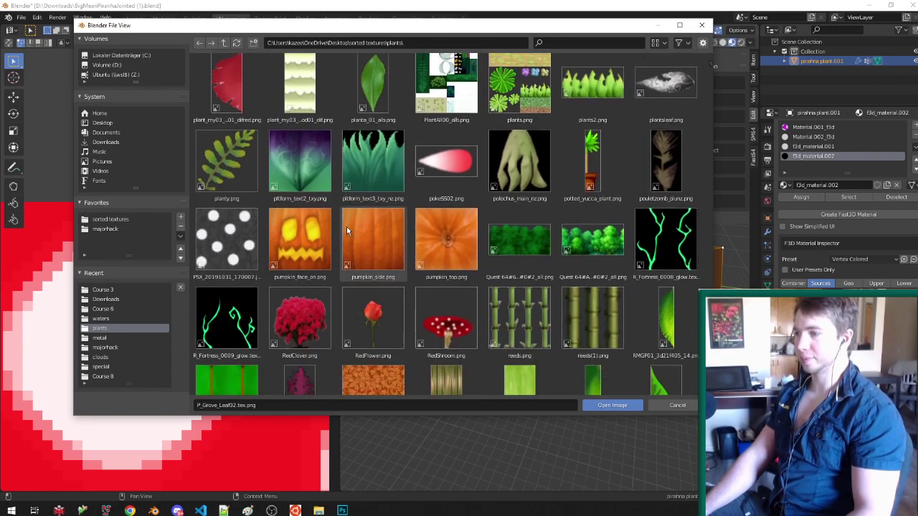
pyautogui.scroll(-10, 340, 237)
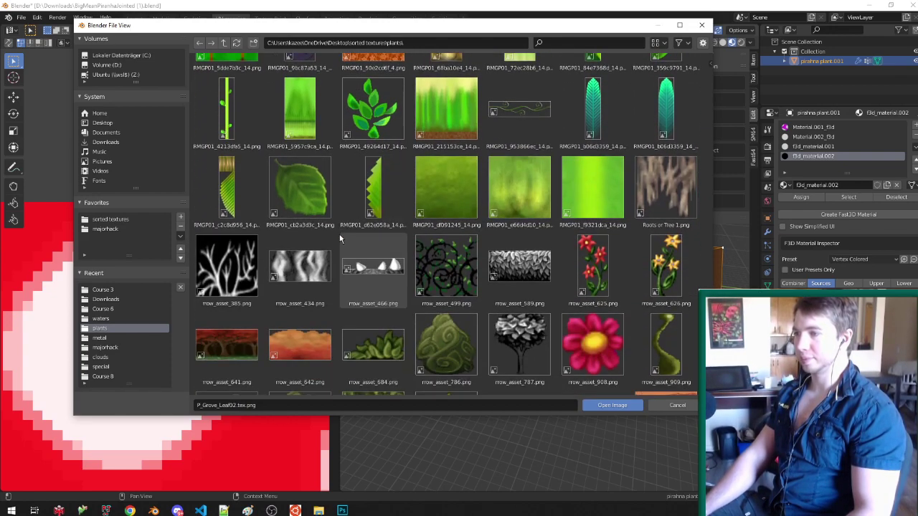
pyautogui.scroll(-12, 340, 239)
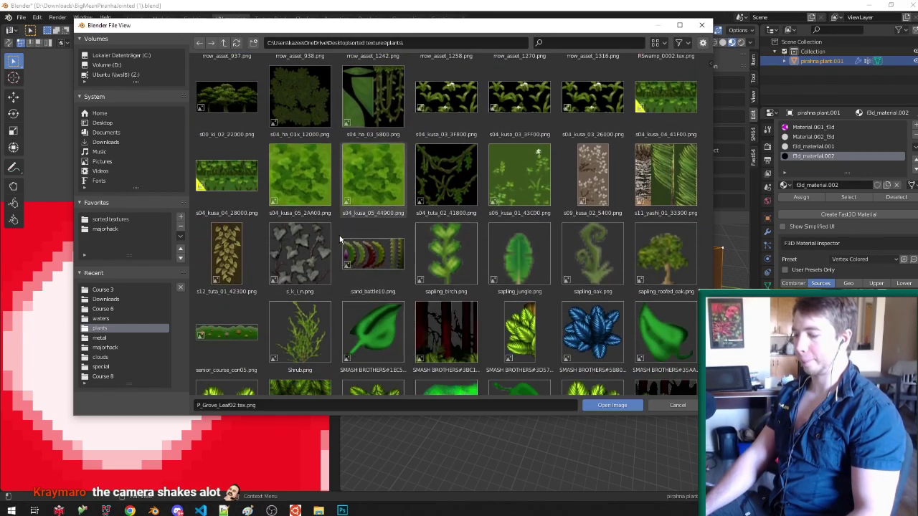
pyautogui.scroll(-12, 340, 240)
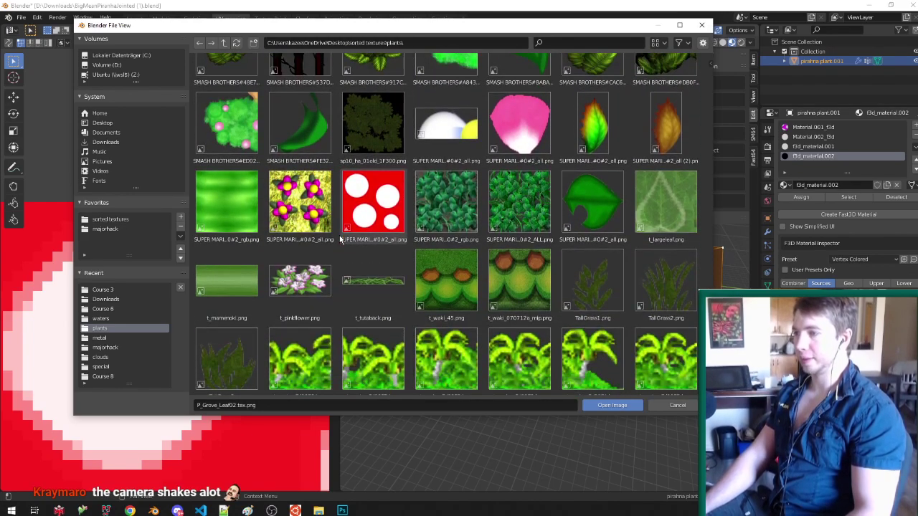
pyautogui.click(361, 297)
pyautogui.scroll(-1, 360, 296)
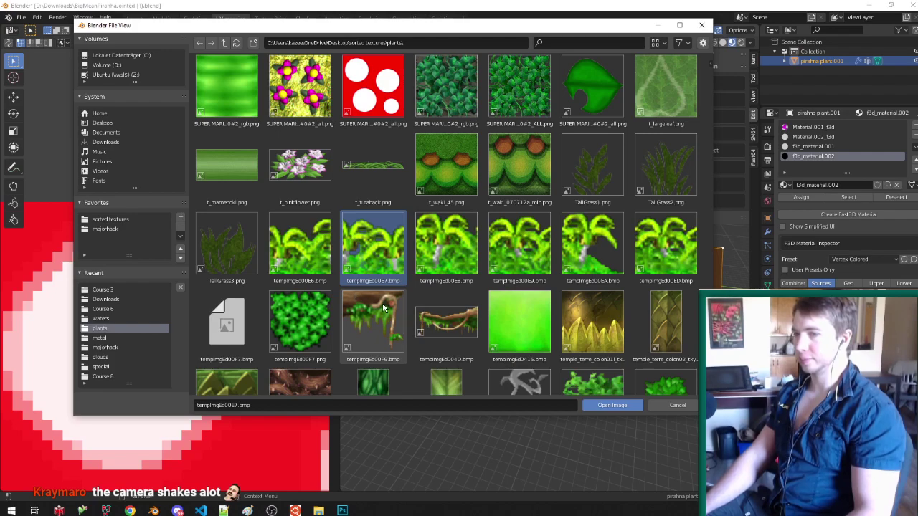
pyautogui.scroll(-1, 384, 307)
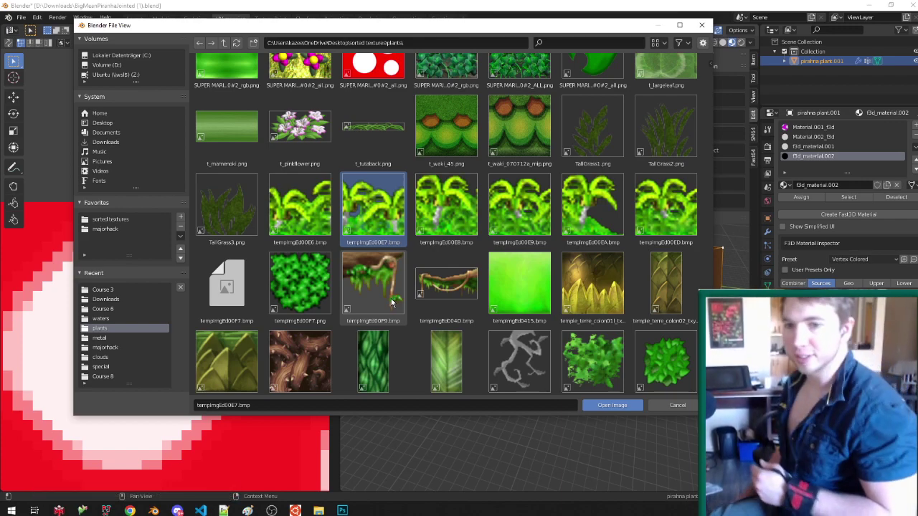
pyautogui.scroll(-3, 495, 247)
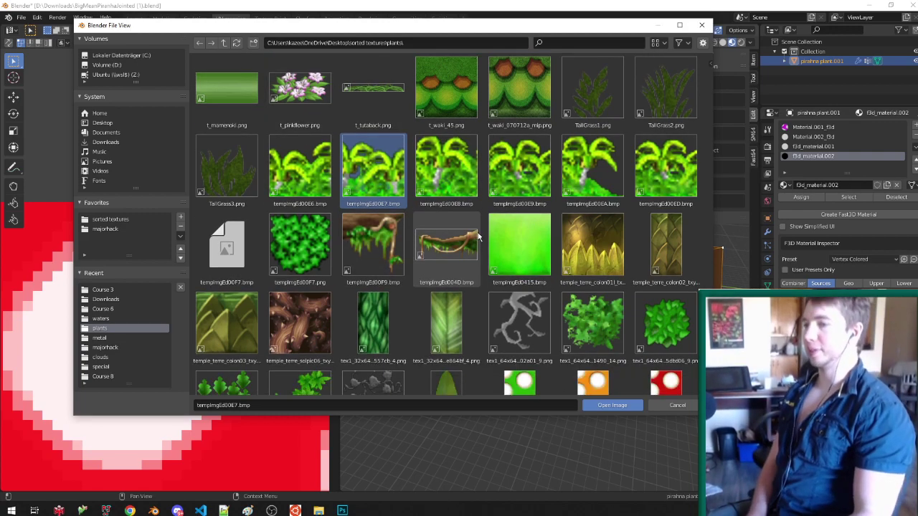
pyautogui.scroll(-5, 469, 240)
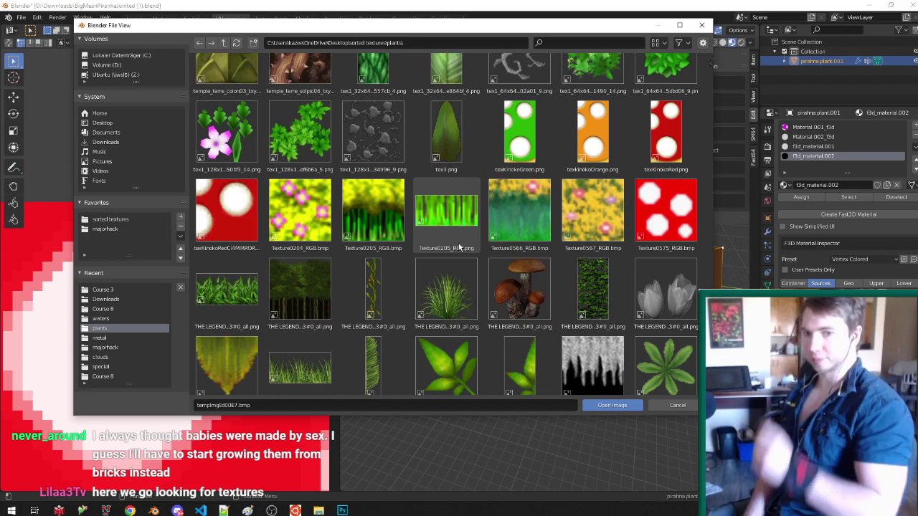
pyautogui.scroll(-2, 456, 249)
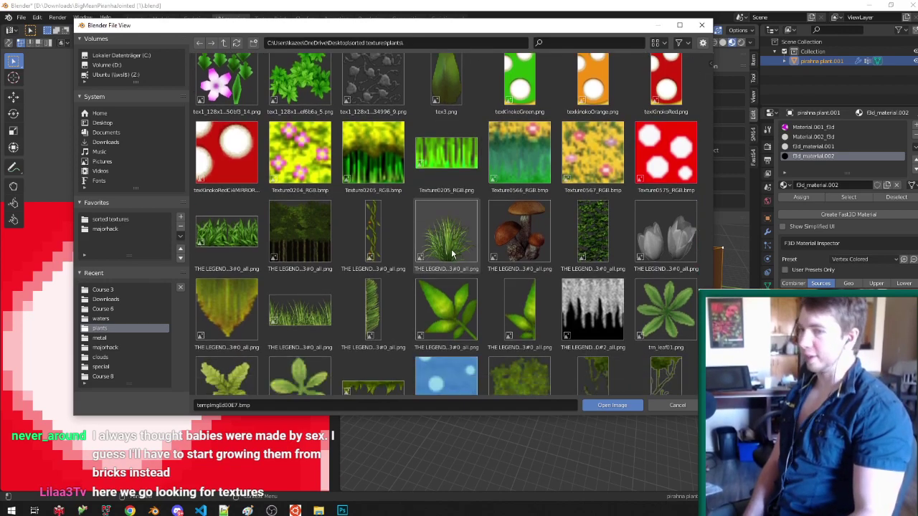
pyautogui.scroll(-4, 452, 253)
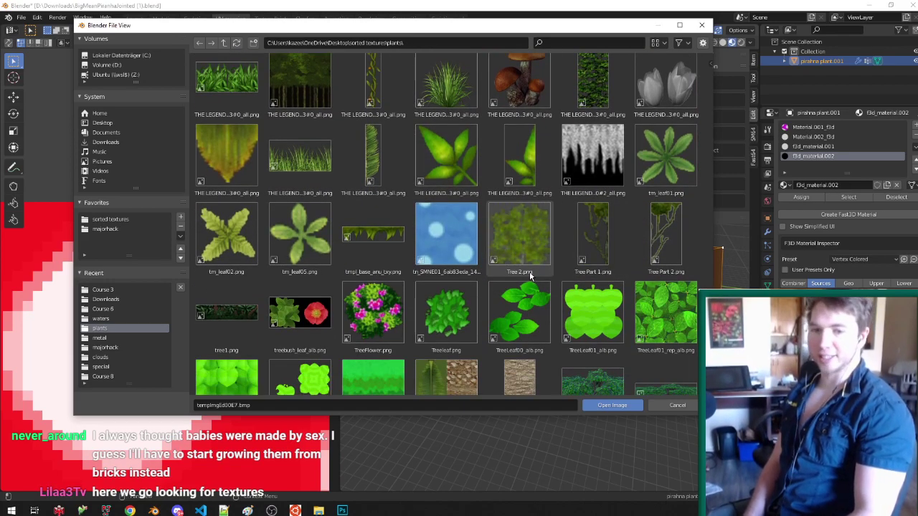
pyautogui.scroll(-2, 513, 283)
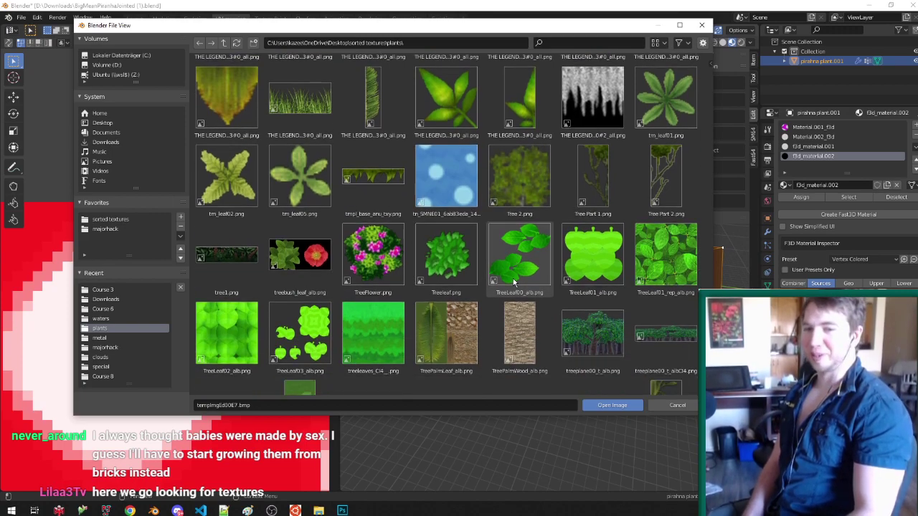
pyautogui.scroll(-4, 513, 284)
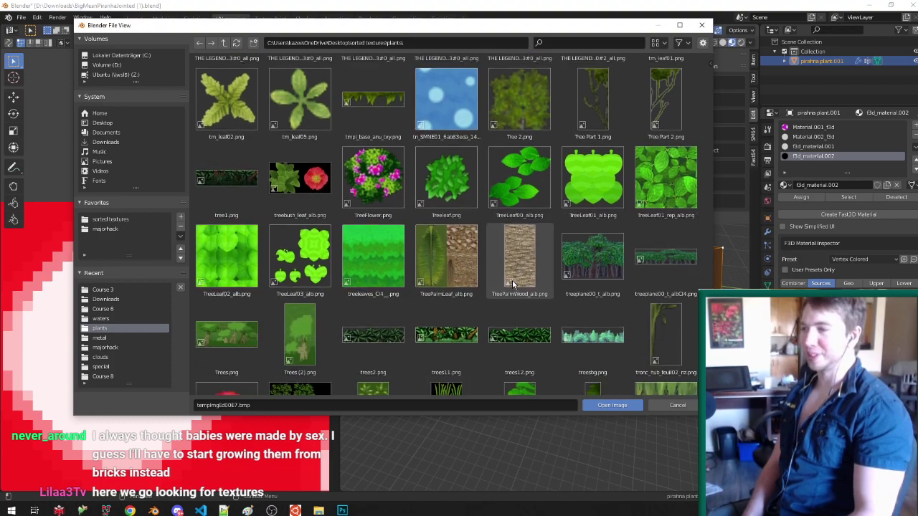
# Step: Try trees2.png, then load VineLight (2).png as the stem material's image
pyautogui.click(380, 252)
pyautogui.scroll(-10, 380, 252)
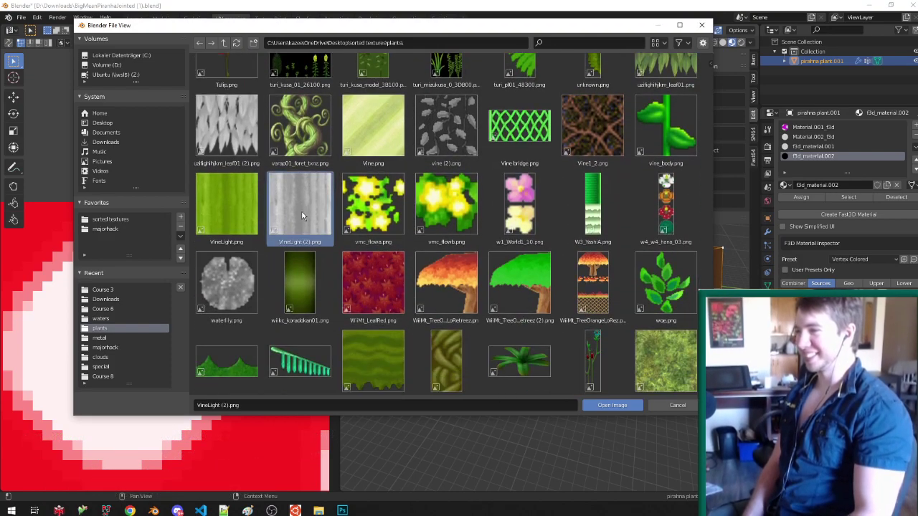
pyautogui.doubleClick(302, 216)
pyautogui.scroll(-4, 532, 261)
pyautogui.press('Tab')
# Step: Enter Edit Mode in edge select, hide everything except the stem, and clear the selection
pyautogui.press('v')
pyautogui.press('v')
pyautogui.press('Tab')
pyautogui.scroll(3, 612, 256)
pyautogui.hotkey('ctrl', 'Tab')
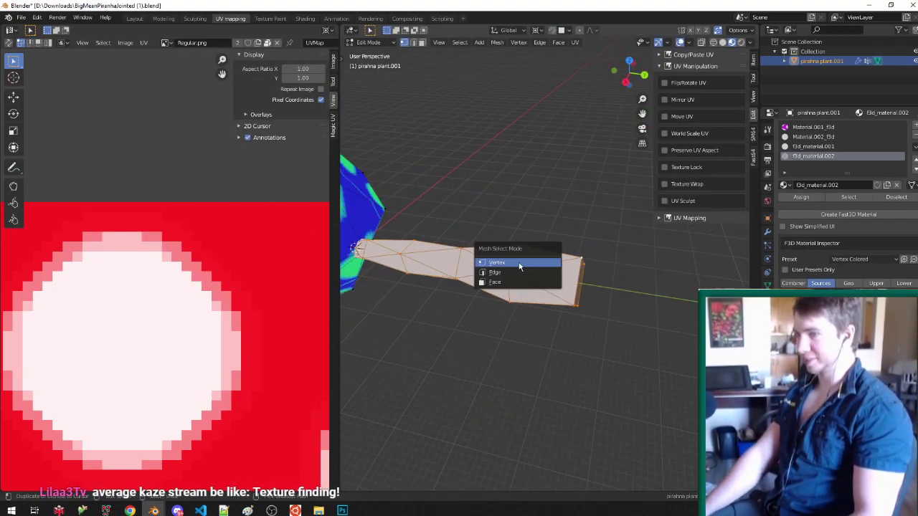
pyautogui.click(509, 272)
pyautogui.scroll(2, 345, 234)
pyautogui.moveTo(348, 233); pyautogui.dragTo(503, 258, button='middle')
pyautogui.hotkey('shift', 'h')
pyautogui.hotkey('alt', 'a')
pyautogui.moveTo(470, 226); pyautogui.dragTo(505, 273, button='middle')
pyautogui.scroll(-5, 505, 273)
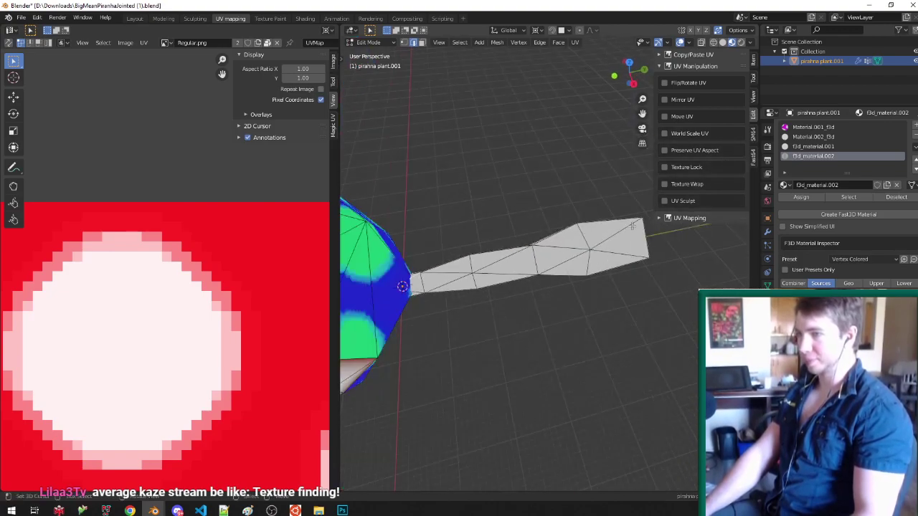
# Step: Select an edge path along the stem, then extend it with Select Linked All
pyautogui.keyDown('ctrl'); pyautogui.rightClick(635, 227); pyautogui.keyUp('ctrl')
pyautogui.moveTo(636, 227); pyautogui.dragTo(603, 296, button='middle')
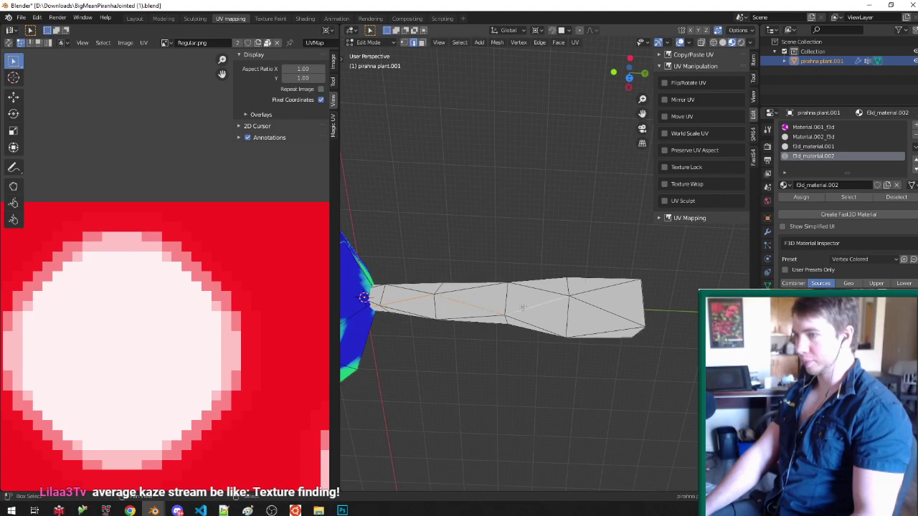
pyautogui.moveTo(522, 307); pyautogui.dragTo(562, 244, button='middle')
pyautogui.press('F3')
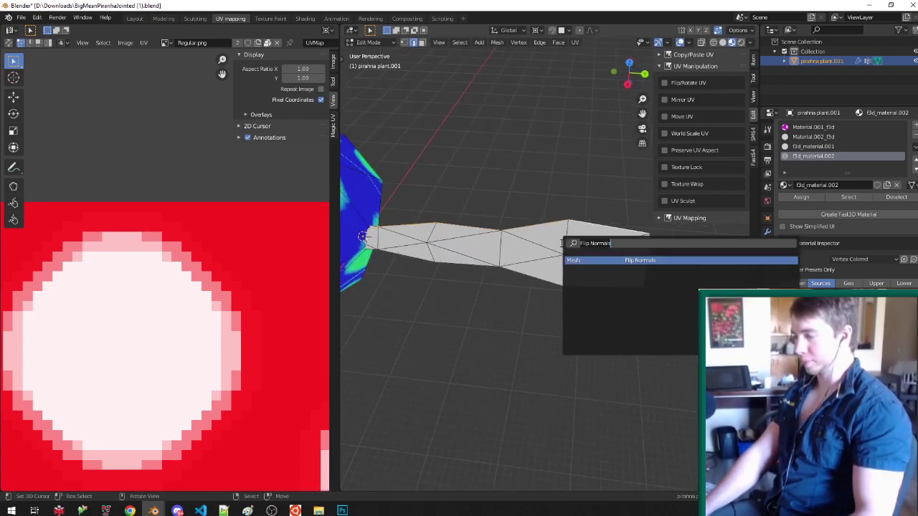
pyautogui.write('sel link')
pyautogui.press('Return')
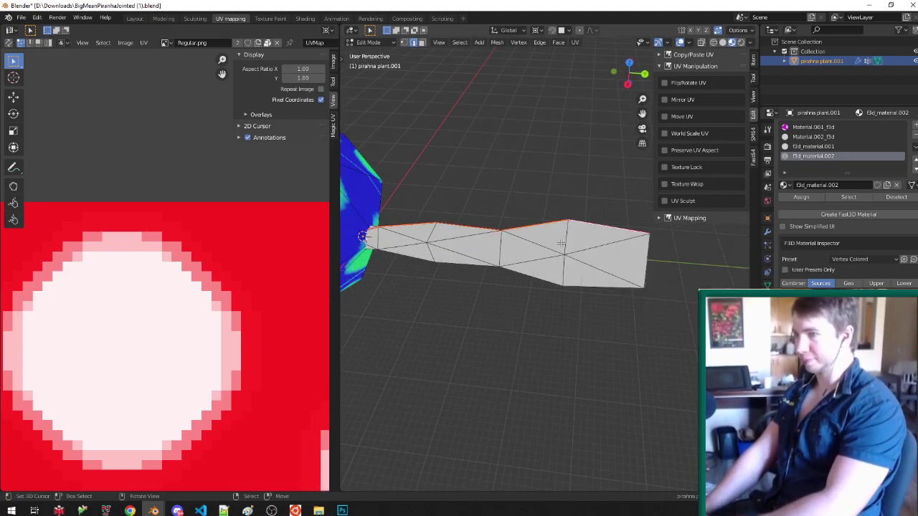
# Step: Unwrap the stem's UVs onto the spotted texture
pyautogui.press('u')
pyautogui.click(561, 242)
pyautogui.scroll(-4, 126, 223)
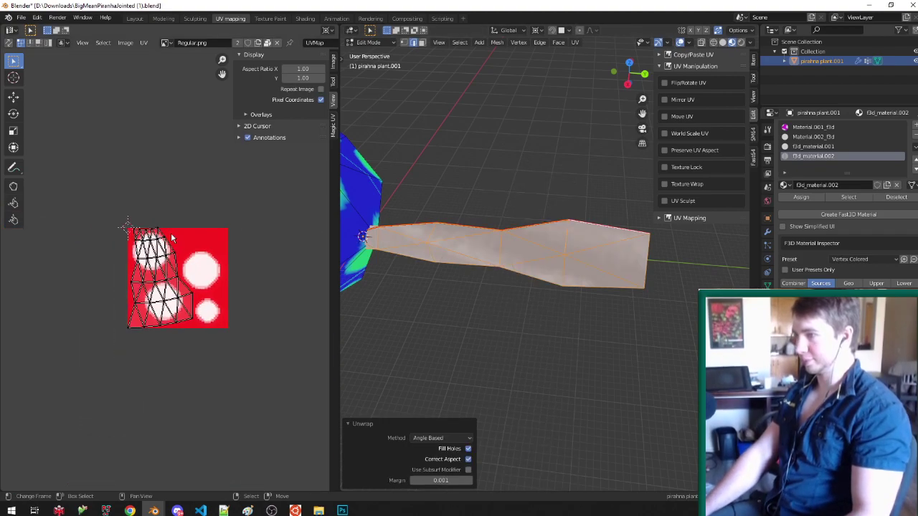
pyautogui.scroll(2, 118, 181)
pyautogui.scroll(2, 114, 218)
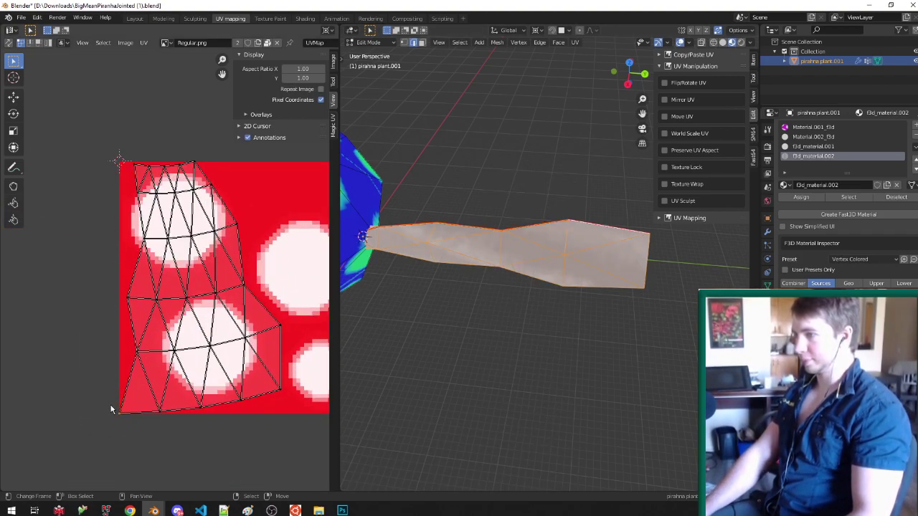
# Step: Set the pivot to the 2D cursor and flatten the left UV column to X scale 0
pyautogui.press('.')
pyautogui.click(248, 221)
pyautogui.press('s')
pyautogui.press('x')
pyautogui.press('0')
pyautogui.press('Return')
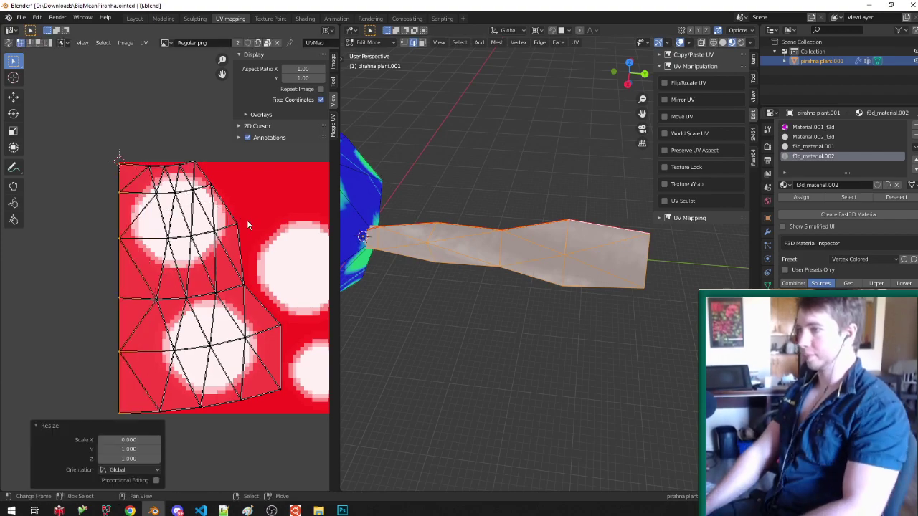
pyautogui.moveTo(251, 219); pyautogui.dragTo(224, 205, button='middle')
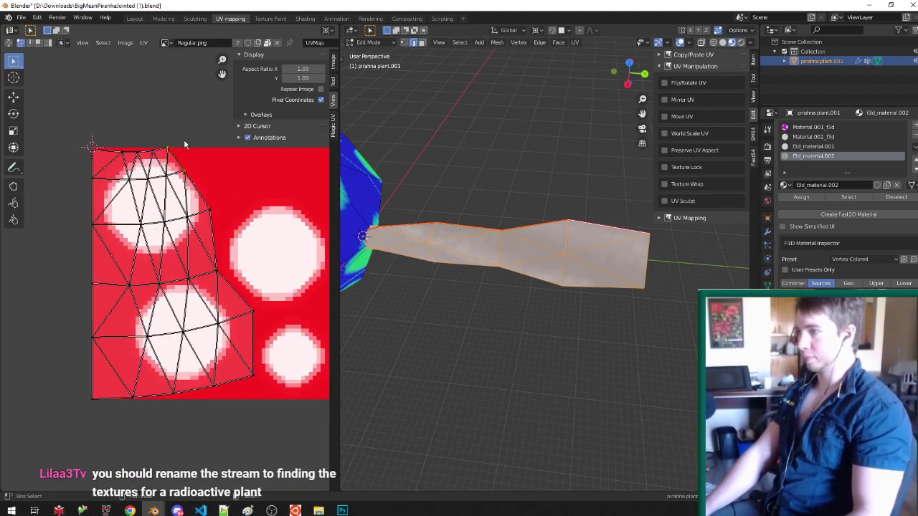
# Step: Collapse the selected UVs into a vertical line and move them 64 px to the texture's right edge
pyautogui.press('s')
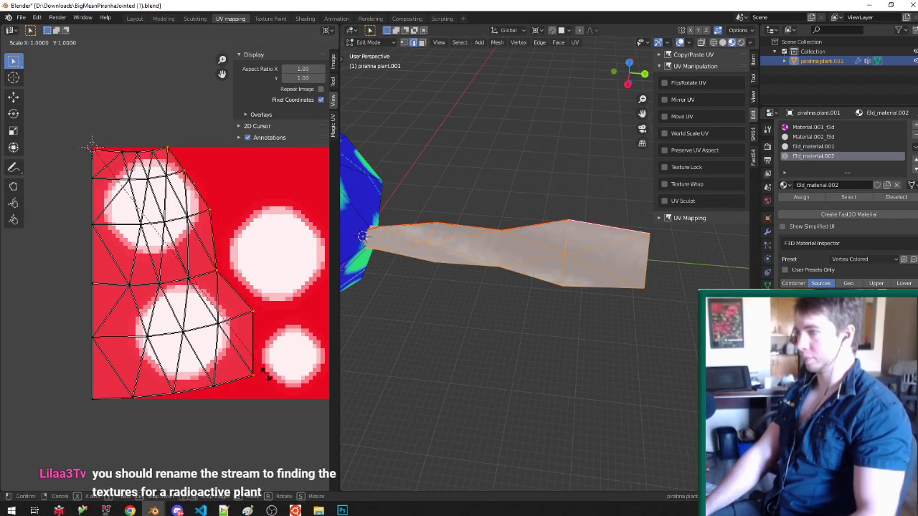
pyautogui.press('x')
pyautogui.press('0')
pyautogui.press('Return')
pyautogui.press('g')
pyautogui.press('x')
pyautogui.press('6')
pyautogui.press('4')
pyautogui.press('Return')
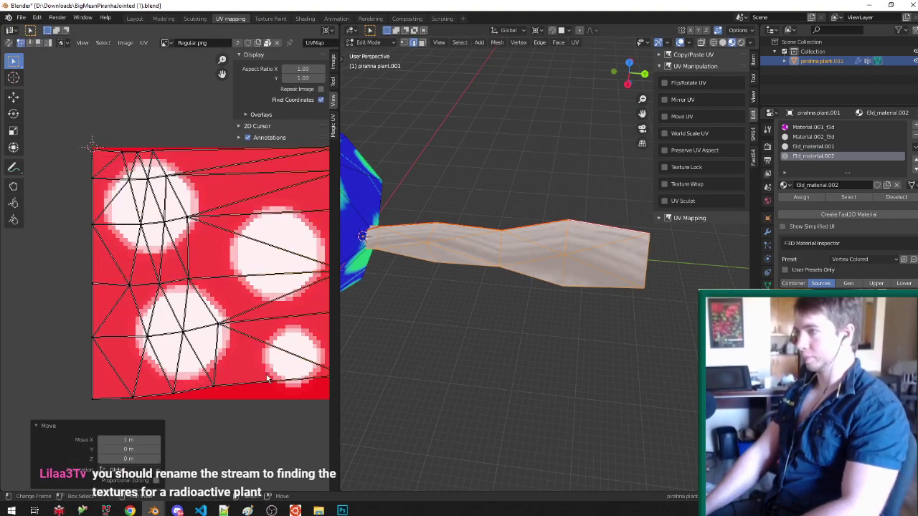
pyautogui.scroll(-2, 72, 360)
pyautogui.scroll(2, 117, 310)
# Step: Collapse the next UV column and place it three quarters across (X offset 48)
pyautogui.rightClick(122, 214)
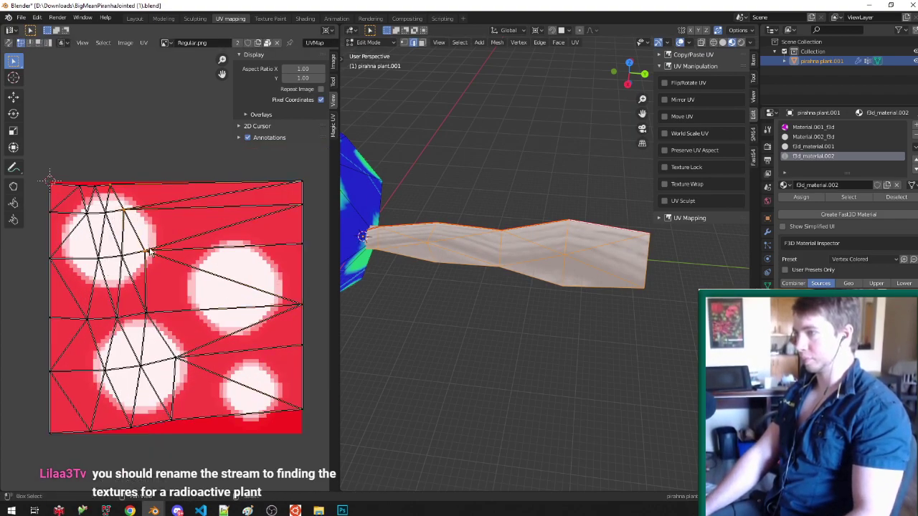
pyautogui.press('s')
pyautogui.press('x')
pyautogui.press('0')
pyautogui.press('Return')
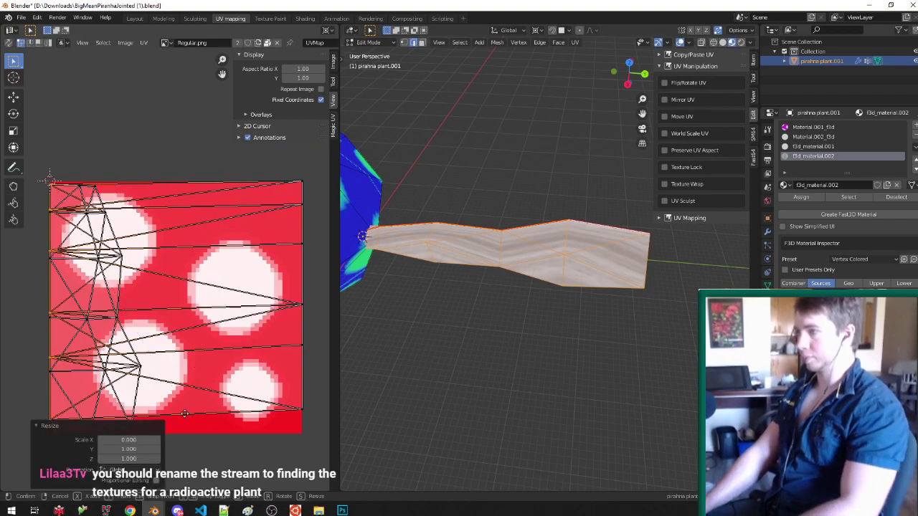
pyautogui.press('g')
pyautogui.press('x')
pyautogui.press('4')
pyautogui.press('8')
pyautogui.press('Return')
pyautogui.scroll(-1, 241, 172)
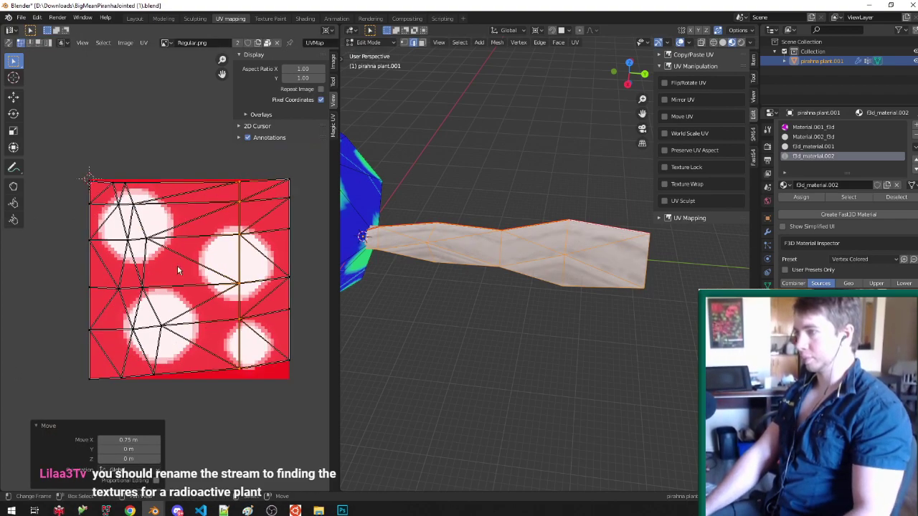
pyautogui.scroll(1, 158, 265)
# Step: Select the full column, collapse it, and place it halfway across at X 0.5
pyautogui.hotkey('alt', 'a')
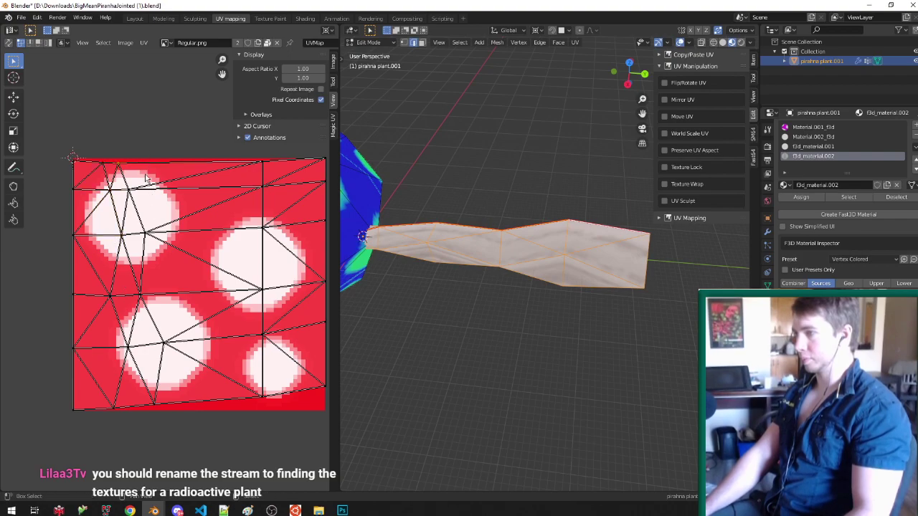
pyautogui.keyDown('shift'); pyautogui.click(152, 307); pyautogui.keyUp('shift')
pyautogui.keyDown('shift'); pyautogui.click(163, 345); pyautogui.keyUp('shift')
pyautogui.keyDown('shift'); pyautogui.click(156, 402); pyautogui.keyUp('shift')
pyautogui.press('s')
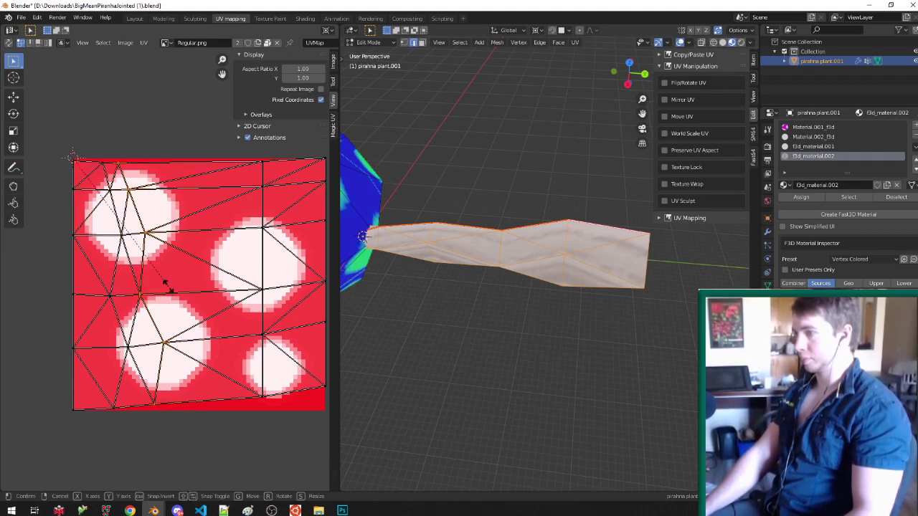
pyautogui.press('x')
pyautogui.press('0')
pyautogui.press('Return')
pyautogui.press('g')
pyautogui.press('x')
pyautogui.press('0')
pyautogui.press('.')
pyautogui.press('5')
pyautogui.press('Return')
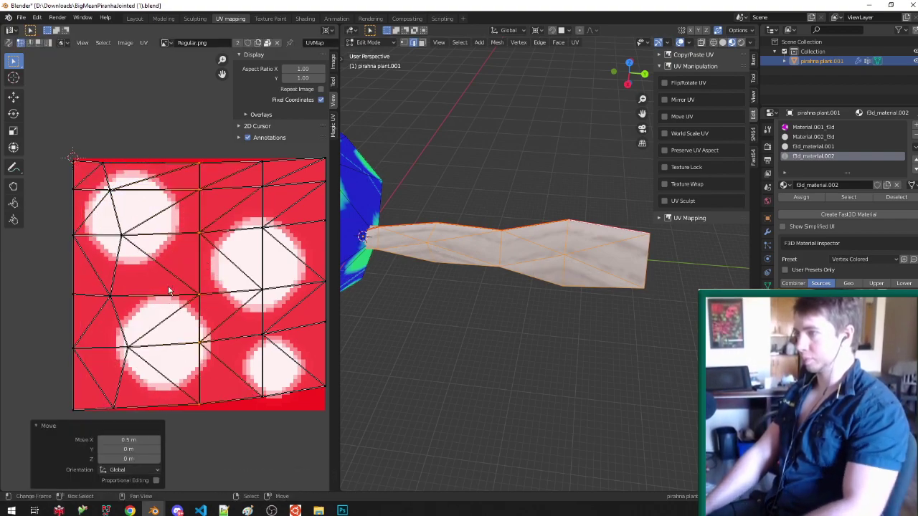
# Step: Collapse the middle UV column and place it one quarter across (X offset 16)
pyautogui.hotkey('alt', 'a')
pyautogui.press('b')
pyautogui.moveTo(149, 203); pyautogui.dragTo(150, 203)
pyautogui.press('s')
pyautogui.press('x')
pyautogui.press('0')
pyautogui.press('Return')
pyautogui.press('g')
pyautogui.press('x')
pyautogui.press('1')
pyautogui.press('6')
pyautogui.press('Return')
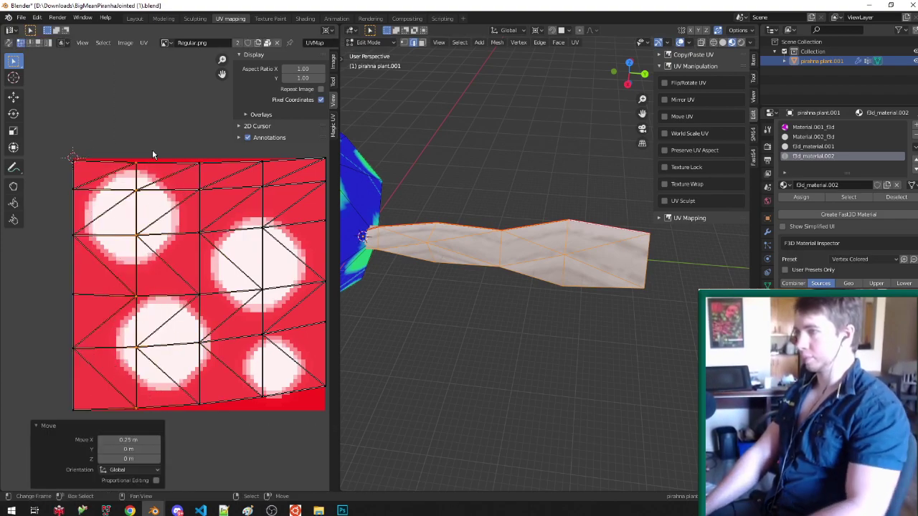
# Step: Save the blend file
pyautogui.hotkey('ctrl', 's')
pyautogui.scroll(-1, 141, 221)
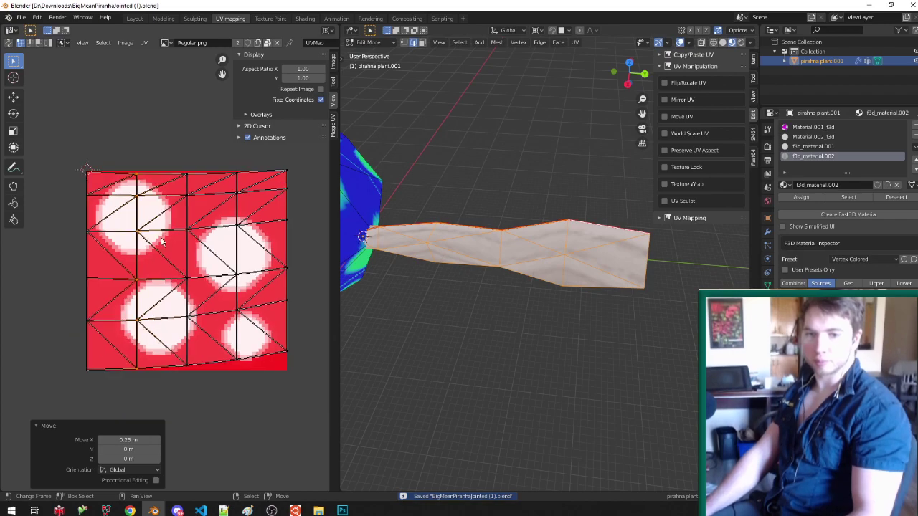
pyautogui.scroll(1, 161, 241)
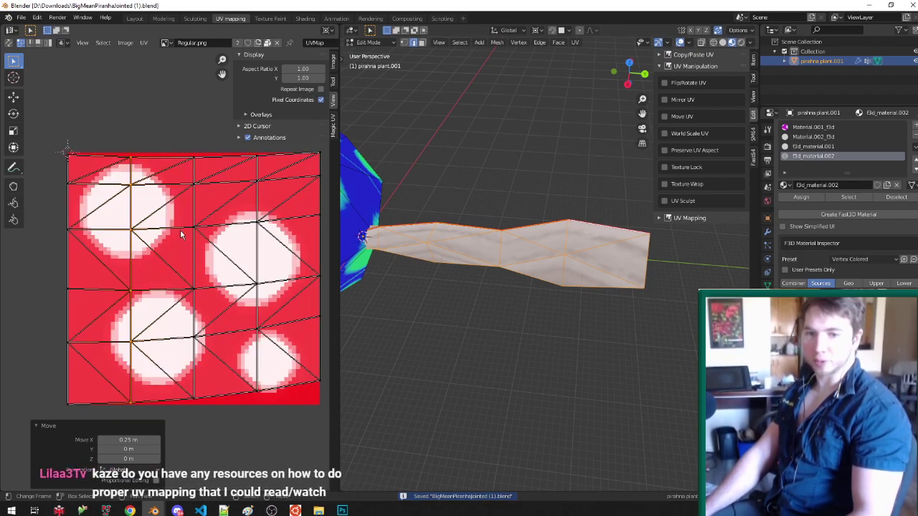
# Step: Flatten the top UV row into a straight line with Y scale 0
pyautogui.moveTo(51, 164); pyautogui.dragTo(348, 104)
pyautogui.press('s')
pyautogui.press('y')
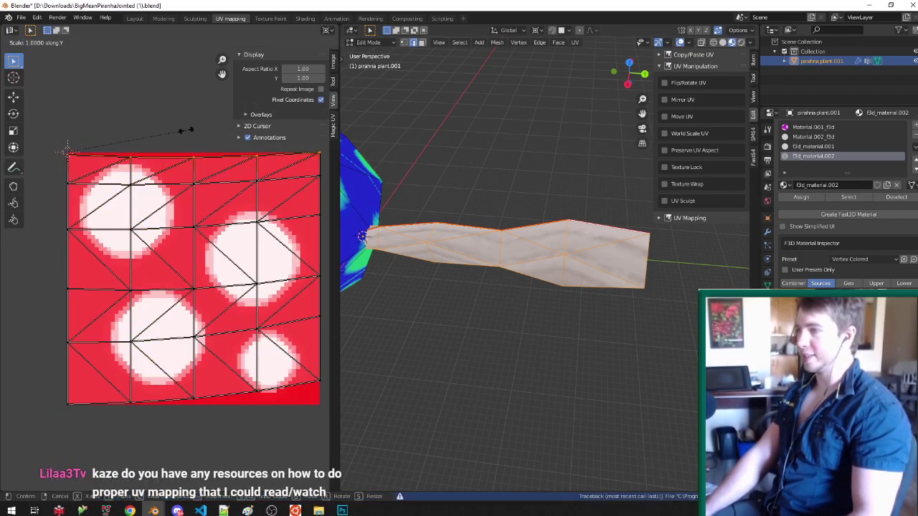
pyautogui.press('0')
pyautogui.press('Return')
# Step: Flatten the second UV row and raise it 12 px
pyautogui.hotkey('alt', 'a')
pyautogui.press('b')
pyautogui.moveTo(63, 192); pyautogui.dragTo(334, 165)
pyautogui.press('s')
pyautogui.press('y')
pyautogui.press('0')
pyautogui.press('Return')
pyautogui.press('g')
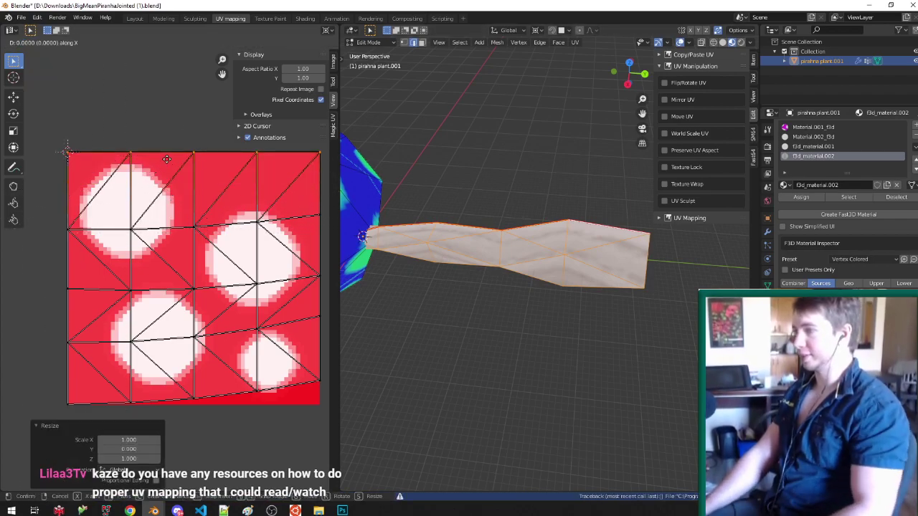
pyautogui.press('y')
pyautogui.press('1')
pyautogui.press('2')
pyautogui.press('Return')
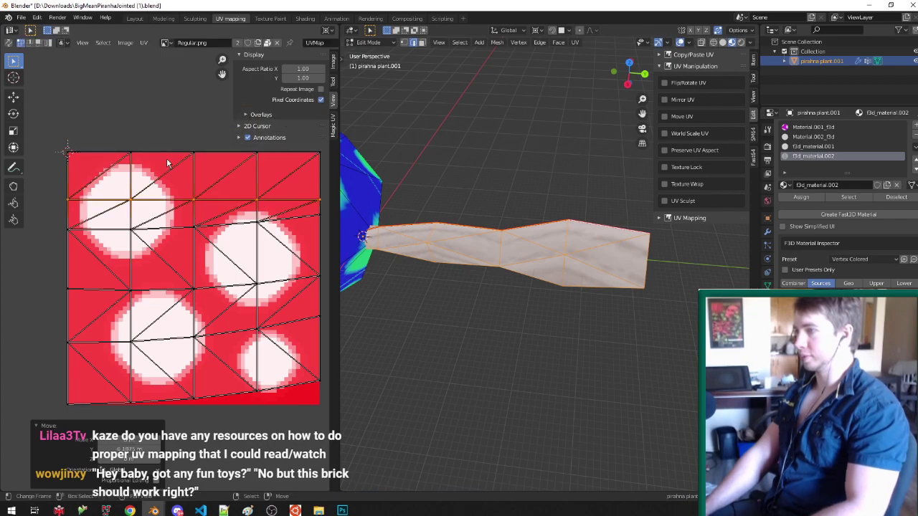
# Step: Move the next UV row down 24 px
pyautogui.scroll(-1, 137, 204)
pyautogui.press('b')
pyautogui.moveTo(53, 239); pyautogui.dragTo(320, 211)
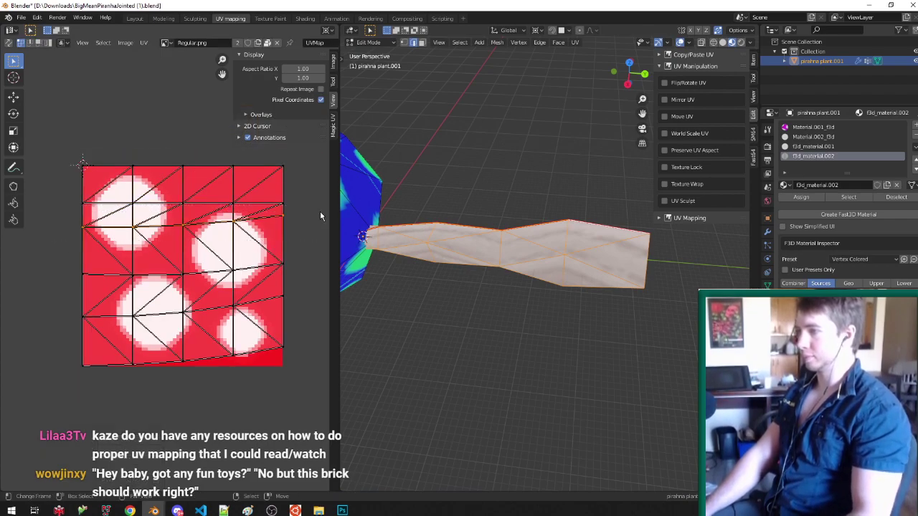
pyautogui.press('g')
pyautogui.press('y')
pyautogui.press('-')
pyautogui.press('2')
pyautogui.press('4')
pyautogui.press('Return')
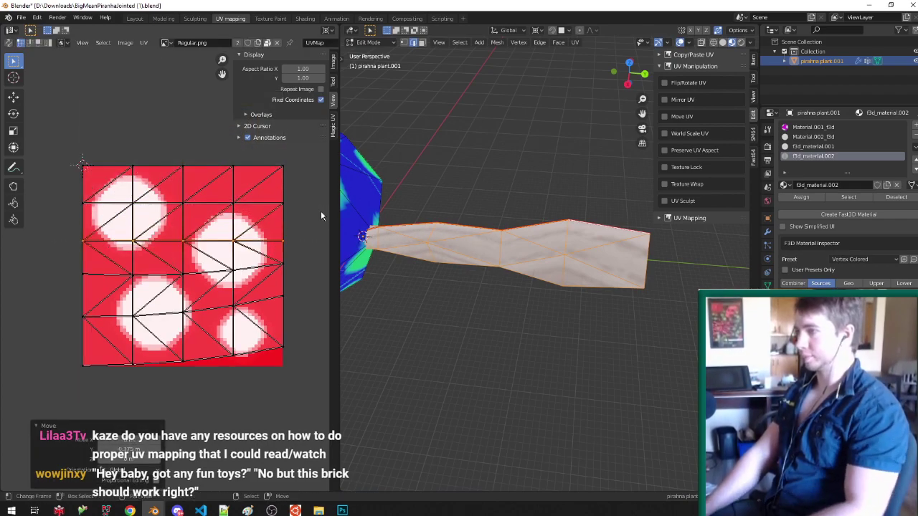
# Step: Flatten the middle UV row and move it down 36 px
pyautogui.moveTo(260, 248); pyautogui.dragTo(291, 249)
pyautogui.press('s')
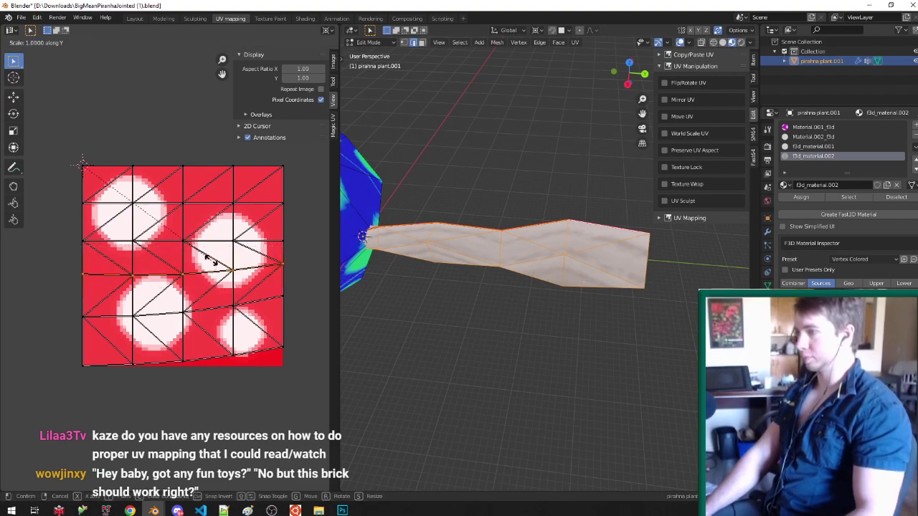
pyautogui.press('y')
pyautogui.press('0')
pyautogui.press('Return')
pyautogui.write('gy36')
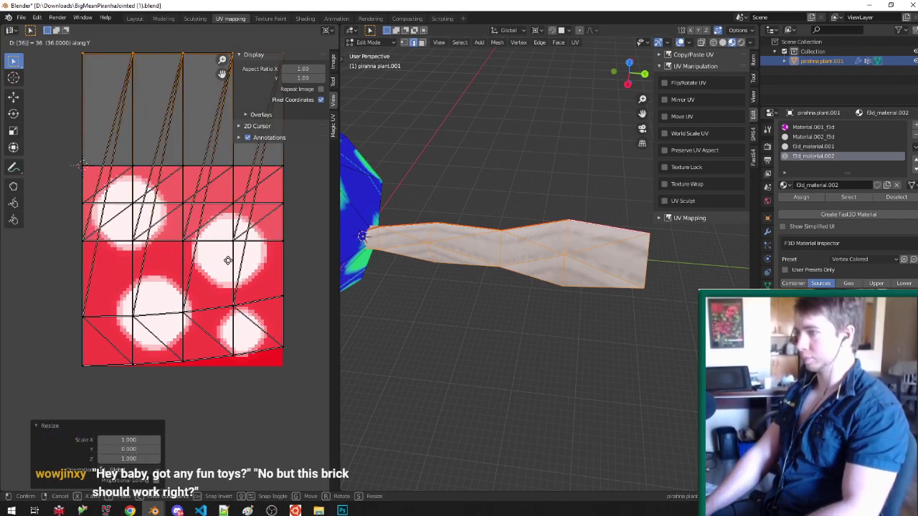
pyautogui.press('-')
pyautogui.press('Return')
# Step: Flatten the following UV row and move it down 48 px
pyautogui.moveTo(58, 334); pyautogui.dragTo(291, 285)
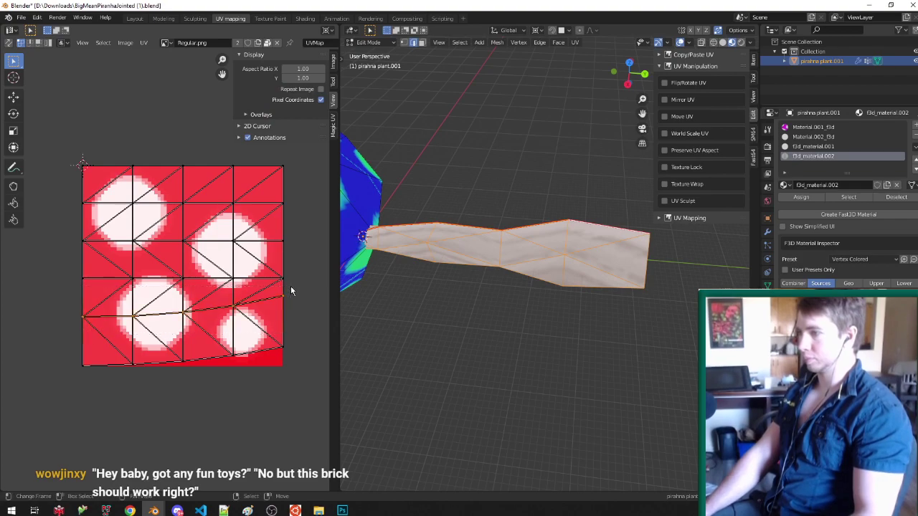
pyautogui.press('s')
pyautogui.press('y')
pyautogui.press('0')
pyautogui.press('Return')
pyautogui.write('gy48')
pyautogui.press('-')
pyautogui.press('Return')
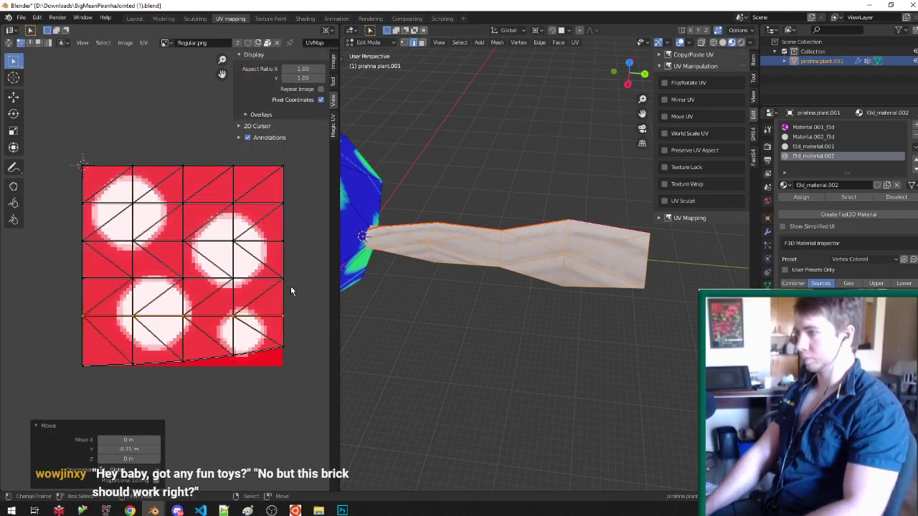
# Step: Flatten the bottom UV row and move it 60 px
pyautogui.click(290, 286)
pyautogui.press('b')
pyautogui.moveTo(78, 393); pyautogui.dragTo(297, 338)
pyautogui.press('s')
pyautogui.press('y')
pyautogui.press('0')
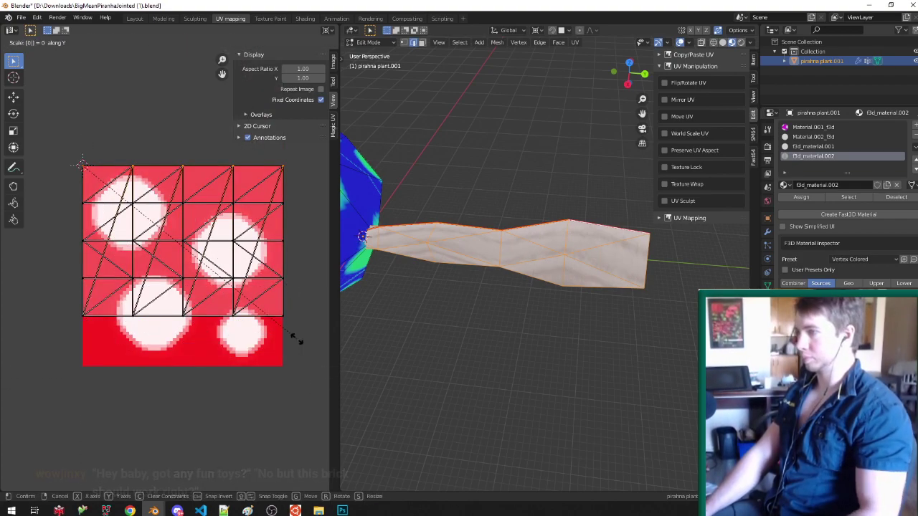
pyautogui.press('Return')
pyautogui.write('gy60')
pyautogui.press('Return')
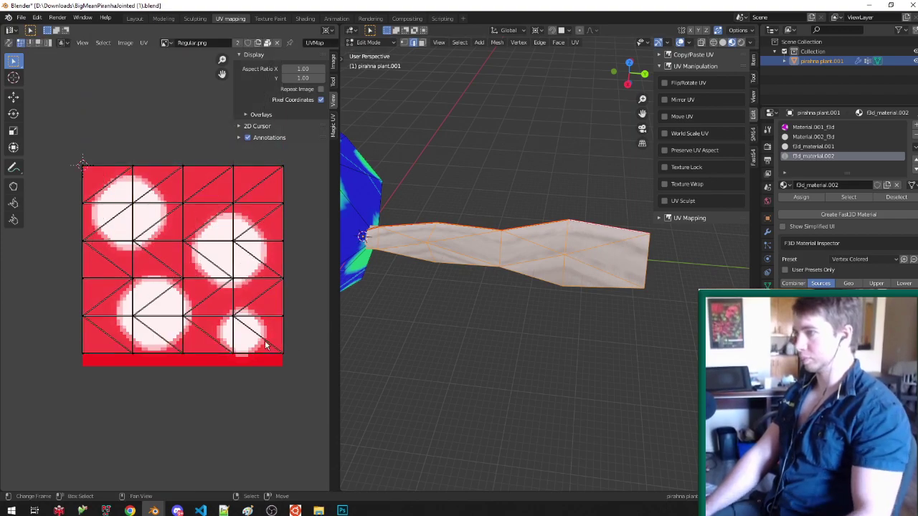
# Step: Check the stem, then scale its UVs by 2 vertically and horizontally
pyautogui.scroll(5, 64, 343)
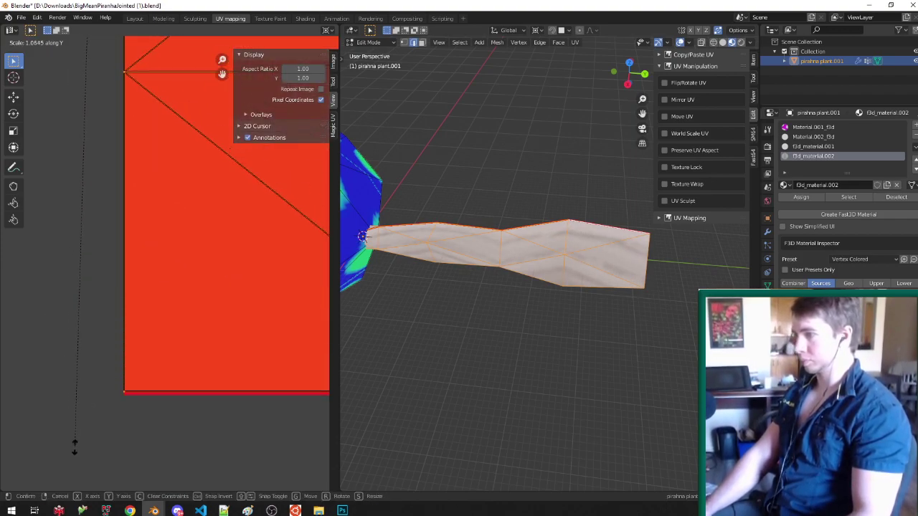
pyautogui.press('Tab')
pyautogui.scroll(-6, 100, 198)
pyautogui.press('Tab')
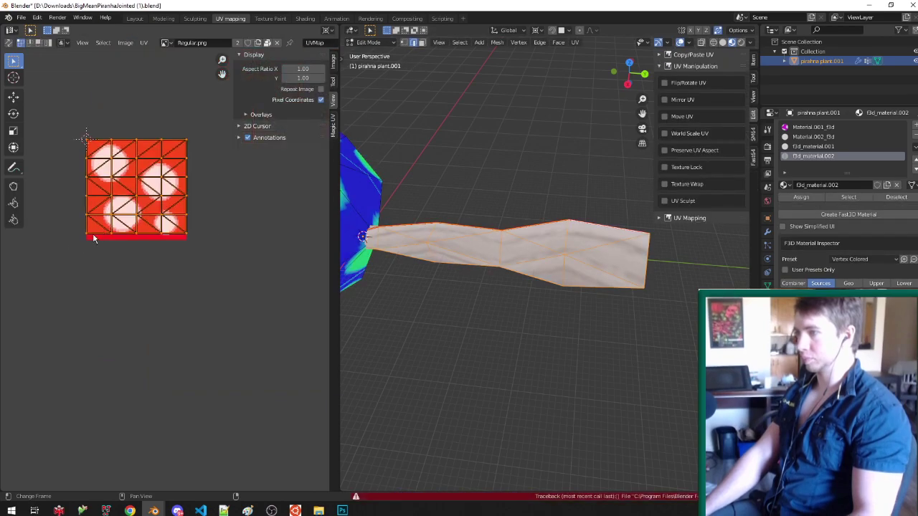
pyautogui.scroll(1, 93, 233)
pyautogui.write('sy')
pyautogui.write('4')
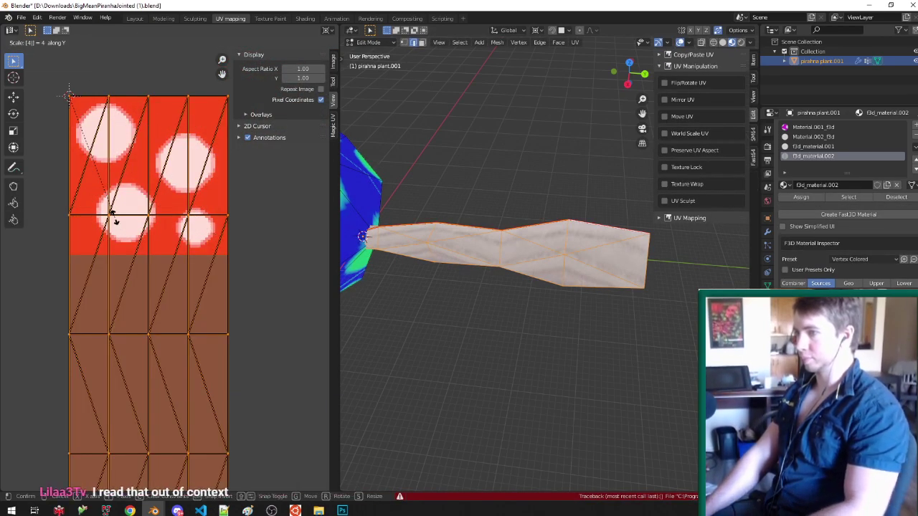
pyautogui.press('BackSpace')
pyautogui.write('2')
pyautogui.press('Return')
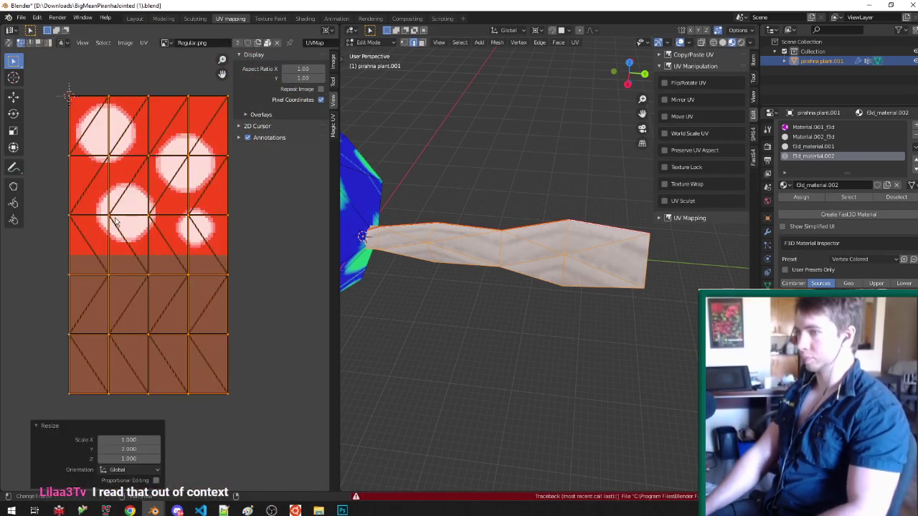
pyautogui.press('s')
pyautogui.press('x')
pyautogui.press('Escape')
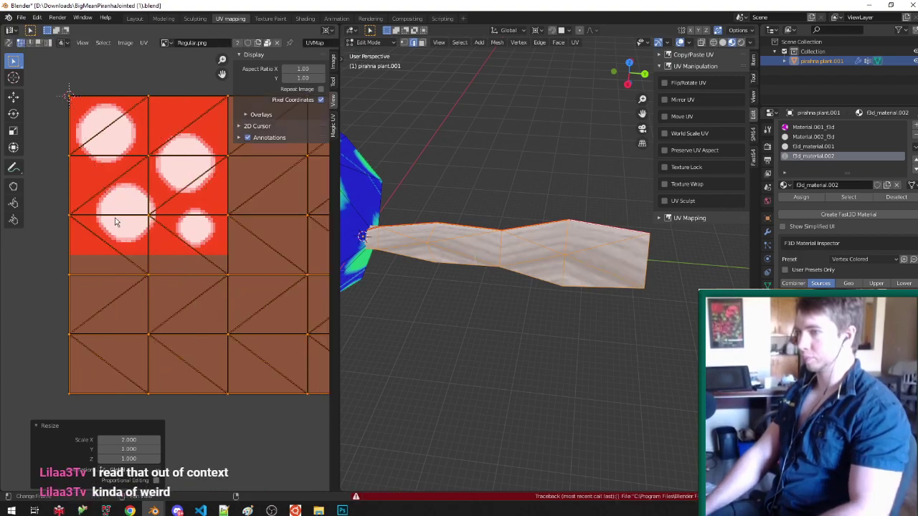
# Step: Leave Edit Mode and save the blend file
pyautogui.press('Tab')
pyautogui.hotkey('ctrl', 's')
pyautogui.moveTo(572, 245); pyautogui.dragTo(543, 216, button='middle')
# Step: Paint the stem purple in Vertex Paint, return to Object Mode and save the file
pyautogui.hotkey('ctrl', 'Tab')
pyautogui.click(542, 174)
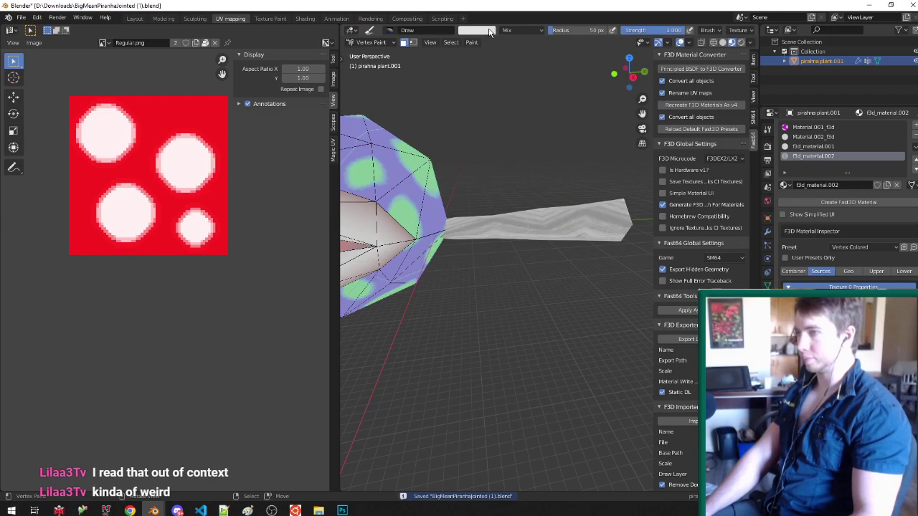
pyautogui.click(476, 30)
pyautogui.moveTo(502, 71); pyautogui.dragTo(534, 83)
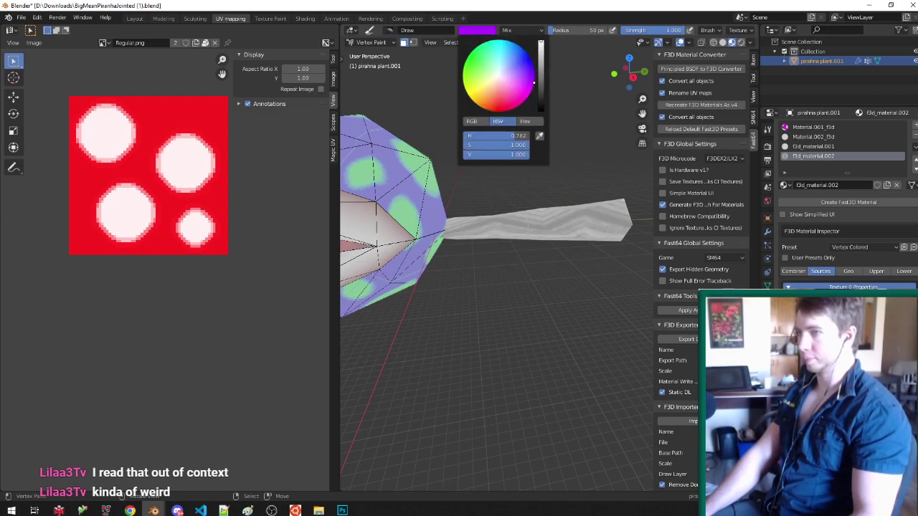
pyautogui.moveTo(537, 220); pyautogui.dragTo(540, 225)
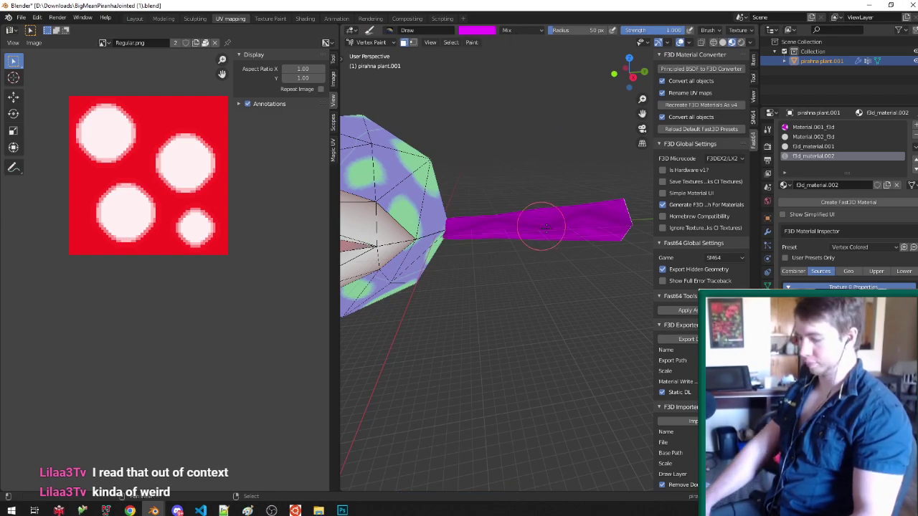
pyautogui.hotkey('ctrl', 'Tab')
pyautogui.scroll(-3, 546, 264)
pyautogui.hotkey('ctrl', 's')
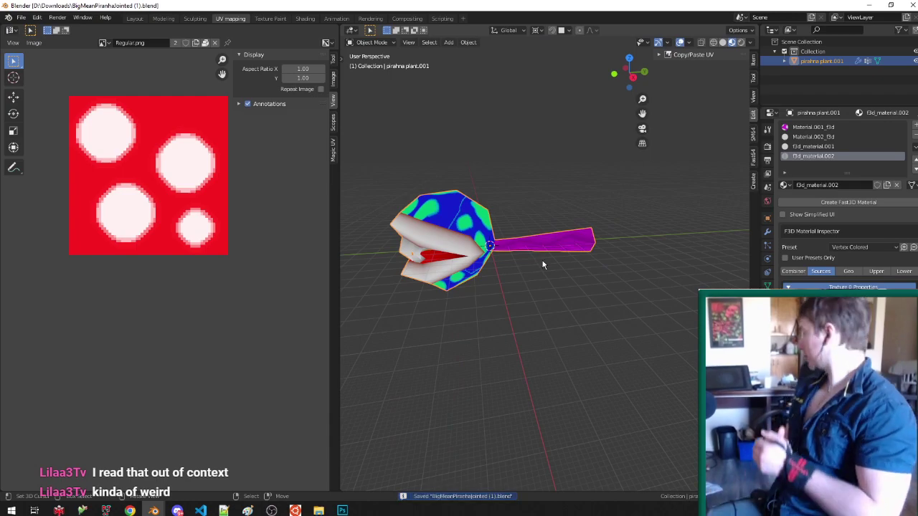
# Step: Change the vertex paint brush colour to green and return to Object Mode
pyautogui.scroll(3, 527, 251)
pyautogui.hotkey('ctrl', 'Tab')
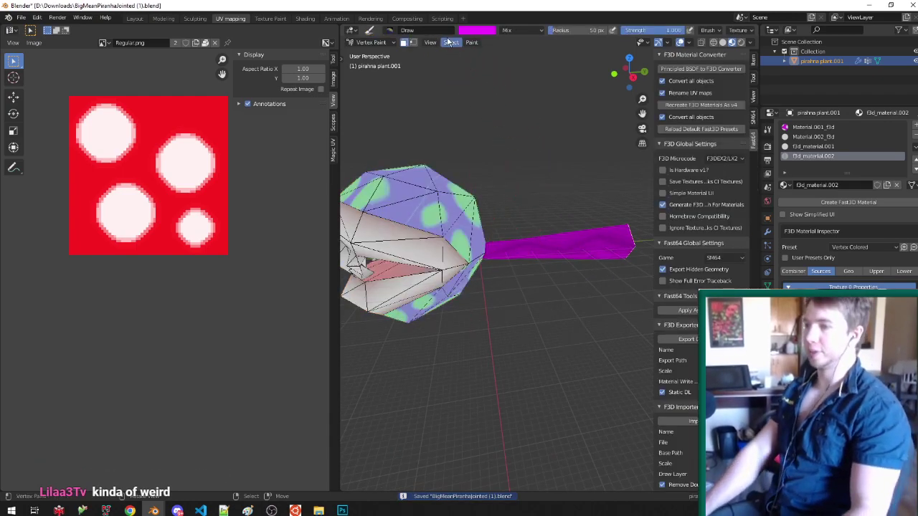
pyautogui.click(465, 31)
pyautogui.click(472, 65)
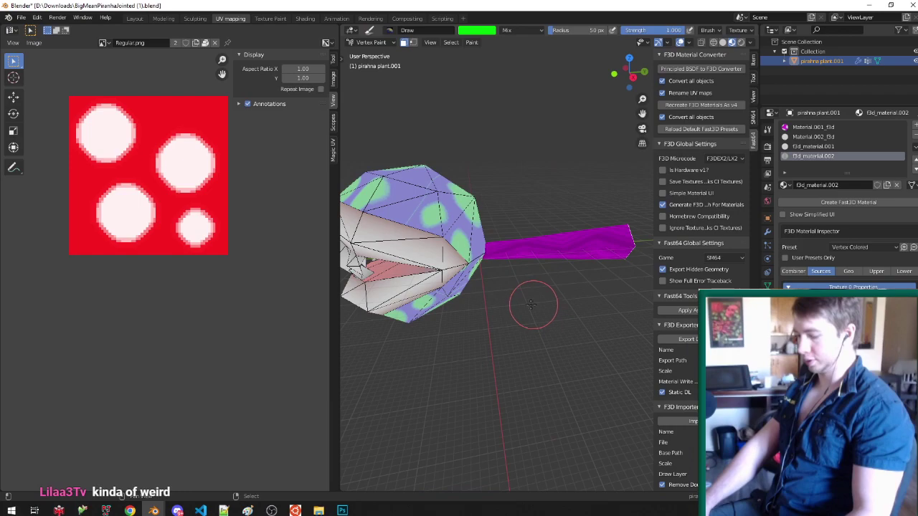
pyautogui.hotkey('ctrl', 'Tab')
pyautogui.scroll(-4, 485, 276)
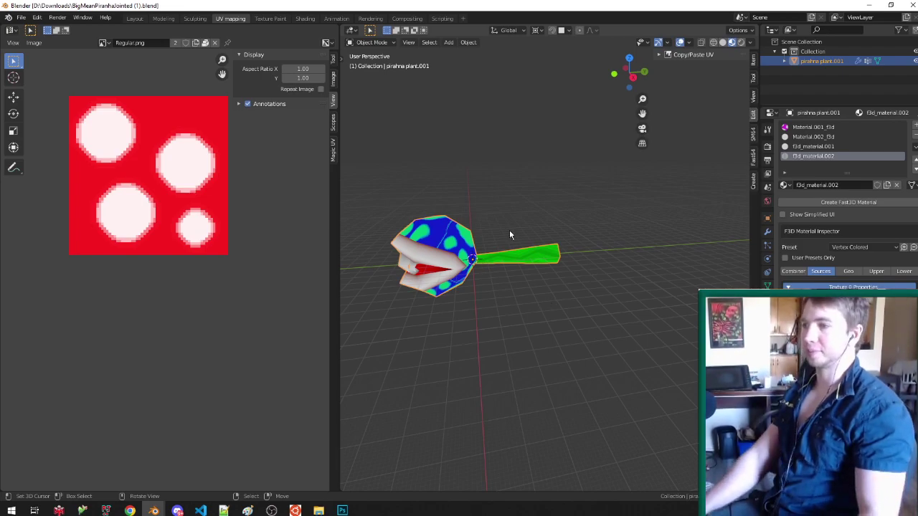
# Step: Orbit around the piranha plant to inspect the mouth and the end of the stem, saving along the way
pyautogui.moveTo(509, 229); pyautogui.dragTo(549, 253, button='middle')
pyautogui.scroll(4, 548, 253)
pyautogui.hotkey('ctrl', 's')
pyautogui.scroll(-5, 568, 282)
pyautogui.scroll(6, 568, 282)
pyautogui.moveTo(568, 283); pyautogui.dragTo(512, 276, button='middle')
pyautogui.scroll(-5, 511, 276)
pyautogui.scroll(4, 511, 277)
pyautogui.scroll(-4, 534, 276)
pyautogui.moveTo(575, 273); pyautogui.dragTo(570, 240, button='middle')
pyautogui.scroll(4, 534, 277)
pyautogui.scroll(-3, 579, 272)
pyautogui.scroll(4, 572, 239)
pyautogui.moveTo(631, 239)
pyautogui.mouseDown(button='middle')
pyautogui.moveTo(521, 241)
pyautogui.moveTo(644, 244)
pyautogui.mouseUp(button='middle')
pyautogui.scroll(-7, 643, 244)
pyautogui.scroll(4, 551, 237)
pyautogui.moveTo(550, 236); pyautogui.dragTo(523, 253, button='middle')
pyautogui.scroll(5, 608, 259)
# Step: Enter Edit Mode with all of the plant's geometry selected, and save the file
pyautogui.press('Tab')
pyautogui.scroll(-5, 568, 268)
pyautogui.press('a')
pyautogui.press('a')
pyautogui.hotkey('ctrl', 's')
pyautogui.scroll(-4, 615, 249)
pyautogui.scroll(4, 614, 250)
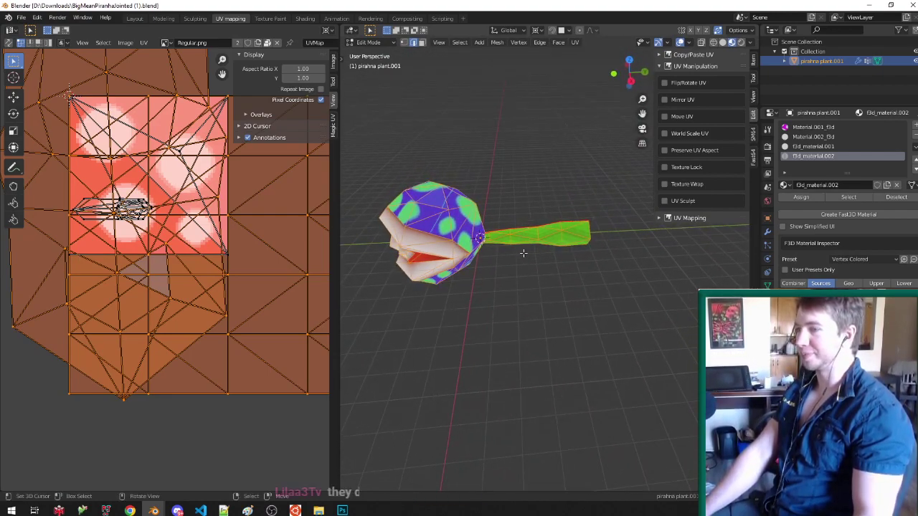
# Step: Duplicate the piranha mesh, scale the copy to 0.25 and move it along X beside the original
pyautogui.hotkey('shift', 'd')
pyautogui.press('Escape')
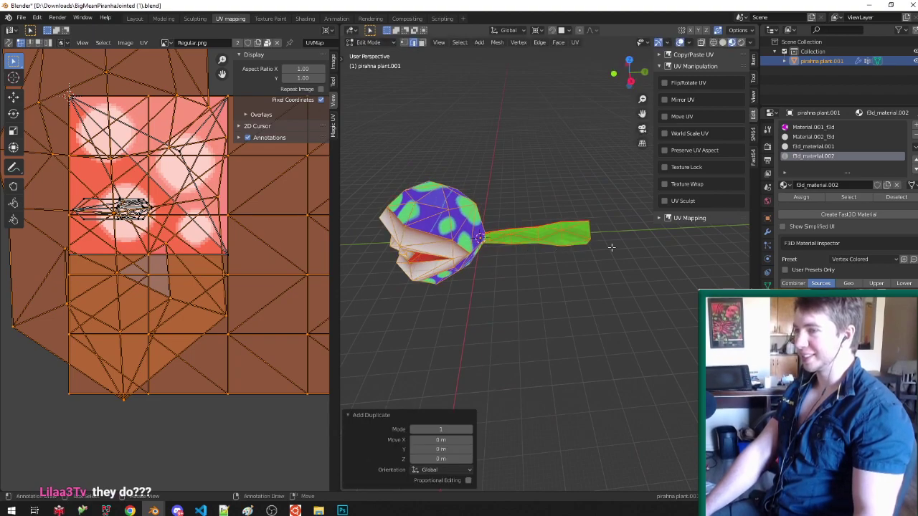
pyautogui.write('s.25')
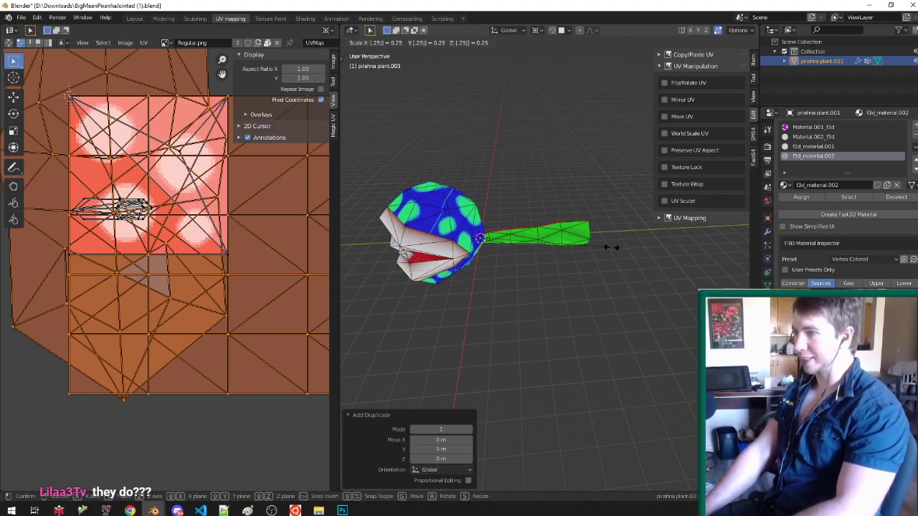
pyautogui.press('Return')
pyautogui.press('g')
pyautogui.press('x')
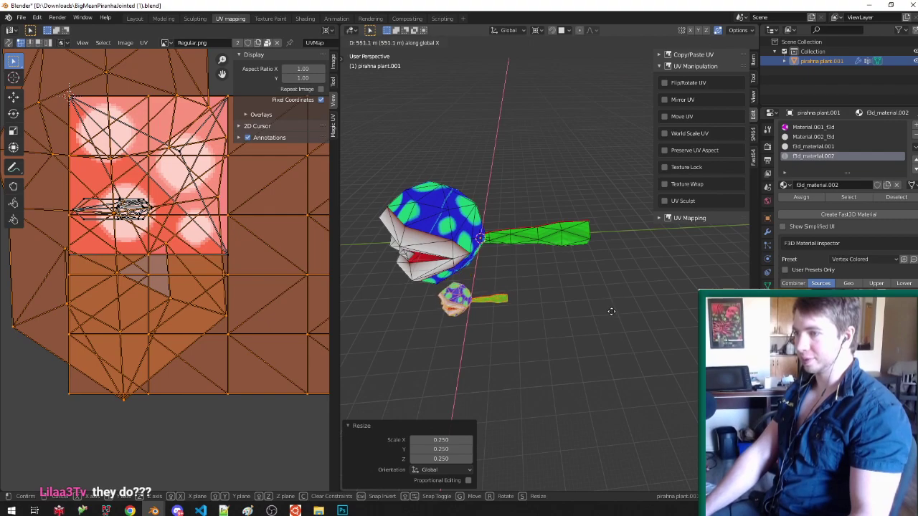
pyautogui.click(570, 298)
# Step: Delete one tooth from the small copy's mouth and leave Edit Mode
pyautogui.press('KP_Decimal')
pyautogui.moveTo(459, 327); pyautogui.dragTo(547, 307, button='middle')
pyautogui.scroll(1, 520, 274)
pyautogui.hotkey('alt', 'a')
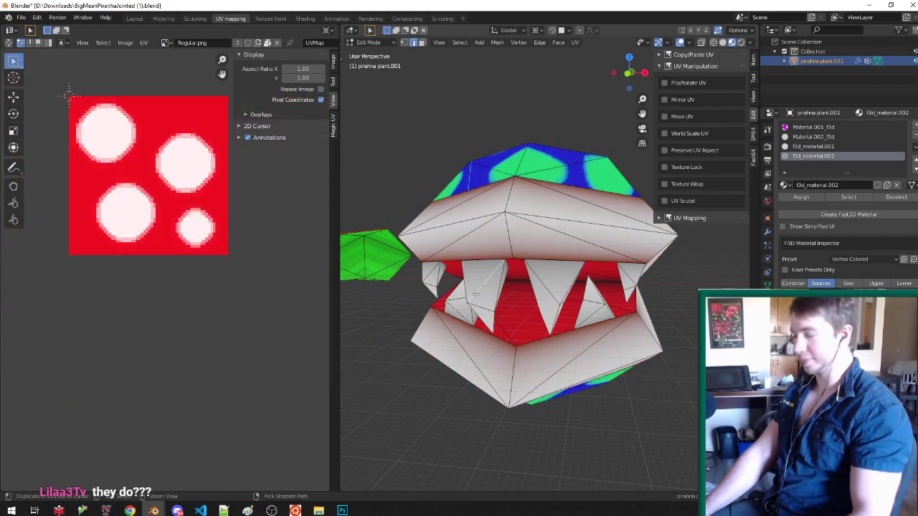
pyautogui.press('l')
pyautogui.press('x')
pyautogui.click(476, 294)
pyautogui.scroll(-5, 531, 291)
pyautogui.press('Tab')
# Step: Select the small copy's stem in vertex mode and enlarge it to 1.845
pyautogui.moveTo(579, 288); pyautogui.dragTo(553, 300, button='middle')
pyautogui.press('Tab')
pyautogui.hotkey('ctrl', 'Tab')
pyautogui.click(594, 287)
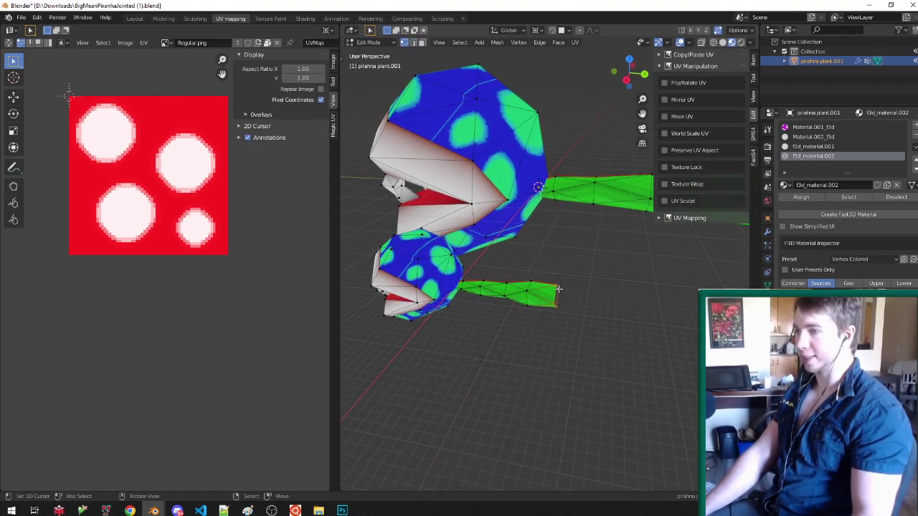
pyautogui.hotkey('ctrl', 'l')
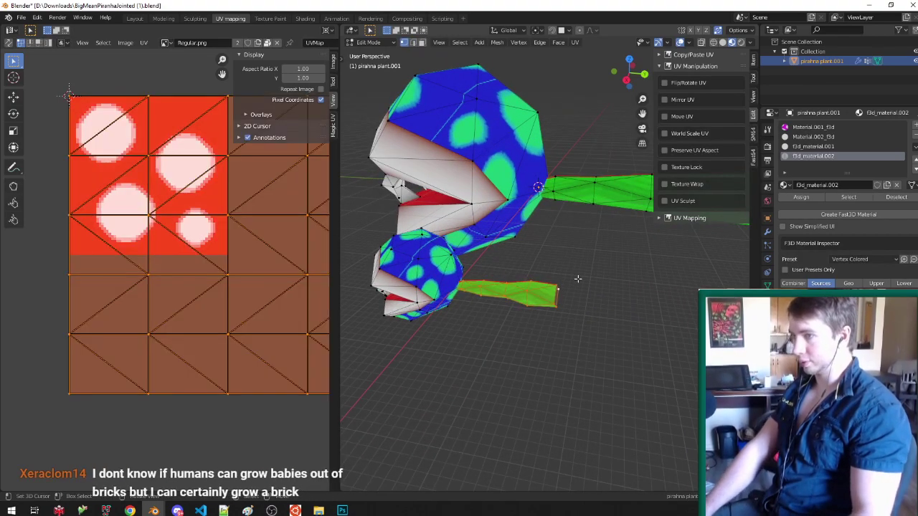
pyautogui.press('s')
pyautogui.click(655, 284)
# Step: Move the enlarged stem along Y and select the vertices around its tip
pyautogui.press('g')
pyautogui.press('y')
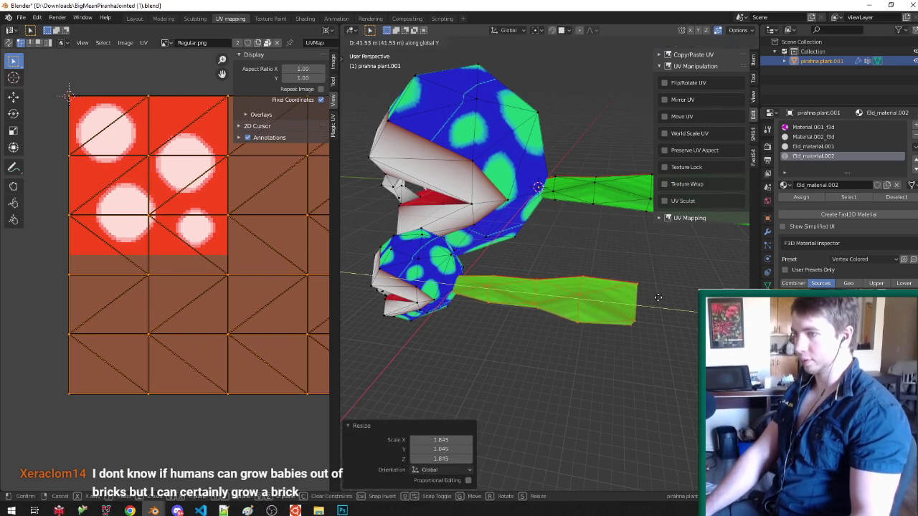
pyautogui.click(669, 300)
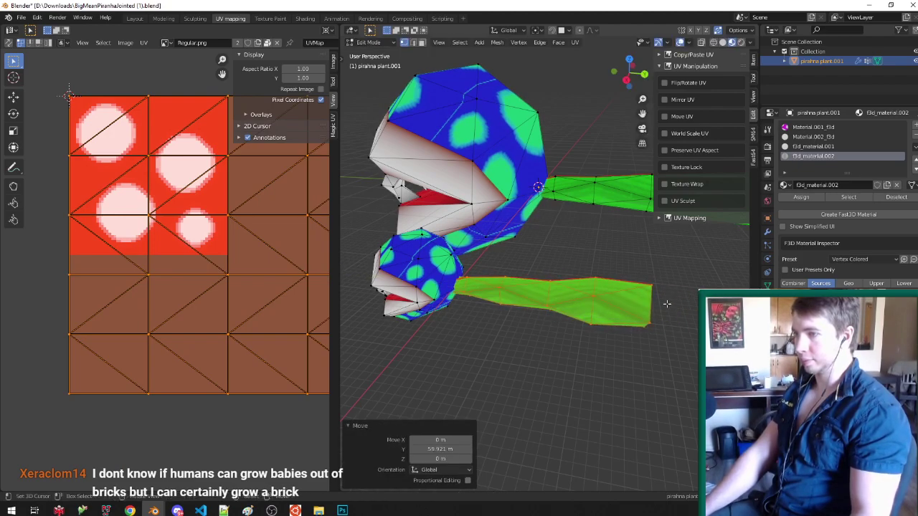
pyautogui.click(656, 295)
pyautogui.press('ctrl+KP_Add')
# Step: Delete the stem tip's vertices and save the file
pyautogui.press('x')
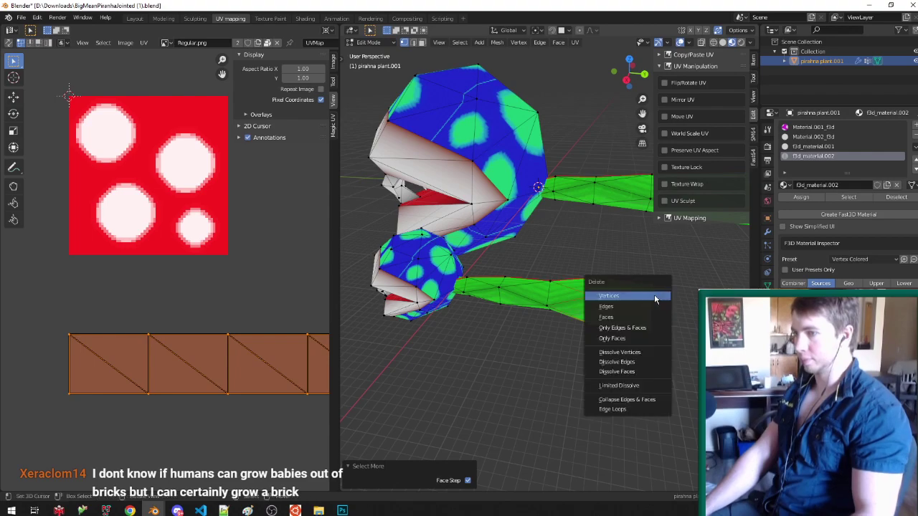
pyautogui.click(655, 297)
pyautogui.scroll(-2, 603, 288)
pyautogui.scroll(1, 480, 276)
pyautogui.moveTo(475, 275); pyautogui.dragTo(511, 282, button='middle')
pyautogui.hotkey('ctrl', 's')
pyautogui.moveTo(561, 304); pyautogui.dragTo(598, 332, button='middle')
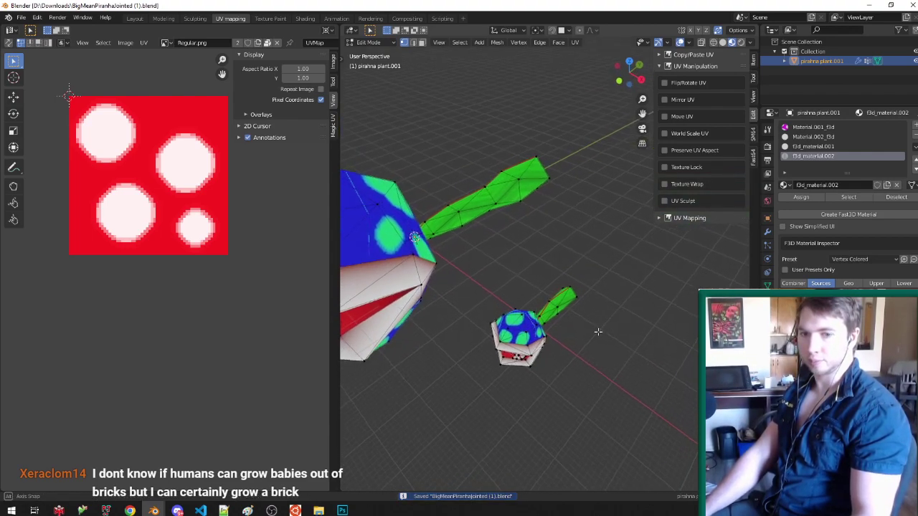
pyautogui.scroll(-2, 594, 330)
pyautogui.scroll(2, 542, 318)
# Step: Box-select the whole small plant in wireframe view, then return to the coloured view
pyautogui.hotkey('shift', 'z')
pyautogui.press('a')
pyautogui.press('b')
pyautogui.press('Escape')
pyautogui.hotkey('alt', 'a')
pyautogui.press('b')
pyautogui.moveTo(525, 406); pyautogui.dragTo(662, 277)
pyautogui.hotkey('shift', 'z')
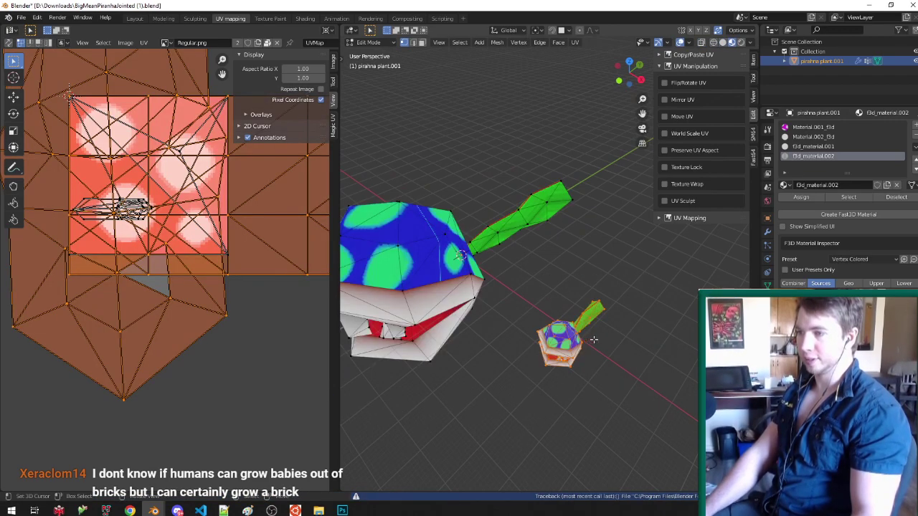
pyautogui.moveTo(628, 334); pyautogui.dragTo(619, 329, button='middle')
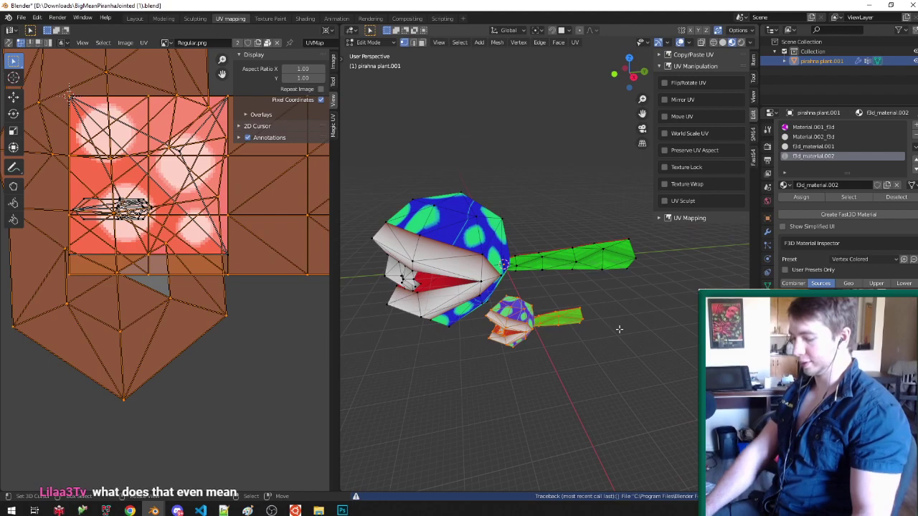
# Step: Rotate the small plant 37.5° around Z and move it horizontally beside the large head
pyautogui.press('r')
pyautogui.press('2')
pyautogui.press('Return')
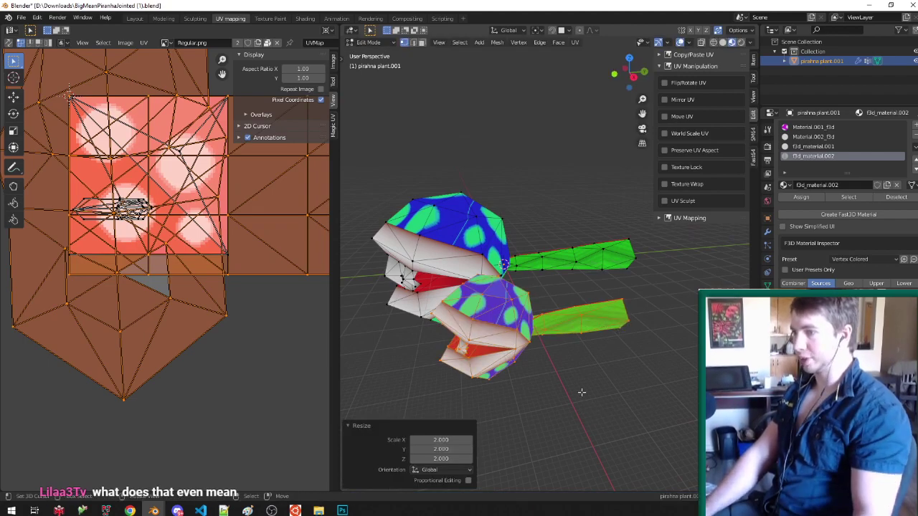
pyautogui.moveTo(583, 393); pyautogui.dragTo(573, 411, button='middle')
pyautogui.scroll(2, 573, 411)
pyautogui.press('r')
pyautogui.press('z')
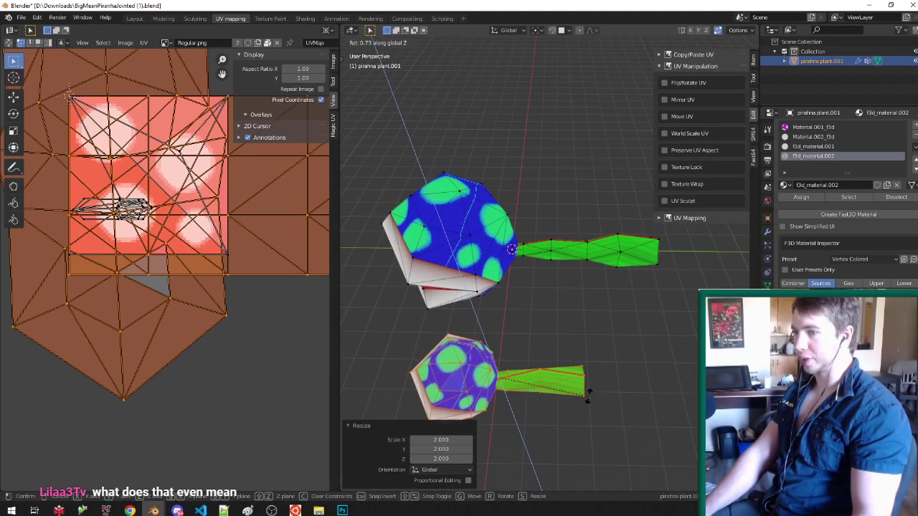
pyautogui.click(582, 341)
pyautogui.press('g')
pyautogui.hotkey('shift', 'z')
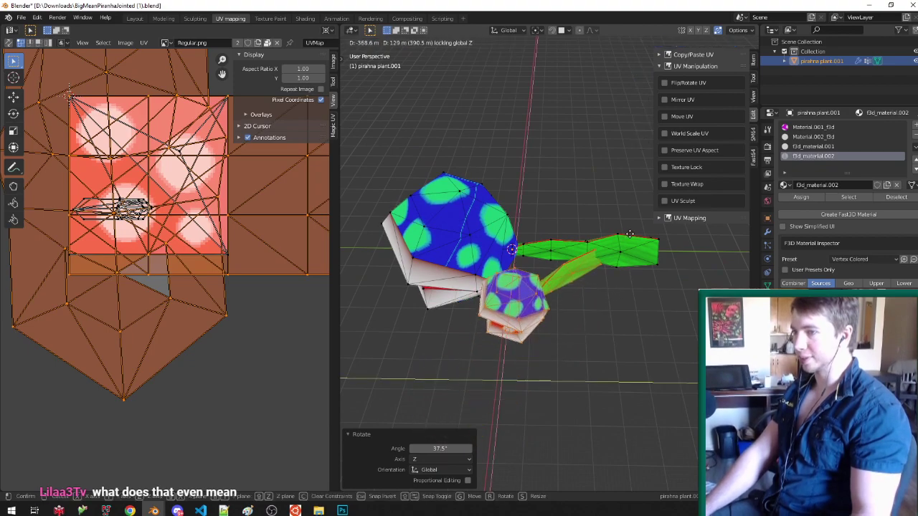
pyautogui.click(623, 238)
# Step: Turn on vertex snapping and snap the small head and branch onto the stem
pyautogui.scroll(5, 623, 239)
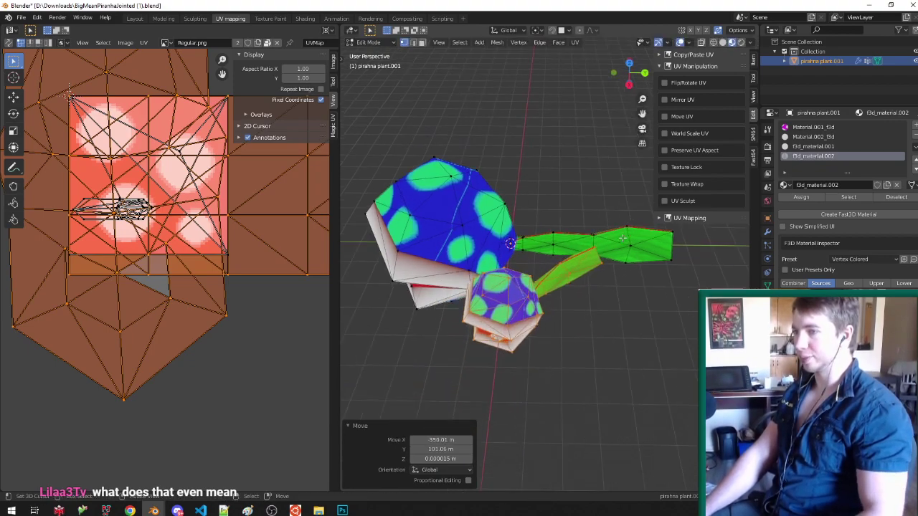
pyautogui.scroll(-6, 605, 271)
pyautogui.moveTo(654, 185); pyautogui.dragTo(500, 221, button='middle')
pyautogui.scroll(-5, 500, 221)
pyautogui.scroll(6, 500, 215)
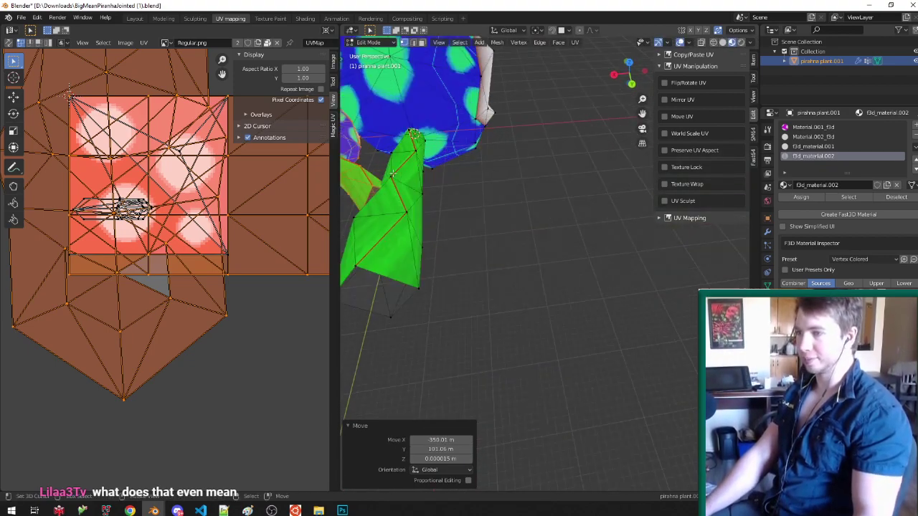
pyautogui.scroll(-2, 502, 223)
pyautogui.hotkey('ctrl', 'shift', 'Tab')
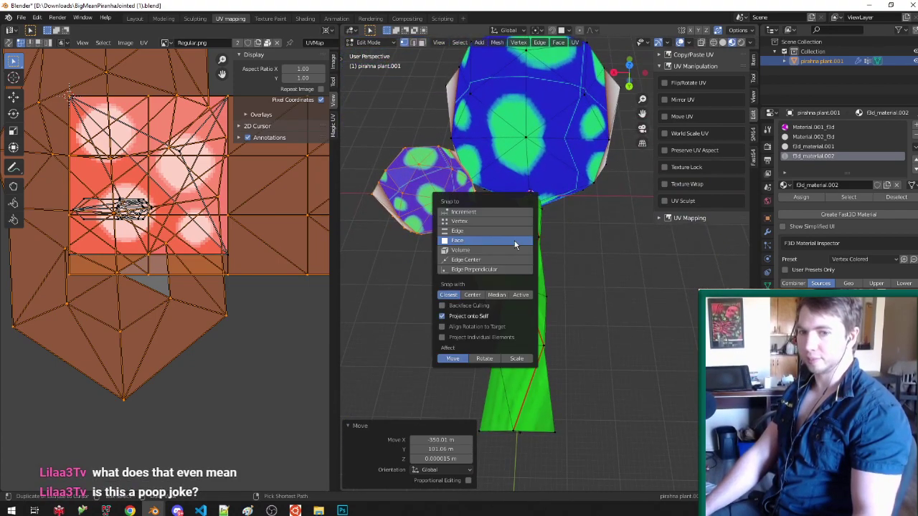
pyautogui.click(491, 223)
pyautogui.hotkey('shift', 'Tab')
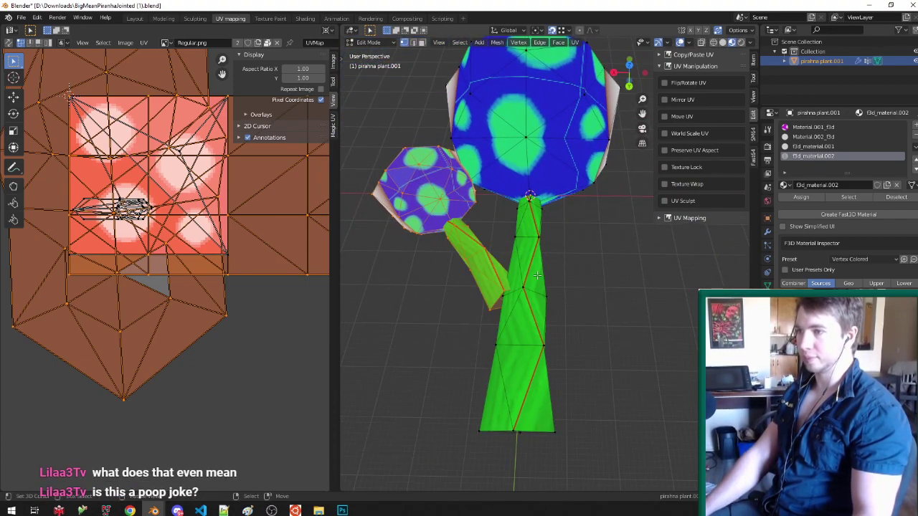
pyautogui.press('g')
pyautogui.click(505, 289)
# Step: Enlarge the neck slightly and snap it onto the adjacent vertex
pyautogui.moveTo(504, 288); pyautogui.dragTo(607, 254, button='middle')
pyautogui.scroll(5, 624, 263)
pyautogui.press('s')
pyautogui.click(605, 266)
pyautogui.press('s')
pyautogui.click(624, 271)
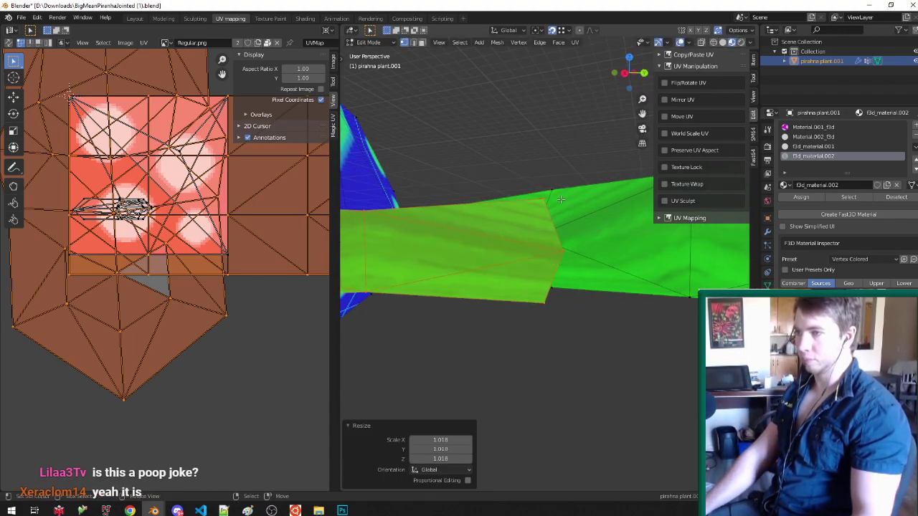
pyautogui.press('g')
pyautogui.click(560, 198)
# Step: Redo the neck scaling, settling on 1.027, and shift the neck faces into place
pyautogui.hotkey('ctrl', 'z')
pyautogui.press('s')
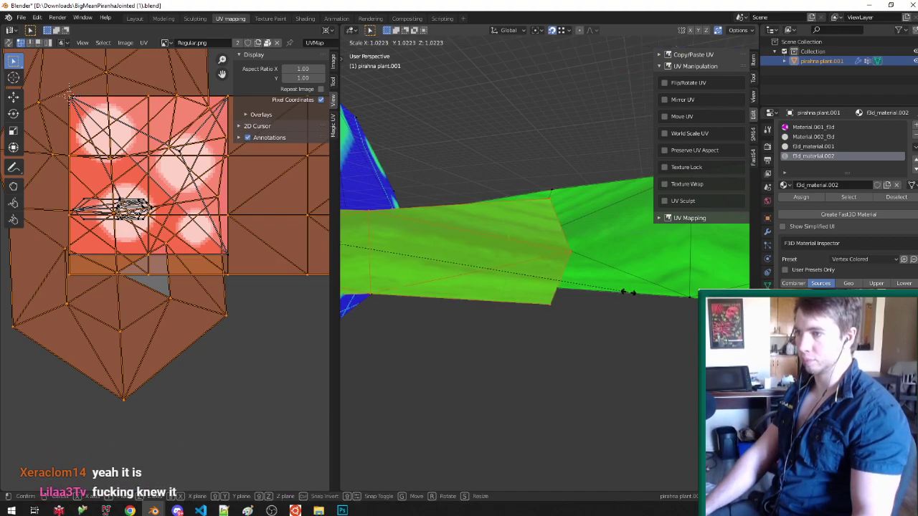
pyautogui.click(627, 291)
pyautogui.press('g')
pyautogui.click(553, 193)
pyautogui.moveTo(574, 231); pyautogui.dragTo(675, 253, button='middle')
pyautogui.hotkey('ctrl', 'z')
pyautogui.press('s')
pyautogui.click(608, 289)
pyautogui.press('g')
pyautogui.press('g')
pyautogui.click(550, 202)
# Step: Deselect everything, return to Object Mode, save, and orbit until the heads face the viewer
pyautogui.hotkey('alt', 'a')
pyautogui.press('Tab')
pyautogui.hotkey('ctrl', 's')
pyautogui.scroll(-7, 685, 237)
pyautogui.moveTo(623, 265); pyautogui.dragTo(566, 268, button='middle')
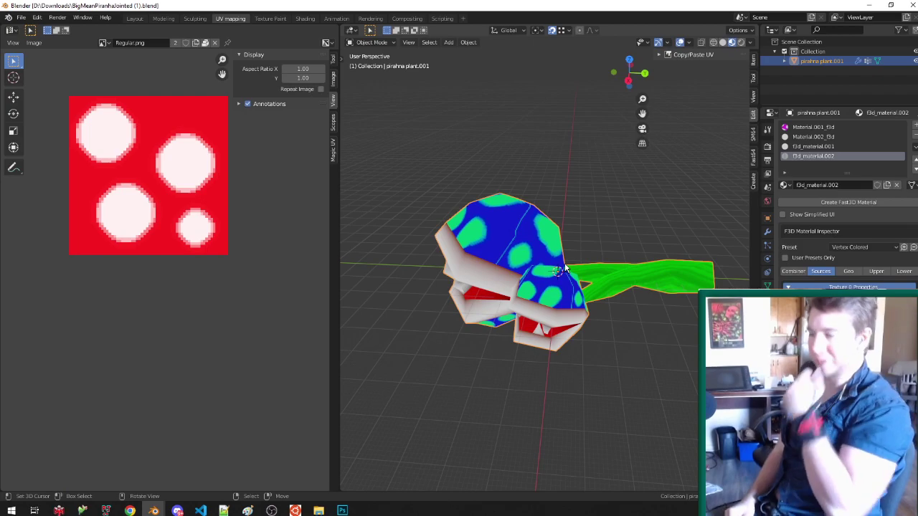
# Step: Select the whole piranha plant mesh in Edit Mode and move it -735.6 m along Y
pyautogui.scroll(-3, 565, 268)
pyautogui.press('Tab')
pyautogui.press('a')
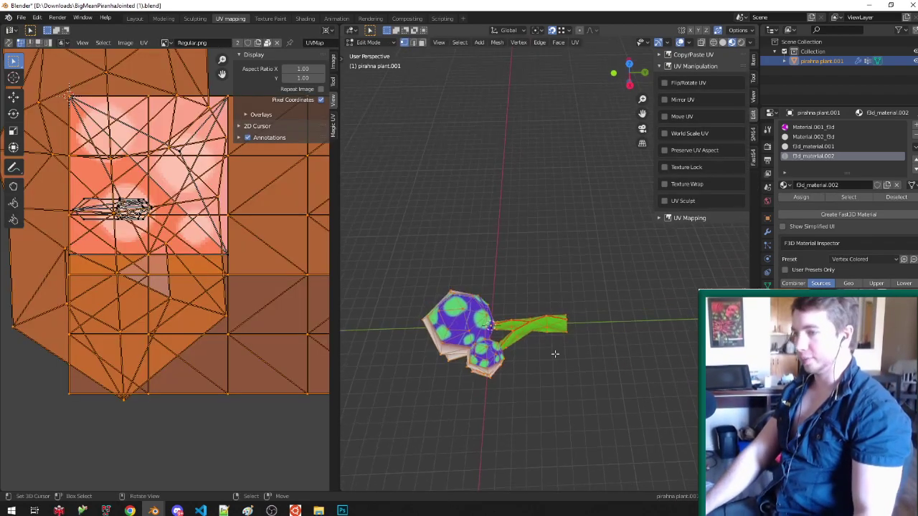
pyautogui.press('KP_7')
pyautogui.scroll(-4, 516, 346)
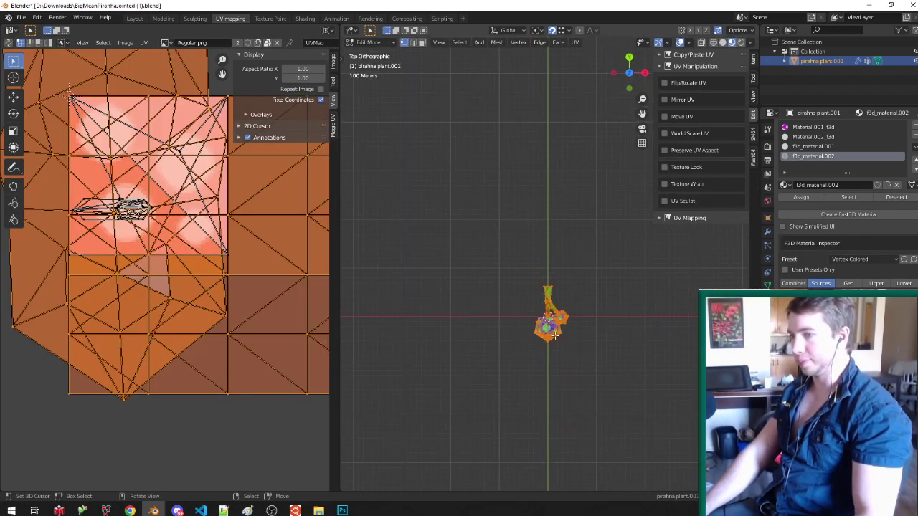
pyautogui.scroll(4, 561, 359)
pyautogui.press('g')
pyautogui.press('y')
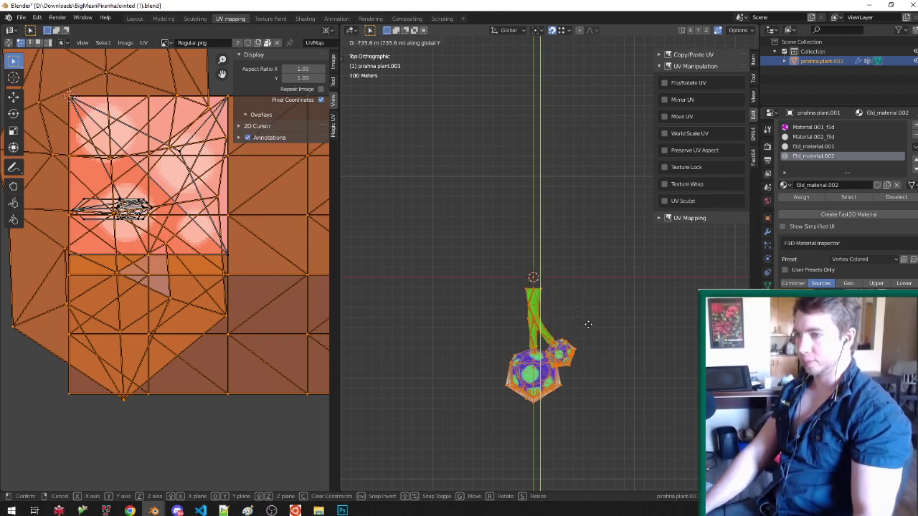
pyautogui.click(585, 325)
# Step: Frame and inspect the moved plant, return to Object Mode, and save the blend file
pyautogui.press('KP_5')
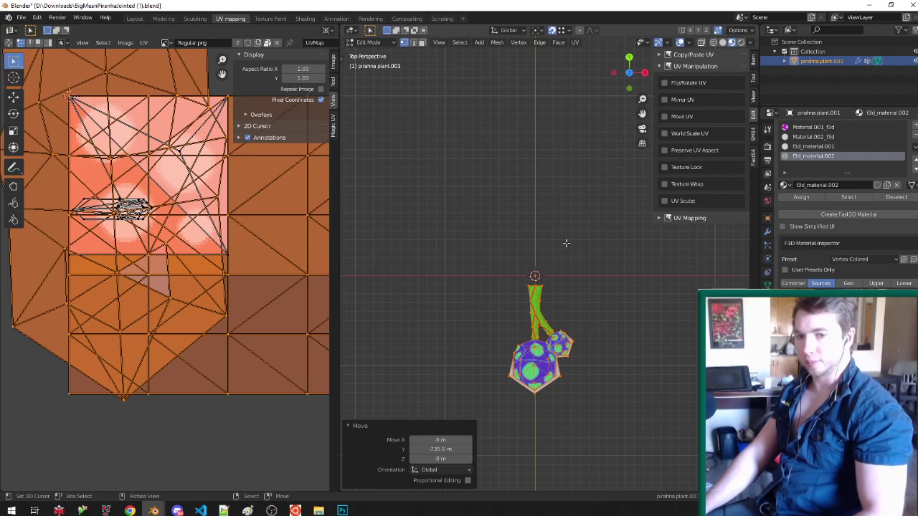
pyautogui.press('KP_Decimal')
pyautogui.press('KP_5')
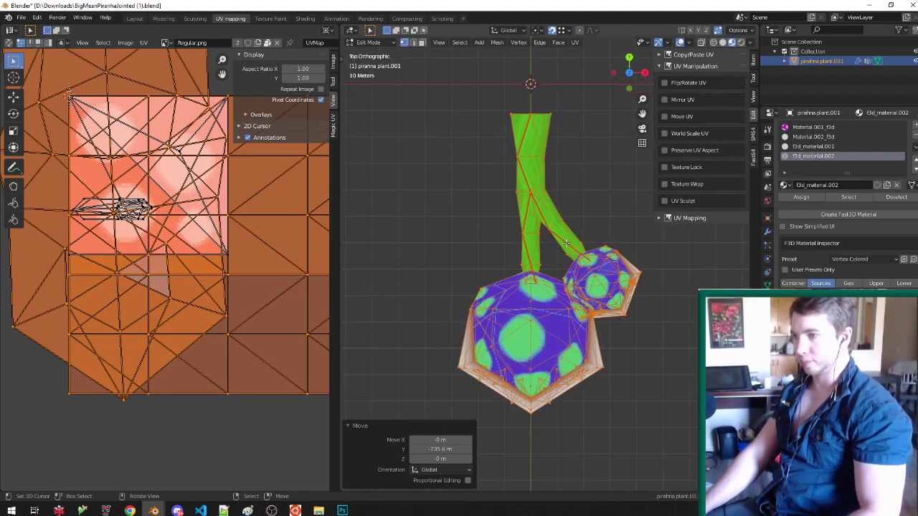
pyautogui.press('KP_5')
pyautogui.moveTo(610, 238); pyautogui.dragTo(537, 221, button='middle')
pyautogui.scroll(-4, 567, 277)
pyautogui.press('Tab')
pyautogui.hotkey('ctrl', 's')
# Step: Switch to the Layout workspace and show the SM64 export settings panel
pyautogui.moveTo(567, 277); pyautogui.dragTo(549, 255, button='middle')
pyautogui.click(135, 19)
pyautogui.scroll(-4, 311, 146)
pyautogui.moveTo(312, 146); pyautogui.dragTo(259, 251, button='middle')
pyautogui.scroll(4, 259, 251)
pyautogui.moveTo(276, 352); pyautogui.dragTo(287, 329, button='middle')
pyautogui.click(758, 138)
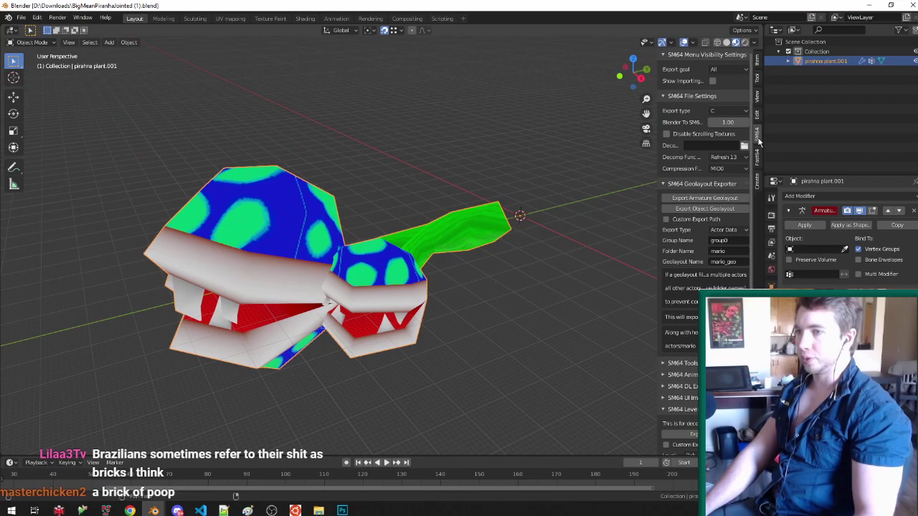
# Step: Browse to the majorhack decomp folder, cancel without changing the path, and save
pyautogui.click(744, 146)
pyautogui.click(213, 102)
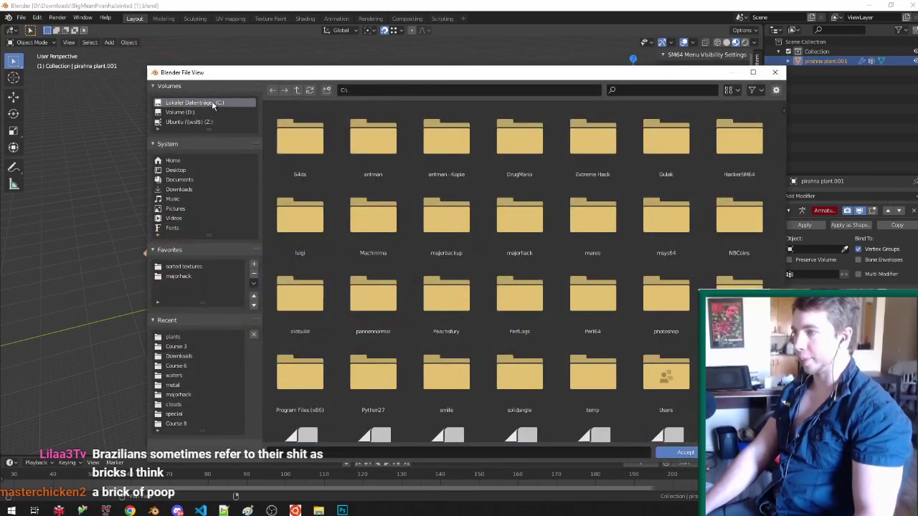
pyautogui.click(188, 277)
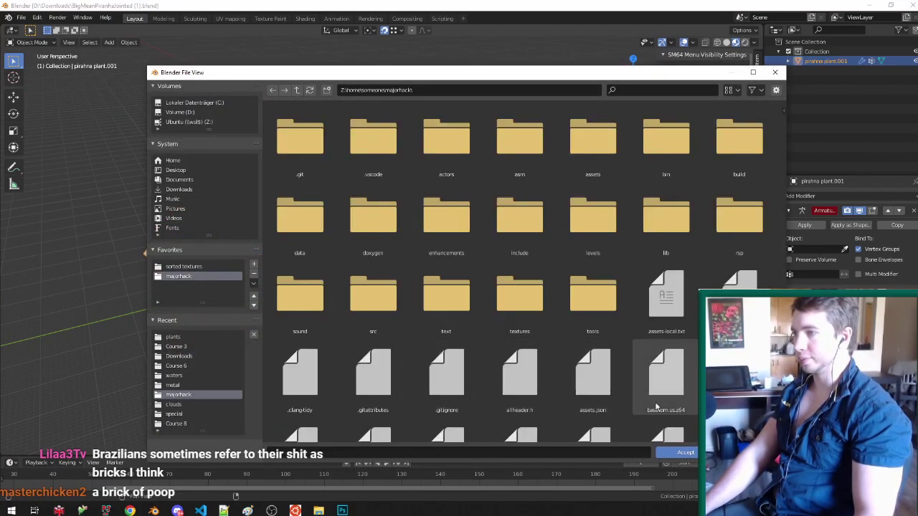
pyautogui.press('Escape')
pyautogui.hotkey('ctrl', 's')
pyautogui.moveTo(422, 278); pyautogui.dragTo(384, 313, button='middle')
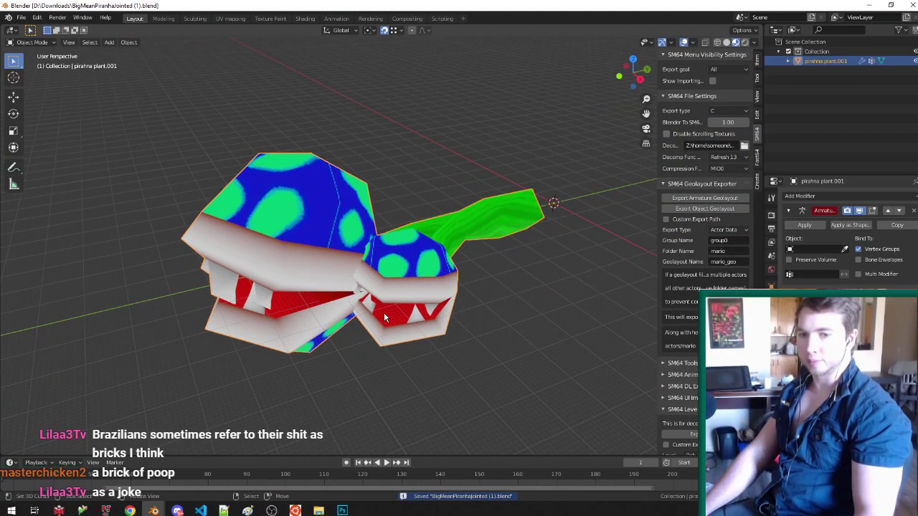
# Step: Set export type Level Data, level Shifting Sand Land, and the names to meanpiranha
pyautogui.click(728, 230)
pyautogui.click(725, 241)
pyautogui.click(728, 241)
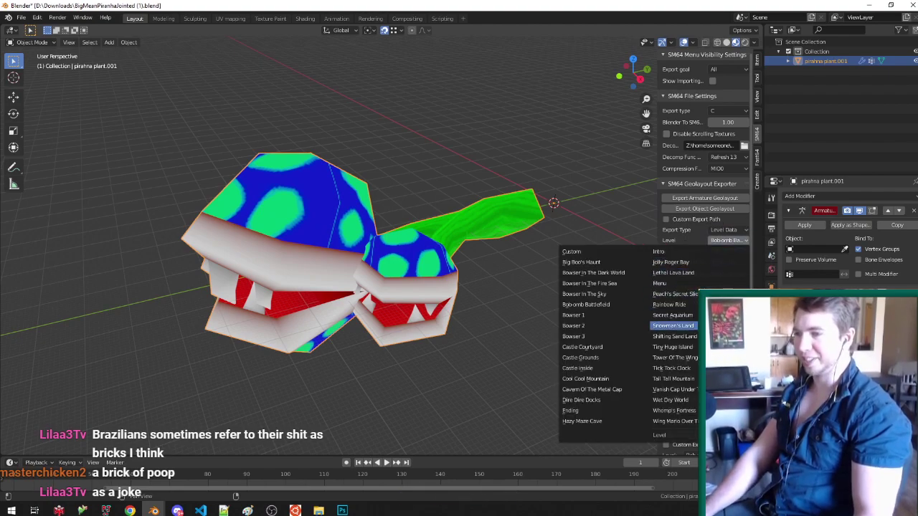
pyautogui.click(681, 336)
pyautogui.write('meanpiranha')
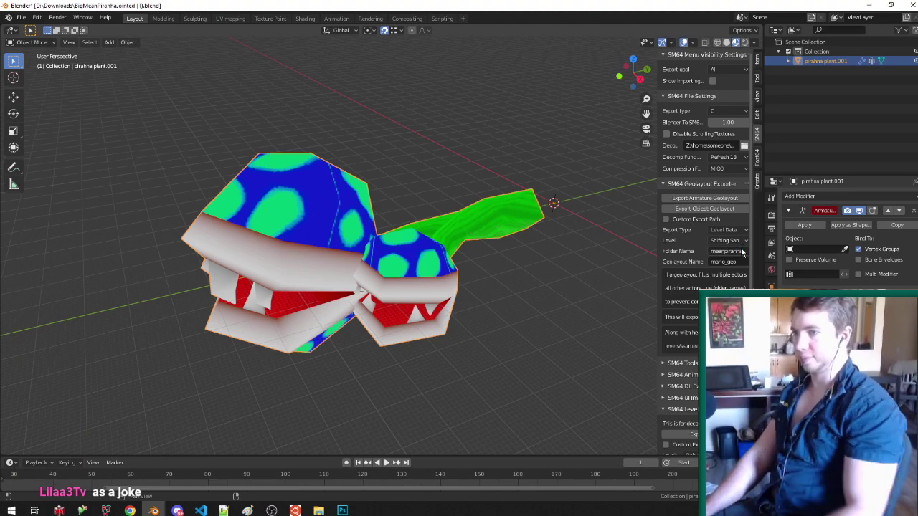
pyautogui.hotkey('ctrl', 'a')
pyautogui.write('meanpiranha')
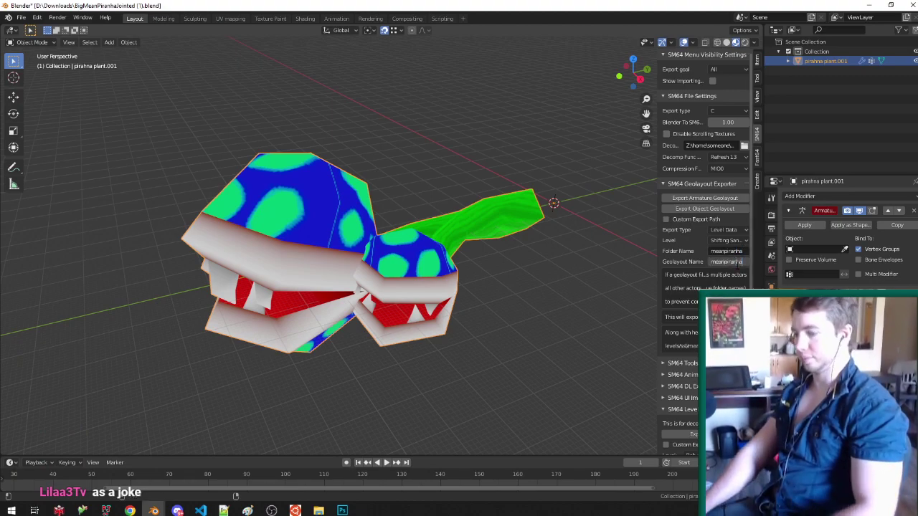
# Step: Save the blend file and switch to Visual Studio Code
pyautogui.moveTo(531, 175); pyautogui.dragTo(527, 194, button='middle')
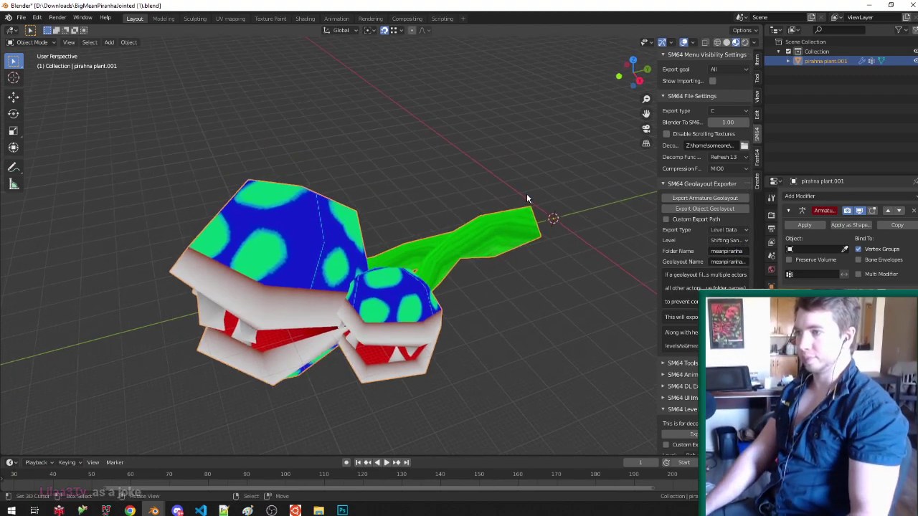
pyautogui.hotkey('ctrl', 's')
pyautogui.scroll(-4, 545, 228)
pyautogui.scroll(3, 548, 229)
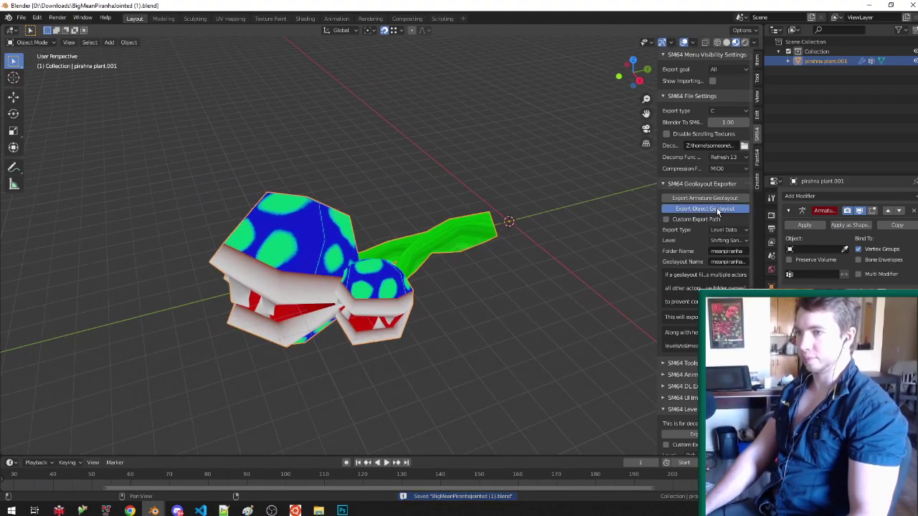
pyautogui.click(200, 510)
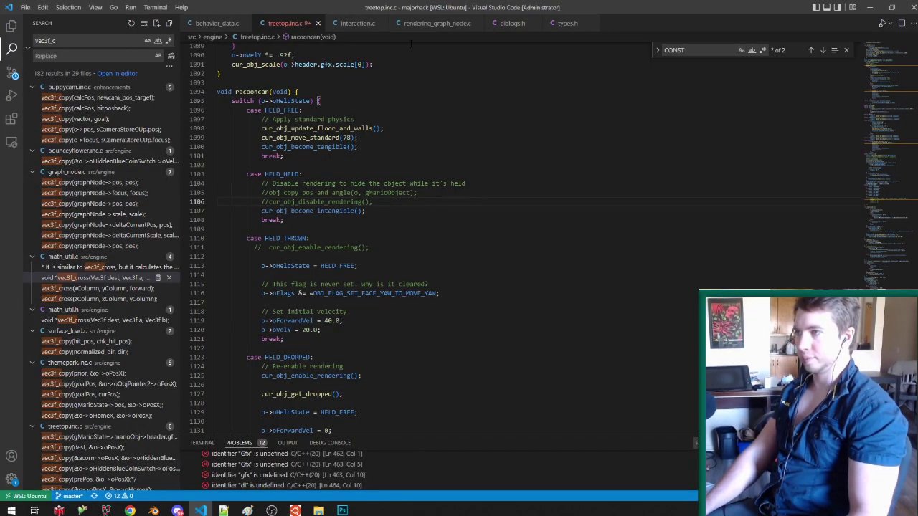
# Step: Search ssl_entry, open levels/ssl/script.c, and duplicate the racooncan_geo model-loading line
pyautogui.click(96, 40)
pyautogui.write('ssl_entry')
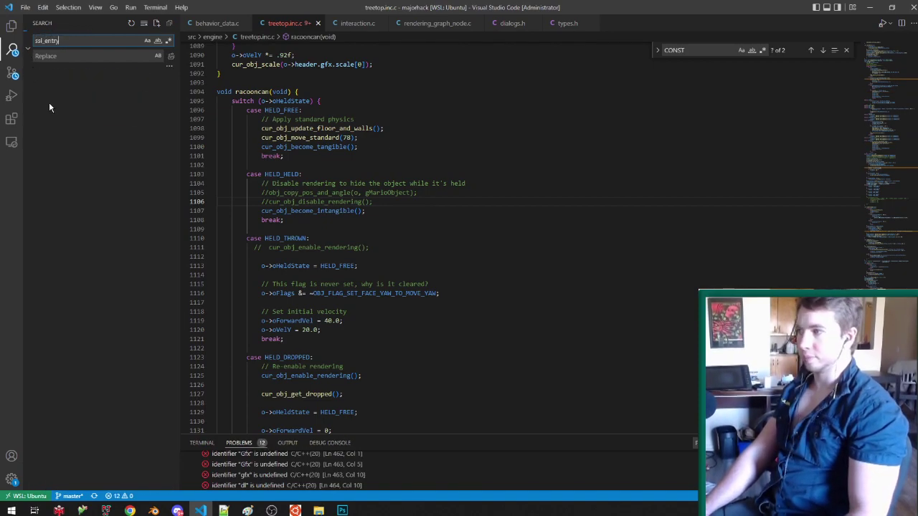
pyautogui.click(112, 120)
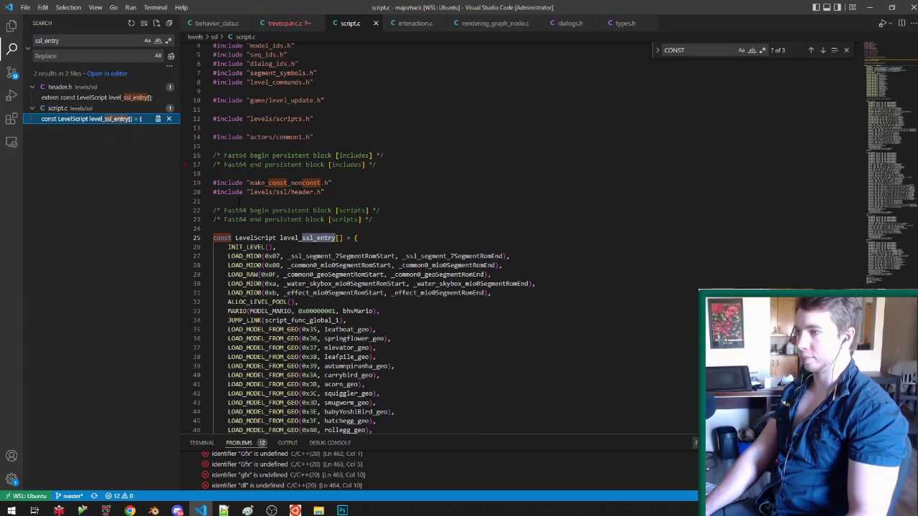
pyautogui.moveTo(393, 313); pyautogui.dragTo(400, 309)
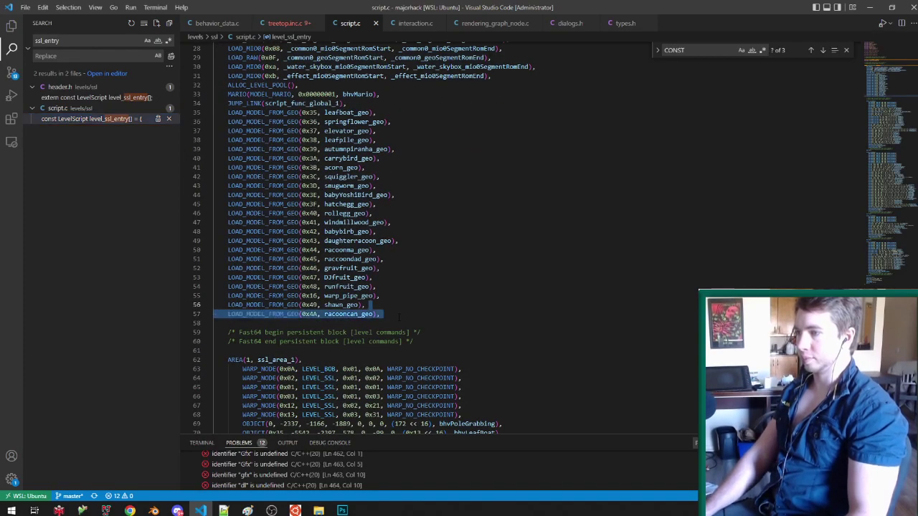
pyautogui.hotkey('ctrl', 'c')
pyautogui.press('Right')
pyautogui.hotkey('ctrl', 'v')
# Step: Change the new line to load meanpiranha_geo as model 0x4B, saving the plant blend file meanwhile
pyautogui.write('B')
pyautogui.moveTo(154, 508)
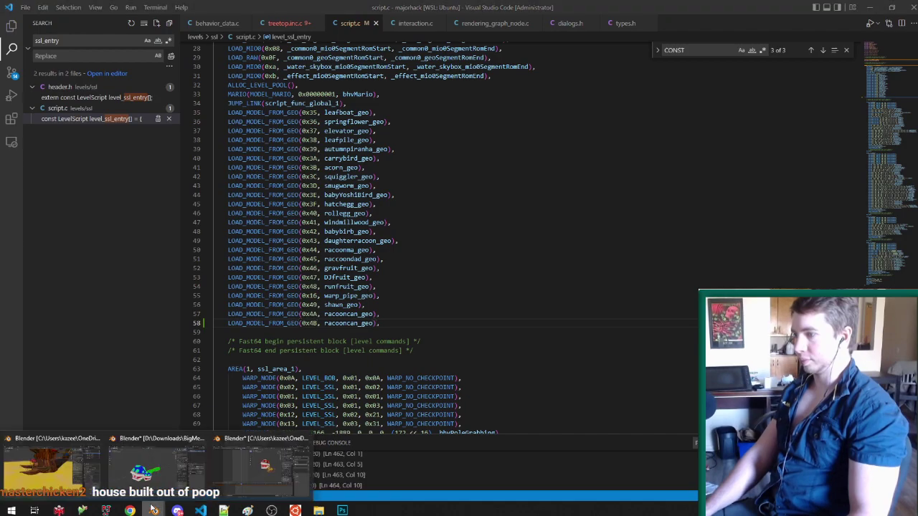
pyautogui.click(157, 462)
pyautogui.hotkey('ctrl', 's')
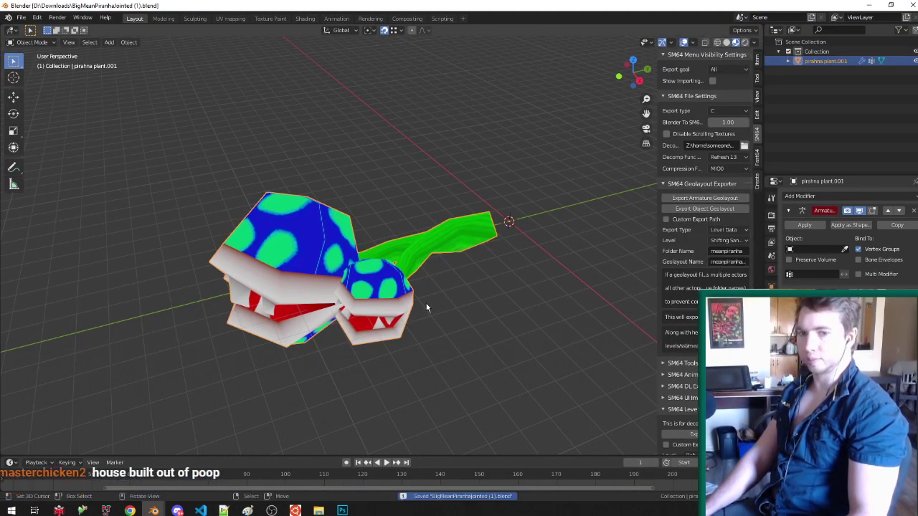
pyautogui.hotkey('alt', 'Tab')
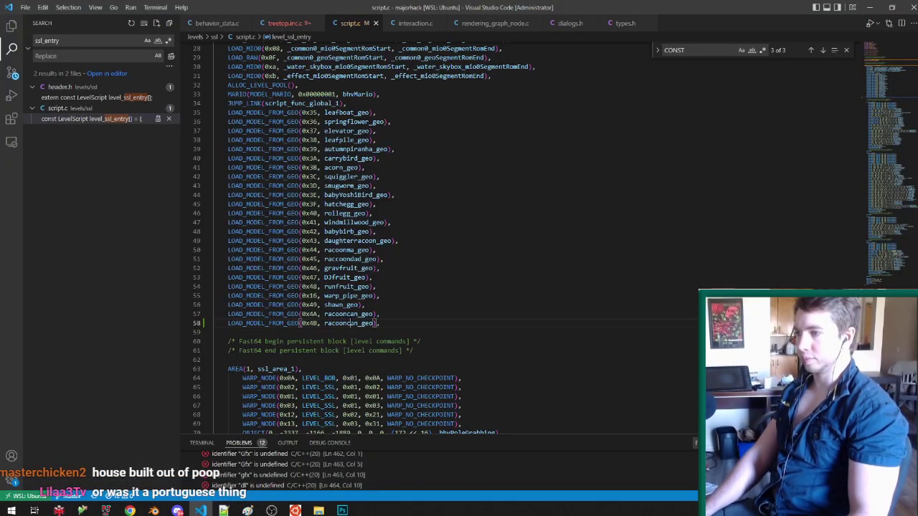
pyautogui.doubleClick(350, 322)
pyautogui.hotkey('ctrl', 'v')
pyautogui.click(309, 322)
# Step: Bring up the C8treetops level file in Blender
pyautogui.click(155, 510)
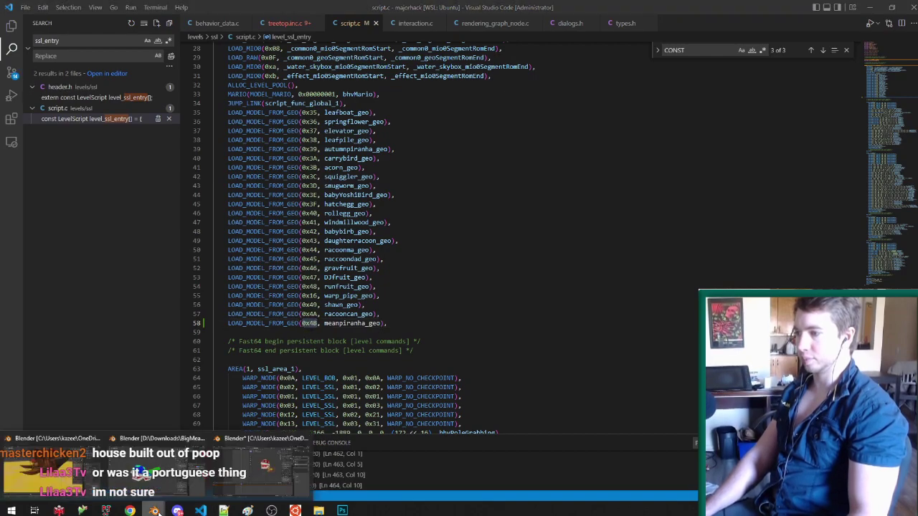
pyautogui.click(58, 476)
pyautogui.scroll(-10, 406, 287)
pyautogui.scroll(-4, 402, 215)
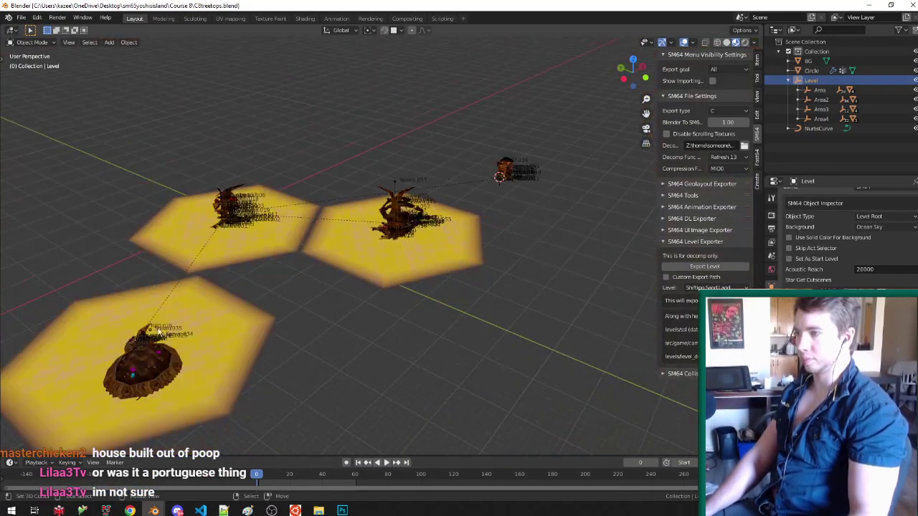
# Step: Select and frame Spawn.034, change the snapping target from faces, and use solid shading
pyautogui.scroll(9, 185, 348)
pyautogui.rightClick(288, 270)
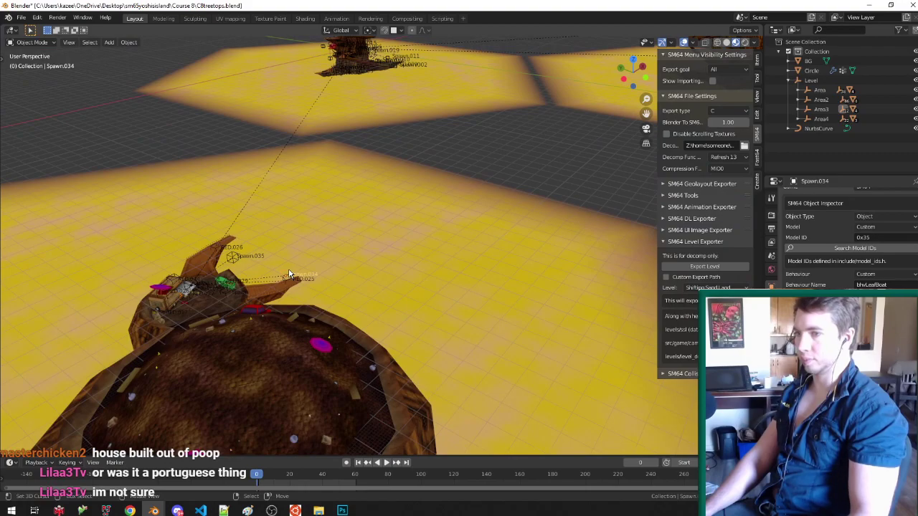
pyautogui.press('KP_Decimal')
pyautogui.scroll(-12, 287, 265)
pyautogui.moveTo(286, 237); pyautogui.dragTo(113, 217, button='middle')
pyautogui.scroll(6, 113, 218)
pyautogui.hotkey('ctrl', 'shift', 'Tab')
pyautogui.click(179, 193)
pyautogui.press('z')
pyautogui.moveTo(251, 264)
pyautogui.mouseDown(button='middle')
pyautogui.moveTo(253, 249)
pyautogui.moveTo(219, 238)
pyautogui.moveTo(210, 207)
pyautogui.mouseUp(button='middle')
# Step: Duplicate Spawn.034 as Spawn.062, clear its rotation, turn it 180° around Z, and save
pyautogui.hotkey('shift', 'd')
pyautogui.click(225, 174)
pyautogui.moveTo(224, 175); pyautogui.dragTo(225, 178, button='middle')
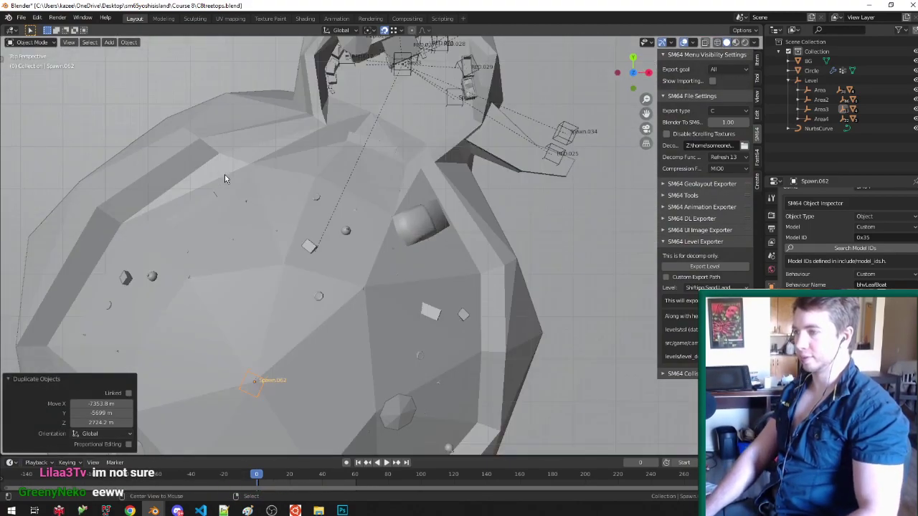
pyautogui.hotkey('alt', 'r')
pyautogui.press('KP_Decimal')
pyautogui.scroll(-7, 224, 175)
pyautogui.write('rz1')
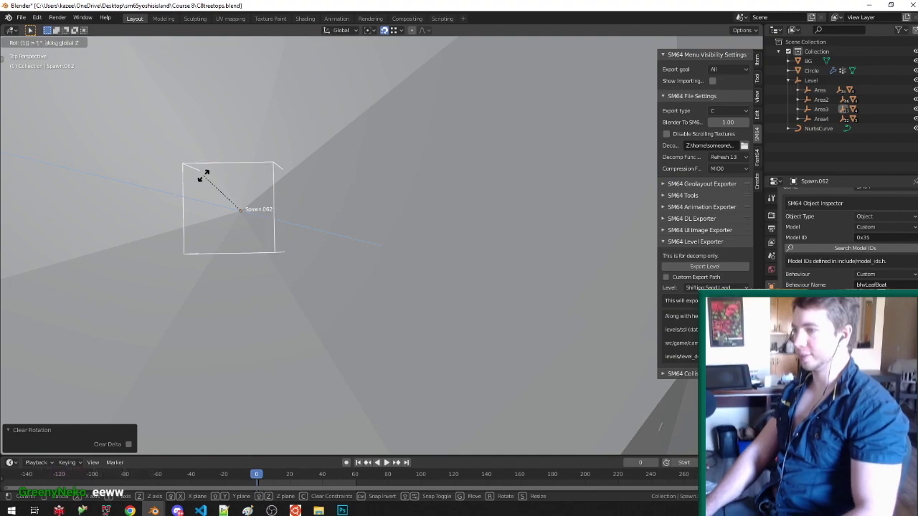
pyautogui.write('80')
pyautogui.press('Return')
pyautogui.hotkey('ctrl', 's')
# Step: Give Spawn.062 model ID 0x4B and behaviour bhvMeanPiranha, then save the level file
pyautogui.moveTo(398, 216); pyautogui.dragTo(338, 152, button='middle')
pyautogui.scroll(-4, 338, 152)
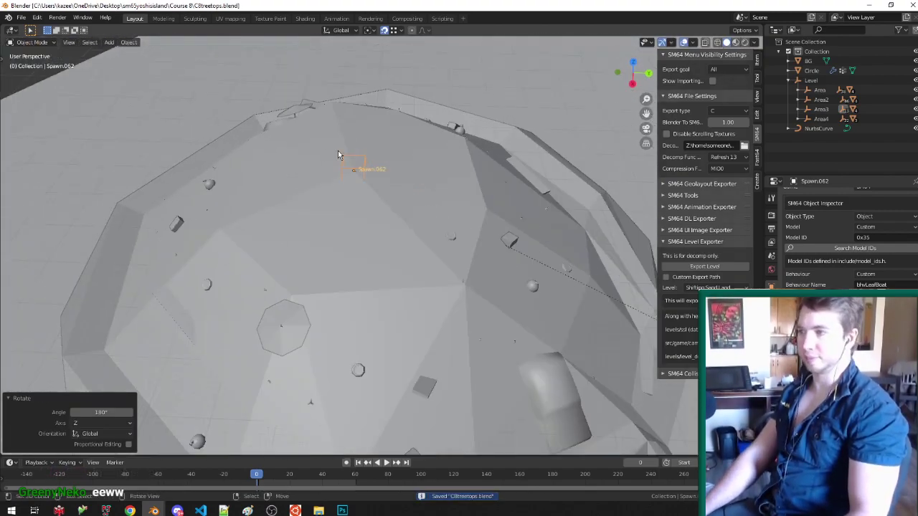
pyautogui.hotkey('ctrl', 'v')
pyautogui.click(906, 285)
pyautogui.press('Escape')
pyautogui.write('bhvPl')
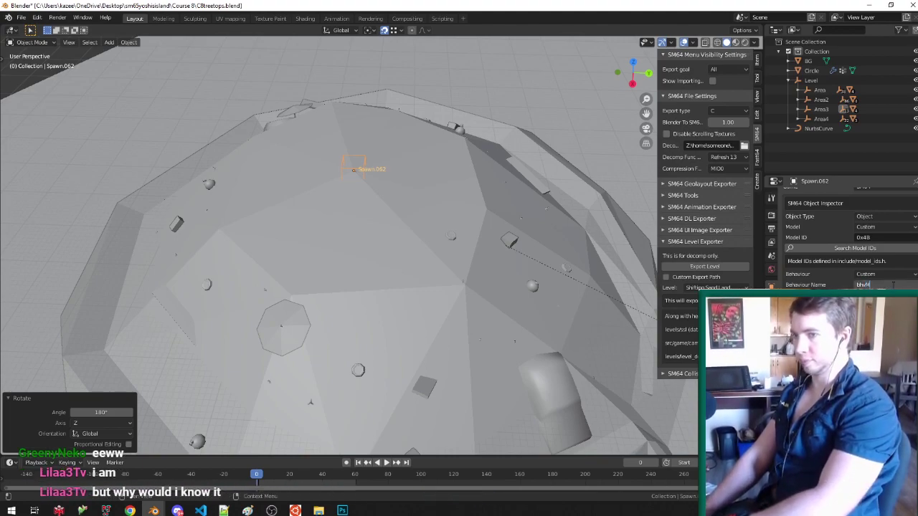
pyautogui.write('ranha')
pyautogui.press('Return')
pyautogui.hotkey('ctrl', 's')
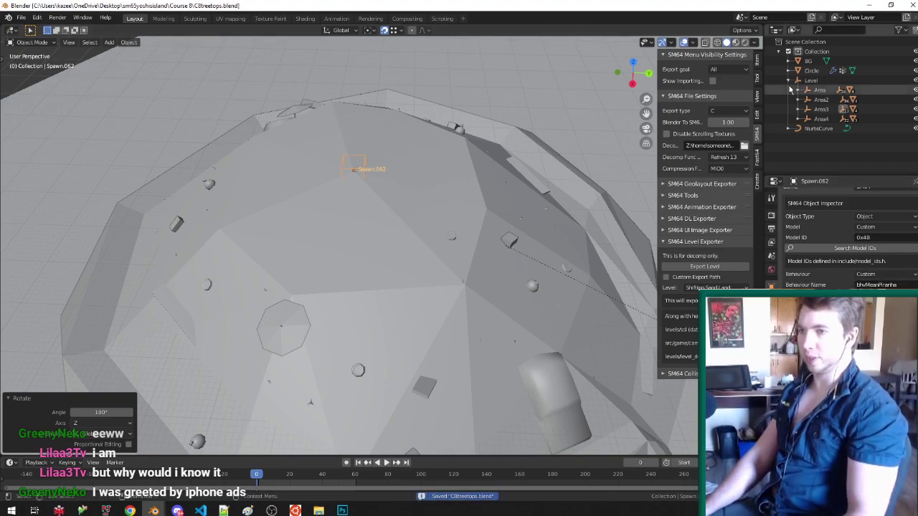
pyautogui.click(811, 80)
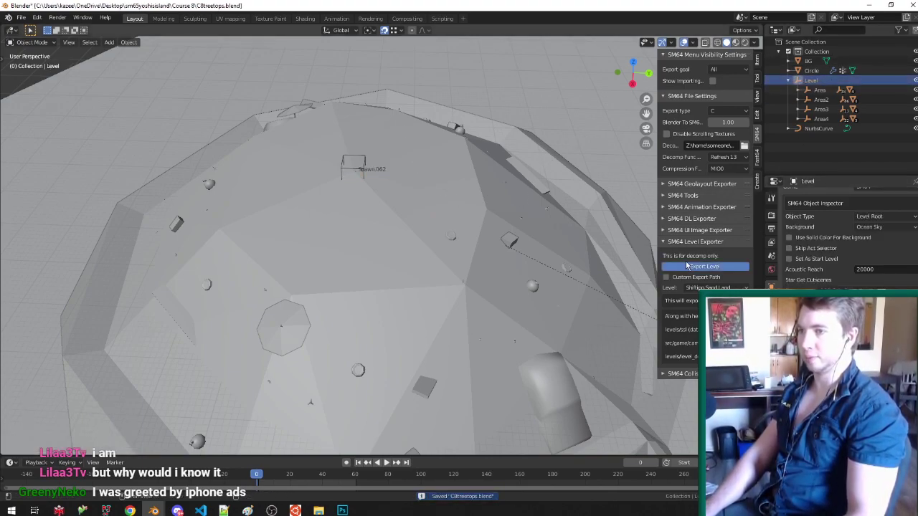
pyautogui.click(201, 511)
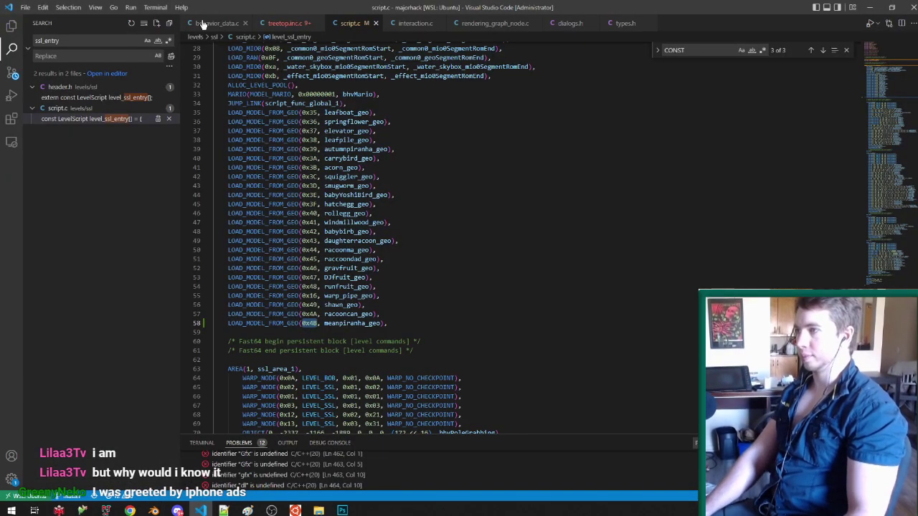
# Step: Type the name bhvMeanPiranha at the end of behavior_data.c and save
pyautogui.click(212, 23)
pyautogui.hotkey('ctrl', 'End')
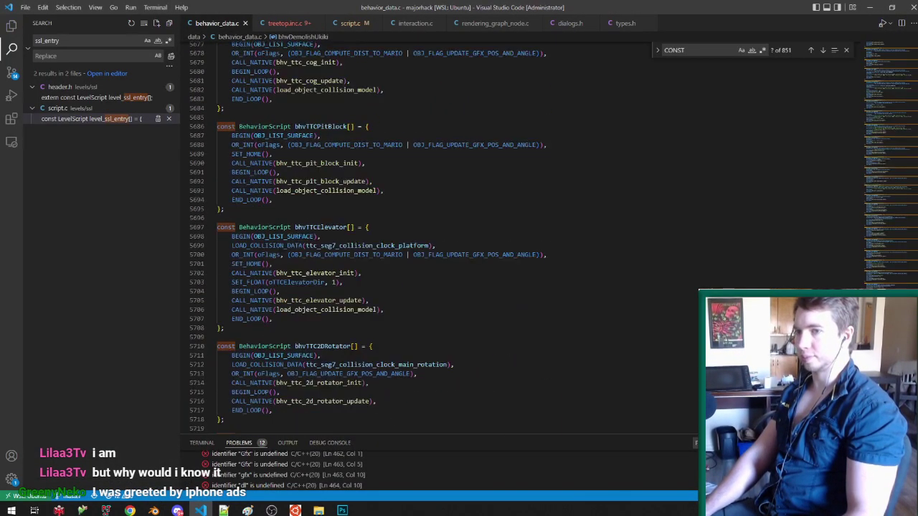
pyautogui.press('Return')
pyautogui.press('Return')
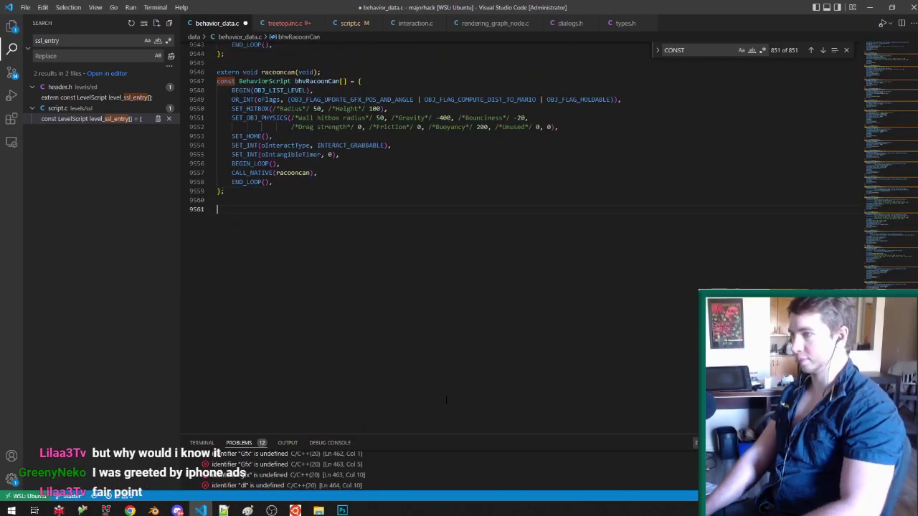
pyautogui.write('bhvMeanPiranha')
pyautogui.hotkey('ctrl', 's')
pyautogui.scroll(2, 374, 206)
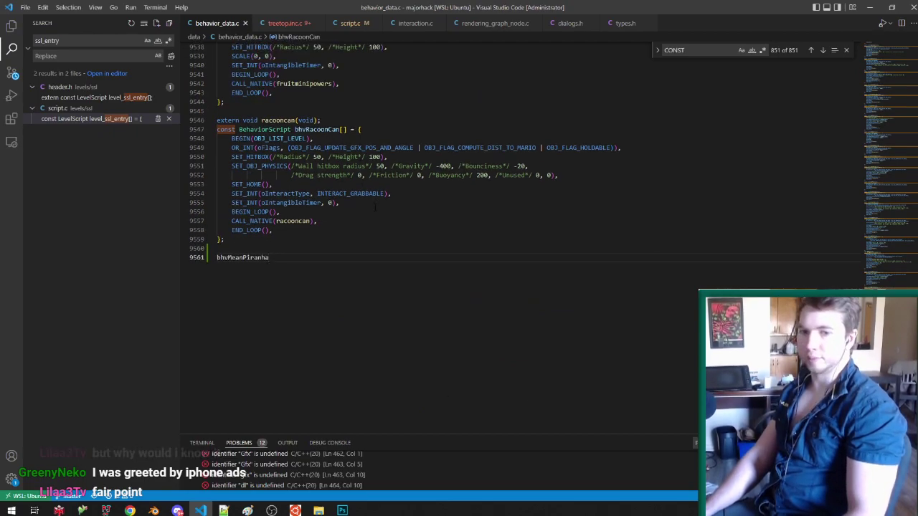
# Step: Copy the bhvRacoonCan block to the file's end and rename the copy bhvMeanPiranha
pyautogui.press('Down')
pyautogui.hotkey('shift', 'Up')
pyautogui.hotkey('shift', 'Up')
pyautogui.hotkey('shift', 'Up')
pyautogui.hotkey('shift', 'Up')
pyautogui.hotkey('shift', 'Up')
pyautogui.hotkey('shift', 'Up')
pyautogui.hotkey('shift', 'Up')
pyautogui.hotkey('shift', 'Up')
pyautogui.hotkey('shift', 'Up')
pyautogui.hotkey('shift', 'Up')
pyautogui.hotkey('shift', 'Up')
pyautogui.hotkey('shift', 'Up')
pyautogui.hotkey('shift', 'Up')
pyautogui.hotkey('shift', 'Up')
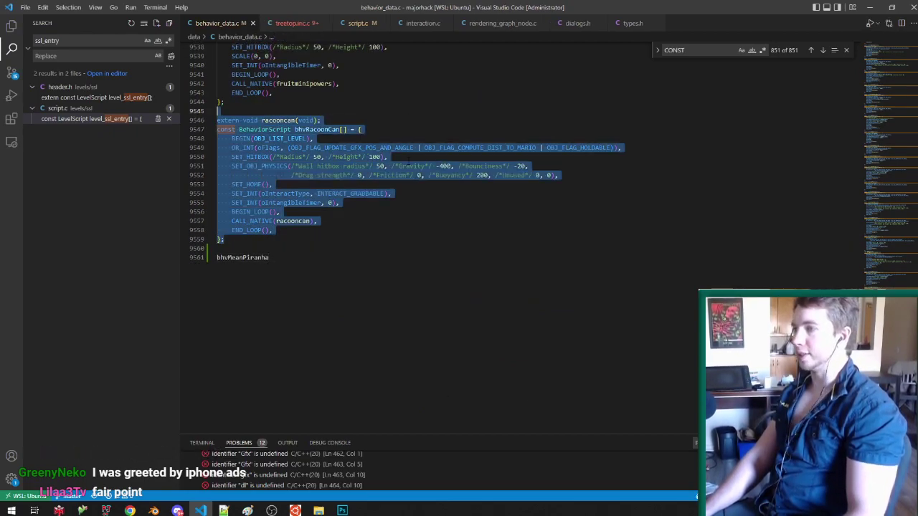
pyautogui.hotkey('ctrl', 'c')
pyautogui.hotkey('ctrl', 'End')
pyautogui.hotkey('ctrl', 'v')
pyautogui.doubleClick(242, 256)
pyautogui.hotkey('ctrl', 'x')
pyautogui.doubleClick(317, 275)
pyautogui.hotkey('ctrl', 'v')
pyautogui.hotkey('ctrl', 's')
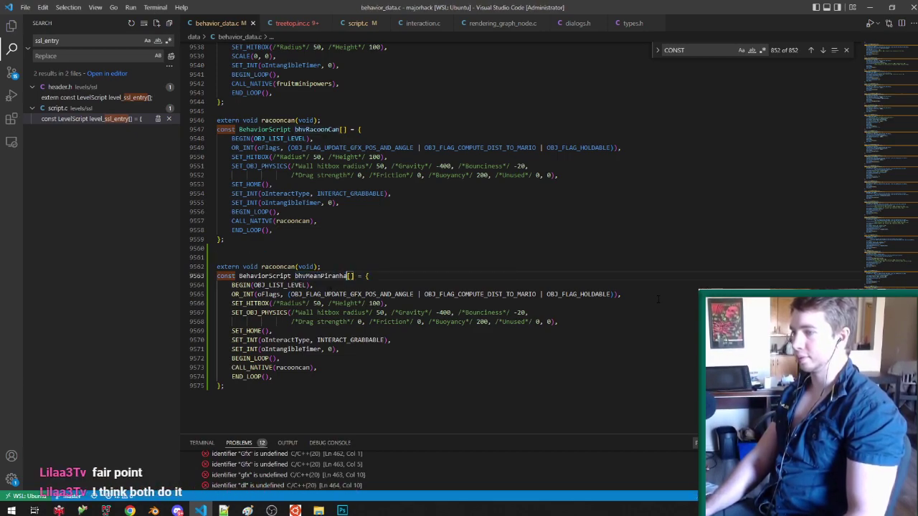
# Step: Delete the physics and SET_HOME lines from the new bhvMeanPiranha block
pyautogui.moveTo(570, 322); pyautogui.dragTo(623, 294)
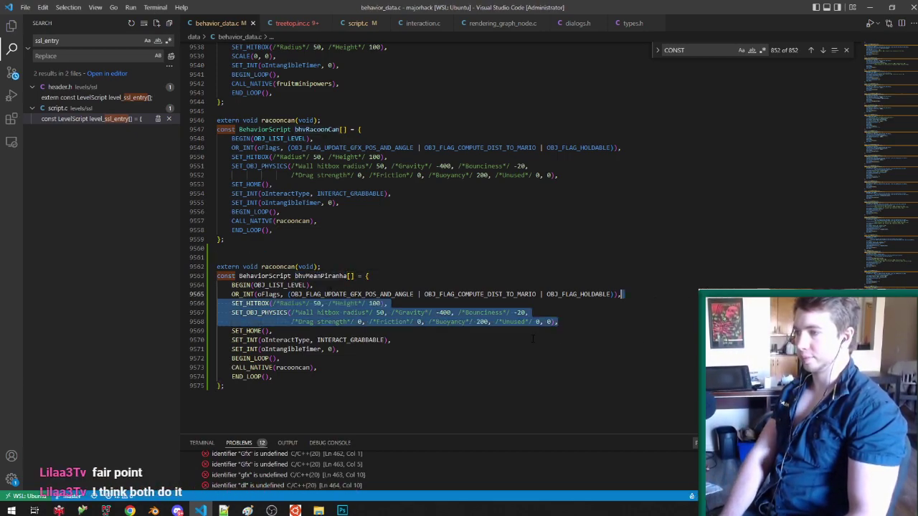
pyautogui.moveTo(533, 340); pyautogui.dragTo(574, 313)
pyautogui.click(615, 343)
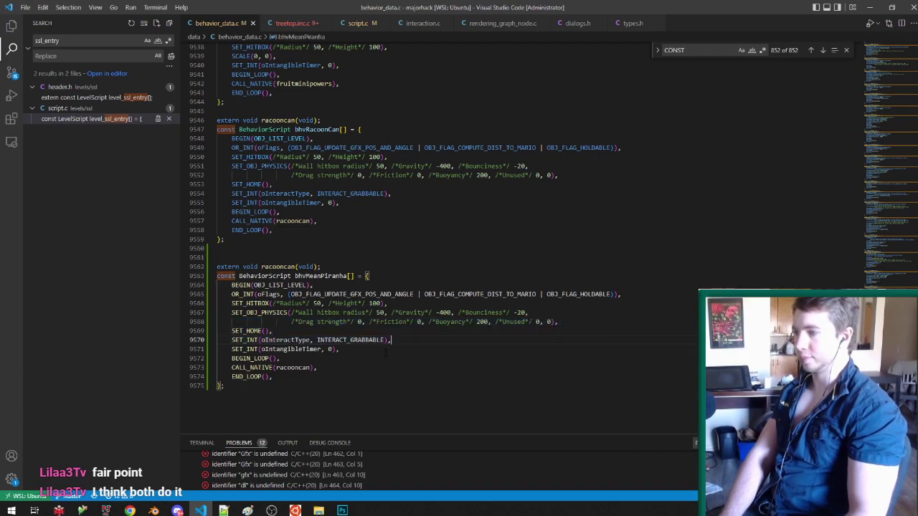
pyautogui.moveTo(387, 358); pyautogui.dragTo(412, 342)
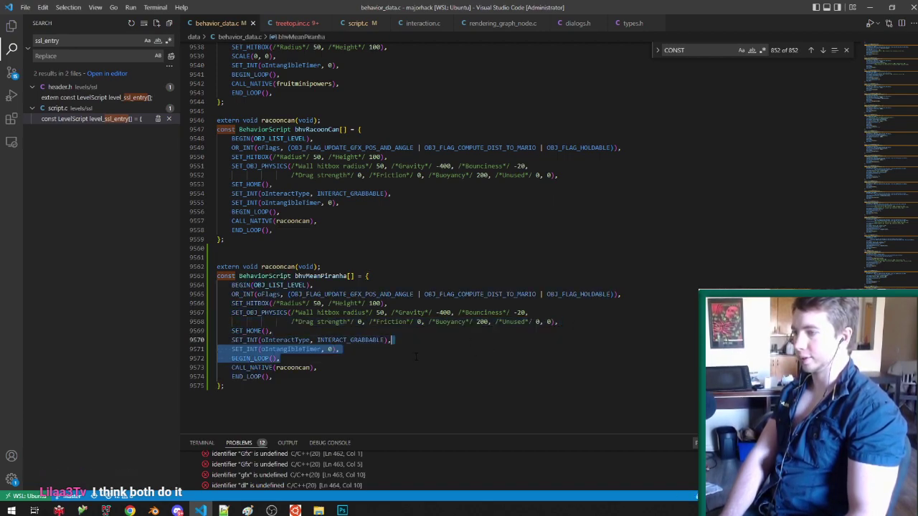
pyautogui.click(427, 358)
pyautogui.hotkey('shift', 'Up')
pyautogui.hotkey('shift', 'Up')
pyautogui.hotkey('shift', 'Up')
pyautogui.hotkey('shift', 'Up')
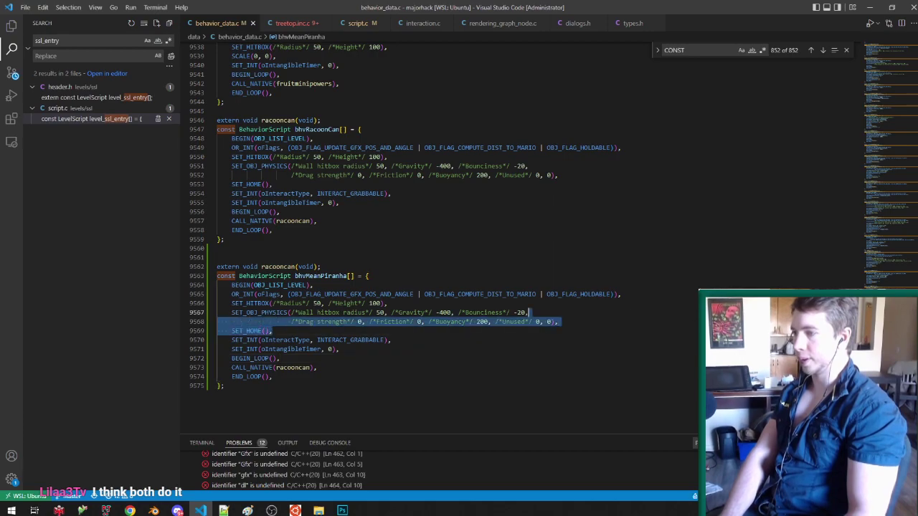
pyautogui.hotkey('shift', 'End')
pyautogui.hotkey('shift', 'Down')
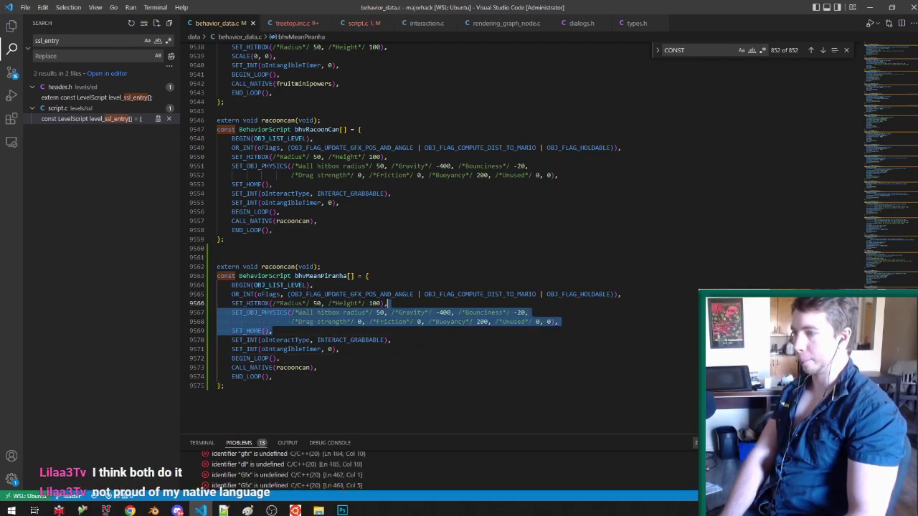
pyautogui.press('Delete')
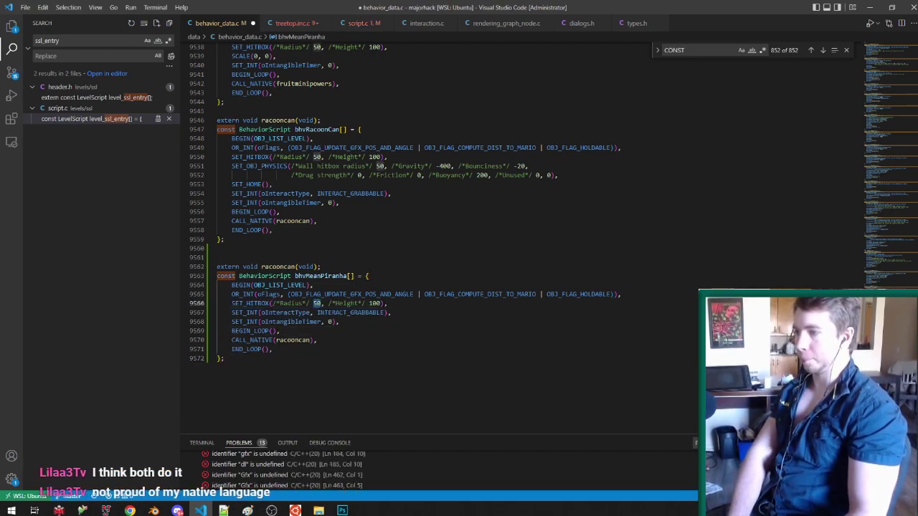
# Step: Set the hitbox to 300×1200 and the interaction to INTERACT_IGLOO_BARRIER, then save
pyautogui.write('00')
pyautogui.press('End')
pyautogui.press('Left')
pyautogui.press('Left')
pyautogui.press('BackSpace')
pyautogui.press('BackSpace')
pyautogui.write('20')
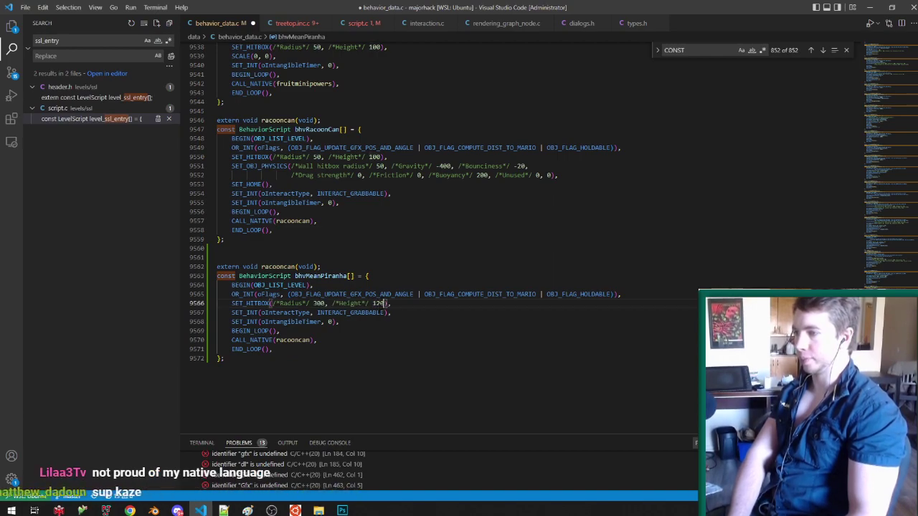
pyautogui.doubleClick(357, 312)
pyautogui.write('INTERACT_IGLOO_BARRIER')
pyautogui.hotkey('ctrl', 's')
# Step: Make the behaviour call meanranga and add an empty meanranga(void) function to treetop.inc.c
pyautogui.doubleClick(278, 266)
pyautogui.write('meanranga')
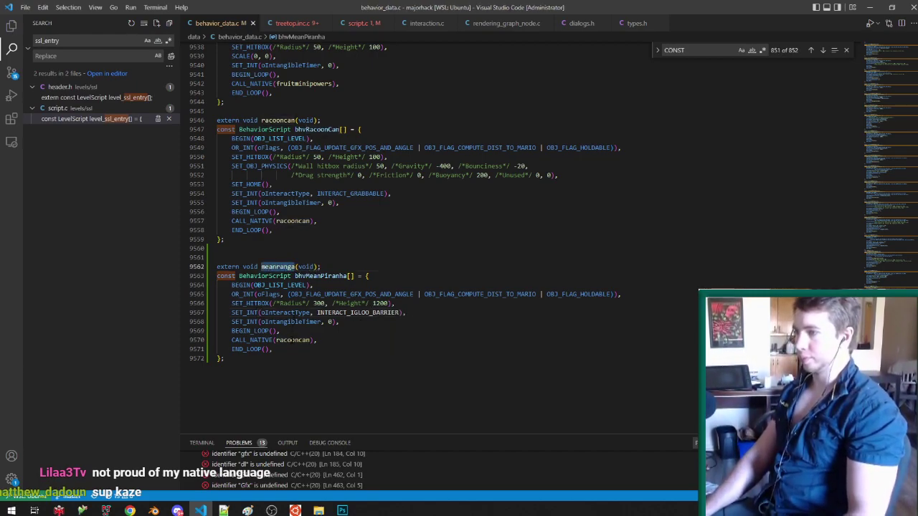
pyautogui.keyDown('ctrl'); pyautogui.click(291, 340); pyautogui.keyUp('ctrl')
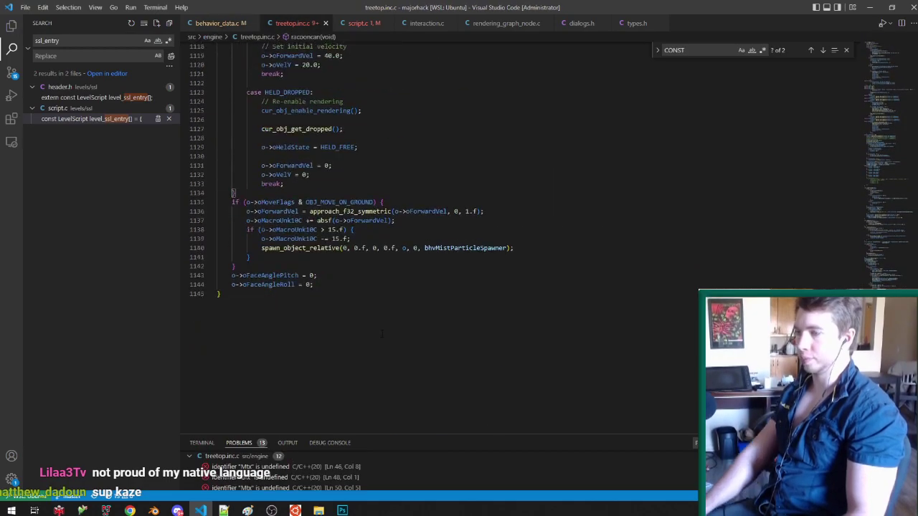
pyautogui.hotkey('ctrl', 'End')
pyautogui.press('Return')
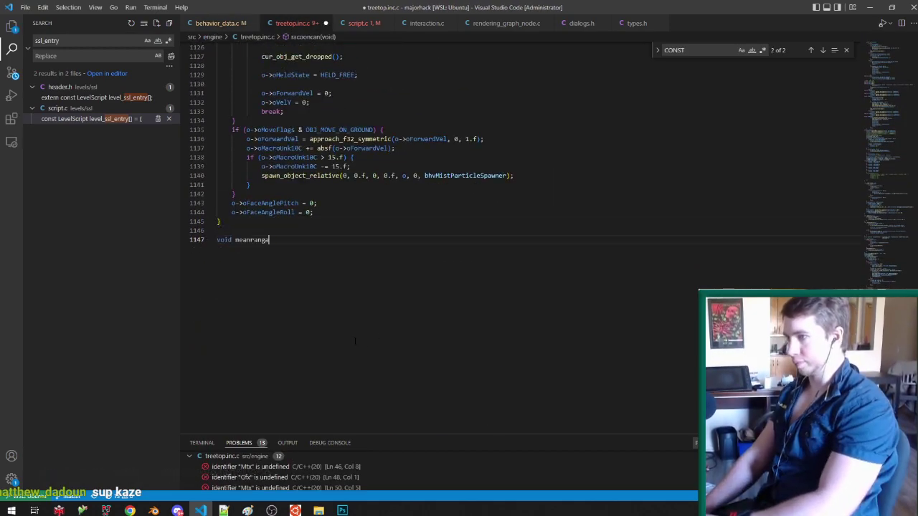
pyautogui.write(')')
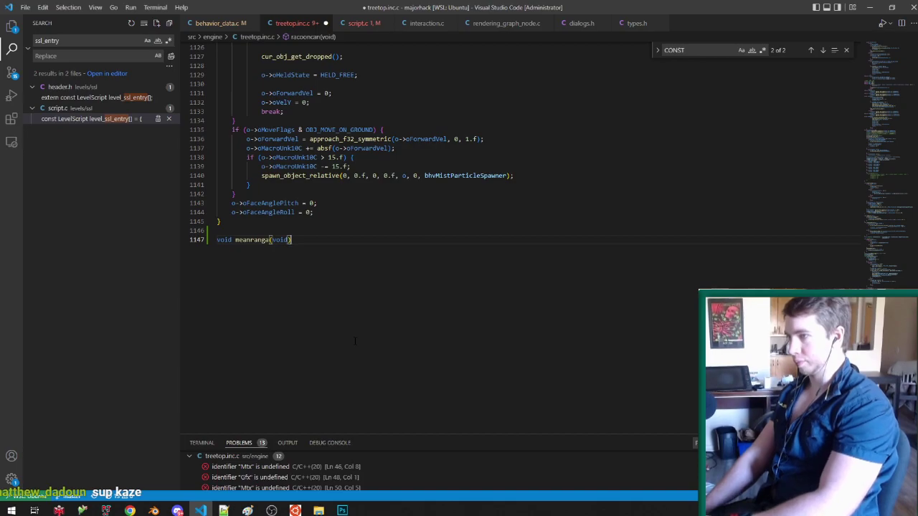
pyautogui.write('{')
pyautogui.press('Return')
pyautogui.hotkey('ctrl', 's')
# Step: Check the level's Blender window, then return to behavior_data.c
pyautogui.click(154, 511)
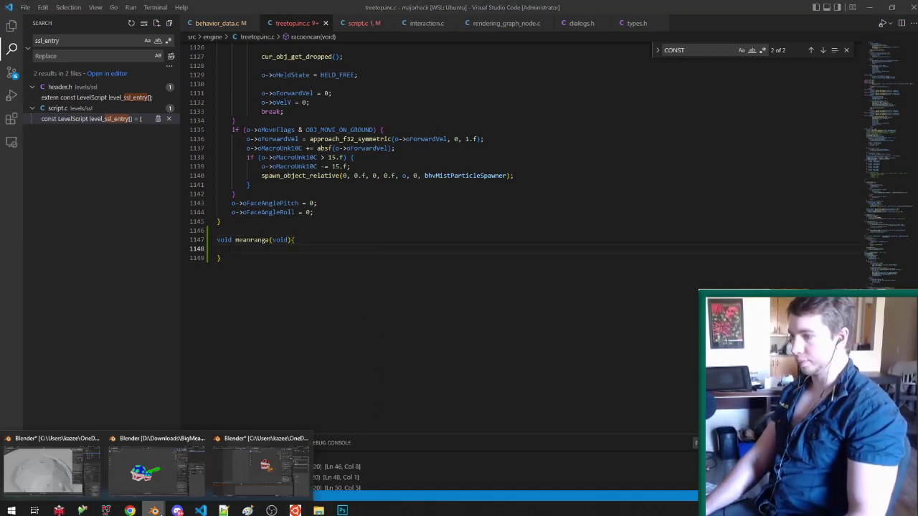
pyautogui.click(37, 477)
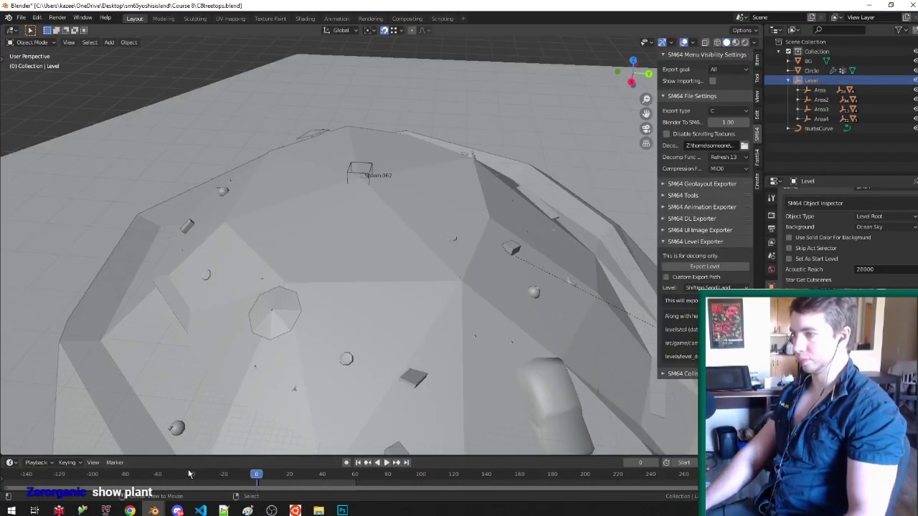
pyautogui.click(200, 511)
pyautogui.click(211, 22)
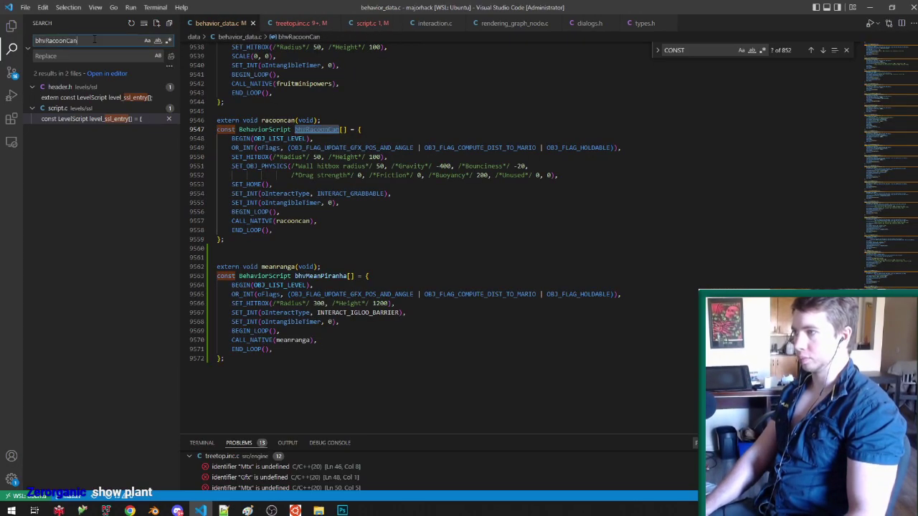
# Step: Duplicate the bhvRacoonCan extern line in behavior_data.h and rename the copy bhvMeanPiranha
pyautogui.click(93, 119)
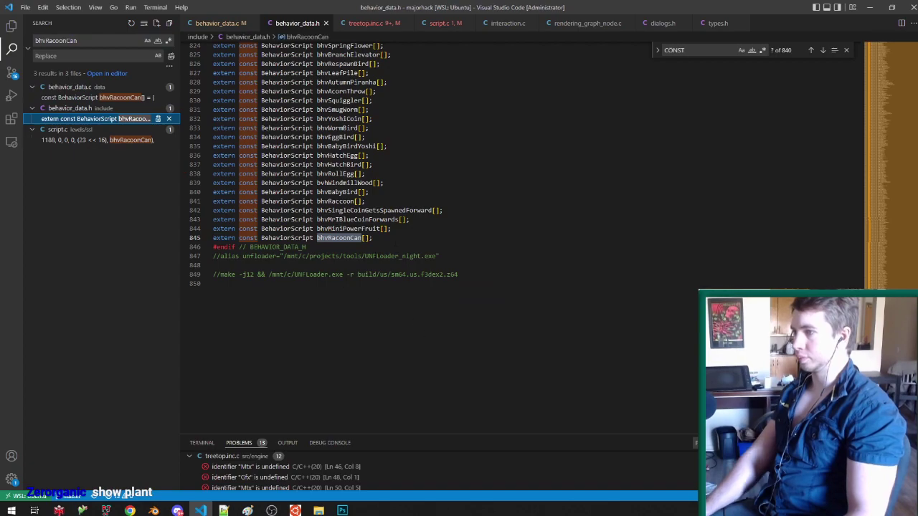
pyautogui.moveTo(407, 237); pyautogui.dragTo(408, 229)
pyautogui.hotkey('ctrl', 'c')
pyautogui.hotkey('ctrl', 'v')
pyautogui.hotkey('ctrl', 'v')
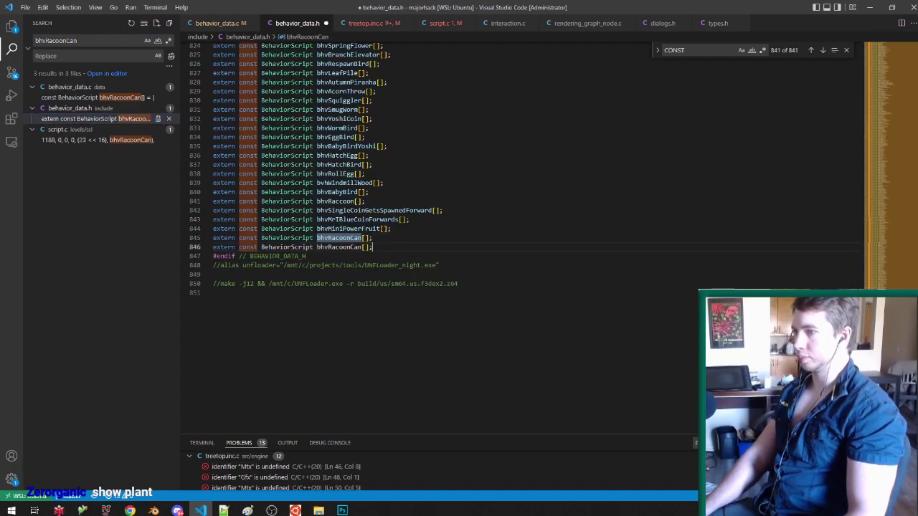
pyautogui.hotkey('ctrl', 's')
pyautogui.click(229, 24)
pyautogui.doubleClick(320, 276)
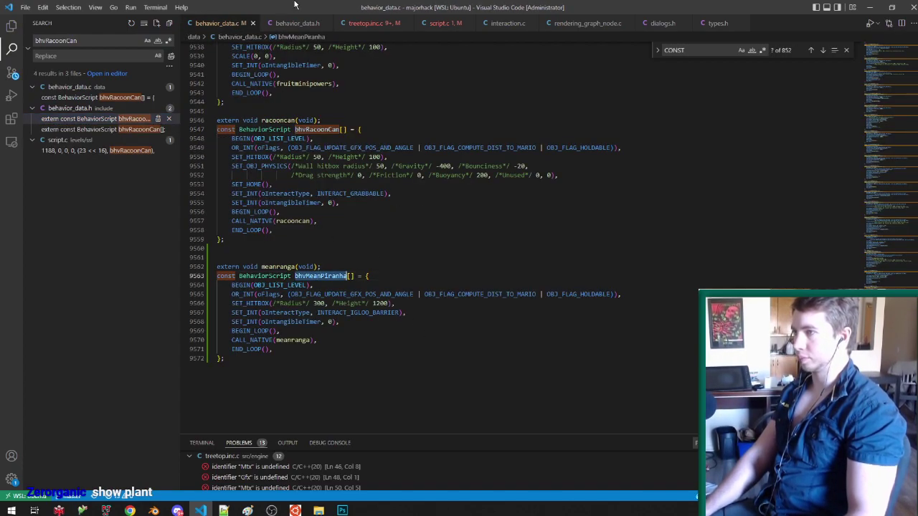
pyautogui.click(294, 23)
pyautogui.doubleClick(342, 246)
pyautogui.hotkey('ctrl', 'v')
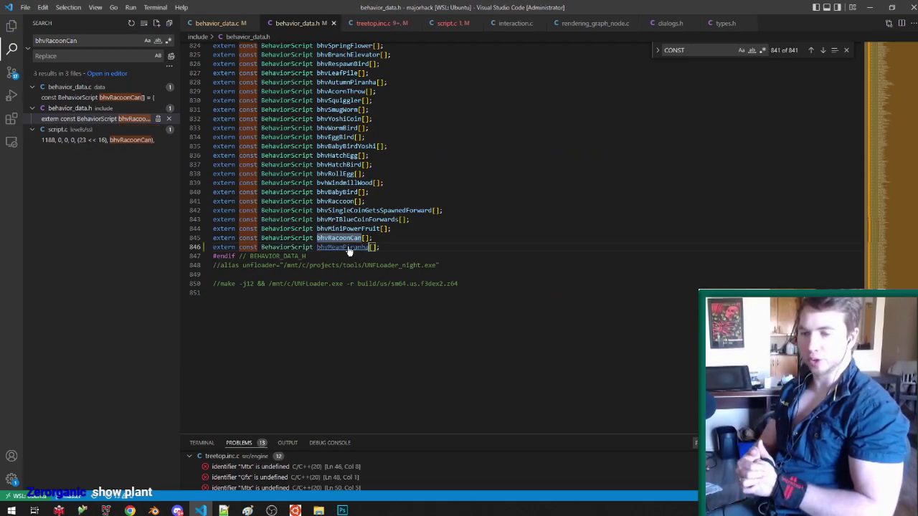
# Step: Return to the level's Blender window and save the level file
pyautogui.moveTo(152, 510)
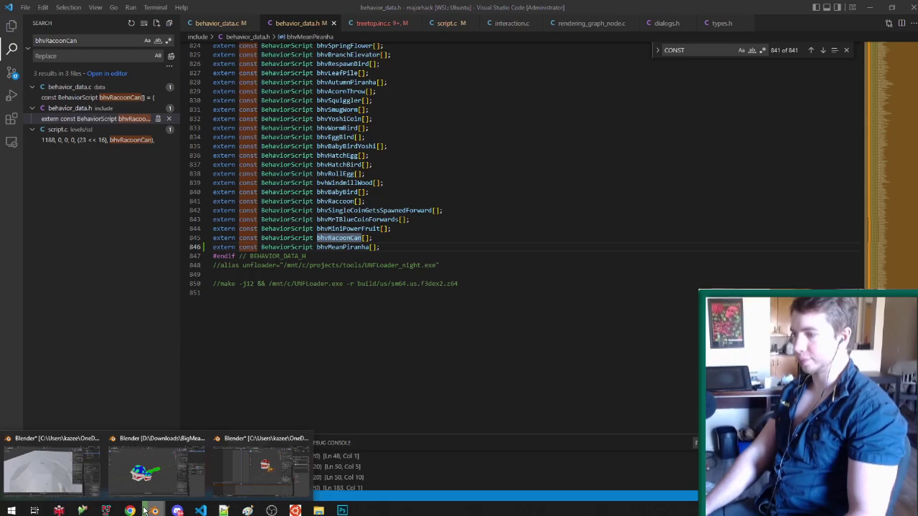
pyautogui.click(234, 502)
pyautogui.hotkey('ctrl', 's')
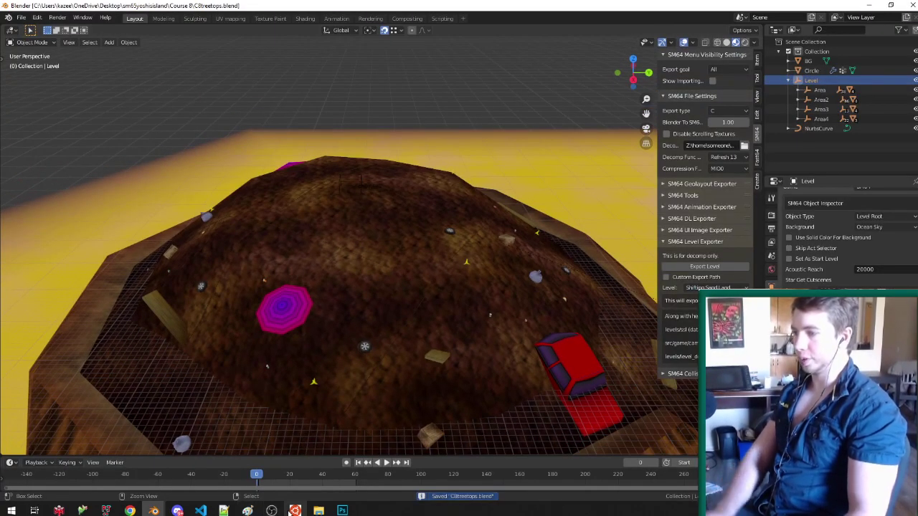
# Step: Rerun the make -j12 build in the terminal until the hack compiles, then bring up Project64
pyautogui.click(289, 508)
pyautogui.press('Return')
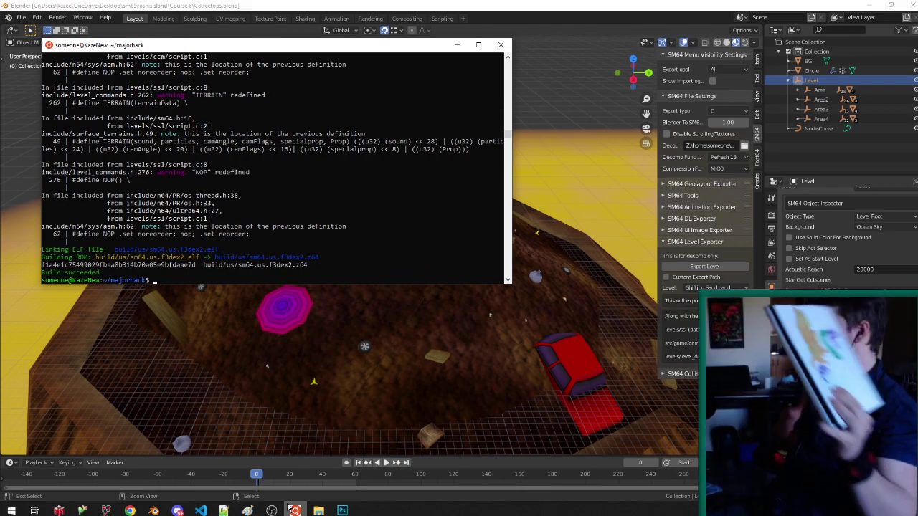
pyautogui.click(247, 182)
pyautogui.press('Up')
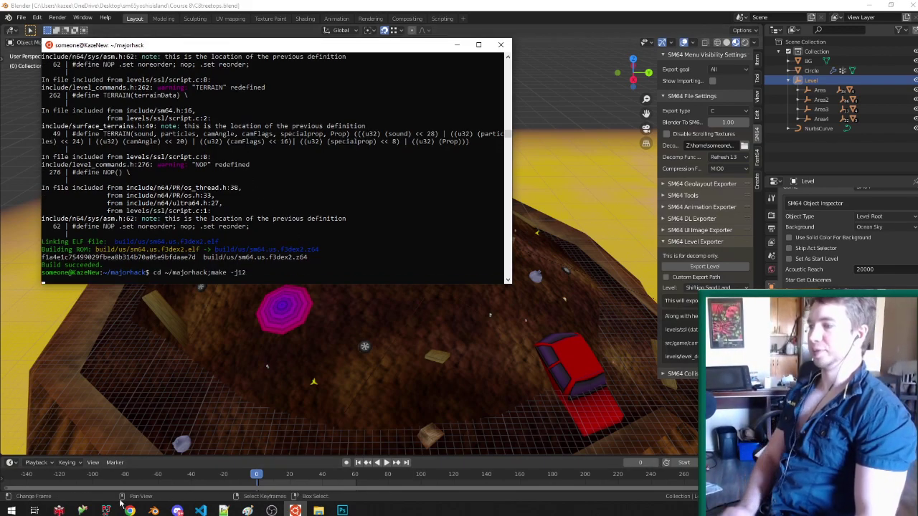
pyautogui.press('Return')
pyautogui.click(107, 511)
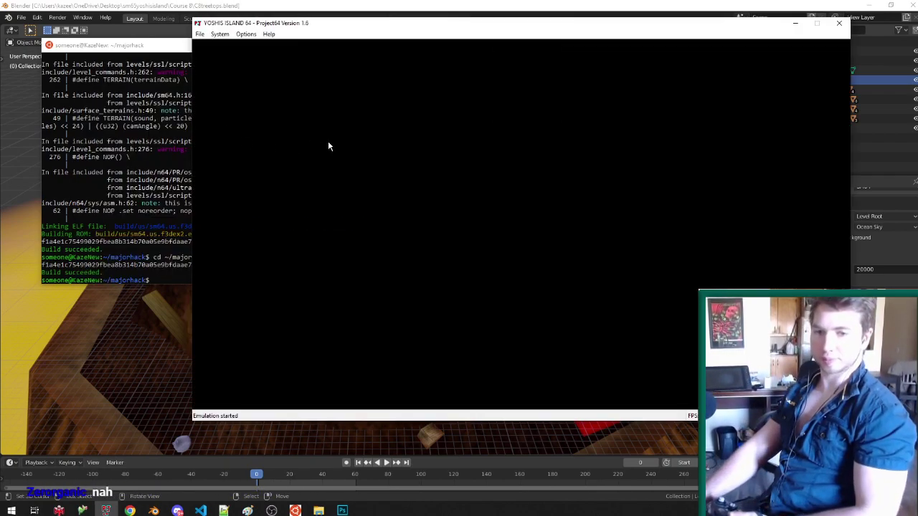
# Step: Boot the rebuilt ROM into the treetop level, inspect the green stalk beside Mario, and close Project64
pyautogui.press('F5')
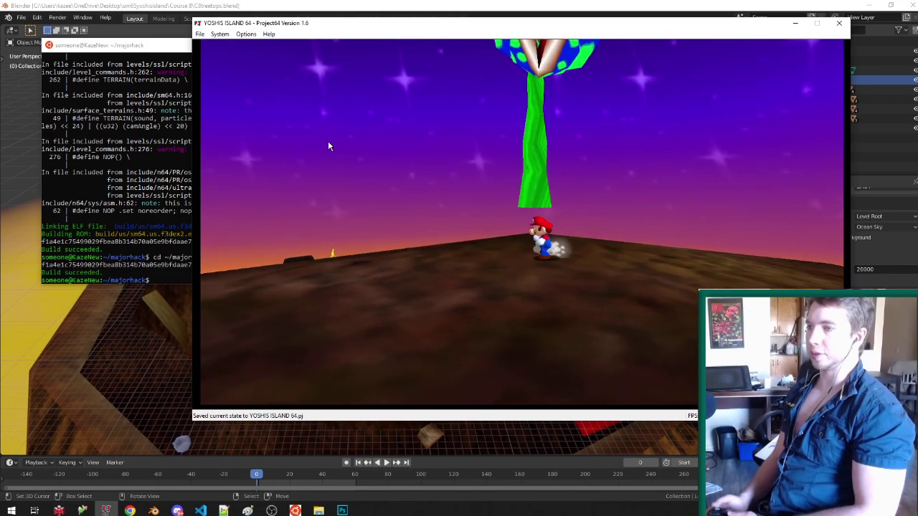
pyautogui.click(839, 23)
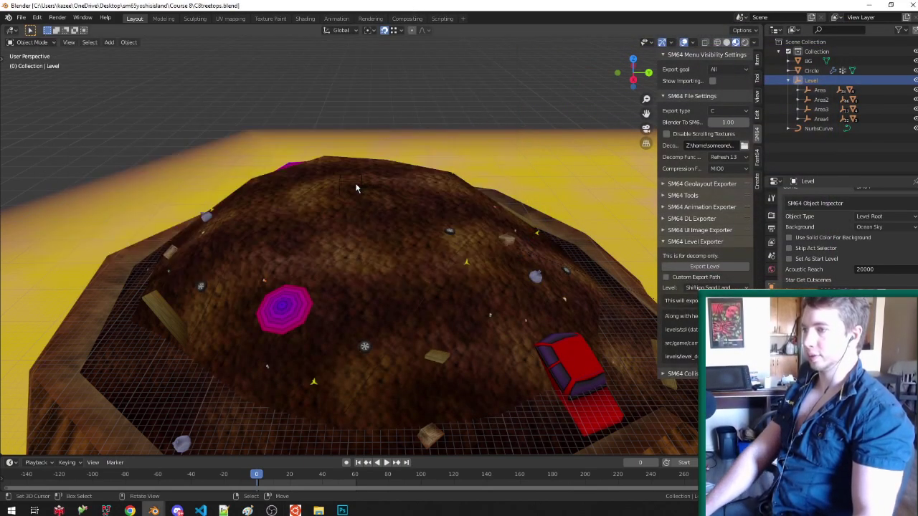
# Step: Select the Spawn.062 empty, save the treetops level file, and select the Level object
pyautogui.click(356, 188)
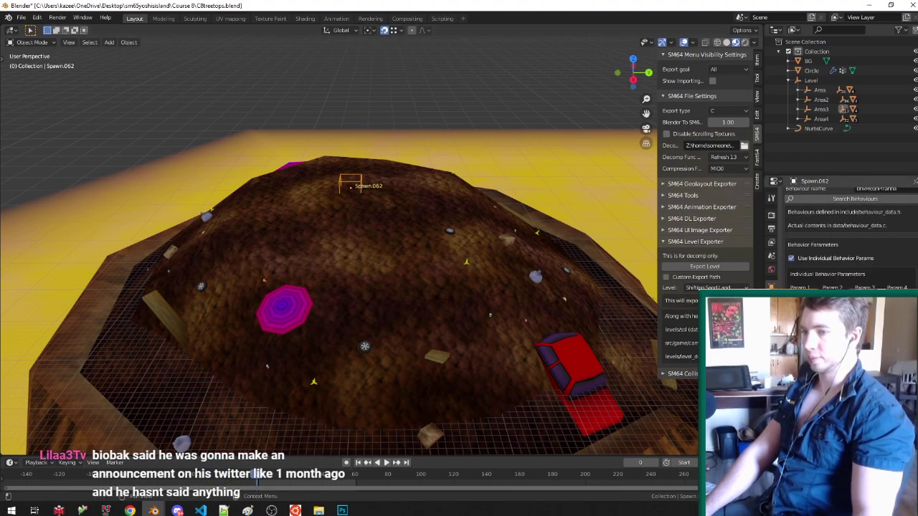
pyautogui.moveTo(465, 252); pyautogui.dragTo(466, 283, button='middle')
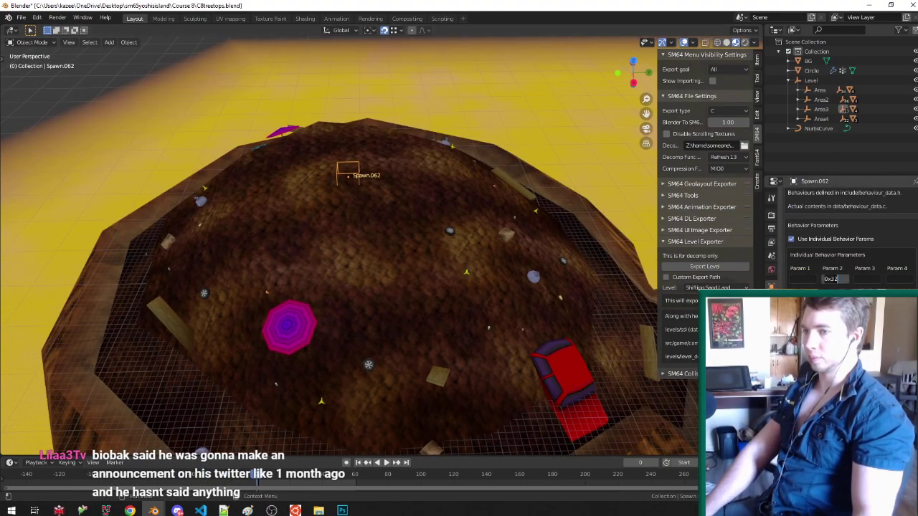
pyautogui.scroll(2, 397, 203)
pyautogui.hotkey('ctrl', 's')
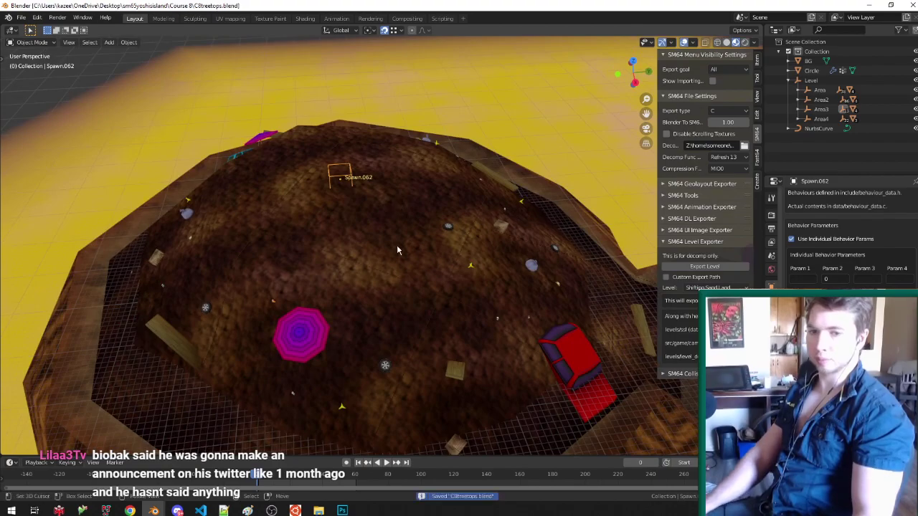
pyautogui.scroll(5, 377, 210)
pyautogui.moveTo(378, 215); pyautogui.dragTo(392, 210, button='middle')
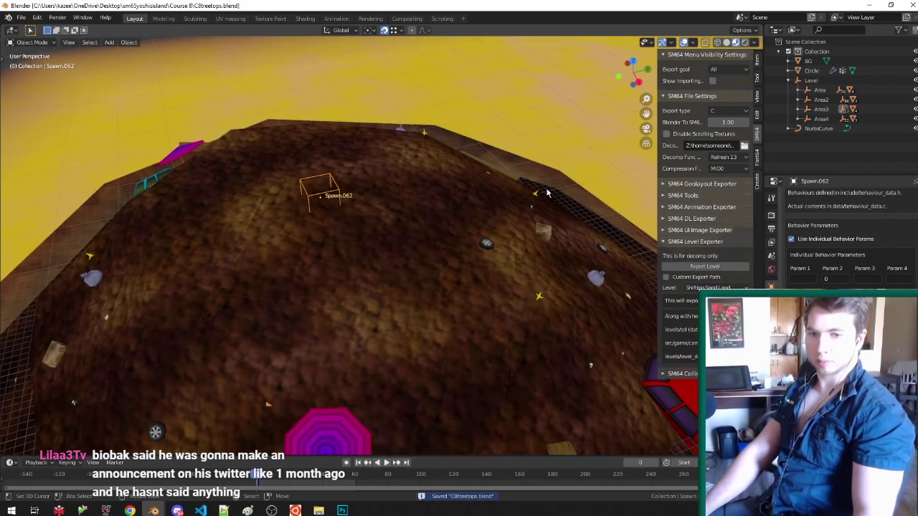
pyautogui.click(811, 79)
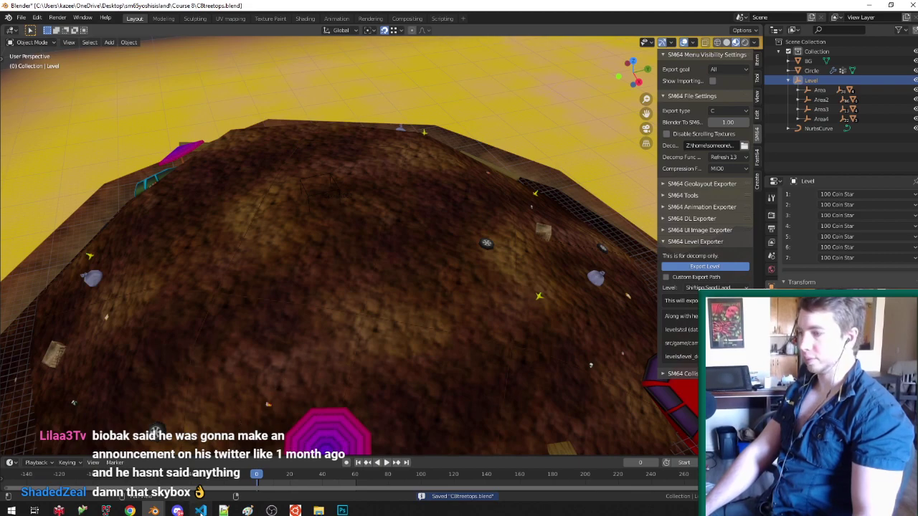
# Step: Review the meanranga function in treetop.inc.c and bhvMeanPiranha in behavior_data.c
pyautogui.click(200, 510)
pyautogui.click(375, 23)
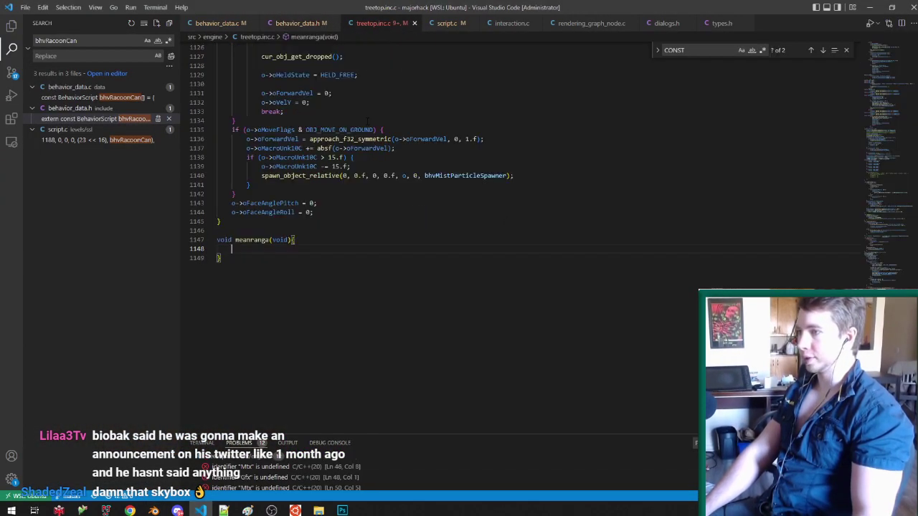
pyautogui.click(215, 23)
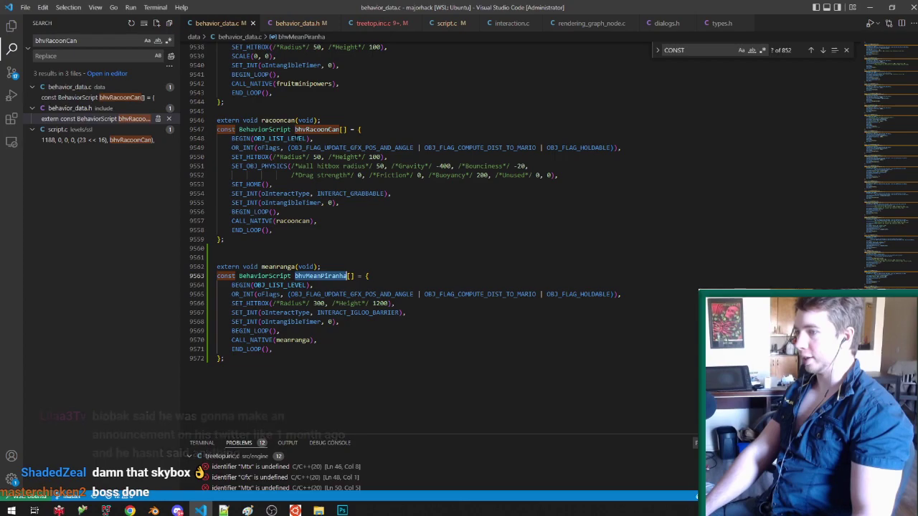
# Step: Switch to the piranha plant Blender file and show its Object properties geolayout settings
pyautogui.click(153, 511)
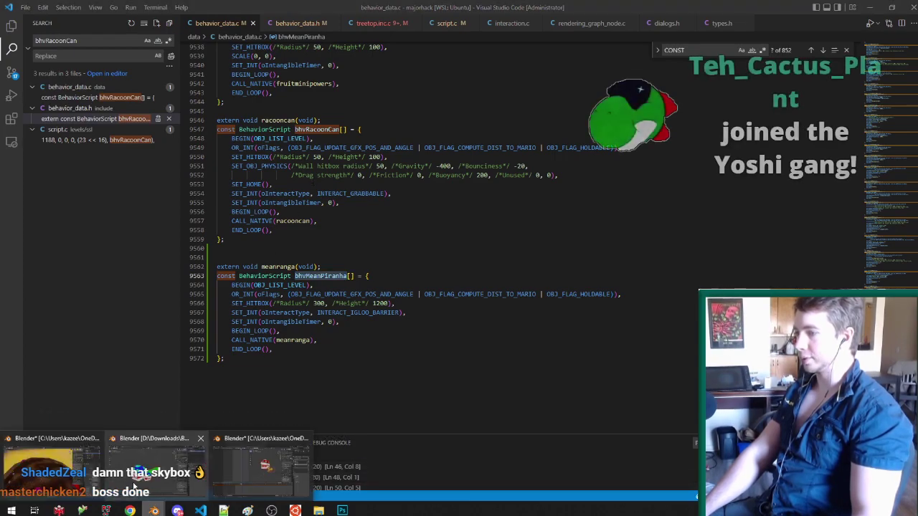
pyautogui.click(157, 473)
pyautogui.click(772, 287)
pyautogui.scroll(-2, 825, 316)
pyautogui.moveTo(409, 272); pyautogui.dragTo(410, 274, button='middle')
# Step: Apply all transforms to the piranha plant and save the file
pyautogui.click(410, 274)
pyautogui.hotkey('ctrl', 'a')
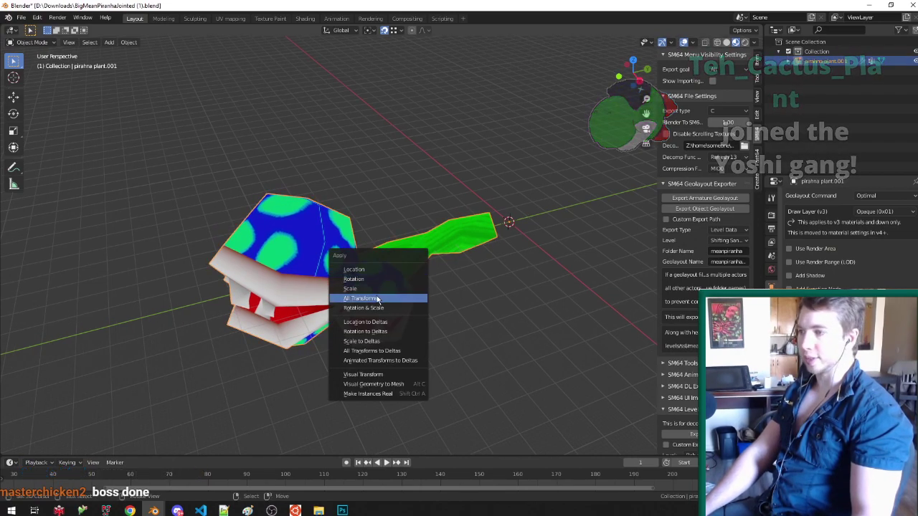
pyautogui.click(377, 298)
pyautogui.hotkey('ctrl', 's')
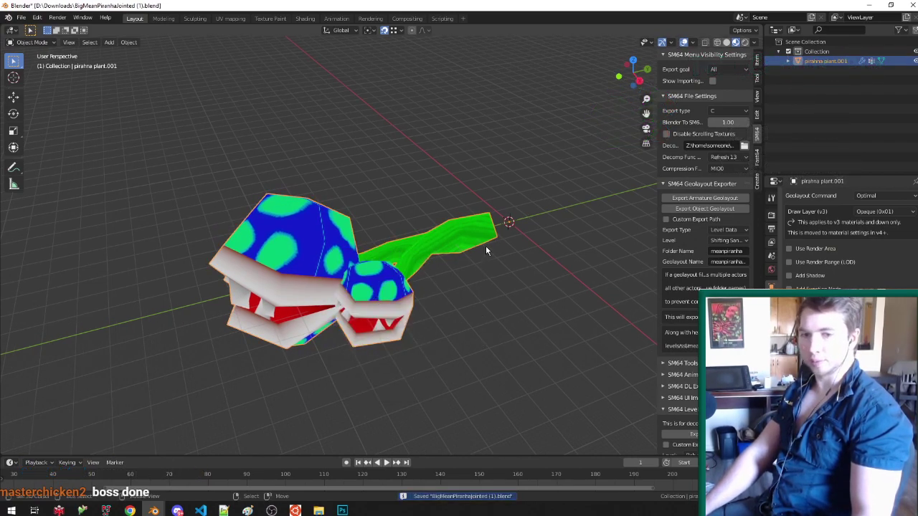
# Step: Check the material on a face of the plant's head in Edit Mode
pyautogui.moveTo(521, 255); pyautogui.dragTo(420, 265, button='middle')
pyautogui.scroll(-3, 474, 275)
pyautogui.scroll(3, 420, 264)
pyautogui.moveTo(203, 207); pyautogui.dragTo(229, 207, button='middle')
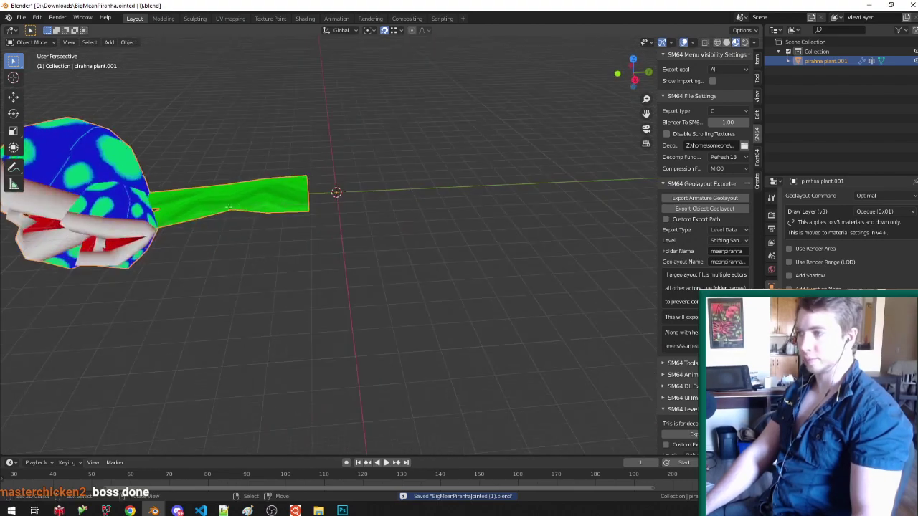
pyautogui.press('Tab')
pyautogui.scroll(-3, 229, 207)
pyautogui.scroll(4, 107, 181)
pyautogui.hotkey('ctrl', 'Tab')
pyautogui.click(96, 206)
pyautogui.rightClick(138, 172)
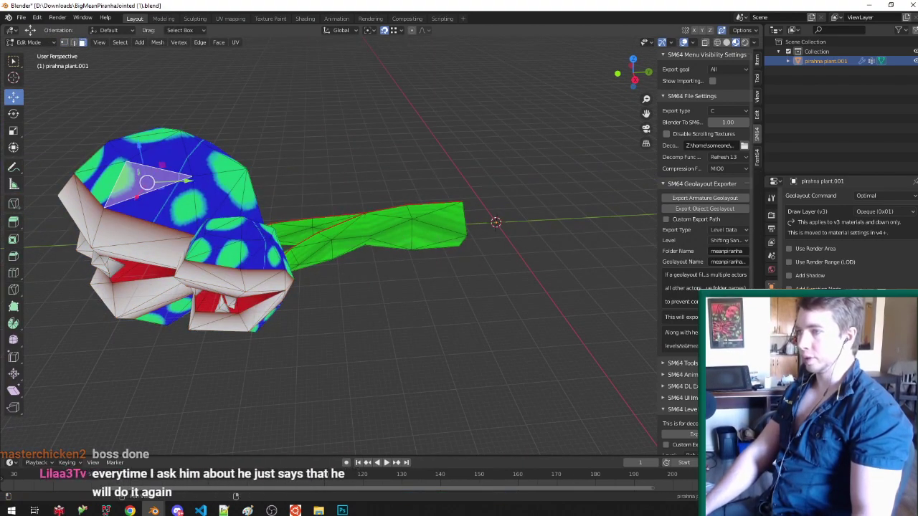
pyautogui.click(772, 370)
pyautogui.scroll(-2, 847, 230)
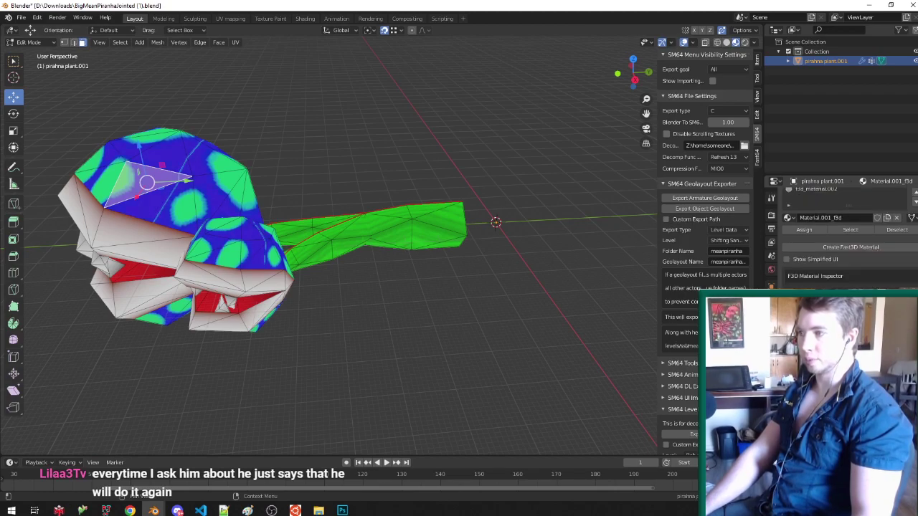
pyautogui.press('Tab')
# Step: Export the piranha plant as an object geolayout
pyautogui.moveTo(309, 195); pyautogui.dragTo(280, 197, button='middle')
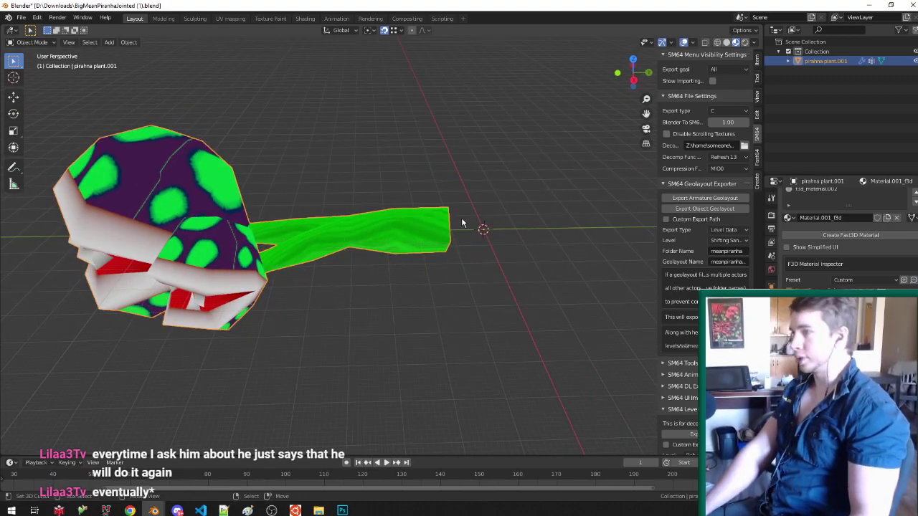
pyautogui.moveTo(462, 218); pyautogui.dragTo(319, 175, button='middle')
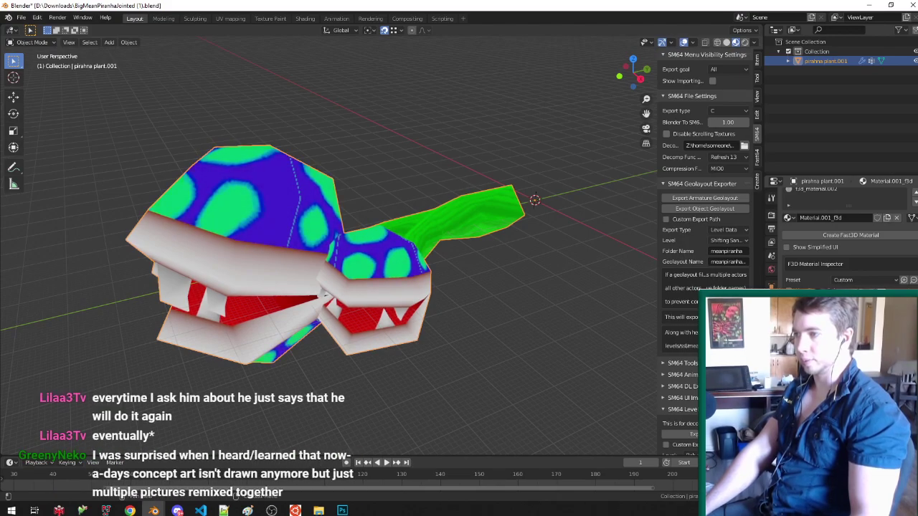
pyautogui.moveTo(419, 228); pyautogui.dragTo(323, 172, button='middle')
pyautogui.click(705, 208)
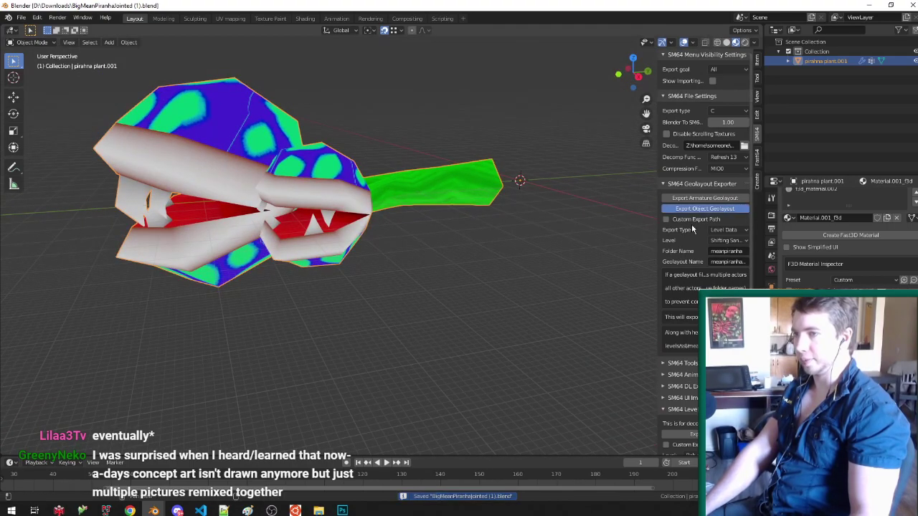
# Step: Rerun the build command in the terminal to rebuild the game with the new model
pyautogui.click(292, 510)
pyautogui.press('Up')
pyautogui.press('Return')
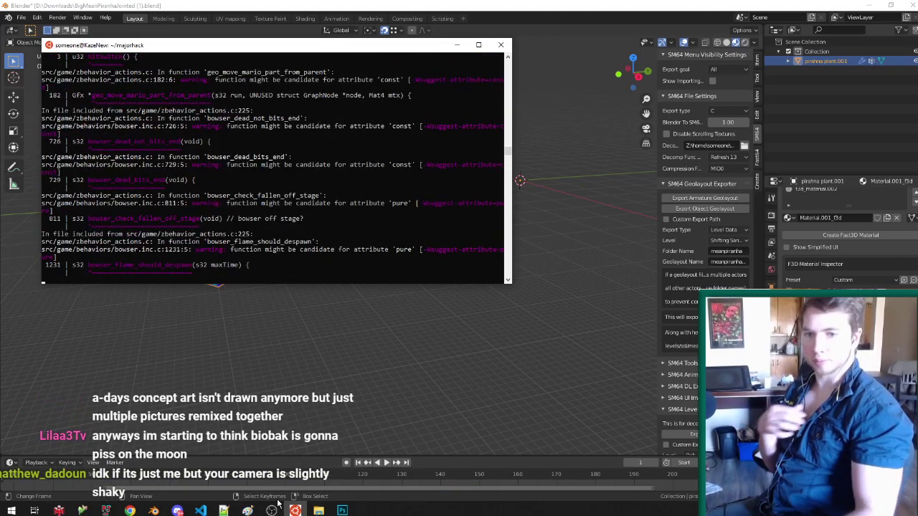
# Step: Launch the freshly built ROM in Project64 and boot into the level to see the piranha plant
pyautogui.moveTo(136, 46); pyautogui.dragTo(760, 107)
pyautogui.click(105, 510)
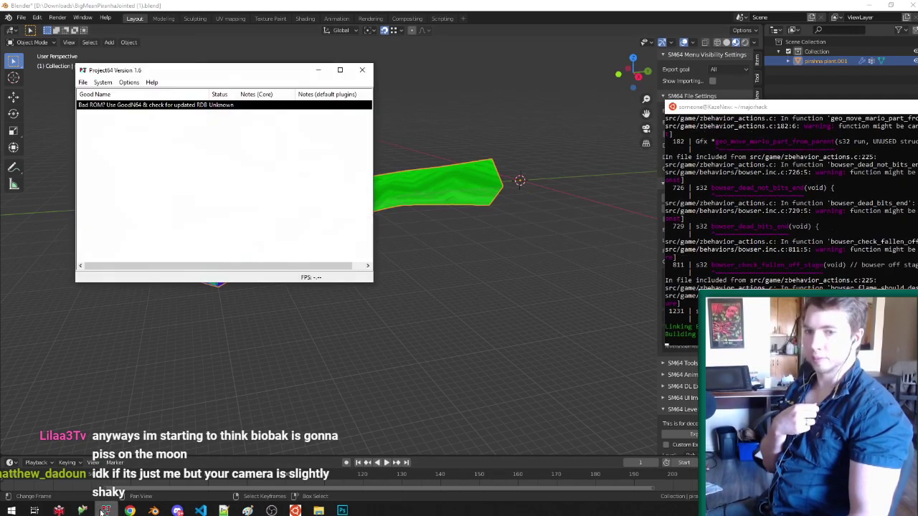
pyautogui.doubleClick(169, 111)
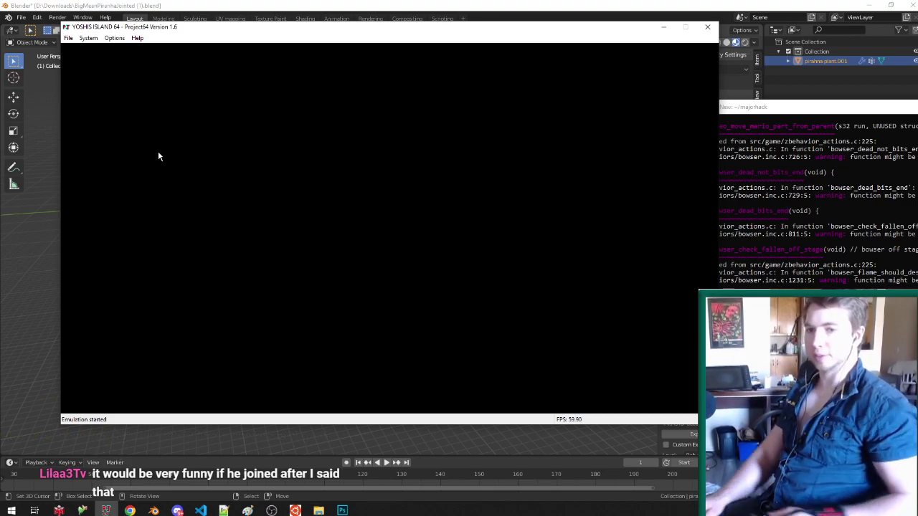
pyautogui.press('F5')
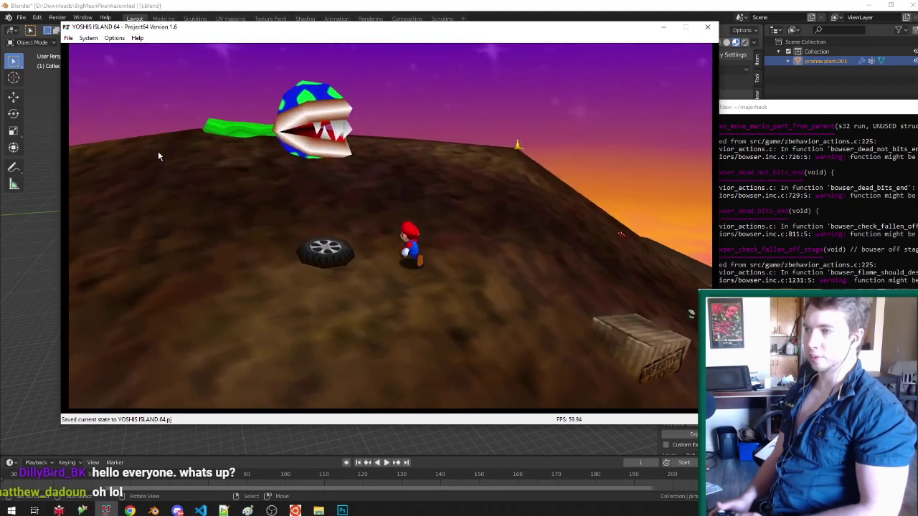
# Step: End the emulation and relaunch the ROM
pyautogui.click(820, 220)
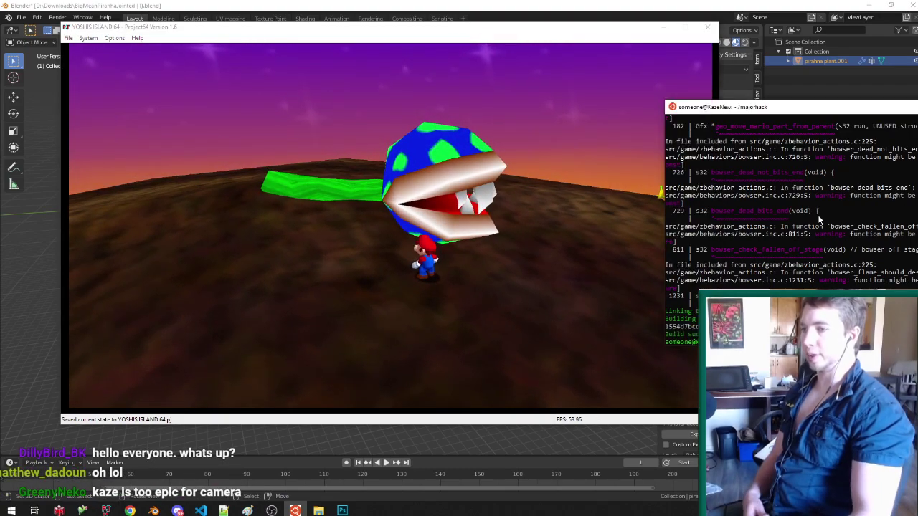
pyautogui.click(366, 185)
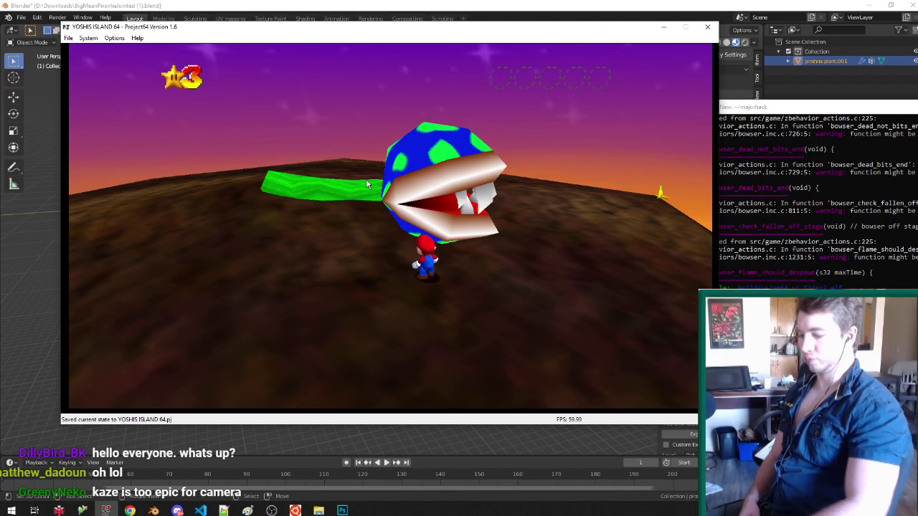
pyautogui.press('F12')
pyautogui.press('Return')
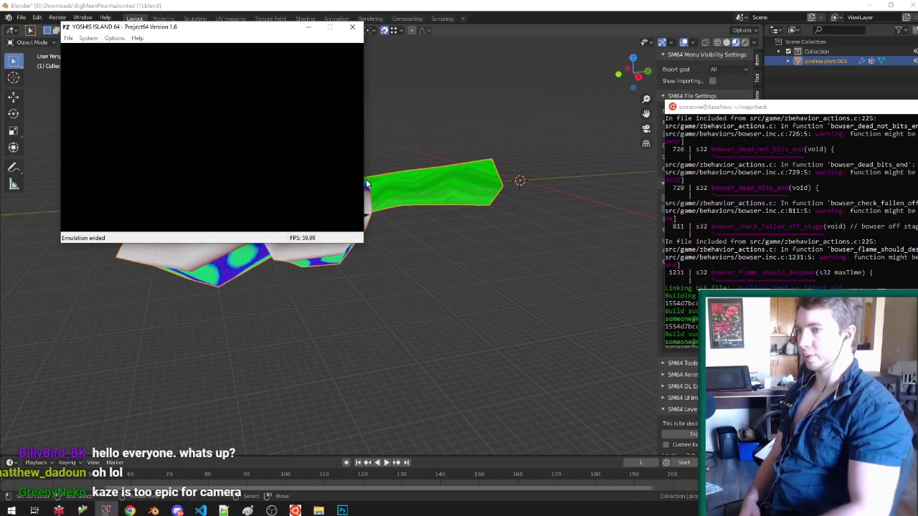
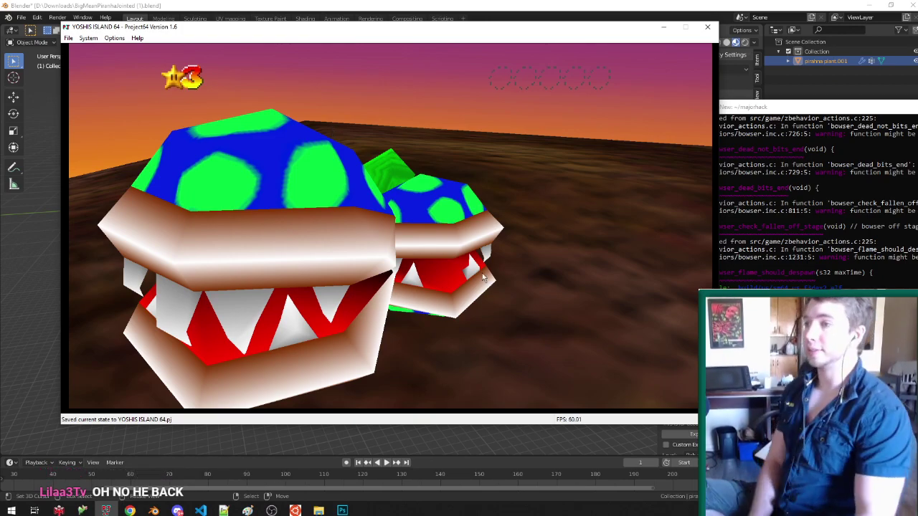
# Step: Close the Project64 emulator and return to the Blender scene with the piranha plant
pyautogui.click(707, 28)
pyautogui.click(490, 12)
pyautogui.scroll(-3, 344, 271)
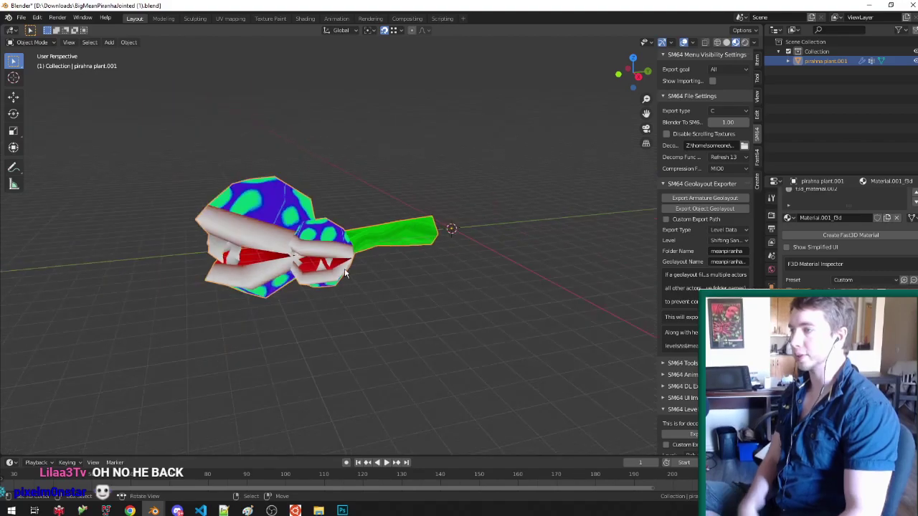
# Step: Look at the reference image in Photoshop, then return to Blender
pyautogui.scroll(4, 274, 181)
pyautogui.scroll(-4, 249, 210)
pyautogui.scroll(4, 265, 283)
pyautogui.click(342, 510)
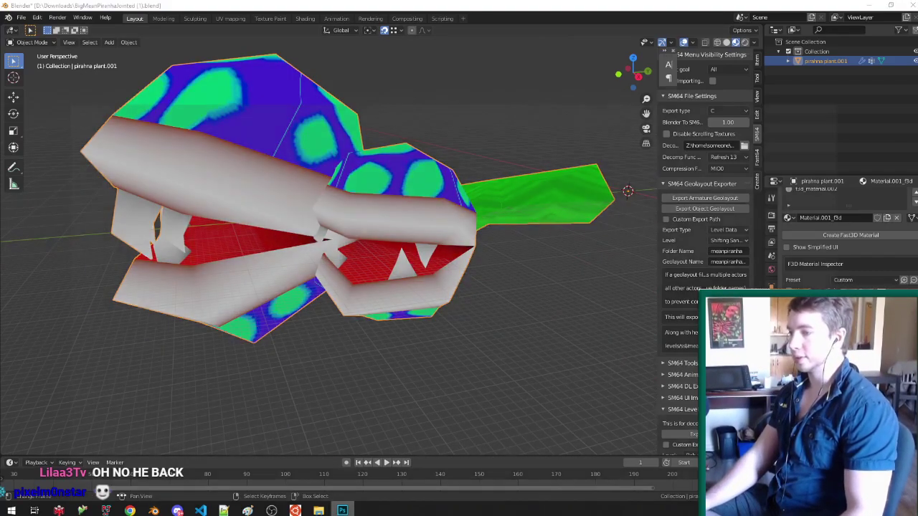
pyautogui.hotkey('alt', 'Tab')
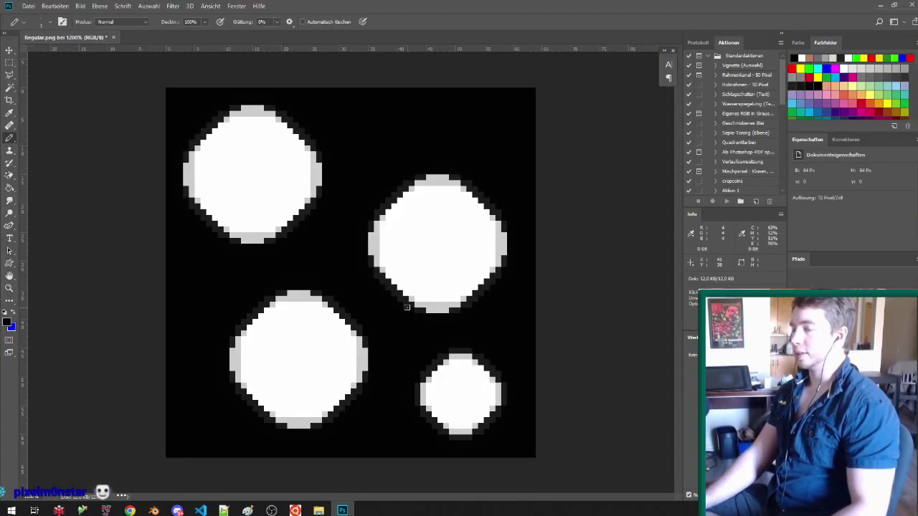
pyautogui.click(881, 5)
# Step: In Edit Mode, check the F3D material's render settings and texture source tabs
pyautogui.press('Tab')
pyautogui.scroll(-4, 293, 170)
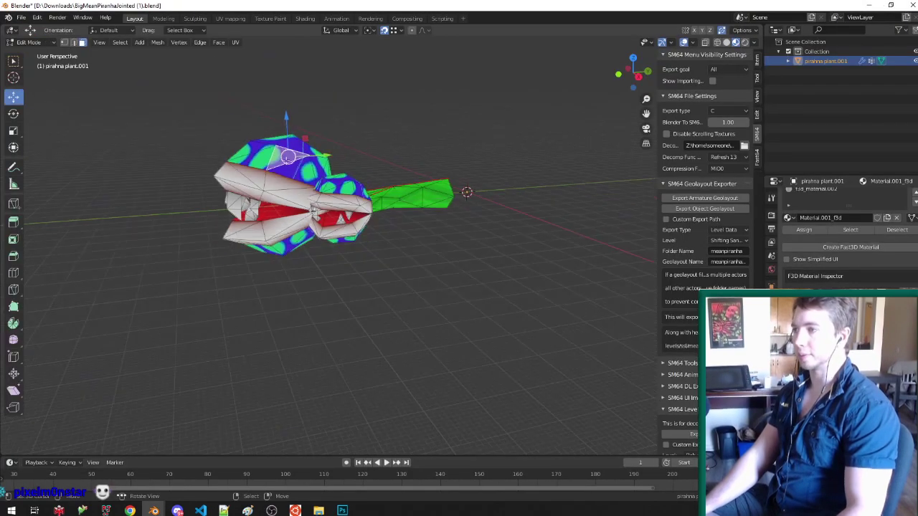
pyautogui.scroll(5, 293, 170)
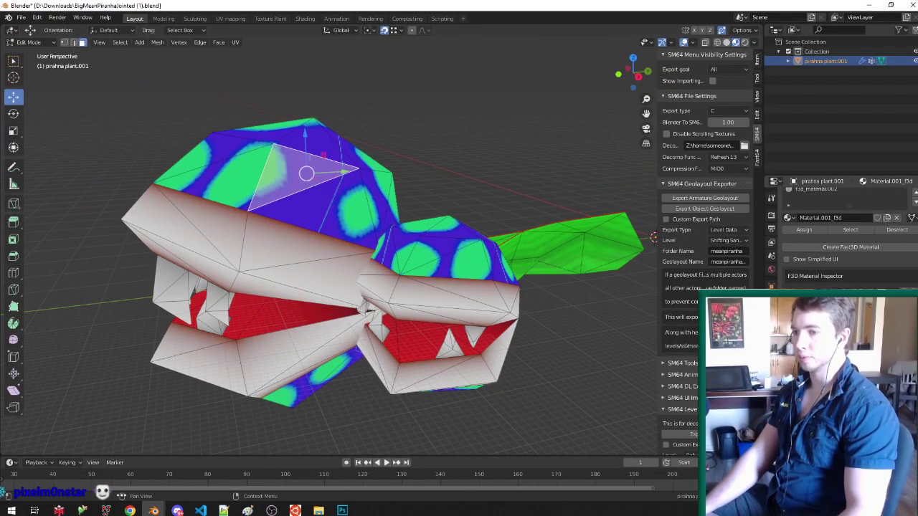
pyautogui.scroll(-2, 846, 230)
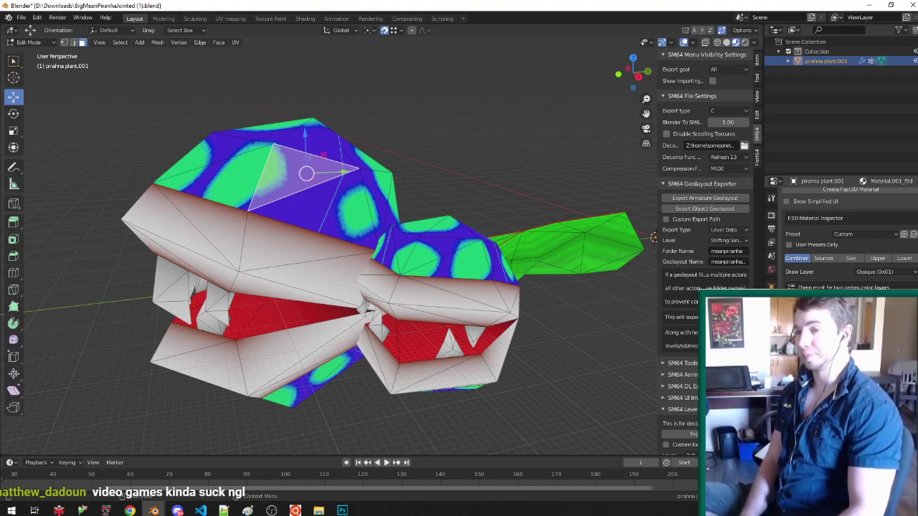
pyautogui.click(906, 259)
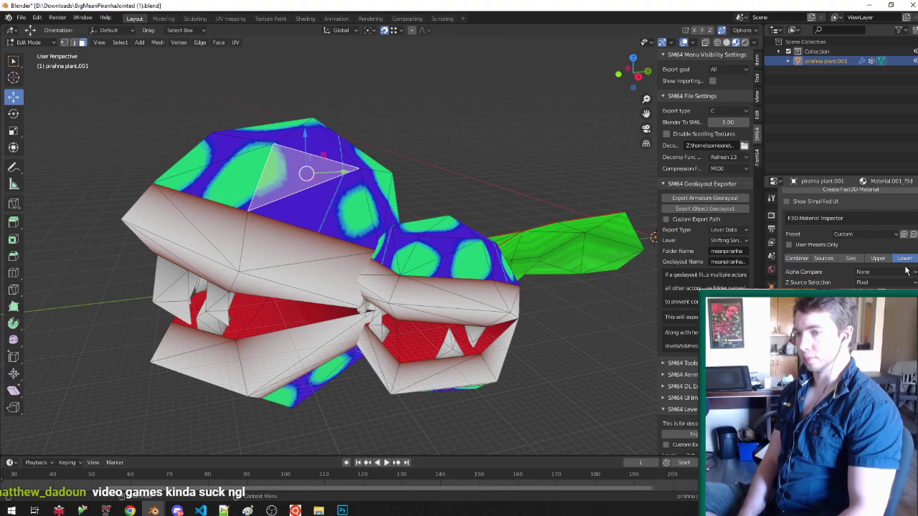
pyautogui.click(877, 259)
pyautogui.click(825, 259)
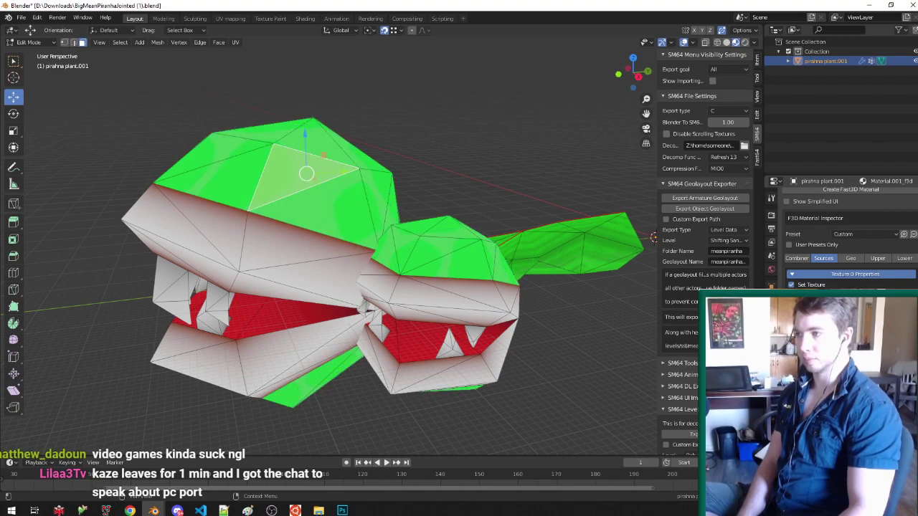
# Step: Unlink the head's spotted texture and bring up the image file browser
pyautogui.moveTo(414, 231); pyautogui.dragTo(412, 252, button='middle')
pyautogui.scroll(-3, 418, 246)
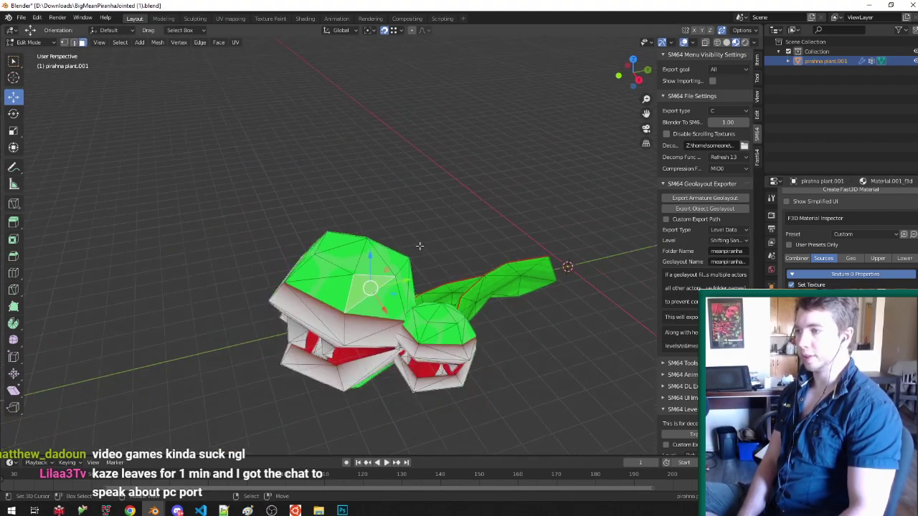
pyautogui.scroll(4, 492, 262)
pyautogui.moveTo(480, 262); pyautogui.dragTo(456, 257, button='middle')
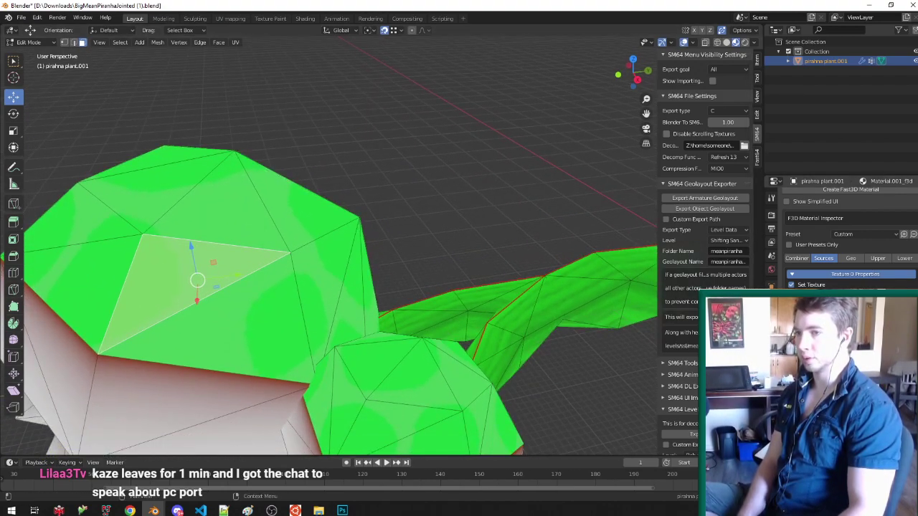
pyautogui.click(901, 309)
pyautogui.click(901, 308)
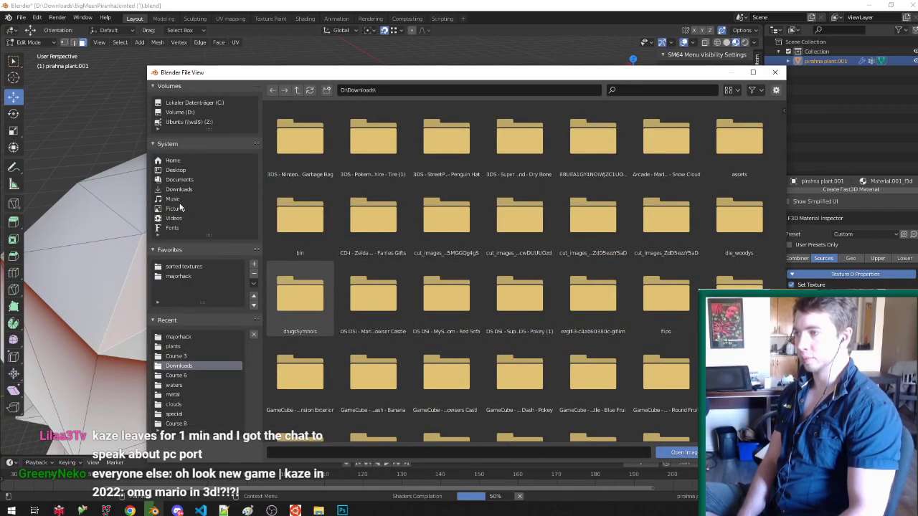
# Step: Load neonpiranha.png from the Desktop as the plant head's texture
pyautogui.click(176, 170)
pyautogui.scroll(-10, 510, 267)
pyautogui.scroll(-15, 512, 268)
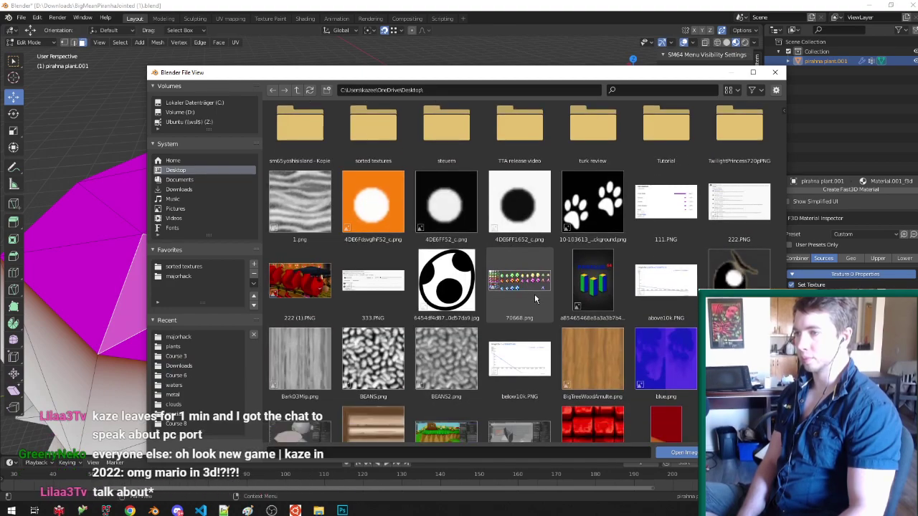
pyautogui.scroll(-5, 543, 305)
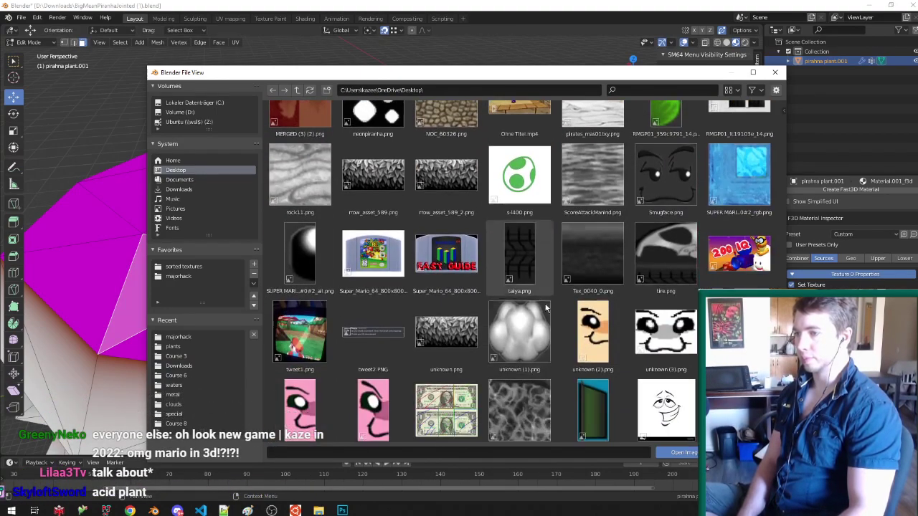
pyautogui.scroll(5, 408, 237)
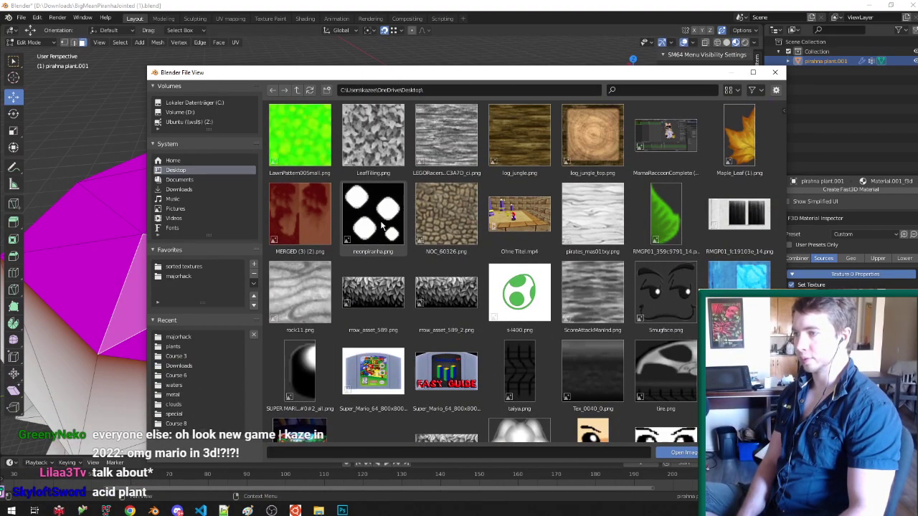
pyautogui.doubleClick(381, 222)
pyautogui.scroll(-7, 379, 225)
pyautogui.scroll(2, 349, 246)
# Step: Return to Object Mode and shift the plant's magenta tint towards purple
pyautogui.press('Tab')
pyautogui.moveTo(349, 246); pyautogui.dragTo(351, 221, button='middle')
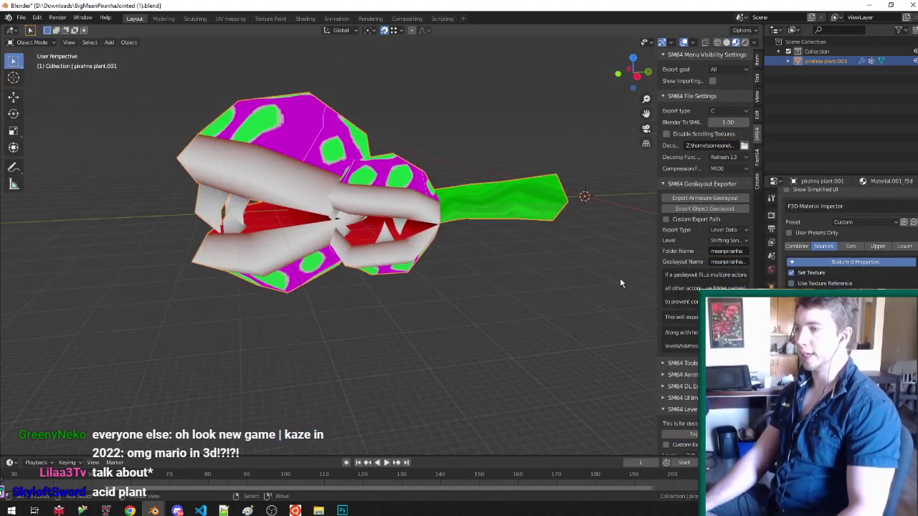
pyautogui.click(871, 403)
pyautogui.moveTo(900, 305)
pyautogui.mouseDown()
pyautogui.moveTo(904, 286)
pyautogui.moveTo(903, 301)
pyautogui.mouseUp()
# Step: Save the blend file and export the plant as an object geolayout
pyautogui.moveTo(609, 269); pyautogui.dragTo(614, 285, button='middle')
pyautogui.hotkey('ctrl', 's')
pyautogui.click(722, 209)
# Step: Rerun the make build in the majorhack terminal
pyautogui.hotkey('alt', 'Tab')
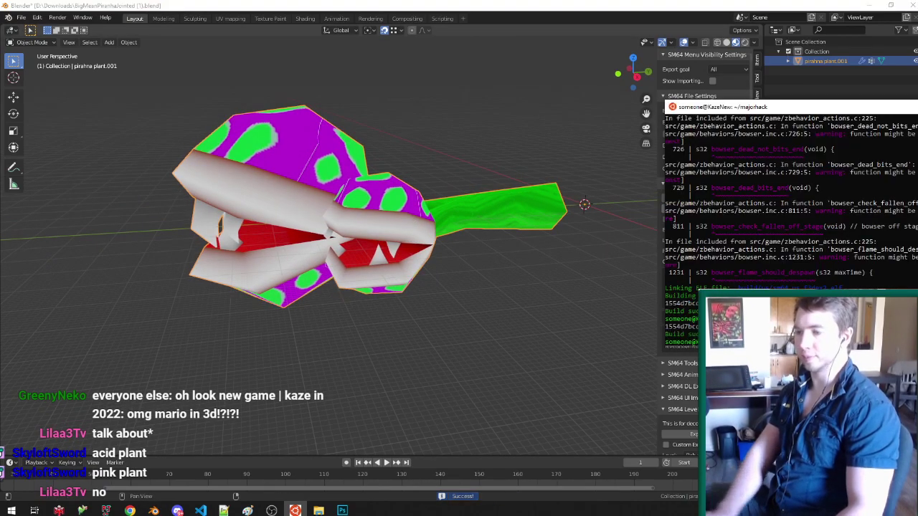
pyautogui.press('Up')
pyautogui.press('Return')
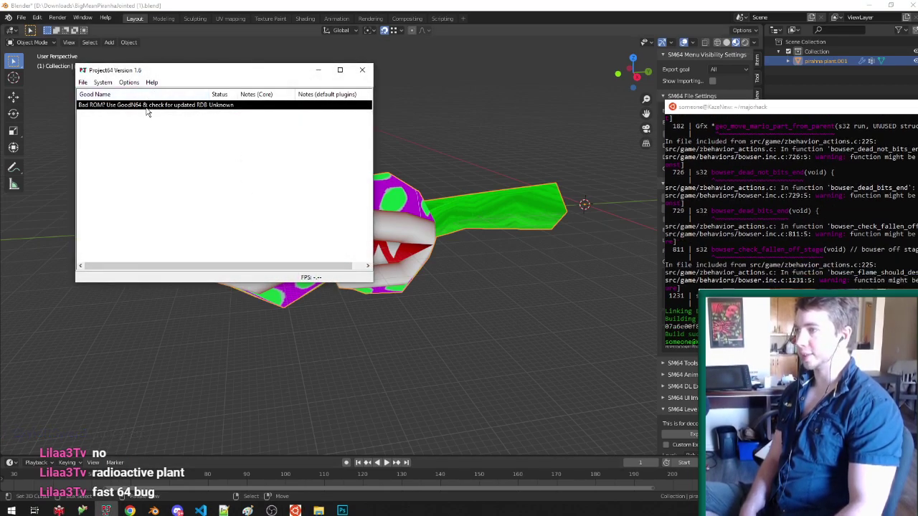
# Step: Play the rebuilt ROM to see the neon piranha plant in-game, then close Project64
pyautogui.doubleClick(148, 109)
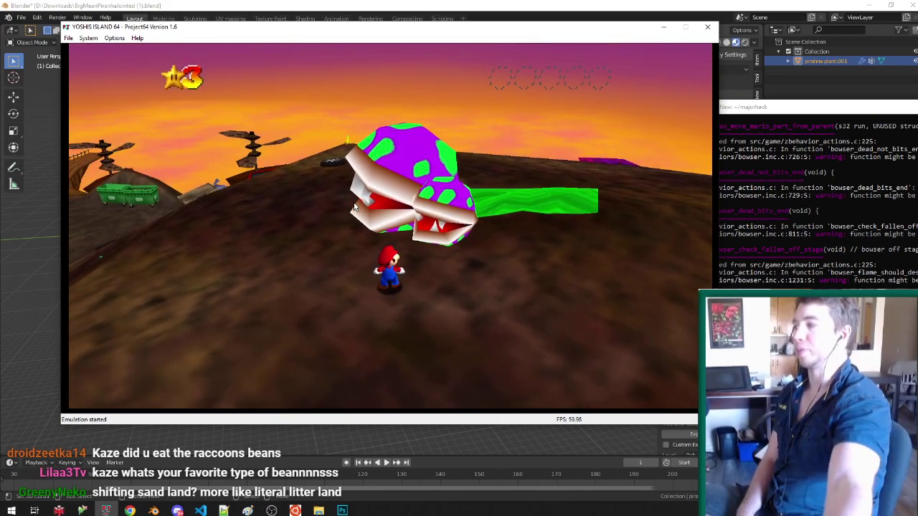
pyautogui.click(707, 28)
pyautogui.scroll(-5, 439, 238)
pyautogui.scroll(6, 383, 261)
pyautogui.moveTo(383, 265); pyautogui.dragTo(375, 225, button='middle')
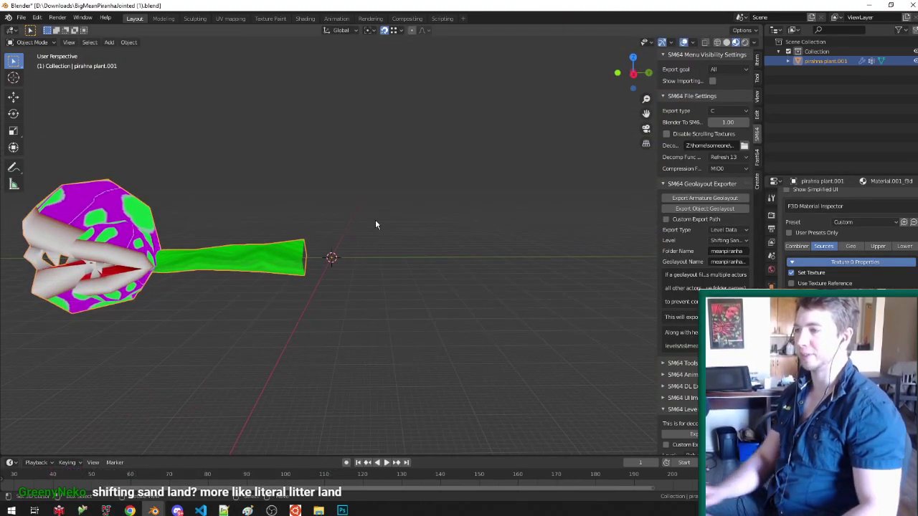
# Step: Centre on the plant, select its whole mesh in Edit Mode, then save the blend file
pyautogui.press('KP_Decimal')
pyautogui.press('Tab')
pyautogui.scroll(-5, 375, 221)
pyautogui.scroll(5, 383, 215)
pyautogui.press('a')
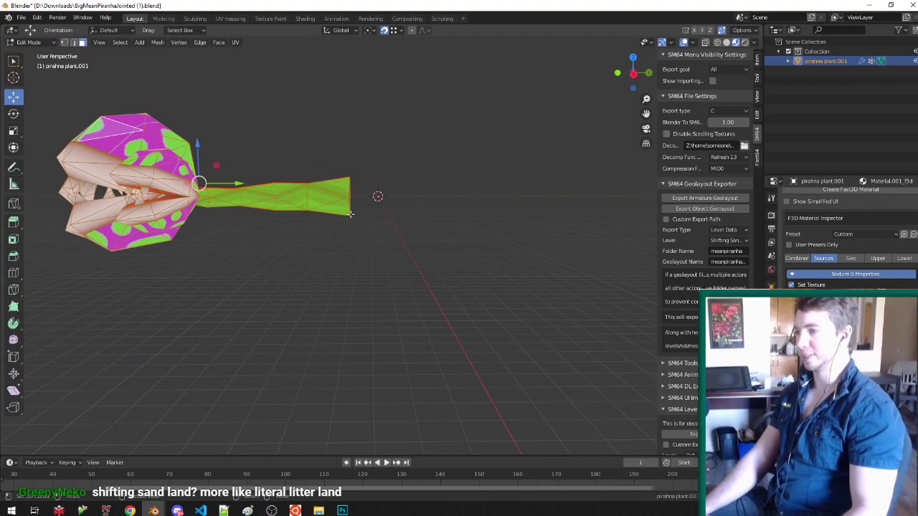
pyautogui.moveTo(351, 215); pyautogui.dragTo(349, 241, button='middle')
pyautogui.press('Tab')
pyautogui.scroll(-3, 352, 266)
pyautogui.hotkey('ctrl', 's')
pyautogui.scroll(3, 365, 196)
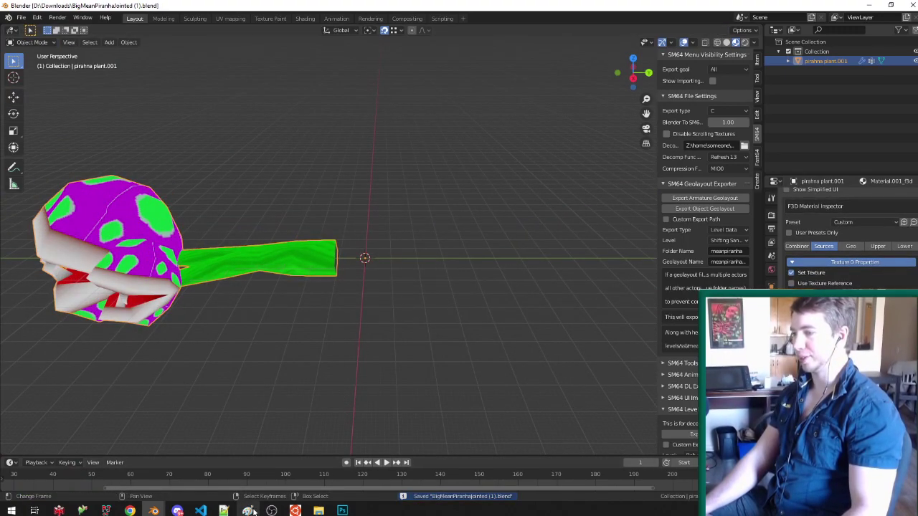
# Step: Check the results image in Paint, then bring up the super mario 32.txt notes
pyautogui.click(248, 511)
pyautogui.click(913, 5)
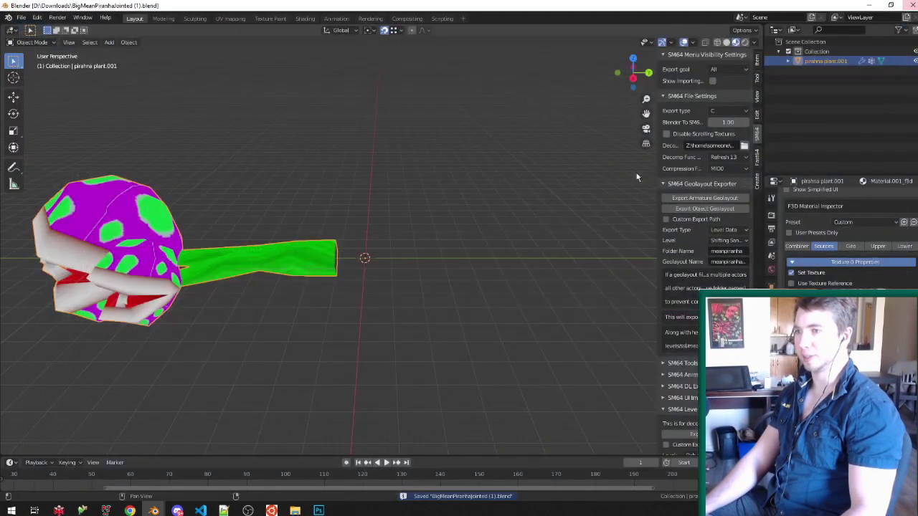
pyautogui.scroll(3, 401, 265)
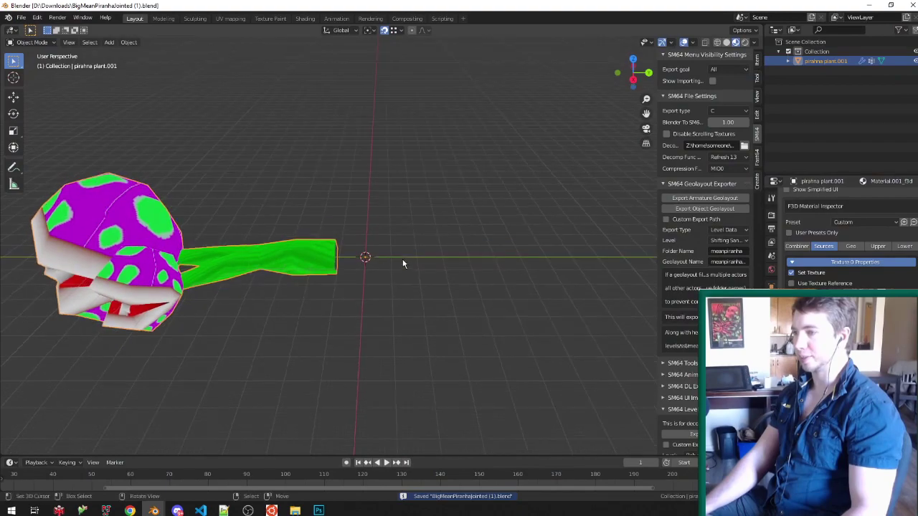
pyautogui.click(226, 510)
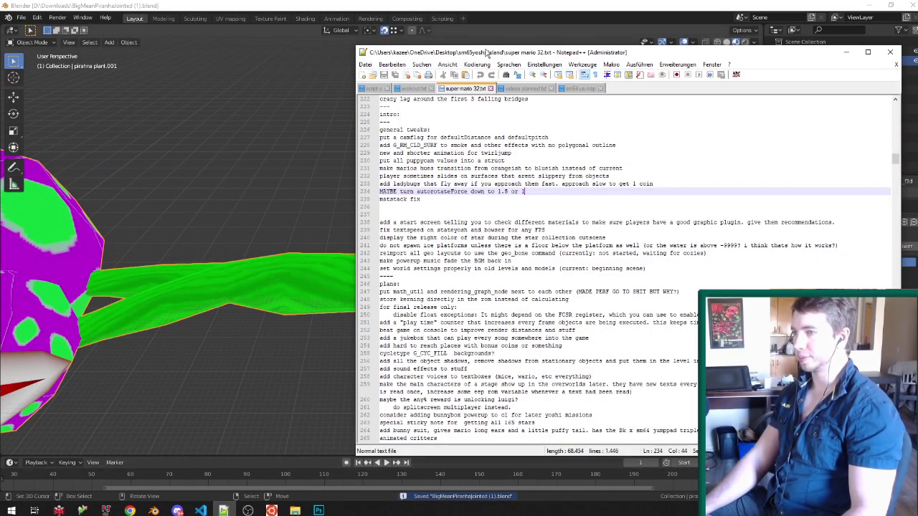
# Step: Bring Blender back in front of the super mario 32.txt notes
pyautogui.click(406, 17)
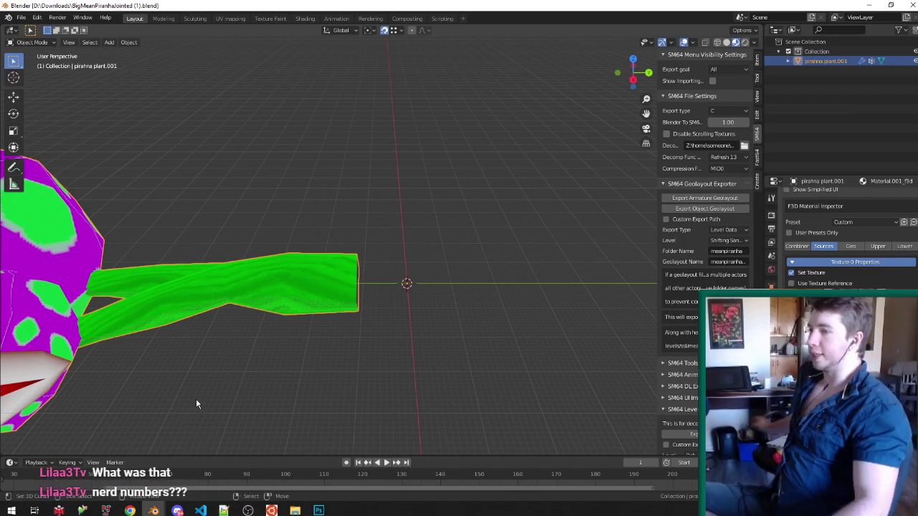
# Step: Enter Edit Mode on the plant, deselect everything and add a circle at the 3D cursor
pyautogui.moveTo(326, 293); pyautogui.dragTo(385, 227, button='middle')
pyautogui.scroll(-4, 367, 251)
pyautogui.scroll(4, 366, 250)
pyautogui.press('Tab')
pyautogui.hotkey('alt', 'a')
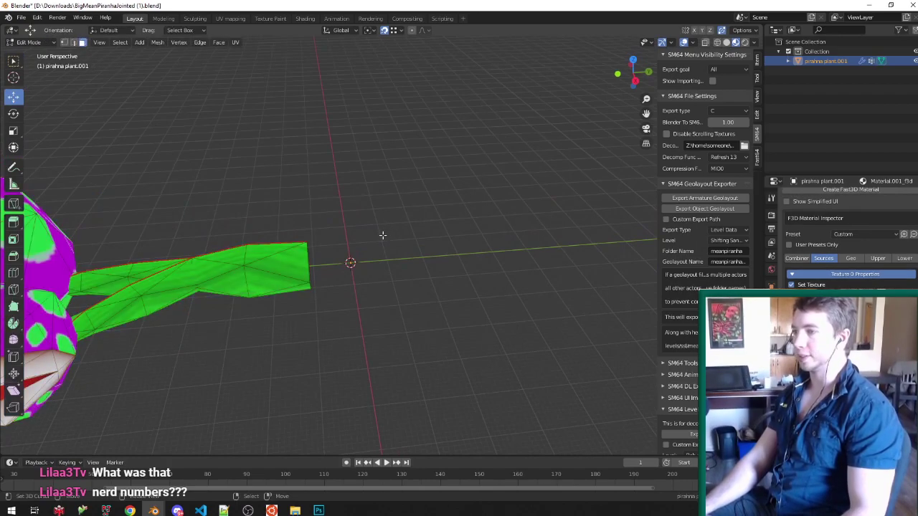
pyautogui.hotkey('shift', 'a')
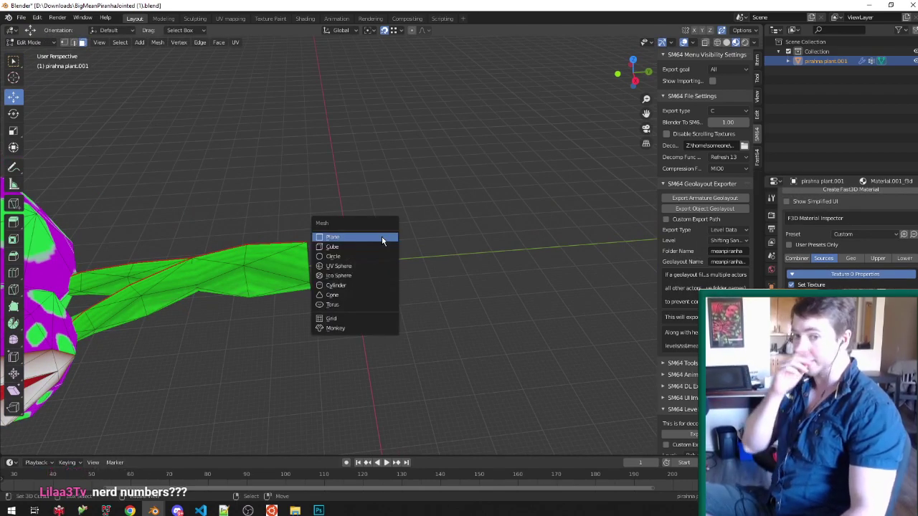
pyautogui.click(387, 256)
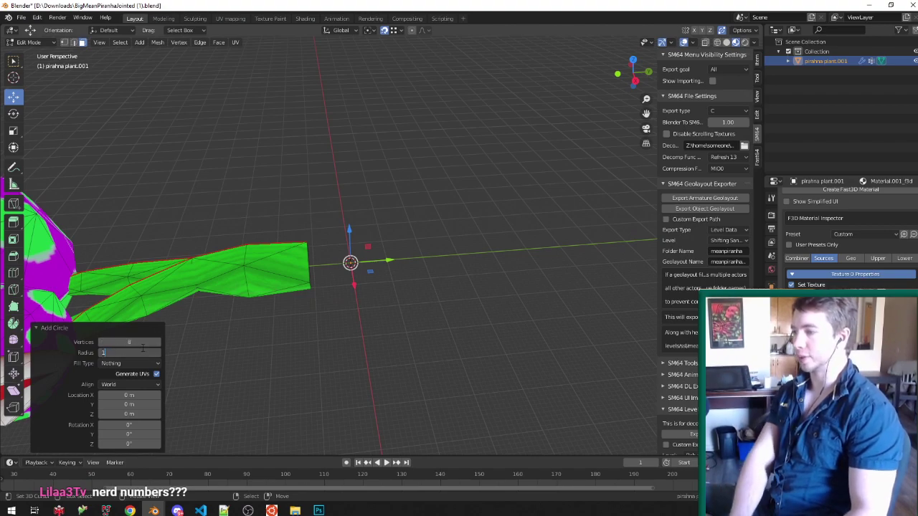
pyautogui.moveTo(458, 244); pyautogui.dragTo(401, 272, button='middle')
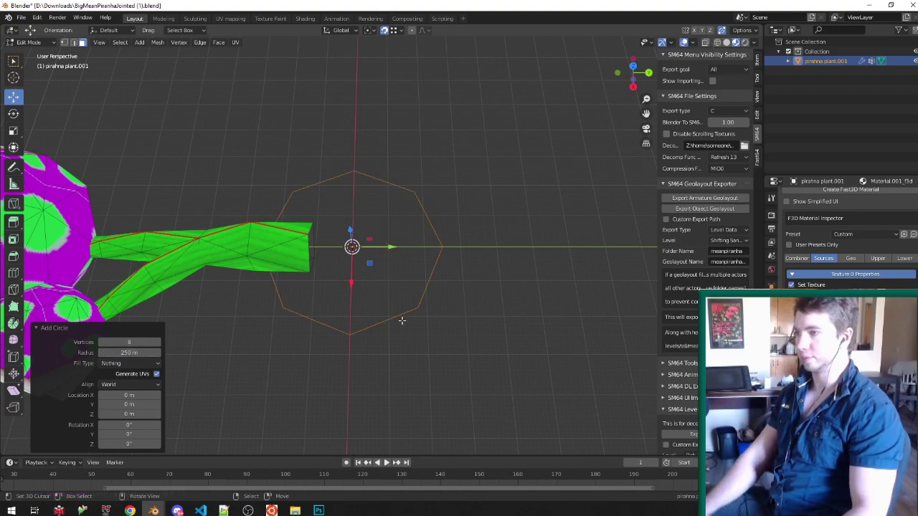
# Step: Rotate the new circle 22.5° about Z and scale it down
pyautogui.press('r')
pyautogui.press('z')
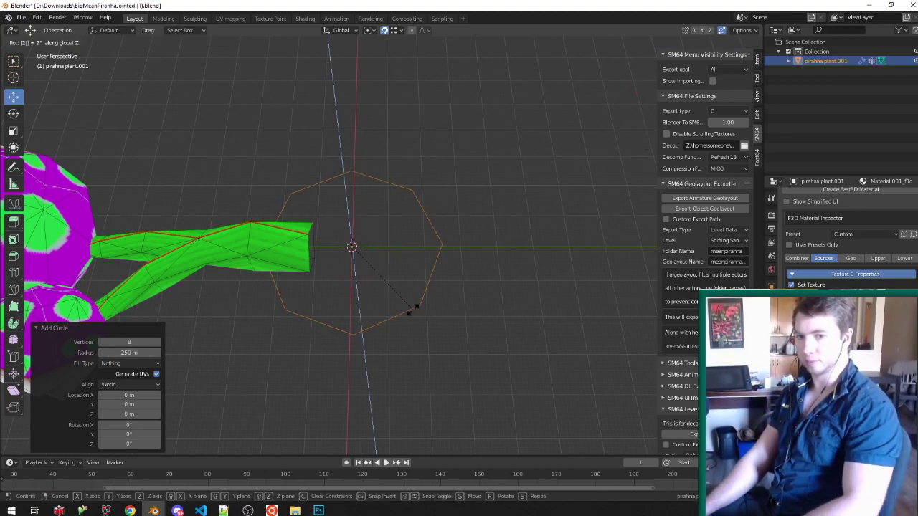
pyautogui.press('Return')
pyautogui.moveTo(368, 334); pyautogui.dragTo(515, 268, button='middle')
pyautogui.press('s')
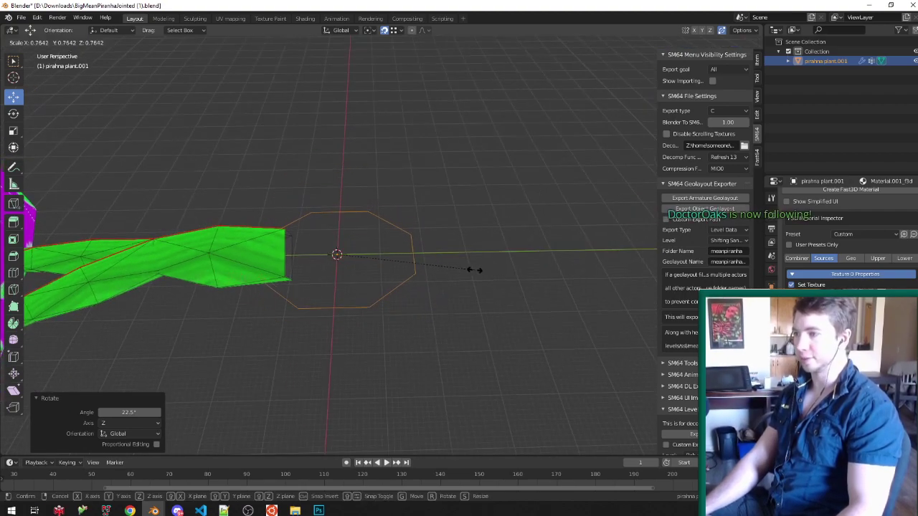
pyautogui.click(488, 267)
# Step: Lower the magenta part along Z and extrude its face upward
pyautogui.moveTo(430, 280); pyautogui.dragTo(372, 250, button='middle')
pyautogui.press('g')
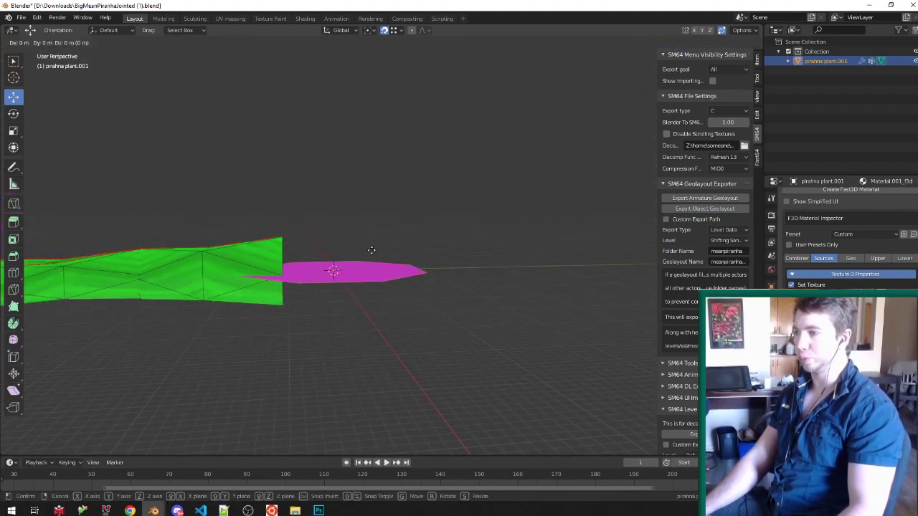
pyautogui.press('z')
pyautogui.click(374, 307)
pyautogui.scroll(-4, 372, 303)
pyautogui.press('e')
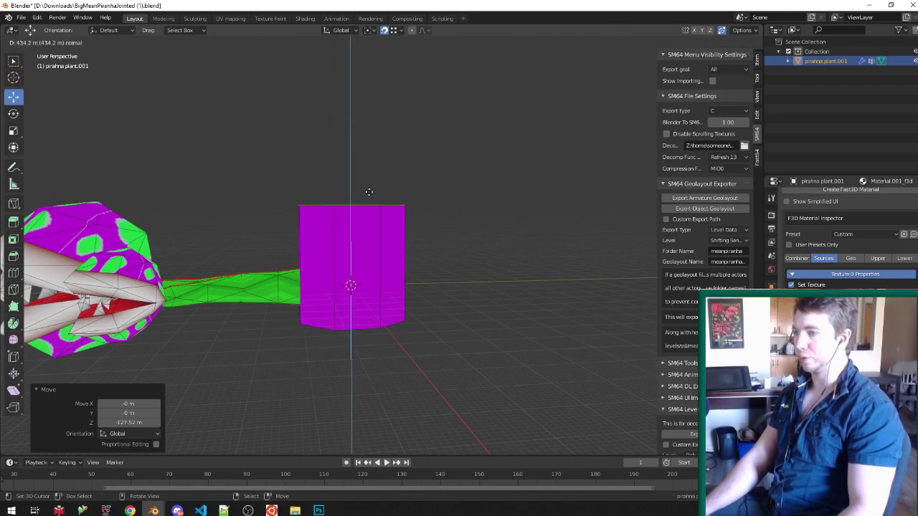
pyautogui.click(369, 191)
# Step: Extrude the flat disk into a cylinder, then delete that cylinder
pyautogui.press('Tab')
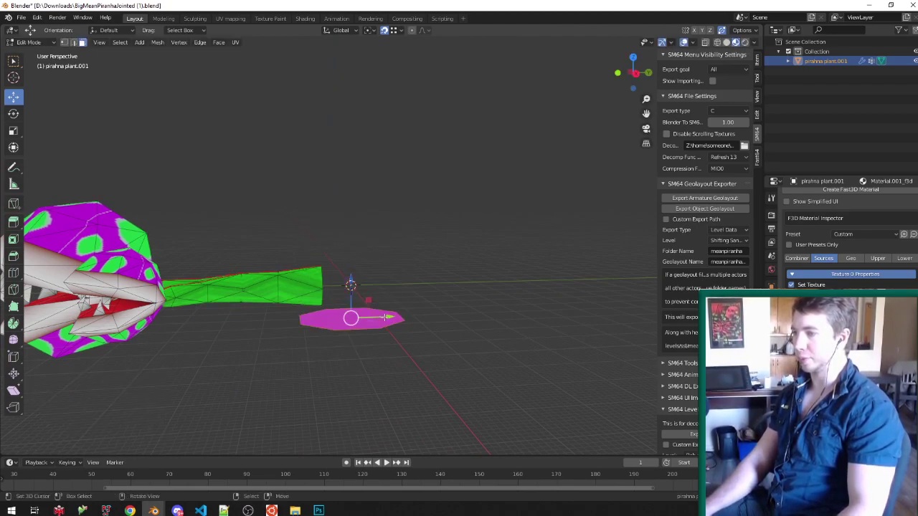
pyautogui.press('e')
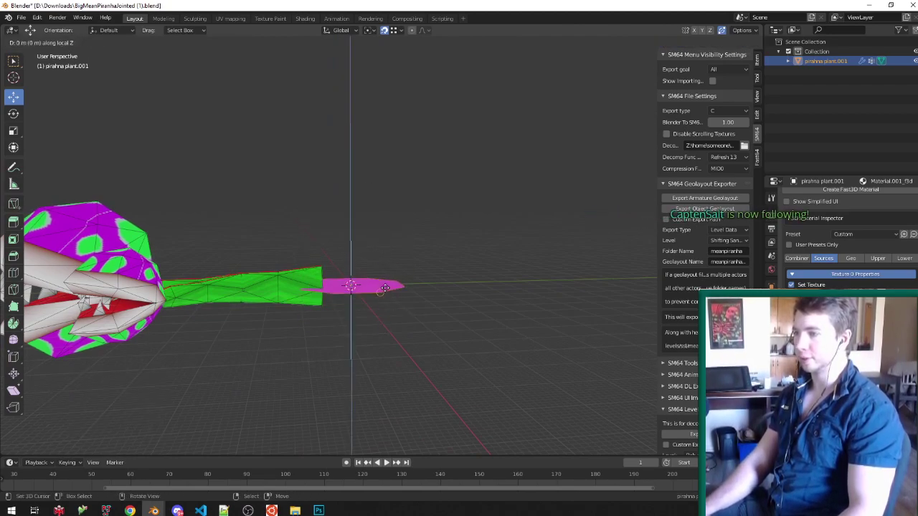
pyautogui.click(389, 240)
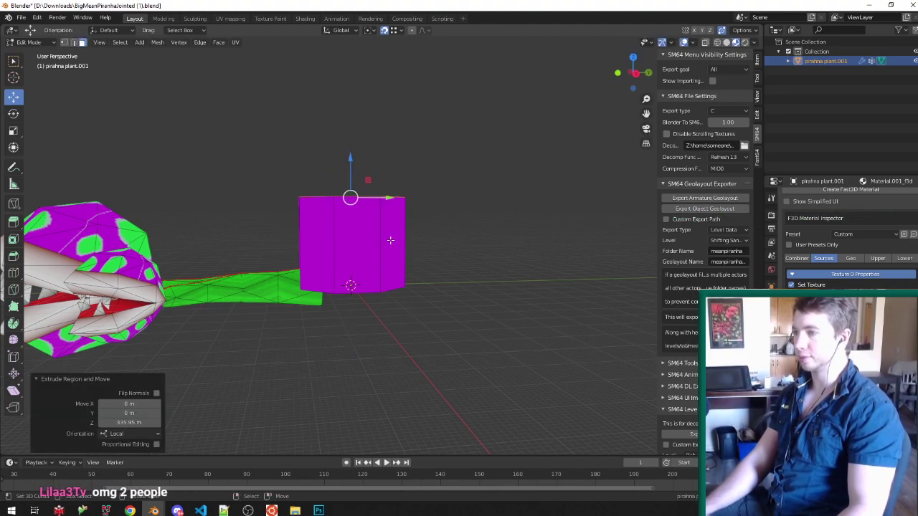
pyautogui.press('x')
pyautogui.click(402, 248)
# Step: Add a 5-vertex circle and fill it into a pentagon face
pyautogui.moveTo(402, 251); pyautogui.dragTo(399, 280, button='middle')
pyautogui.hotkey('shift', 'a')
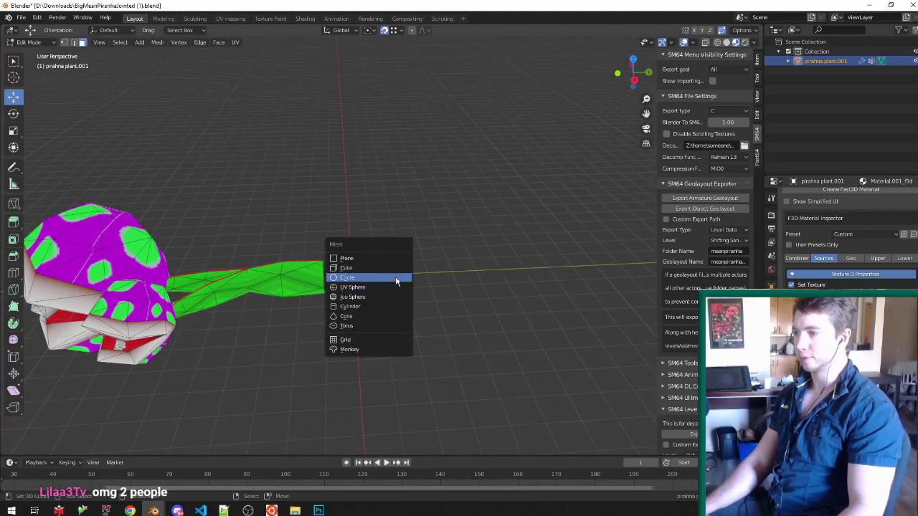
pyautogui.click(400, 279)
pyautogui.write('5')
pyautogui.press('Return')
pyautogui.moveTo(232, 338); pyautogui.dragTo(395, 291, button='middle')
pyautogui.press('f')
# Step: Extrude the pentagon upward, twist its top 36° on Z and triangulate
pyautogui.press('e')
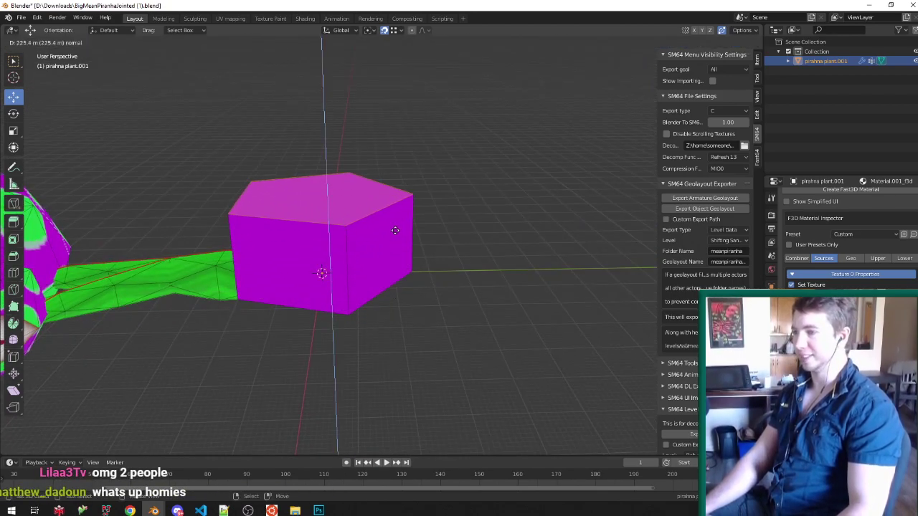
pyautogui.click(395, 223)
pyautogui.moveTo(395, 223); pyautogui.dragTo(418, 269, button='middle')
pyautogui.write('rz36')
pyautogui.press('Return')
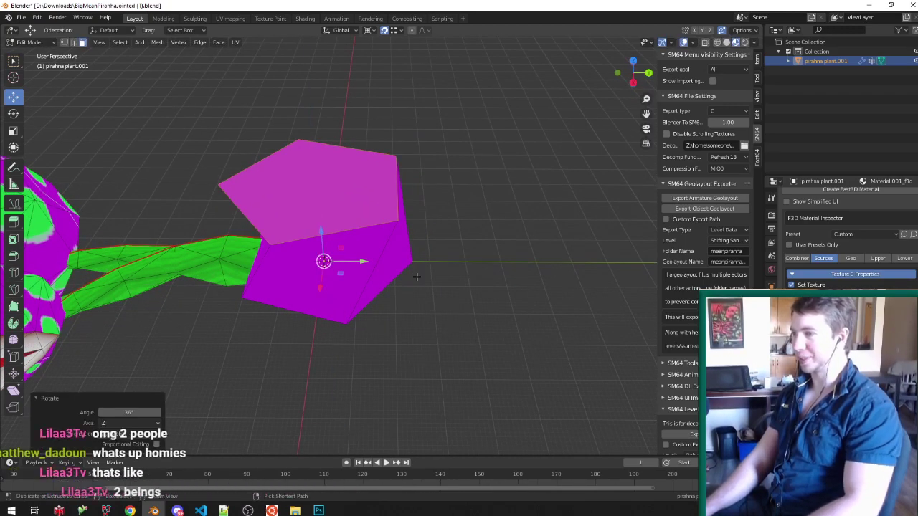
pyautogui.hotkey('ctrl', 't')
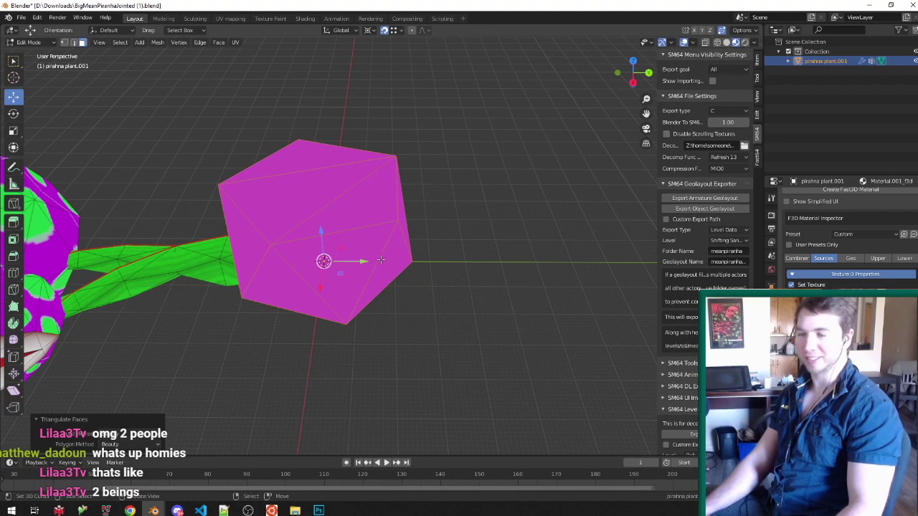
# Step: Merge the three top triangles back into a single pentagon face
pyautogui.click(360, 220)
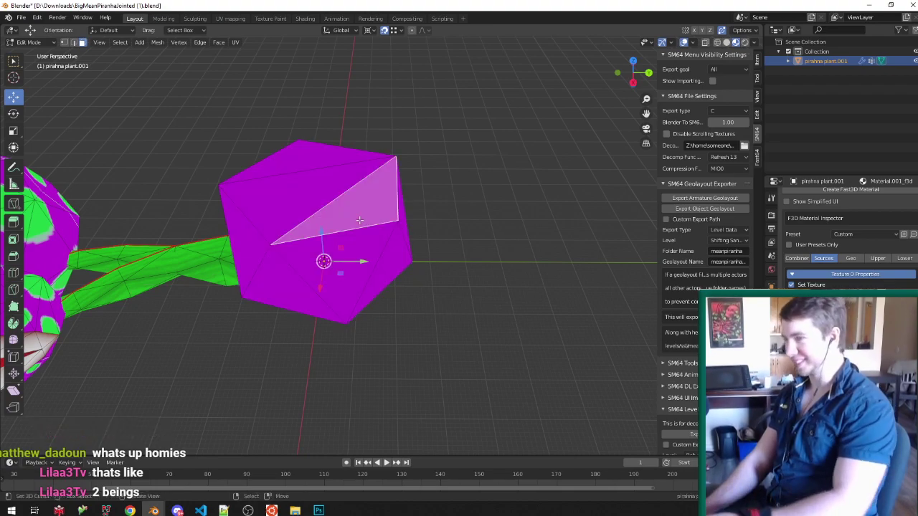
pyautogui.keyDown('shift'); pyautogui.click(320, 164); pyautogui.keyUp('shift')
pyautogui.keyDown('shift'); pyautogui.click(319, 172); pyautogui.keyUp('shift')
pyautogui.press('x')
pyautogui.press('l')
# Step: Delete the prism's bottom pentagon face
pyautogui.moveTo(337, 246); pyautogui.dragTo(338, 116, button='middle')
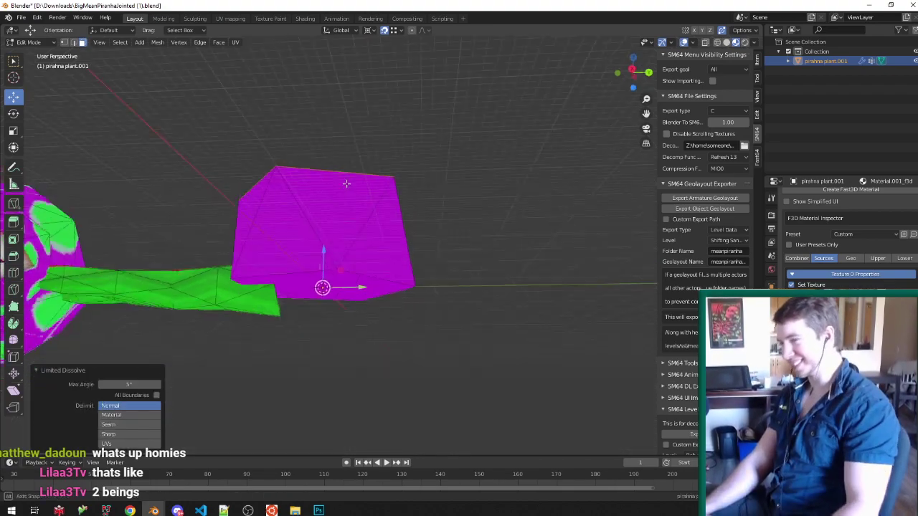
pyautogui.click(307, 246)
pyautogui.press('x')
pyautogui.press('f')
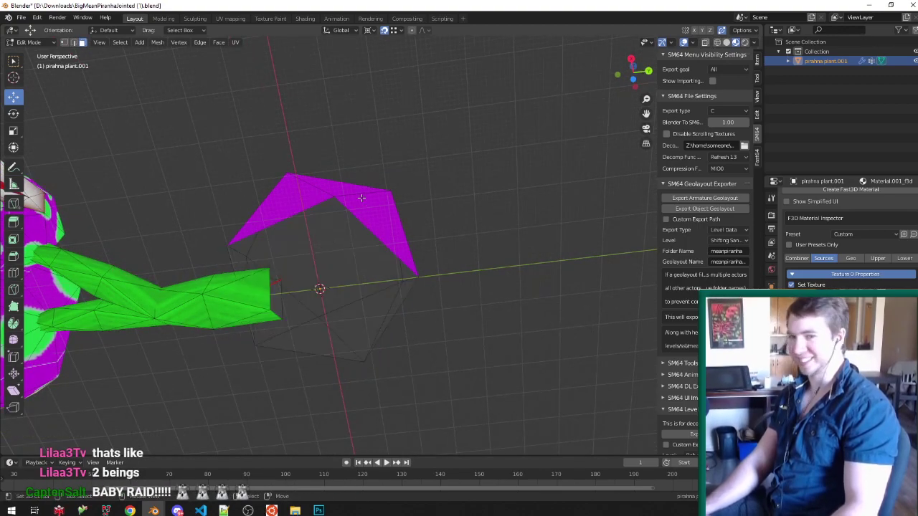
# Step: Extrude the top face again, twist it 36° on Z and triangulate
pyautogui.moveTo(362, 198); pyautogui.dragTo(363, 254, button='middle')
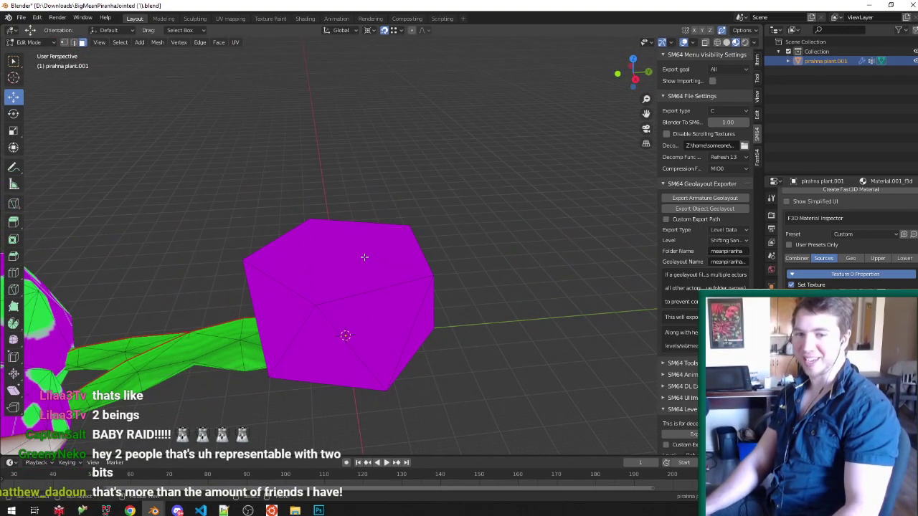
pyautogui.rightClick(341, 280)
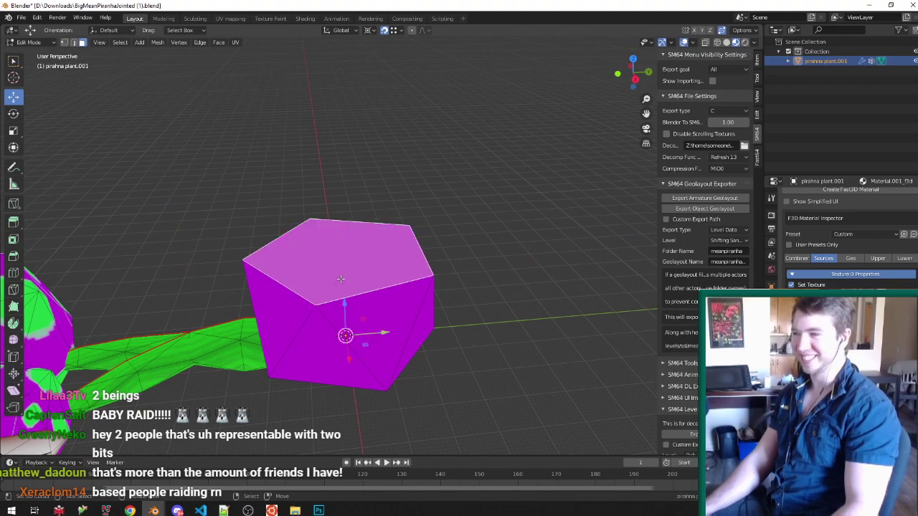
pyautogui.scroll(-4, 344, 271)
pyautogui.scroll(2, 411, 262)
pyautogui.press('e')
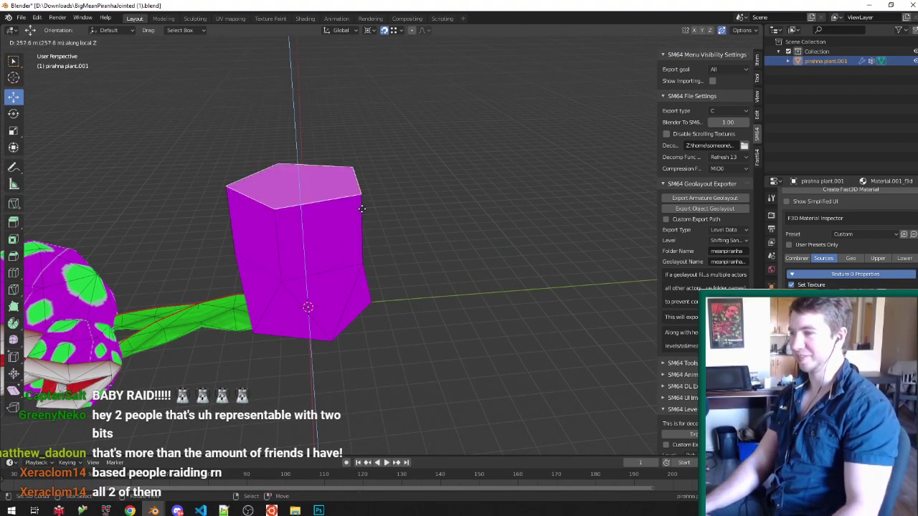
pyautogui.click(383, 207)
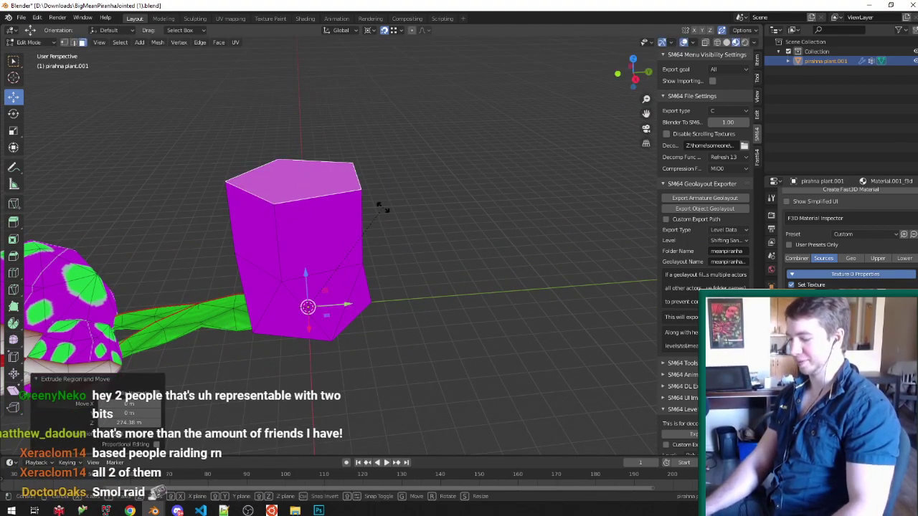
pyautogui.write('rz36')
pyautogui.press('Return')
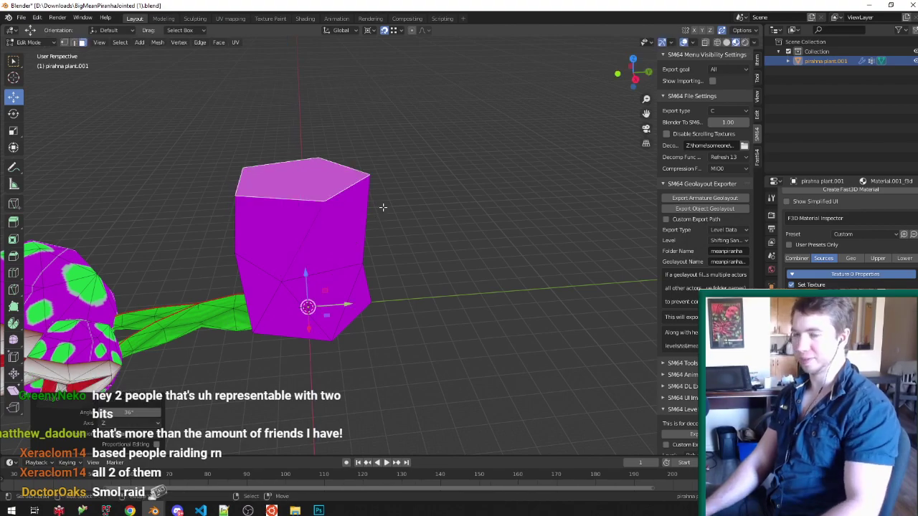
pyautogui.hotkey('ctrl', 't')
# Step: Select the pot's top faces and raise them along Z
pyautogui.scroll(-3, 380, 208)
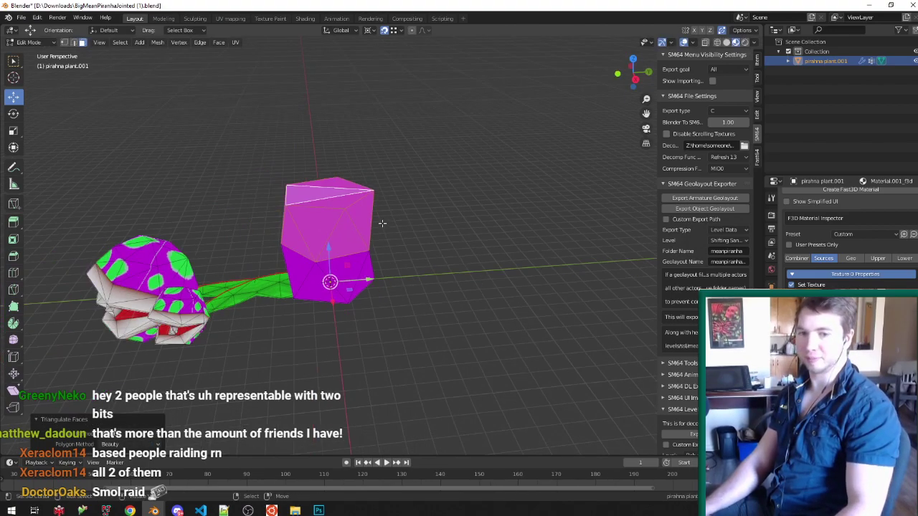
pyautogui.scroll(3, 352, 160)
pyautogui.click(351, 287)
pyautogui.keyDown('ctrl'); pyautogui.click(357, 249); pyautogui.keyUp('ctrl')
pyautogui.scroll(-2, 377, 257)
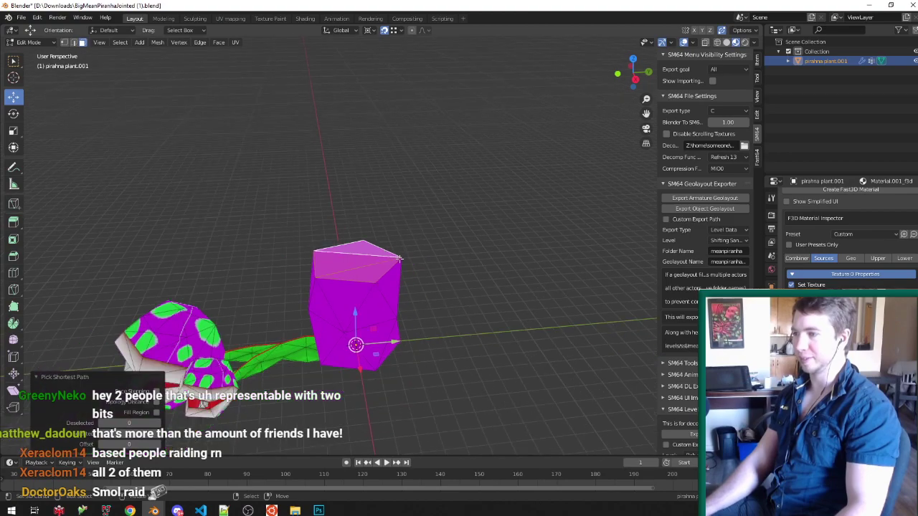
pyautogui.moveTo(393, 256); pyautogui.dragTo(389, 227, button='middle')
pyautogui.press('r')
pyautogui.press('z')
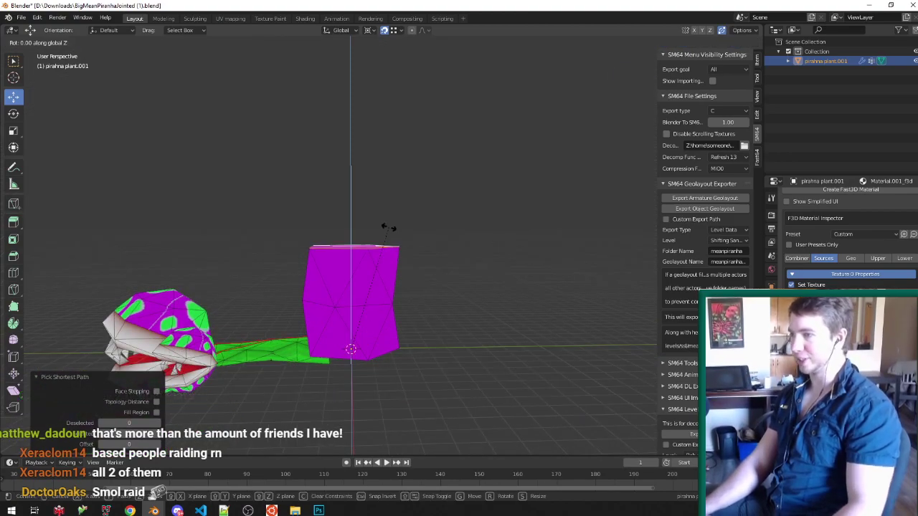
pyautogui.press('Escape')
pyautogui.press('g')
pyautogui.press('z')
pyautogui.press('z')
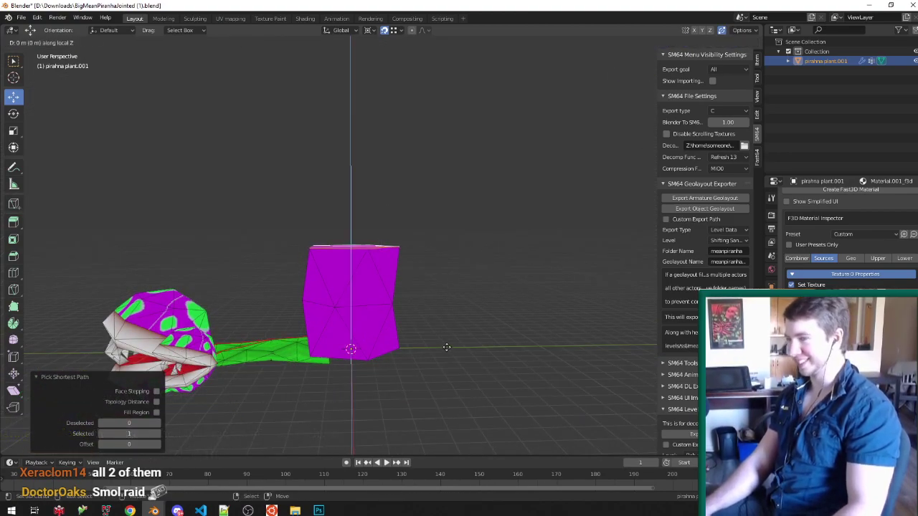
pyautogui.click(447, 293)
# Step: Triangulate the top and delete the top faces to leave the pot open
pyautogui.press('e')
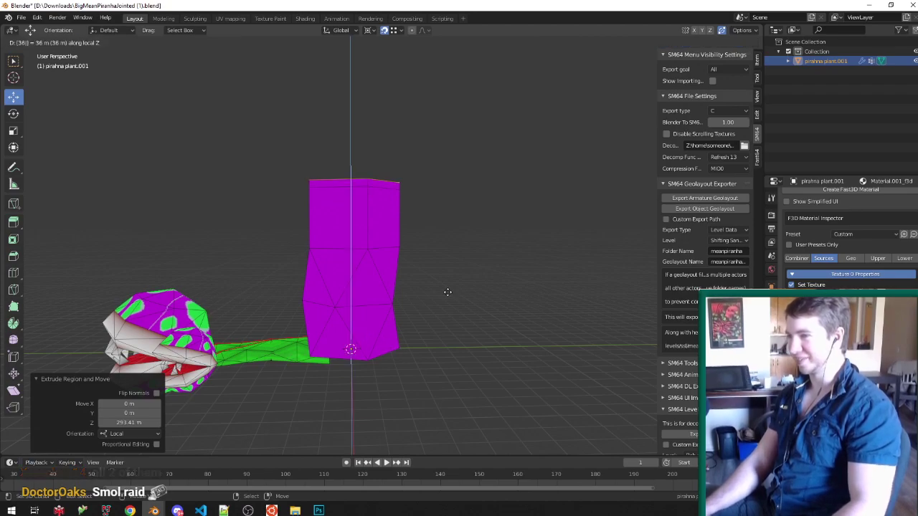
pyautogui.press('Escape')
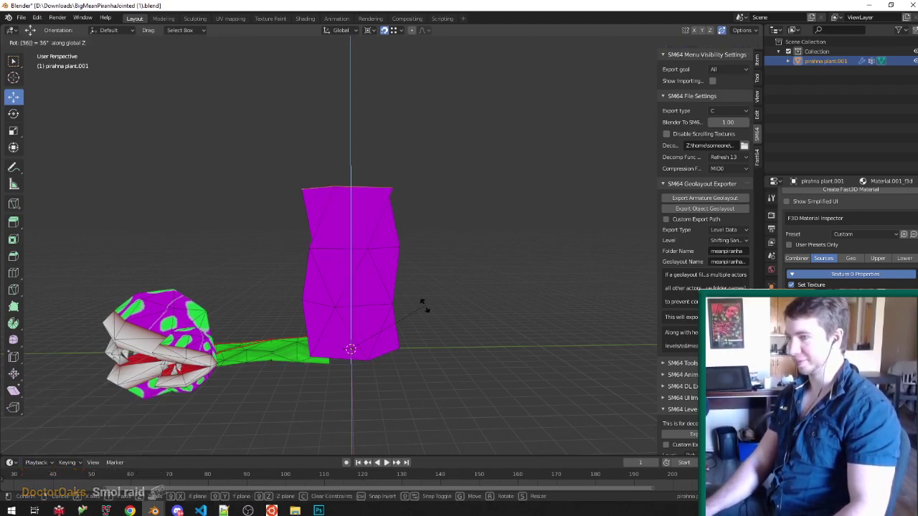
pyautogui.hotkey('ctrl', 't')
pyautogui.moveTo(374, 267); pyautogui.dragTo(370, 224, button='middle')
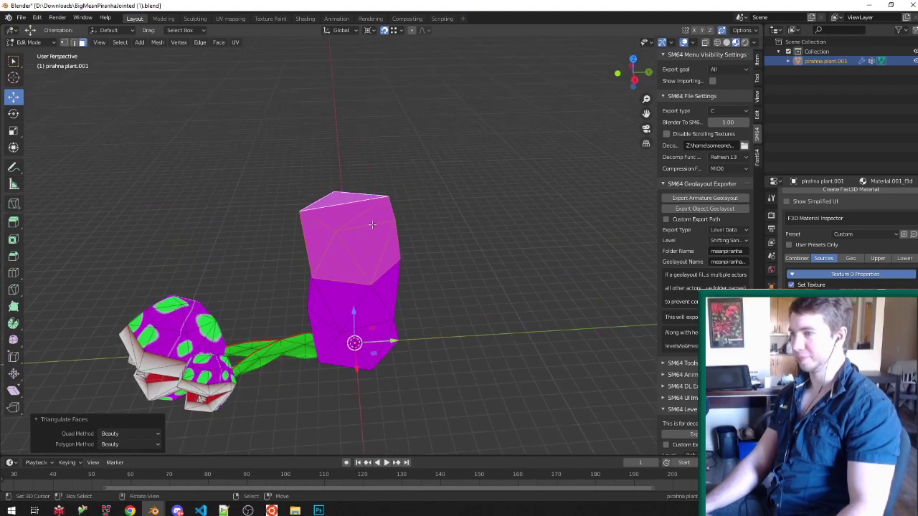
pyautogui.click(368, 224)
pyautogui.keyDown('shift'); pyautogui.click(375, 217); pyautogui.keyUp('shift')
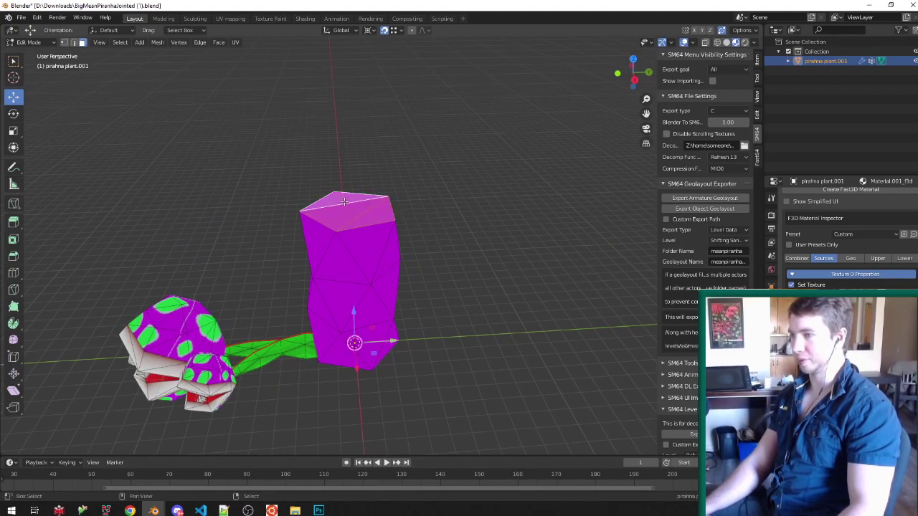
pyautogui.press('x')
pyautogui.click(345, 201)
# Step: Switch to edge selection and select an edge on the pot's upper front
pyautogui.moveTo(373, 259); pyautogui.dragTo(375, 242, button='middle')
pyautogui.scroll(2, 383, 321)
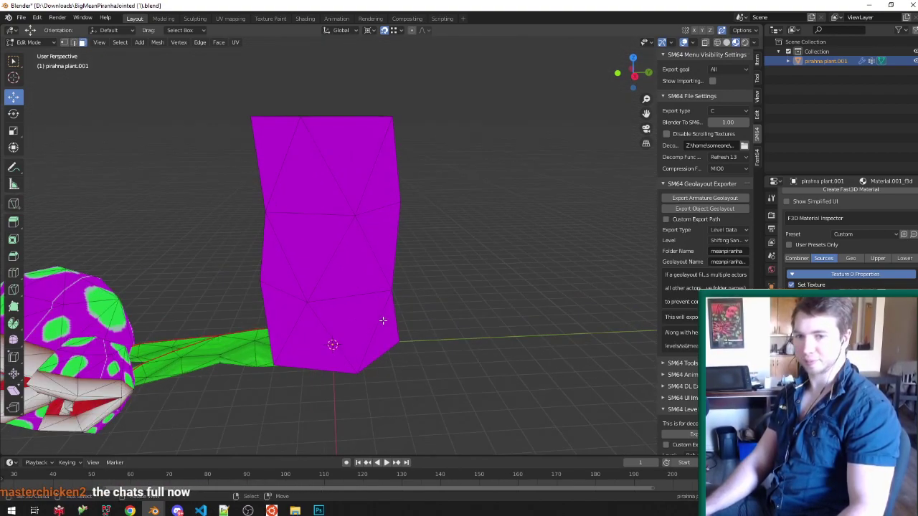
pyautogui.moveTo(357, 281); pyautogui.dragTo(342, 266, button='middle')
pyautogui.hotkey('ctrl', 'Tab')
pyautogui.click(301, 250)
pyautogui.click(334, 164)
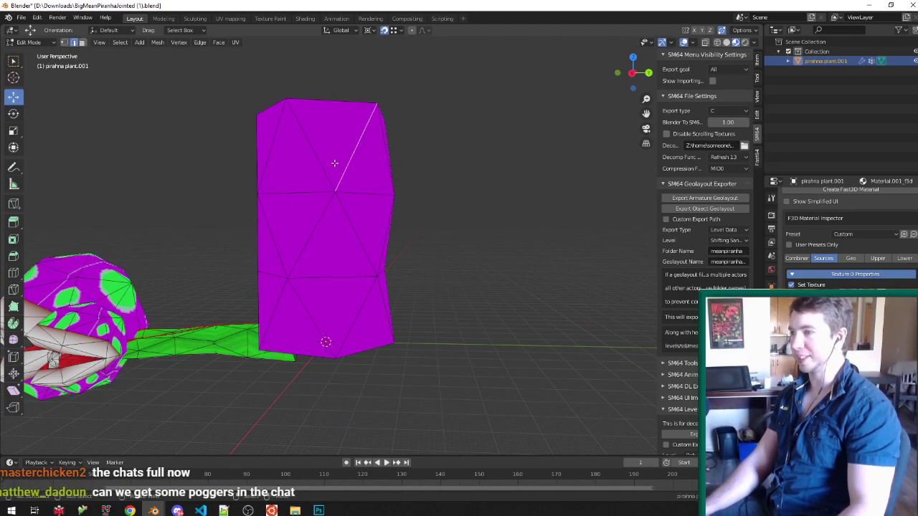
# Step: Mark the selected edges as a UV seam and select the whole pot mesh
pyautogui.press('F3')
pyautogui.write('Mark Seam')
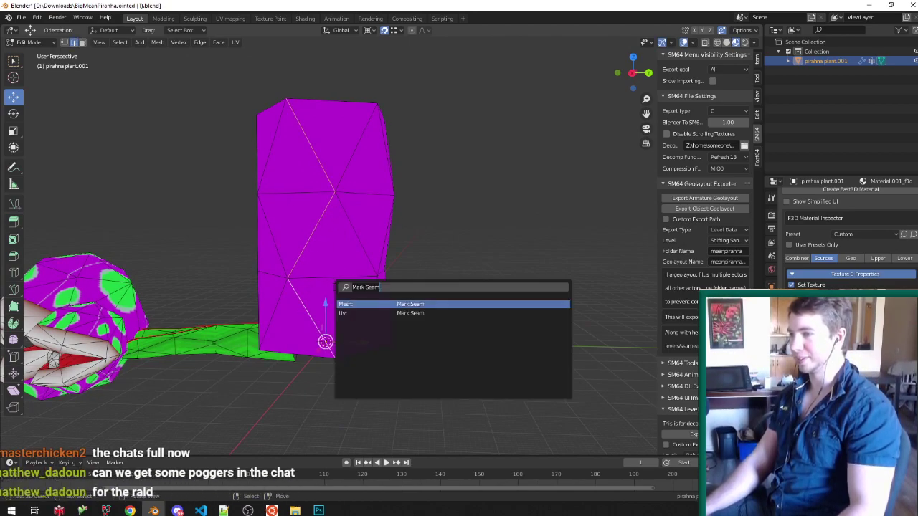
pyautogui.press('Return')
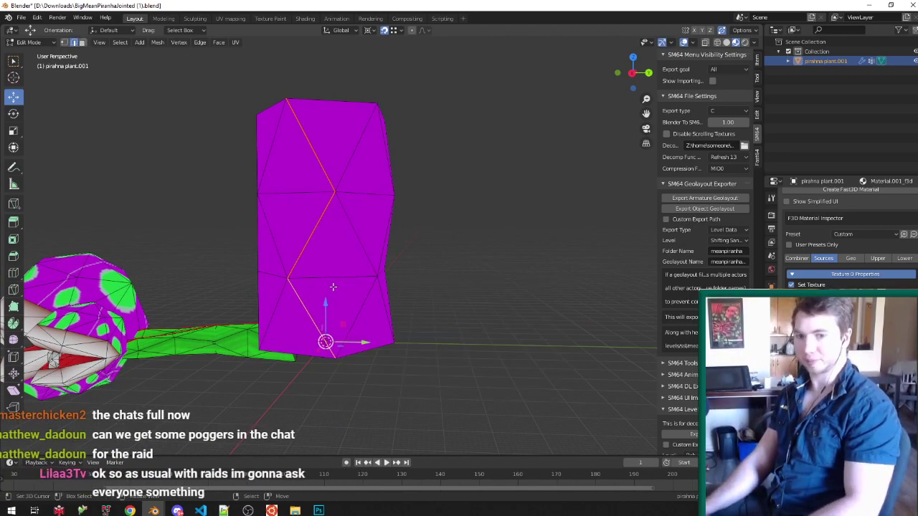
pyautogui.hotkey('ctrl', 'l')
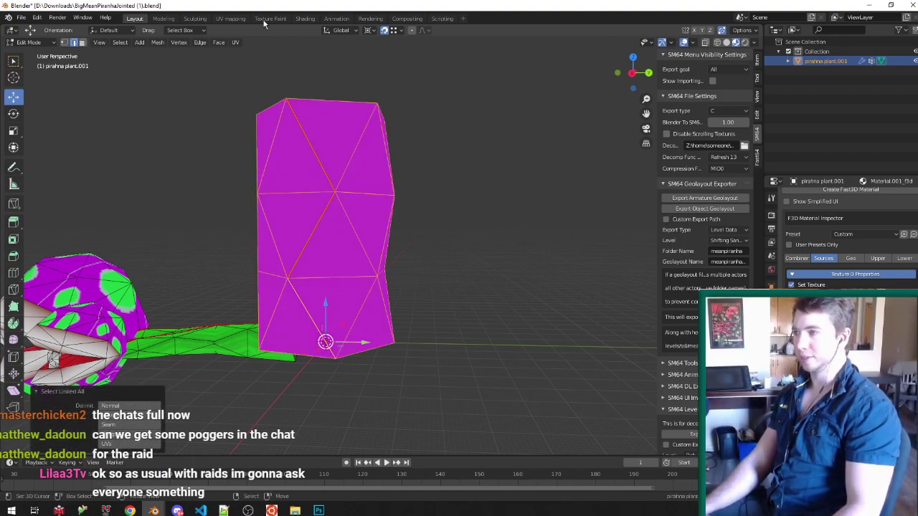
# Step: In the UV Editing workspace, frame the pot and unwrap it
pyautogui.click(230, 18)
pyautogui.press('KP_Decimal')
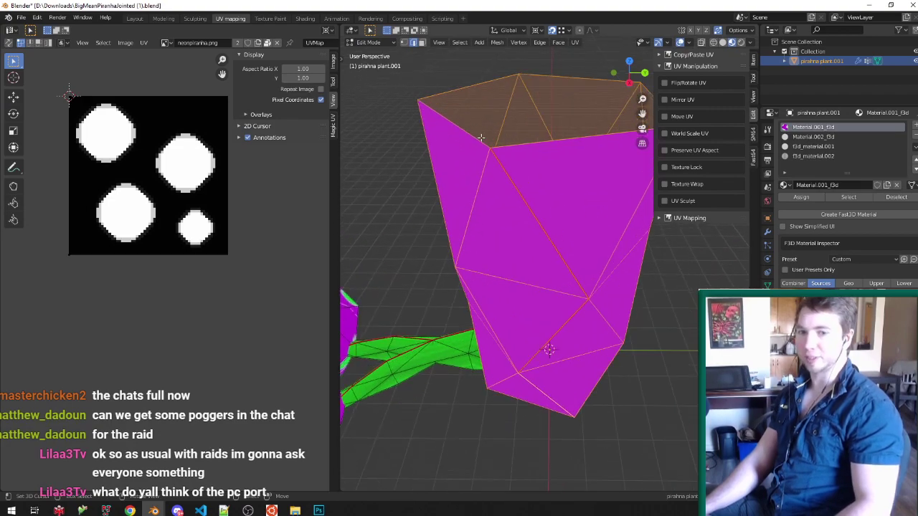
pyautogui.scroll(-4, 519, 169)
pyautogui.moveTo(541, 234); pyautogui.dragTo(539, 204, button='middle')
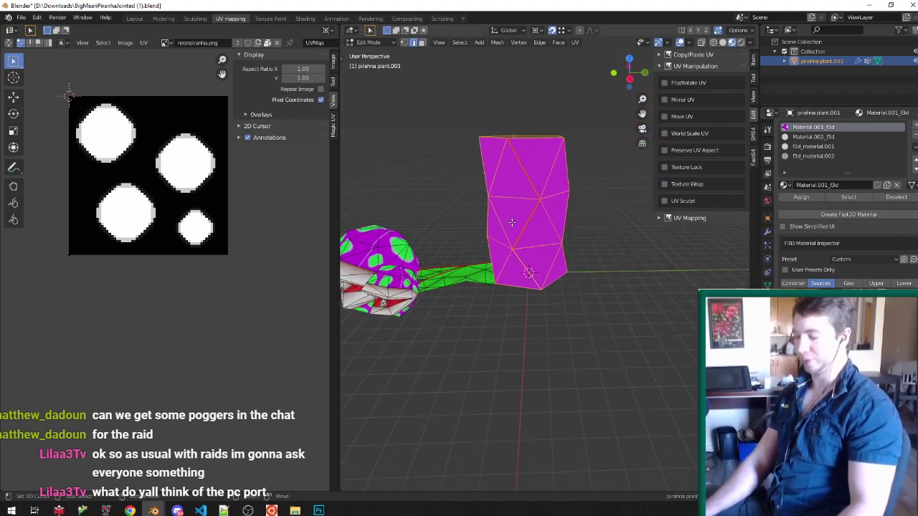
pyautogui.press('u')
pyautogui.click(505, 187)
# Step: Create a new Fast3D material, f3d_material.003, and assign it to the trunk faces
pyautogui.scroll(-4, 176, 301)
pyautogui.scroll(4, 192, 231)
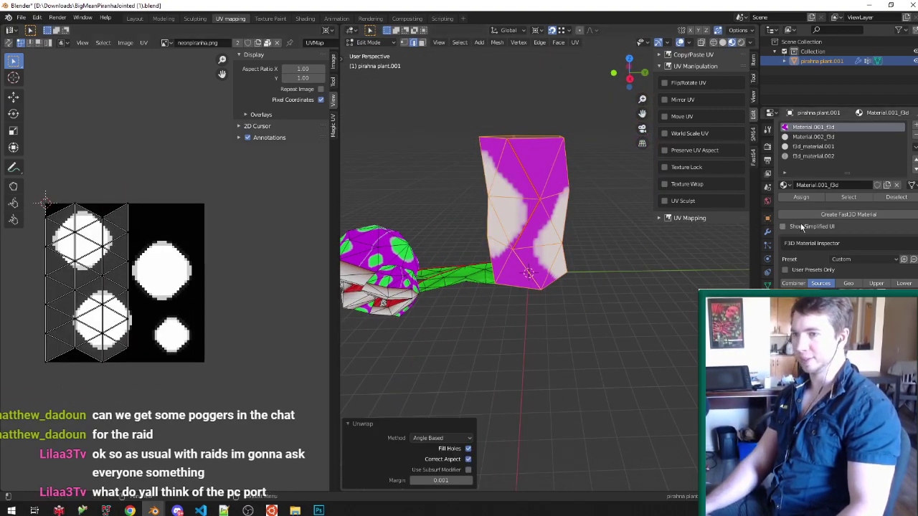
pyautogui.scroll(3, 576, 190)
pyautogui.click(810, 198)
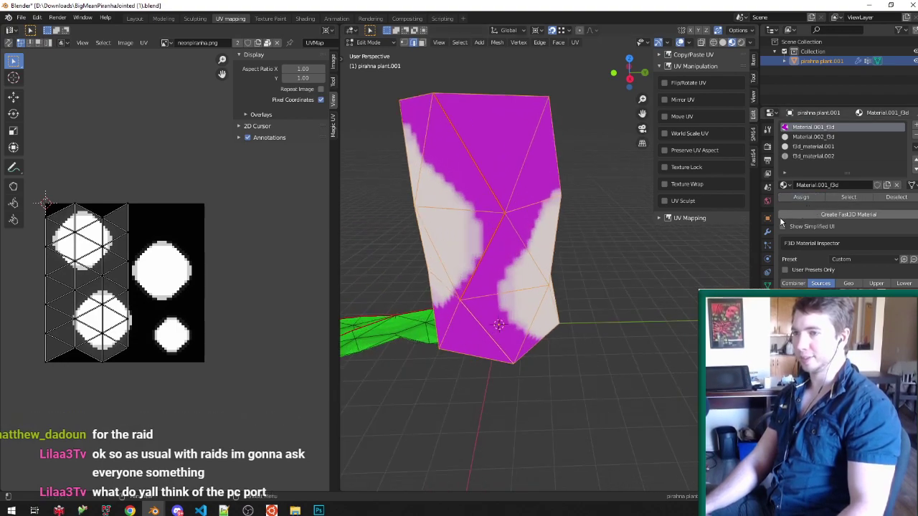
pyautogui.click(813, 196)
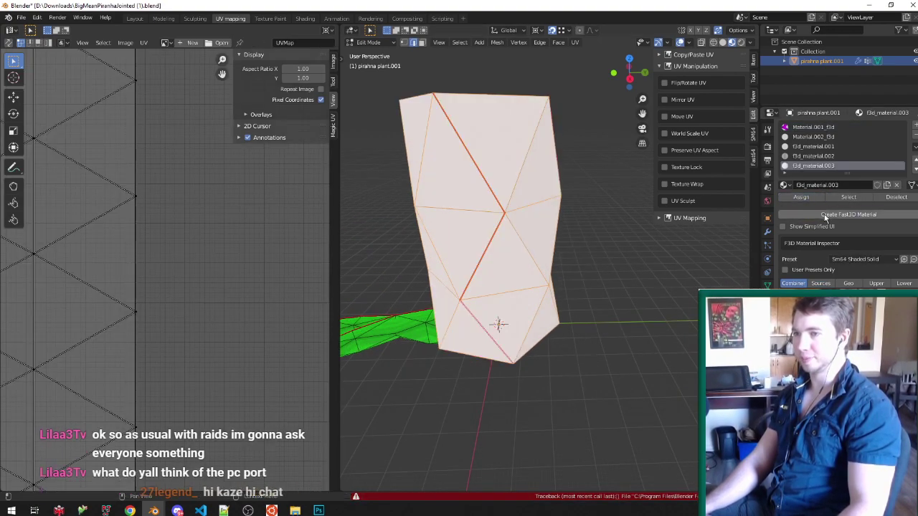
# Step: Set the material preset to Vertex Colored and start loading an image under Sources
pyautogui.click(855, 259)
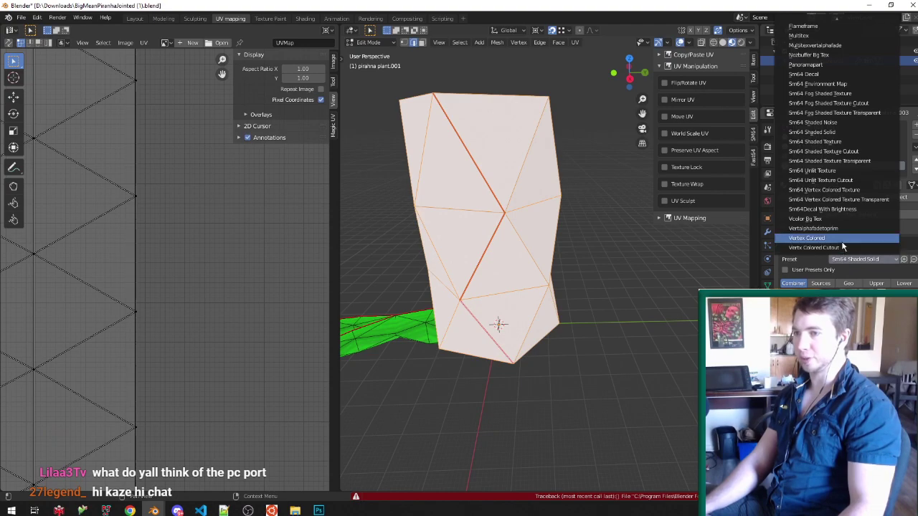
pyautogui.click(811, 238)
pyautogui.click(821, 283)
pyautogui.click(878, 331)
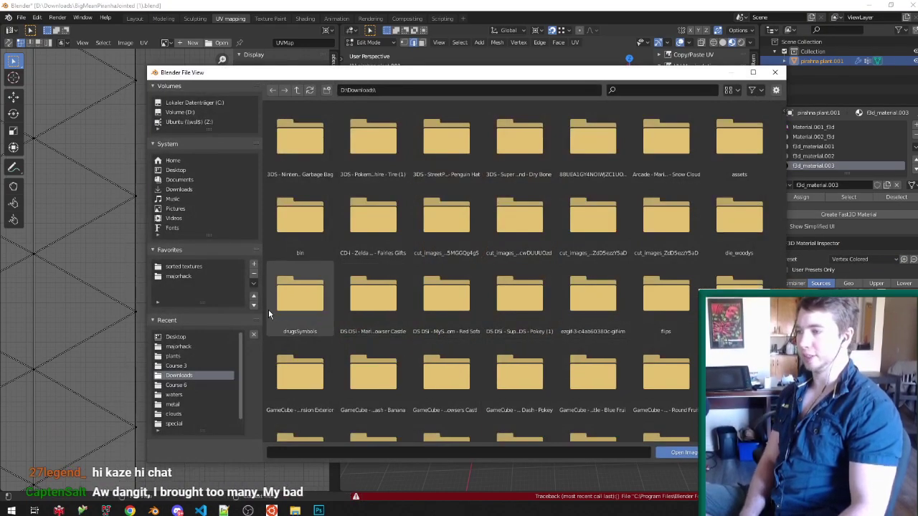
# Step: Navigate from the majorhack folder through sorted textures into wood trees
pyautogui.click(188, 348)
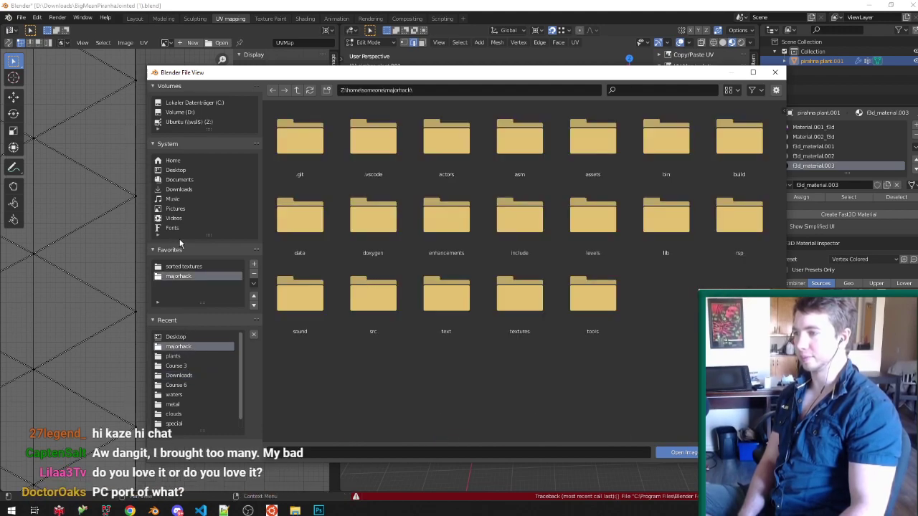
pyautogui.click(185, 266)
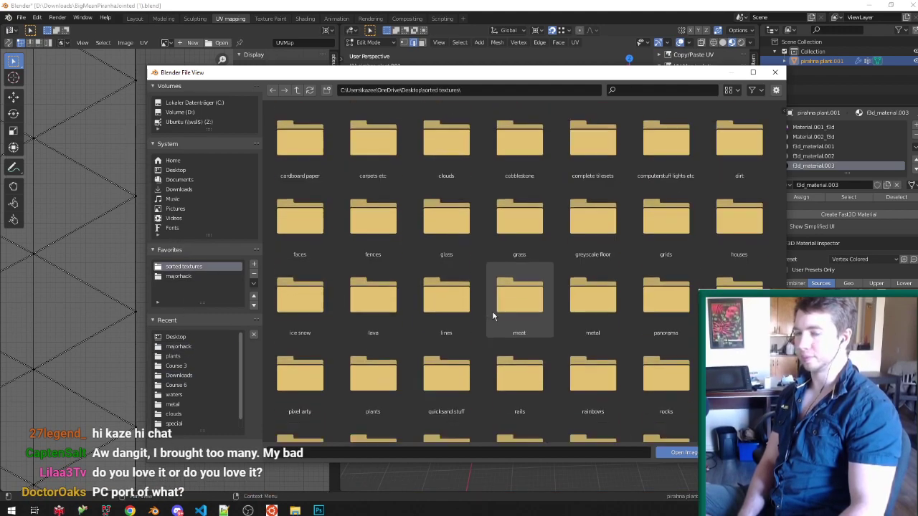
pyautogui.scroll(-5, 498, 309)
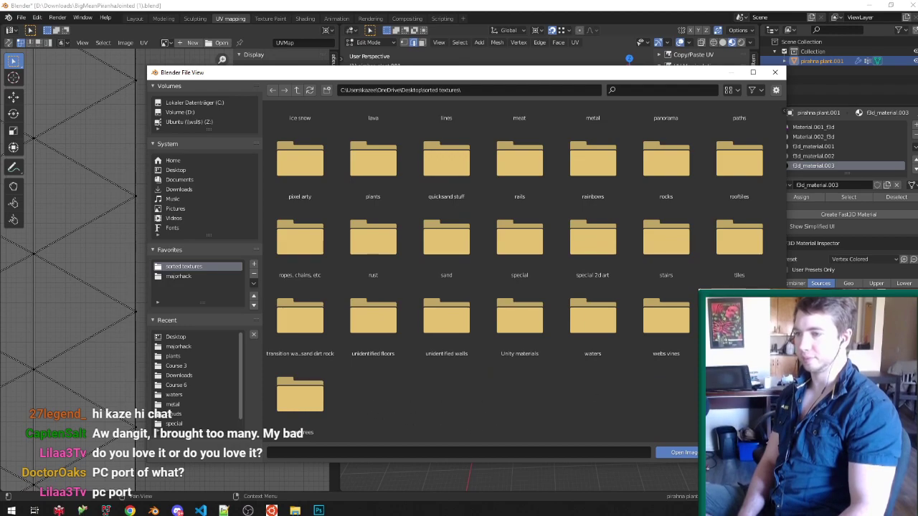
pyautogui.doubleClick(309, 400)
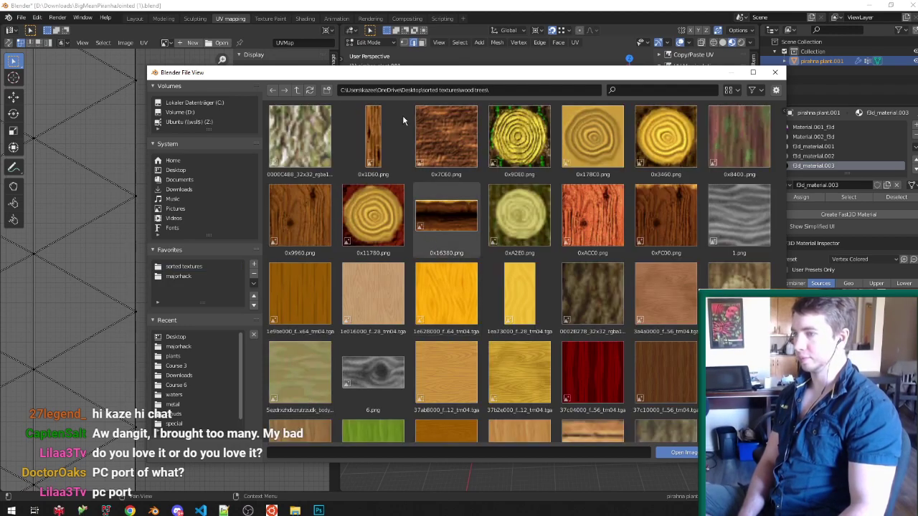
pyautogui.scroll(-2, 530, 265)
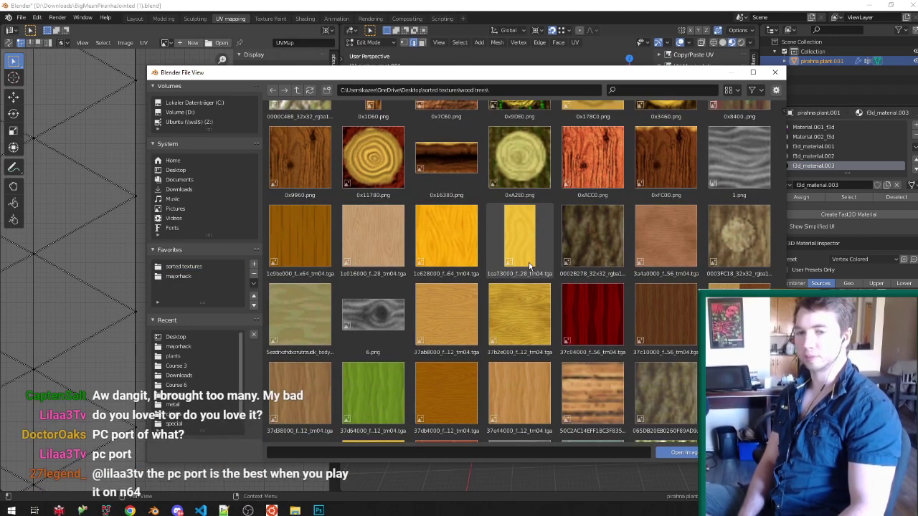
pyautogui.scroll(-1, 530, 266)
pyautogui.scroll(-5, 529, 262)
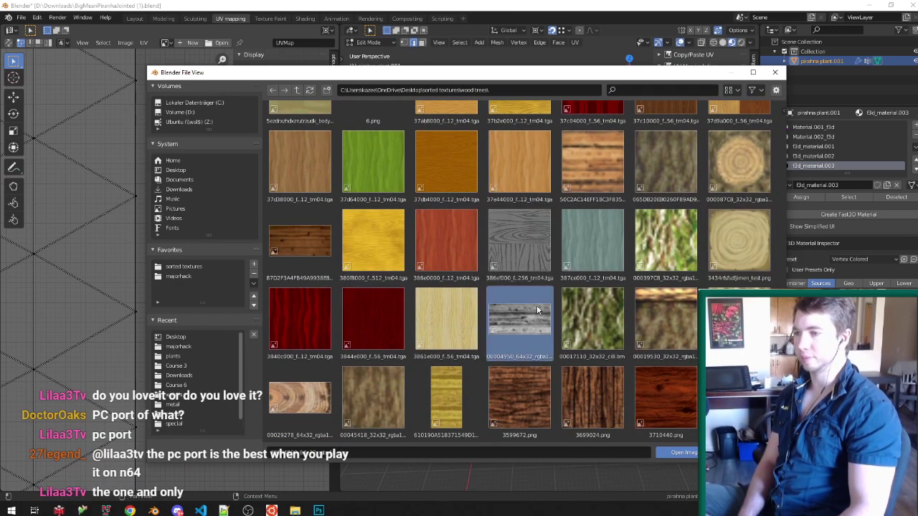
pyautogui.scroll(-8, 537, 305)
pyautogui.scroll(-4, 536, 305)
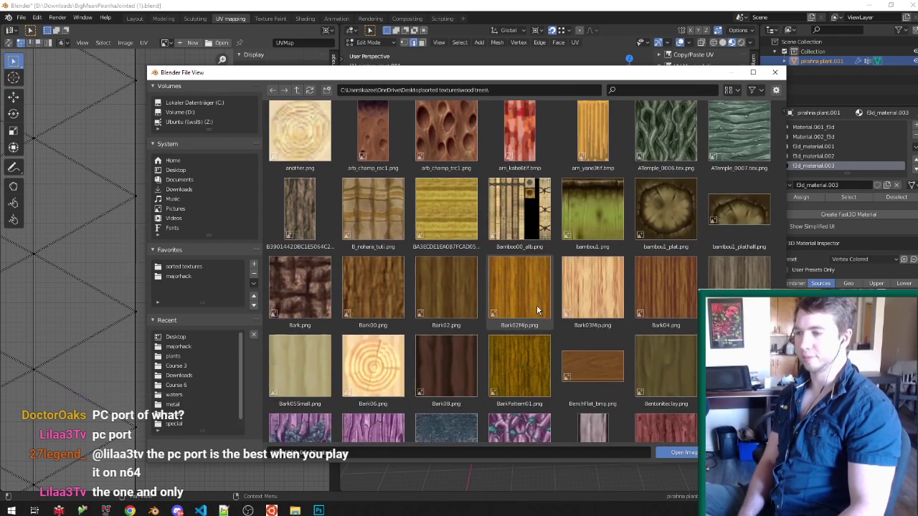
# Step: Browse bark candidates such as Bark02.png and cime_big_tree02_txy.png
pyautogui.click(447, 215)
pyautogui.scroll(-4, 451, 232)
pyautogui.scroll(-7, 451, 233)
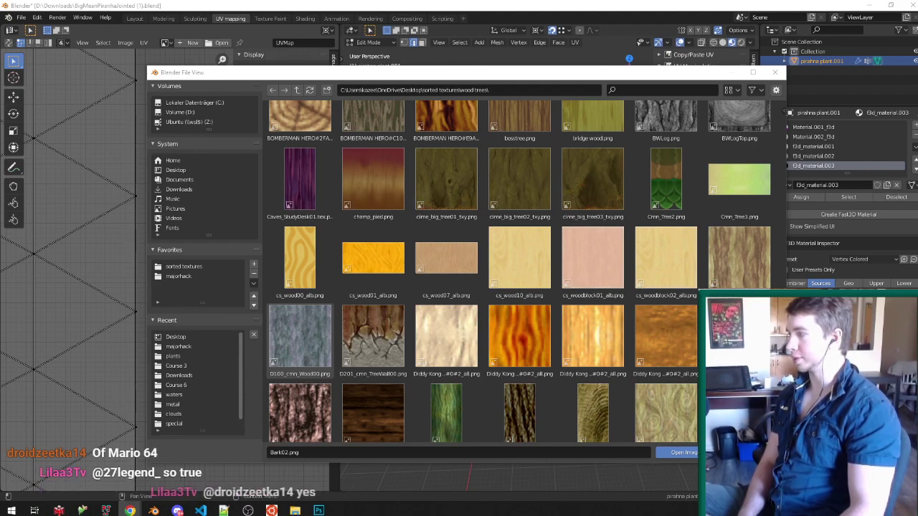
pyautogui.click(538, 197)
pyautogui.scroll(-2, 535, 206)
pyautogui.scroll(-5, 535, 205)
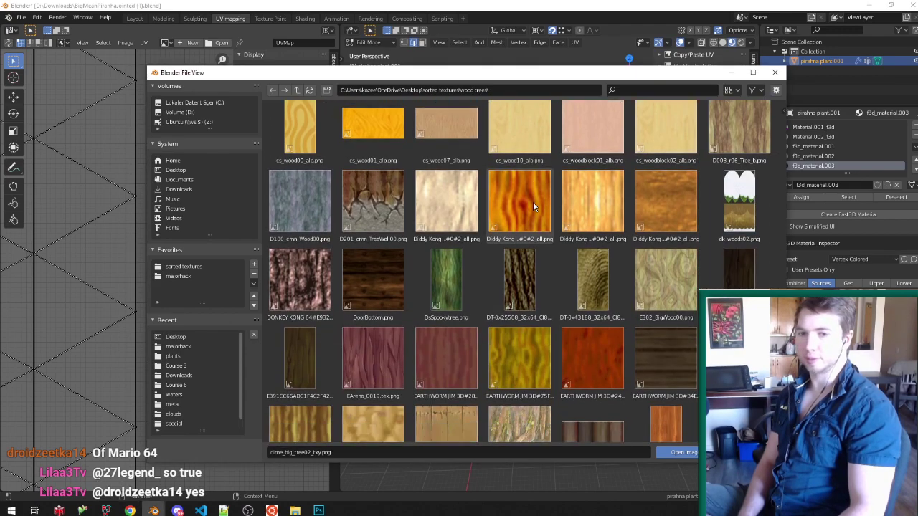
pyautogui.scroll(-3, 533, 201)
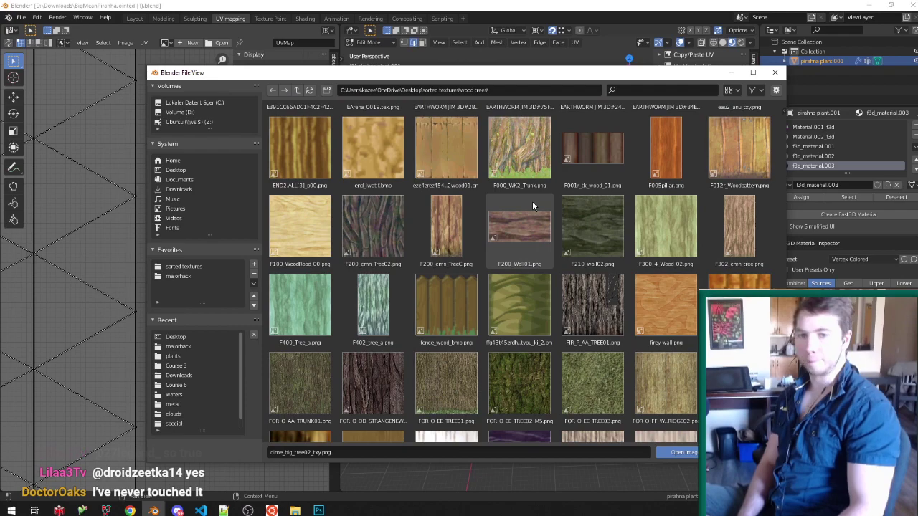
pyautogui.scroll(-4, 531, 201)
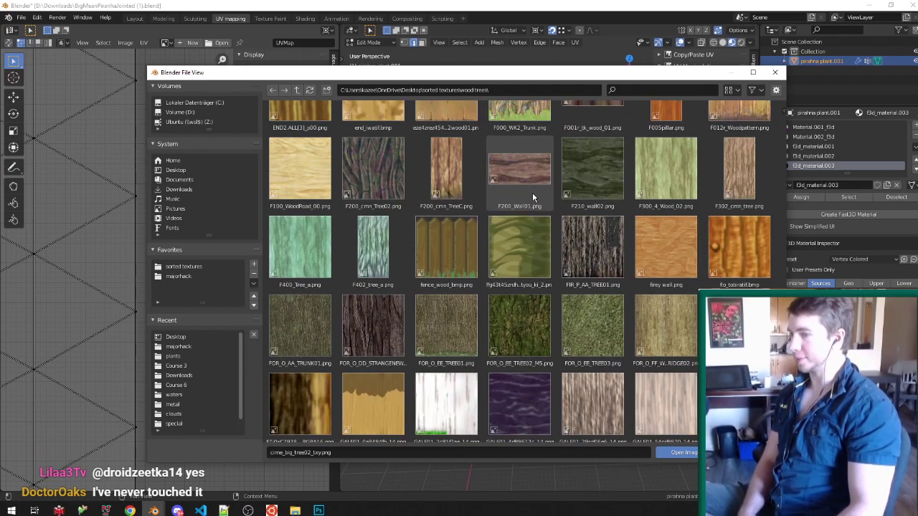
pyautogui.scroll(-6, 544, 226)
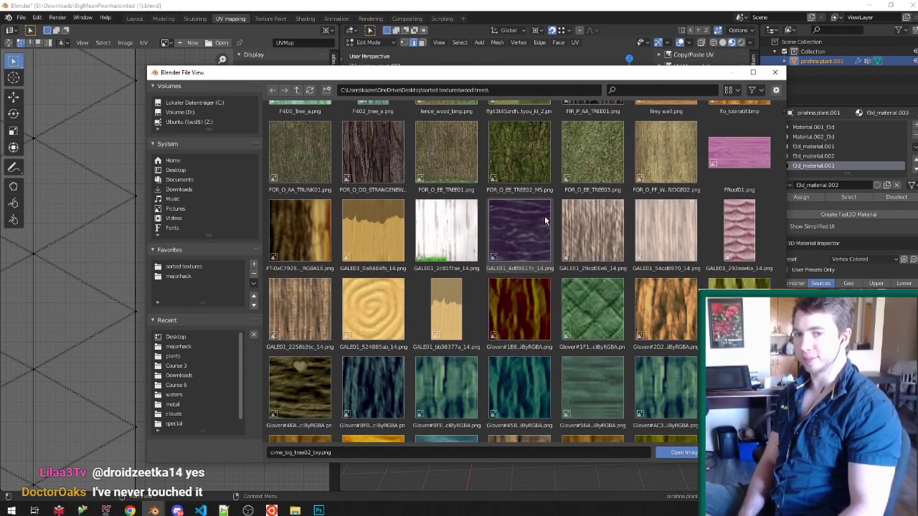
pyautogui.scroll(-10, 548, 221)
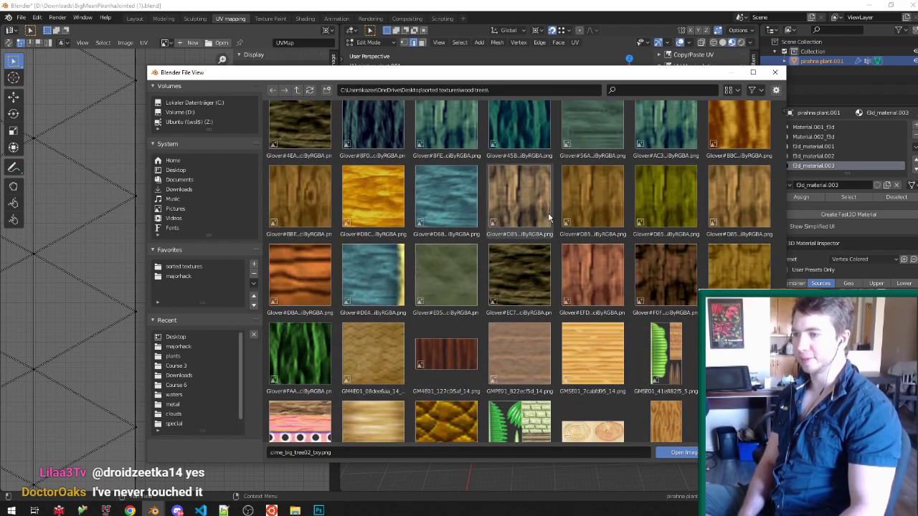
pyautogui.scroll(-8, 548, 221)
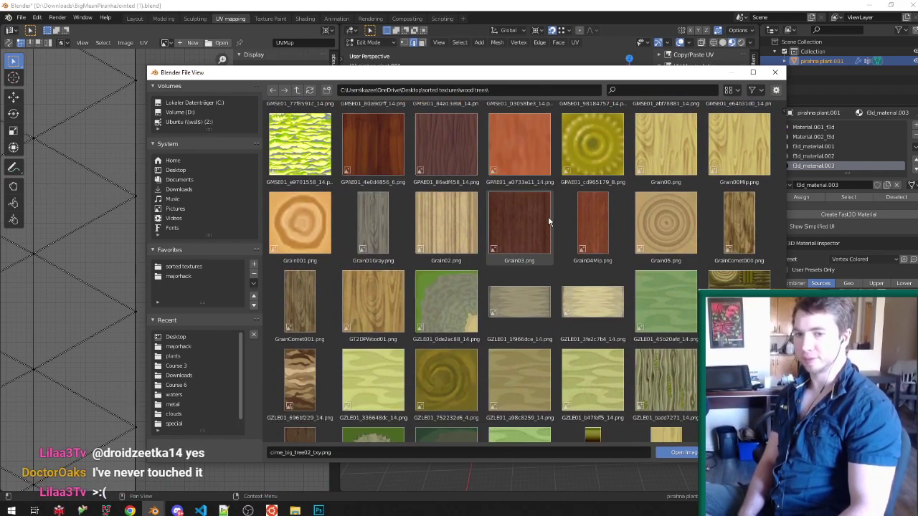
pyautogui.scroll(-12, 555, 222)
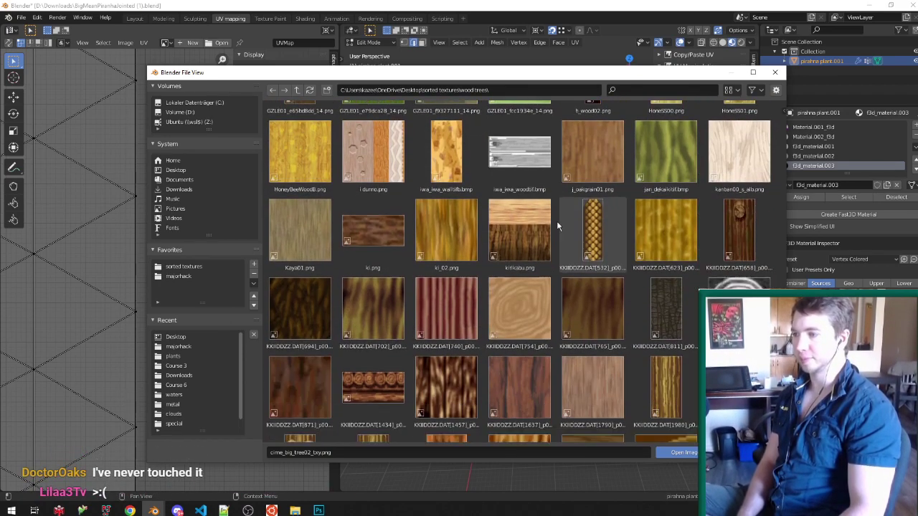
pyautogui.scroll(-2, 556, 221)
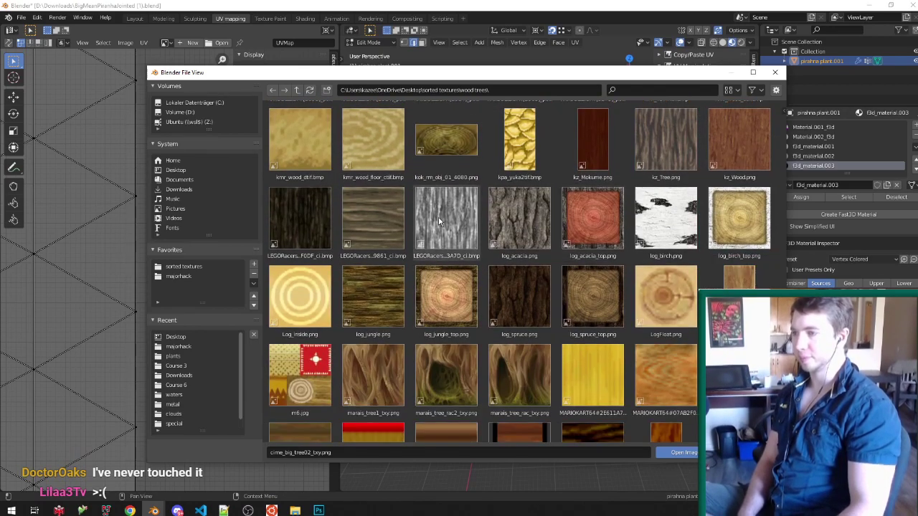
# Step: Load log_spruce.png as the trunk's bark texture
pyautogui.click(439, 220)
pyautogui.scroll(-1, 465, 215)
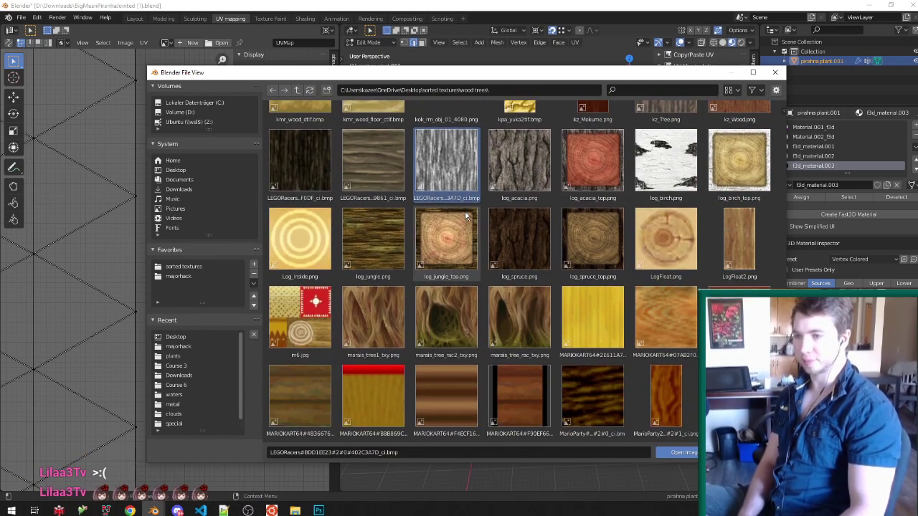
pyautogui.doubleClick(523, 244)
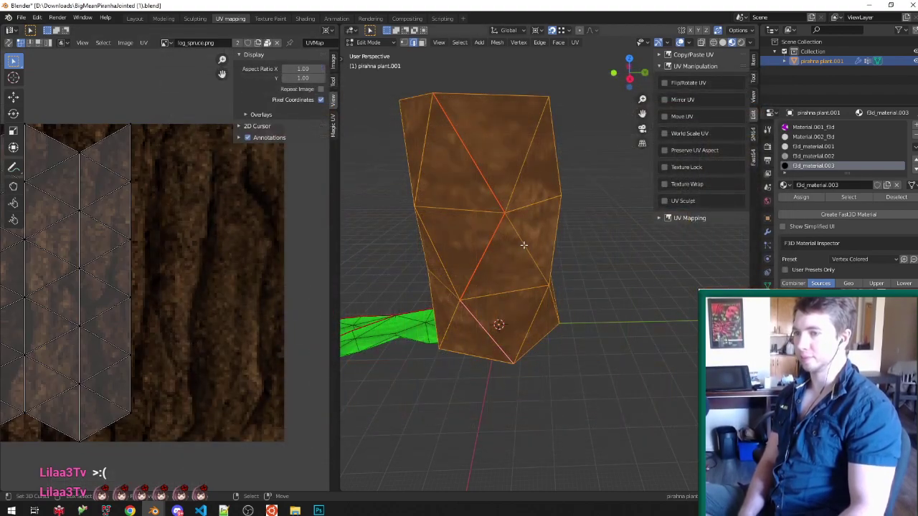
# Step: Undo the log_spruce bark image on the trunk material
pyautogui.scroll(-2, 179, 236)
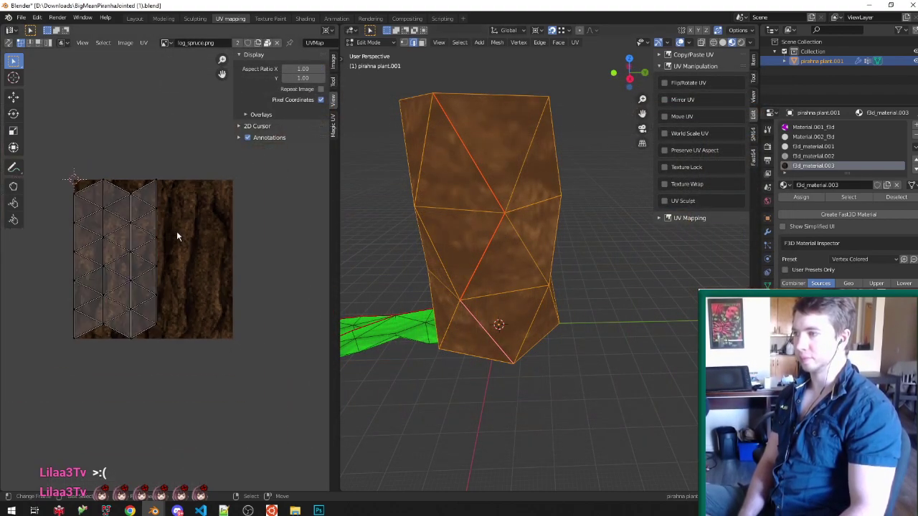
pyautogui.scroll(3, 179, 236)
pyautogui.hotkey('ctrl', 'z')
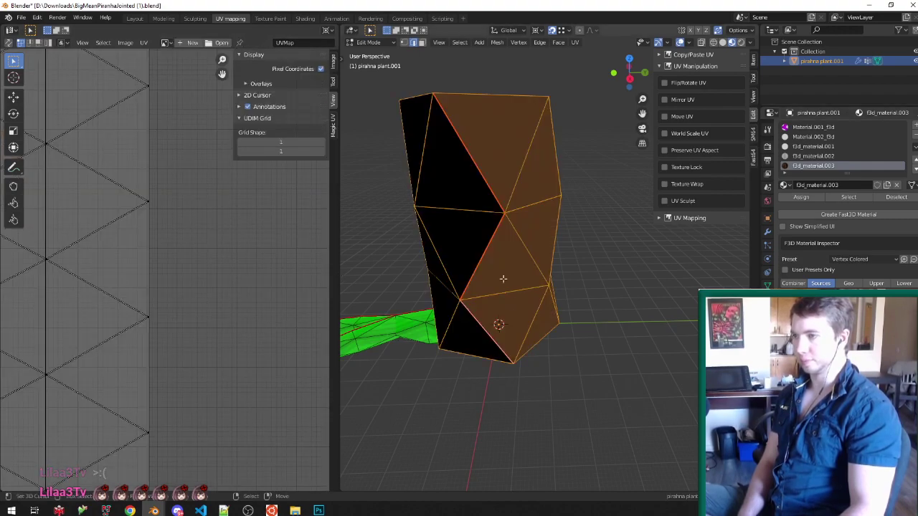
# Step: Load the grey wavy rrow_asset_484.png texture from the wood trees folder for the trunk
pyautogui.click(875, 335)
pyautogui.click(180, 337)
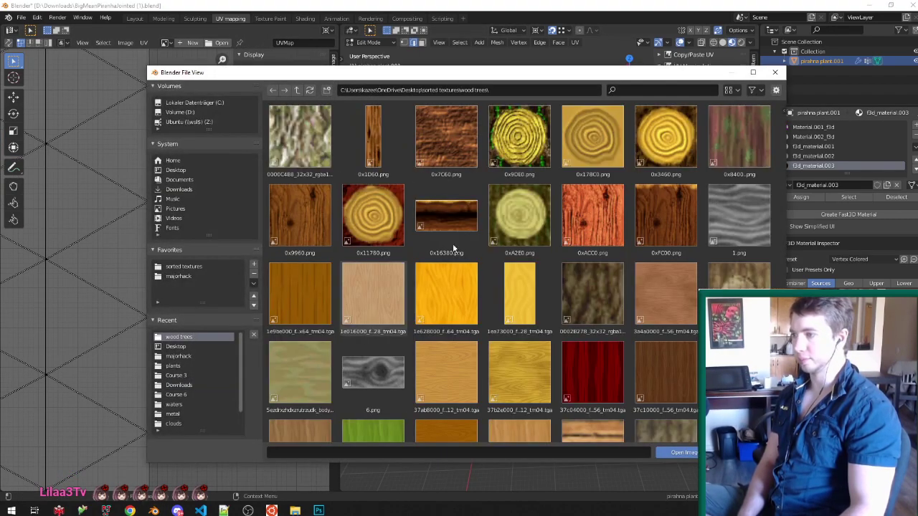
pyautogui.scroll(-2, 782, 126)
pyautogui.scroll(-10, 782, 125)
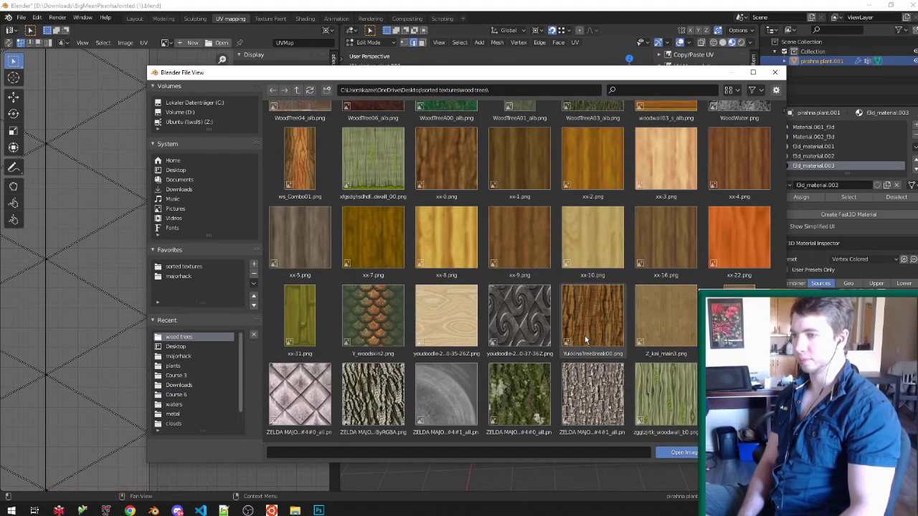
pyautogui.scroll(10, 584, 341)
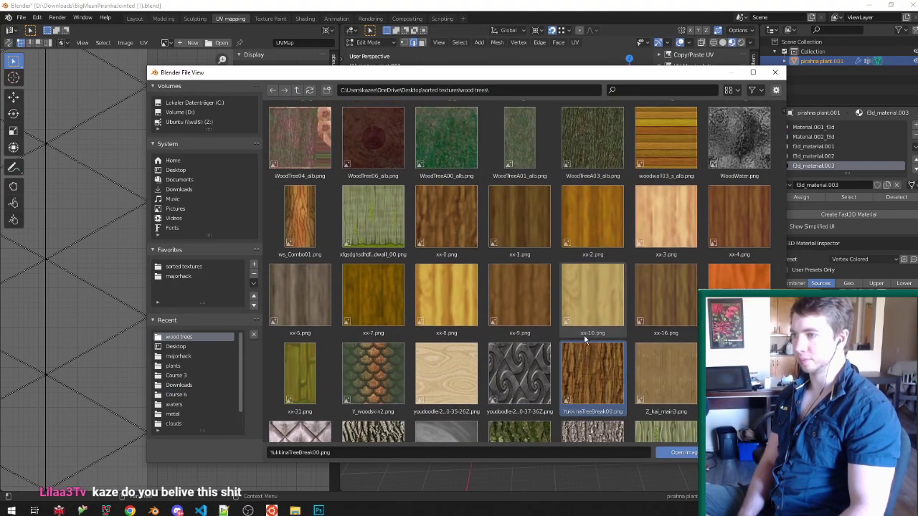
pyautogui.scroll(10, 584, 334)
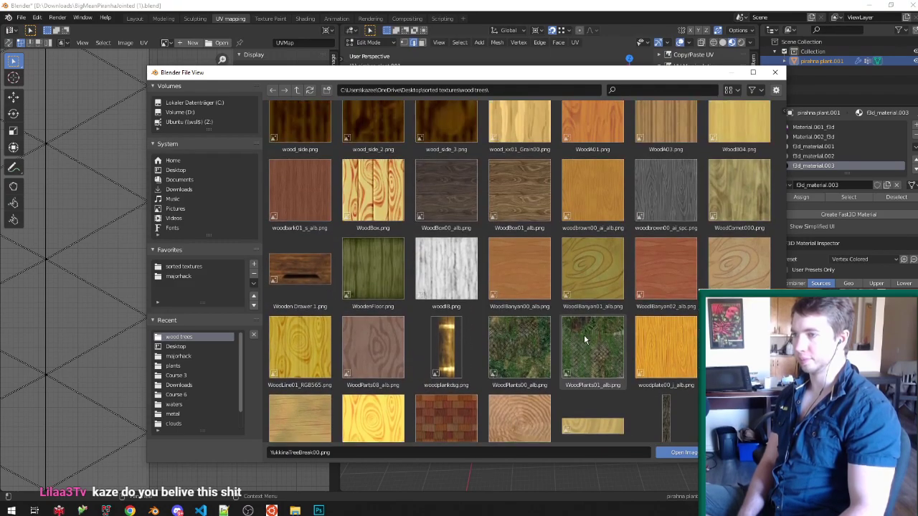
pyautogui.scroll(10, 584, 334)
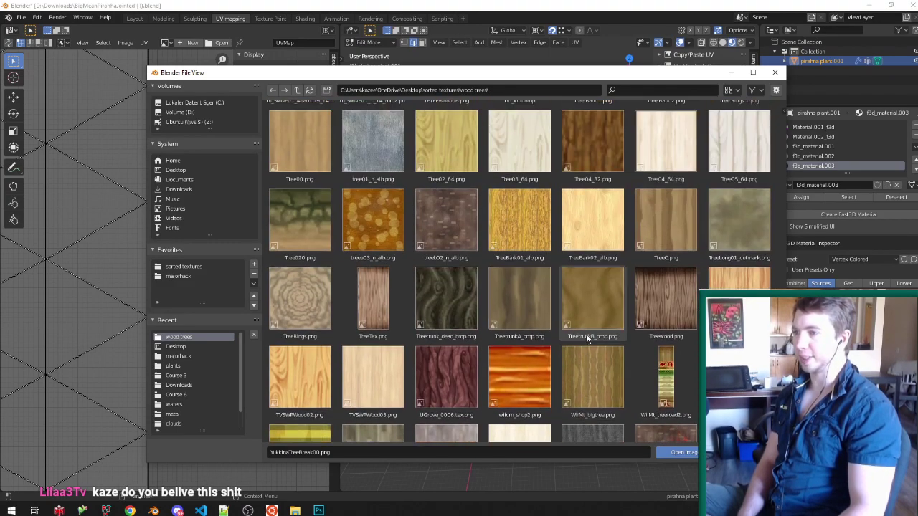
pyautogui.scroll(10, 597, 329)
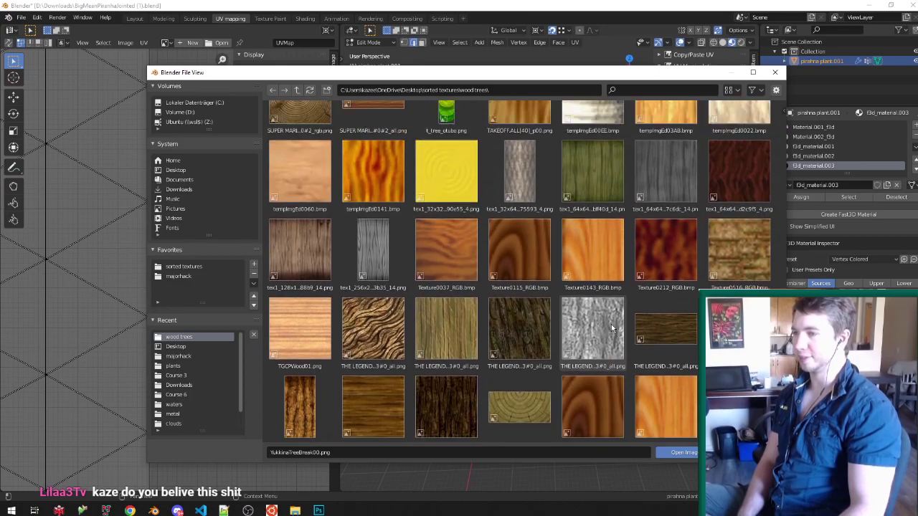
pyautogui.scroll(4, 582, 324)
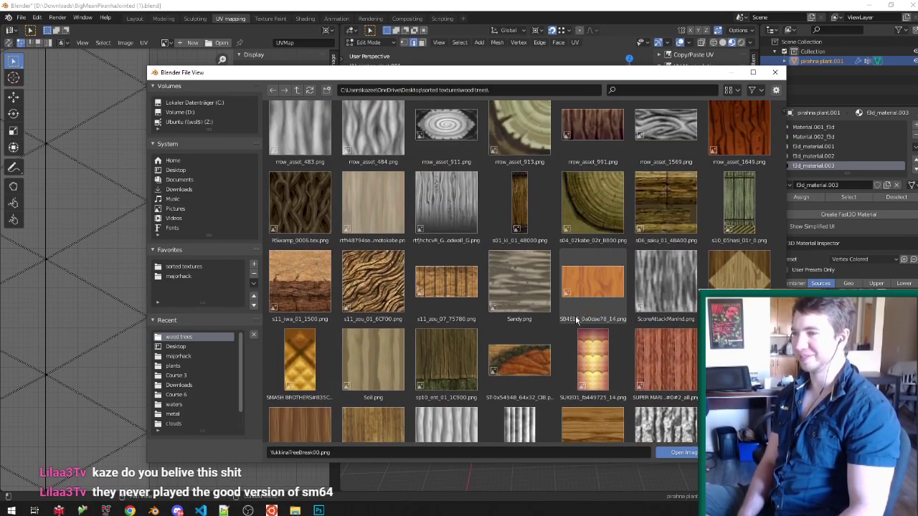
pyautogui.scroll(4, 572, 324)
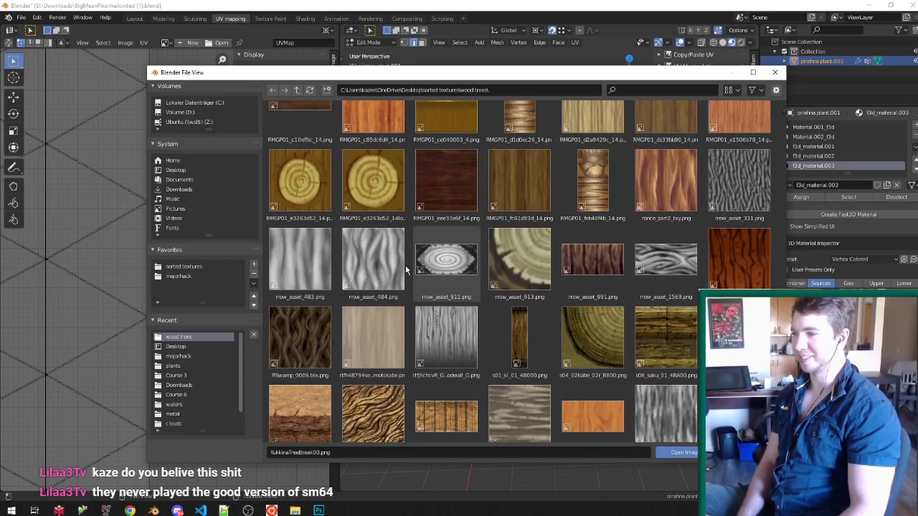
pyautogui.doubleClick(373, 262)
# Step: Select all stump UVs and scale them 2× along X around the 2D cursor
pyautogui.press('a')
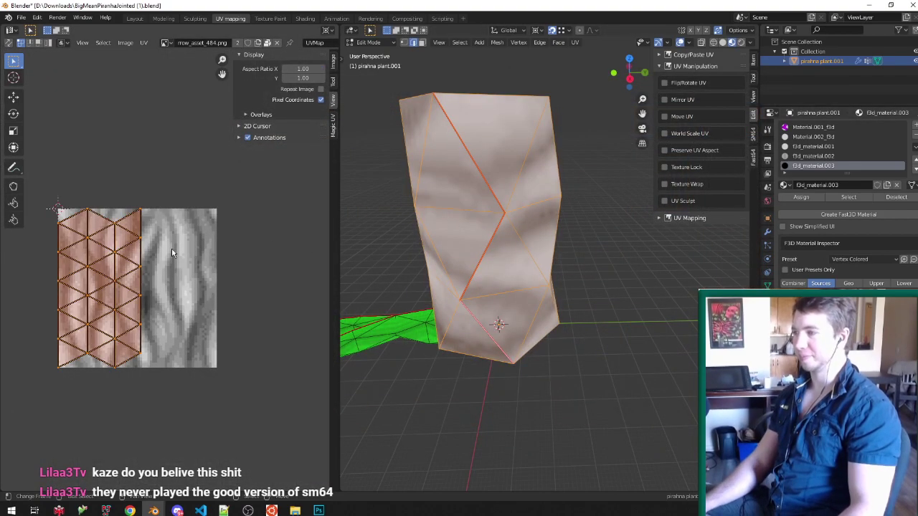
pyautogui.press('.')
pyautogui.click(254, 246)
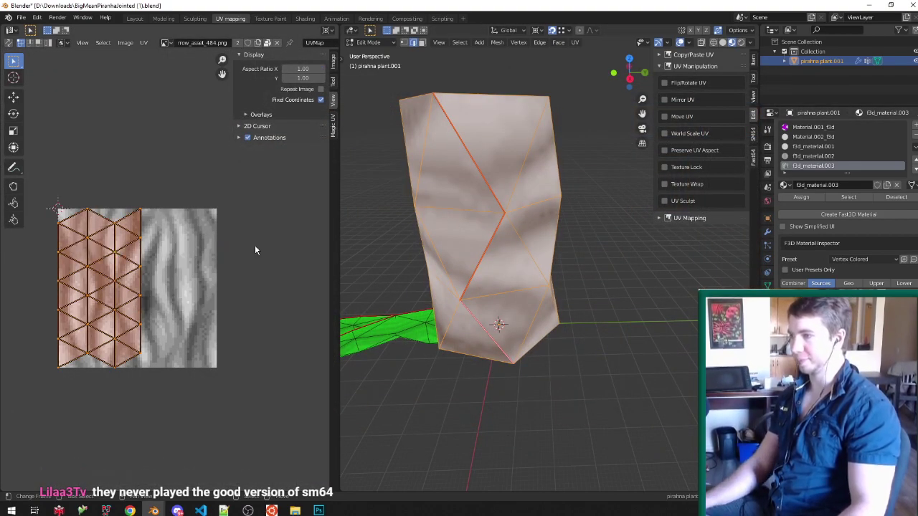
pyautogui.press('s')
pyautogui.press('x')
pyautogui.press('2')
pyautogui.press('Return')
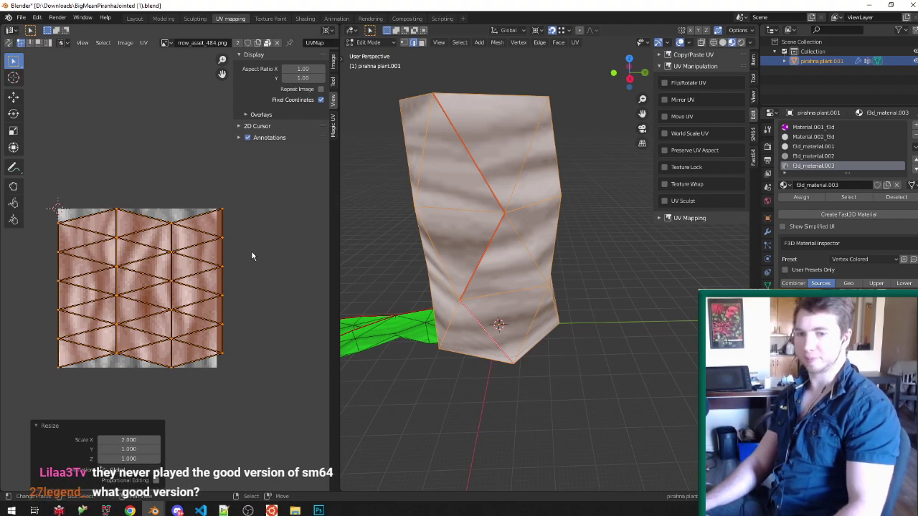
# Step: Trim the stretched UV island's width with two further horizontal resizes
pyautogui.scroll(8, 223, 208)
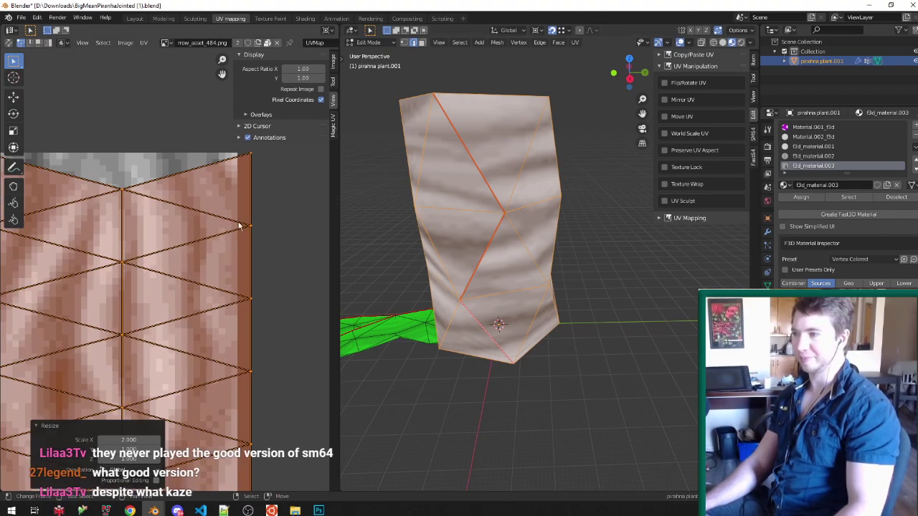
pyautogui.press('s')
pyautogui.press('x')
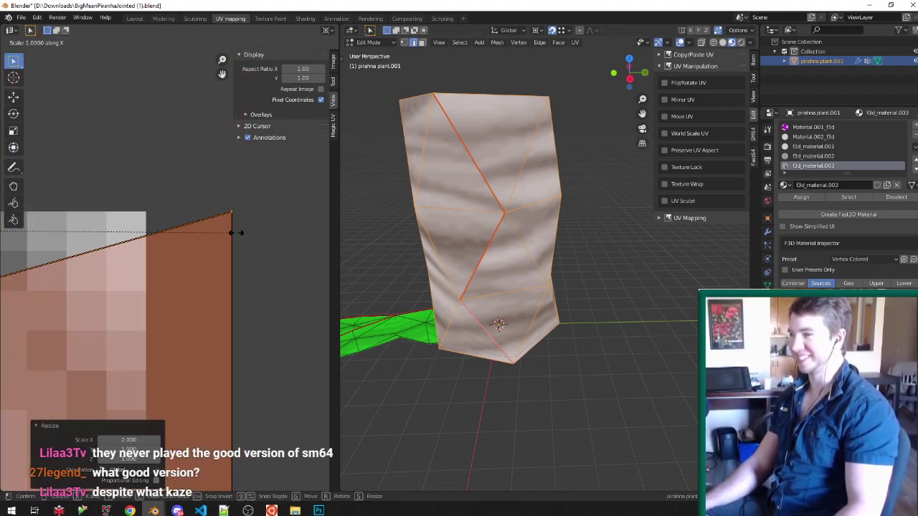
pyautogui.click(149, 247)
pyautogui.scroll(3, 142, 200)
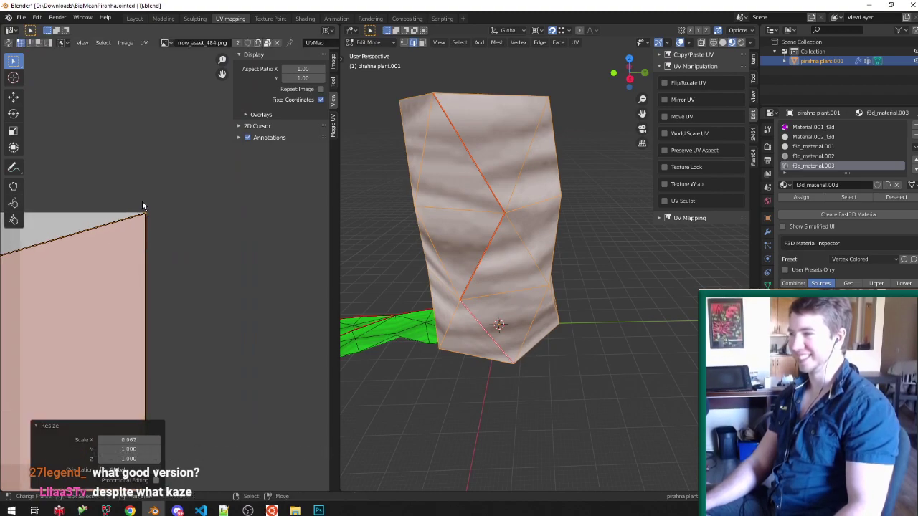
pyautogui.press('s')
pyautogui.press('x')
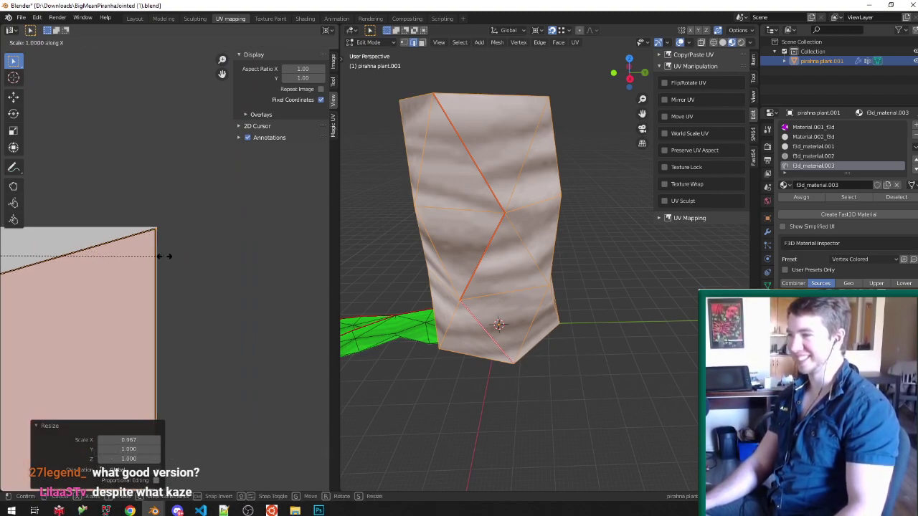
pyautogui.click(175, 253)
# Step: Preview the bark on the stump outside Edit Mode, then return to editing
pyautogui.scroll(-10, 205, 244)
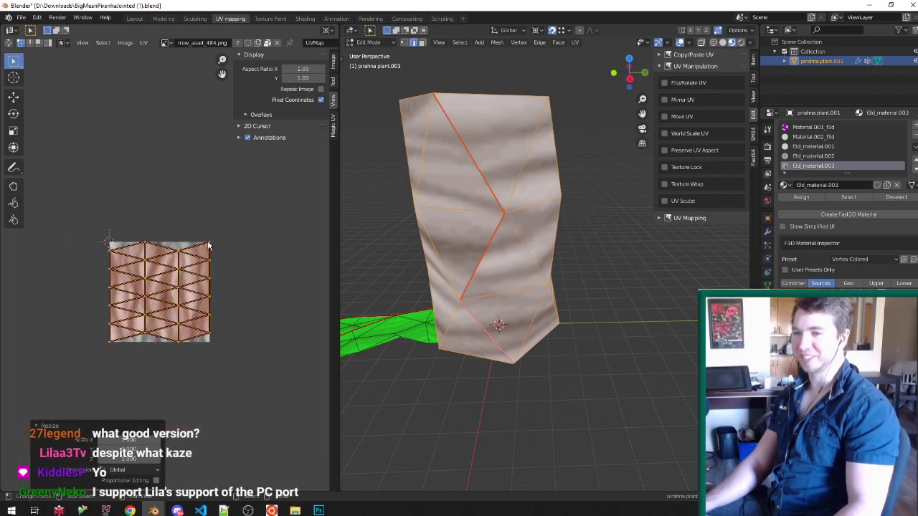
pyautogui.scroll(7, 190, 254)
pyautogui.scroll(-3, 215, 237)
pyautogui.scroll(4, 229, 230)
pyautogui.scroll(-1, 250, 227)
pyautogui.press('Tab')
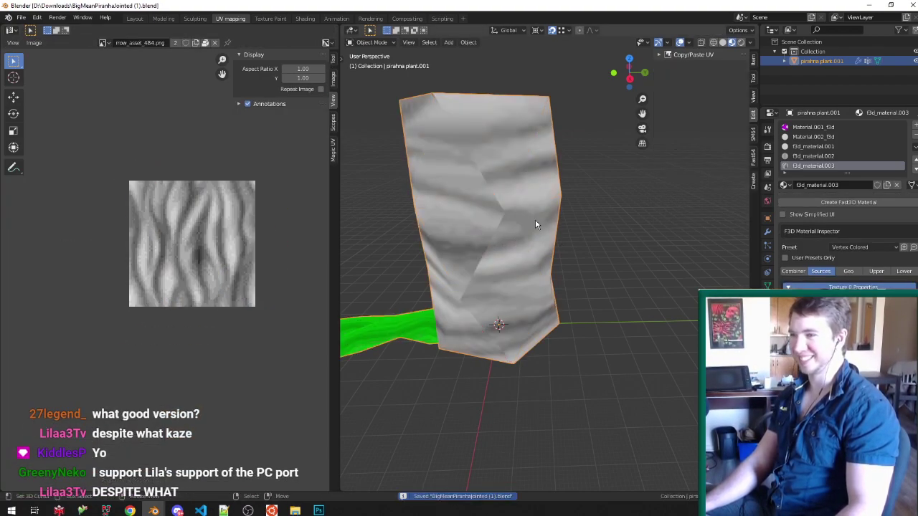
pyautogui.press('Tab')
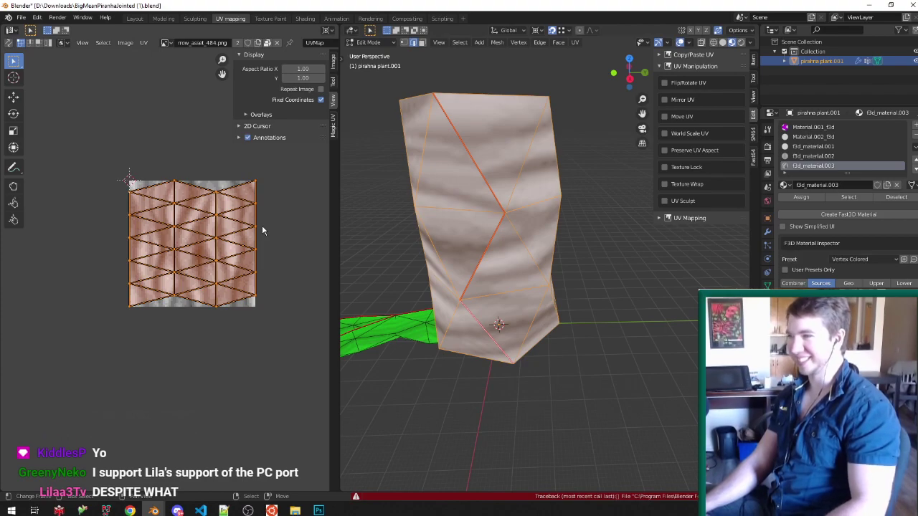
pyautogui.press('Tab')
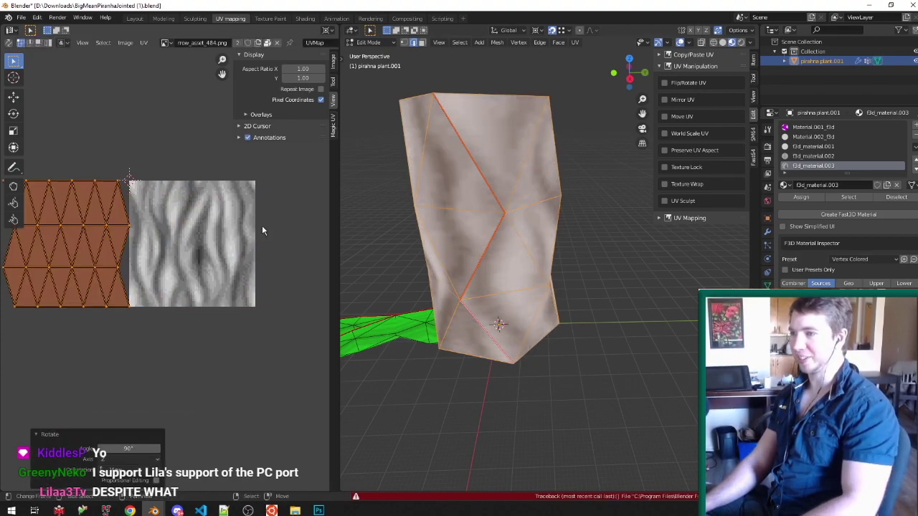
pyautogui.press('Tab')
pyautogui.scroll(-3, 271, 221)
pyautogui.scroll(3, 163, 222)
# Step: Select the left-edge UV column and move it further left without snapping
pyautogui.rightClick(134, 220)
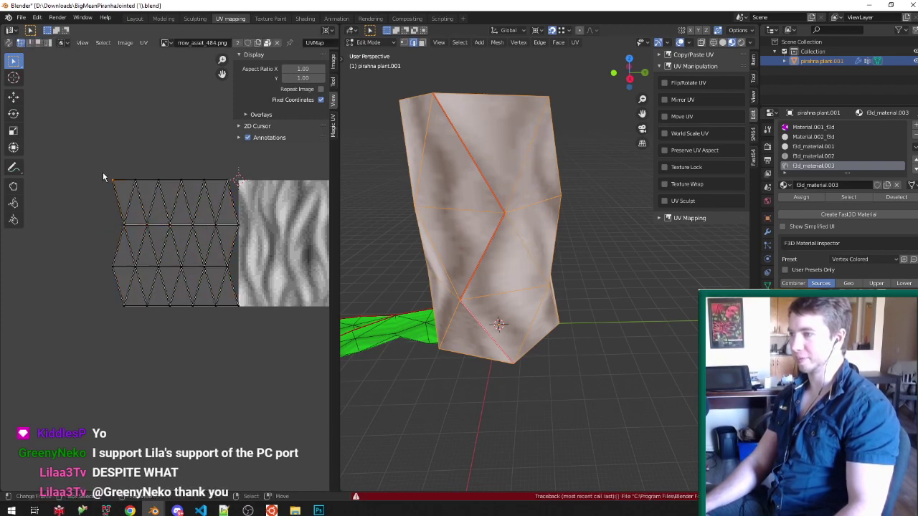
pyautogui.keyDown('shift'); pyautogui.rightClick(114, 266); pyautogui.keyUp('shift')
pyautogui.press('g')
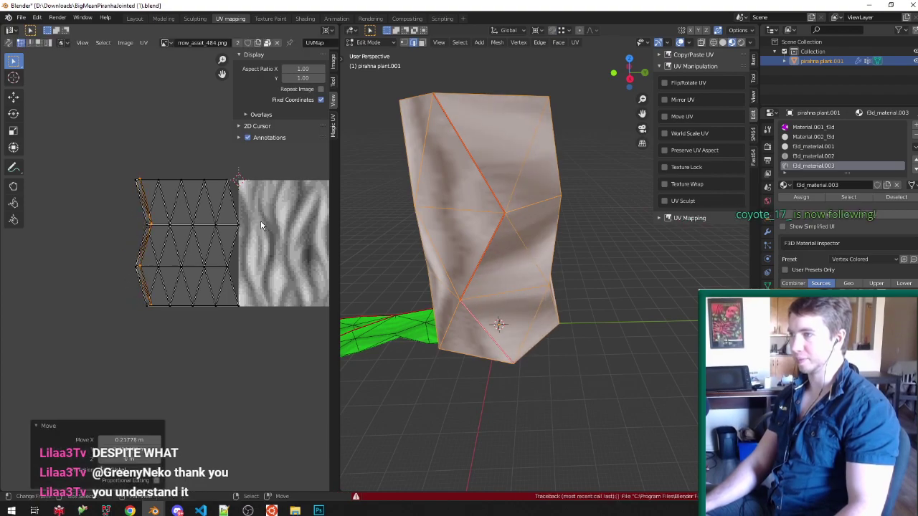
pyautogui.click(207, 228)
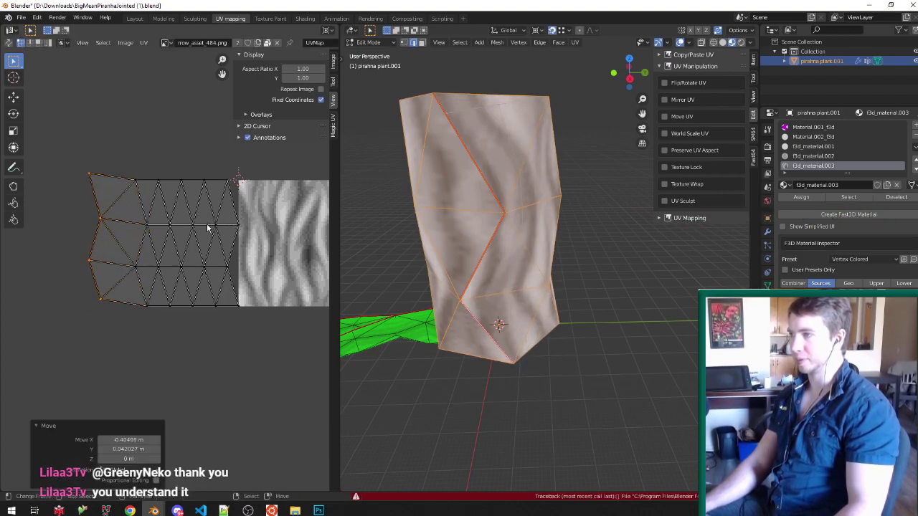
pyautogui.hotkey('shift', 'Tab')
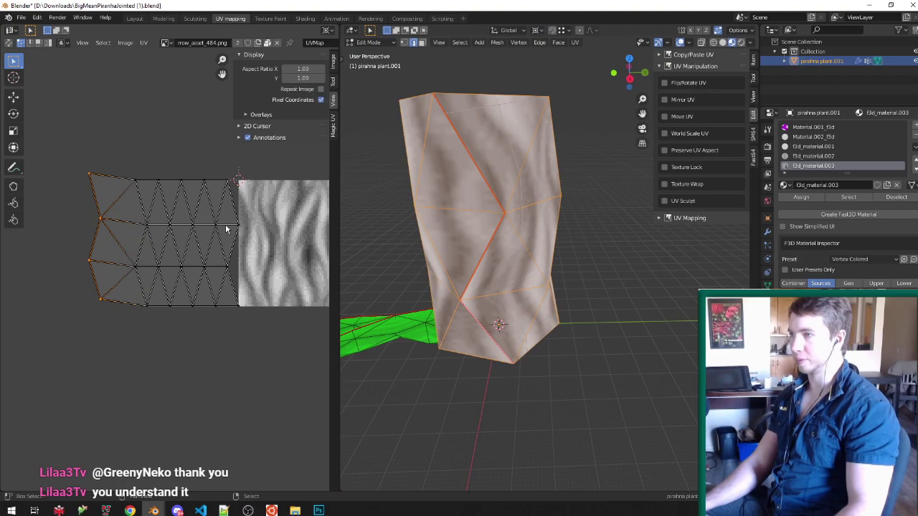
pyautogui.moveTo(239, 227); pyautogui.dragTo(239, 239, button='middle')
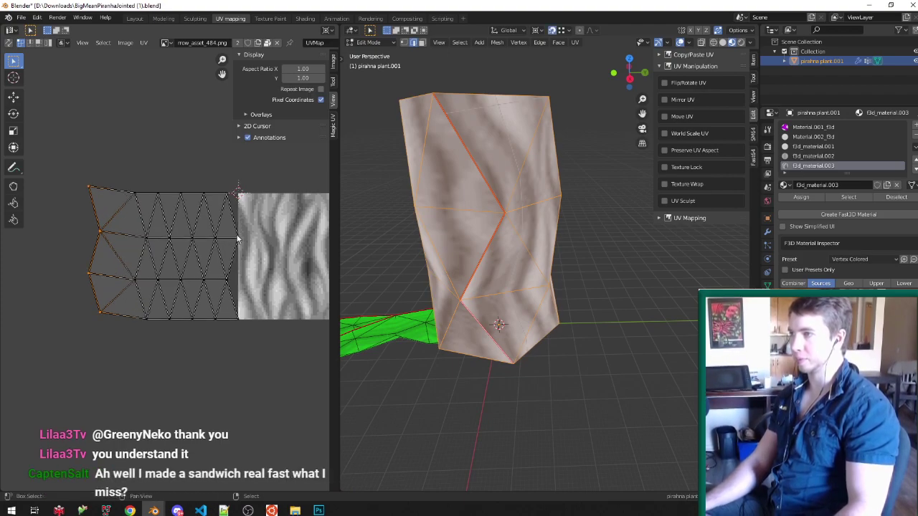
pyautogui.press('g')
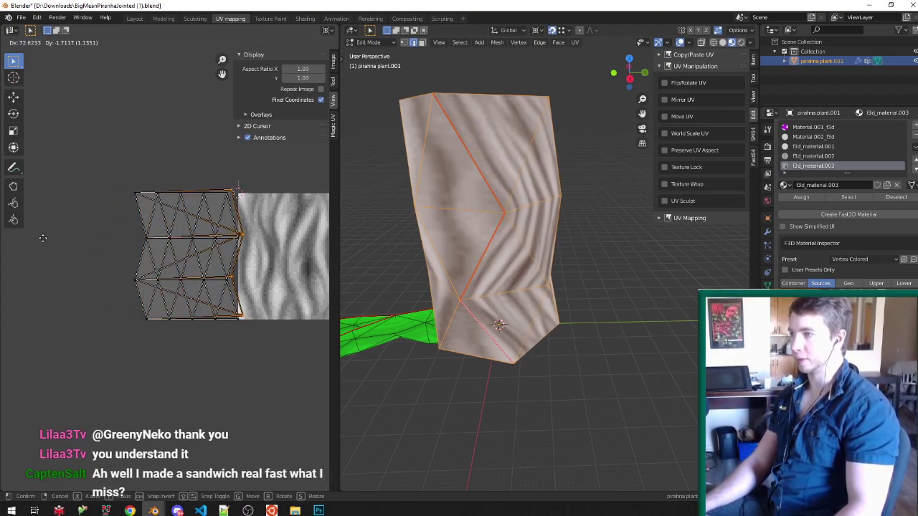
pyautogui.click(41, 244)
# Step: Snap the left UV column onto neighbouring UV vertices and save the file
pyautogui.hotkey('shift', 'ctrl', 'Tab')
pyautogui.click(110, 253)
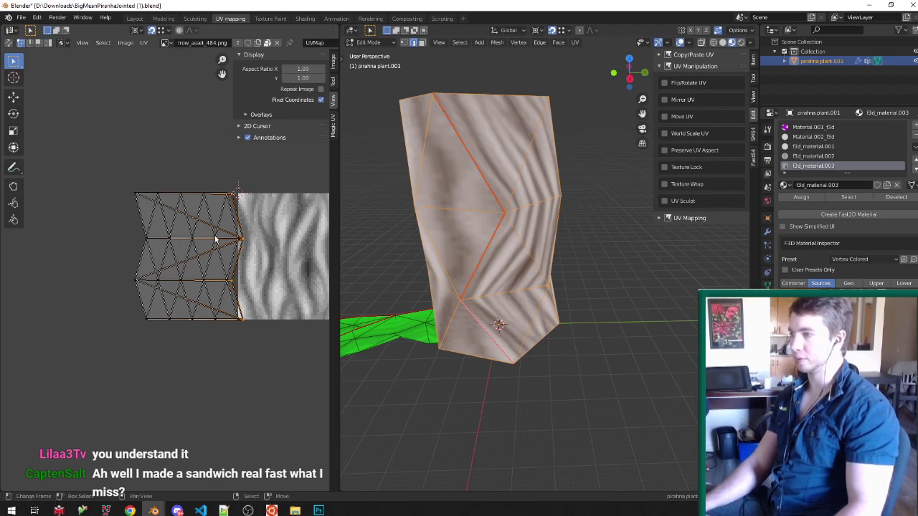
pyautogui.press('g')
pyautogui.click(237, 242)
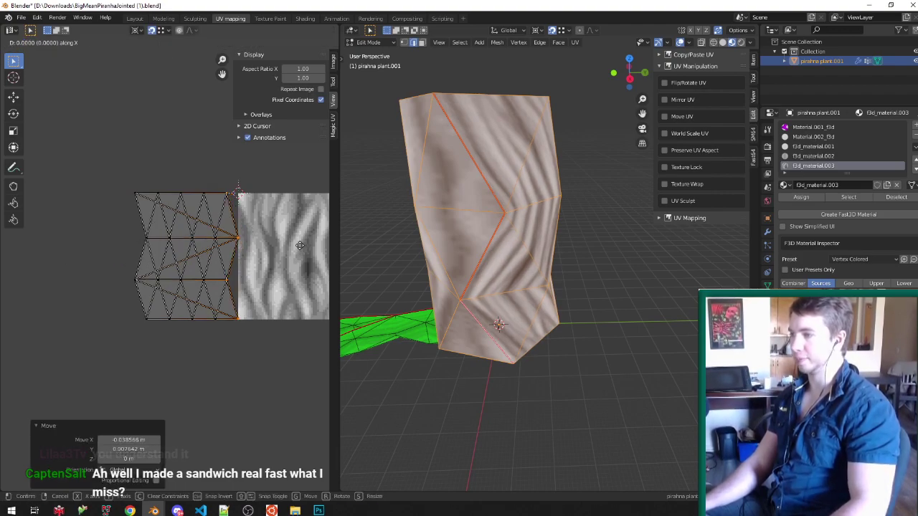
pyautogui.write('64-')
pyautogui.press('Return')
pyautogui.press('Tab')
pyautogui.hotkey('ctrl', 's')
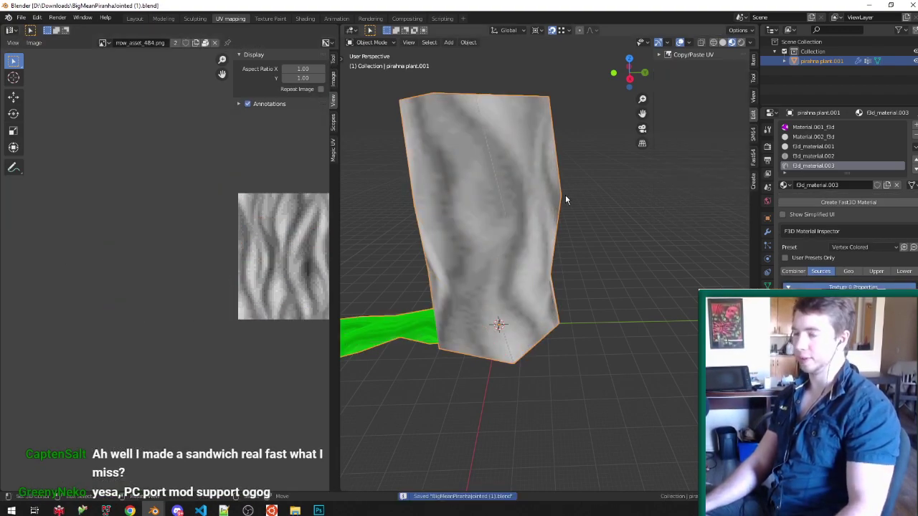
# Step: Put the 2D cursor on the selected UVs, widen most UV faces by 1.104, and save
pyautogui.press('Tab')
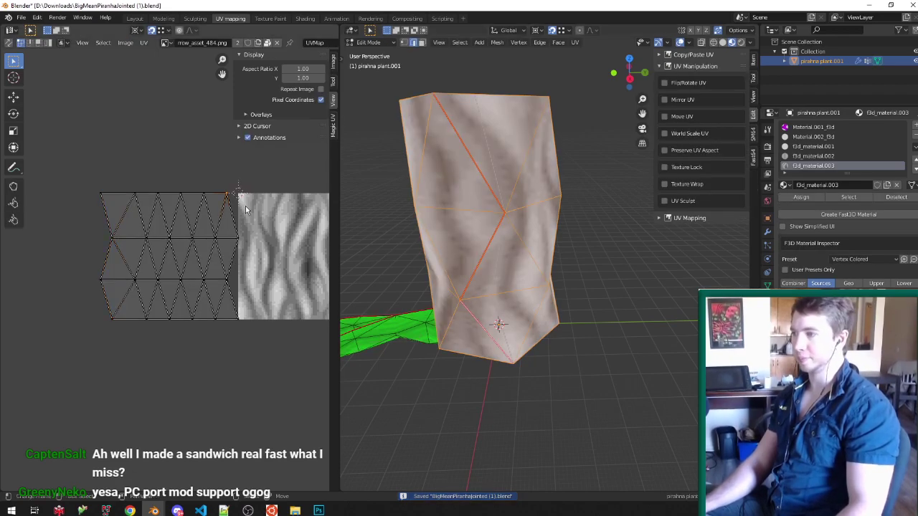
pyautogui.hotkey('shift', 's')
pyautogui.click(259, 311)
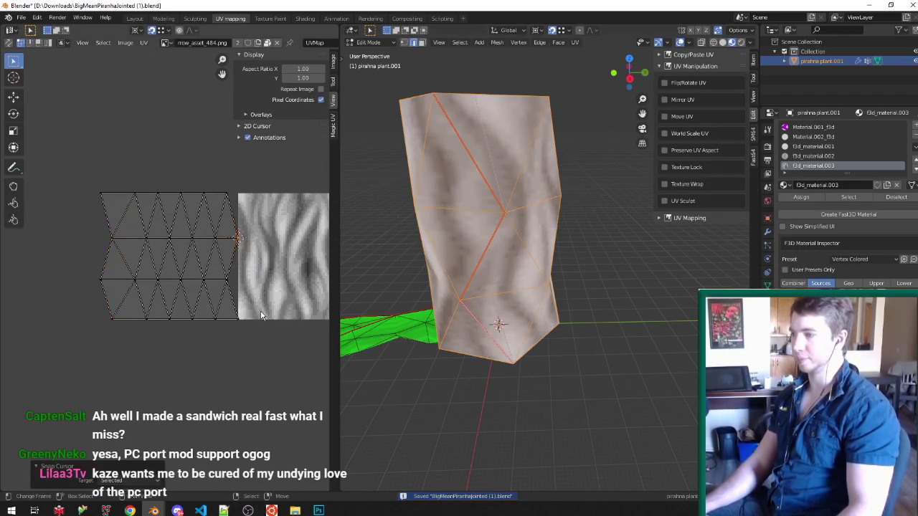
pyautogui.moveTo(271, 345); pyautogui.dragTo(127, 174)
pyautogui.scroll(3, 128, 218)
pyautogui.press('s')
pyautogui.press('x')
pyautogui.click(125, 248)
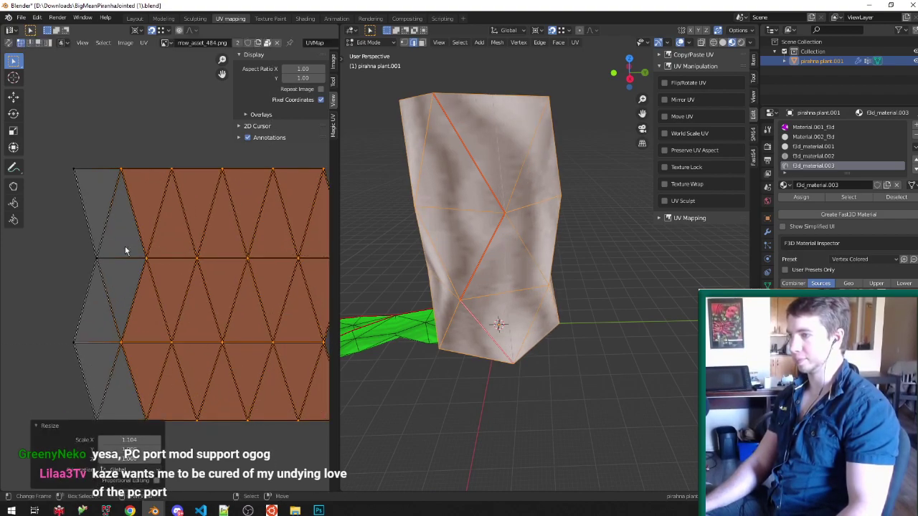
pyautogui.hotkey('ctrl', 's')
pyautogui.press('Tab')
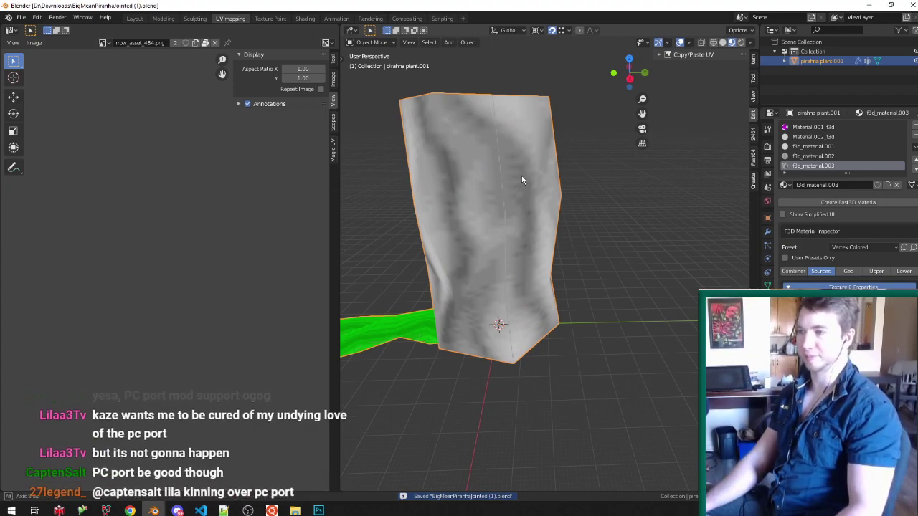
# Step: Scale the stump's UVs vertically by 0.75 and save the file
pyautogui.scroll(-3, 520, 175)
pyautogui.press('Tab')
pyautogui.scroll(-3, 198, 244)
pyautogui.press('s')
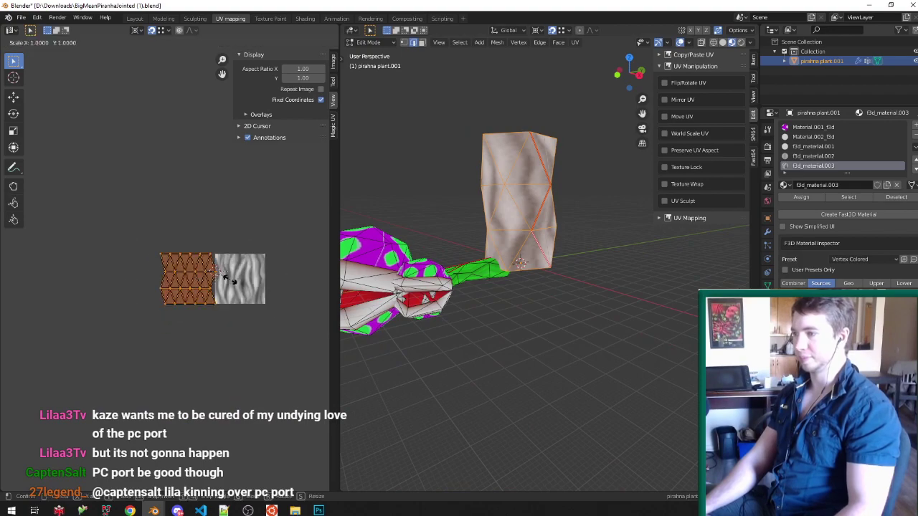
pyautogui.press('y')
pyautogui.press('2')
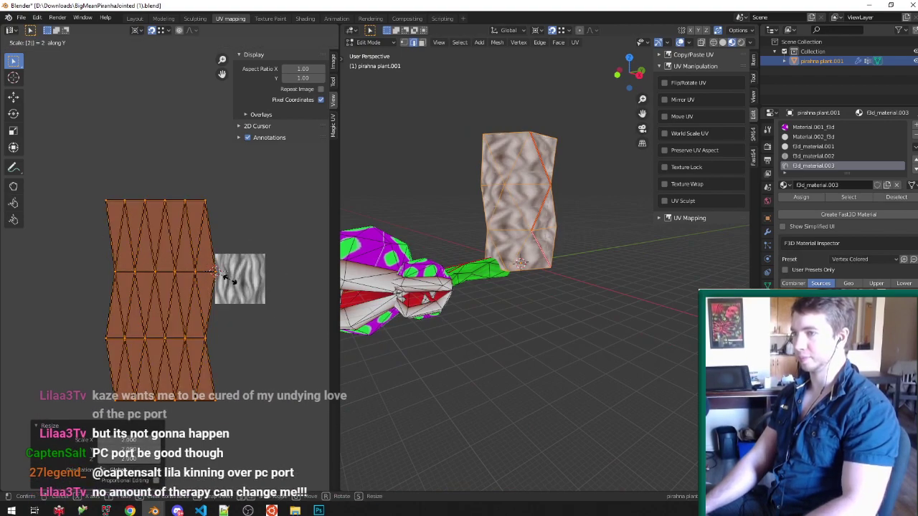
pyautogui.press('BackSpace')
pyautogui.write('.')
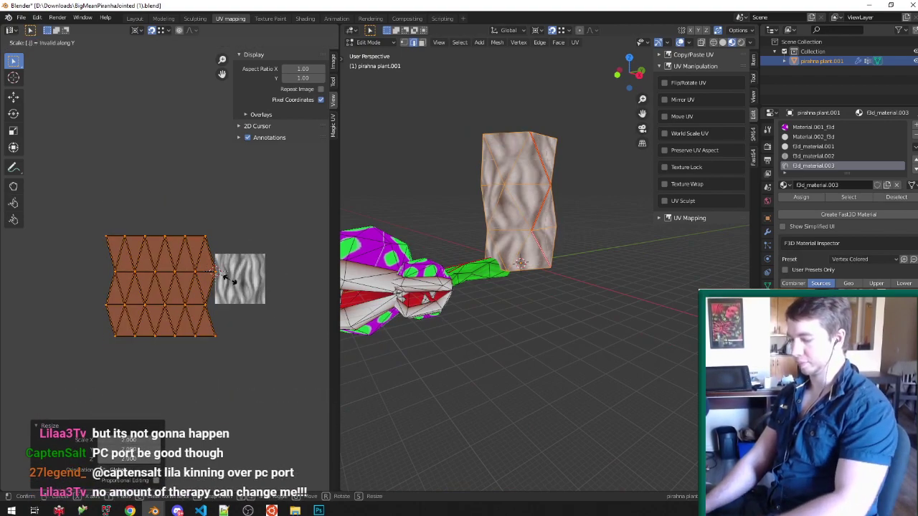
pyautogui.write('75')
pyautogui.press('Return')
pyautogui.press('Tab')
pyautogui.hotkey('ctrl', 's')
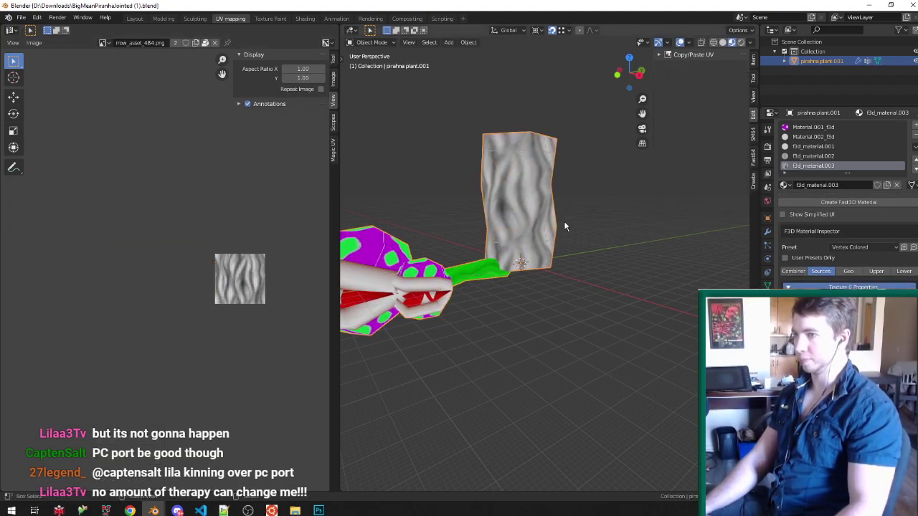
# Step: Rescale the stump's UVs vertically by 2 and save again
pyautogui.moveTo(566, 226); pyautogui.dragTo(478, 216, button='middle')
pyautogui.press('Tab')
pyautogui.write('s2')
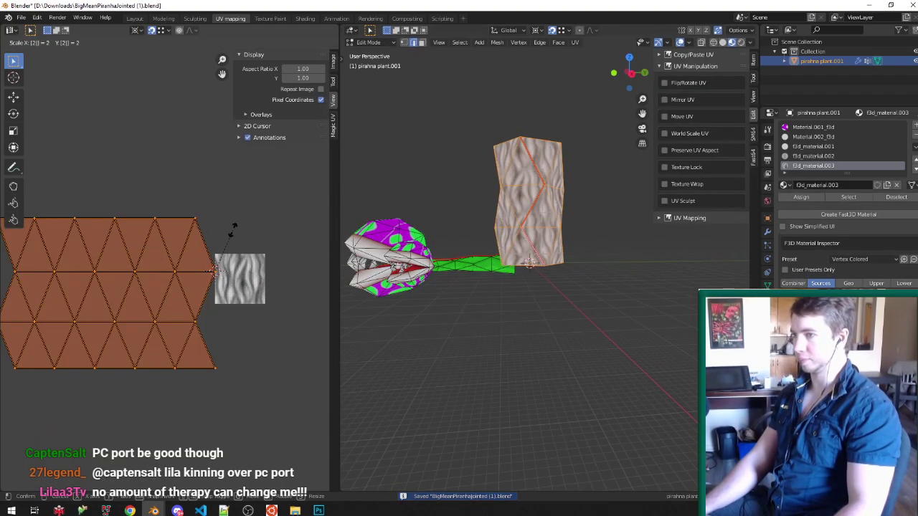
pyautogui.press('Escape')
pyautogui.press('s')
pyautogui.press('y')
pyautogui.press('2')
pyautogui.press('Return')
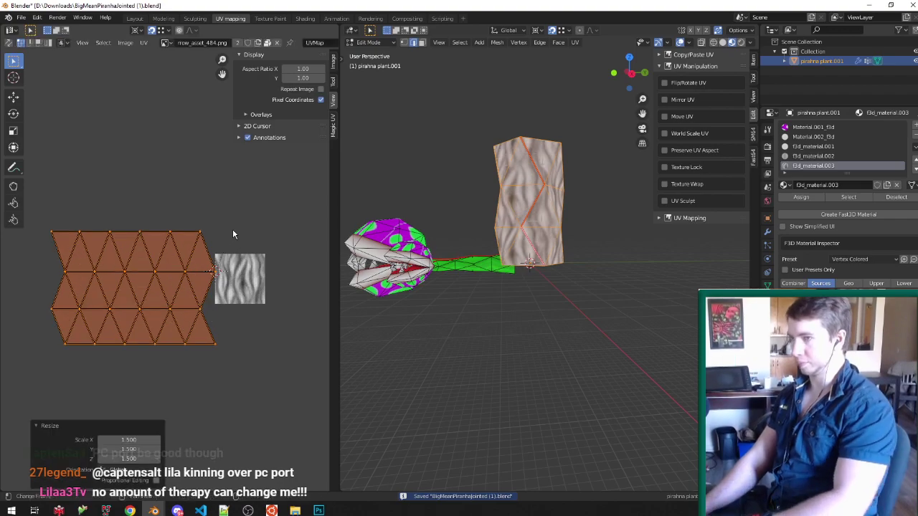
pyautogui.press('Tab')
pyautogui.hotkey('ctrl', 's')
# Step: Return to Edit Mode on the stump mesh in edge selection mode
pyautogui.scroll(2, 557, 176)
pyautogui.moveTo(557, 176)
pyautogui.mouseDown(button='middle')
pyautogui.moveTo(558, 200)
pyautogui.moveTo(567, 165)
pyautogui.mouseUp(button='middle')
pyautogui.press('Tab')
pyautogui.scroll(2, 528, 301)
pyautogui.hotkey('ctrl', 'Tab')
pyautogui.click(523, 308)
pyautogui.scroll(-3, 625, 307)
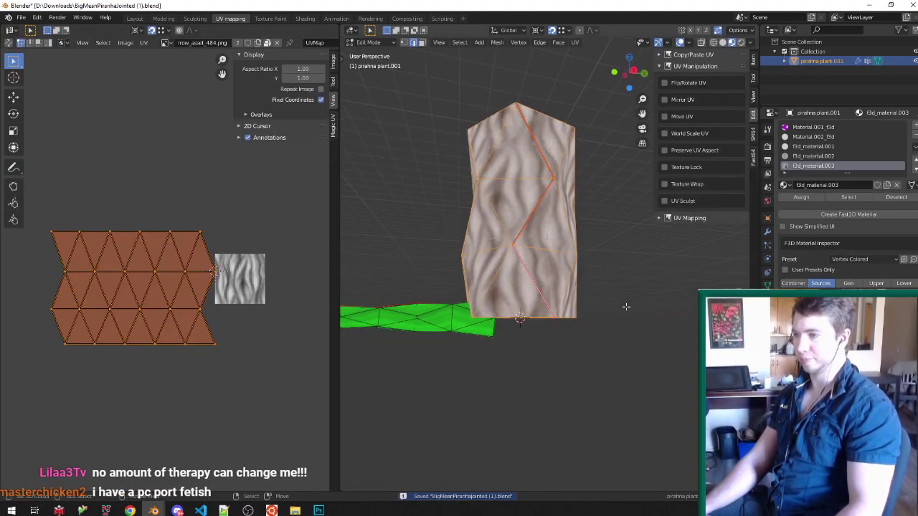
# Step: Raise the whole trunk mesh along the Z axis
pyautogui.press('a')
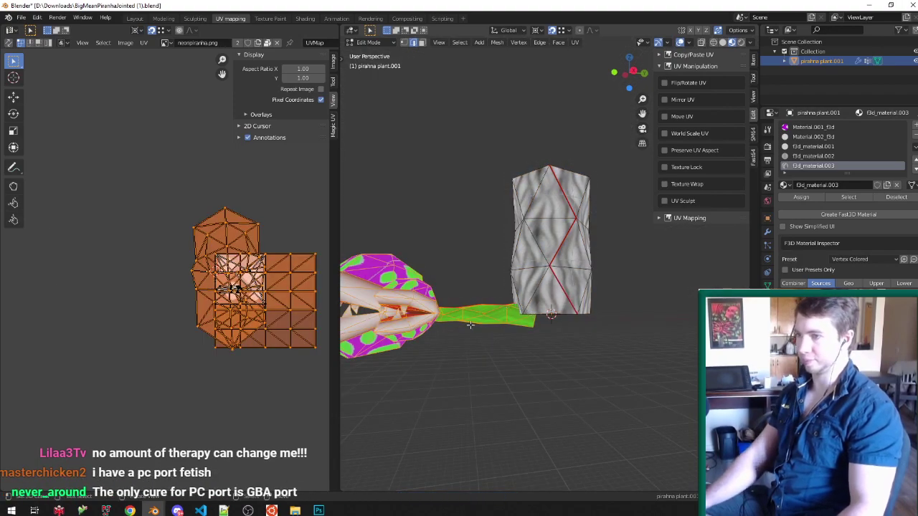
pyautogui.press('g')
pyautogui.press('z')
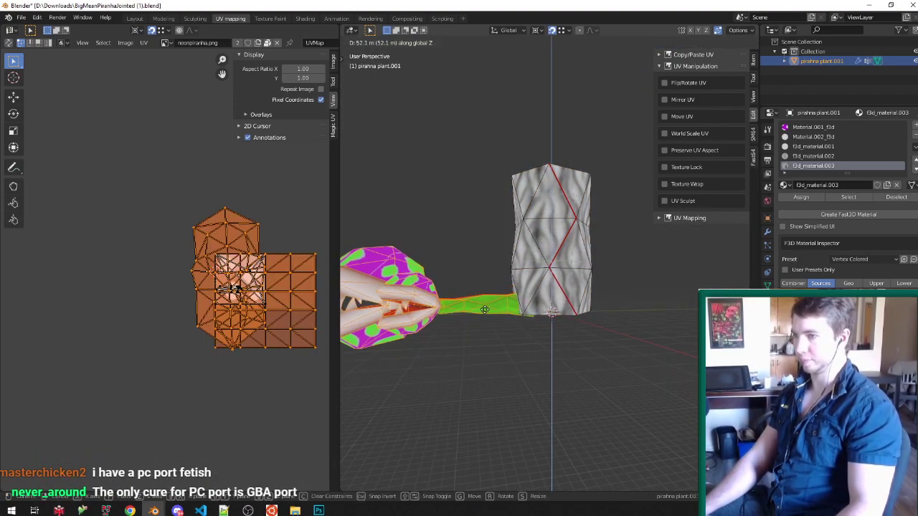
pyautogui.click(589, 229)
pyautogui.scroll(-2, 589, 230)
pyautogui.scroll(3, 590, 229)
pyautogui.moveTo(590, 229)
pyautogui.mouseDown(button='middle')
pyautogui.moveTo(566, 284)
pyautogui.moveTo(551, 267)
pyautogui.moveTo(537, 280)
pyautogui.mouseUp(button='middle')
# Step: Box-select the trunk's upper vertices in wireframe vertex mode and scale them inward
pyautogui.hotkey('ctrl', 'Tab')
pyautogui.click(519, 271)
pyautogui.press('z')
pyautogui.press('z')
pyautogui.press('a')
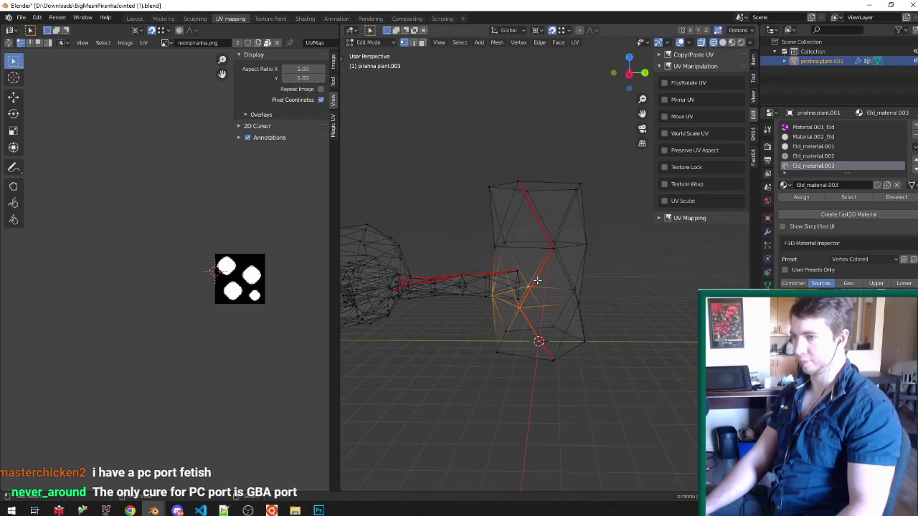
pyautogui.press('b')
pyautogui.moveTo(477, 250); pyautogui.dragTo(652, 128)
pyautogui.moveTo(597, 219); pyautogui.dragTo(636, 302, button='middle')
pyautogui.press('s')
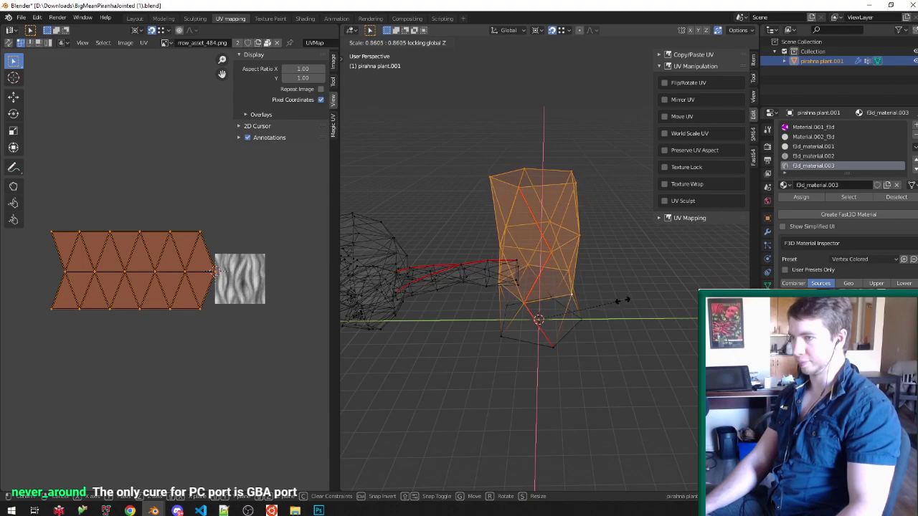
pyautogui.click(624, 301)
# Step: Narrow the upper band, then shrink the top rim to 0.782, both excluding Z
pyautogui.keyDown('alt'); pyautogui.click(522, 185); pyautogui.keyUp('alt')
pyautogui.press('ctrl+KP_Add')
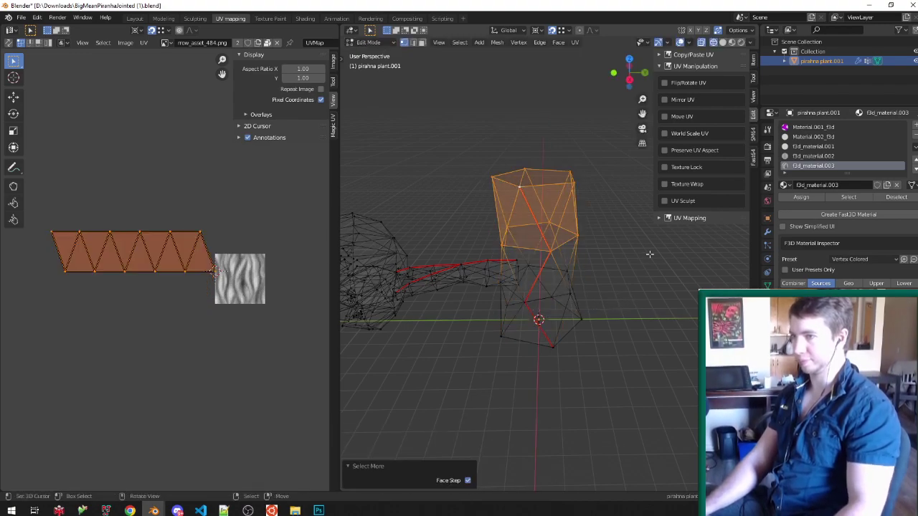
pyautogui.press('s')
pyautogui.hotkey('shift', 'z')
pyautogui.click(612, 255)
pyautogui.keyDown('alt'); pyautogui.click(531, 178); pyautogui.keyUp('alt')
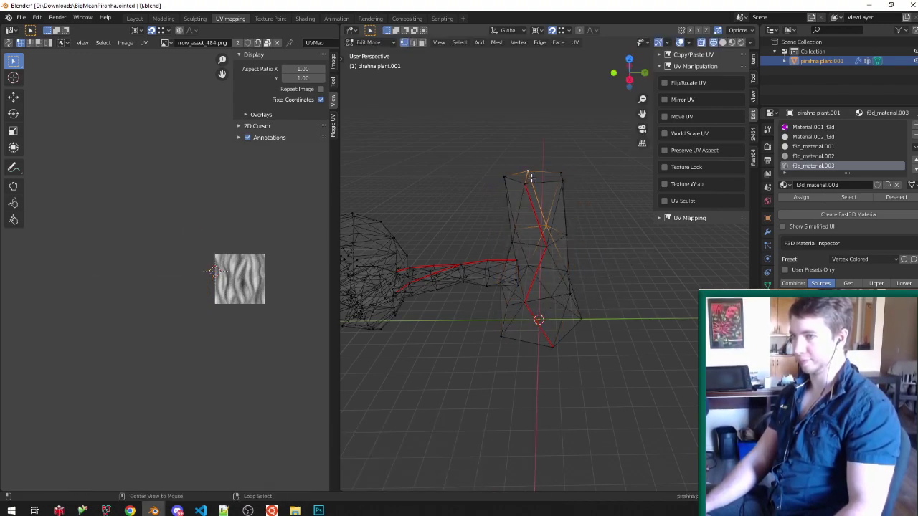
pyautogui.press('s')
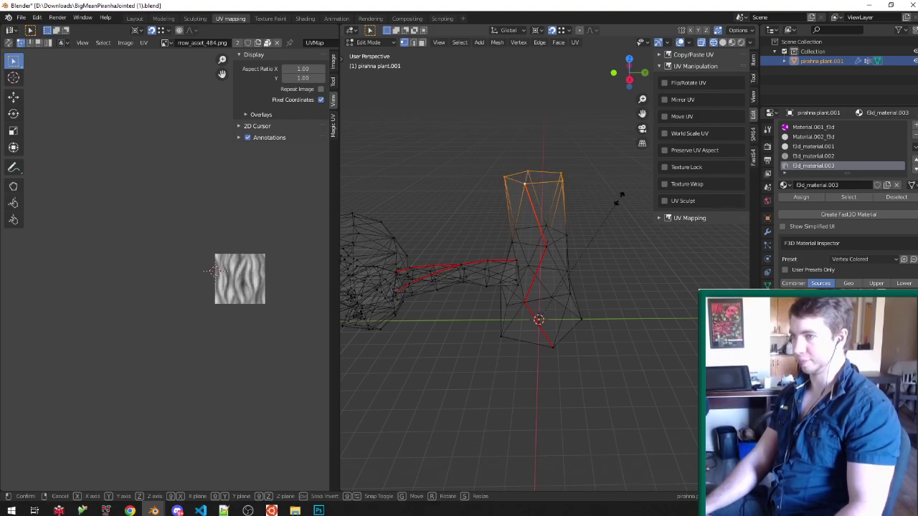
pyautogui.hotkey('shift', 'z')
pyautogui.click(594, 220)
# Step: Back in solid Object Mode, save the file and select all linked trunk faces
pyautogui.hotkey('shift', 'z')
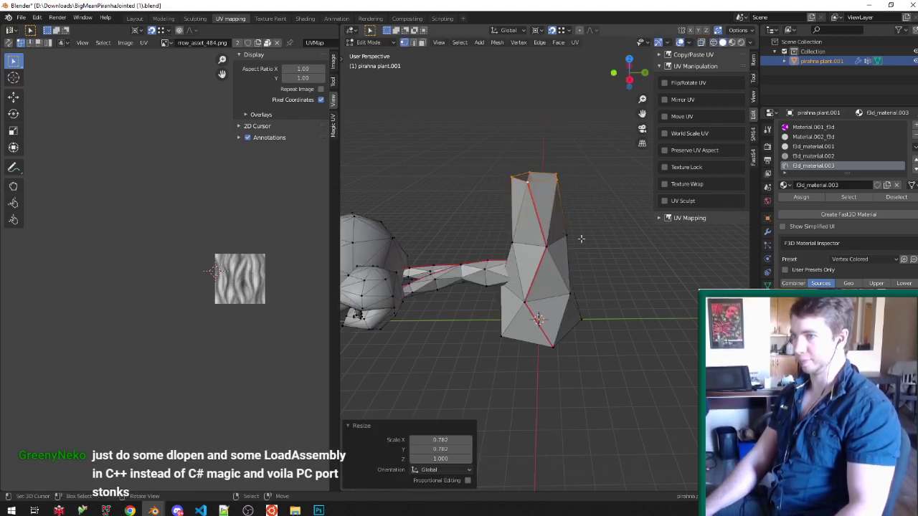
pyautogui.press('Tab')
pyautogui.moveTo(559, 248)
pyautogui.mouseDown(button='middle')
pyautogui.moveTo(634, 223)
pyautogui.moveTo(594, 242)
pyautogui.mouseUp(button='middle')
pyautogui.hotkey('ctrl', 's')
pyautogui.press('Tab')
pyautogui.hotkey('ctrl', 'l')
pyautogui.press('Tab')
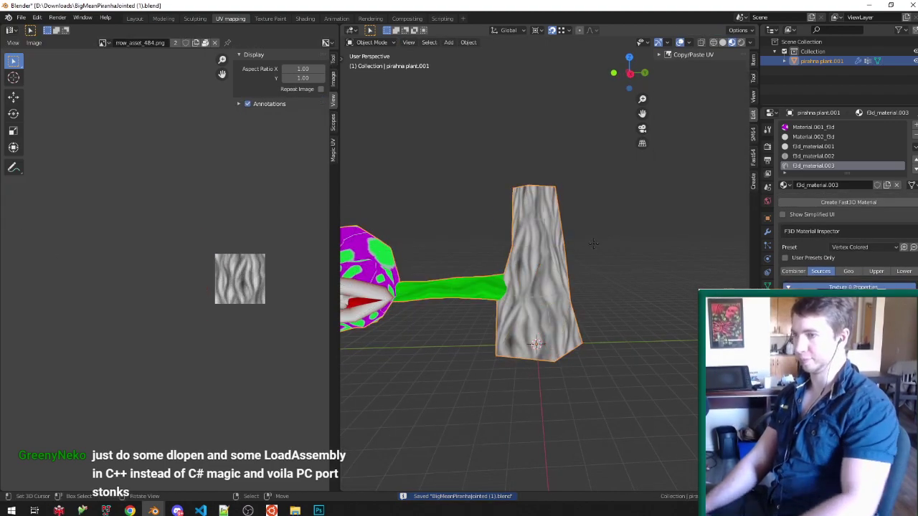
pyautogui.hotkey('ctrl', 'Tab')
# Step: Fill the trunk with orange vertex colour, then refill it with progressively darker red-orange
pyautogui.click(477, 30)
pyautogui.click(482, 98)
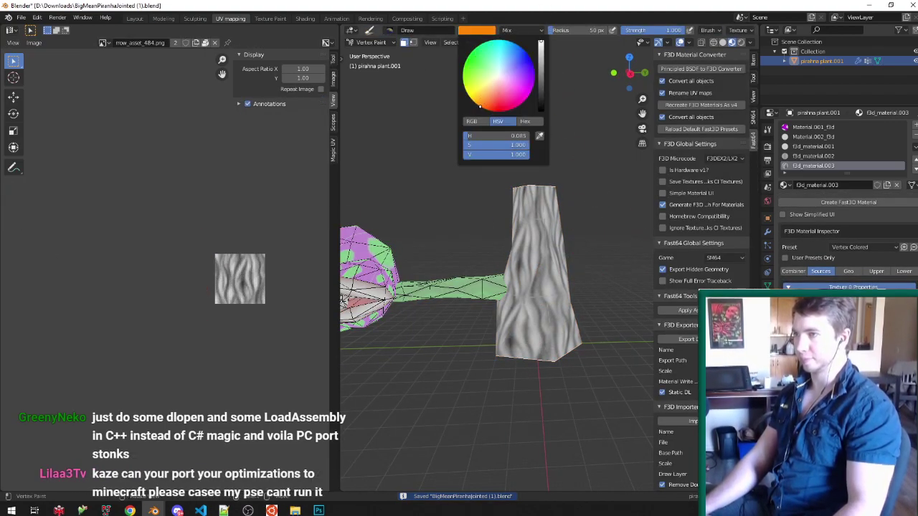
pyautogui.hotkey('shift', 'k')
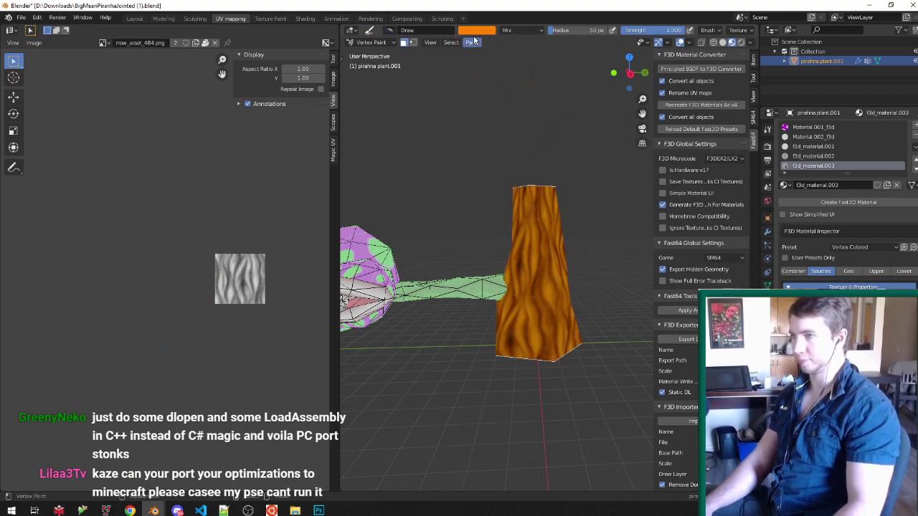
pyautogui.click(477, 30)
pyautogui.hotkey('shift', 'k')
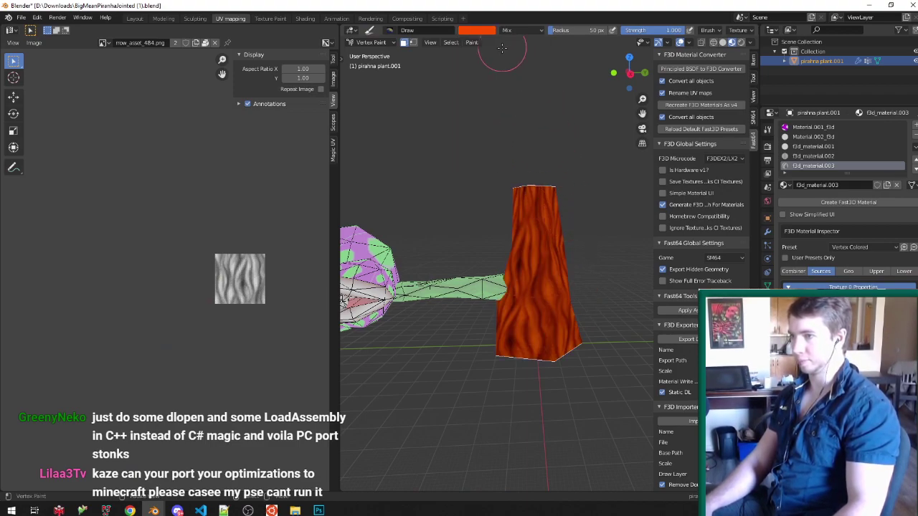
pyautogui.click(480, 32)
pyautogui.click(544, 66)
pyautogui.hotkey('shift', 'k')
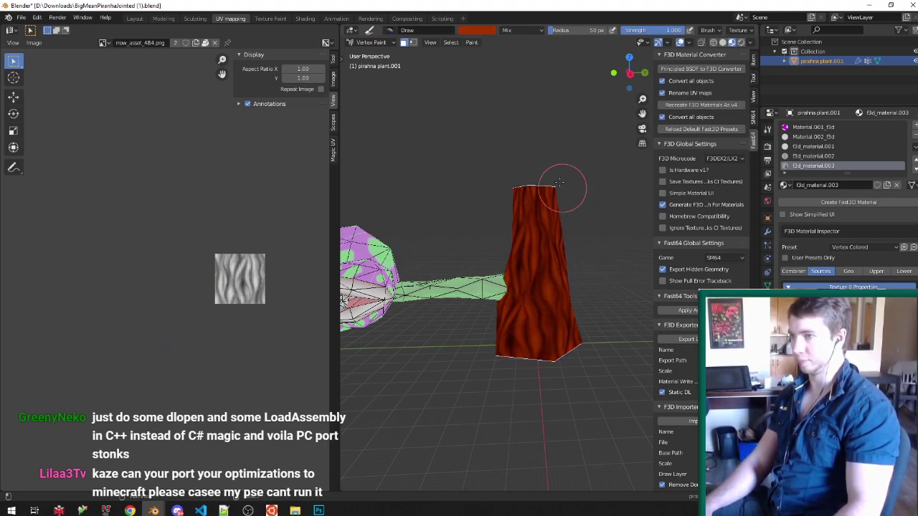
# Step: Refill the trunk with brown-orange, darkening the brush colour to a deep warm brown
pyautogui.click(477, 30)
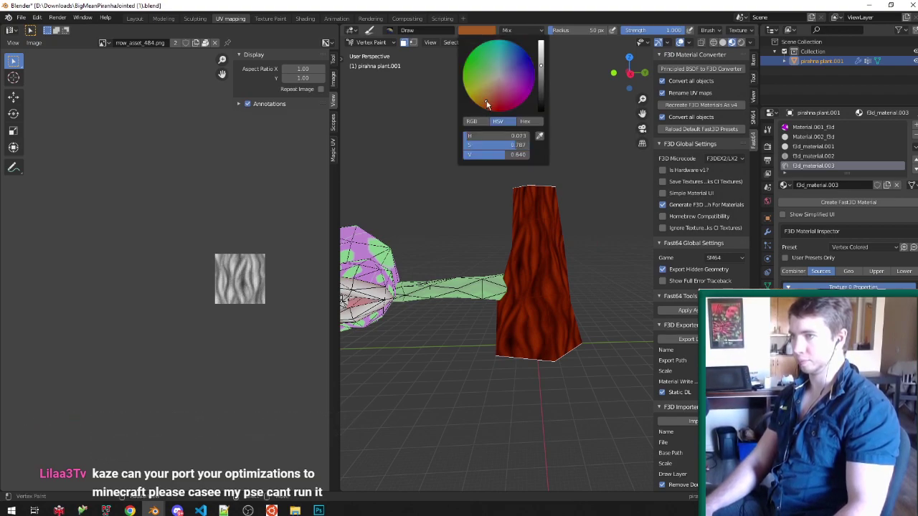
pyautogui.hotkey('shift', 'k')
pyautogui.click(493, 31)
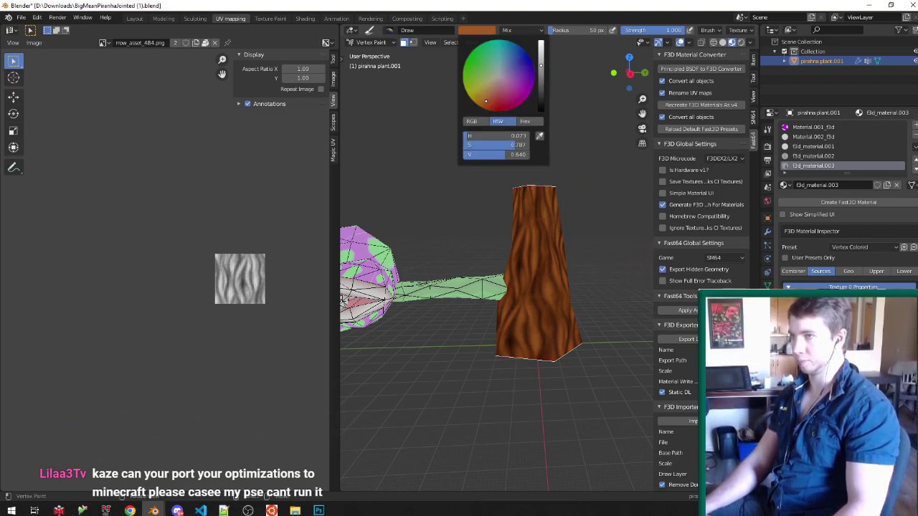
pyautogui.moveTo(540, 65); pyautogui.dragTo(541, 77)
pyautogui.hotkey('shift', 'k')
pyautogui.click(494, 31)
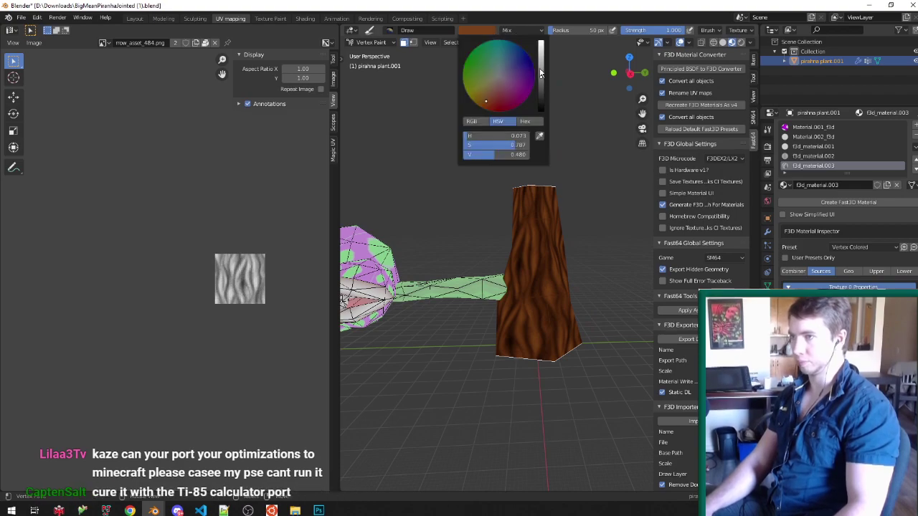
pyautogui.click(543, 90)
pyautogui.hotkey('shift', 'k')
# Step: Select the trunk's top edge loop and grow the selection over the upper rows
pyautogui.press('Tab')
pyautogui.hotkey('ctrl', 'Tab')
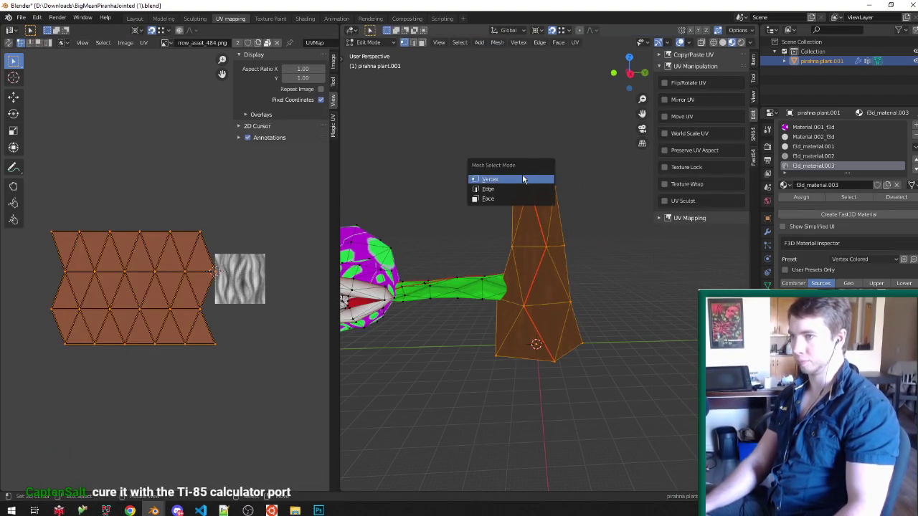
pyautogui.click(525, 179)
pyautogui.keyDown('alt'); pyautogui.click(539, 185); pyautogui.keyUp('alt')
pyautogui.press('ctrl+KP_Add')
pyautogui.press('ctrl+KP_Add')
pyautogui.press('Tab')
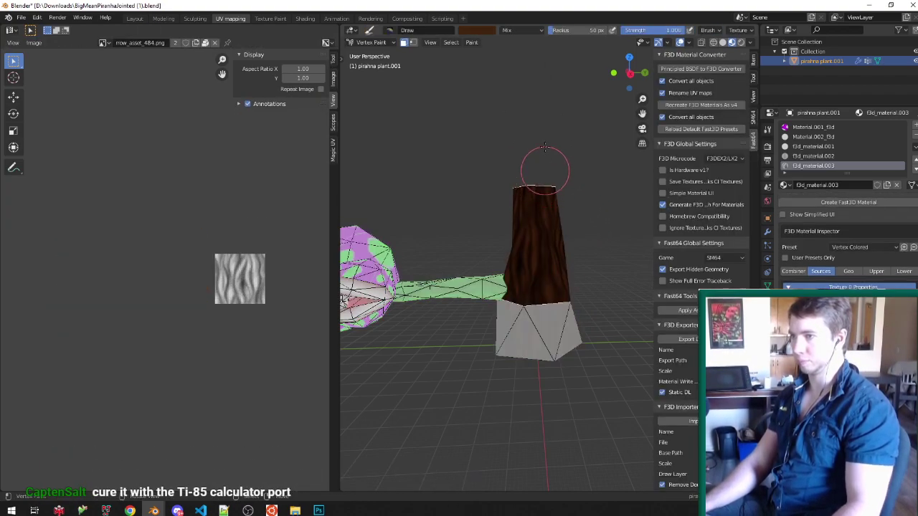
pyautogui.click(477, 30)
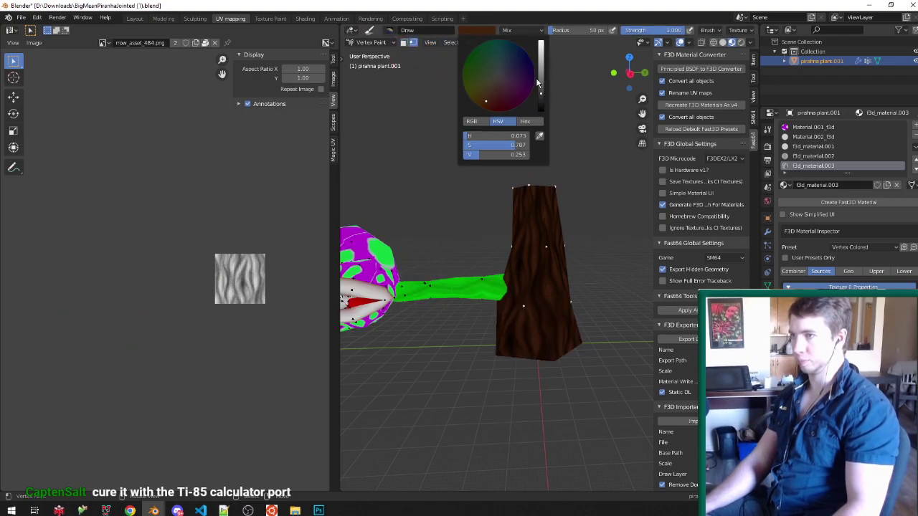
# Step: Brighten the brush colour for the upper part of the trunk
pyautogui.press('Tab')
pyautogui.press('Tab')
pyautogui.press('Tab')
pyautogui.press('Tab')
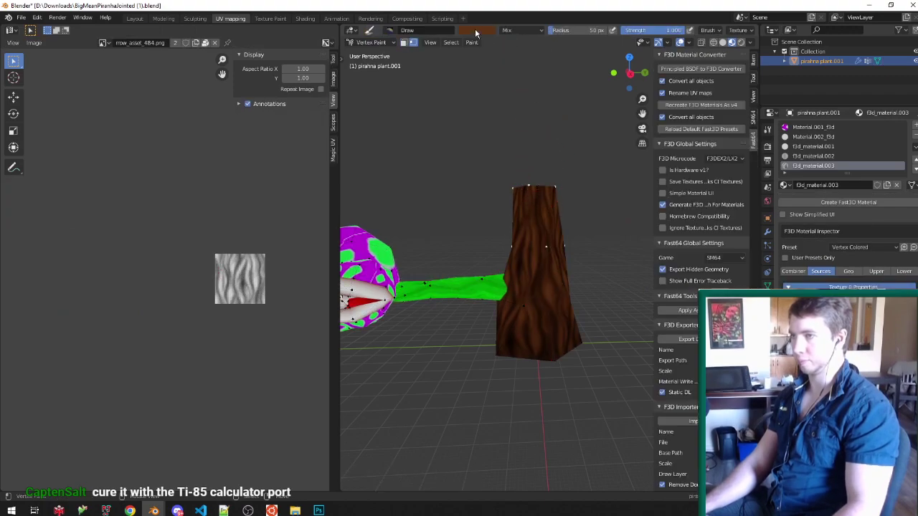
pyautogui.click(476, 30)
pyautogui.click(547, 76)
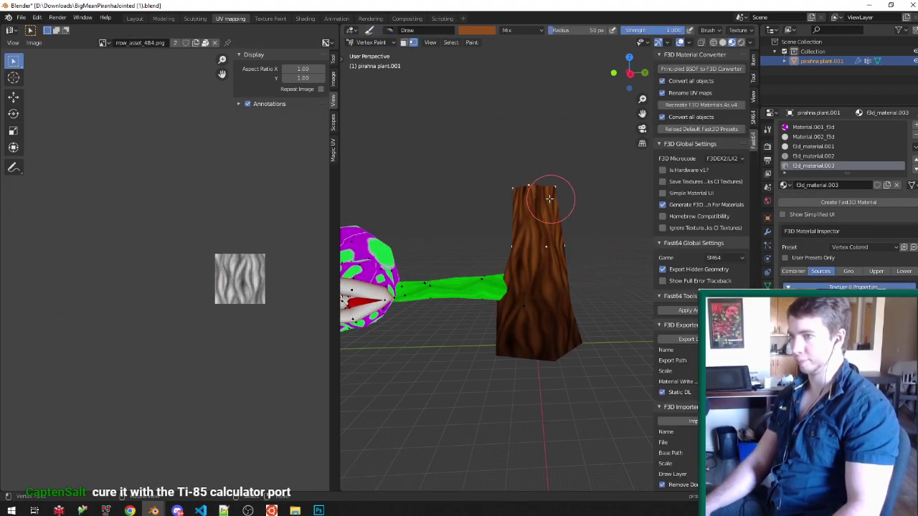
pyautogui.click(476, 30)
pyautogui.click(543, 64)
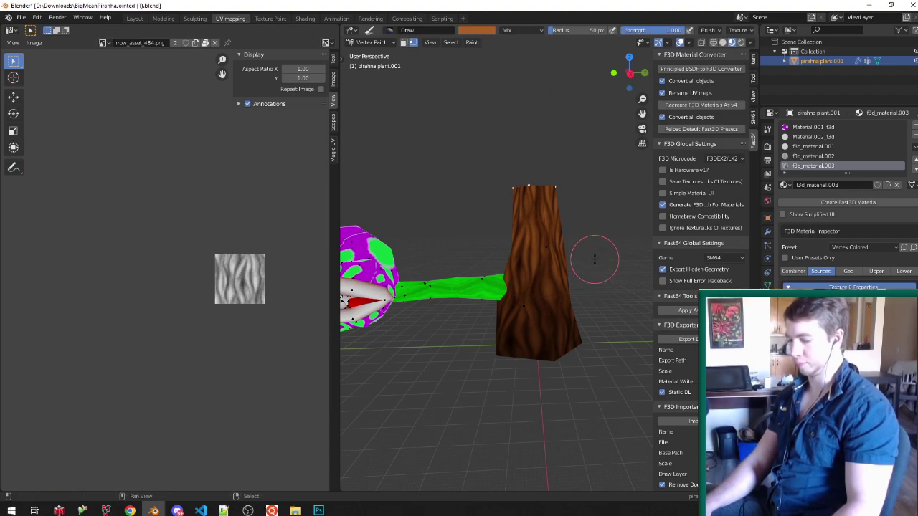
# Step: Return to Object Mode, save the file, and deselect the plant
pyautogui.press('v')
pyautogui.hotkey('ctrl', 's')
pyautogui.moveTo(483, 232); pyautogui.dragTo(557, 290, button='middle')
pyautogui.hotkey('alt', 'a')
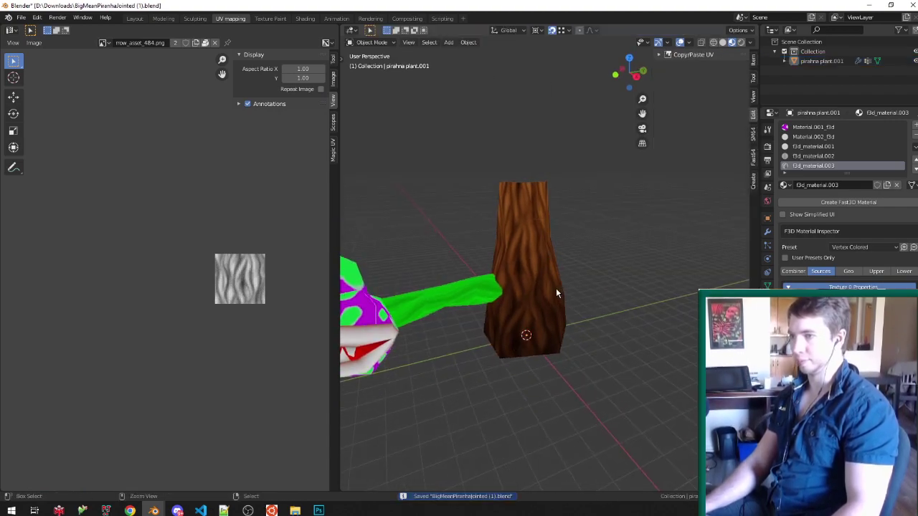
# Step: Project the trunk top face's UVs straight down from the top view
pyautogui.hotkey('ctrl', 's')
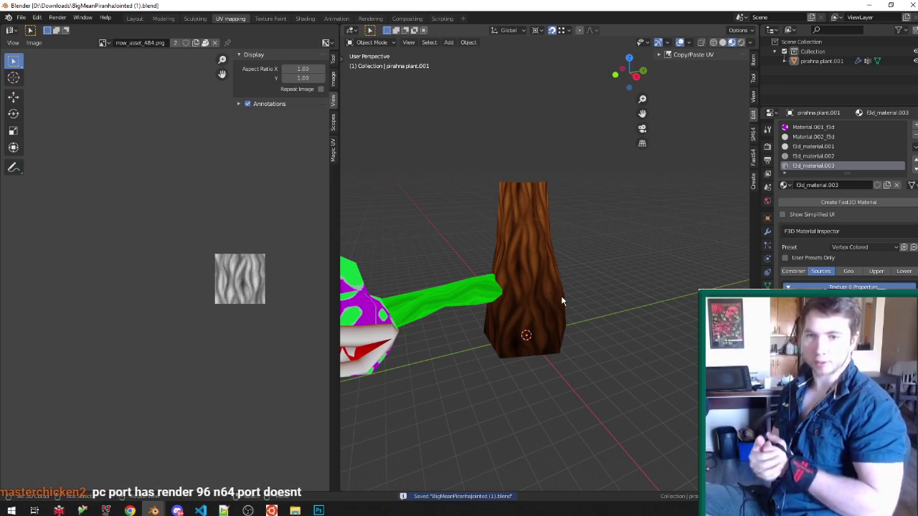
pyautogui.click(561, 295)
pyautogui.press('Tab')
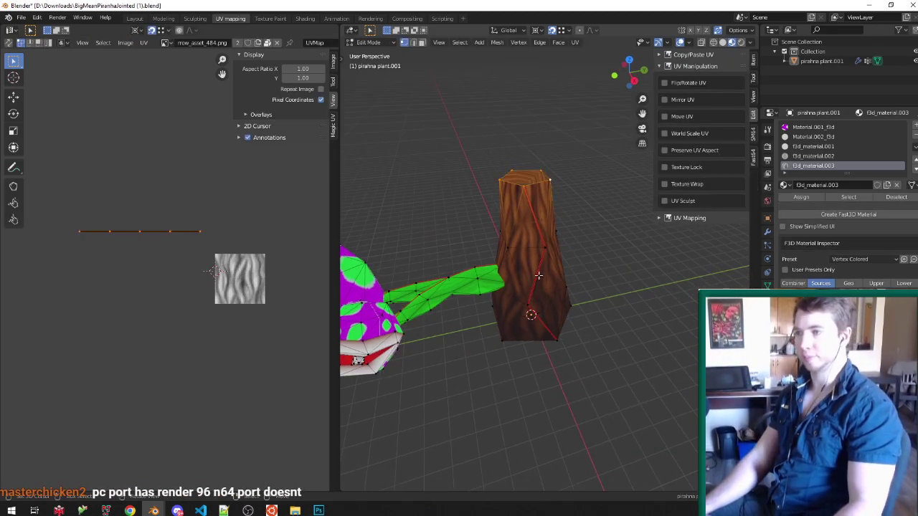
pyautogui.press('KP_Decimal')
pyautogui.press('KP_7')
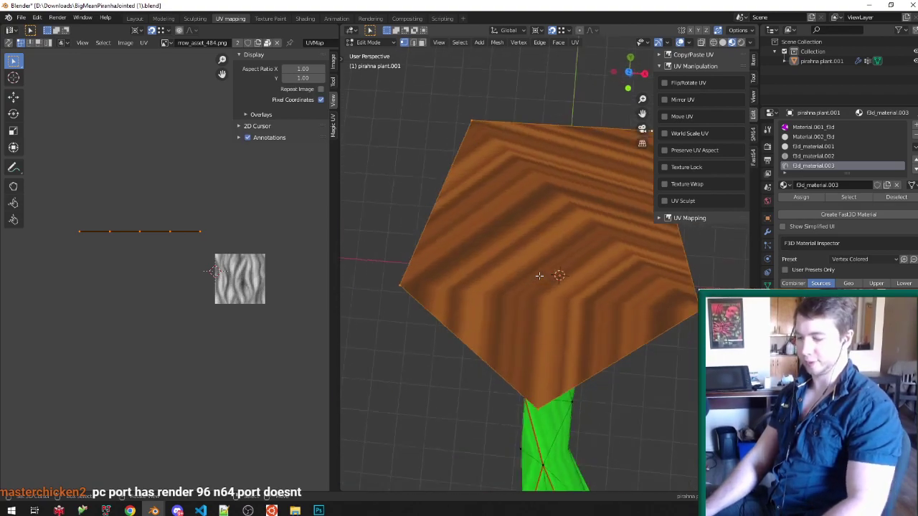
pyautogui.press('u')
pyautogui.click(540, 276)
pyautogui.press('KP_5')
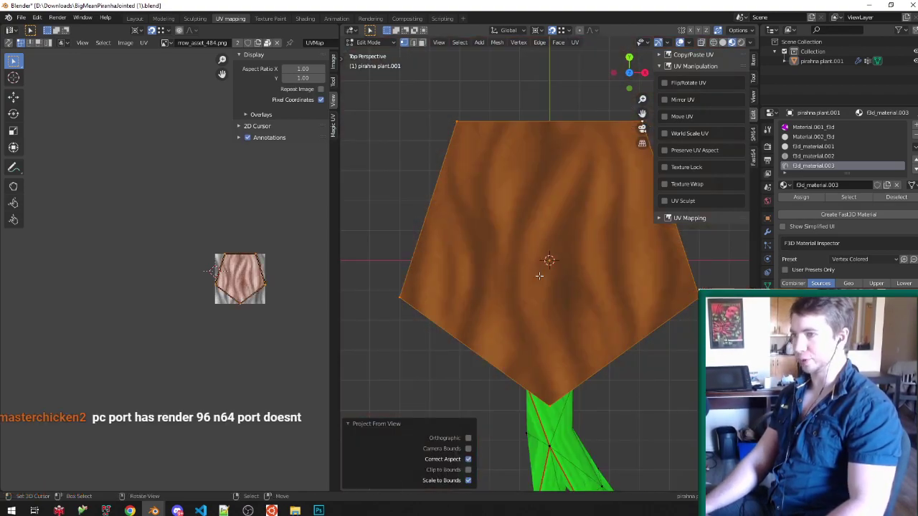
pyautogui.moveTo(539, 276); pyautogui.dragTo(567, 301, button='middle')
# Step: Give the top face a new Fast3D material using the Vertex Colored preset
pyautogui.click(843, 215)
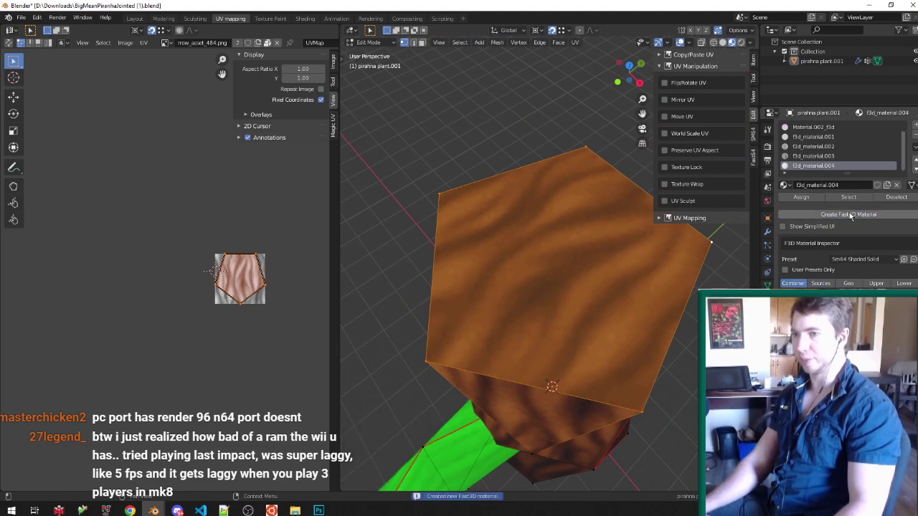
pyautogui.click(858, 260)
pyautogui.click(859, 259)
pyautogui.click(857, 260)
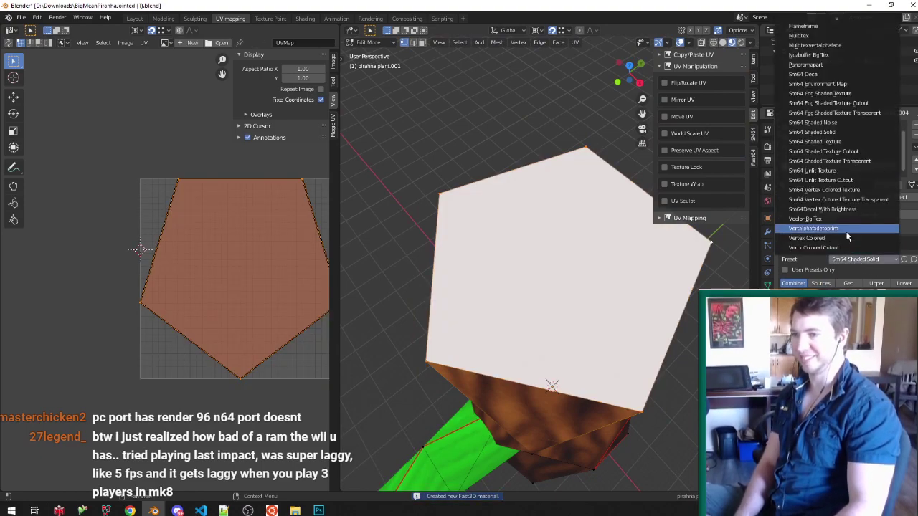
pyautogui.click(838, 238)
pyautogui.click(826, 285)
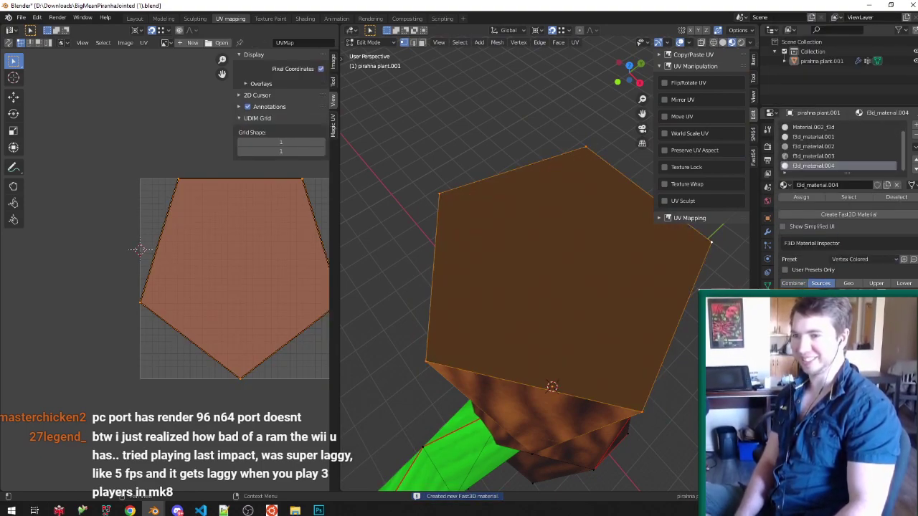
pyautogui.hotkey('alt', 'o')
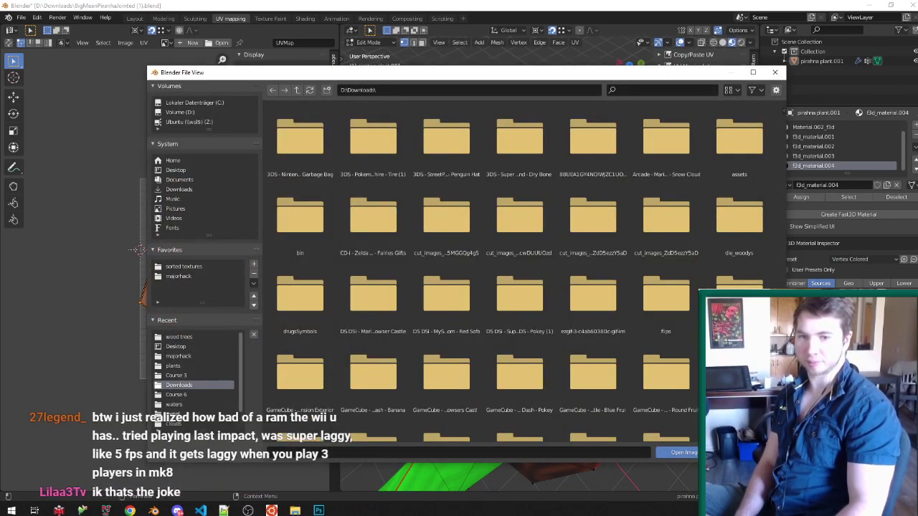
# Step: Load the 0x178C0.png tree-ring texture from the wood trees folder and save the file
pyautogui.click(178, 336)
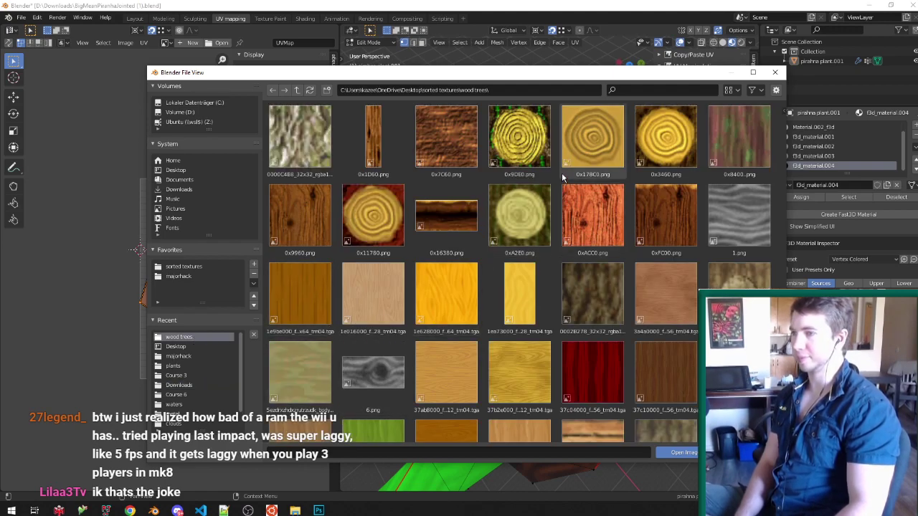
pyautogui.doubleClick(592, 137)
pyautogui.moveTo(548, 220); pyautogui.dragTo(574, 231, button='middle')
pyautogui.scroll(3, 259, 273)
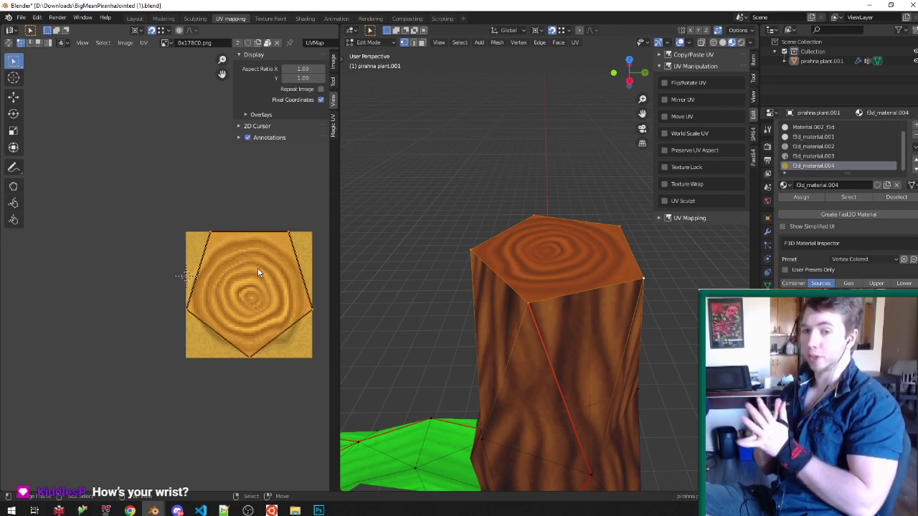
pyautogui.press('Tab')
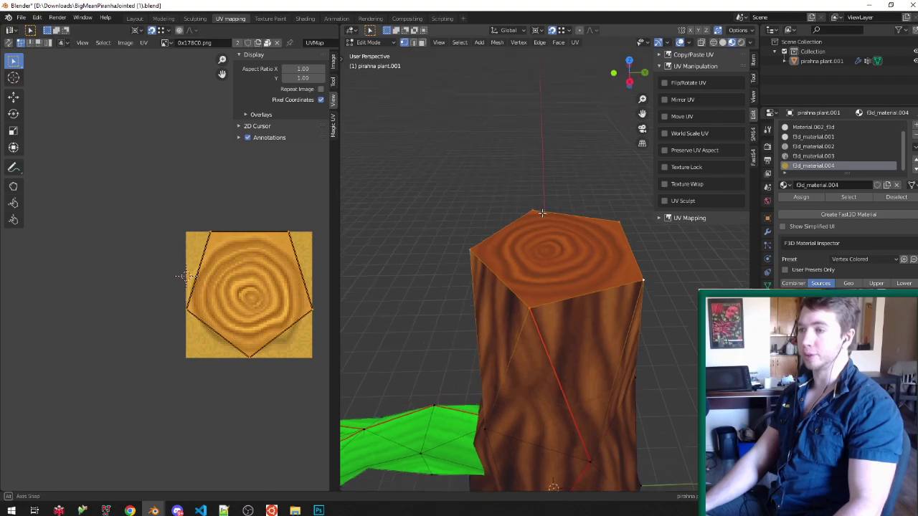
pyautogui.moveTo(545, 187); pyautogui.dragTo(545, 263, button='middle')
pyautogui.hotkey('ctrl', 's')
# Step: Move the pentagon UVs down along Y to centre them on the tree rings
pyautogui.press('Tab')
pyautogui.press('Home')
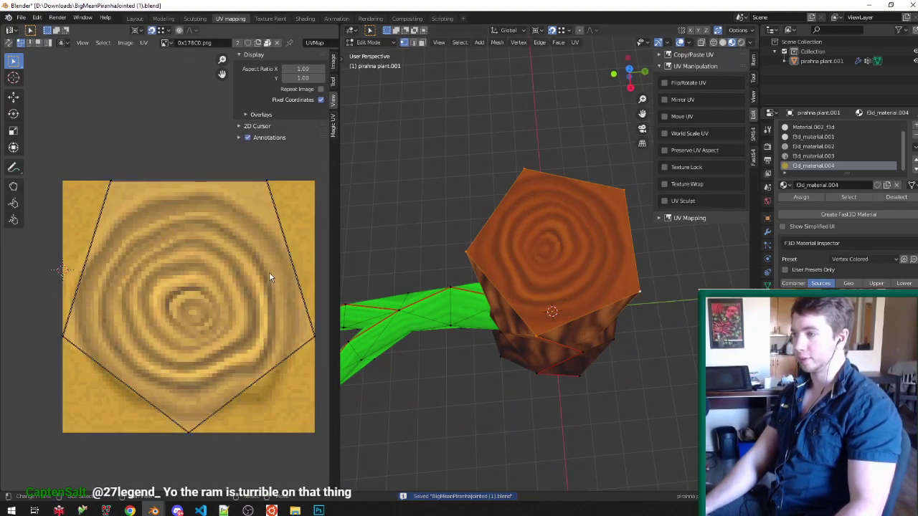
pyautogui.press('g')
pyautogui.press('y')
pyautogui.click(190, 287)
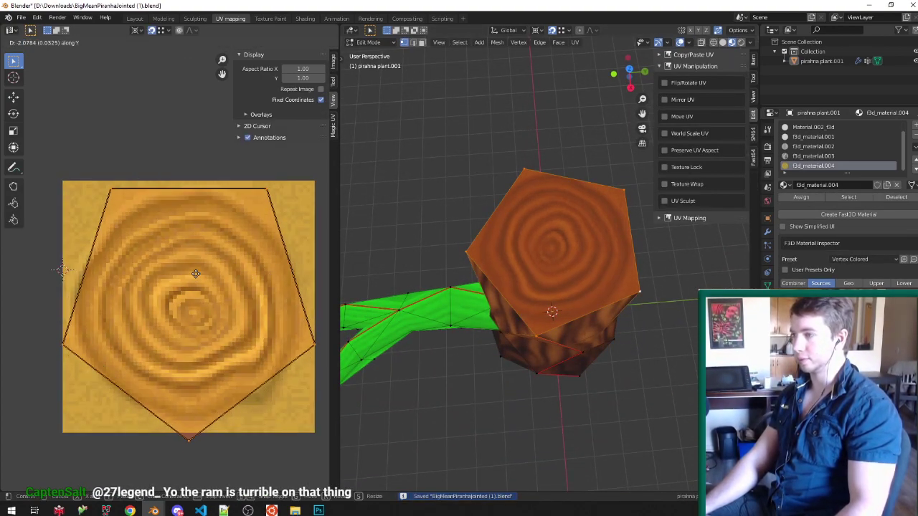
pyautogui.press('Tab')
pyautogui.moveTo(513, 291)
pyautogui.mouseDown(button='middle')
pyautogui.moveTo(623, 256)
pyautogui.moveTo(587, 205)
pyautogui.mouseUp(button='middle')
pyautogui.scroll(-2, 587, 205)
pyautogui.hotkey('ctrl', 'Tab')
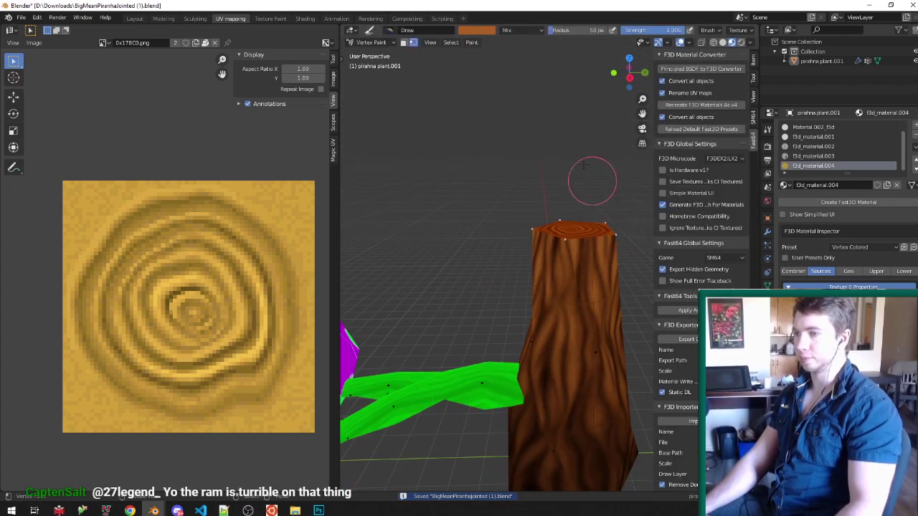
# Step: Mask painting to the top face, set a lighter orange brush colour, and save in Object Mode
pyautogui.click(473, 32)
pyautogui.click(403, 42)
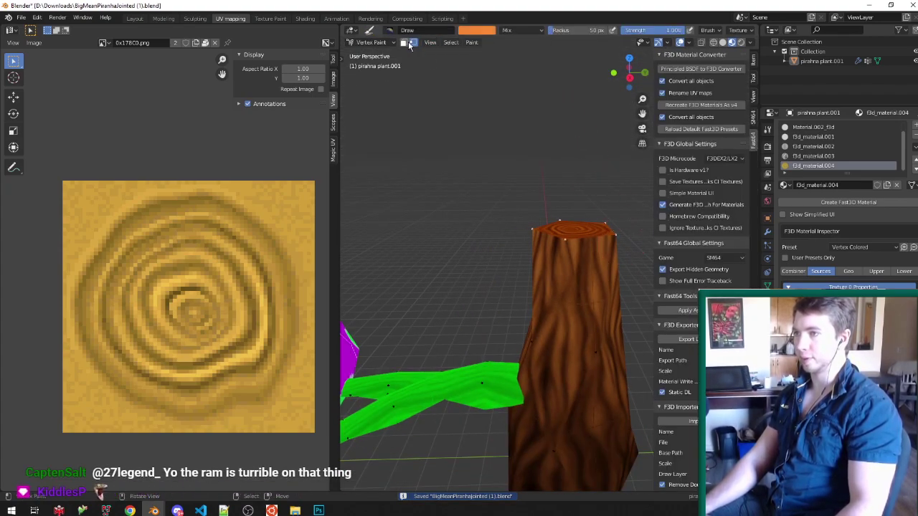
pyautogui.click(483, 34)
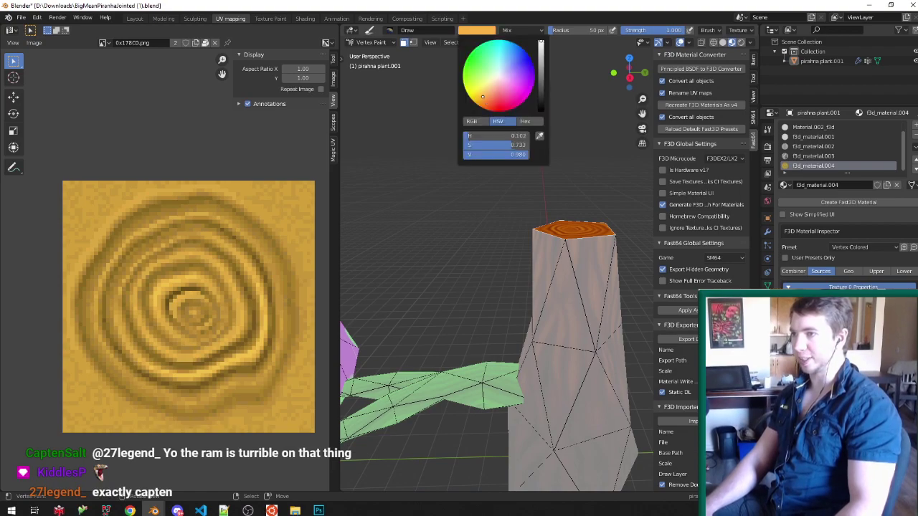
pyautogui.hotkey('ctrl', 'Tab')
pyautogui.hotkey('ctrl', 's')
pyautogui.moveTo(574, 272); pyautogui.dragTo(566, 321, button='middle')
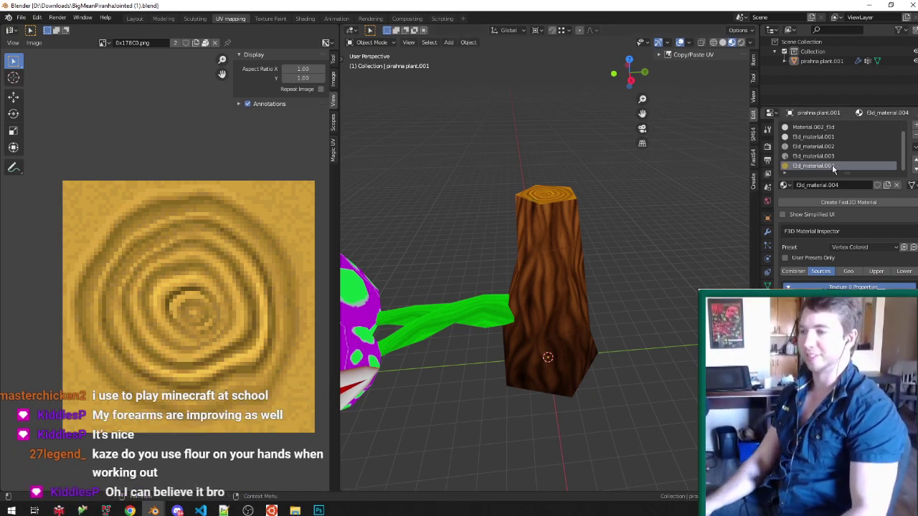
# Step: Switch to the Layout workspace and orbit around the trunk, saving the file
pyautogui.hotkey('ctrl', 's')
pyautogui.click(146, 19)
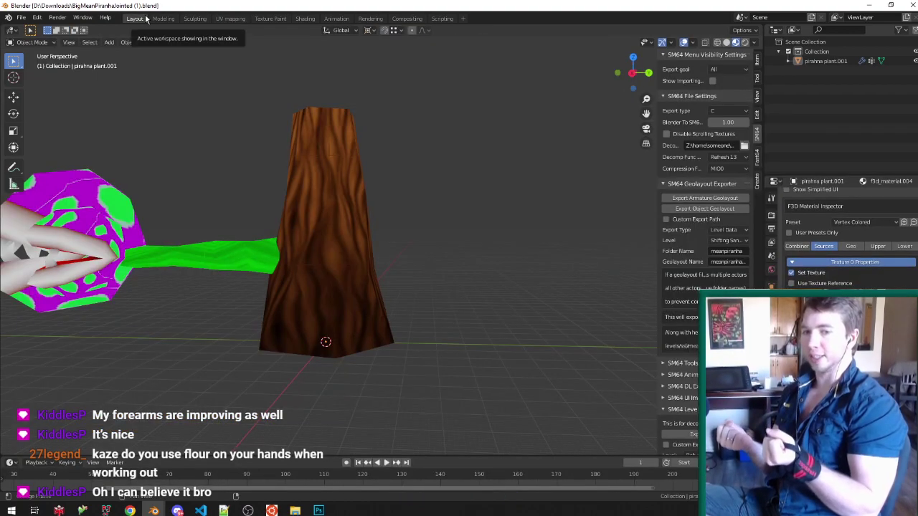
pyautogui.moveTo(296, 196); pyautogui.dragTo(352, 235, button='middle')
pyautogui.hotkey('ctrl', 's')
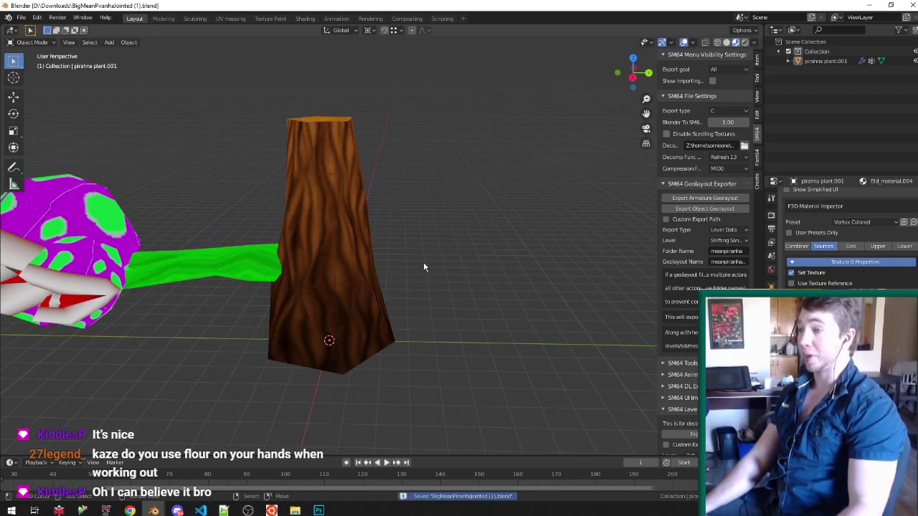
pyautogui.moveTo(424, 265); pyautogui.dragTo(354, 284, button='middle')
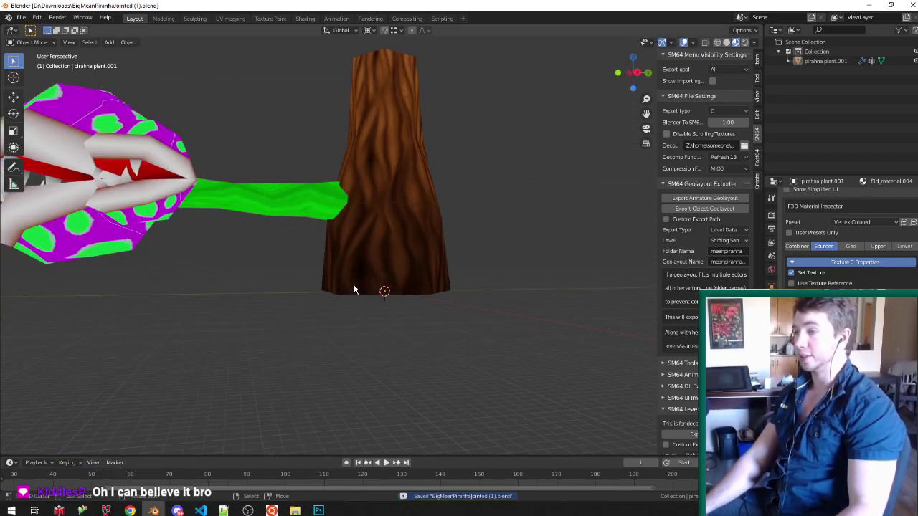
pyautogui.scroll(-4, 326, 284)
pyautogui.scroll(2, 320, 287)
pyautogui.moveTo(406, 245); pyautogui.dragTo(389, 259, button='middle')
# Step: Check the trunk briefly in Edit Mode, then orbit around trunk and plant and save again
pyautogui.press('Tab')
pyautogui.scroll(3, 385, 256)
pyautogui.press('Tab')
pyautogui.scroll(-4, 390, 259)
pyautogui.hotkey('ctrl', 's')
pyautogui.scroll(-2, 366, 273)
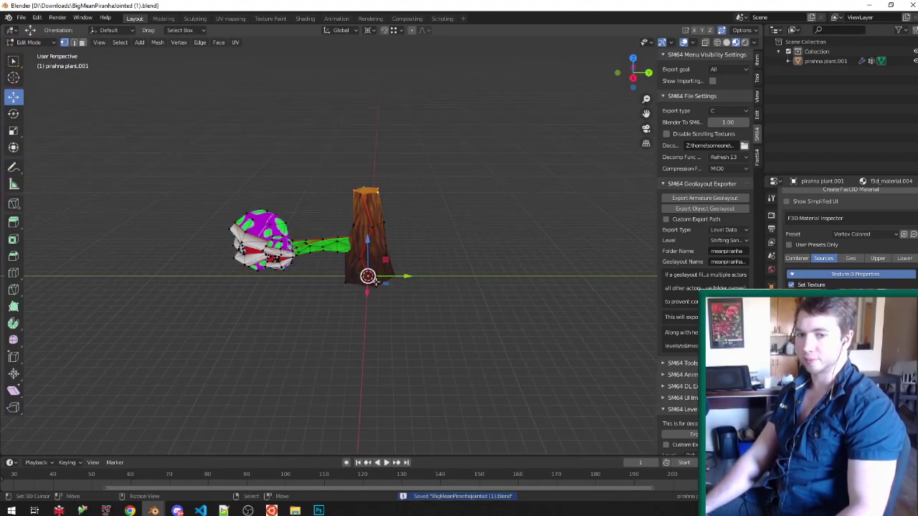
pyautogui.scroll(3, 347, 272)
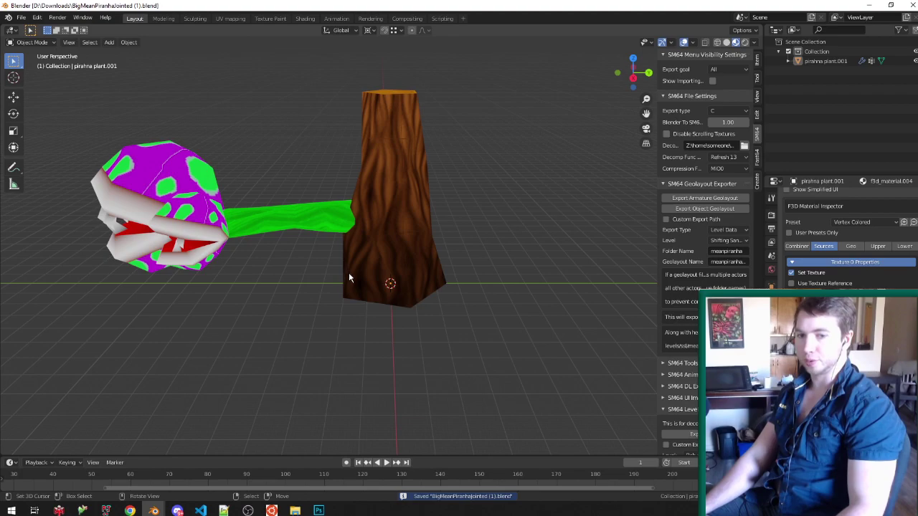
pyautogui.moveTo(349, 278); pyautogui.dragTo(283, 297, button='middle')
pyautogui.hotkey('ctrl', 's')
# Step: Enter Edit Mode on the plant and orbit in close over the stem
pyautogui.scroll(5, 255, 227)
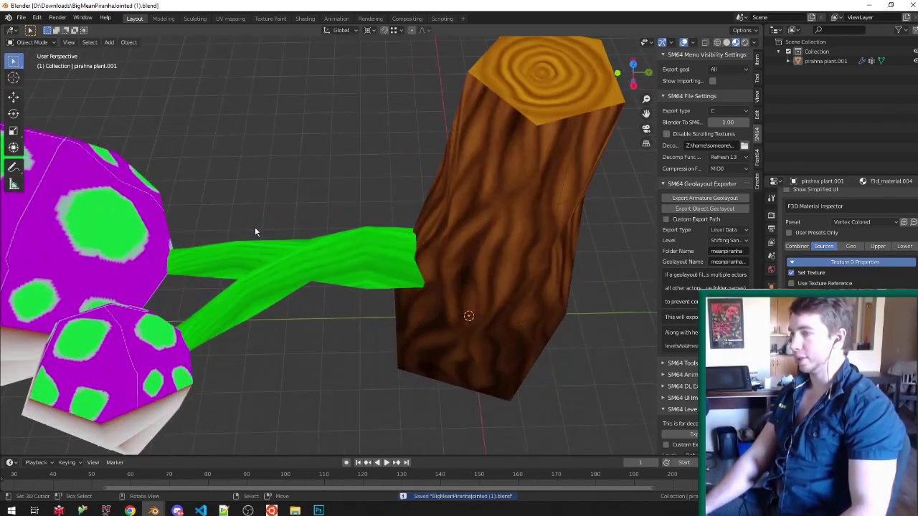
pyautogui.hotkey('alt', 'Tab')
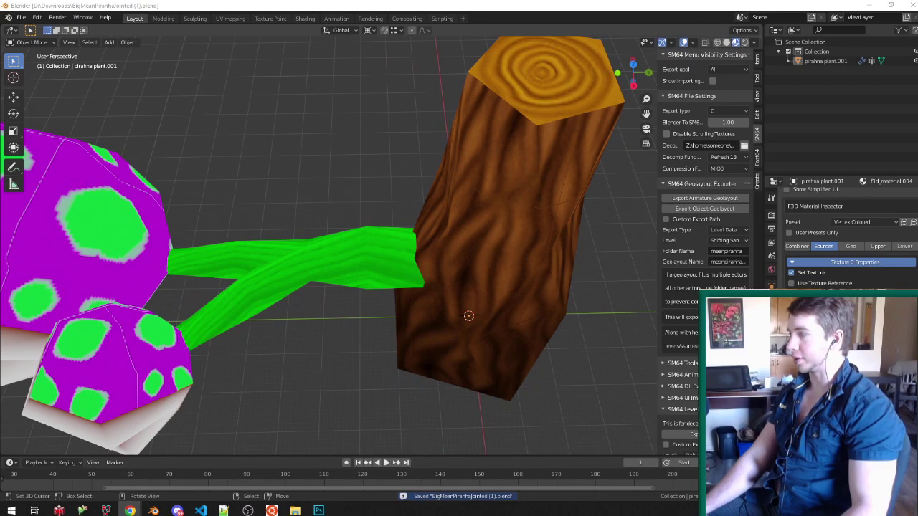
pyautogui.moveTo(336, 231); pyautogui.dragTo(300, 280, button='middle')
pyautogui.scroll(-1, 361, 184)
pyautogui.press('Tab')
pyautogui.scroll(6, 355, 205)
pyautogui.keyDown('shift'); pyautogui.moveTo(354, 205); pyautogui.dragTo(347, 282, button='middle'); pyautogui.keyUp('shift')
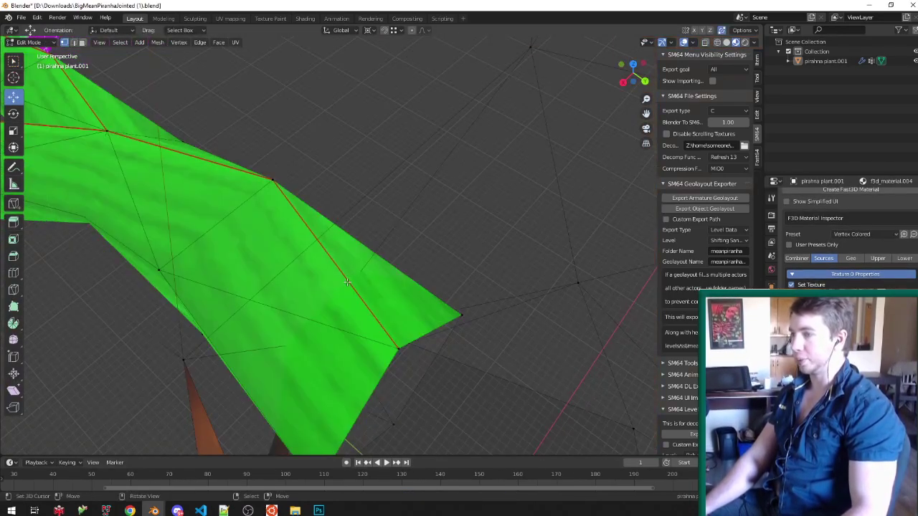
# Step: In Vertex Paint with the selection mask on, fill the selected stem-tip vertices with dark green
pyautogui.press('Tab')
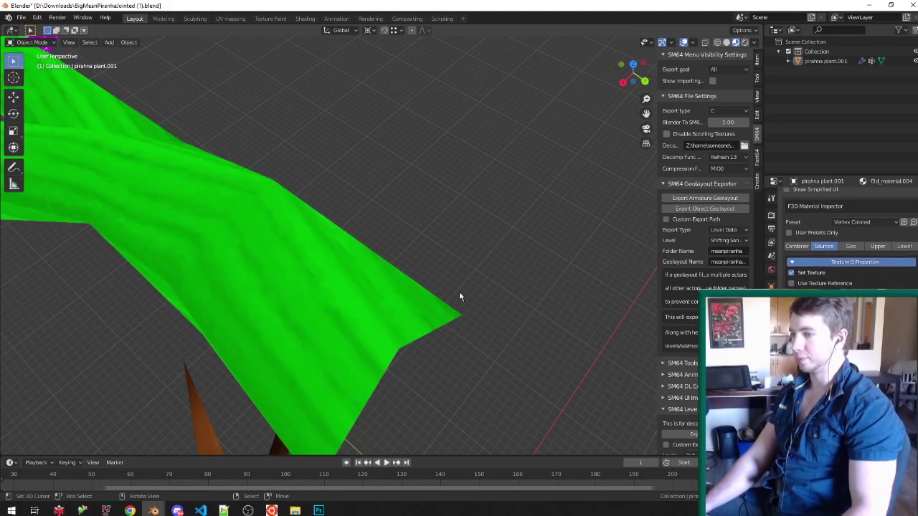
pyautogui.scroll(-5, 459, 291)
pyautogui.press('v')
pyautogui.moveTo(531, 252); pyautogui.dragTo(513, 251, button='middle')
pyautogui.click(76, 42)
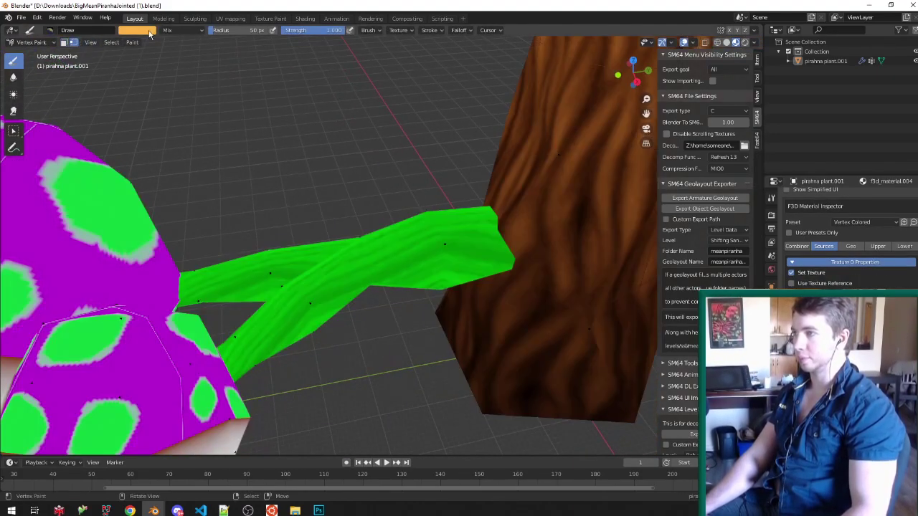
pyautogui.click(149, 31)
pyautogui.click(128, 59)
pyautogui.click(201, 70)
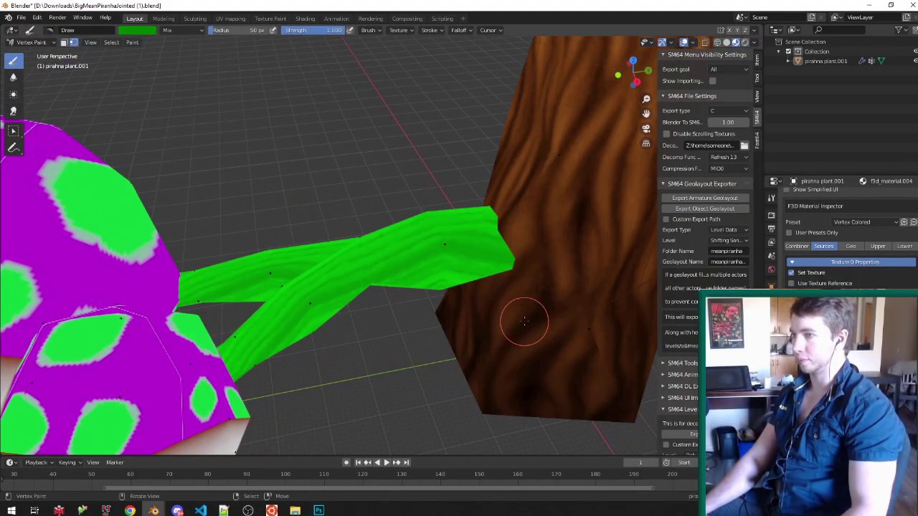
pyautogui.hotkey('shift', 'k')
# Step: Grow the stem-tip selection and fill the enlarged area with dark green
pyautogui.keyDown('shift'); pyautogui.moveTo(527, 318); pyautogui.dragTo(471, 269, button='middle'); pyautogui.keyUp('shift')
pyautogui.scroll(-3, 471, 269)
pyautogui.scroll(3, 473, 271)
pyautogui.press('Tab')
pyautogui.press('ctrl+KP_Add')
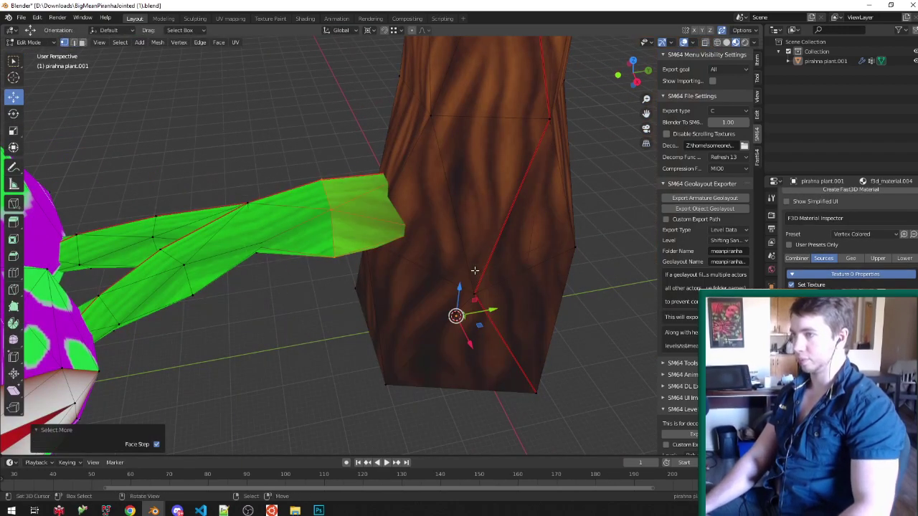
pyautogui.press('Tab')
pyautogui.hotkey('shift', 'k')
# Step: Select only the edge loop at the stem tip and fill it with olive
pyautogui.moveTo(406, 183)
pyautogui.mouseDown(button='middle')
pyautogui.moveTo(352, 191)
pyautogui.moveTo(394, 214)
pyautogui.moveTo(376, 223)
pyautogui.mouseUp(button='middle')
pyautogui.scroll(4, 380, 200)
pyautogui.press('Tab')
pyautogui.keyDown('alt'); pyautogui.click(275, 263); pyautogui.keyUp('alt')
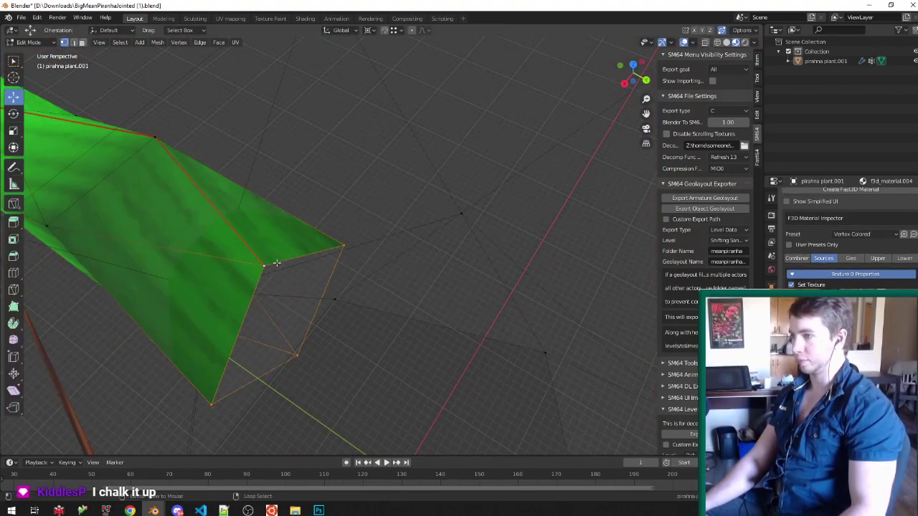
pyautogui.press('Tab')
pyautogui.click(147, 34)
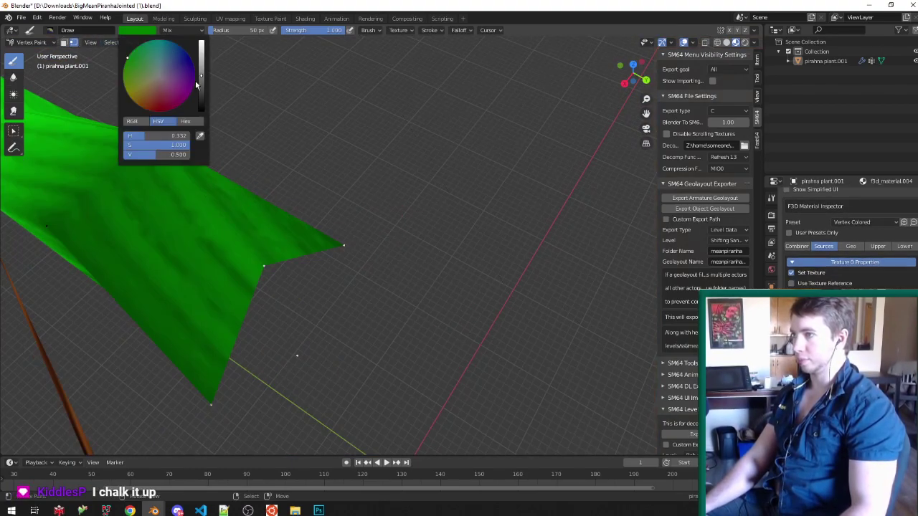
pyautogui.click(202, 89)
pyautogui.click(124, 93)
pyautogui.hotkey('shift', 'k')
# Step: Refill the stem tip with a darker brown, return to Object Mode and save
pyautogui.moveTo(293, 262)
pyautogui.mouseDown(button='middle')
pyautogui.moveTo(380, 233)
pyautogui.moveTo(252, 62)
pyautogui.mouseUp(button='middle')
pyautogui.scroll(-5, 351, 244)
pyautogui.click(142, 31)
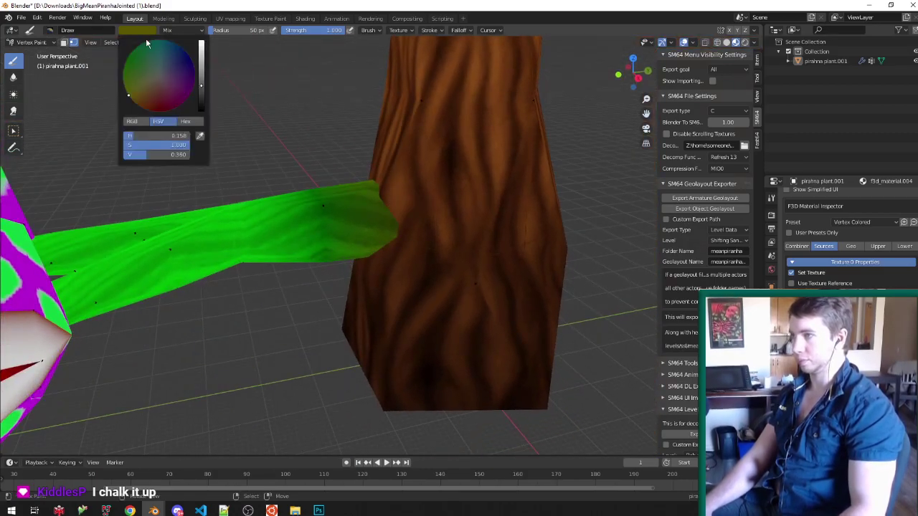
pyautogui.click(150, 31)
pyautogui.moveTo(203, 82); pyautogui.dragTo(203, 96)
pyautogui.hotkey('shift', 'k')
pyautogui.hotkey('ctrl', 'Tab')
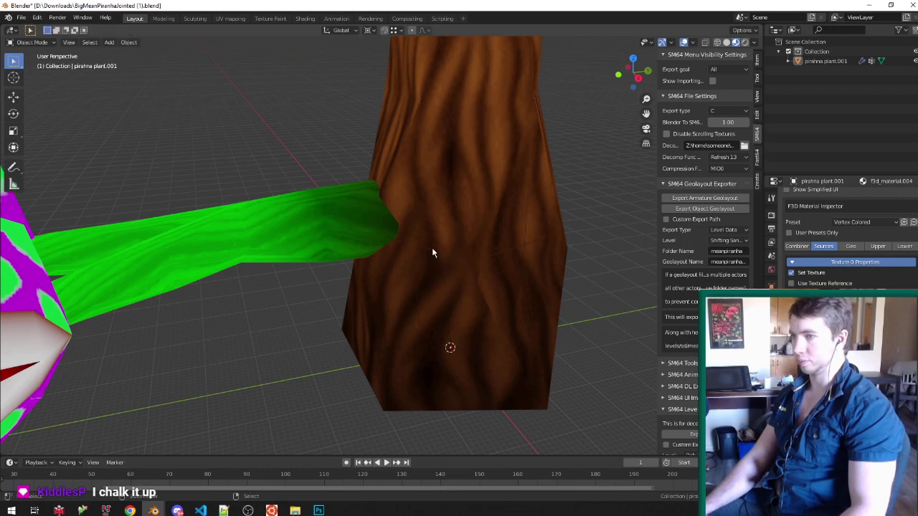
pyautogui.hotkey('ctrl', 's')
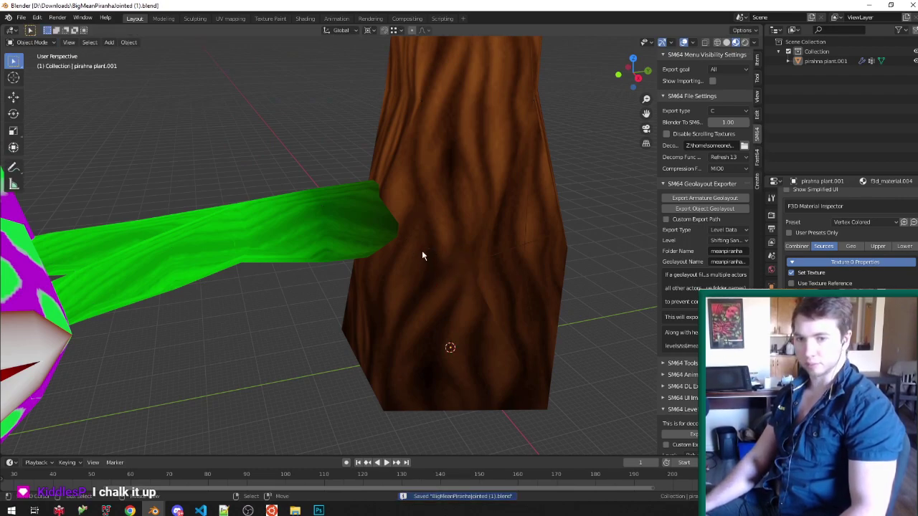
# Step: In Edit Mode with vertex selection, box-select the vertices at the stem joint
pyautogui.moveTo(415, 251); pyautogui.dragTo(413, 277, button='middle')
pyautogui.press('Tab')
pyautogui.scroll(-3, 412, 277)
pyautogui.scroll(3, 359, 275)
pyautogui.press('z')
# Step: Undo an accidental move, then reselect the stem-joint vertices in wireframe view
pyautogui.press('z')
pyautogui.hotkey('ctrl', 'Tab')
pyautogui.click(289, 285)
pyautogui.press('a')
pyautogui.moveTo(289, 285); pyautogui.dragTo(291, 311, button='middle')
pyautogui.press('a')
pyautogui.press('a')
pyautogui.press('b')
pyautogui.moveTo(270, 351); pyautogui.dragTo(308, 258)
pyautogui.press('z')
pyautogui.hotkey('alt', 'z')
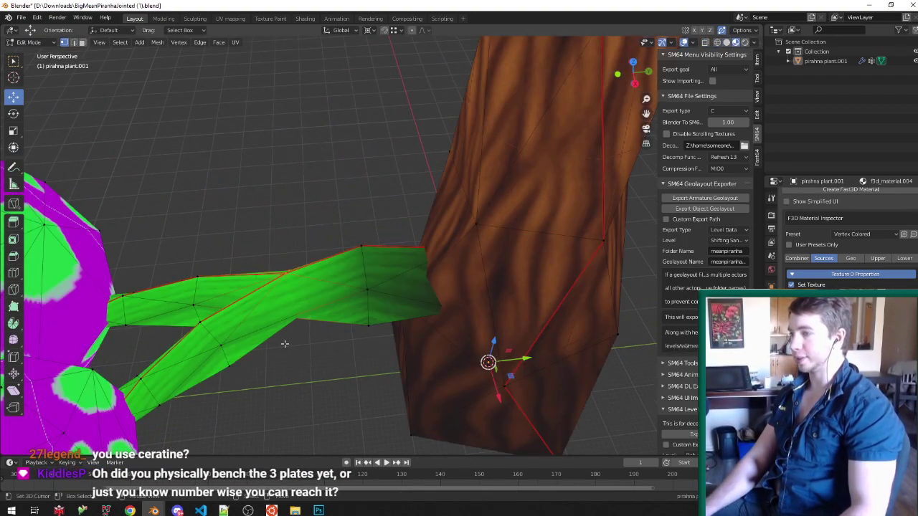
pyautogui.hotkey('alt', 'z')
pyautogui.press('z')
pyautogui.press('g')
pyautogui.click(290, 326)
pyautogui.hotkey('ctrl', 'z')
pyautogui.press('b')
pyautogui.moveTo(272, 378); pyautogui.dragTo(344, 240)
pyautogui.press('z')
pyautogui.hotkey('alt', 'z')
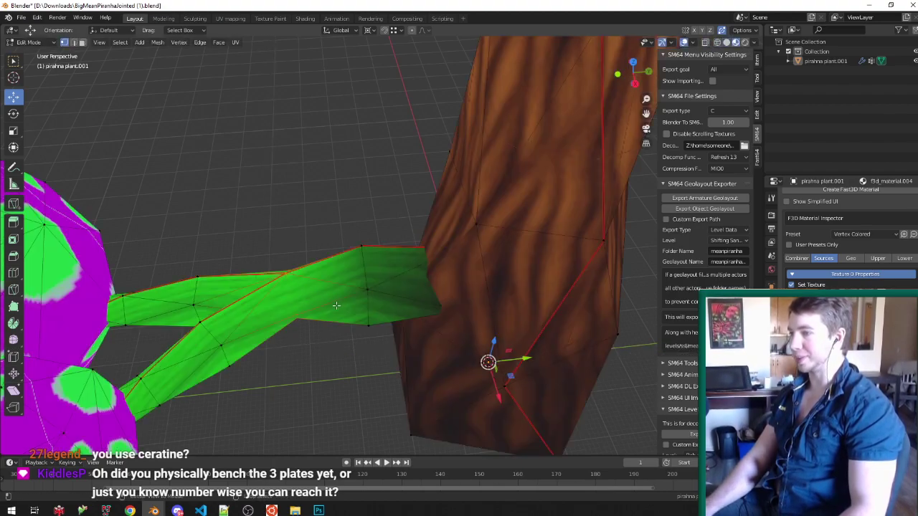
pyautogui.press('Tab')
# Step: Set the vertex paint brush to a bright saturated green, then return to Object Mode and save
pyautogui.moveTo(340, 310); pyautogui.dragTo(338, 266, button='middle')
pyautogui.press('v')
pyautogui.click(144, 33)
pyautogui.moveTo(203, 56); pyautogui.dragTo(201, 41)
pyautogui.moveTo(146, 70); pyautogui.dragTo(127, 59)
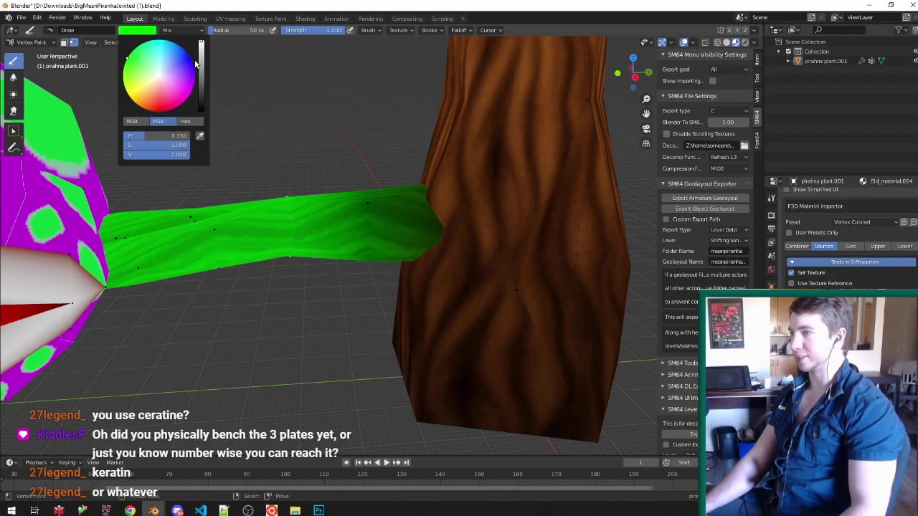
pyautogui.moveTo(349, 283); pyautogui.dragTo(355, 265, button='middle')
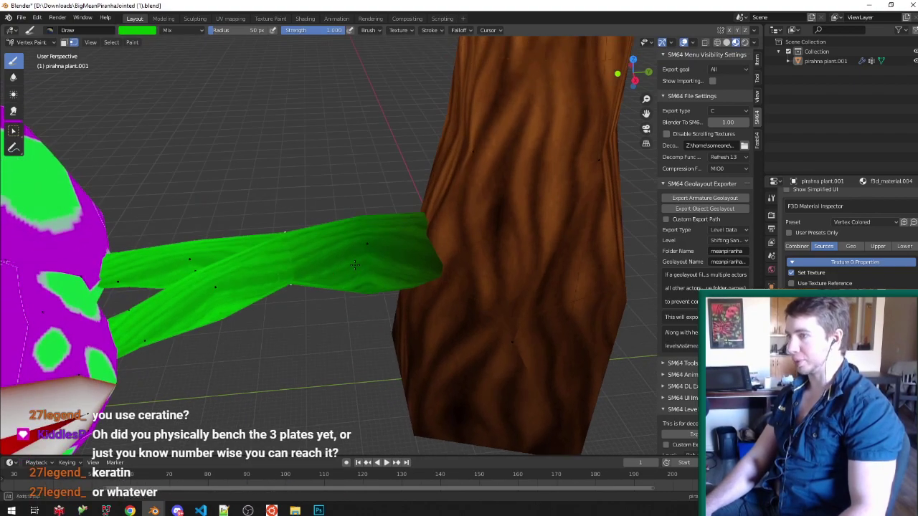
pyautogui.hotkey('ctrl', 'Tab')
pyautogui.hotkey('ctrl', 's')
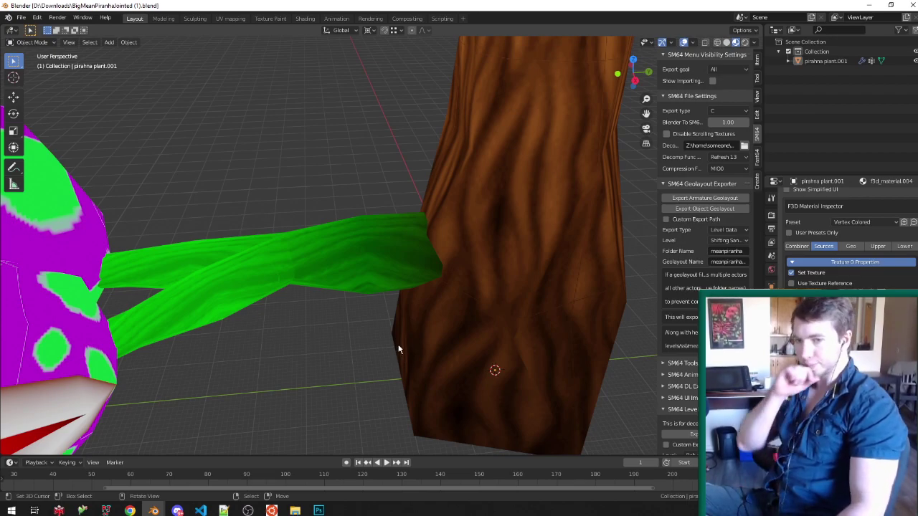
pyautogui.scroll(-2, 387, 287)
pyautogui.moveTo(386, 286); pyautogui.dragTo(301, 228, button='middle')
pyautogui.scroll(-2, 359, 257)
pyautogui.scroll(3, 359, 257)
pyautogui.scroll(-5, 287, 228)
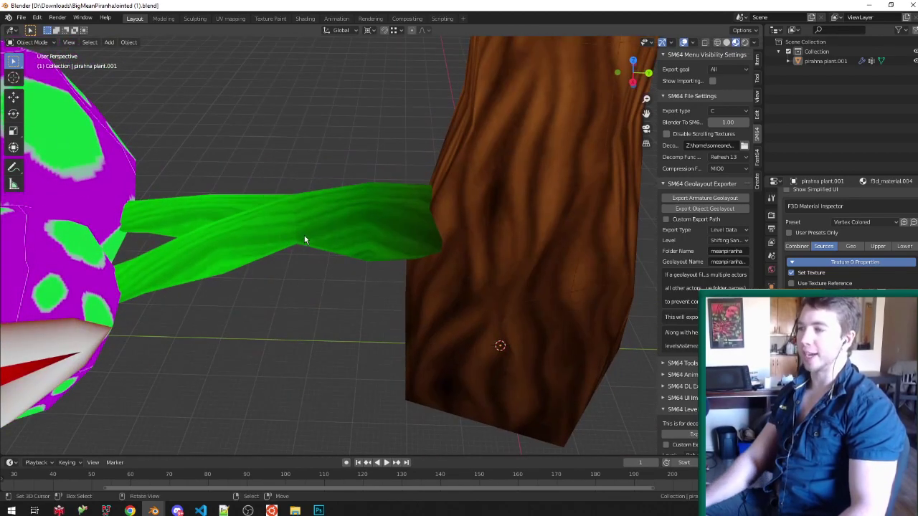
pyautogui.press('Tab')
pyautogui.press('Tab')
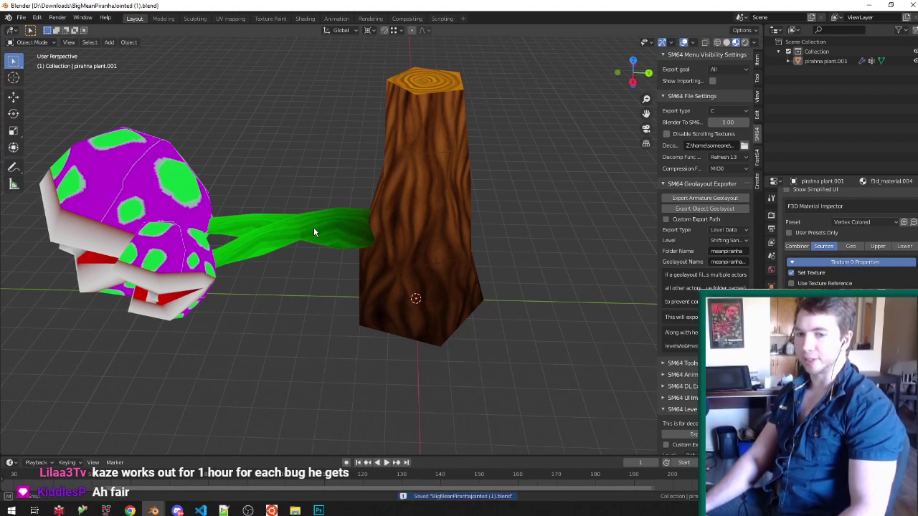
pyautogui.moveTo(314, 229); pyautogui.dragTo(323, 222, button='middle')
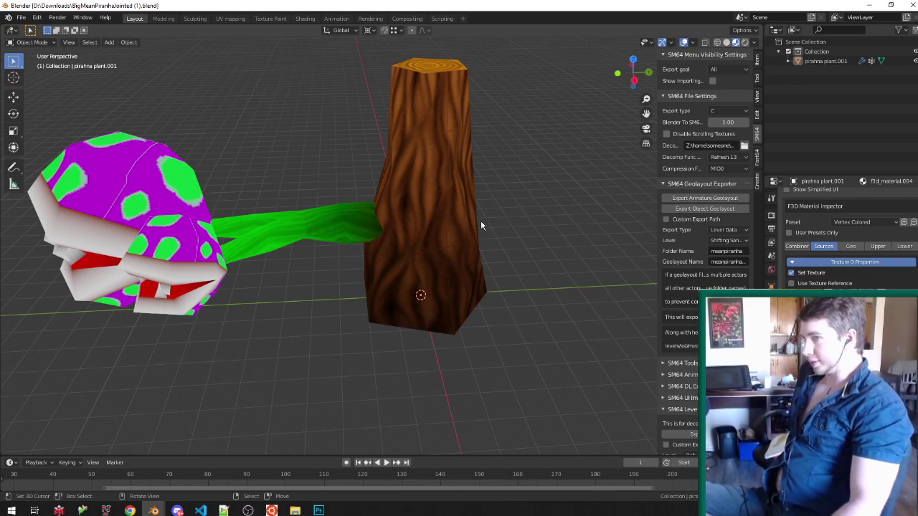
pyautogui.scroll(6, 459, 204)
pyautogui.press('Tab')
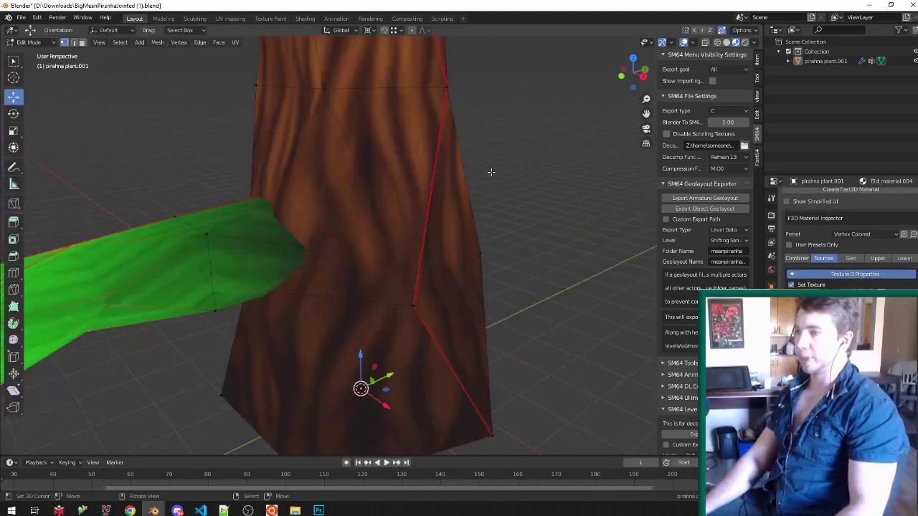
# Step: In face select mode, select a face on the trunk's side and frame it
pyautogui.hotkey('ctrl', 'Tab')
pyautogui.click(473, 271)
pyautogui.click(449, 176)
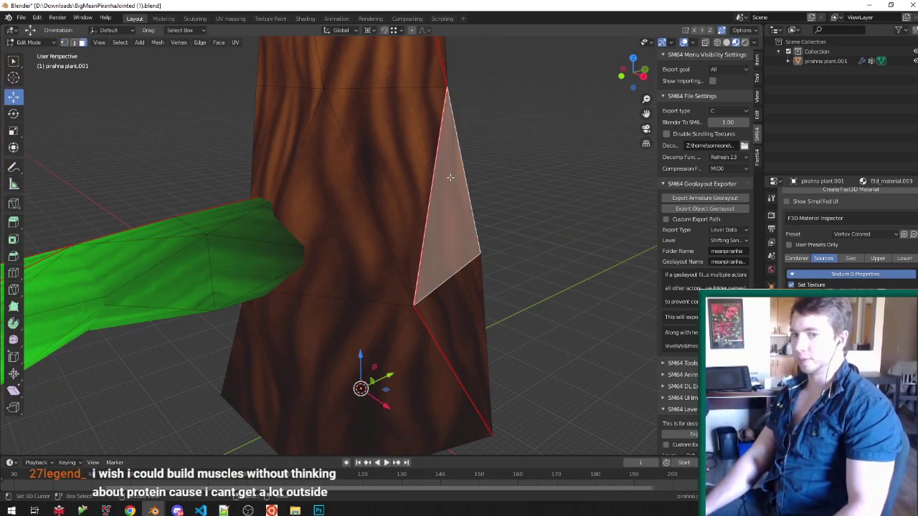
pyautogui.scroll(-5, 451, 177)
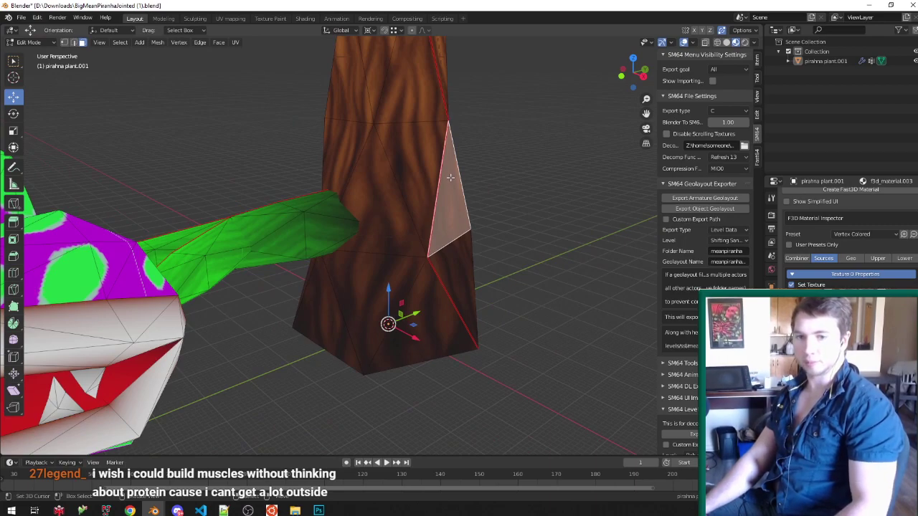
pyautogui.press('KP_Decimal')
pyautogui.scroll(-4, 450, 177)
pyautogui.moveTo(272, 188); pyautogui.dragTo(490, 184, button='middle')
# Step: Inset the trunk face, then push it out along X and raise it along Z
pyautogui.press('i')
pyautogui.click(483, 197)
pyautogui.press('g')
pyautogui.press('x')
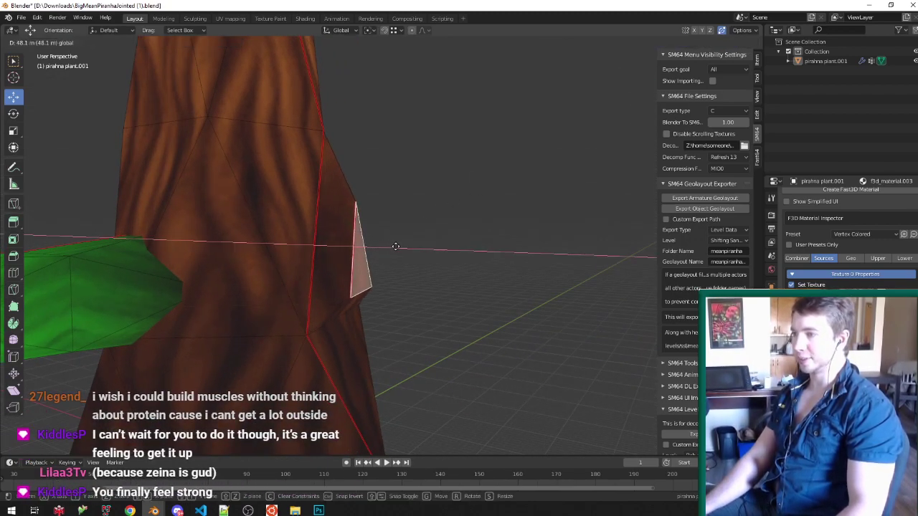
pyautogui.click(410, 235)
pyautogui.press('g')
pyautogui.press('z')
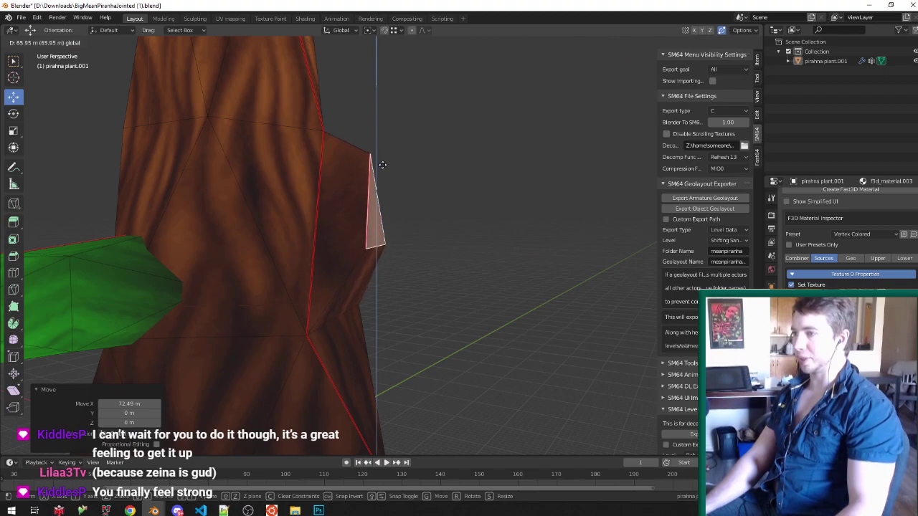
pyautogui.click(385, 156)
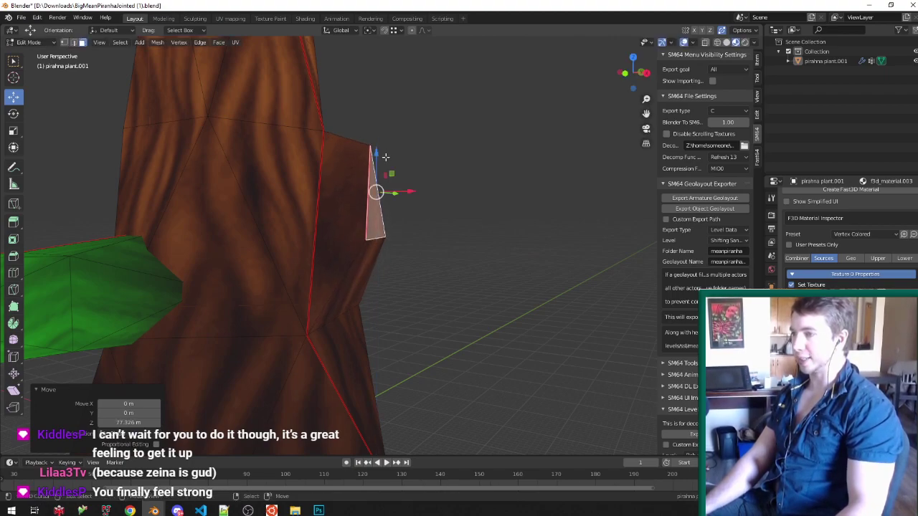
# Step: Poke the face and push its centre vertex outward along X to form a spike tip
pyautogui.hotkey('alt', 'p')
pyautogui.hotkey('ctrl', 'Tab')
pyautogui.click(369, 184)
pyautogui.hotkey('ctrl', 'Tab')
pyautogui.click(355, 165)
pyautogui.click(373, 204)
pyautogui.moveTo(374, 205); pyautogui.dragTo(434, 198, button='middle')
pyautogui.press('g')
pyautogui.press('x')
pyautogui.click(442, 203)
# Step: Adjust the spike tip with vertical and sideways X moves
pyautogui.press('g')
pyautogui.press('z')
pyautogui.click(431, 123)
pyautogui.moveTo(430, 124); pyautogui.dragTo(390, 169, button='middle')
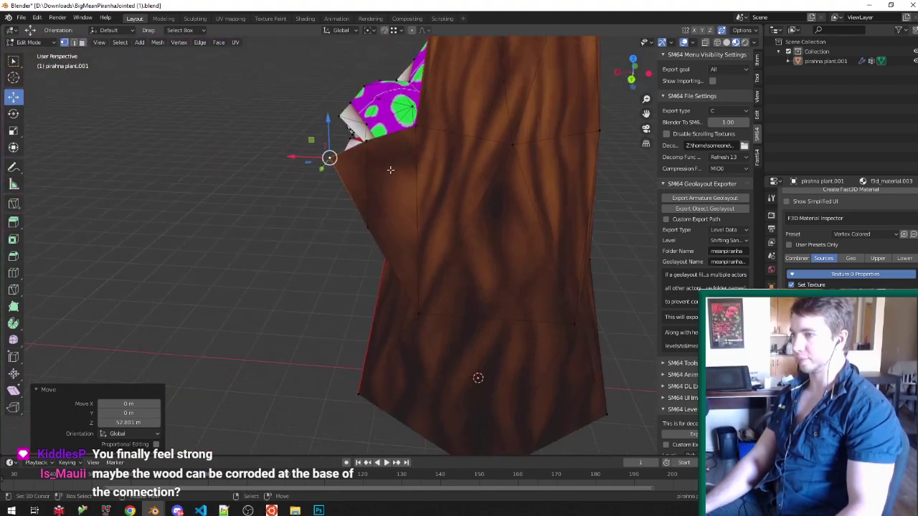
pyautogui.press('g')
pyautogui.press('z')
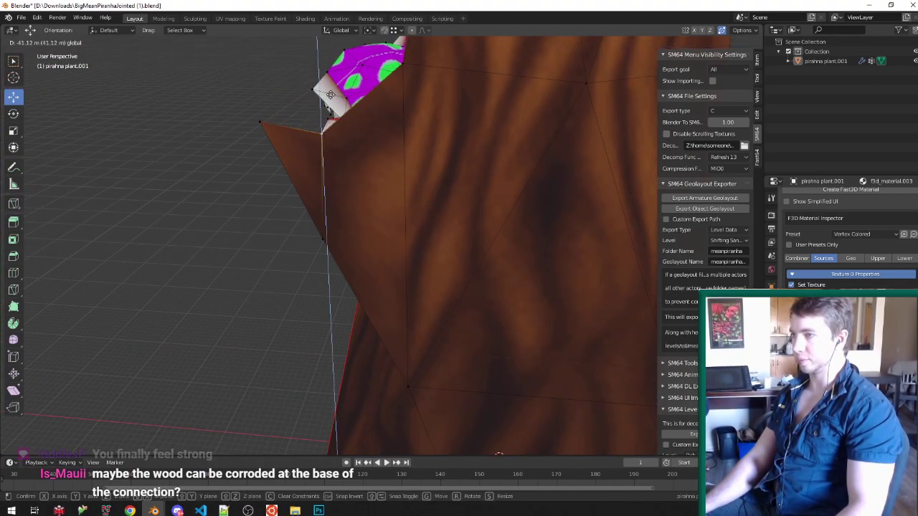
pyautogui.click(333, 118)
pyautogui.press('g')
pyautogui.press('x')
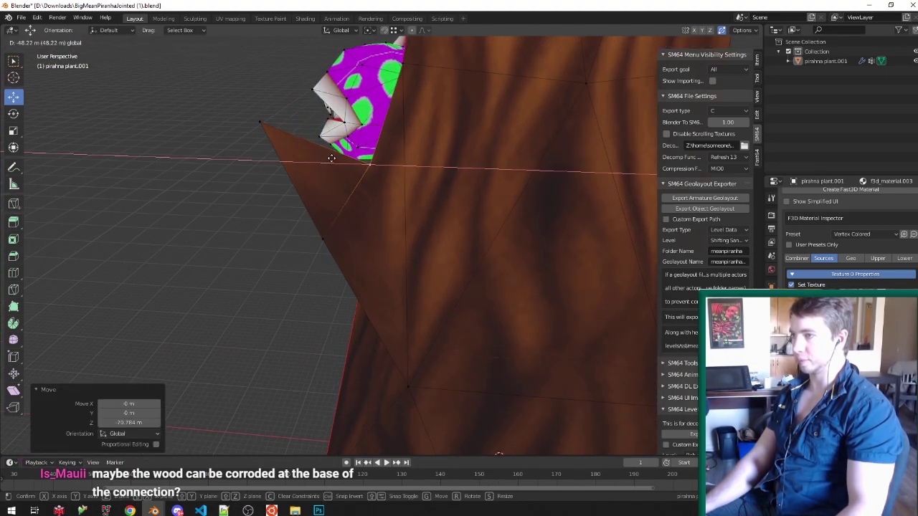
pyautogui.click(332, 158)
# Step: Inspect the spiked trunk in Object Mode and save the file
pyautogui.press('Tab')
pyautogui.moveTo(332, 157); pyautogui.dragTo(368, 250, button='middle')
pyautogui.hotkey('ctrl', 's')
pyautogui.press('Tab')
pyautogui.hotkey('ctrl', 'Tab')
# Step: Subdivide the two selected trunk edges beside the spike
pyautogui.click(368, 251)
pyautogui.keyDown('shift'); pyautogui.click(374, 257); pyautogui.keyUp('shift')
pyautogui.rightClick(374, 258)
pyautogui.click(366, 203)
# Step: Triangulate the trunk faces around the spike with Ctrl+T
pyautogui.hotkey('ctrl', 'Tab')
pyautogui.click(368, 295)
pyautogui.hotkey('ctrl', 'Tab')
pyautogui.click(350, 320)
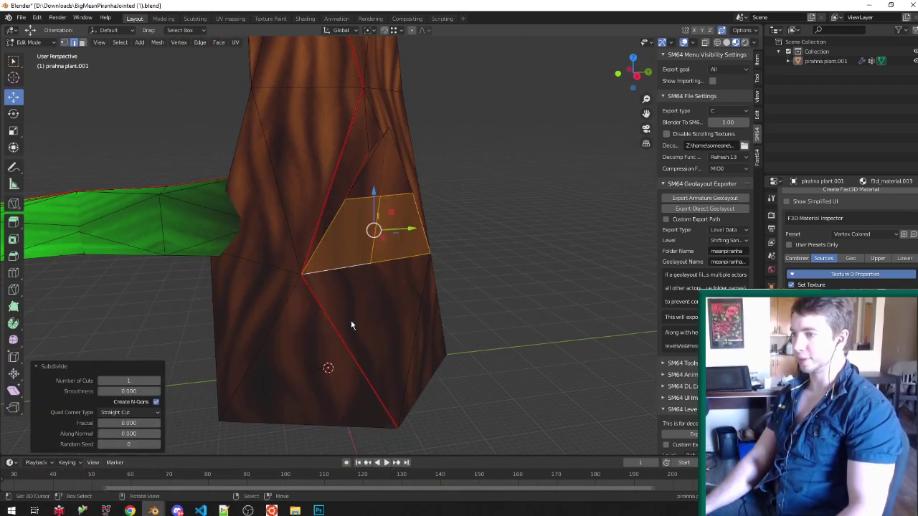
pyautogui.rightClick(414, 319)
pyautogui.click(366, 285)
pyautogui.keyDown('shift'); pyautogui.click(377, 168); pyautogui.keyUp('shift')
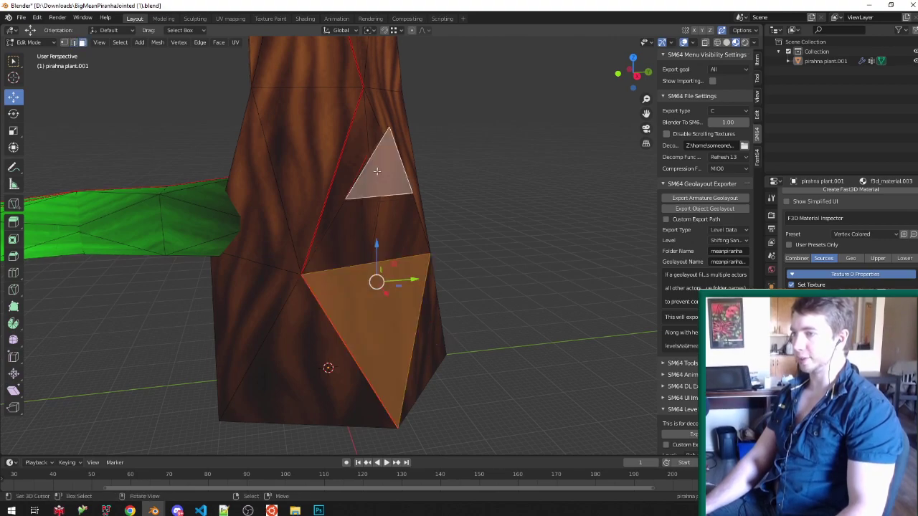
pyautogui.hotkey('ctrl', 't')
# Step: Move the spike's outer edge right, down and slightly left, then save
pyautogui.hotkey('ctrl', 'Tab')
pyautogui.click(383, 229)
pyautogui.hotkey('ctrl', 'Tab')
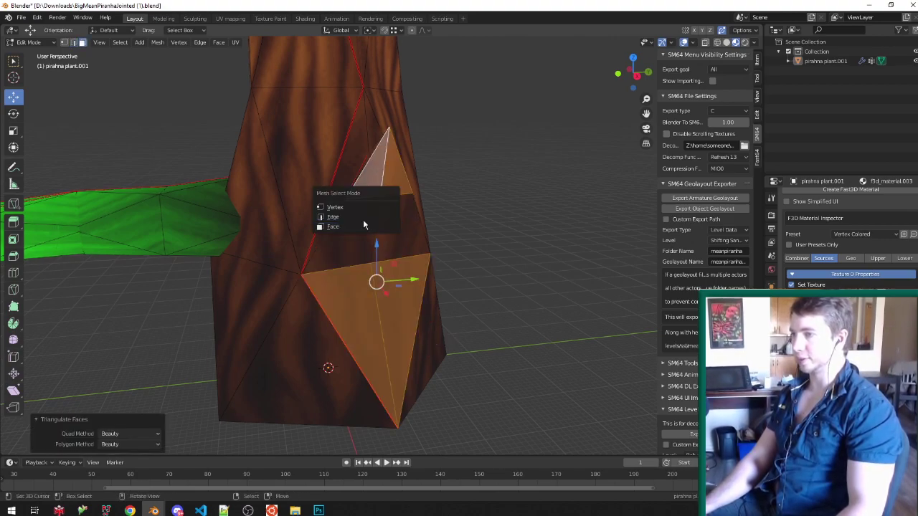
pyautogui.click(363, 219)
pyautogui.rightClick(373, 223)
pyautogui.moveTo(374, 224); pyautogui.dragTo(448, 242, button='middle')
pyautogui.moveTo(416, 236); pyautogui.dragTo(439, 239)
pyautogui.moveTo(440, 239); pyautogui.dragTo(432, 229, button='middle')
pyautogui.moveTo(411, 199); pyautogui.dragTo(409, 213)
pyautogui.moveTo(448, 257); pyautogui.dragTo(433, 257)
pyautogui.hotkey('ctrl', 's')
# Step: Triangulate the faces around the protruding corner vertex, save, and open UV Editing
pyautogui.moveTo(488, 236); pyautogui.dragTo(384, 180, button='middle')
pyautogui.press('Tab')
pyautogui.press('Tab')
pyautogui.hotkey('ctrl', 'Tab')
pyautogui.click(416, 175)
pyautogui.rightClick(428, 170)
pyautogui.press('ctrl+KP_Add')
pyautogui.press('ctrl+KP_Add')
pyautogui.hotkey('ctrl', 't')
pyautogui.press('Tab')
pyautogui.press('Tab')
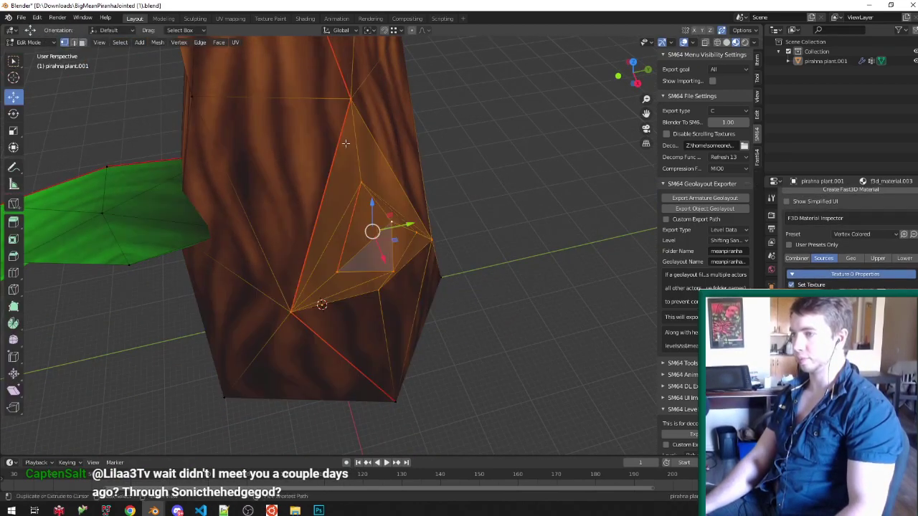
pyautogui.hotkey('ctrl', 's')
pyautogui.click(231, 19)
pyautogui.scroll(-4, 158, 218)
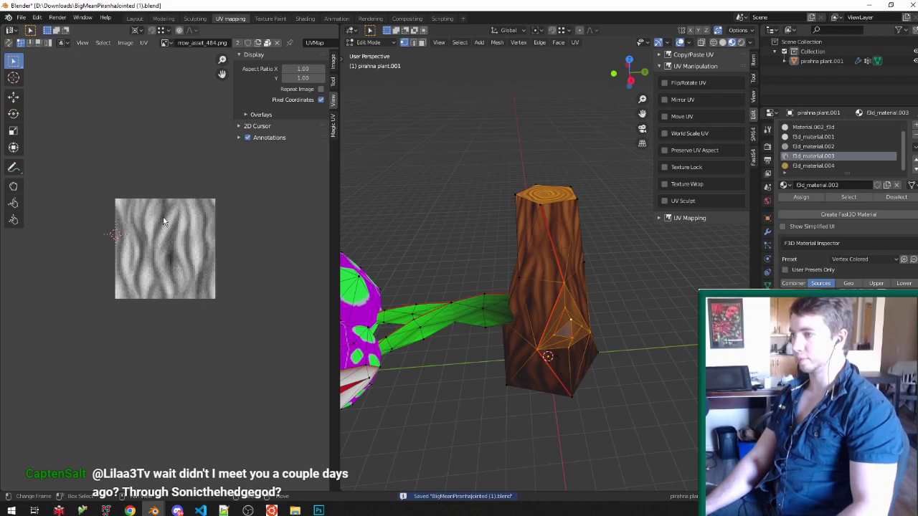
# Step: Select the spike's inner UV vertices and set the pivot to Bounding Box Center
pyautogui.press('KP_Decimal')
pyautogui.press('KP_Decimal')
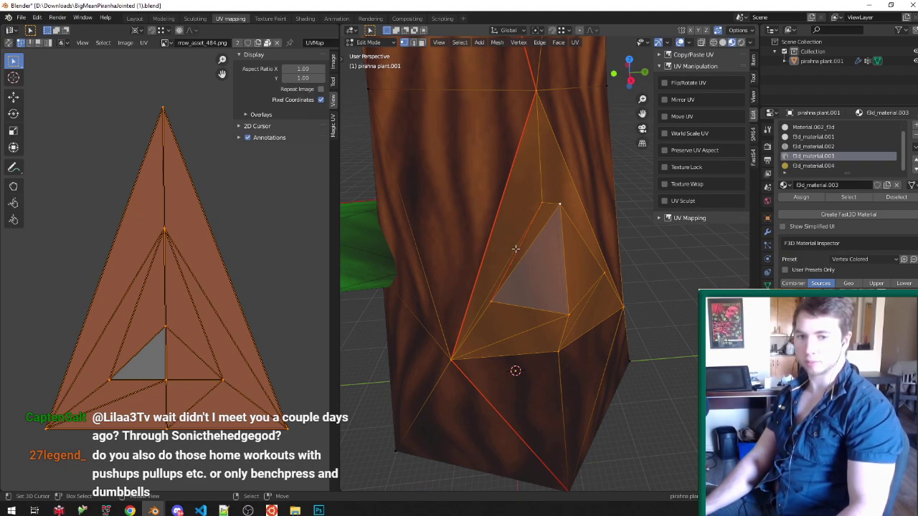
pyautogui.moveTo(516, 249); pyautogui.dragTo(547, 243, button='middle')
pyautogui.scroll(-3, 548, 244)
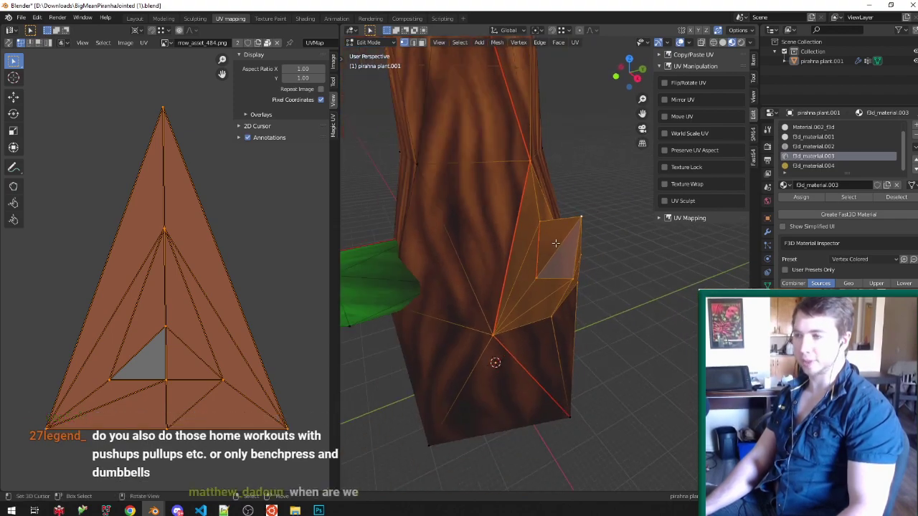
pyautogui.click(128, 288)
pyautogui.scroll(-4, 130, 291)
pyautogui.moveTo(127, 338); pyautogui.dragTo(198, 254)
pyautogui.press('.')
pyautogui.click(142, 259)
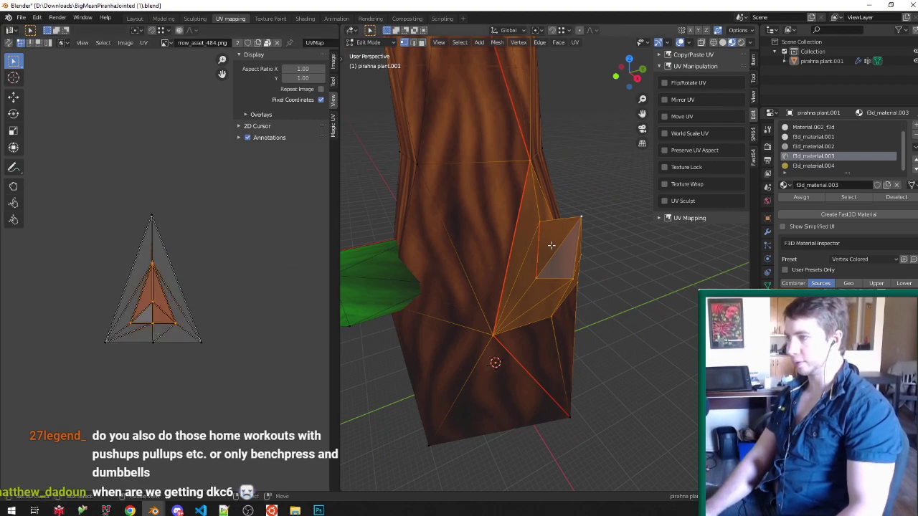
# Step: Scale up the selected inner UVs, saving the file and checking the bark texture
pyautogui.moveTo(551, 245); pyautogui.dragTo(564, 274, button='middle')
pyautogui.scroll(2, 555, 249)
pyautogui.press('Tab')
pyautogui.hotkey('ctrl', 's')
pyautogui.press('Tab')
pyautogui.press('s')
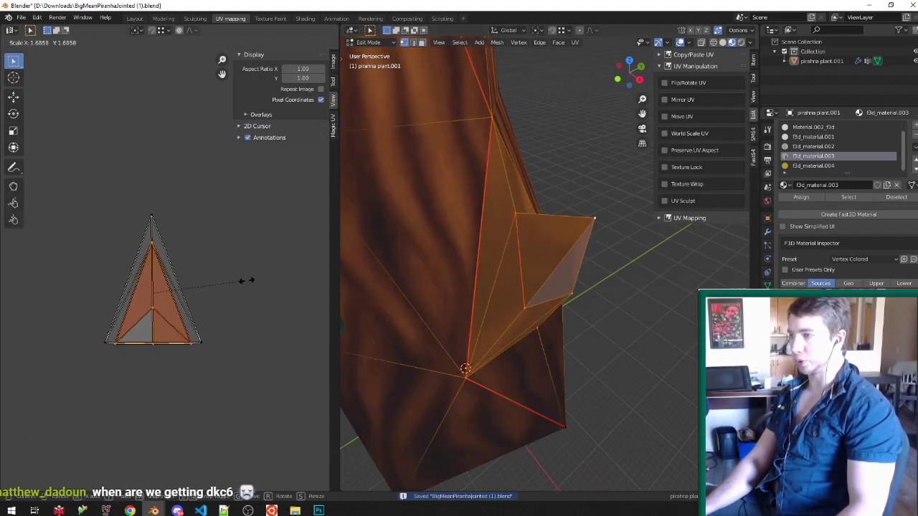
pyautogui.click(417, 246)
pyautogui.press('Tab')
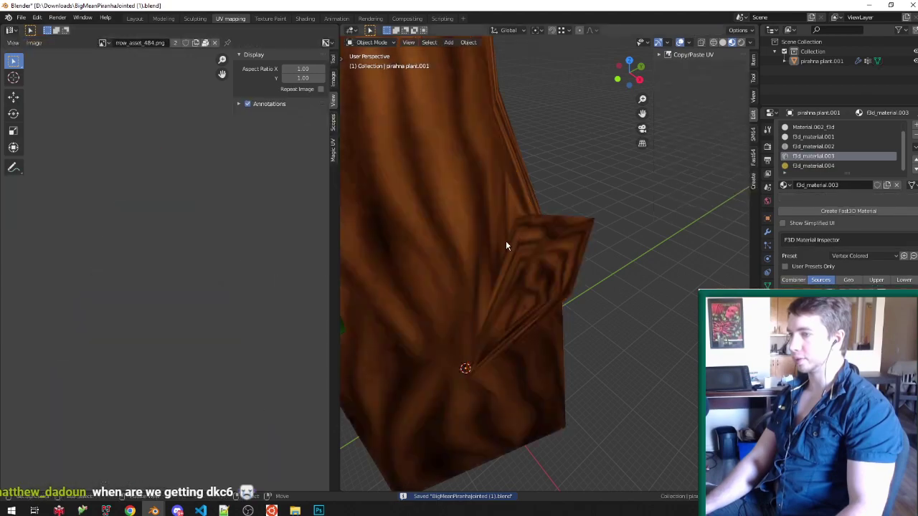
pyautogui.press('Tab')
pyautogui.scroll(-4, 182, 246)
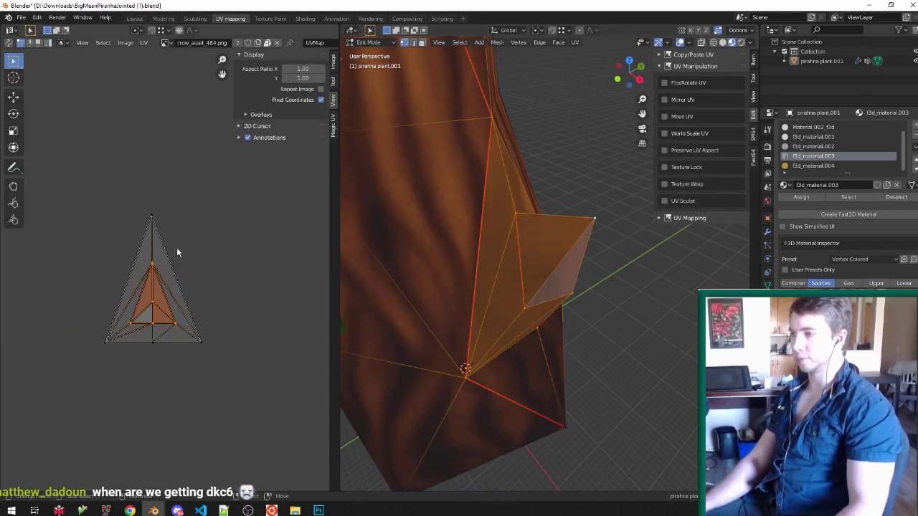
pyautogui.scroll(6, 183, 246)
# Step: Raise a spike UV vertex vertically along Y and save the blend file
pyautogui.press('g')
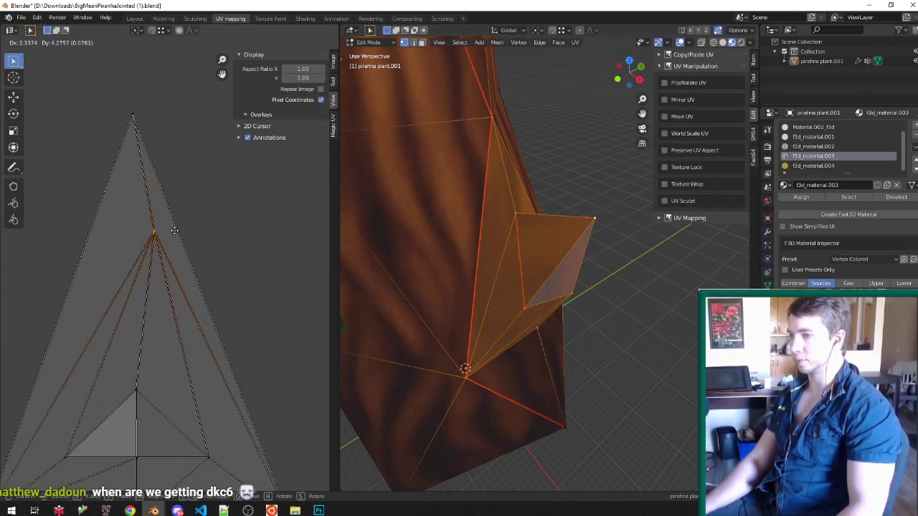
pyautogui.click(172, 233)
pyautogui.scroll(-2, 172, 233)
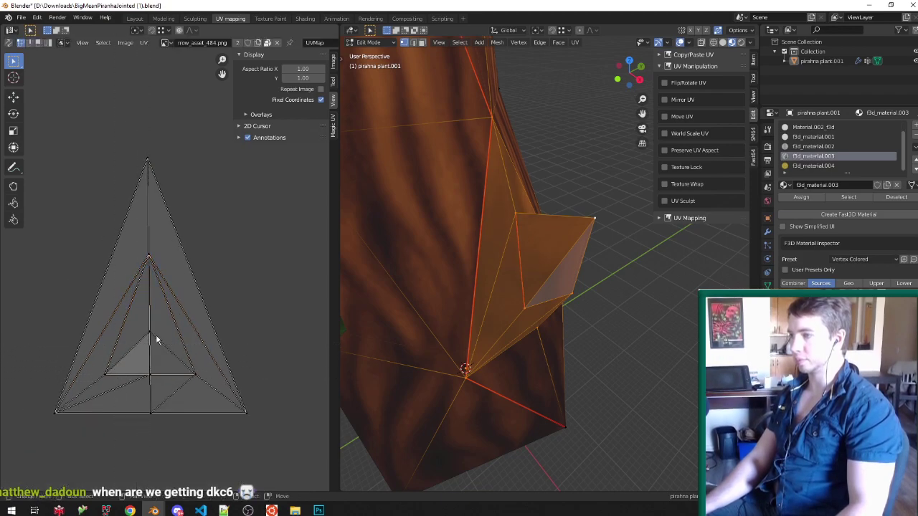
pyautogui.press('g')
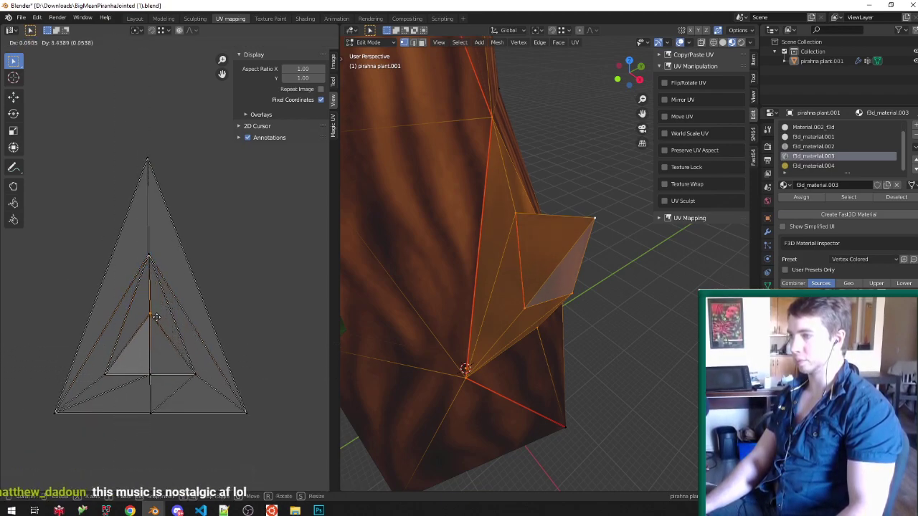
pyautogui.press('y')
pyautogui.click(165, 330)
pyautogui.hotkey('ctrl', 's')
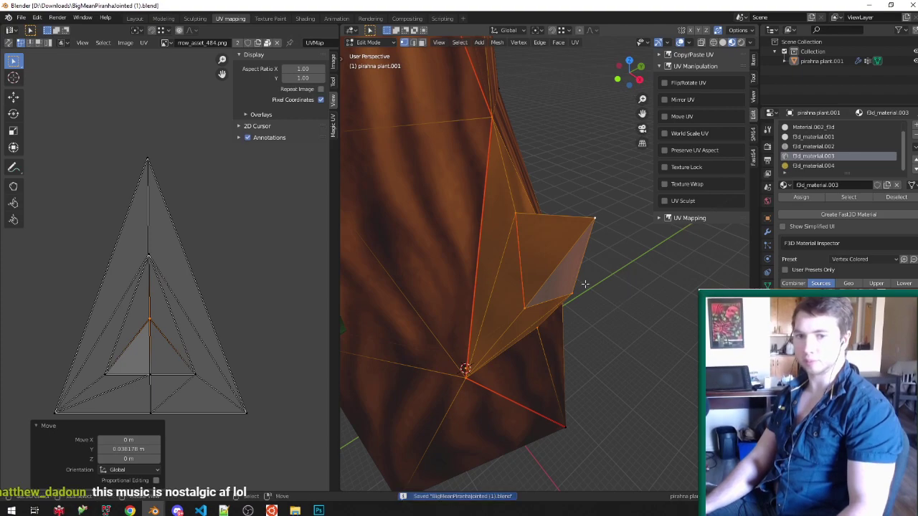
pyautogui.press('Tab')
# Step: Switch to face select mode and select a face on the trunk
pyautogui.moveTo(592, 285); pyautogui.dragTo(512, 298, button='middle')
pyautogui.press('Tab')
pyautogui.press('Tab')
pyautogui.press('Tab')
pyautogui.hotkey('ctrl', 'Tab')
pyautogui.click(517, 356)
pyautogui.press('Tab')
pyautogui.moveTo(543, 378); pyautogui.dragTo(541, 397, button='middle')
pyautogui.press('Tab')
pyautogui.rightClick(540, 398)
# Step: Select a second trunk face and pick the triangles' top UV vertices for moving
pyautogui.keyDown('shift'); pyautogui.rightClick(512, 398); pyautogui.keyUp('shift')
pyautogui.scroll(-5, 424, 251)
pyautogui.scroll(-12, 197, 304)
pyautogui.scroll(4, 228, 306)
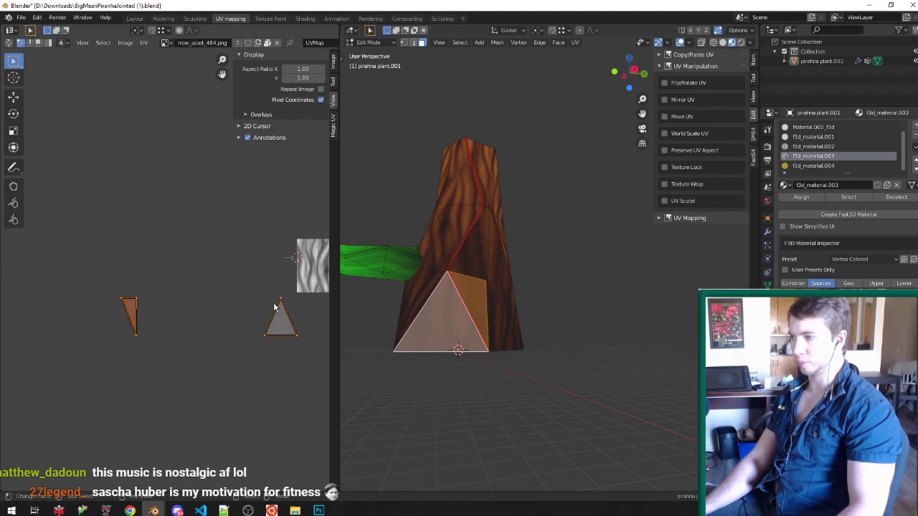
pyautogui.scroll(3, 475, 290)
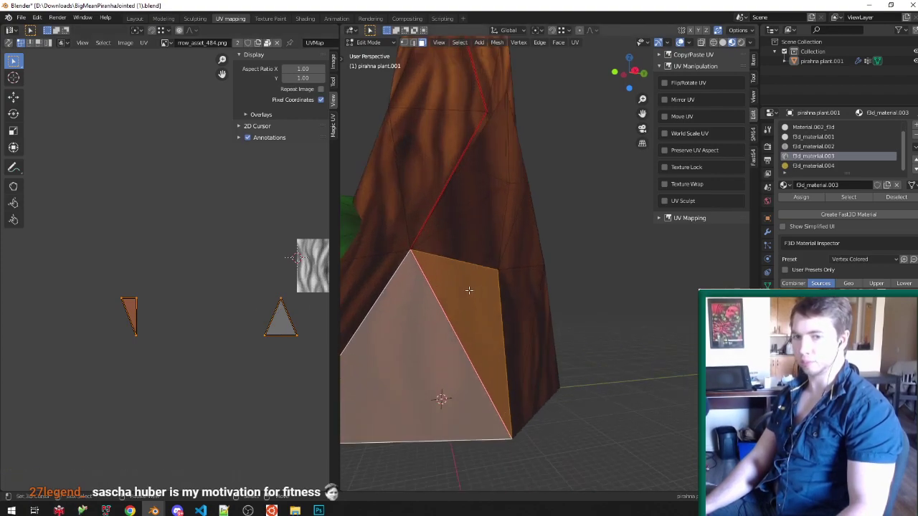
pyautogui.press('Tab')
pyautogui.moveTo(470, 290); pyautogui.dragTo(477, 290, button='middle')
pyautogui.press('Tab')
pyautogui.click(257, 292)
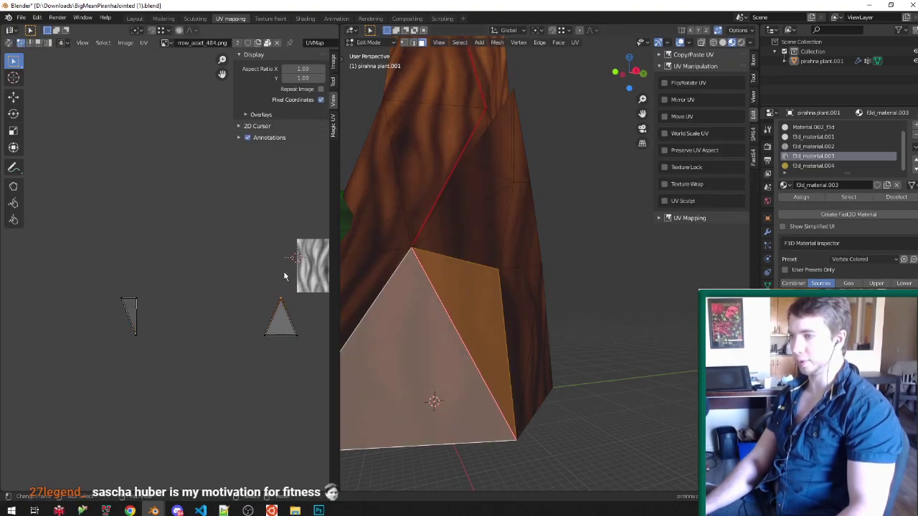
pyautogui.click(104, 281)
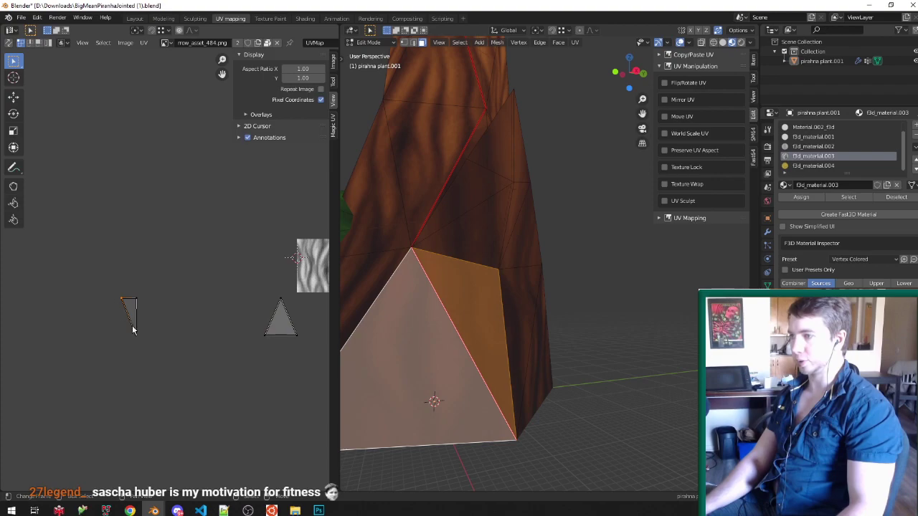
pyautogui.press('g')
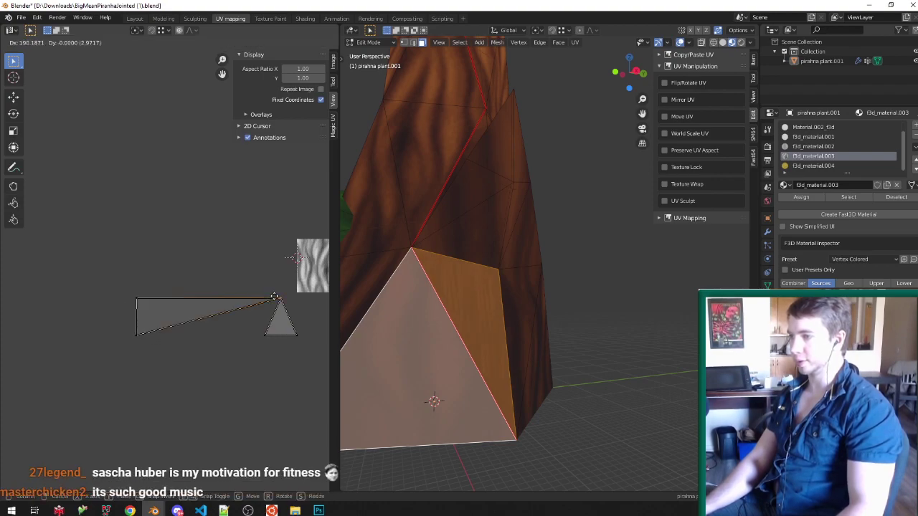
pyautogui.rightClick(275, 296)
# Step: Add more trunk faces and move the top-left and bottom UV vertices into place
pyautogui.keyDown('shift'); pyautogui.click(385, 265); pyautogui.keyUp('shift')
pyautogui.keyDown('shift'); pyautogui.click(386, 234); pyautogui.keyUp('shift')
pyautogui.keyDown('shift'); pyautogui.click(414, 185); pyautogui.keyUp('shift')
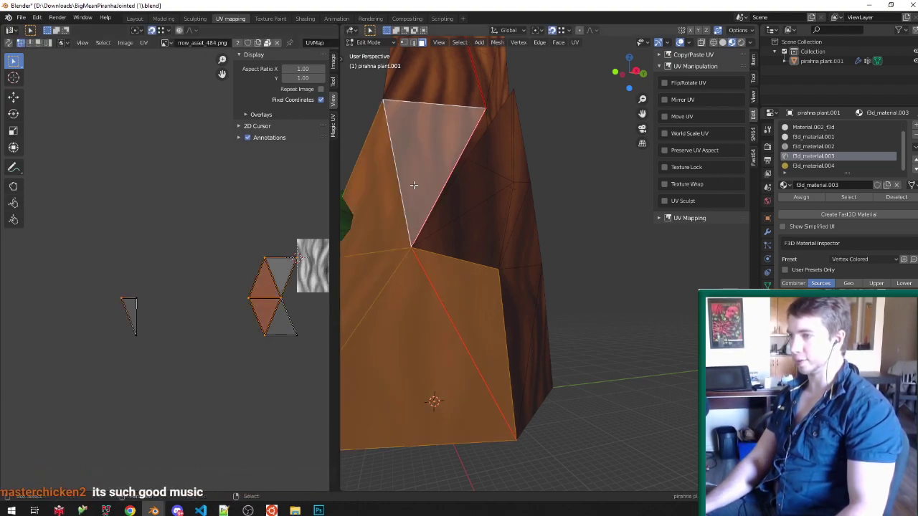
pyautogui.rightClick(121, 295)
pyautogui.press('g')
pyautogui.click(280, 300)
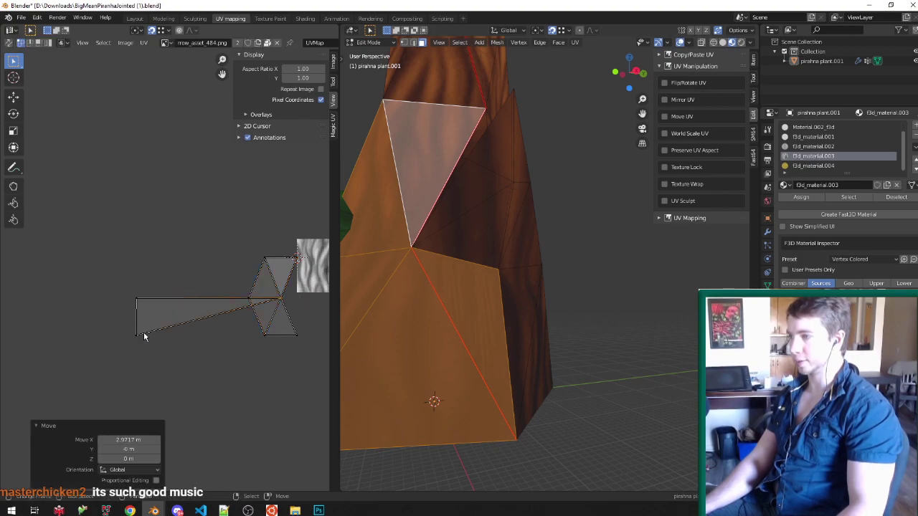
pyautogui.rightClick(143, 337)
pyautogui.press('g')
pyautogui.moveTo(317, 330); pyautogui.dragTo(318, 330)
# Step: Try a one-unit leftward X shift on another face's UVs, undo it, and save
pyautogui.click(454, 308)
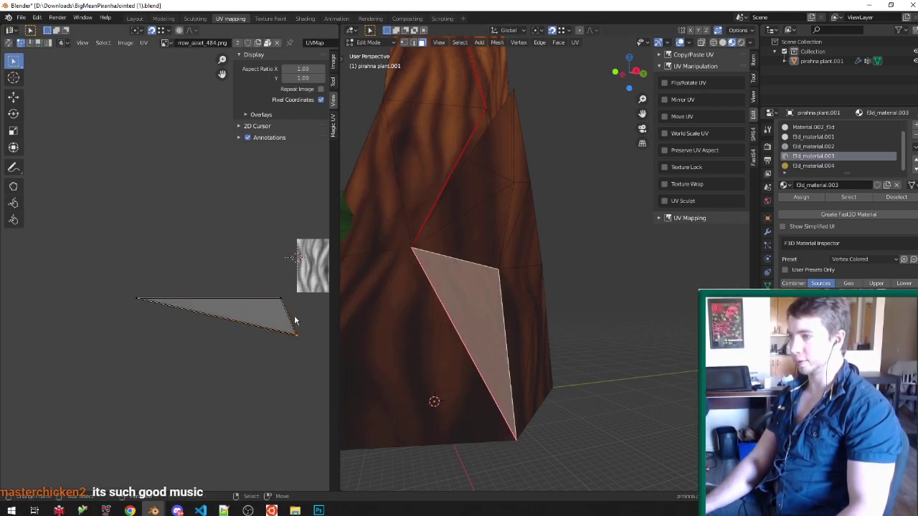
pyautogui.press('g')
pyautogui.press('x')
pyautogui.press('1')
pyautogui.press('-')
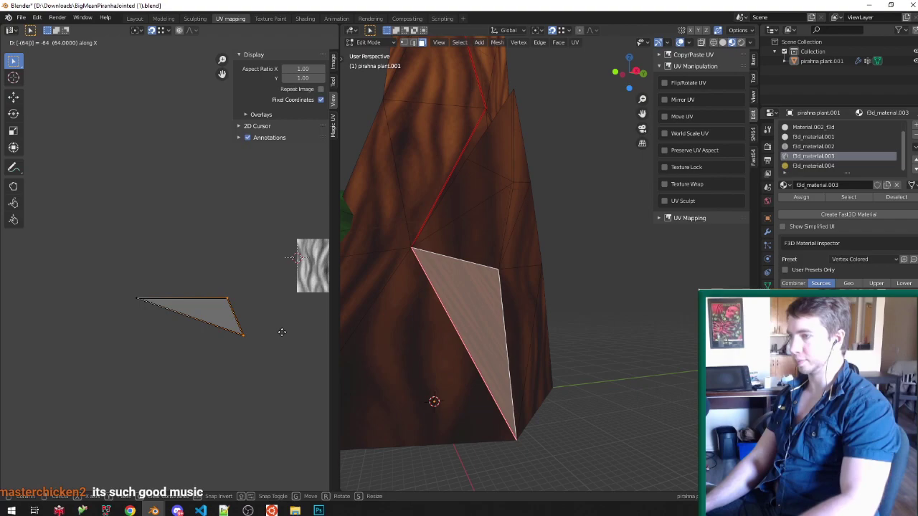
pyautogui.press('Return')
pyautogui.hotkey('ctrl', 'z')
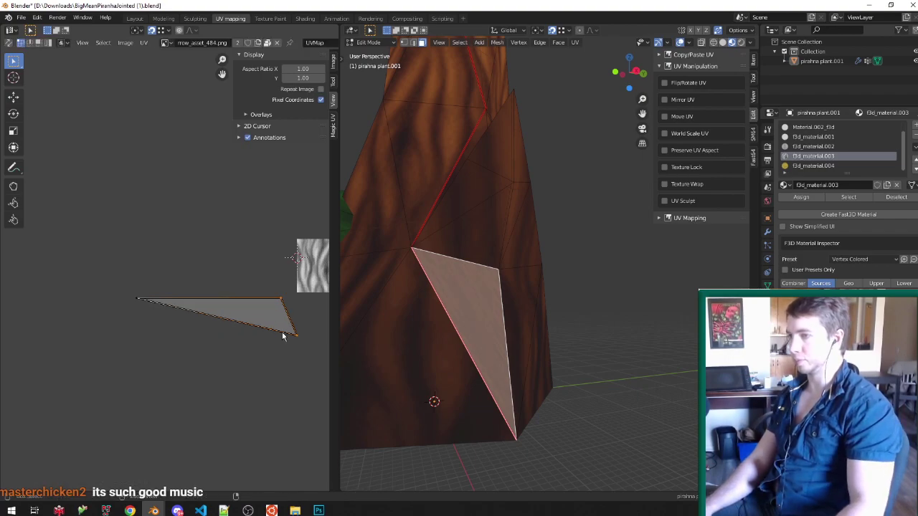
pyautogui.hotkey('ctrl', 'z')
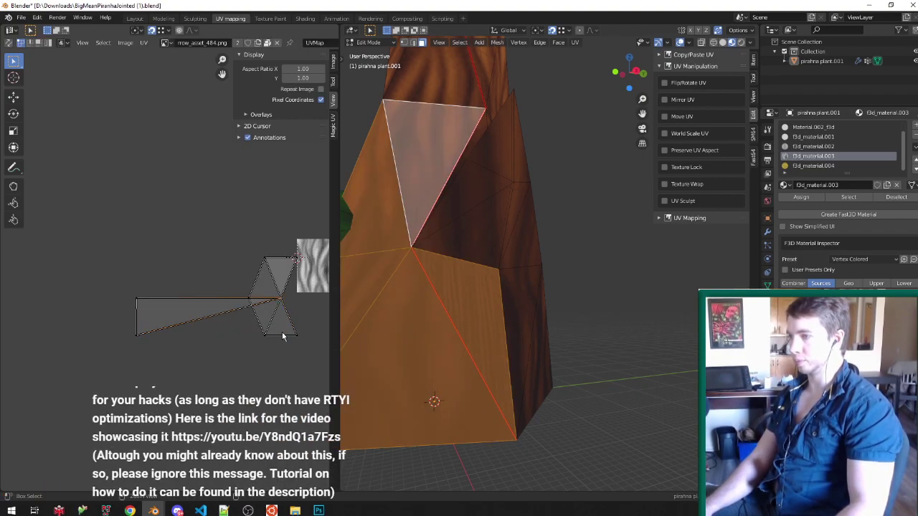
pyautogui.hotkey('ctrl', 'z')
pyautogui.press('Tab')
pyautogui.hotkey('ctrl', 's')
# Step: Reposition the small triangle's top and bottom UV vertices
pyautogui.moveTo(434, 307); pyautogui.dragTo(493, 284, button='middle')
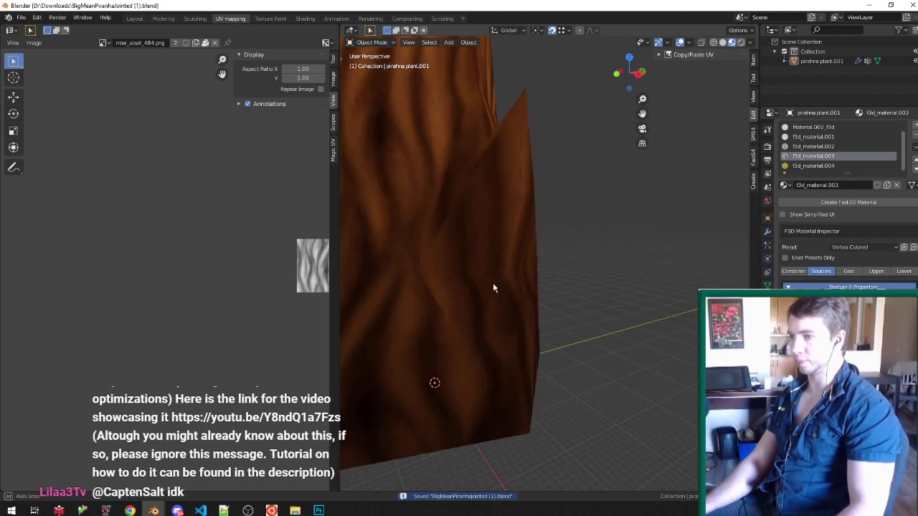
pyautogui.press('Tab')
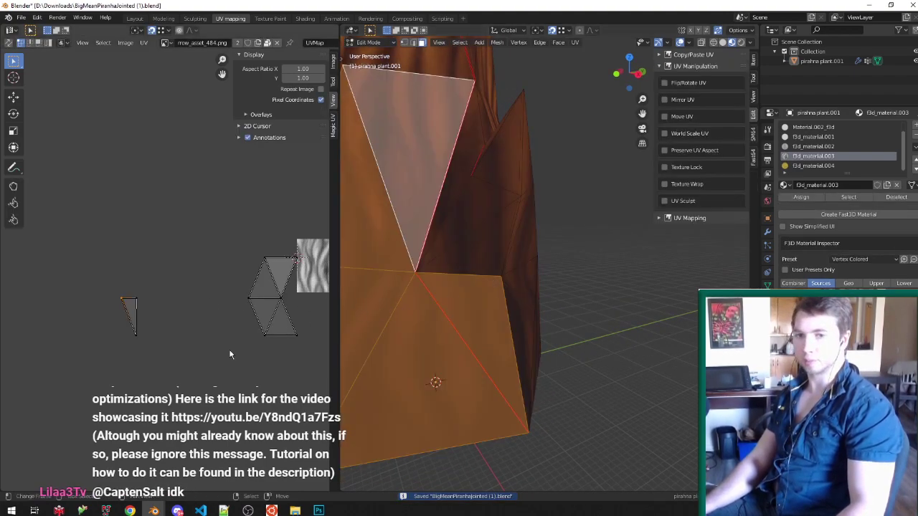
pyautogui.press('g')
pyautogui.click(285, 295)
pyautogui.rightClick(165, 329)
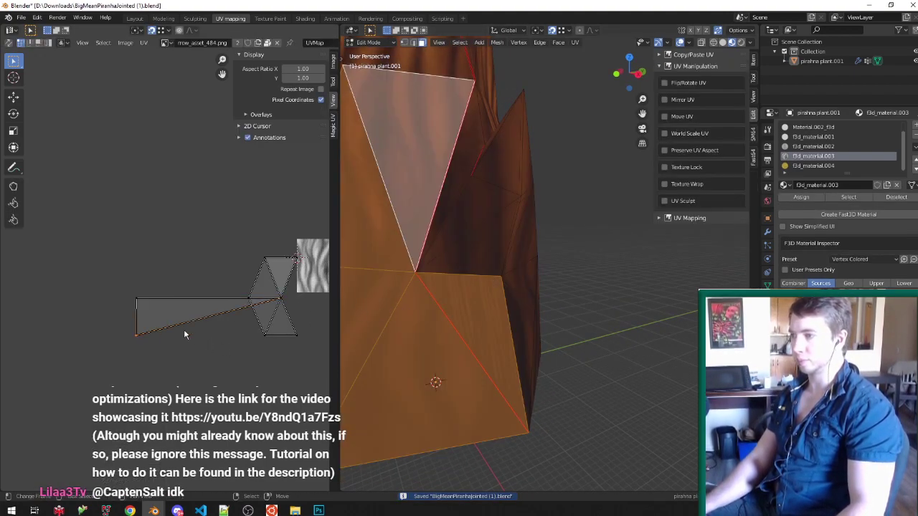
pyautogui.press('g')
pyautogui.click(319, 331)
pyautogui.rightClick(302, 304)
pyautogui.press('g')
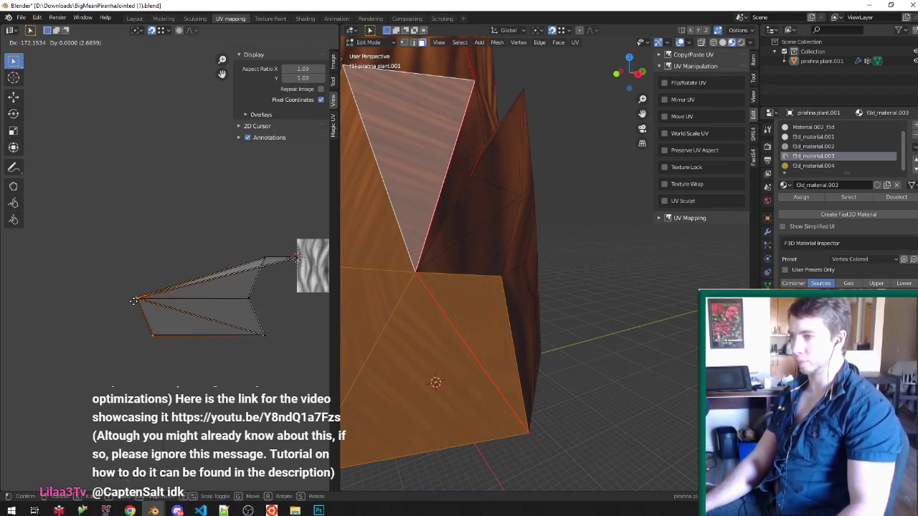
pyautogui.rightClick(133, 301)
# Step: Shift the lower-right trunk triangle's UVs by -192 along X, save, and select the upper triangle
pyautogui.hotkey('alt', 'a')
pyautogui.rightClick(475, 316)
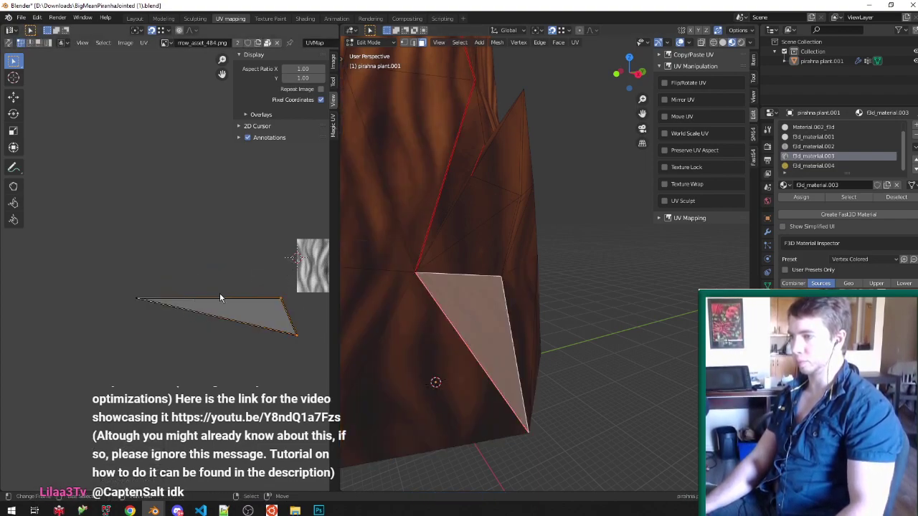
pyautogui.write('g')
pyautogui.write('192-')
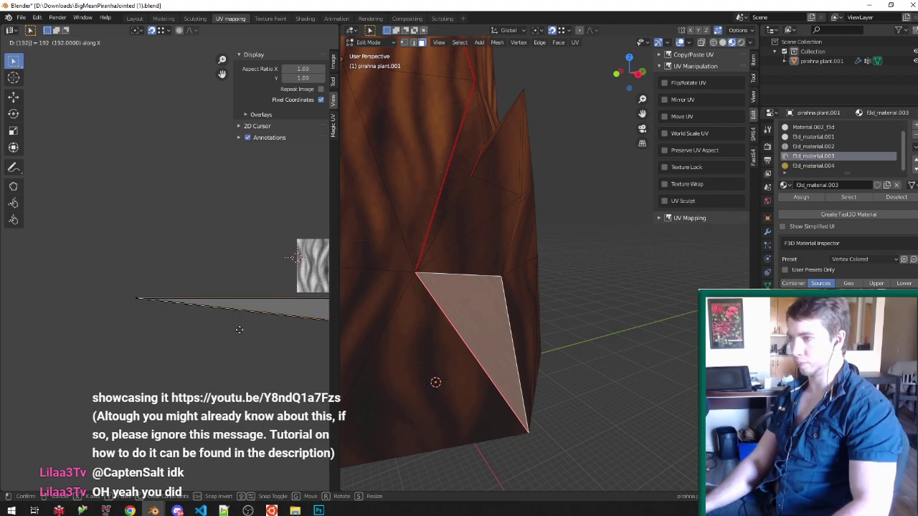
pyautogui.press('Return')
pyautogui.press('Tab')
pyautogui.hotkey('ctrl', 's')
pyautogui.moveTo(523, 269); pyautogui.dragTo(516, 228, button='middle')
pyautogui.press('Tab')
pyautogui.keyDown('shift'); pyautogui.rightClick(484, 248); pyautogui.keyUp('shift')
# Step: Add the faces around the spike to the selection and save the file
pyautogui.scroll(3, 516, 228)
pyautogui.keyDown('shift'); pyautogui.rightClick(475, 195); pyautogui.keyUp('shift')
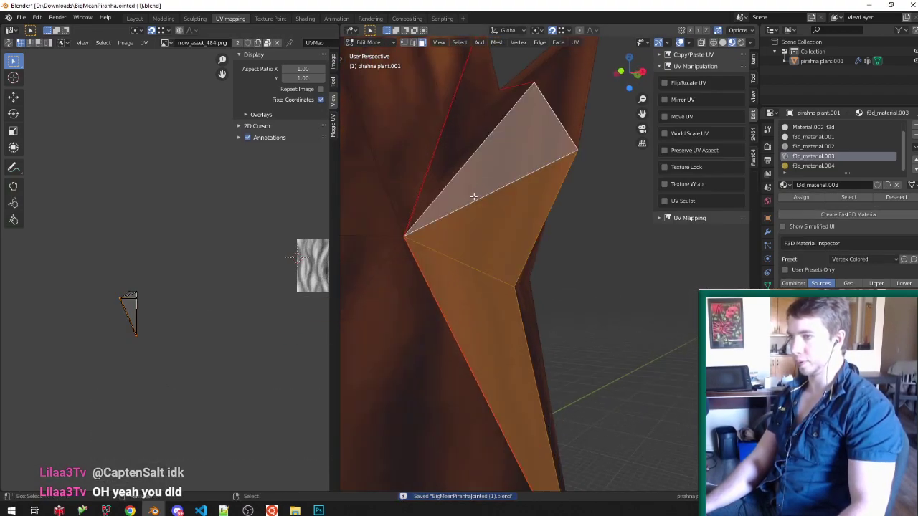
pyautogui.moveTo(473, 197); pyautogui.dragTo(500, 205, button='middle')
pyautogui.keyDown('shift'); pyautogui.rightClick(499, 206); pyautogui.keyUp('shift')
pyautogui.keyDown('shift'); pyautogui.rightClick(460, 214); pyautogui.keyUp('shift')
pyautogui.scroll(5, 152, 281)
pyautogui.scroll(3, 50, 333)
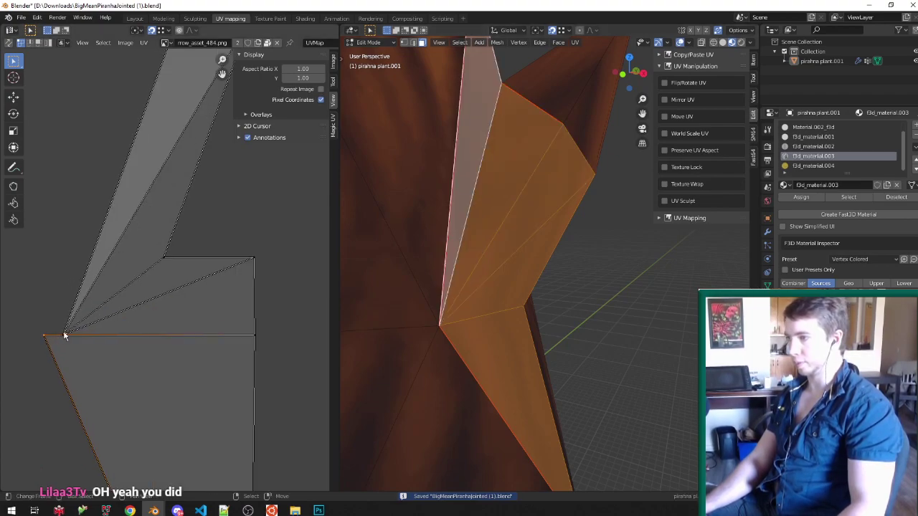
pyautogui.press('Tab')
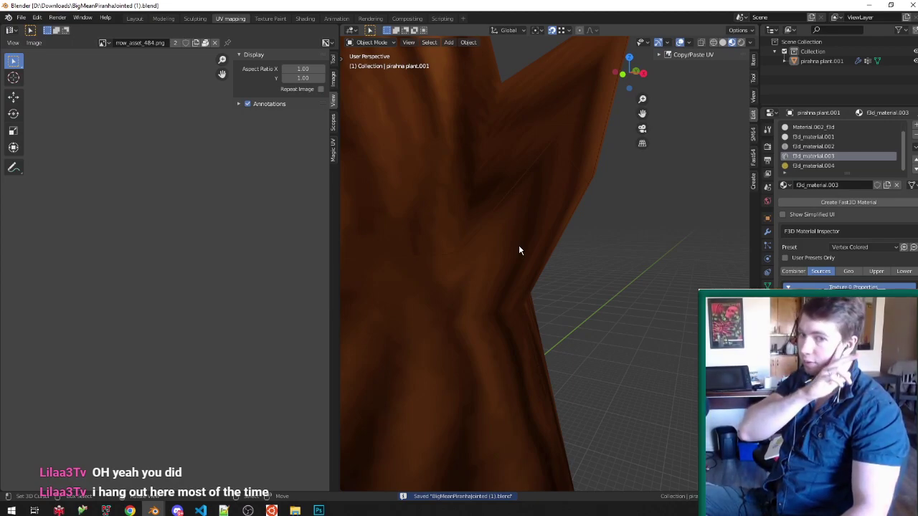
pyautogui.hotkey('ctrl', 's')
pyautogui.moveTo(574, 179); pyautogui.dragTo(513, 268, button='middle')
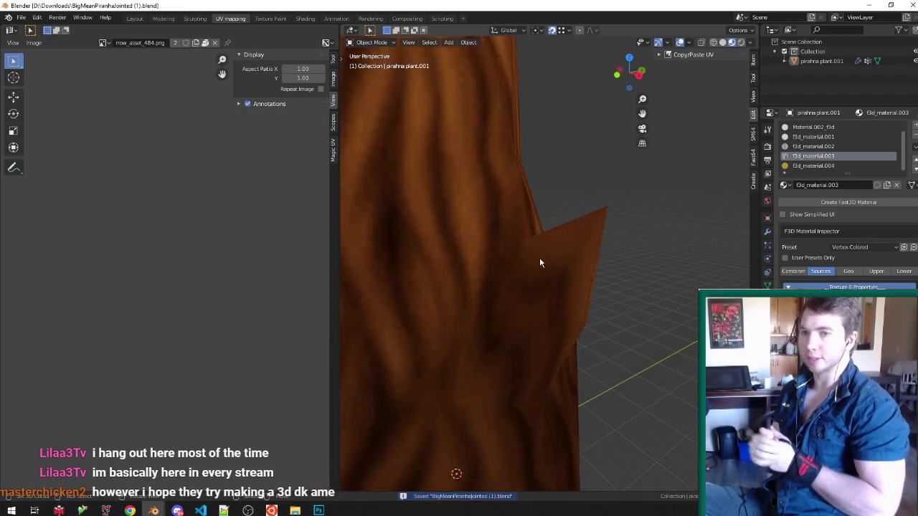
# Step: Select the spike's top corner vertex and grow the selection to its surrounding faces
pyautogui.press('Tab')
pyautogui.moveTo(566, 217); pyautogui.dragTo(563, 244, button='middle')
pyautogui.press('Tab')
pyautogui.scroll(3, 506, 290)
pyautogui.press('Tab')
pyautogui.press('1')
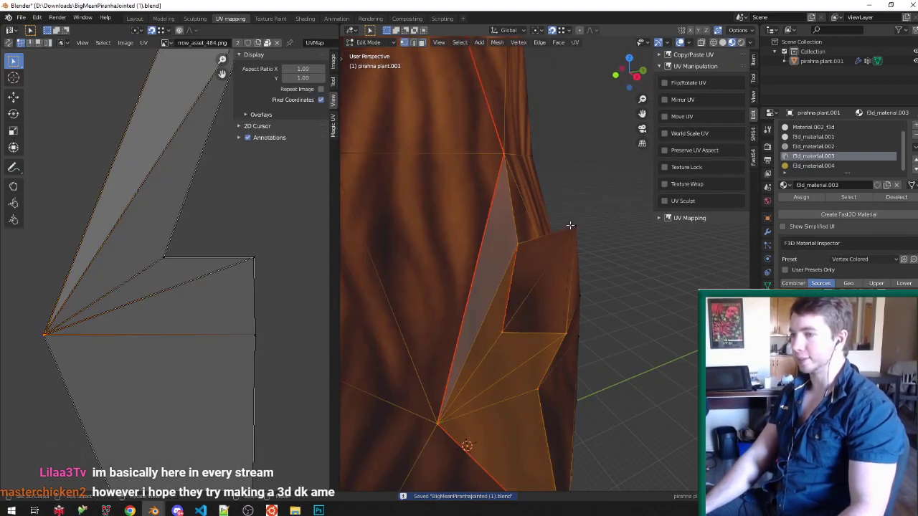
pyautogui.click(569, 225)
pyautogui.press('ctrl+KP_Add')
pyautogui.scroll(3, 176, 260)
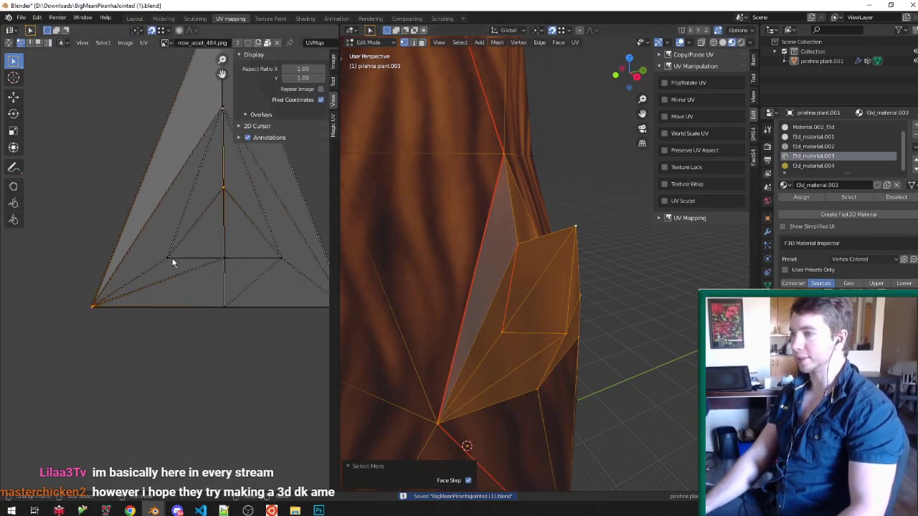
# Step: Enlarge the inner UV triangle and move it up along Y, saving the file
pyautogui.moveTo(108, 302); pyautogui.dragTo(295, 71)
pyautogui.scroll(-3, 182, 131)
pyautogui.press('s')
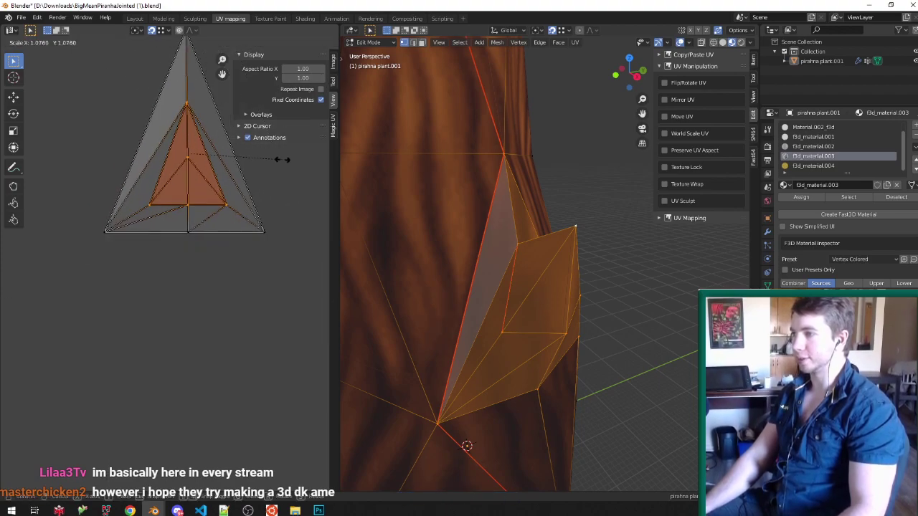
pyautogui.click(299, 158)
pyautogui.press('Tab')
pyautogui.press('Tab')
pyautogui.hotkey('ctrl', 's')
pyautogui.press('g')
pyautogui.press('y')
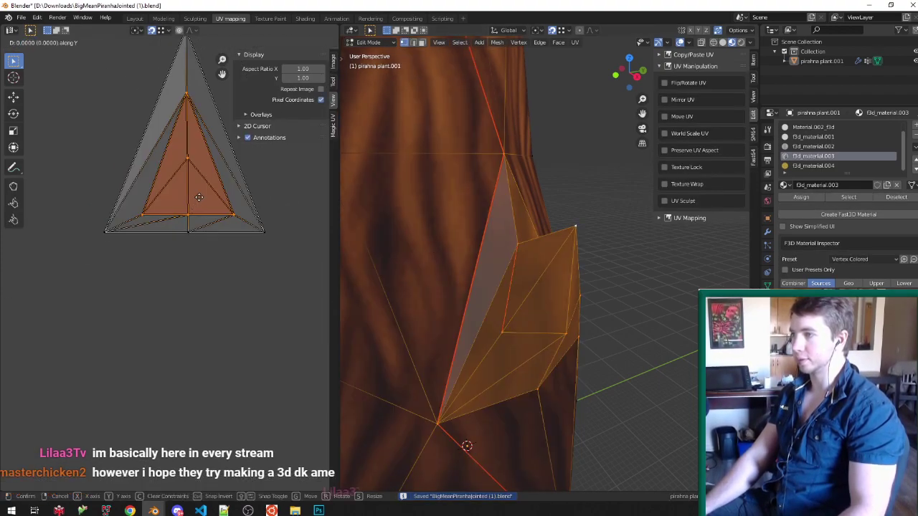
pyautogui.click(228, 169)
pyautogui.press('Tab')
pyautogui.scroll(-2, 598, 275)
pyautogui.moveTo(598, 276); pyautogui.dragTo(569, 295, button='middle')
pyautogui.press('Tab')
# Step: Shrink the UV triangle around its left vertex and save after checking the bark
pyautogui.click(154, 194)
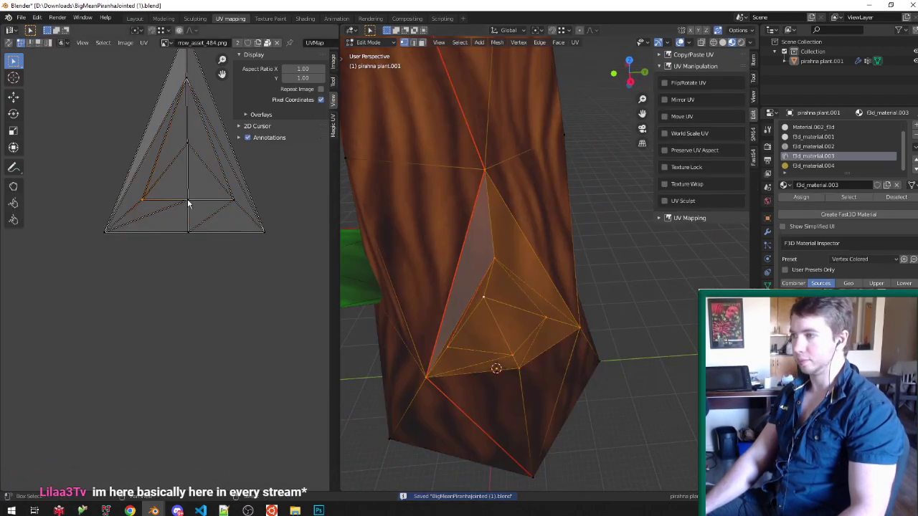
pyautogui.press('s')
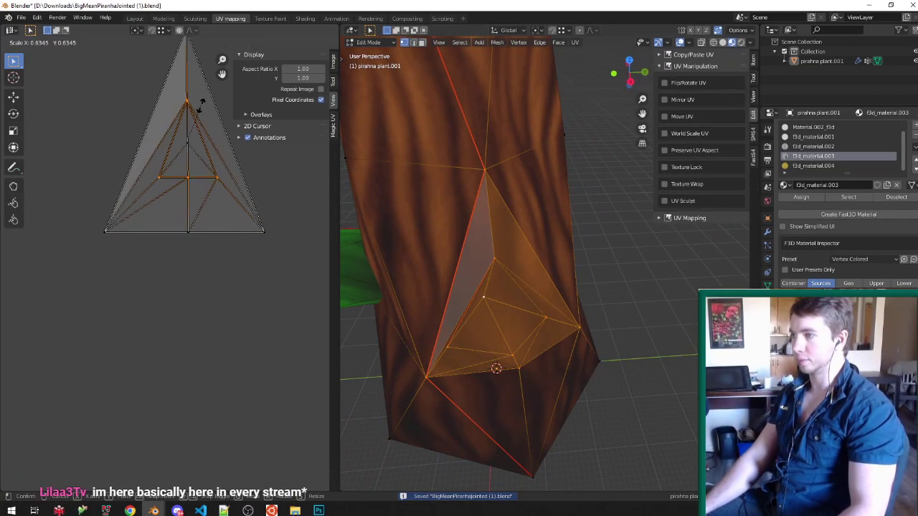
pyautogui.click(231, 129)
pyautogui.press('Tab')
pyautogui.moveTo(505, 238); pyautogui.dragTo(514, 218, button='middle')
pyautogui.hotkey('ctrl', 's')
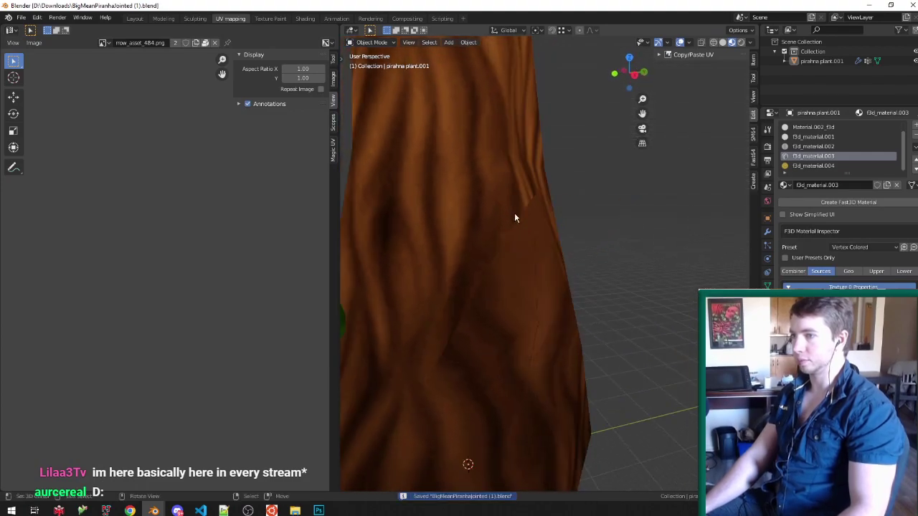
pyautogui.press('Tab')
pyautogui.scroll(-2, 194, 175)
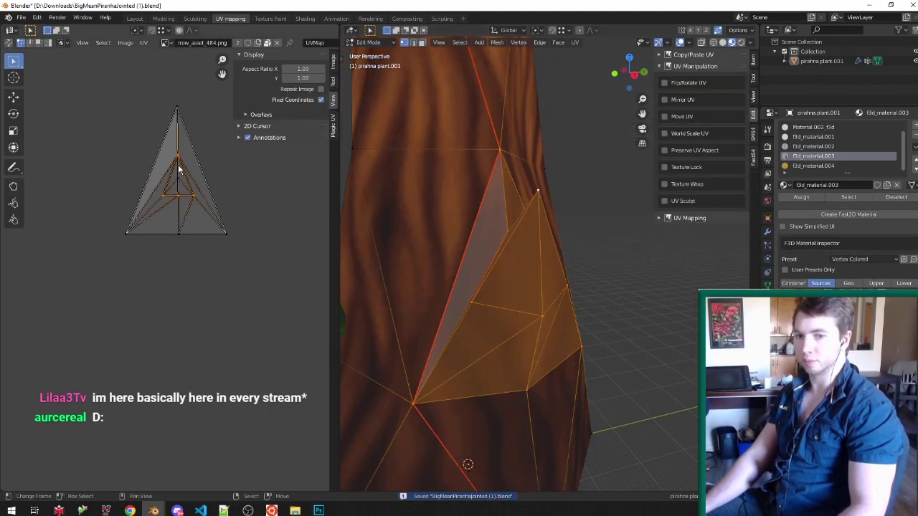
pyautogui.scroll(2, 202, 151)
# Step: Shrink and raise the selected spike UVs vertically, checking the bark and saving
pyautogui.press('s')
pyautogui.press('g')
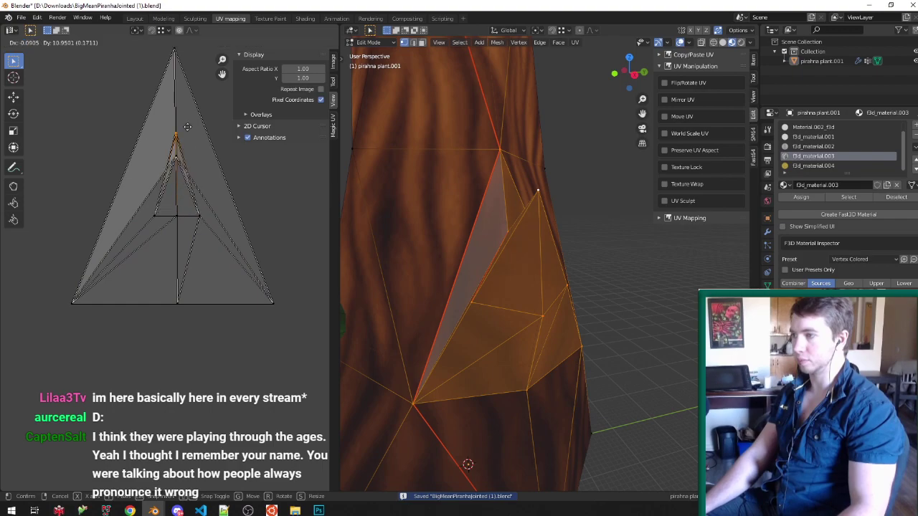
pyautogui.click(190, 99)
pyautogui.press('Tab')
pyautogui.moveTo(510, 218); pyautogui.dragTo(570, 226, button='middle')
pyautogui.hotkey('ctrl', 's')
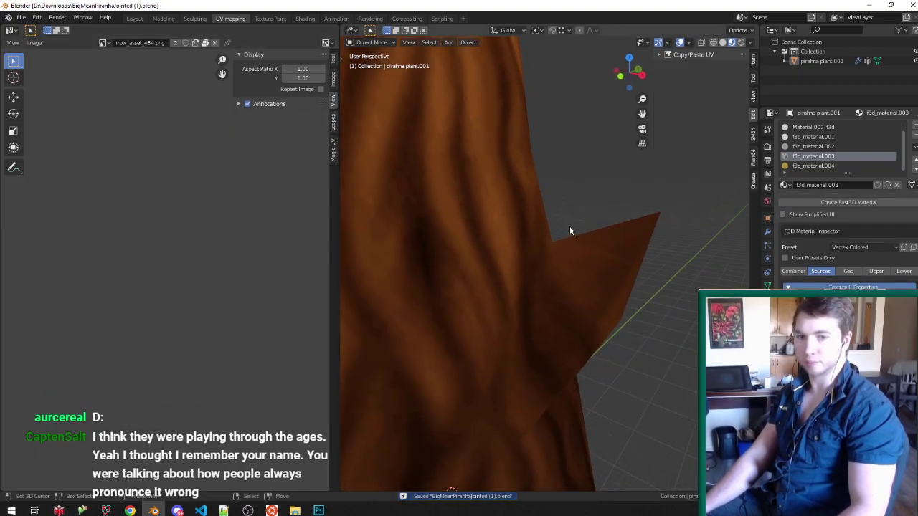
pyautogui.moveTo(570, 228); pyautogui.dragTo(562, 241, button='middle')
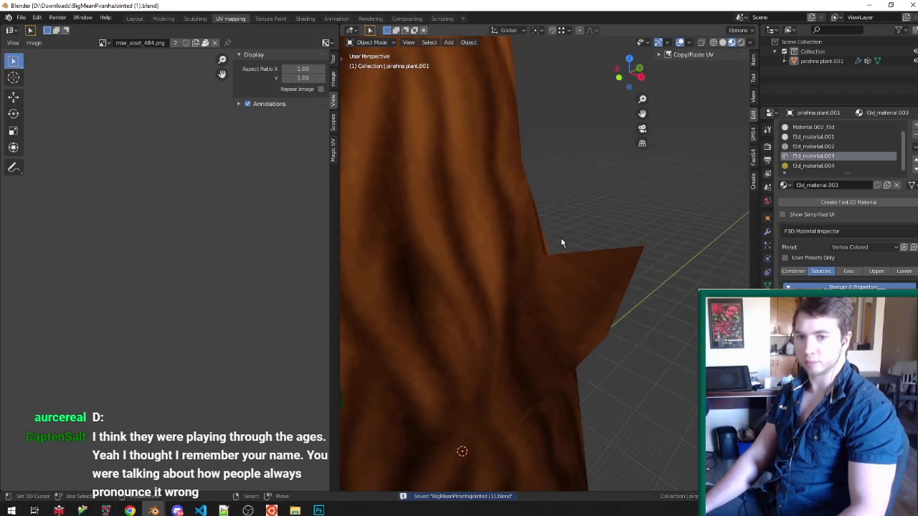
pyautogui.press('Tab')
pyautogui.press('g')
pyautogui.press('y')
pyautogui.click(161, 183)
pyautogui.press('Tab')
pyautogui.moveTo(565, 216); pyautogui.dragTo(495, 243, button='middle')
pyautogui.hotkey('ctrl', 's')
pyautogui.scroll(-2, 495, 214)
pyautogui.scroll(-1, 541, 221)
pyautogui.scroll(2, 541, 221)
pyautogui.scroll(-4, 514, 259)
pyautogui.press('Tab')
pyautogui.scroll(-1, 507, 282)
pyautogui.scroll(5, 500, 256)
pyautogui.click(571, 233)
pyautogui.keyDown('alt'); pyautogui.click(574, 254); pyautogui.keyUp('alt')
pyautogui.moveTo(572, 253); pyautogui.dragTo(580, 225, button='middle')
pyautogui.scroll(-4, 581, 225)
pyautogui.press('s')
pyautogui.click(646, 253)
pyautogui.press('g')
pyautogui.press('y')
pyautogui.press('z')
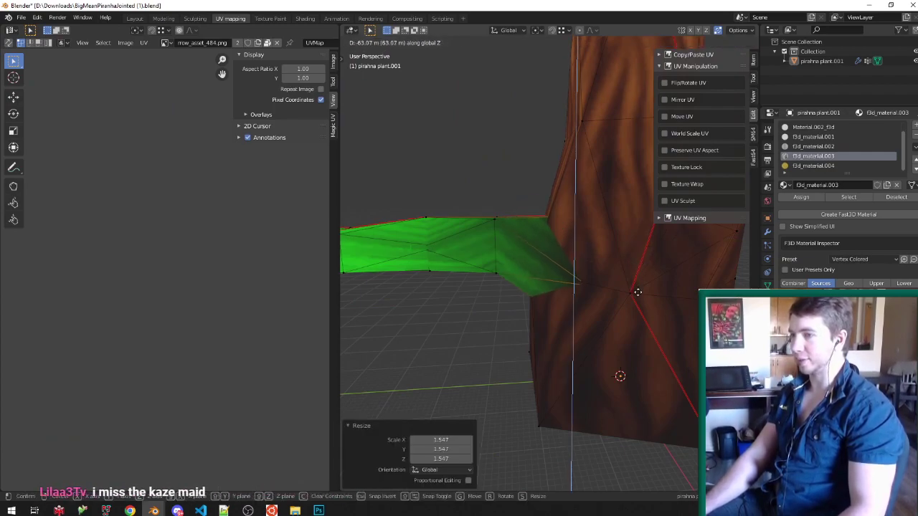
pyautogui.click(633, 306)
pyautogui.hotkey('ctrl', 's')
pyautogui.moveTo(633, 306); pyautogui.dragTo(592, 287, button='middle')
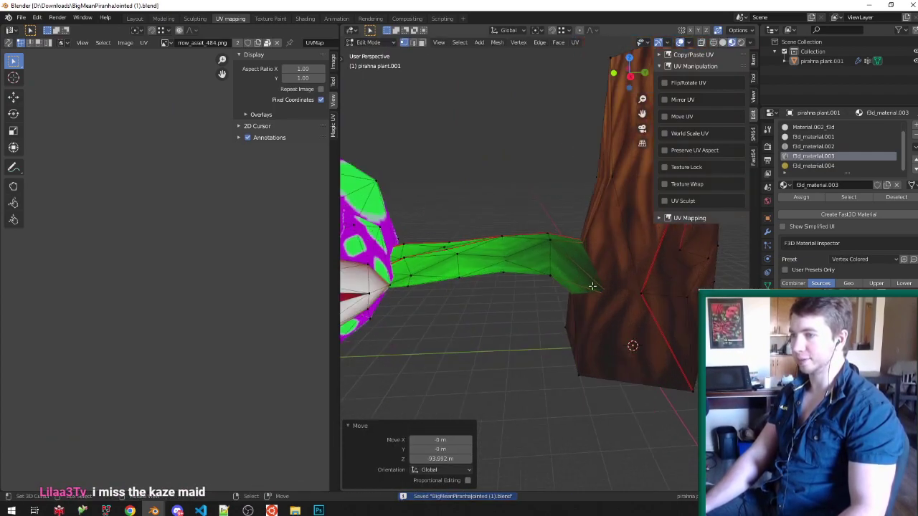
pyautogui.press('ctrl+KP_Add')
pyautogui.scroll(2, 631, 287)
pyautogui.press('g')
pyautogui.press('z')
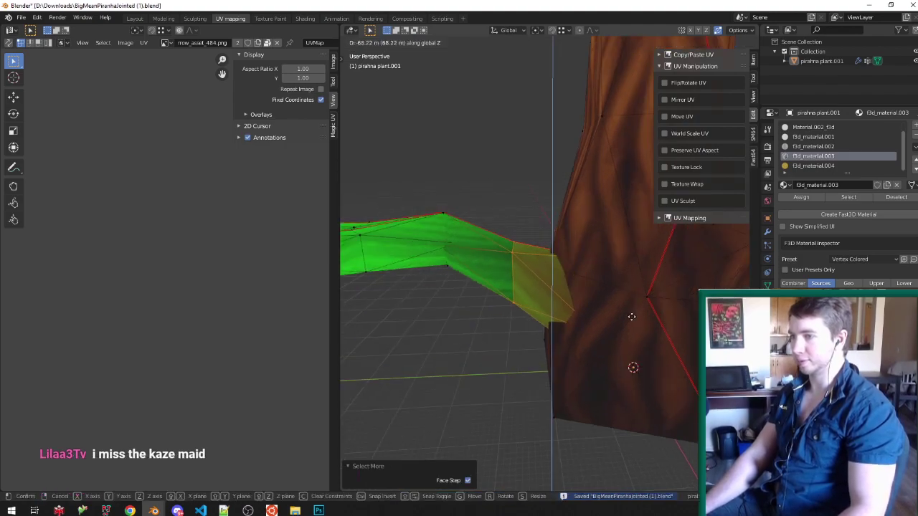
pyautogui.click(641, 300)
pyautogui.press('s')
pyautogui.click(661, 297)
pyautogui.press('g')
pyautogui.press('y')
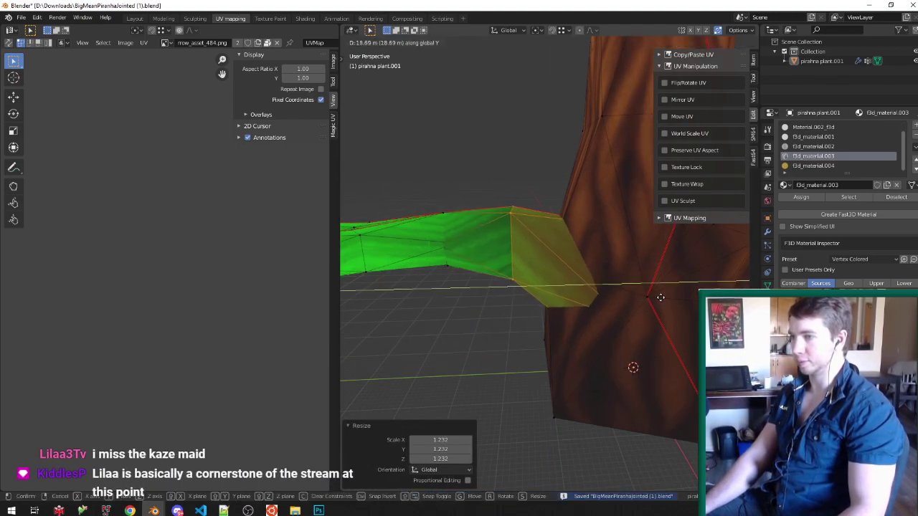
pyautogui.click(667, 297)
pyautogui.press('Tab')
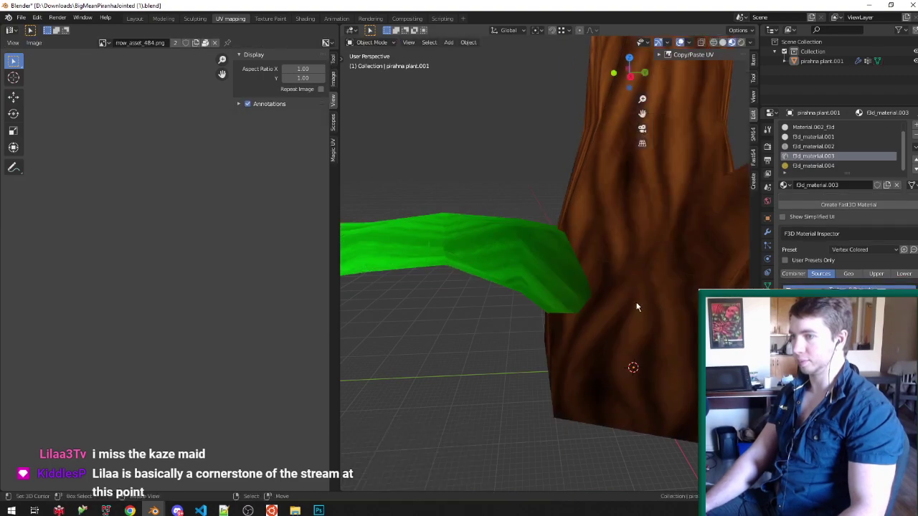
pyautogui.scroll(-3, 653, 307)
pyautogui.hotkey('ctrl', 's')
pyautogui.scroll(3, 563, 297)
pyautogui.moveTo(524, 255); pyautogui.dragTo(511, 286, button='middle')
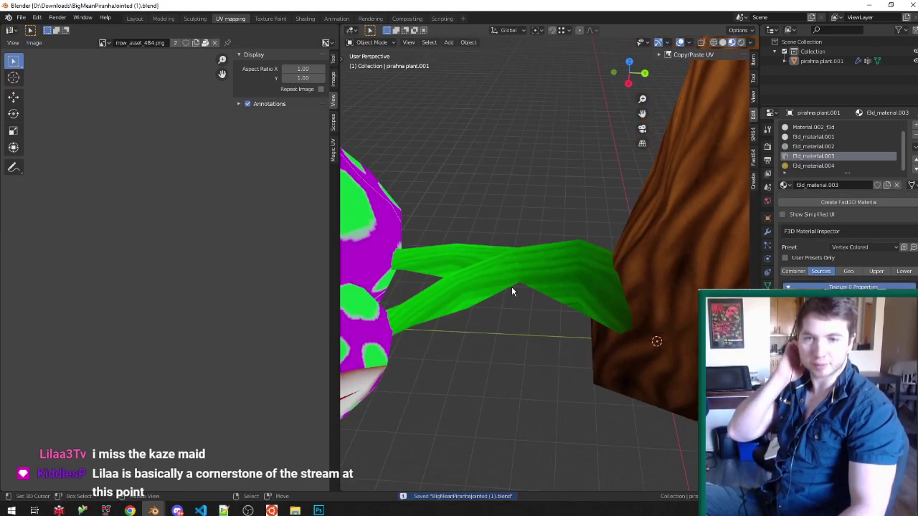
pyautogui.moveTo(511, 291); pyautogui.dragTo(619, 250, button='middle')
pyautogui.scroll(4, 577, 293)
pyautogui.press('Tab')
pyautogui.press('g')
pyautogui.press('y')
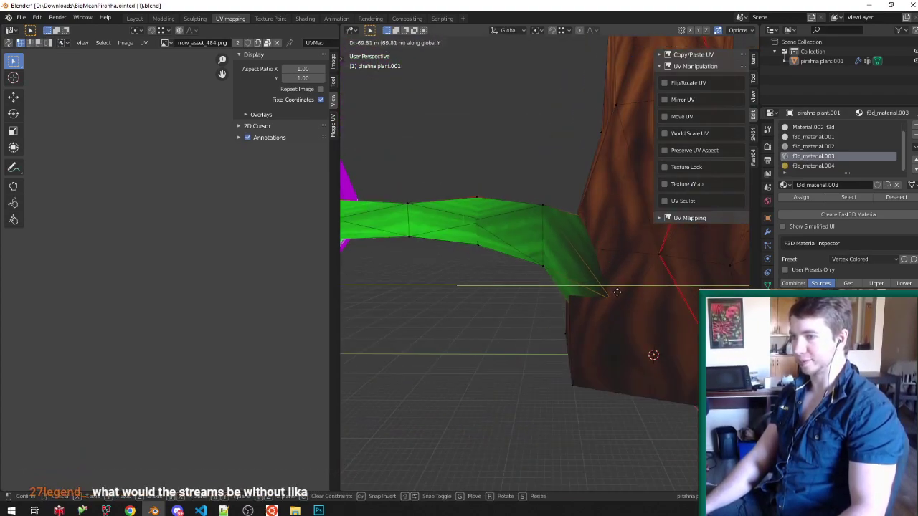
pyautogui.click(619, 292)
pyautogui.press('Tab')
pyautogui.hotkey('ctrl', 's')
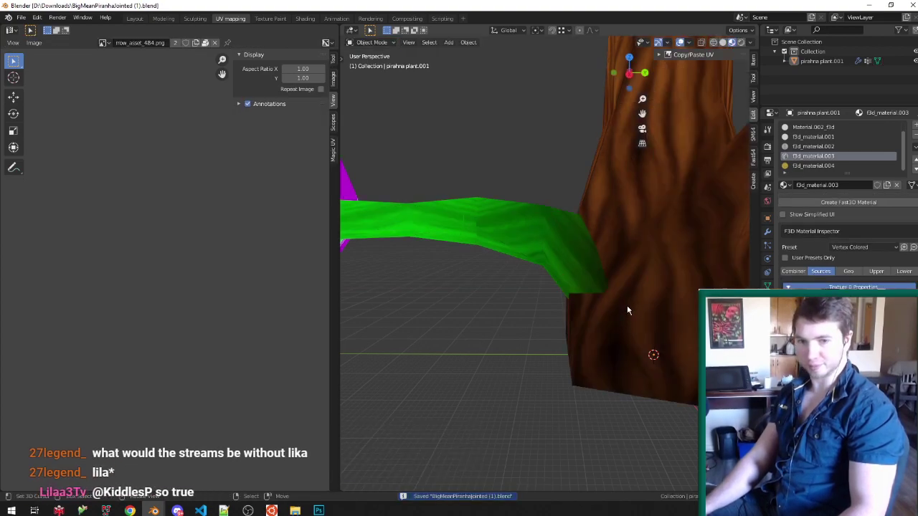
pyautogui.press('Tab')
pyautogui.press('Tab')
pyautogui.press('Tab')
pyautogui.press('Tab')
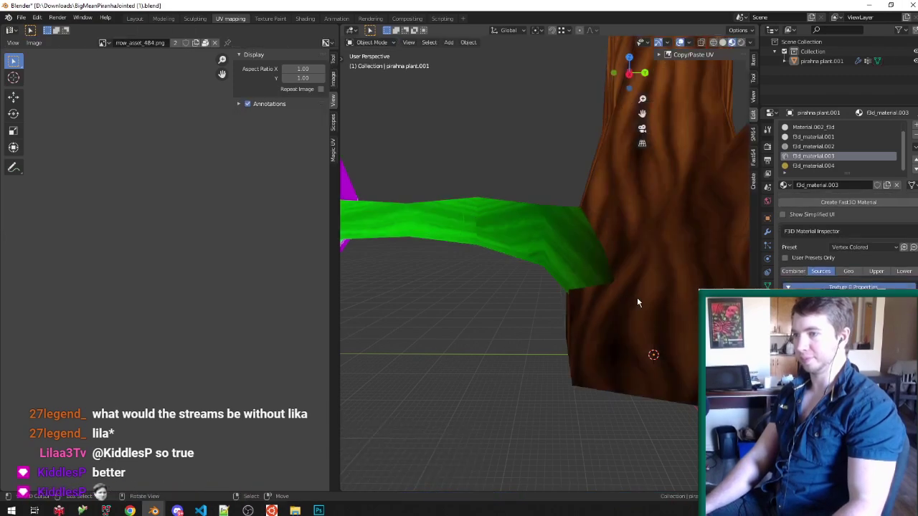
pyautogui.moveTo(615, 287); pyautogui.dragTo(587, 275, button='middle')
pyautogui.scroll(-4, 588, 277)
pyautogui.press('Tab')
pyautogui.scroll(4, 594, 267)
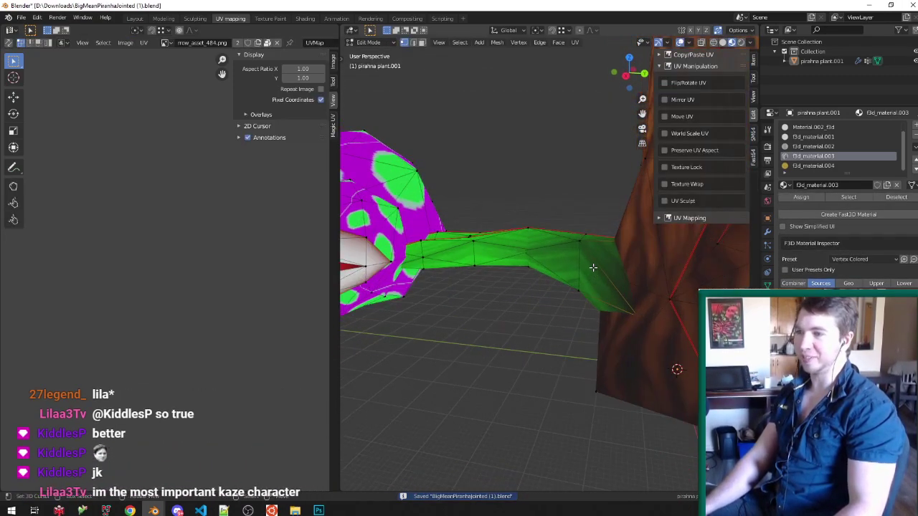
pyautogui.moveTo(594, 267); pyautogui.dragTo(613, 289, button='middle')
pyautogui.press('Tab')
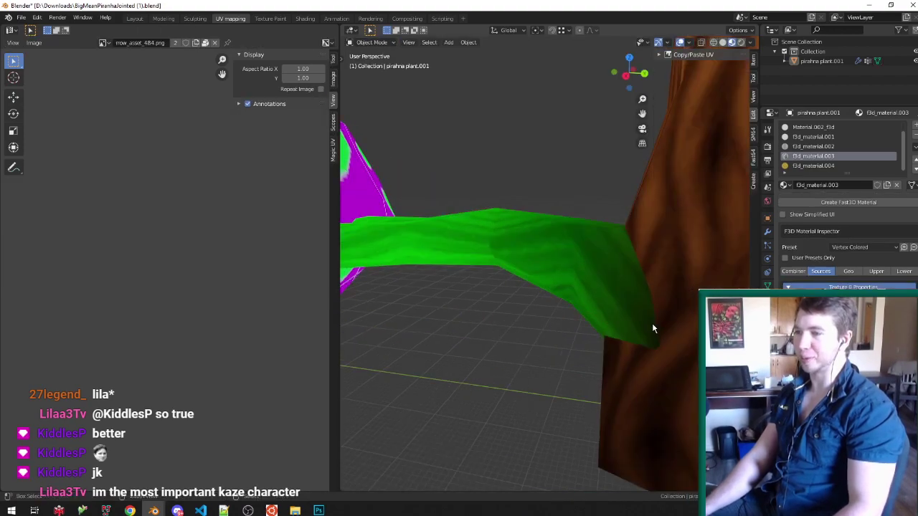
pyautogui.scroll(-5, 632, 323)
pyautogui.scroll(4, 679, 344)
pyautogui.scroll(-4, 596, 330)
pyautogui.scroll(4, 591, 250)
pyautogui.moveTo(591, 249); pyautogui.dragTo(590, 250, button='middle')
pyautogui.scroll(-4, 591, 252)
pyautogui.scroll(3, 606, 231)
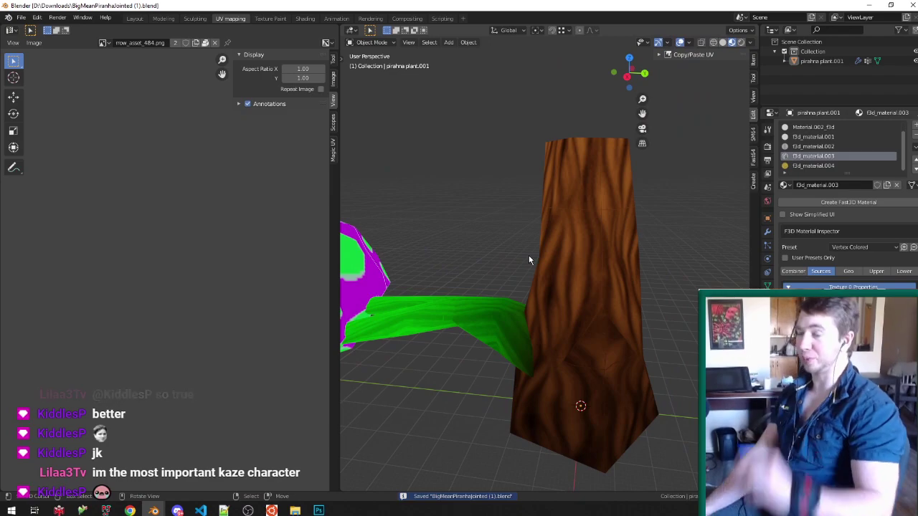
pyautogui.moveTo(524, 275); pyautogui.dragTo(574, 244, button='middle')
# Step: Briefly enter Edit Mode on the plant, then return to Object Mode and save the file
pyautogui.press('Tab')
pyautogui.scroll(2, 505, 266)
pyautogui.scroll(-4, 504, 266)
pyautogui.scroll(4, 503, 250)
pyautogui.press('Tab')
pyautogui.hotkey('ctrl', 's')
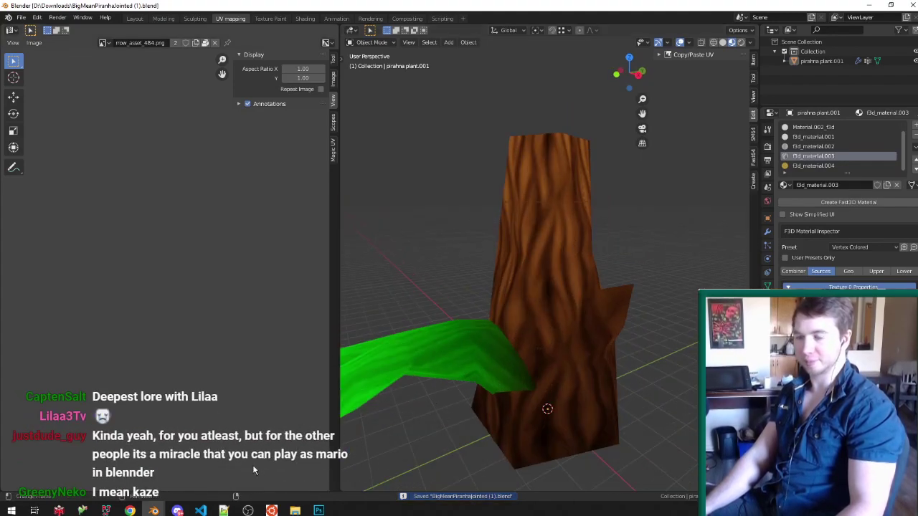
# Step: Orbit so the trunk faces front and re-enter Edit Mode on the plant mesh
pyautogui.moveTo(247, 510)
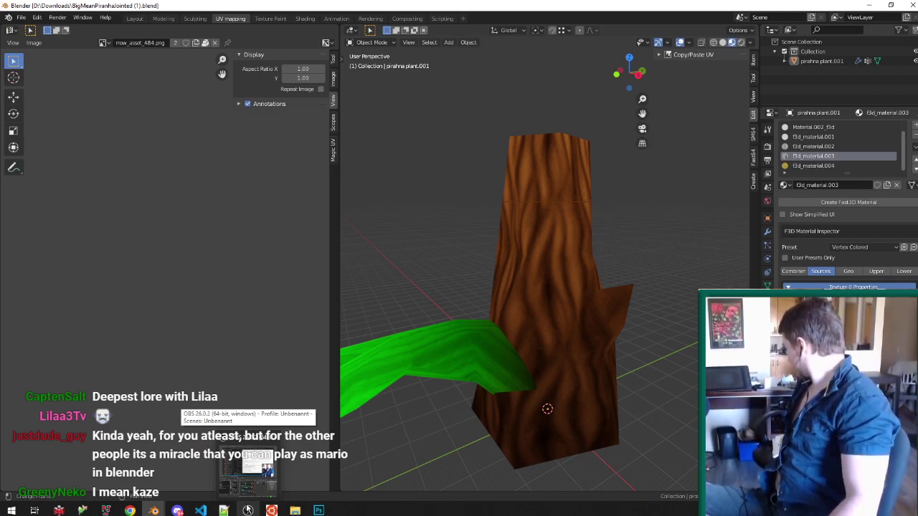
pyautogui.moveTo(505, 308); pyautogui.dragTo(508, 318, button='middle')
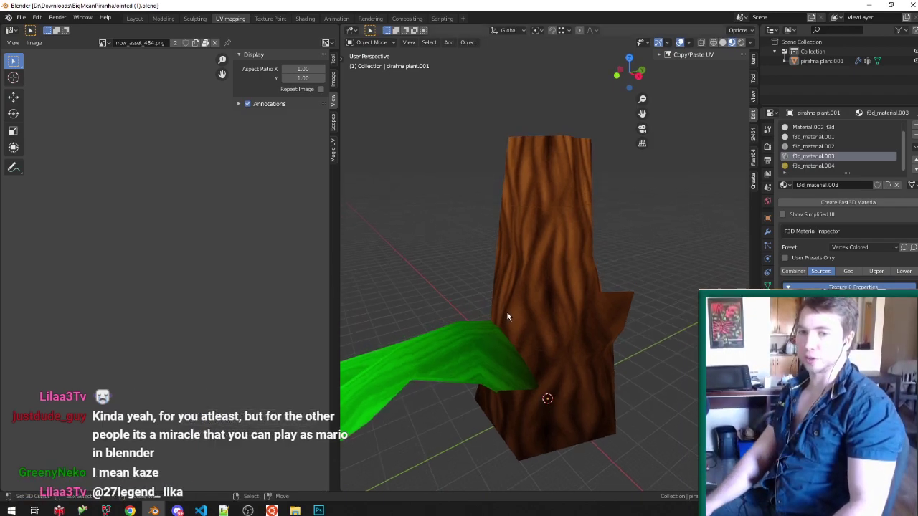
pyautogui.moveTo(557, 266); pyautogui.dragTo(535, 297, button='middle')
pyautogui.scroll(1, 535, 297)
pyautogui.scroll(-1, 535, 297)
pyautogui.scroll(1, 610, 285)
pyautogui.moveTo(610, 286); pyautogui.dragTo(594, 271, button='middle')
pyautogui.scroll(-2, 595, 273)
pyautogui.press('Tab')
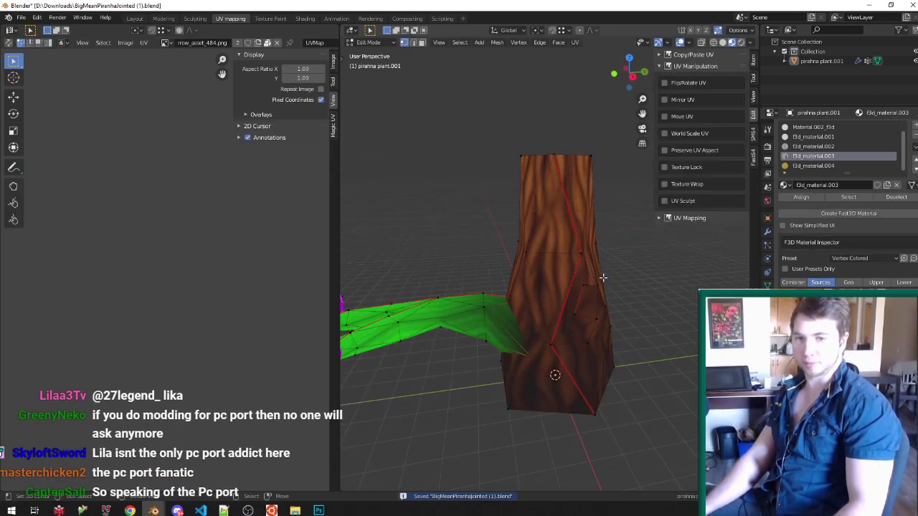
pyautogui.scroll(2, 592, 247)
# Step: Switch to Face select, select then deselect all faces, and bring up the Add Mesh menu by the trunk
pyautogui.hotkey('ctrl', 'Tab')
pyautogui.click(548, 270)
pyautogui.press('a')
pyautogui.press('a')
pyautogui.hotkey('ctrl', 's')
pyautogui.scroll(-3, 580, 274)
pyautogui.scroll(-2, 584, 269)
pyautogui.scroll(2, 571, 298)
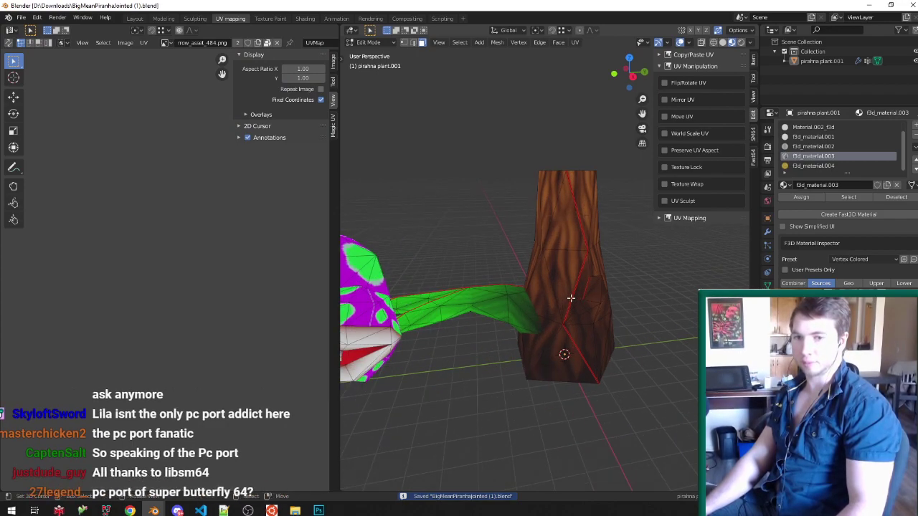
pyautogui.moveTo(571, 298); pyautogui.dragTo(492, 250, button='middle')
pyautogui.hotkey('shift', 'a')
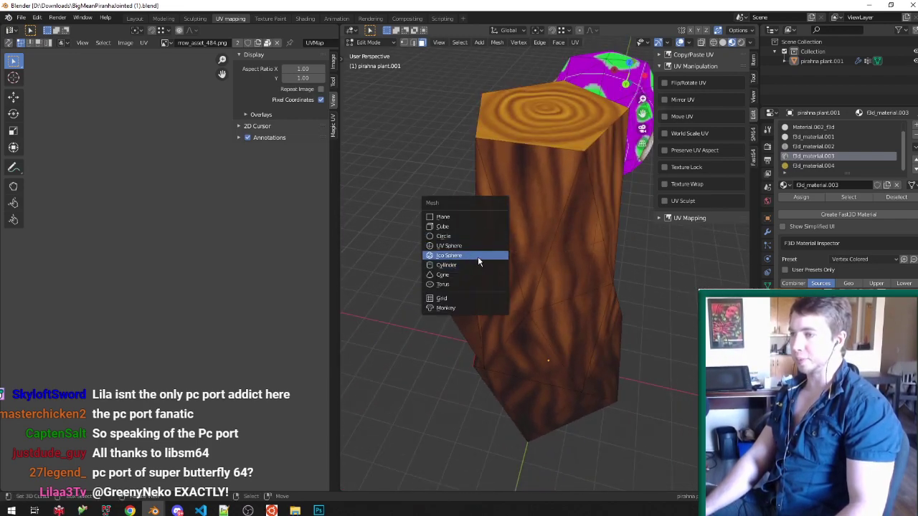
# Step: Add an Ico Sphere, stretch it vertically by 2.27 on Z, and move it into the trunk
pyautogui.click(477, 257)
pyautogui.moveTo(502, 237); pyautogui.dragTo(582, 204, button='middle')
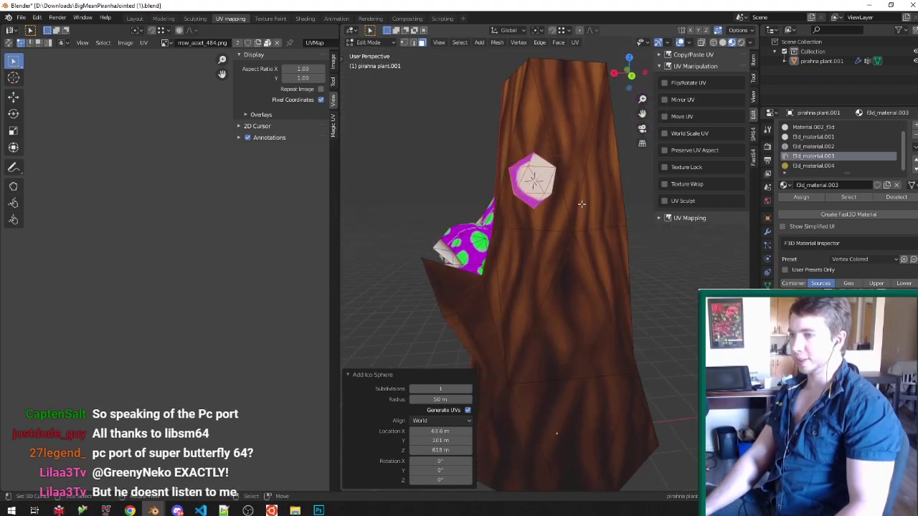
pyautogui.press('s')
pyautogui.press('z')
pyautogui.click(653, 174)
pyautogui.press('g')
pyautogui.hotkey('shift', 'z')
pyautogui.rightClick(534, 213)
pyautogui.moveTo(534, 215); pyautogui.dragTo(555, 266, button='middle')
pyautogui.press('g')
pyautogui.hotkey('shift', 'z')
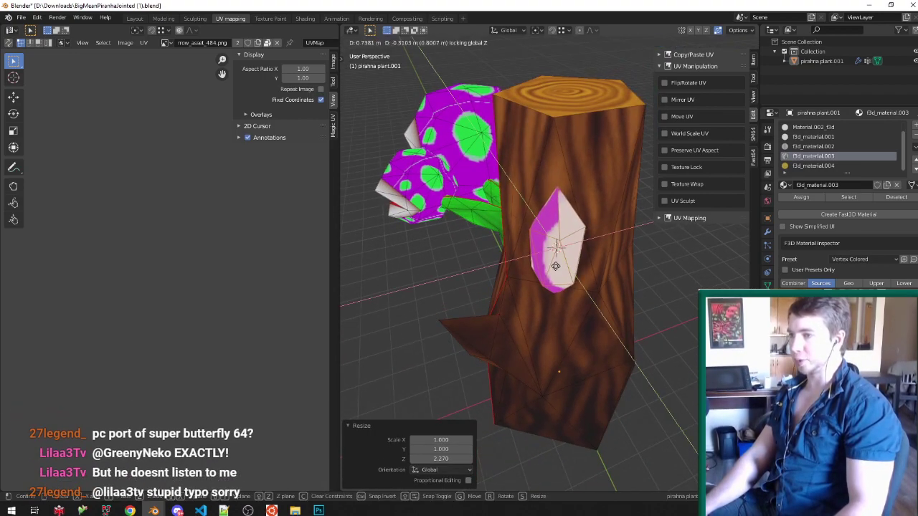
pyautogui.click(548, 264)
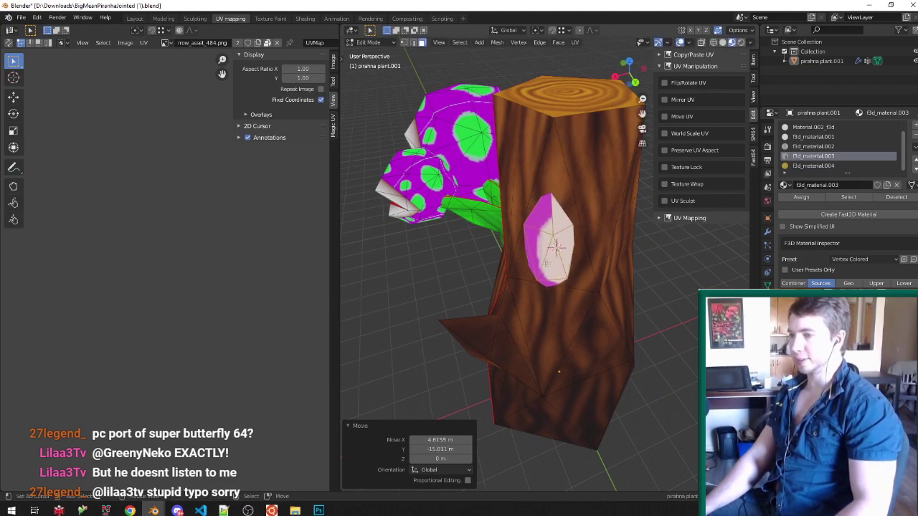
# Step: In solid shading, switch to Vertex select and delete a vertex on the gem's back
pyautogui.scroll(5, 547, 262)
pyautogui.press('z')
pyautogui.moveTo(552, 262); pyautogui.dragTo(426, 250, button='middle')
pyautogui.scroll(2, 542, 255)
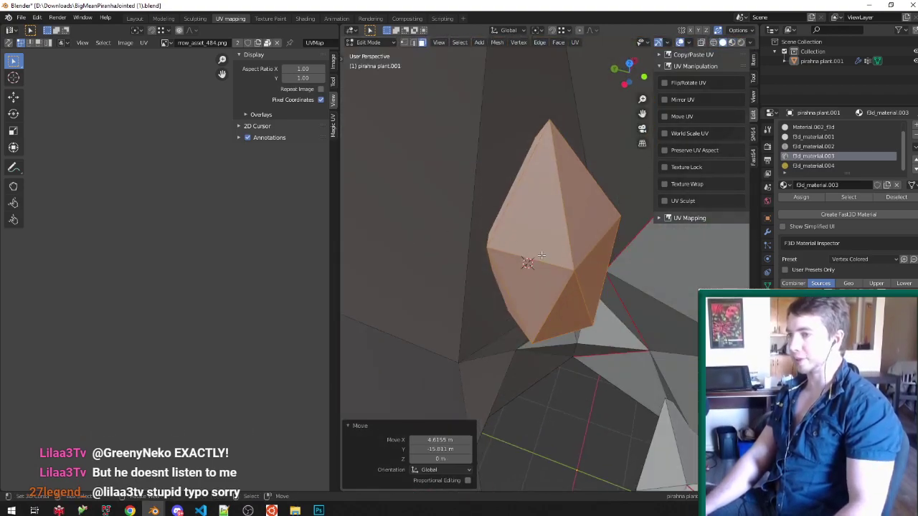
pyautogui.scroll(1, 542, 255)
pyautogui.moveTo(542, 256); pyautogui.dragTo(547, 208, button='middle')
pyautogui.hotkey('ctrl', 'Tab')
pyautogui.click(546, 208)
pyautogui.rightClick(557, 206)
pyautogui.press('x')
pyautogui.click(557, 205)
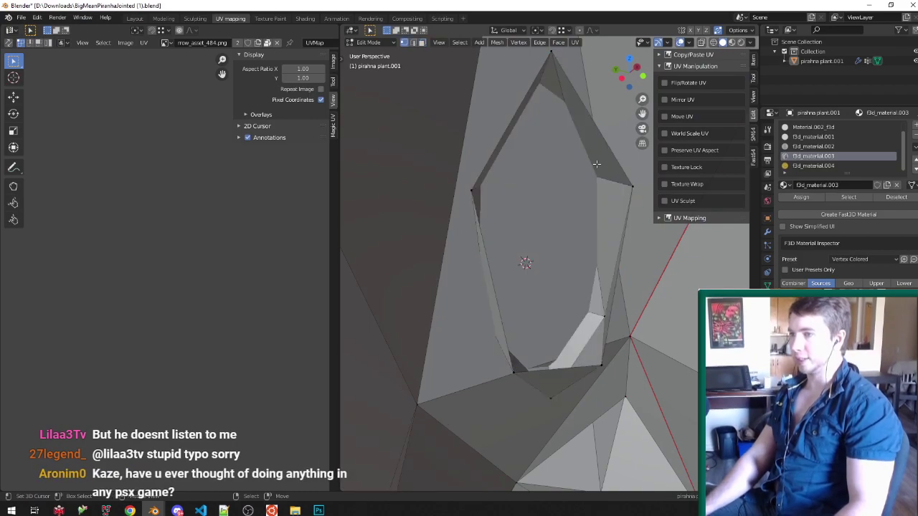
# Step: Turn snapping on and drop the top gem vertex onto the trunk face
pyautogui.moveTo(575, 62); pyautogui.dragTo(571, 138, button='middle')
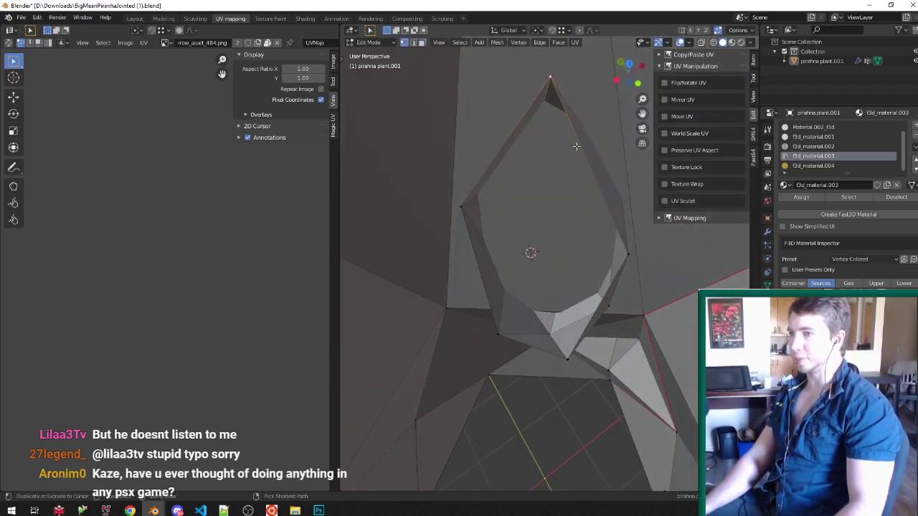
pyautogui.hotkey('ctrl', 'shift', 'Tab')
pyautogui.press('g')
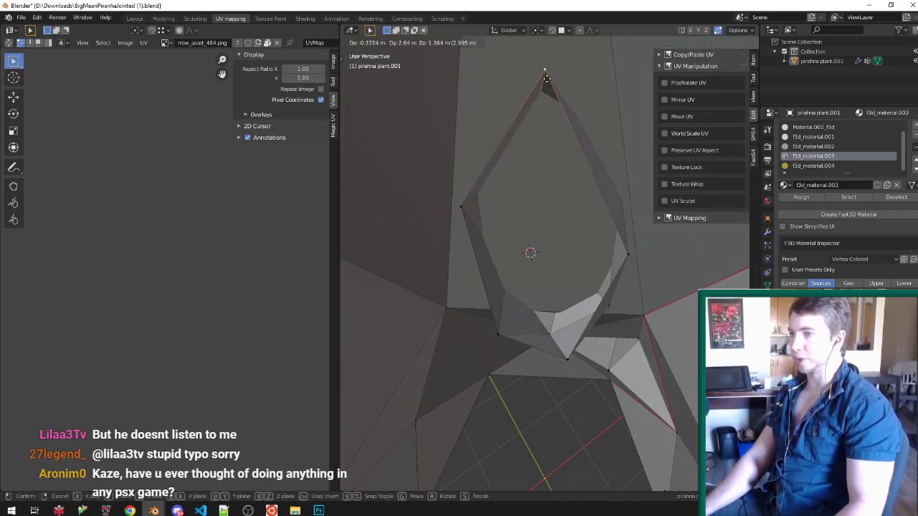
pyautogui.click(547, 78)
pyautogui.hotkey('shift', 'Tab')
pyautogui.press('g')
pyautogui.click(547, 78)
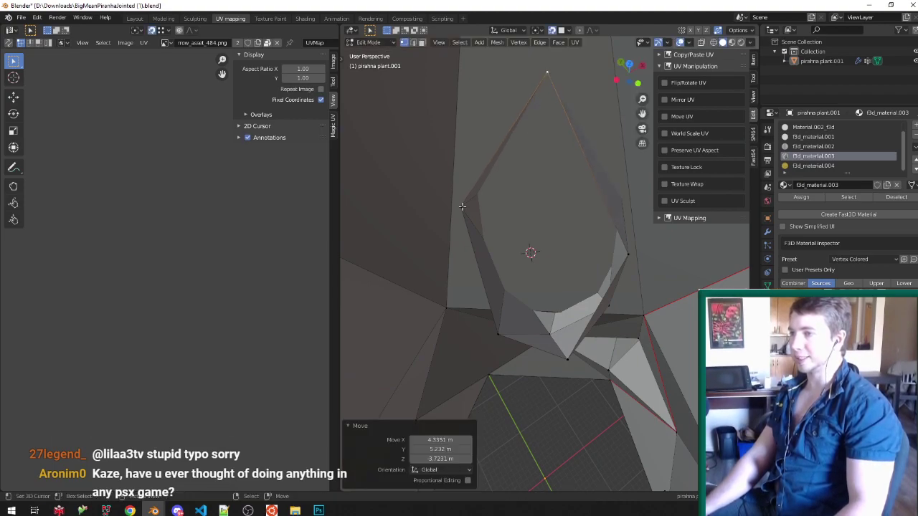
# Step: Switch snapping to edges and snap the left and right gem vertices onto trunk edges
pyautogui.click(461, 208)
pyautogui.hotkey('ctrl', 'shift', 'Tab')
pyautogui.click(425, 208)
pyautogui.press('g')
pyautogui.click(446, 221)
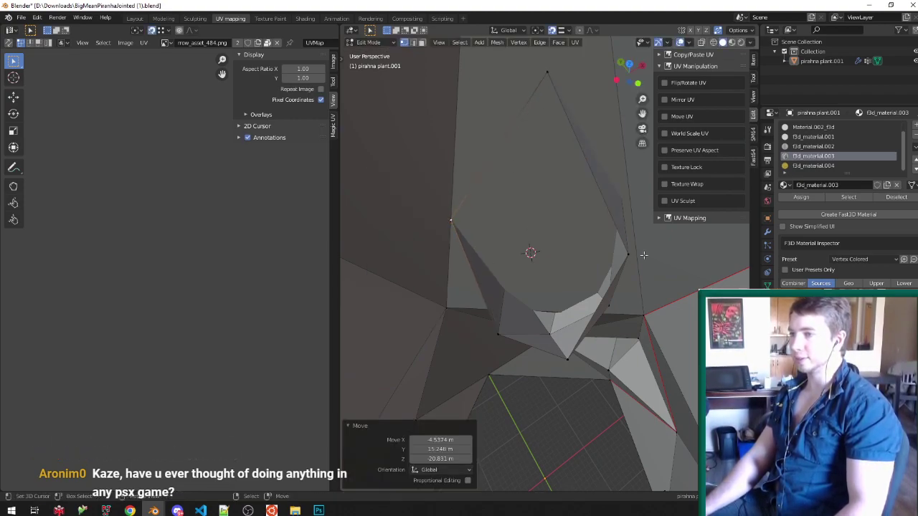
pyautogui.click(636, 254)
pyautogui.press('g')
pyautogui.click(649, 254)
# Step: Delete the lower gem vertex and snap the lower-left vertex onto an edge
pyautogui.rightClick(572, 354)
pyautogui.press('x')
pyautogui.click(569, 353)
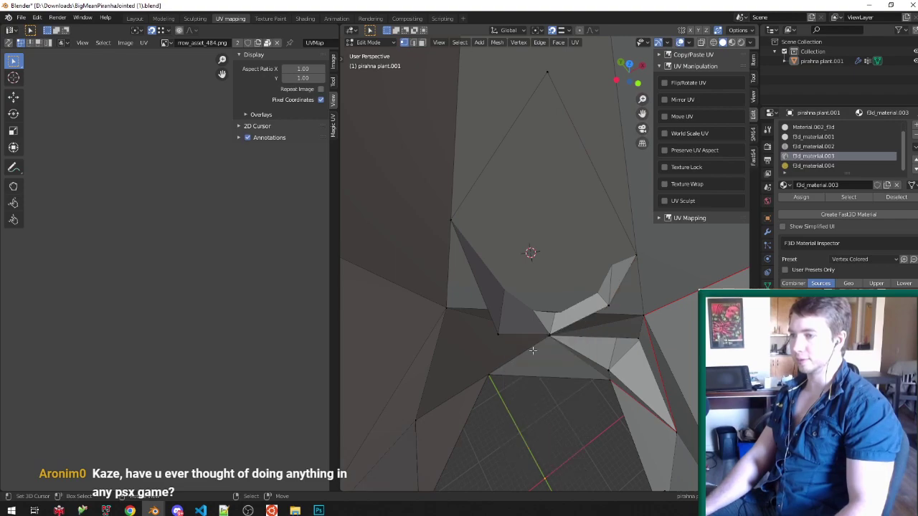
pyautogui.scroll(1, 501, 347)
pyautogui.moveTo(510, 336); pyautogui.dragTo(500, 316, button='middle')
pyautogui.rightClick(493, 338)
pyautogui.press('g')
pyautogui.click(478, 316)
# Step: Snap the right and bottom gem vertices into place and save the file
pyautogui.rightClick(648, 337)
pyautogui.press('g')
pyautogui.click(626, 350)
pyautogui.rightClick(567, 363)
pyautogui.moveTo(568, 364); pyautogui.dragTo(591, 431, button='middle')
pyautogui.hotkey('ctrl', 'shift', 'Tab')
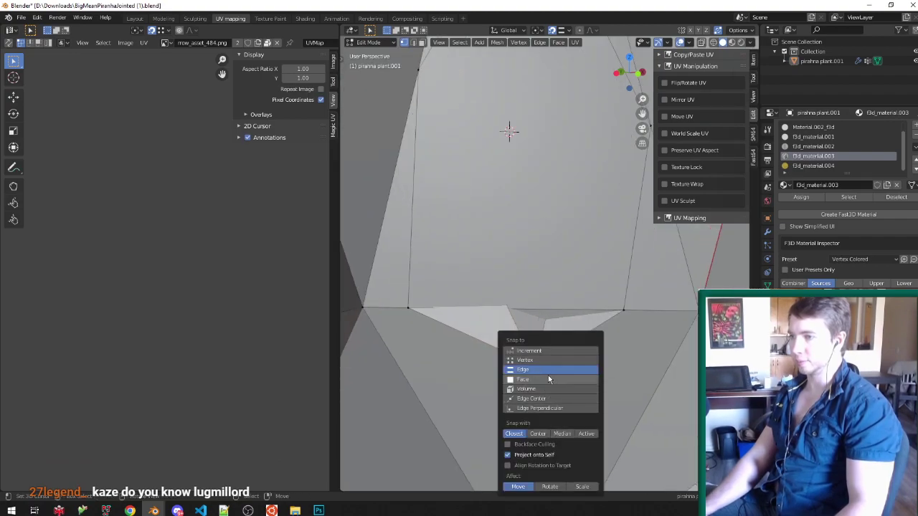
pyautogui.press('g')
pyautogui.click(524, 423)
pyautogui.hotkey('ctrl', 's')
# Step: Switch to Material Preview shading, toggle Edit Mode, and select the whole gem island with Ctrl+L
pyautogui.moveTo(459, 280)
pyautogui.mouseDown(button='middle')
pyautogui.moveTo(615, 265)
pyautogui.moveTo(586, 267)
pyautogui.moveTo(624, 256)
pyautogui.moveTo(615, 242)
pyautogui.moveTo(625, 232)
pyautogui.mouseUp(button='middle')
pyautogui.scroll(-5, 615, 265)
pyautogui.press('z')
pyautogui.press('Tab')
pyautogui.scroll(3, 624, 255)
pyautogui.scroll(-4, 615, 231)
pyautogui.press('Tab')
pyautogui.hotkey('ctrl', 'l')
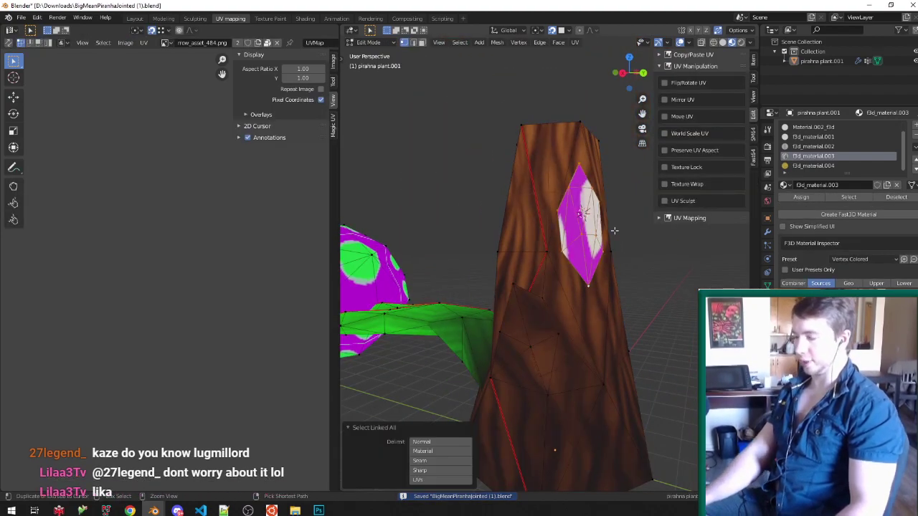
# Step: Frame the gem and collapse a side edge to a single point by scaling it to 0
pyautogui.press('KP_Decimal')
pyautogui.moveTo(566, 216); pyautogui.dragTo(528, 190, button='middle')
pyautogui.click(516, 178)
pyautogui.keyDown('shift'); pyautogui.click(547, 179); pyautogui.keyUp('shift')
pyautogui.moveTo(605, 188); pyautogui.dragTo(614, 206, button='middle')
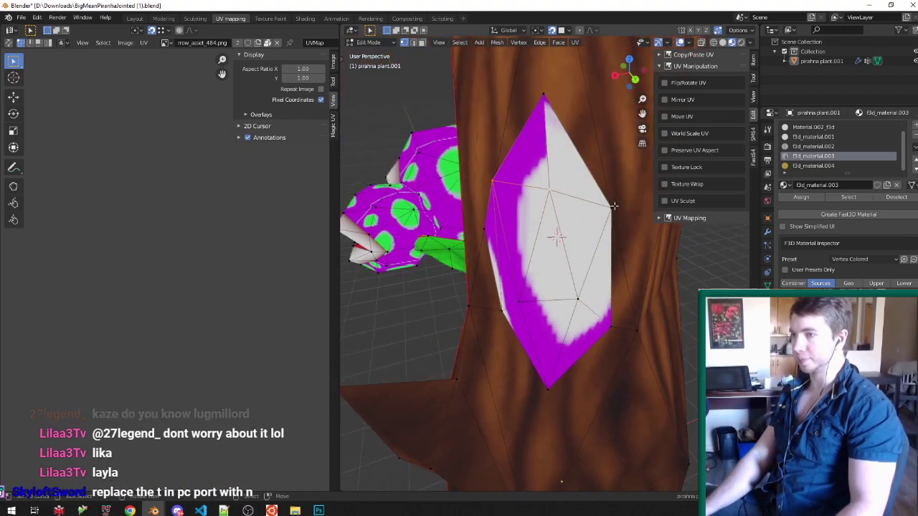
pyautogui.press('s')
pyautogui.press('0')
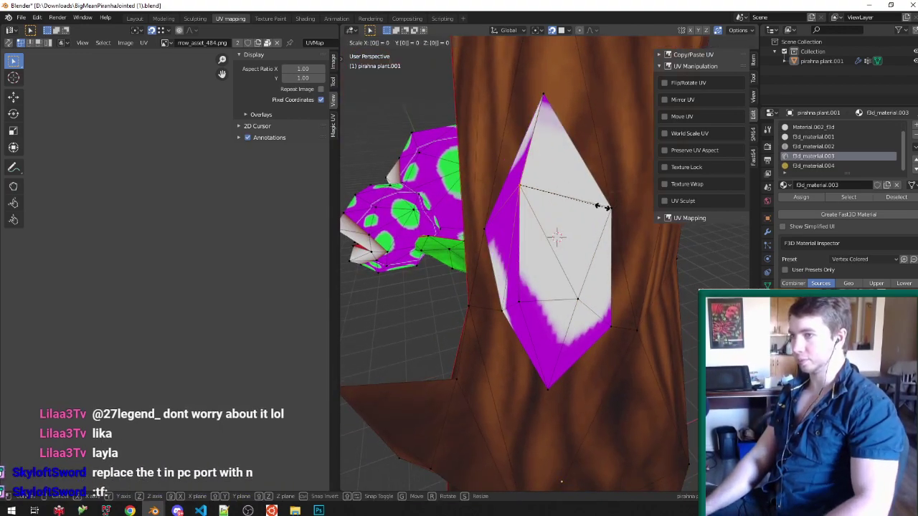
pyautogui.press('Return')
# Step: Merge the gem's duplicate vertices by distance, lower it along Z, and save
pyautogui.press('a')
pyautogui.press('m')
pyautogui.click(603, 208)
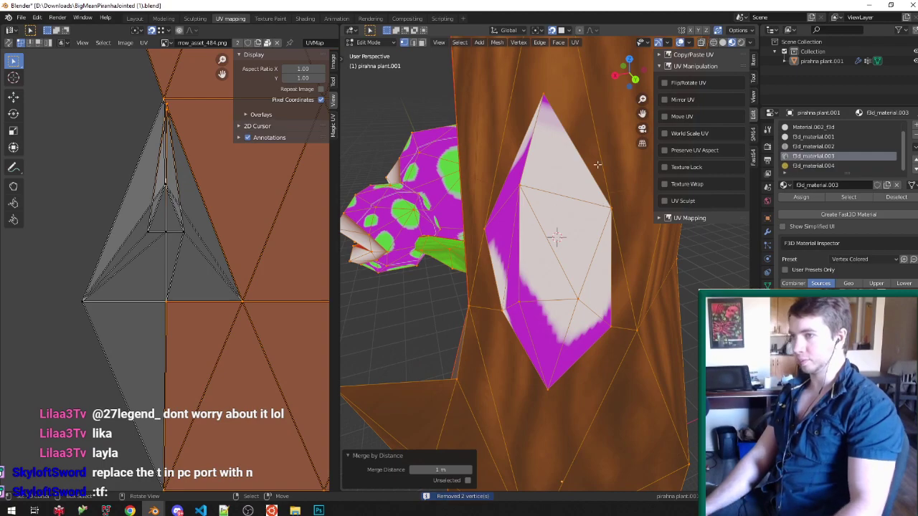
pyautogui.press('g')
pyautogui.press('z')
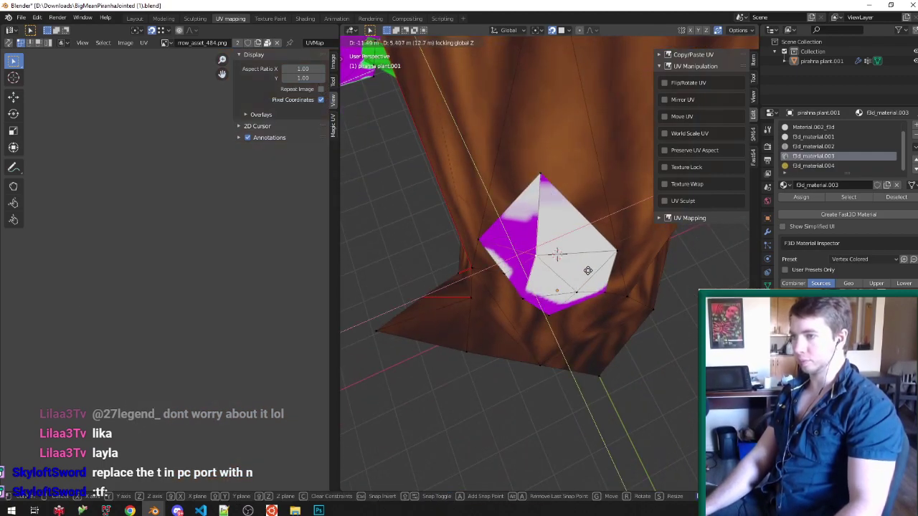
pyautogui.click(588, 270)
pyautogui.hotkey('ctrl', 's')
# Step: With snapping on, drop the gem's bottom tip vertex onto the bark and save
pyautogui.moveTo(588, 270); pyautogui.dragTo(611, 206, button='middle')
pyautogui.keyDown('shift'); pyautogui.moveTo(561, 445); pyautogui.dragTo(576, 303, button='middle'); pyautogui.keyUp('shift')
pyautogui.click(564, 250)
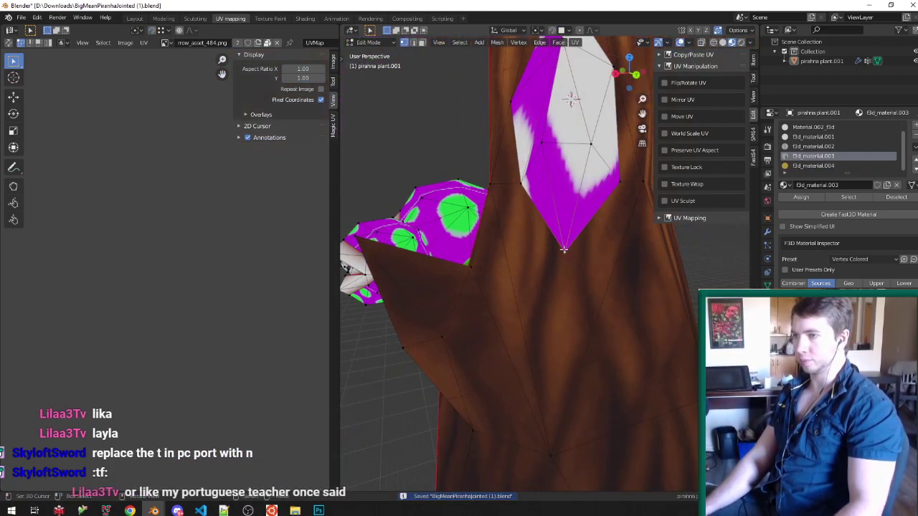
pyautogui.scroll(-1, 564, 249)
pyautogui.hotkey('shift', 'Tab')
pyautogui.press('g')
pyautogui.click(558, 326)
pyautogui.press('Tab')
pyautogui.hotkey('ctrl', 's')
# Step: Reselect all linked gem faces in Edit Mode and create a new Fast3D material for them
pyautogui.moveTo(531, 256); pyautogui.dragTo(604, 291, button='middle')
pyautogui.scroll(-4, 607, 251)
pyautogui.scroll(3, 607, 235)
pyautogui.press('Tab')
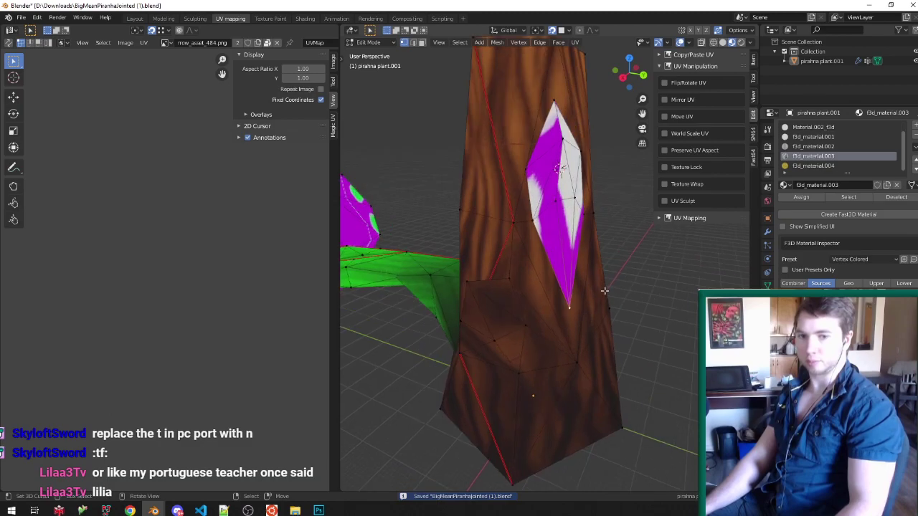
pyautogui.hotkey('ctrl', 'l')
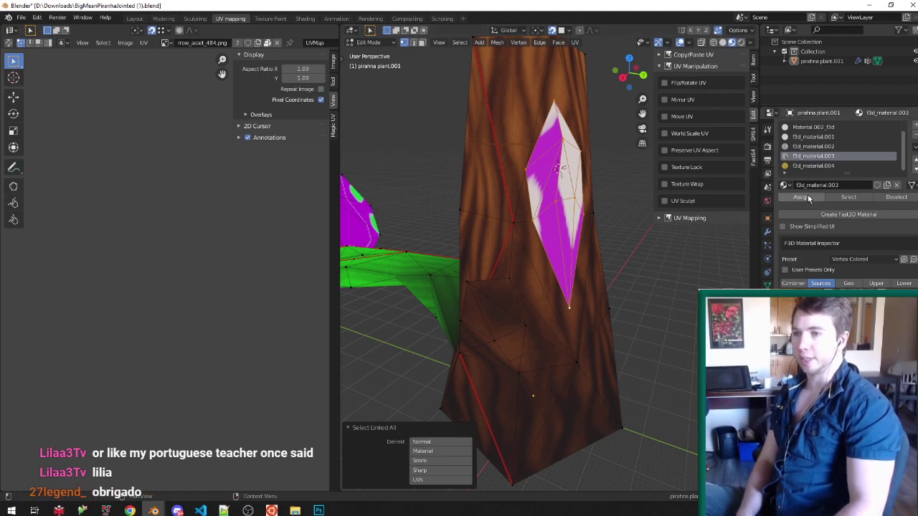
pyautogui.click(808, 213)
# Step: Set f3d_material.005 to the Vertex Colored preset and open the image browser on D:\Downloads
pyautogui.click(860, 259)
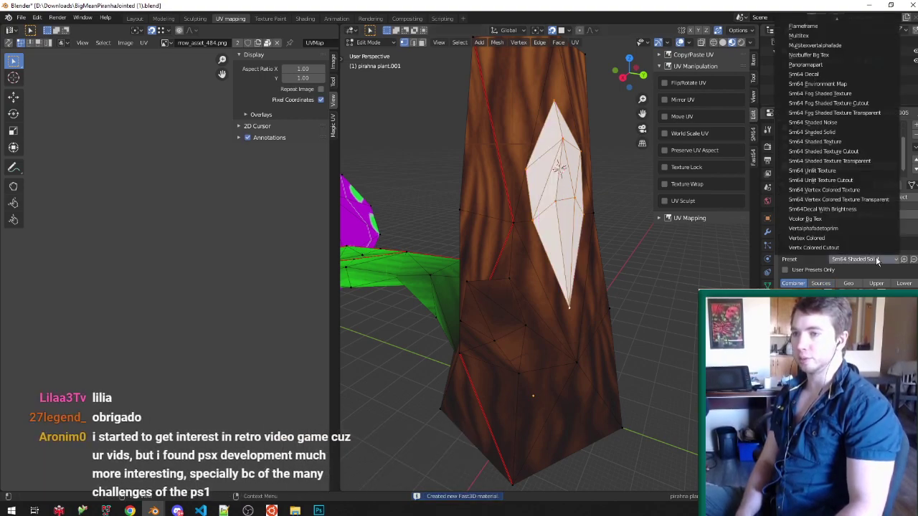
pyautogui.click(825, 239)
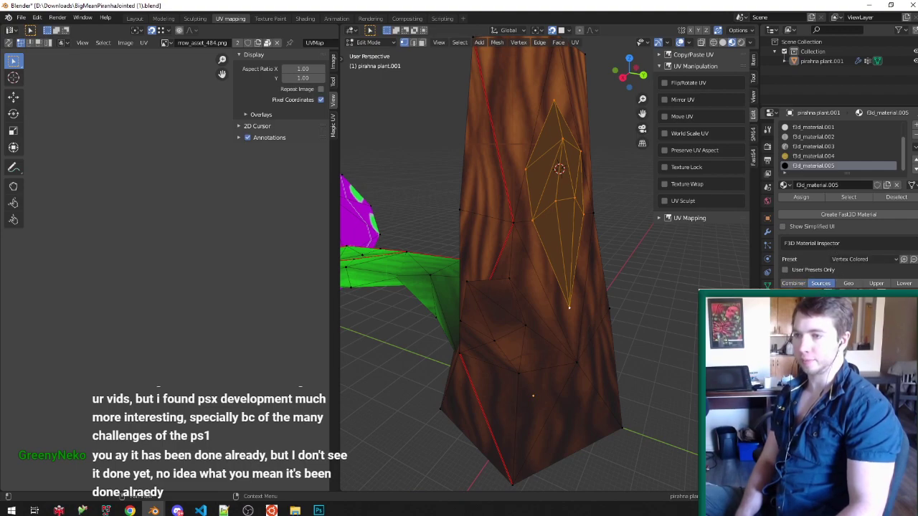
pyautogui.click(876, 340)
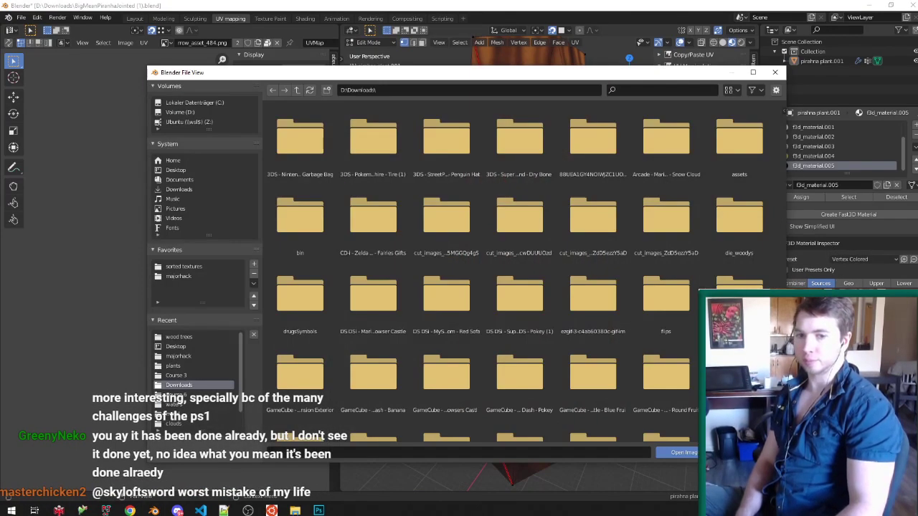
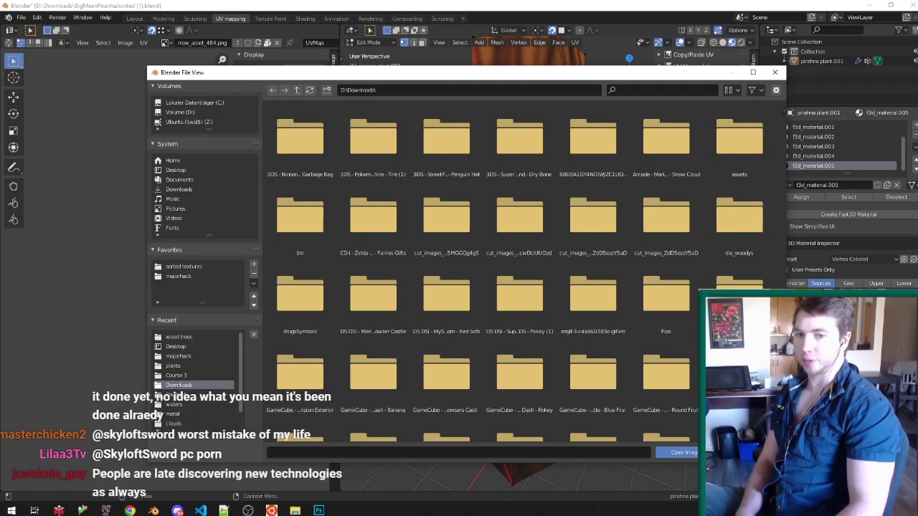
# Step: Browse the image file picker from the Desktop and wood trees folder up to the sorted textures folder
pyautogui.click(189, 346)
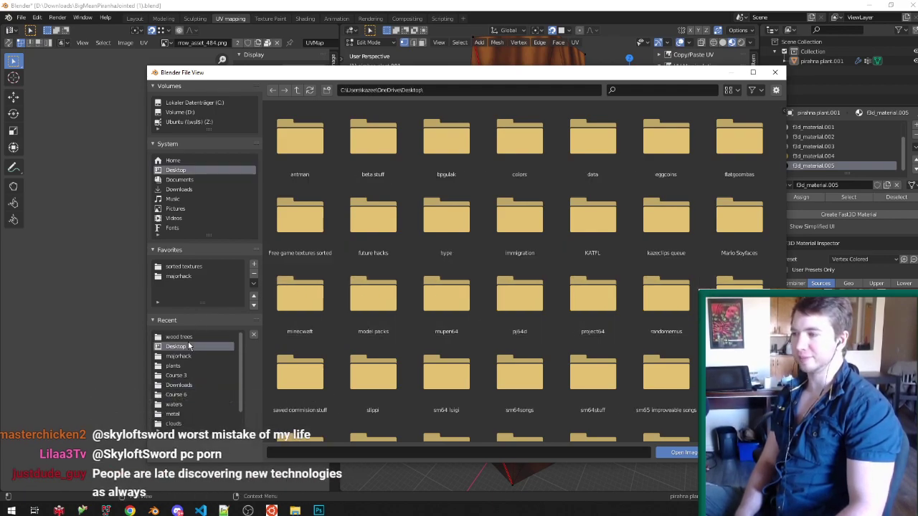
pyautogui.click(200, 336)
pyautogui.click(302, 91)
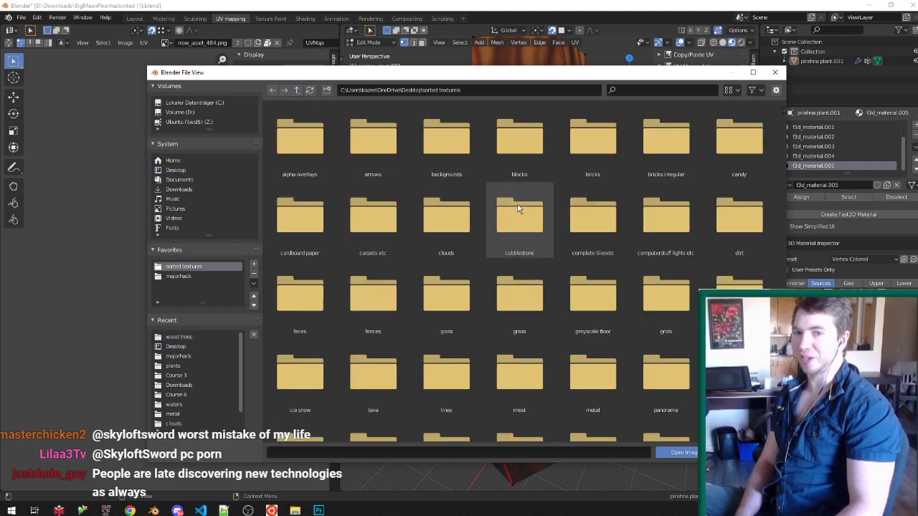
pyautogui.scroll(-8, 524, 219)
pyautogui.scroll(-1, 531, 223)
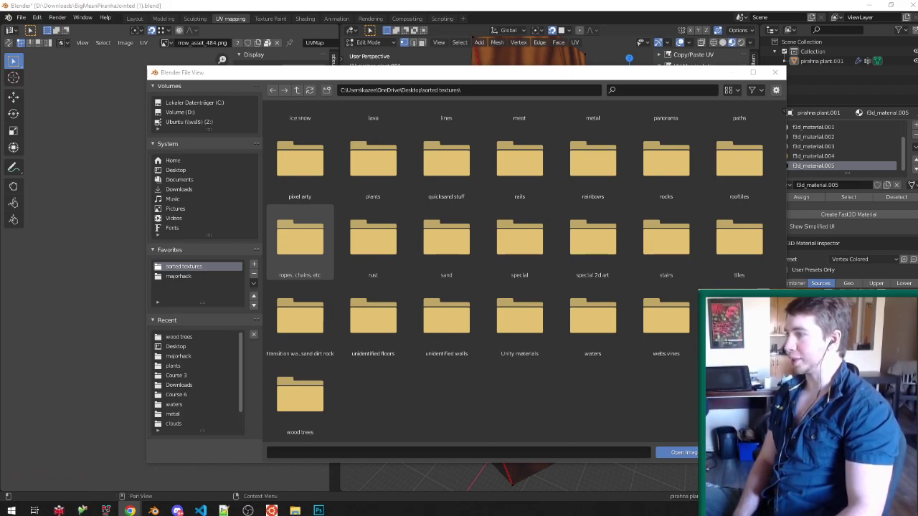
# Step: Bring the Twitter profile up full screen in Chrome and scroll its feed
pyautogui.moveTo(0, 4); pyautogui.dragTo(623, 4)
pyautogui.scroll(-20, 475, 274)
pyautogui.scroll(-15, 372, 337)
# Step: Scroll through the Twitter profile's older posts
pyautogui.scroll(-20, 134, 344)
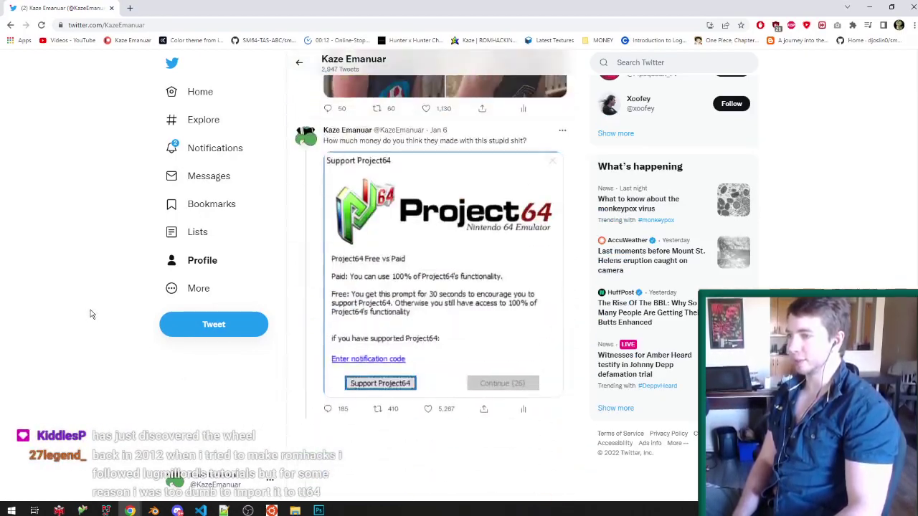
pyautogui.scroll(-5, 92, 314)
pyautogui.scroll(-5, 95, 314)
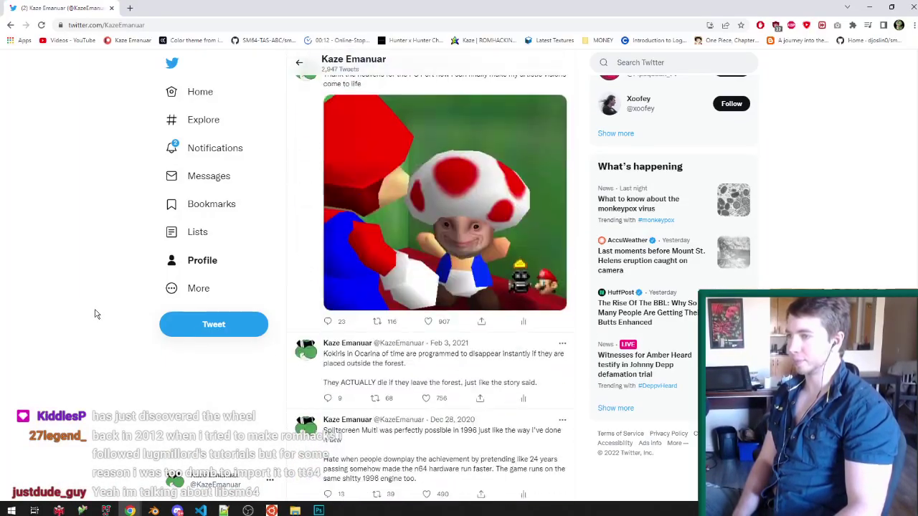
pyautogui.scroll(6, 95, 314)
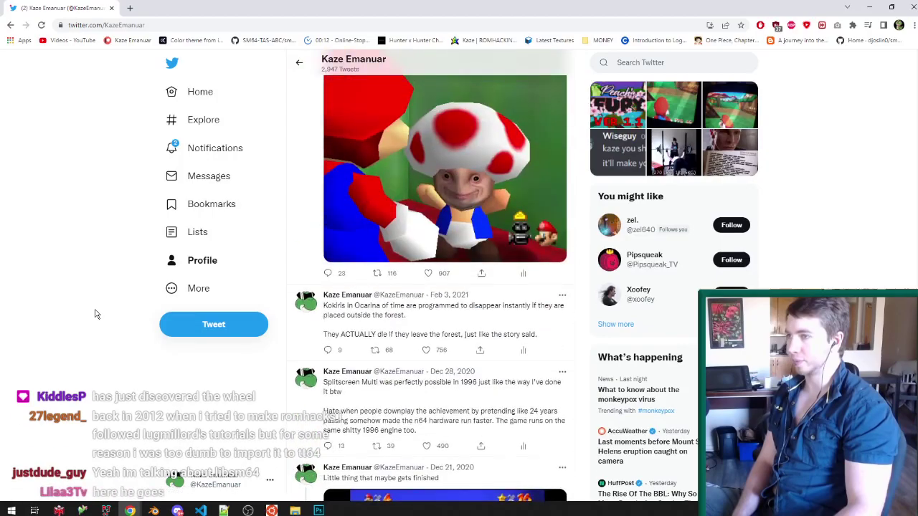
pyautogui.scroll(-4, 95, 314)
pyautogui.scroll(6, 97, 314)
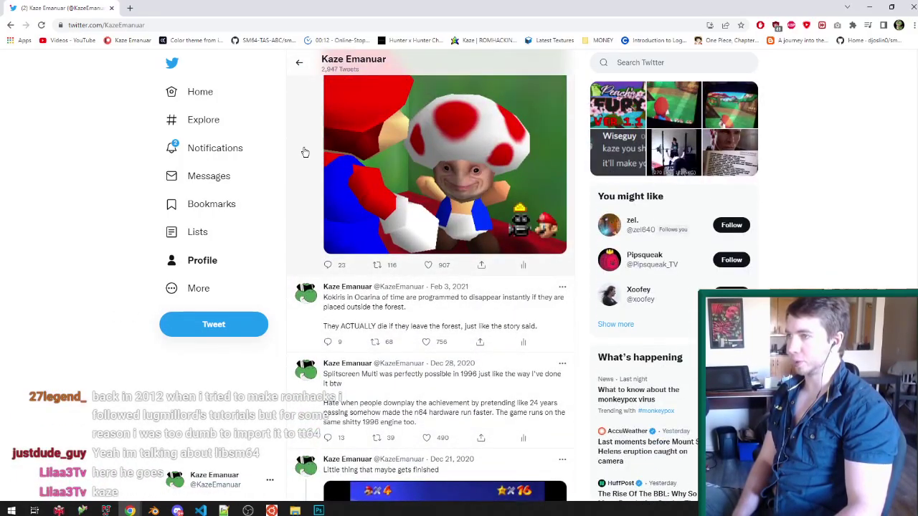
# Step: Read the replies on the Toad image post, then return to the profile feed
pyautogui.click(304, 152)
pyautogui.scroll(-10, 348, 286)
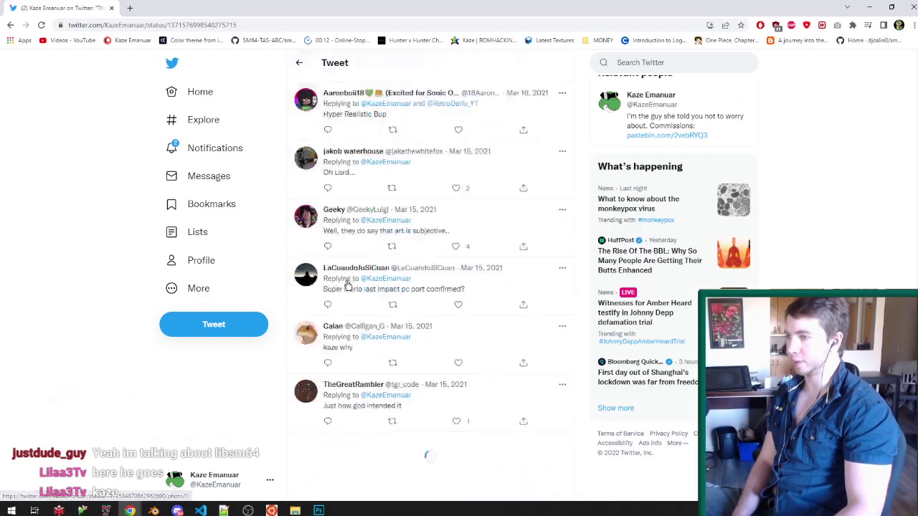
pyautogui.scroll(-5, 348, 285)
pyautogui.hotkey('alt', 'Left')
# Step: Scroll the profile feed some more, then minimize Chrome to return to Blender
pyautogui.scroll(3, 204, 263)
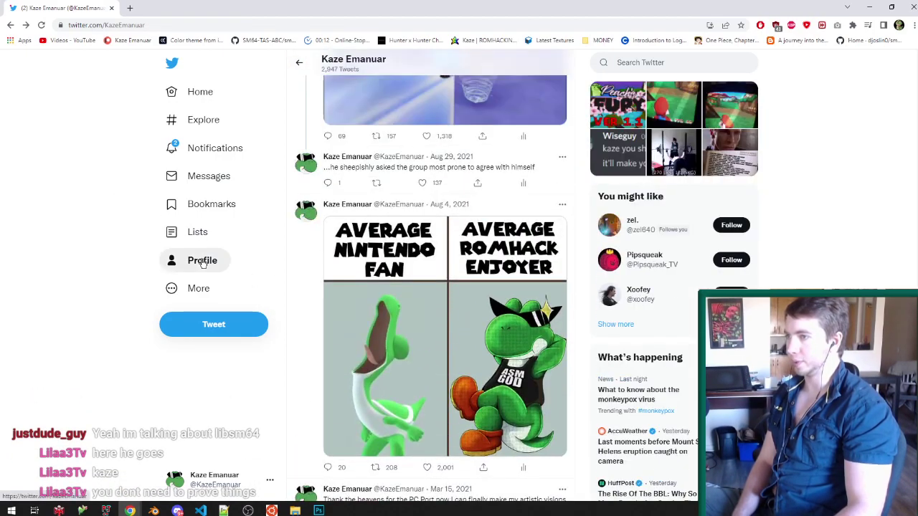
pyautogui.scroll(3, 308, 297)
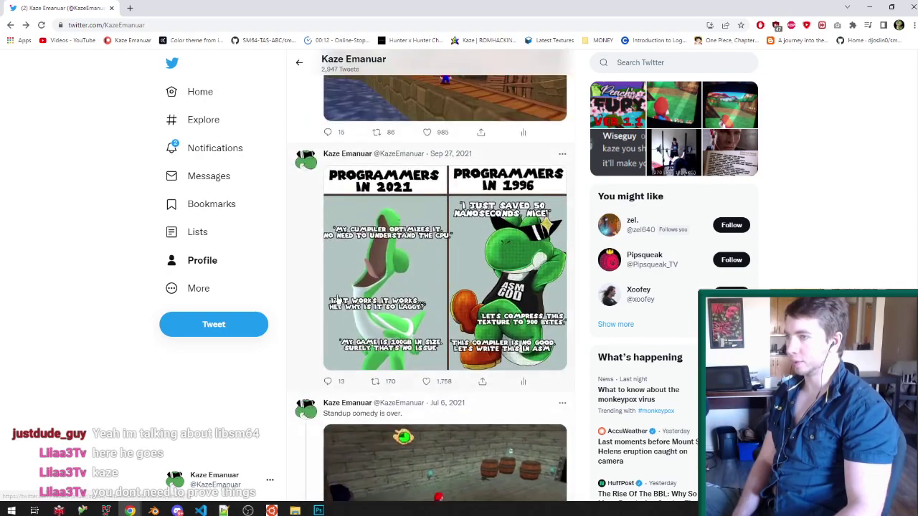
pyautogui.scroll(3, 357, 303)
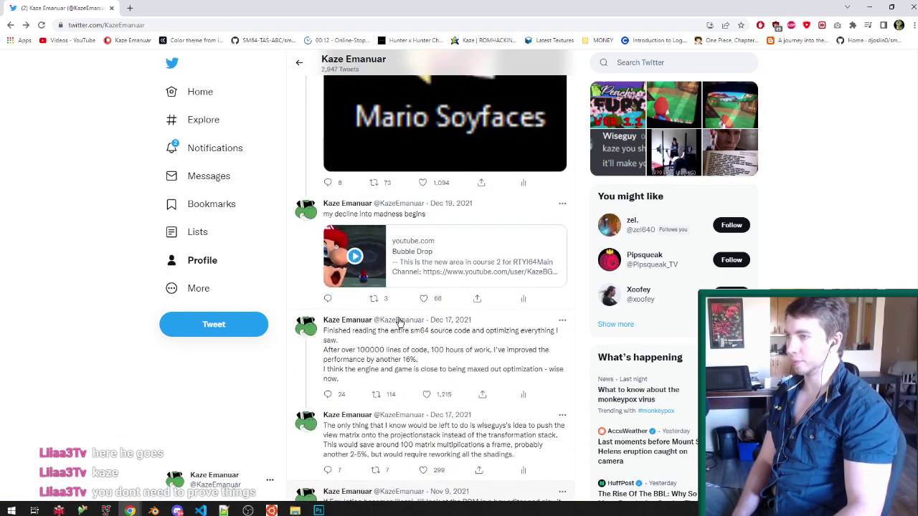
pyautogui.scroll(3, 400, 323)
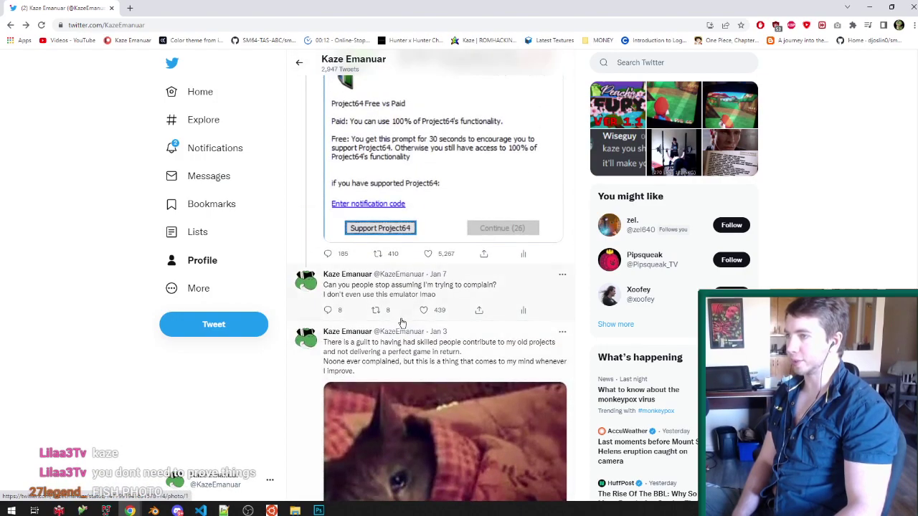
pyautogui.scroll(3, 405, 325)
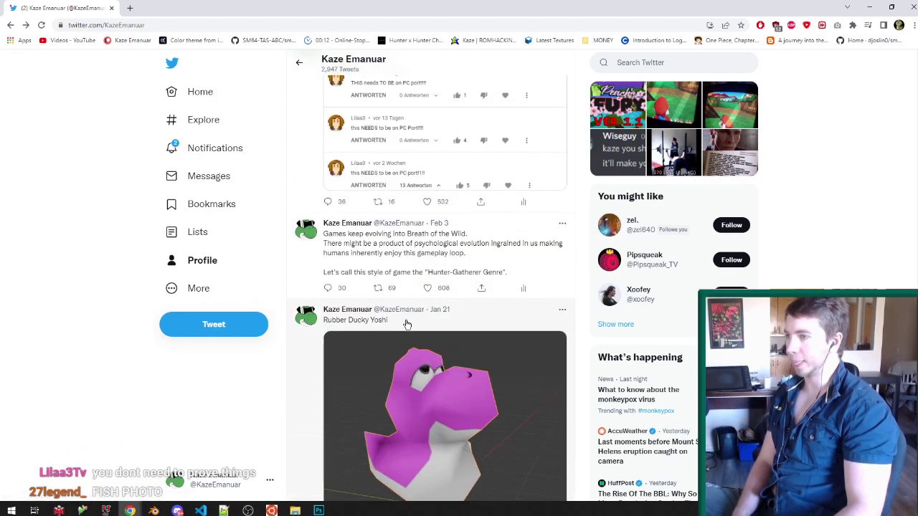
pyautogui.scroll(3, 408, 323)
pyautogui.scroll(-10, 406, 321)
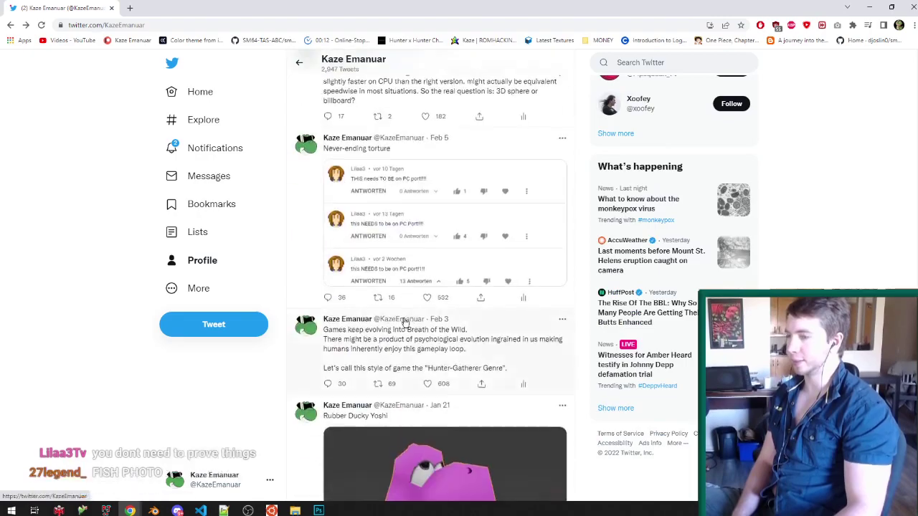
pyautogui.scroll(-5, 404, 318)
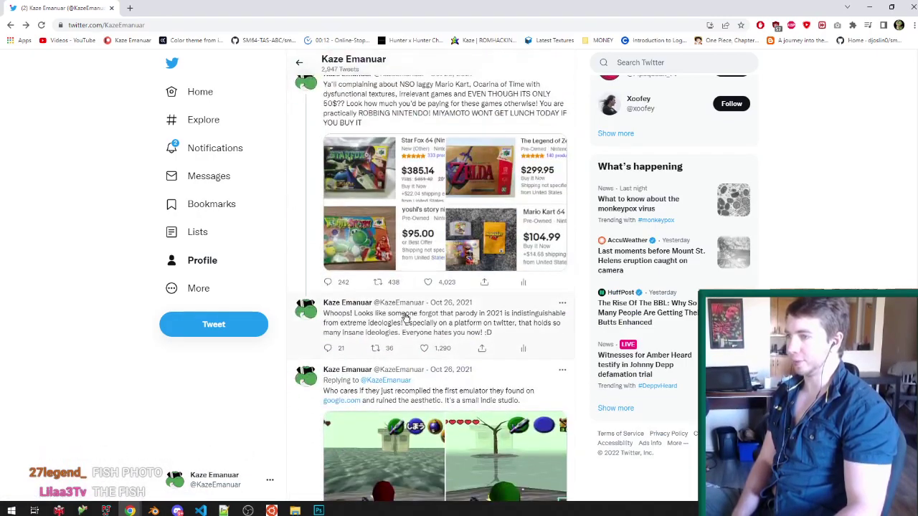
pyautogui.scroll(2, 405, 317)
pyautogui.scroll(-7, 406, 319)
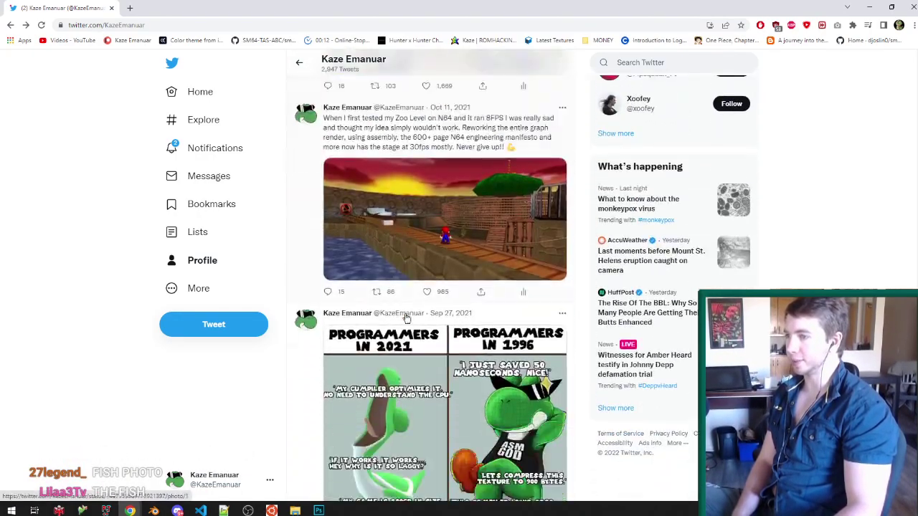
pyautogui.scroll(-15, 406, 319)
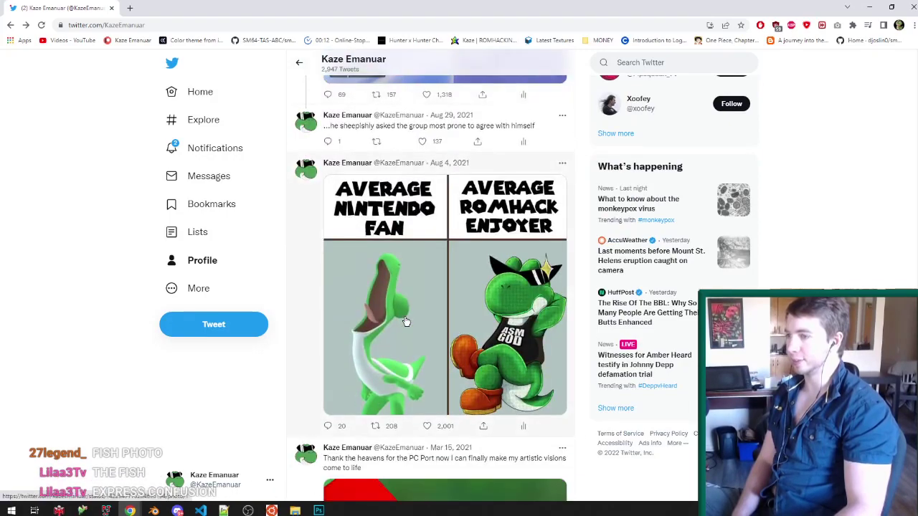
pyautogui.scroll(-3, 406, 321)
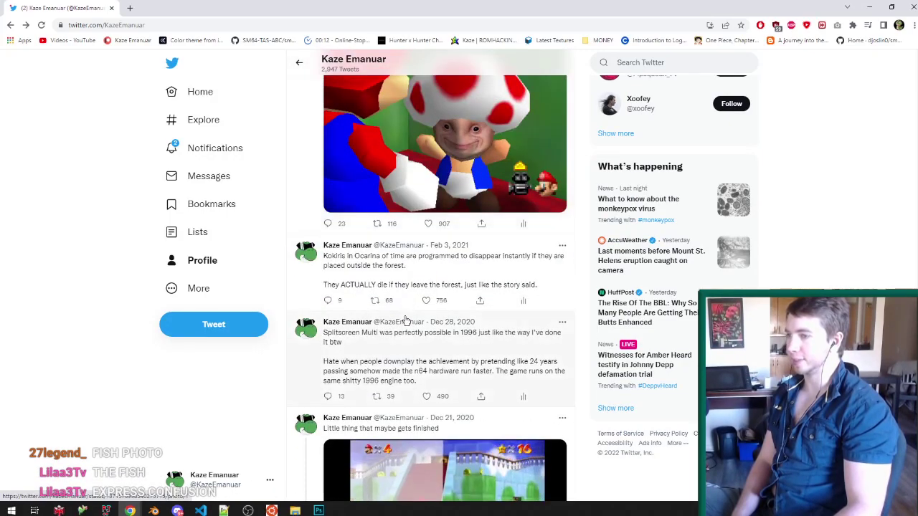
pyautogui.click(910, 6)
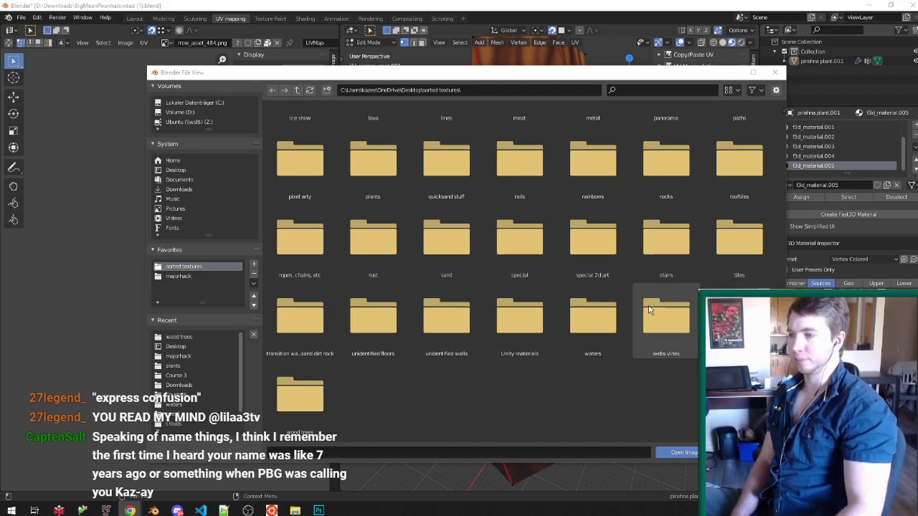
# Step: Open the special textures folder and compare 4DE6FF52_c.png, 26 (2).png, Boneme.png and BookCase.png
pyautogui.doubleClick(535, 256)
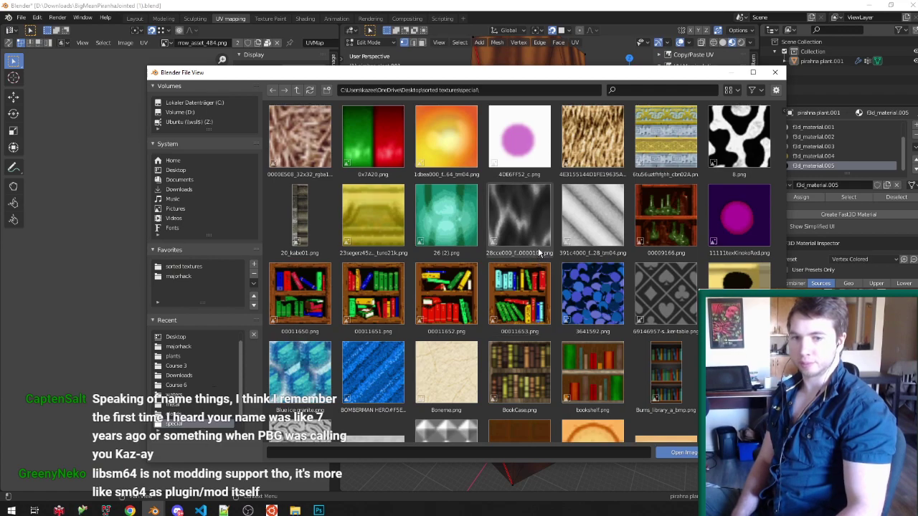
pyautogui.click(520, 161)
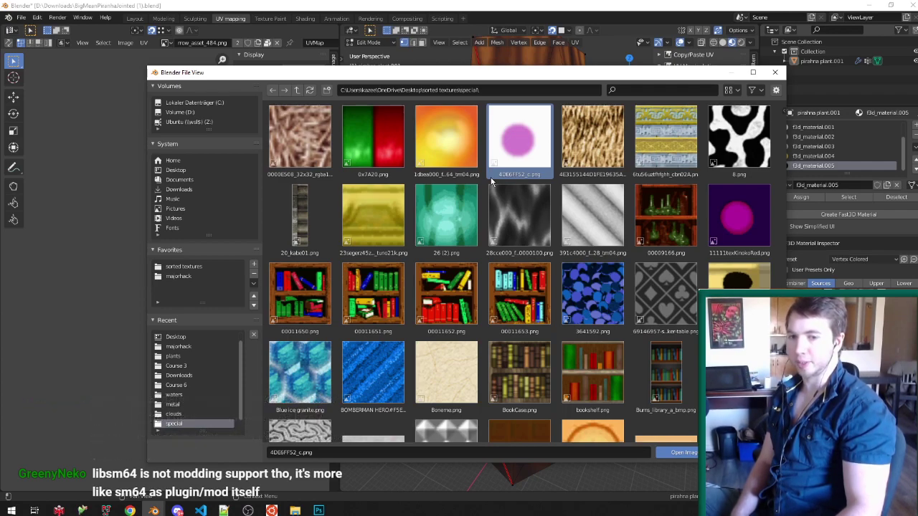
pyautogui.click(497, 186)
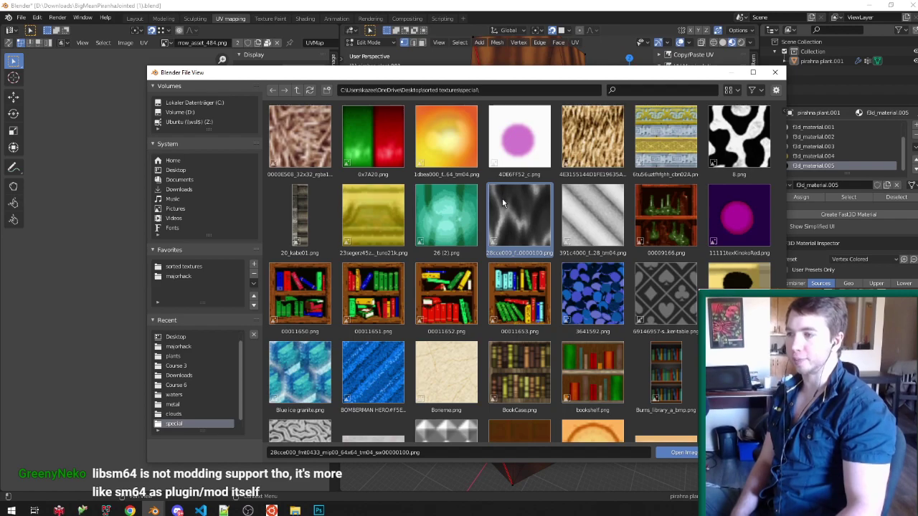
pyautogui.scroll(-1, 502, 203)
pyautogui.click(450, 194)
pyautogui.scroll(-1, 450, 194)
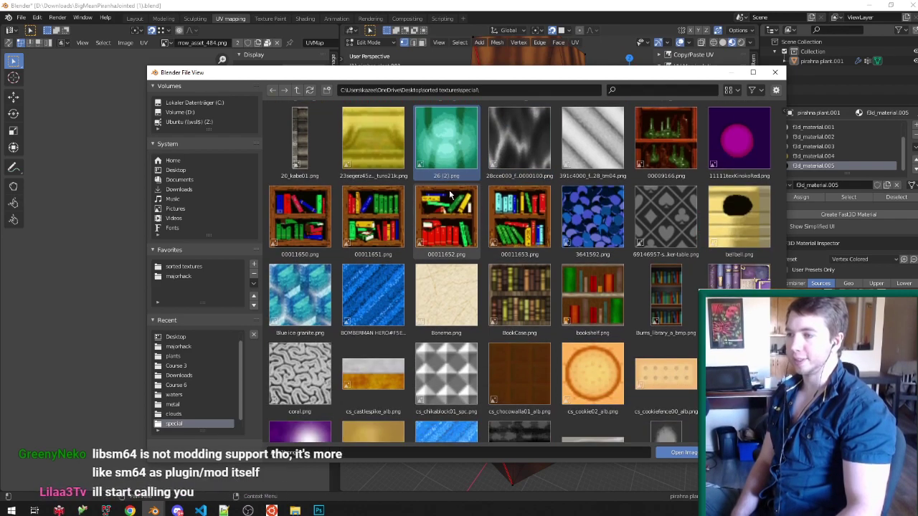
pyautogui.scroll(-1, 449, 194)
pyautogui.click(461, 269)
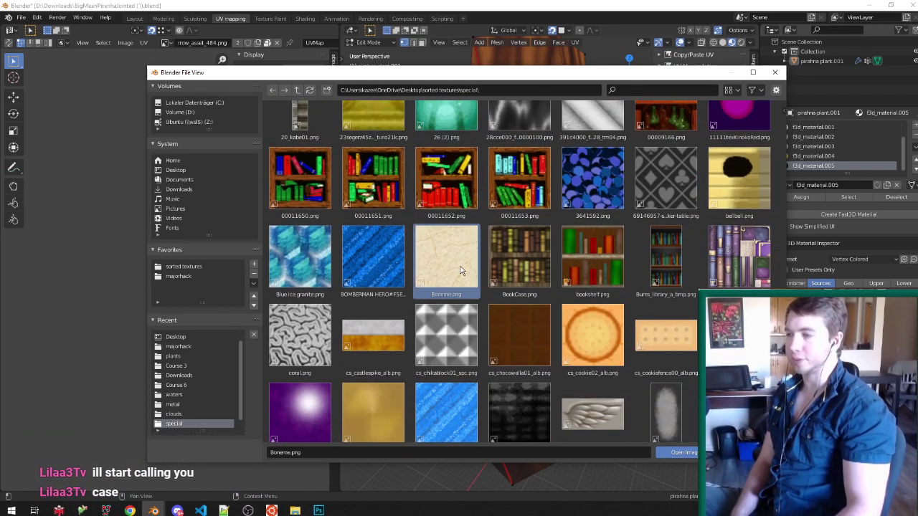
pyautogui.click(514, 268)
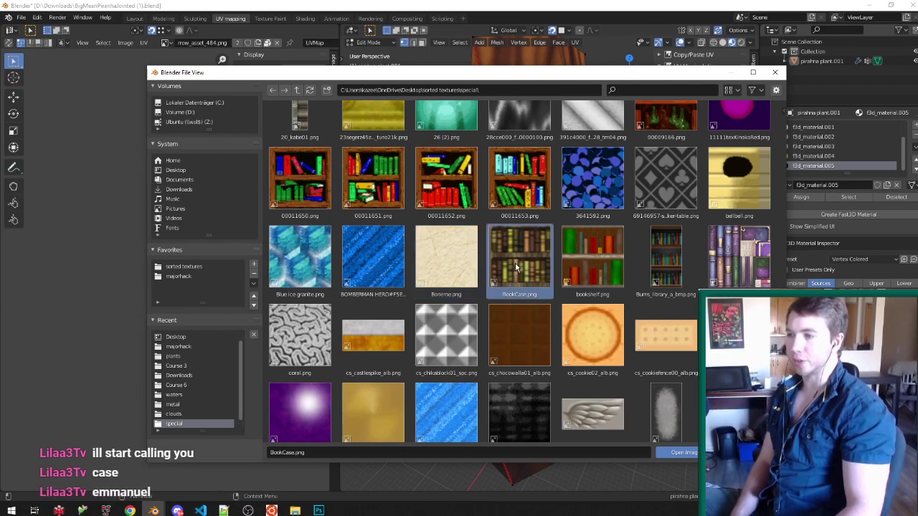
pyautogui.click(470, 263)
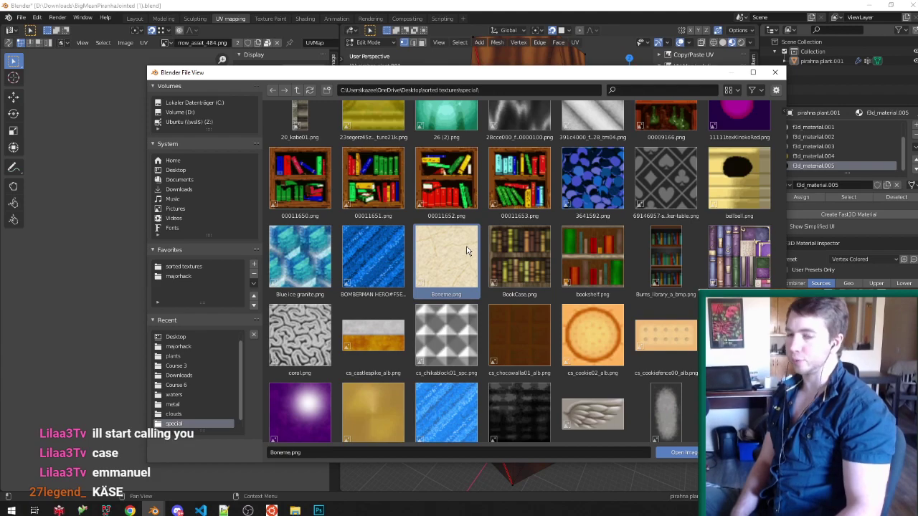
# Step: Load cs_metal06envmap_alb.png as the leaf material's texture
pyautogui.scroll(-1, 470, 263)
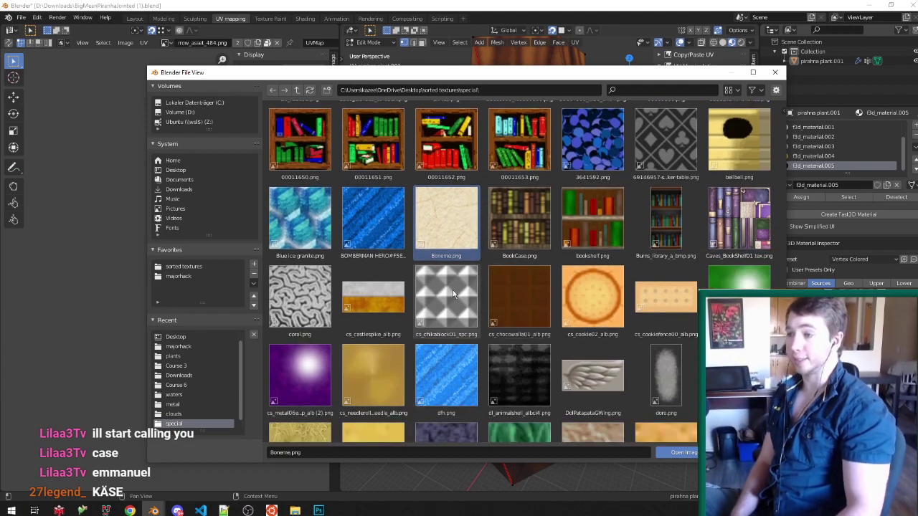
pyautogui.click(454, 287)
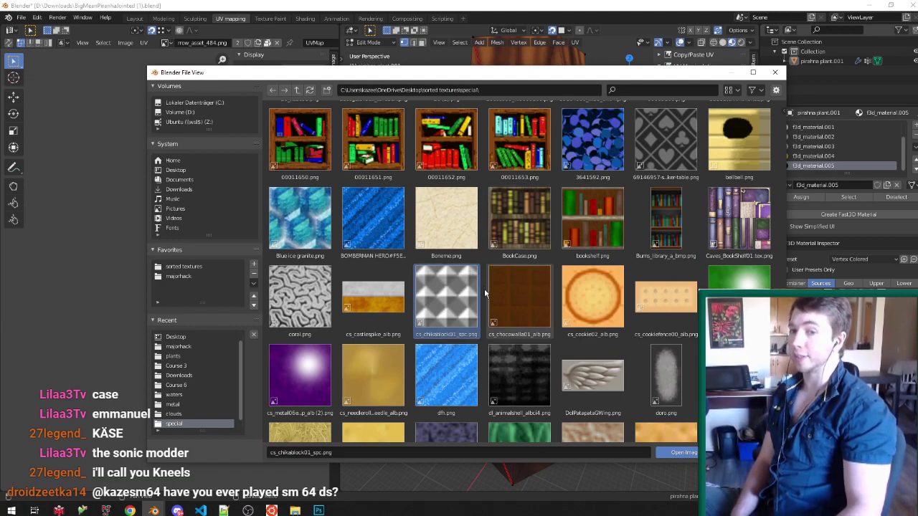
pyautogui.scroll(-1, 489, 287)
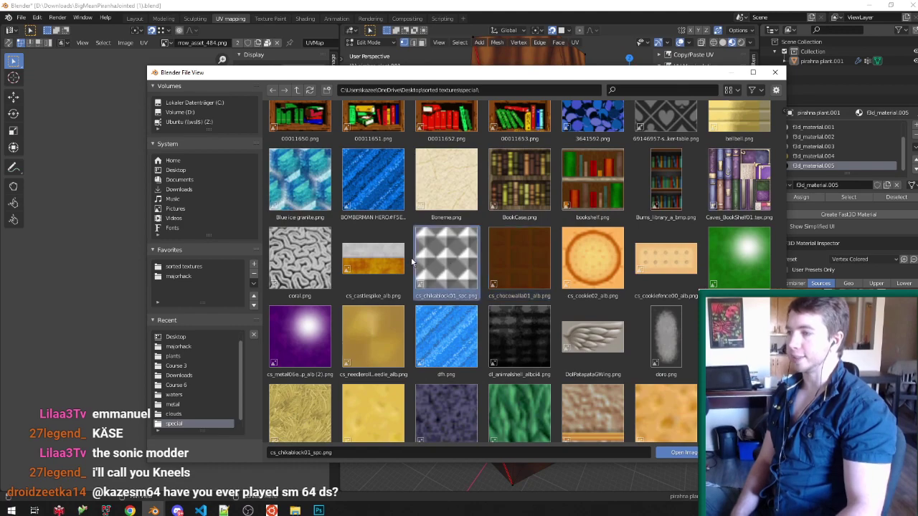
pyautogui.scroll(-1, 435, 266)
pyautogui.click(715, 242)
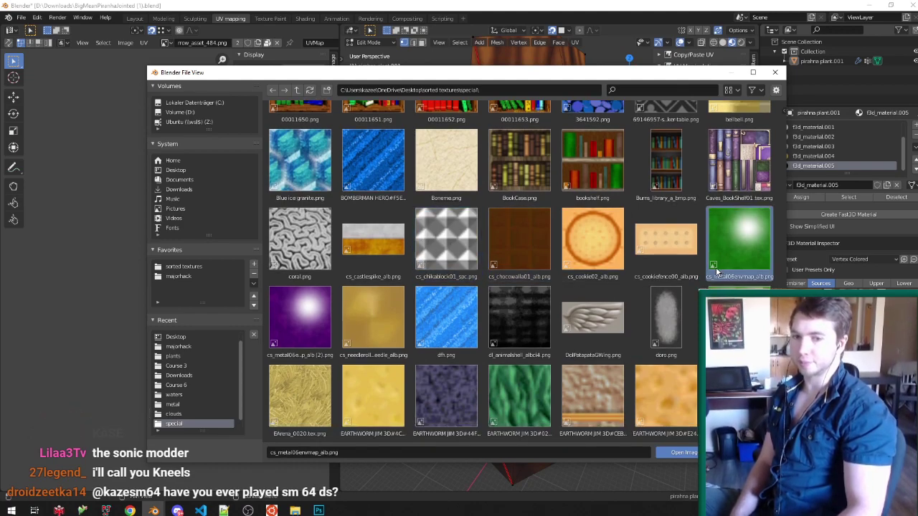
pyautogui.doubleClick(731, 253)
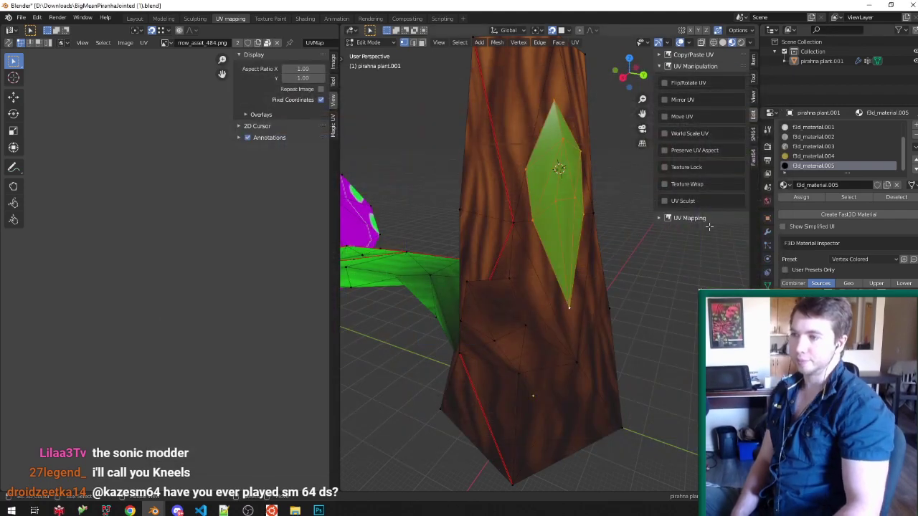
# Step: Apply the Sm64 Environment Map preset to the leaf material
pyautogui.click(861, 259)
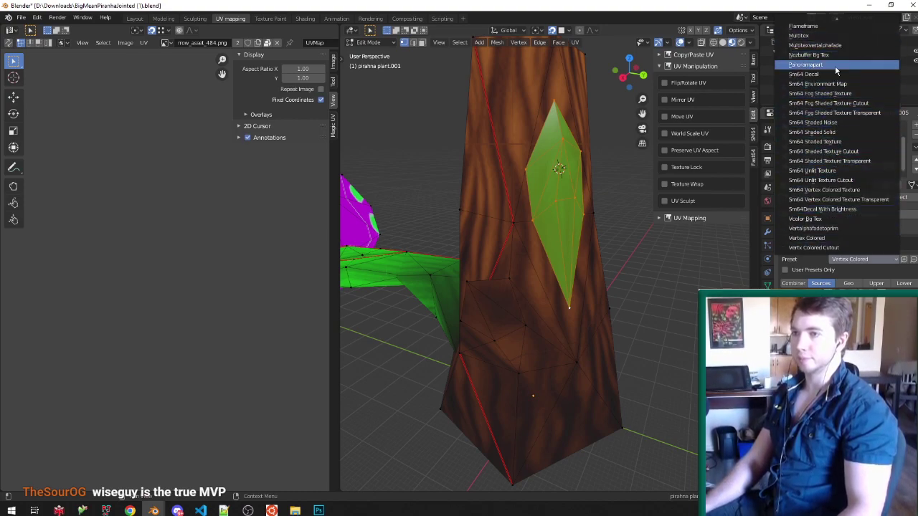
pyautogui.click(838, 84)
pyautogui.moveTo(642, 198); pyautogui.dragTo(512, 189, button='middle')
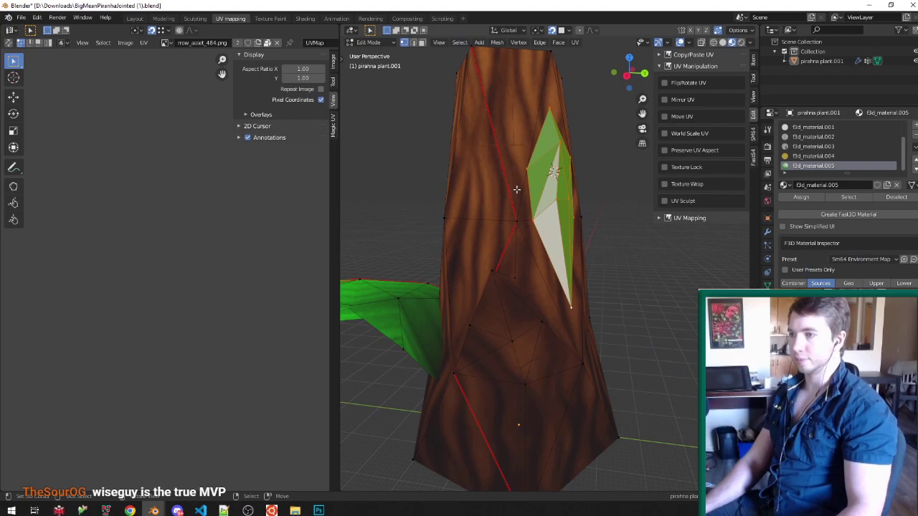
# Step: Shade the leaf smooth in Object Mode and save the file
pyautogui.press('F3')
pyautogui.write('shade')
pyautogui.press('Down')
pyautogui.press('Return')
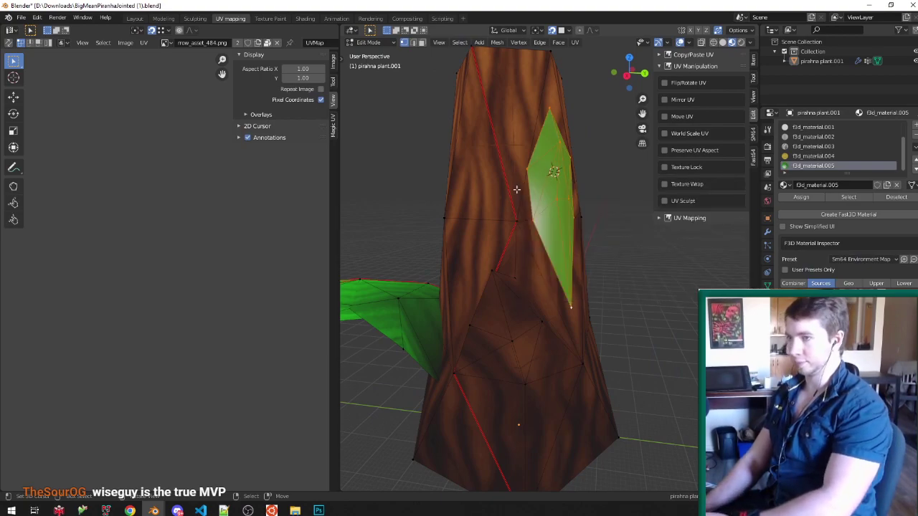
pyautogui.press('Tab')
pyautogui.hotkey('ctrl', 's')
# Step: Orbit around the stump to view the piranha head and return to Edit Mode
pyautogui.moveTo(541, 205); pyautogui.dragTo(540, 291, button='middle')
pyautogui.scroll(-3, 564, 221)
pyautogui.press('Tab')
pyautogui.scroll(3, 565, 221)
# Step: Duplicate the leaf face, rotate the copy -116° around Z, and move it onto the trunk
pyautogui.hotkey('shift', 'd')
pyautogui.press('Return')
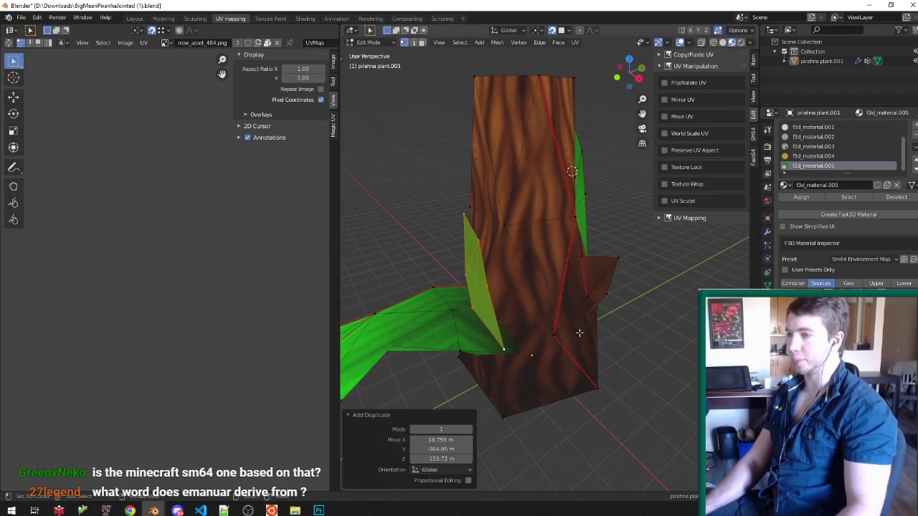
pyautogui.press('r')
pyautogui.press('z')
pyautogui.click(416, 364)
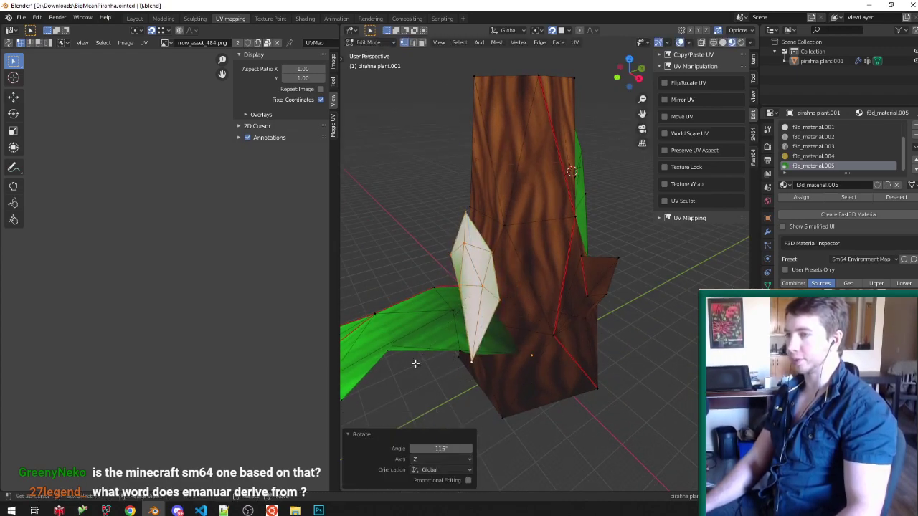
pyautogui.moveTo(528, 271); pyautogui.dragTo(519, 207, button='middle')
pyautogui.scroll(2, 523, 287)
pyautogui.press('g')
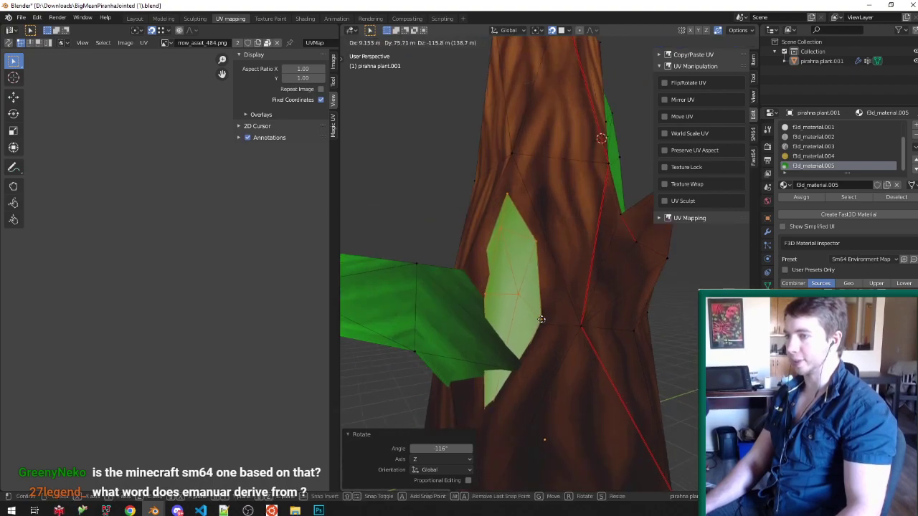
pyautogui.click(542, 320)
# Step: Turn on face snapping and snap the new leaf's bottom vertex onto the trunk
pyautogui.hotkey('ctrl', 'shift', 'Tab')
pyautogui.hotkey('ctrl', 'Tab')
pyautogui.press('Escape')
pyautogui.hotkey('alt', 'a')
pyautogui.hotkey('ctrl', 'shift', 'Tab')
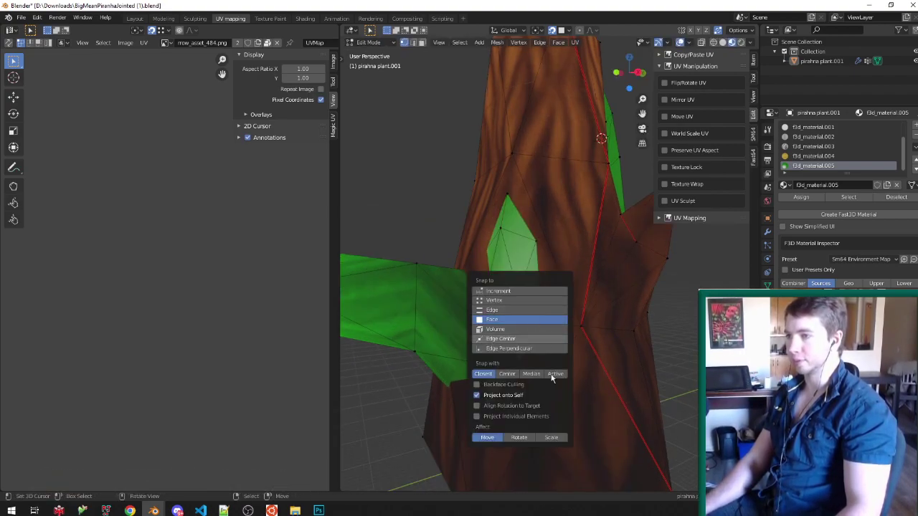
pyautogui.press('z')
pyautogui.press('z')
pyautogui.rightClick(489, 431)
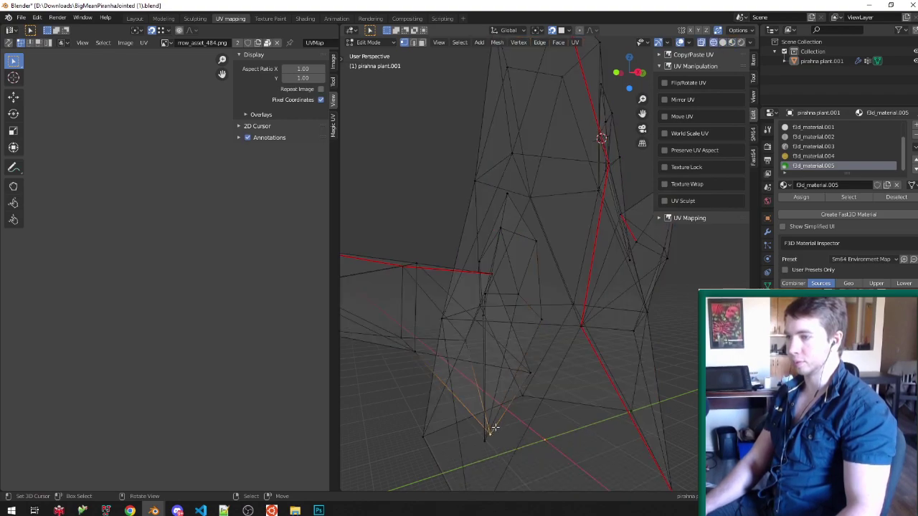
pyautogui.press('g')
pyautogui.click(503, 418)
pyautogui.press('z')
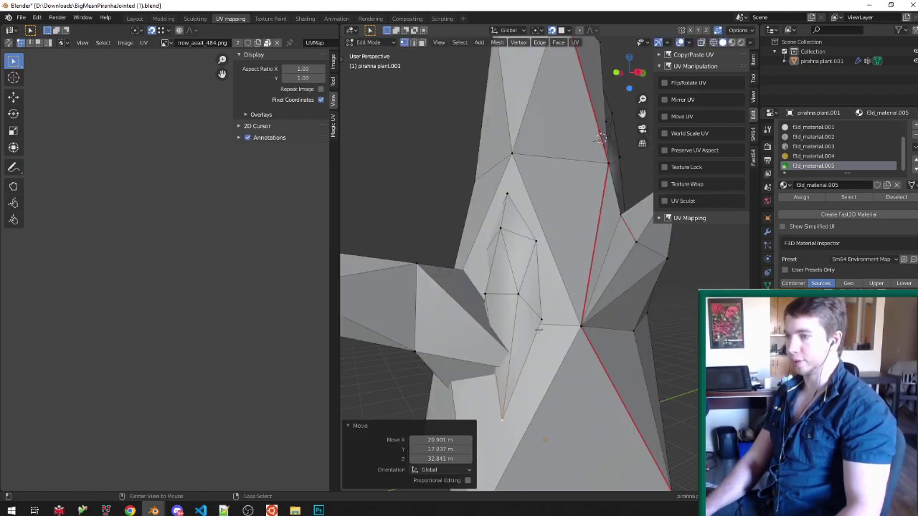
pyautogui.hotkey('alt', 'z')
# Step: Snap the leaf's right and left vertices against the bark
pyautogui.rightClick(543, 255)
pyautogui.press('g')
pyautogui.click(543, 255)
pyautogui.moveTo(480, 250); pyautogui.dragTo(487, 256, button='middle')
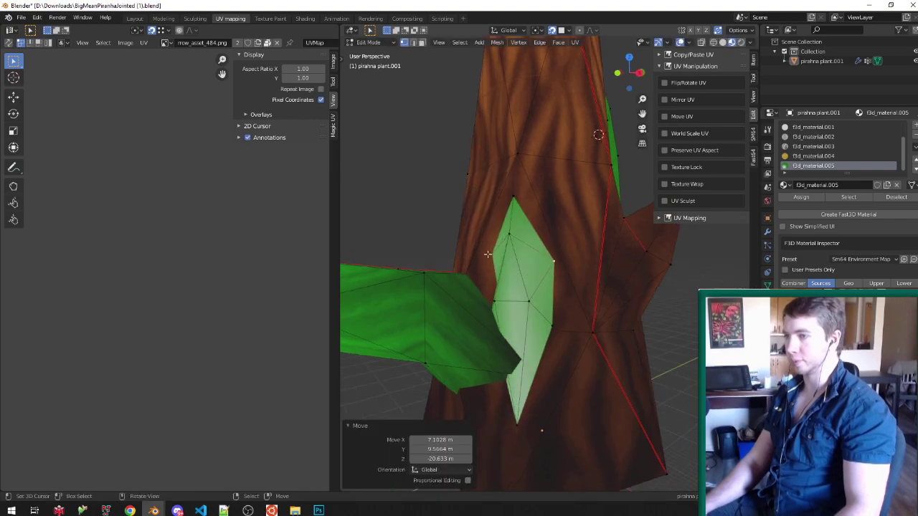
pyautogui.press('z')
pyautogui.rightClick(486, 257)
pyautogui.press('z')
pyautogui.hotkey('alt', 'z')
pyautogui.rightClick(487, 256)
pyautogui.press('g')
pyautogui.click(486, 255)
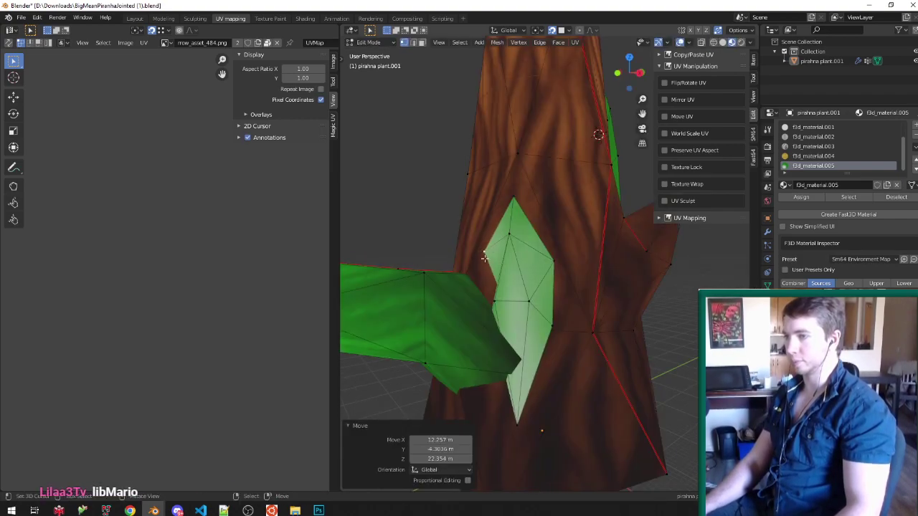
pyautogui.hotkey('alt', 'z')
pyautogui.press('z')
# Step: Switch snapping to edges and snap the leaf's lower-left vertex to the trunk
pyautogui.rightClick(486, 313)
pyautogui.moveTo(488, 316); pyautogui.dragTo(498, 342, button='middle')
pyautogui.hotkey('ctrl', 'shift', 'Tab')
pyautogui.click(470, 333)
pyautogui.scroll(3, 475, 332)
pyautogui.press('g')
pyautogui.click(483, 337)
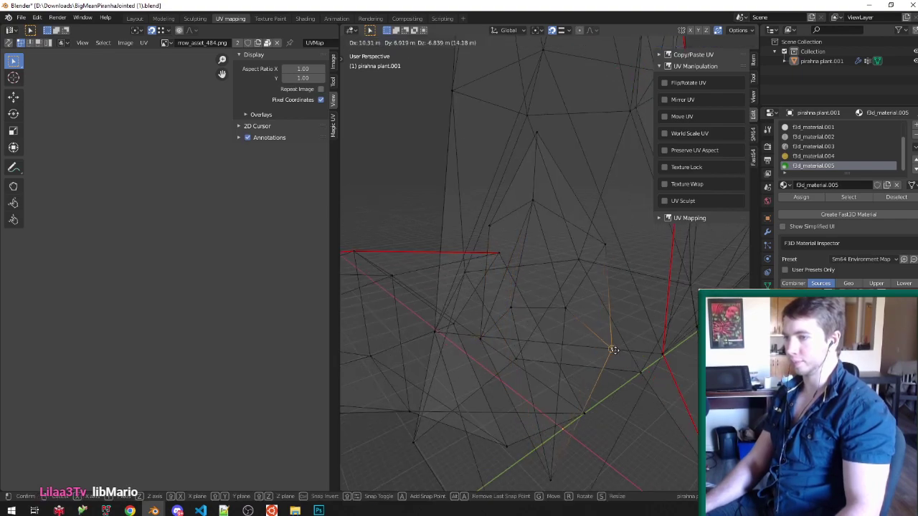
# Step: Select the leaf's top vertex and save the file
pyautogui.hotkey('shift', 'z')
pyautogui.rightClick(590, 267)
pyautogui.moveTo(589, 266)
pyautogui.mouseDown(button='middle')
pyautogui.moveTo(576, 247)
pyautogui.moveTo(612, 269)
pyautogui.moveTo(597, 313)
pyautogui.moveTo(548, 280)
pyautogui.moveTo(594, 299)
pyautogui.moveTo(583, 343)
pyautogui.moveTo(517, 349)
pyautogui.moveTo(527, 337)
pyautogui.mouseUp(button='middle')
pyautogui.scroll(1, 567, 260)
pyautogui.press('Tab')
pyautogui.hotkey('ctrl', 's')
pyautogui.press('Tab')
# Step: Nudge two more leaf vertices, one straight up the Z axis, to hug the bark
pyautogui.hotkey('shift', 'z')
pyautogui.press('g')
pyautogui.click(507, 345)
pyautogui.rightClick(508, 305)
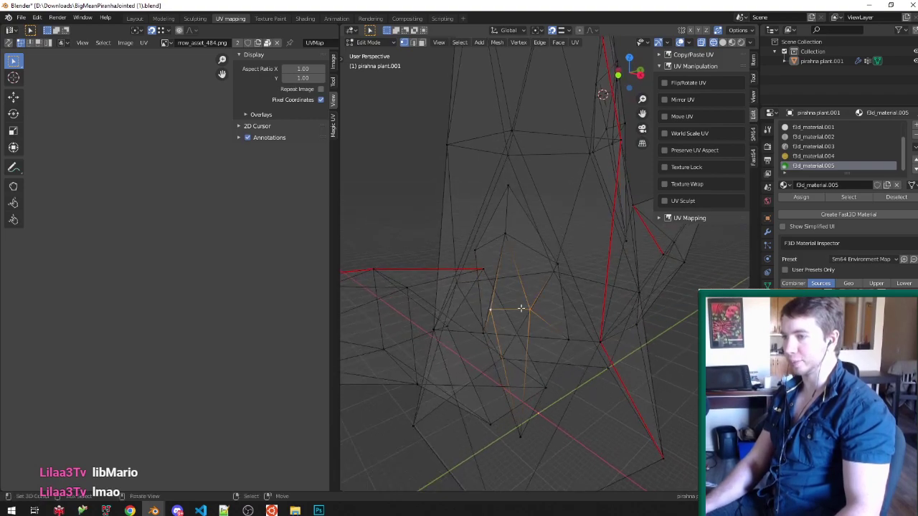
pyautogui.hotkey('shift', 'z')
pyautogui.moveTo(533, 294)
pyautogui.mouseDown(button='middle')
pyautogui.moveTo(525, 364)
pyautogui.moveTo(562, 328)
pyautogui.mouseUp(button='middle')
pyautogui.press('g')
pyautogui.hotkey('shift', 'z')
pyautogui.click(547, 387)
# Step: Select all faces of the new leaf, triangulate them, and save
pyautogui.click(520, 352)
pyautogui.click(535, 304)
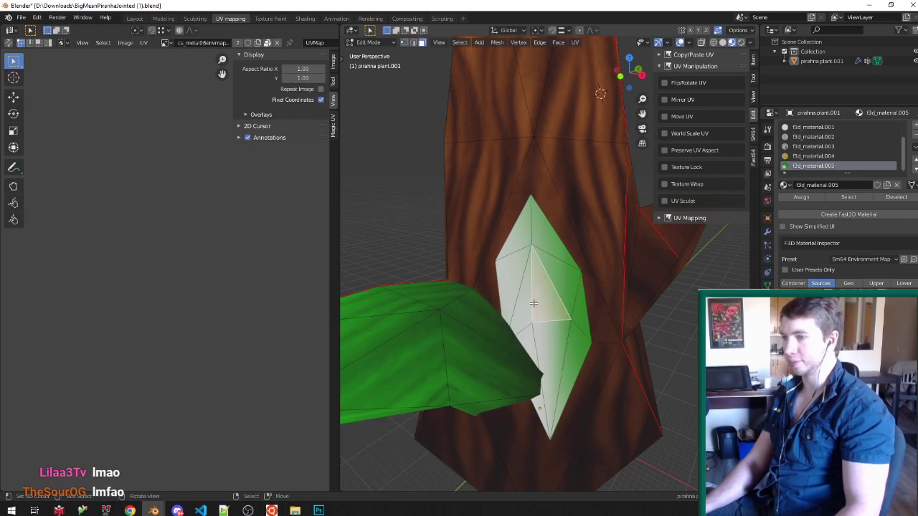
pyautogui.hotkey('ctrl', 'l')
pyautogui.hotkey('ctrl', 't')
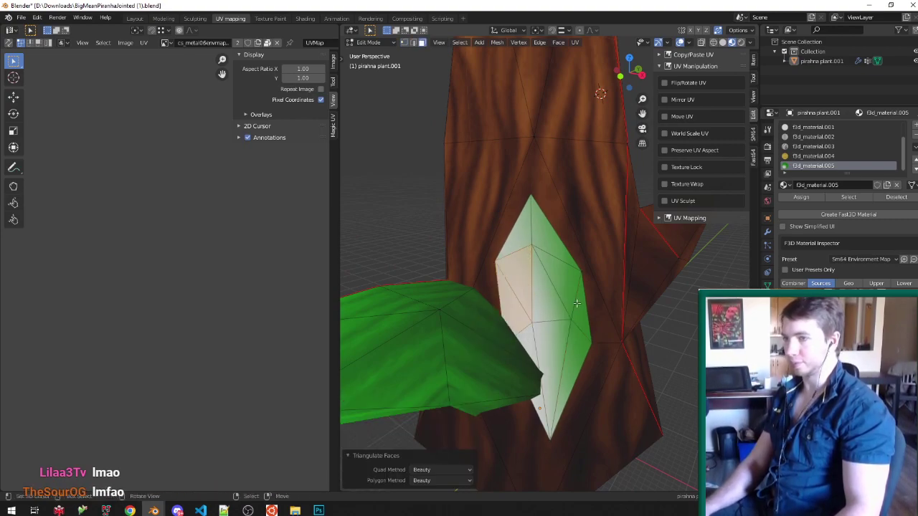
pyautogui.hotkey('ctrl', 's')
# Step: In vertex selection, reposition two more leaf vertices along the trunk
pyautogui.moveTo(577, 304)
pyautogui.mouseDown(button='middle')
pyautogui.moveTo(547, 273)
pyautogui.moveTo(564, 308)
pyautogui.mouseUp(button='middle')
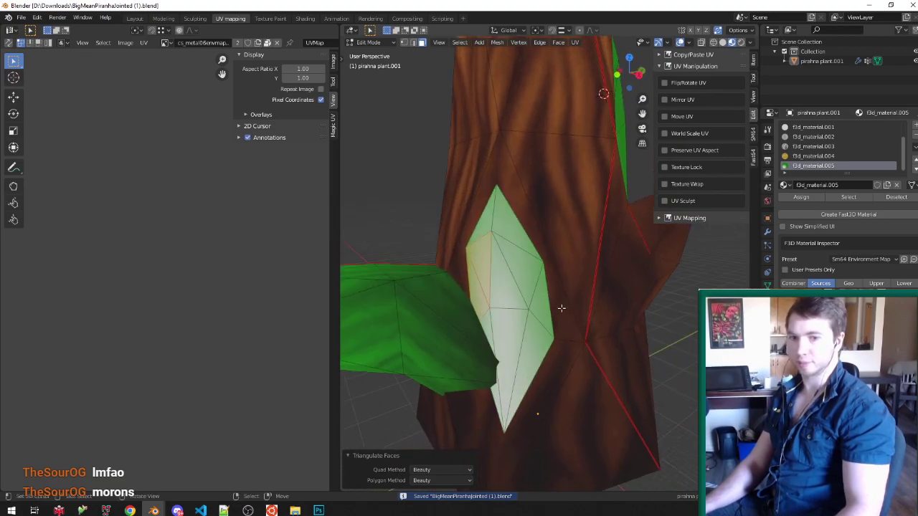
pyautogui.hotkey('shift', 'z')
pyautogui.hotkey('ctrl', 'Tab')
pyautogui.click(558, 327)
pyautogui.click(556, 335)
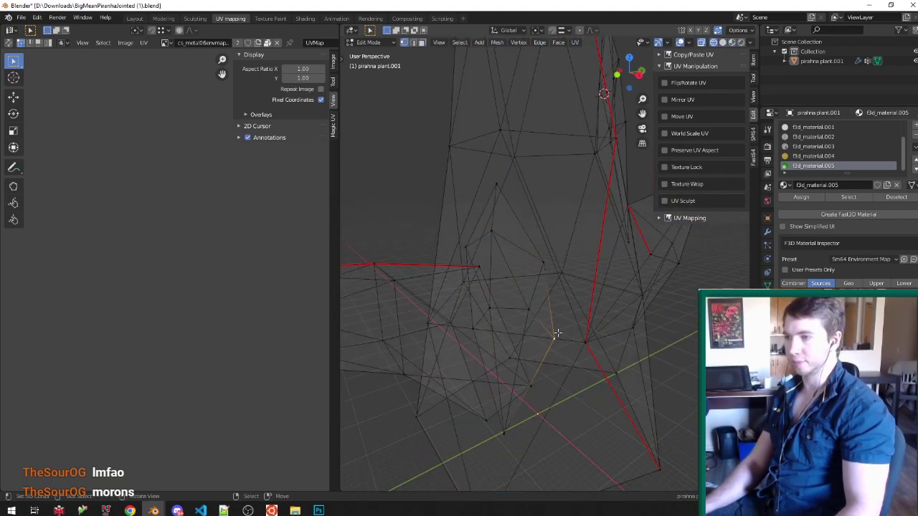
pyautogui.press('g')
pyautogui.click(577, 340)
pyautogui.rightClick(480, 327)
pyautogui.press('g')
pyautogui.click(490, 314)
# Step: With snapping off, raise two neighbouring vertices together along Z
pyautogui.keyDown('shift'); pyautogui.click(527, 310); pyautogui.keyUp('shift')
pyautogui.moveTo(528, 311); pyautogui.dragTo(542, 364, button='middle')
pyautogui.hotkey('shift', 'Tab')
pyautogui.press('g')
pyautogui.hotkey('shift', 'z')
pyautogui.click(551, 370)
# Step: Re-enable face snapping, move one vertex up and the bottom vertex down onto the trunk
pyautogui.moveTo(529, 414); pyautogui.dragTo(516, 435, button='middle')
pyautogui.hotkey('ctrl', 'shift', 'Tab')
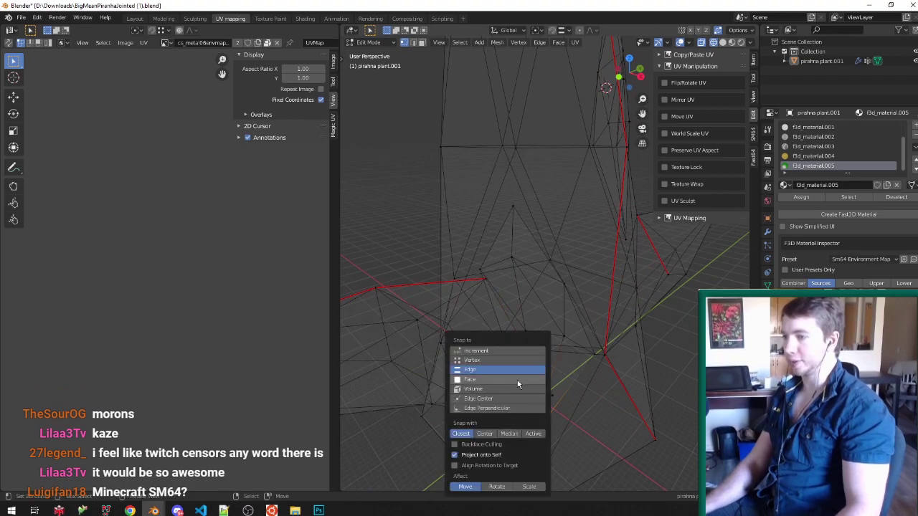
pyautogui.click(518, 381)
pyautogui.press('g')
pyautogui.click(546, 381)
pyautogui.hotkey('shift', 'z')
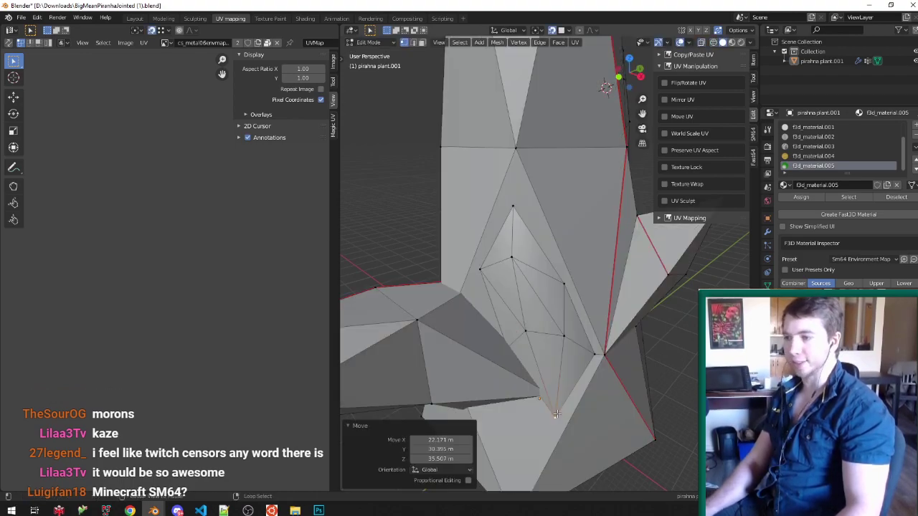
pyautogui.press('g')
pyautogui.click(547, 407)
# Step: Switch snapping to vertices and shift the right-edge vertex to the right
pyautogui.rightClick(551, 234)
pyautogui.scroll(1, 581, 229)
pyautogui.hotkey('ctrl', 'shift', 'Tab')
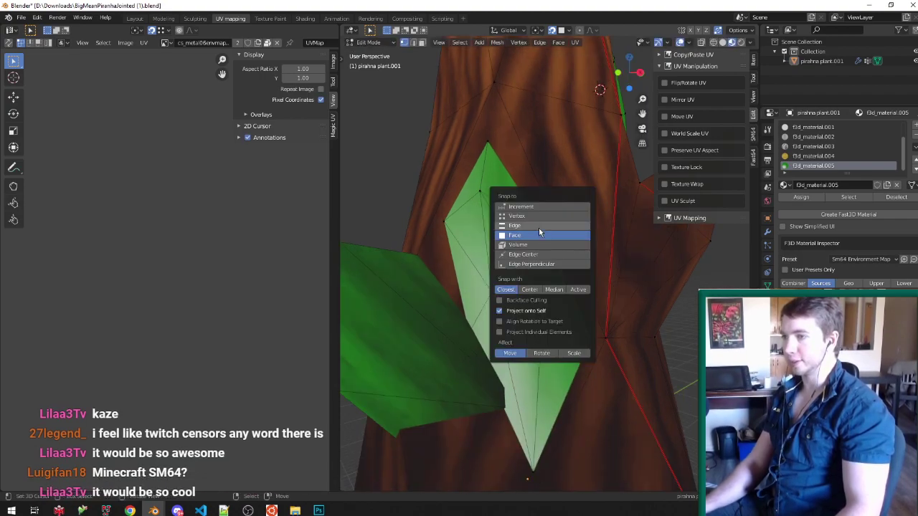
pyautogui.click(552, 217)
pyautogui.press('g')
pyautogui.rightClick(558, 218)
pyautogui.rightClick(557, 218)
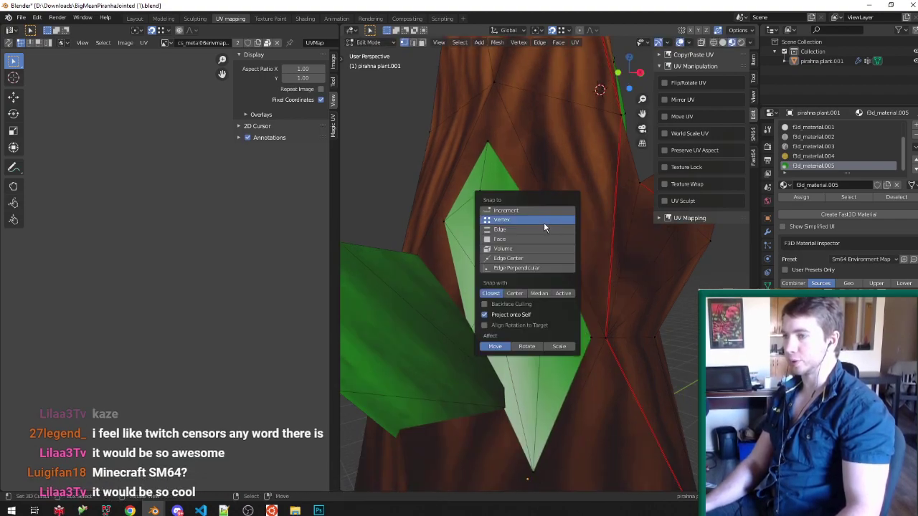
pyautogui.click(530, 228)
# Step: Adjust the vertex vertically in two Z-locked moves, then save in Object Mode
pyautogui.moveTo(525, 165); pyautogui.dragTo(514, 315, button='middle')
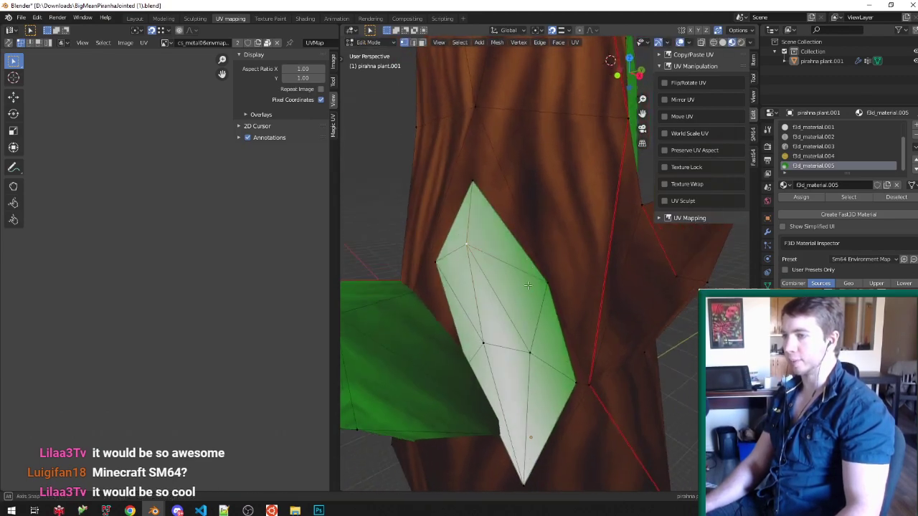
pyautogui.scroll(-6, 512, 318)
pyautogui.scroll(7, 502, 316)
pyautogui.press('g')
pyautogui.press('z')
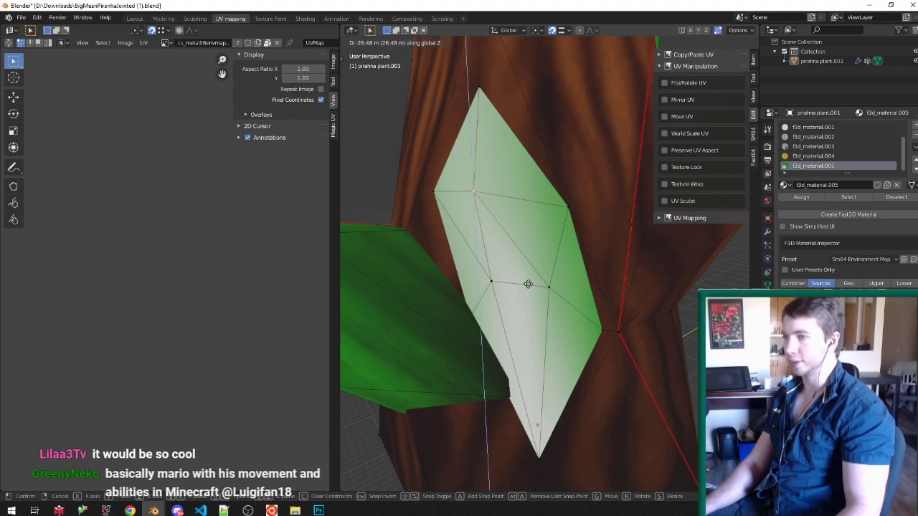
pyautogui.click(530, 295)
pyautogui.moveTo(530, 295); pyautogui.dragTo(579, 277, button='middle')
pyautogui.press('g')
pyautogui.hotkey('shift', 'z')
pyautogui.click(638, 386)
pyautogui.press('Tab')
pyautogui.hotkey('ctrl', 's')
# Step: Snap the leaf's left vertex with a new snap target, shift the top vertex right, and save
pyautogui.press('Tab')
pyautogui.click(416, 220)
pyautogui.moveTo(416, 220); pyautogui.dragTo(455, 229, button='middle')
pyautogui.hotkey('ctrl', 'shift', 'Tab')
pyautogui.click(425, 245)
pyautogui.press('g')
pyautogui.click(466, 233)
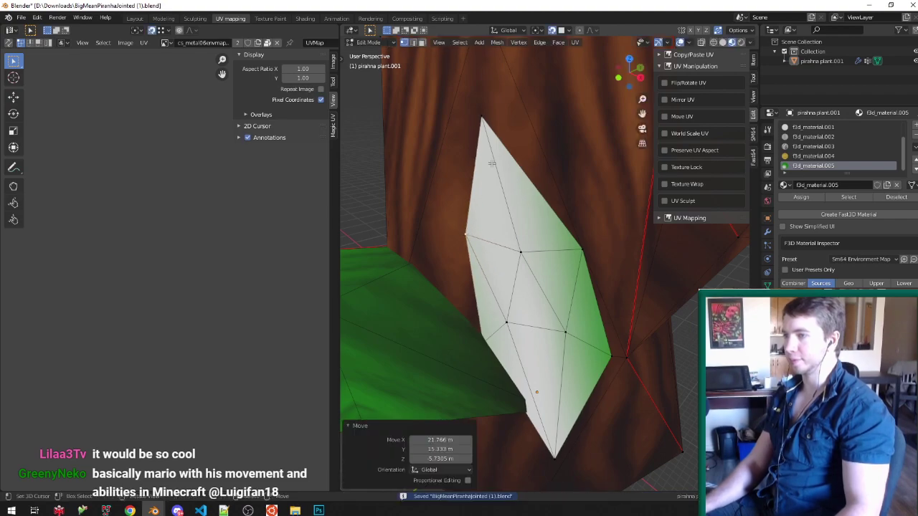
pyautogui.click(497, 132)
pyautogui.press('g')
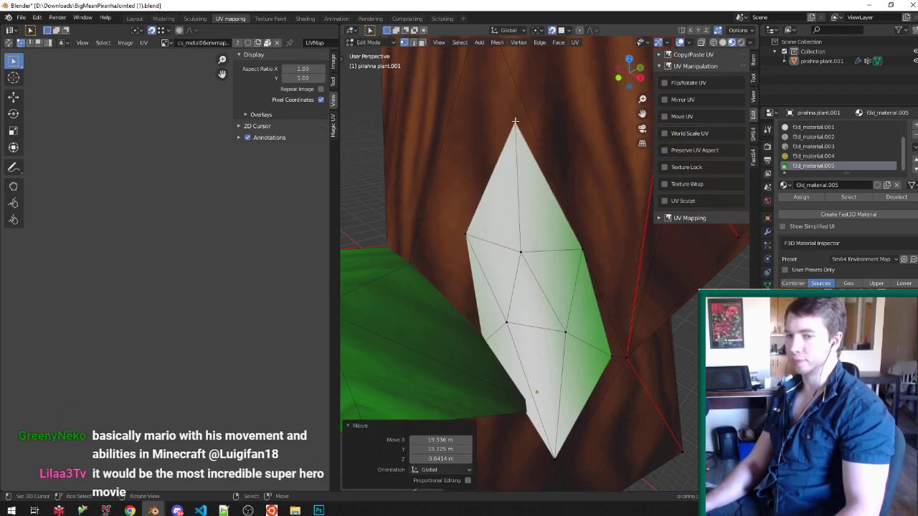
pyautogui.click(515, 121)
pyautogui.press('Tab')
pyautogui.hotkey('ctrl', 's')
pyautogui.scroll(-4, 559, 217)
pyautogui.scroll(3, 539, 295)
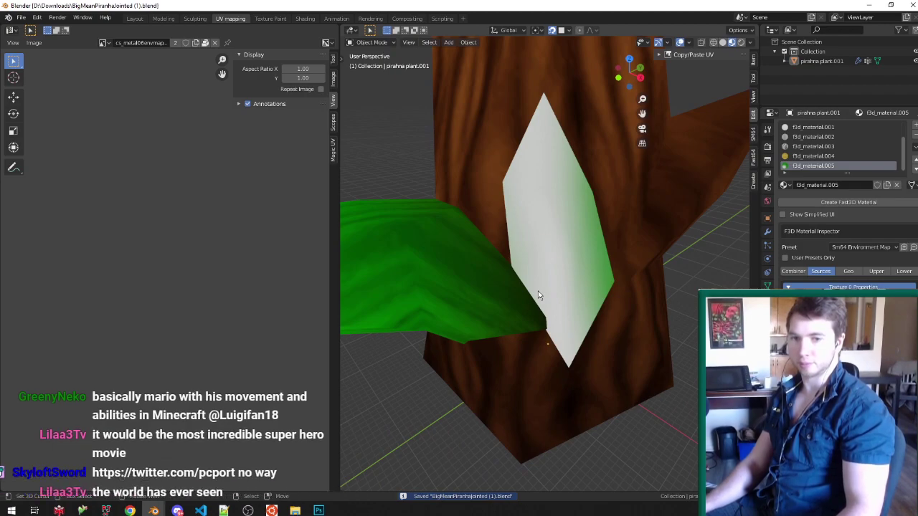
# Step: Inspect the trunk from several angles in and out of Edit Mode, then save the file
pyautogui.scroll(-3, 540, 295)
pyautogui.moveTo(553, 309); pyautogui.dragTo(546, 222, button='middle')
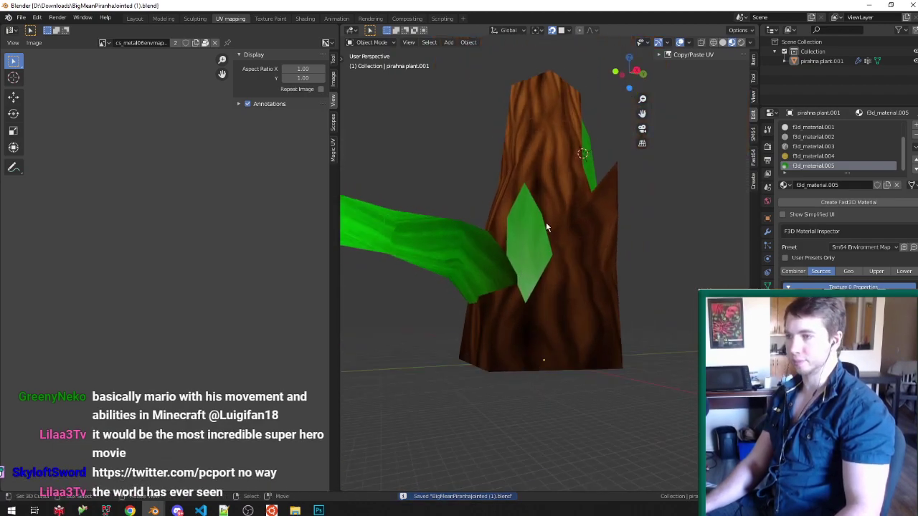
pyautogui.press('Tab')
pyautogui.scroll(2, 505, 230)
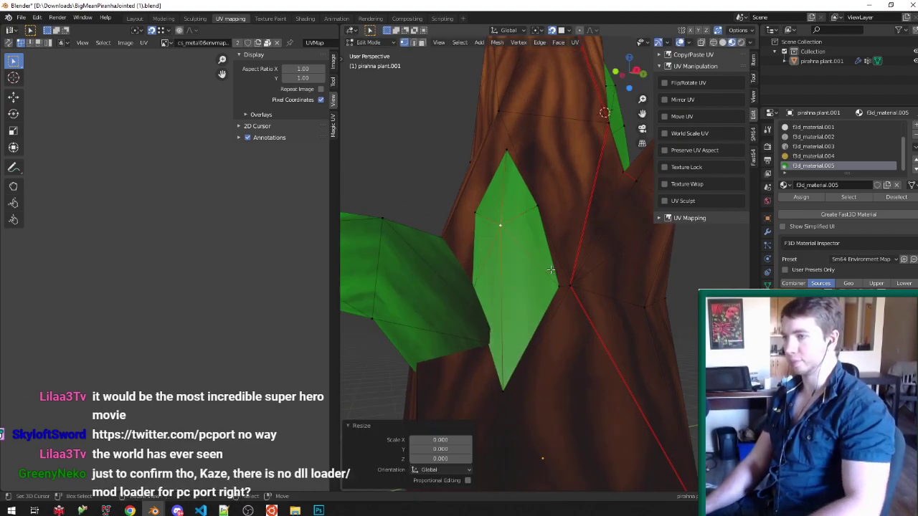
pyautogui.press('Tab')
pyautogui.moveTo(551, 273); pyautogui.dragTo(488, 364, button='middle')
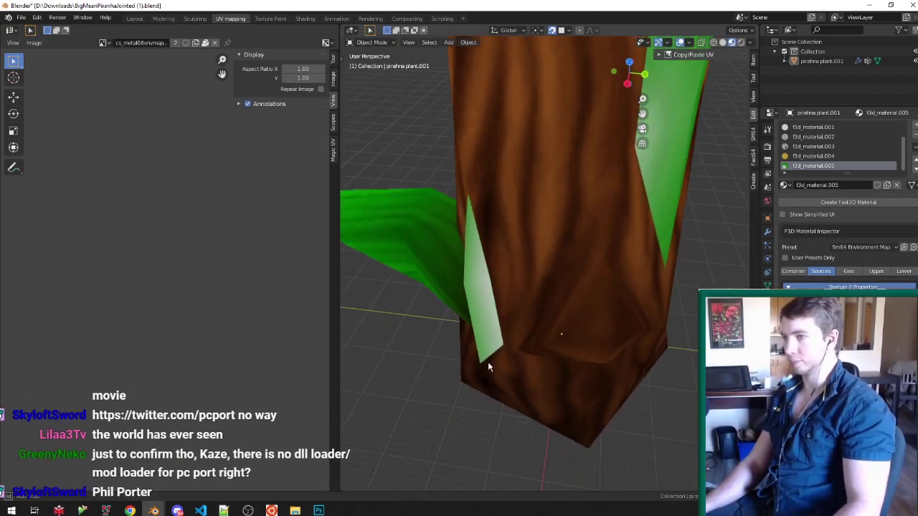
pyautogui.scroll(-2, 489, 352)
pyautogui.press('Tab')
pyautogui.moveTo(489, 264); pyautogui.dragTo(531, 116, button='middle')
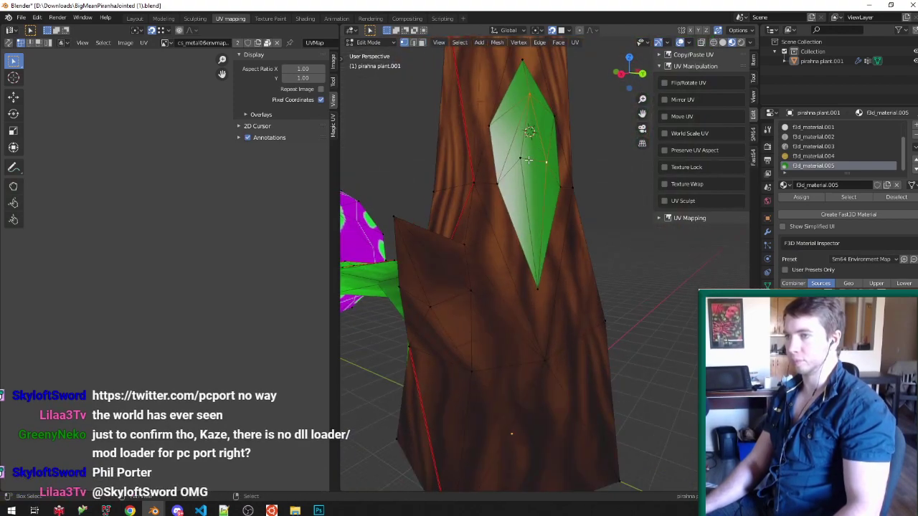
pyautogui.press('Tab')
pyautogui.hotkey('ctrl', 's')
# Step: In Edit Mode, select the whole connected pale leaf plane and frame it on the trunk
pyautogui.moveTo(529, 160); pyautogui.dragTo(521, 194, button='middle')
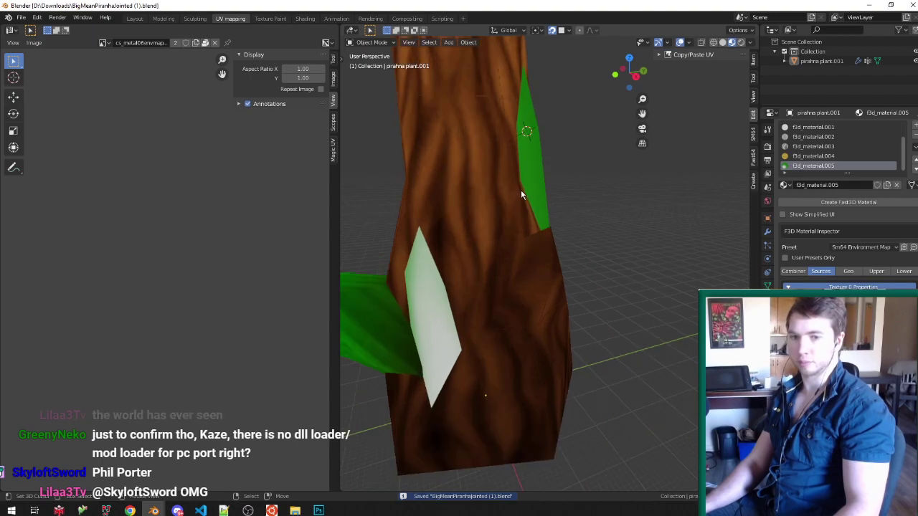
pyautogui.press('Tab')
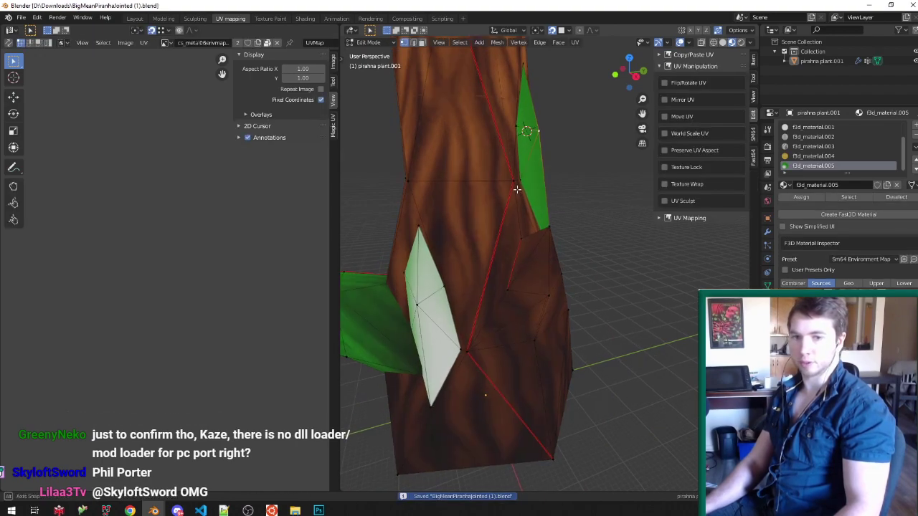
pyautogui.moveTo(520, 195); pyautogui.dragTo(510, 239, button='middle')
pyautogui.scroll(2, 498, 247)
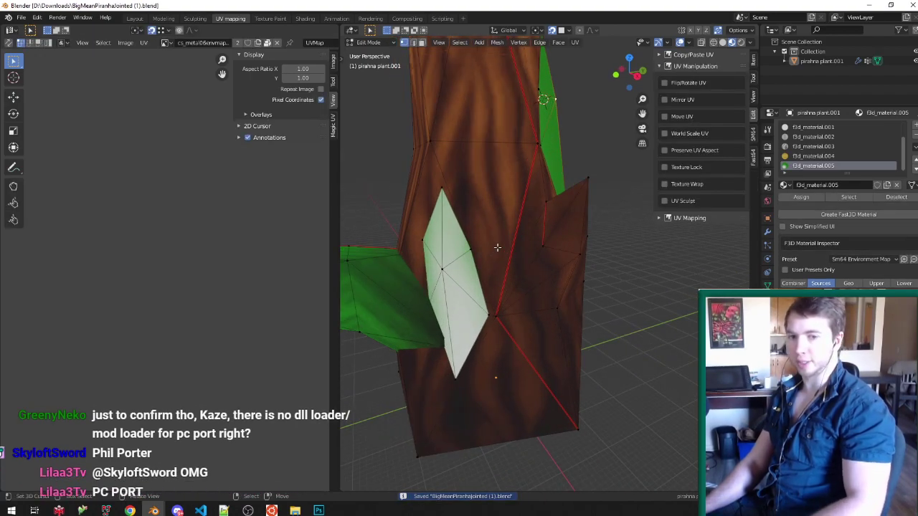
pyautogui.hotkey('ctrl', 'l')
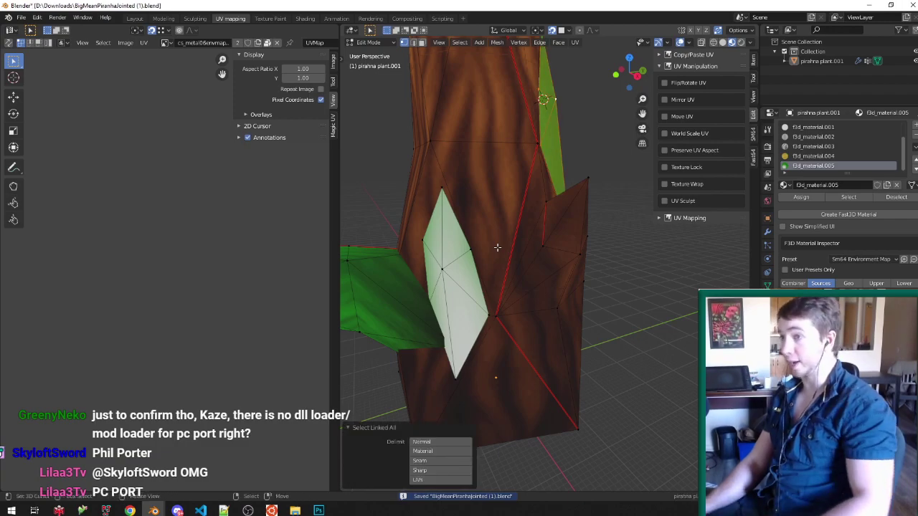
pyautogui.press('KP_Decimal')
pyautogui.scroll(-6, 500, 248)
pyautogui.moveTo(409, 264); pyautogui.dragTo(559, 276, button='middle')
pyautogui.keyDown('shift'); pyautogui.moveTo(504, 484); pyautogui.dragTo(596, 311, button='middle'); pyautogui.keyUp('shift')
pyautogui.scroll(-5, 601, 319)
pyautogui.scroll(3, 601, 326)
# Step: Rotate the copied leaf around Z and move it to a new spot on the trunk
pyautogui.press('g')
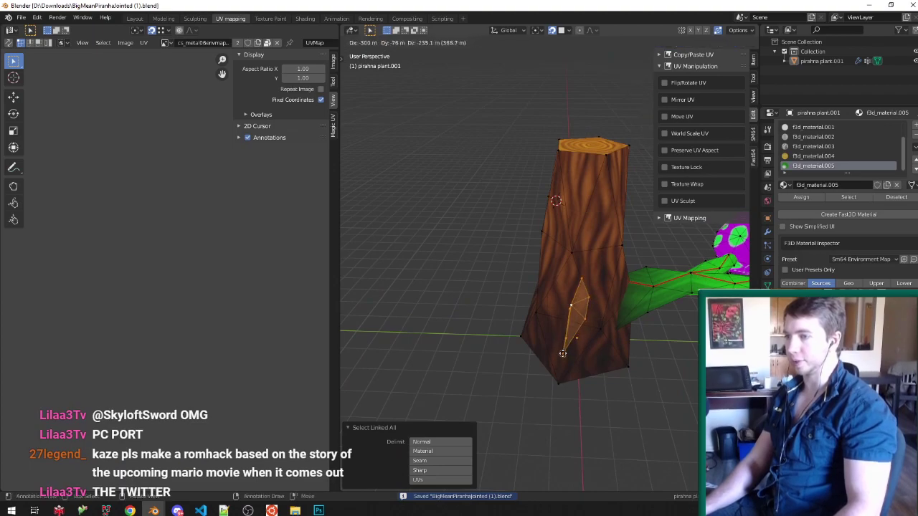
pyautogui.click(563, 354)
pyautogui.press('r')
pyautogui.press('z')
pyautogui.click(581, 266)
pyautogui.moveTo(583, 294); pyautogui.dragTo(574, 267, button='middle')
pyautogui.scroll(3, 572, 311)
pyautogui.press('g')
pyautogui.click(555, 288)
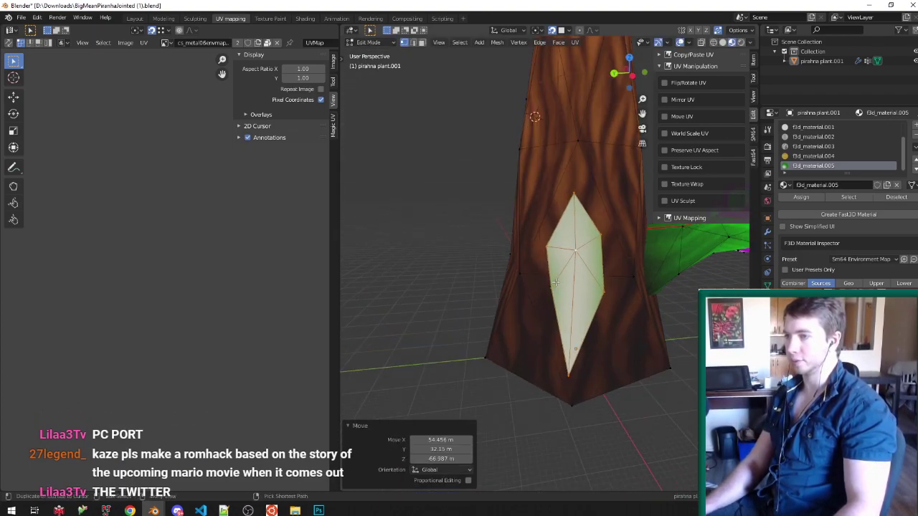
# Step: With edge snapping on, seat the leaf on the trunk and pin its bottom corner at the base
pyautogui.hotkey('ctrl', 'shift', 'Tab')
pyautogui.click(504, 275)
pyautogui.press('g')
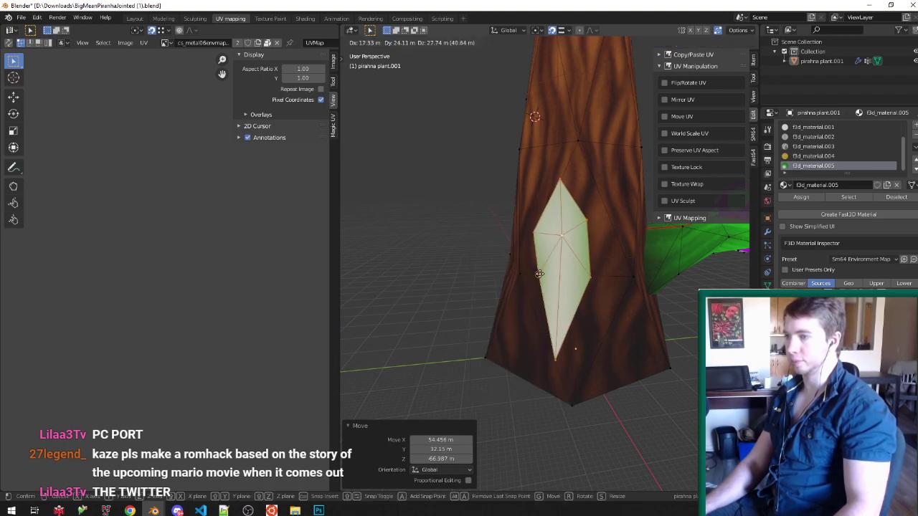
pyautogui.click(551, 275)
pyautogui.rightClick(569, 364)
pyautogui.scroll(3, 569, 363)
pyautogui.hotkey('ctrl', 'shift', 'Tab')
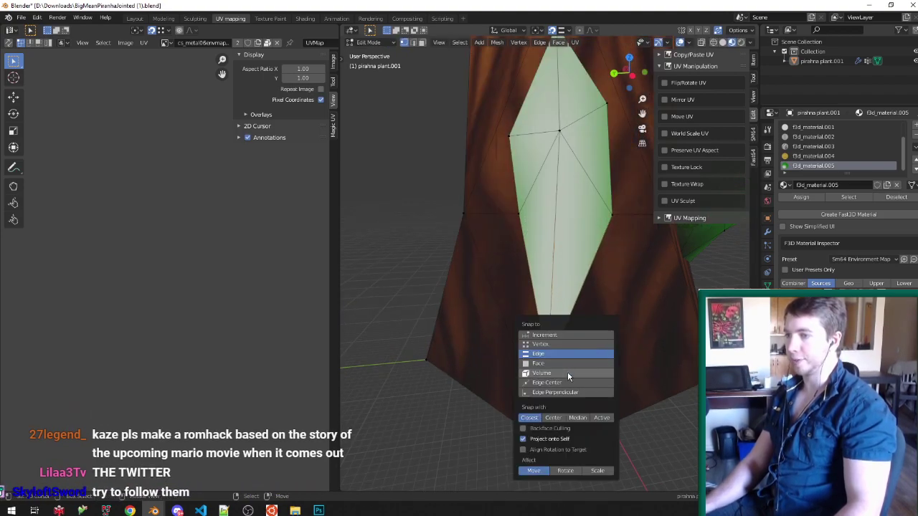
pyautogui.press('g')
pyautogui.click(552, 390)
# Step: Edge-snap the leaf's right and top corners onto the bark
pyautogui.hotkey('ctrl', 'shift', 'Tab')
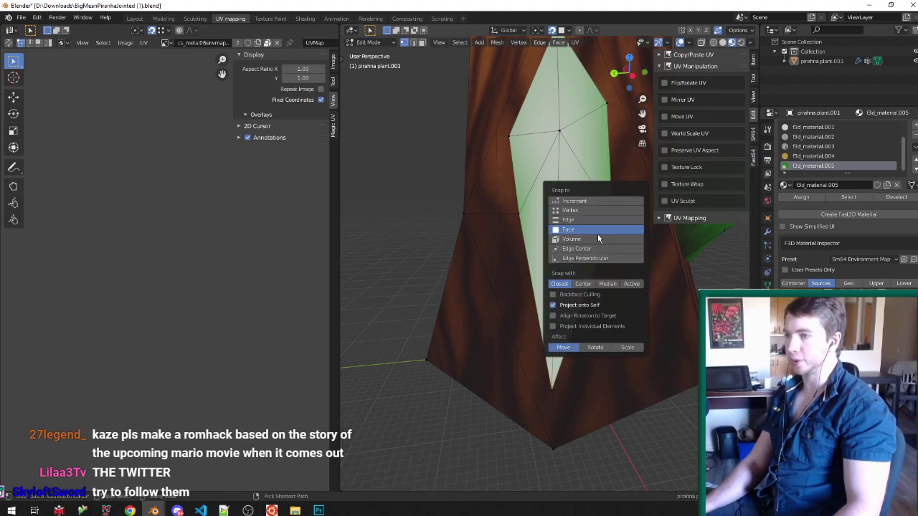
pyautogui.click(598, 219)
pyautogui.press('g')
pyautogui.click(635, 211)
pyautogui.scroll(-2, 635, 210)
pyautogui.keyDown('shift'); pyautogui.moveTo(635, 210); pyautogui.dragTo(596, 261, button='middle'); pyautogui.keyUp('shift')
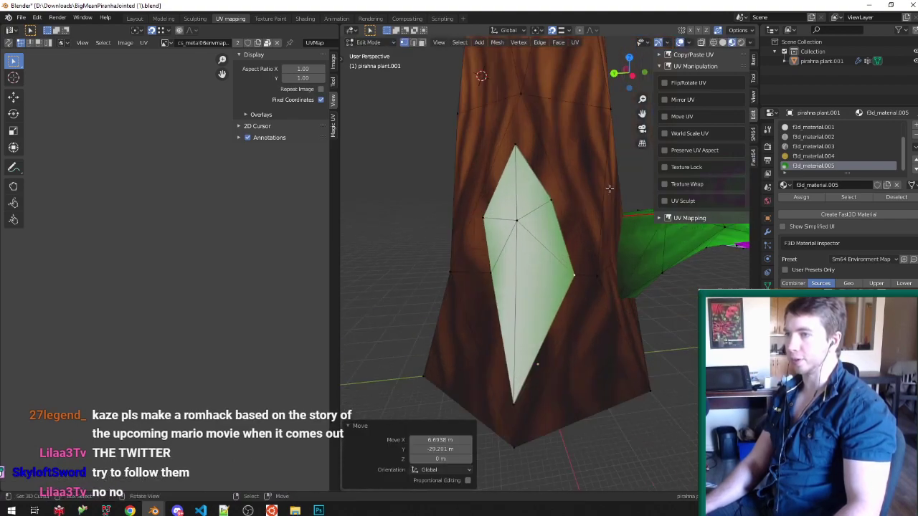
pyautogui.rightClick(518, 144)
pyautogui.press('g')
pyautogui.click(514, 125)
# Step: Push the leaf's left and lower-left corners outward onto the bark
pyautogui.rightClick(481, 212)
pyautogui.press('g')
pyautogui.click(471, 213)
pyautogui.rightClick(487, 267)
pyautogui.press('g')
pyautogui.click(470, 276)
# Step: Refine the right corner with face snapping, then edge snapping, saving after each
pyautogui.rightClick(549, 200)
pyautogui.hotkey('ctrl', 'shift', 'Tab')
pyautogui.click(543, 218)
pyautogui.press('g')
pyautogui.click(509, 217)
pyautogui.hotkey('ctrl', 's')
pyautogui.hotkey('ctrl', 'shift', 'Tab')
pyautogui.click(531, 201)
pyautogui.press('g')
pyautogui.click(566, 200)
pyautogui.hotkey('ctrl', 's')
# Step: Face-snap the top corner into place, return to Object Mode, select the trunk and save
pyautogui.moveTo(547, 275); pyautogui.dragTo(494, 213, button='middle')
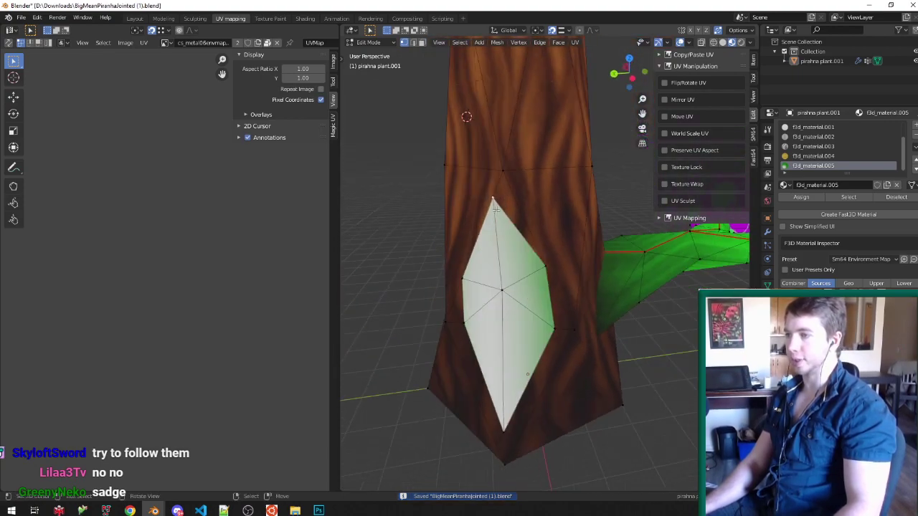
pyautogui.scroll(2, 495, 212)
pyautogui.hotkey('ctrl', 'shift', 'Tab')
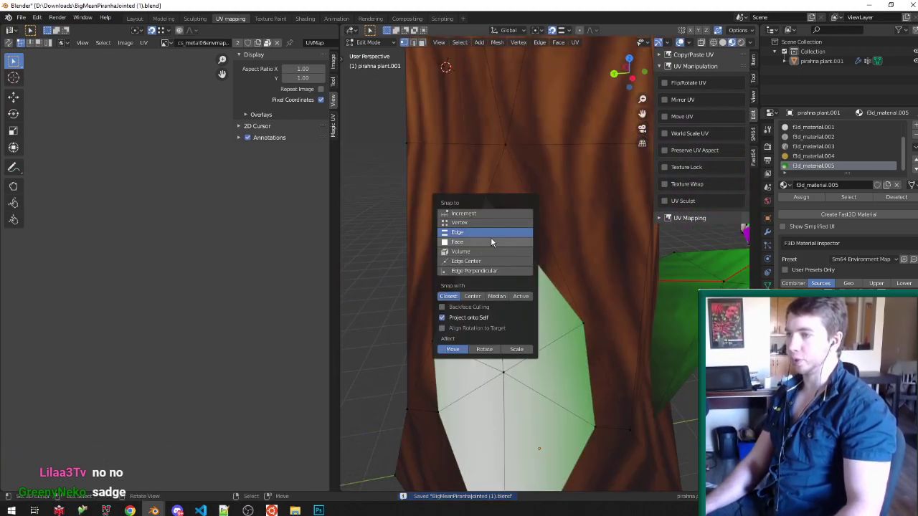
pyautogui.click(491, 241)
pyautogui.press('g')
pyautogui.click(506, 214)
pyautogui.hotkey('ctrl', 's')
pyautogui.press('Tab')
pyautogui.scroll(-4, 530, 276)
pyautogui.moveTo(530, 280)
pyautogui.mouseDown(button='middle')
pyautogui.moveTo(497, 266)
pyautogui.moveTo(541, 281)
pyautogui.moveTo(450, 313)
pyautogui.moveTo(353, 300)
pyautogui.moveTo(357, 233)
pyautogui.moveTo(473, 261)
pyautogui.moveTo(567, 267)
pyautogui.moveTo(611, 288)
pyautogui.moveTo(460, 282)
pyautogui.moveTo(545, 236)
pyautogui.moveTo(538, 273)
pyautogui.mouseUp(button='middle')
pyautogui.click(537, 274)
pyautogui.hotkey('ctrl', 's')
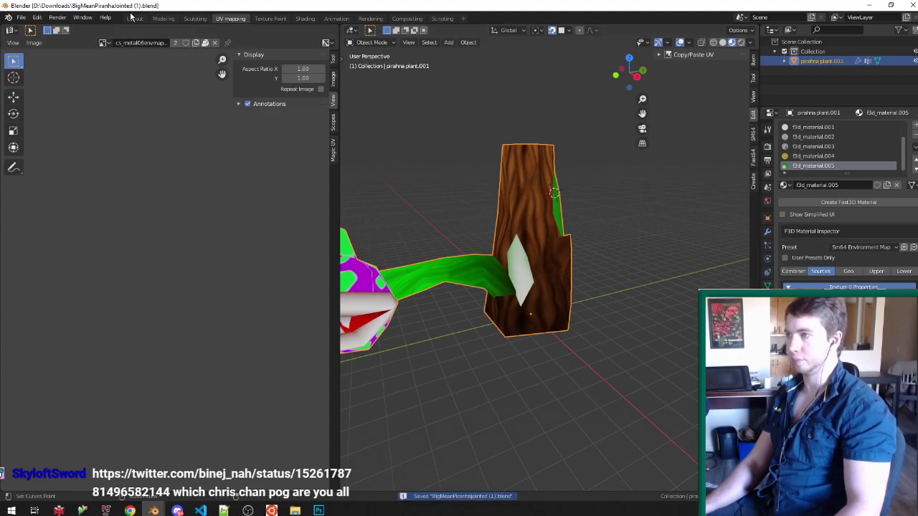
# Step: Switch to the Layout workspace and rerun the game build in the terminal
pyautogui.click(134, 18)
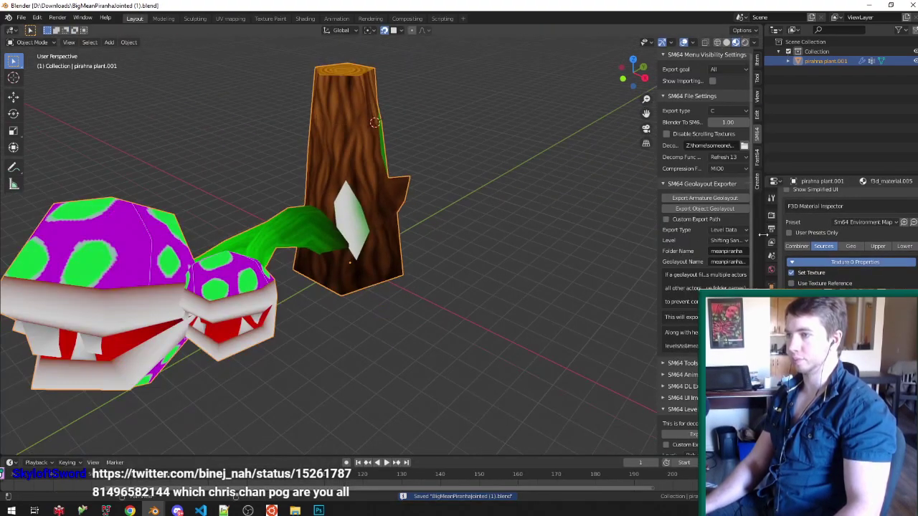
pyautogui.hotkey('alt', 'Tab')
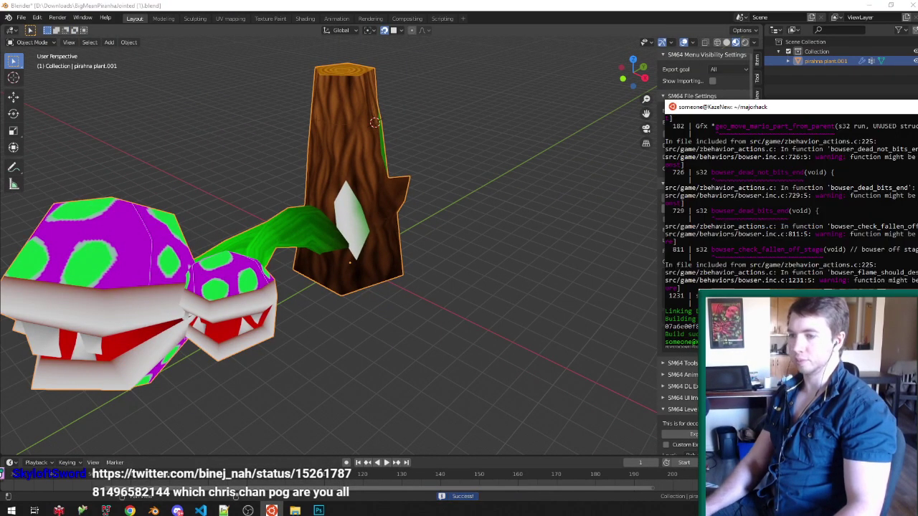
pyautogui.press('Up')
pyautogui.press('Return')
# Step: Rerun the build once more and maximize the browser window showing the tweet
pyautogui.press('Up')
pyautogui.press('Return')
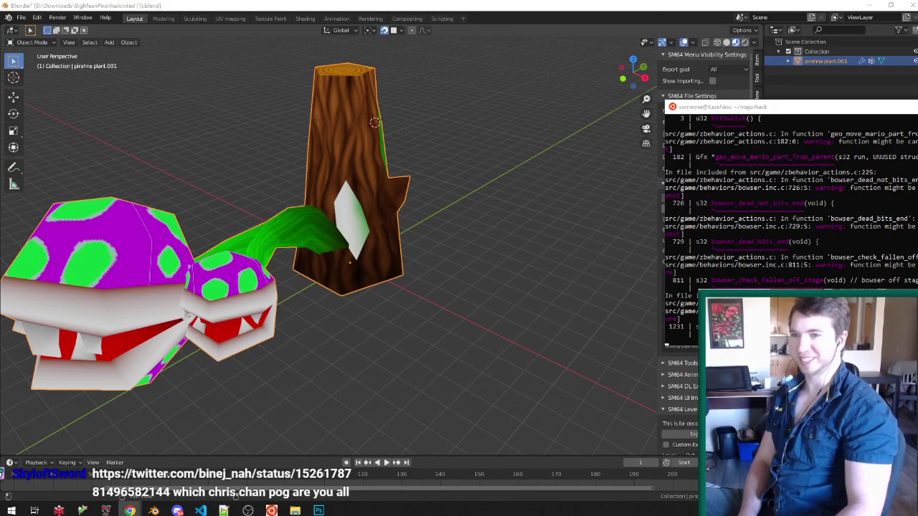
pyautogui.moveTo(0, 3); pyautogui.dragTo(287, 1)
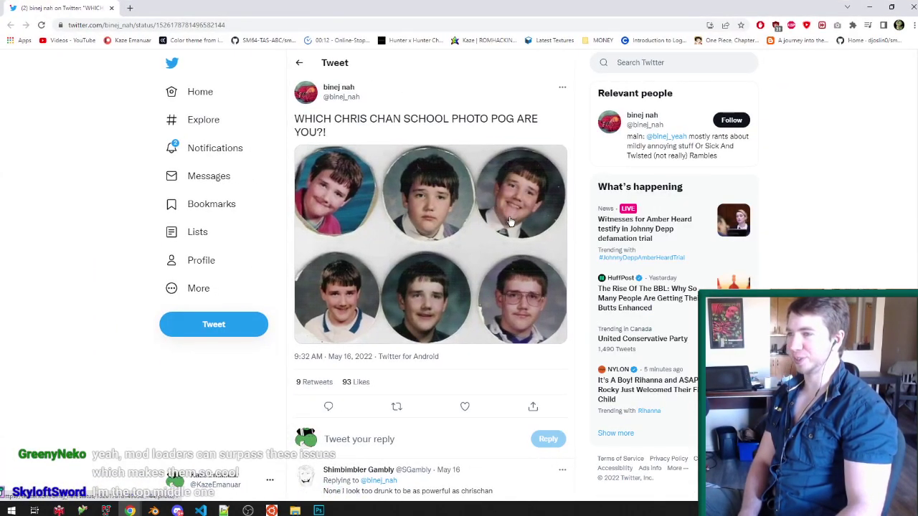
# Step: Enlarge the tweet's six school photos, then go back to Blender and save
pyautogui.click(484, 215)
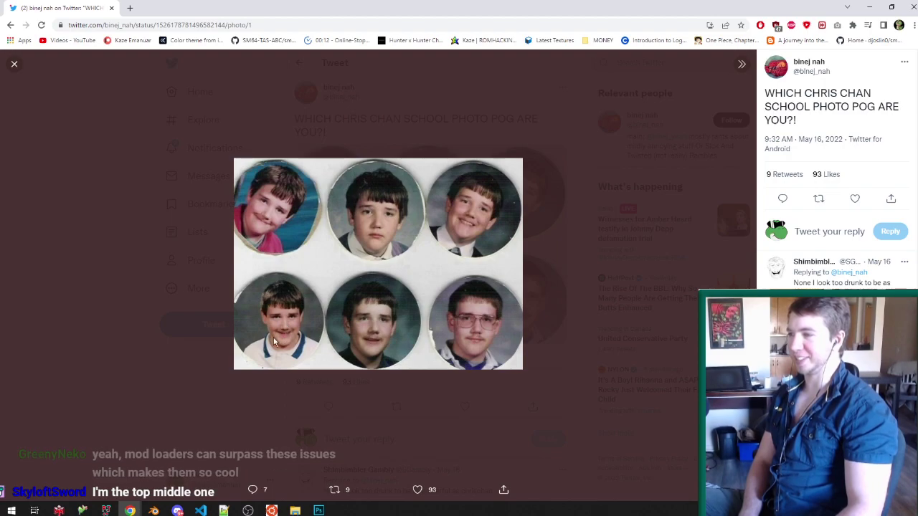
pyautogui.click(899, 5)
pyautogui.hotkey('ctrl', 's')
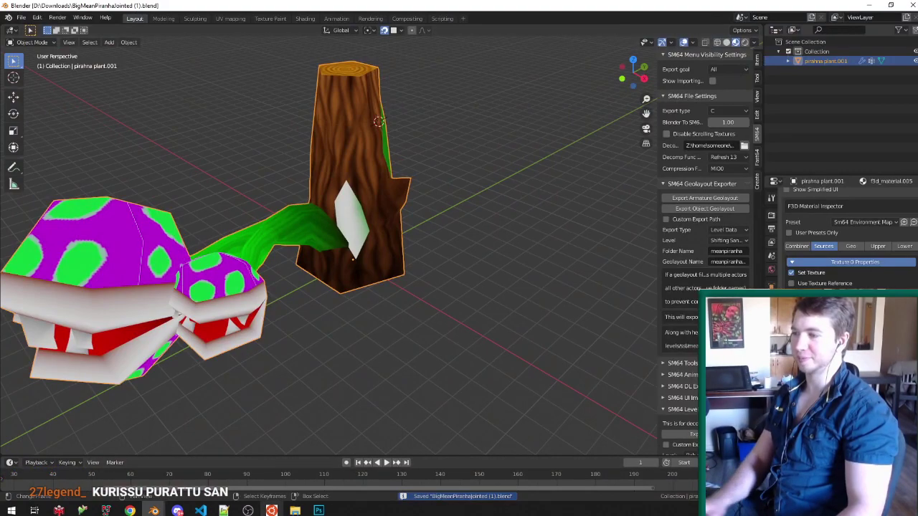
# Step: Rerun the game build from the terminal
pyautogui.click(272, 511)
pyautogui.press('Up')
pyautogui.press('Return')
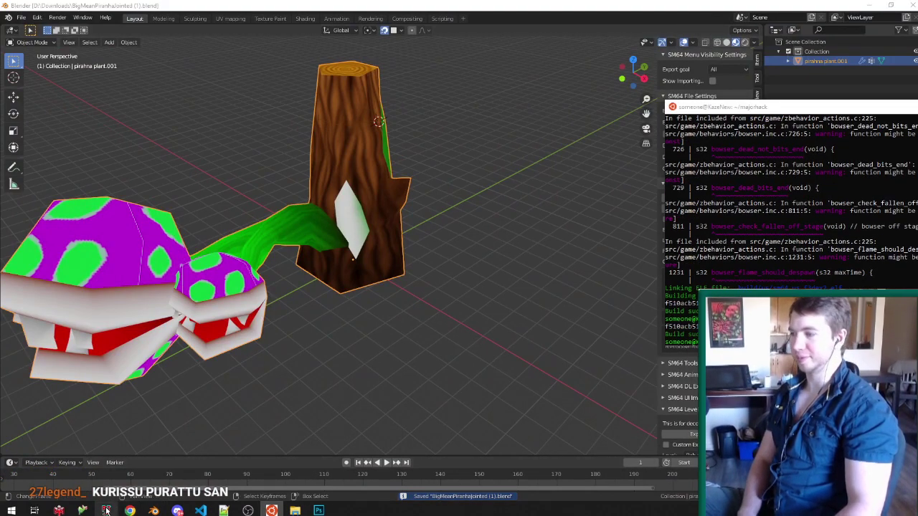
# Step: Play the rebuilt ROM in Project64 to check the plant on its stump, then close the emulator
pyautogui.doubleClick(192, 106)
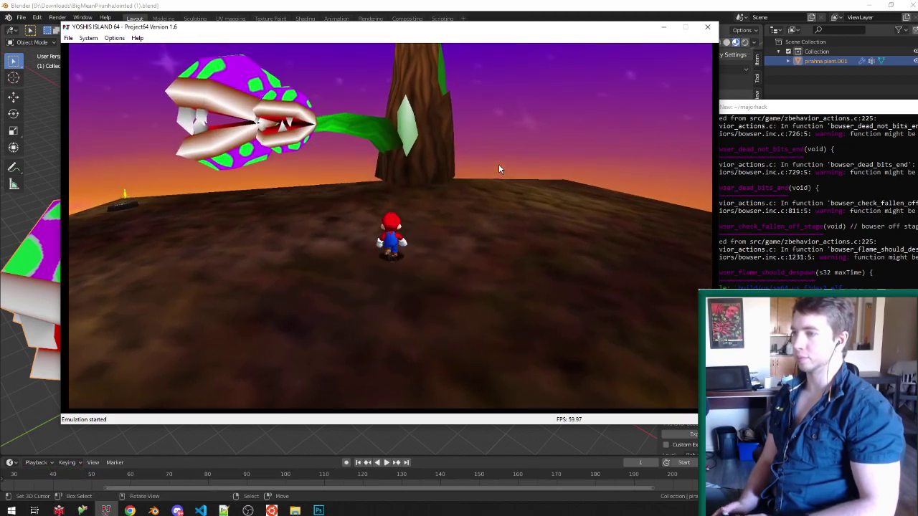
pyautogui.click(707, 26)
pyautogui.moveTo(458, 155); pyautogui.dragTo(416, 233, button='middle')
pyautogui.scroll(-3, 424, 202)
pyautogui.scroll(3, 420, 208)
# Step: Select all of the plant mesh and move it -150 m along Z, then leave Edit Mode
pyautogui.press('Tab')
pyautogui.press('Tab')
pyautogui.press('Tab')
pyautogui.scroll(-4, 415, 213)
pyautogui.write('ag')
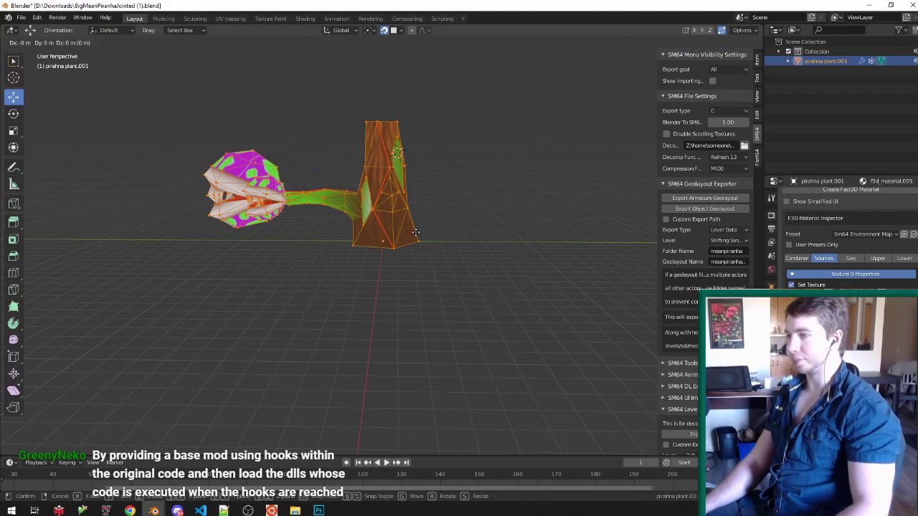
pyautogui.write('15')
pyautogui.press('BackSpace')
pyautogui.press('BackSpace')
pyautogui.write('50-')
pyautogui.press('Return')
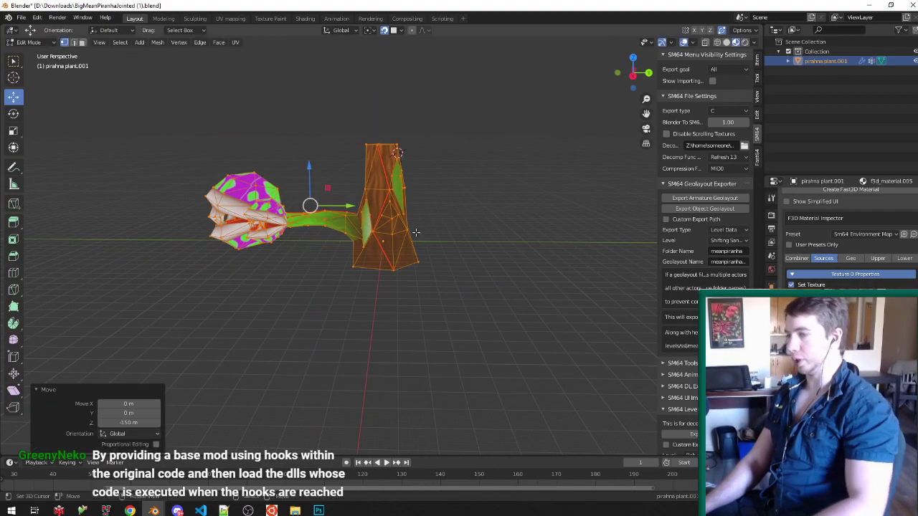
pyautogui.press('KP_Decimal')
pyautogui.scroll(-3, 354, 229)
pyautogui.scroll(4, 452, 277)
pyautogui.press('Tab')
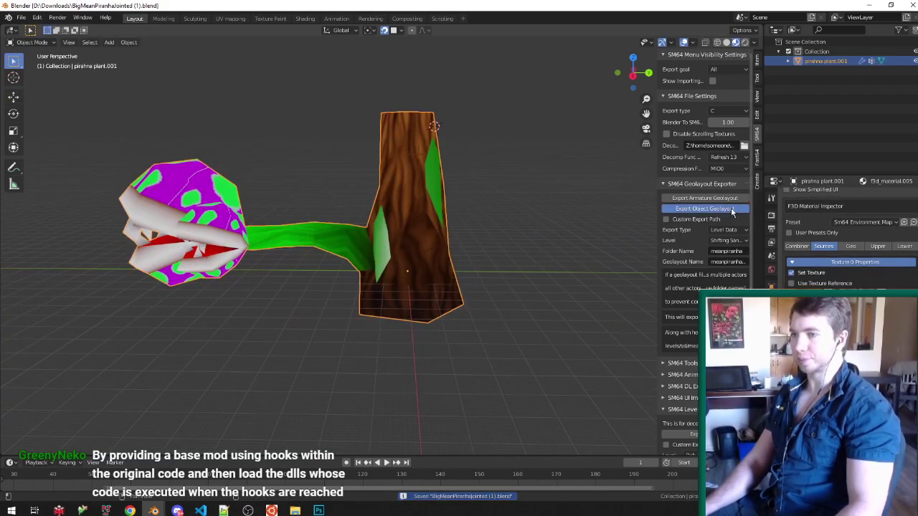
# Step: Rerun the game build in the terminal
pyautogui.hotkey('alt', 'Tab')
pyautogui.press('Up')
pyautogui.press('Return')
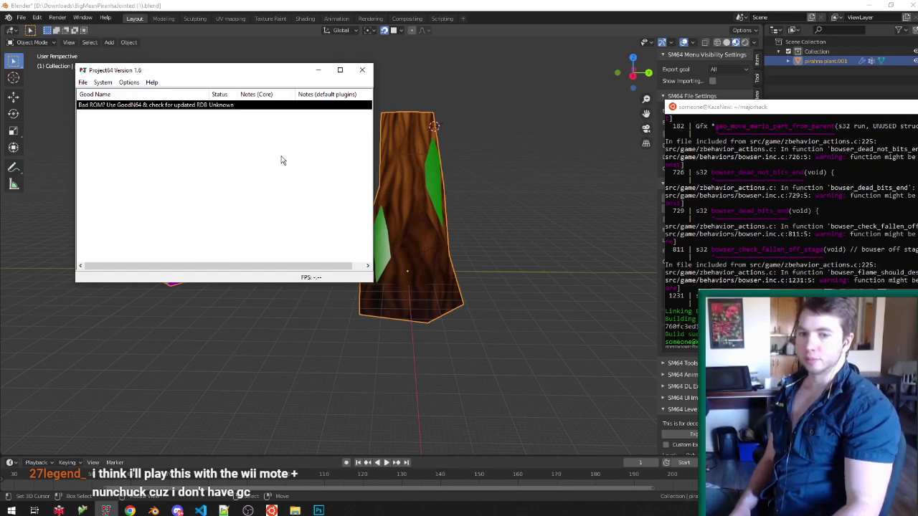
# Step: Launch the YOSHIS ISLAND 64 ROM and save an emulator state with F5
pyautogui.doubleClick(145, 105)
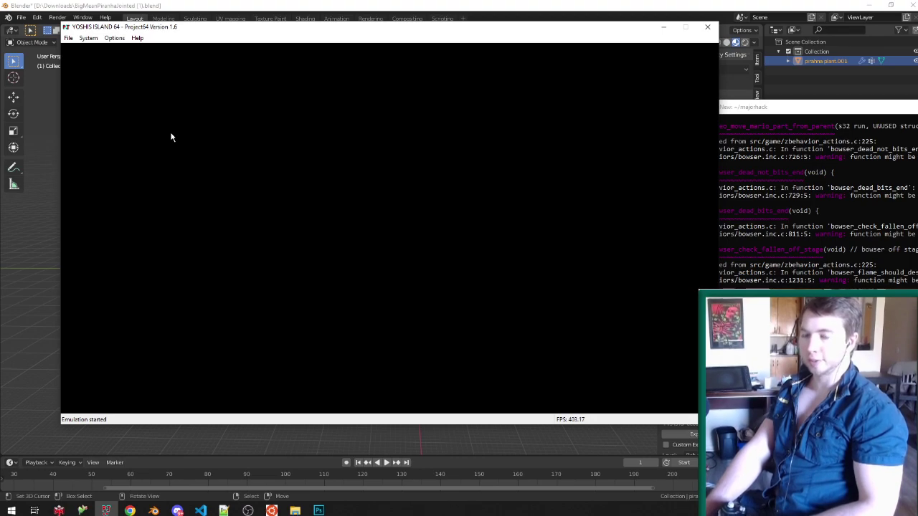
pyautogui.press('F5')
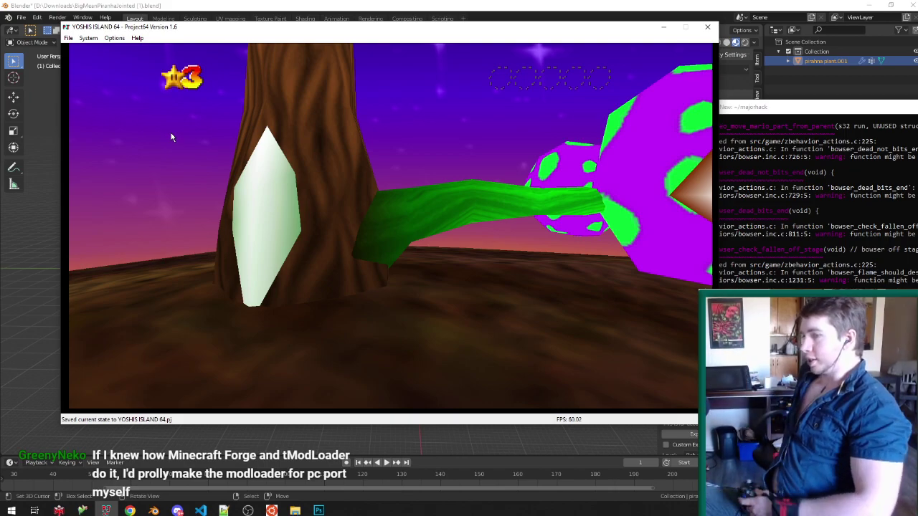
# Step: Return to the plant model and enter Edit Mode with edge selection
pyautogui.click(705, 28)
pyautogui.moveTo(445, 180); pyautogui.dragTo(391, 316, button='middle')
pyautogui.scroll(3, 389, 327)
pyautogui.press('Tab')
pyautogui.scroll(1, 338, 260)
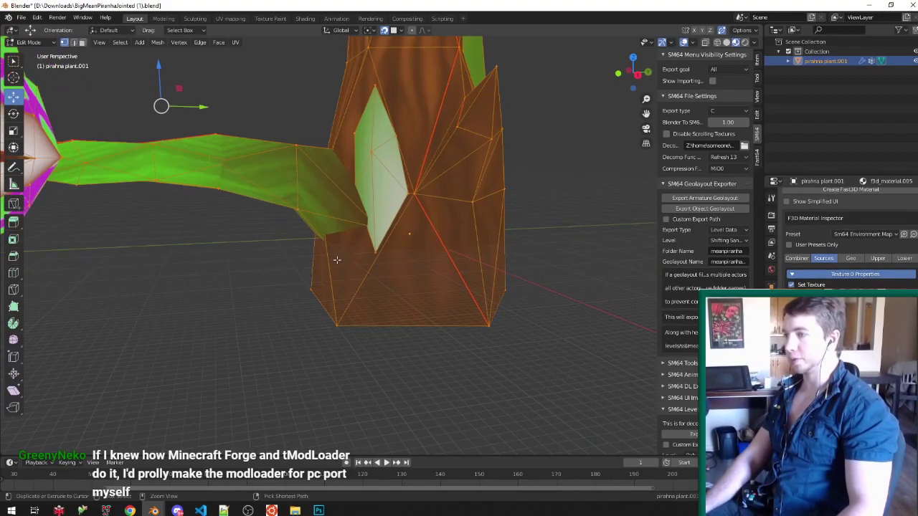
pyautogui.click(312, 270)
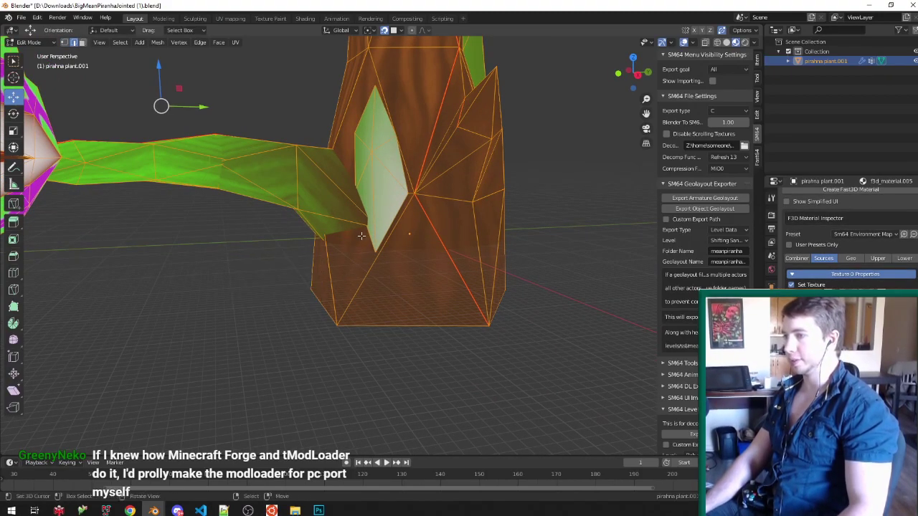
# Step: Add a plane to the mesh, scale it up and reposition it near the stem's base
pyautogui.hotkey('shift', 'a')
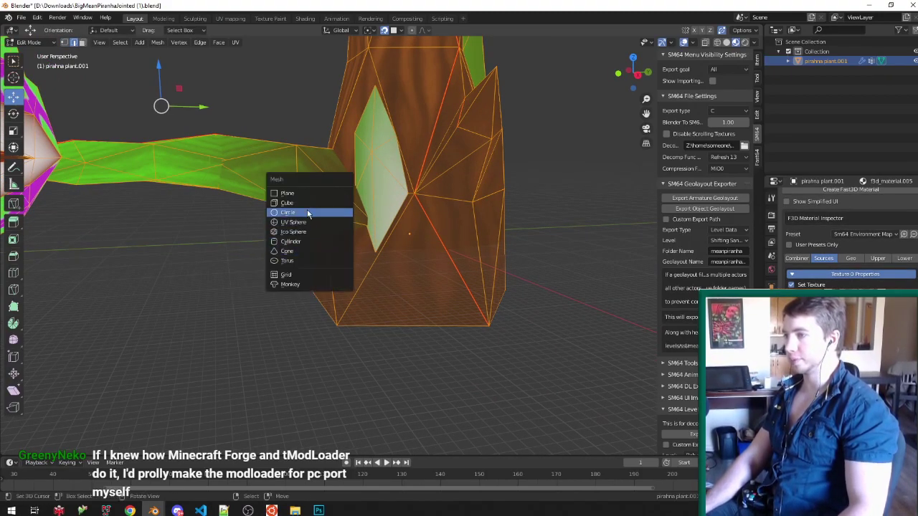
pyautogui.click(309, 194)
pyautogui.press('s')
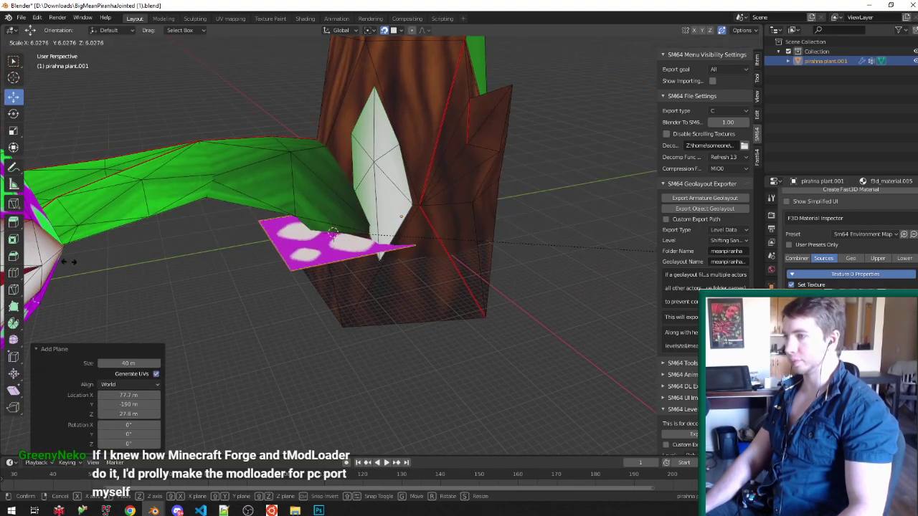
pyautogui.click(285, 280)
pyautogui.moveTo(292, 260); pyautogui.dragTo(380, 303, button='middle')
pyautogui.press('g')
pyautogui.hotkey('shift', 'z')
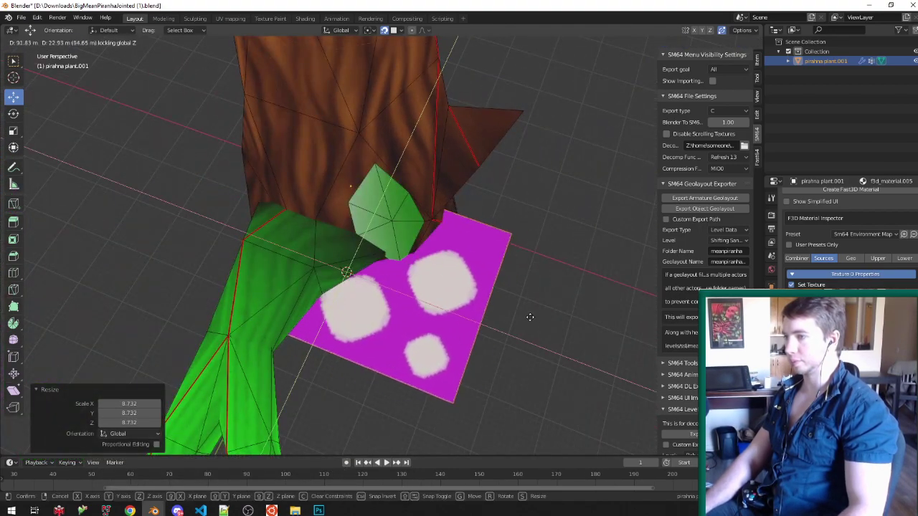
pyautogui.click(552, 323)
# Step: Narrow the plane to half width along Y, tilt it and raise it vertically
pyautogui.moveTo(552, 324); pyautogui.dragTo(456, 231, button='middle')
pyautogui.press('s')
pyautogui.press('y')
pyautogui.click(449, 286)
pyautogui.press('r')
pyautogui.click(368, 231)
pyautogui.moveTo(369, 231); pyautogui.dragTo(354, 287, button='middle')
pyautogui.press('g')
pyautogui.press('z')
pyautogui.click(390, 209)
# Step: Rotate the leaf plane around the 3D cursor pivot and slide it toward the stem
pyautogui.press('.')
pyautogui.click(515, 243)
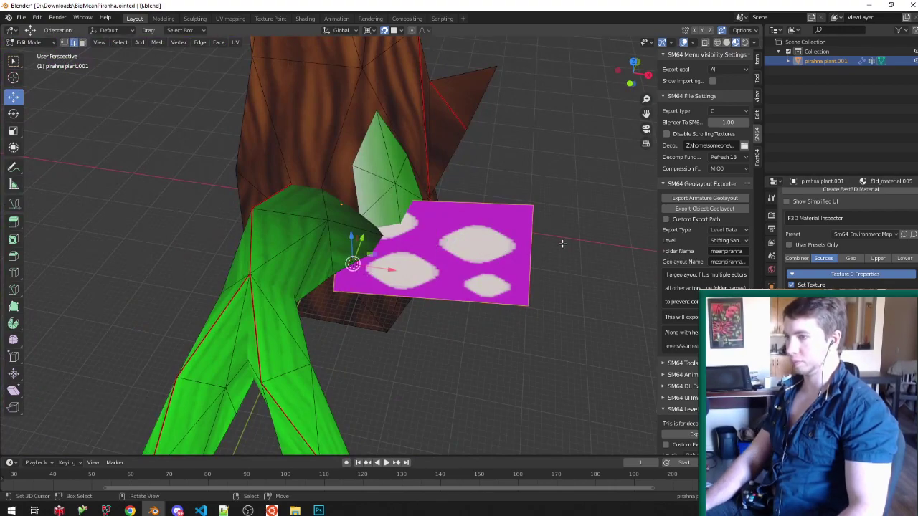
pyautogui.press('r')
pyautogui.click(528, 369)
pyautogui.moveTo(529, 369); pyautogui.dragTo(358, 224, button='middle')
pyautogui.press('g')
pyautogui.rightClick(387, 228)
pyautogui.moveTo(358, 224); pyautogui.dragTo(333, 241)
pyautogui.hotkey('shift', 'Tab')
# Step: Subdivide the plane's two long edges to create a middle edge
pyautogui.moveTo(333, 241); pyautogui.dragTo(432, 237, button='middle')
pyautogui.hotkey('ctrl', 'Tab')
pyautogui.click(432, 236)
pyautogui.rightClick(454, 170)
pyautogui.keyDown('shift'); pyautogui.rightClick(444, 246); pyautogui.keyUp('shift')
pyautogui.press('w')
pyautogui.click(410, 198)
# Step: Raise the middle edge 64.872 m along its normal to fold the leaf, then frame the plane
pyautogui.rightClick(409, 194)
pyautogui.hotkey('alt', 'space')
pyautogui.click(391, 217)
pyautogui.moveTo(389, 218); pyautogui.dragTo(357, 220, button='middle')
pyautogui.scroll(-2, 355, 220)
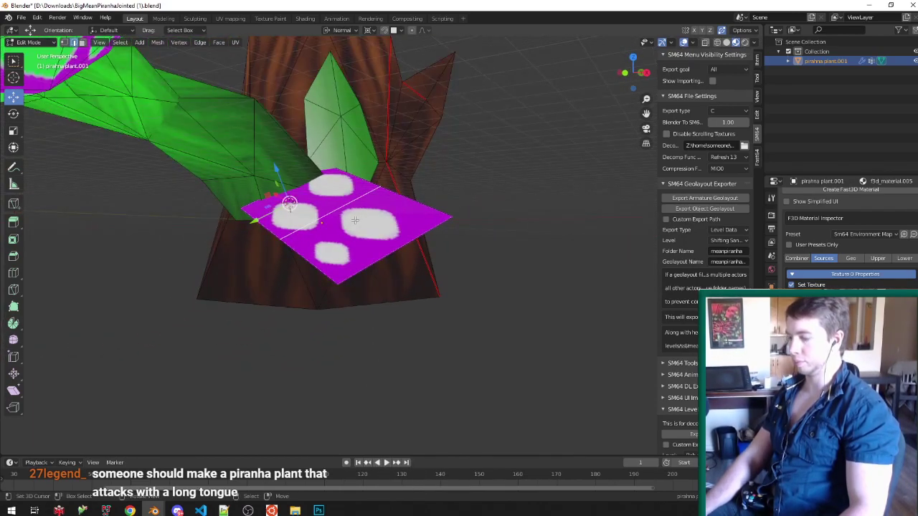
pyautogui.moveTo(325, 175); pyautogui.dragTo(319, 135)
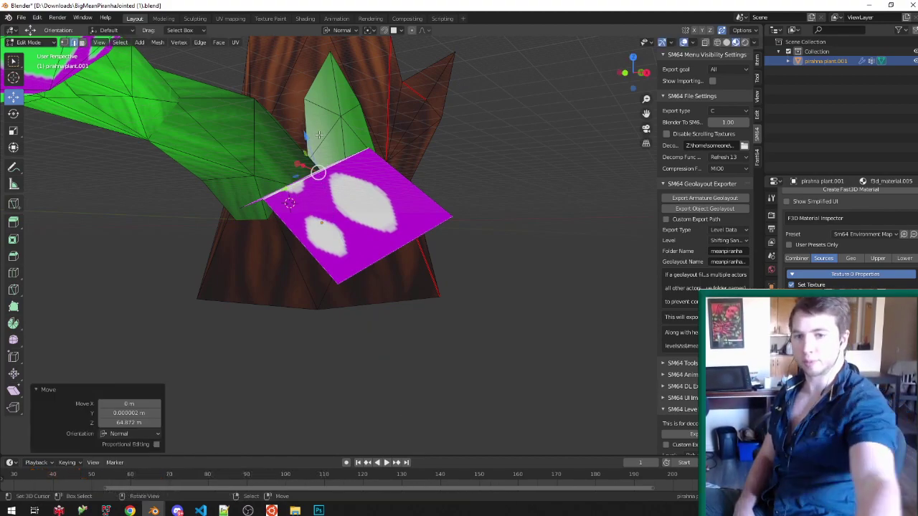
pyautogui.hotkey('ctrl', 'l')
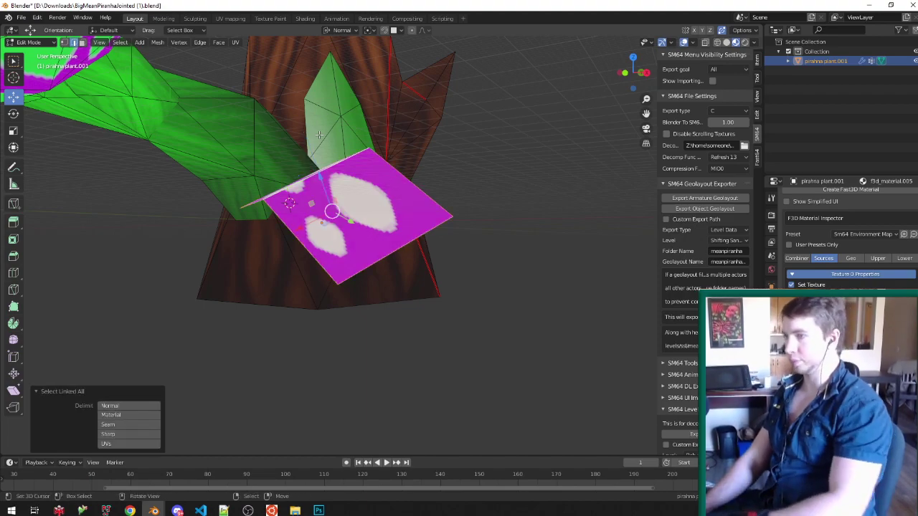
pyautogui.press('KP_Decimal')
# Step: In the UV Editing workspace, shrink the leaf plane slightly
pyautogui.click(220, 20)
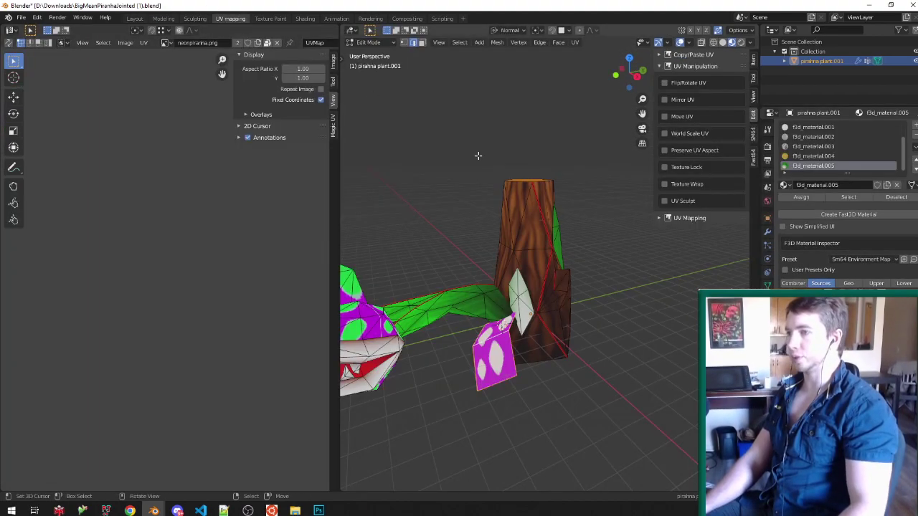
pyautogui.press('KP_Decimal')
pyautogui.moveTo(503, 265); pyautogui.dragTo(555, 216, button='middle')
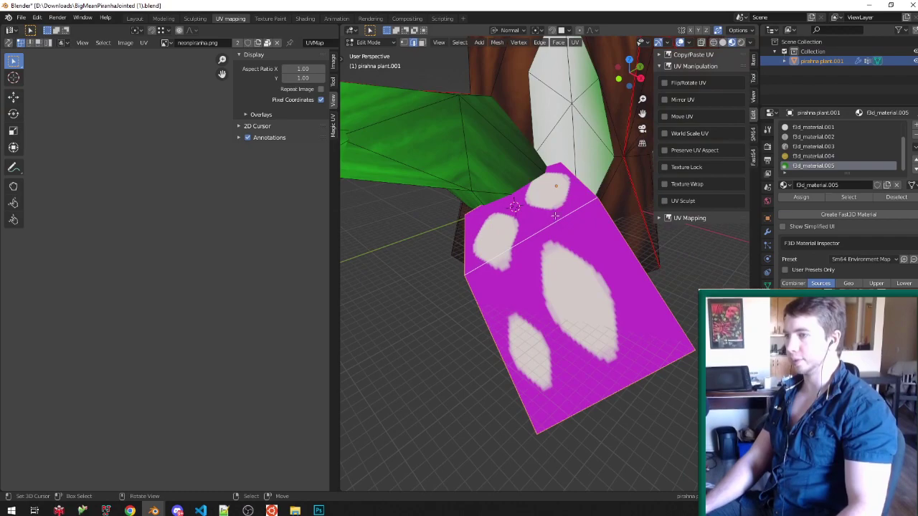
pyautogui.moveTo(475, 212); pyautogui.dragTo(543, 210, button='middle')
pyautogui.press('s')
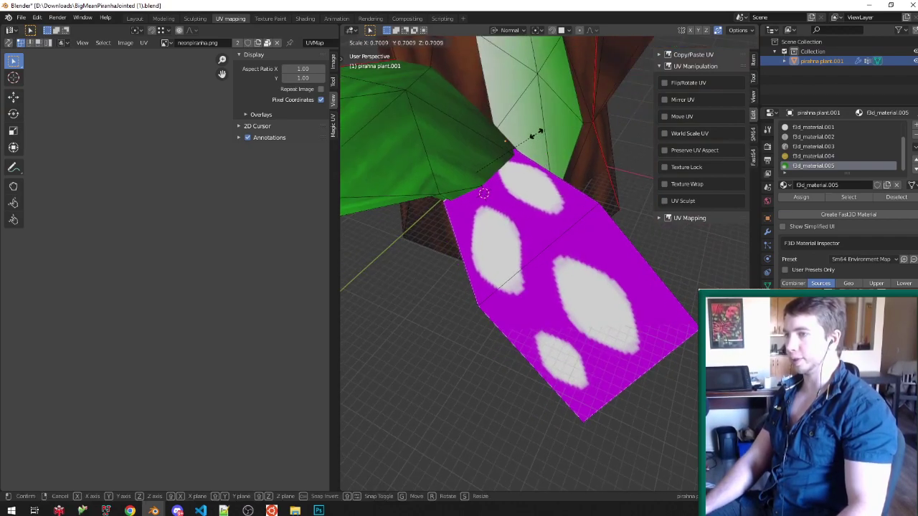
pyautogui.click(531, 145)
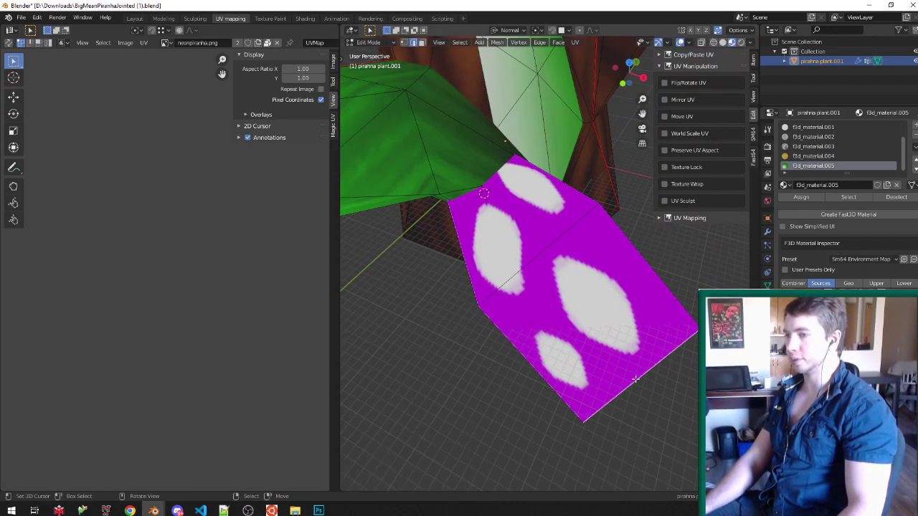
# Step: Give the whole leaf plane a new Fast3D material with the Vertex Colored Cutout preset
pyautogui.moveTo(653, 312); pyautogui.dragTo(606, 228, button='middle')
pyautogui.hotkey('ctrl', 'l')
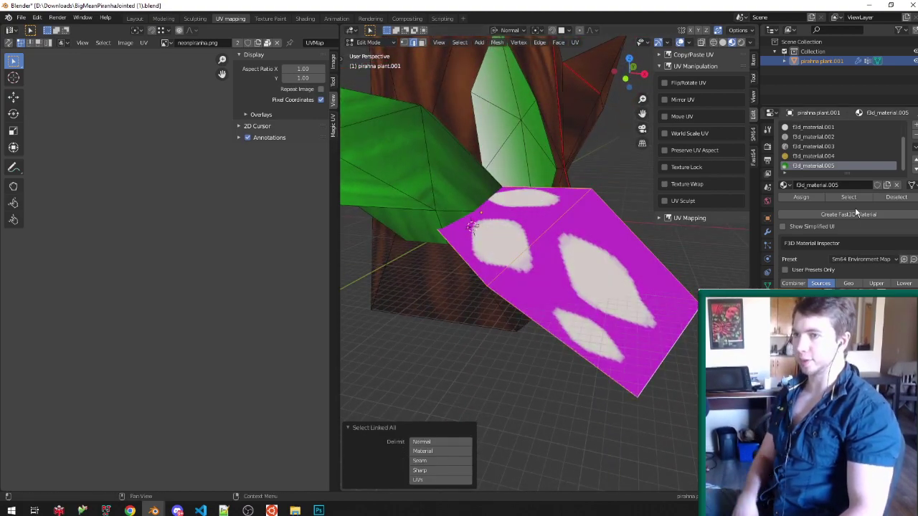
pyautogui.click(850, 215)
pyautogui.click(846, 259)
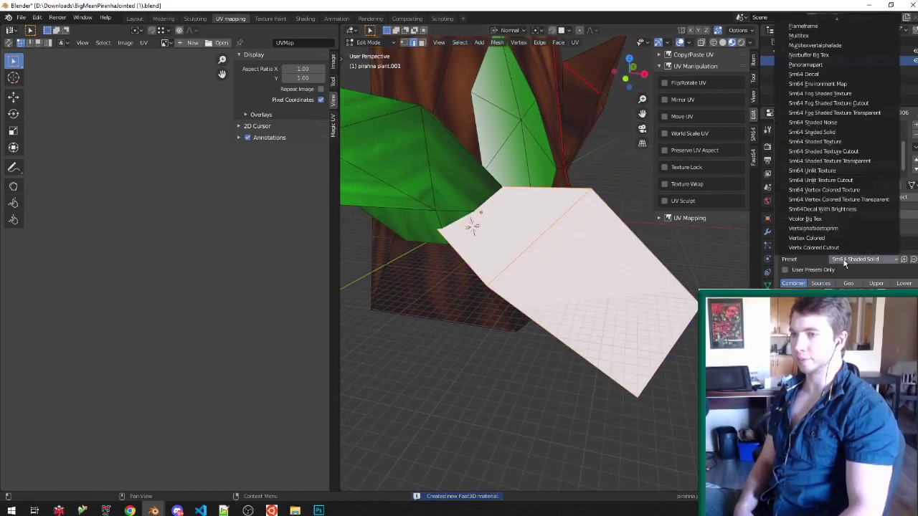
pyautogui.click(841, 248)
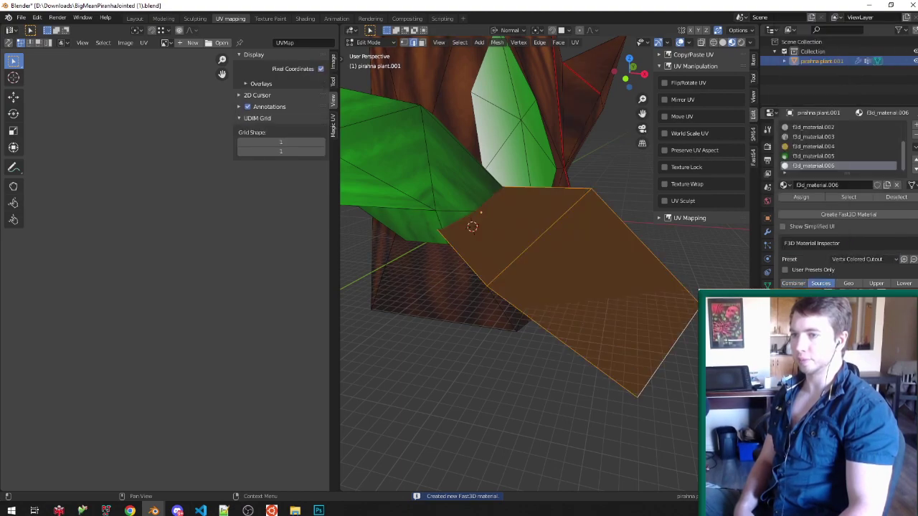
pyautogui.click(875, 334)
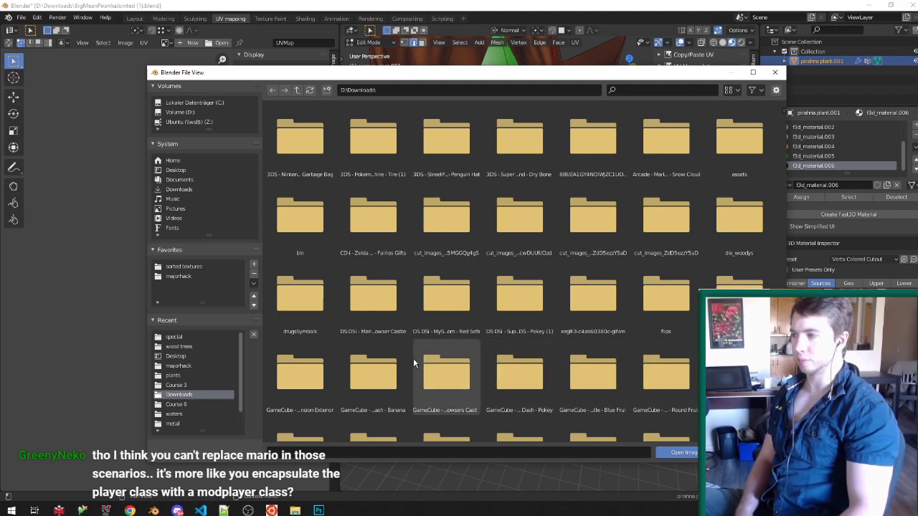
# Step: Navigate from the wood trees folder up to sorted textures and into the plants folder
pyautogui.click(185, 337)
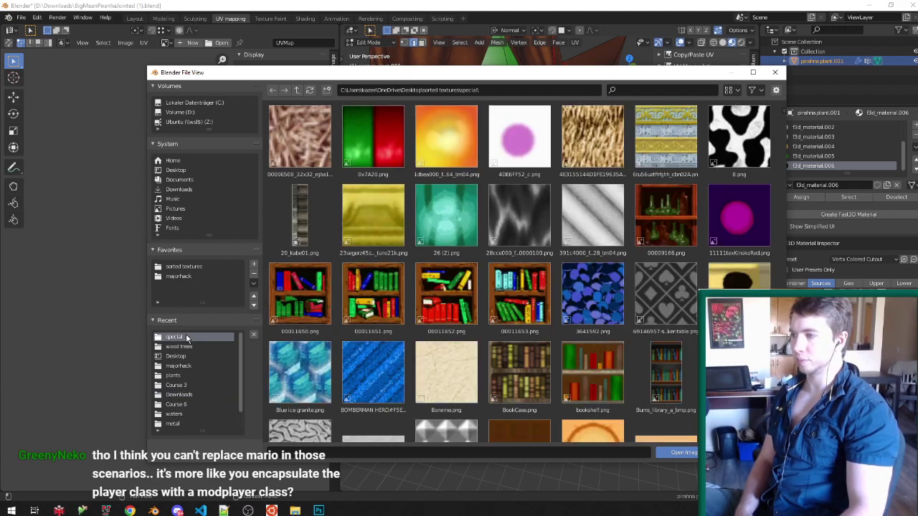
pyautogui.click(183, 347)
pyautogui.click(297, 89)
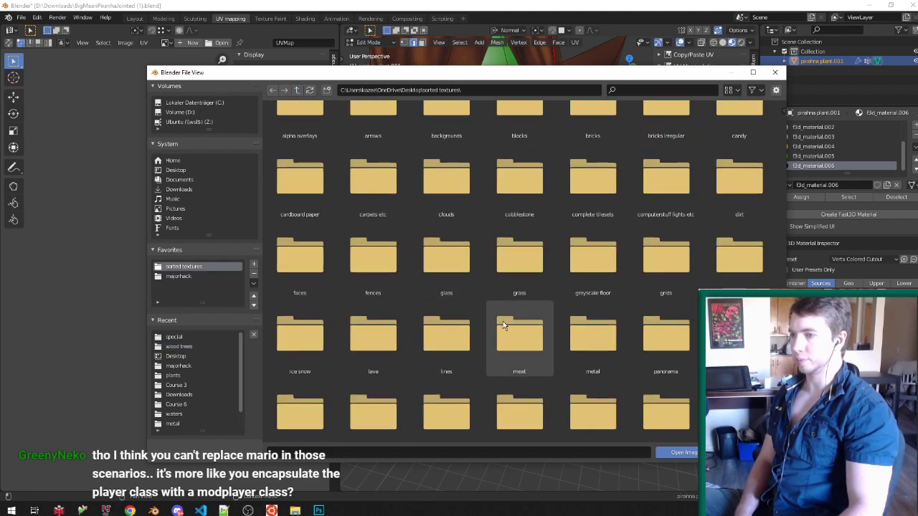
pyautogui.scroll(-1, 588, 337)
pyautogui.doubleClick(373, 355)
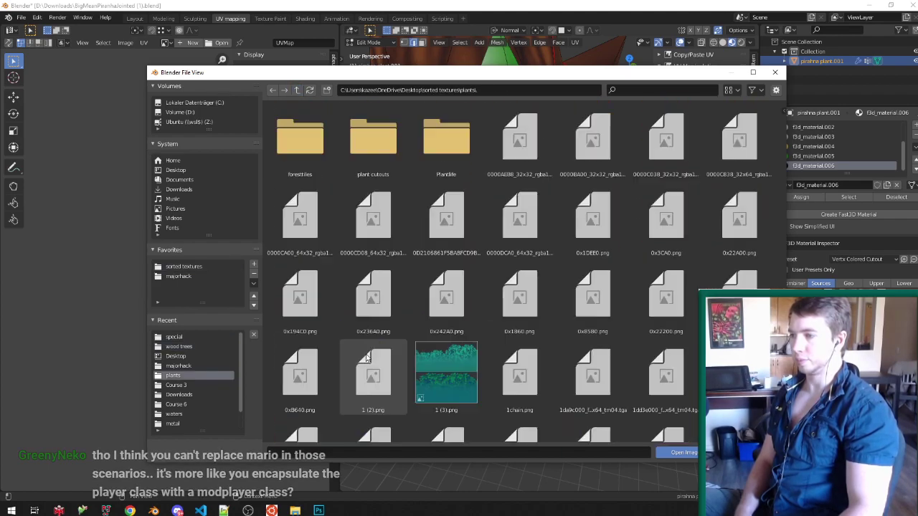
# Step: Preview early candidates: 0000DCA0_64x32_rgba16.png, 1 (2).png, 3.png, a leaf strip and a fern
pyautogui.click(527, 221)
pyautogui.scroll(-2, 529, 222)
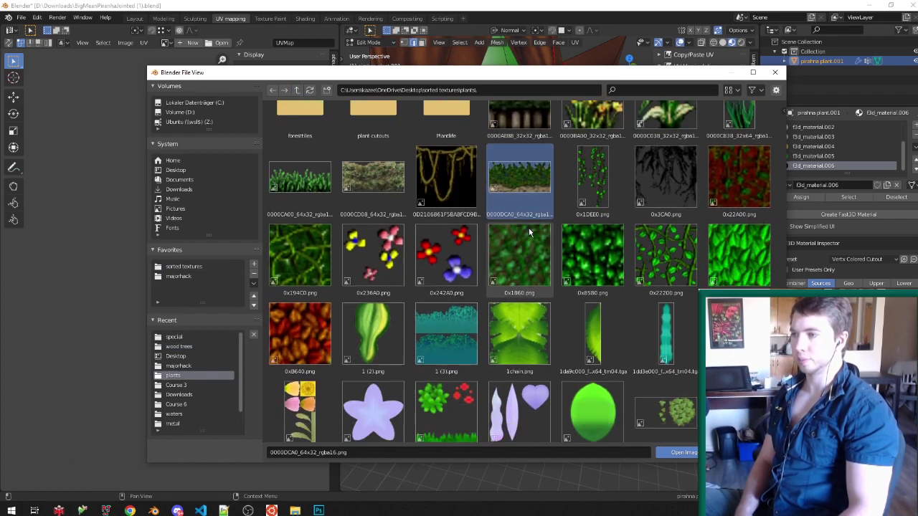
pyautogui.click(370, 308)
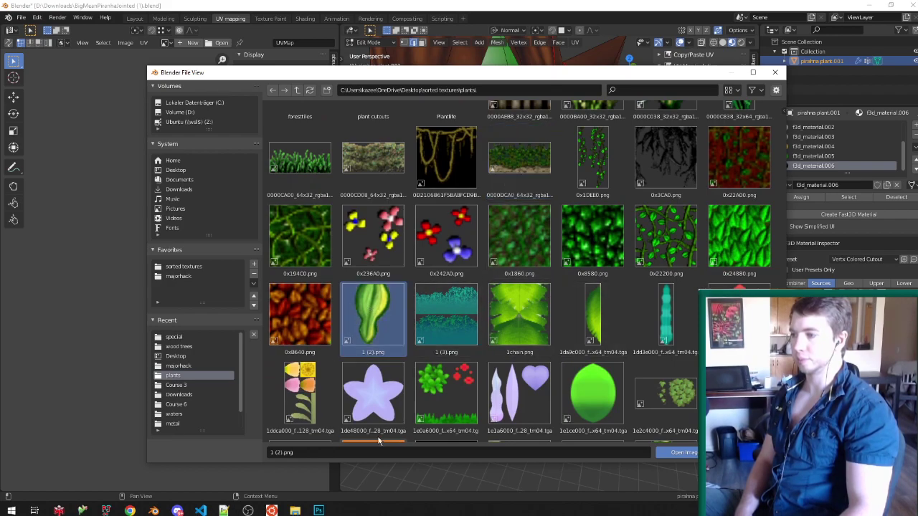
pyautogui.scroll(-7, 433, 367)
pyautogui.click(467, 290)
pyautogui.scroll(-1, 467, 290)
pyautogui.scroll(-1, 468, 294)
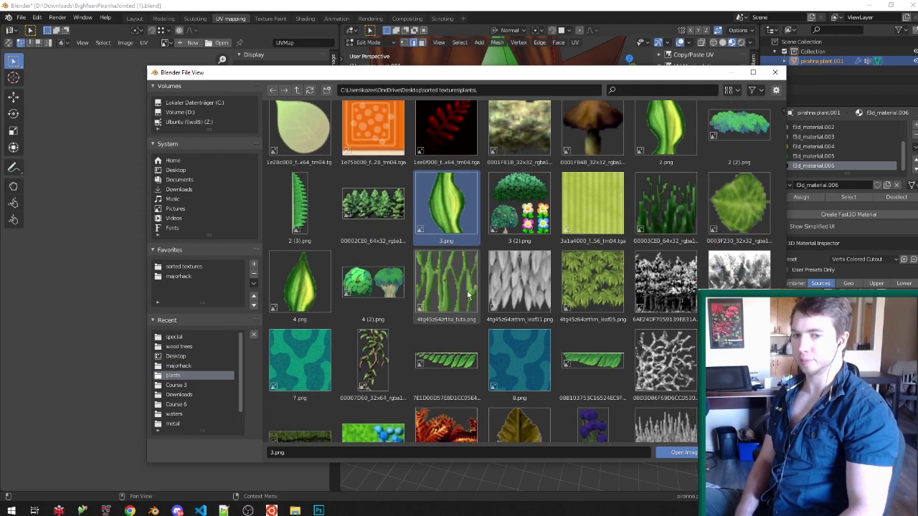
pyautogui.scroll(-3, 467, 294)
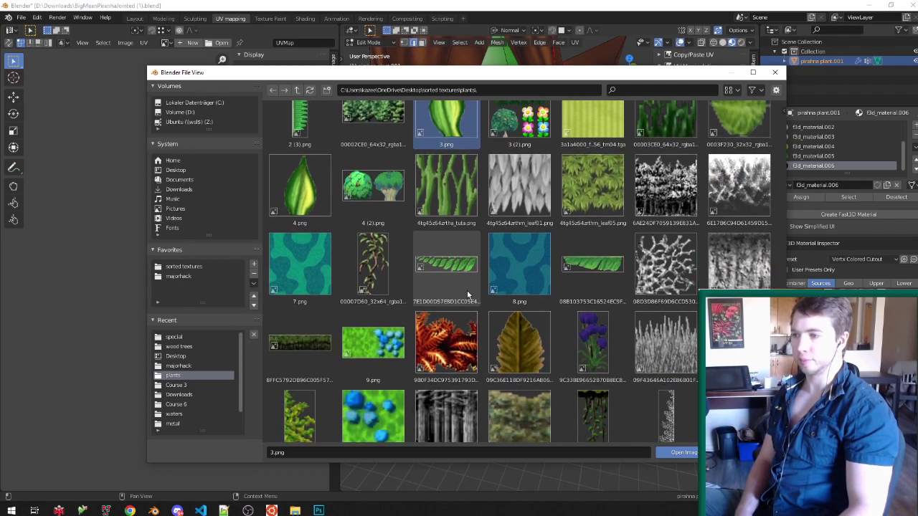
pyautogui.click(466, 290)
pyautogui.scroll(-5, 467, 286)
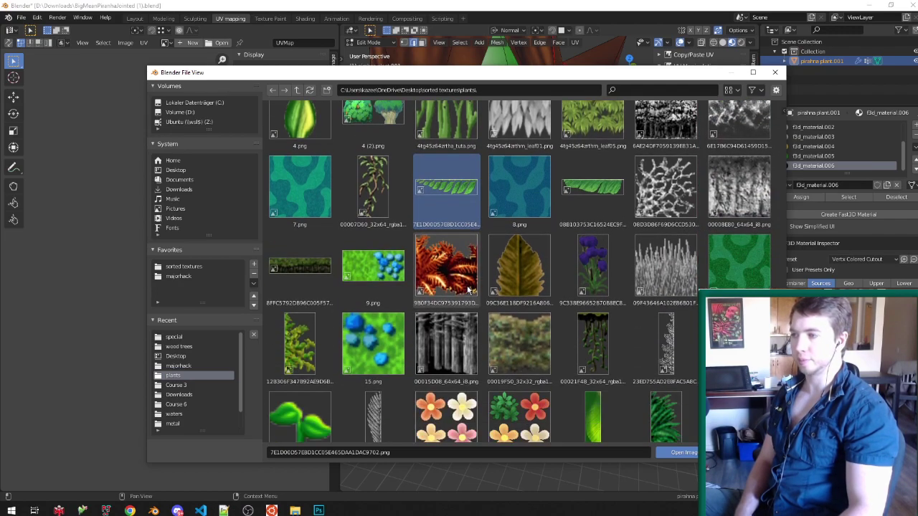
pyautogui.click(301, 289)
pyautogui.scroll(-6, 348, 279)
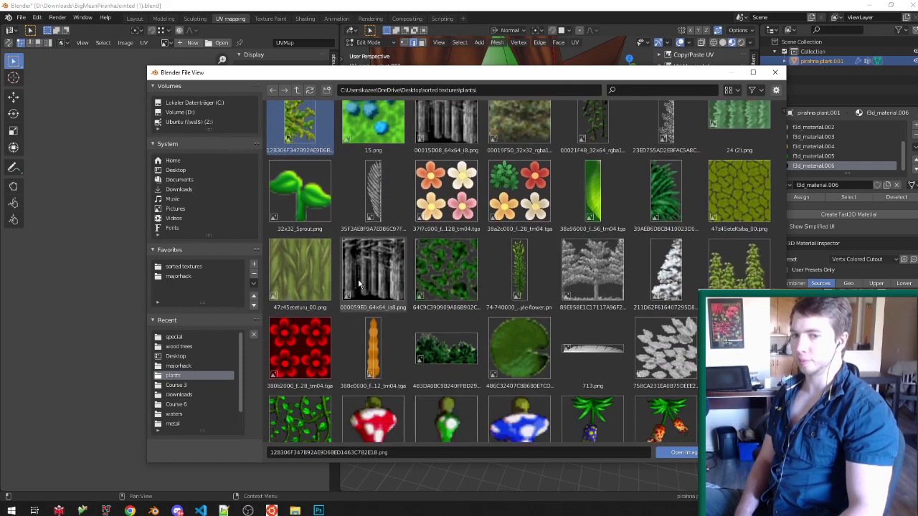
pyautogui.scroll(-4, 360, 280)
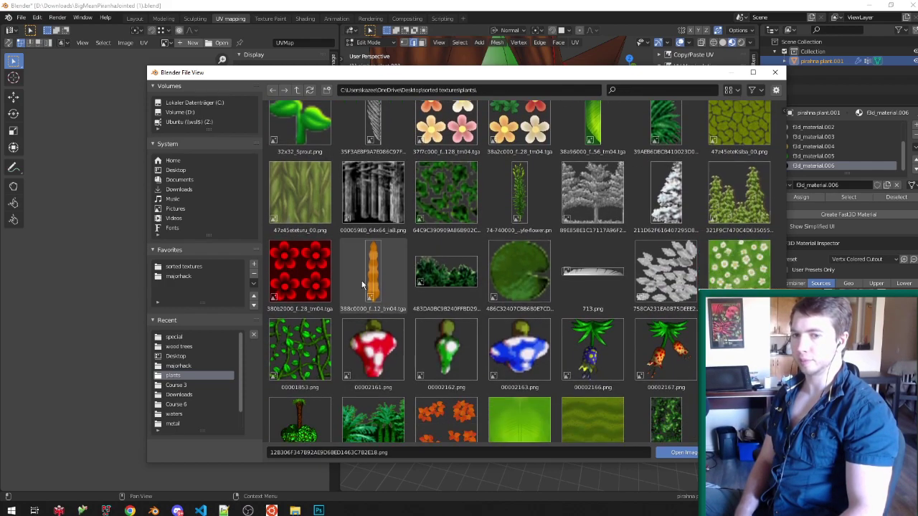
pyautogui.scroll(-1, 361, 281)
pyautogui.scroll(-2, 363, 285)
pyautogui.click(391, 315)
pyautogui.scroll(-7, 392, 312)
pyautogui.scroll(-8, 394, 307)
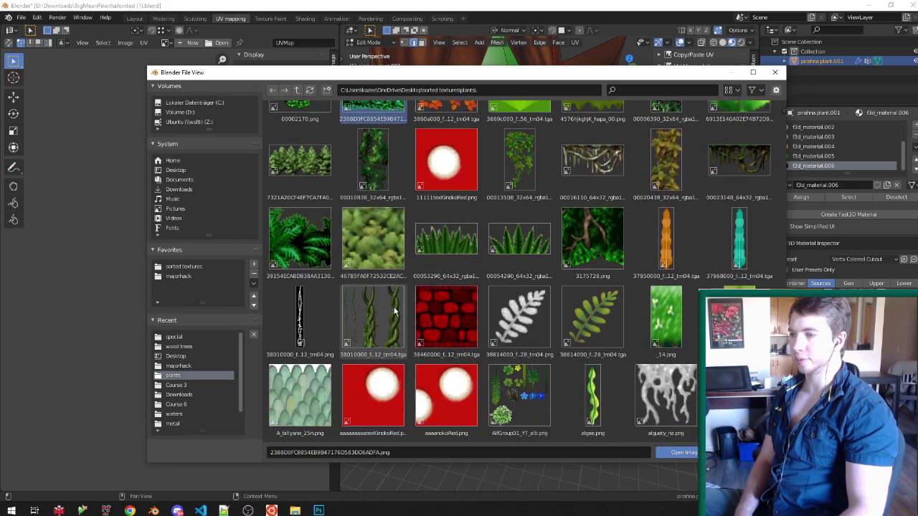
# Step: Preview bambou_feuille_my_nz.png, BxWoodBigLeaf.png, dk_ha03.png, dst_yasi_leaf.png and dst_yasi.png
pyautogui.scroll(-2, 403, 312)
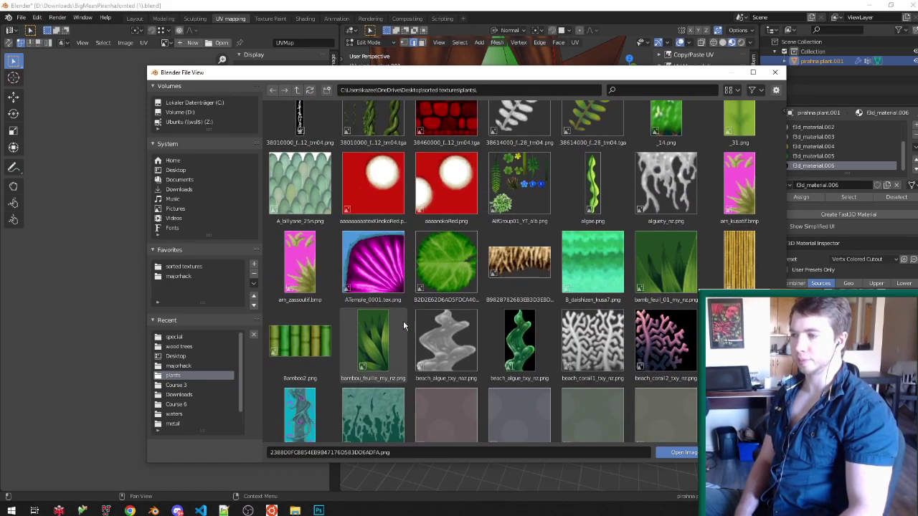
pyautogui.click(396, 351)
pyautogui.scroll(-6, 398, 351)
pyautogui.scroll(-5, 403, 347)
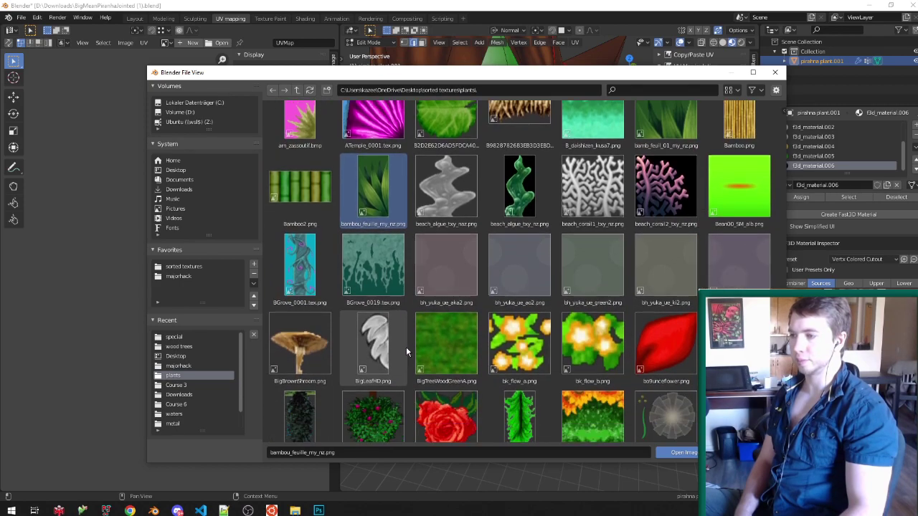
pyautogui.scroll(-2, 407, 348)
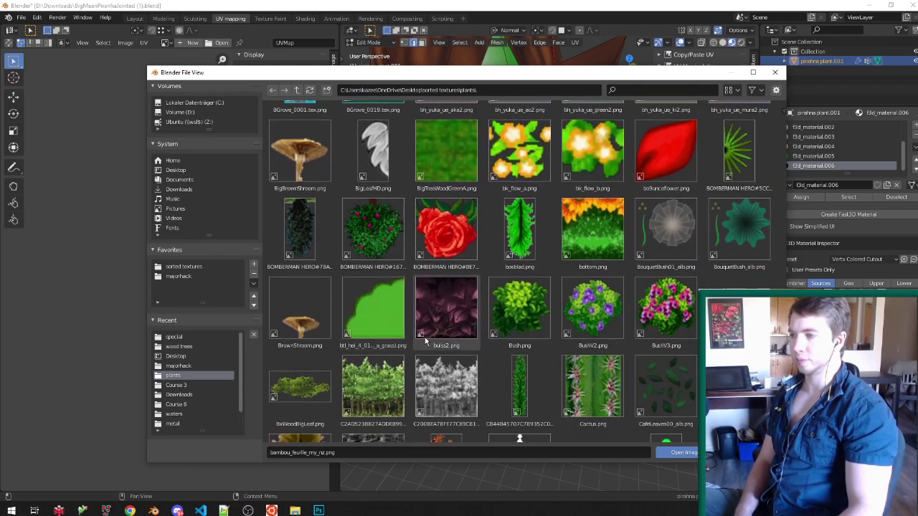
pyautogui.scroll(-3, 445, 330)
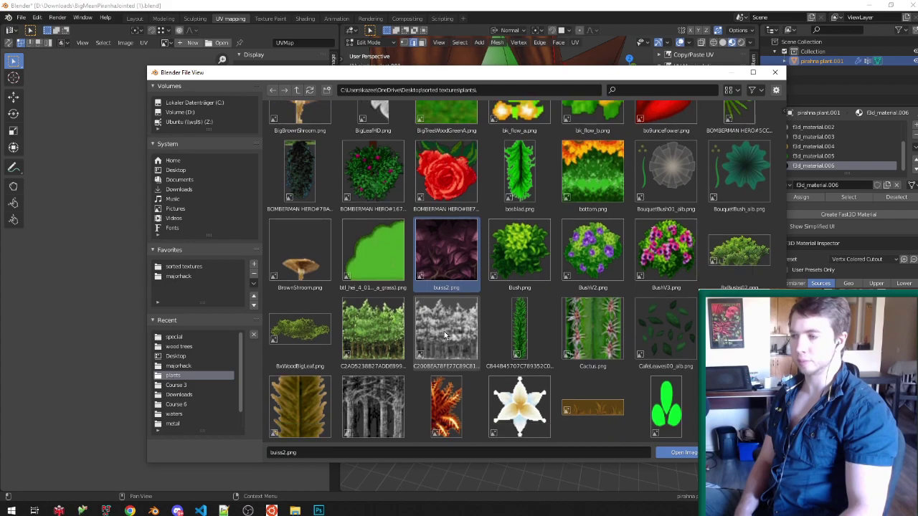
pyautogui.click(299, 286)
pyautogui.scroll(-3, 399, 274)
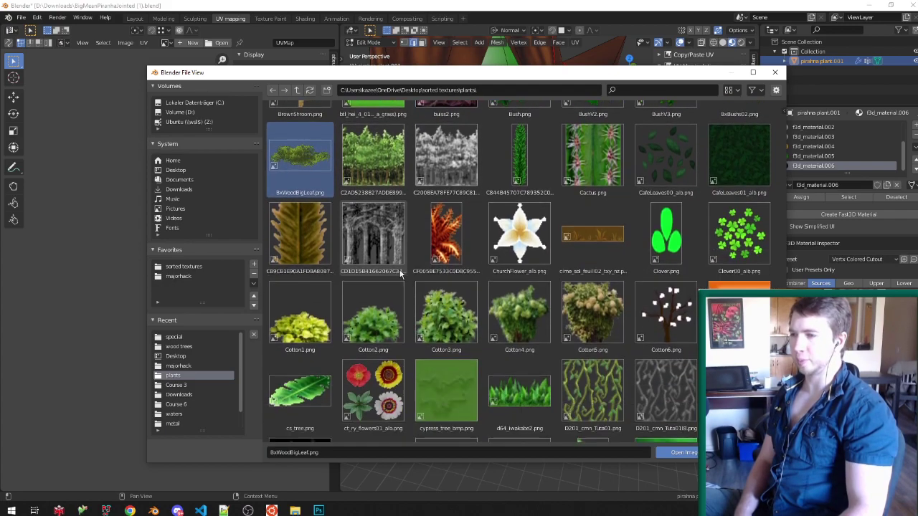
pyautogui.scroll(-4, 407, 274)
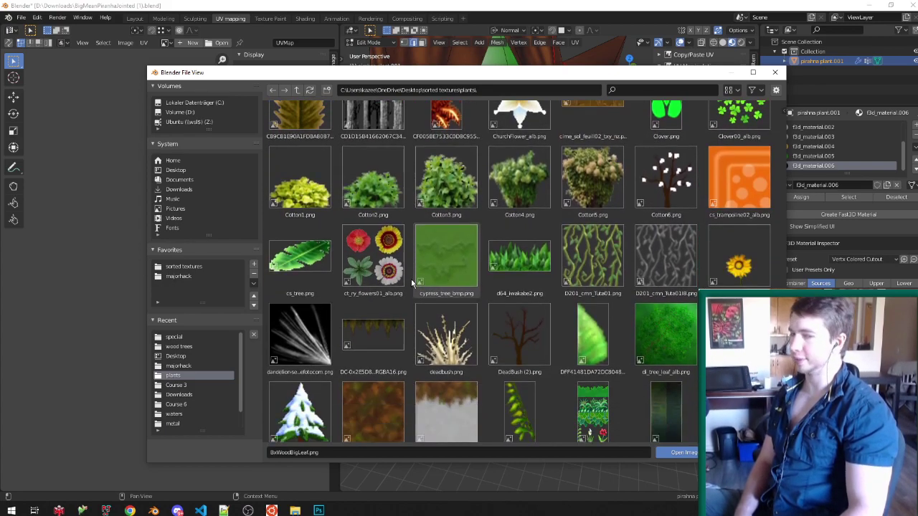
pyautogui.scroll(-3, 413, 283)
pyautogui.click(508, 329)
pyautogui.scroll(-3, 509, 328)
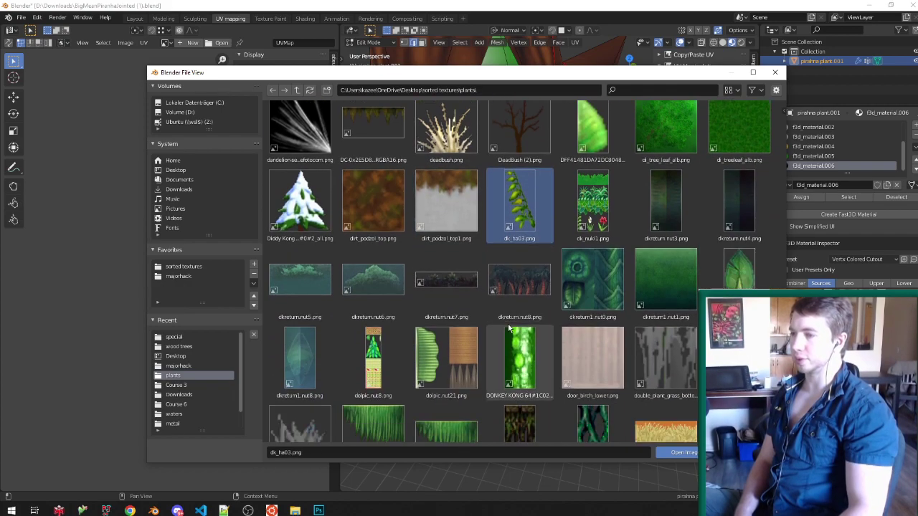
pyautogui.scroll(-2, 507, 326)
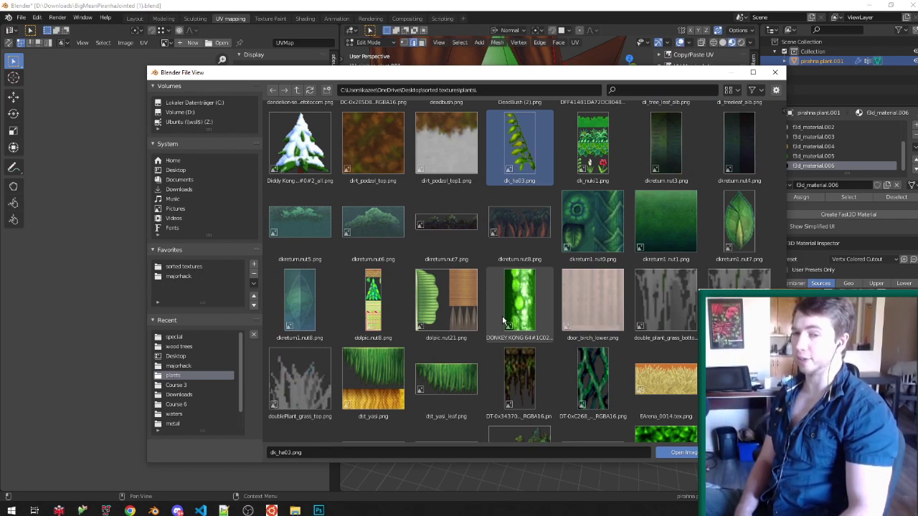
pyautogui.scroll(-5, 502, 315)
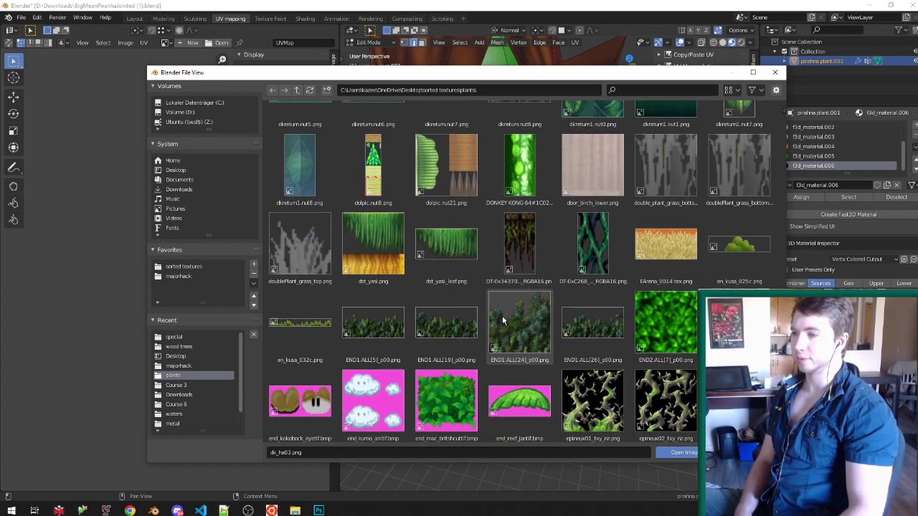
pyautogui.click(457, 262)
pyautogui.click(402, 264)
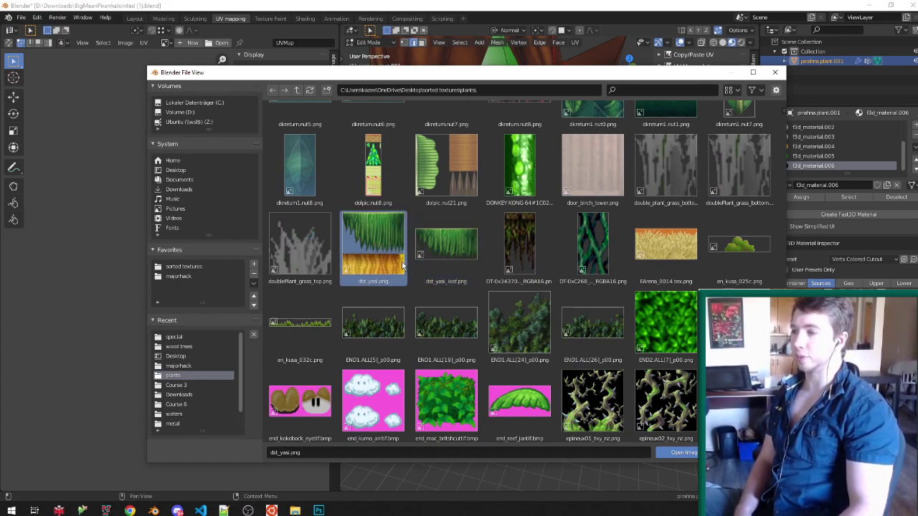
# Step: Preview end_mac_britshcutif.bmp, flo_sirohanatif.bmp, flower_leaf.png, GrdYorsterGrassF.png and hay.png
pyautogui.scroll(-5, 402, 270)
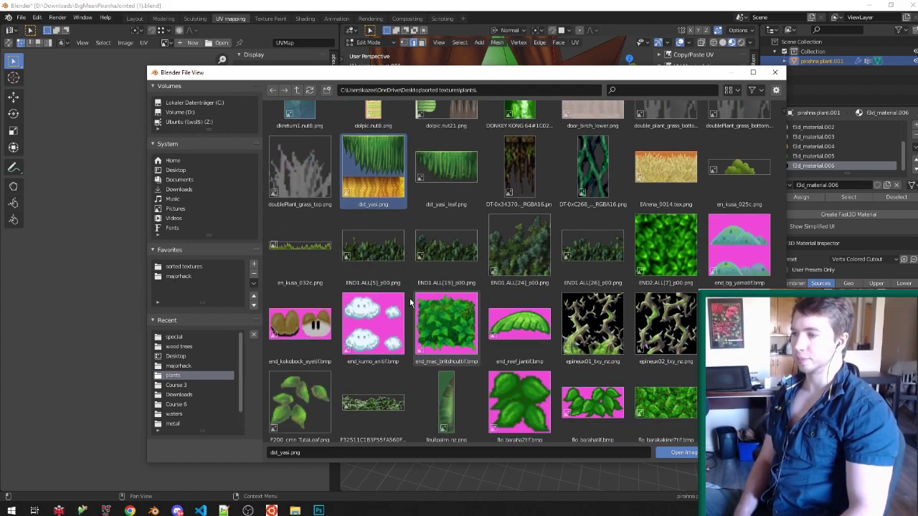
pyautogui.click(443, 276)
pyautogui.scroll(-5, 443, 277)
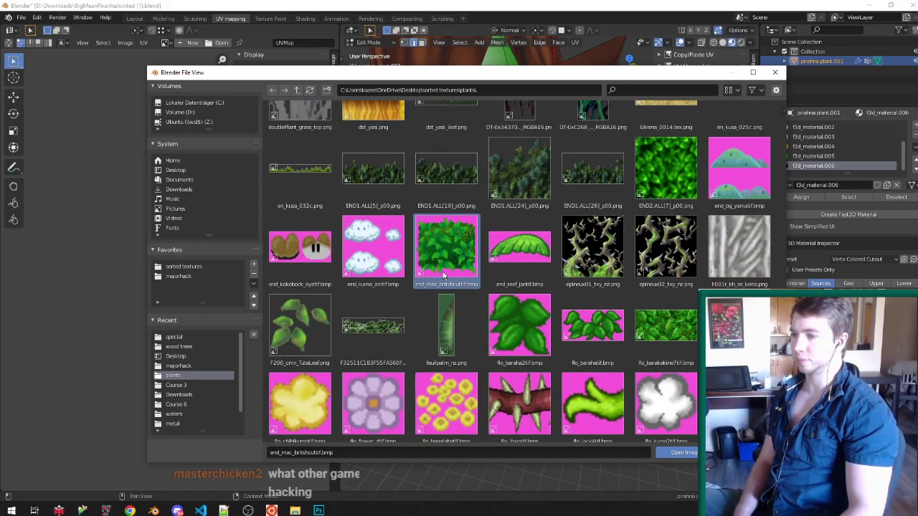
pyautogui.scroll(-4, 443, 276)
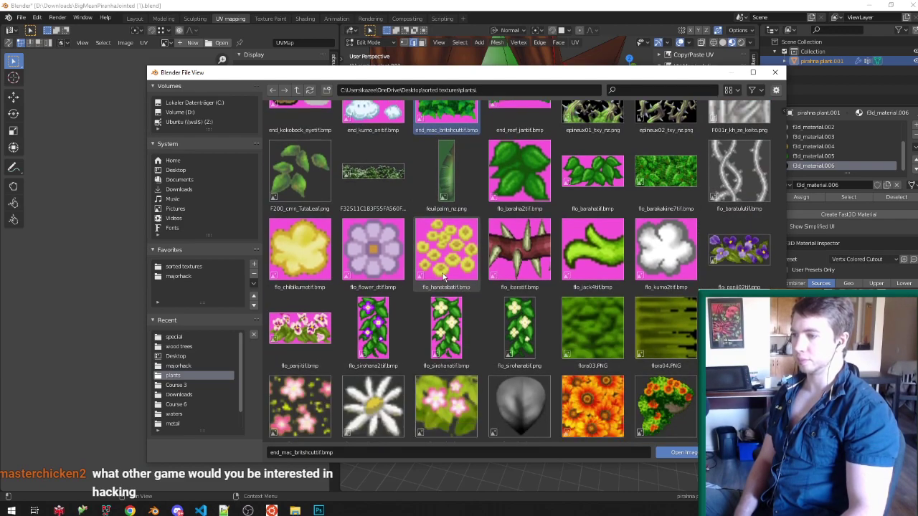
pyautogui.click(448, 277)
pyautogui.scroll(-1, 451, 276)
pyautogui.scroll(-1, 451, 276)
pyautogui.click(452, 298)
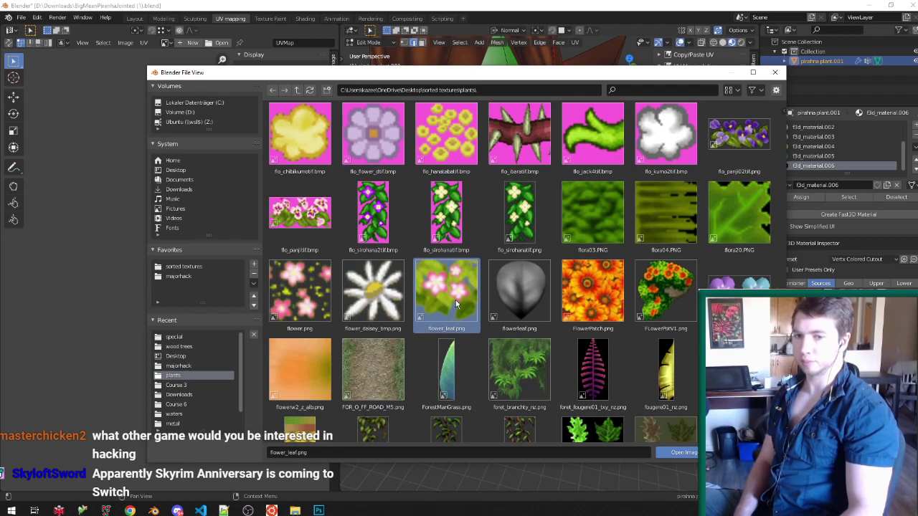
pyautogui.scroll(-4, 455, 305)
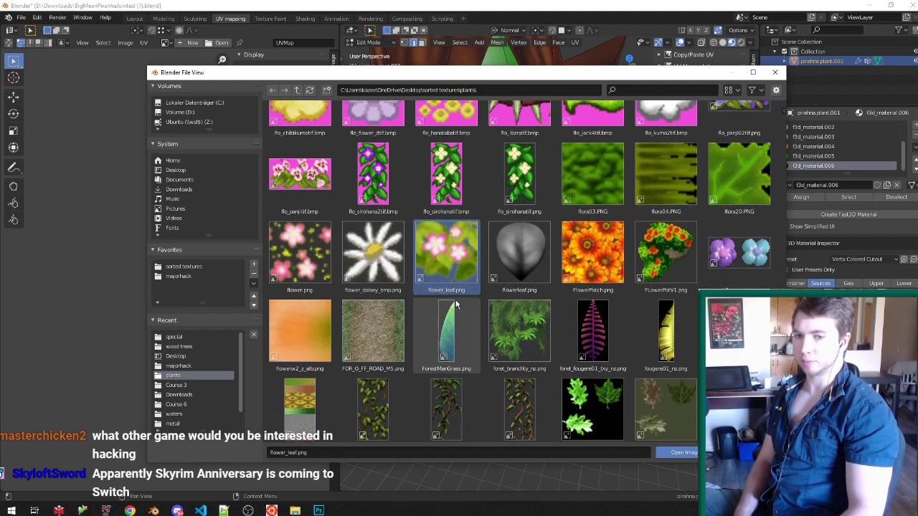
pyautogui.scroll(-5, 457, 305)
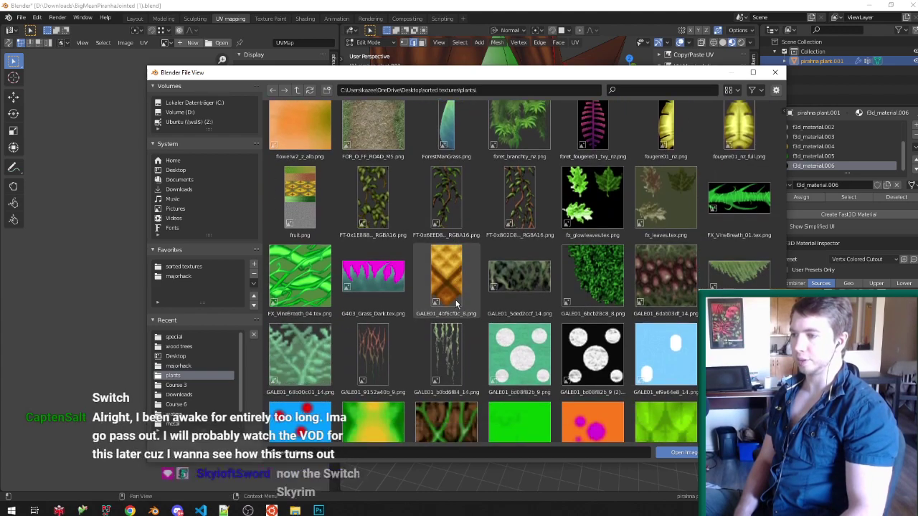
pyautogui.scroll(-6, 460, 304)
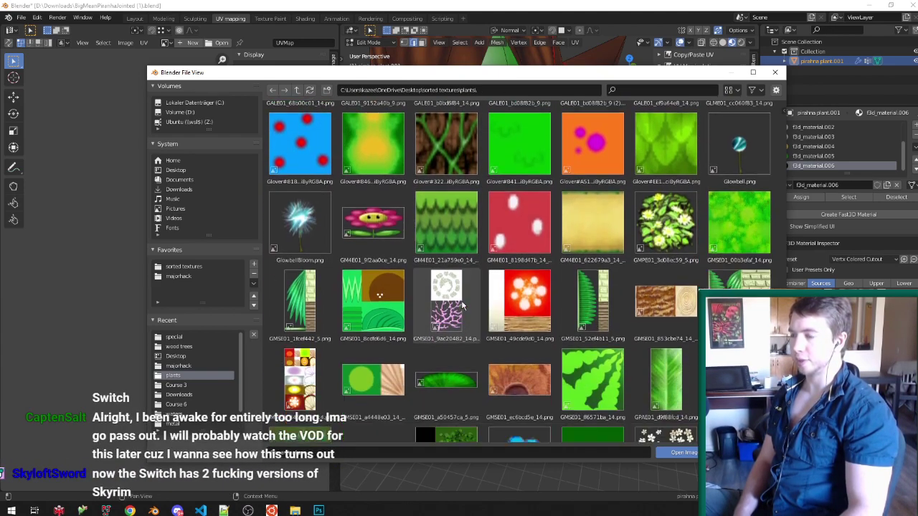
pyautogui.scroll(-8, 462, 305)
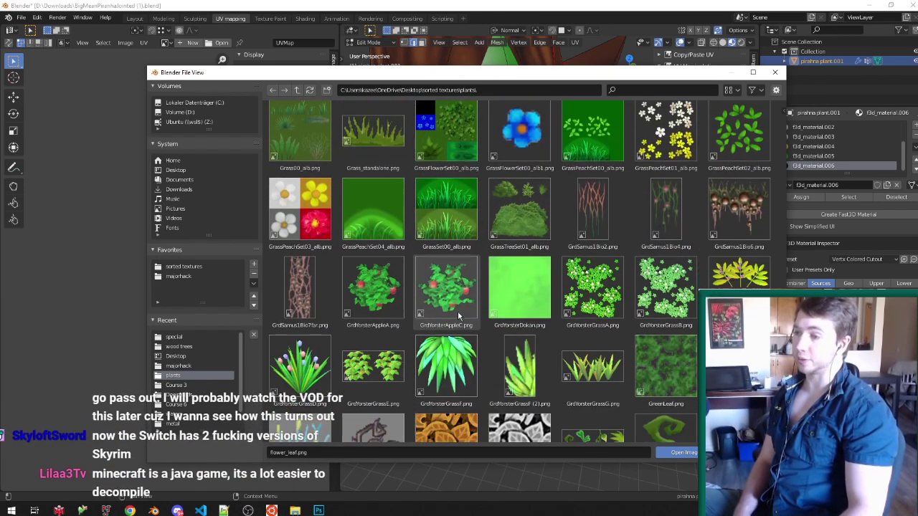
pyautogui.click(438, 258)
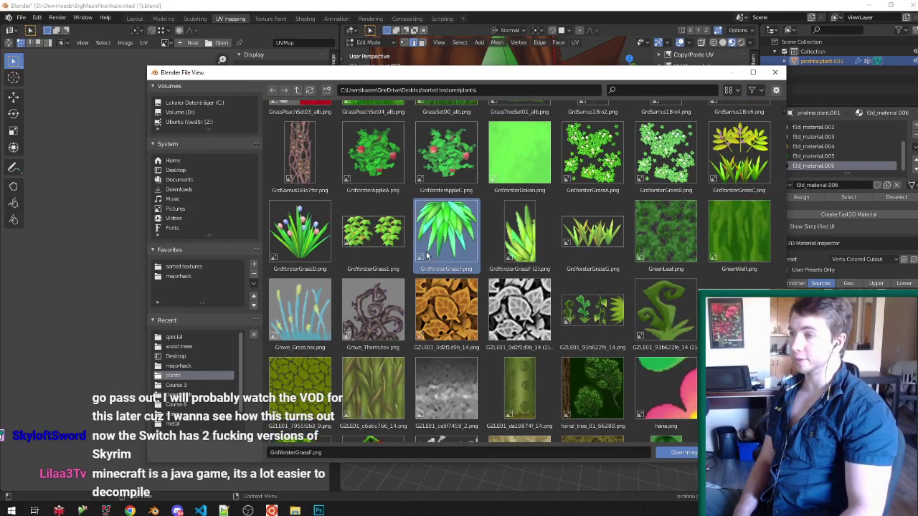
pyautogui.scroll(-3, 431, 262)
pyautogui.scroll(-1, 434, 280)
pyautogui.click(445, 312)
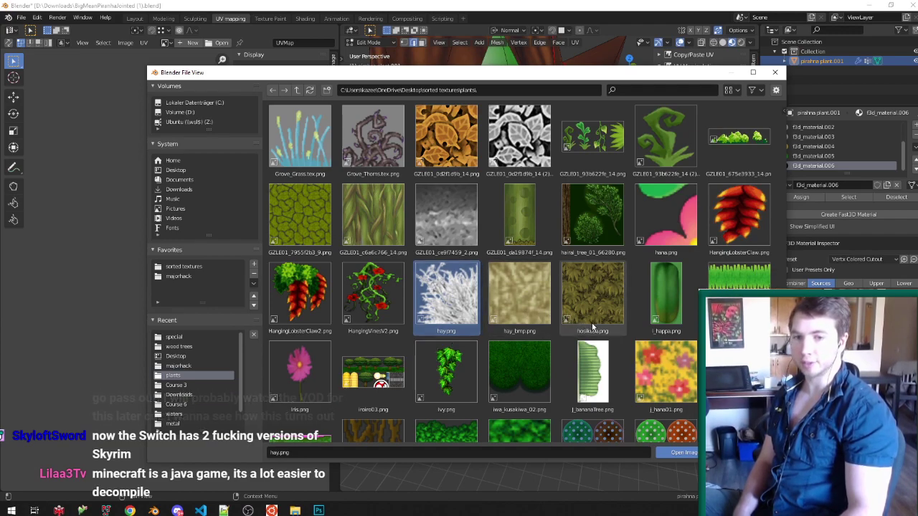
# Step: Preview iwa_kusakiwa_02.png, kusa_1.png, MODELS.bin.023.001.png, Plant03_alb.png and RMGP01_d62e058a_14.png
pyautogui.scroll(-1, 567, 337)
pyautogui.click(524, 352)
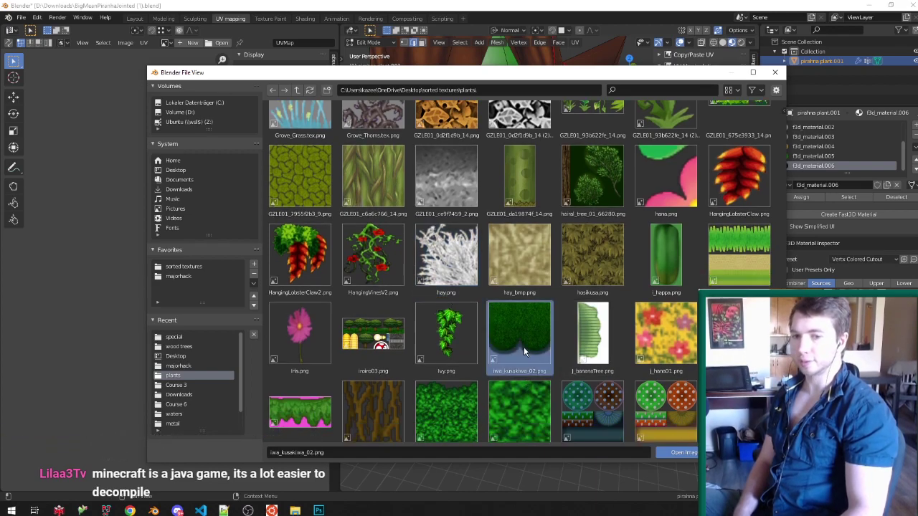
pyautogui.scroll(-5, 545, 323)
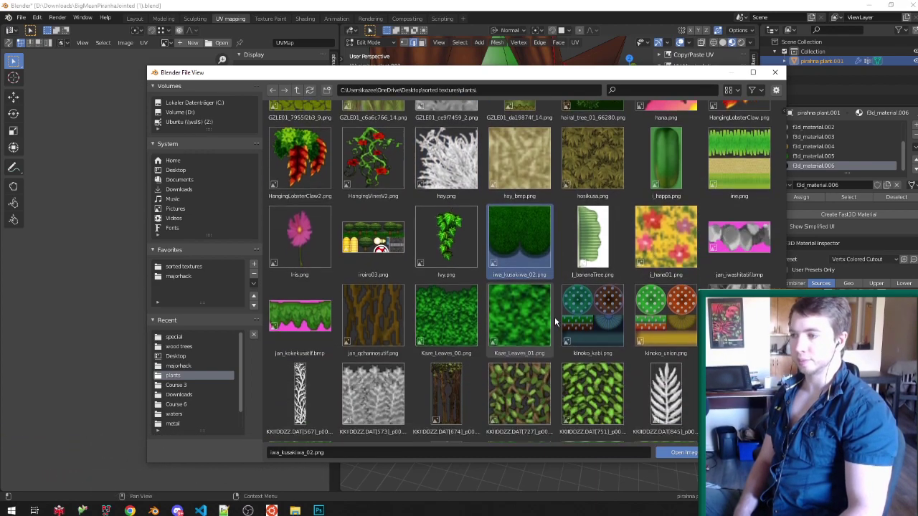
pyautogui.scroll(-1, 511, 308)
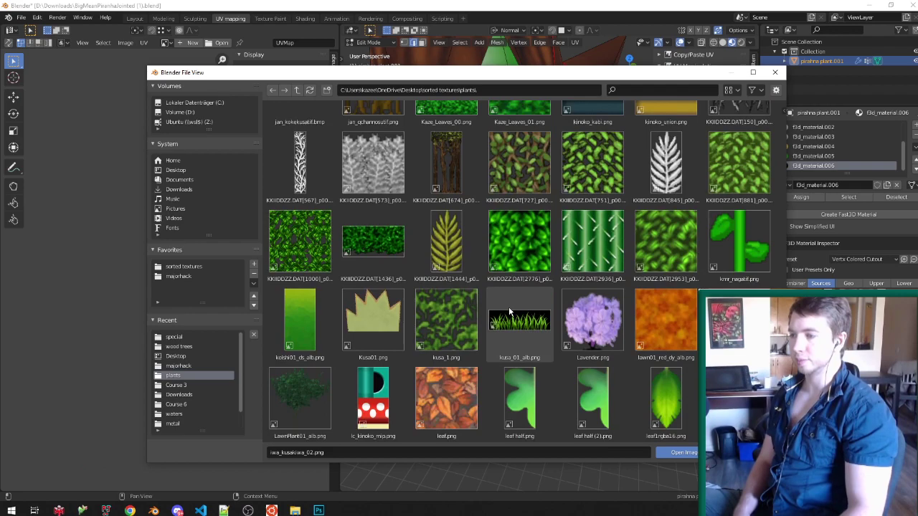
pyautogui.click(445, 310)
pyautogui.scroll(-6, 444, 310)
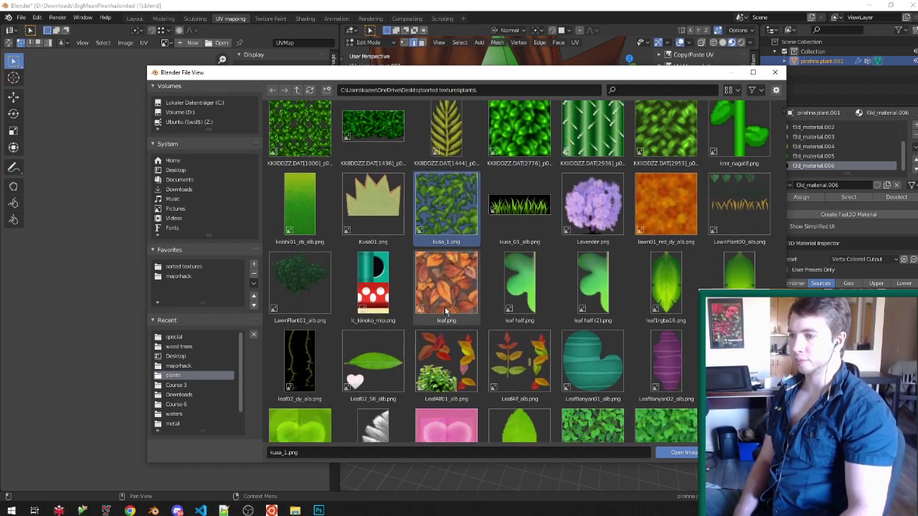
pyautogui.scroll(-4, 445, 307)
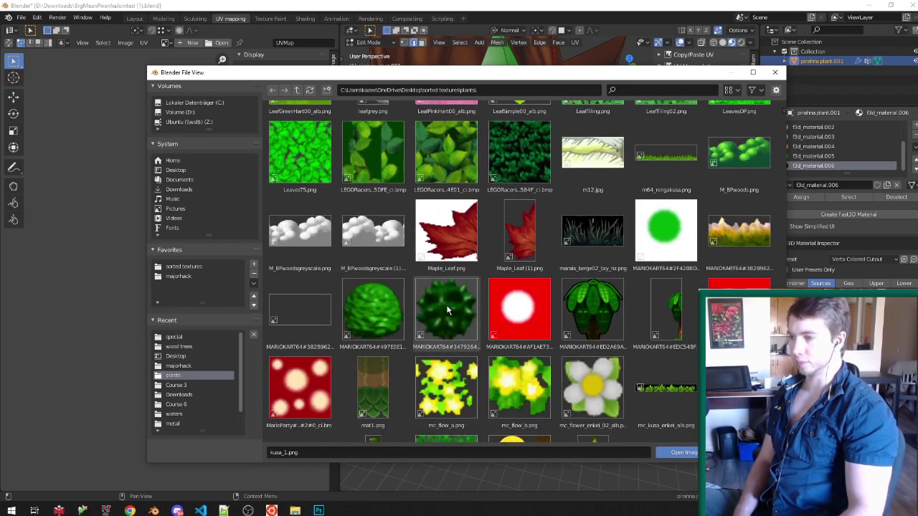
pyautogui.scroll(-1, 447, 306)
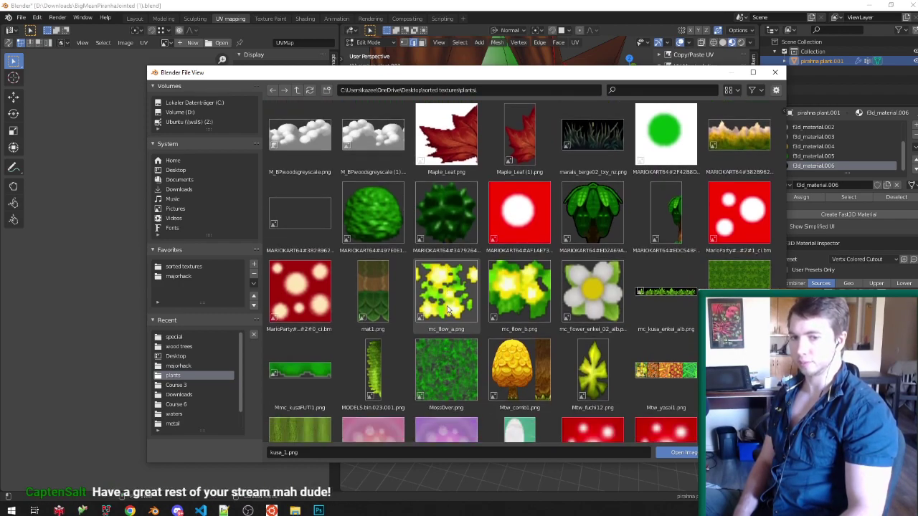
pyautogui.scroll(-3, 447, 305)
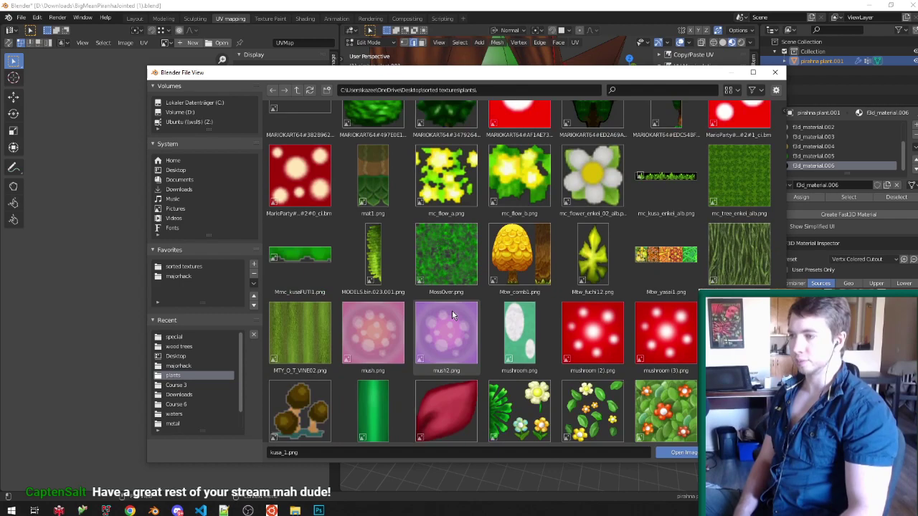
pyautogui.click(388, 264)
pyautogui.scroll(-3, 388, 265)
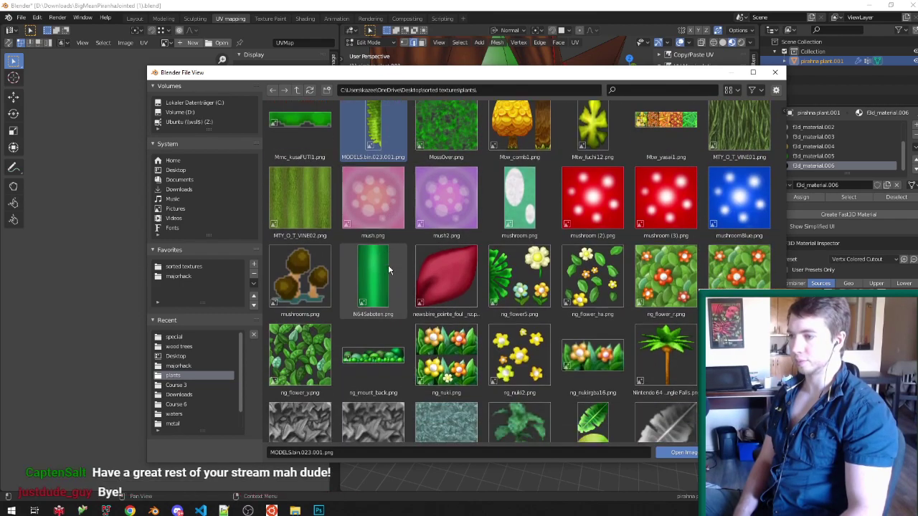
pyautogui.scroll(-2, 388, 267)
pyautogui.scroll(-5, 389, 270)
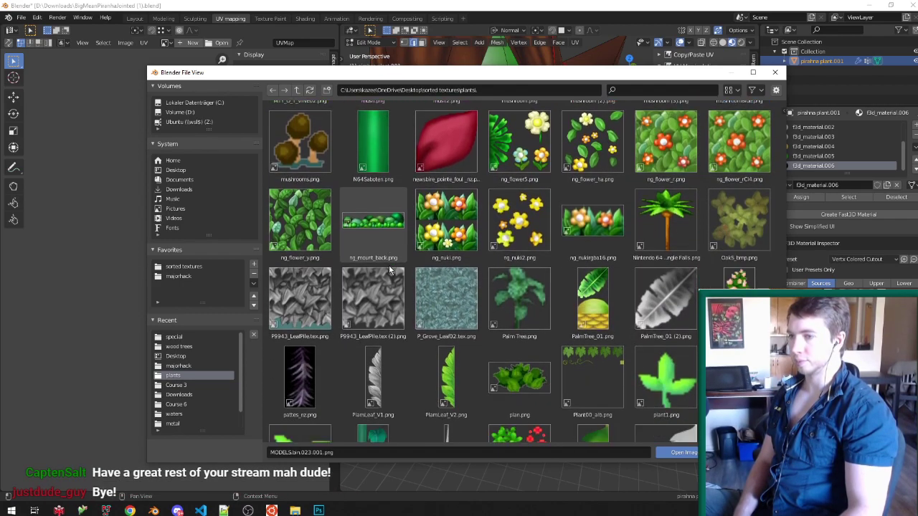
pyautogui.scroll(-5, 389, 269)
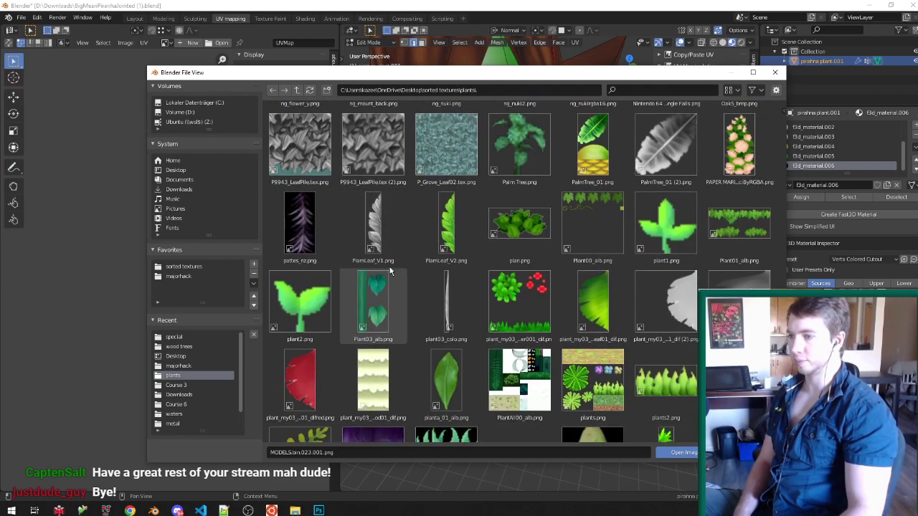
pyautogui.scroll(-1, 392, 271)
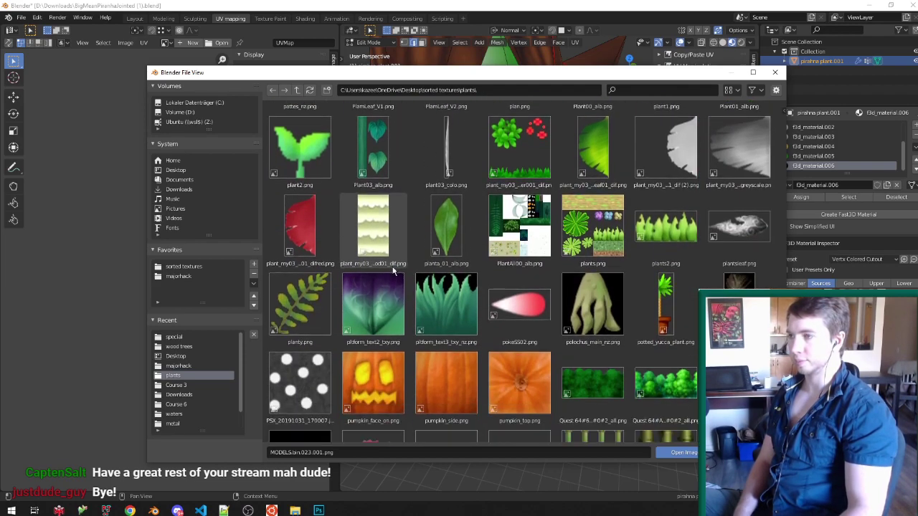
pyautogui.click(373, 147)
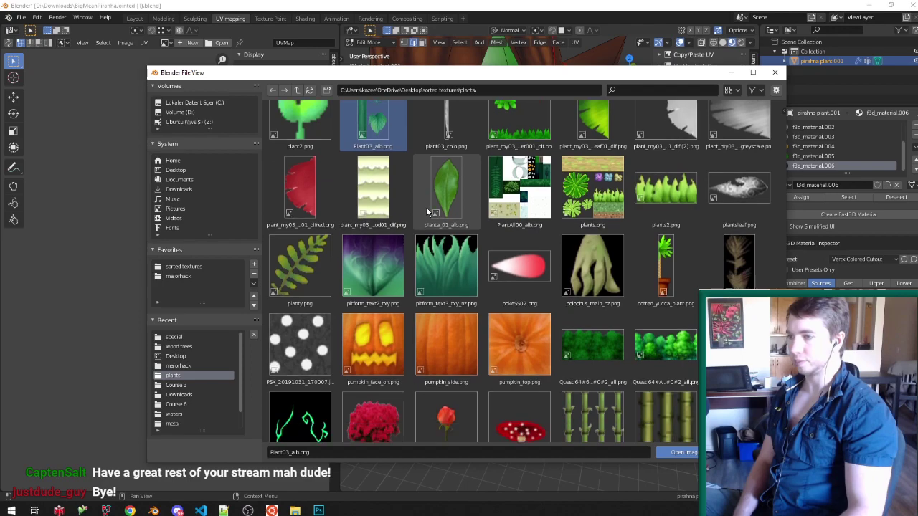
pyautogui.scroll(-3, 426, 206)
pyautogui.scroll(-6, 426, 207)
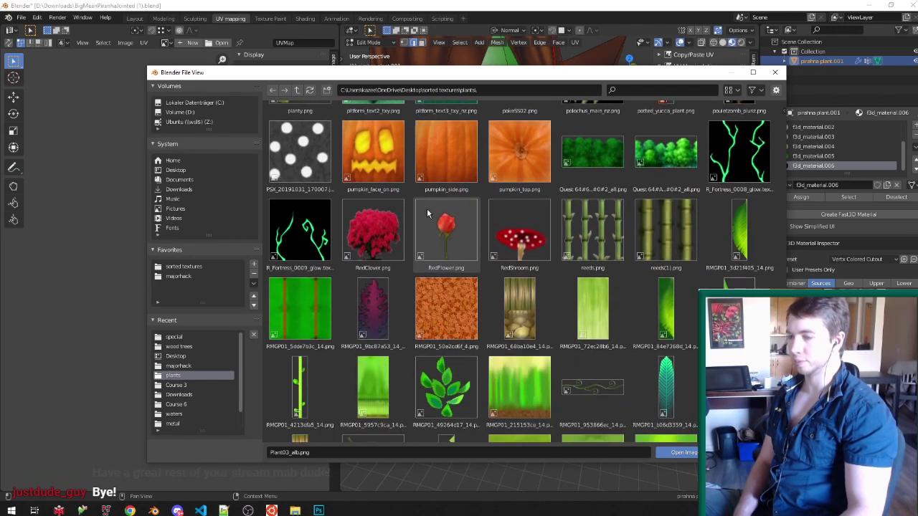
pyautogui.scroll(-3, 428, 213)
pyautogui.click(455, 291)
pyautogui.scroll(-6, 456, 283)
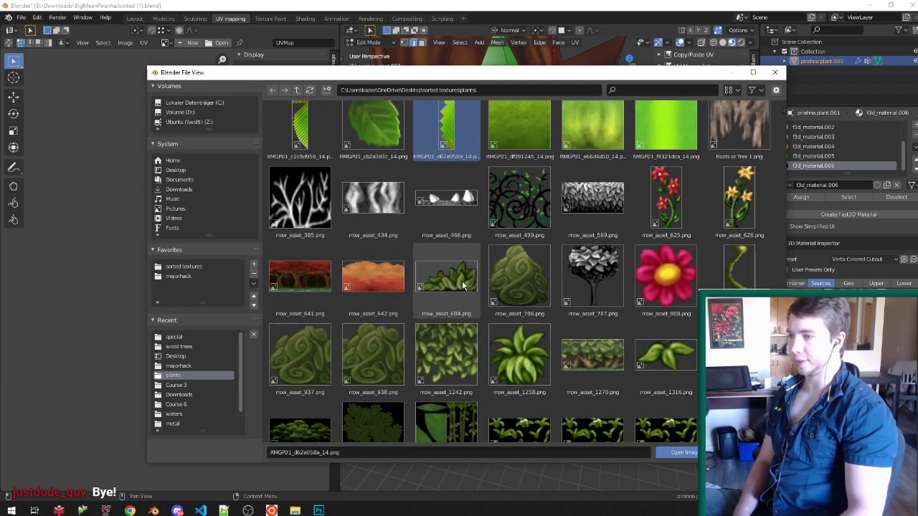
# Step: Compare candidate leaf images (rrow_asset_684, pale green cluster, tmpl_base_anu_txy), settling on turi_pl01_48300.png
pyautogui.click(469, 302)
pyautogui.scroll(-15, 504, 316)
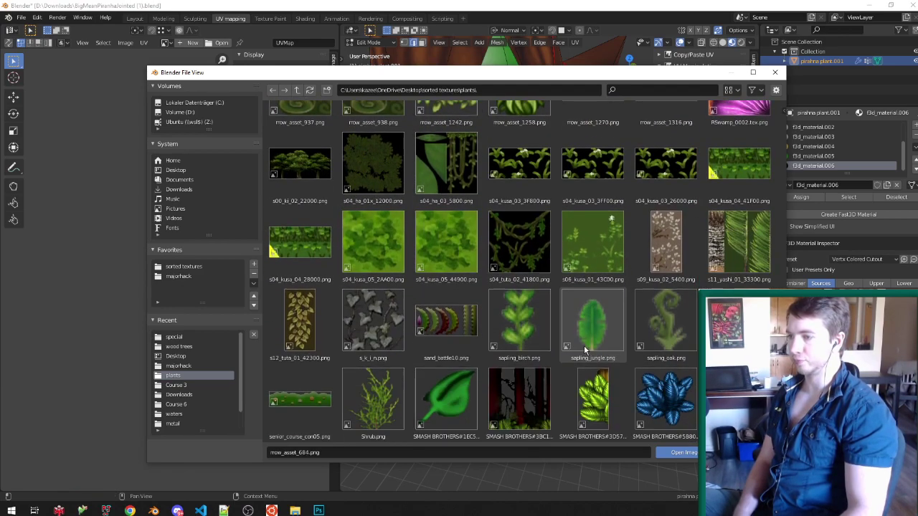
pyautogui.scroll(-6, 583, 347)
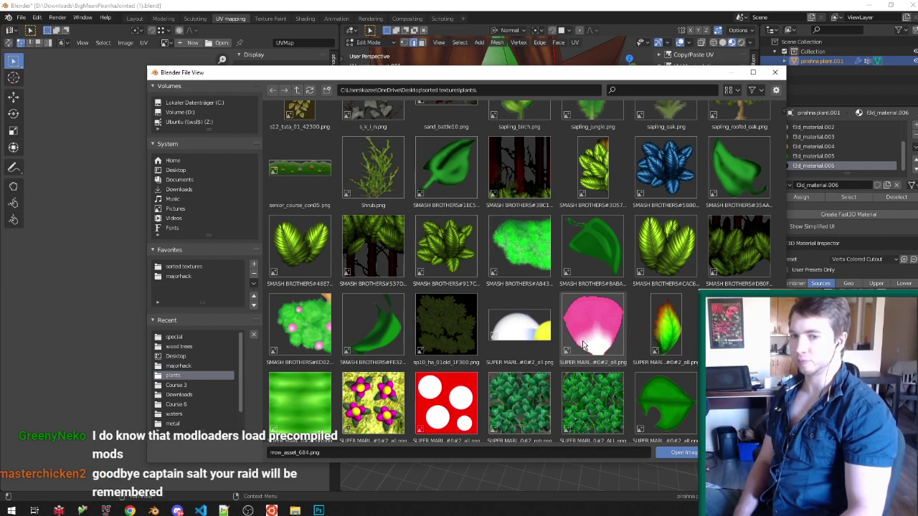
pyautogui.scroll(-8, 582, 345)
pyautogui.scroll(-12, 583, 345)
pyautogui.scroll(-7, 581, 342)
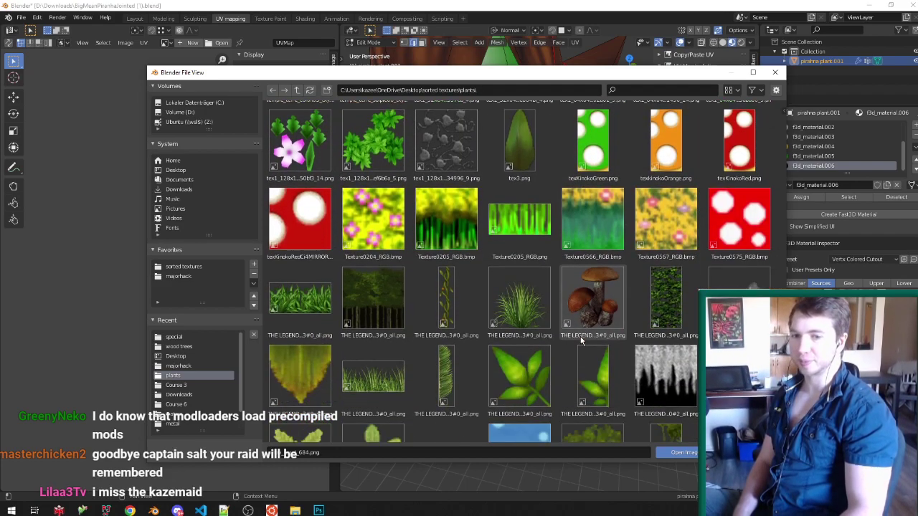
pyautogui.scroll(-7, 581, 342)
pyautogui.click(545, 227)
pyautogui.scroll(-3, 548, 235)
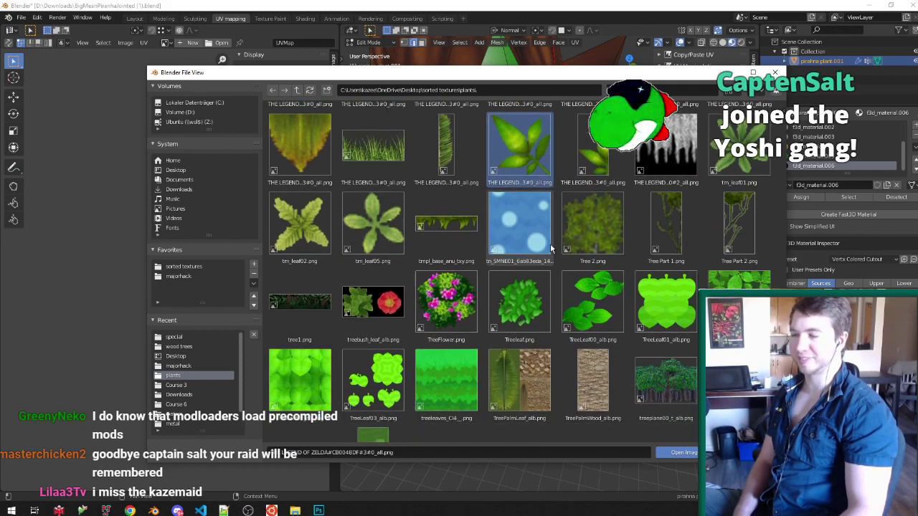
pyautogui.scroll(-2, 551, 248)
pyautogui.click(452, 168)
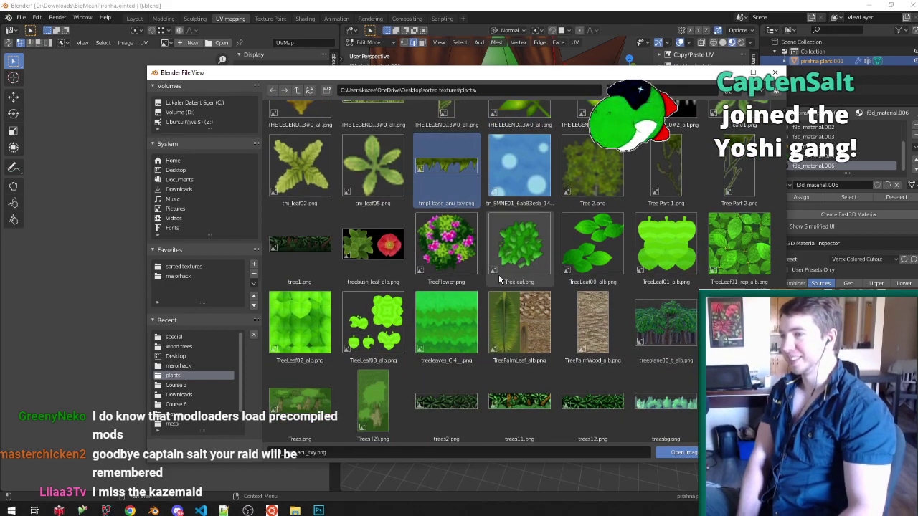
pyautogui.scroll(-5, 500, 281)
pyautogui.scroll(-3, 505, 287)
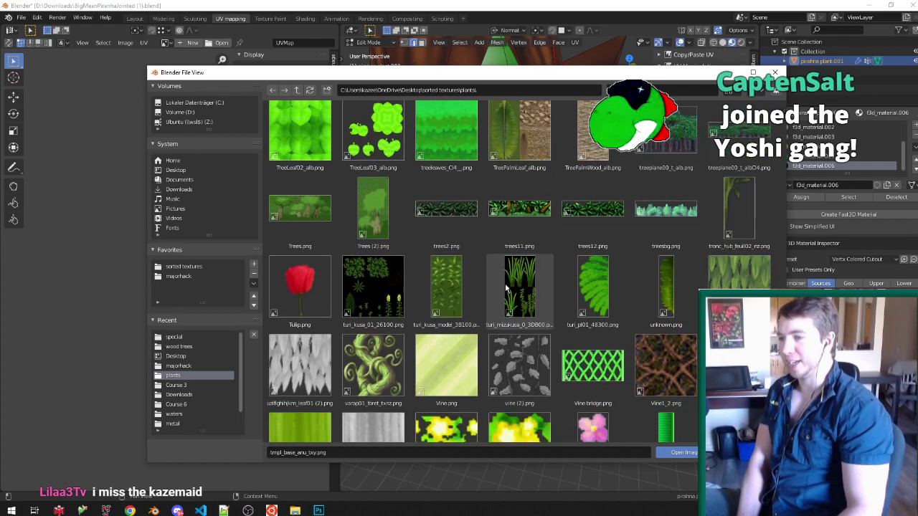
pyautogui.click(592, 286)
# Step: Review the remaining thumbnails, then bring up The Textures Resource site and its search box
pyautogui.scroll(-2, 483, 281)
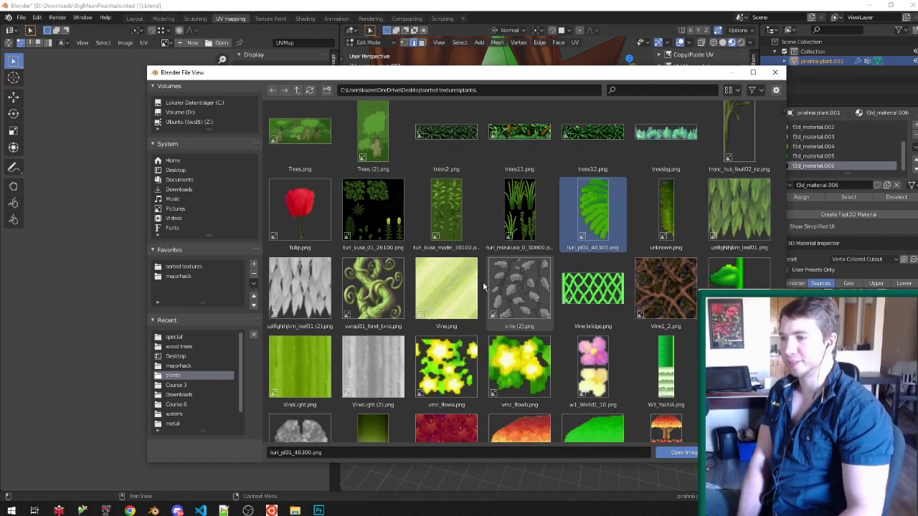
pyautogui.scroll(-6, 482, 281)
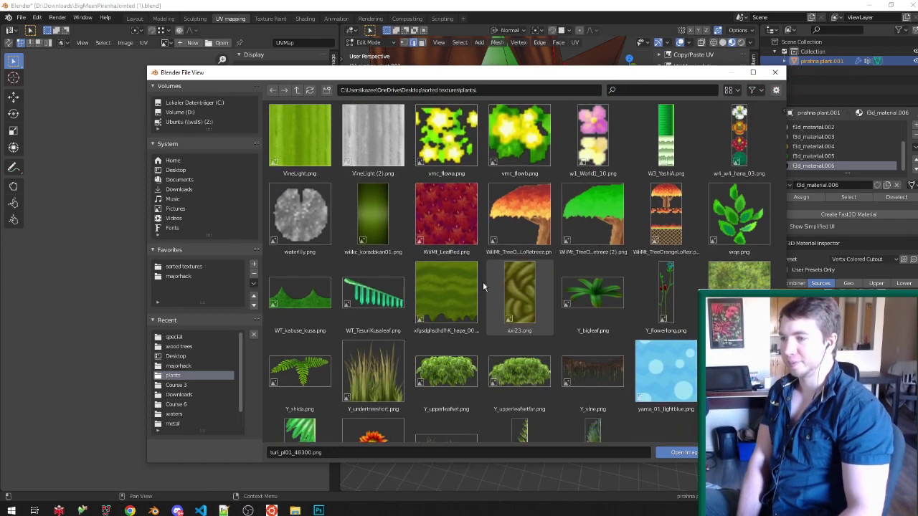
pyautogui.scroll(-2, 482, 287)
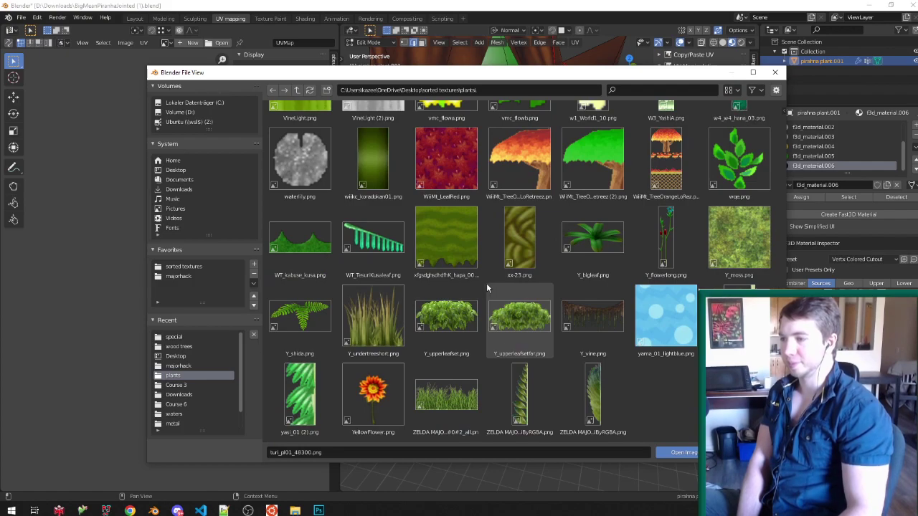
pyautogui.scroll(8, 481, 285)
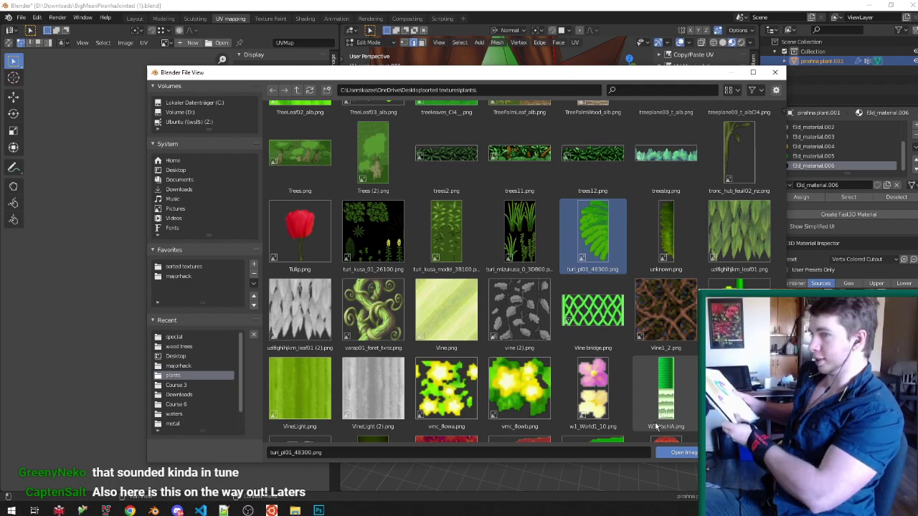
pyautogui.scroll(10, 597, 276)
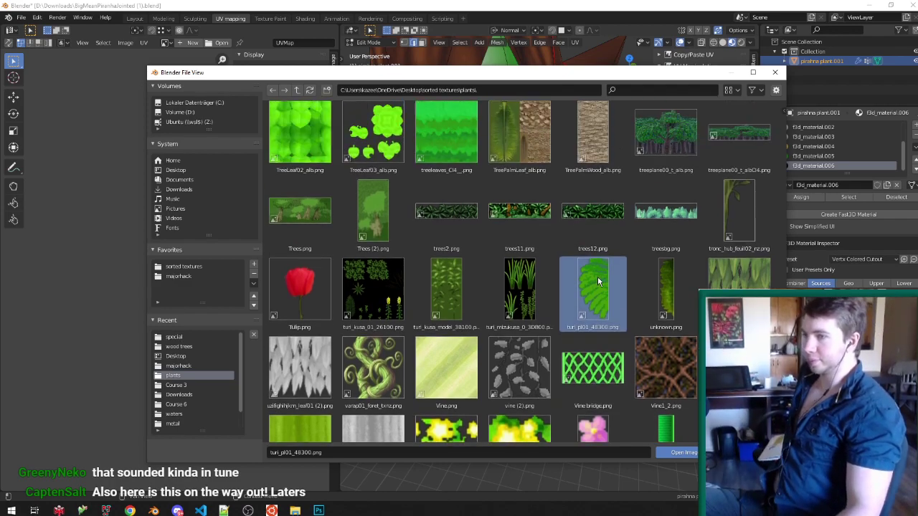
pyautogui.scroll(10, 596, 280)
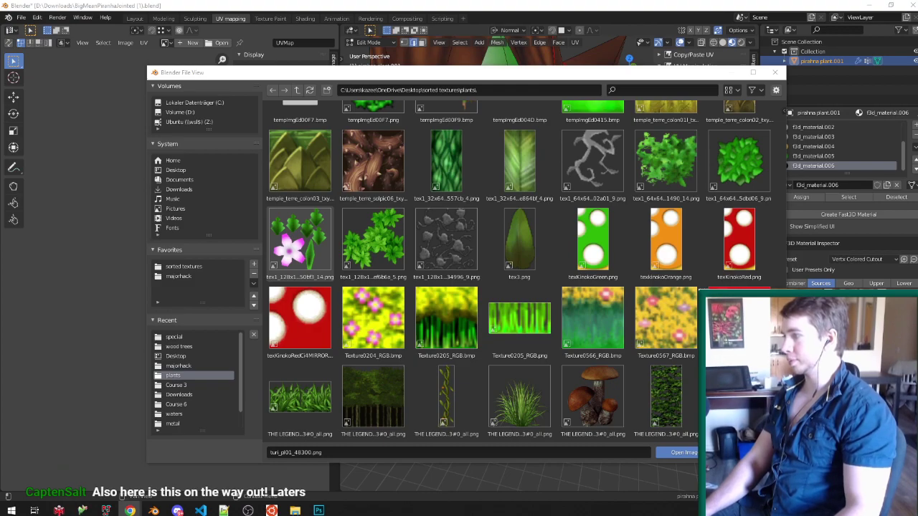
pyautogui.click(130, 511)
pyautogui.click(443, 79)
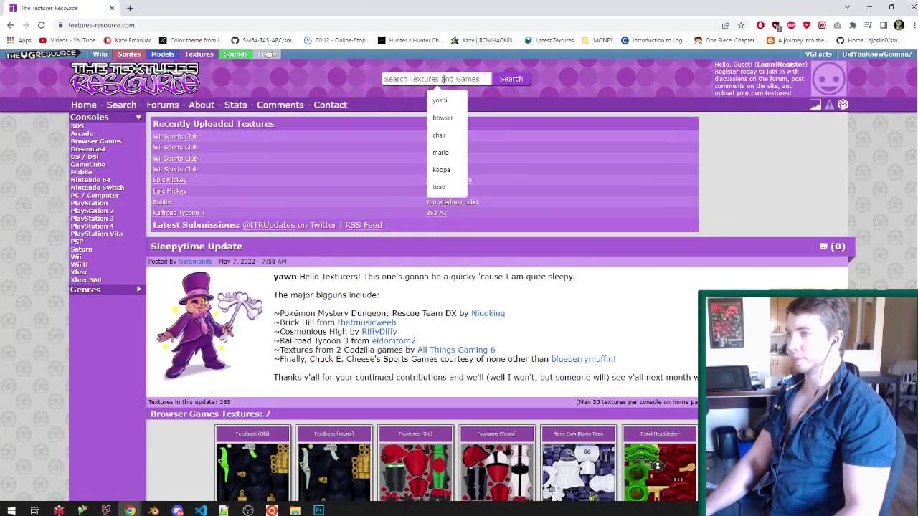
# Step: Search the site for 'leaf', view the Leaf Leap sheet, and browse the remaining results
pyautogui.write('leaf')
pyautogui.press('Return')
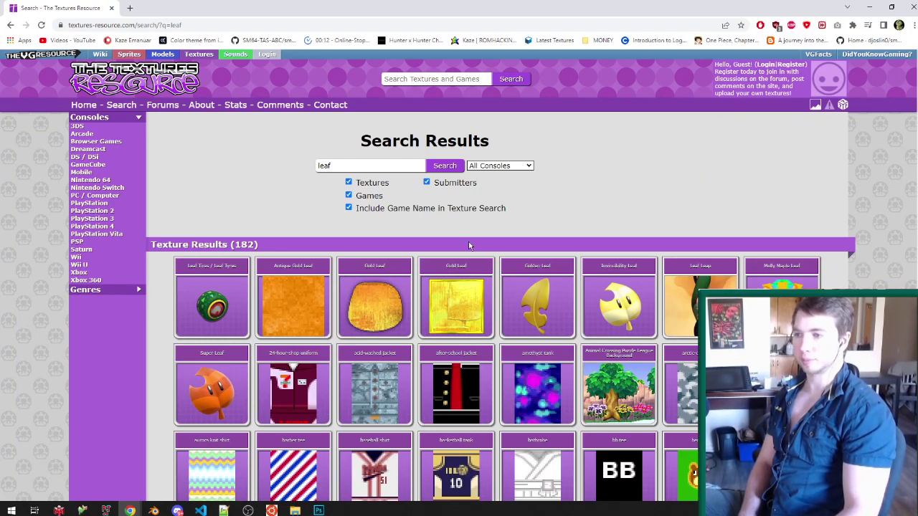
pyautogui.scroll(-2, 469, 246)
pyautogui.scroll(-1, 412, 260)
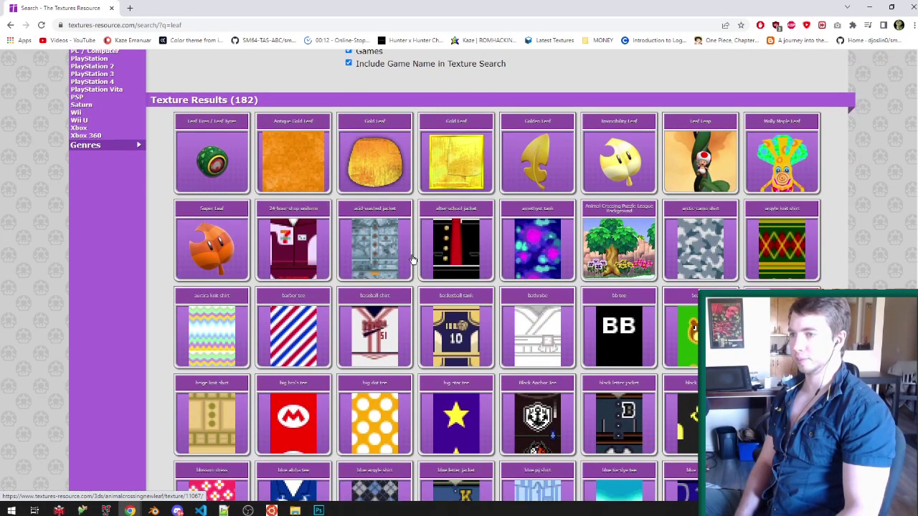
pyautogui.click(700, 158)
pyautogui.scroll(-4, 335, 215)
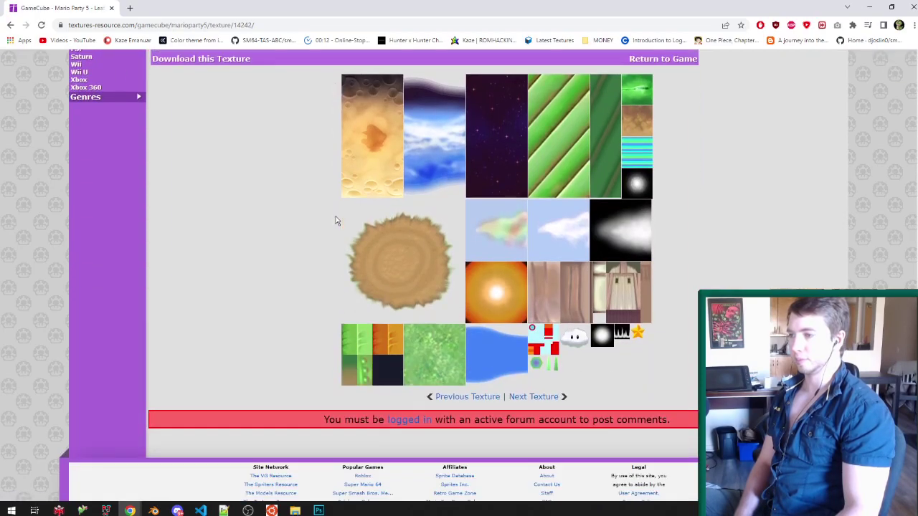
pyautogui.hotkey('alt', 'Left')
pyautogui.scroll(-7, 304, 211)
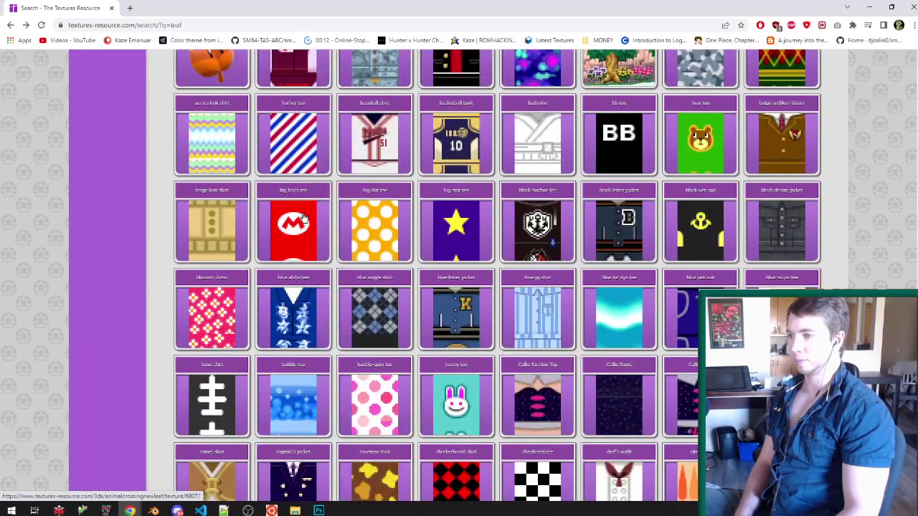
pyautogui.scroll(-12, 306, 217)
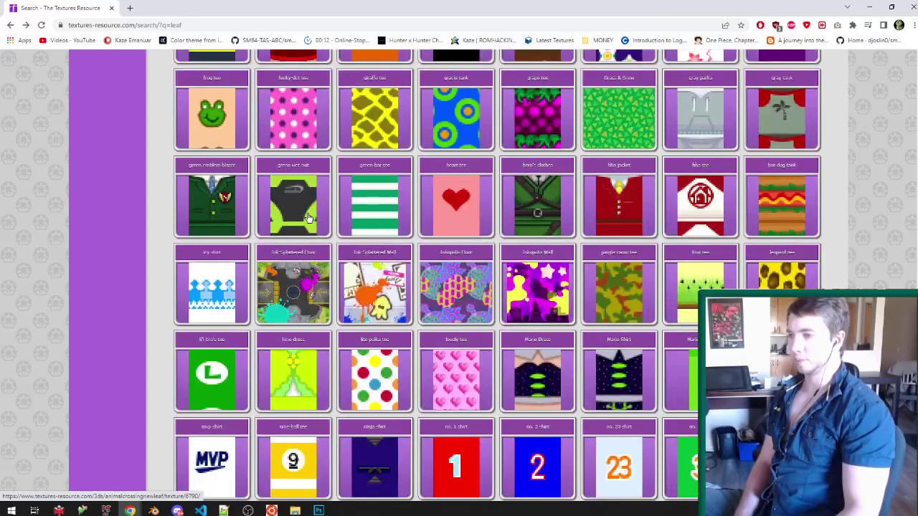
pyautogui.scroll(-10, 547, 114)
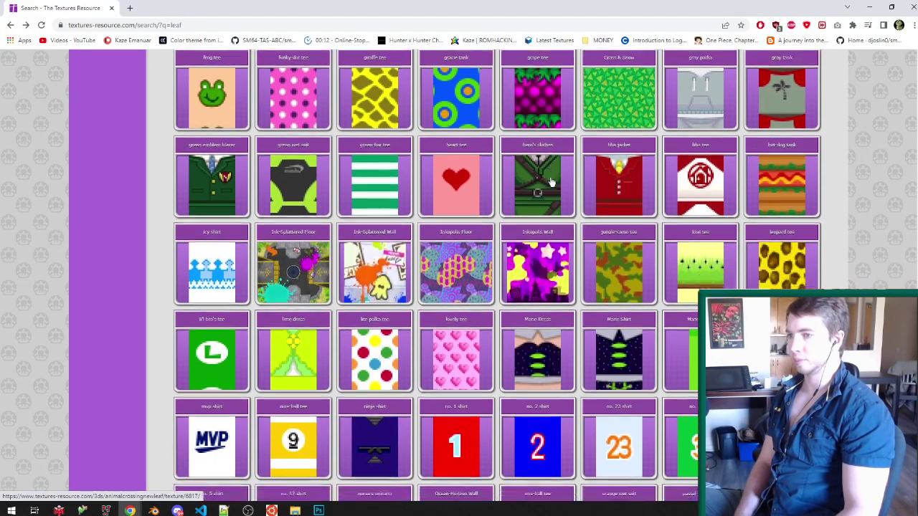
pyautogui.scroll(-10, 545, 185)
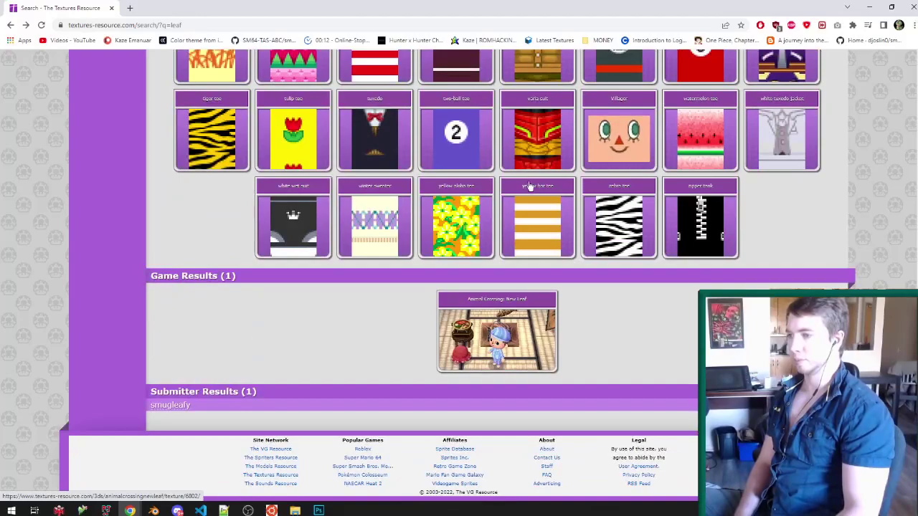
# Step: Return to the home page, then go to The Models Resource via 'models' and its search box
pyautogui.click(532, 170)
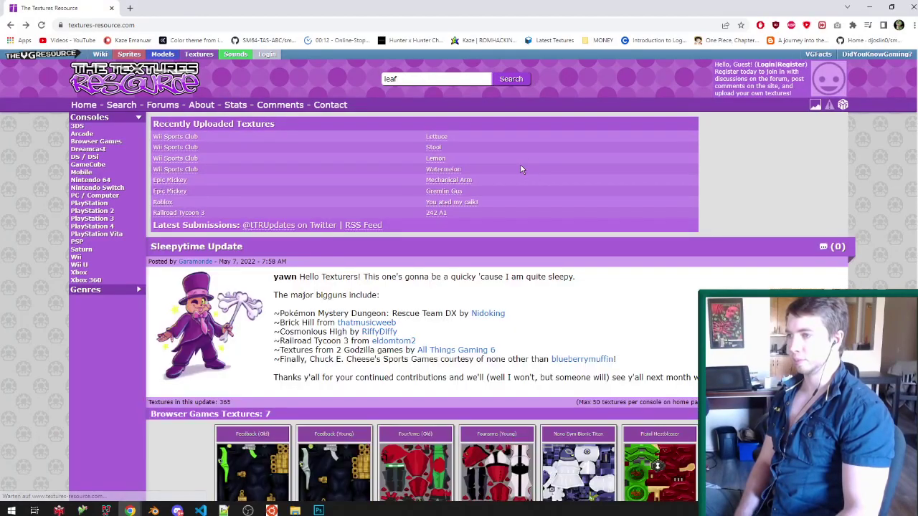
pyautogui.scroll(-3, 521, 164)
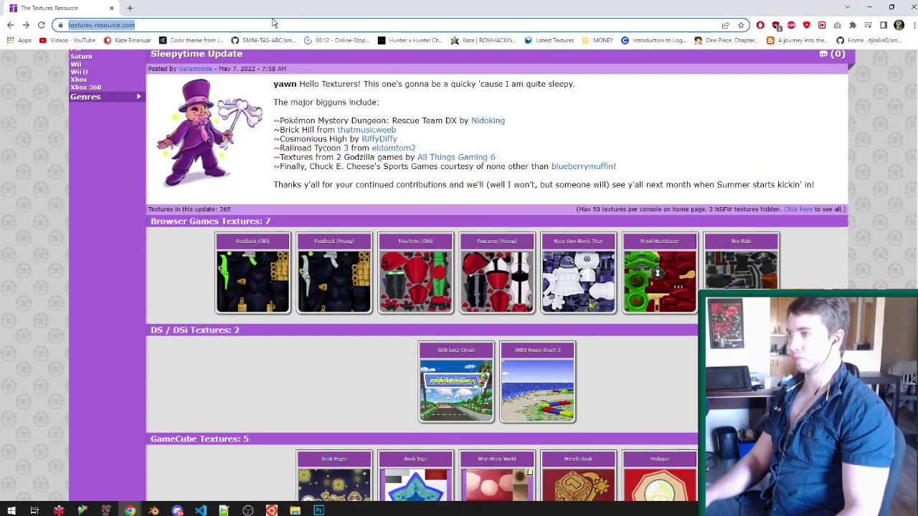
pyautogui.click(267, 25)
pyautogui.write('models')
pyautogui.press('Return')
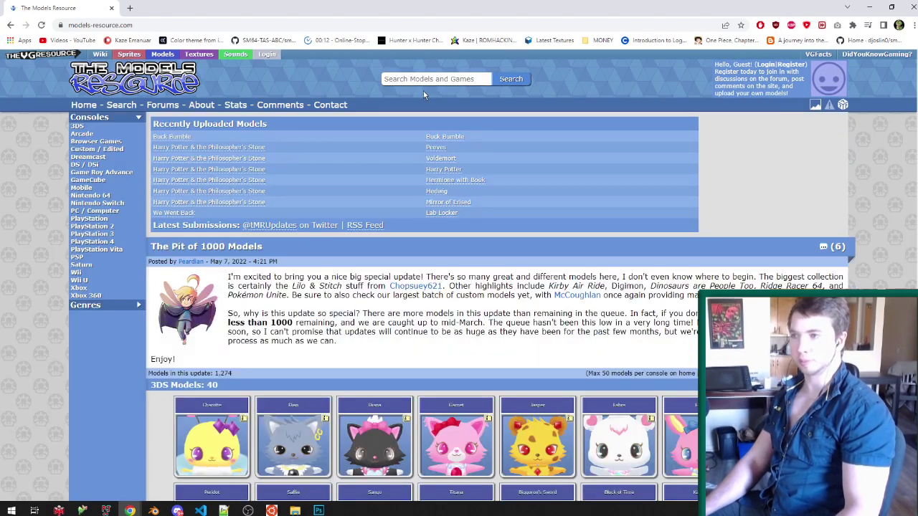
pyautogui.click(425, 79)
# Step: Search The Models Resource for 'leaf' and scroll through the model results
pyautogui.write('leaf')
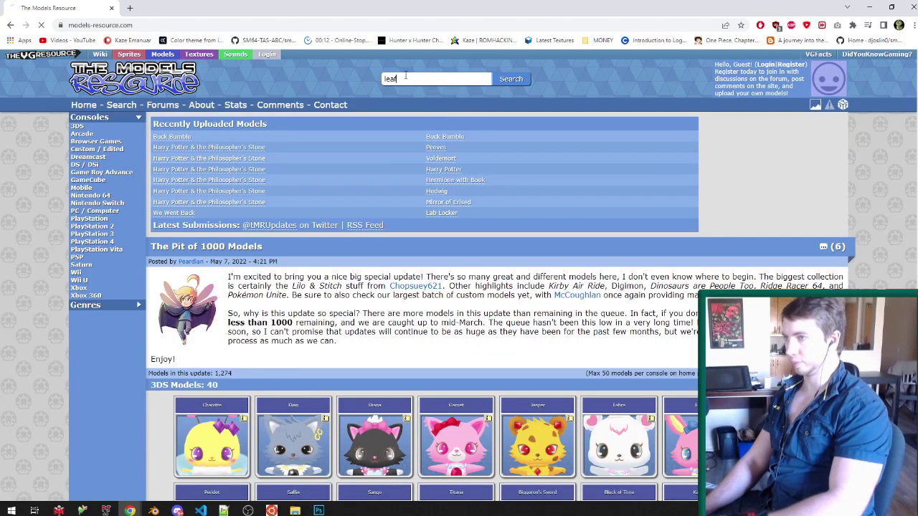
pyautogui.press('Return')
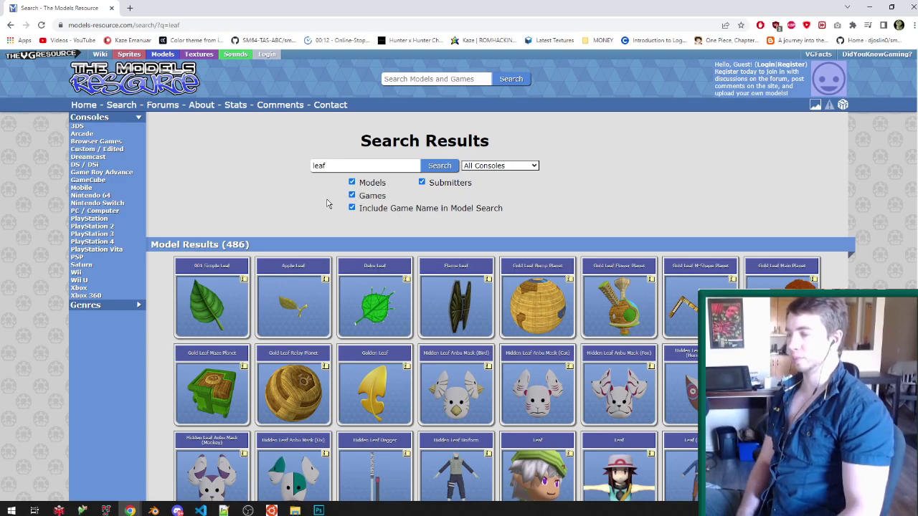
pyautogui.scroll(-3, 326, 204)
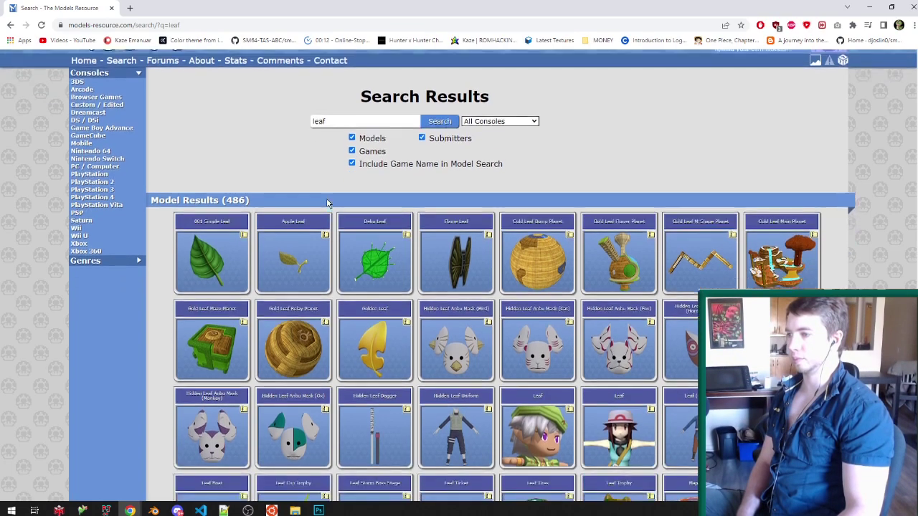
pyautogui.scroll(-2, 327, 204)
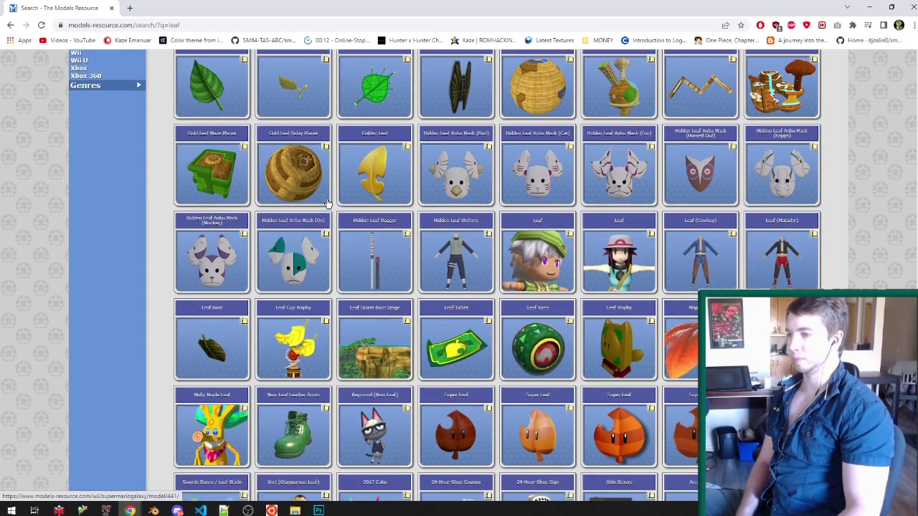
pyautogui.scroll(-2, 336, 205)
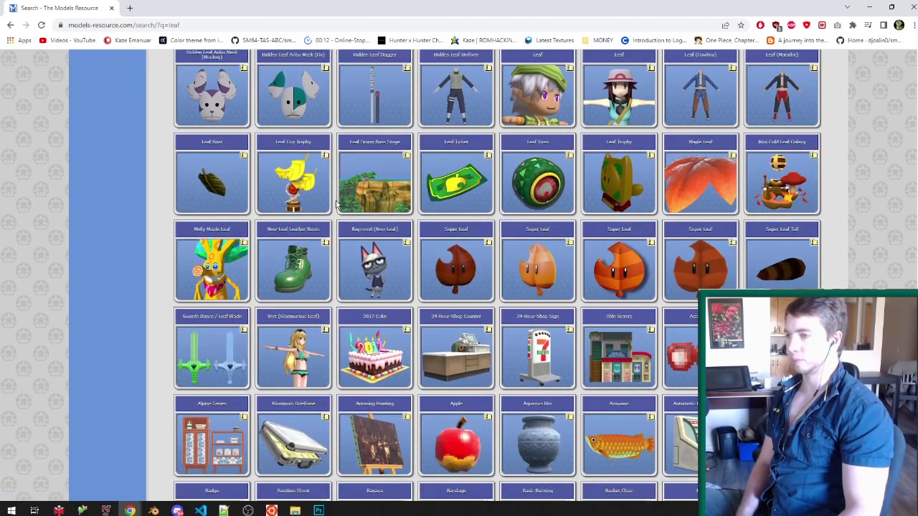
pyautogui.scroll(-1, 335, 205)
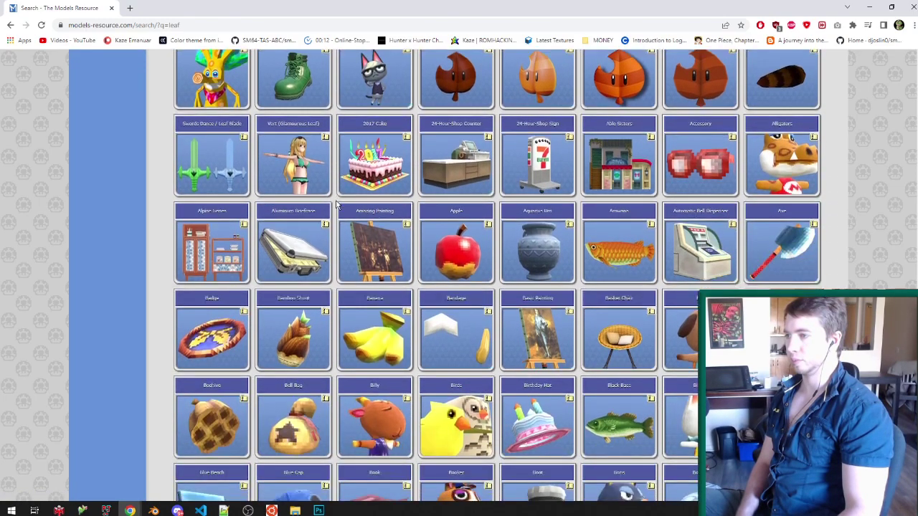
pyautogui.scroll(-4, 335, 205)
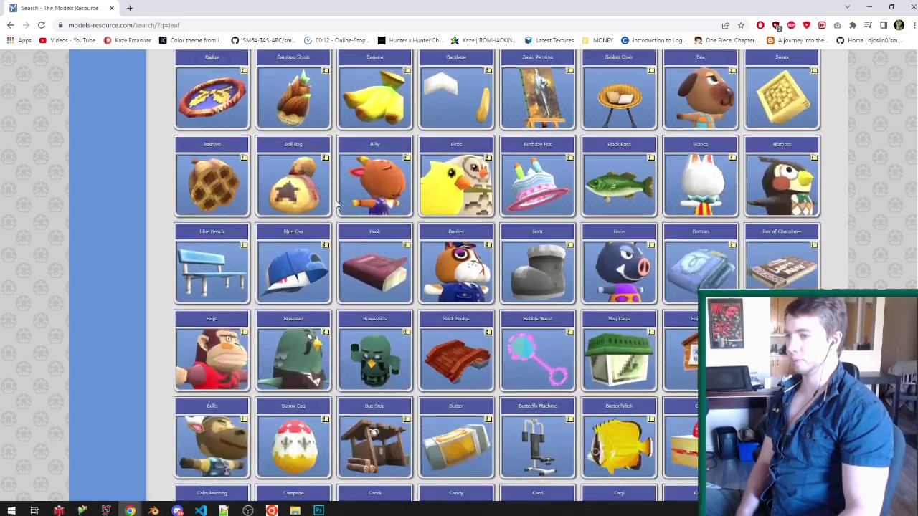
pyautogui.scroll(-5, 336, 204)
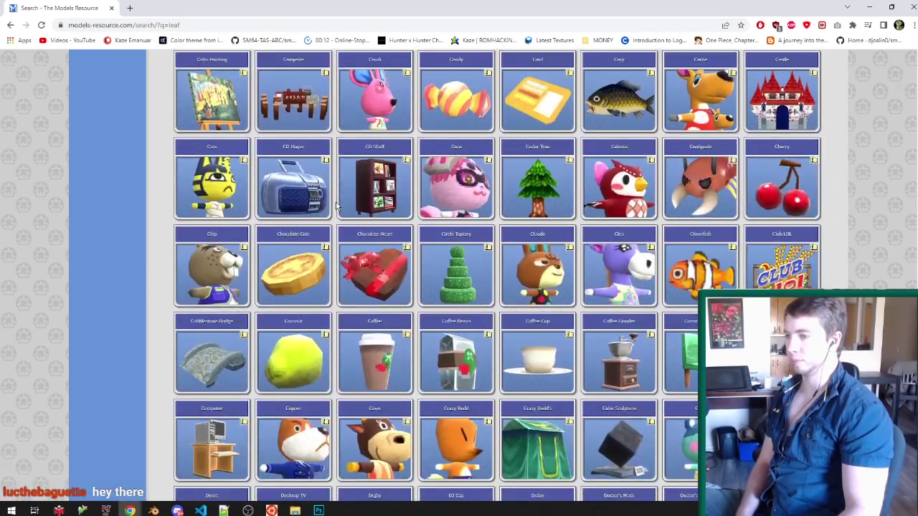
pyautogui.scroll(-5, 339, 205)
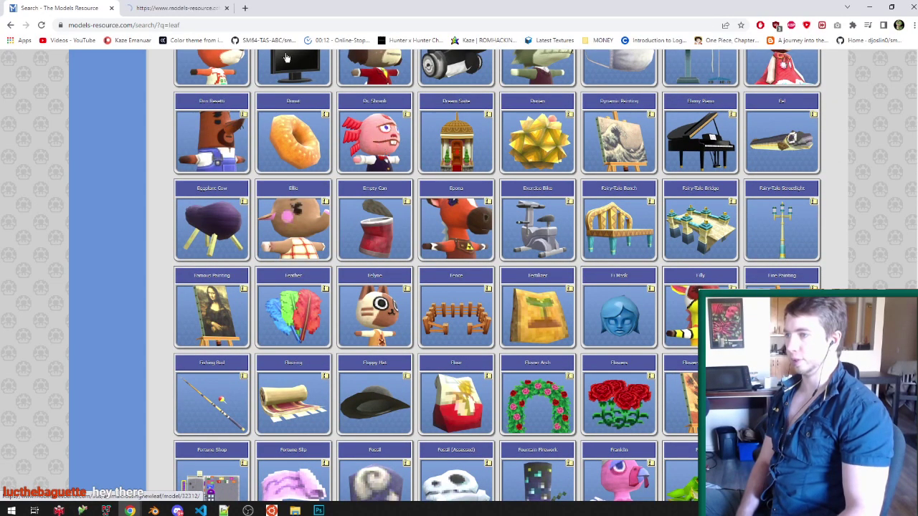
# Step: Look over the Dr. Shrunk model page, then close it and return to the results
pyautogui.click(203, 7)
pyautogui.scroll(-2, 399, 167)
pyautogui.scroll(2, 399, 168)
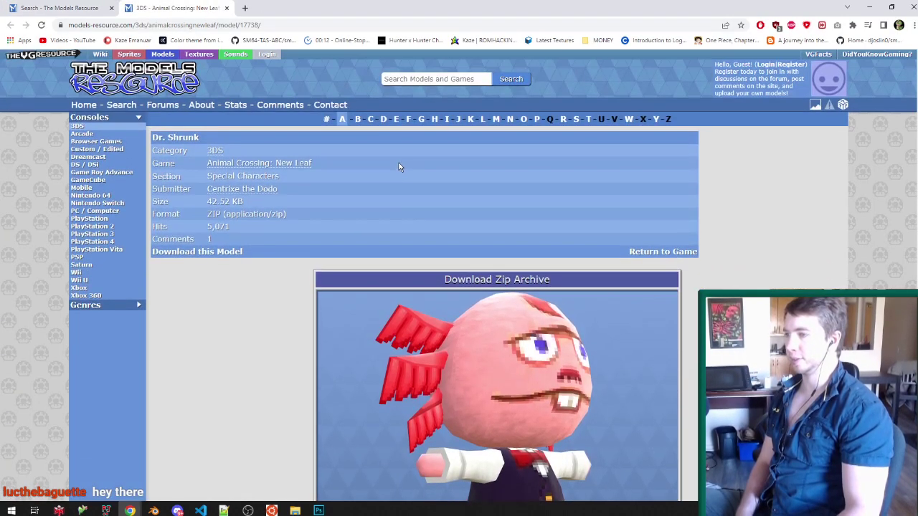
pyautogui.scroll(-2, 668, 229)
pyautogui.scroll(1, 581, 185)
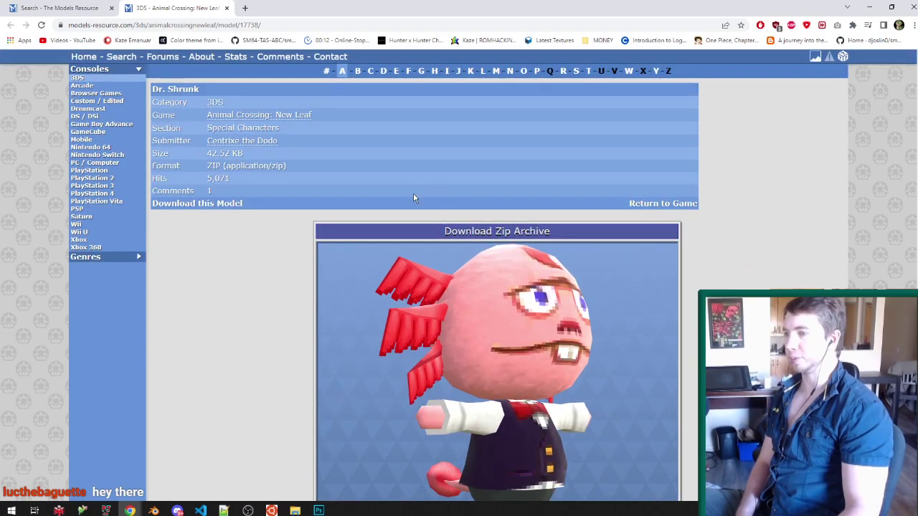
pyautogui.click(74, 5)
pyautogui.click(227, 9)
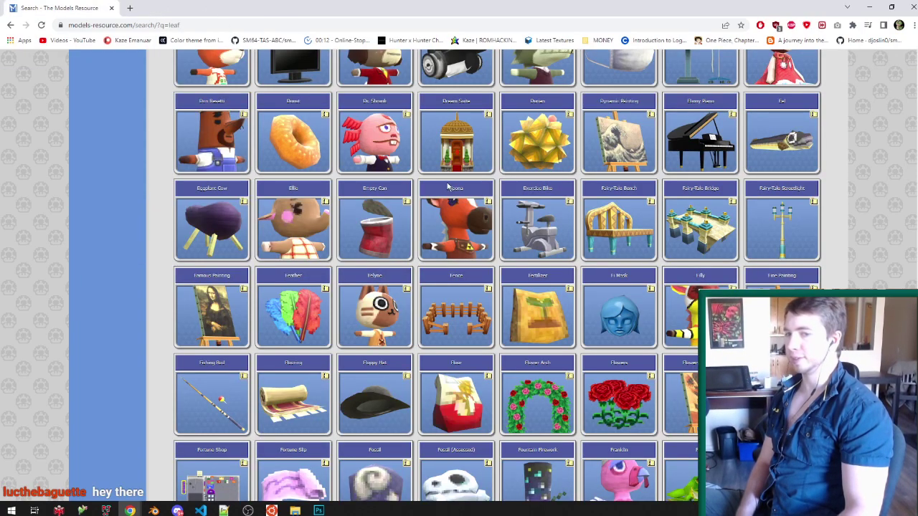
# Step: Browse the rest of the leaf model results, then close Chrome to return to Blender
pyautogui.scroll(-1, 512, 215)
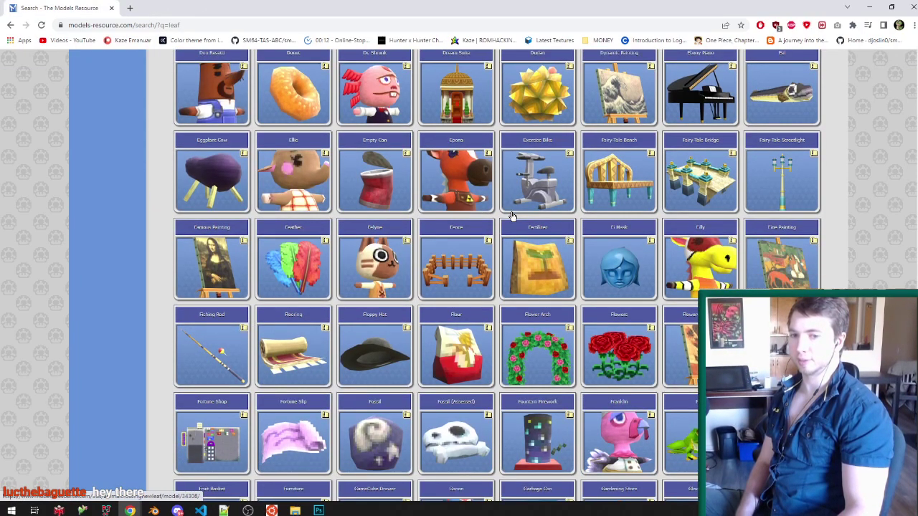
pyautogui.scroll(-3, 513, 215)
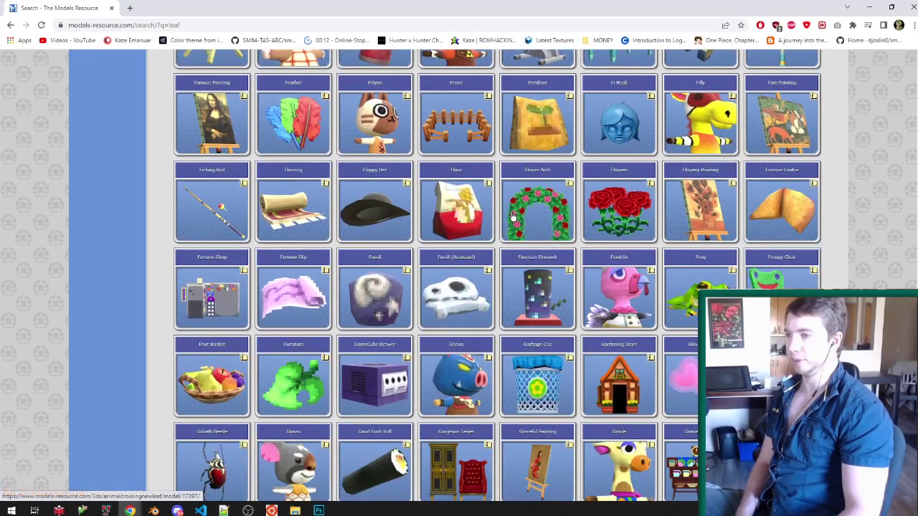
pyautogui.scroll(-12, 512, 215)
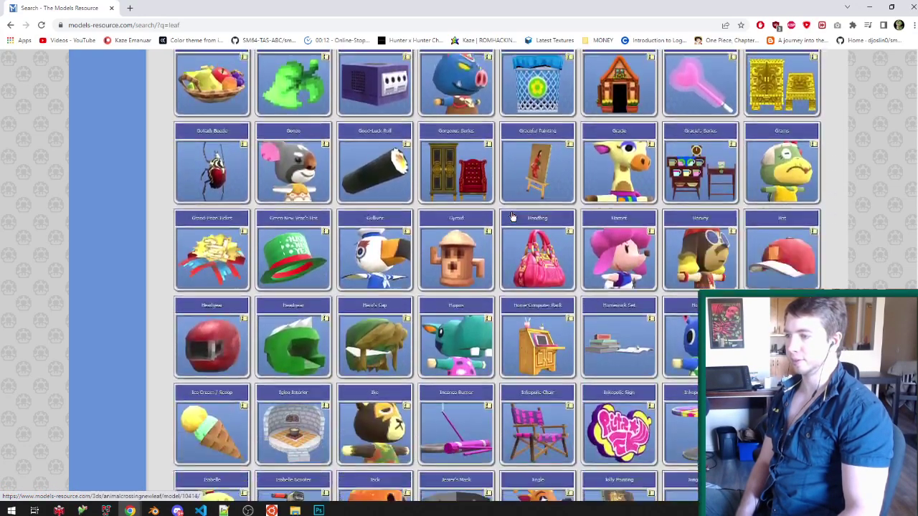
pyautogui.scroll(-15, 512, 215)
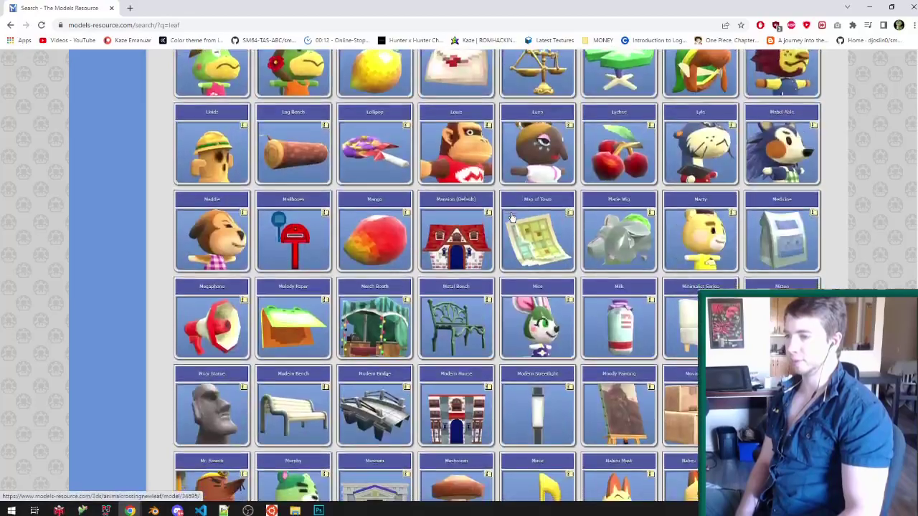
pyautogui.scroll(-16, 512, 218)
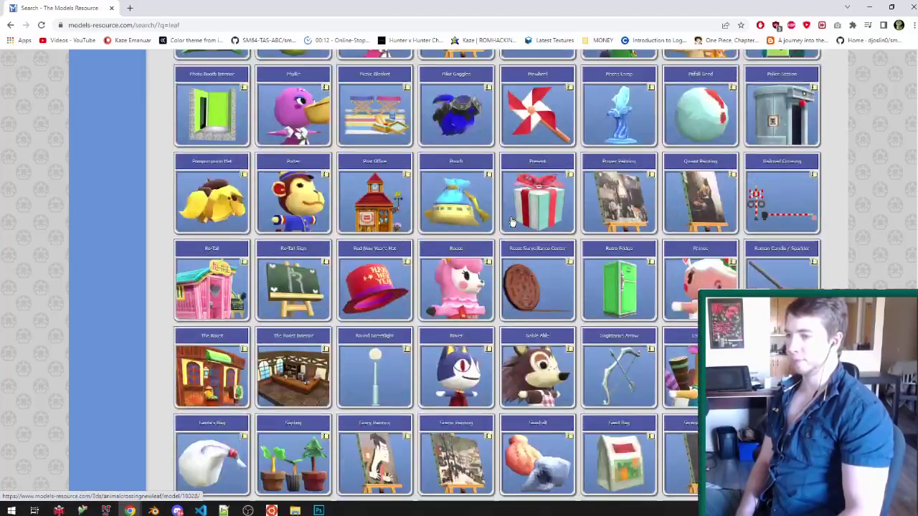
pyautogui.scroll(-13, 512, 219)
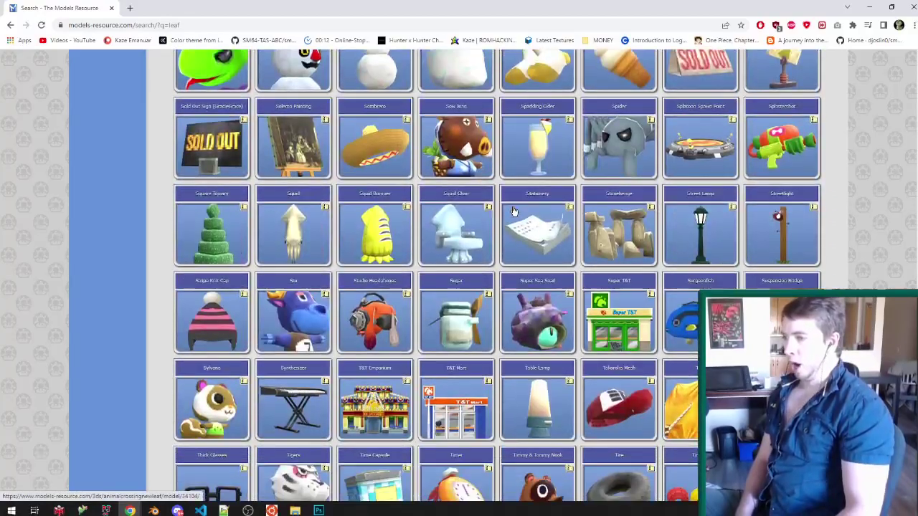
pyautogui.scroll(-6, 512, 214)
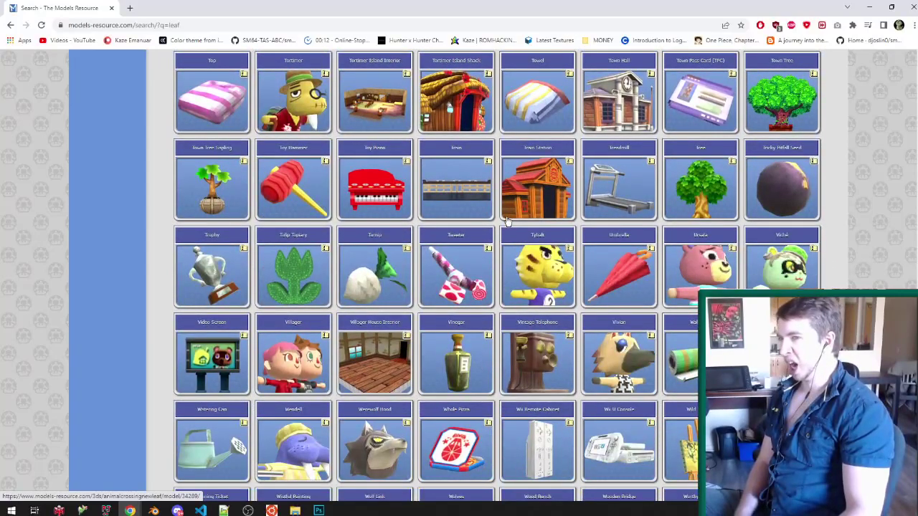
pyautogui.scroll(-3, 507, 221)
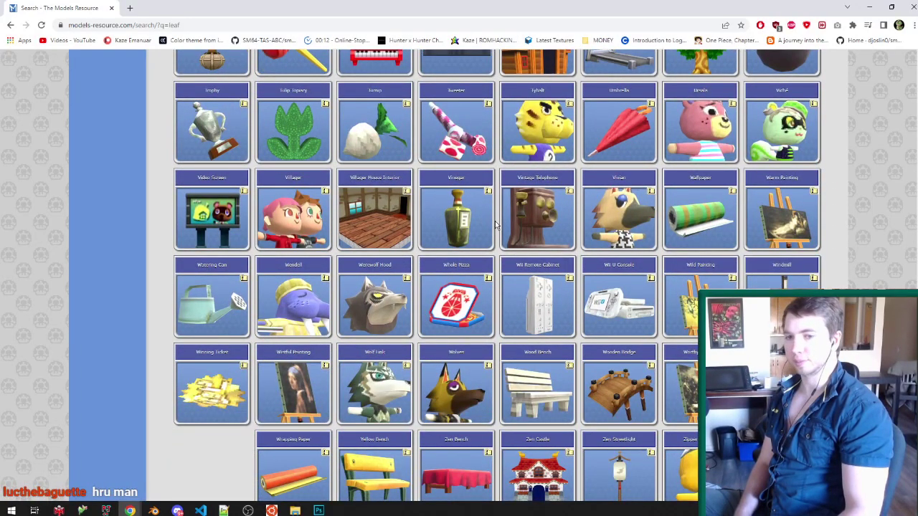
pyautogui.scroll(-8, 385, 147)
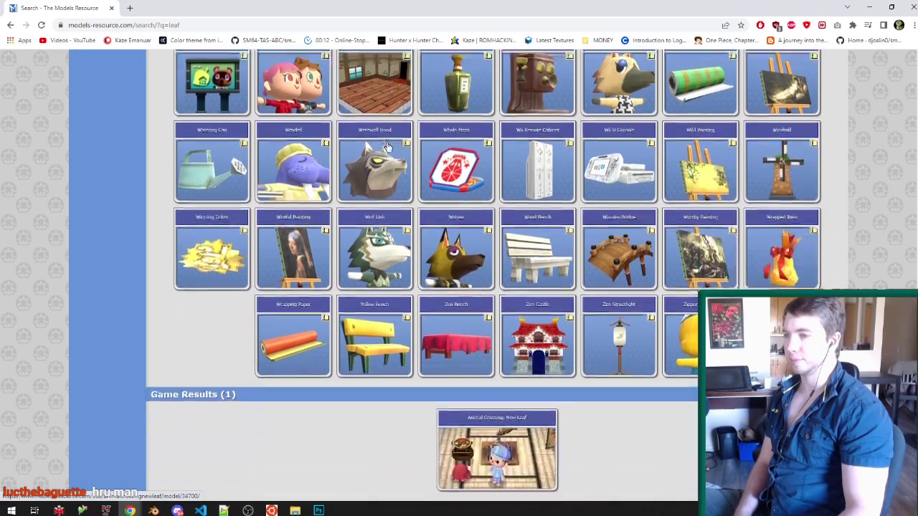
pyautogui.scroll(20, 385, 147)
pyautogui.scroll(15, 591, 70)
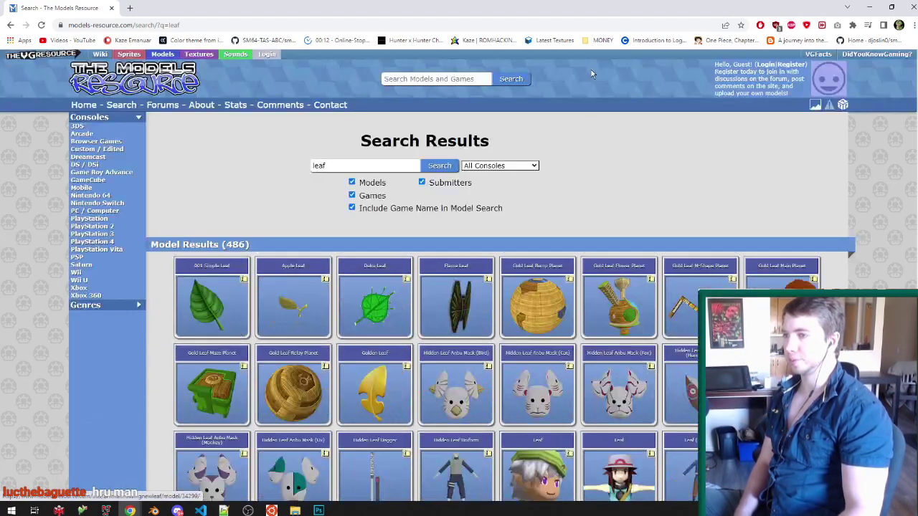
pyautogui.scroll(-1, 581, 164)
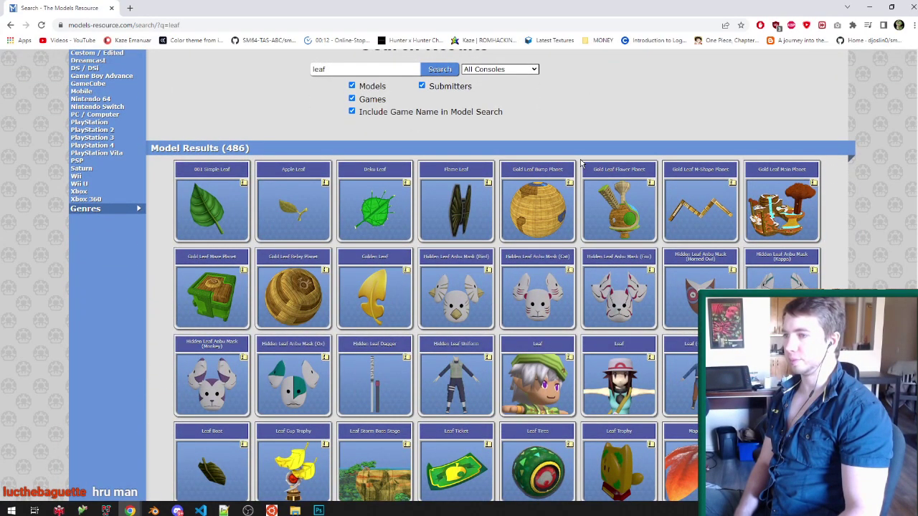
pyautogui.scroll(-2, 562, 172)
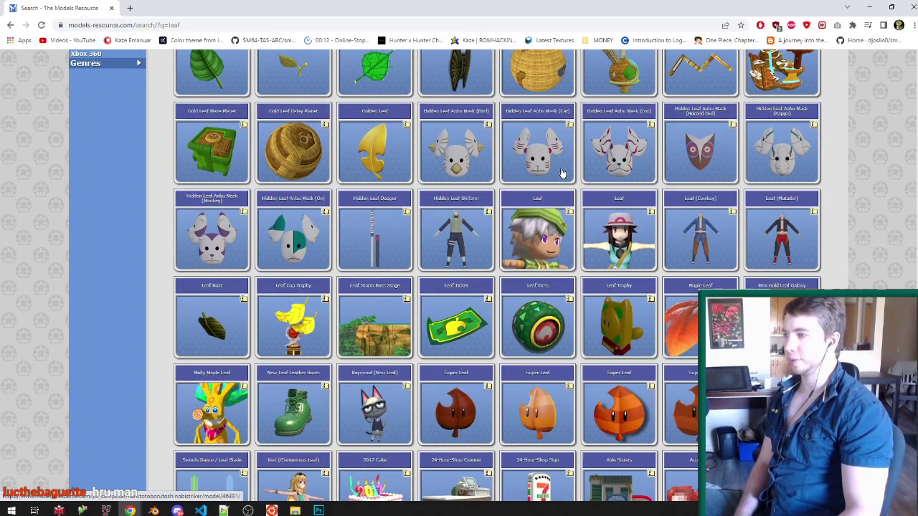
pyautogui.scroll(-2, 563, 173)
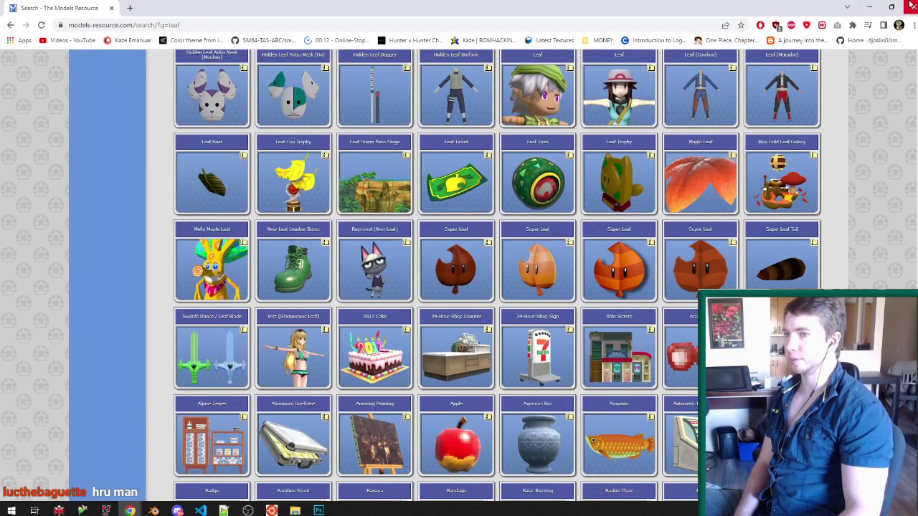
pyautogui.click(911, 6)
pyautogui.scroll(3, 419, 270)
# Step: Load RMGP01_d62e058a_14.png from the plants folder as the UV editor's image
pyautogui.scroll(5, 418, 271)
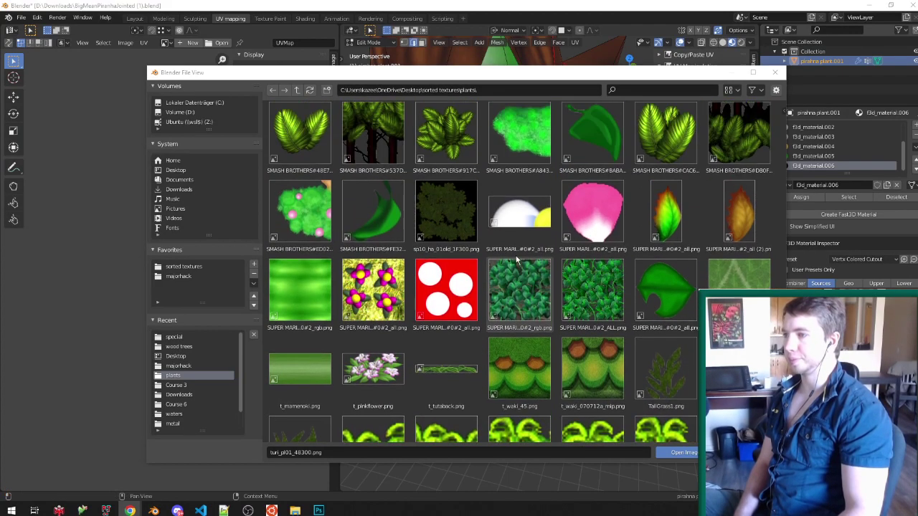
pyautogui.scroll(4, 517, 260)
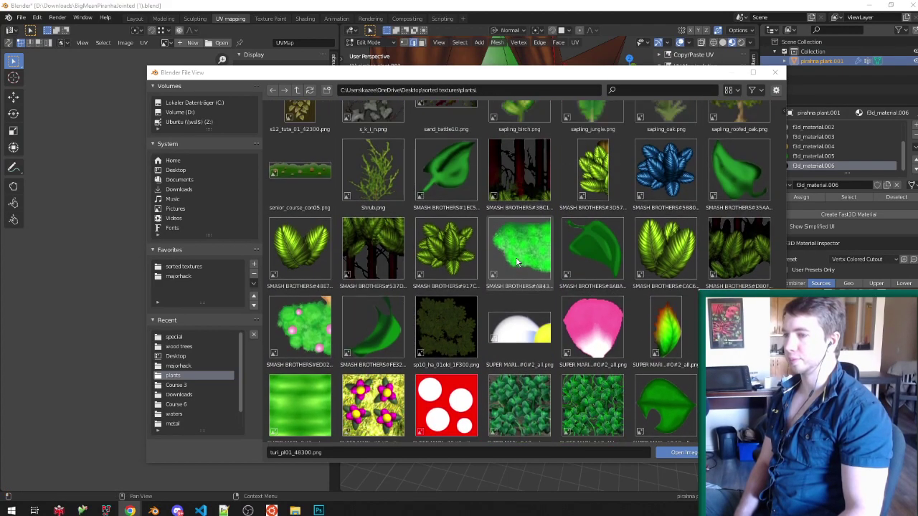
pyautogui.scroll(5, 516, 262)
pyautogui.scroll(5, 516, 262)
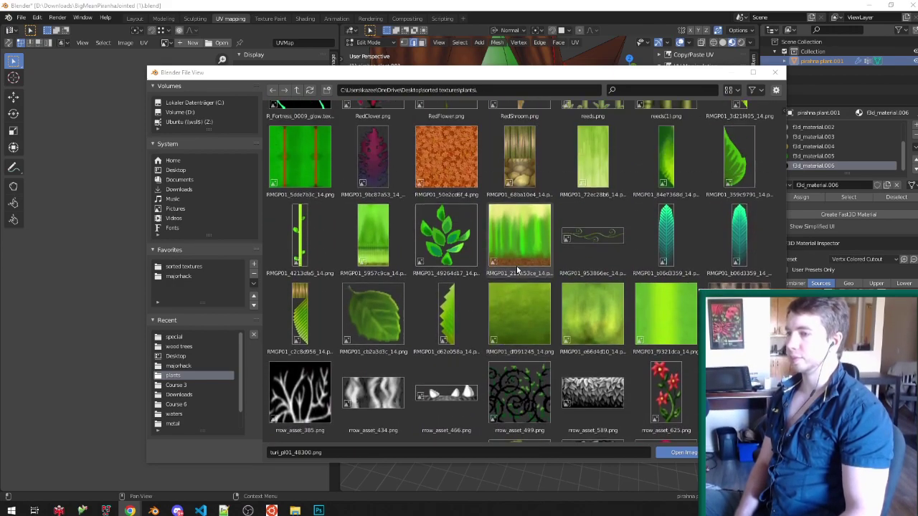
pyautogui.scroll(1, 516, 269)
pyautogui.doubleClick(464, 372)
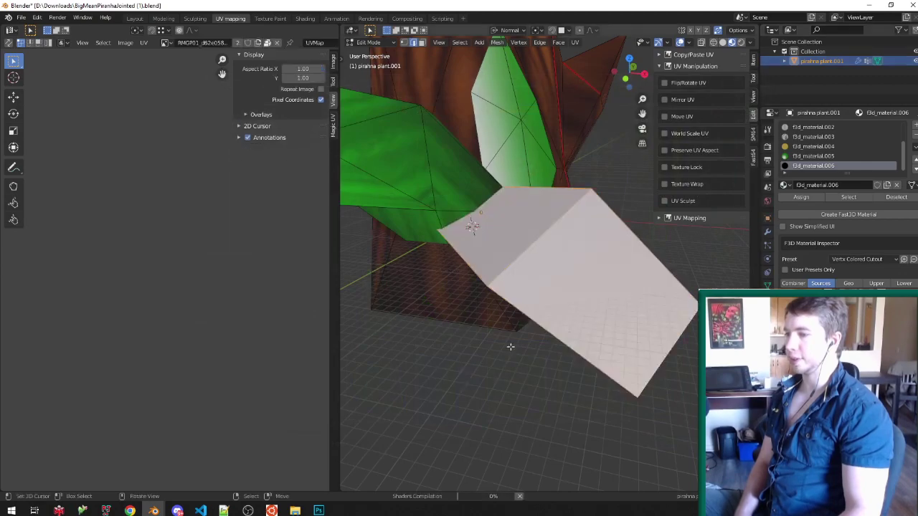
# Step: Rotate all leaf UVs 90° about their centre, squash to quarter width, and stretch 4× vertically
pyautogui.scroll(-5, 453, 287)
pyautogui.press('KP_Decimal')
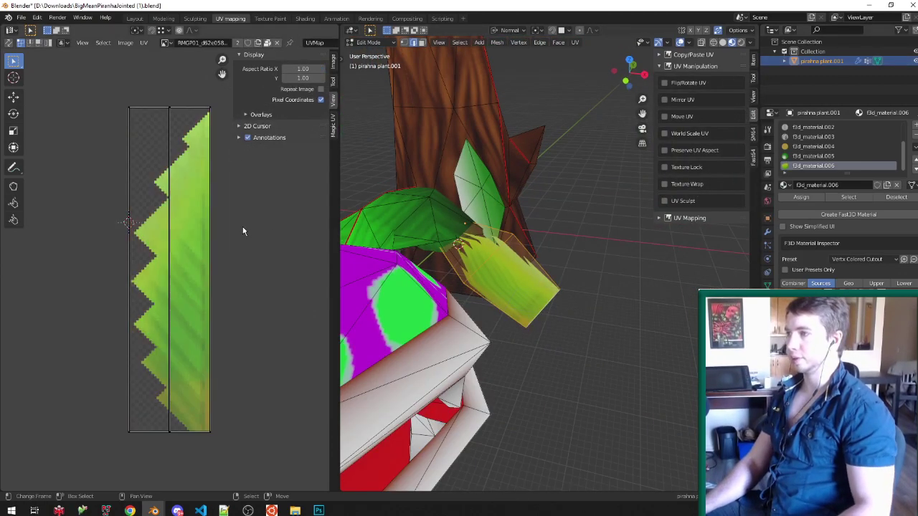
pyautogui.press('a')
pyautogui.press('.')
pyautogui.click(102, 234)
pyautogui.write('r')
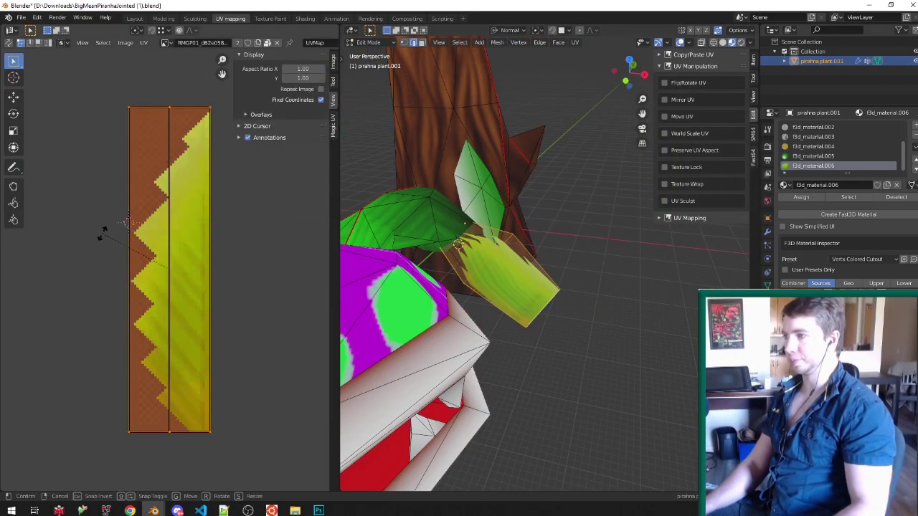
pyautogui.write('90')
pyautogui.press('Return')
pyautogui.press('s')
pyautogui.press('Return')
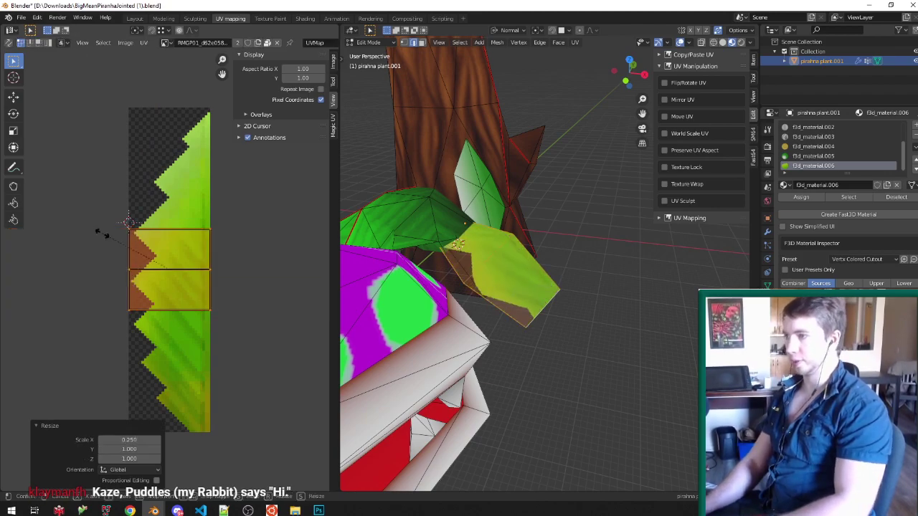
pyautogui.press('s')
pyautogui.press('y')
pyautogui.press('4')
# Step: Pivot on the island's top-left corner and double the UV island's width along X
pyautogui.hotkey('shift', 's')
pyautogui.click(152, 209)
pyautogui.press('s')
pyautogui.press('x')
pyautogui.press('2')
pyautogui.press('Return')
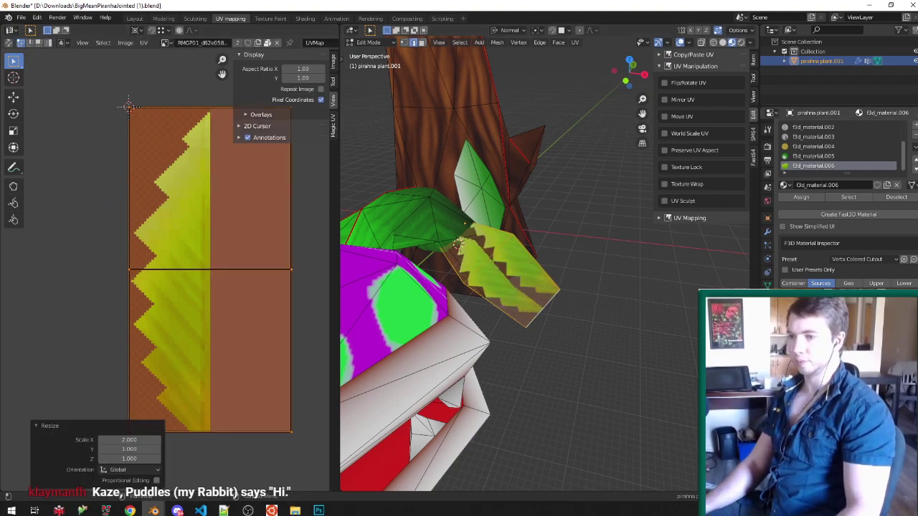
# Step: Check the textured leaf, then flip the UV island with S Y -1 and move it 64 along Y
pyautogui.press('Tab')
pyautogui.moveTo(545, 246); pyautogui.dragTo(591, 276, button='middle')
pyautogui.press('Tab')
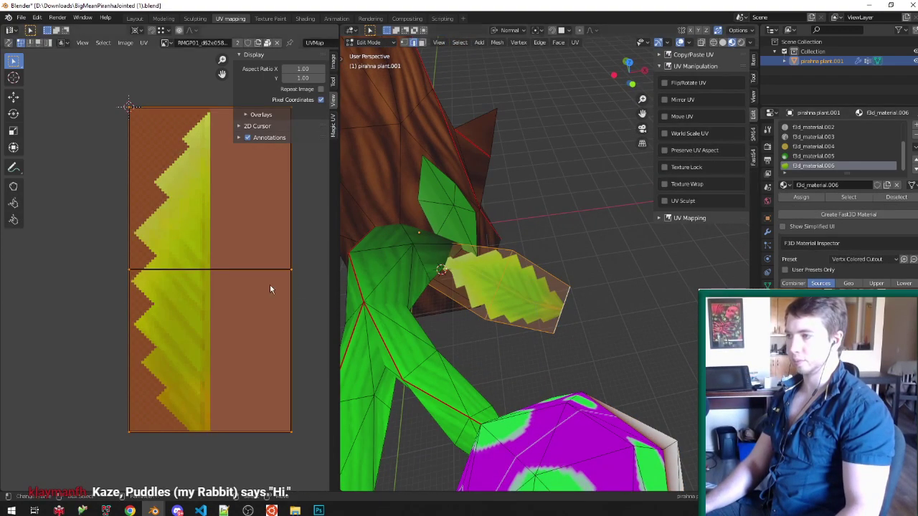
pyautogui.scroll(-2, 186, 283)
pyautogui.scroll(2, 220, 217)
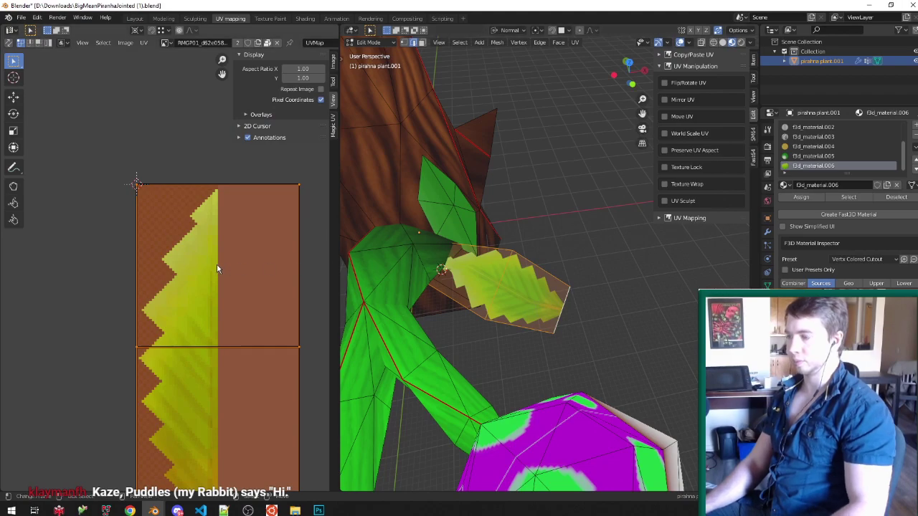
pyautogui.write('sy-1')
pyautogui.press('Return')
pyautogui.write('gy')
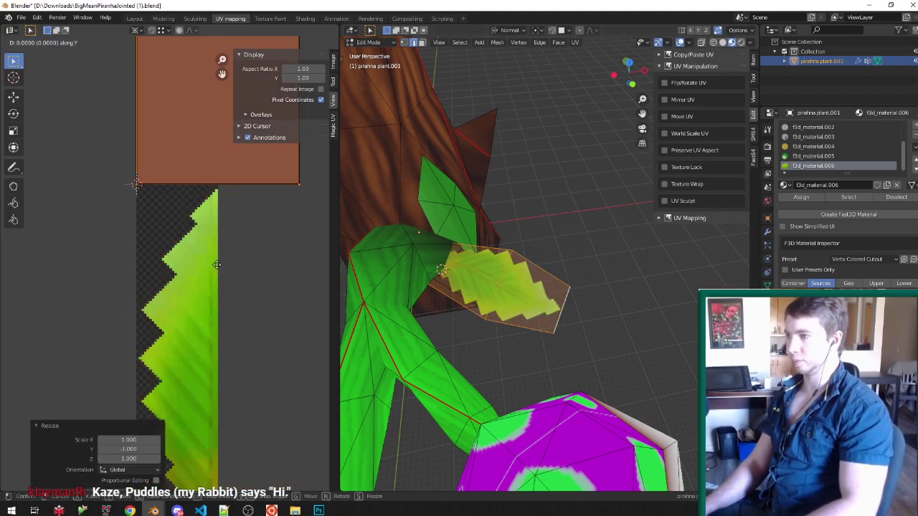
pyautogui.write('64')
pyautogui.press('Return')
# Step: Shift the island along Y (-192, then 128), review the textured leaf, and save the file
pyautogui.write('gy')
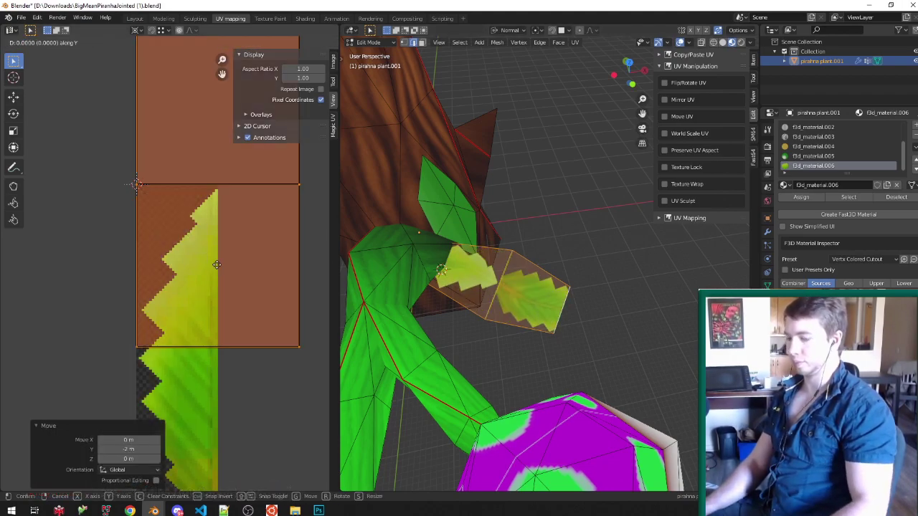
pyautogui.write('-192')
pyautogui.scroll(-4, 217, 269)
pyautogui.press('g')
pyautogui.press('y')
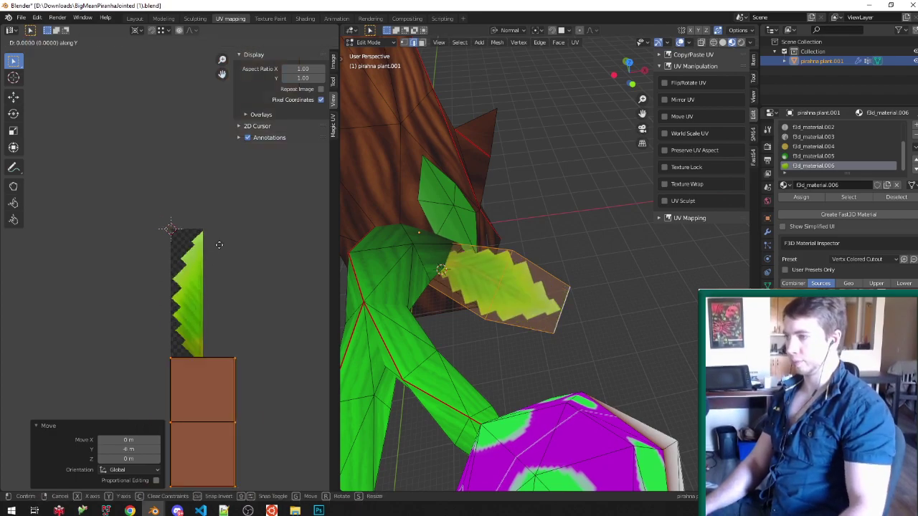
pyautogui.write('128')
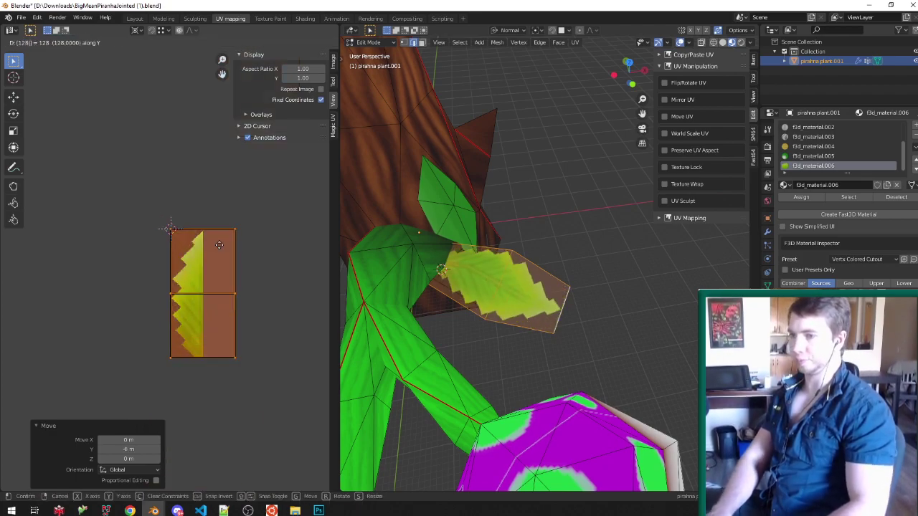
pyautogui.press('Tab')
pyautogui.moveTo(505, 261); pyautogui.dragTo(456, 220, button='middle')
pyautogui.hotkey('ctrl', 's')
pyautogui.scroll(4, 456, 219)
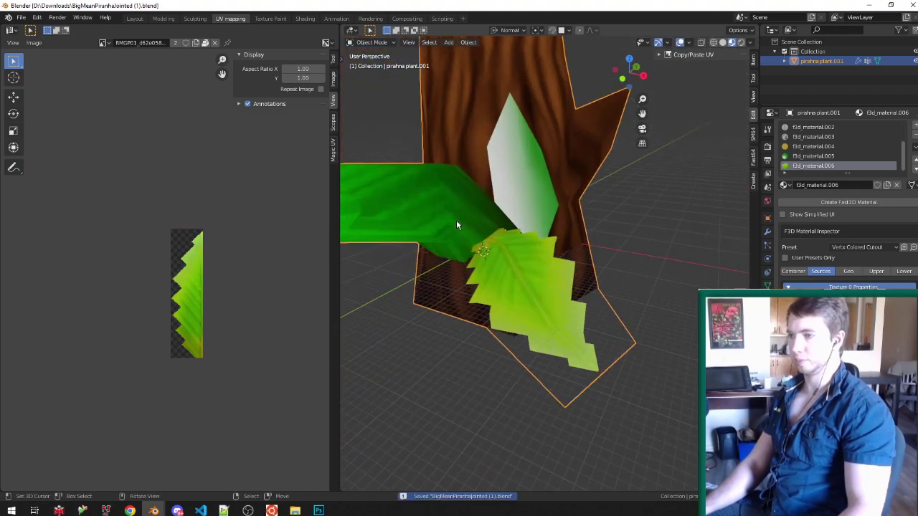
pyautogui.moveTo(489, 251); pyautogui.dragTo(565, 287, button='middle')
pyautogui.press('Tab')
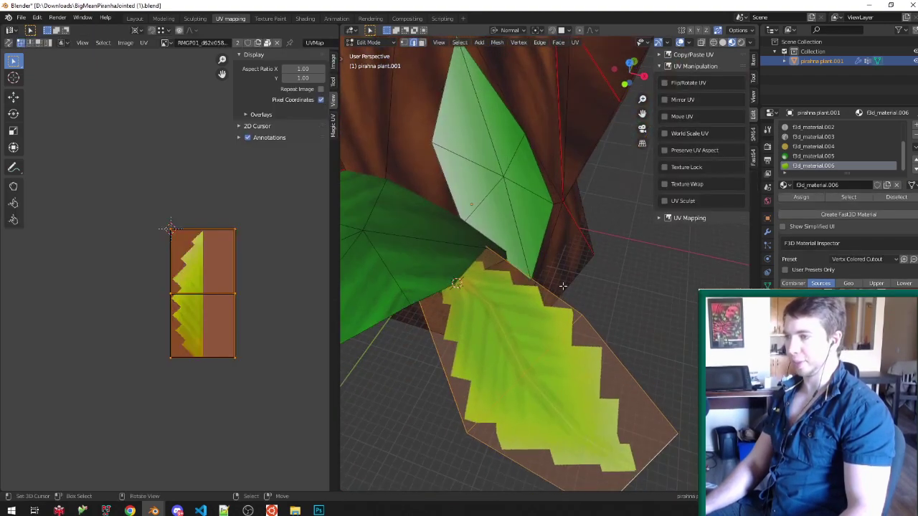
pyautogui.scroll(2, 273, 286)
# Step: Scale the textured leaf up to a larger size
pyautogui.press('s')
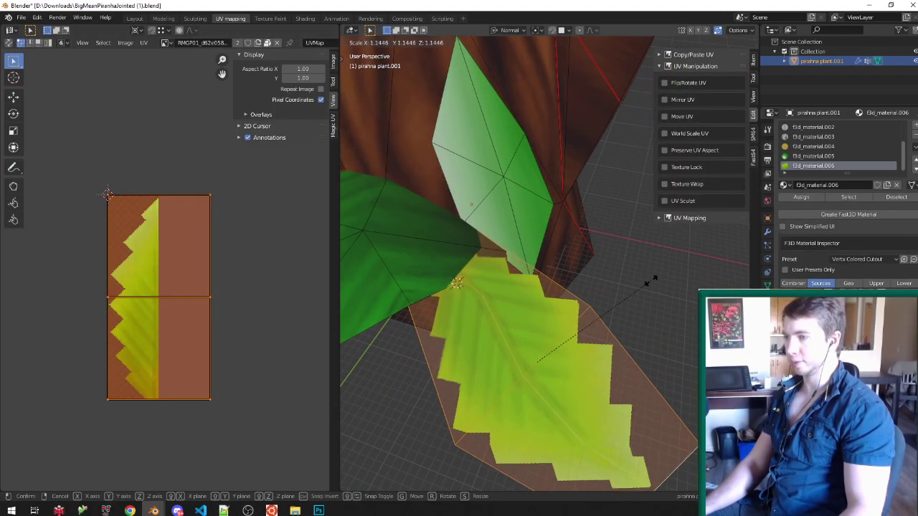
pyautogui.click(648, 279)
pyautogui.moveTo(648, 279); pyautogui.dragTo(502, 278, button='middle')
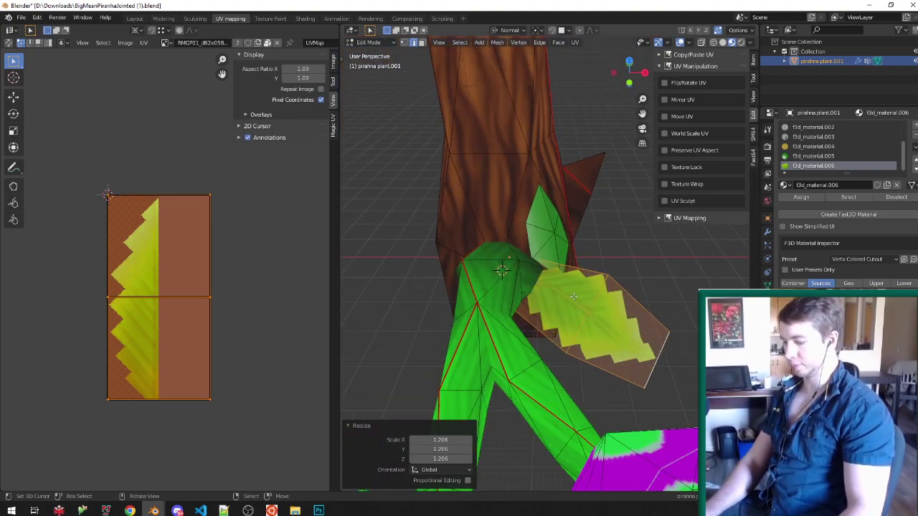
# Step: Duplicate the leaf and turn the copy around the stem, pivoting on the 3D cursor
pyautogui.press('.')
pyautogui.hotkey('shift', 'd')
pyautogui.rightClick(613, 303)
pyautogui.moveTo(613, 304); pyautogui.dragTo(581, 280, button='middle')
pyautogui.press('r')
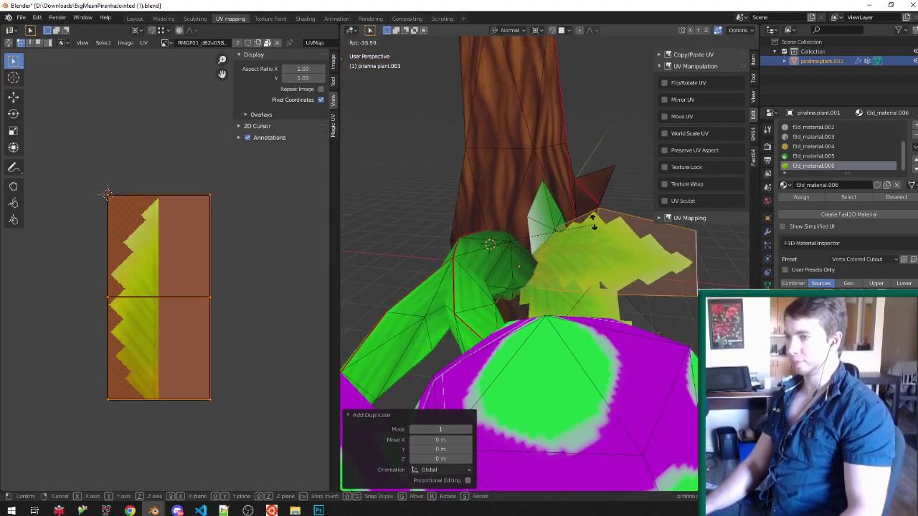
pyautogui.click(506, 179)
# Step: Tilt the copied leaf 13.7° about its own Z axis, pivoting on the leaf itself
pyautogui.press('r')
pyautogui.moveTo(510, 183); pyautogui.dragTo(667, 260, button='middle')
pyautogui.press('z')
pyautogui.rightClick(615, 208)
pyautogui.press('.')
pyautogui.press('r')
pyautogui.press('z')
pyautogui.click(675, 259)
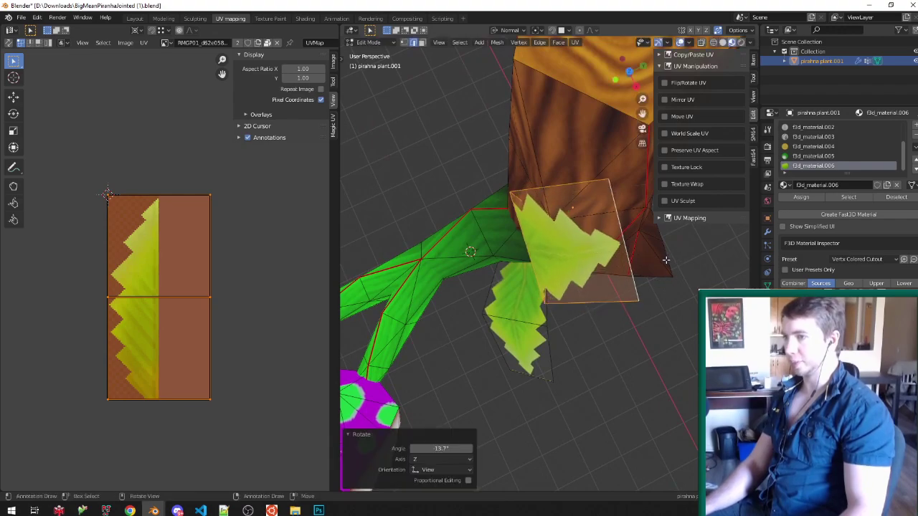
# Step: Move the copied leaf to a new position beside the stem
pyautogui.press('g')
pyautogui.hotkey('shift', 'z')
pyautogui.rightClick(610, 262)
pyautogui.moveTo(609, 263); pyautogui.dragTo(572, 244, button='middle')
pyautogui.hotkey('alt', 'space')
pyautogui.press('g')
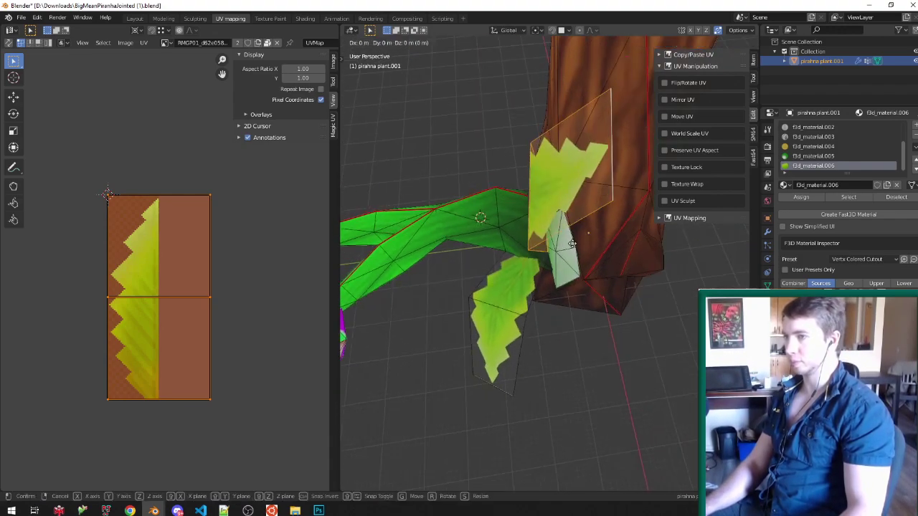
pyautogui.click(550, 279)
pyautogui.moveTo(551, 278); pyautogui.dragTo(570, 230, button='middle')
# Step: Rotate the copy 19.8°, lower it, slide it horizontally into place, and save
pyautogui.press('r')
pyautogui.click(617, 243)
pyautogui.press('g')
pyautogui.press('z')
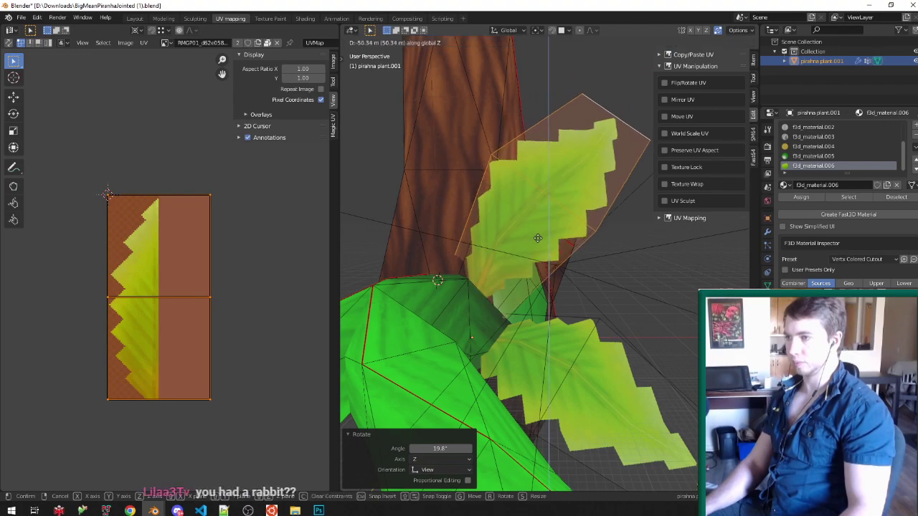
pyautogui.click(537, 263)
pyautogui.moveTo(536, 264); pyautogui.dragTo(556, 280, button='middle')
pyautogui.scroll(1, 507, 287)
pyautogui.press('g')
pyautogui.hotkey('shift', 'z')
pyautogui.click(502, 301)
pyautogui.hotkey('ctrl', 's')
# Step: Duplicate the leaf again, turning the copy -109° around the stem and sliding it sideways
pyautogui.hotkey('shift', 'd')
pyautogui.rightClick(476, 305)
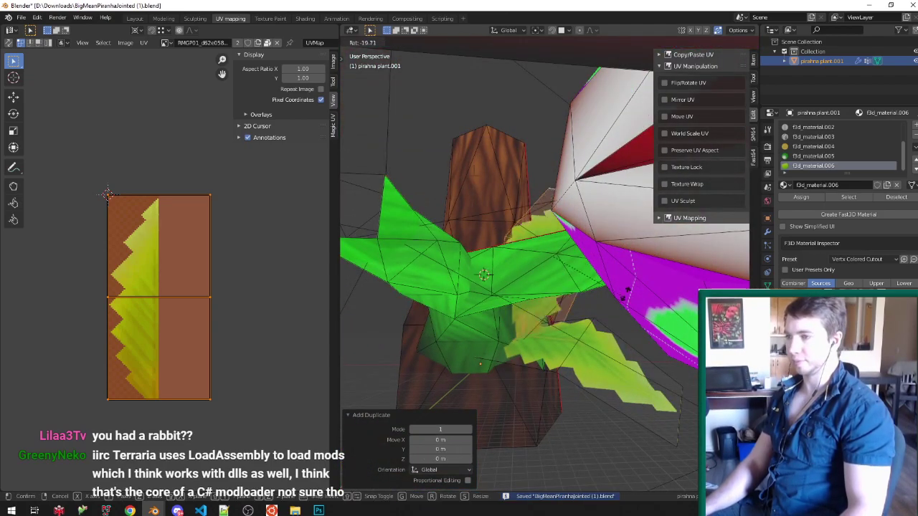
pyautogui.click(570, 225)
pyautogui.moveTo(570, 224); pyautogui.dragTo(567, 293, button='middle')
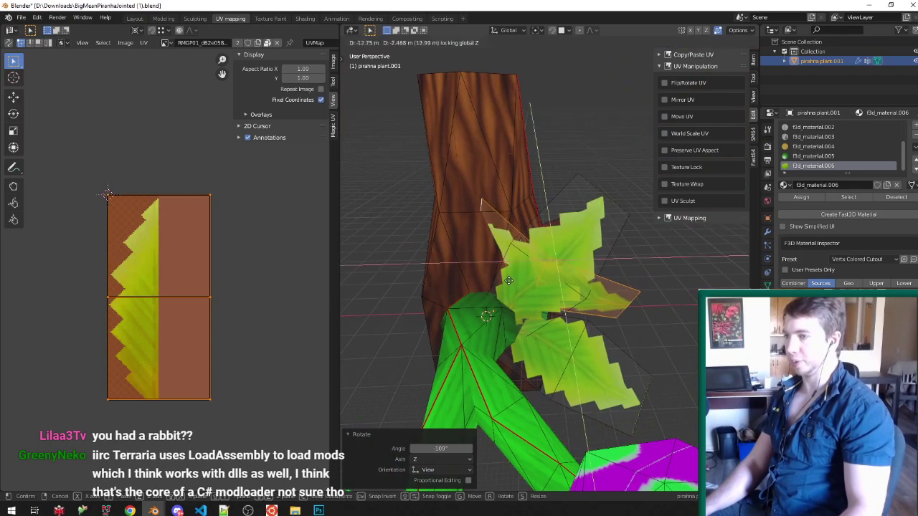
pyautogui.click(360, 294)
# Step: Rotate the second copy 55° and position it horizontally at its height
pyautogui.moveTo(359, 295); pyautogui.dragTo(590, 312, button='middle')
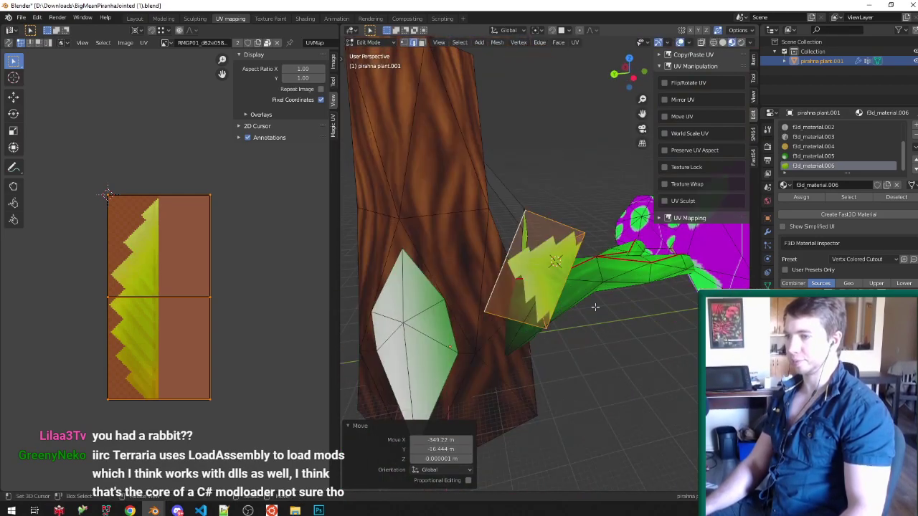
pyautogui.click(607, 235)
pyautogui.moveTo(606, 235); pyautogui.dragTo(450, 212, button='middle')
pyautogui.click(502, 335)
pyautogui.moveTo(510, 262); pyautogui.dragTo(386, 249, button='middle')
pyautogui.press('g')
pyautogui.hotkey('shift', 'z')
pyautogui.click(452, 290)
# Step: Make a third copy, rotate it -53° around the stem, and shift it vertically
pyautogui.hotkey('shift', 'd')
pyautogui.rightClick(404, 247)
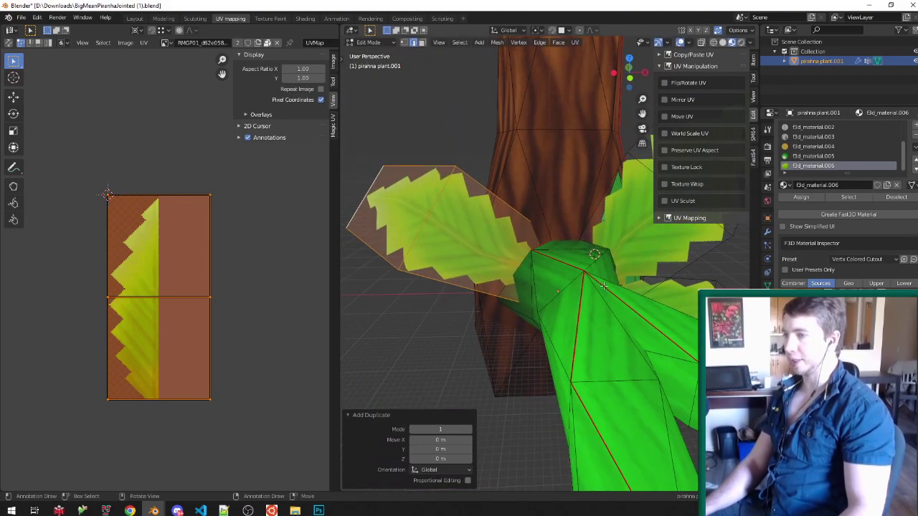
pyautogui.press('r')
pyautogui.click(567, 143)
pyautogui.press('g')
pyautogui.press('z')
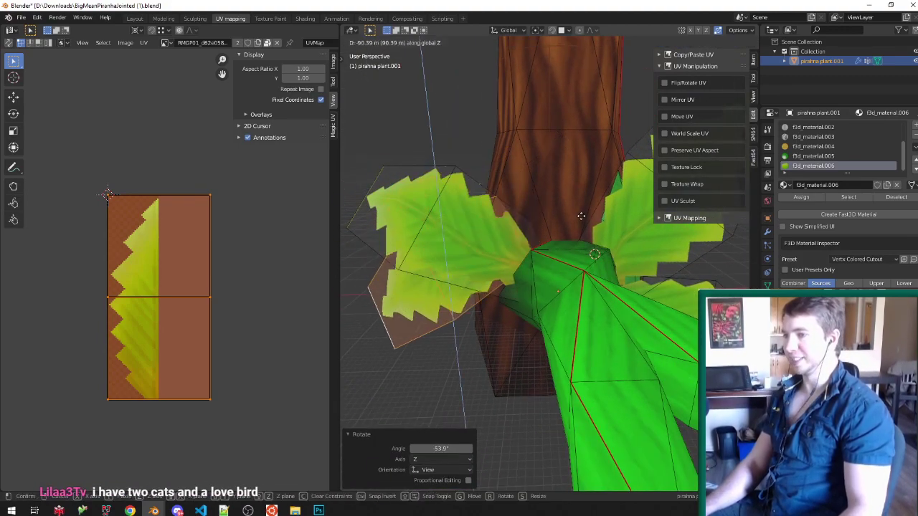
pyautogui.click(583, 265)
# Step: Frame the third leaf and nudge it into its final place around the stem
pyautogui.moveTo(583, 266); pyautogui.dragTo(588, 297, button='middle')
pyautogui.press('g')
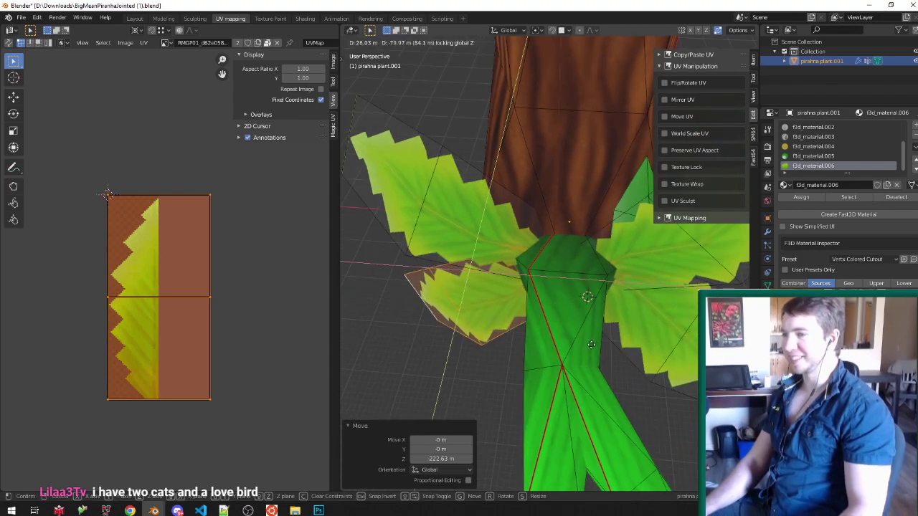
pyautogui.click(591, 333)
pyautogui.press('KP_Decimal')
pyautogui.scroll(-5, 591, 333)
pyautogui.scroll(3, 592, 334)
pyautogui.moveTo(591, 333); pyautogui.dragTo(597, 288, button='middle')
pyautogui.press('g')
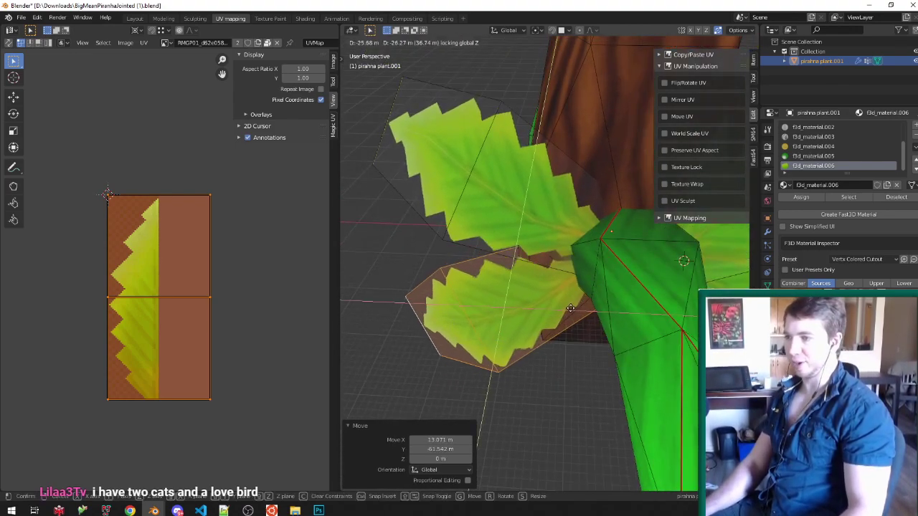
pyautogui.click(565, 318)
# Step: Return to Object Mode to view the whole plant and save the blend file
pyautogui.press('Tab')
pyautogui.moveTo(565, 319); pyautogui.dragTo(530, 307, button='middle')
pyautogui.hotkey('ctrl', 's')
pyautogui.scroll(-4, 579, 320)
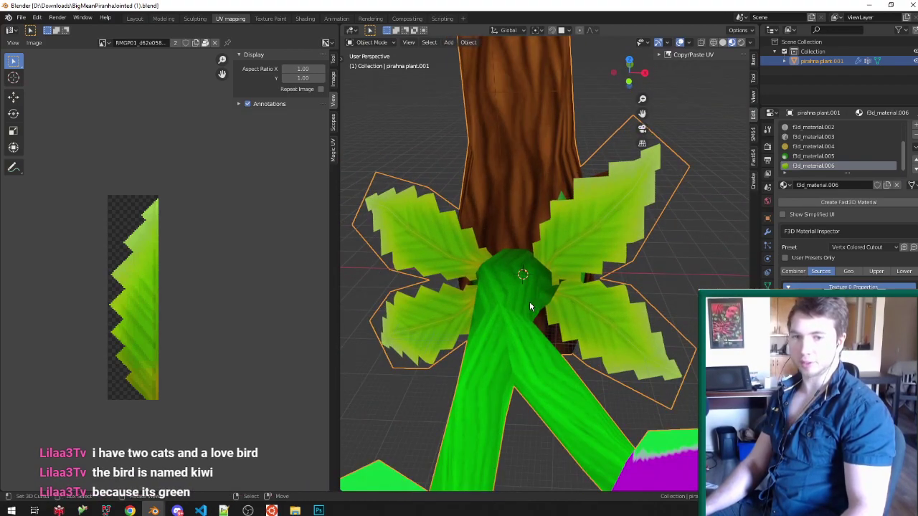
# Step: Deselect everything and undo an accidental duplicate and move of the plant object
pyautogui.hotkey('alt', 'a')
pyautogui.moveTo(535, 335); pyautogui.dragTo(578, 345, button='middle')
pyautogui.hotkey('shift', 'd')
pyautogui.rightClick(578, 344)
pyautogui.hotkey('ctrl', 'z')
pyautogui.scroll(-6, 491, 323)
pyautogui.press('g')
pyautogui.rightClick(604, 332)
pyautogui.scroll(4, 511, 326)
# Step: In Edit Mode, select one whole leaf, duplicate it and turn the copy -38°
pyautogui.press('Tab')
pyautogui.scroll(2, 511, 325)
pyautogui.moveTo(511, 326); pyautogui.dragTo(537, 309, button='middle')
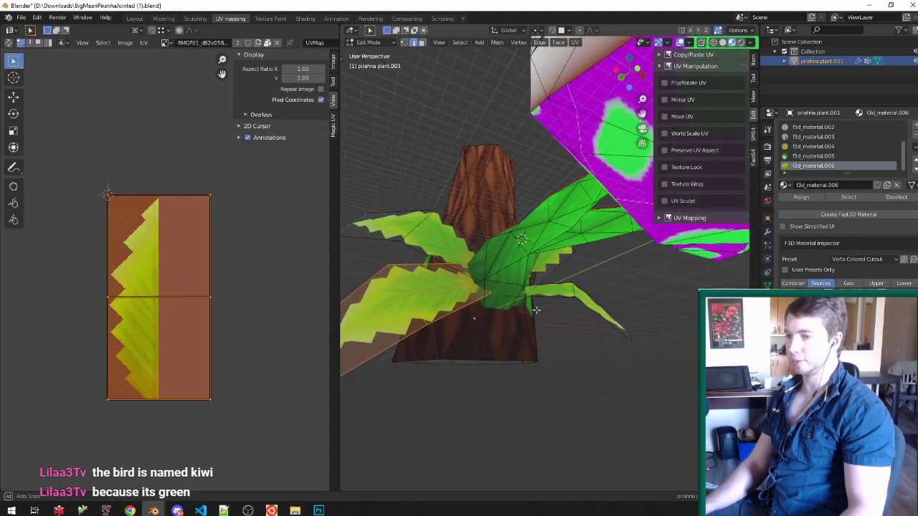
pyautogui.scroll(1, 438, 311)
pyautogui.click(402, 287)
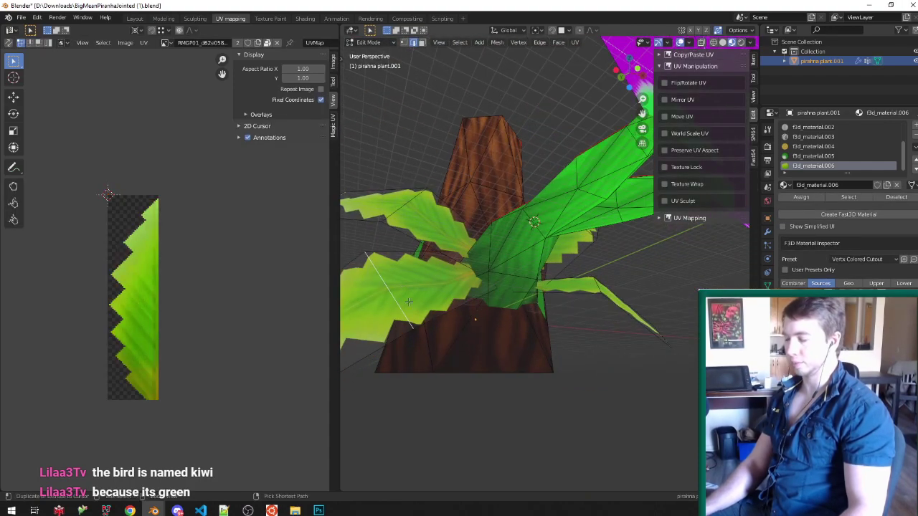
pyautogui.hotkey('ctrl', 'l')
pyautogui.hotkey('shift', 'd')
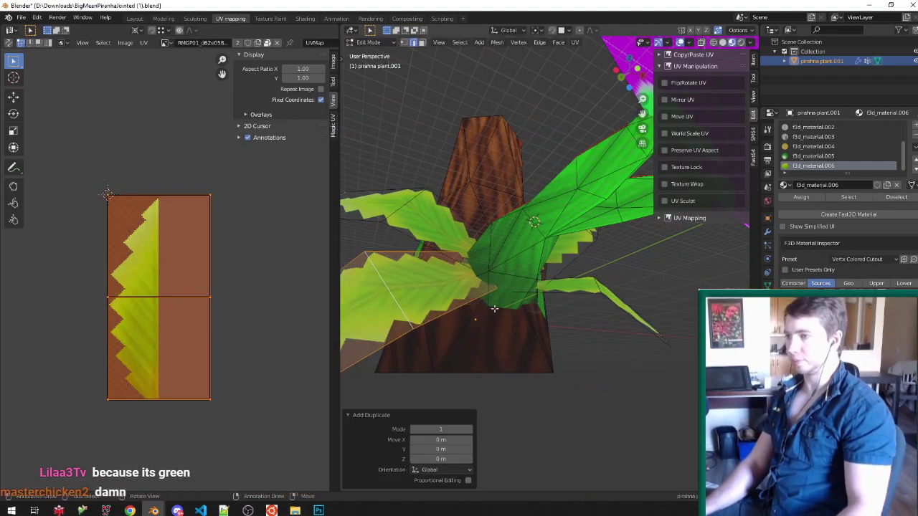
pyautogui.press('r')
pyautogui.click(518, 238)
# Step: Shrink the leaf copy to about 60% size and reposition it with Z excluded
pyautogui.moveTo(517, 238); pyautogui.dragTo(547, 147, button='middle')
pyautogui.press('s')
pyautogui.click(501, 310)
pyautogui.moveTo(502, 310); pyautogui.dragTo(461, 293, button='middle')
pyautogui.press('g')
pyautogui.hotkey('shift', 'z')
pyautogui.rightClick(556, 335)
pyautogui.moveTo(556, 335); pyautogui.dragTo(574, 430, button='middle')
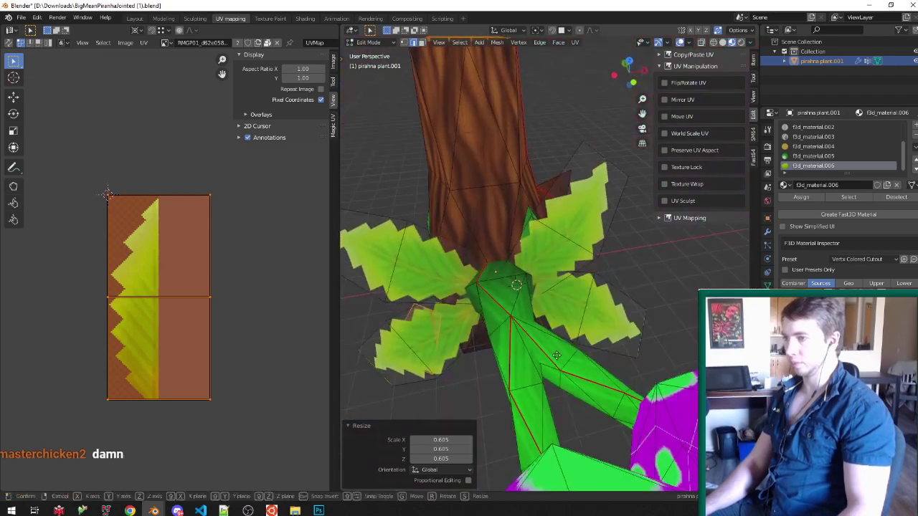
pyautogui.press('g')
pyautogui.hotkey('shift', 'z')
pyautogui.click(655, 356)
# Step: Turn the leaf about 43.8° around Z and lower it along Z
pyautogui.scroll(6, 660, 323)
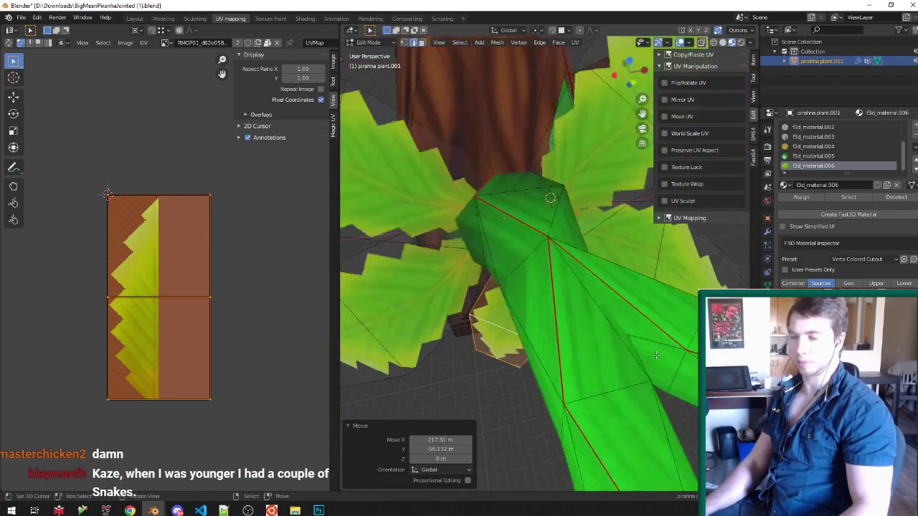
pyautogui.press('r')
pyautogui.press('z')
pyautogui.click(669, 251)
pyautogui.moveTo(656, 269); pyautogui.dragTo(591, 228, button='middle')
pyautogui.click(582, 231)
pyautogui.press('g')
pyautogui.press('z')
pyautogui.click(531, 218)
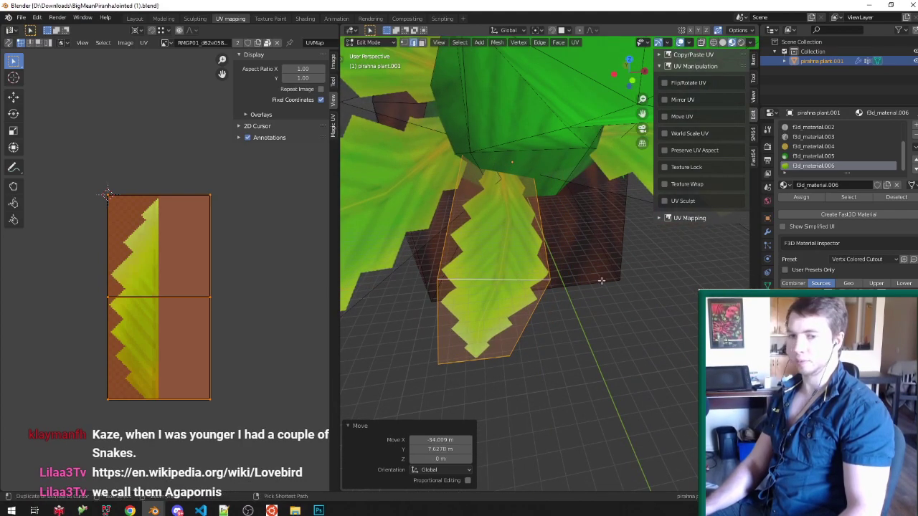
pyautogui.scroll(-2, 599, 279)
pyautogui.moveTo(589, 262); pyautogui.dragTo(576, 230, button='middle')
# Step: Enlarge the leaf by about 1.19, tilt it -22.1°, reposition it and save
pyautogui.press('Tab')
pyautogui.moveTo(572, 266); pyautogui.dragTo(501, 287, button='middle')
pyautogui.press('Tab')
pyautogui.press('s')
pyautogui.click(642, 246)
pyautogui.click(609, 223)
pyautogui.press('g')
pyautogui.hotkey('shift', 'z')
pyautogui.click(639, 258)
pyautogui.hotkey('ctrl', 's')
pyautogui.press('Tab')
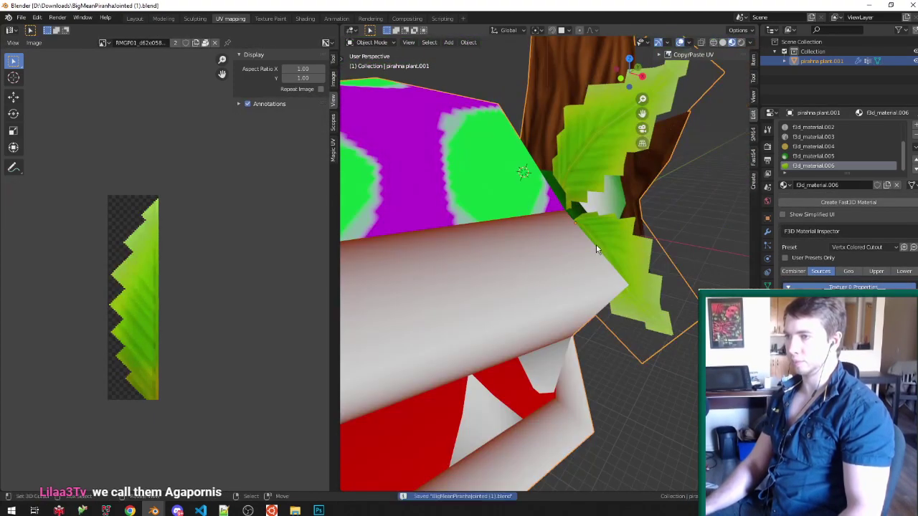
# Step: Flip another duplicated leaf about 184° and shift it along Z
pyautogui.scroll(-4, 596, 249)
pyautogui.moveTo(566, 265); pyautogui.dragTo(610, 278, button='middle')
pyautogui.press('Tab')
pyautogui.rightClick(645, 305)
pyautogui.press('r')
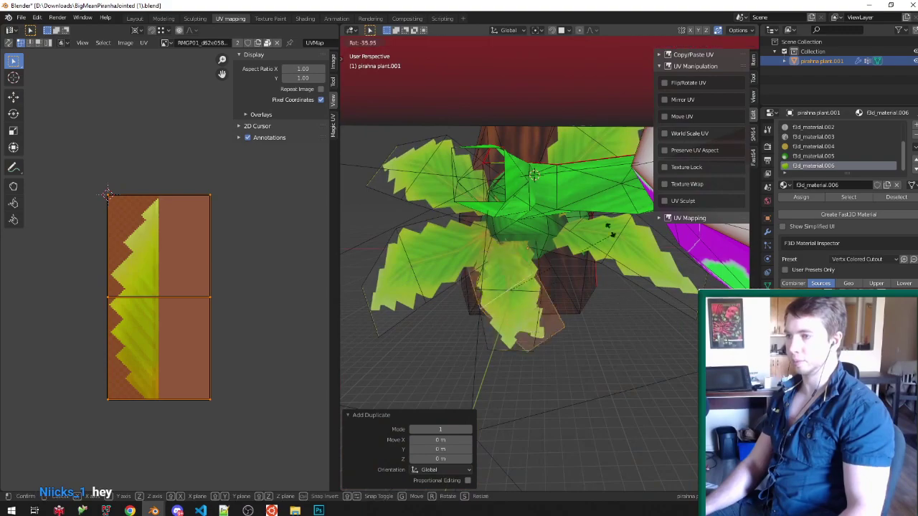
pyautogui.click(463, 285)
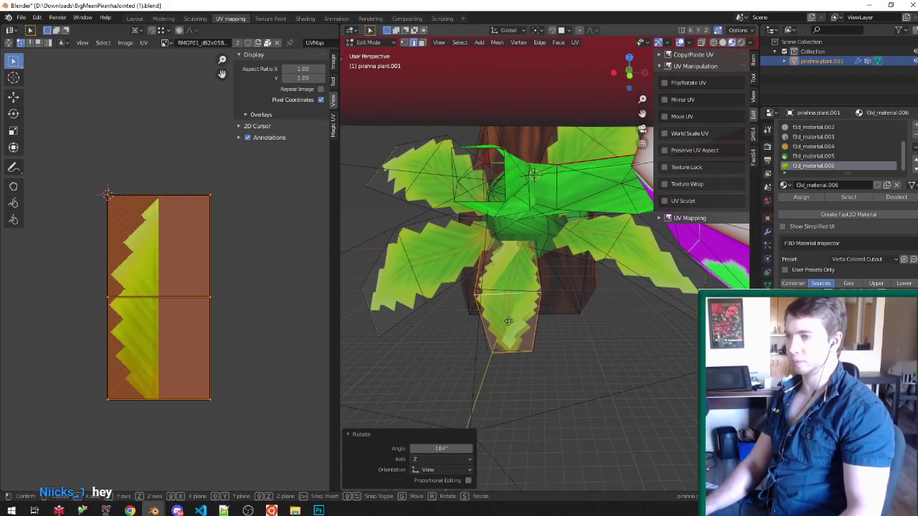
pyautogui.press('g')
pyautogui.press('z')
pyautogui.click(530, 164)
# Step: Slide the flipped leaf horizontally into place beside the stem
pyautogui.moveTo(530, 163); pyautogui.dragTo(539, 248, button='middle')
pyautogui.press('g')
pyautogui.hotkey('shift', 'z')
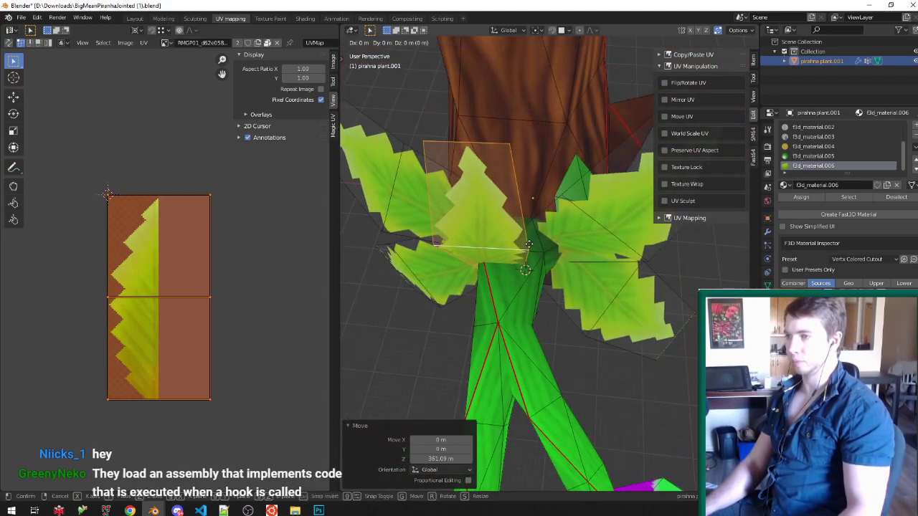
pyautogui.click(563, 212)
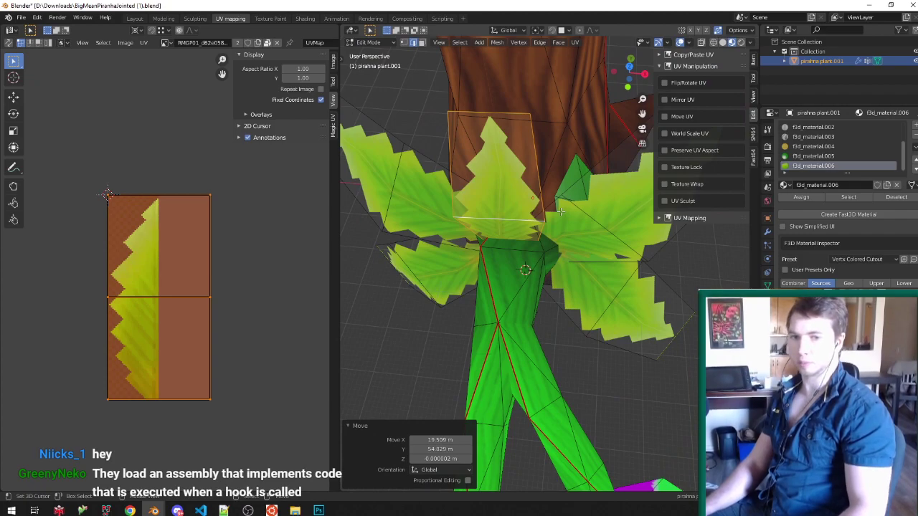
pyautogui.moveTo(561, 211); pyautogui.dragTo(610, 229, button='middle')
pyautogui.scroll(4, 609, 230)
pyautogui.scroll(-4, 631, 258)
pyautogui.scroll(4, 645, 287)
pyautogui.moveTo(646, 287); pyautogui.dragTo(609, 244, button='middle')
# Step: Raise the leaf along Z, then return to Object Mode and save the file
pyautogui.press('g')
pyautogui.press('z')
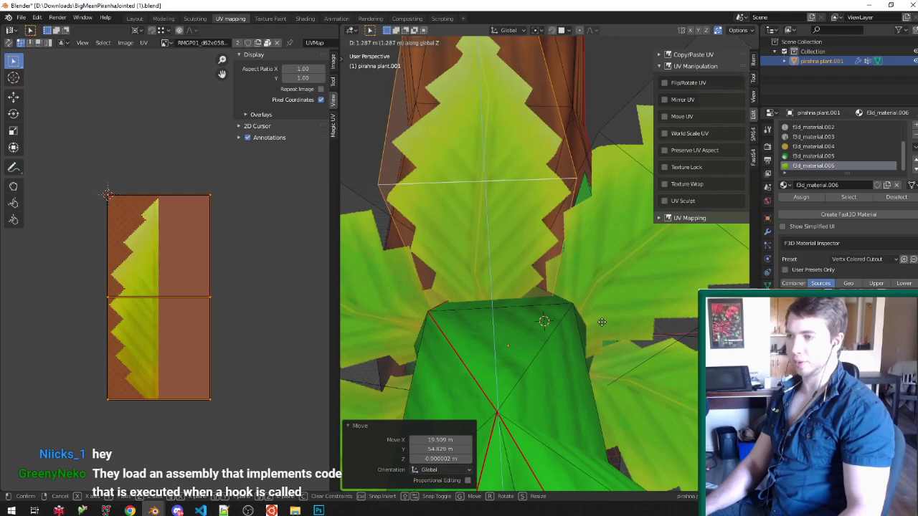
pyautogui.click(600, 280)
pyautogui.hotkey('ctrl', 's')
pyautogui.moveTo(599, 280); pyautogui.dragTo(545, 262, button='middle')
pyautogui.scroll(-3, 566, 270)
pyautogui.press('Tab')
pyautogui.hotkey('ctrl', 's')
pyautogui.scroll(-5, 522, 265)
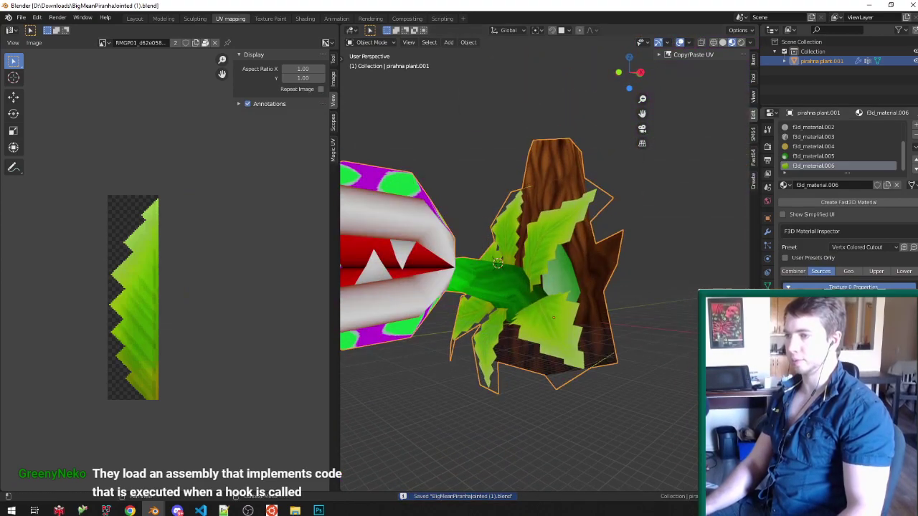
# Step: From the Geo tab, select the whole side leaf in Edit Mode and tilt it -28.7°
pyautogui.click(851, 271)
pyautogui.moveTo(558, 287); pyautogui.dragTo(532, 352, button='middle')
pyautogui.hotkey('ctrl', 's')
pyautogui.press('Tab')
pyautogui.moveTo(455, 412); pyautogui.dragTo(516, 297, button='middle')
pyautogui.hotkey('ctrl', 'l')
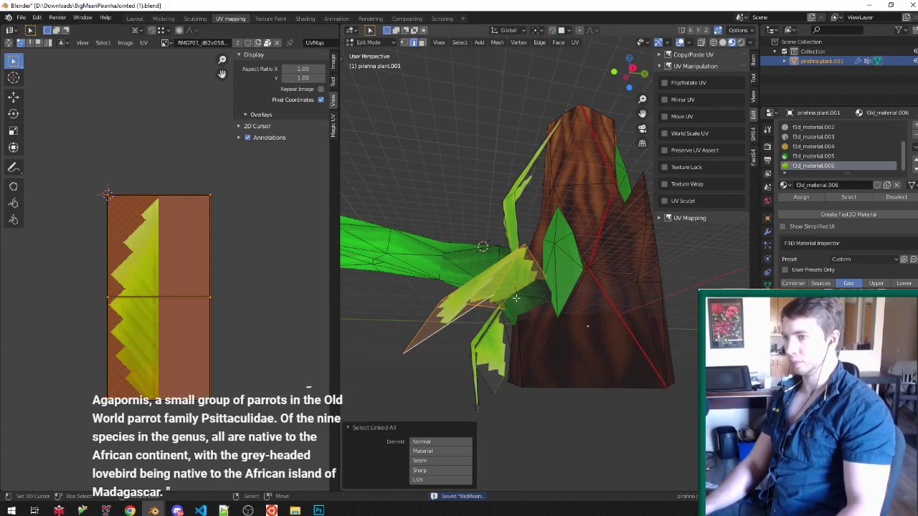
pyautogui.press('r')
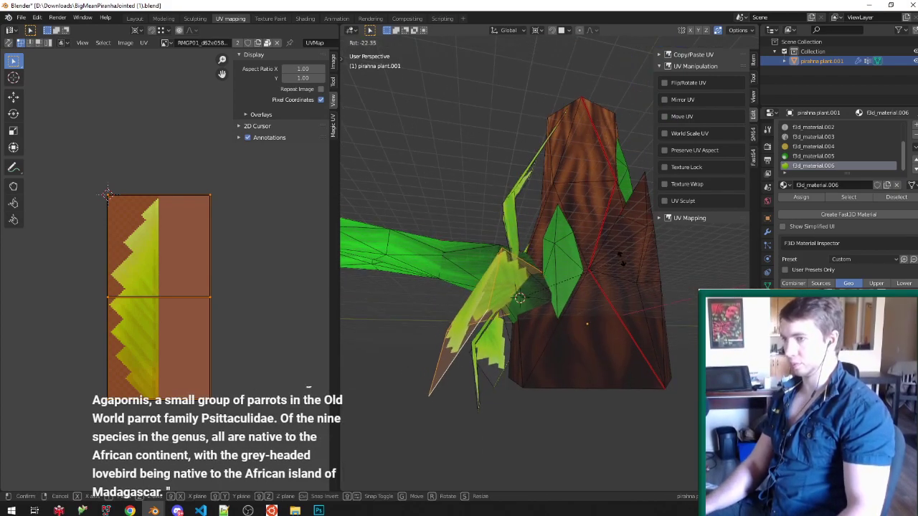
pyautogui.click(585, 279)
# Step: Rotate the side leaf a bit further against the stump and save the file
pyautogui.moveTo(585, 278); pyautogui.dragTo(591, 351, button='middle')
pyautogui.moveTo(636, 324); pyautogui.dragTo(631, 308, button='middle')
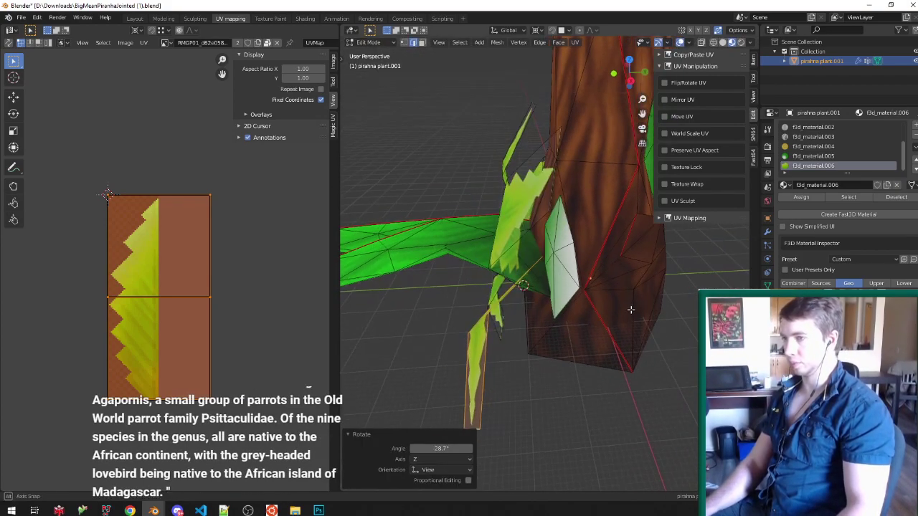
pyautogui.press('r')
pyautogui.click(665, 279)
pyautogui.hotkey('ctrl', 's')
pyautogui.moveTo(665, 279); pyautogui.dragTo(639, 308, button='middle')
pyautogui.press('Tab')
# Step: Switch to face select and pick the upper leaf face to check its UVs
pyautogui.press('Tab')
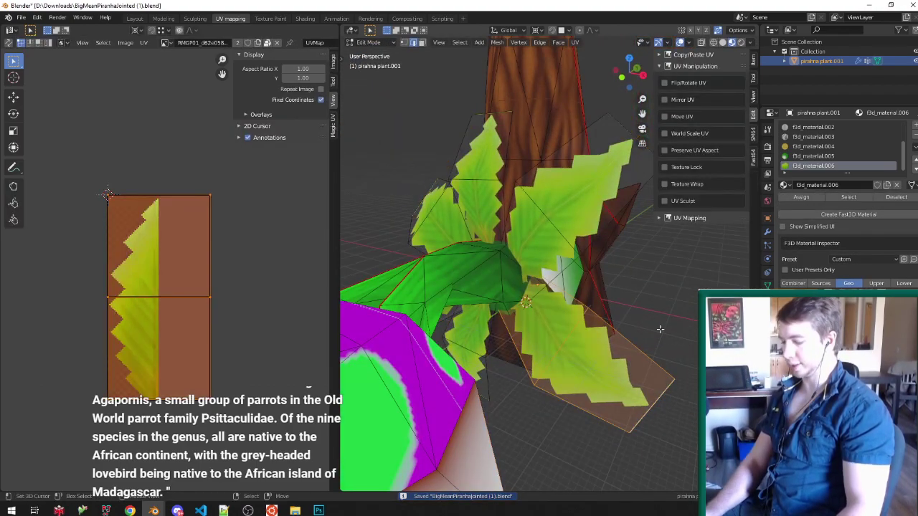
pyautogui.press('Tab')
pyautogui.moveTo(645, 366); pyautogui.dragTo(512, 266, button='middle')
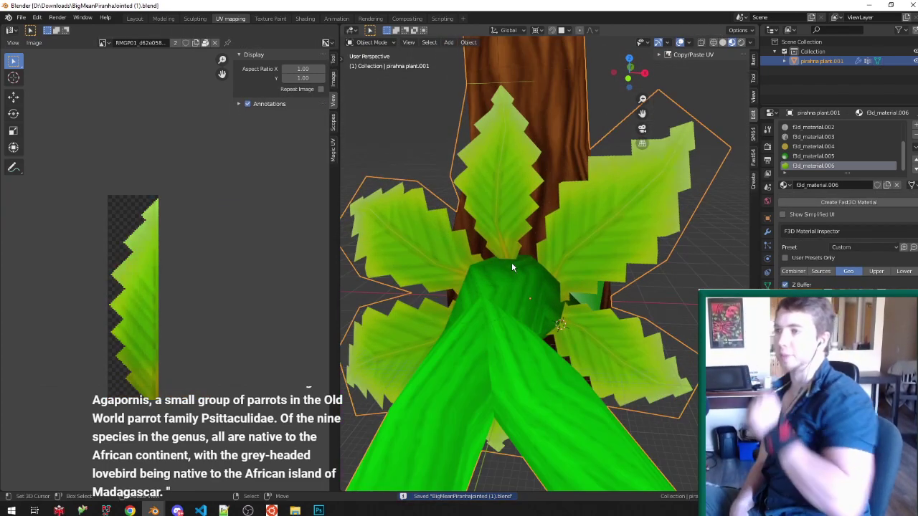
pyautogui.press('Tab')
pyautogui.moveTo(512, 268); pyautogui.dragTo(523, 152, button='middle')
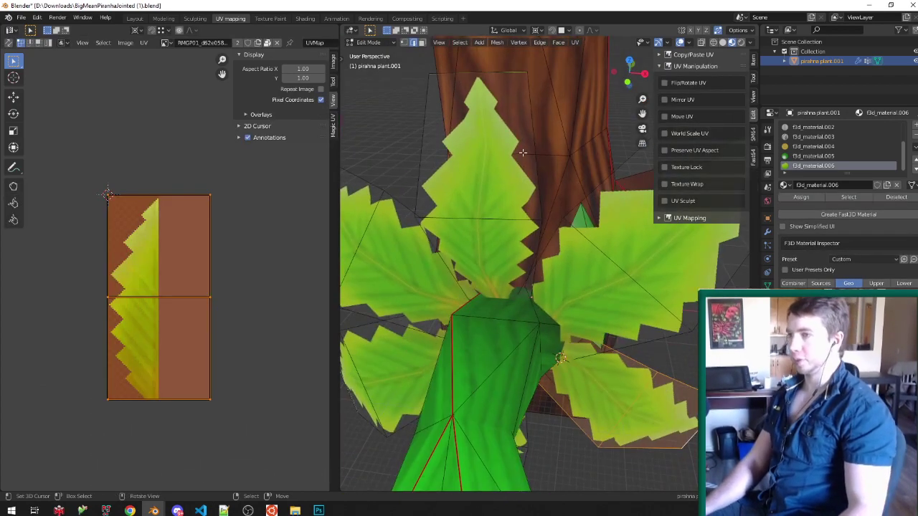
pyautogui.click(494, 163)
pyautogui.click(491, 165)
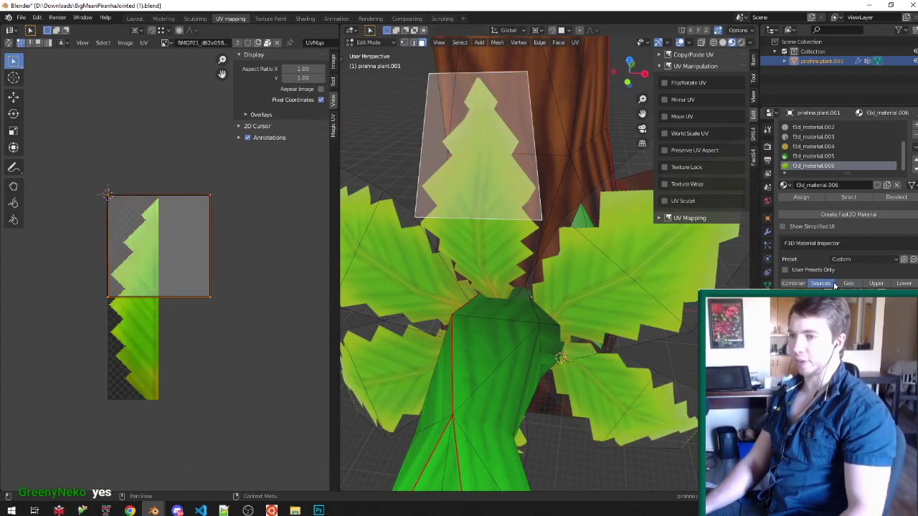
pyautogui.moveTo(567, 223); pyautogui.dragTo(506, 216, button='middle')
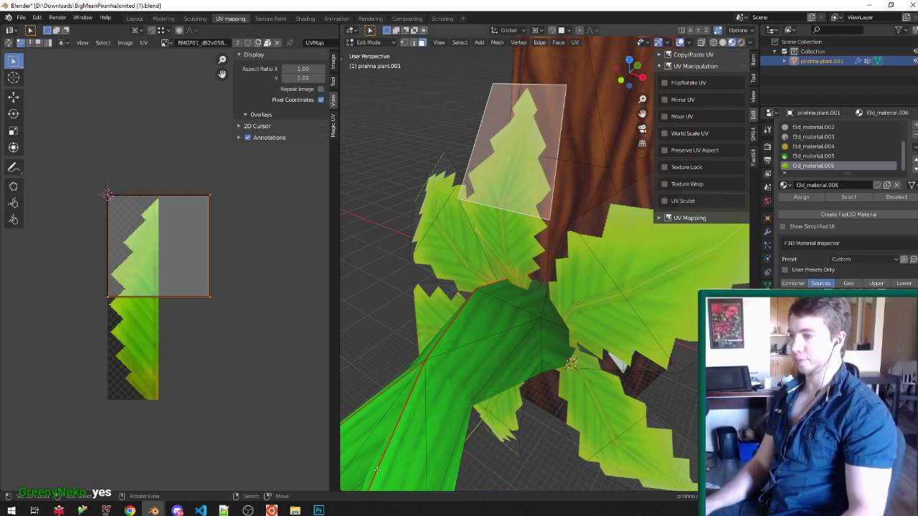
# Step: Open RMGP01_d62e058a_14.png from the sorted textures folder in Photoshop
pyautogui.click(295, 511)
pyautogui.hotkey('alt', 'Left')
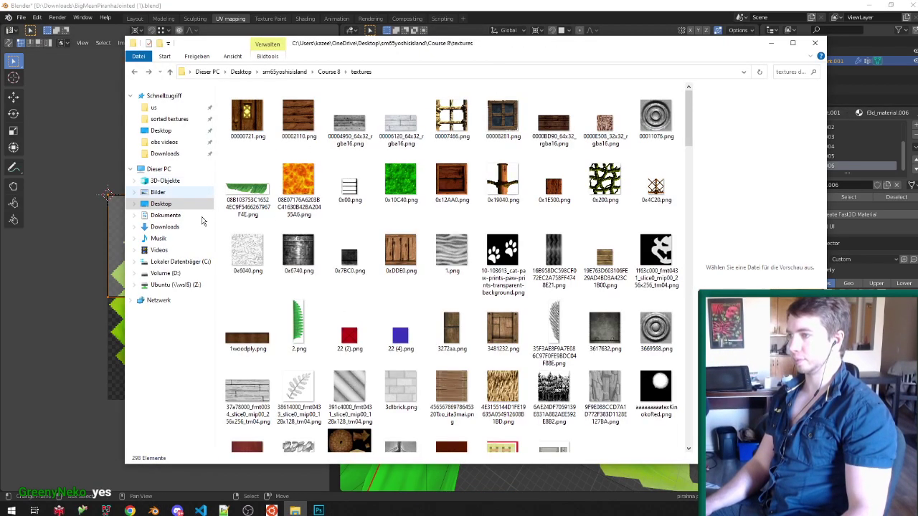
pyautogui.click(170, 119)
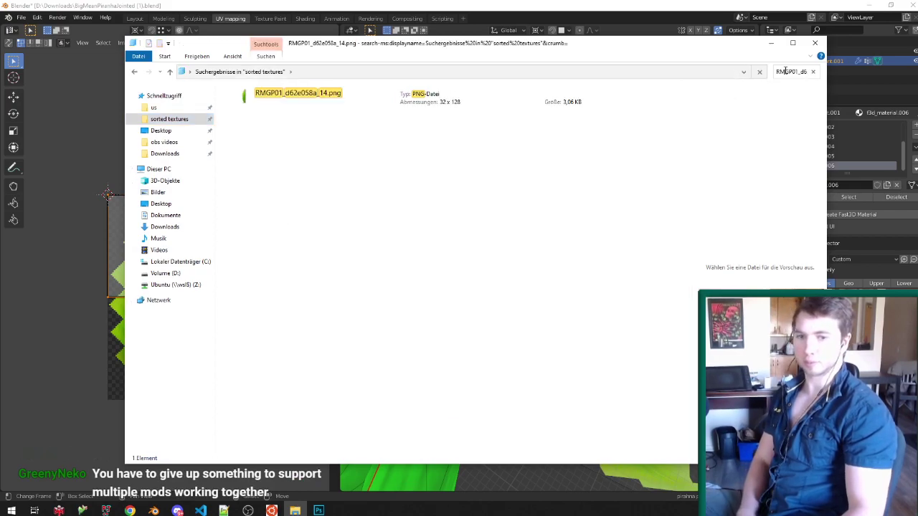
pyautogui.doubleClick(297, 102)
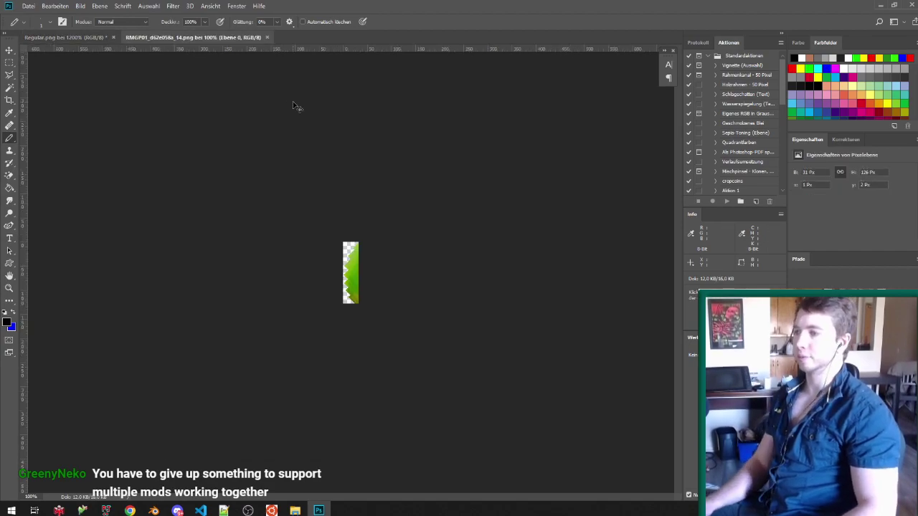
# Step: Zoom in on the leaf texture and preview Indizierte Farbe conversion, then cancel it
pyautogui.hotkey('ctrl', '0')
pyautogui.moveTo(159, 22)
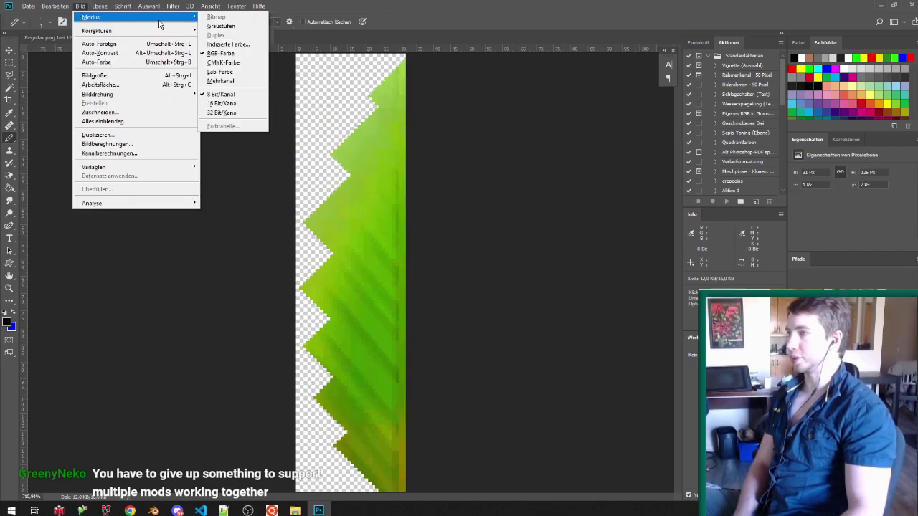
pyautogui.click(227, 44)
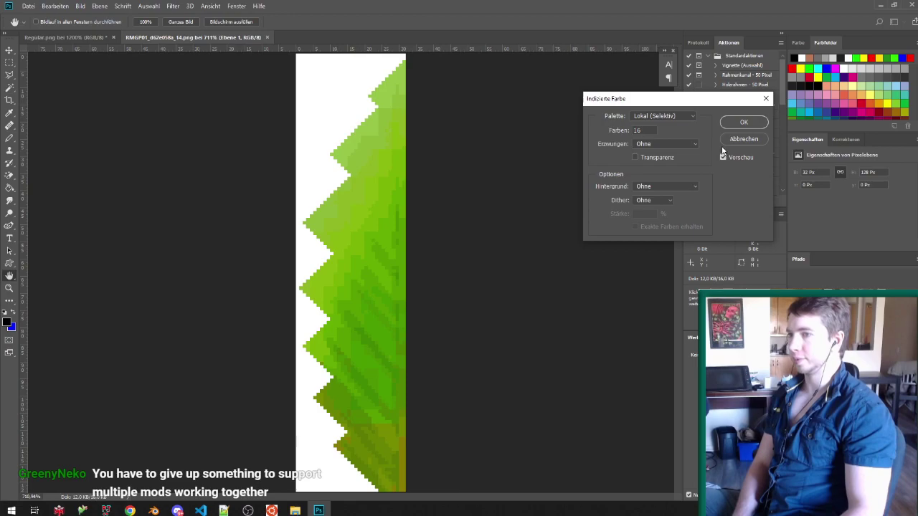
pyautogui.click(744, 140)
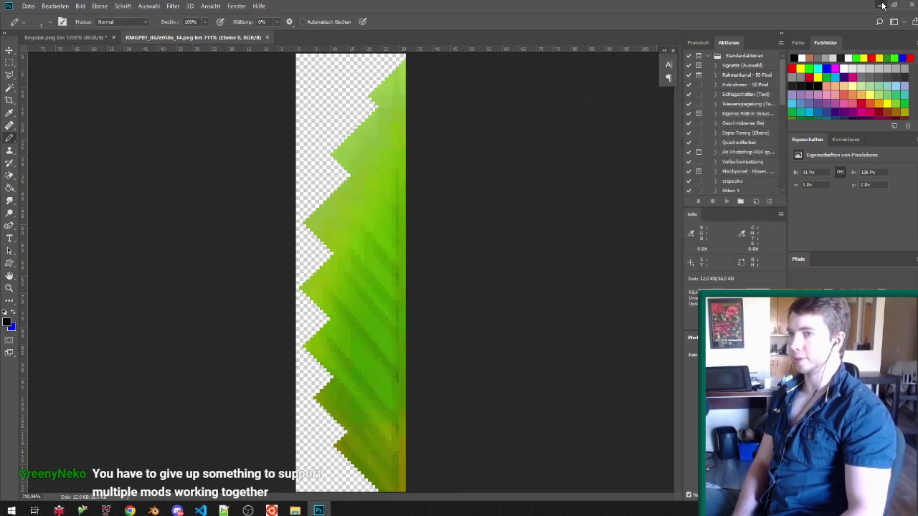
# Step: Minimize Photoshop and launch GIMP from the Start search
pyautogui.click(882, 6)
pyautogui.press('super')
pyautogui.write('i')
pyautogui.press('Return')
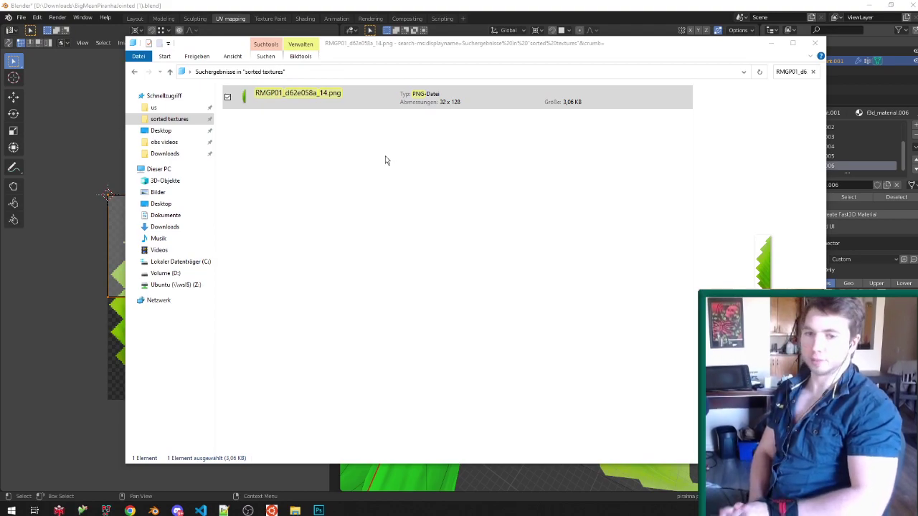
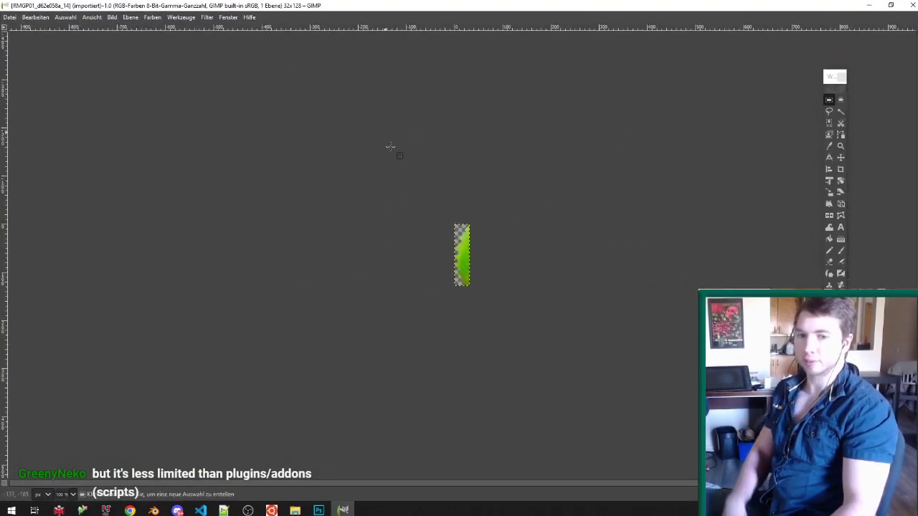
# Step: Fuzzy-select the transparent area left of the leaf and preview Indiziert conversion, then cancel it
pyautogui.keyDown('ctrl'); pyautogui.scroll(4, 473, 245); pyautogui.keyUp('ctrl')
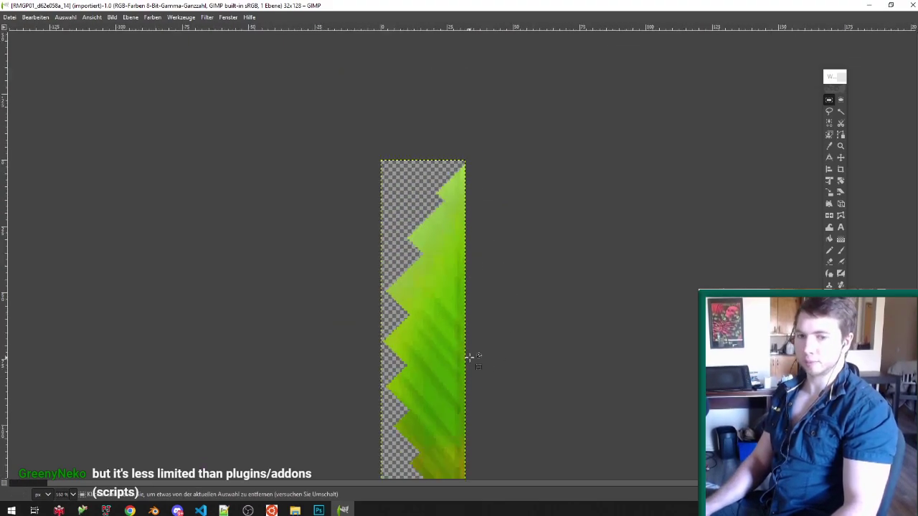
pyautogui.keyDown('ctrl'); pyautogui.scroll(-1, 444, 426); pyautogui.keyUp('ctrl')
pyautogui.keyDown('ctrl'); pyautogui.scroll(1, 441, 427); pyautogui.keyUp('ctrl')
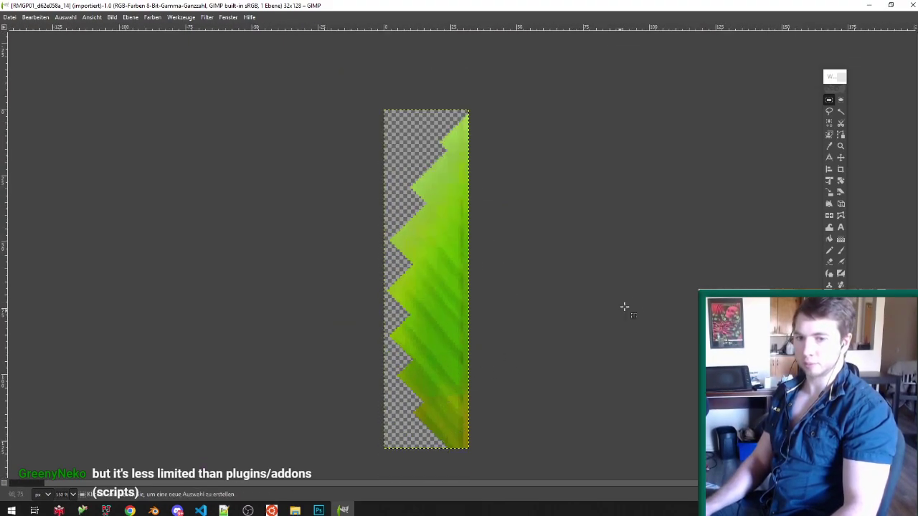
pyautogui.click(850, 114)
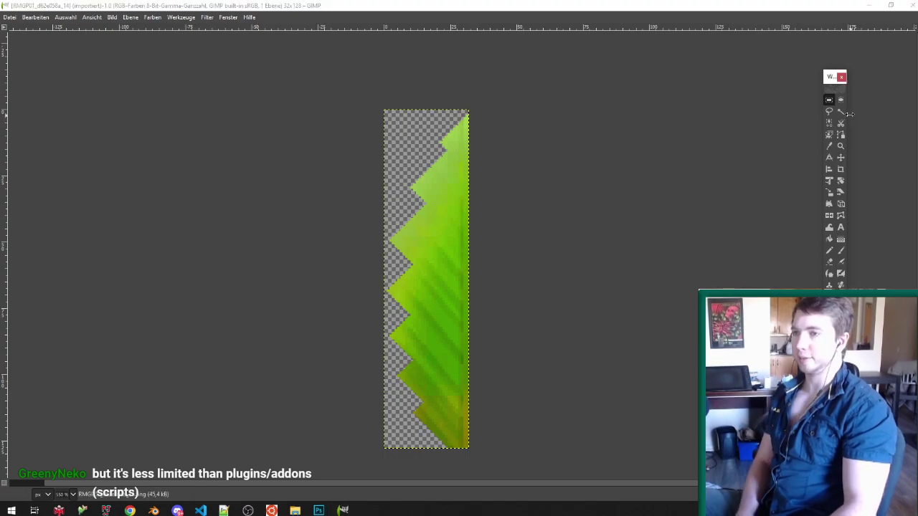
pyautogui.click(401, 114)
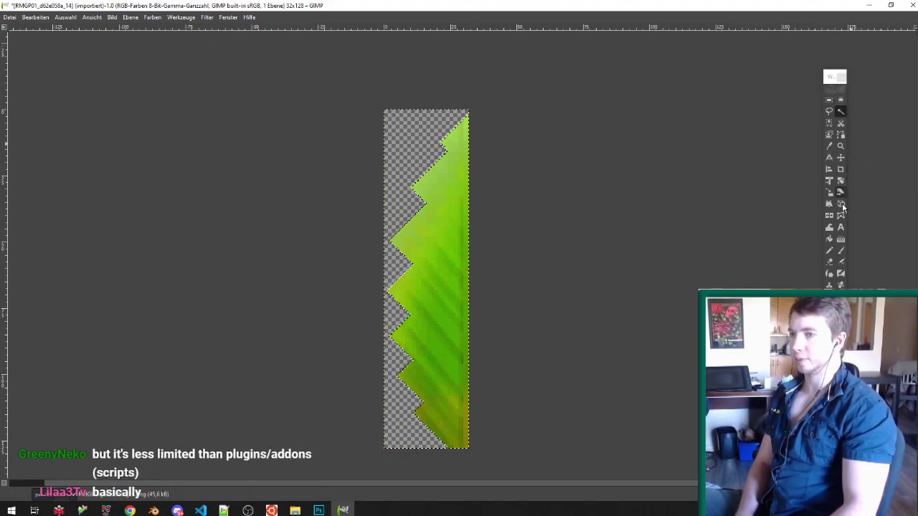
pyautogui.click(112, 17)
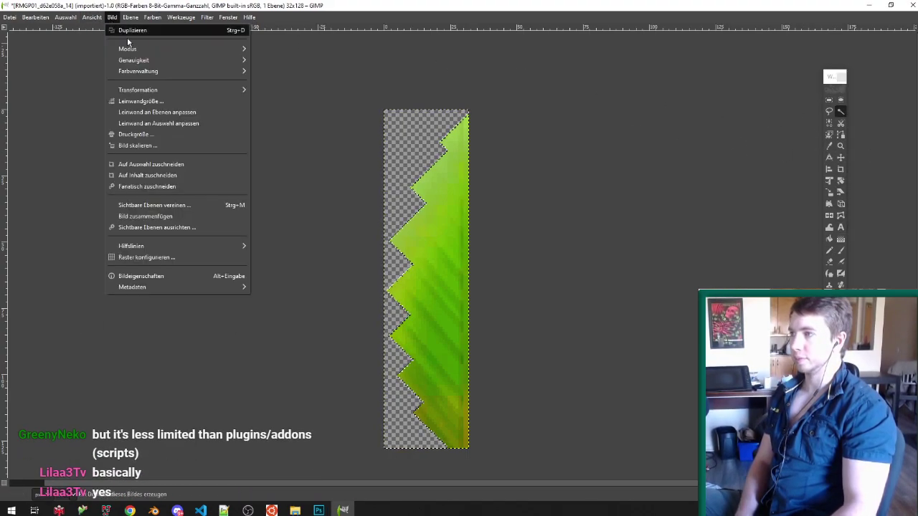
pyautogui.click(273, 71)
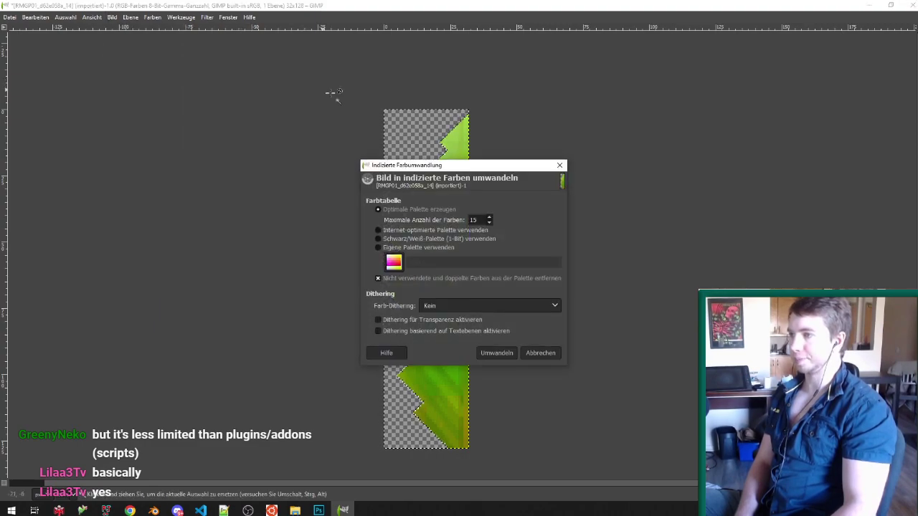
pyautogui.click(556, 354)
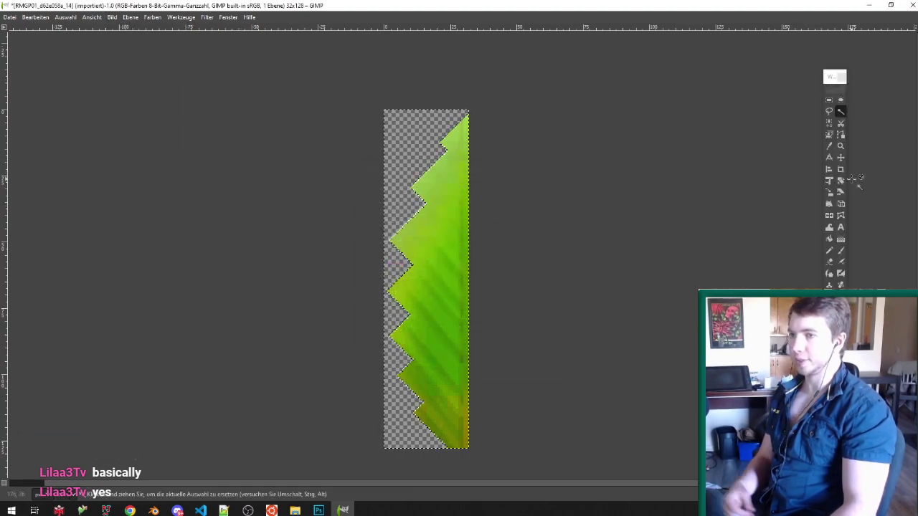
# Step: Paint the transparent area solid with the leaf's sampled green using the pencil
pyautogui.click(827, 148)
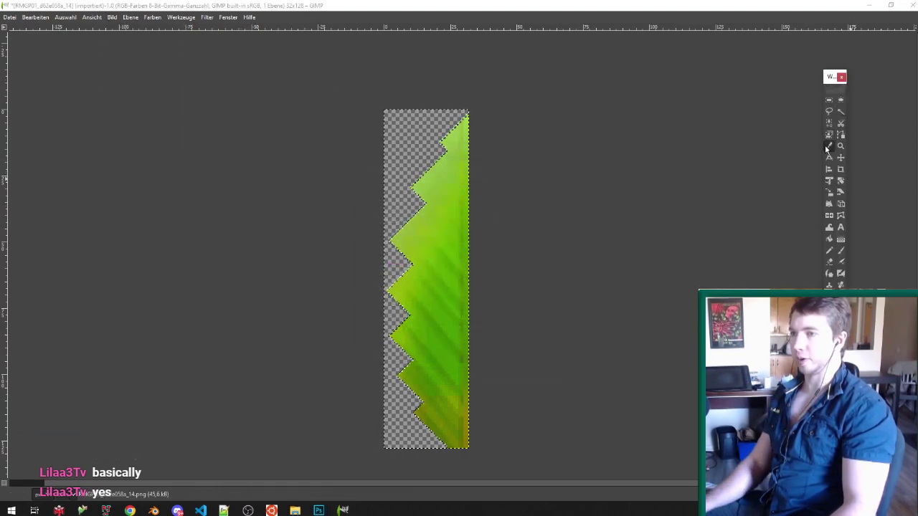
pyautogui.click(452, 238)
pyautogui.click(830, 251)
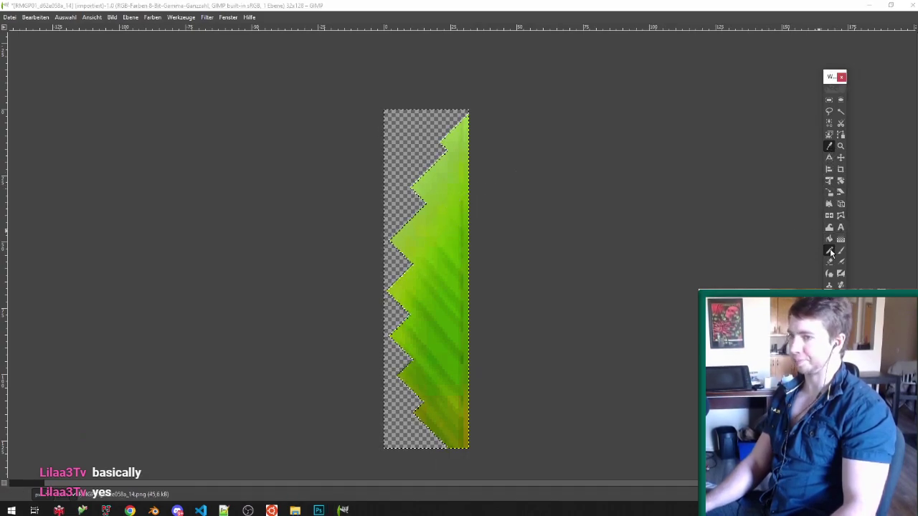
pyautogui.moveTo(485, 108); pyautogui.dragTo(443, 125)
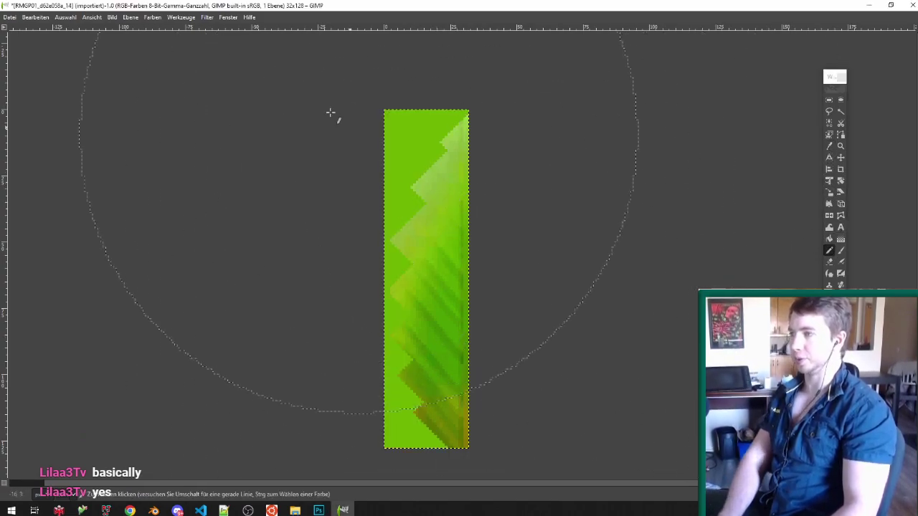
# Step: Convert the image to indexed colours with at most 15 colours and overwrite the leaf PNG
pyautogui.click(114, 18)
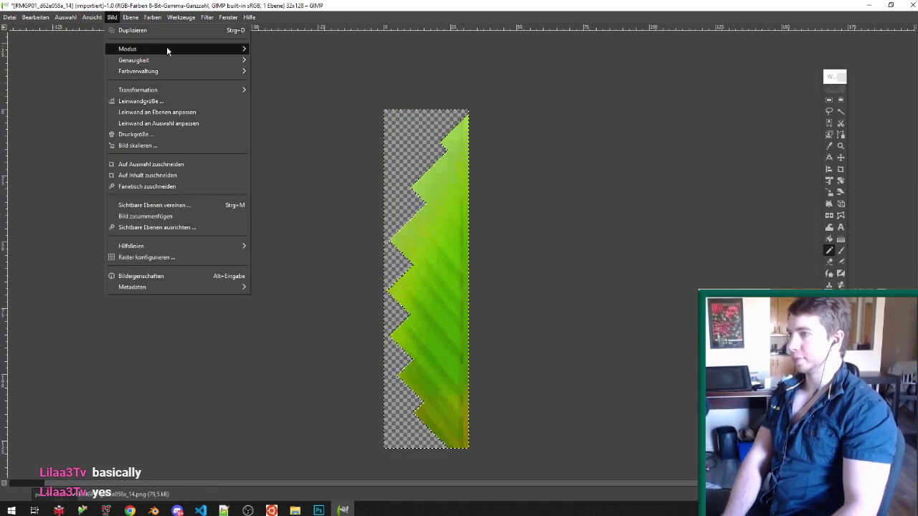
pyautogui.moveTo(166, 48)
pyautogui.click(276, 71)
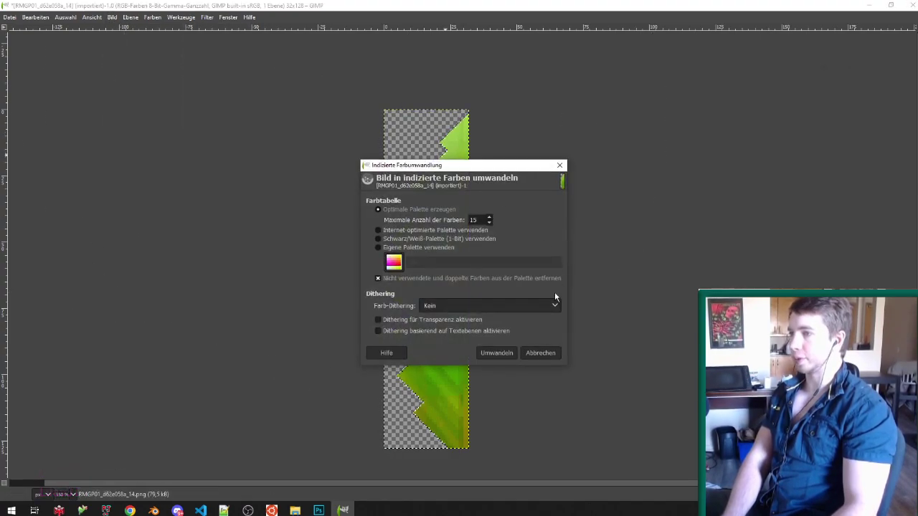
pyautogui.click(495, 352)
pyautogui.click(14, 18)
pyautogui.click(84, 157)
# Step: Unlink the old leaf texture in Blender and browse to the plants texture folder
pyautogui.moveTo(328, 5); pyautogui.dragTo(328, 105)
pyautogui.click(344, 4)
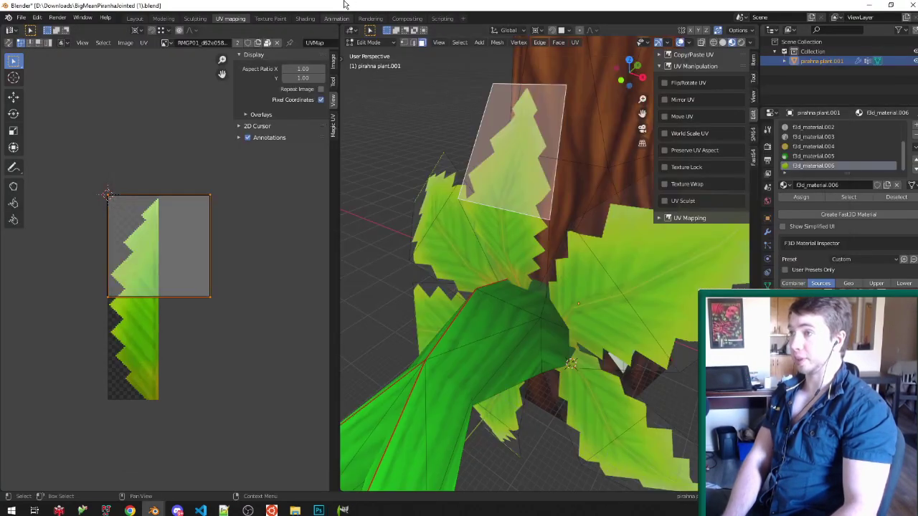
pyautogui.click(905, 382)
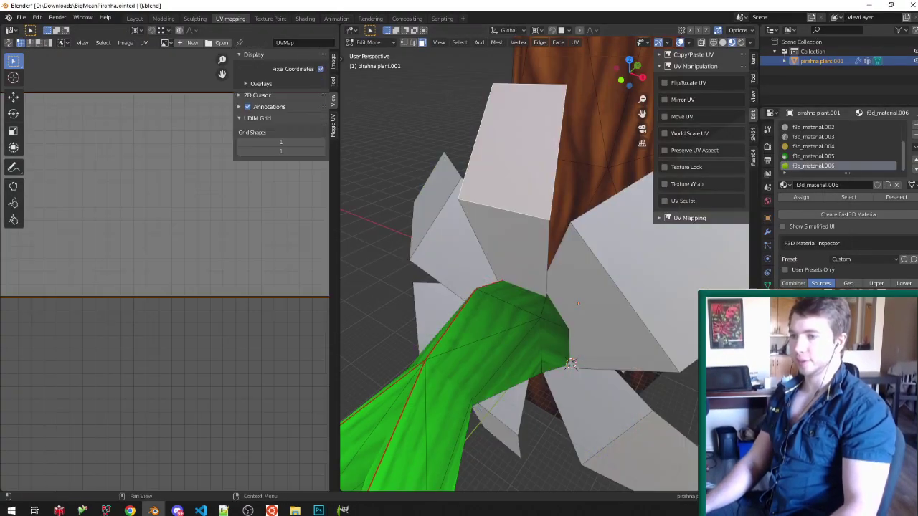
pyautogui.click(897, 382)
pyautogui.click(187, 336)
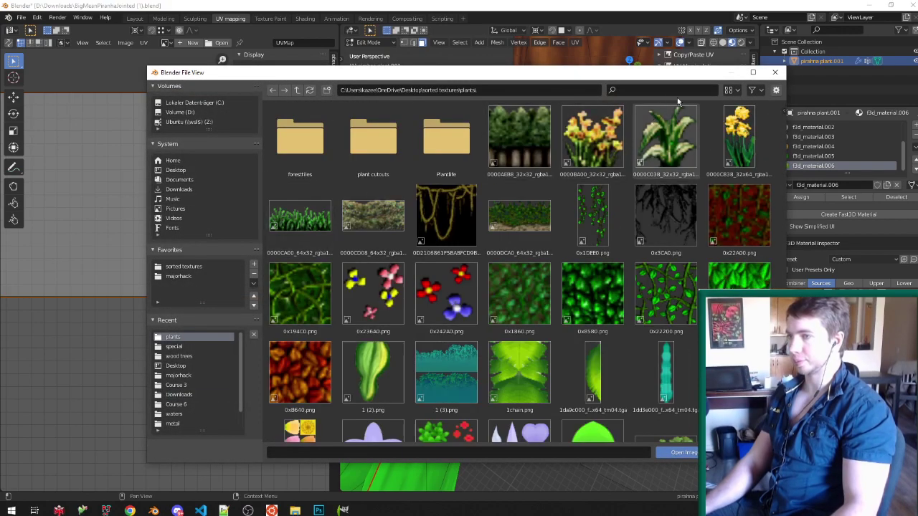
# Step: Search 'd62', load the edited RMGP01 leaf image onto the leaves, and save the .blend file
pyautogui.click(343, 510)
pyautogui.moveTo(336, 107); pyautogui.dragTo(0, 154)
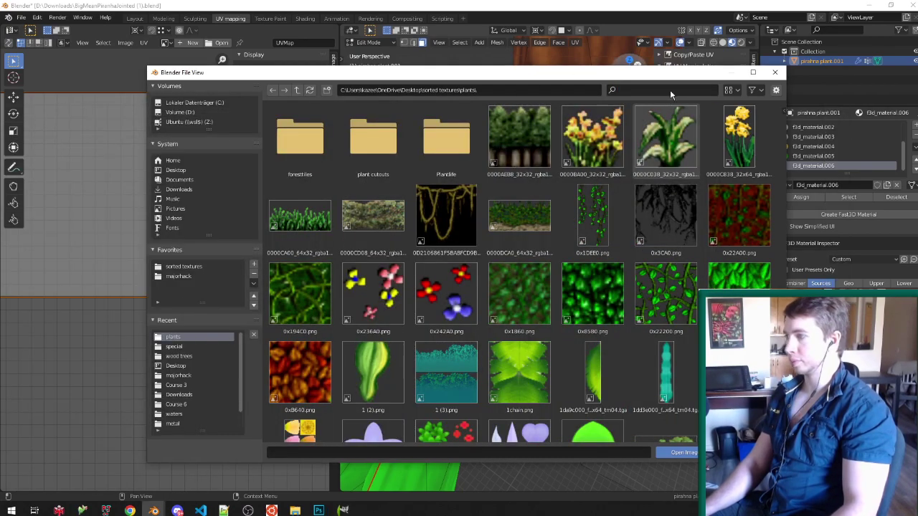
pyautogui.write('d62')
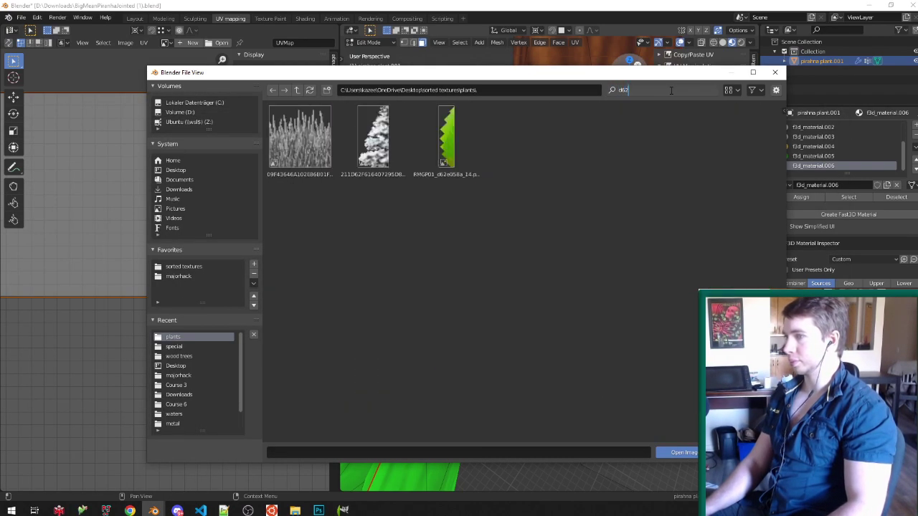
pyautogui.click(459, 154)
pyautogui.doubleClick(459, 155)
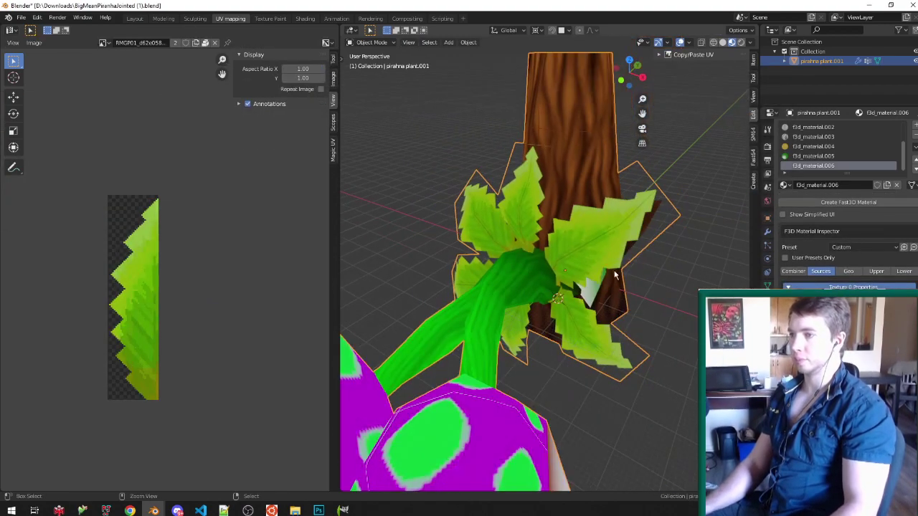
pyautogui.hotkey('ctrl', 's')
pyautogui.scroll(3, 614, 271)
# Step: Inspect the textured leaves in Edit Mode, then switch to the Layout workspace
pyautogui.moveTo(614, 271); pyautogui.dragTo(573, 263, button='middle')
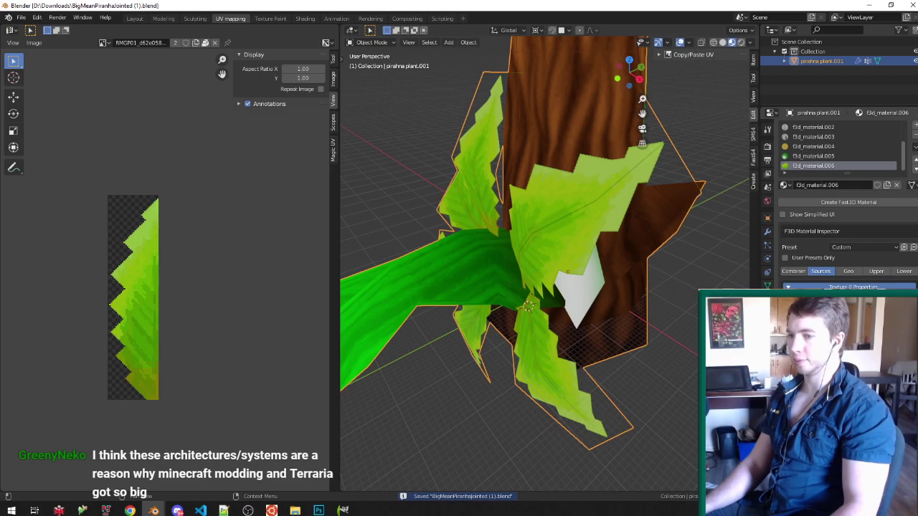
pyautogui.press('Tab')
pyautogui.press('Tab')
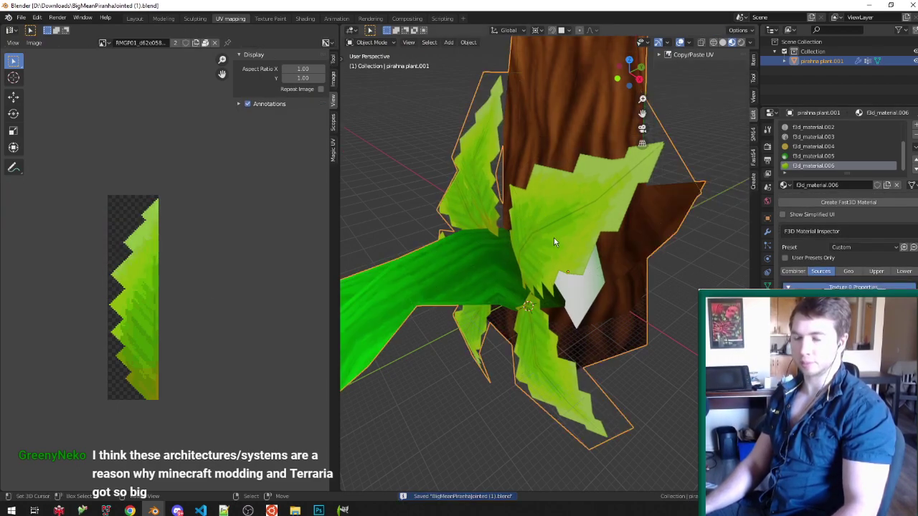
pyautogui.click(132, 20)
# Step: In Edit Mode with edge select, subdivide the selected edges of the front leaf
pyautogui.moveTo(420, 207); pyautogui.dragTo(402, 235, button='middle')
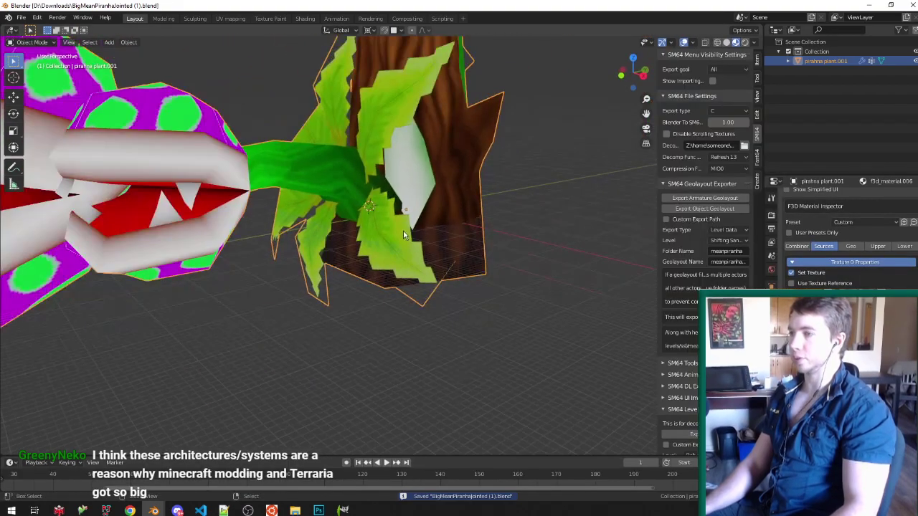
pyautogui.press('Tab')
pyautogui.scroll(2, 450, 301)
pyautogui.moveTo(359, 288); pyautogui.dragTo(293, 271, button='middle')
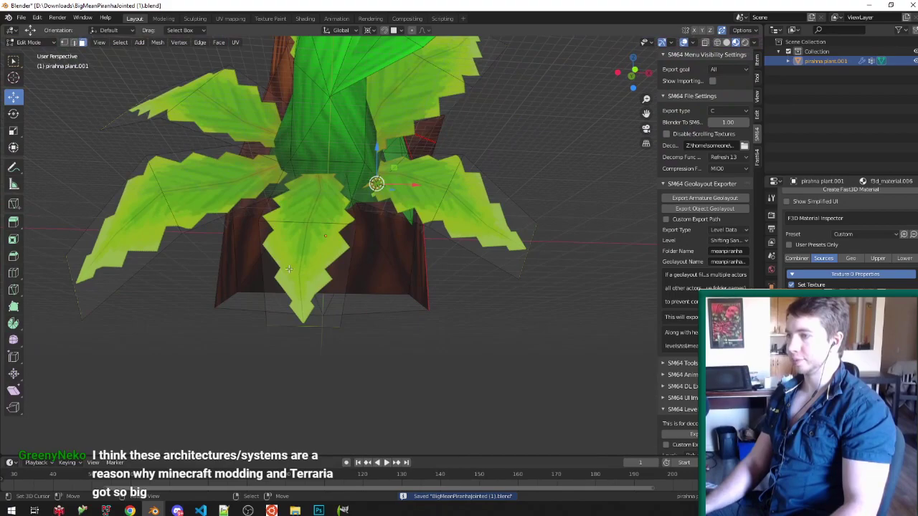
pyautogui.scroll(2, 294, 271)
pyautogui.hotkey('ctrl', 'Tab')
pyautogui.click(283, 264)
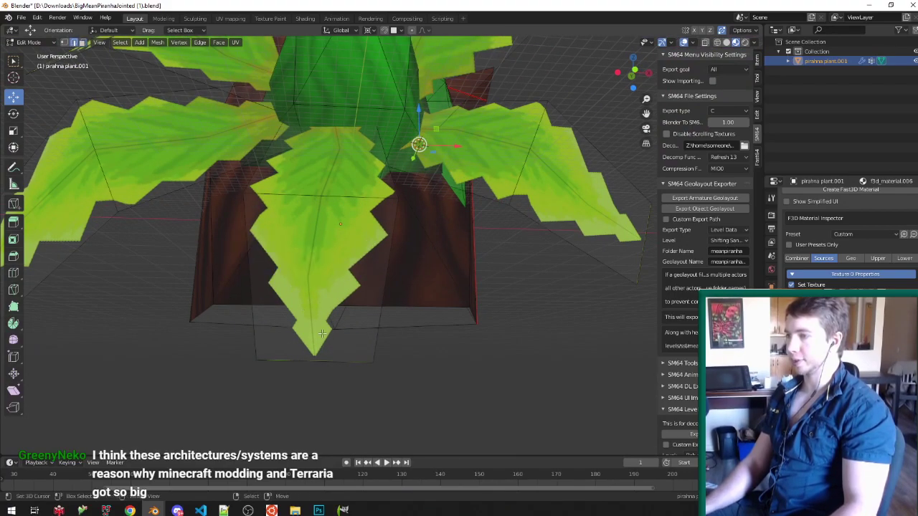
pyautogui.scroll(-2, 344, 365)
pyautogui.press('w')
pyautogui.press('s')
pyautogui.scroll(1, 346, 346)
# Step: Try triangulating the pot's front face, undo it, return to Object Mode and save
pyautogui.hotkey('ctrl', 'Tab')
pyautogui.click(319, 375)
pyautogui.click(321, 331)
pyautogui.hotkey('ctrl', 't')
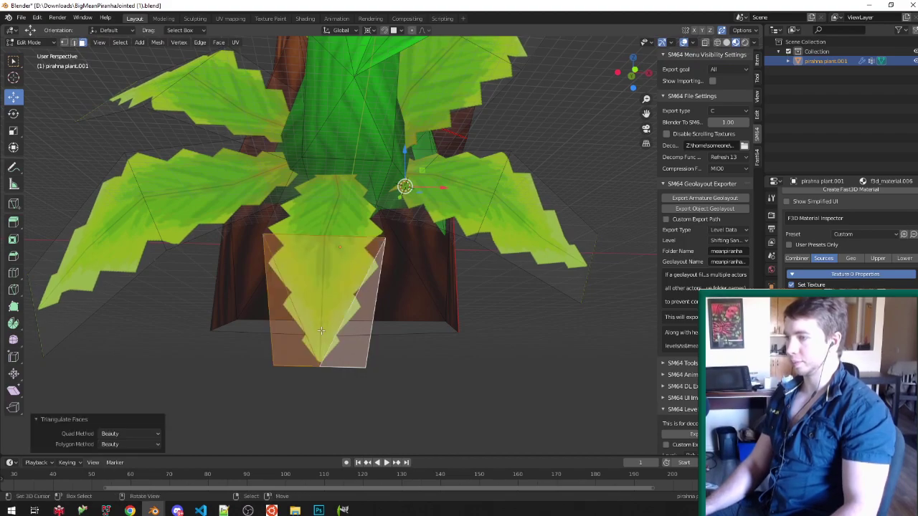
pyautogui.hotkey('ctrl', 'z')
pyautogui.hotkey('ctrl', 'z')
pyautogui.press('Tab')
pyautogui.moveTo(354, 333); pyautogui.dragTo(419, 335, button='middle')
pyautogui.hotkey('ctrl', 's')
pyautogui.scroll(2, 404, 325)
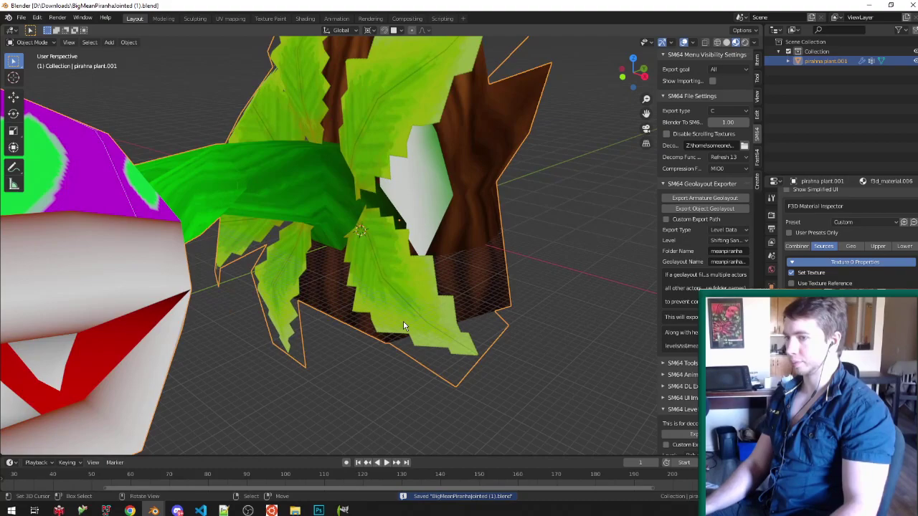
# Step: Select a connected leaf and all faces sharing the leaf material in face select mode
pyautogui.press('Tab')
pyautogui.hotkey('ctrl', 'l')
pyautogui.hotkey('ctrl', 'Tab')
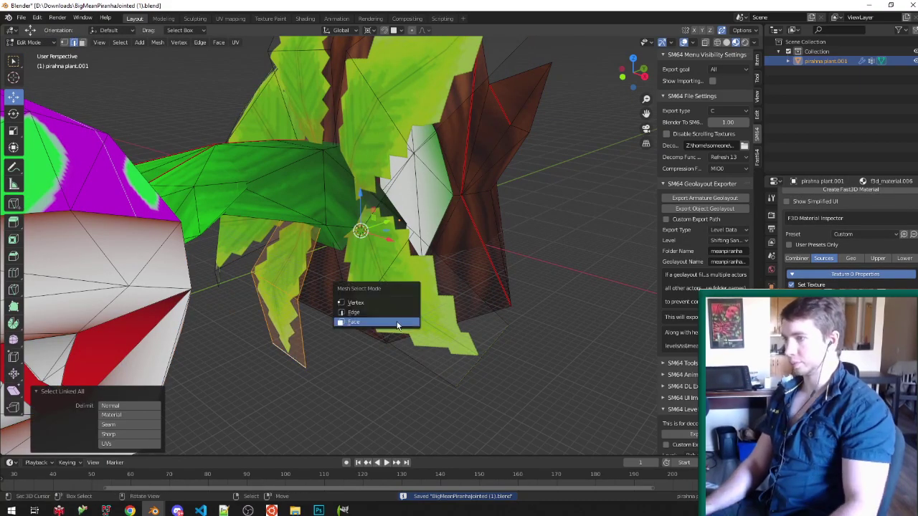
pyautogui.click(398, 325)
pyautogui.rightClick(400, 319)
pyautogui.hotkey('shift', 'g')
# Step: Select faces by leaf material and fill them with solid green in Vertex Paint mode
pyautogui.click(400, 320)
pyautogui.press('Tab')
pyautogui.scroll(-3, 402, 294)
pyautogui.press('v')
pyautogui.scroll(1, 383, 235)
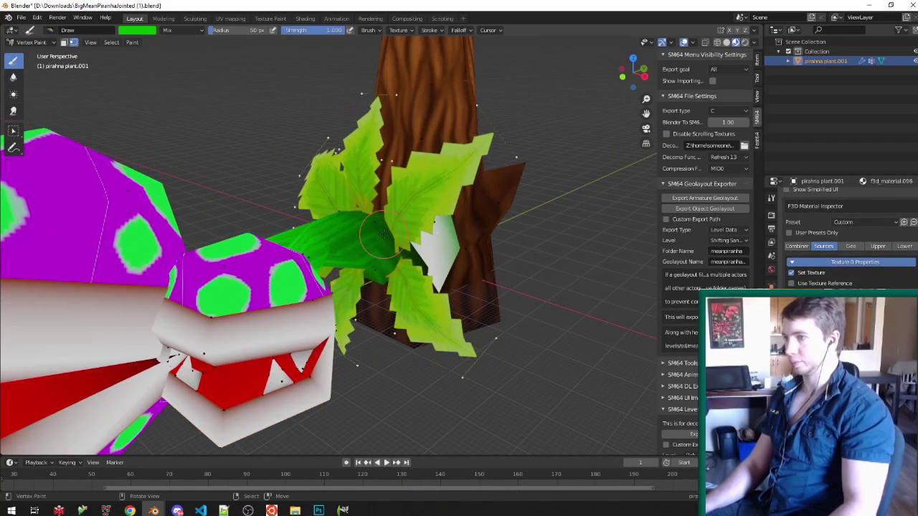
pyautogui.hotkey('shift', 'k')
pyautogui.moveTo(503, 326); pyautogui.dragTo(323, 105, button='middle')
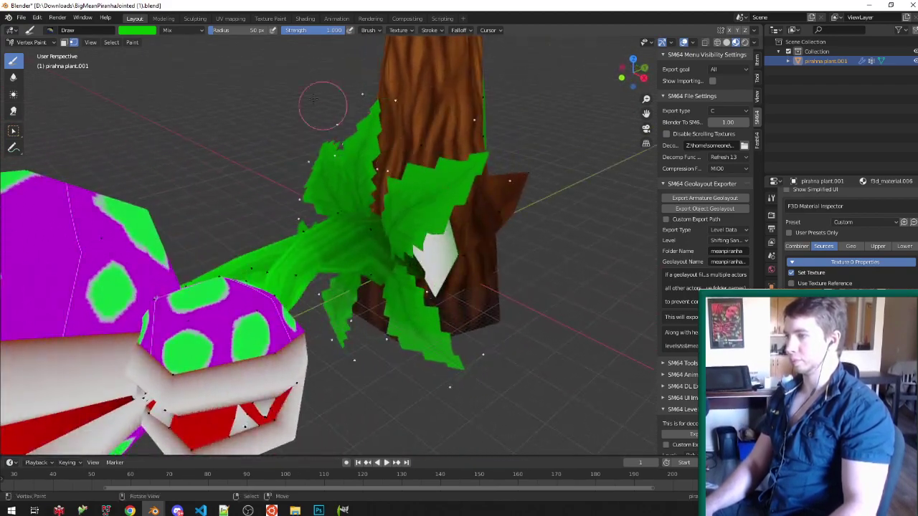
# Step: Brighten the vertex paint colour to white in the colour picker
pyautogui.click(144, 31)
pyautogui.moveTo(200, 56); pyautogui.dragTo(201, 43)
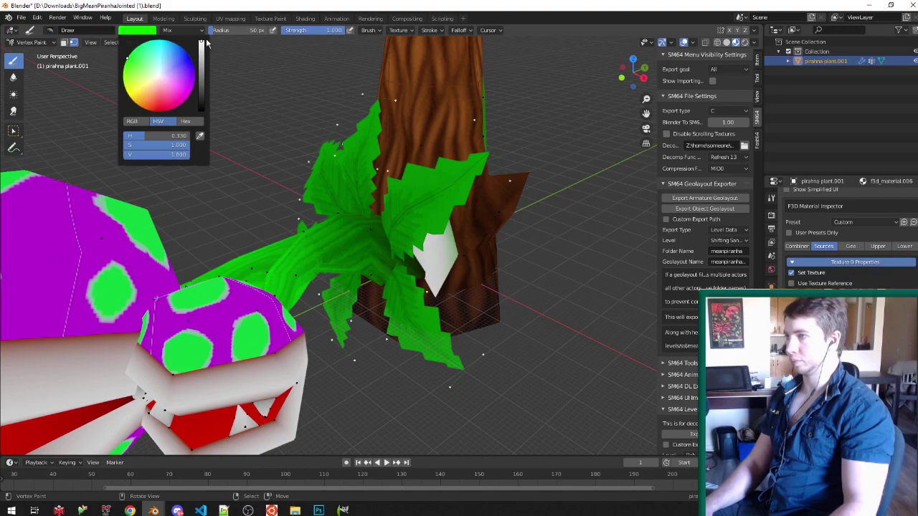
pyautogui.click(143, 31)
pyautogui.moveTo(276, 155); pyautogui.dragTo(308, 178, button='middle')
# Step: Toggle between face and edge selection in Edit Mode, then return to Vertex Paint
pyautogui.press('Tab')
pyautogui.hotkey('ctrl', 'Tab')
pyautogui.click(262, 177)
pyautogui.hotkey('ctrl', 'Tab')
pyautogui.click(257, 166)
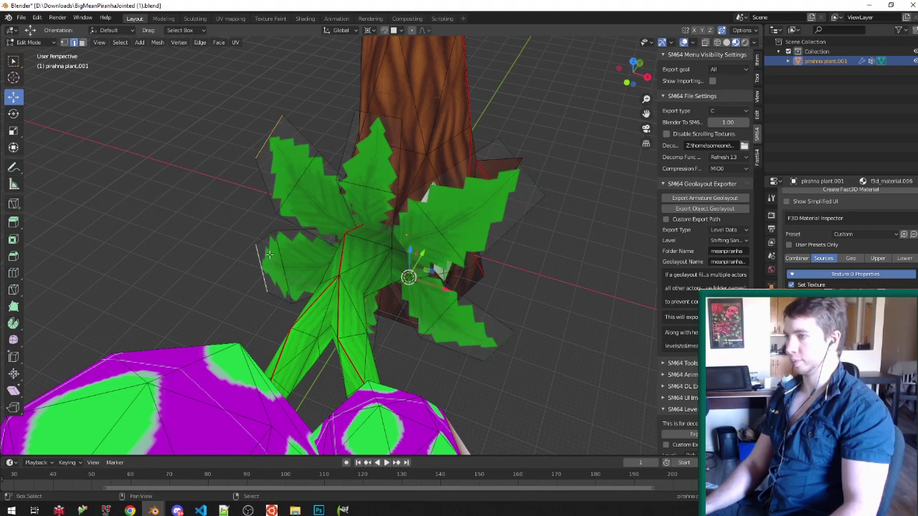
pyautogui.moveTo(519, 330); pyautogui.dragTo(354, 338, button='middle')
pyautogui.press('Tab')
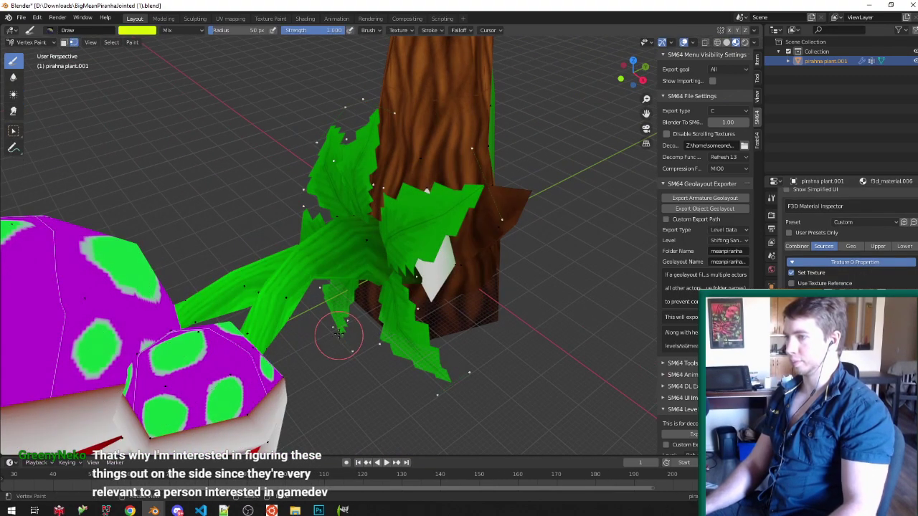
pyautogui.moveTo(481, 303); pyautogui.dragTo(492, 262, button='middle')
# Step: Select an outer leaf edge in edge select mode and switch back to vertex painting
pyautogui.press('Tab')
pyautogui.hotkey('ctrl', 'Tab')
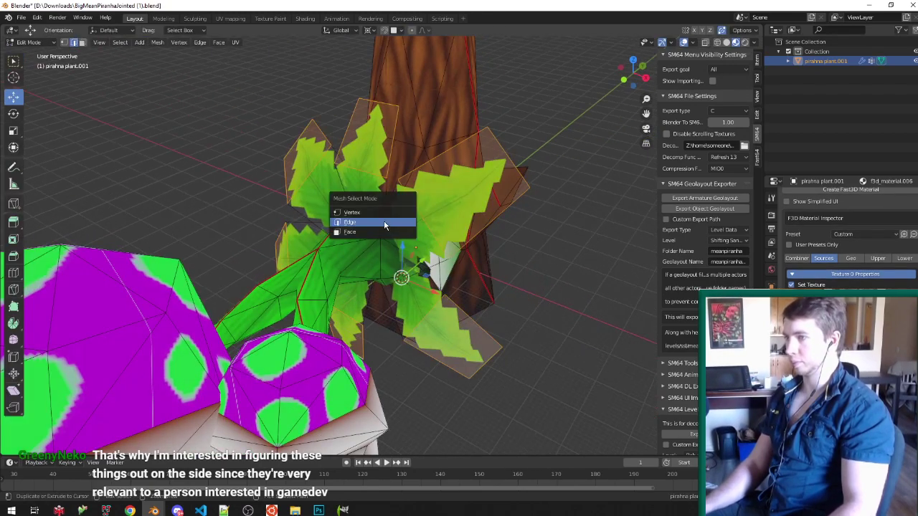
pyautogui.click(377, 216)
pyautogui.hotkey('ctrl', 'Tab')
pyautogui.click(338, 235)
pyautogui.click(298, 138)
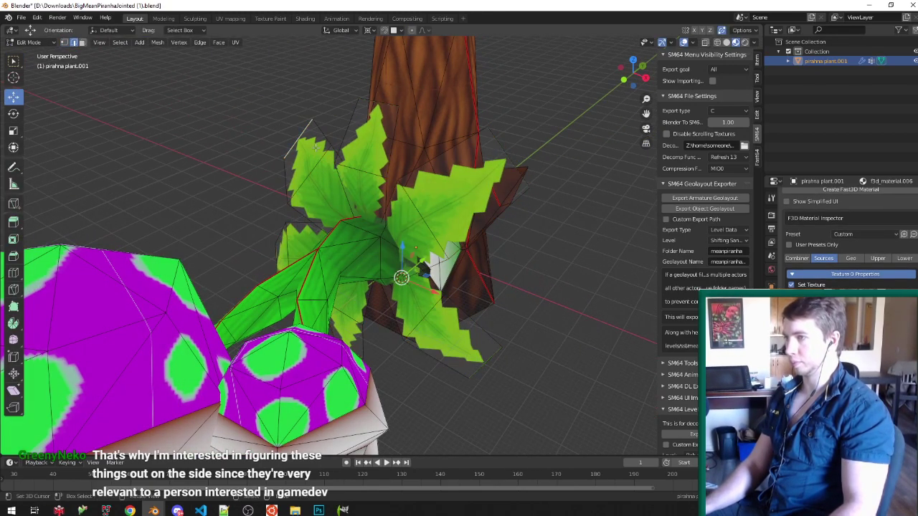
pyautogui.moveTo(281, 208); pyautogui.dragTo(275, 242, button='middle')
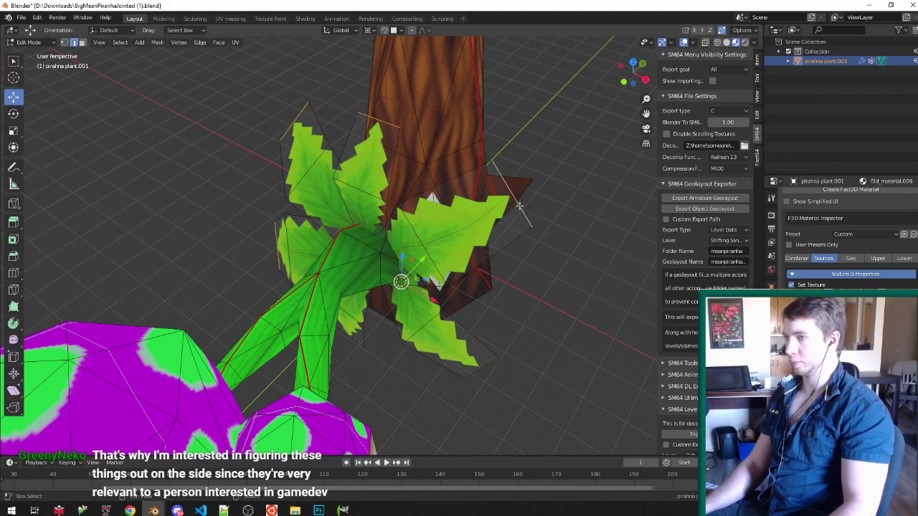
pyautogui.press('Tab')
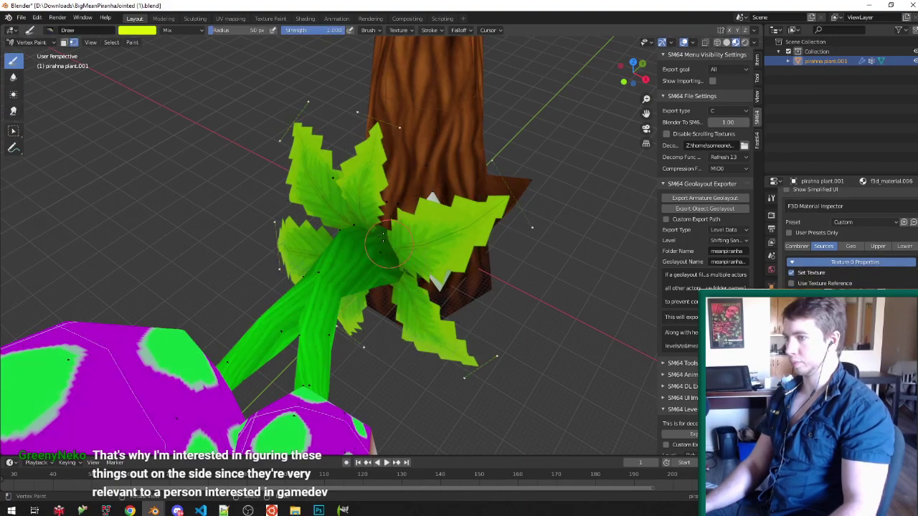
# Step: Check the paint colour, return to Object Mode and save the piranha plant file
pyautogui.click(140, 31)
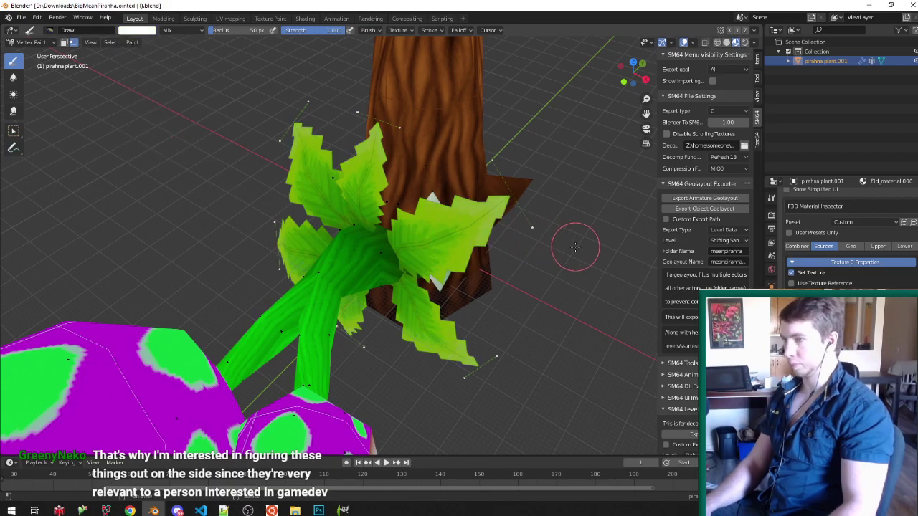
pyautogui.moveTo(582, 247); pyautogui.dragTo(507, 199, button='middle')
pyautogui.scroll(-4, 507, 199)
pyautogui.press('v')
pyautogui.hotkey('ctrl', 's')
pyautogui.scroll(3, 513, 230)
pyautogui.press('a')
pyautogui.hotkey('ctrl', 's')
pyautogui.hotkey('ctrl', 's')
pyautogui.moveTo(469, 240); pyautogui.dragTo(463, 269, button='middle')
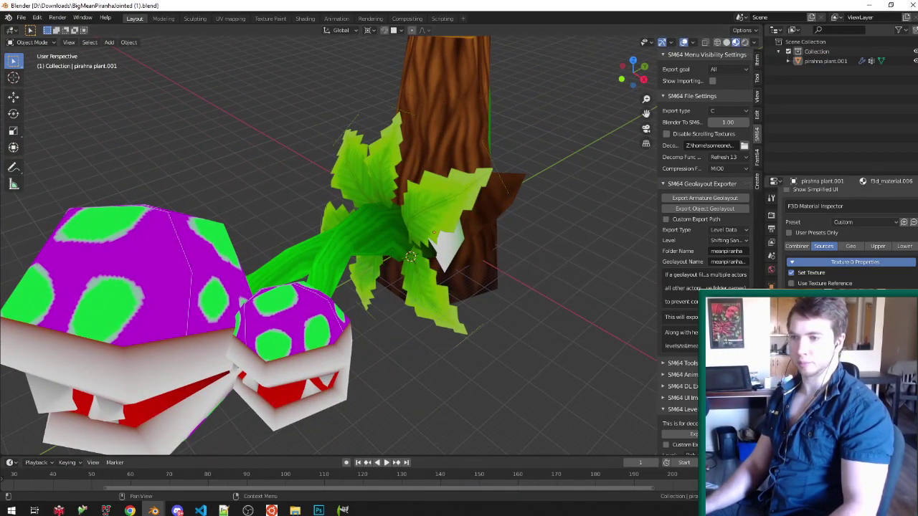
pyautogui.moveTo(486, 257); pyautogui.dragTo(484, 249, button='middle')
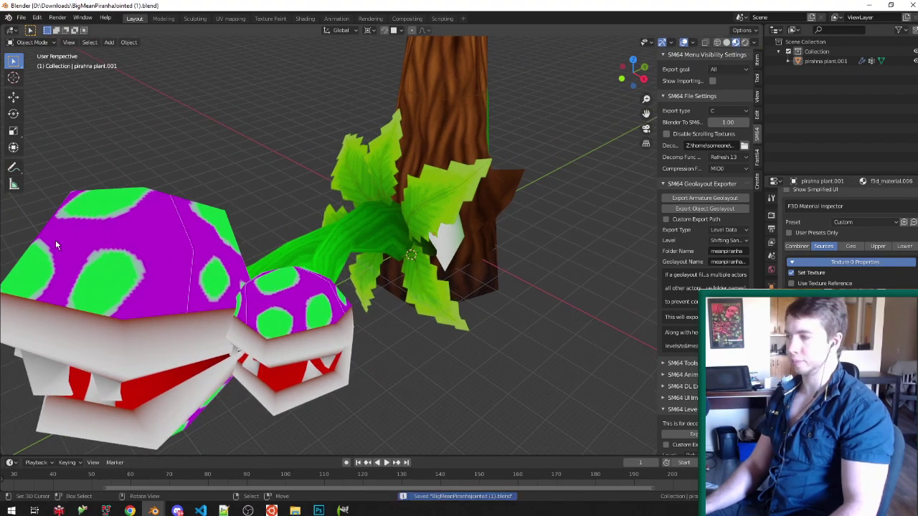
pyautogui.hotkey('alt', 'Tab')
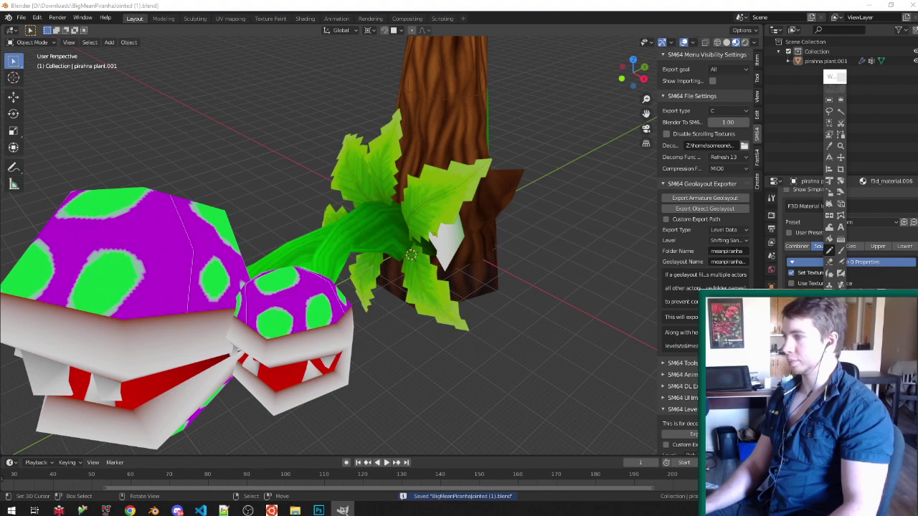
pyautogui.hotkey('alt', 'Tab')
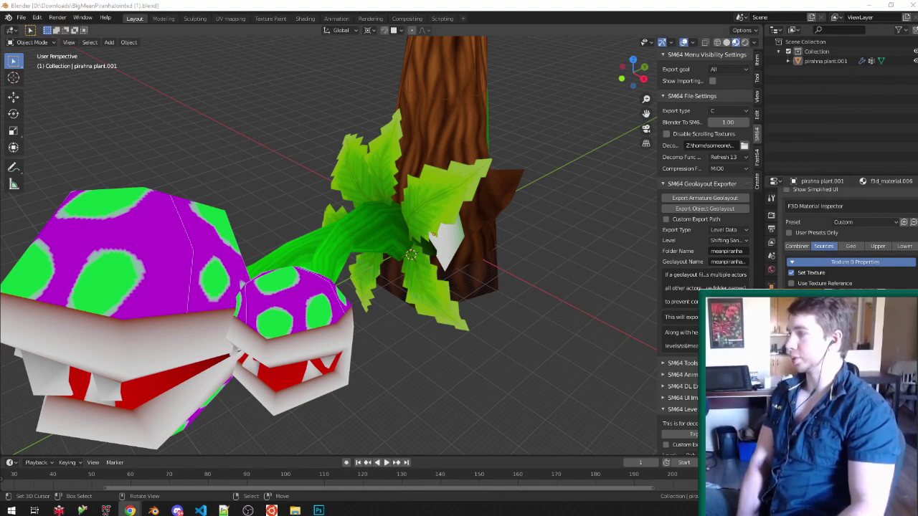
pyautogui.moveTo(424, 99); pyautogui.dragTo(435, 165, button='middle')
pyautogui.scroll(-4, 435, 166)
pyautogui.scroll(5, 470, 173)
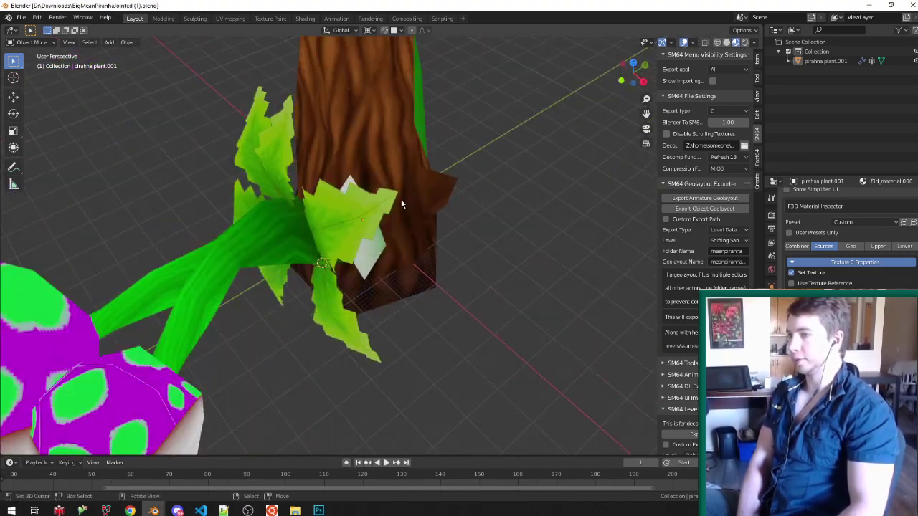
pyautogui.rightClick(402, 204)
pyautogui.moveTo(401, 204); pyautogui.dragTo(310, 142, button='middle')
# Step: Enter Edit Mode on the plant in edge select and frame the leaf near the stalk
pyautogui.press('Tab')
pyautogui.scroll(-3, 311, 141)
pyautogui.hotkey('ctrl', 'Tab')
pyautogui.click(311, 142)
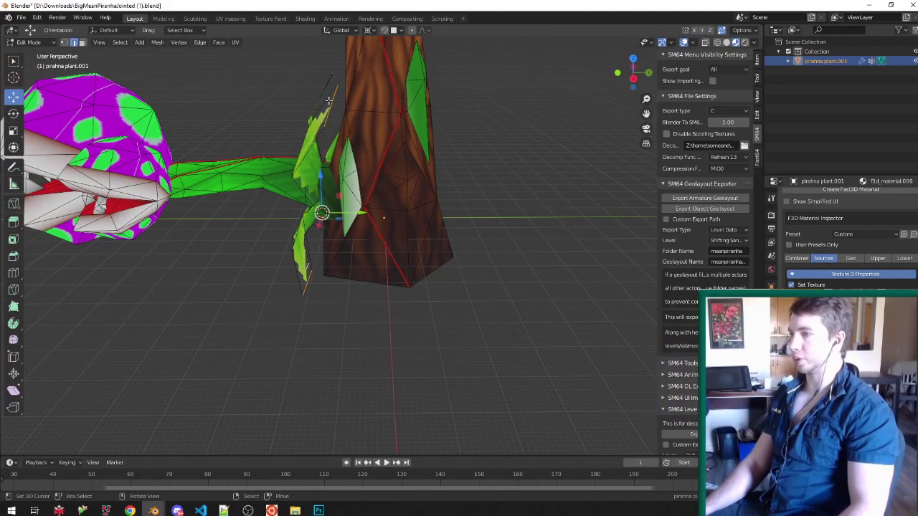
pyautogui.press('ctrl+KP_0')
pyautogui.press('KP_Decimal')
pyautogui.moveTo(330, 105); pyautogui.dragTo(334, 168, button='middle')
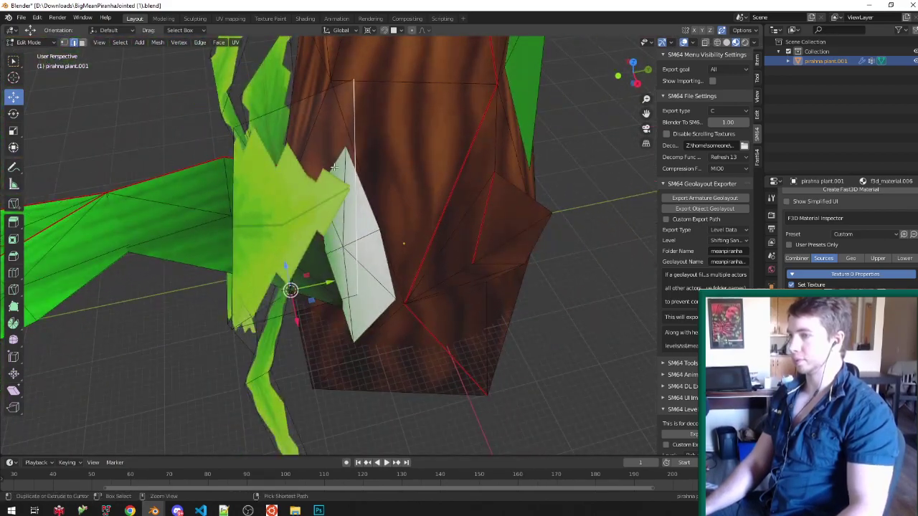
pyautogui.press('ctrl+KP_0')
pyautogui.press('KP_Decimal')
pyautogui.moveTo(447, 189); pyautogui.dragTo(344, 147, button='middle')
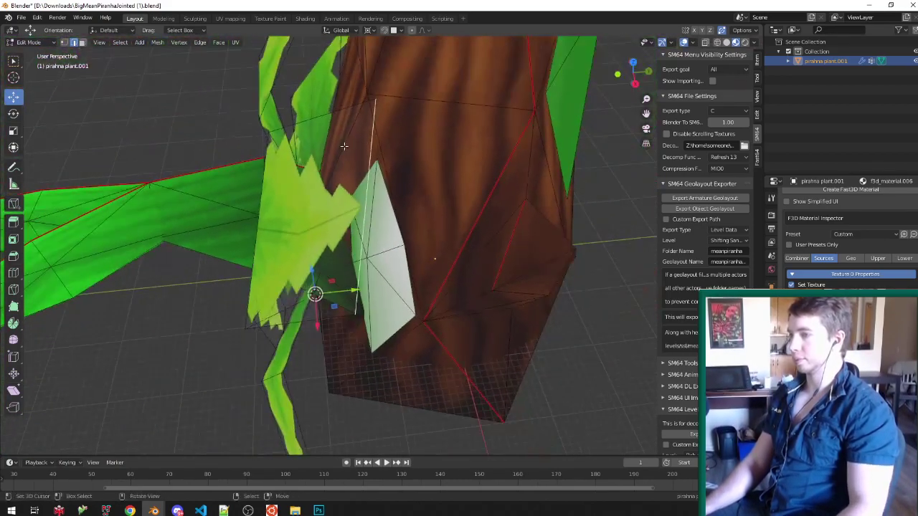
# Step: Grow the edge selection to the leaf face, slide it along Y, and lower it on Z
pyautogui.press('ctrl+KP_Add')
pyautogui.moveTo(398, 229); pyautogui.dragTo(380, 261, button='middle')
pyautogui.moveTo(380, 262); pyautogui.dragTo(434, 261)
pyautogui.scroll(-5, 434, 260)
pyautogui.moveTo(427, 129); pyautogui.dragTo(443, 178, button='middle')
pyautogui.scroll(4, 508, 123)
pyautogui.press('g')
pyautogui.press('z')
pyautogui.click(417, 177)
# Step: Lower the outer leaf edge on Z, then shift it horizontally toward the stump
pyautogui.click(410, 178)
pyautogui.rightClick(449, 92)
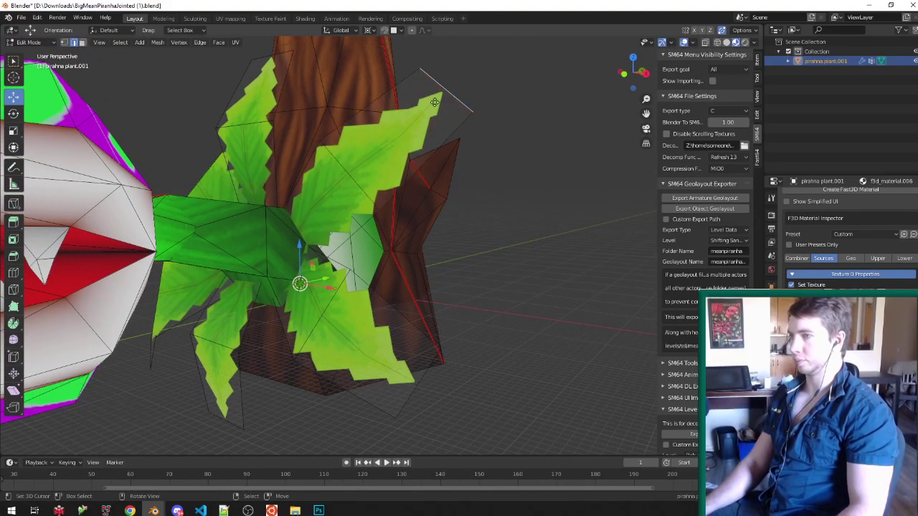
pyautogui.press('g')
pyautogui.press('z')
pyautogui.click(453, 147)
pyautogui.moveTo(454, 147); pyautogui.dragTo(515, 244, button='middle')
pyautogui.press('g')
pyautogui.hotkey('shift', 'z')
pyautogui.click(542, 232)
# Step: Move the lower leaf's tip edge horizontally and place the lower leaf against the trunk
pyautogui.moveTo(341, 411); pyautogui.dragTo(340, 369, button='middle')
pyautogui.rightClick(373, 352)
pyautogui.press('g')
pyautogui.hotkey('shift', 'z')
pyautogui.click(454, 321)
pyautogui.press('g')
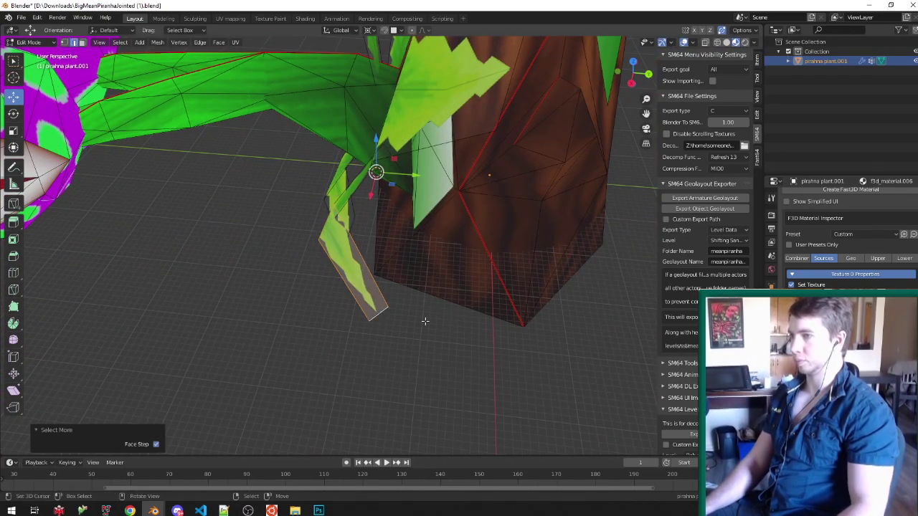
pyautogui.click(454, 317)
pyautogui.moveTo(455, 317); pyautogui.dragTo(252, 117, button='middle')
pyautogui.press('g')
pyautogui.click(332, 381)
# Step: Lower the selection on Z, shift it horizontally, and save the blend file
pyautogui.press('g')
pyautogui.press('z')
pyautogui.click(170, 199)
pyautogui.moveTo(169, 199); pyautogui.dragTo(179, 256, button='middle')
pyautogui.press('g')
pyautogui.hotkey('shift', 'z')
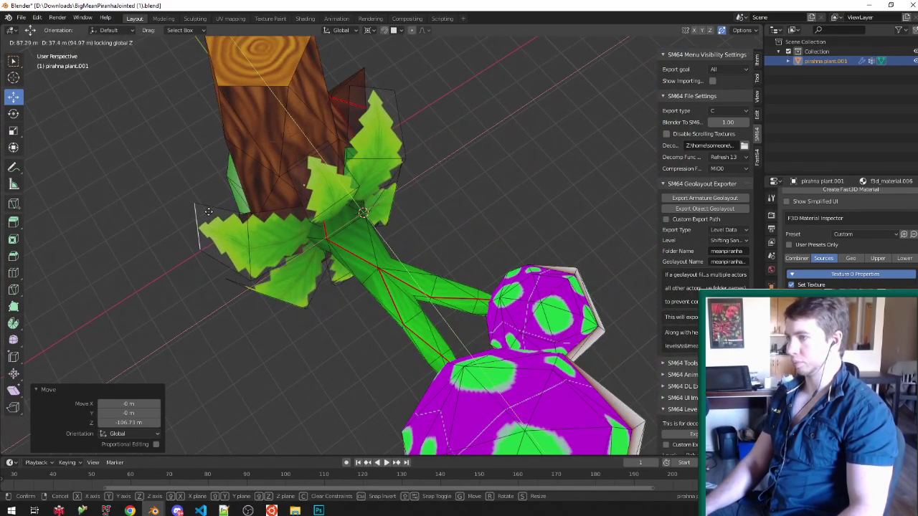
pyautogui.click(208, 213)
pyautogui.hotkey('ctrl', 's')
# Step: Grow another edge selection to its leaf face and move it horizontally toward the stump
pyautogui.moveTo(226, 300); pyautogui.dragTo(256, 248, button='middle')
pyautogui.press('ctrl+KP_Add')
pyautogui.moveTo(212, 314); pyautogui.dragTo(188, 355, button='middle')
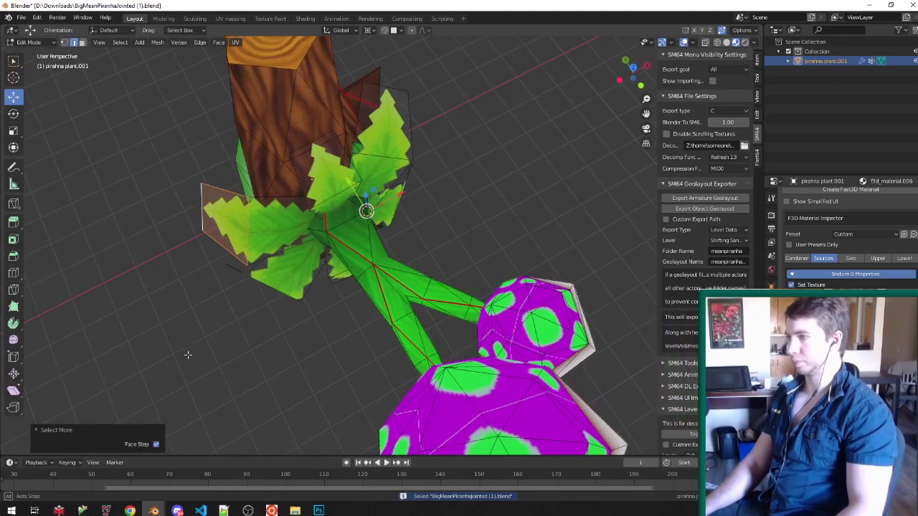
pyautogui.scroll(3, 276, 205)
pyautogui.moveTo(278, 222); pyautogui.dragTo(281, 255, button='middle')
pyautogui.press('g')
pyautogui.hotkey('shift', 'z')
pyautogui.click(284, 232)
# Step: In face select mode, move the selected leaf face horizontally and then vertically
pyautogui.press('Tab')
pyautogui.moveTo(456, 267); pyautogui.dragTo(436, 140, button='middle')
pyautogui.press('Tab')
pyautogui.scroll(-2, 473, 165)
pyautogui.hotkey('ctrl', 'Tab')
pyautogui.click(413, 136)
pyautogui.press('g')
pyautogui.hotkey('shift', 'z')
pyautogui.click(413, 152)
pyautogui.press('g')
pyautogui.press('z')
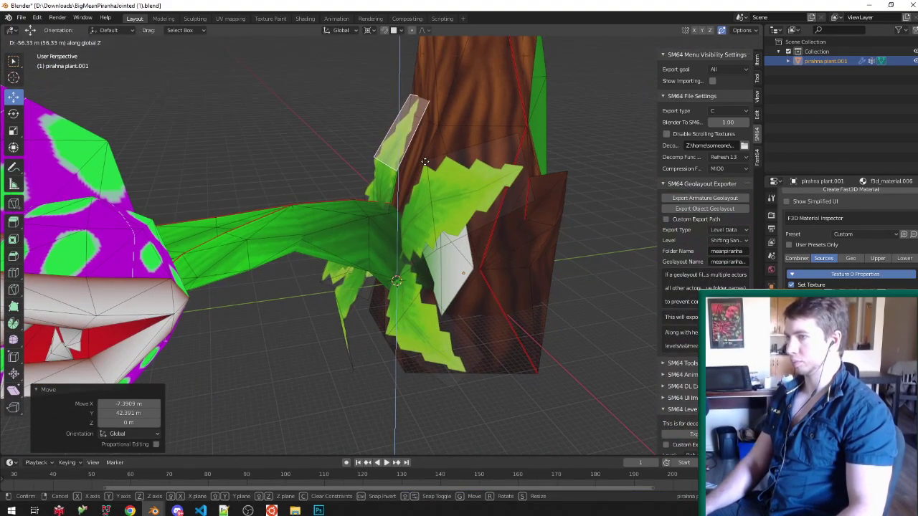
pyautogui.click(429, 160)
# Step: Move a leaf edge vertically and horizontally against the stump, then return to Object Mode
pyautogui.hotkey('ctrl', 'Tab')
pyautogui.click(379, 165)
pyautogui.rightClick(382, 164)
pyautogui.press('g')
pyautogui.press('z')
pyautogui.click(382, 162)
pyautogui.moveTo(382, 162); pyautogui.dragTo(352, 178, button='middle')
pyautogui.press('g')
pyautogui.hotkey('shift', 'z')
pyautogui.click(352, 195)
pyautogui.press('g')
pyautogui.press('Escape')
pyautogui.press('Tab')
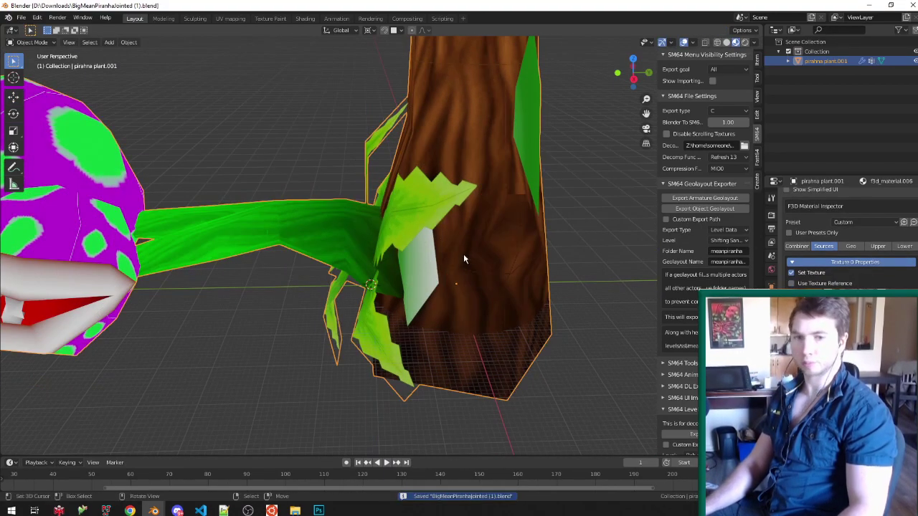
# Step: Check the plant in Edit Mode, return to Object Mode, and save the blend file
pyautogui.scroll(-2, 463, 254)
pyautogui.moveTo(463, 254); pyautogui.dragTo(413, 309, button='middle')
pyautogui.press('Tab')
pyautogui.moveTo(436, 306); pyautogui.dragTo(394, 278, button='middle')
pyautogui.press('Tab')
pyautogui.scroll(2, 455, 272)
pyautogui.hotkey('ctrl', 's')
# Step: Widen the stump's bottom face by scaling it around its own centre
pyautogui.press('Tab')
pyautogui.hotkey('ctrl', 'Tab')
pyautogui.click(389, 273)
pyautogui.press('s')
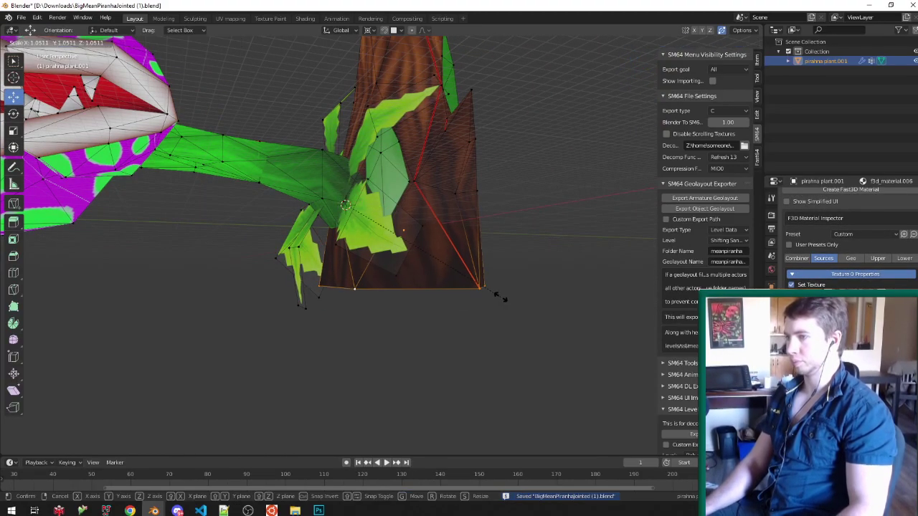
pyautogui.click(500, 297)
pyautogui.hotkey('ctrl', 'z')
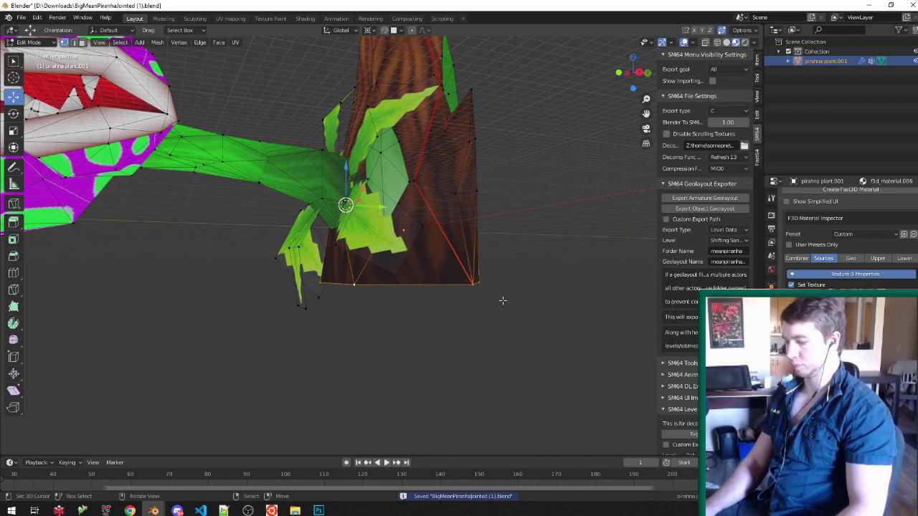
pyautogui.press(',')
pyautogui.press('s')
pyautogui.click(516, 302)
# Step: Lower the stump's base 22.503 m on Z, return to Object Mode, and save
pyautogui.press('g')
pyautogui.press('z')
pyautogui.click(518, 327)
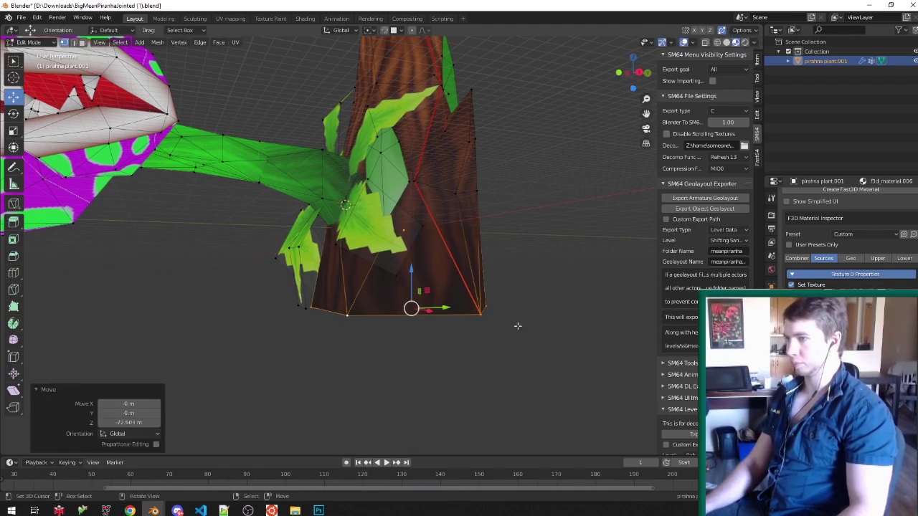
pyautogui.press('Tab')
pyautogui.moveTo(518, 327); pyautogui.dragTo(466, 303, button='middle')
pyautogui.hotkey('ctrl', 's')
# Step: Export the plant as an object geolayout to rebuild the game
pyautogui.scroll(-3, 477, 269)
pyautogui.moveTo(479, 260); pyautogui.dragTo(498, 271, button='middle')
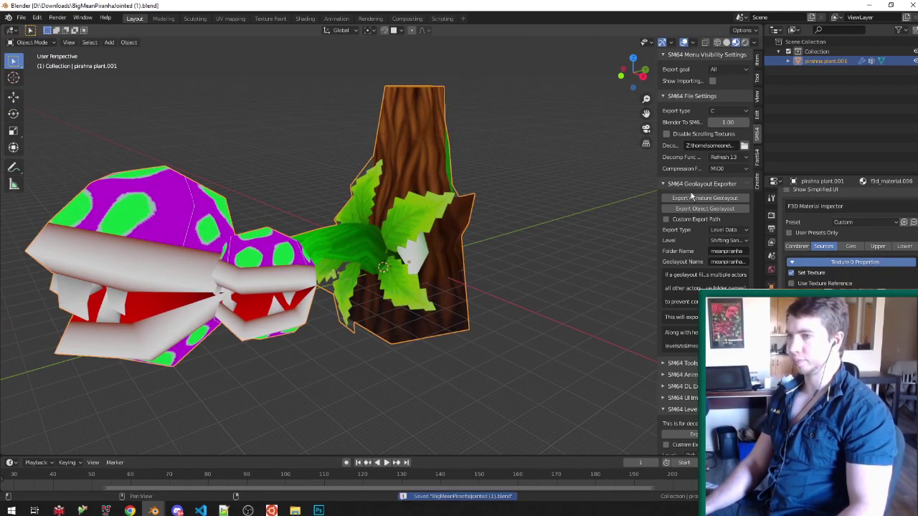
pyautogui.click(738, 210)
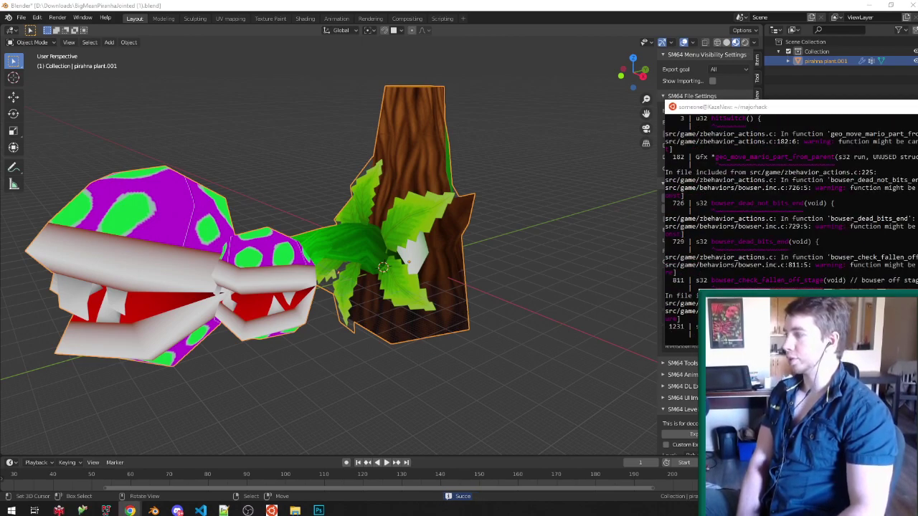
# Step: Boot YOSHIS ISLAND 64 in Project64, save a state, inspect the plant, then close the emulator
pyautogui.click(108, 510)
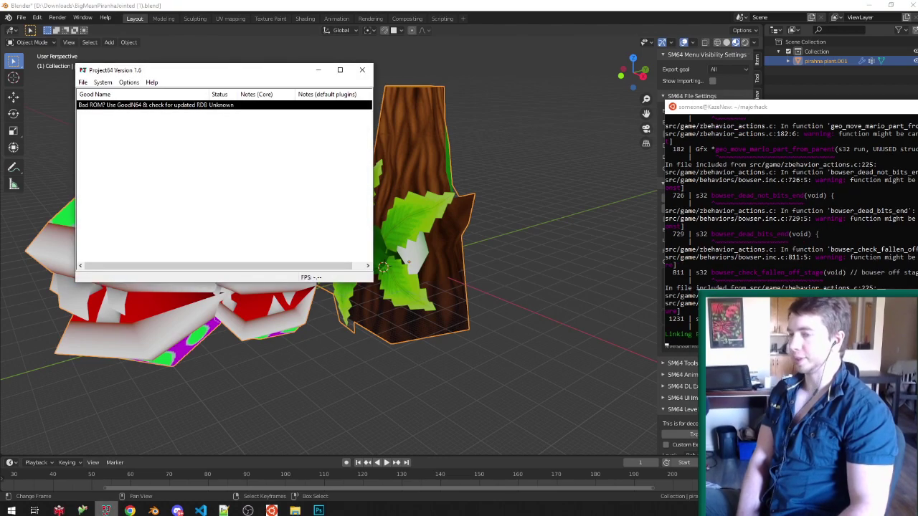
pyautogui.doubleClick(203, 106)
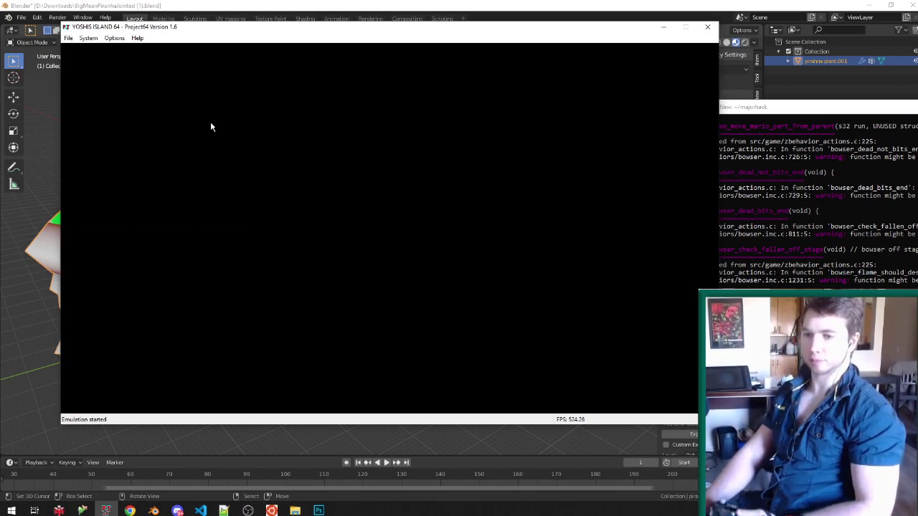
pyautogui.press('F5')
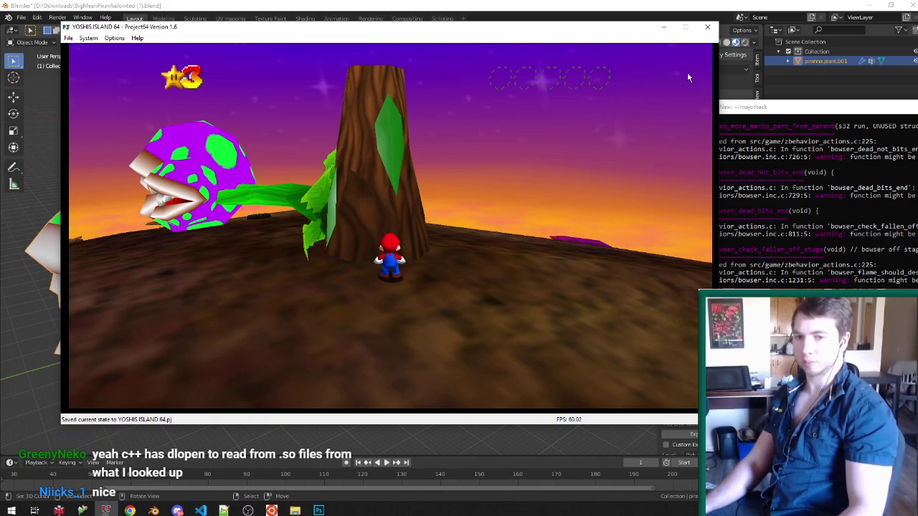
pyautogui.click(706, 26)
# Step: Select all stump faces sharing the diamond leaf material in face select mode
pyautogui.scroll(2, 436, 218)
pyautogui.moveTo(436, 218); pyautogui.dragTo(406, 249, button='middle')
pyautogui.press('Tab')
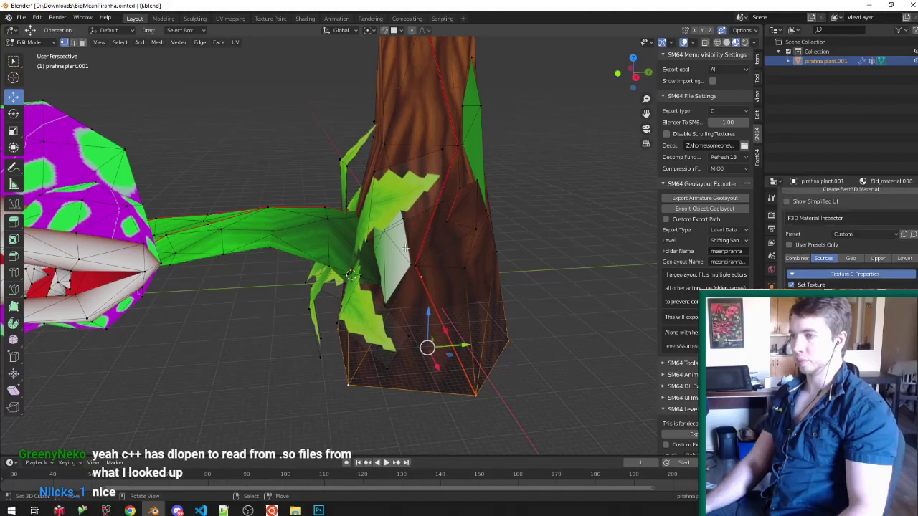
pyautogui.press('3')
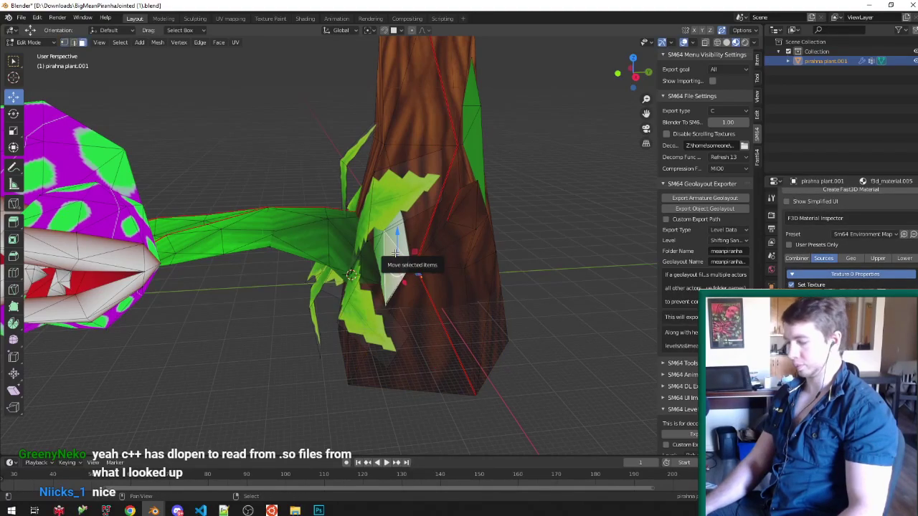
pyautogui.hotkey('shift', 'g')
pyautogui.click(396, 254)
# Step: Apply a different F3D material preset to the diamond faces and check the combiner C input
pyautogui.moveTo(396, 254); pyautogui.dragTo(467, 210, button='middle')
pyautogui.click(868, 234)
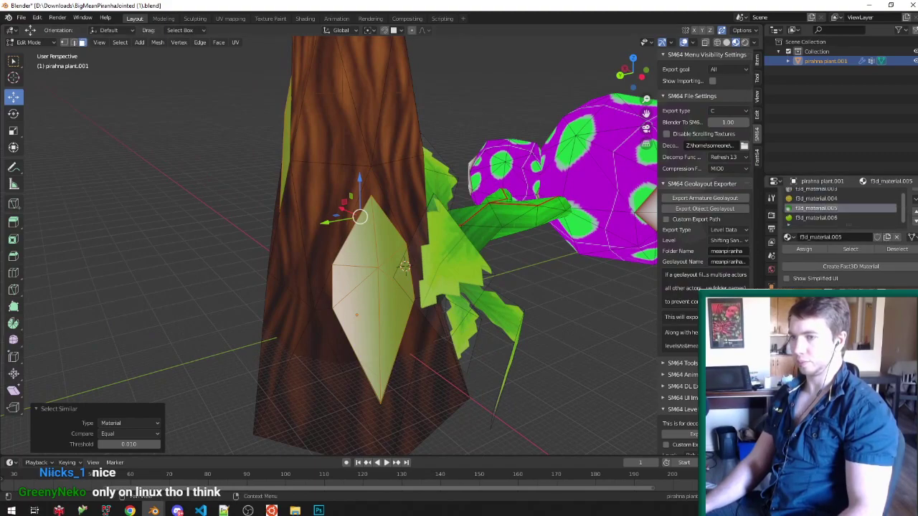
pyautogui.click(838, 290)
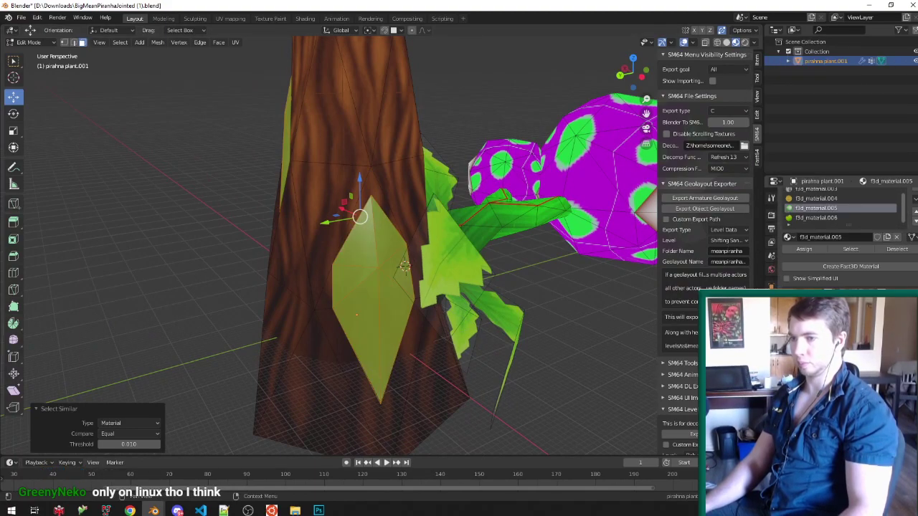
pyautogui.click(807, 398)
pyautogui.click(807, 430)
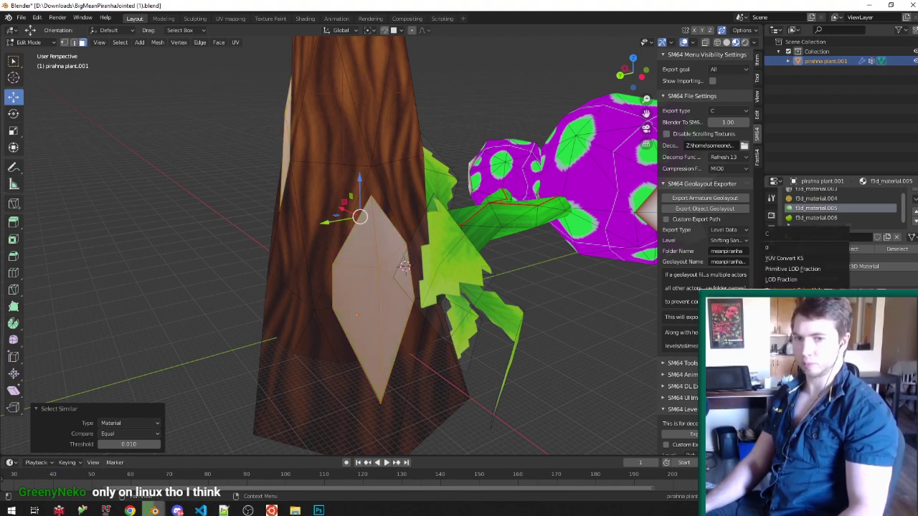
pyautogui.click(807, 376)
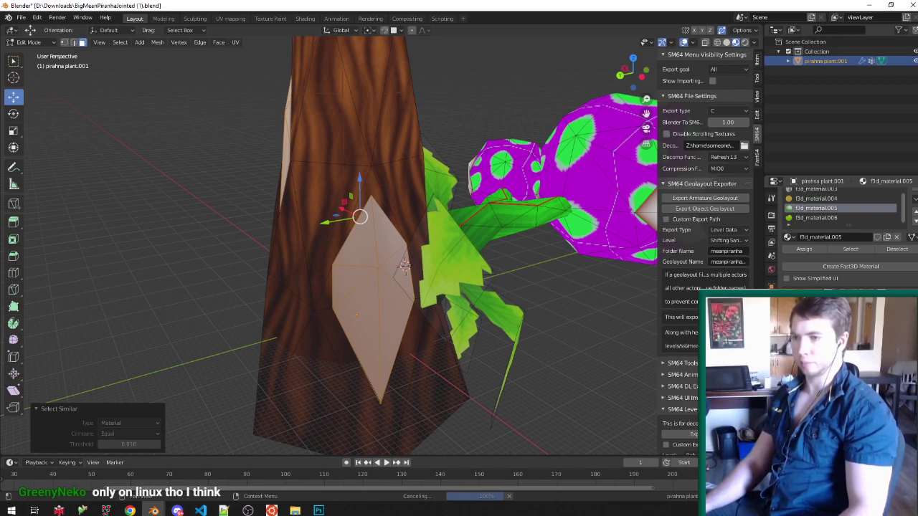
# Step: Open the image browser for the diamond faces' leaf texture
pyautogui.scroll(-2, 847, 240)
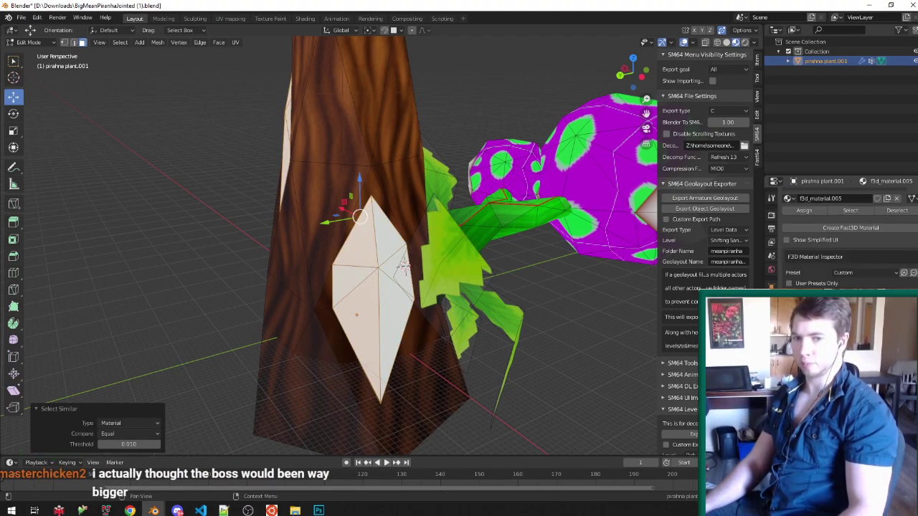
pyautogui.click(889, 345)
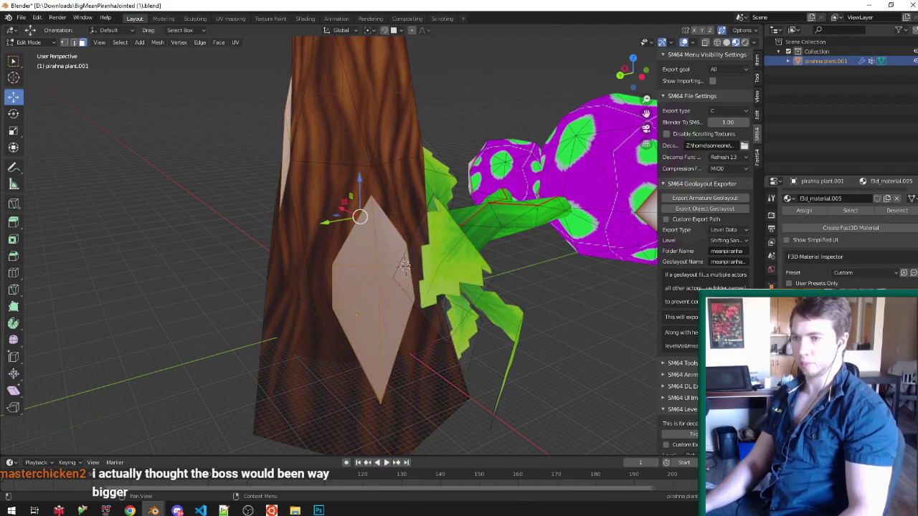
pyautogui.click(879, 344)
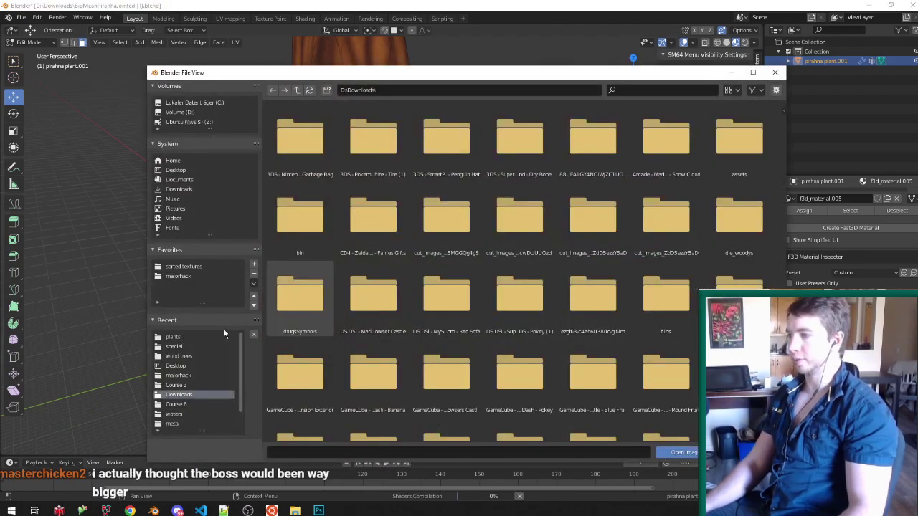
# Step: Browse from the plants texture folder up to sorted textures and look through the special textures folder
pyautogui.click(193, 277)
pyautogui.click(181, 339)
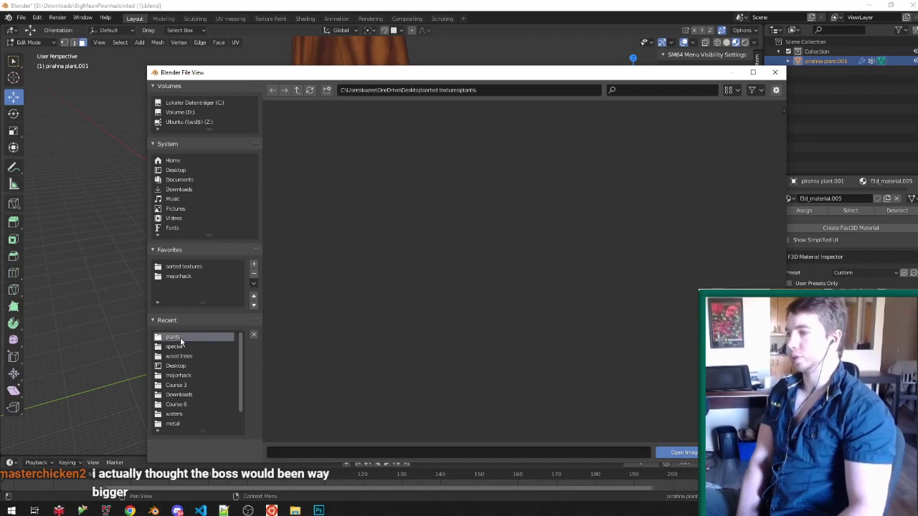
pyautogui.click(293, 90)
pyautogui.scroll(-5, 441, 272)
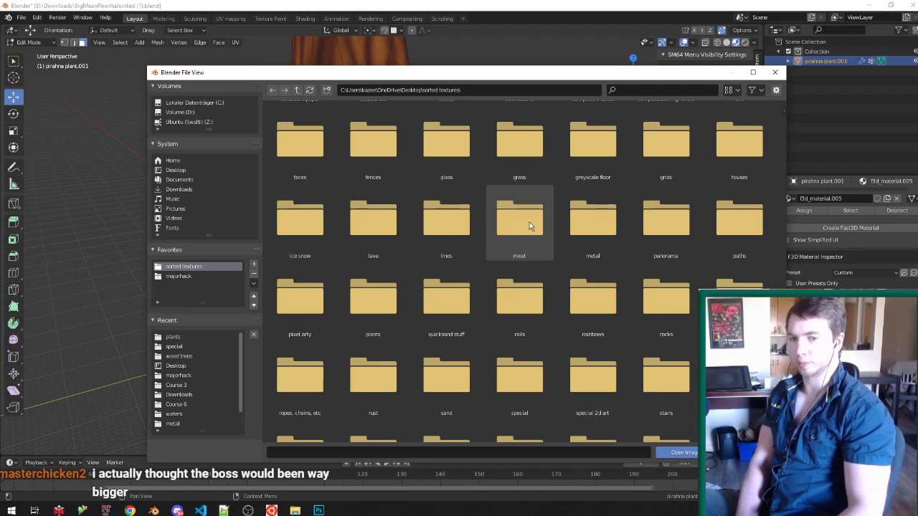
pyautogui.scroll(-4, 573, 253)
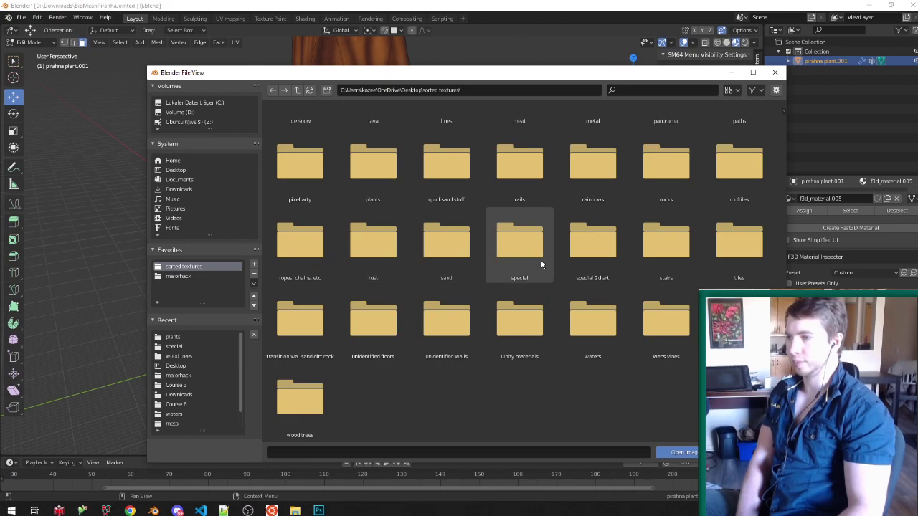
pyautogui.doubleClick(538, 258)
pyautogui.scroll(-4, 532, 262)
pyautogui.scroll(-5, 527, 262)
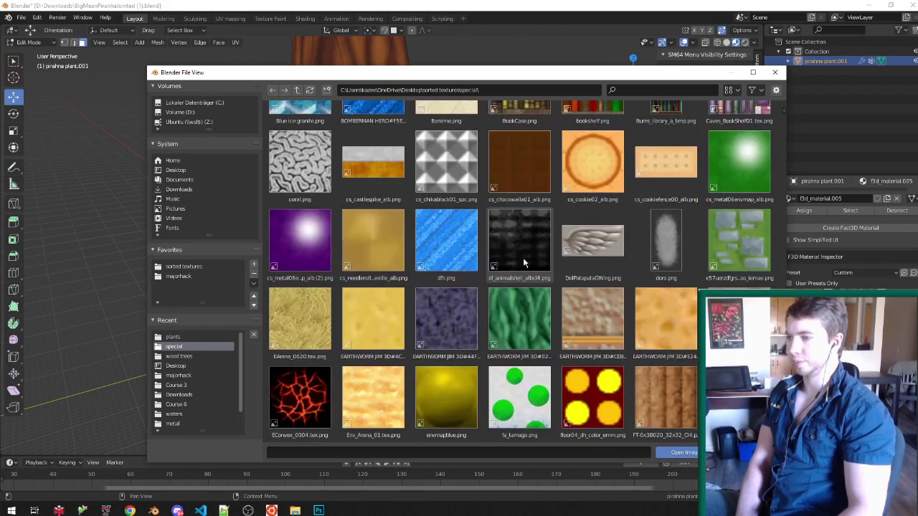
pyautogui.scroll(-1, 518, 262)
pyautogui.scroll(-10, 519, 258)
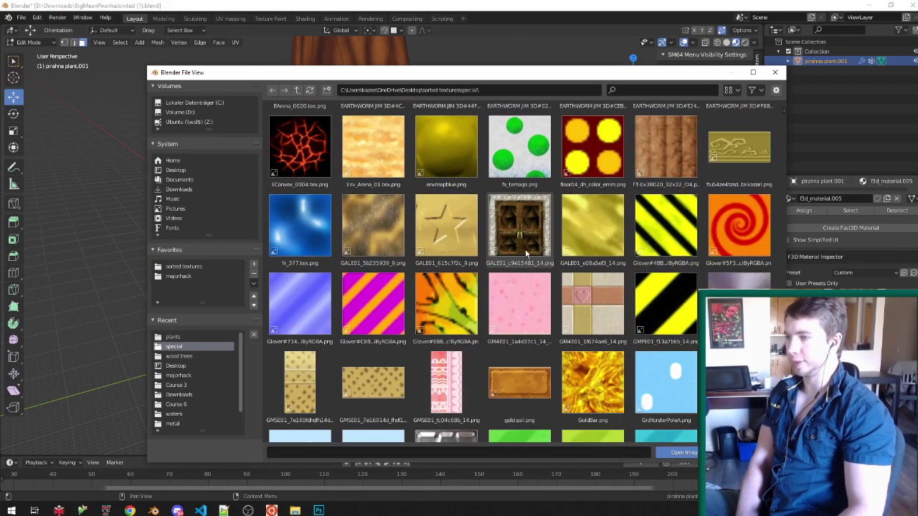
pyautogui.scroll(-9, 520, 250)
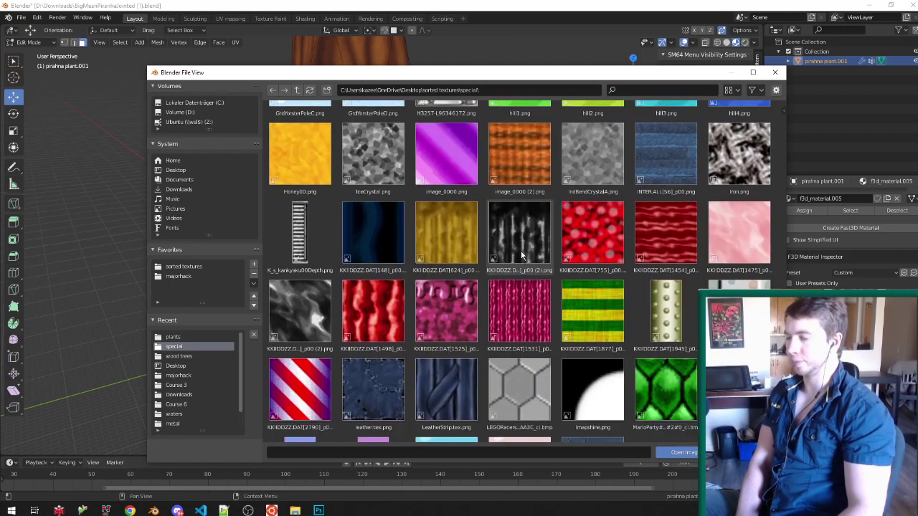
pyautogui.scroll(-7, 519, 250)
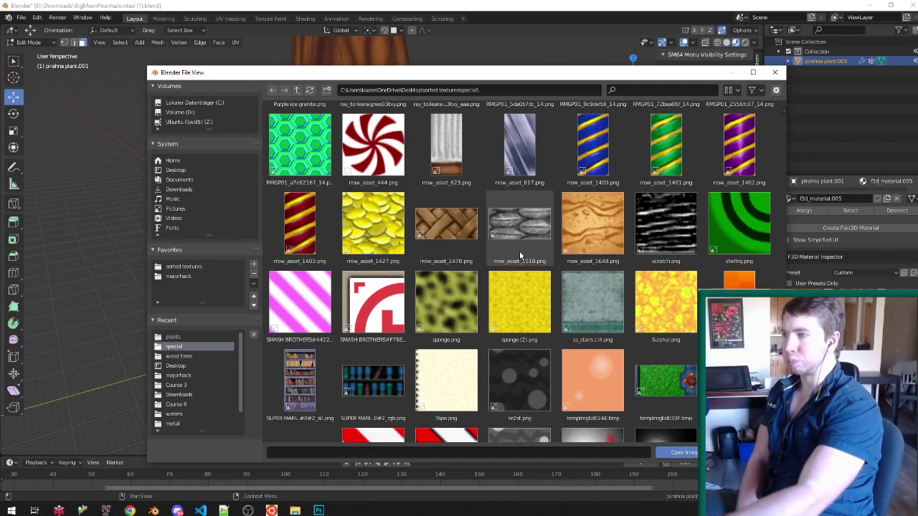
# Step: Load the green 0x192C0.png texture from the quicksand stuff folder onto the leaves
pyautogui.click(297, 91)
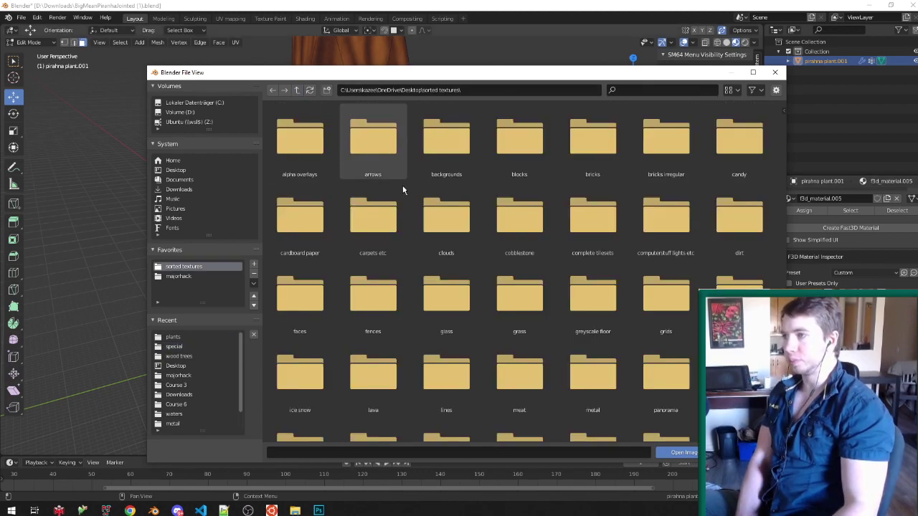
pyautogui.scroll(-7, 532, 284)
pyautogui.scroll(-5, 587, 288)
pyautogui.scroll(-1, 592, 300)
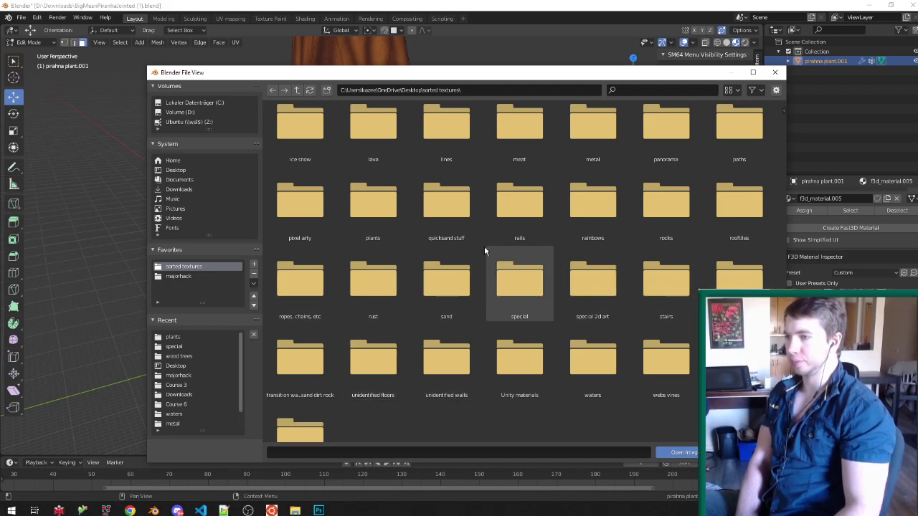
pyautogui.doubleClick(447, 212)
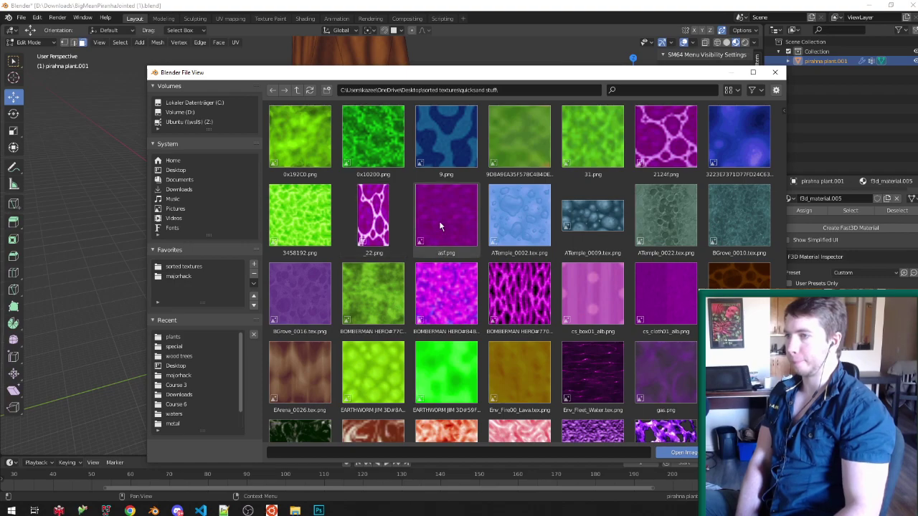
pyautogui.doubleClick(304, 139)
pyautogui.moveTo(432, 177)
pyautogui.mouseDown(button='middle')
pyautogui.moveTo(380, 240)
pyautogui.moveTo(422, 196)
pyautogui.mouseUp(button='middle')
# Step: Fill the masked diamond leaf faces with a darkened vertex colour
pyautogui.press('Tab')
pyautogui.press('v')
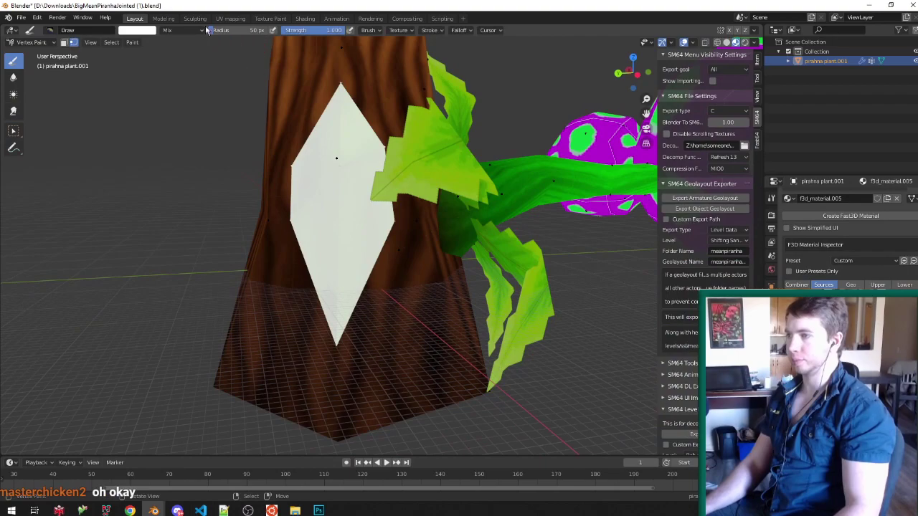
pyautogui.click(64, 43)
pyautogui.click(147, 30)
pyautogui.moveTo(201, 80); pyautogui.dragTo(201, 115)
pyautogui.hotkey('shift', 'k')
pyautogui.moveTo(426, 266)
pyautogui.mouseDown(button='middle')
pyautogui.moveTo(435, 240)
pyautogui.moveTo(444, 247)
pyautogui.mouseUp(button='middle')
# Step: Turn off see-through display and unwrap the diamond leaf faces
pyautogui.press('Tab')
pyautogui.hotkey('alt', 'z')
pyautogui.press('u')
pyautogui.click(431, 207)
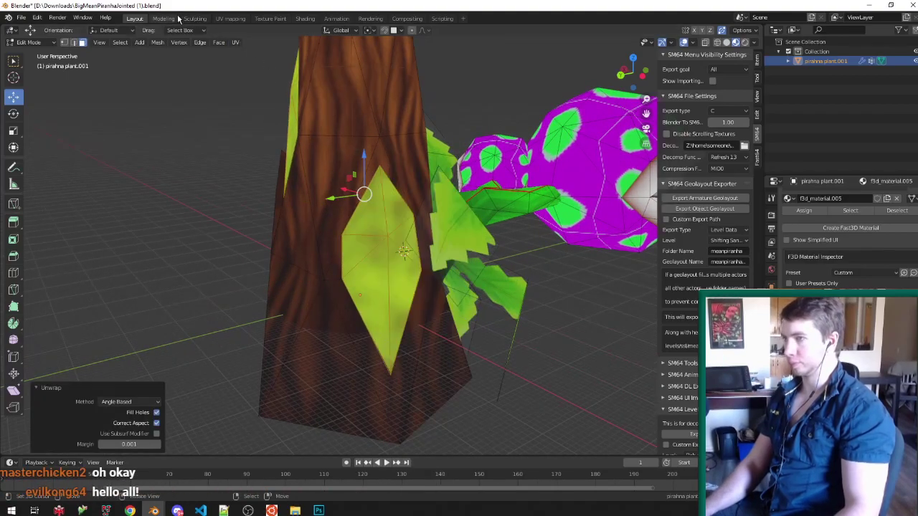
# Step: In UV Editing, select and rotate the left leaf's UV island
pyautogui.click(229, 18)
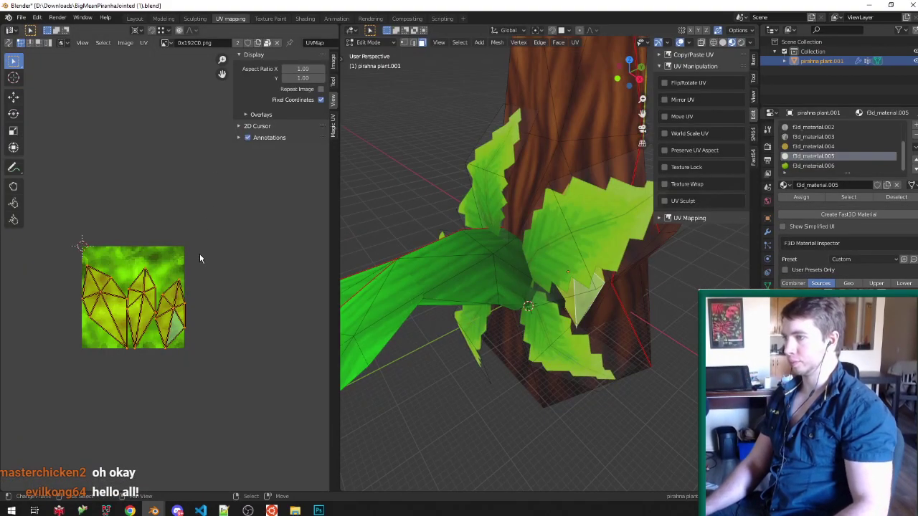
pyautogui.scroll(4, 199, 254)
pyautogui.moveTo(502, 244); pyautogui.dragTo(420, 233, button='middle')
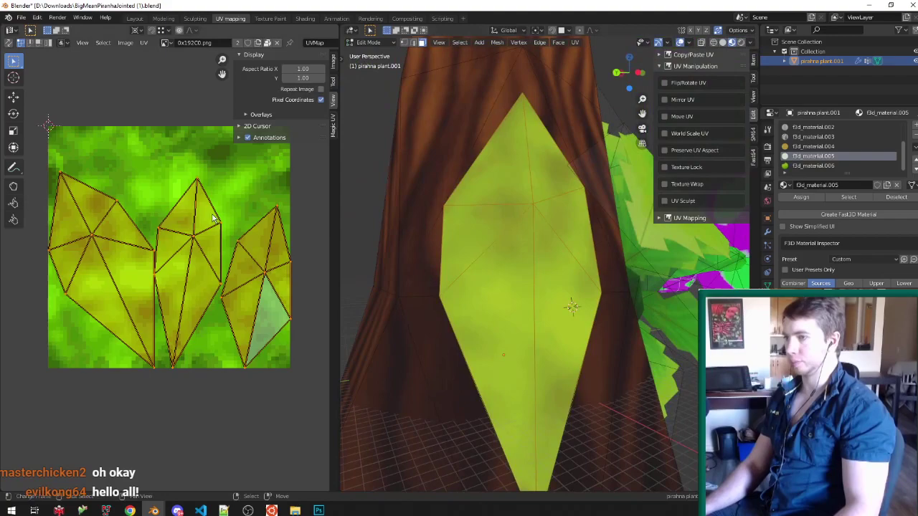
pyautogui.press('l')
pyautogui.scroll(-3, 101, 239)
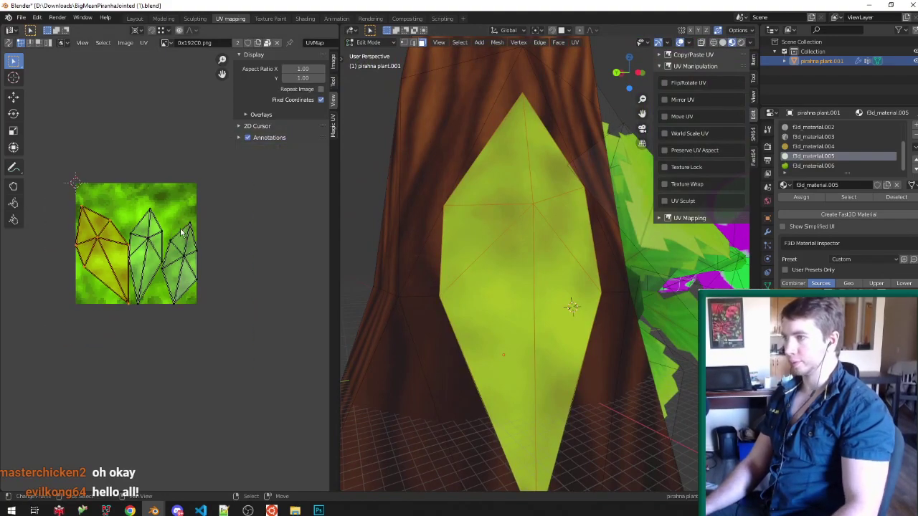
pyautogui.press('r')
pyautogui.click(178, 295)
# Step: Rotate the middle UV island and move it left and down
pyautogui.click(150, 236)
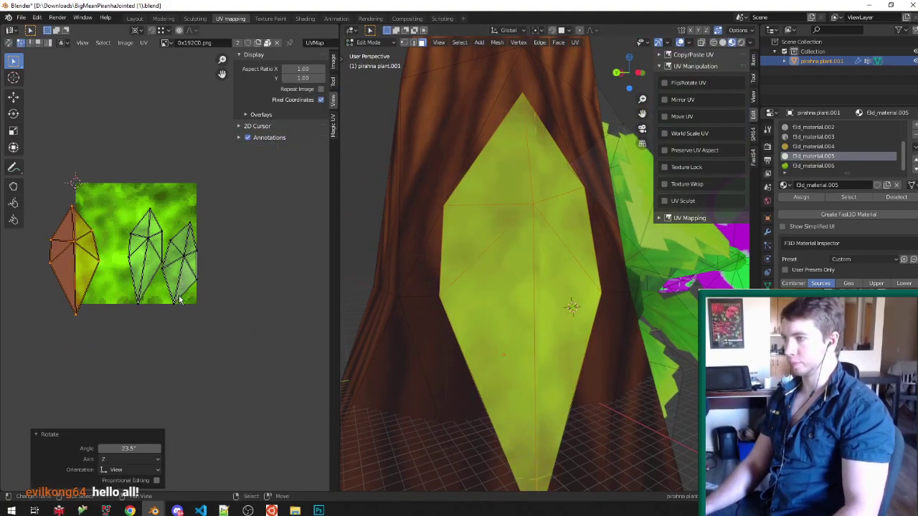
pyautogui.press('l')
pyautogui.moveTo(402, 258); pyautogui.dragTo(638, 260, button='middle')
pyautogui.scroll(-7, 637, 260)
pyautogui.scroll(3, 636, 265)
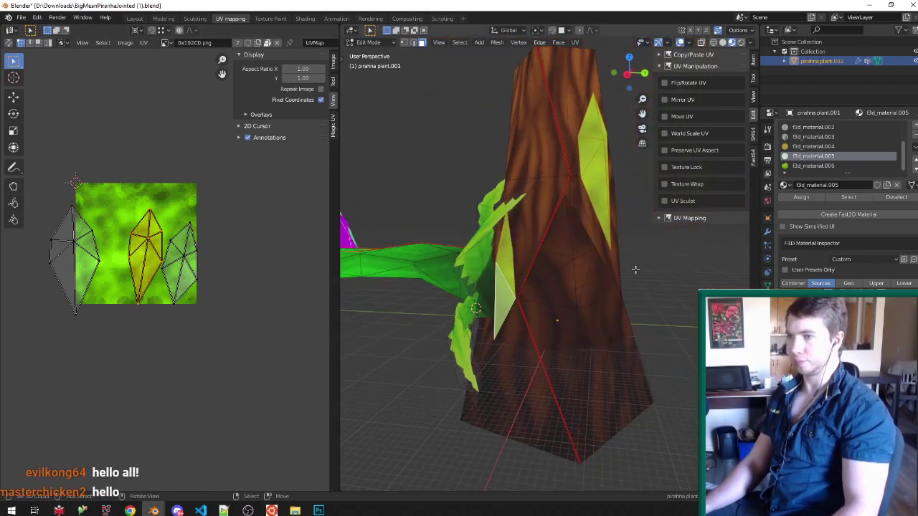
pyautogui.click(251, 217)
pyautogui.press('g')
pyautogui.click(221, 232)
# Step: Rotate and reposition the right UV island on the texture, then deselect it
pyautogui.rightClick(194, 265)
pyautogui.hotkey('ctrl', 'l')
pyautogui.moveTo(535, 283); pyautogui.dragTo(575, 280, button='middle')
pyautogui.scroll(3, 575, 281)
pyautogui.press('r')
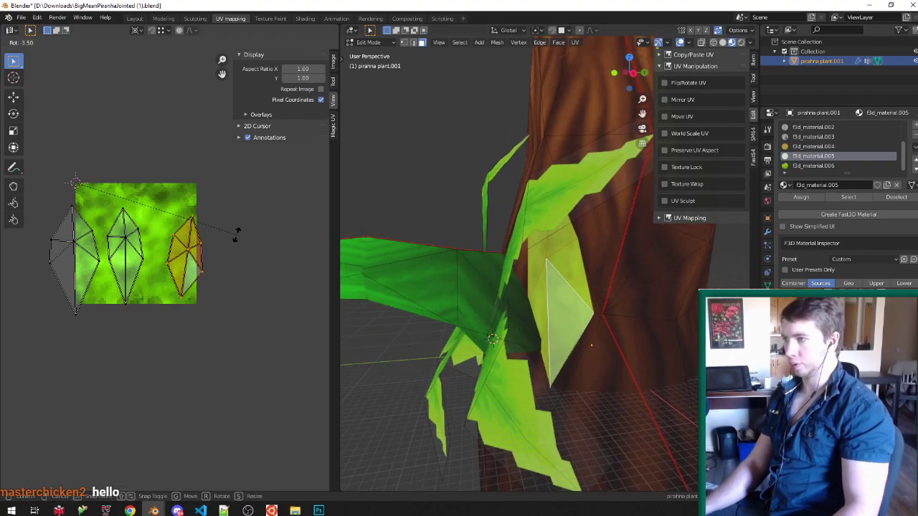
pyautogui.click(235, 204)
pyautogui.press('g')
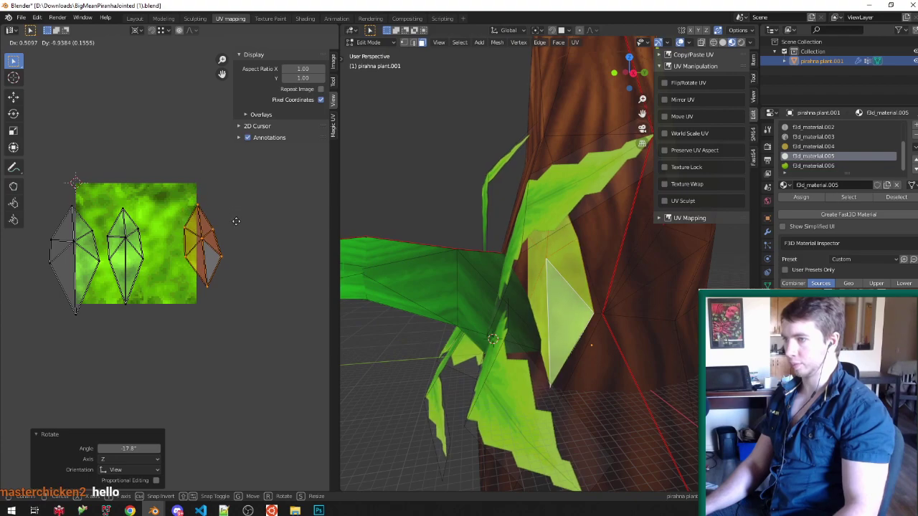
pyautogui.click(236, 221)
pyautogui.click(133, 241)
# Step: Try moving the middle UV island twice, cancelling both moves
pyautogui.hotkey('ctrl', 'l')
pyautogui.scroll(-2, 132, 237)
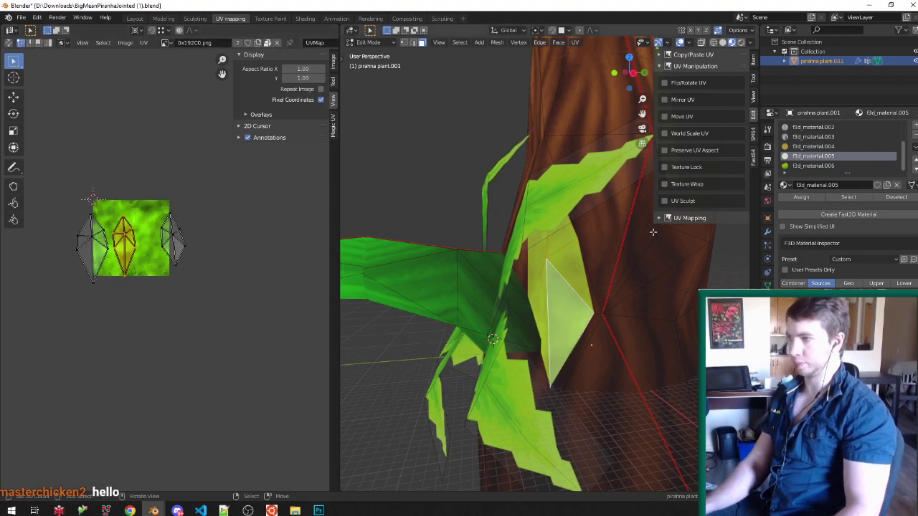
pyautogui.moveTo(653, 232); pyautogui.dragTo(607, 233, button='middle')
pyautogui.scroll(-4, 607, 233)
pyautogui.press('g')
pyautogui.press('Escape')
pyautogui.press('g')
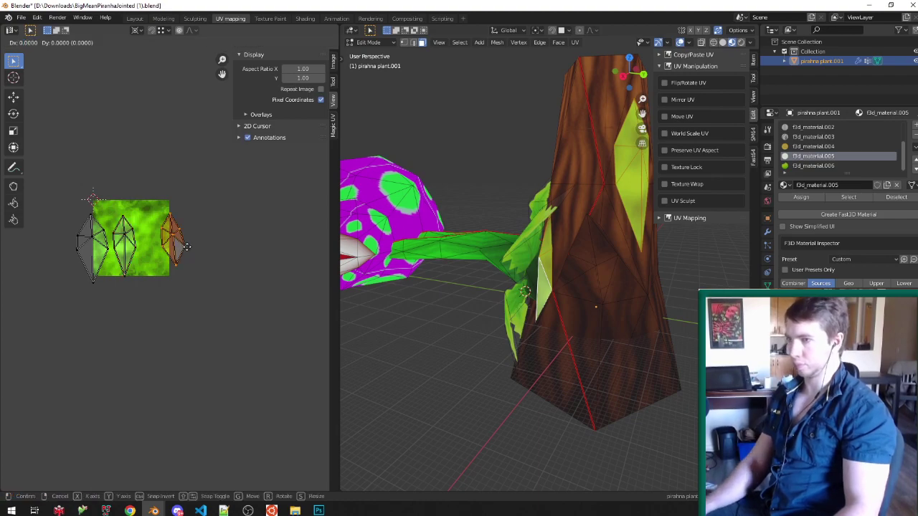
pyautogui.press('Escape')
# Step: Move the left UV island further down, constrained vertically
pyautogui.press('l')
pyautogui.moveTo(574, 300); pyautogui.dragTo(411, 292, button='middle')
pyautogui.press('g')
pyautogui.press('y')
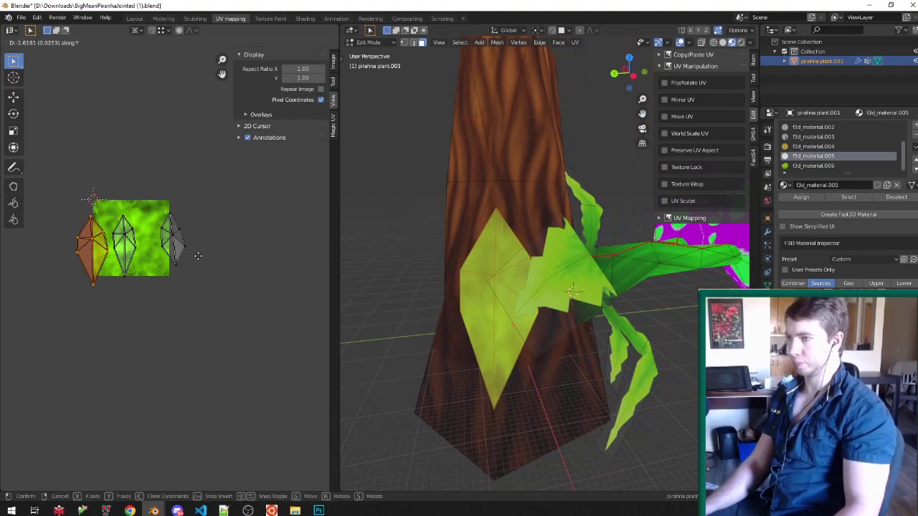
pyautogui.click(305, 269)
# Step: Return to object mode and save the blend file
pyautogui.moveTo(477, 257)
pyautogui.mouseDown(button='middle')
pyautogui.moveTo(588, 224)
pyautogui.moveTo(513, 220)
pyautogui.moveTo(473, 252)
pyautogui.moveTo(496, 235)
pyautogui.mouseUp(button='middle')
pyautogui.press('v')
pyautogui.hotkey('ctrl', 's')
# Step: Clear the mesh selection and inspect the green-textured leaf faces from several angles
pyautogui.press('Tab')
pyautogui.hotkey('ctrl', 'Tab')
pyautogui.click(470, 233)
pyautogui.press('a')
pyautogui.moveTo(597, 259); pyautogui.dragTo(512, 276, button='middle')
pyautogui.moveTo(514, 180); pyautogui.dragTo(570, 325, button='middle')
pyautogui.moveTo(545, 235)
pyautogui.mouseDown(button='middle')
pyautogui.moveTo(424, 266)
pyautogui.moveTo(539, 205)
pyautogui.moveTo(523, 182)
pyautogui.mouseUp(button='middle')
pyautogui.scroll(-4, 538, 205)
pyautogui.press('Tab')
pyautogui.scroll(3, 523, 182)
# Step: Limit vertex painting to selected vertices and fill the selection with a lighter purple
pyautogui.press('v')
pyautogui.click(413, 43)
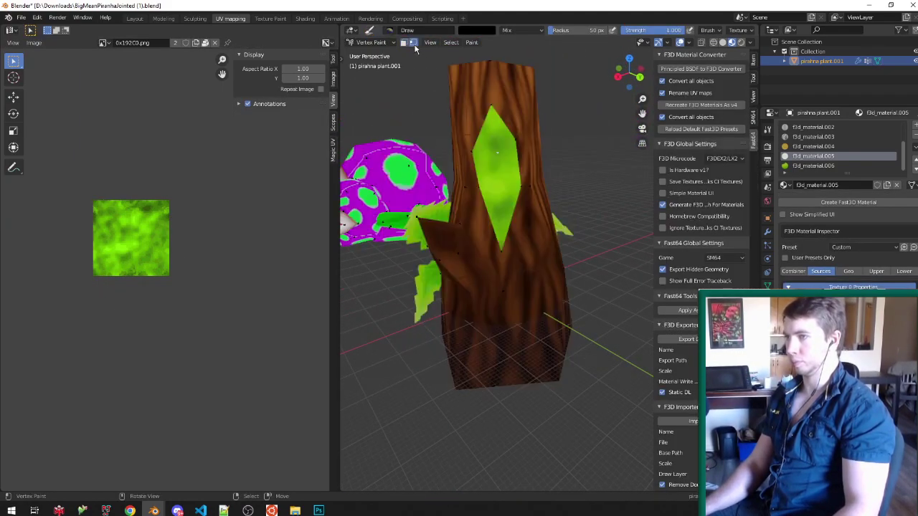
pyautogui.click(489, 33)
pyautogui.click(540, 94)
pyautogui.moveTo(566, 212); pyautogui.dragTo(552, 173, button='middle')
pyautogui.click(484, 30)
pyautogui.click(515, 84)
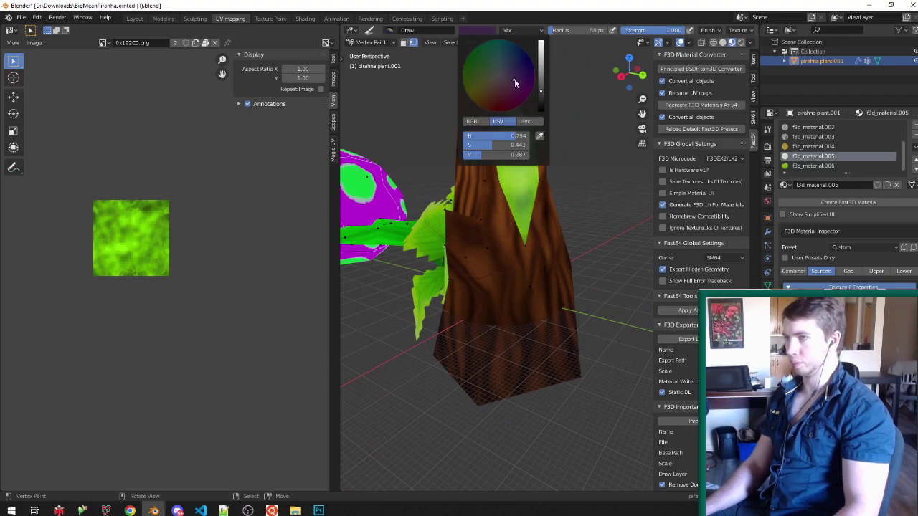
pyautogui.scroll(2, 508, 101)
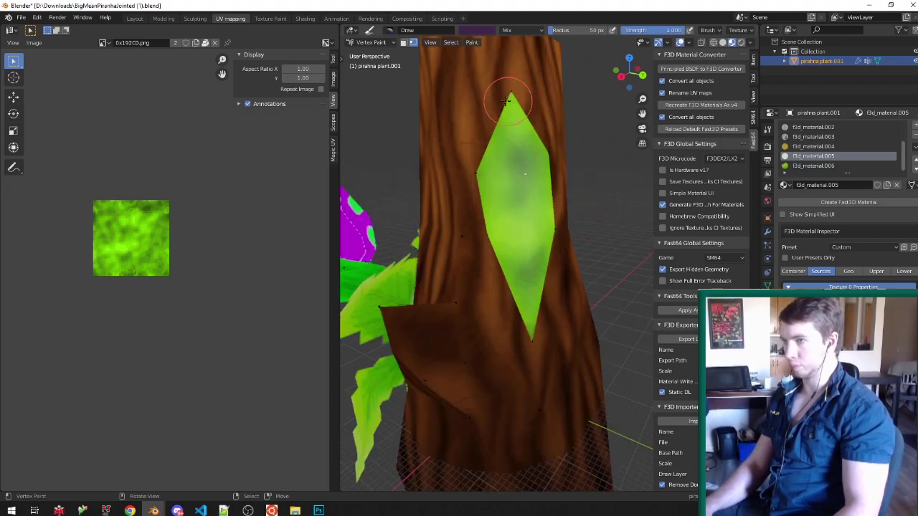
pyautogui.click(482, 32)
pyautogui.click(545, 71)
pyautogui.hotkey('shift', 'k')
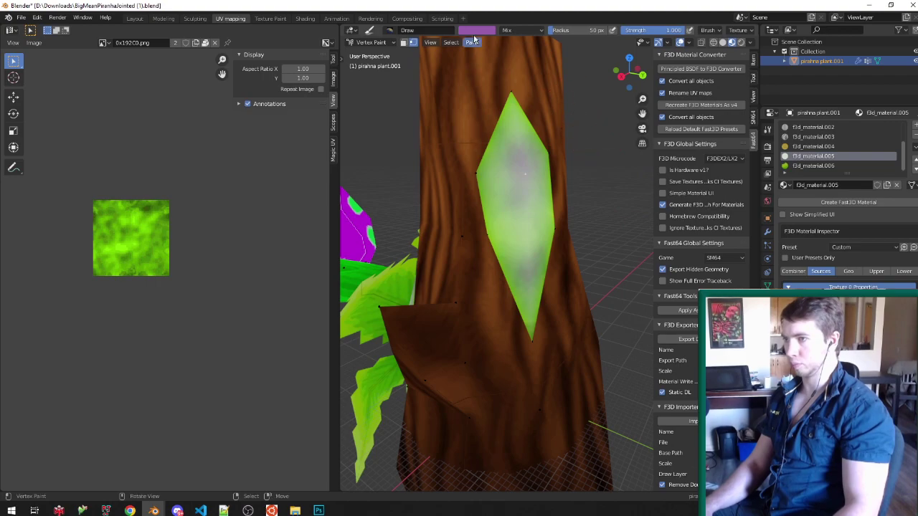
# Step: Fill the leaf with dark purple, set a brighter bluish purple brush, and save
pyautogui.click(479, 31)
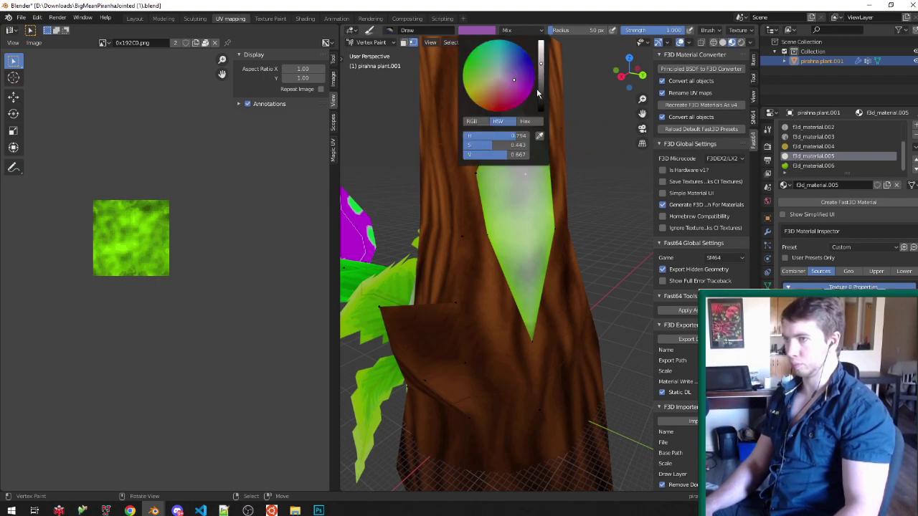
pyautogui.click(543, 99)
pyautogui.hotkey('shift', 'k')
pyautogui.scroll(-3, 553, 138)
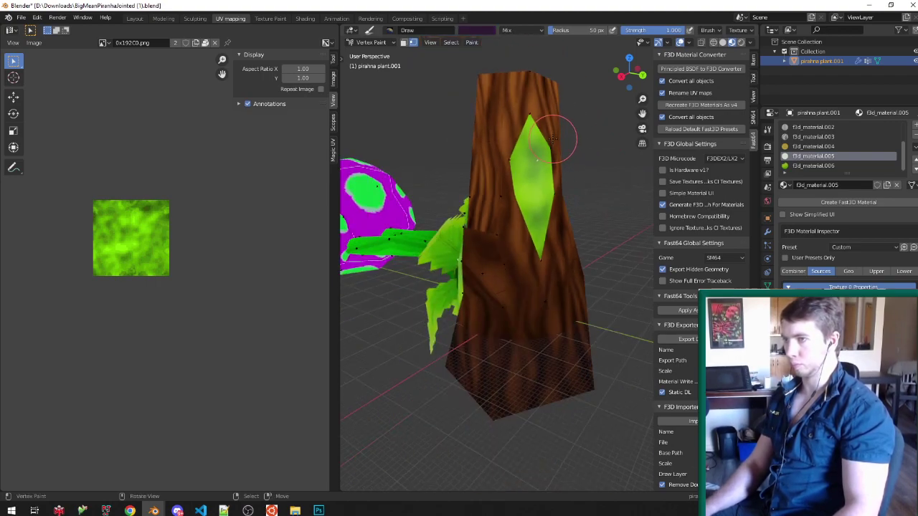
pyautogui.click(478, 34)
pyautogui.click(518, 76)
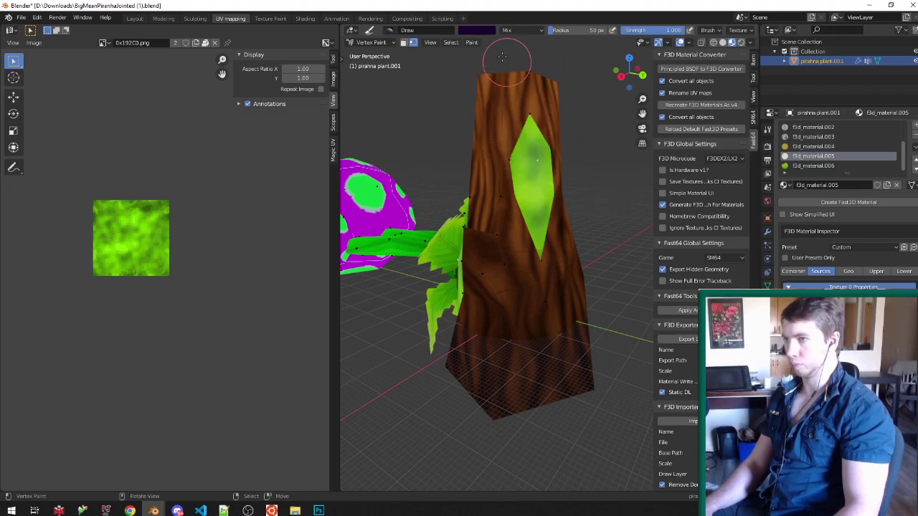
pyautogui.click(487, 30)
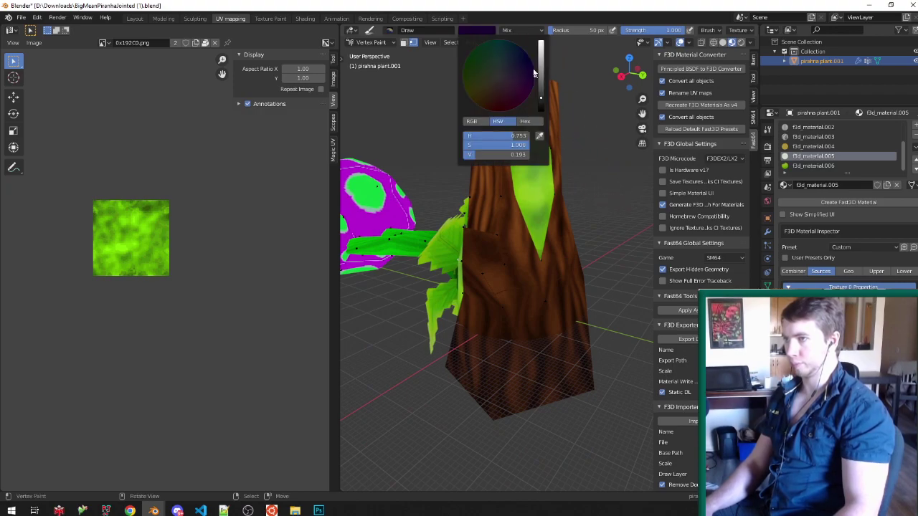
pyautogui.moveTo(542, 93); pyautogui.dragTo(542, 80)
pyautogui.press('v')
pyautogui.moveTo(525, 167)
pyautogui.mouseDown(button='middle')
pyautogui.moveTo(554, 176)
pyautogui.moveTo(530, 184)
pyautogui.mouseUp(button='middle')
pyautogui.hotkey('ctrl', 's')
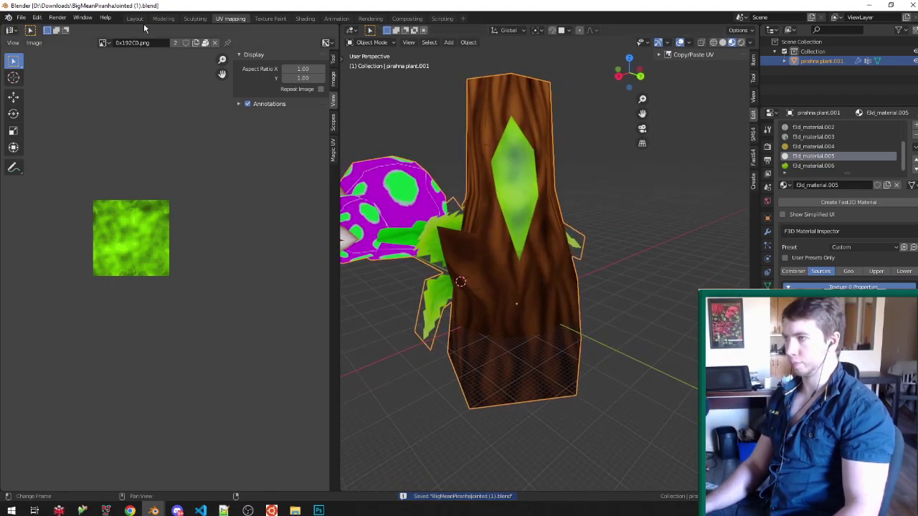
# Step: In the Layout workspace, snap the 3D cursor to the selected plant
pyautogui.click(137, 19)
pyautogui.scroll(-3, 384, 201)
pyautogui.press('Tab')
pyautogui.moveTo(559, 233); pyautogui.dragTo(410, 206, button='middle')
pyautogui.press('Tab')
pyautogui.hotkey('shift', 's')
pyautogui.press('u')
# Step: Scale the whole plant mesh up by 1.305 and save the file
pyautogui.press('Tab')
pyautogui.moveTo(490, 223); pyautogui.dragTo(524, 220, button='middle')
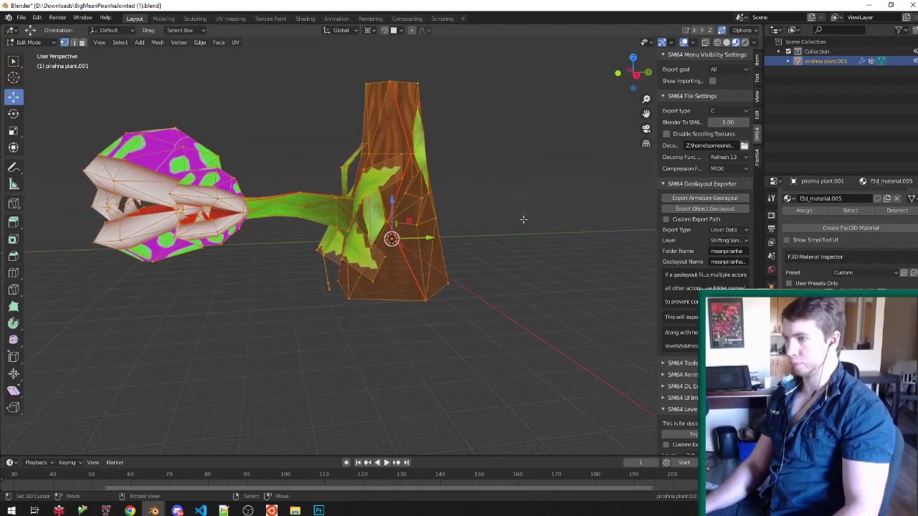
pyautogui.press('s')
pyautogui.click(515, 240)
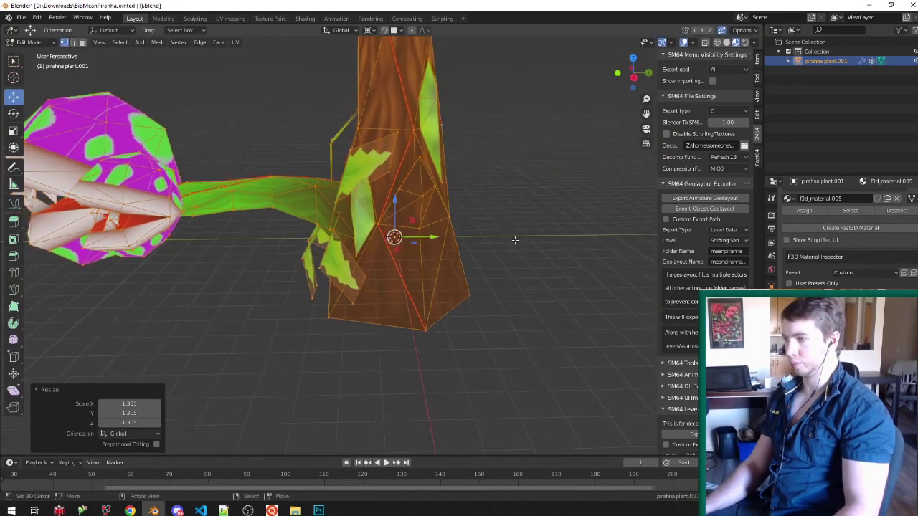
pyautogui.press('Tab')
pyautogui.scroll(-3, 516, 240)
pyautogui.hotkey('ctrl', 's')
pyautogui.scroll(3, 501, 221)
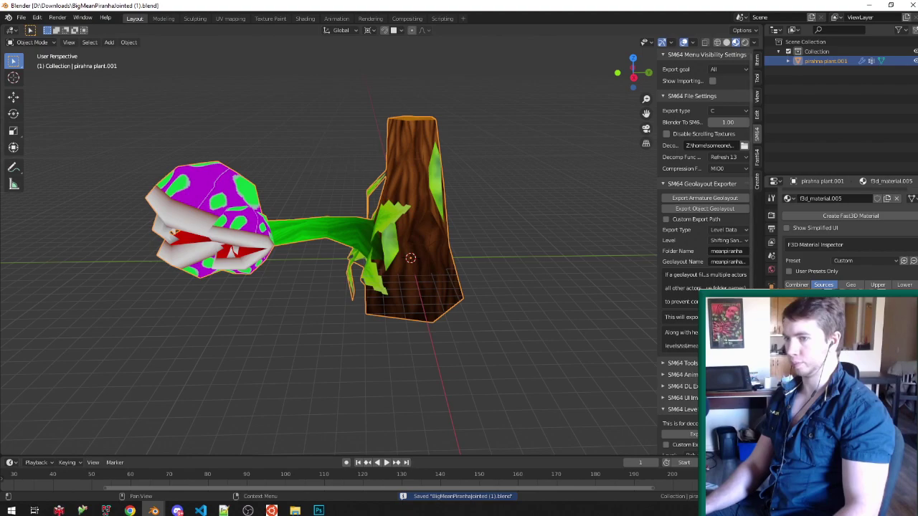
# Step: Select a single leaf face in face mode, then return to object mode and save
pyautogui.press('Tab')
pyautogui.hotkey('ctrl', 'Tab')
pyautogui.click(425, 217)
pyautogui.rightClick(439, 177)
pyautogui.click(439, 177)
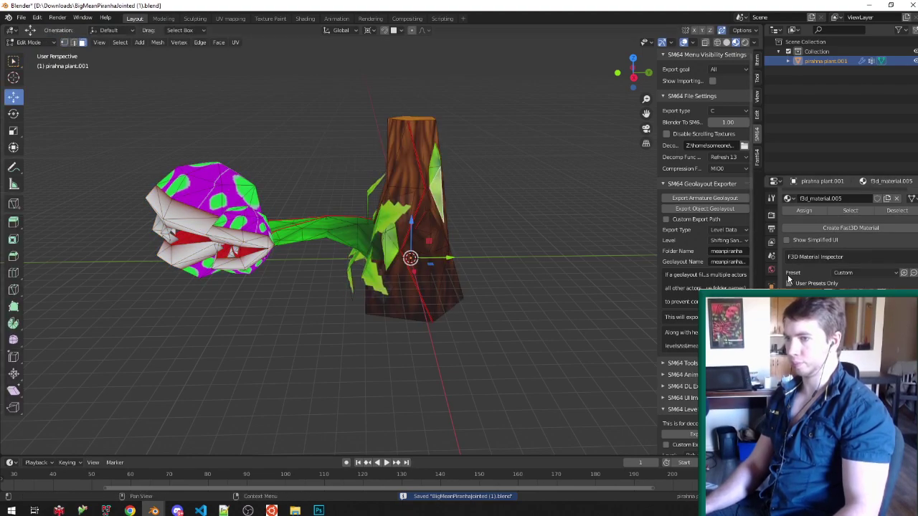
pyautogui.scroll(-6, 850, 237)
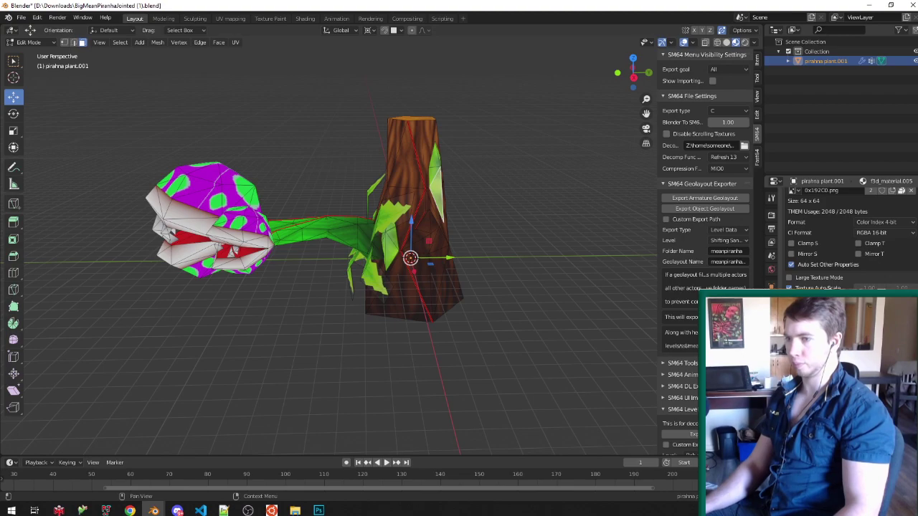
pyautogui.press('Tab')
pyautogui.hotkey('ctrl', 's')
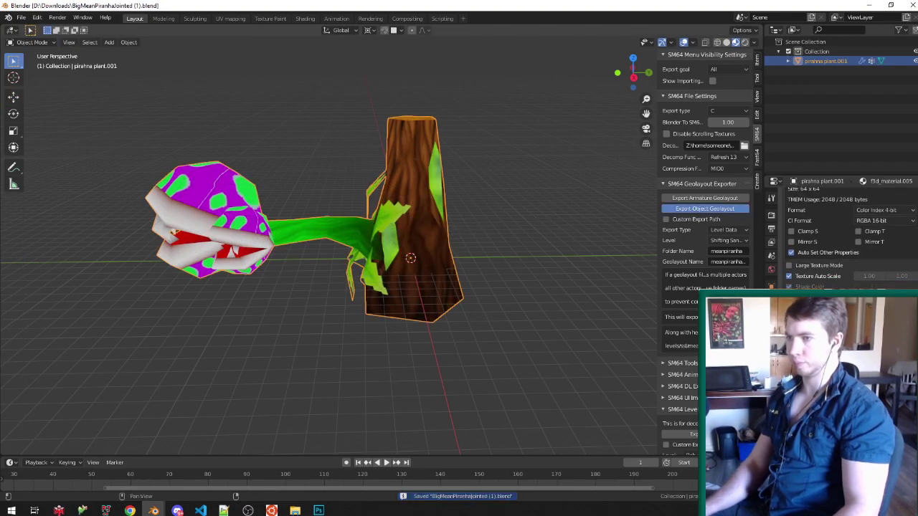
# Step: Export the plant's object geolayout and start the game rebuild in the terminal
pyautogui.hotkey('alt', 'Tab')
pyautogui.press('Up')
pyautogui.press('Return')
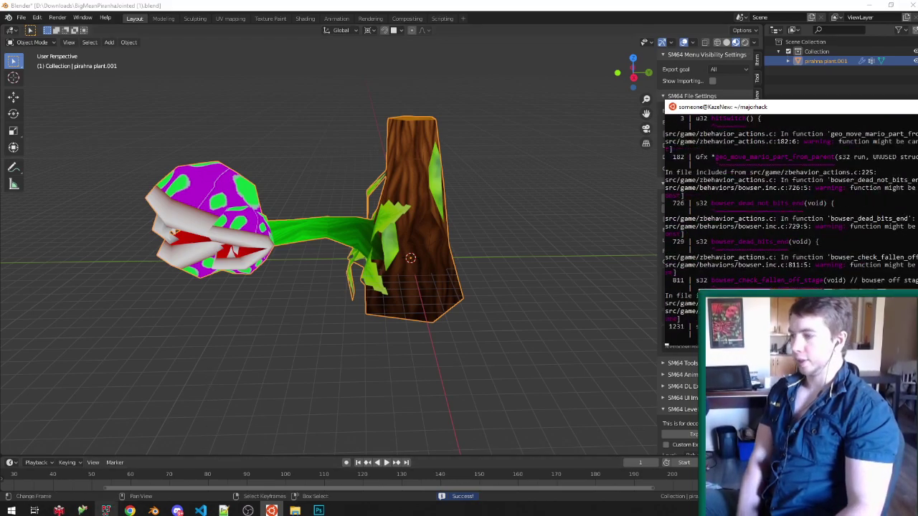
# Step: Launch the rebuilt ROM in Project64, save a state in the level, then close the emulator
pyautogui.click(106, 511)
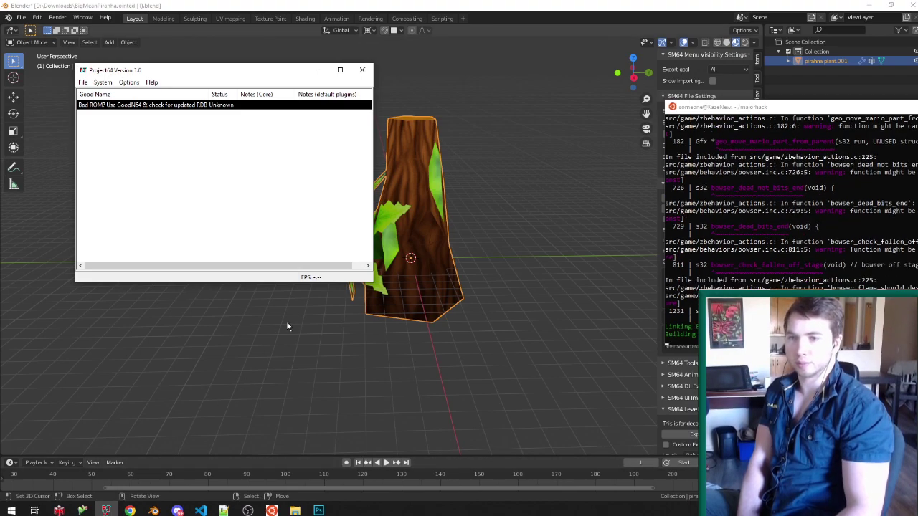
pyautogui.doubleClick(233, 107)
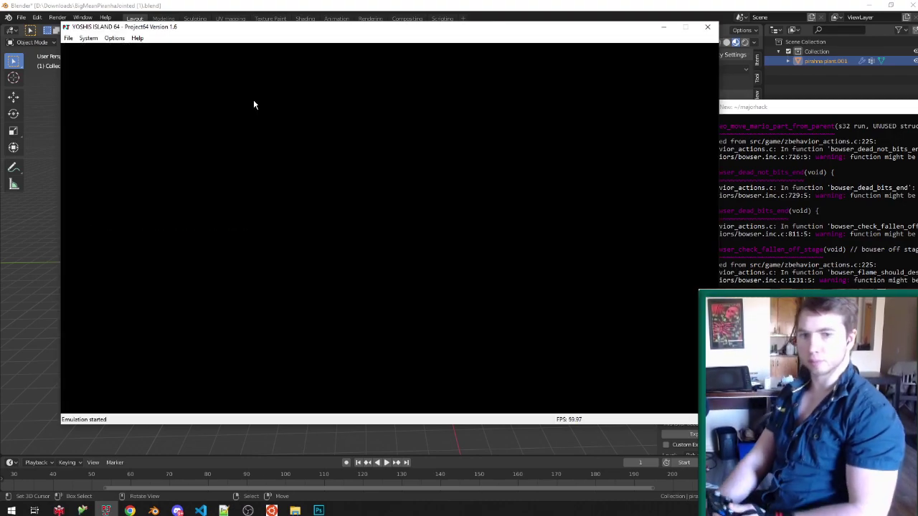
pyautogui.press('F5')
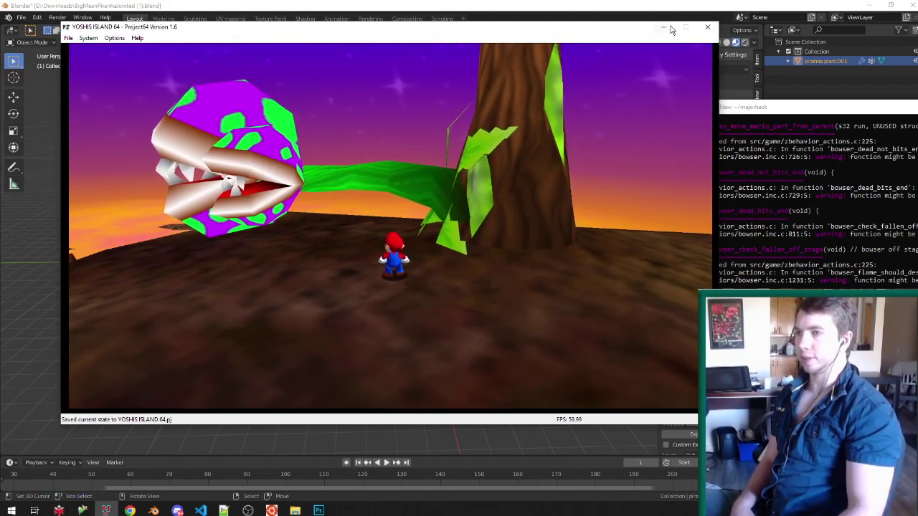
pyautogui.click(701, 29)
# Step: Orbit around the plant model in Blender and bring up the open Blender windows
pyautogui.scroll(-3, 389, 307)
pyautogui.scroll(3, 389, 306)
pyautogui.moveTo(388, 306); pyautogui.dragTo(371, 293, button='middle')
pyautogui.scroll(1, 395, 276)
pyautogui.scroll(2, 365, 285)
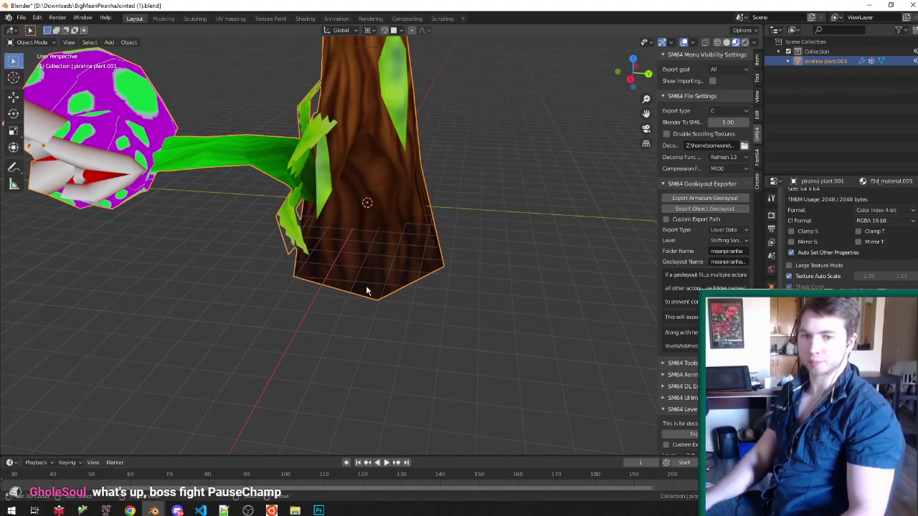
pyautogui.click(147, 513)
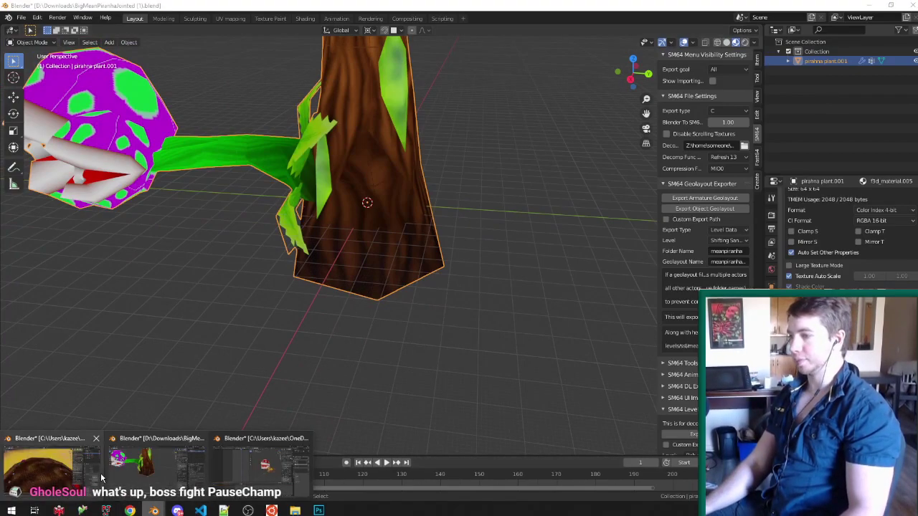
# Step: In the treetops level, select the mound mesh Main.003 and snap the 3D cursor to it
pyautogui.click(30, 470)
pyautogui.click(300, 285)
pyautogui.press('Tab')
pyautogui.moveTo(412, 291); pyautogui.dragTo(412, 230, button='middle')
pyautogui.press('Tab')
pyautogui.press('Tab')
pyautogui.press('Tab')
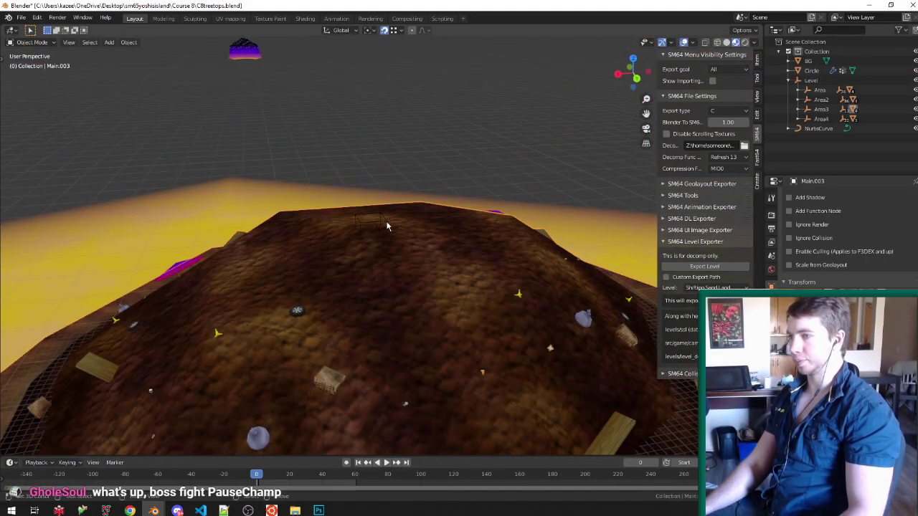
pyautogui.hotkey('shift', 's')
pyautogui.click(386, 222)
pyautogui.press('Tab')
pyautogui.moveTo(428, 237); pyautogui.dragTo(392, 266, button='middle')
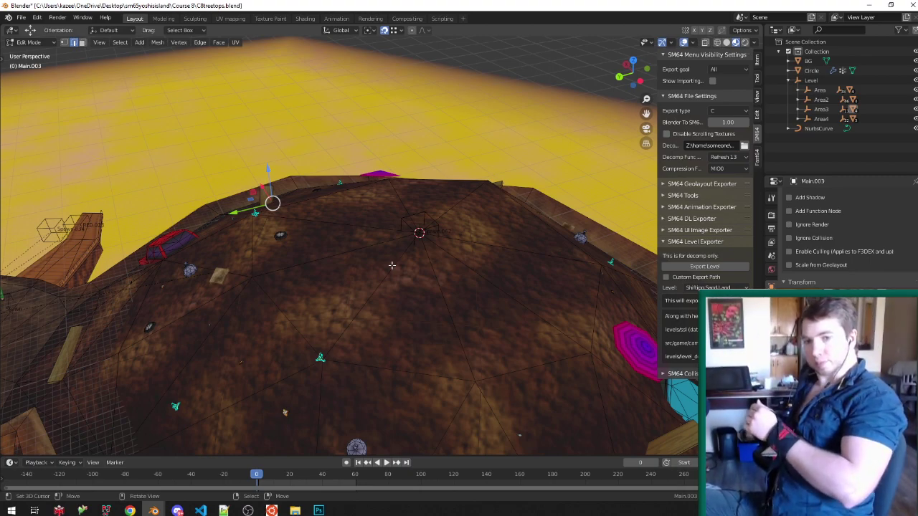
# Step: Close the PiranhaPlant Blender file without saving its changes
pyautogui.hotkey('alt', 'Tab')
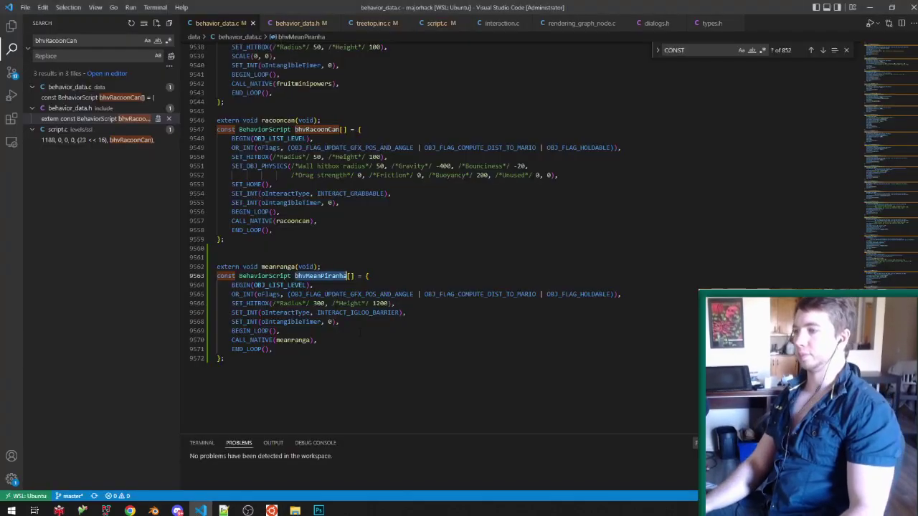
pyautogui.click(202, 468)
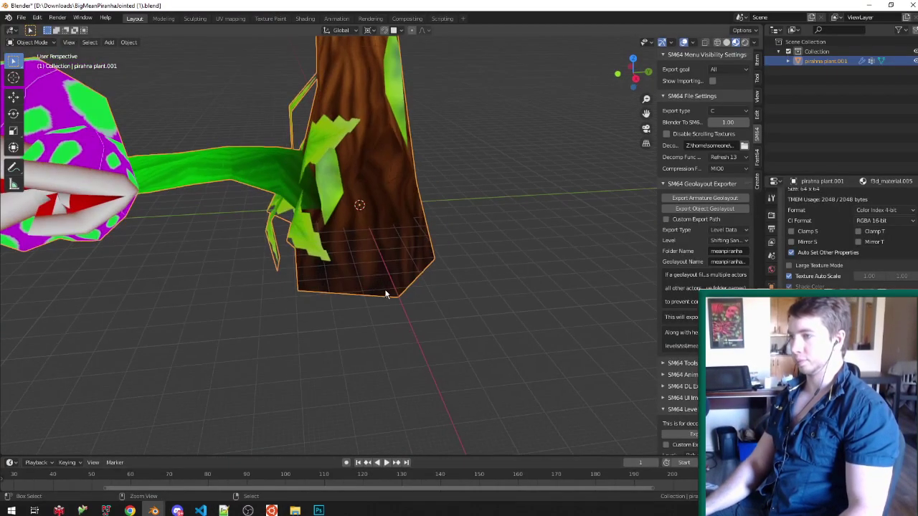
pyautogui.click(153, 511)
pyautogui.click(133, 473)
pyautogui.click(153, 510)
pyautogui.click(262, 479)
pyautogui.click(912, 5)
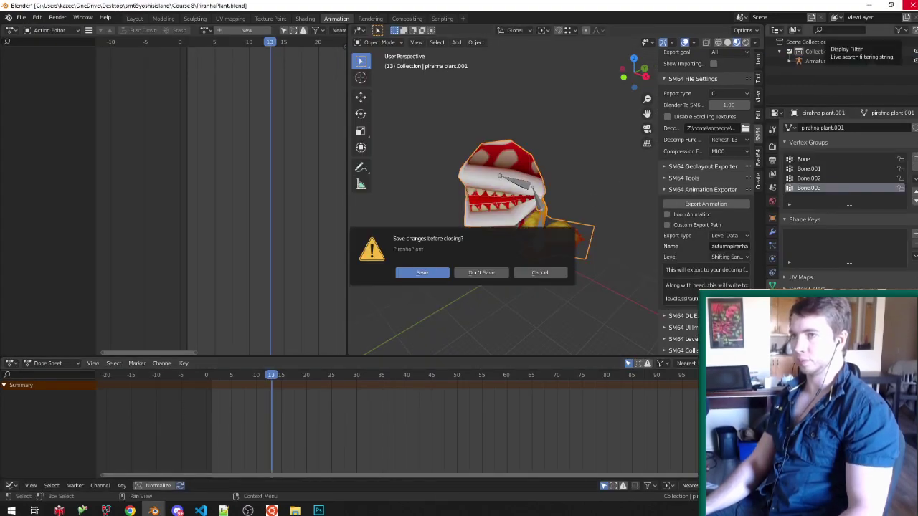
pyautogui.click(507, 274)
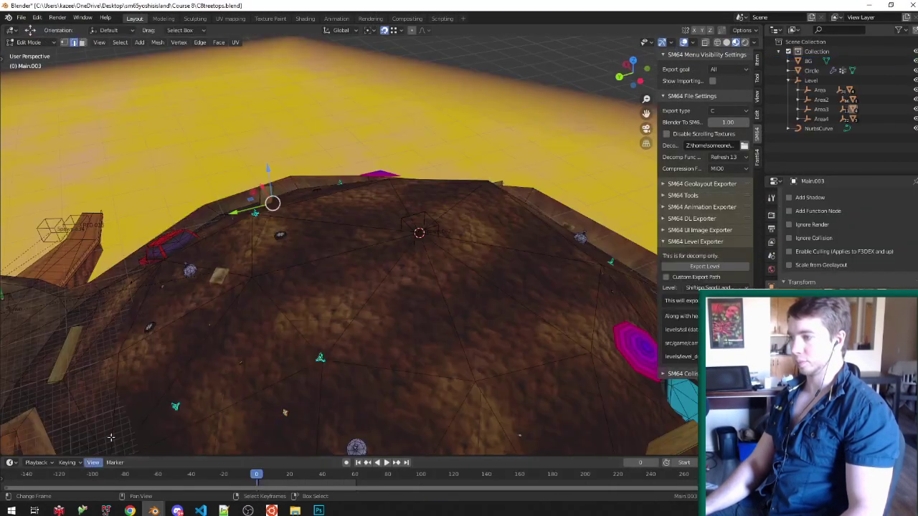
pyautogui.moveTo(434, 301); pyautogui.dragTo(488, 265, button='middle')
# Step: Add a mesh circle with 8 vertices and 400 m radius at the treetop cursor
pyautogui.hotkey('shift', 'a')
pyautogui.press('Escape')
pyautogui.hotkey('shift', 'a')
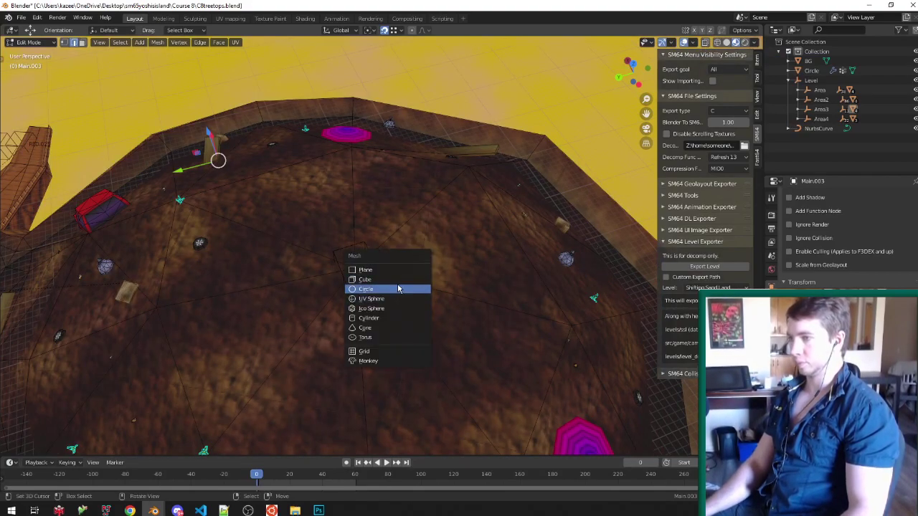
pyautogui.click(399, 289)
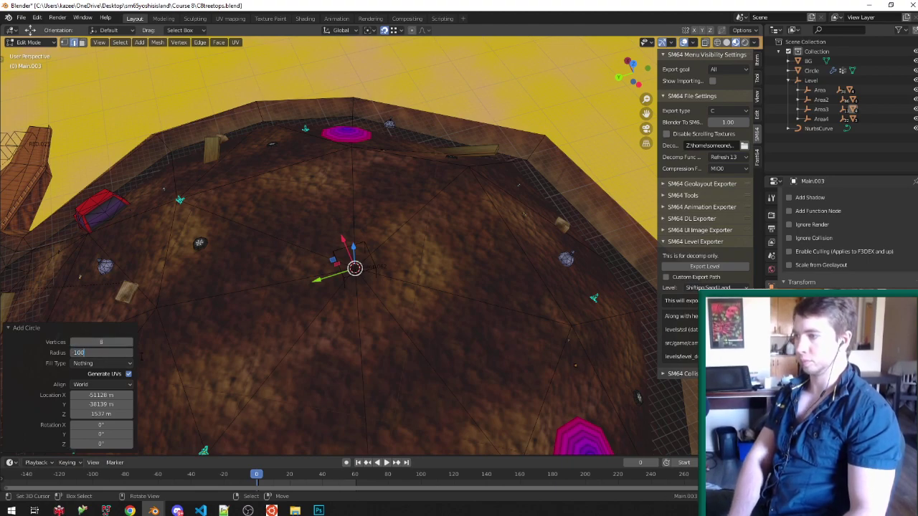
pyautogui.moveTo(405, 345); pyautogui.dragTo(449, 286, button='middle')
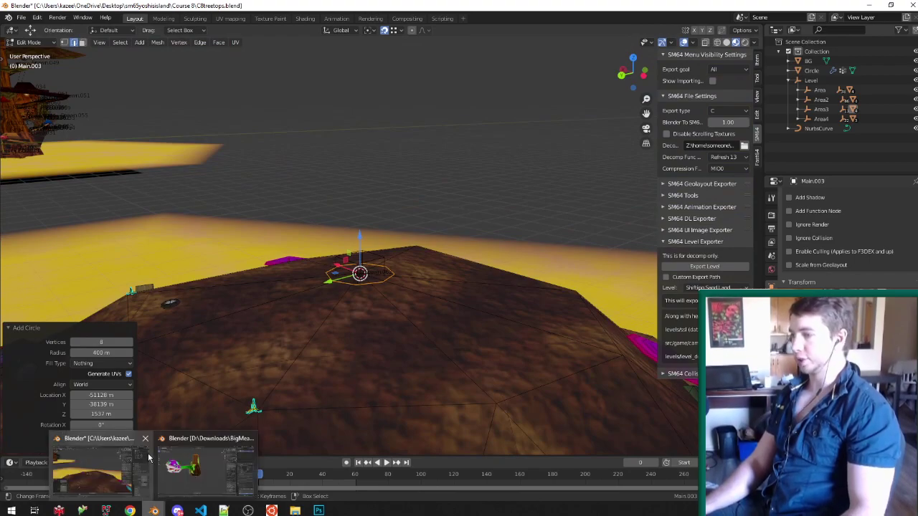
pyautogui.rightClick(153, 509)
pyautogui.click(157, 463)
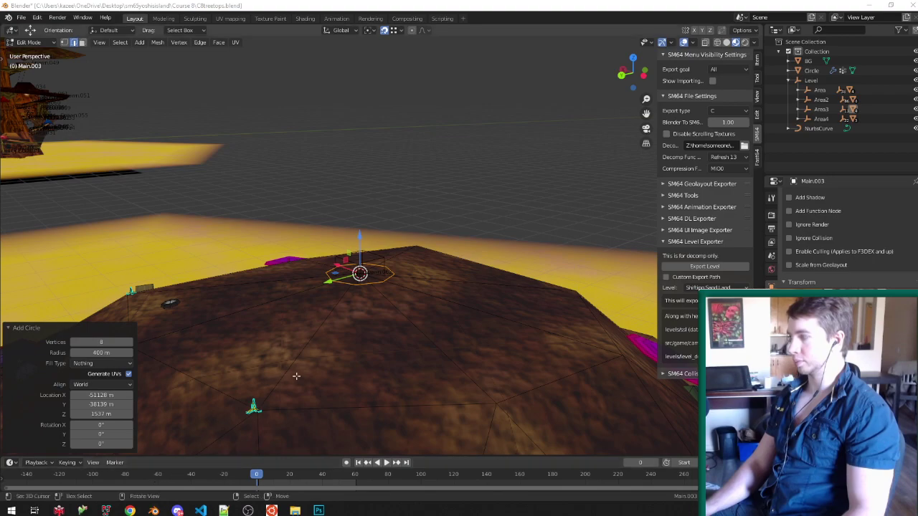
pyautogui.moveTo(361, 359); pyautogui.dragTo(395, 377, button='middle')
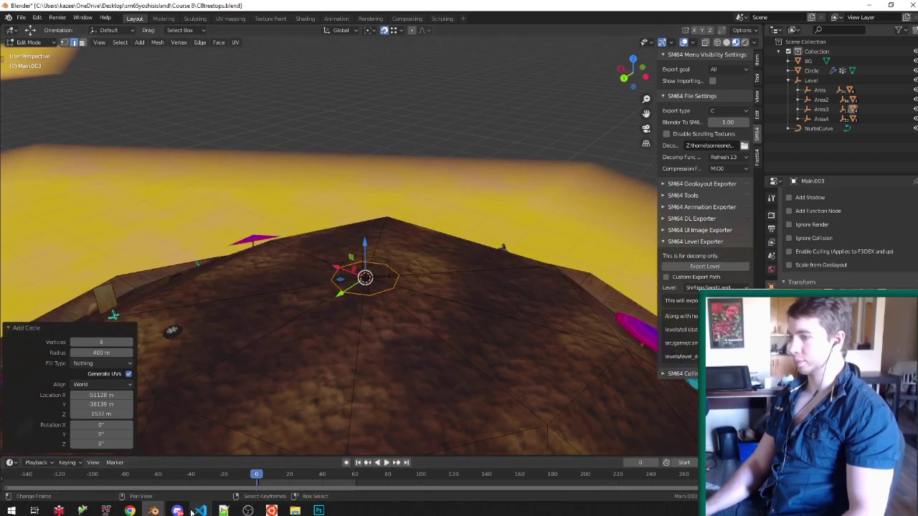
# Step: In another Blender window, open naval_piranha_attack.blend from the Course 3 folder
pyautogui.moveTo(163, 510)
pyautogui.click(262, 470)
pyautogui.click(21, 18)
pyautogui.click(33, 38)
pyautogui.click(297, 90)
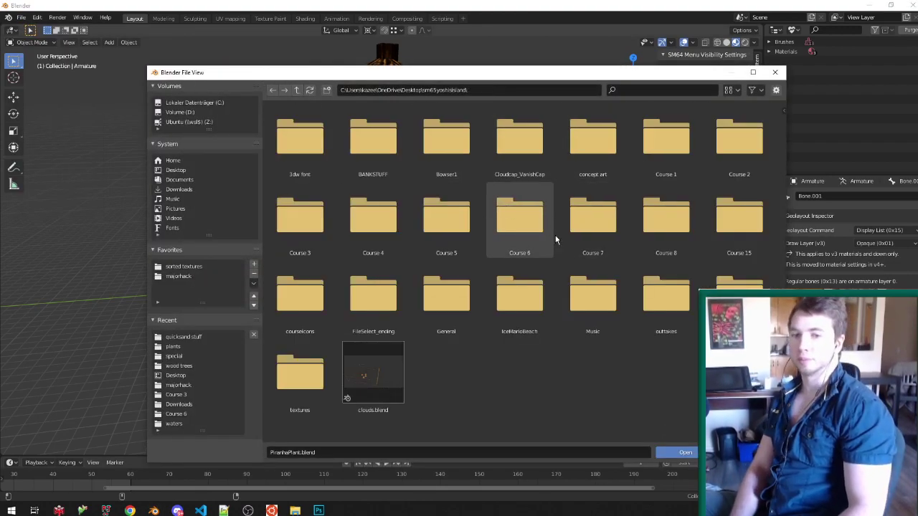
pyautogui.click(327, 230)
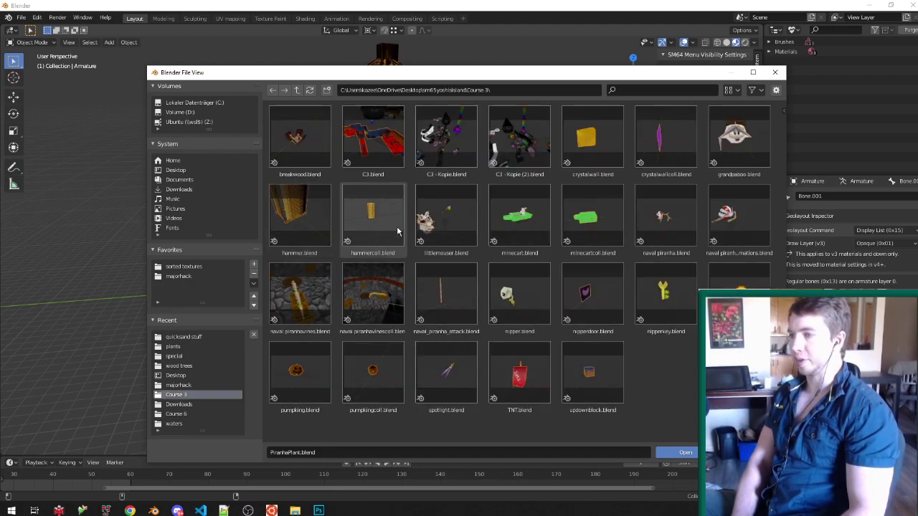
pyautogui.doubleClick(441, 292)
pyautogui.moveTo(231, 235); pyautogui.dragTo(366, 163, button='middle')
# Step: Open naval_piranhavines.blend to bring up the spiky vine armature
pyautogui.click(21, 17)
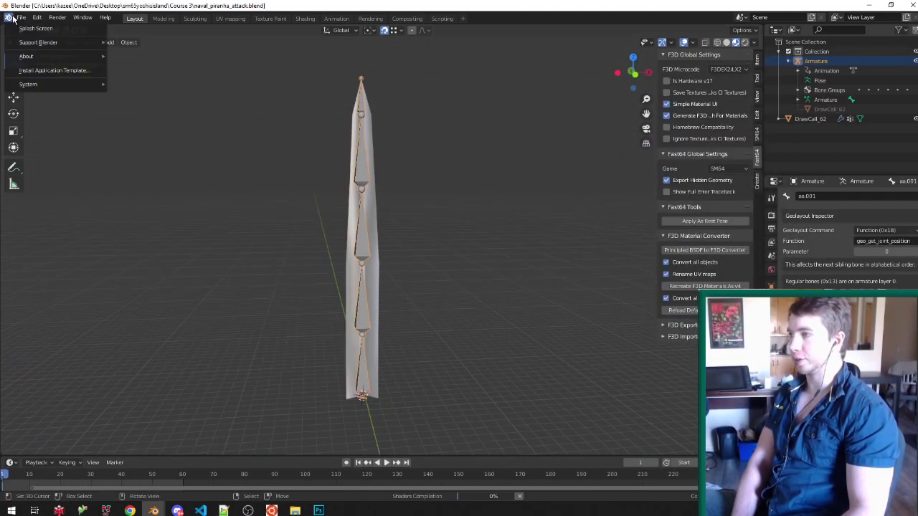
pyautogui.click(29, 41)
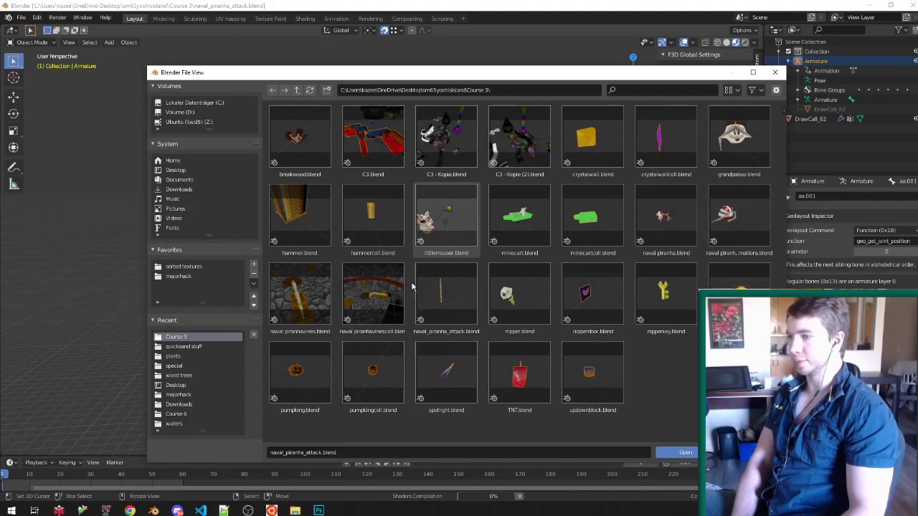
pyautogui.click(300, 299)
pyautogui.doubleClick(306, 294)
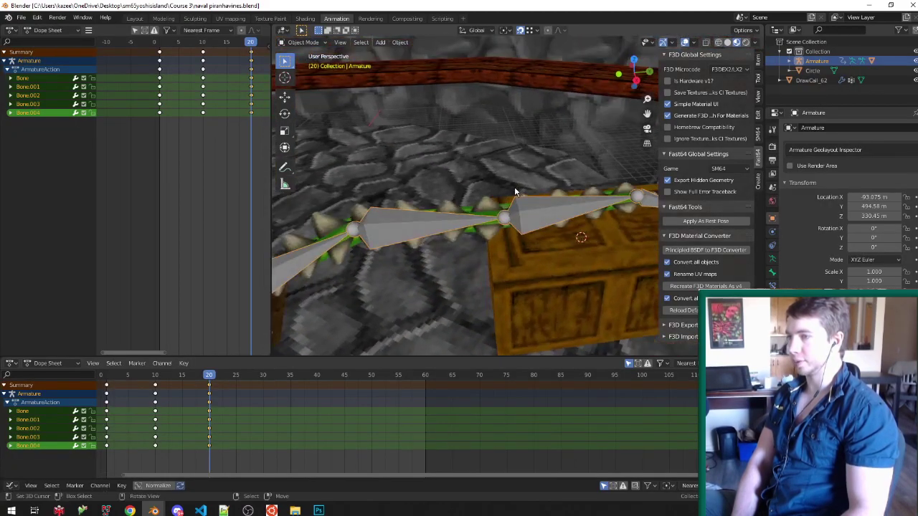
# Step: Select the vine mesh DrawCall_62 and make the vine Armature the active object
pyautogui.scroll(-2, 497, 205)
pyautogui.click(369, 247)
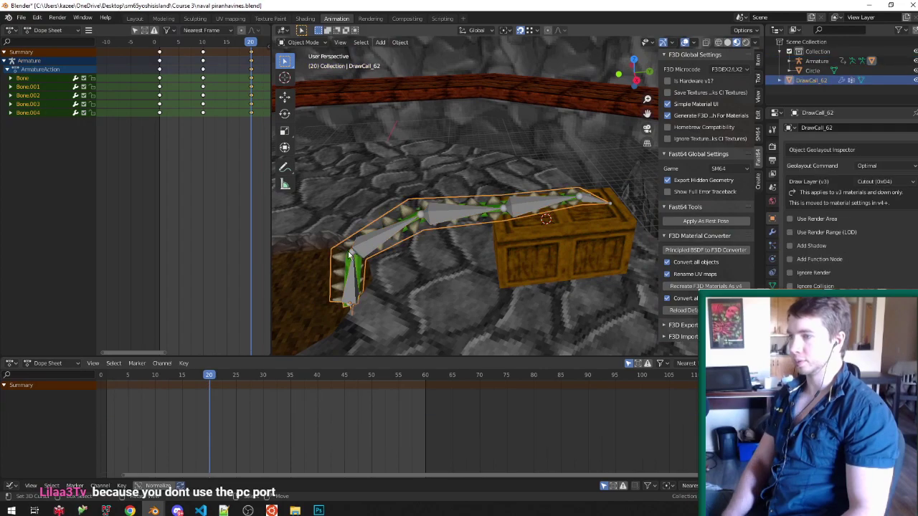
pyautogui.scroll(2, 378, 251)
pyautogui.keyDown('shift'); pyautogui.click(386, 248); pyautogui.keyUp('shift')
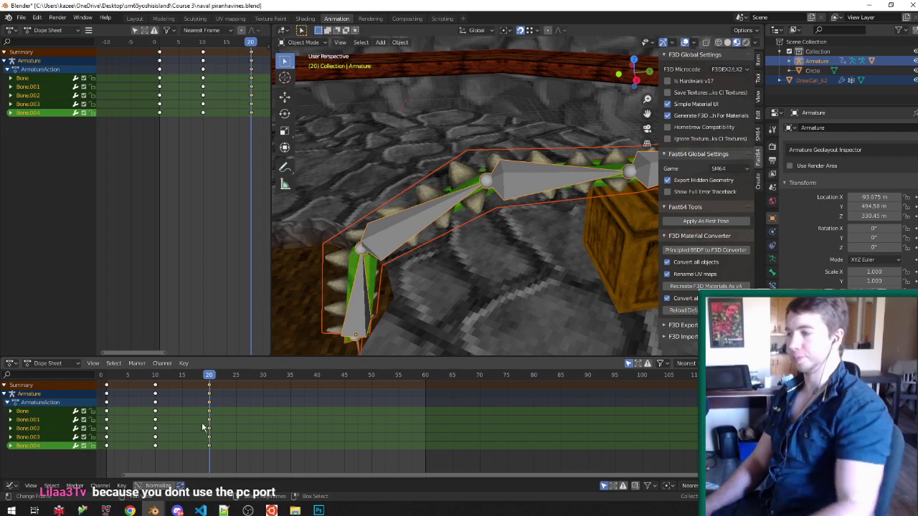
# Step: Switch to the C8treetops.blend level, keep the circle, and return to Object Mode
pyautogui.click(153, 510)
pyautogui.click(72, 474)
pyautogui.moveTo(389, 274); pyautogui.dragTo(430, 295, button='middle')
pyautogui.scroll(-4, 388, 280)
pyautogui.scroll(2, 390, 282)
pyautogui.press('x')
pyautogui.press('Escape')
pyautogui.press('Tab')
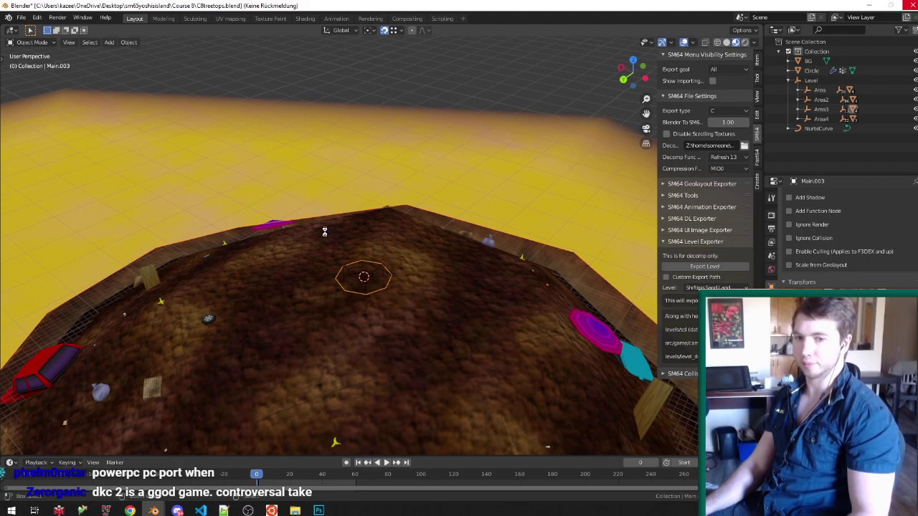
# Step: Paste the copied vine armature into the level and frame it in view
pyautogui.hotkey('ctrl', 'v')
pyautogui.press('g')
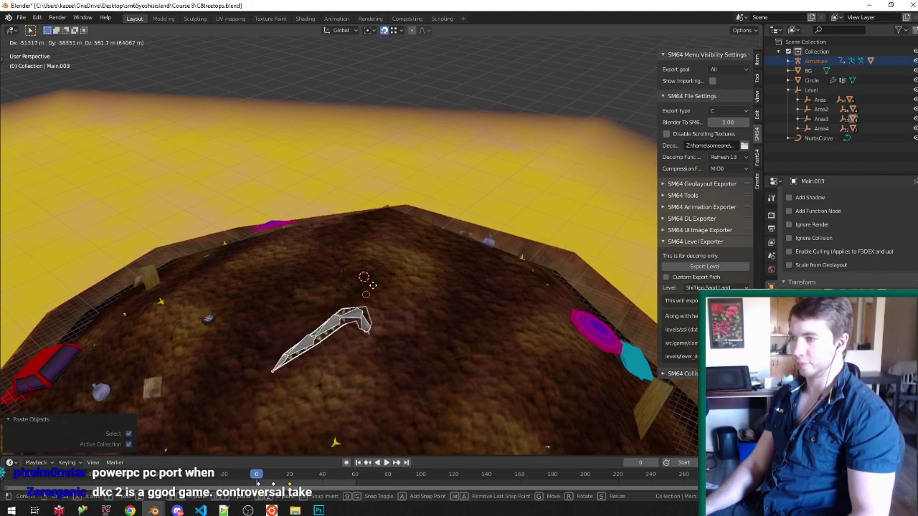
pyautogui.click(368, 277)
pyautogui.press('KP_Decimal')
pyautogui.scroll(-8, 369, 277)
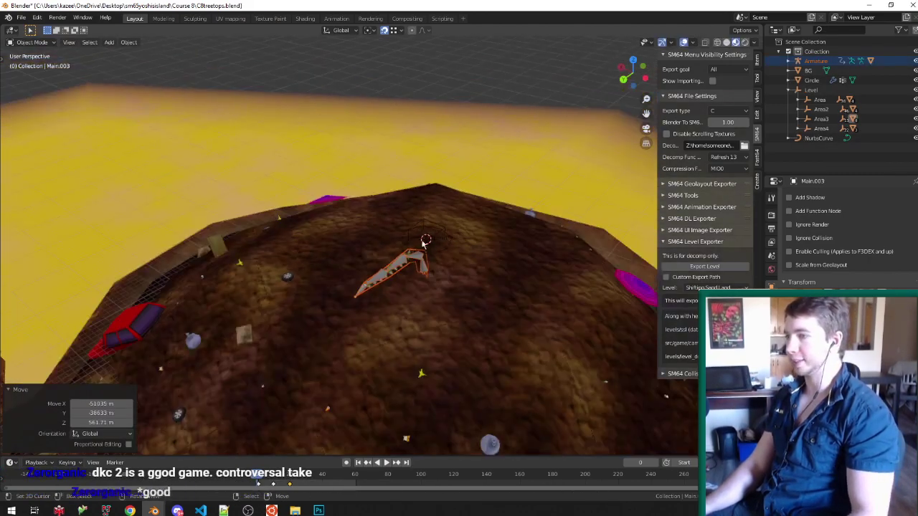
pyautogui.scroll(7, 377, 331)
pyautogui.moveTo(379, 332); pyautogui.dragTo(398, 236, button='middle')
pyautogui.scroll(-3, 398, 237)
pyautogui.click(398, 237)
pyautogui.scroll(-3, 399, 237)
pyautogui.scroll(3, 469, 250)
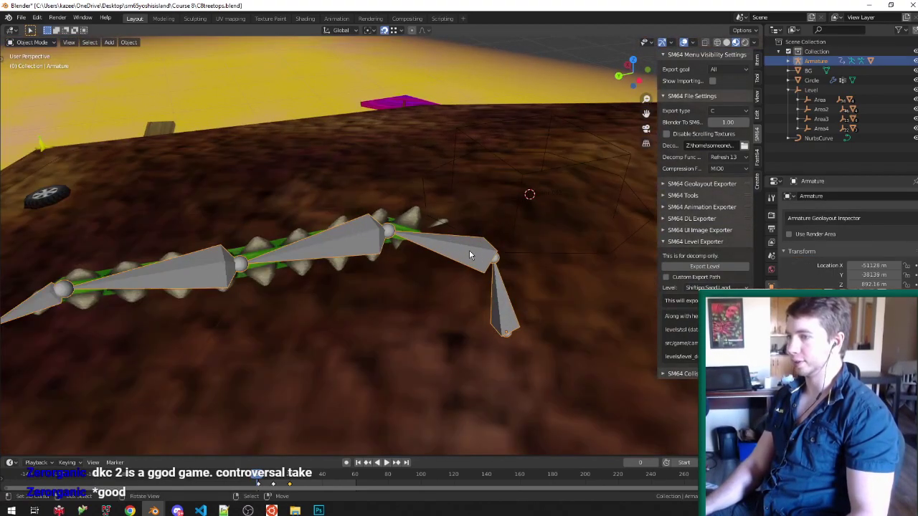
# Step: Raise the armature to hilltop height along Z, then slide it flat onto the hilltop
pyautogui.press('g')
pyautogui.press('z')
pyautogui.click(508, 152)
pyautogui.moveTo(518, 159); pyautogui.dragTo(285, 108, button='middle')
pyautogui.press('g')
pyautogui.hotkey('shift', 'z')
pyautogui.click(475, 212)
# Step: In Pose Mode, rotate the vine's end bone to a new angle
pyautogui.hotkey('ctrl', 'Tab')
pyautogui.click(481, 177)
pyautogui.press('r')
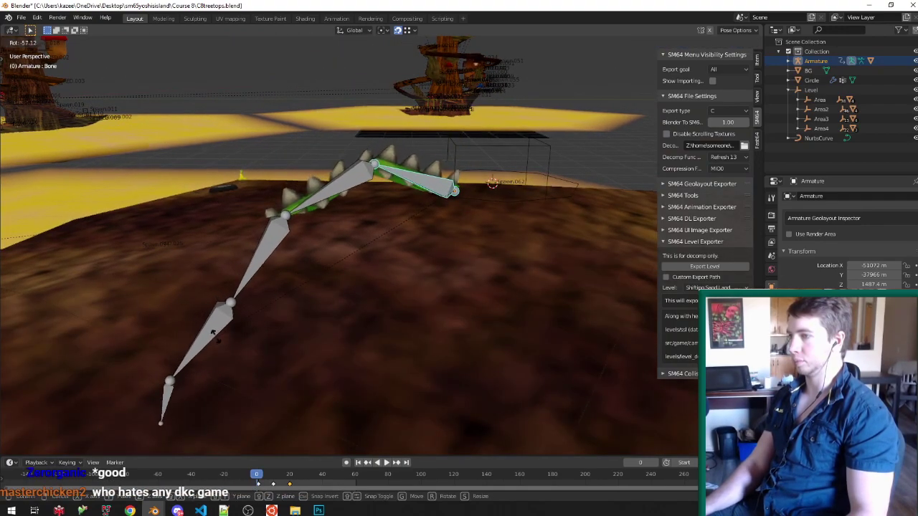
pyautogui.click(273, 259)
pyautogui.moveTo(275, 254); pyautogui.dragTo(290, 236, button='middle')
pyautogui.press('Tab')
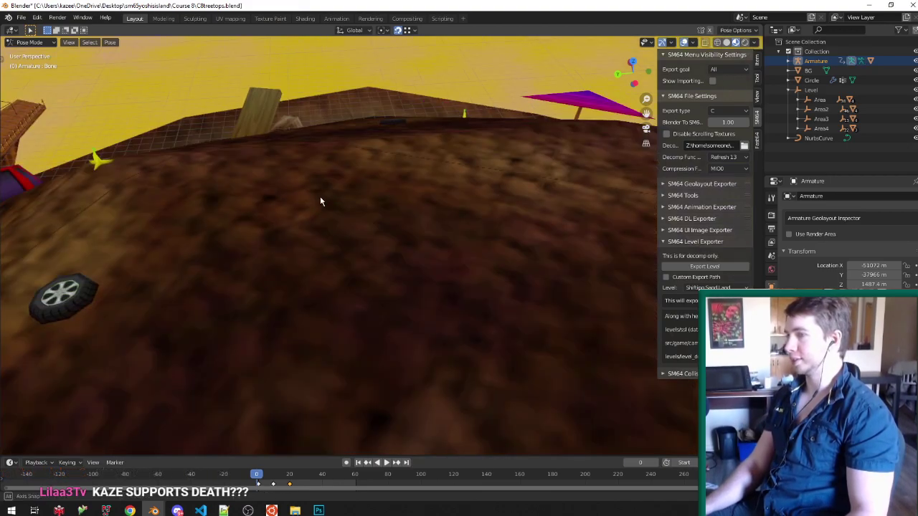
# Step: Rotate the selected bone and the second bone so the vine bends downward
pyautogui.scroll(-4, 320, 196)
pyautogui.scroll(2, 323, 188)
pyautogui.moveTo(323, 190); pyautogui.dragTo(308, 164, button='middle')
pyautogui.press('r')
pyautogui.click(219, 240)
pyautogui.click(320, 205)
pyautogui.press('r')
pyautogui.click(216, 264)
# Step: Bend the first bone further so the vine curls over the ground, then view in solid shading
pyautogui.click(408, 248)
pyautogui.press('r')
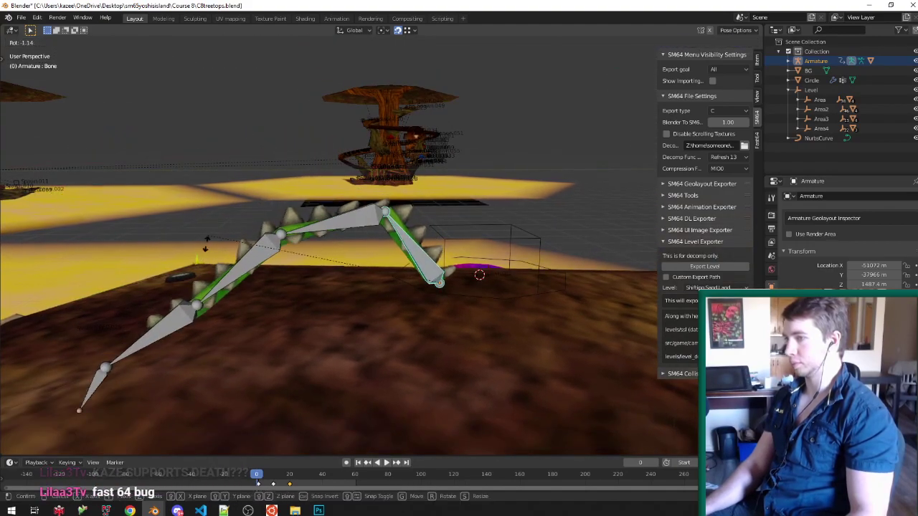
pyautogui.click(226, 315)
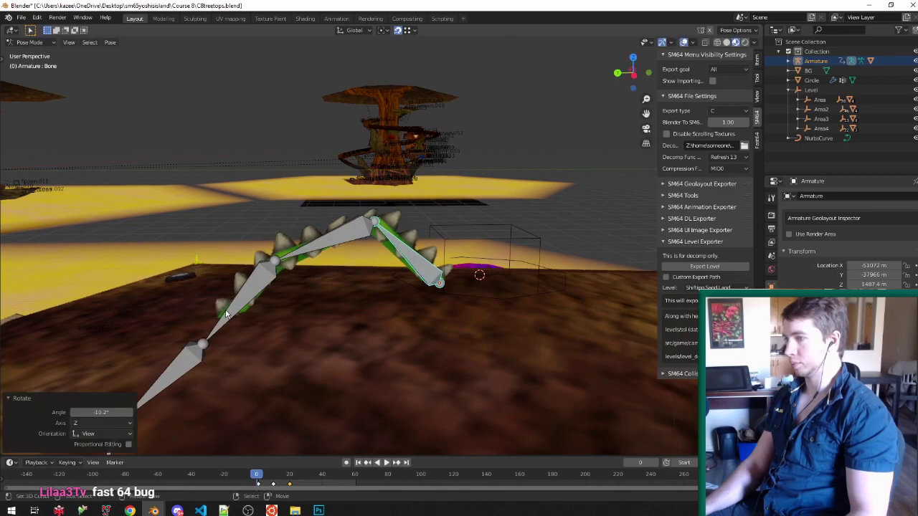
pyautogui.press('r')
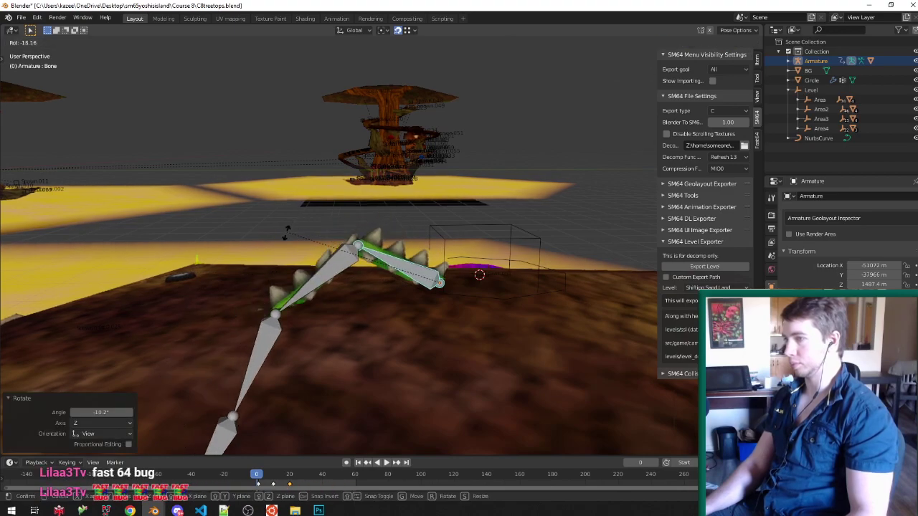
pyautogui.click(287, 242)
pyautogui.moveTo(287, 241); pyautogui.dragTo(359, 255, button='middle')
pyautogui.press('r')
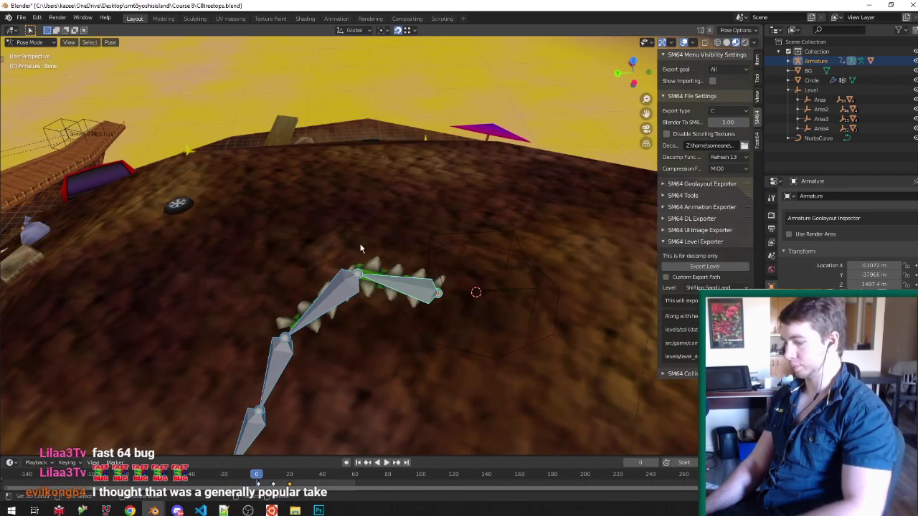
pyautogui.press('Tab')
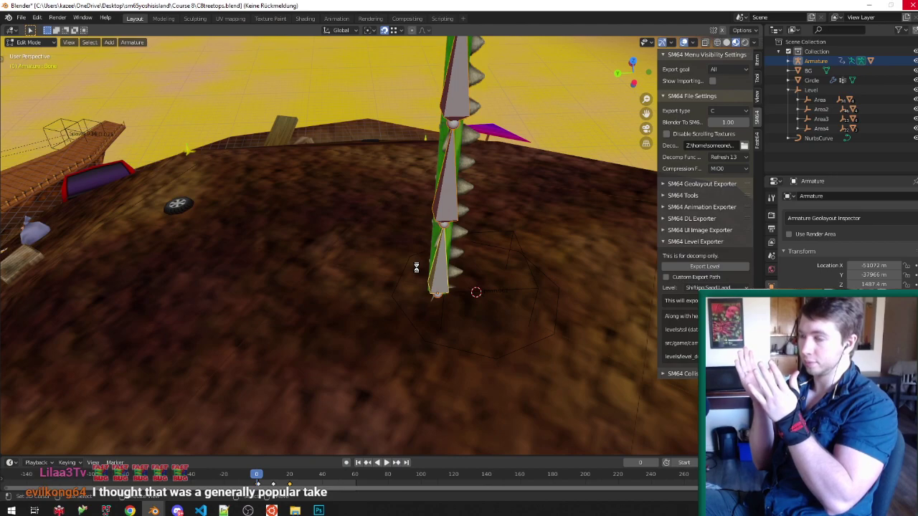
pyautogui.hotkey('ctrl', 'Tab')
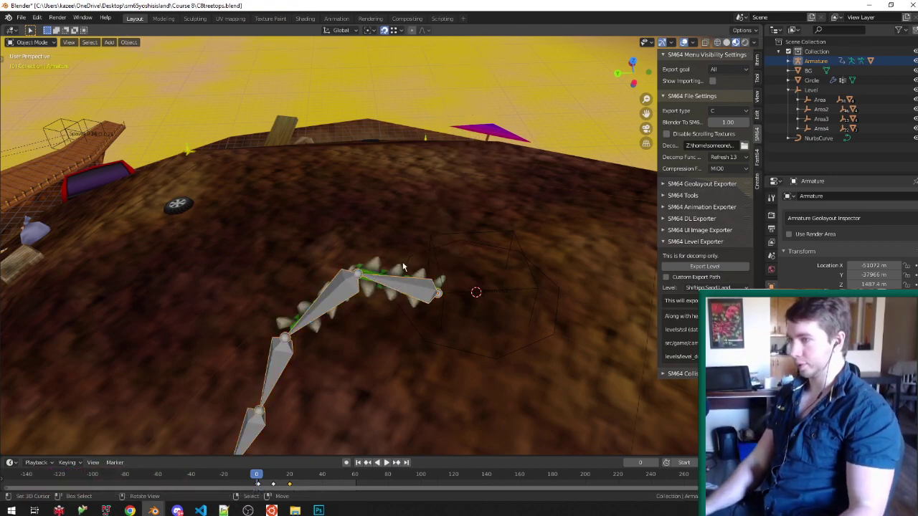
pyautogui.hotkey('alt', 'z')
# Step: Duplicate the vine armature and mesh and turn the copy around the Z axis
pyautogui.rightClick(405, 285)
pyautogui.rightClick(394, 282)
pyautogui.keyDown('shift'); pyautogui.rightClick(391, 276); pyautogui.keyUp('shift')
pyautogui.moveTo(390, 276); pyautogui.dragTo(428, 292, button='middle')
pyautogui.scroll(2, 428, 292)
pyautogui.hotkey('shift', 'd')
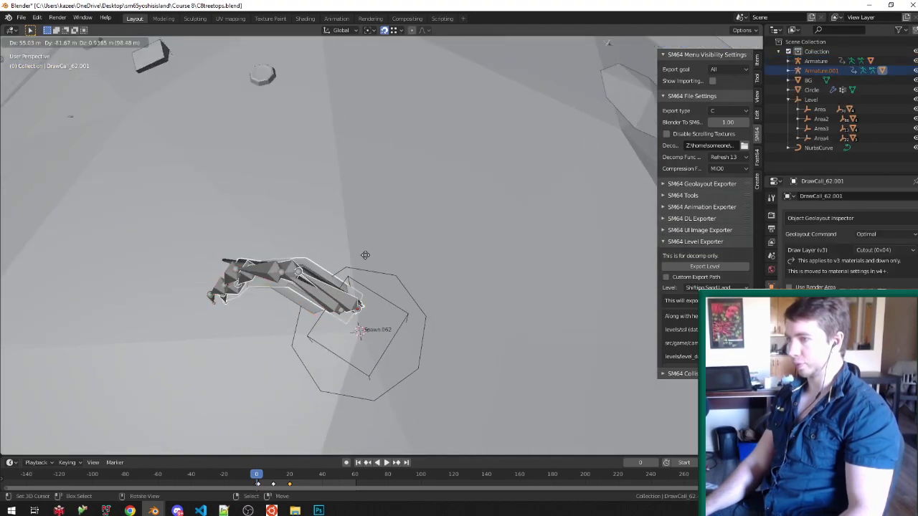
pyautogui.click(392, 246)
pyautogui.press('r')
pyautogui.press('z')
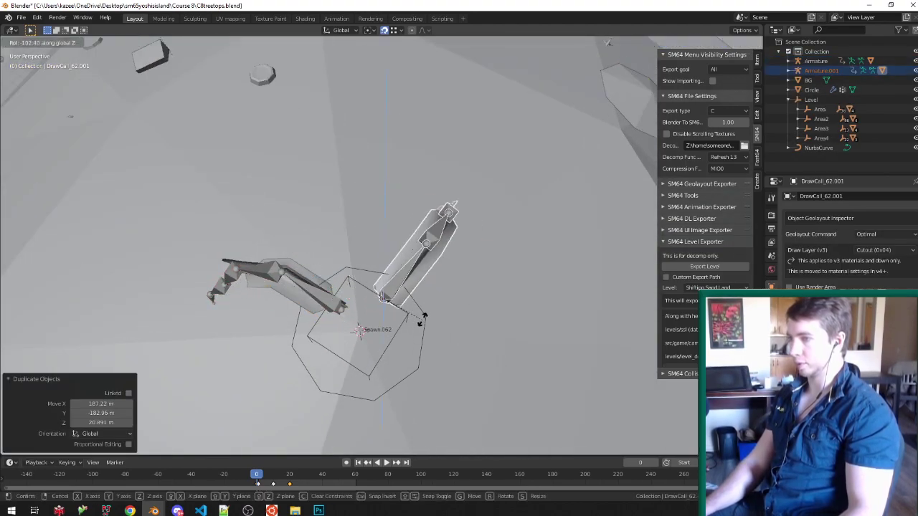
pyautogui.click(407, 299)
pyautogui.moveTo(407, 298); pyautogui.dragTo(395, 196, button='middle')
# Step: Pose the duplicate, rotating Bone.001 and the root bone to -13.6°
pyautogui.rightClick(398, 252)
pyautogui.hotkey('ctrl', 'Tab')
pyautogui.moveTo(358, 278); pyautogui.dragTo(329, 224, button='middle')
pyautogui.rightClick(328, 279)
pyautogui.press('r')
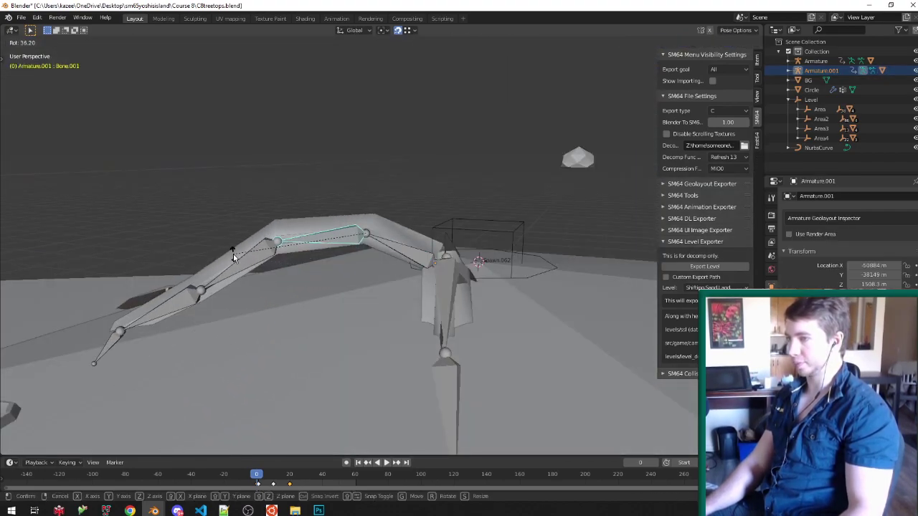
pyautogui.click(233, 257)
pyautogui.click(369, 237)
pyautogui.press('r')
pyautogui.click(245, 305)
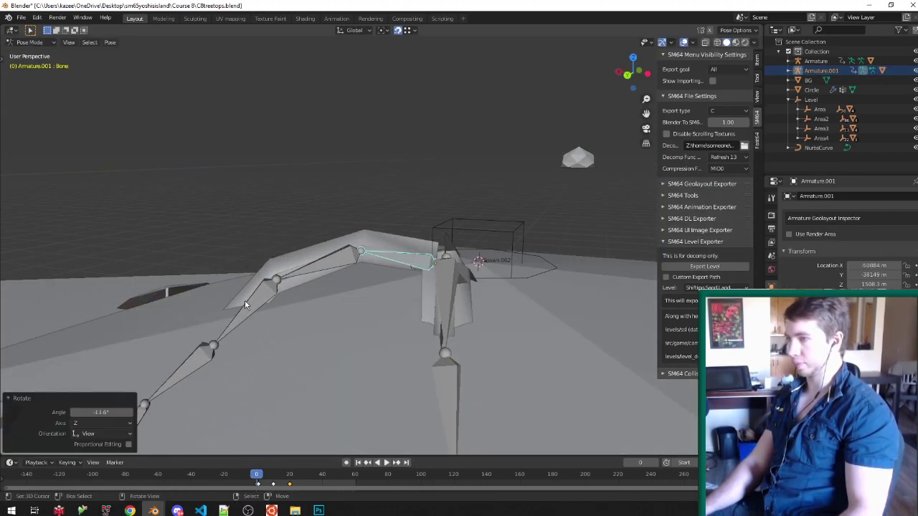
# Step: Rotate Bone.002 and Bone.003 (to -36.4°) so the duplicate bends along the hillside
pyautogui.click(245, 327)
pyautogui.press('r')
pyautogui.click(156, 283)
pyautogui.click(148, 306)
pyautogui.press('r')
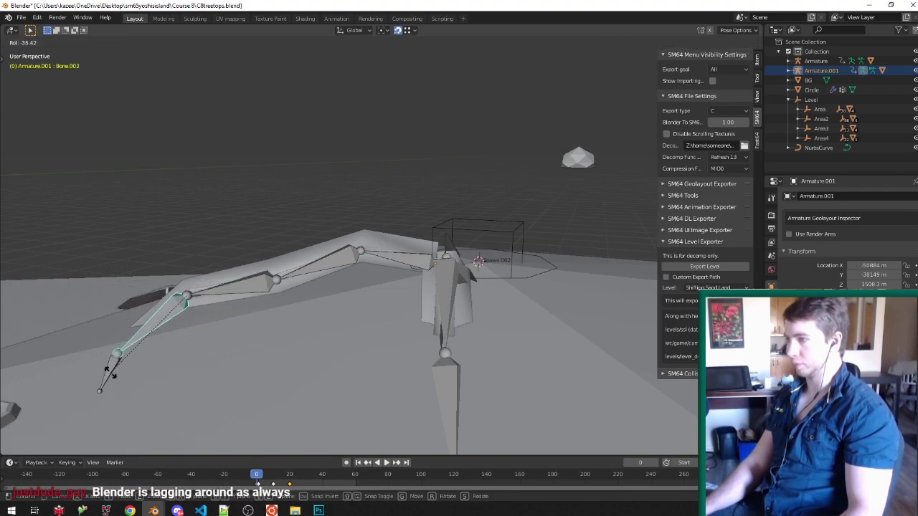
pyautogui.click(111, 373)
pyautogui.moveTo(241, 290); pyautogui.dragTo(248, 296, button='middle')
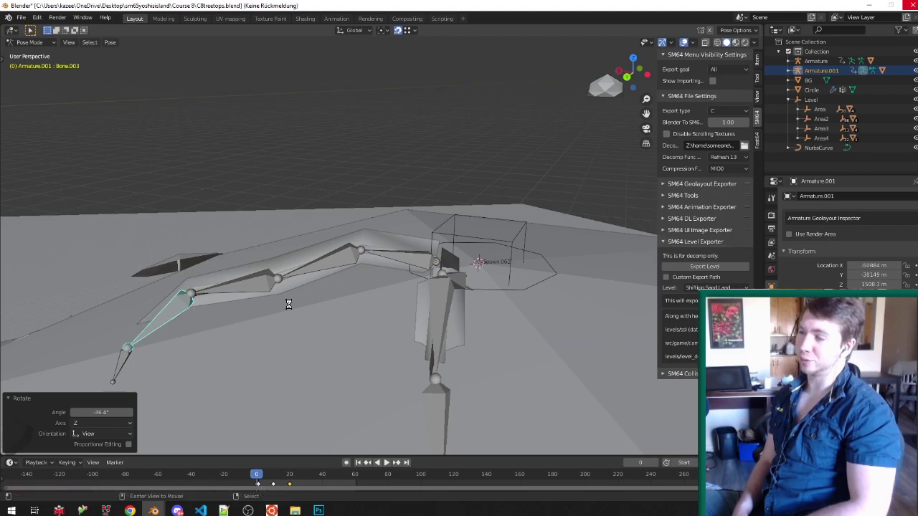
# Step: Show the textured material preview and hide the duplicate armature's bones in Object Mode
pyautogui.hotkey('alt', 'z')
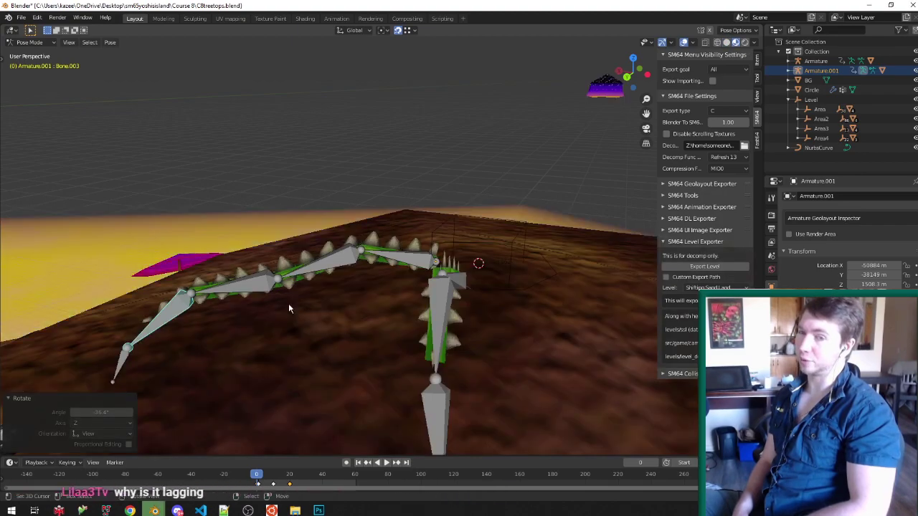
pyautogui.moveTo(258, 246); pyautogui.dragTo(260, 272, button='middle')
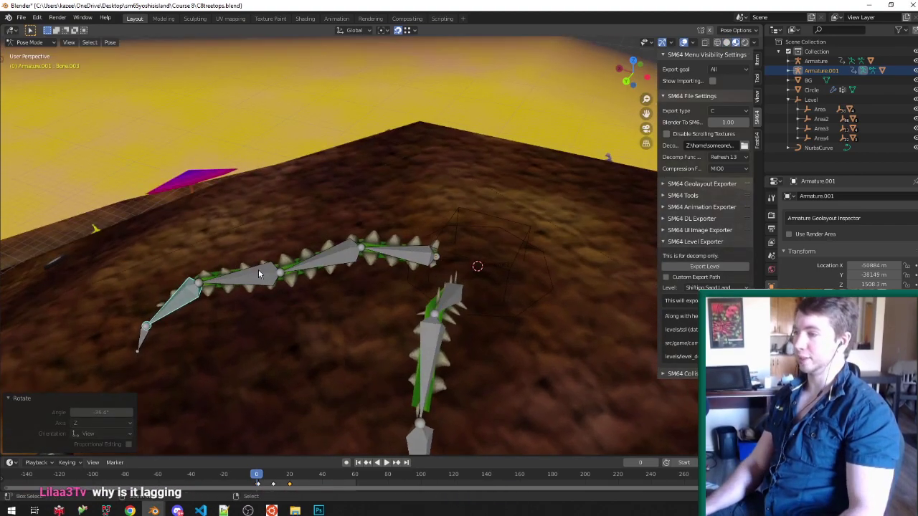
pyautogui.hotkey('ctrl', 'Tab')
pyautogui.scroll(3, 260, 272)
pyautogui.press('h')
pyautogui.moveTo(320, 226); pyautogui.dragTo(352, 237, button='middle')
pyautogui.scroll(-4, 427, 269)
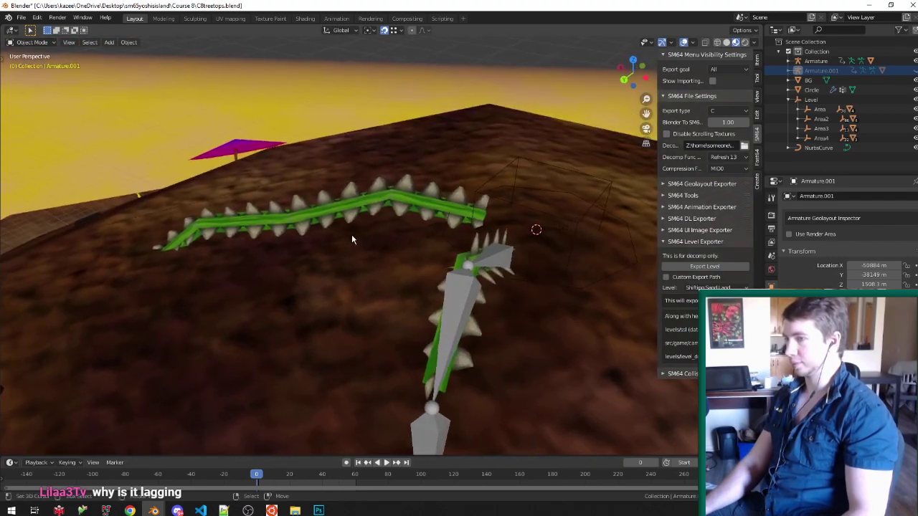
# Step: Unhide Armature.001 and save C8treetops.blend
pyautogui.moveTo(154, 510)
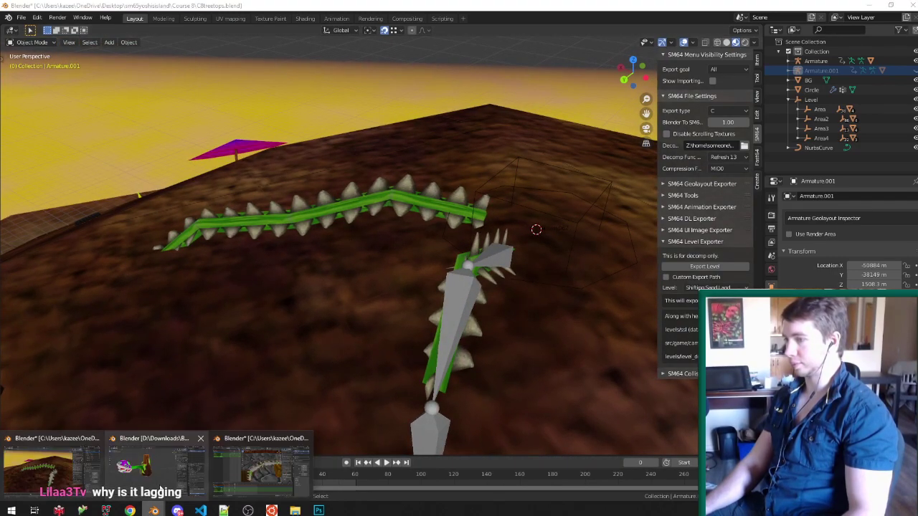
pyautogui.click(159, 494)
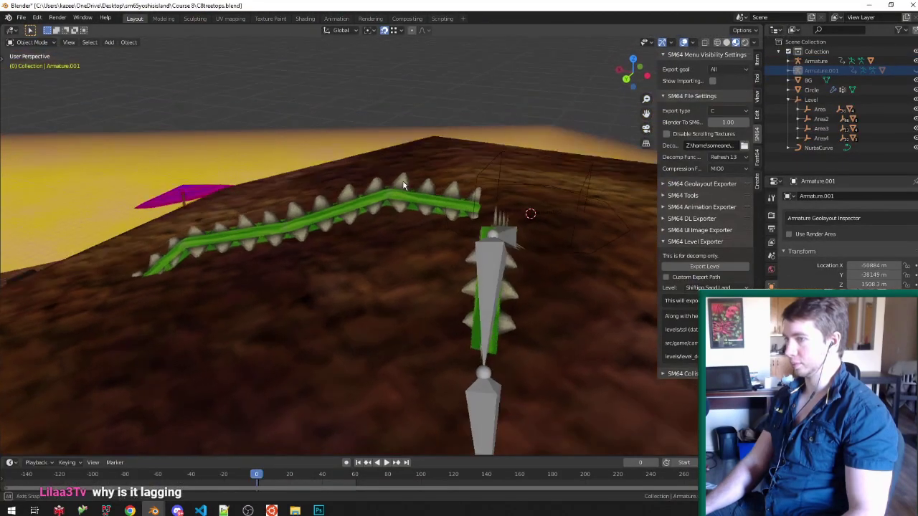
pyautogui.moveTo(403, 182); pyautogui.dragTo(413, 236, button='middle')
pyautogui.hotkey('alt', 'h')
pyautogui.hotkey('ctrl', 's')
# Step: Duplicate the vine leg, set the copy beside the original's base, and lower it vertically
pyautogui.press('z')
pyautogui.click(459, 180)
pyautogui.moveTo(459, 179); pyautogui.dragTo(294, 211, button='middle')
pyautogui.scroll(-3, 294, 211)
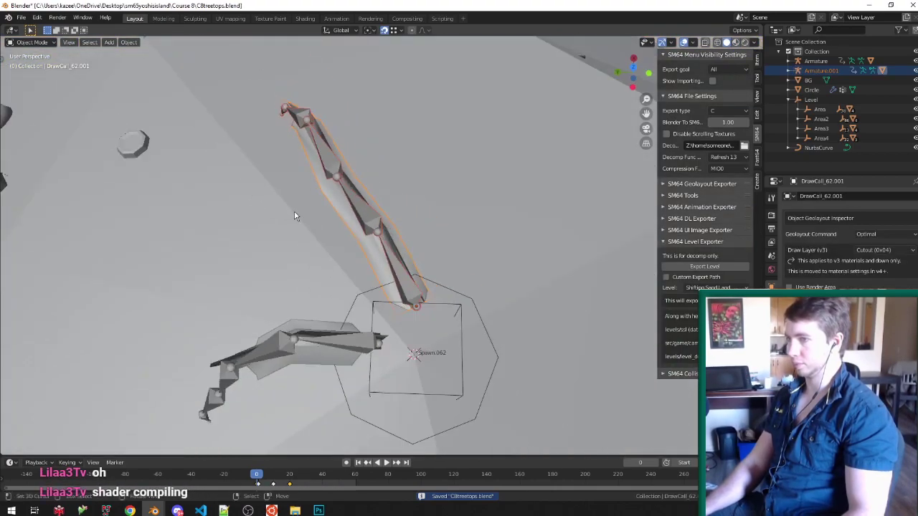
pyautogui.scroll(-2, 378, 218)
pyautogui.hotkey('shift', 'd')
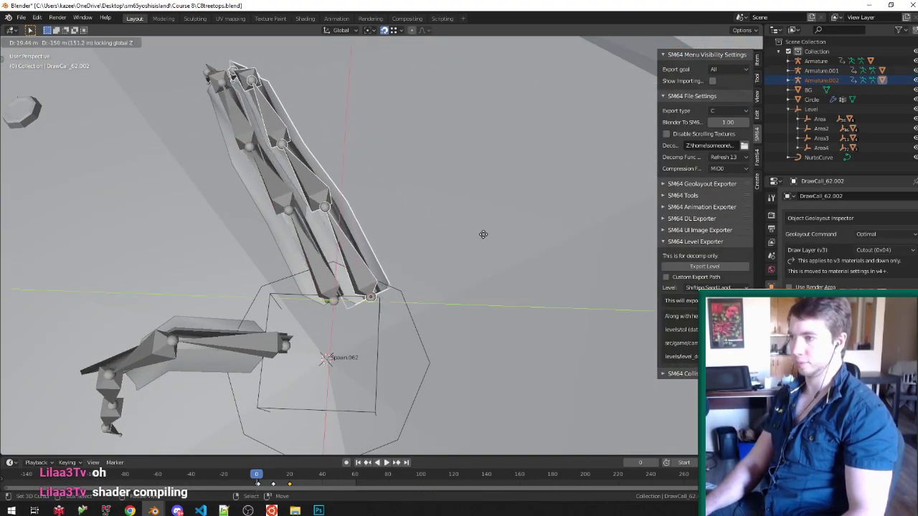
pyautogui.click(542, 261)
pyautogui.press('g')
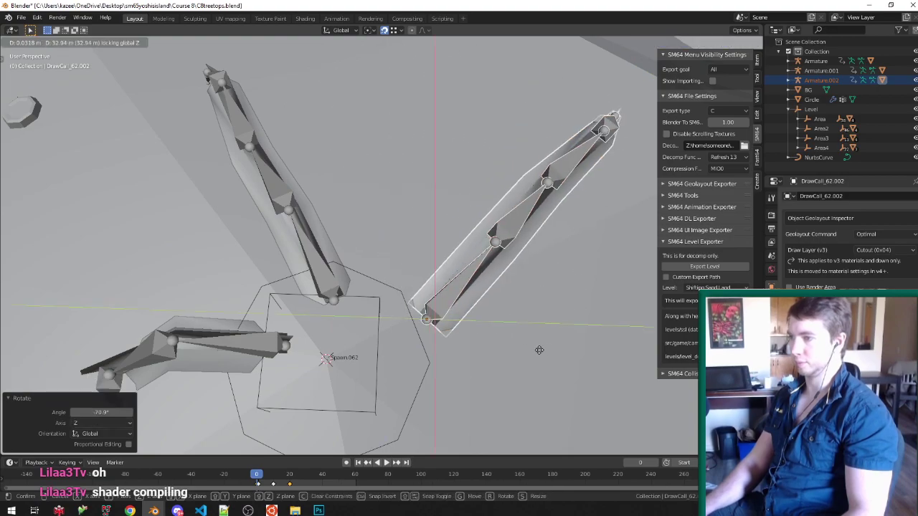
pyautogui.click(483, 344)
pyautogui.moveTo(483, 343); pyautogui.dragTo(505, 231, button='middle')
pyautogui.press('g')
pyautogui.press('z')
pyautogui.click(502, 235)
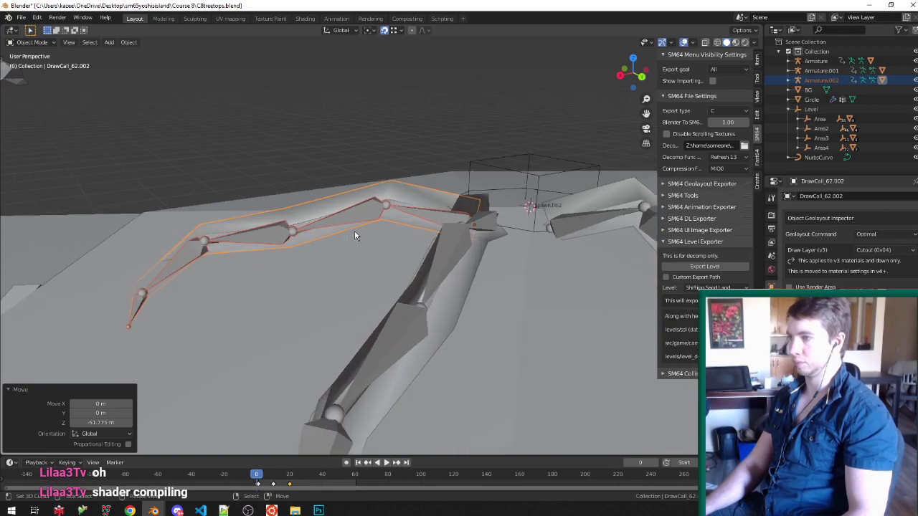
# Step: Pose the copy's bones: first bone upward, Bone.001, Bone.002 to 21.2°, Bone.003 to 79.6°
pyautogui.hotkey('ctrl', 'Tab')
pyautogui.click(422, 208)
pyautogui.press('r')
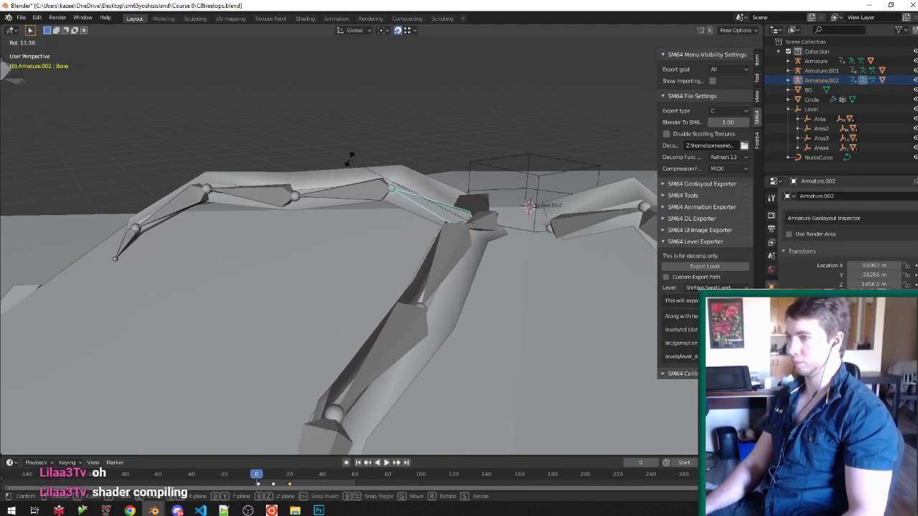
pyautogui.click(346, 149)
pyautogui.click(325, 188)
pyautogui.press('r')
pyautogui.click(289, 370)
pyautogui.rightClick(279, 302)
pyautogui.press('r')
pyautogui.click(225, 314)
pyautogui.click(226, 314)
pyautogui.press('r')
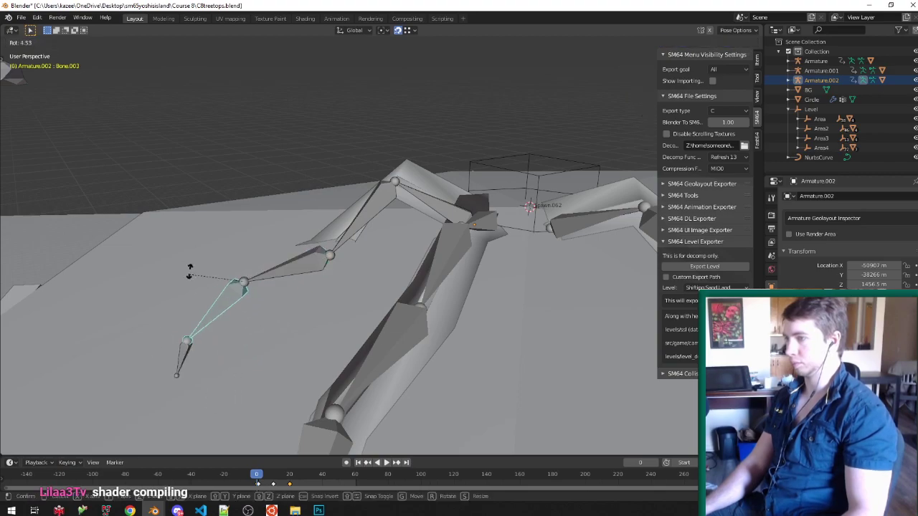
pyautogui.click(229, 165)
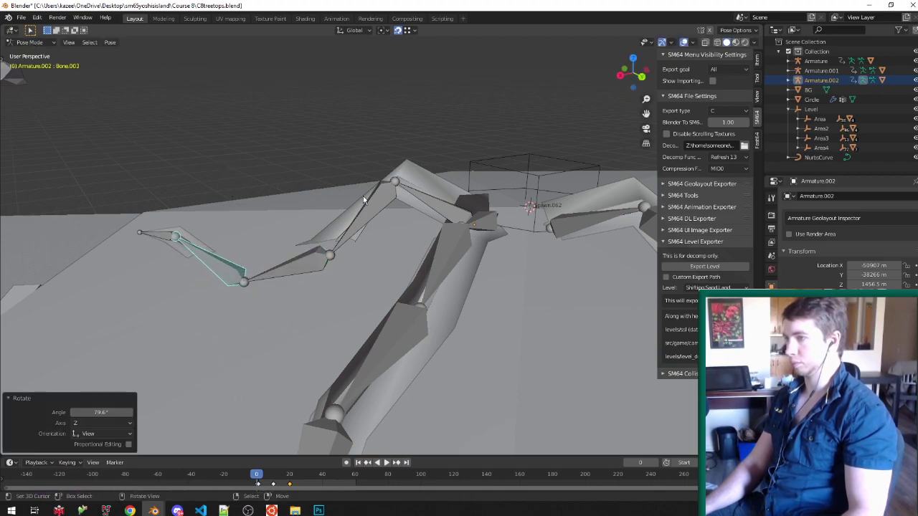
pyautogui.moveTo(414, 213); pyautogui.dragTo(387, 241, button='middle')
pyautogui.scroll(-3, 387, 241)
pyautogui.hotkey('ctrl', 'Tab')
# Step: Duplicate the vine leg armature, rotate it -82.6° around Z, and move it at the same height
pyautogui.moveTo(441, 215); pyautogui.dragTo(400, 228, button='middle')
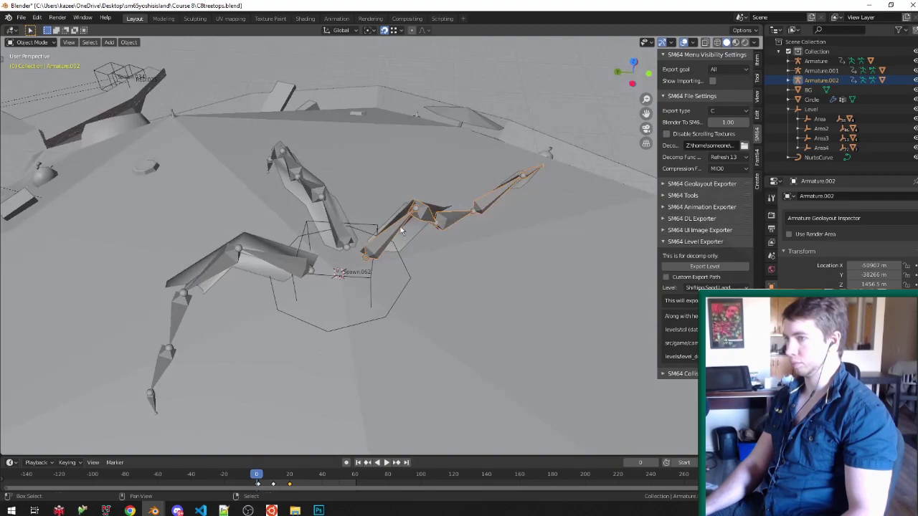
pyautogui.rightClick(400, 228)
pyautogui.moveTo(344, 209); pyautogui.dragTo(397, 205, button='middle')
pyautogui.hotkey('shift', 'd')
pyautogui.click(449, 252)
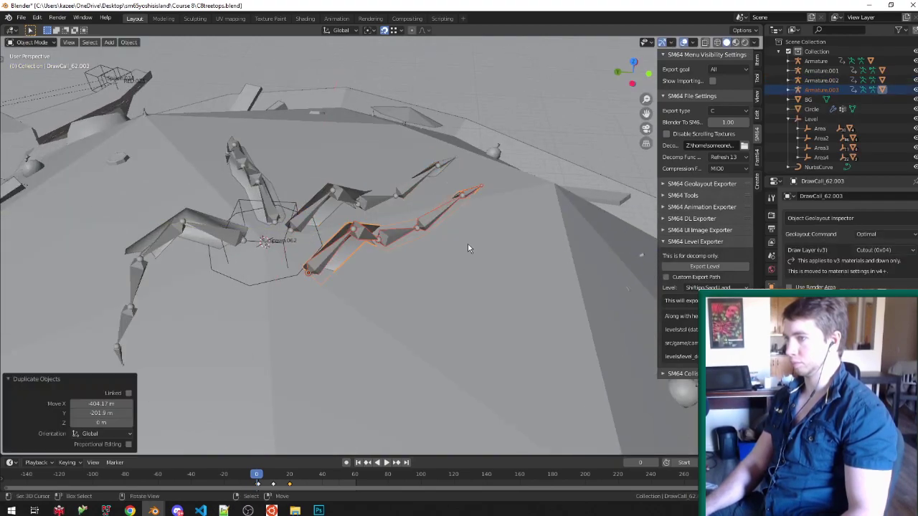
pyautogui.press('r')
pyautogui.press('z')
pyautogui.click(356, 396)
pyautogui.press('g')
pyautogui.hotkey('shift', 'z')
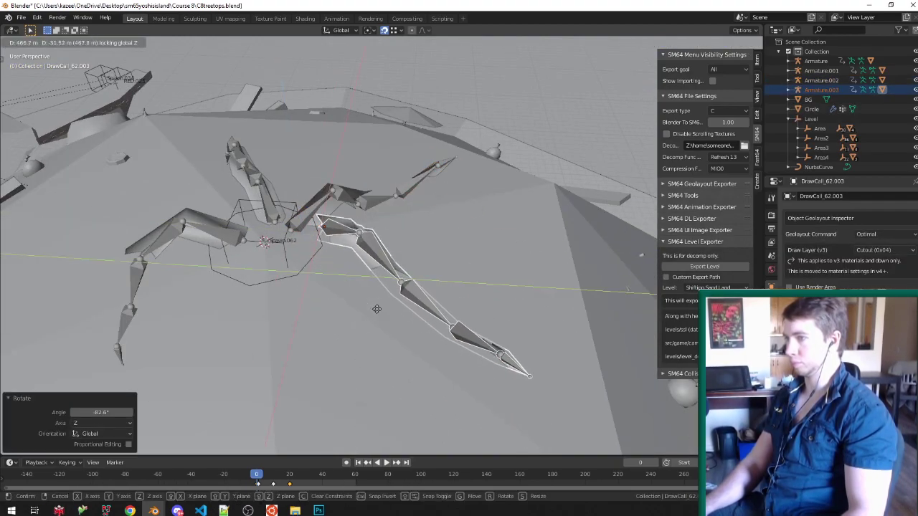
pyautogui.click(387, 300)
# Step: Bend the new leg's bones, curling the next bone downward and Bone.002 slightly
pyautogui.moveTo(386, 299); pyautogui.dragTo(326, 209, button='middle')
pyautogui.rightClick(325, 212)
pyautogui.hotkey('ctrl', 'Tab')
pyautogui.rightClick(371, 228)
pyautogui.press('r')
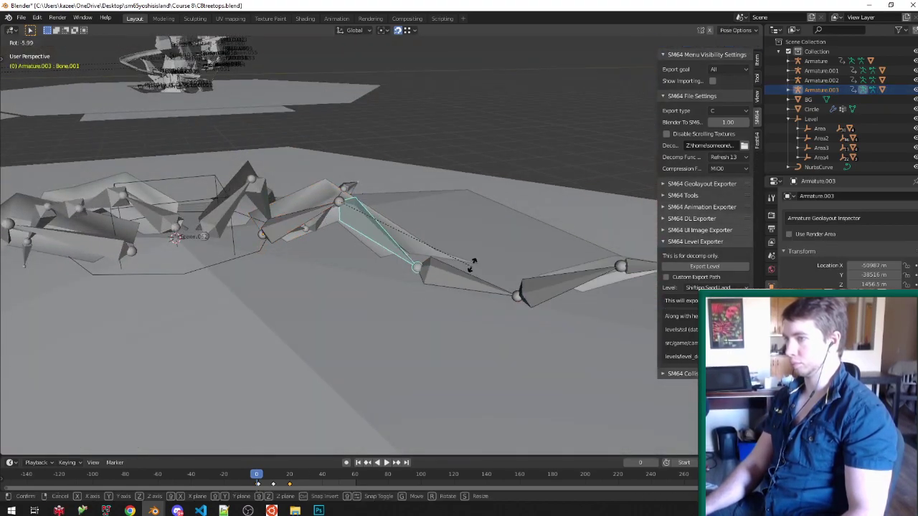
pyautogui.click(487, 228)
pyautogui.click(578, 217)
pyautogui.press('r')
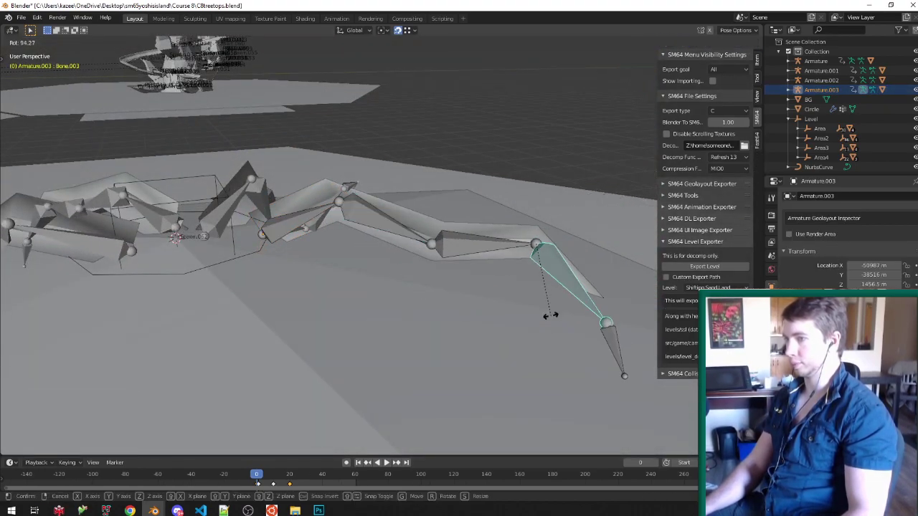
pyautogui.click(531, 305)
pyautogui.moveTo(531, 304); pyautogui.dragTo(519, 289, button='middle')
pyautogui.press('r')
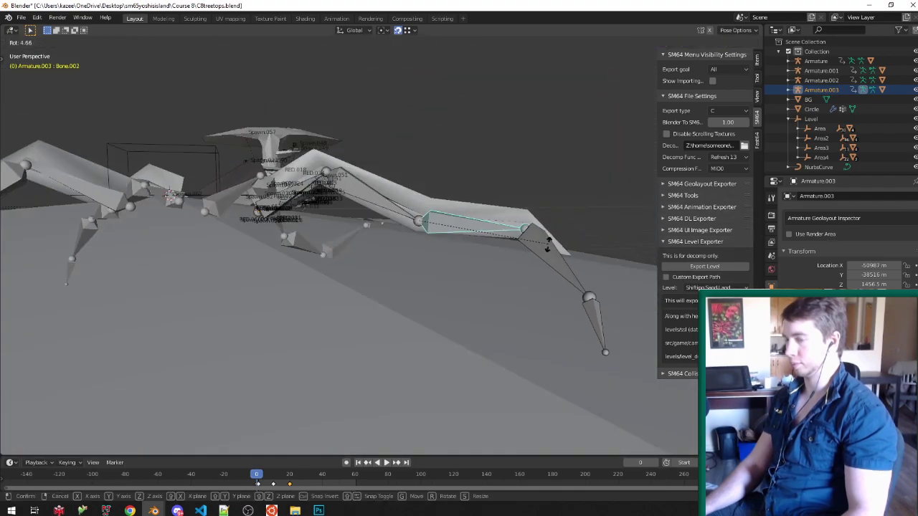
pyautogui.click(547, 259)
pyautogui.moveTo(508, 249); pyautogui.dragTo(495, 273, button='middle')
pyautogui.scroll(-4, 495, 273)
pyautogui.hotkey('ctrl', 'Tab')
# Step: Duplicate another leg armature at the same height and rotate it around Z
pyautogui.moveTo(377, 253); pyautogui.dragTo(400, 253, button='middle')
pyautogui.scroll(2, 444, 284)
pyautogui.rightClick(426, 265)
pyautogui.scroll(-1, 400, 253)
pyautogui.hotkey('shift', 'd')
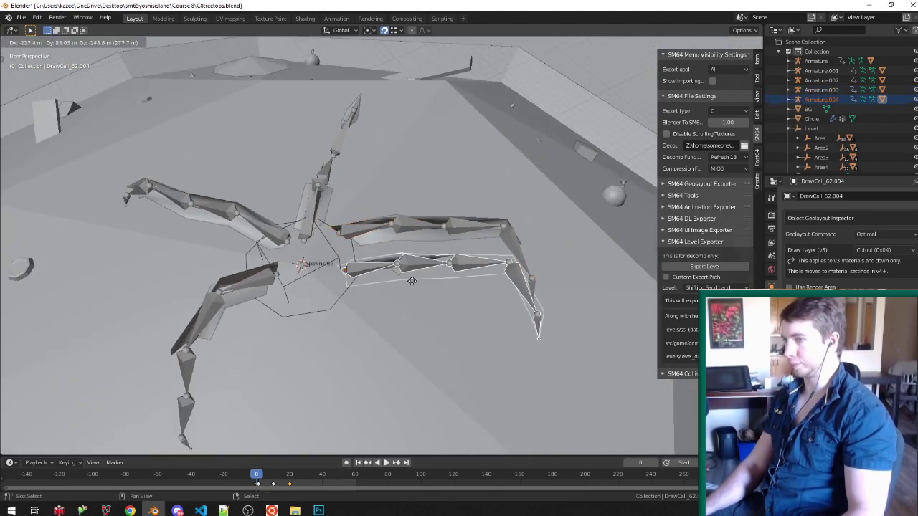
pyautogui.hotkey('shift', 'z')
pyautogui.click(392, 293)
pyautogui.press('r')
pyautogui.press('z')
pyautogui.click(435, 391)
pyautogui.moveTo(435, 391); pyautogui.dragTo(426, 220, button='middle')
# Step: Pose Armature.004, bending its first bone slightly and swinging Bone.002 upward
pyautogui.click(414, 207)
pyautogui.hotkey('ctrl', 'Tab')
pyautogui.rightClick(414, 207)
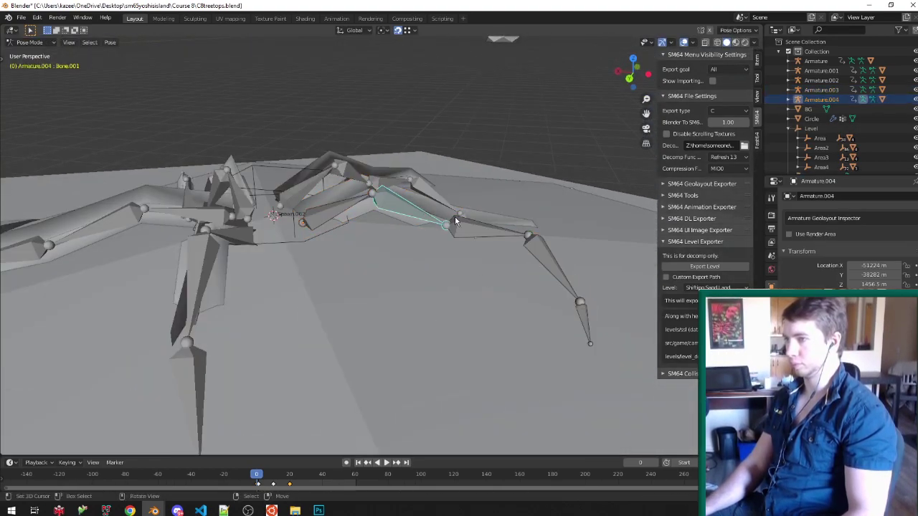
pyautogui.moveTo(569, 253); pyautogui.dragTo(574, 236, button='middle')
pyautogui.scroll(1, 575, 236)
pyautogui.press('r')
pyautogui.click(572, 218)
pyautogui.click(463, 200)
pyautogui.press('r')
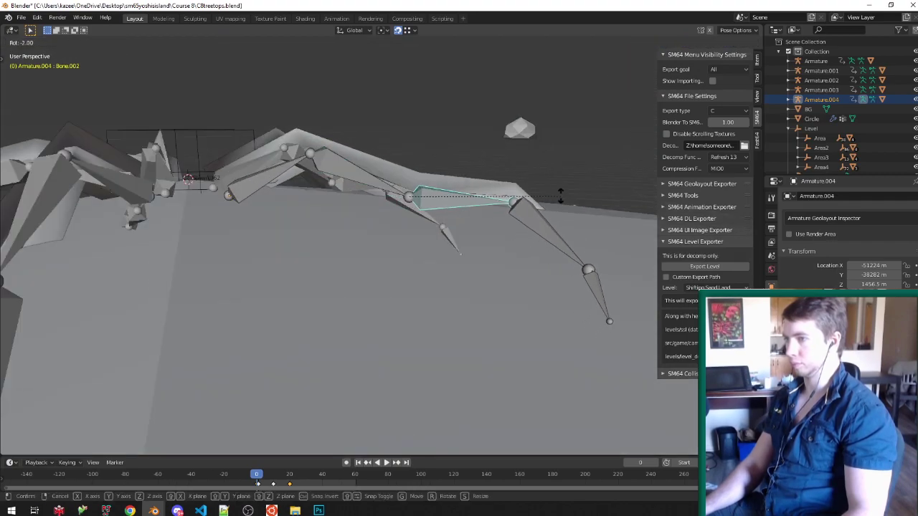
pyautogui.click(559, 165)
pyautogui.click(616, 249)
# Step: Turn Armature.004's end bone upward, adjust Bone.003, and save the treetop file
pyautogui.press('r')
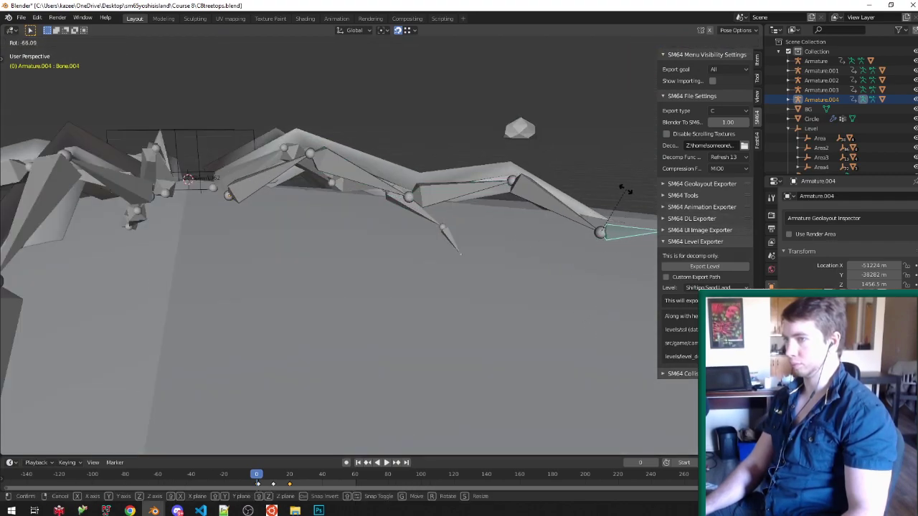
pyautogui.click(619, 185)
pyautogui.click(584, 221)
pyautogui.press('r')
pyautogui.click(592, 214)
pyautogui.moveTo(561, 203); pyautogui.dragTo(528, 237, button='middle')
pyautogui.scroll(-3, 528, 237)
pyautogui.hotkey('ctrl', 'Tab')
pyautogui.hotkey('ctrl', 's')
# Step: Select the leg mesh DrawCall_62.003 and bring up its modifiers
pyautogui.moveTo(314, 218); pyautogui.dragTo(584, 228, button='middle')
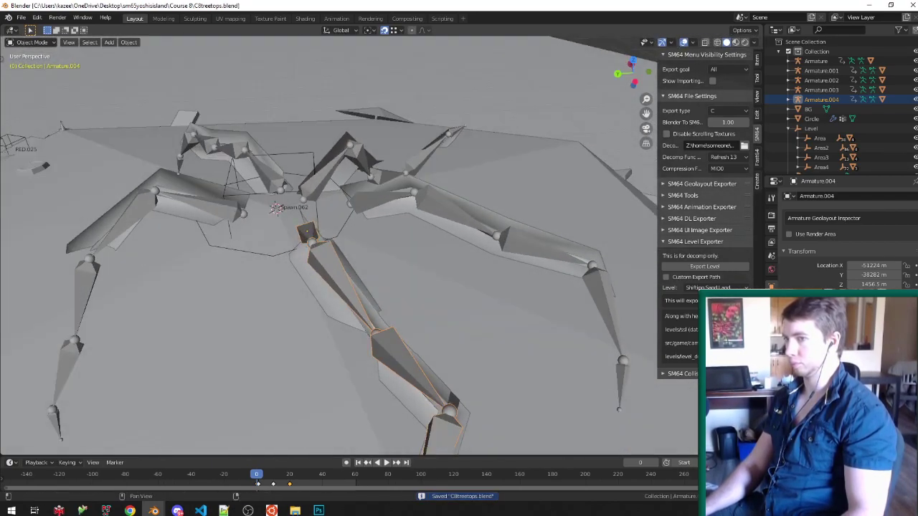
pyautogui.click(772, 327)
pyautogui.scroll(-2, 508, 229)
pyautogui.moveTo(441, 230); pyautogui.dragTo(481, 214, button='middle')
pyautogui.click(419, 201)
pyautogui.scroll(3, 423, 198)
pyautogui.click(435, 191)
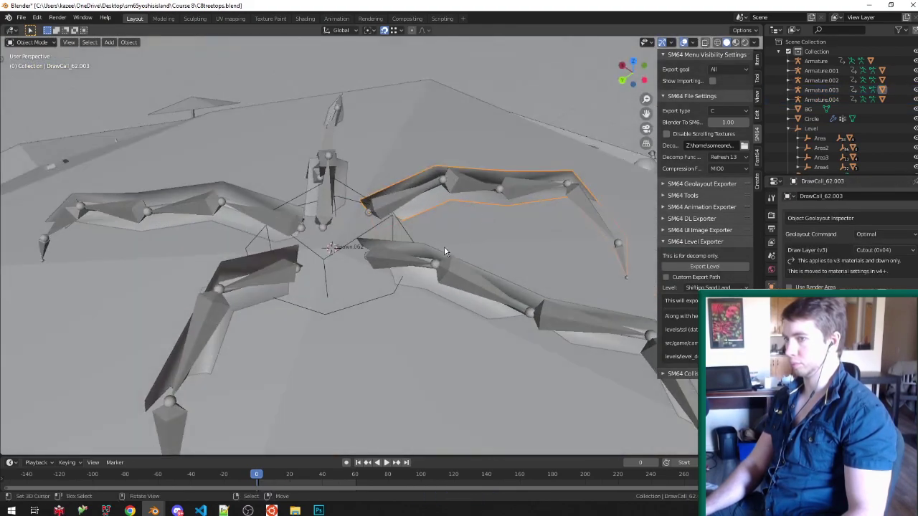
pyautogui.click(772, 300)
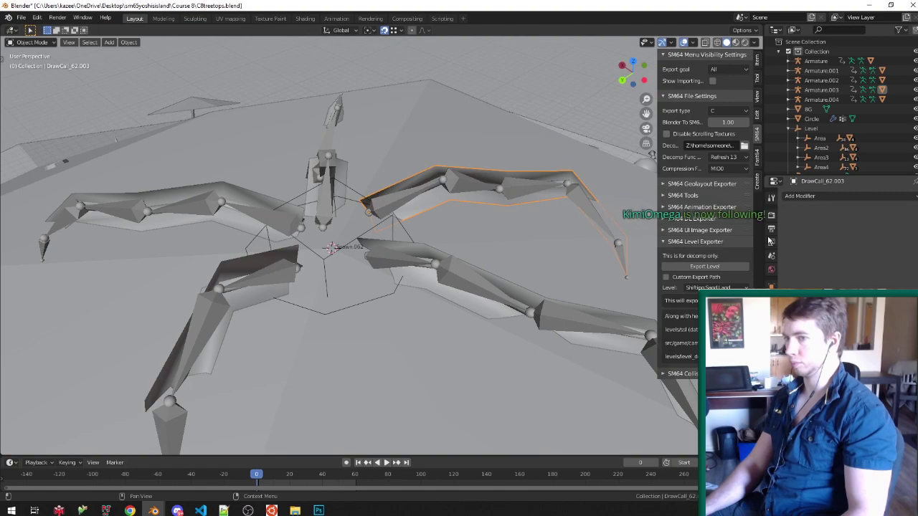
# Step: Apply the Armature modifier on DrawCall_62.002, DrawCall_62 and DrawCall_62.001
pyautogui.click(434, 247)
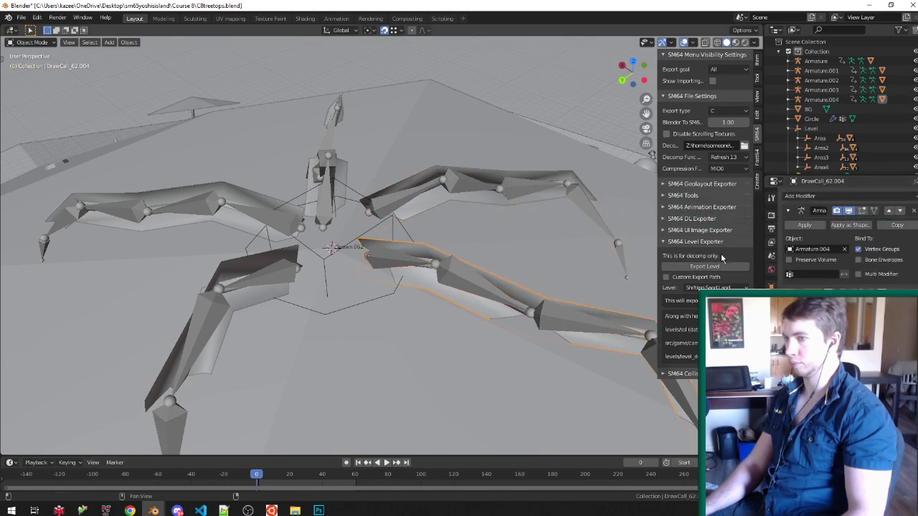
pyautogui.click(339, 164)
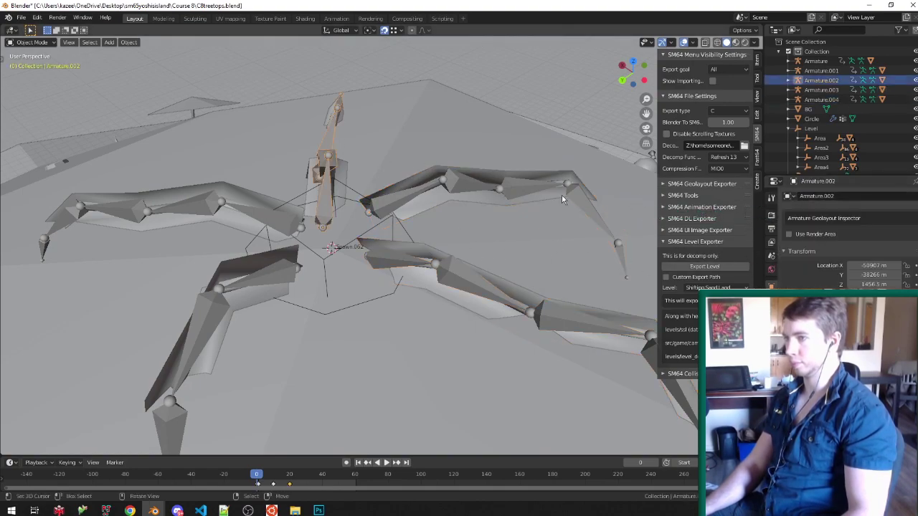
pyautogui.moveTo(601, 196); pyautogui.dragTo(434, 177, button='middle')
pyautogui.click(403, 175)
pyautogui.click(806, 226)
pyautogui.click(269, 182)
pyautogui.click(806, 226)
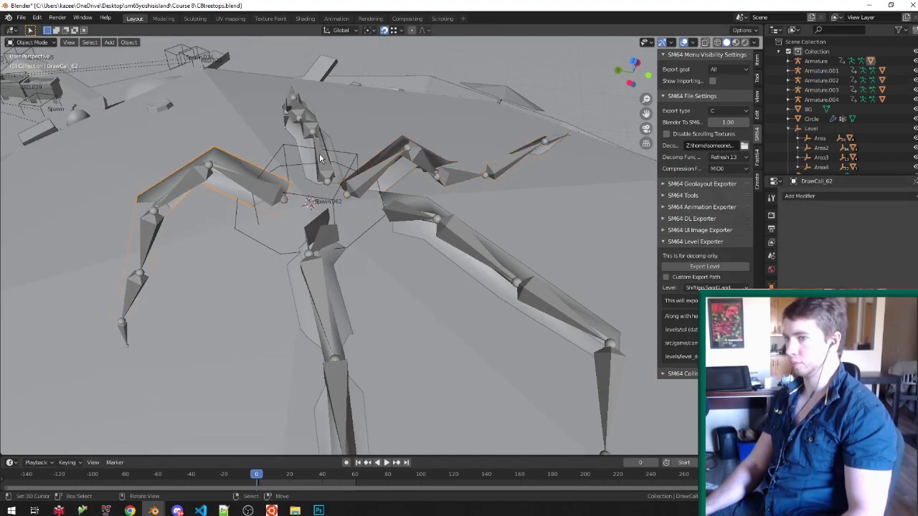
pyautogui.click(305, 140)
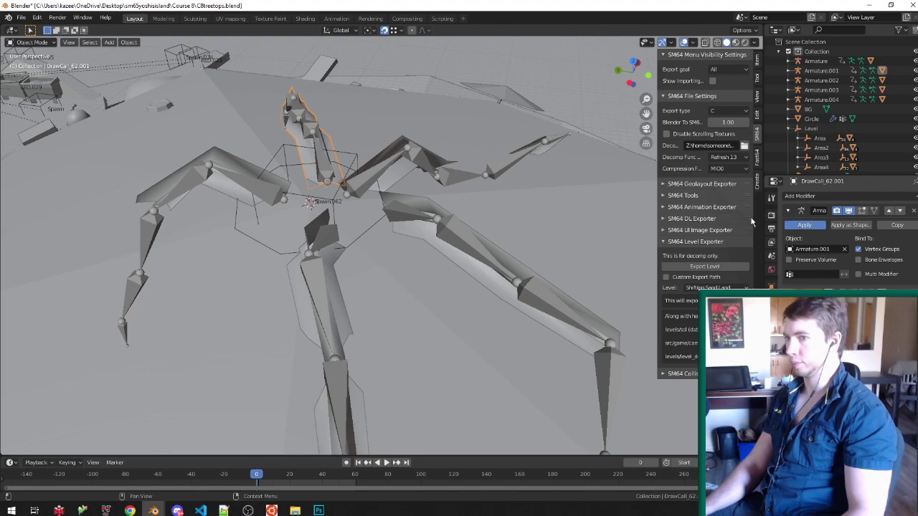
pyautogui.click(805, 226)
# Step: Delete the first three leg armatures, then undo because the leg meshes vanished too
pyautogui.click(274, 194)
pyautogui.keyDown('shift'); pyautogui.click(326, 173); pyautogui.keyUp('shift')
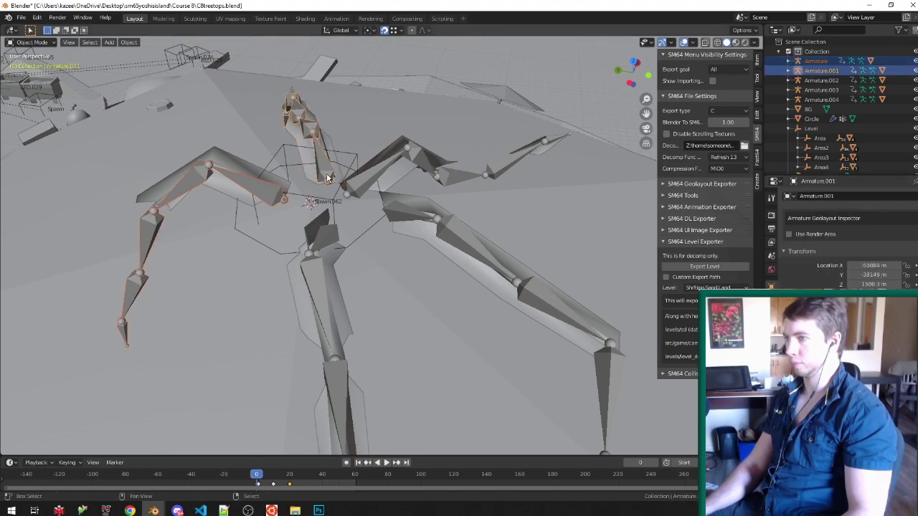
pyautogui.keyDown('shift'); pyautogui.click(365, 185); pyautogui.keyUp('shift')
pyautogui.press('x')
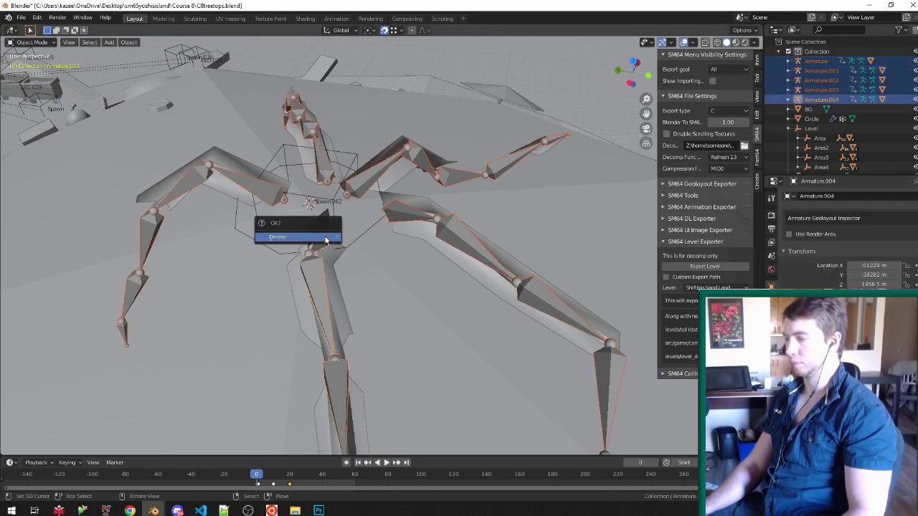
pyautogui.click(315, 231)
pyautogui.hotkey('ctrl', 'z')
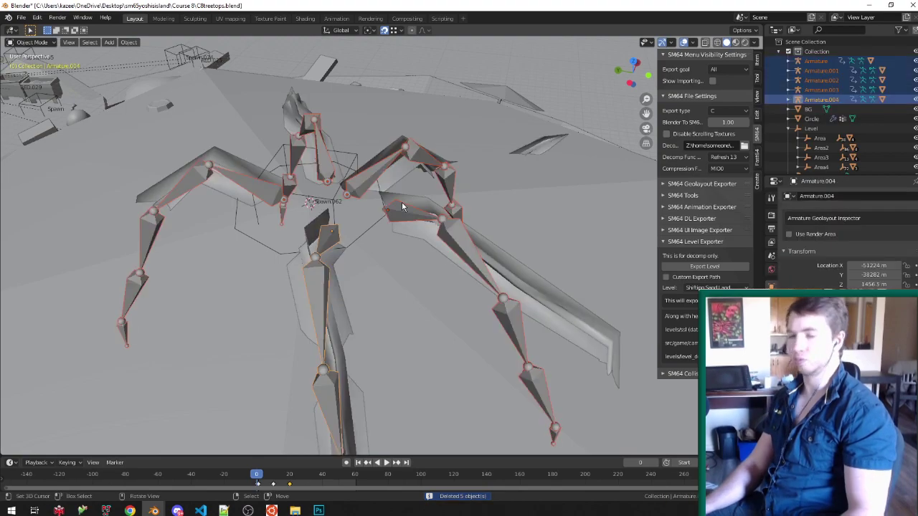
# Step: Select the leg meshes and delete the left leg's armature, undoing again when legs disappear
pyautogui.click(393, 218)
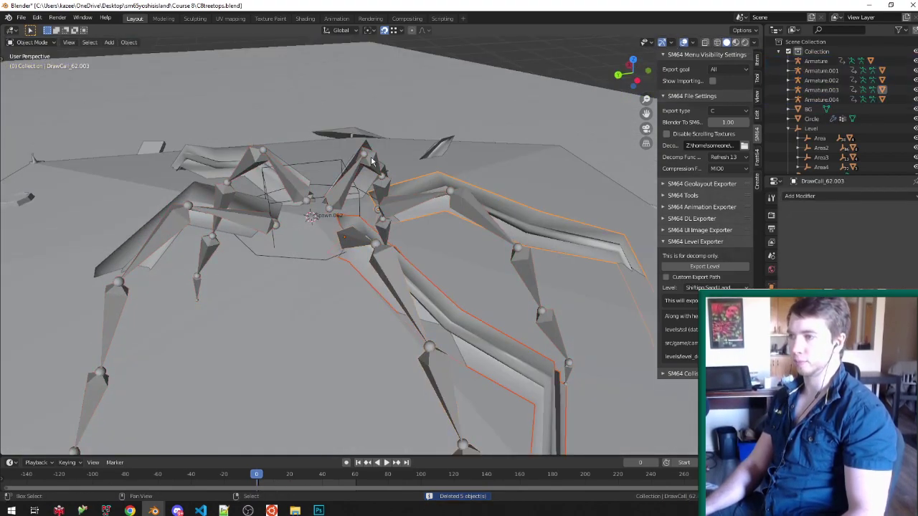
pyautogui.moveTo(404, 147); pyautogui.dragTo(438, 155, button='middle')
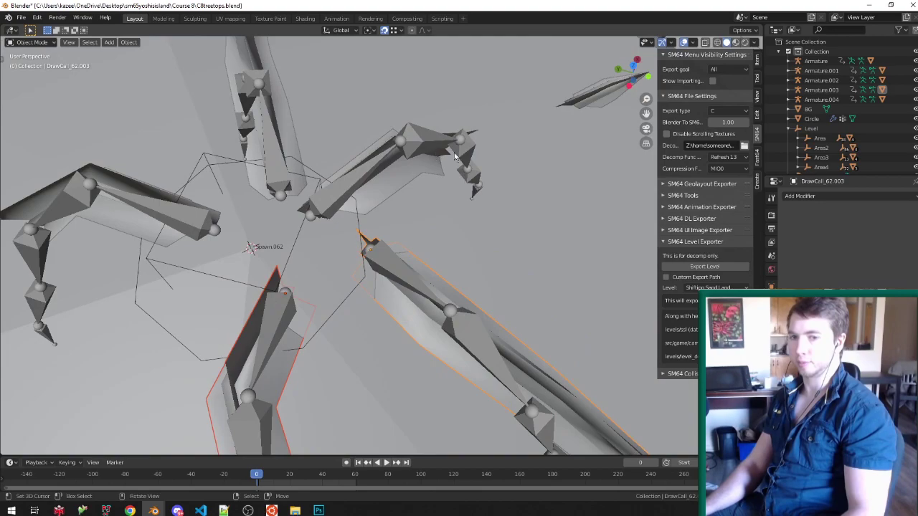
pyautogui.keyDown('shift'); pyautogui.click(394, 176); pyautogui.keyUp('shift')
pyautogui.keyDown('shift'); pyautogui.click(290, 147); pyautogui.keyUp('shift')
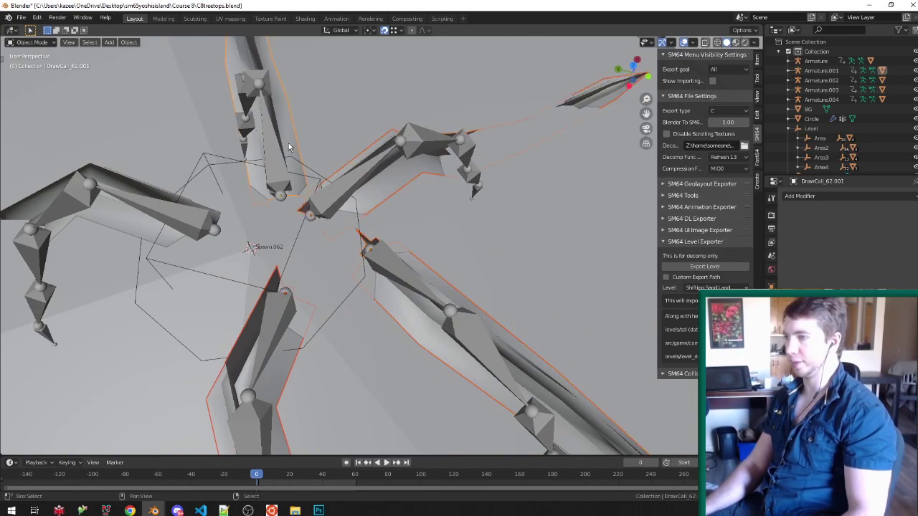
pyautogui.keyDown('shift'); pyautogui.click(125, 215); pyautogui.keyUp('shift')
pyautogui.moveTo(158, 202); pyautogui.dragTo(167, 240, button='middle')
pyautogui.rightClick(169, 239)
pyautogui.press('x')
pyautogui.click(208, 241)
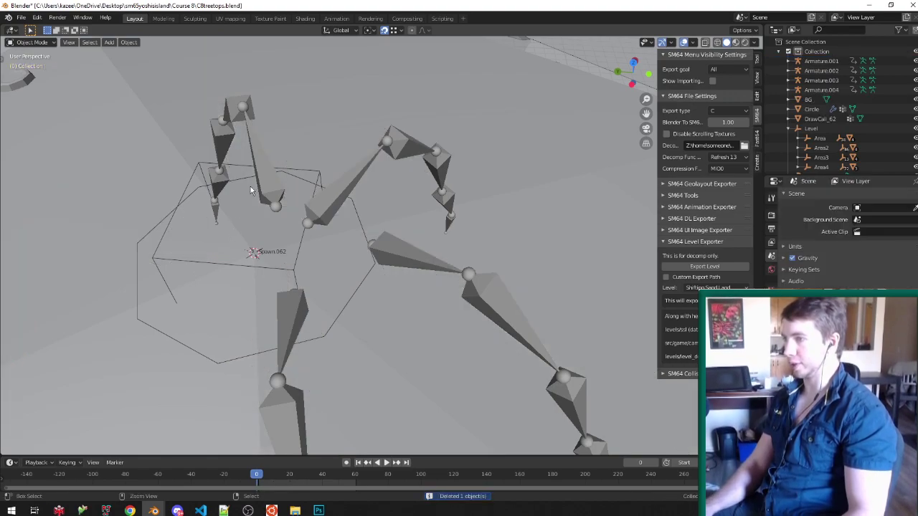
pyautogui.hotkey('ctrl', 'z')
# Step: Delete Armature.001, Armature.002 and Armature.003
pyautogui.click(267, 176)
pyautogui.keyDown('shift'); pyautogui.click(362, 169); pyautogui.keyUp('shift')
pyautogui.keyDown('shift'); pyautogui.click(375, 258); pyautogui.keyUp('shift')
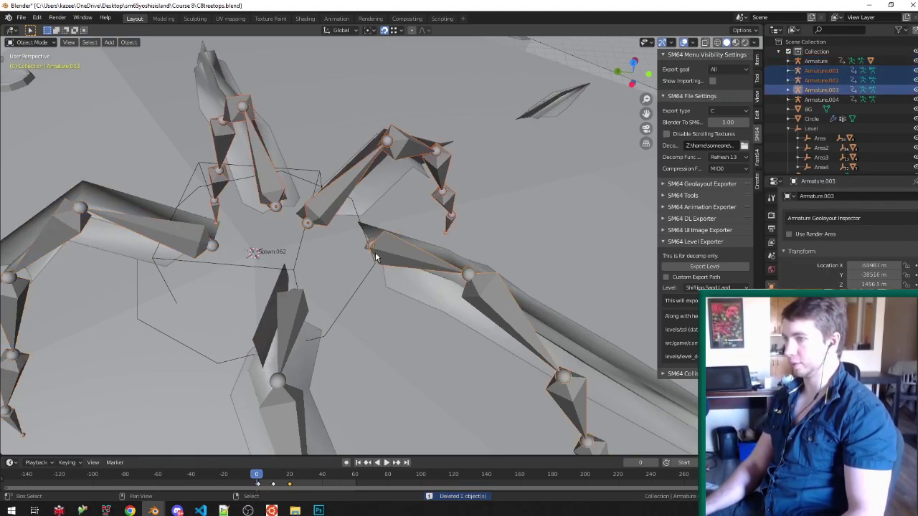
pyautogui.press('x')
pyautogui.click(283, 318)
# Step: Clear DrawCall_62's parent keeping its transformation, then delete the remaining Armature
pyautogui.click(336, 210)
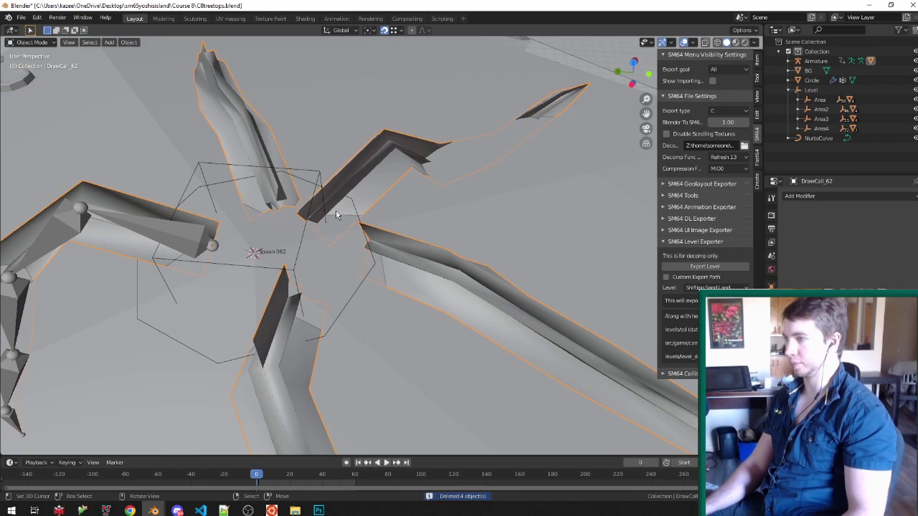
pyautogui.scroll(-3, 269, 201)
pyautogui.press('F3')
pyautogui.write('c')
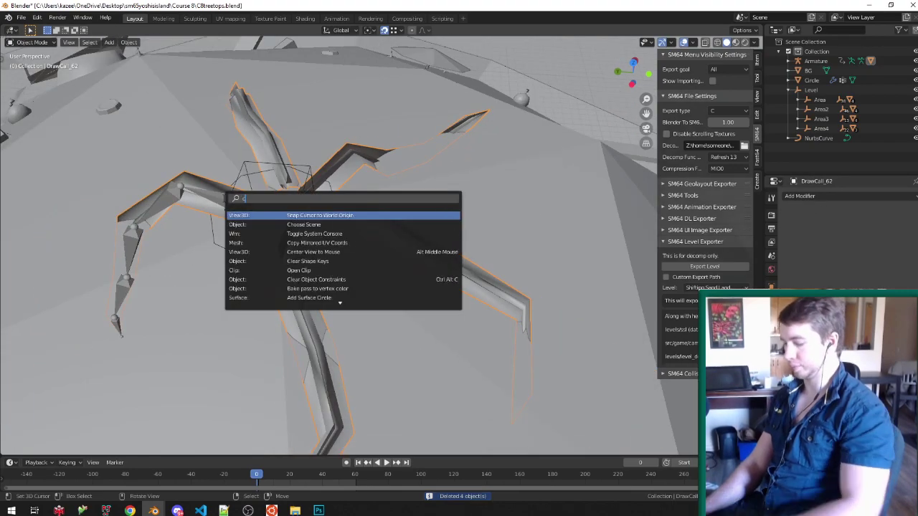
pyautogui.write('lear par')
pyautogui.press('Return')
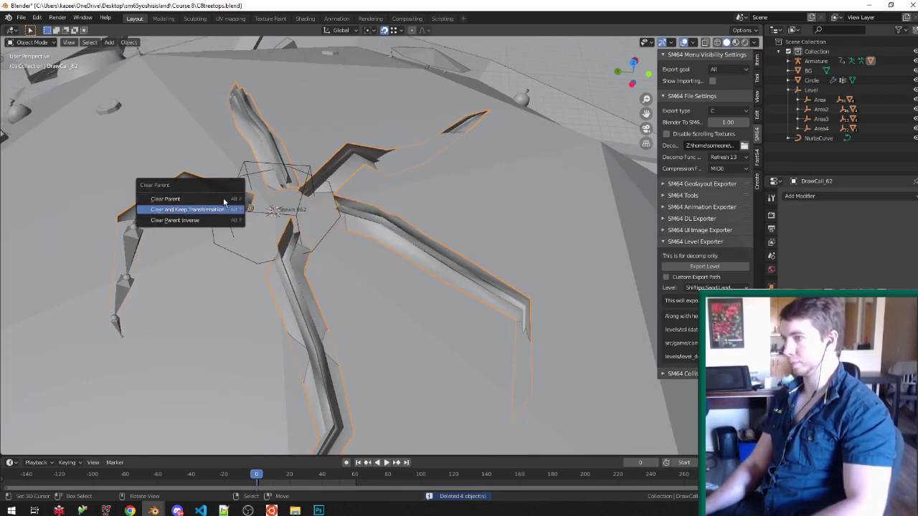
pyautogui.click(223, 205)
pyautogui.rightClick(223, 199)
pyautogui.press('x')
pyautogui.click(223, 200)
# Step: Join the vine mesh DrawCall_62 into the ground mesh Main.003 and save
pyautogui.rightClick(223, 200)
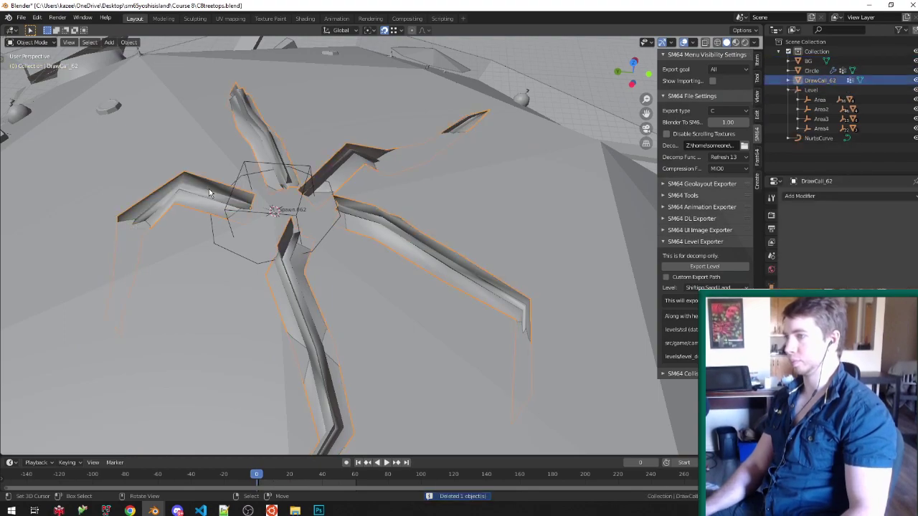
pyautogui.moveTo(223, 200); pyautogui.dragTo(223, 193, button='middle')
pyautogui.keyDown('shift'); pyautogui.rightClick(225, 272); pyautogui.keyUp('shift')
pyautogui.hotkey('ctrl', 'j')
pyautogui.moveTo(301, 238); pyautogui.dragTo(334, 178, button='middle')
pyautogui.hotkey('ctrl', 's')
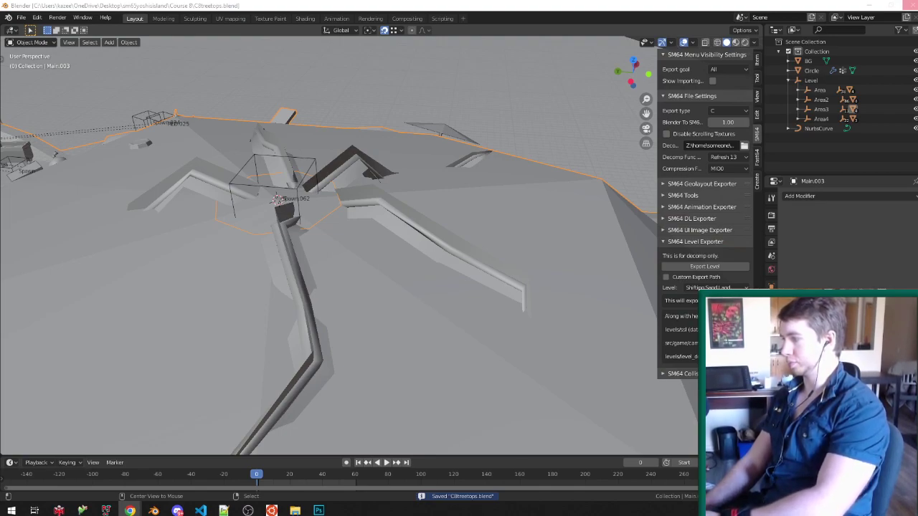
# Step: Switch to Material Preview shading and orbit to inspect the green spiky vines around the spawn
pyautogui.press('z')
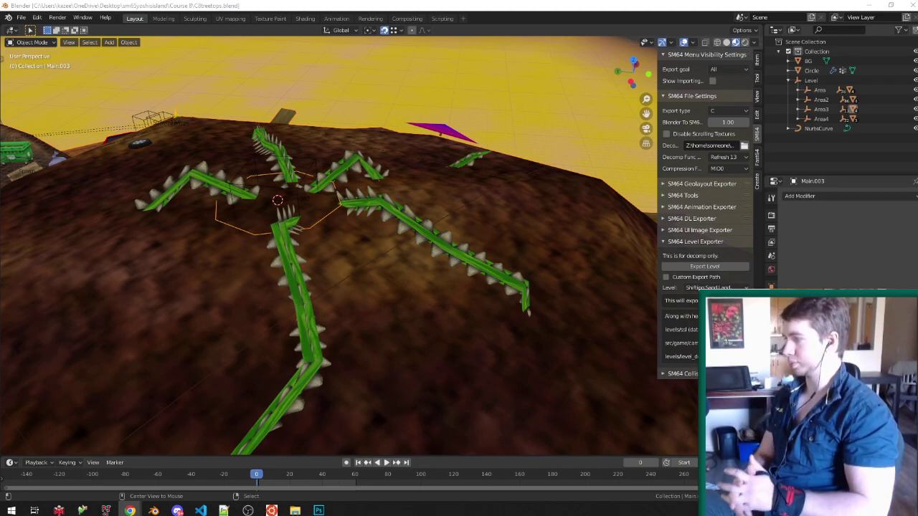
pyautogui.rightClick(452, 209)
pyautogui.scroll(-3, 452, 210)
pyautogui.scroll(4, 316, 223)
pyautogui.moveTo(320, 233); pyautogui.dragTo(369, 208, button='middle')
# Step: Save the treetop file and export the CBtreetops Level object to the game source
pyautogui.hotkey('ctrl', 's')
pyautogui.click(811, 81)
pyautogui.click(720, 266)
pyautogui.hotkey('alt', 'Tab')
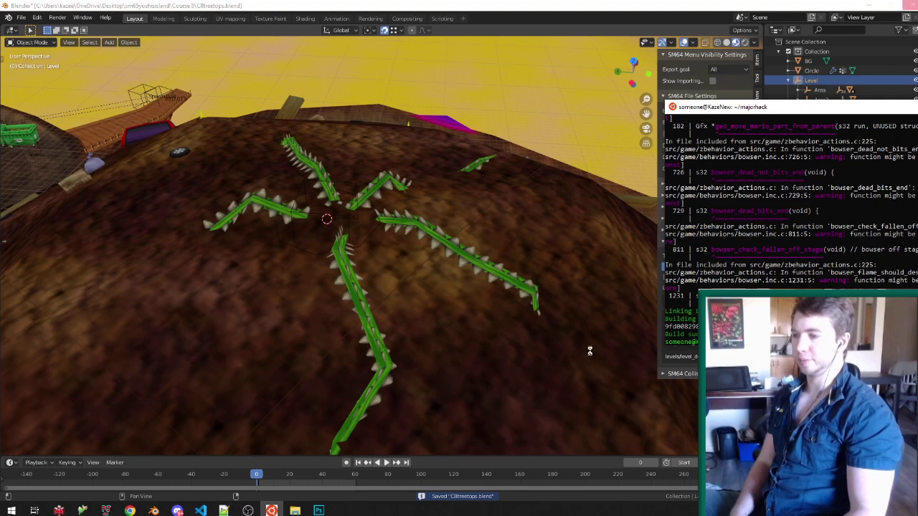
pyautogui.hotkey('alt', 'Tab')
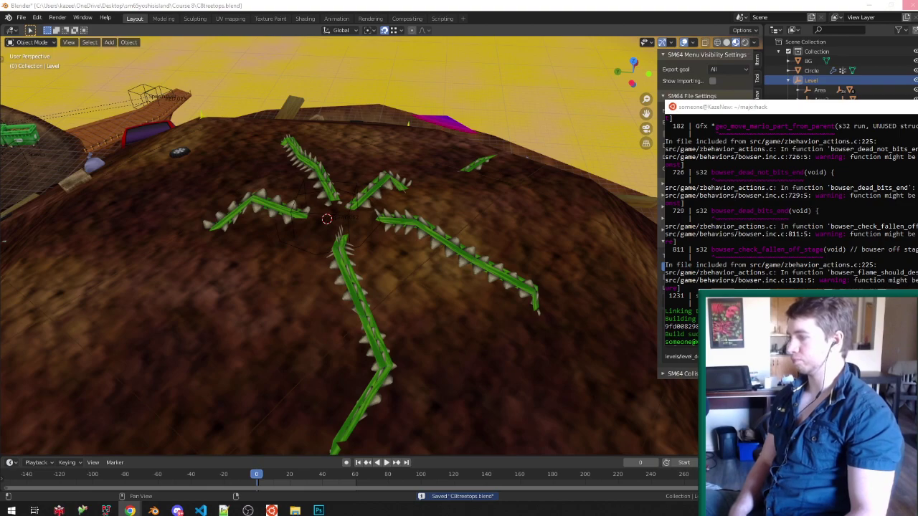
pyautogui.click(322, 241)
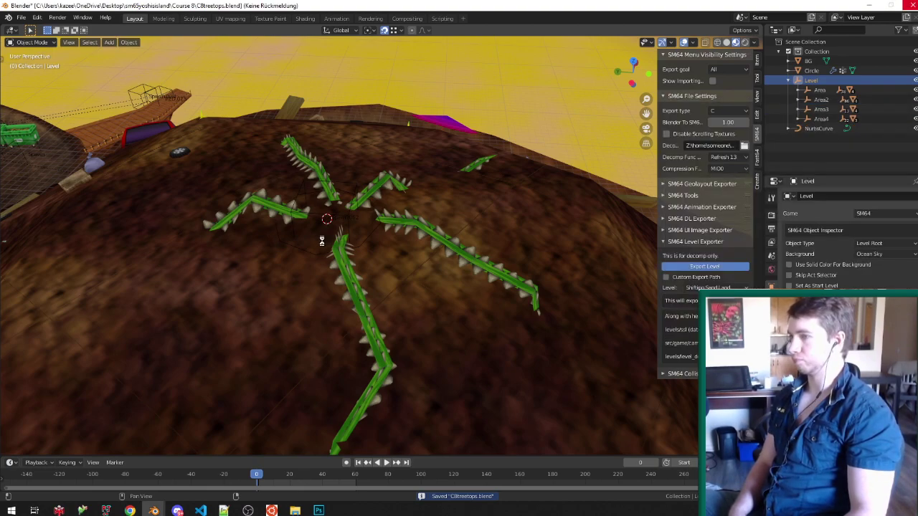
# Step: Run the game build in the Ubuntu terminal
pyautogui.hotkey('alt', 'Tab')
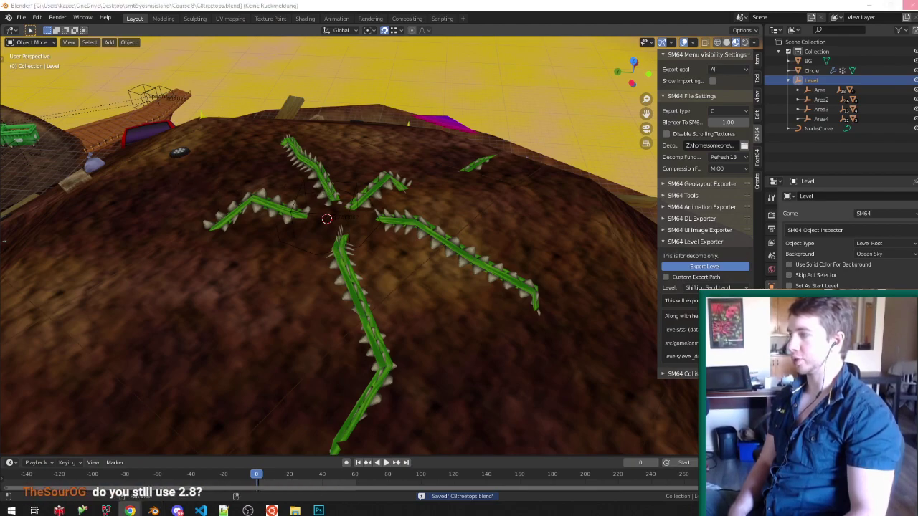
pyautogui.click(284, 146)
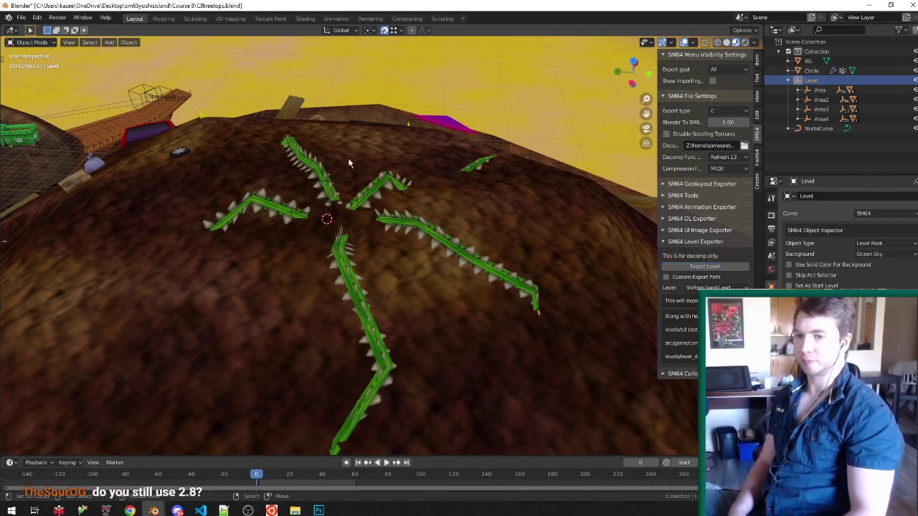
pyautogui.moveTo(347, 163); pyautogui.dragTo(357, 168, button='middle')
pyautogui.click(271, 511)
pyautogui.press('Return')
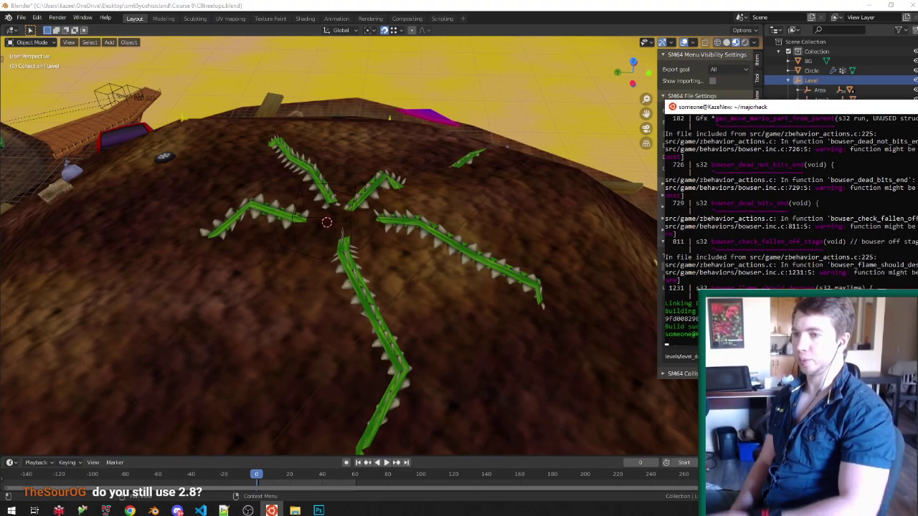
# Step: Boot the rebuilt YOSHIS ISLAND 64 ROM, save a state inside the treetop level, then return to Blender
pyautogui.scroll(5, 789, 215)
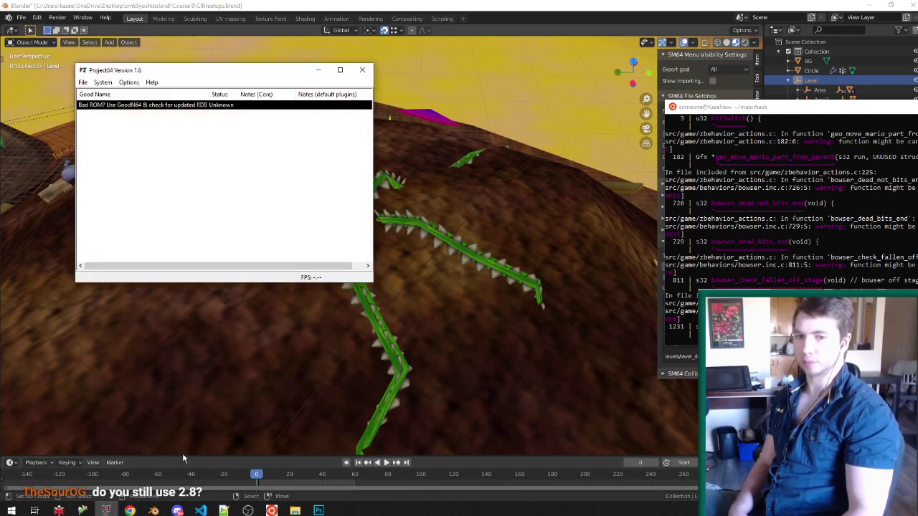
pyautogui.doubleClick(189, 106)
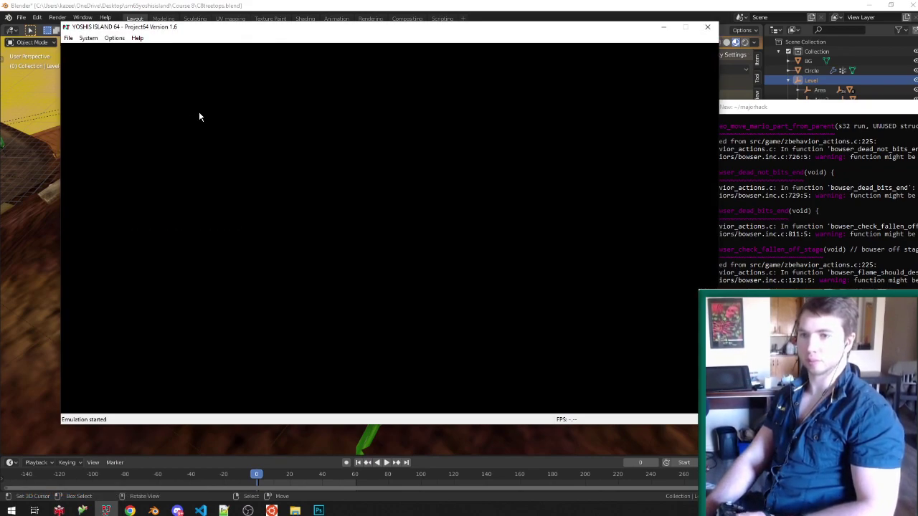
pyautogui.press('F5')
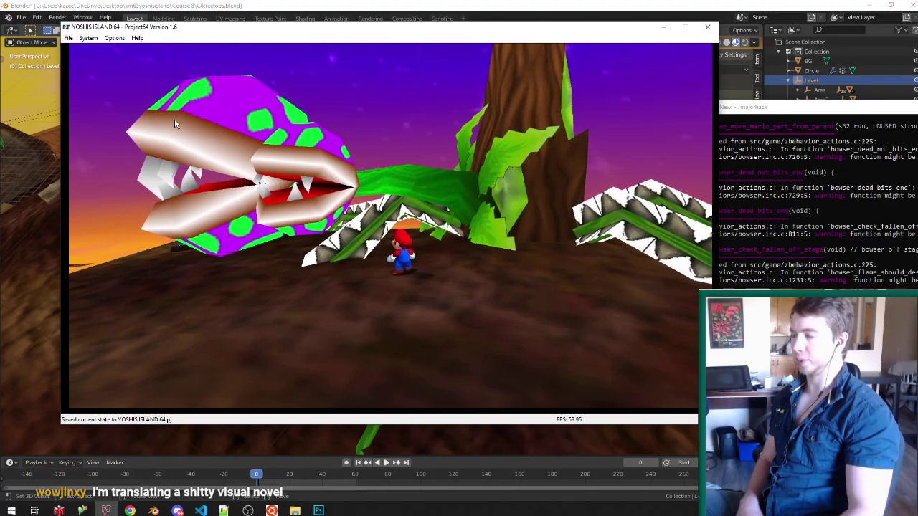
pyautogui.click(704, 19)
# Step: Edit mesh Main.003 in face select mode and hide the ground face covering the branches
pyautogui.moveTo(420, 271); pyautogui.dragTo(522, 253, button='middle')
pyautogui.rightClick(456, 255)
pyautogui.scroll(3, 446, 308)
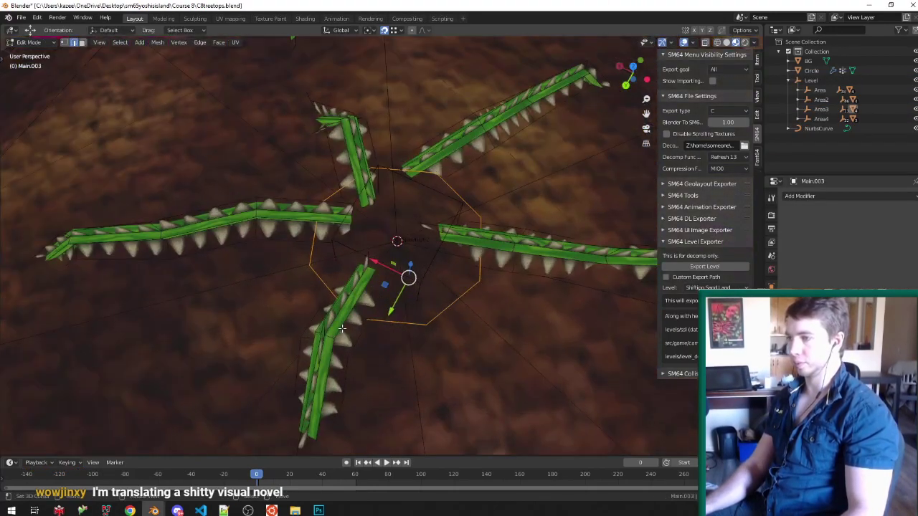
pyautogui.hotkey('ctrl', 'Tab')
pyautogui.click(335, 360)
pyautogui.click(336, 361)
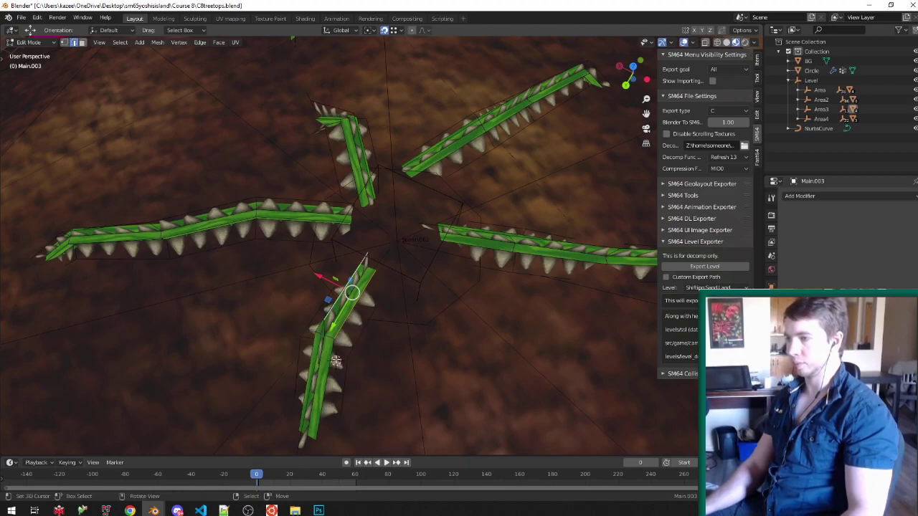
pyautogui.scroll(3, 336, 360)
pyautogui.hotkey('ctrl', 'Tab')
pyautogui.click(318, 376)
pyautogui.press('a')
pyautogui.hotkey('alt', 'a')
pyautogui.click(364, 318)
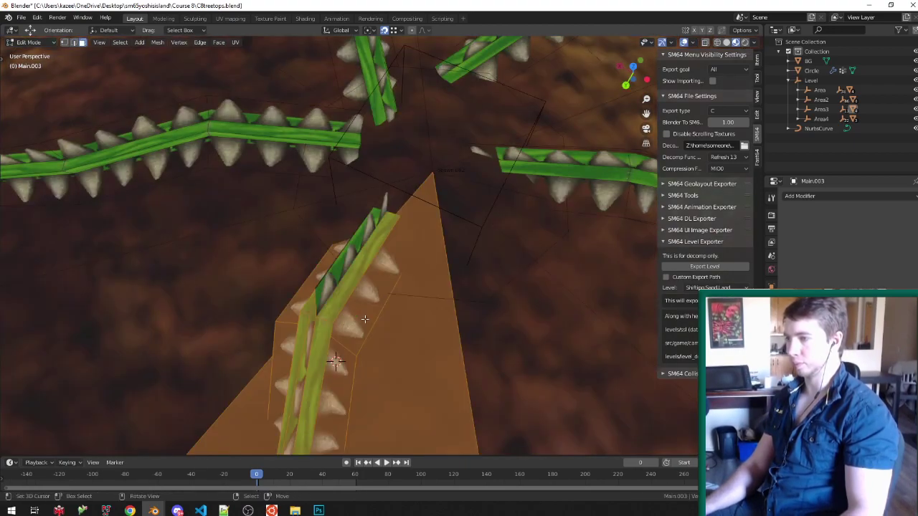
pyautogui.press('h')
# Step: Select the whole lower vine branch and rotate it about the vertical axis
pyautogui.press('b')
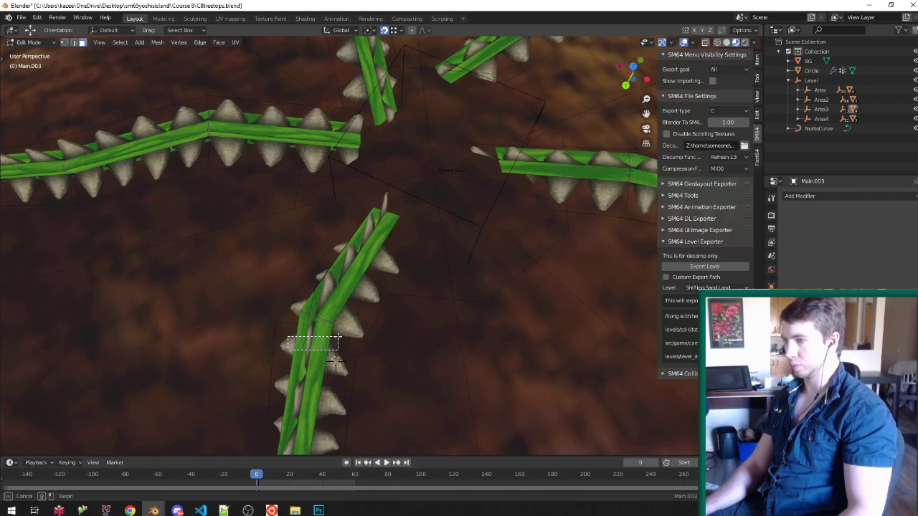
pyautogui.moveTo(338, 337); pyautogui.dragTo(338, 336)
pyautogui.hotkey('ctrl', 'l')
pyautogui.moveTo(338, 337); pyautogui.dragTo(408, 261, button='middle')
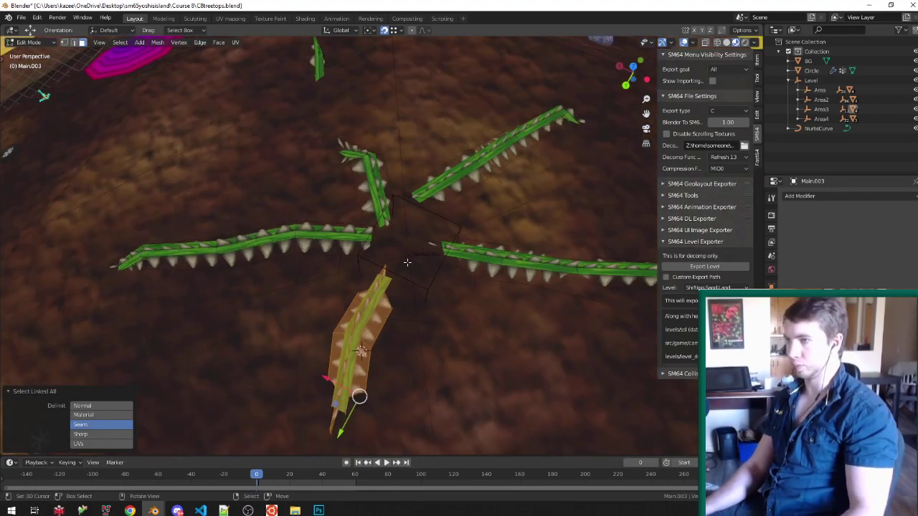
pyautogui.press('r')
pyautogui.press('z')
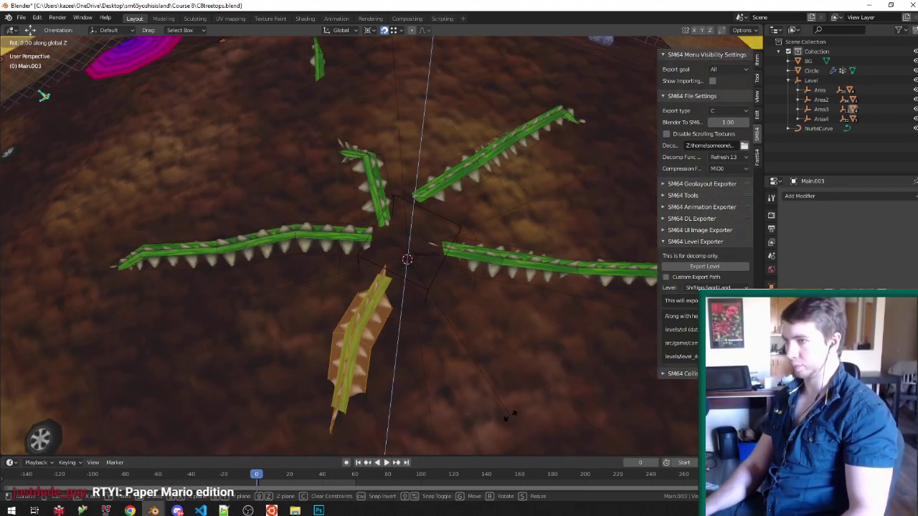
pyautogui.press('Return')
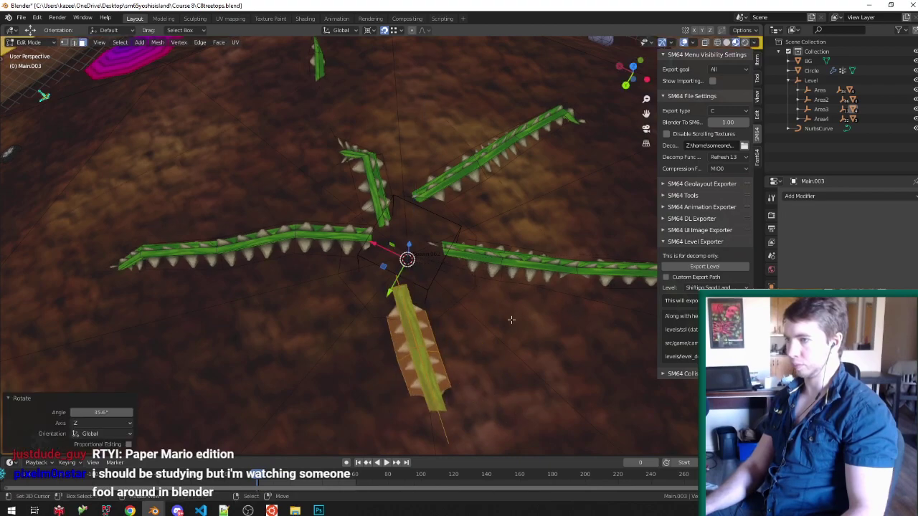
pyautogui.press('g')
pyautogui.hotkey('shift', 'z')
pyautogui.click(527, 364)
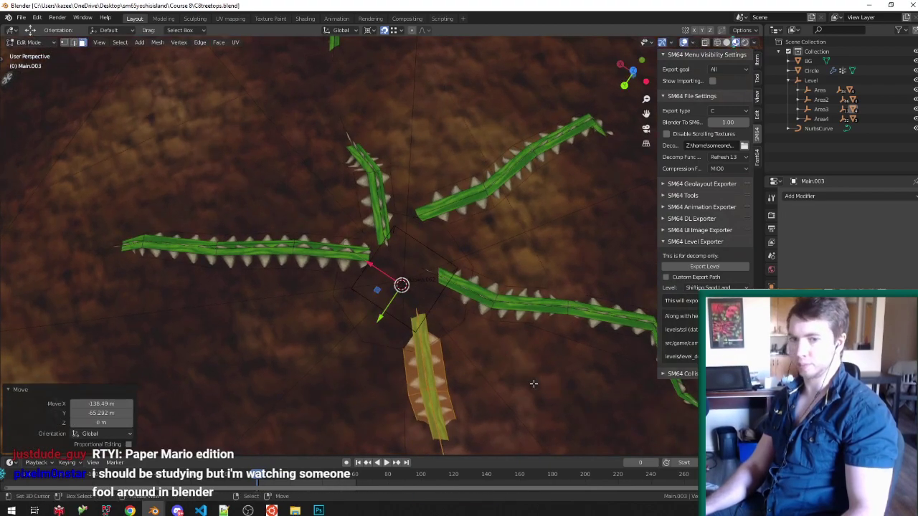
pyautogui.hotkey('ctrl', 'z')
pyautogui.hotkey('ctrl', 'z')
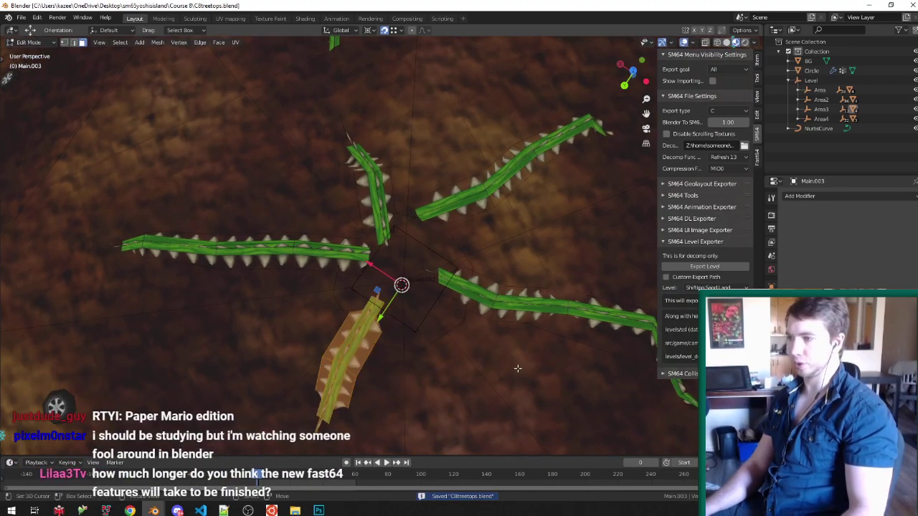
pyautogui.press('z')
pyautogui.click(488, 381)
# Step: Duplicate the diagonal branch, rotate the copy about Z and place it at the spawn's lower left
pyautogui.keyDown('shift'); pyautogui.moveTo(514, 173); pyautogui.dragTo(431, 230, button='middle'); pyautogui.keyUp('shift')
pyautogui.scroll(1, 479, 213)
pyautogui.click(429, 231)
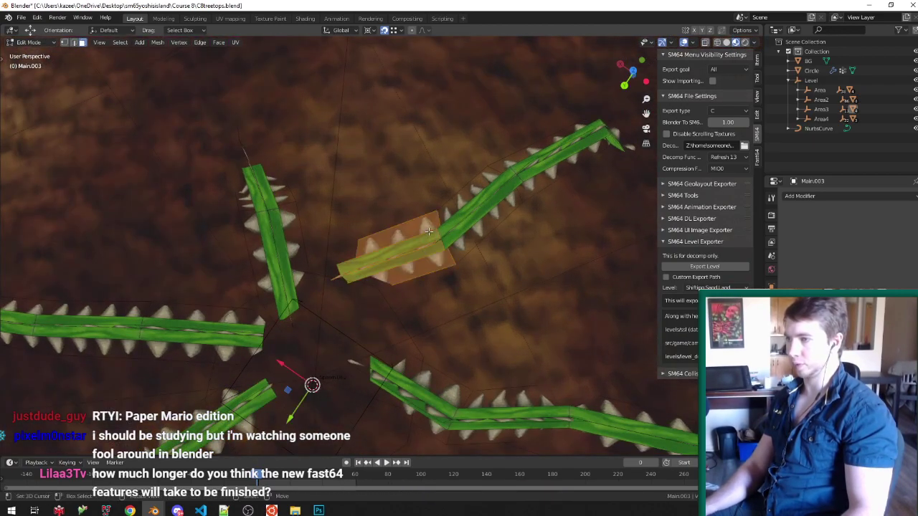
pyautogui.hotkey('ctrl', 'l')
pyautogui.scroll(-4, 421, 200)
pyautogui.hotkey('shift', 'd')
pyautogui.rightClick(476, 247)
pyautogui.press('r')
pyautogui.press('z')
pyautogui.click(395, 360)
pyautogui.press('g')
pyautogui.hotkey('shift', 'z')
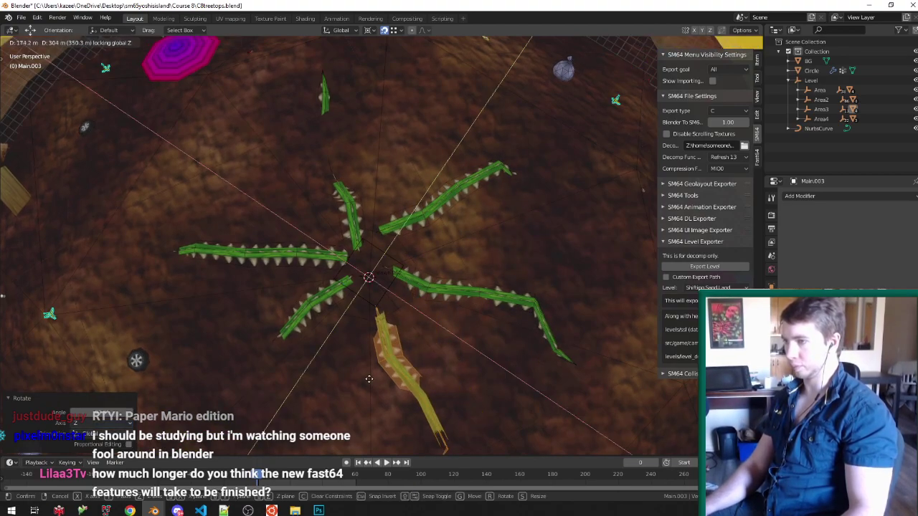
pyautogui.click(362, 373)
# Step: Rotate the upper-right branch about the vertical axis and save the blend file
pyautogui.scroll(5, 415, 232)
pyautogui.moveTo(416, 215); pyautogui.dragTo(417, 214)
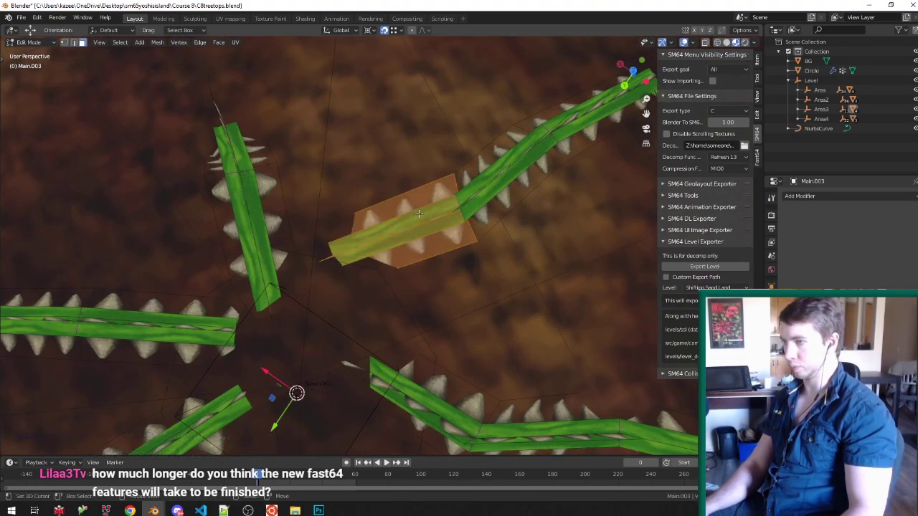
pyautogui.hotkey('ctrl', 'l')
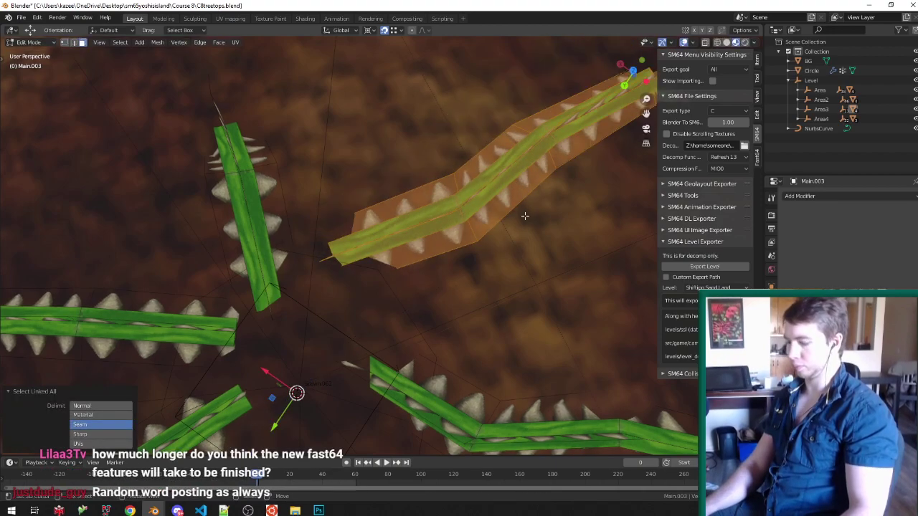
pyautogui.press('z')
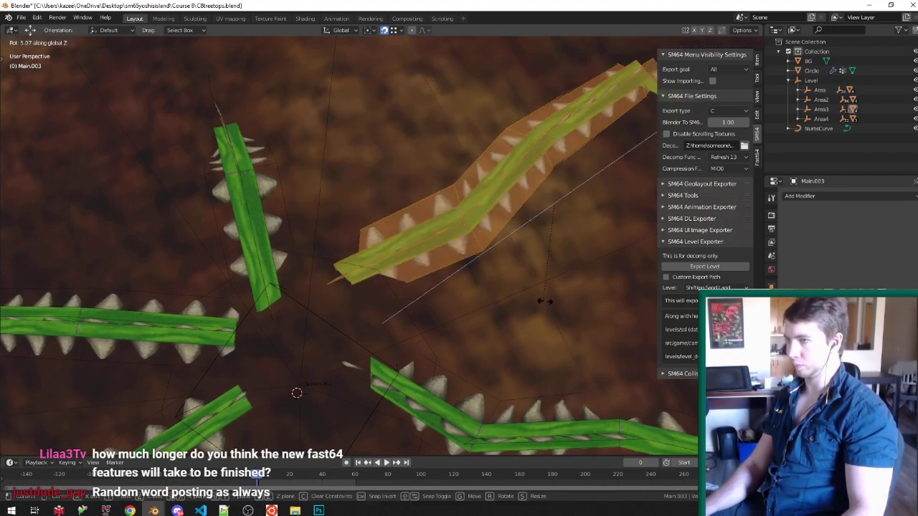
pyautogui.click(553, 303)
pyautogui.scroll(-3, 454, 334)
pyautogui.hotkey('ctrl', 's')
# Step: Move the bottom branch along the ground plane to a new position
pyautogui.moveTo(454, 334); pyautogui.dragTo(422, 369, button='middle')
pyautogui.hotkey('ctrl', 'l')
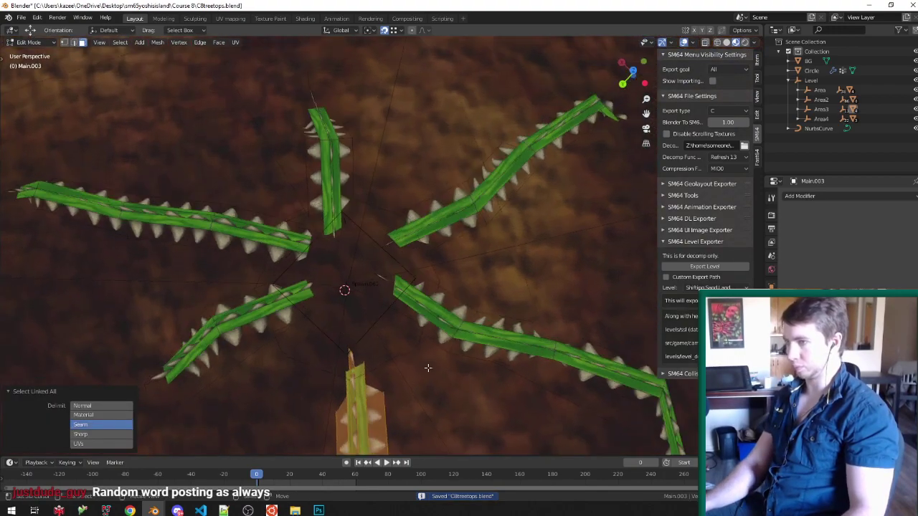
pyautogui.press('g')
pyautogui.hotkey('shift', 'z')
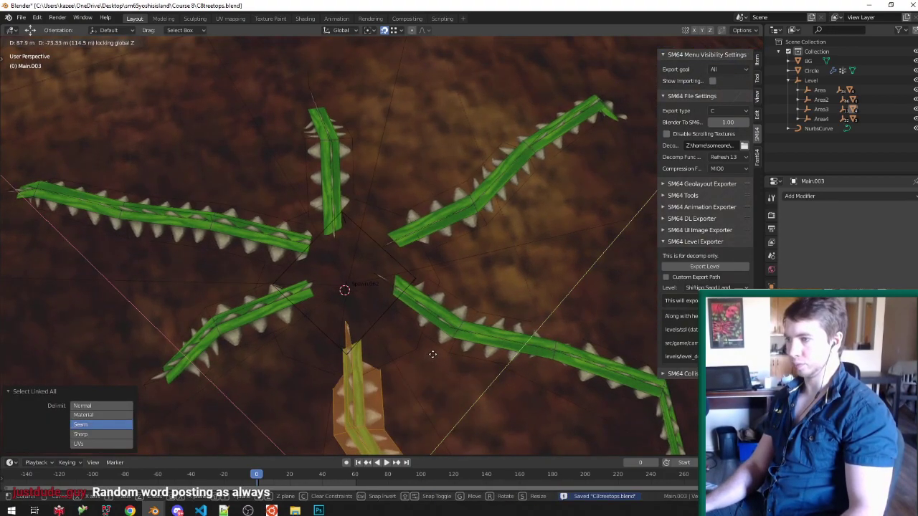
pyautogui.click(434, 357)
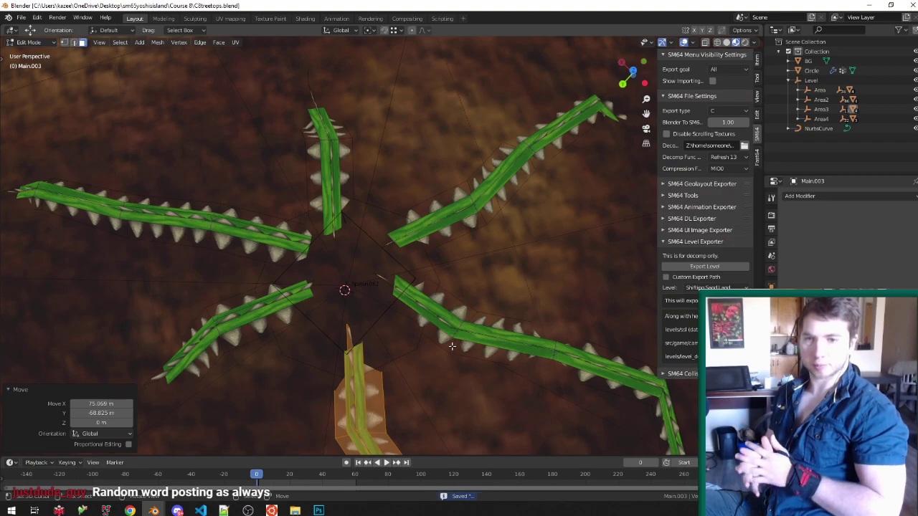
# Step: Leave Edit Mode, save the blend file and bring up the paused game in Project64
pyautogui.rightClick(332, 278)
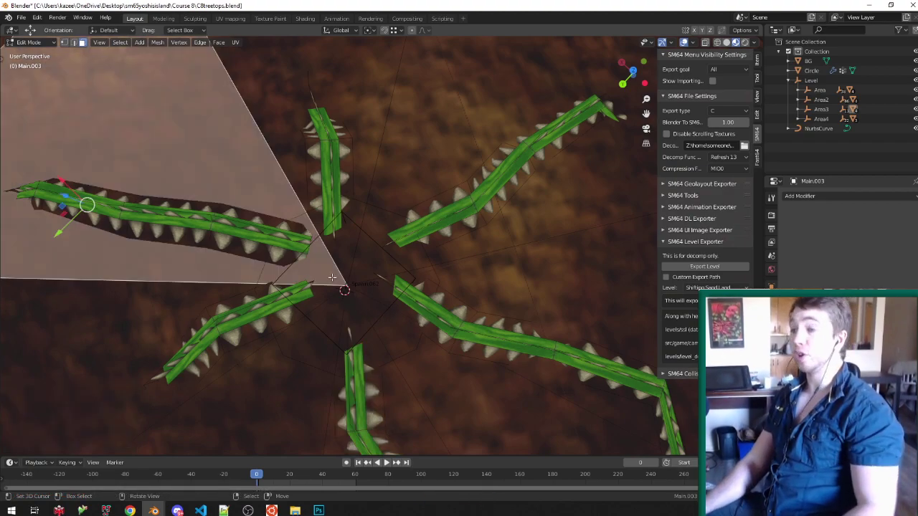
pyautogui.press('KP_Decimal')
pyautogui.moveTo(430, 341); pyautogui.dragTo(401, 254, button='middle')
pyautogui.press('Tab')
pyautogui.scroll(4, 513, 285)
pyautogui.hotkey('ctrl', 's')
pyautogui.moveTo(492, 268); pyautogui.dragTo(401, 252, button='middle')
pyautogui.click(106, 511)
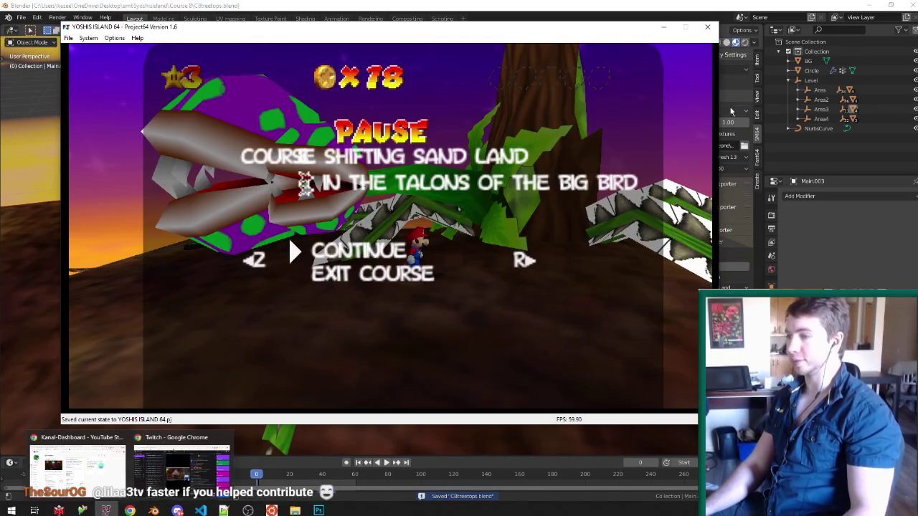
# Step: Back in Blender, select the Spawn.062 spawn marker and save the file
pyautogui.click(706, 26)
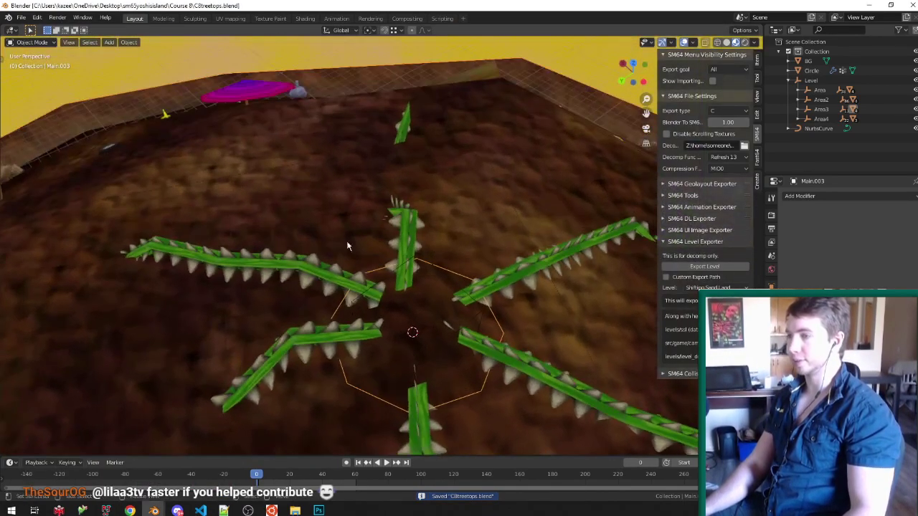
pyautogui.click(446, 281)
pyautogui.scroll(-3, 308, 255)
pyautogui.scroll(3, 383, 274)
pyautogui.click(385, 270)
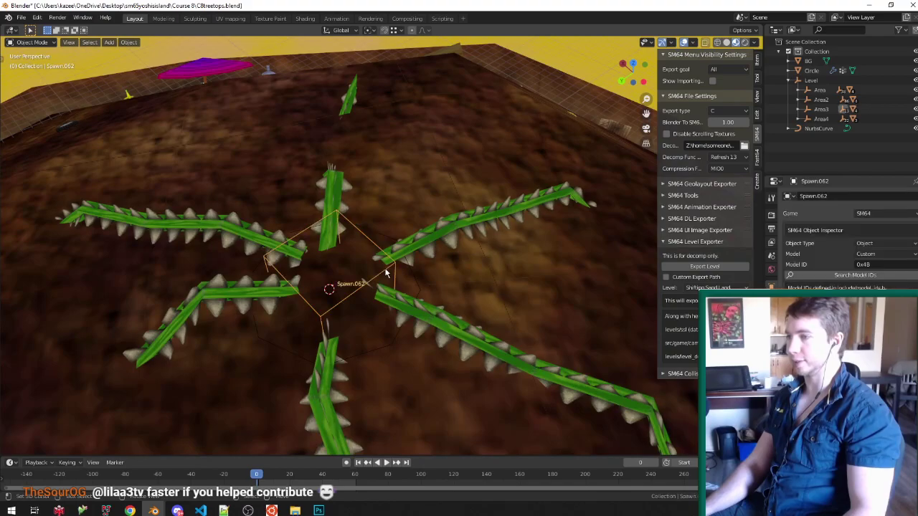
pyautogui.moveTo(426, 307); pyautogui.dragTo(243, 259, button='middle')
pyautogui.hotkey('ctrl', 's')
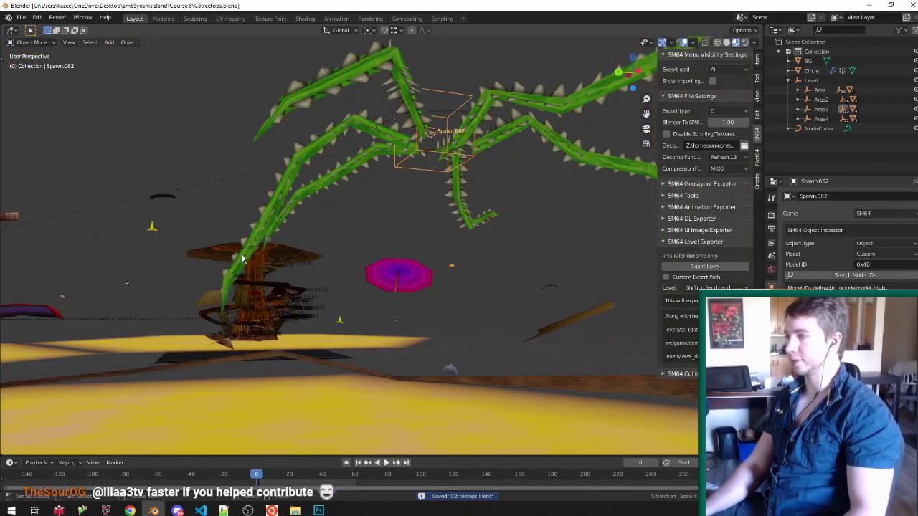
# Step: Edit the vine mesh in wireframe with vertex selection mode
pyautogui.hotkey('alt', 'z')
pyautogui.rightClick(268, 221)
pyautogui.press('Tab')
pyautogui.rightClick(268, 221)
pyautogui.scroll(1, 261, 218)
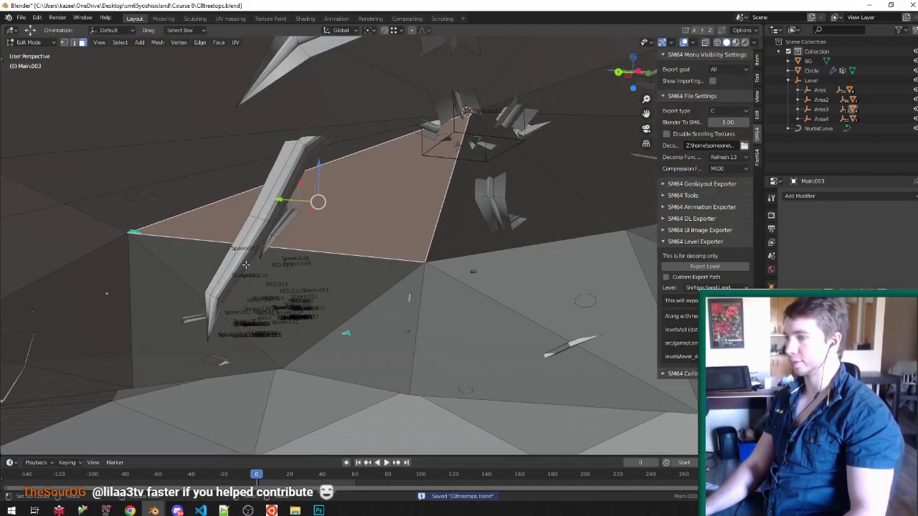
pyautogui.press('z')
pyautogui.moveTo(237, 323); pyautogui.dragTo(219, 322, button='middle')
pyautogui.hotkey('ctrl', 'Tab')
pyautogui.click(220, 303)
# Step: Delete a leftover branch by growing the selection from its tip over the whole branch
pyautogui.rightClick(236, 342)
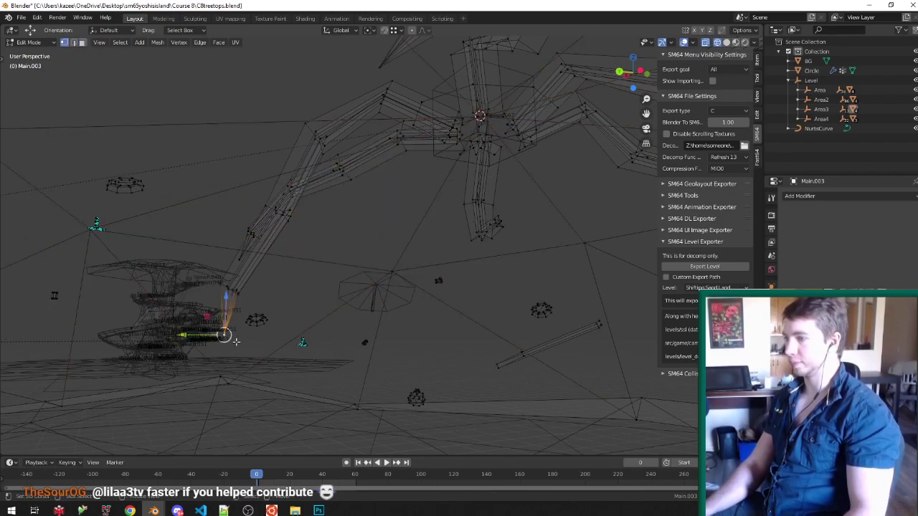
pyautogui.press('ctrl+KP_Add')
pyautogui.press('ctrl+KP_Add')
pyautogui.press('z')
pyautogui.moveTo(239, 342); pyautogui.dragTo(289, 282, button='middle')
pyautogui.press('x')
pyautogui.click(289, 281)
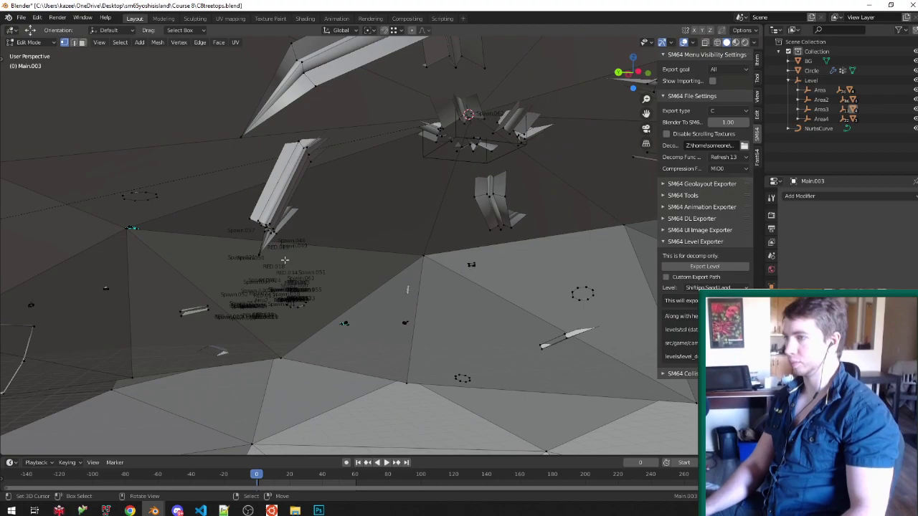
pyautogui.press('KP_4')
pyautogui.moveTo(261, 227); pyautogui.dragTo(315, 224, button='middle')
pyautogui.hotkey('ctrl', 'z')
pyautogui.press('ctrl+KP_Add')
pyautogui.press('ctrl+KP_Add')
pyautogui.press('x')
pyautogui.click(299, 239)
# Step: Slide the next branch's end vertex along its edge and save the blend file
pyautogui.moveTo(291, 180); pyautogui.dragTo(332, 188, button='middle')
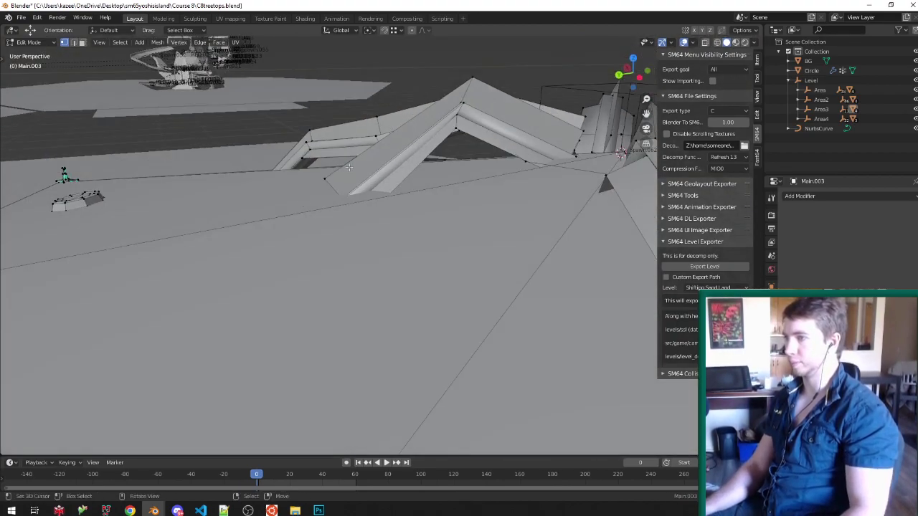
pyautogui.scroll(2, 332, 188)
pyautogui.rightClick(315, 190)
pyautogui.click(314, 191)
pyautogui.press('g')
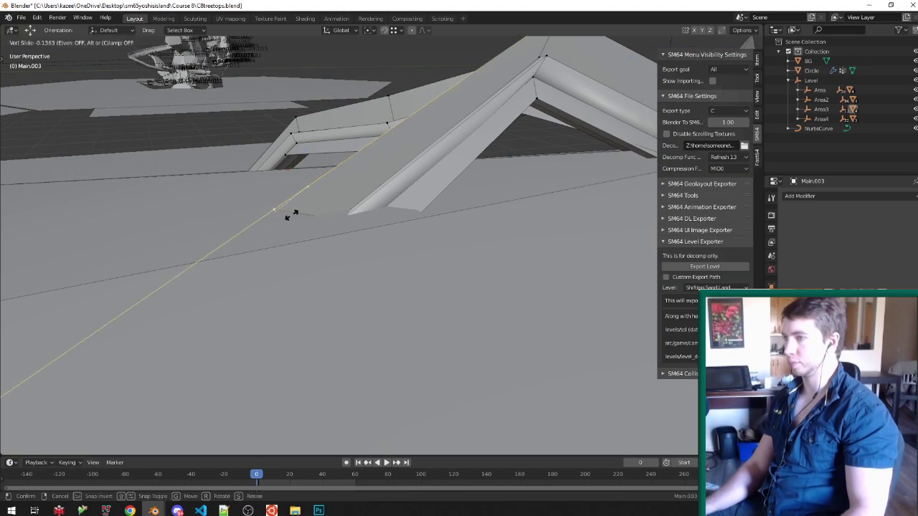
pyautogui.click(261, 234)
pyautogui.scroll(-4, 386, 260)
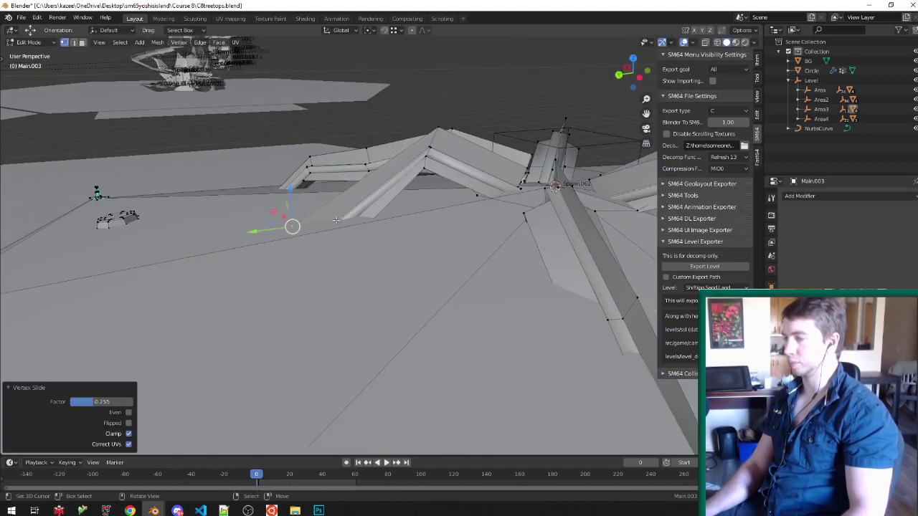
pyautogui.hotkey('ctrl', 's')
pyautogui.scroll(-4, 428, 219)
# Step: Delete a leaf tip section, growing the selection from its tip vertex
pyautogui.press('z')
pyautogui.scroll(3, 474, 229)
pyautogui.moveTo(429, 229); pyautogui.dragTo(147, 268, button='middle')
pyautogui.press('z')
pyautogui.scroll(3, 172, 276)
pyautogui.rightClick(178, 316)
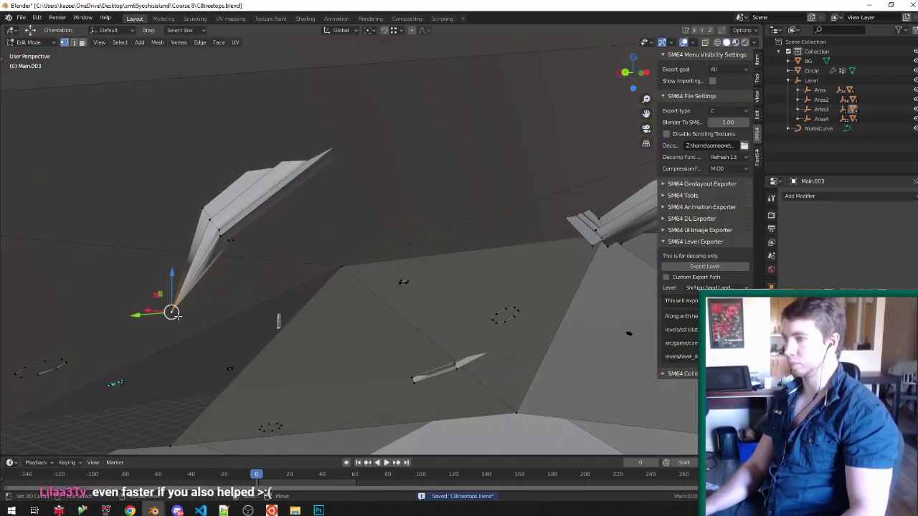
pyautogui.press('ctrl+KP_Add')
pyautogui.press('x')
pyautogui.click(180, 337)
# Step: In face selection mode, box-select and delete the stray faces on the wall
pyautogui.moveTo(287, 217); pyautogui.dragTo(410, 199, button='middle')
pyautogui.scroll(2, 95, 261)
pyautogui.moveTo(95, 261); pyautogui.dragTo(309, 269, button='middle')
pyautogui.hotkey('ctrl', 'Tab')
pyautogui.click(337, 334)
pyautogui.rightClick(351, 305)
pyautogui.press('a')
pyautogui.press('b')
pyautogui.moveTo(375, 278); pyautogui.dragTo(408, 298)
pyautogui.press('x')
pyautogui.click(349, 279)
# Step: Delete two more groups of leftover branch faces
pyautogui.press('x')
pyautogui.click(408, 297)
pyautogui.press('b')
pyautogui.press('x')
pyautogui.click(408, 297)
pyautogui.moveTo(407, 297); pyautogui.dragTo(444, 254, button='middle')
pyautogui.scroll(-3, 572, 250)
# Step: Slide a branch tip vertex along its edge by a factor of 0.081
pyautogui.hotkey('ctrl', 'Tab')
pyautogui.click(421, 228)
pyautogui.hotkey('shift', 'v')
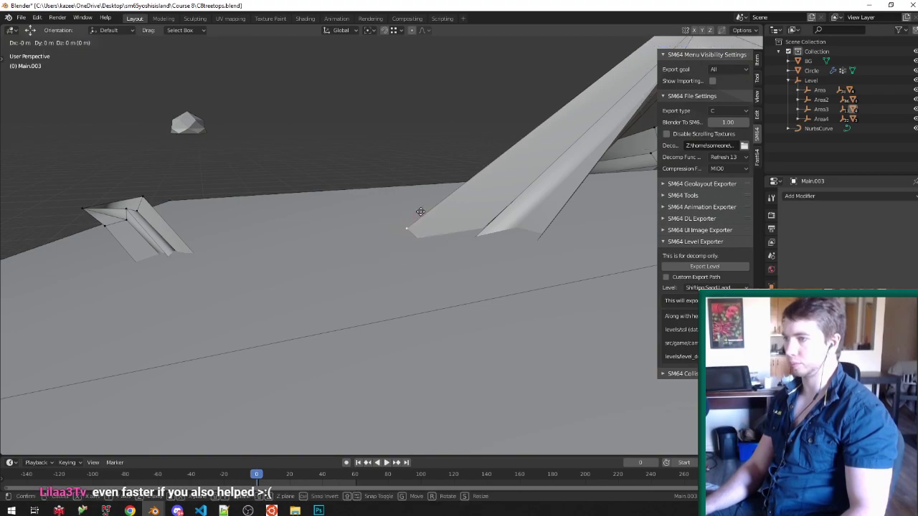
pyautogui.press('Escape')
pyautogui.press('g')
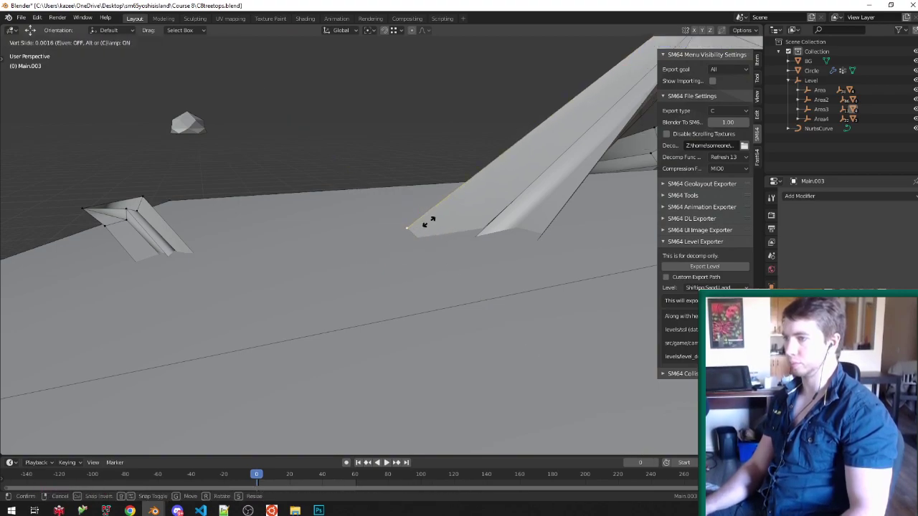
pyautogui.click(408, 247)
pyautogui.press('z')
pyautogui.scroll(-3, 401, 269)
pyautogui.keyDown('shift'); pyautogui.moveTo(388, 270); pyautogui.dragTo(357, 305, button='middle'); pyautogui.keyUp('shift')
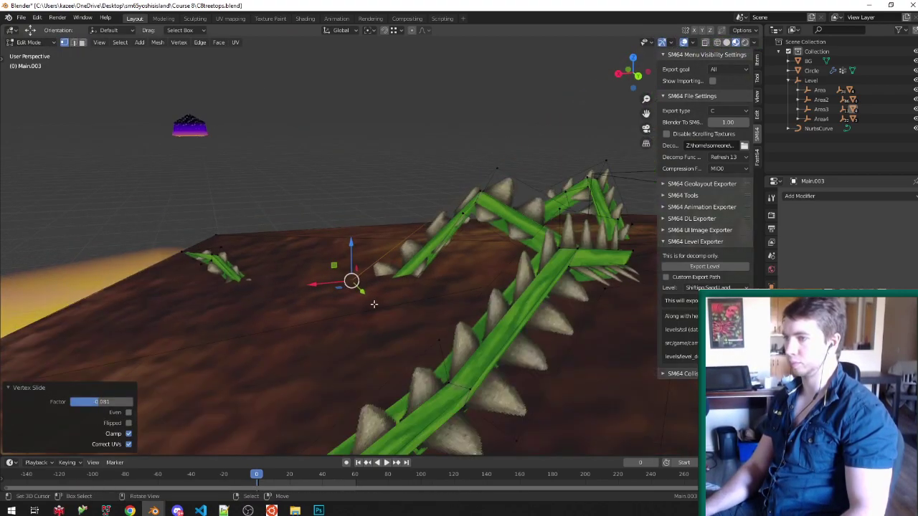
# Step: Box-select the first arch's peak vertices, rotate and lower them, then save
pyautogui.moveTo(300, 289)
pyautogui.mouseDown(button='middle')
pyautogui.moveTo(376, 261)
pyautogui.moveTo(389, 242)
pyautogui.moveTo(340, 268)
pyautogui.moveTo(396, 264)
pyautogui.mouseUp(button='middle')
pyautogui.press('z')
pyautogui.press('z')
pyautogui.moveTo(332, 312); pyautogui.dragTo(403, 177)
pyautogui.press('z')
pyautogui.moveTo(400, 301); pyautogui.dragTo(419, 219, button='middle')
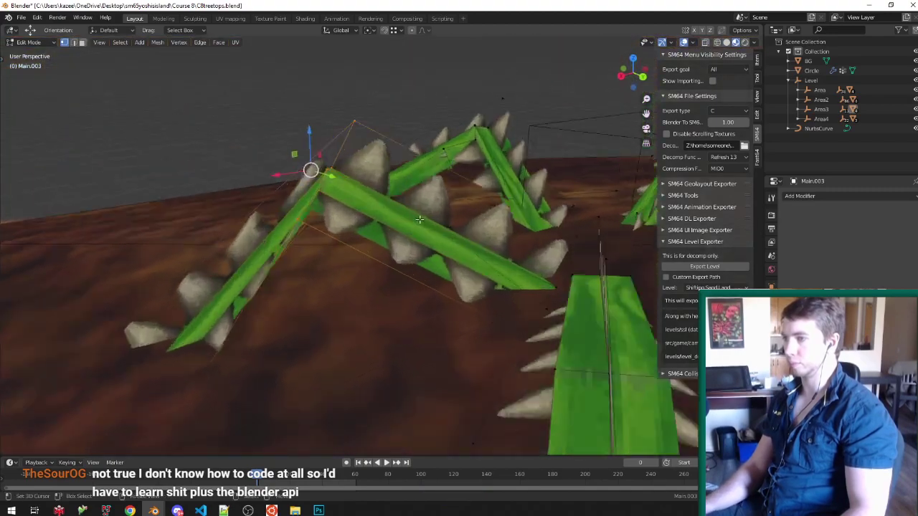
pyautogui.press('r')
pyautogui.click(416, 141)
pyautogui.press('g')
pyautogui.press('z')
pyautogui.click(350, 213)
pyautogui.moveTo(350, 214); pyautogui.dragTo(313, 96, button='middle')
pyautogui.hotkey('ctrl', 's')
# Step: Box-select the next arch's vertices and rotate them -26.8° around Z
pyautogui.hotkey('shift', 'z')
pyautogui.moveTo(316, 254); pyautogui.dragTo(399, 159)
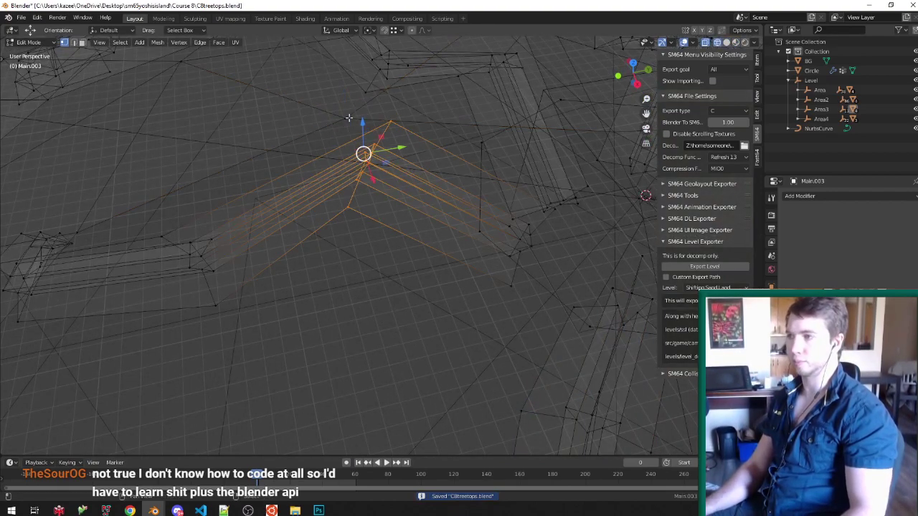
pyautogui.hotkey('shift', 'z')
pyautogui.moveTo(383, 341); pyautogui.dragTo(383, 283, button='middle')
pyautogui.scroll(2, 377, 302)
pyautogui.press('r')
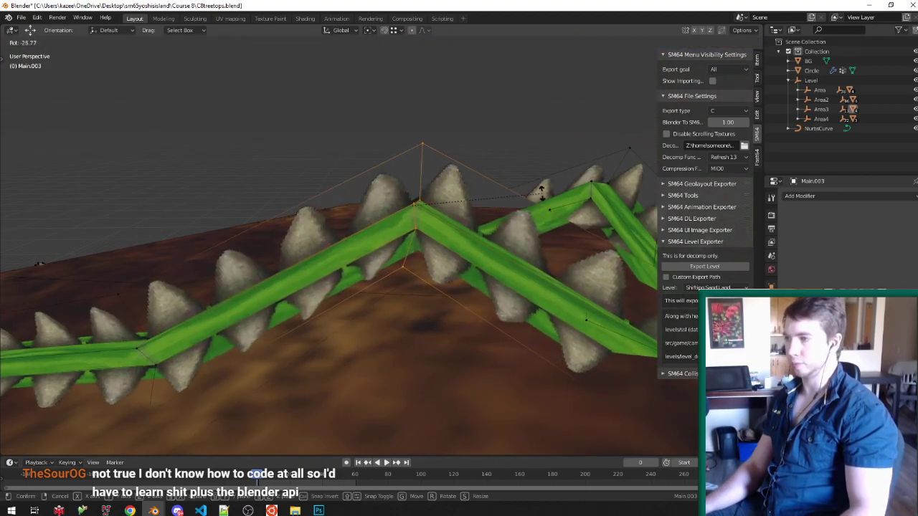
pyautogui.click(391, 256)
pyautogui.scroll(-5, 391, 256)
pyautogui.scroll(4, 253, 349)
# Step: Delete the stray leaf's bottom vertices
pyautogui.moveTo(253, 348); pyautogui.dragTo(271, 334, button='middle')
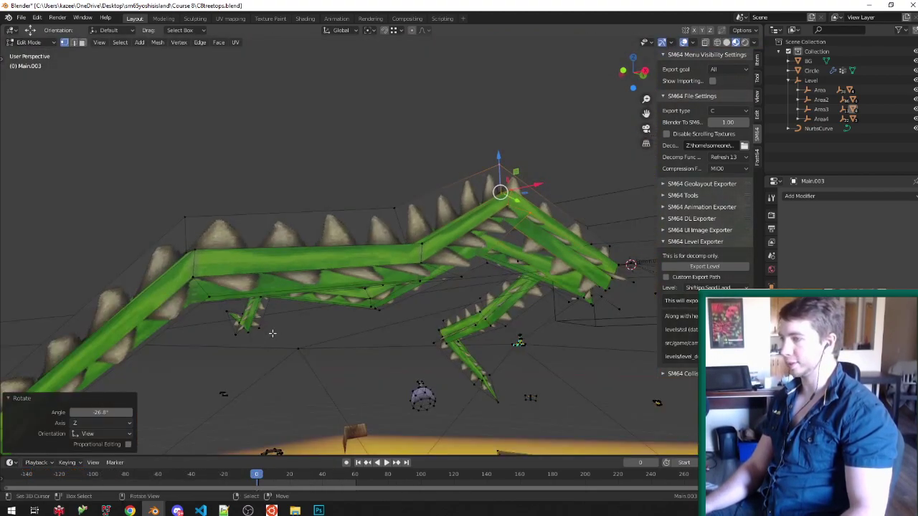
pyautogui.scroll(-2, 190, 368)
pyautogui.hotkey('alt', 'z')
pyautogui.moveTo(191, 368); pyautogui.dragTo(182, 330, button='middle')
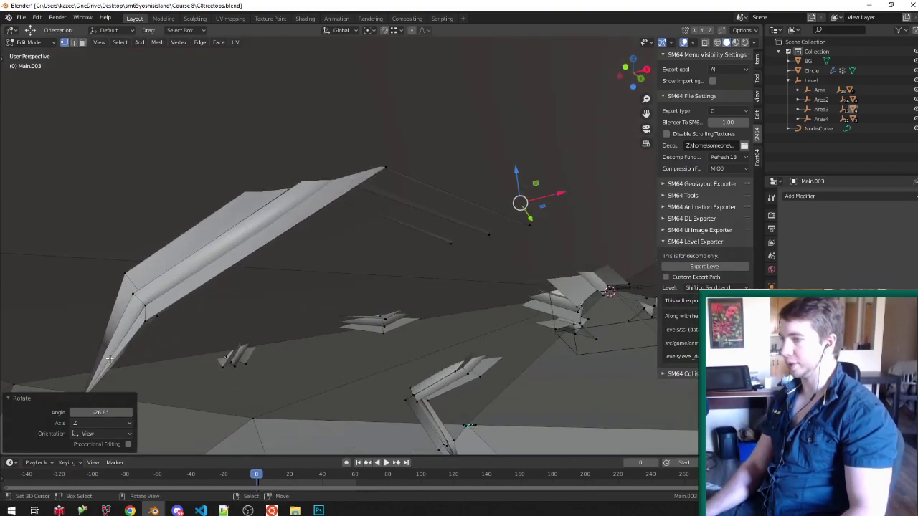
pyautogui.scroll(-2, 110, 359)
pyautogui.rightClick(109, 388)
pyautogui.press('x')
pyautogui.click(101, 377)
# Step: Grow the selection around the remaining leaf tip and delete it
pyautogui.moveTo(101, 377); pyautogui.dragTo(176, 275, button='middle')
pyautogui.press('ctrl+KP_Add')
pyautogui.moveTo(250, 244); pyautogui.dragTo(352, 86, button='middle')
pyautogui.scroll(4, 352, 188)
pyautogui.moveTo(353, 188); pyautogui.dragTo(369, 185, button='middle')
pyautogui.press('x')
pyautogui.click(384, 236)
pyautogui.moveTo(384, 236); pyautogui.dragTo(365, 182, button='middle')
pyautogui.hotkey('ctrl', 'Tab')
pyautogui.click(248, 304)
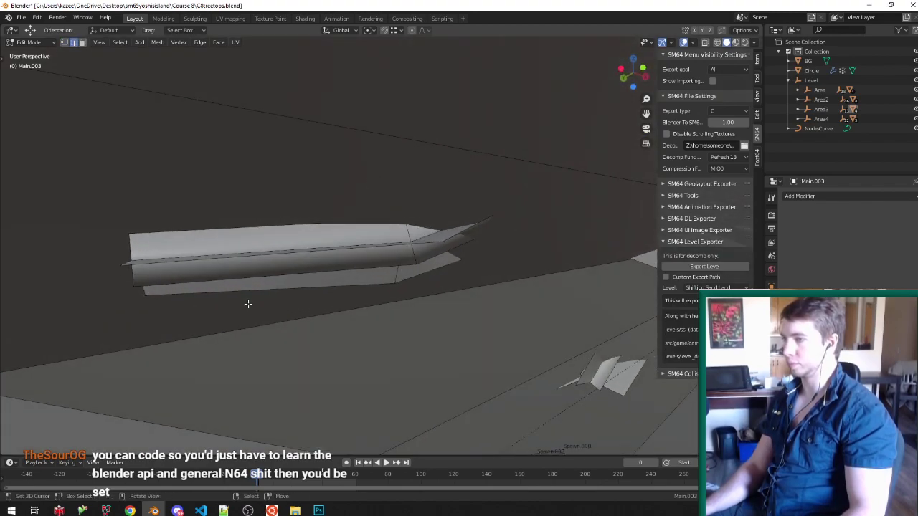
# Step: In face select mode, delete two extra faces from the underside of the spike strip
pyautogui.hotkey('ctrl', 'Tab')
pyautogui.click(235, 322)
pyautogui.moveTo(235, 322); pyautogui.dragTo(234, 248, button='middle')
pyautogui.click(234, 248)
pyautogui.keyDown('shift'); pyautogui.click(224, 262); pyautogui.keyUp('shift')
pyautogui.press('x')
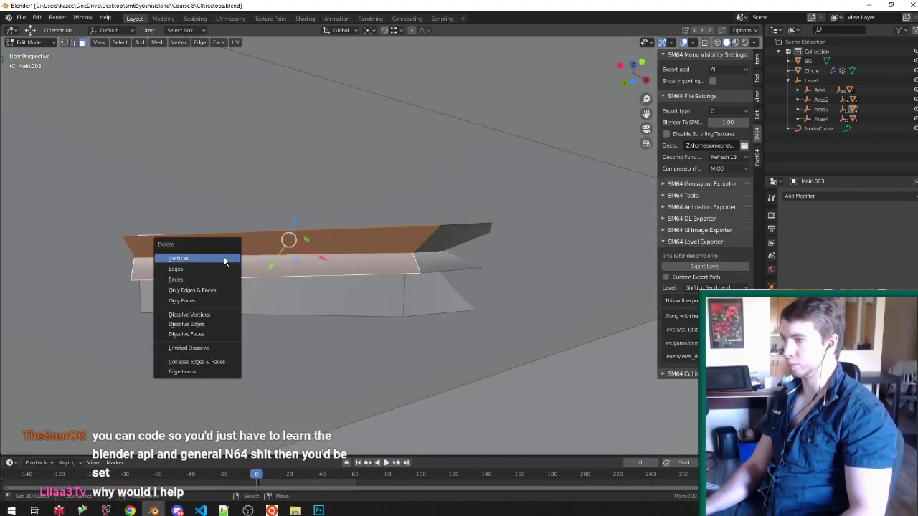
pyautogui.click(231, 279)
# Step: Delete the strip's front face and the adjacent face
pyautogui.click(255, 297)
pyautogui.moveTo(256, 298); pyautogui.dragTo(291, 316, button='middle')
pyautogui.keyDown('shift'); pyautogui.click(292, 243); pyautogui.keyUp('shift')
pyautogui.press('x')
pyautogui.click(287, 267)
# Step: Select the linked leftover strip with L and delete it
pyautogui.moveTo(267, 262); pyautogui.dragTo(441, 208, button='middle')
pyautogui.press('l')
pyautogui.press('x')
pyautogui.click(404, 218)
# Step: Cancel deleting a branch face and check the mesh in wireframe and textured shading
pyautogui.click(304, 282)
pyautogui.press('x')
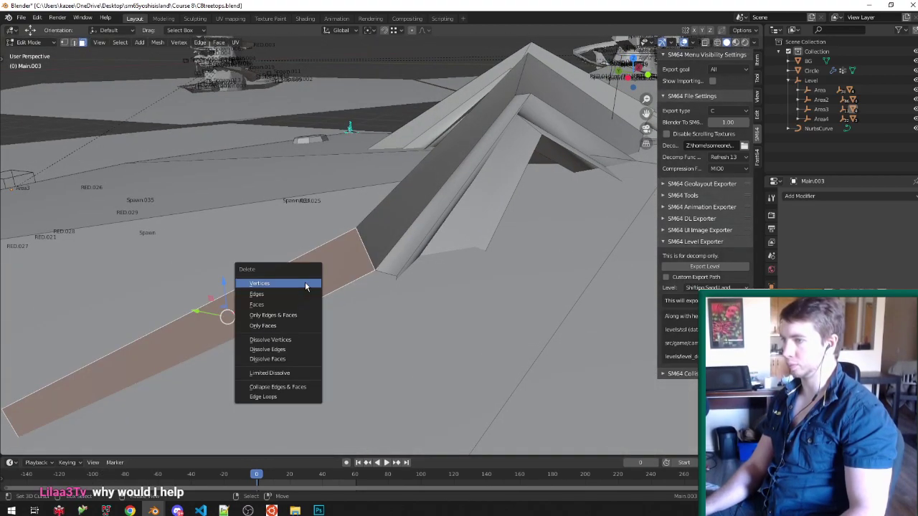
pyautogui.moveTo(530, 283)
pyautogui.mouseDown(button='middle')
pyautogui.moveTo(452, 248)
pyautogui.moveTo(388, 247)
pyautogui.mouseUp(button='middle')
pyautogui.hotkey('shift', 'z')
pyautogui.hotkey('shift', 'z')
pyautogui.press('z')
pyautogui.press('z')
pyautogui.hotkey('alt', 'z')
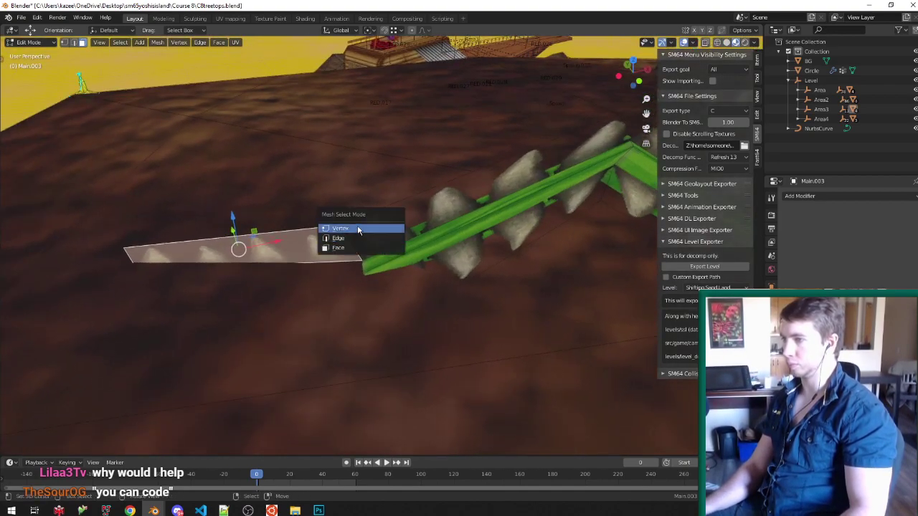
# Step: In vertex mode, box-select the spike strip's end vertices using wireframe view
pyautogui.click(358, 230)
pyautogui.press('z')
pyautogui.press('a')
pyautogui.press('b')
pyautogui.moveTo(313, 305); pyautogui.dragTo(349, 246)
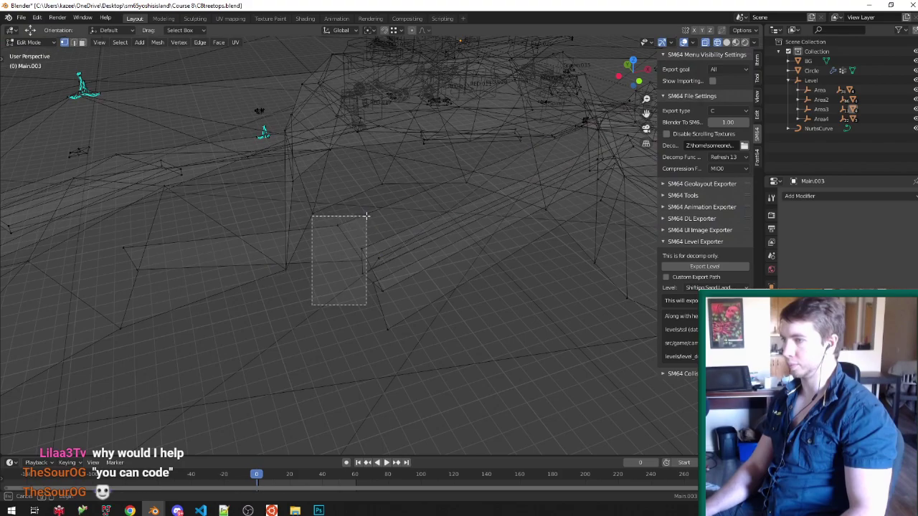
pyautogui.moveTo(366, 216); pyautogui.dragTo(368, 215)
pyautogui.press('z')
pyautogui.hotkey('alt', 'z')
pyautogui.moveTo(336, 301); pyautogui.dragTo(343, 216, button='middle')
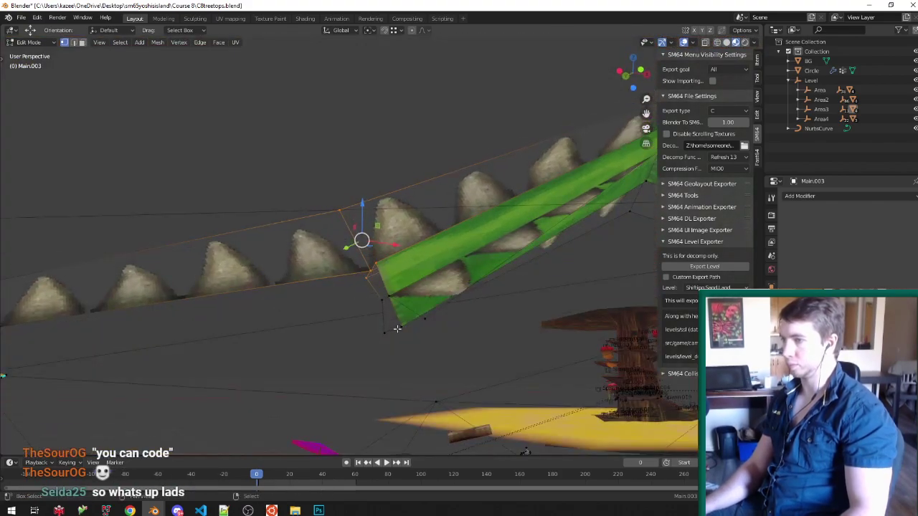
# Step: Add a nearby vertex, lower the strip end along Z, and save the file
pyautogui.keyDown('shift'); pyautogui.rightClick(396, 329); pyautogui.keyUp('shift')
pyautogui.press('g')
pyautogui.press('z')
pyautogui.click(352, 285)
pyautogui.moveTo(354, 287); pyautogui.dragTo(276, 297, button='middle')
pyautogui.hotkey('ctrl', 's')
# Step: Sink the strip's left corner vertex down along Z into the ground
pyautogui.rightClick(208, 297)
pyautogui.moveTo(208, 264); pyautogui.dragTo(205, 300, button='middle')
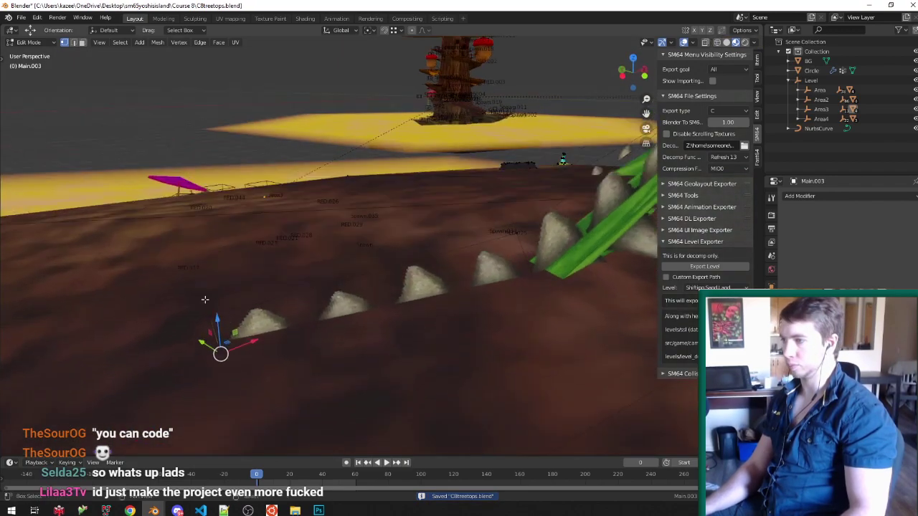
pyautogui.press('g')
pyautogui.press('z')
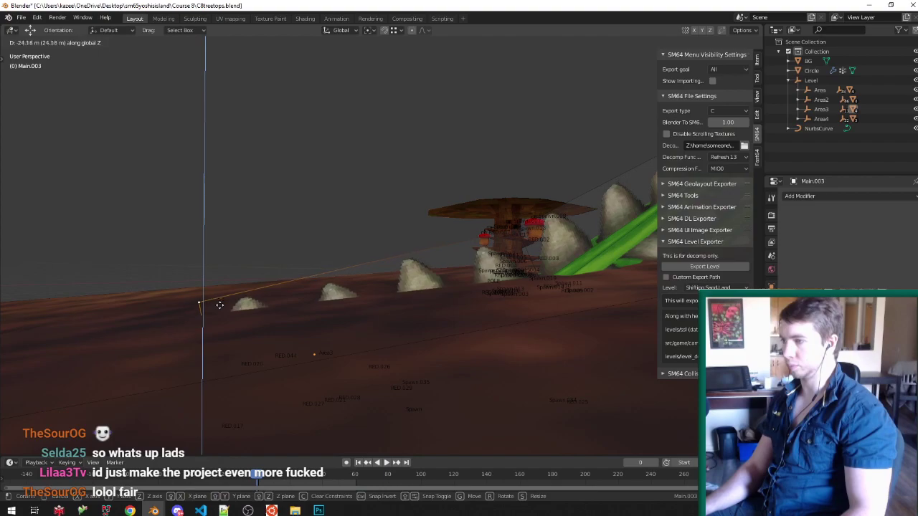
pyautogui.click(220, 305)
# Step: Triangulate the strip's faces with the quad method set to Fixed
pyautogui.hotkey('ctrl', 'Tab')
pyautogui.click(235, 349)
pyautogui.moveTo(236, 344); pyautogui.dragTo(262, 294, button='middle')
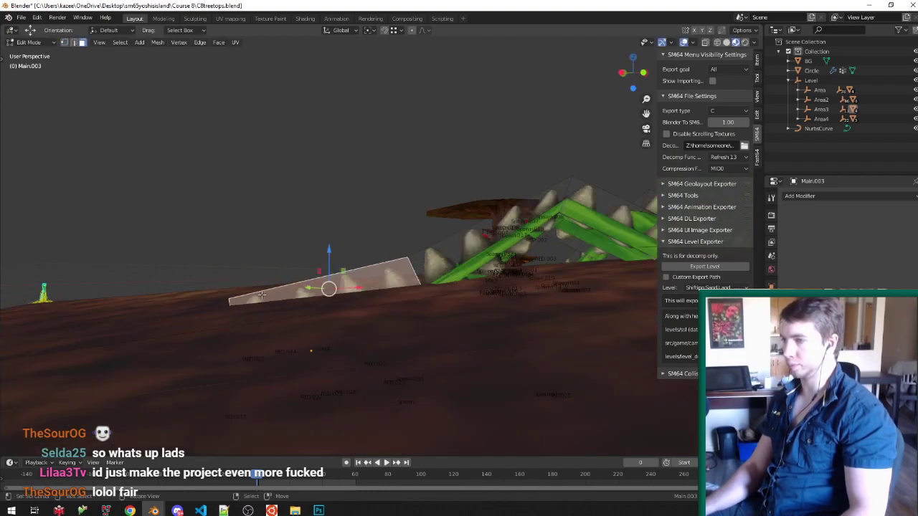
pyautogui.moveTo(322, 294); pyautogui.dragTo(307, 298, button='middle')
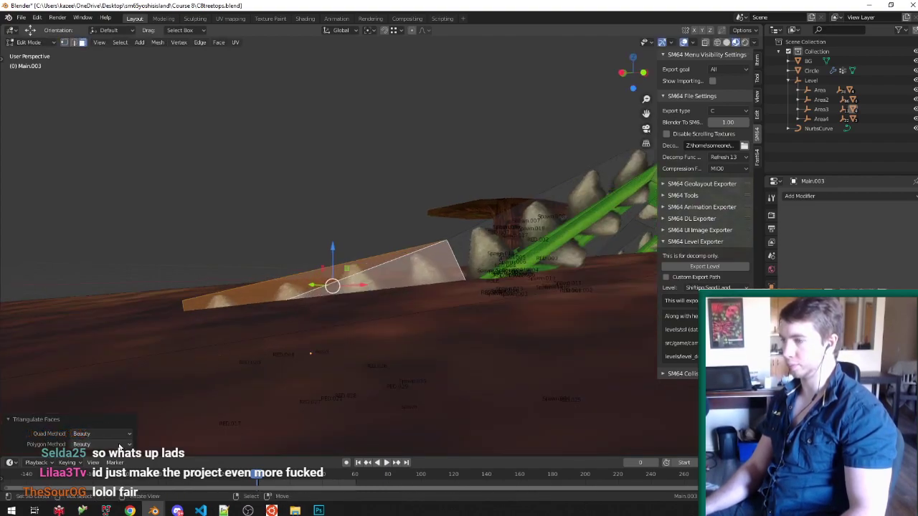
pyautogui.click(92, 434)
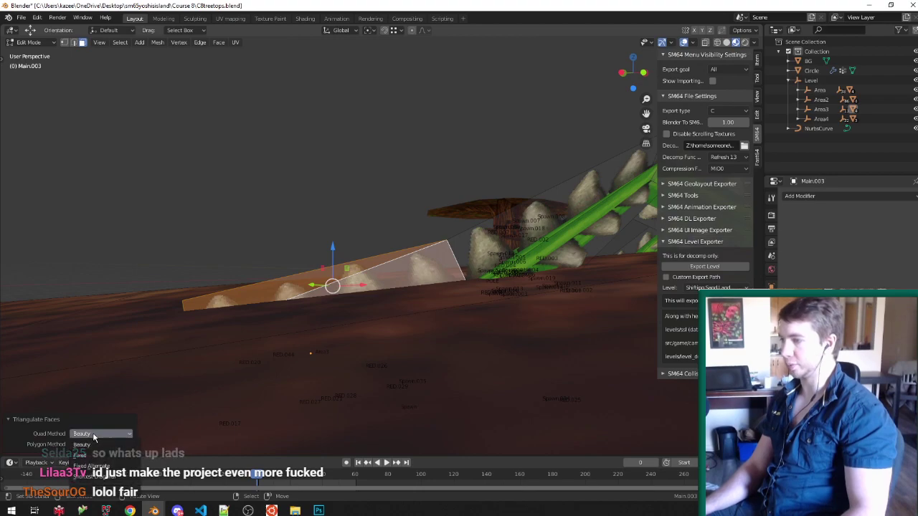
pyautogui.click(92, 467)
pyautogui.click(96, 457)
# Step: Delete an unwanted triangle from the triangulated strip
pyautogui.moveTo(166, 389); pyautogui.dragTo(232, 285, button='middle')
pyautogui.click(220, 235)
pyautogui.press('x')
pyautogui.click(214, 253)
pyautogui.moveTo(213, 247); pyautogui.dragTo(207, 276, button='middle')
# Step: Lower another corner vertex along Z, save, return to Object Mode, and select Level
pyautogui.hotkey('ctrl', 'Tab')
pyautogui.click(189, 279)
pyautogui.moveTo(189, 279); pyautogui.dragTo(352, 296, button='middle')
pyautogui.rightClick(199, 320)
pyautogui.press('g')
pyautogui.press('z')
pyautogui.click(189, 310)
pyautogui.hotkey('ctrl', 's')
pyautogui.press('Tab')
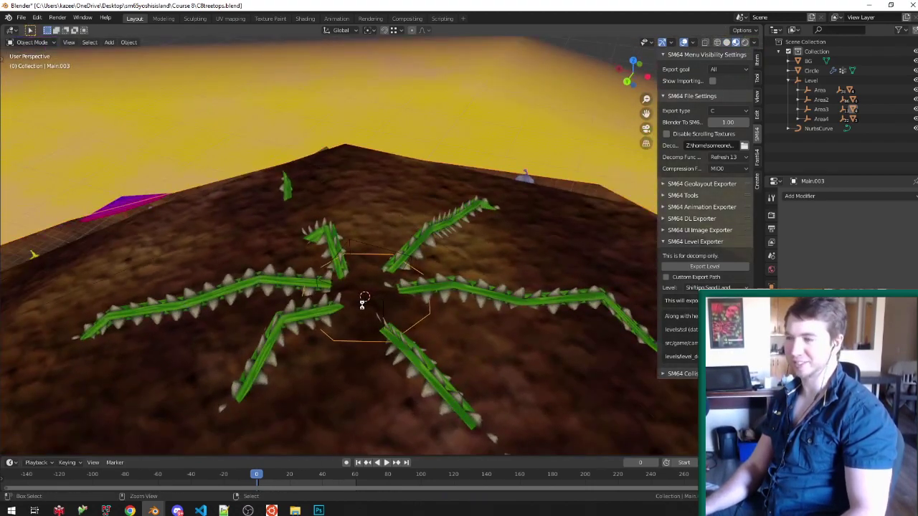
pyautogui.click(812, 81)
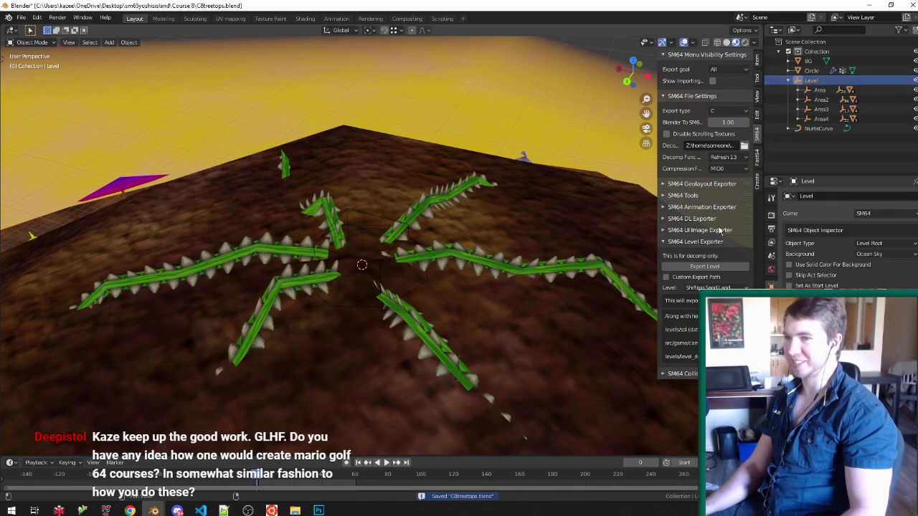
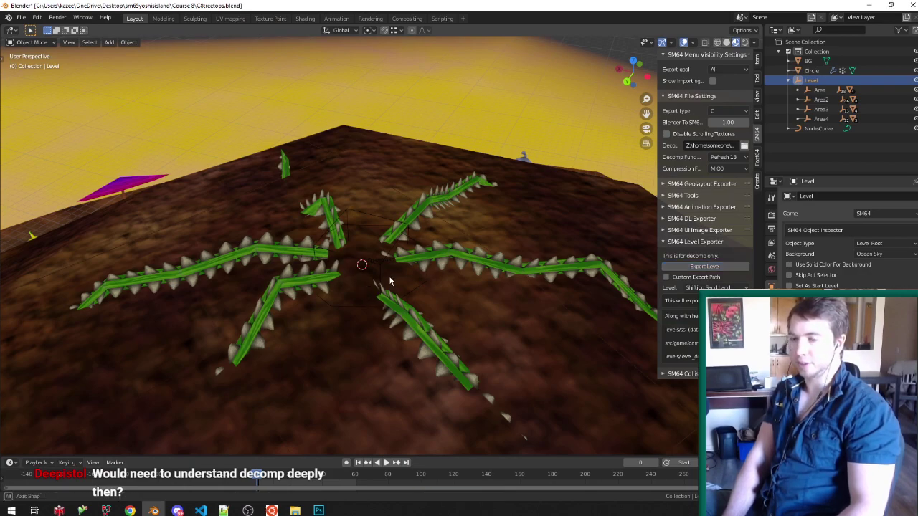
# Step: Orbit around the spiky vines, then bring the build terminal forward to check the compiled level
pyautogui.moveTo(389, 279); pyautogui.dragTo(390, 273, button='middle')
pyautogui.click(271, 511)
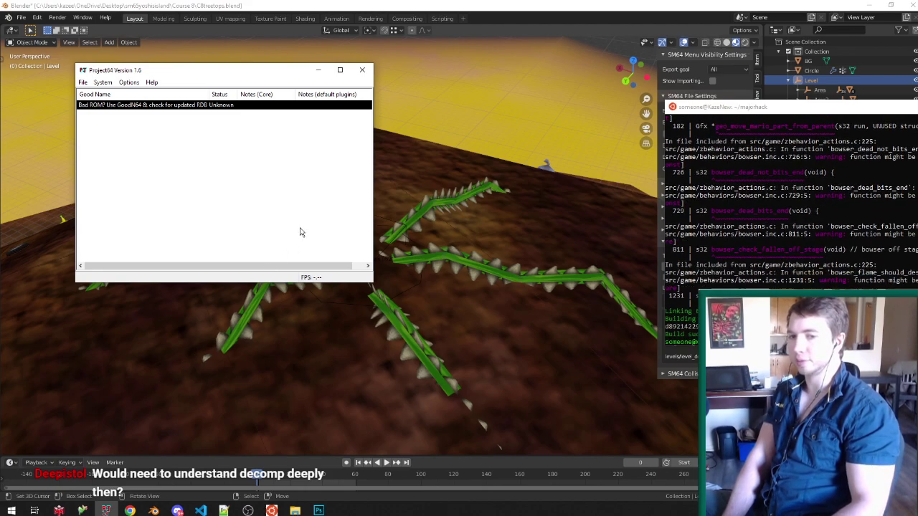
# Step: Launch the rebuilt game in Project64, store a save state, play among the spiked vines, then close it
pyautogui.doubleClick(260, 106)
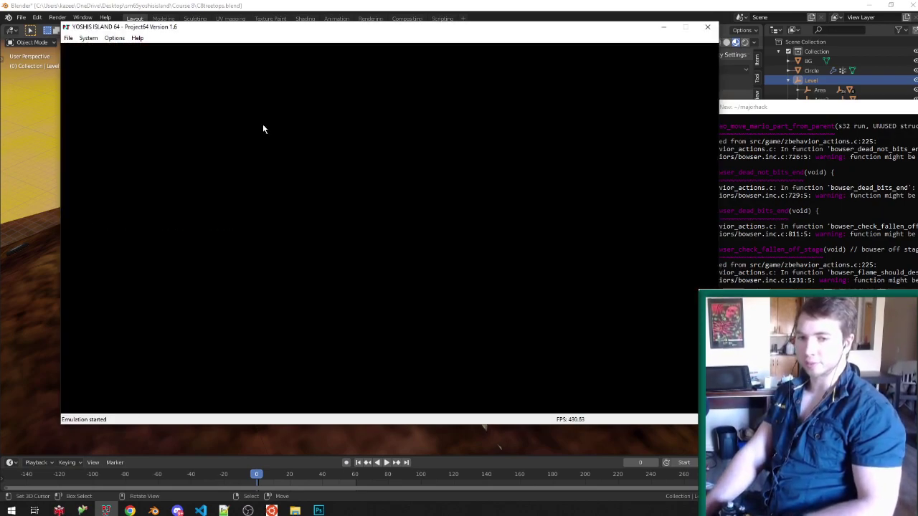
pyautogui.press('F5')
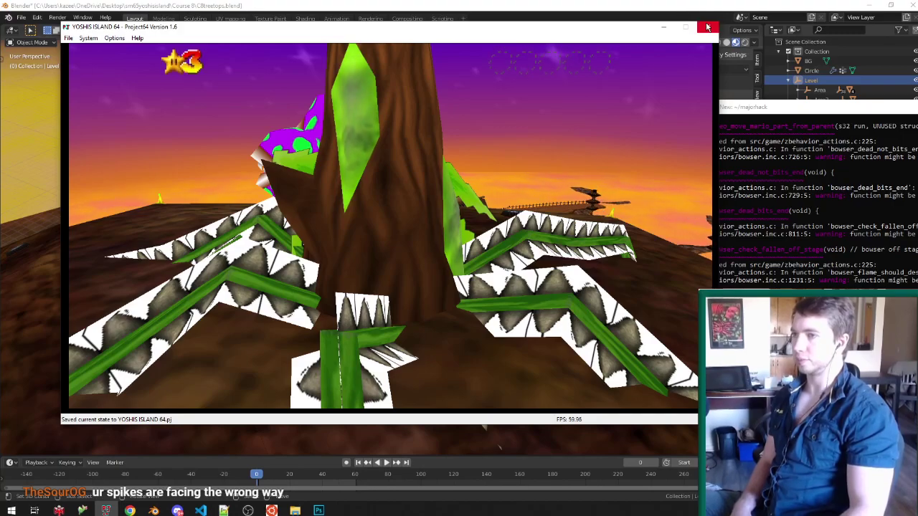
pyautogui.click(707, 26)
# Step: In the piranha plant file, enter vertex select in Edit Mode and pick the trunk's bottom corner vertex
pyautogui.moveTo(154, 511)
pyautogui.click(158, 473)
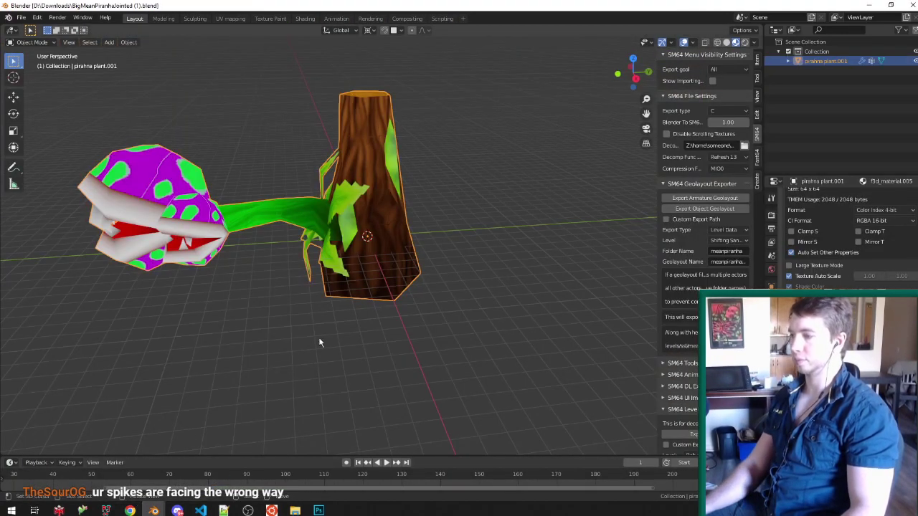
pyautogui.press('Tab')
pyautogui.scroll(3, 394, 283)
pyautogui.hotkey('ctrl', 'Tab')
pyautogui.click(323, 261)
pyautogui.rightClick(276, 305)
# Step: Enable vertex snapping and move the selected trunk-base geometry onto an existing vertex
pyautogui.hotkey('ctrl', 'shift', 'Tab')
pyautogui.click(290, 273)
pyautogui.hotkey('shift', 'Tab')
pyautogui.moveTo(289, 274); pyautogui.dragTo(445, 270, button='middle')
pyautogui.press('g')
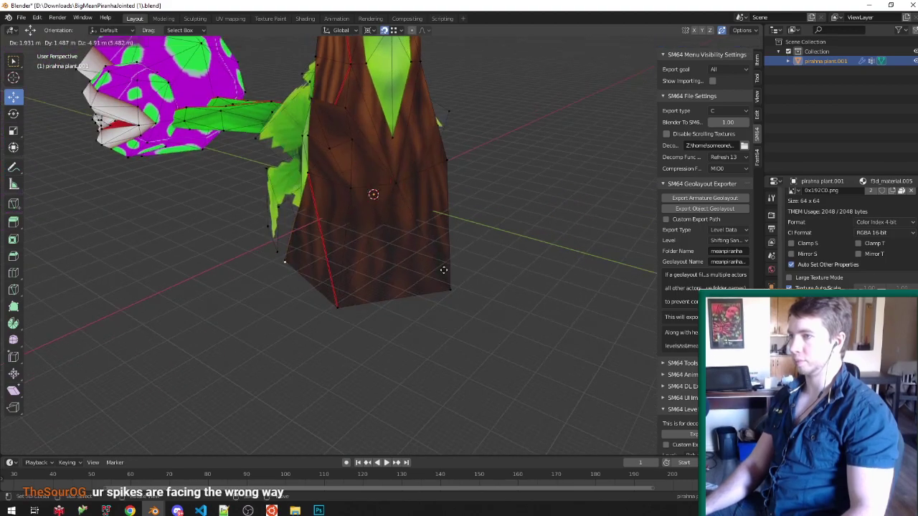
pyautogui.click(453, 284)
# Step: Undo the last move, return to Object Mode and save BigMeanPiranhaJointed (1).blend
pyautogui.hotkey('ctrl', 'z')
pyautogui.press('Tab')
pyautogui.hotkey('ctrl', 's')
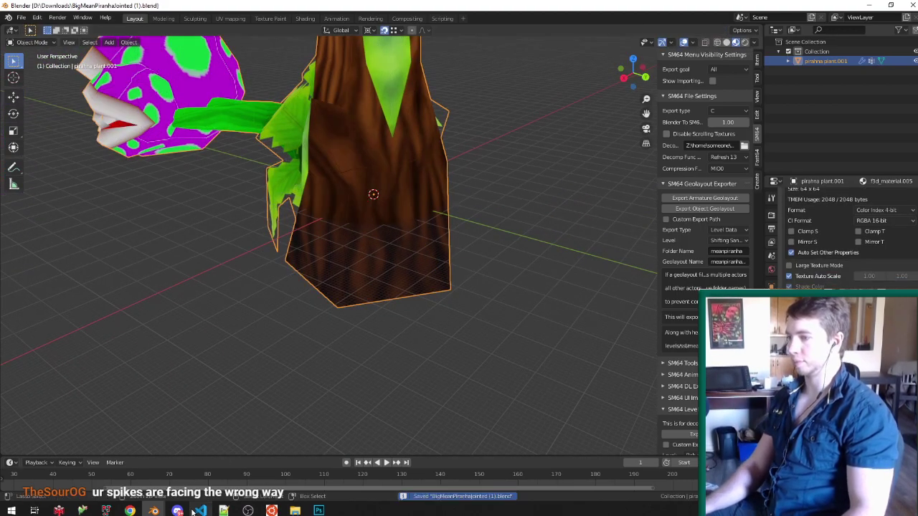
pyautogui.click(201, 511)
# Step: Set the bhvMeanPiranha hitbox to radius 450 and height 1500, then save behavior_data.c
pyautogui.doubleClick(318, 295)
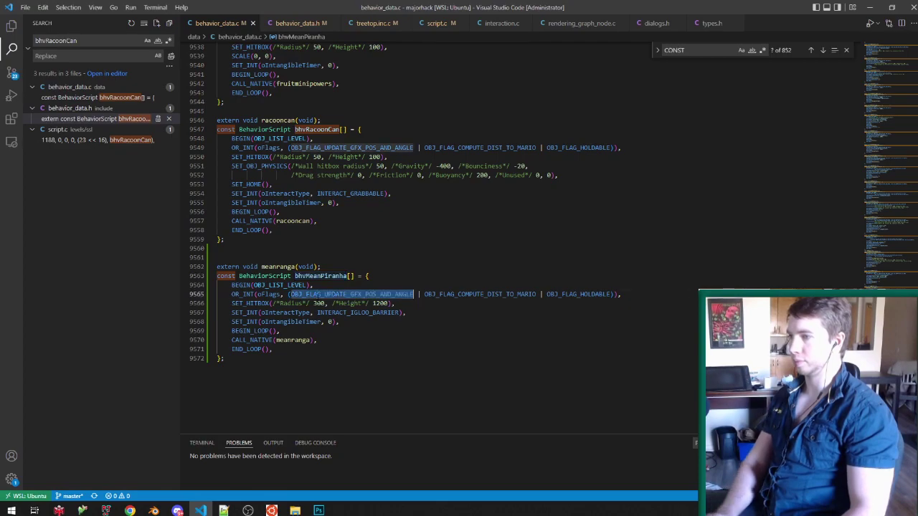
pyautogui.doubleClick(318, 303)
pyautogui.write('450')
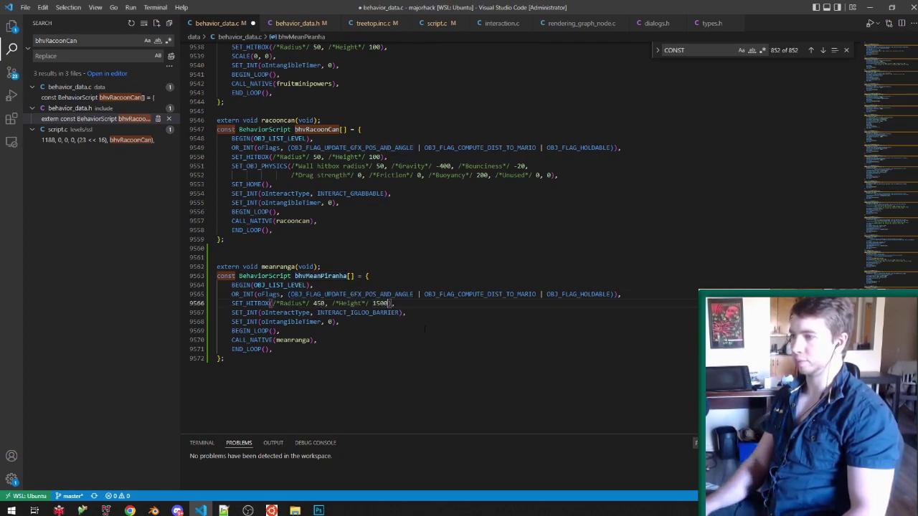
pyautogui.hotkey('ctrl', 's')
# Step: Peek at meanranga's definition with F12, then return to the piranha behavior script
pyautogui.moveTo(368, 324); pyautogui.dragTo(456, 314)
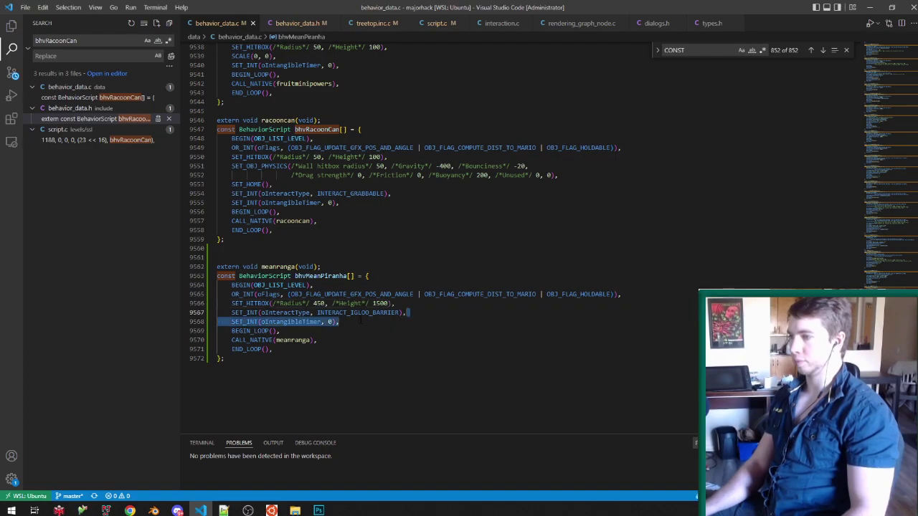
pyautogui.click(306, 342)
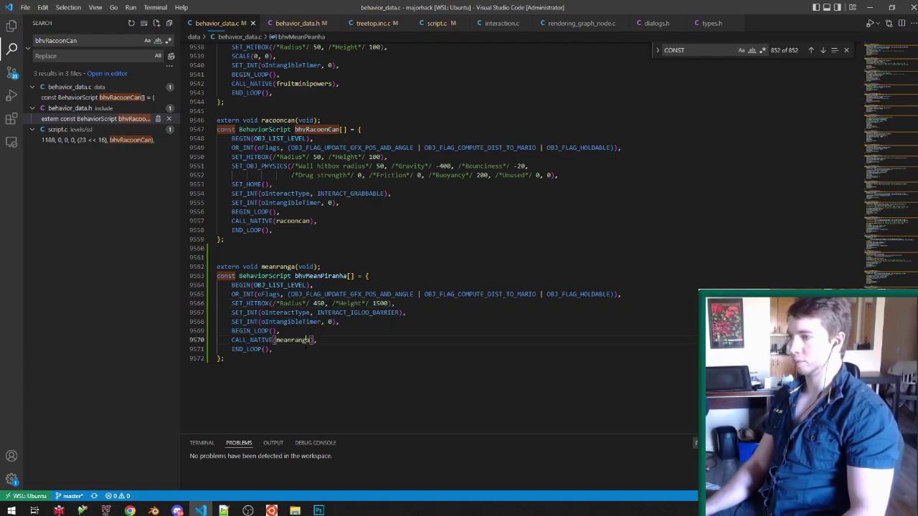
pyautogui.press('F12')
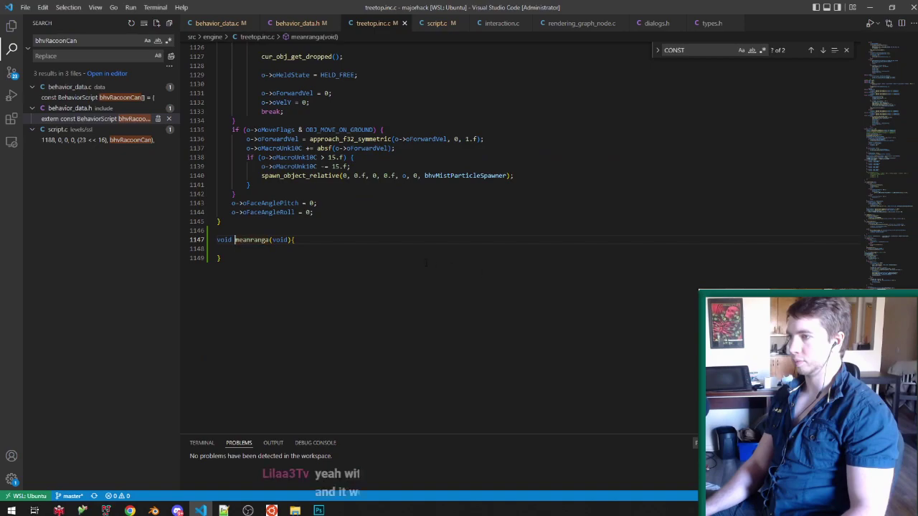
pyautogui.hotkey('alt', 'Left')
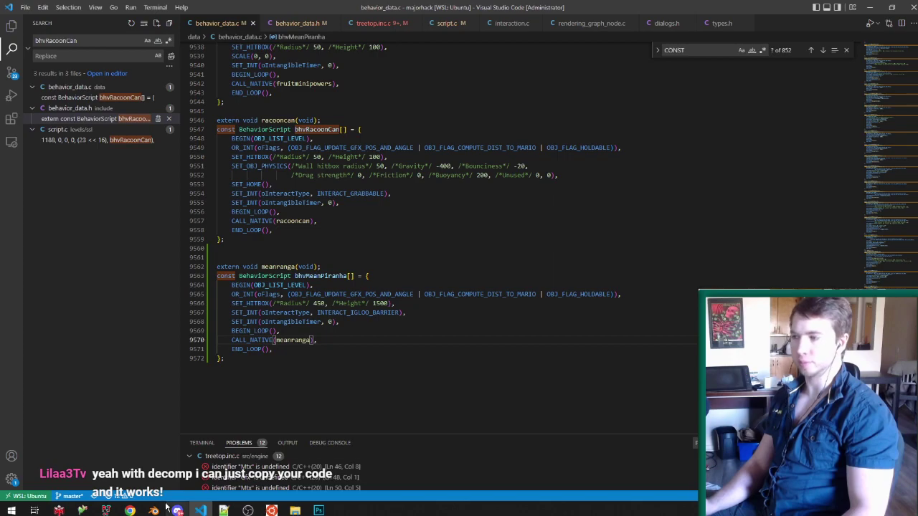
pyautogui.moveTo(154, 510)
pyautogui.click(157, 462)
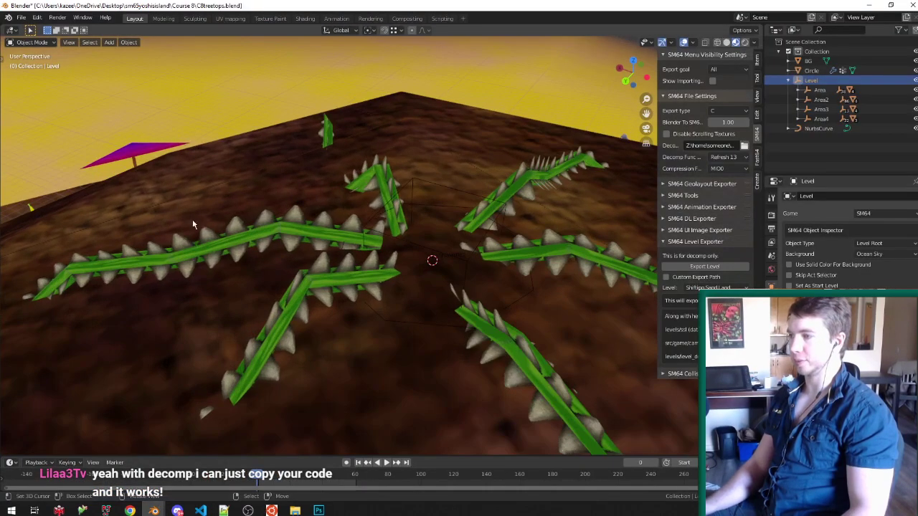
# Step: Select one spike face of the vine mesh Main.003 in face select mode and show its materials
pyautogui.moveTo(193, 223); pyautogui.dragTo(246, 206, button='middle')
pyautogui.click(261, 224)
pyautogui.press('Tab')
pyautogui.hotkey('ctrl', 'Tab')
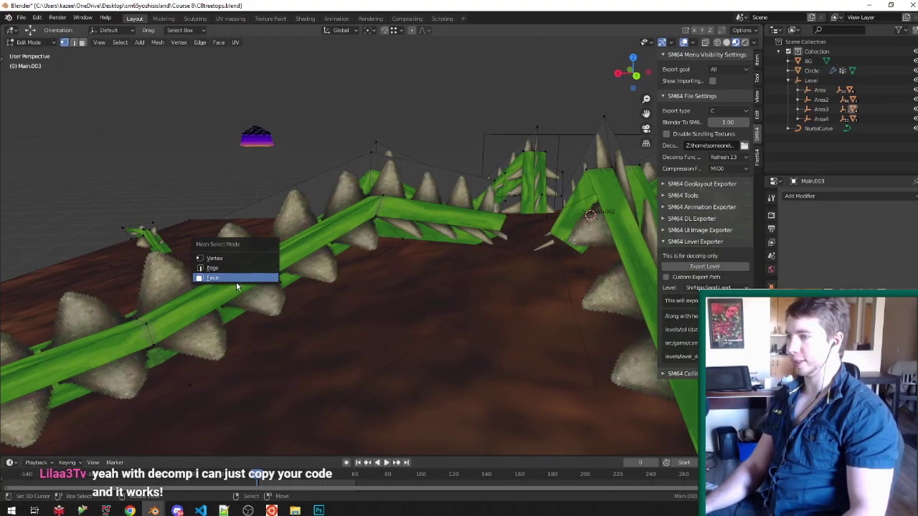
pyautogui.click(236, 278)
pyautogui.click(263, 221)
pyautogui.click(772, 269)
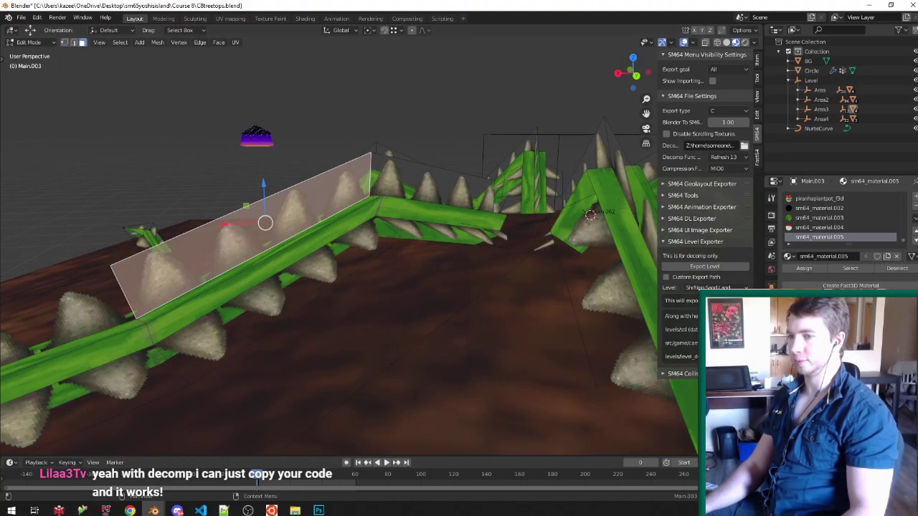
# Step: Return to Object Mode and save the treetops level file
pyautogui.press('Tab')
pyautogui.moveTo(425, 261); pyautogui.dragTo(410, 231, button='middle')
pyautogui.hotkey('ctrl', 's')
# Step: Select all faces sharing the spike material and assign them f3d_material.339
pyautogui.press('Tab')
pyautogui.press('a')
pyautogui.hotkey('shift', 'g')
pyautogui.click(410, 230)
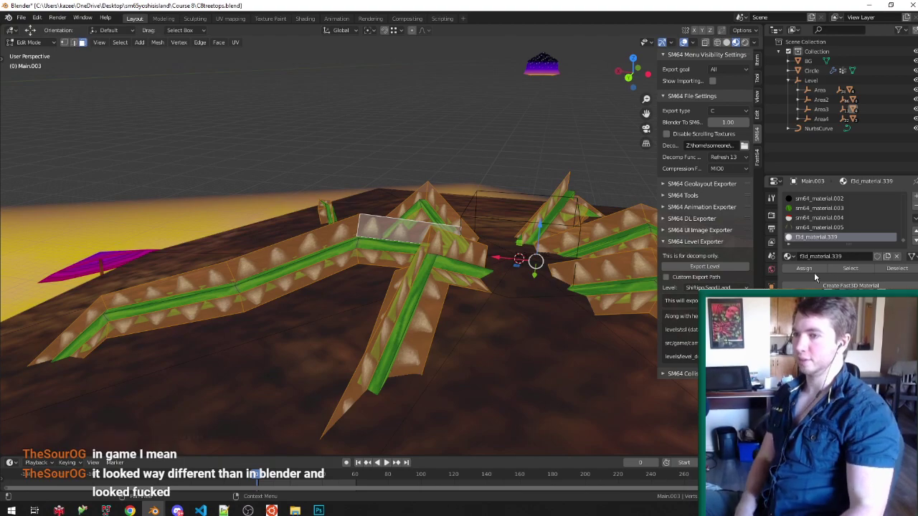
pyautogui.click(811, 270)
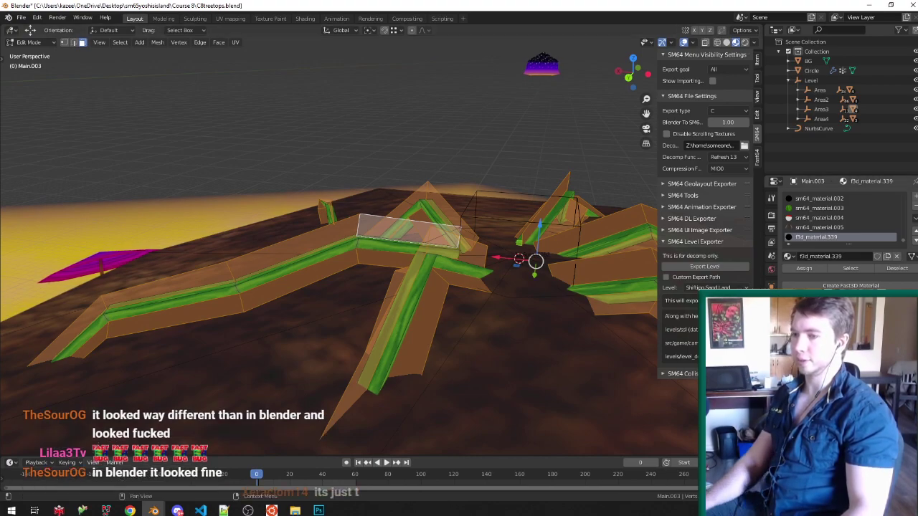
pyautogui.click(714, 287)
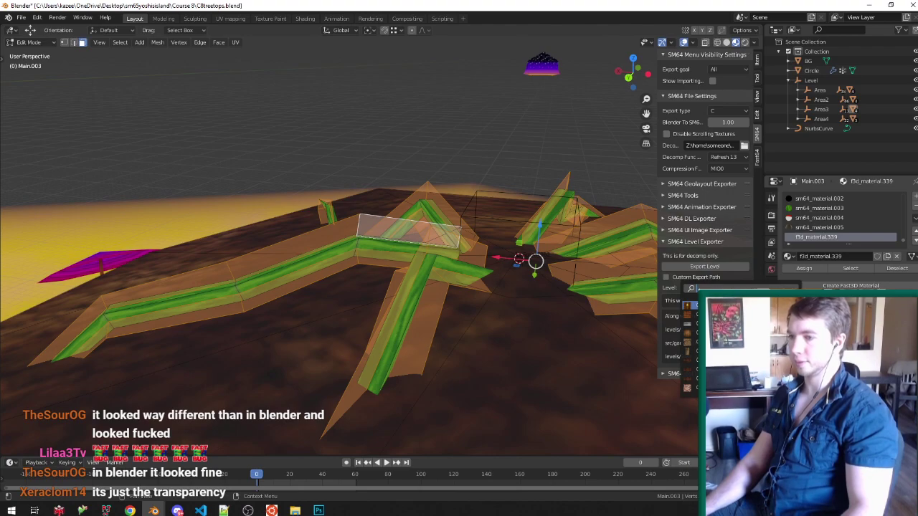
pyautogui.scroll(-15, 738, 342)
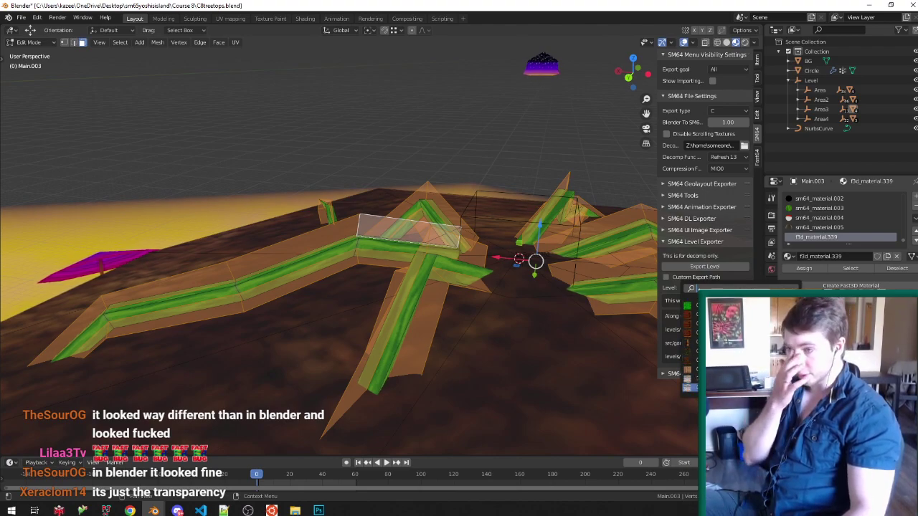
pyautogui.scroll(-10, 738, 343)
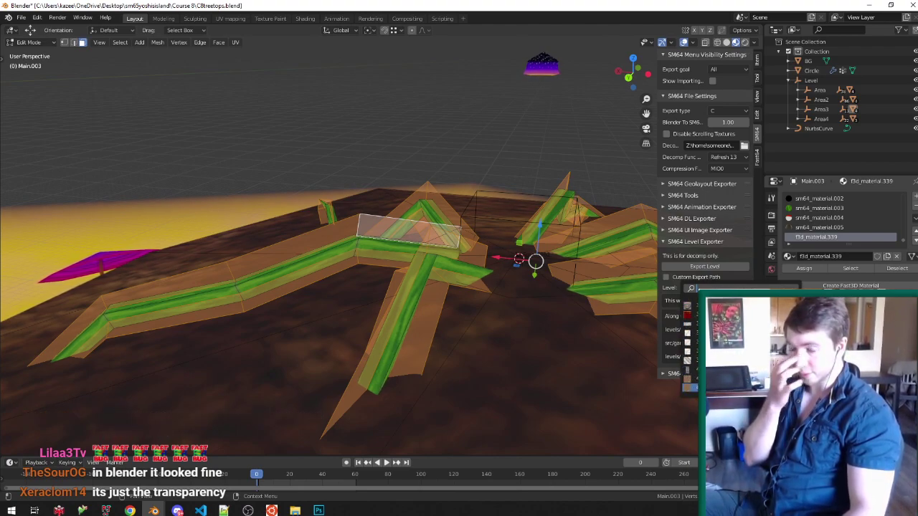
pyautogui.scroll(-3, 739, 343)
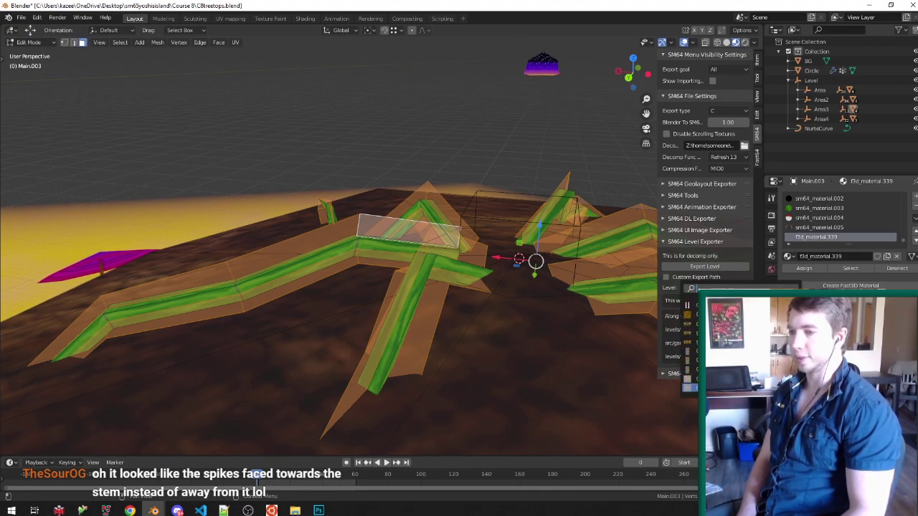
pyautogui.scroll(-2, 739, 347)
pyautogui.scroll(-4, 739, 346)
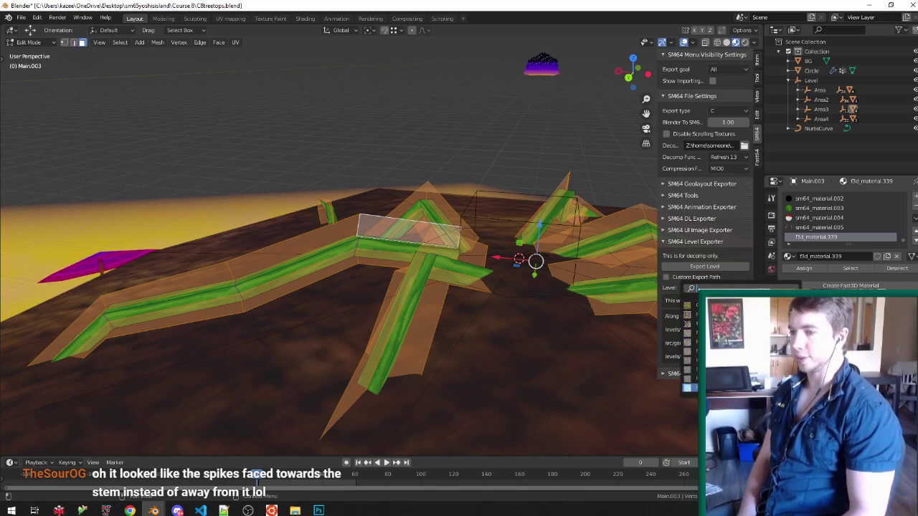
pyautogui.scroll(-3, 739, 346)
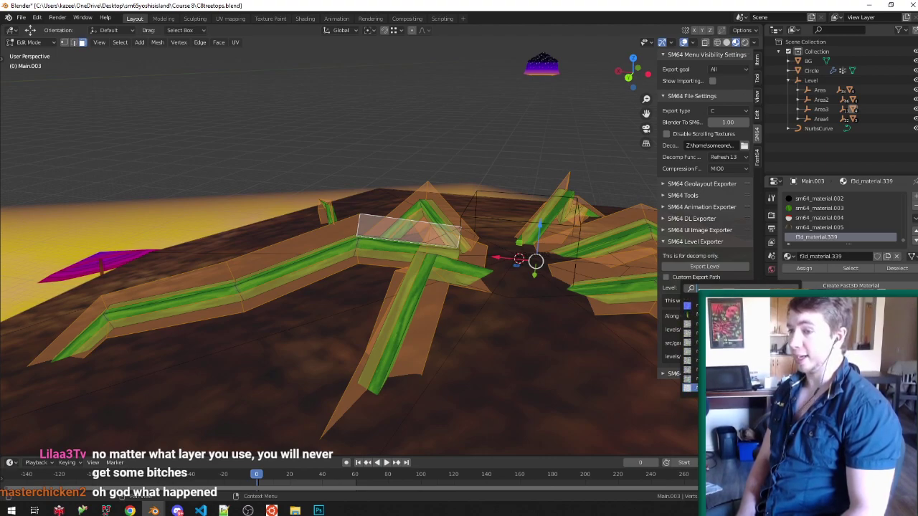
pyautogui.scroll(-5, 741, 344)
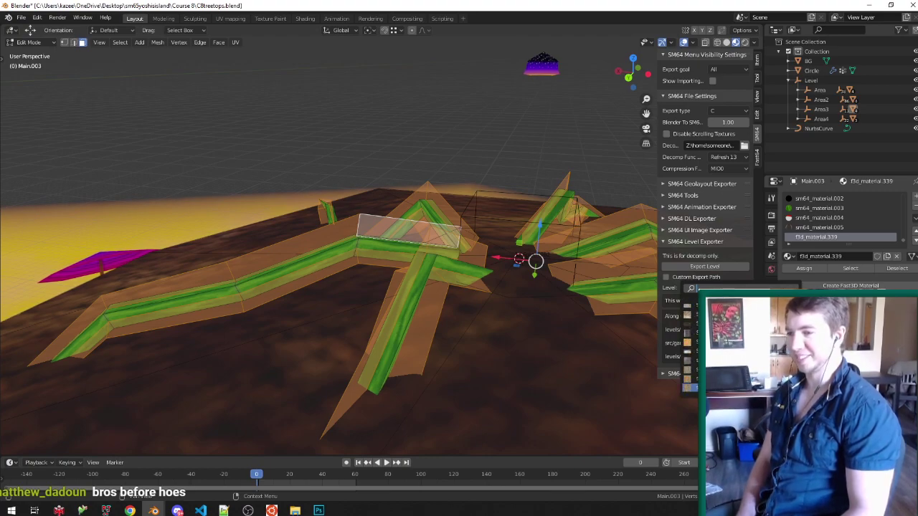
pyautogui.scroll(-15, 739, 348)
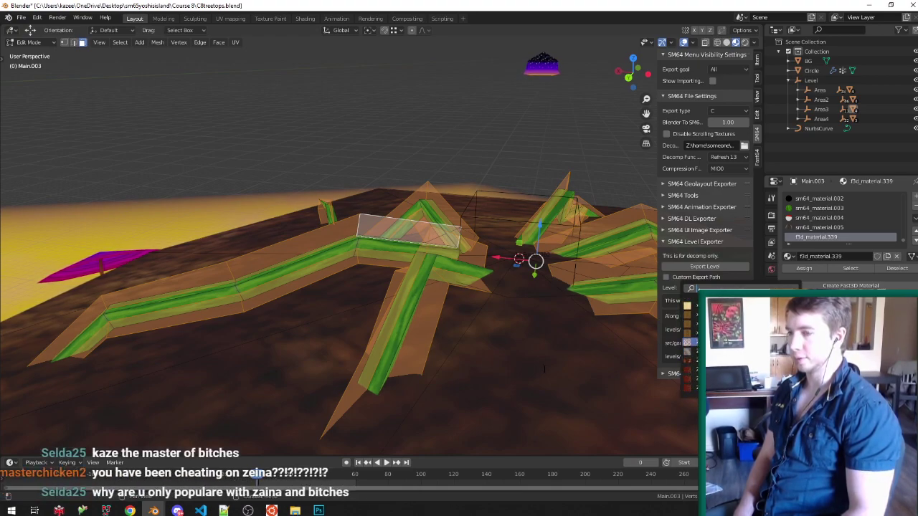
pyautogui.click(739, 388)
pyautogui.click(154, 510)
pyautogui.click(261, 470)
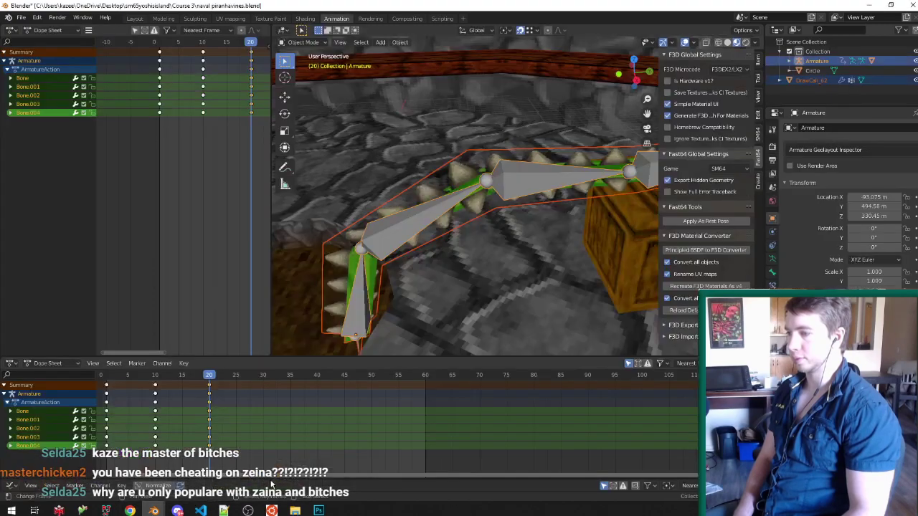
pyautogui.moveTo(402, 218); pyautogui.dragTo(440, 187, button='middle')
pyautogui.click(466, 180)
pyautogui.press('Tab')
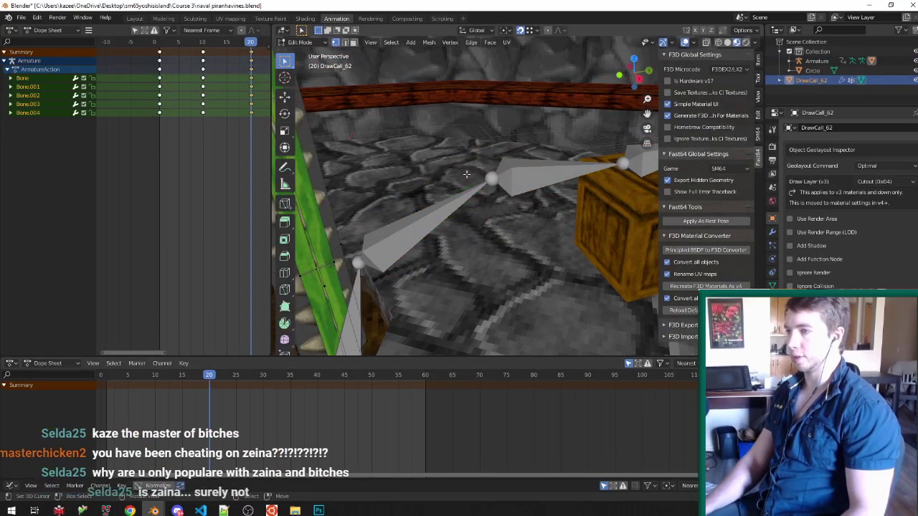
pyautogui.hotkey('ctrl', 'Tab')
pyautogui.click(326, 259)
pyautogui.rightClick(328, 231)
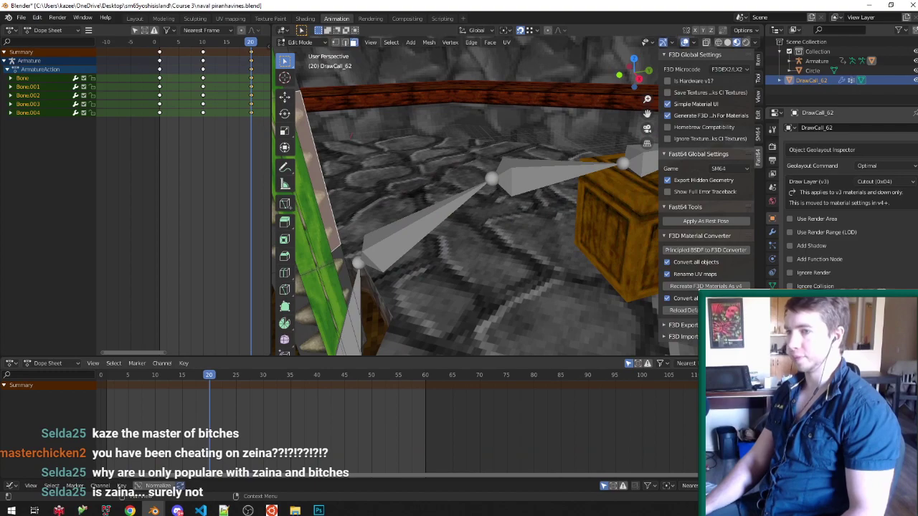
pyautogui.click(773, 299)
pyautogui.click(824, 275)
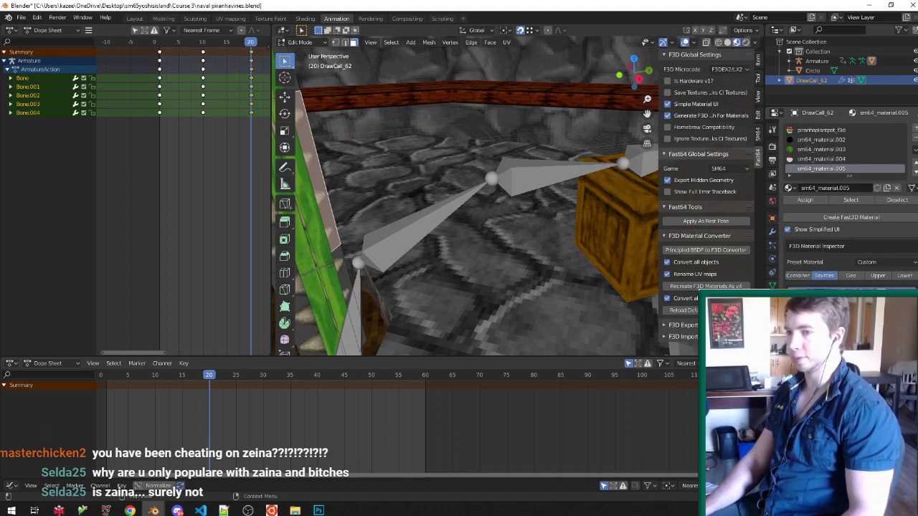
pyautogui.click(200, 510)
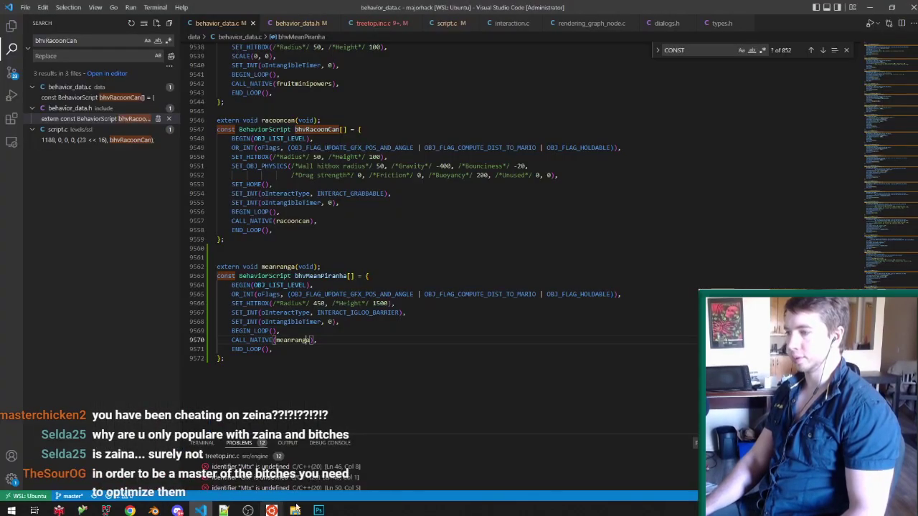
pyautogui.click(153, 510)
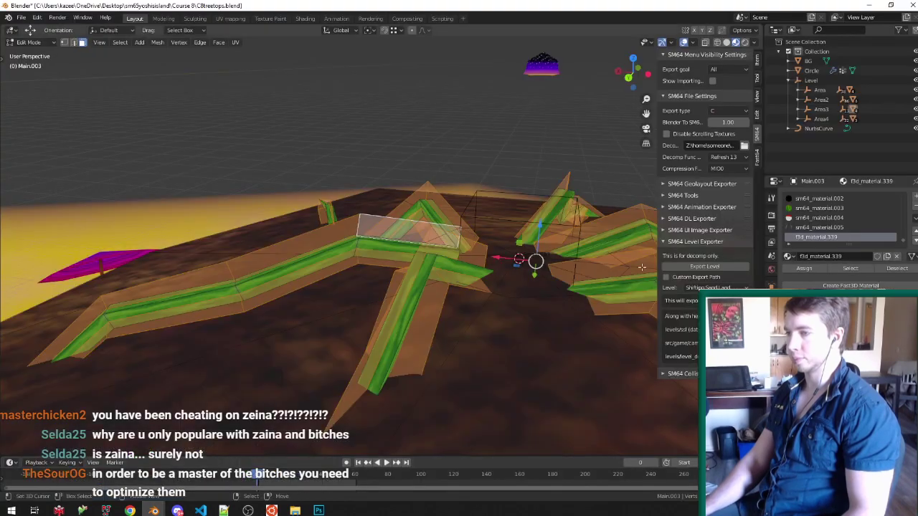
# Step: Apply the spiked thorn texture material to the selected vine side faces and leave Edit Mode
pyautogui.click(717, 288)
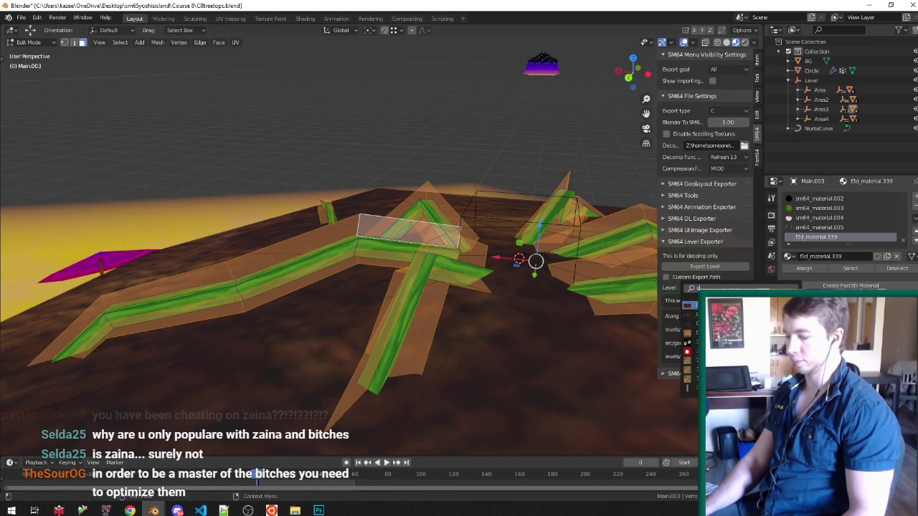
pyautogui.press('Return')
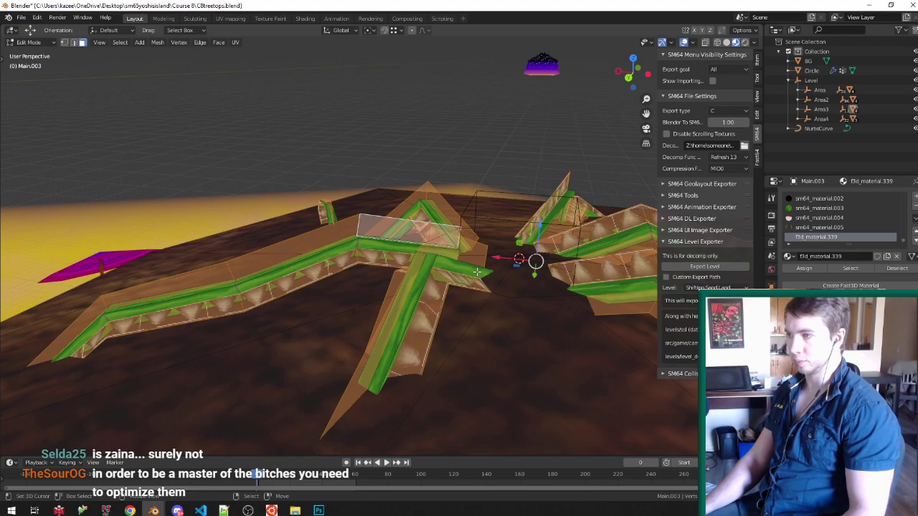
pyautogui.press('Tab')
pyautogui.moveTo(295, 214); pyautogui.dragTo(304, 210, button='middle')
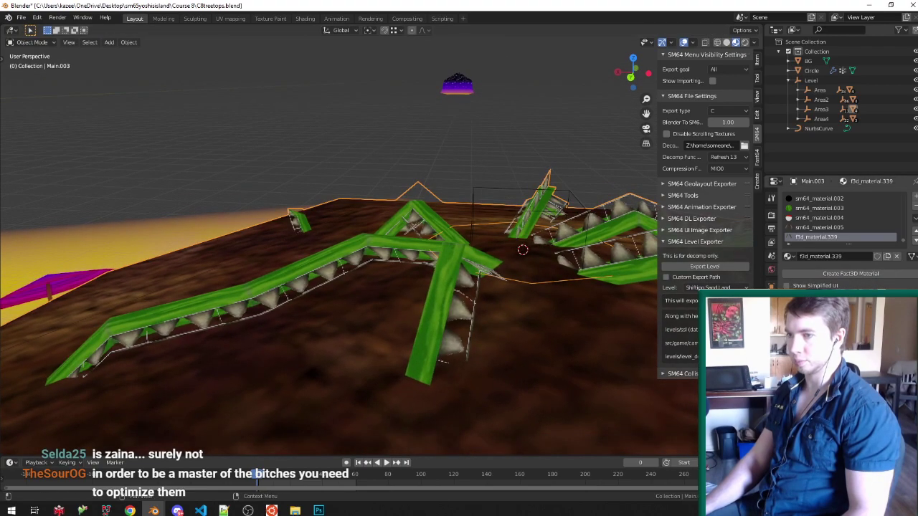
# Step: Disable backface culling and hide edges on the spike planes, then save C8treetops.blend
pyautogui.click(793, 401)
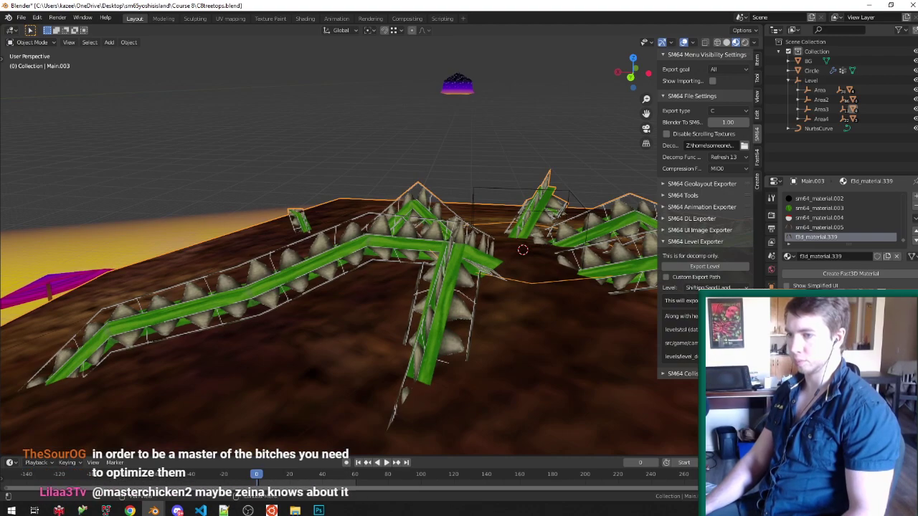
pyautogui.click(796, 420)
pyautogui.moveTo(270, 241); pyautogui.dragTo(271, 229, button='middle')
pyautogui.scroll(3, 271, 230)
pyautogui.hotkey('ctrl', 's')
pyautogui.scroll(-5, 459, 259)
pyautogui.moveTo(470, 252); pyautogui.dragTo(463, 234, button='middle')
pyautogui.click(827, 81)
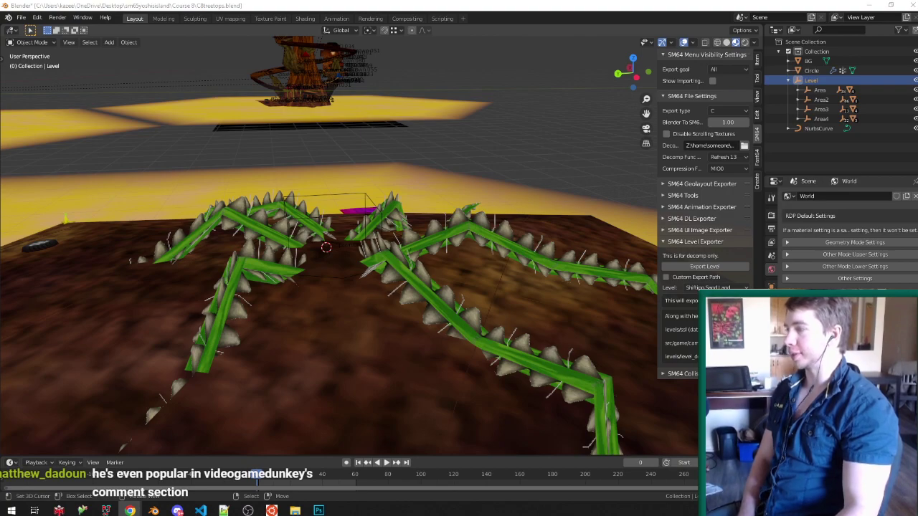
# Step: Orbit around the vines, then bring the Ubuntu build terminal forward and focus it
pyautogui.moveTo(412, 218); pyautogui.dragTo(359, 179, button='middle')
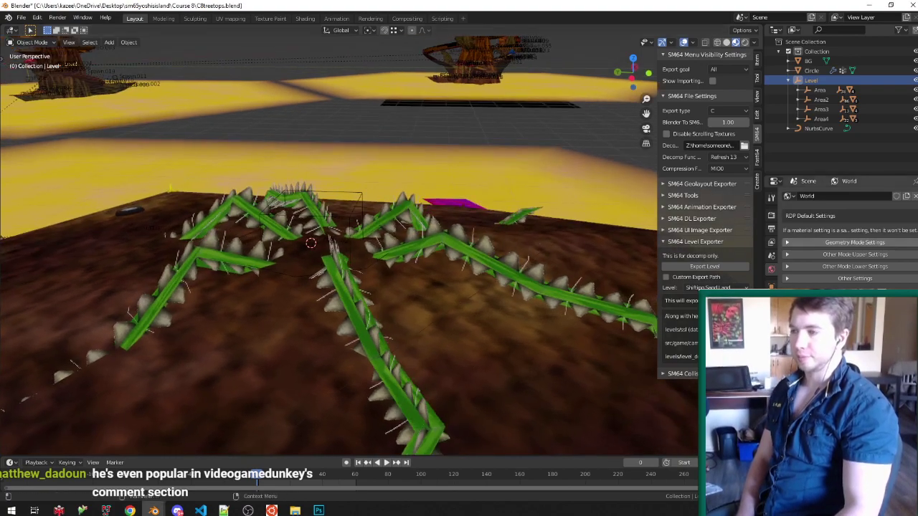
pyautogui.click(271, 511)
pyautogui.click(789, 316)
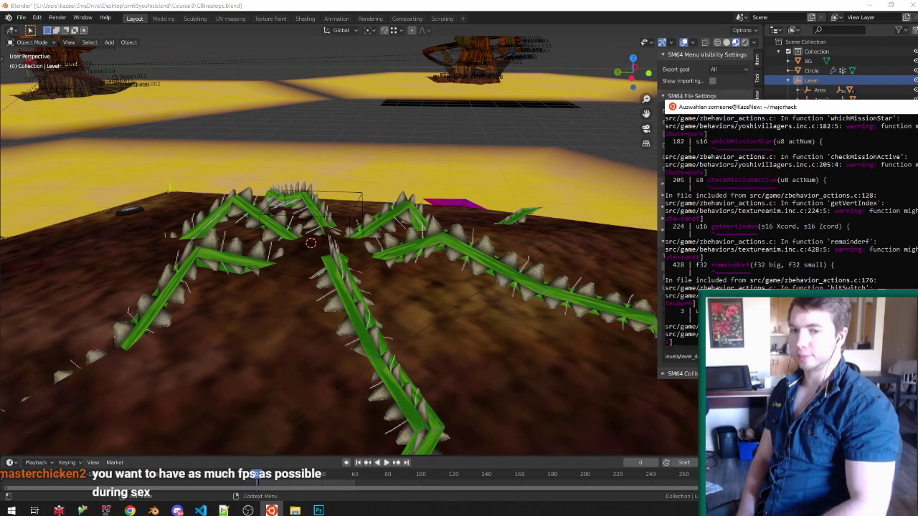
# Step: Resume the paused make build so the terminal keeps printing compiler output
pyautogui.press('Return')
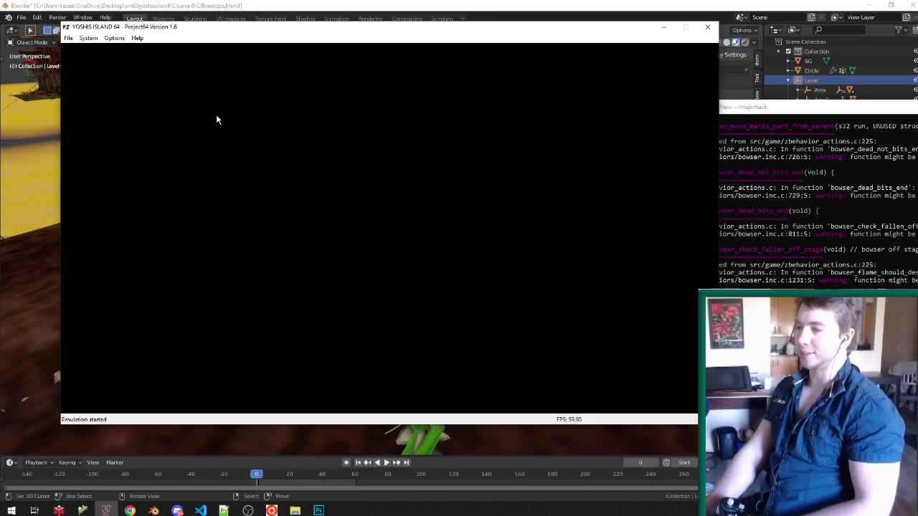
# Step: Use the F5 state hotkey to skip the intro and inspect the grey-thorned vines in-game
pyautogui.press('F5')
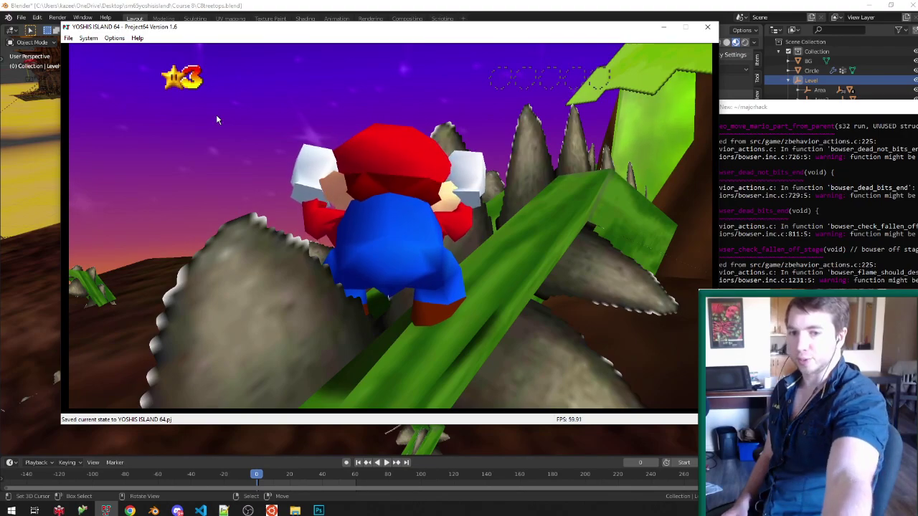
# Step: Close Project64 and return to the treetops level in Blender
pyautogui.click(706, 31)
pyautogui.click(631, 4)
pyautogui.moveTo(466, 215); pyautogui.dragTo(293, 240, button='middle')
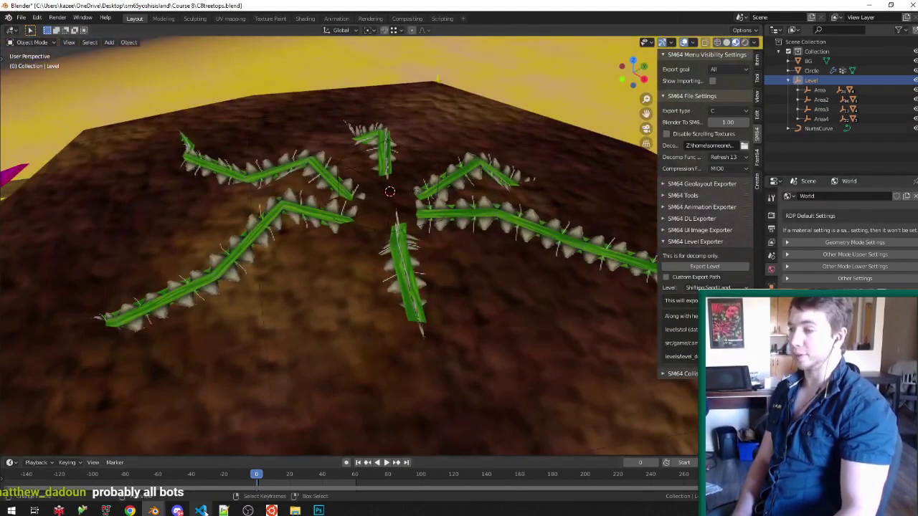
# Step: Switch to the BigMeanPiranhaJointed file and enter Edit Mode on the piranha plant mesh
pyautogui.click(202, 510)
pyautogui.moveTo(154, 511)
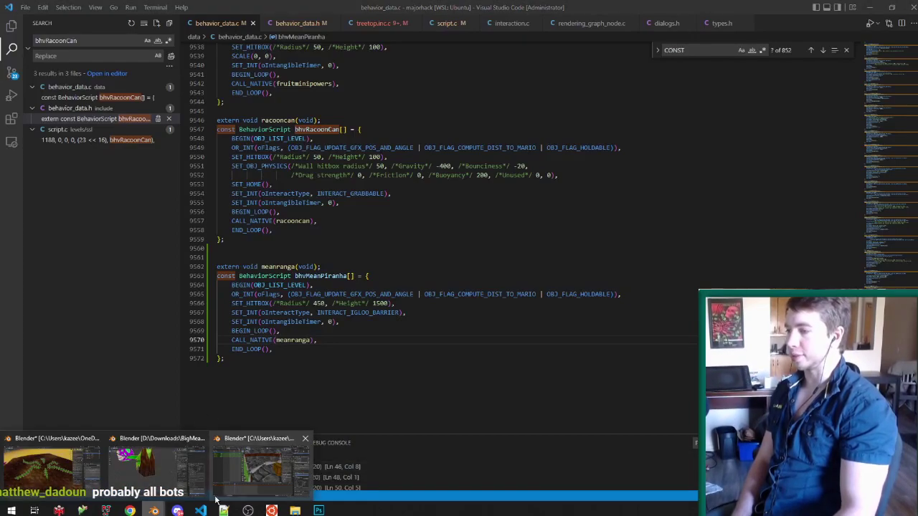
pyautogui.click(158, 470)
pyautogui.moveTo(337, 172); pyautogui.dragTo(242, 217, button='middle')
pyautogui.press('Tab')
pyautogui.hotkey('ctrl', 'Tab')
# Step: Switch to face select and frame a face on the purple head cap
pyautogui.click(235, 227)
pyautogui.click(216, 177)
pyautogui.press('KP_Decimal')
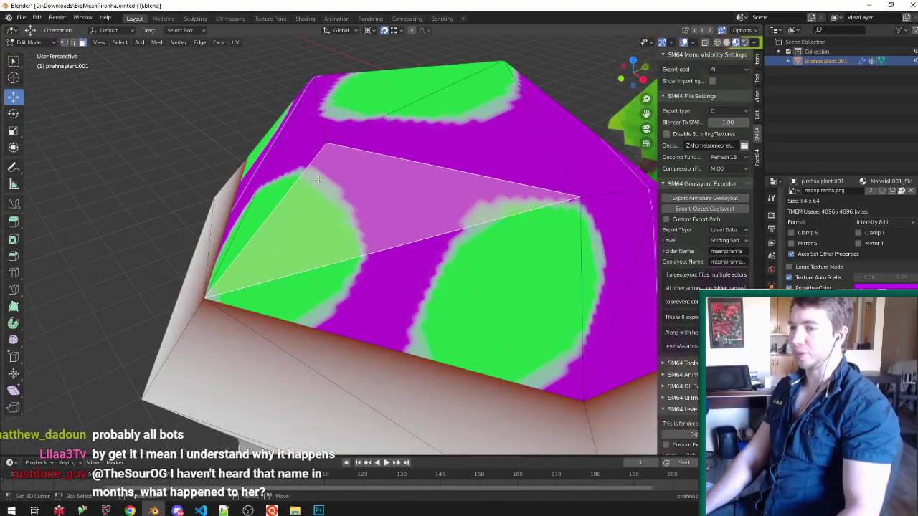
pyautogui.scroll(-4, 319, 179)
pyautogui.scroll(7, 844, 244)
# Step: Show the head material's colour combiner settings while orbiting around the head
pyautogui.click(798, 278)
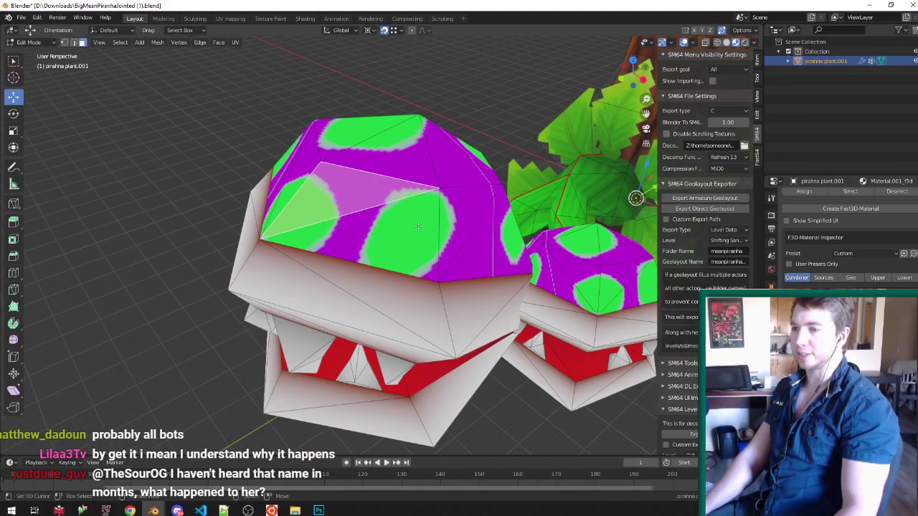
pyautogui.moveTo(264, 212); pyautogui.dragTo(466, 194, button='middle')
pyautogui.scroll(-3, 396, 178)
pyautogui.scroll(3, 387, 203)
pyautogui.moveTo(380, 203); pyautogui.dragTo(379, 242, button='middle')
pyautogui.scroll(-3, 381, 217)
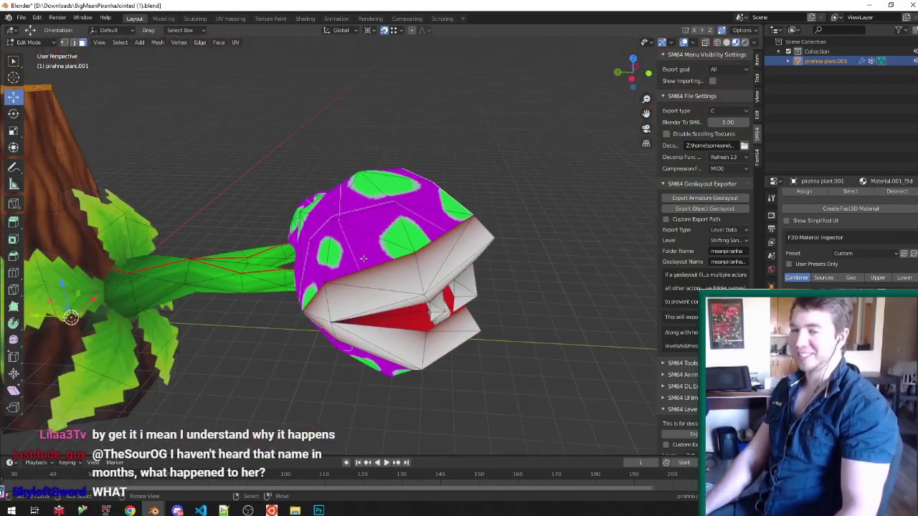
pyautogui.scroll(3, 379, 242)
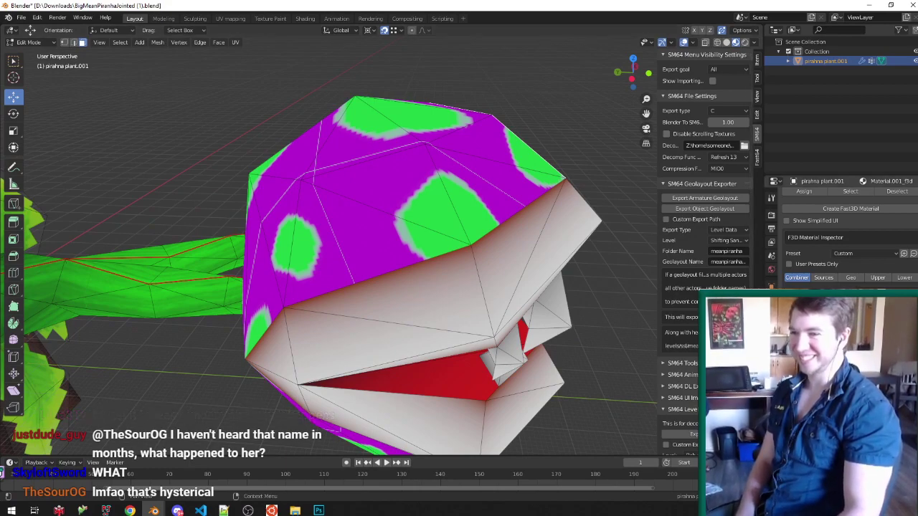
# Step: Check the combiner's C input choices, then bring up Regular.png in Photoshop
pyautogui.click(819, 370)
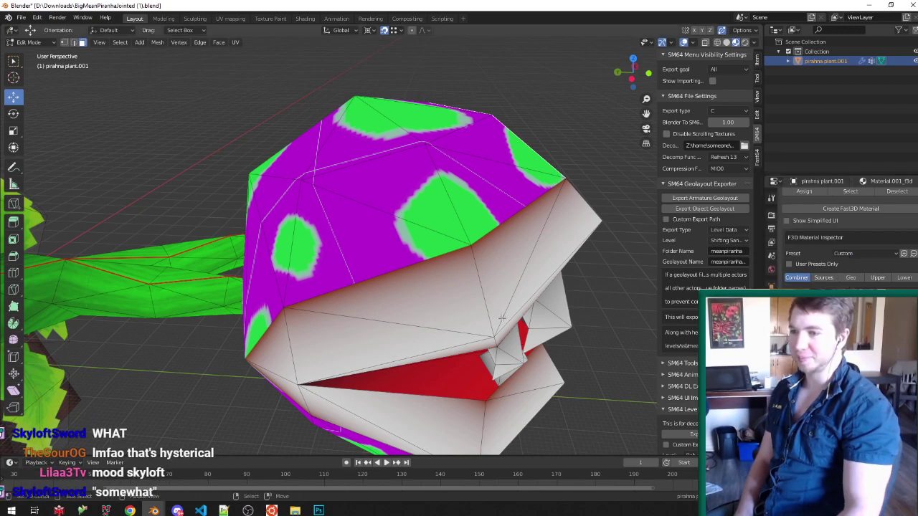
pyautogui.moveTo(462, 291); pyautogui.dragTo(369, 214, button='middle')
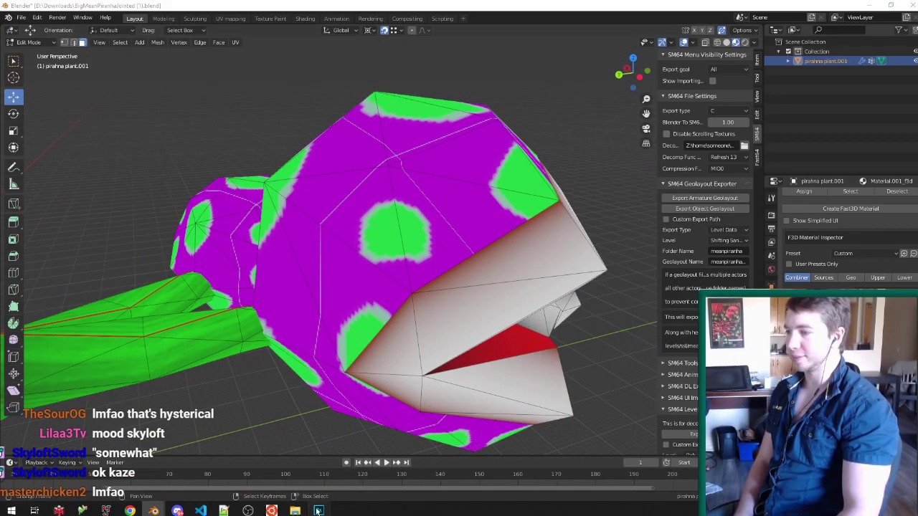
pyautogui.click(319, 510)
pyautogui.click(66, 37)
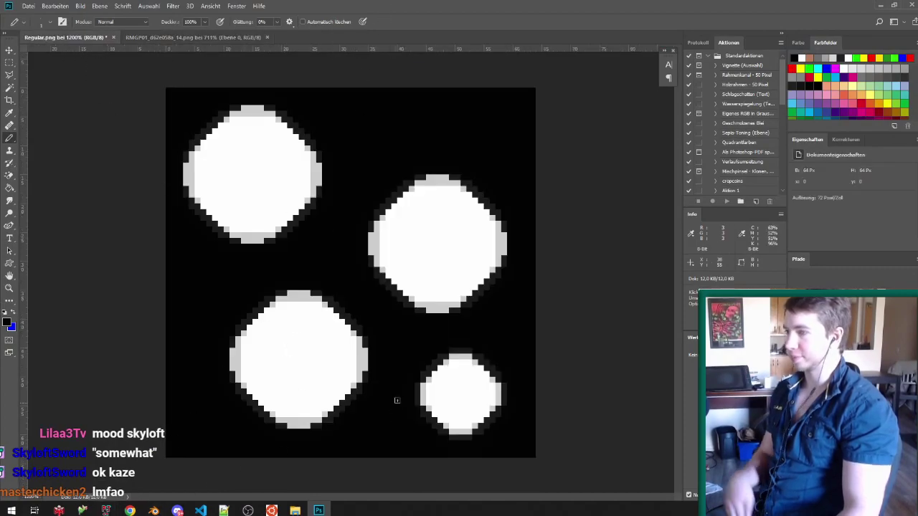
# Step: Invert the Regular.png spot mask to black spots on white
pyautogui.hotkey('ctrl', 'a')
pyautogui.hotkey('ctrl', 'i')
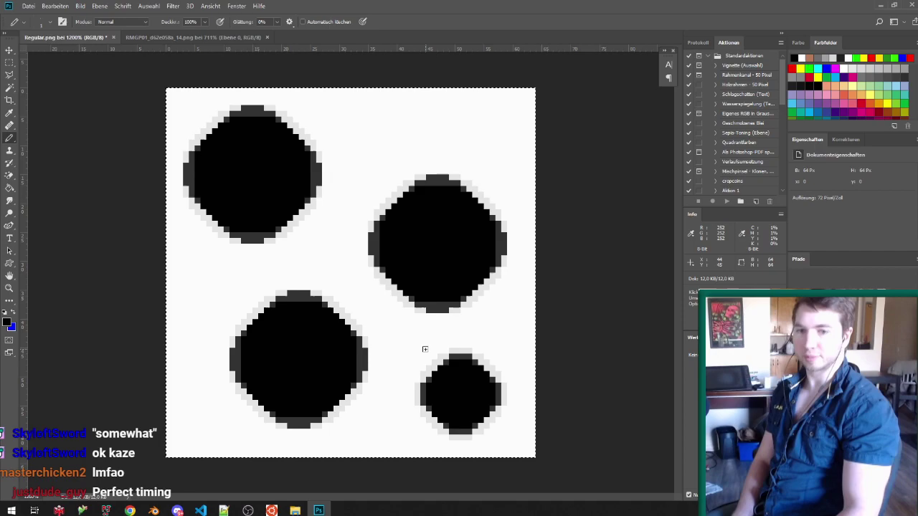
pyautogui.click(28, 5)
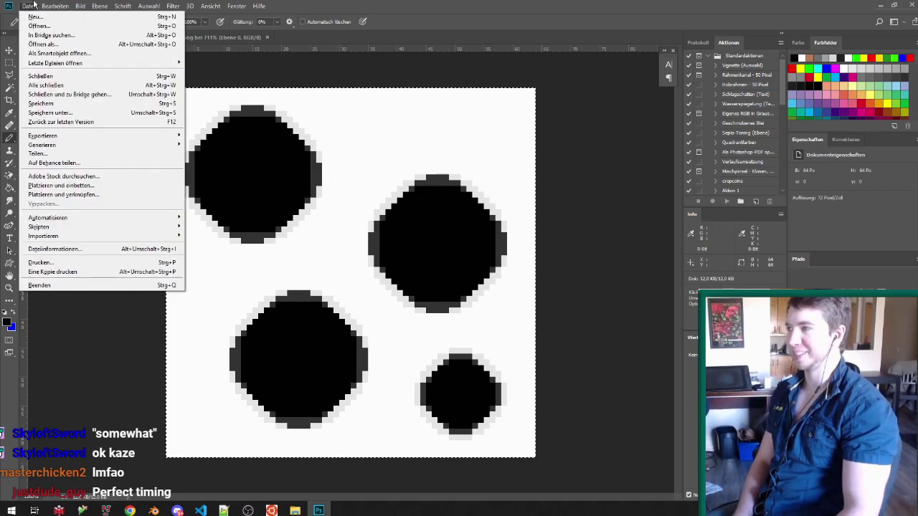
pyautogui.moveTo(108, 136)
pyautogui.click(213, 144)
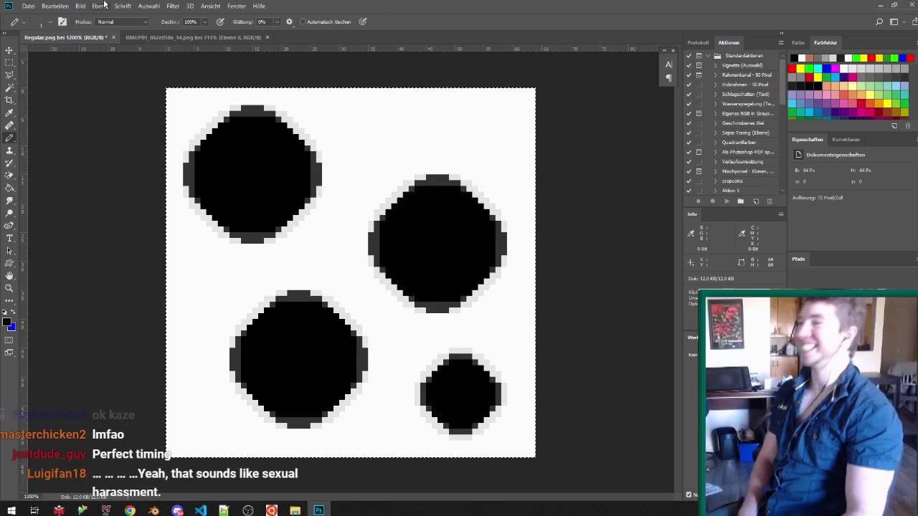
# Step: Quick-export the inverted mask as PNG over Regular.png and return to Blender
pyautogui.click(28, 6)
pyautogui.moveTo(155, 140)
pyautogui.click(212, 135)
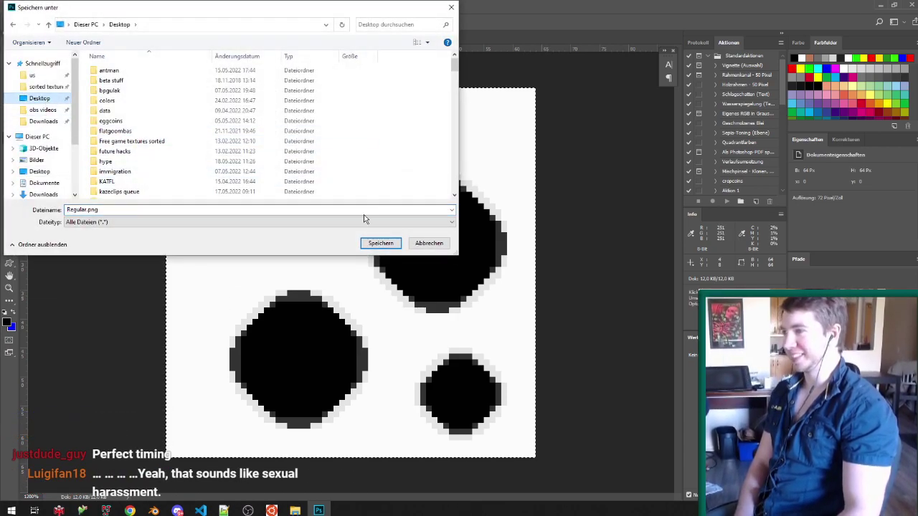
pyautogui.click(381, 243)
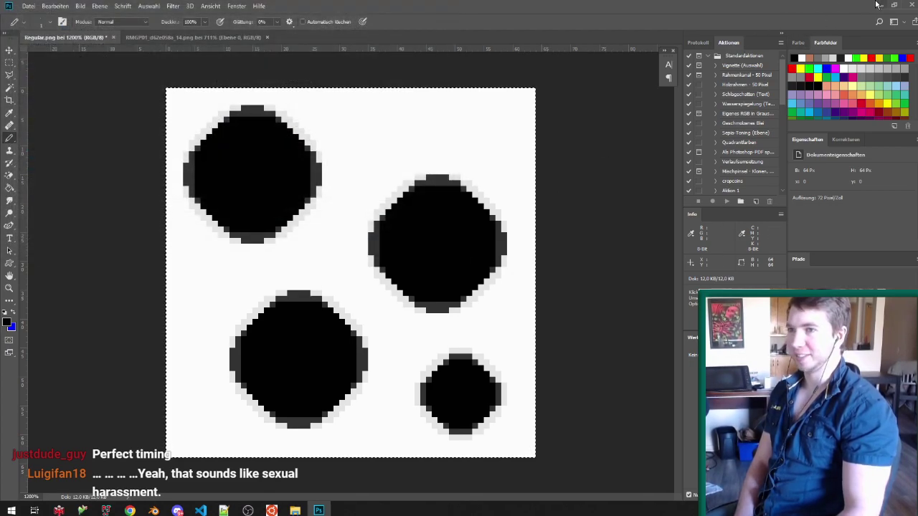
pyautogui.click(880, 5)
pyautogui.click(442, 213)
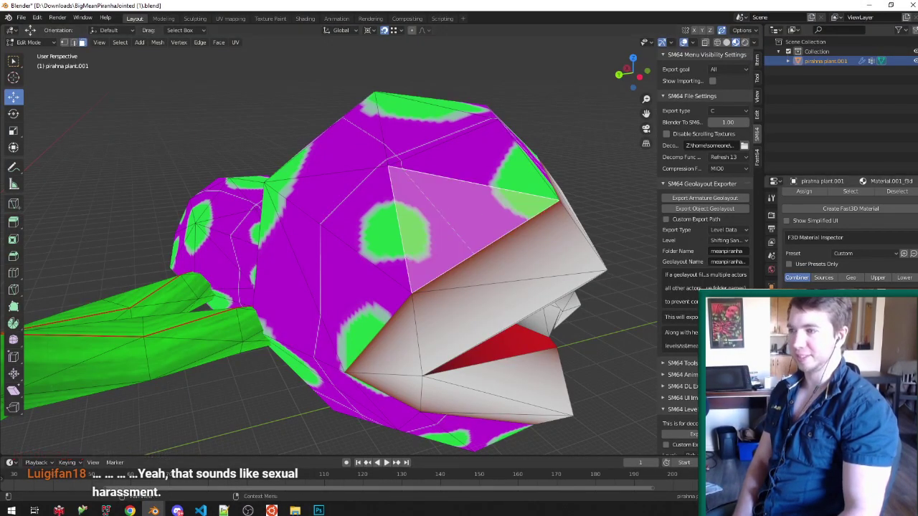
# Step: Reload the inverted Regular.png as the head material's texture
pyautogui.click(705, 208)
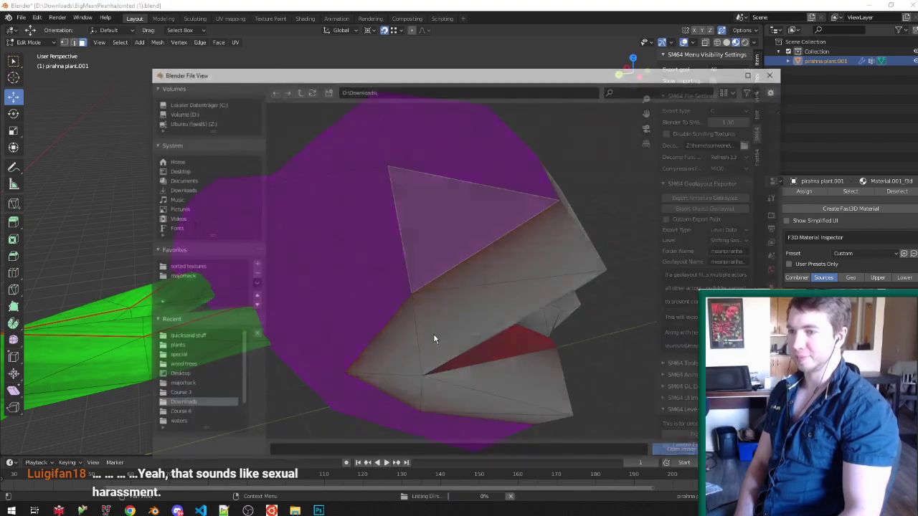
pyautogui.scroll(-4, 345, 351)
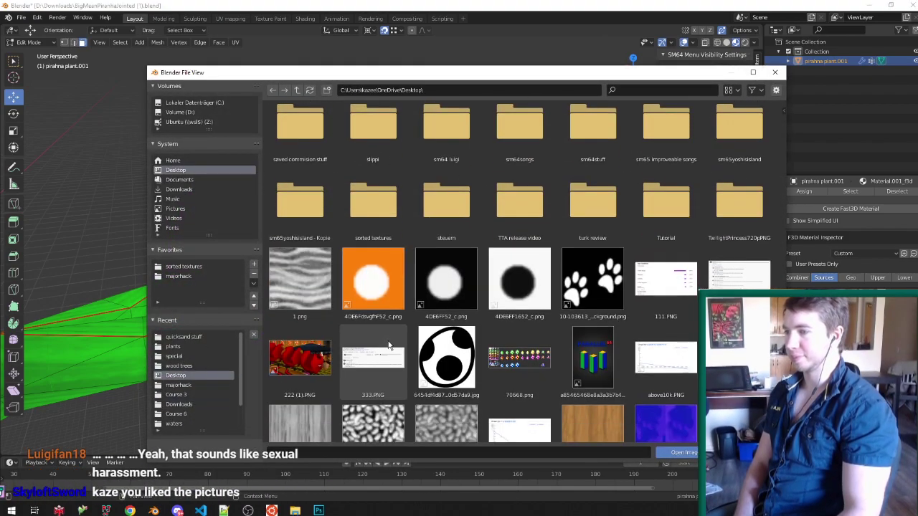
pyautogui.write('reg')
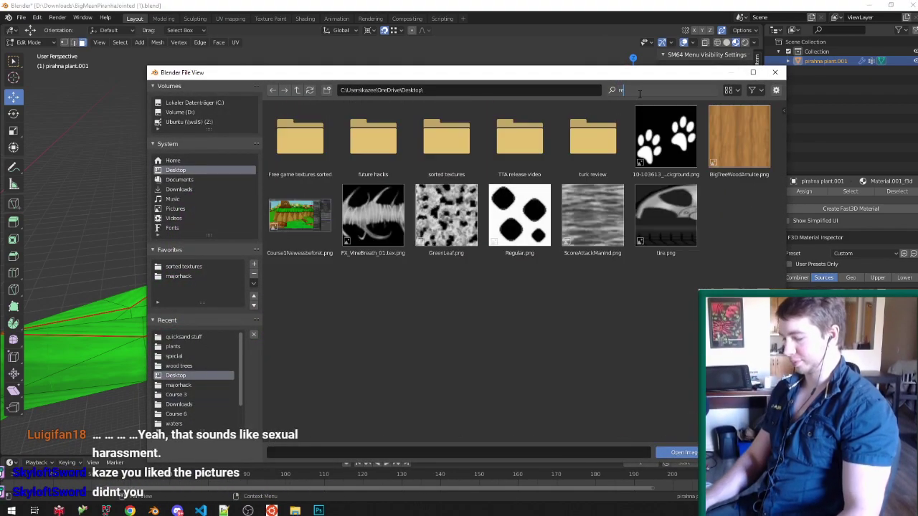
pyautogui.click(307, 140)
pyautogui.doubleClick(304, 139)
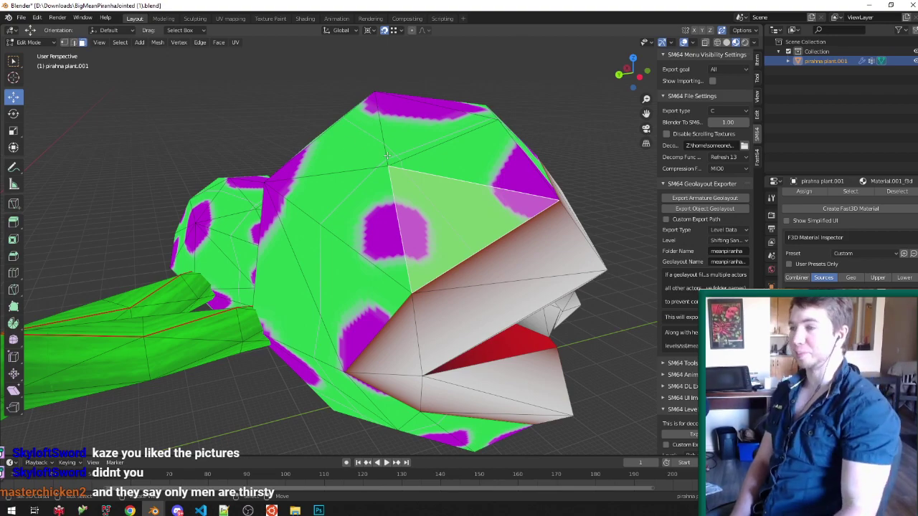
# Step: Select a head triangle and use Select Similar > Material to grab all matching faces
pyautogui.click(484, 168)
pyautogui.moveTo(540, 232); pyautogui.dragTo(457, 214, button='middle')
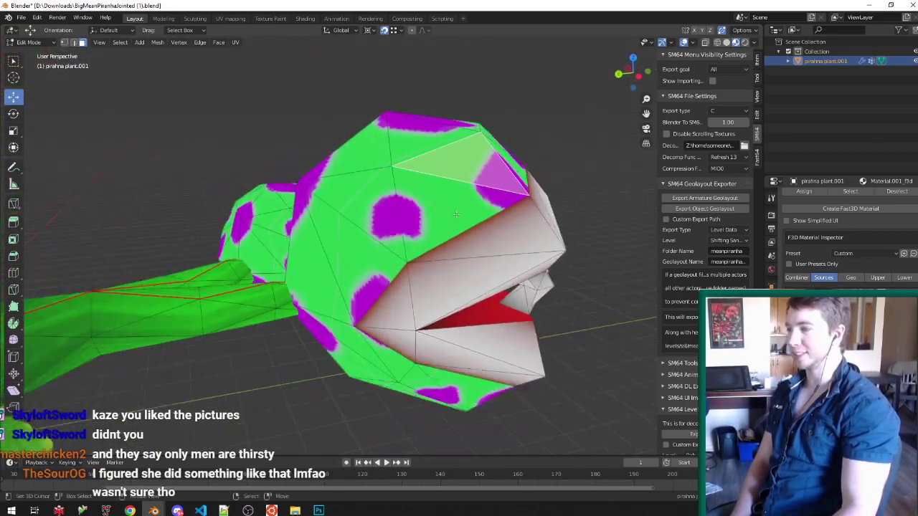
pyautogui.hotkey('shift', 'g')
pyautogui.click(406, 237)
# Step: In Vertex Paint with face masking, fill the selected head faces dark green, then bright green
pyautogui.press('Tab')
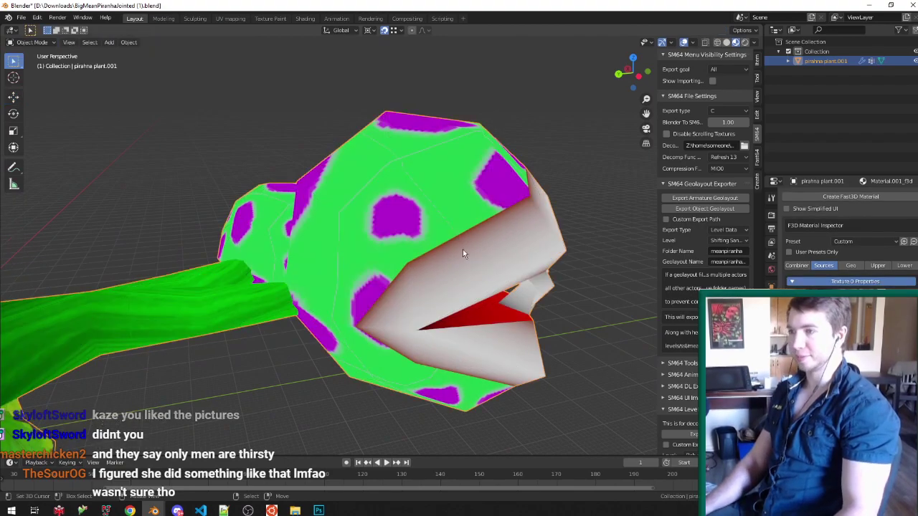
pyautogui.press('v')
pyautogui.click(64, 42)
pyautogui.click(136, 31)
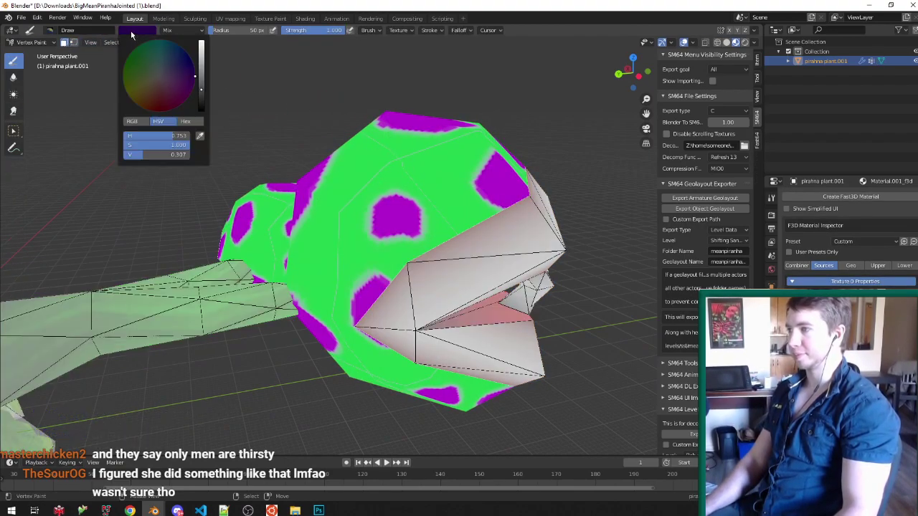
pyautogui.click(152, 33)
pyautogui.click(141, 73)
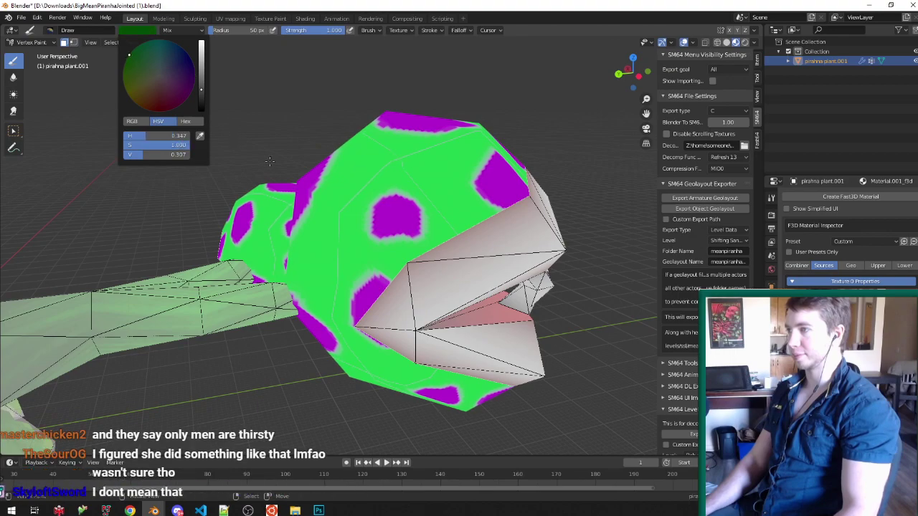
pyautogui.hotkey('shift', 'k')
pyautogui.click(138, 33)
pyautogui.moveTo(199, 59); pyautogui.dragTo(199, 38)
pyautogui.hotkey('shift', 'k')
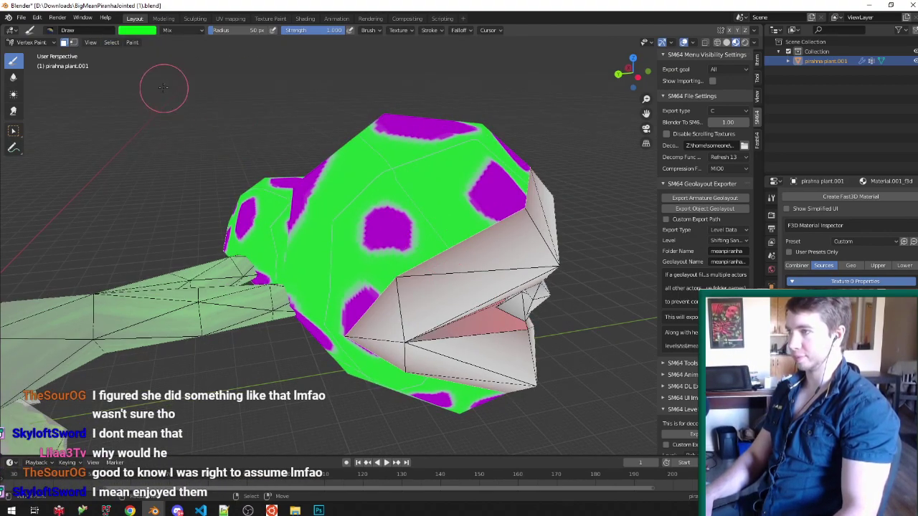
# Step: Darken the brush green slightly and inspect the painted heads from several sides
pyautogui.click(140, 31)
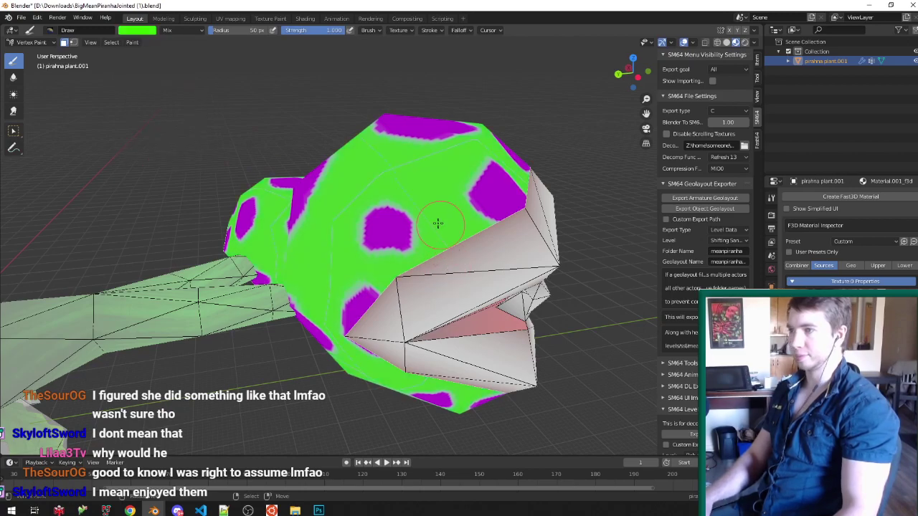
pyautogui.click(130, 33)
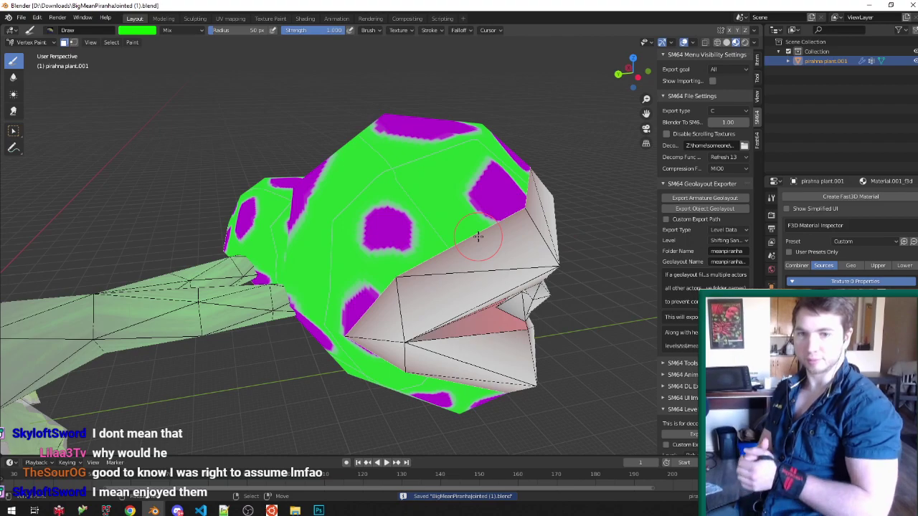
pyautogui.click(130, 31)
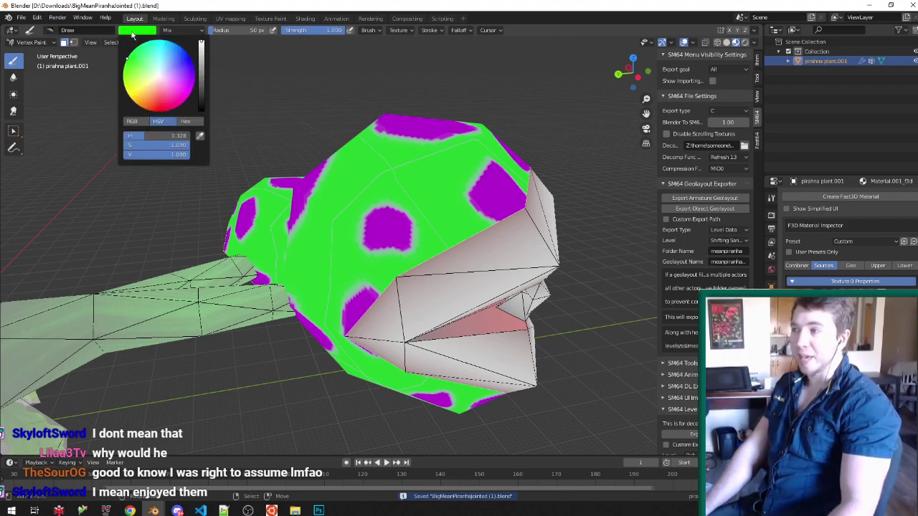
pyautogui.moveTo(209, 58); pyautogui.dragTo(209, 81)
pyautogui.moveTo(477, 186); pyautogui.dragTo(416, 247, button='middle')
pyautogui.moveTo(480, 271)
pyautogui.mouseDown(button='middle')
pyautogui.moveTo(419, 281)
pyautogui.moveTo(437, 258)
pyautogui.mouseUp(button='middle')
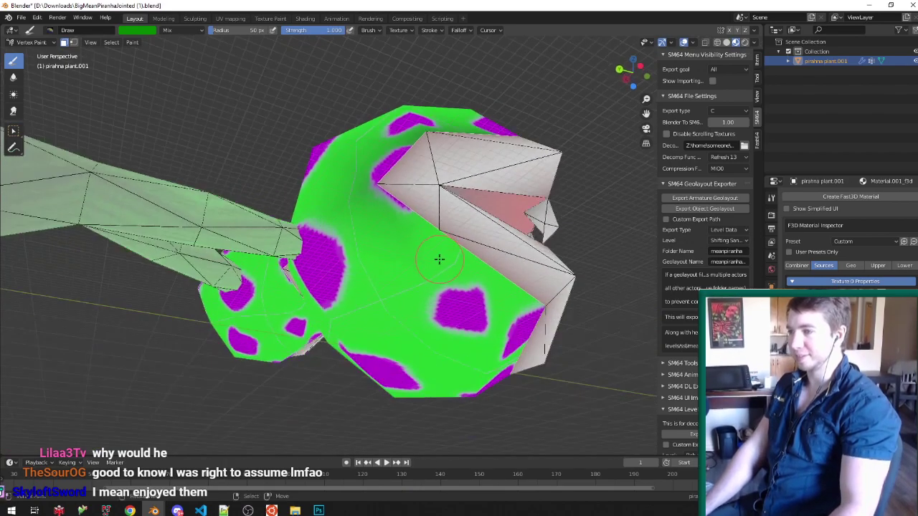
pyautogui.click(128, 31)
pyautogui.moveTo(205, 78); pyautogui.dragTo(205, 88)
pyautogui.moveTo(405, 152)
pyautogui.mouseDown(button='middle')
pyautogui.moveTo(457, 304)
pyautogui.moveTo(420, 318)
pyautogui.mouseUp(button='middle')
pyautogui.moveTo(295, 308); pyautogui.dragTo(301, 287, button='middle')
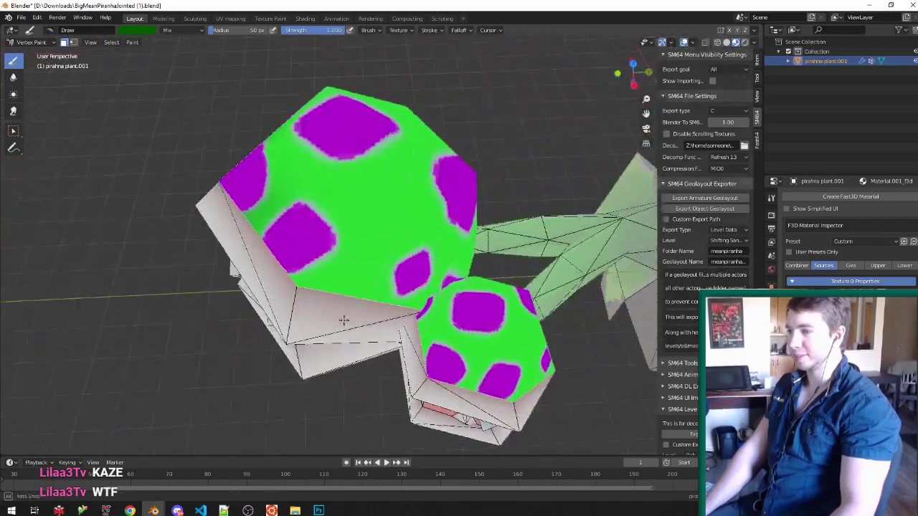
pyautogui.moveTo(427, 311)
pyautogui.mouseDown(button='middle')
pyautogui.moveTo(424, 230)
pyautogui.moveTo(507, 178)
pyautogui.mouseUp(button='middle')
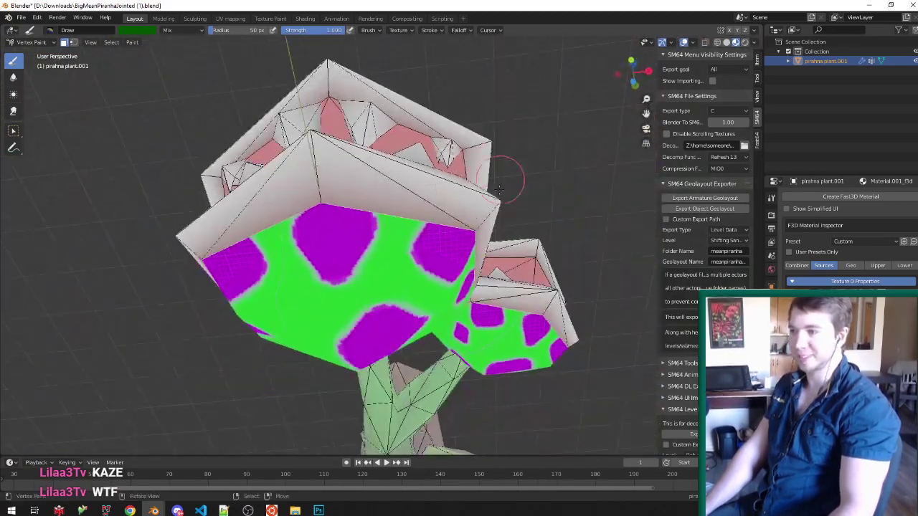
# Step: Select the big head's linked faces limited by material, then return to Vertex Paint
pyautogui.press('Tab')
pyautogui.rightClick(393, 288)
pyautogui.hotkey('ctrl', 'l')
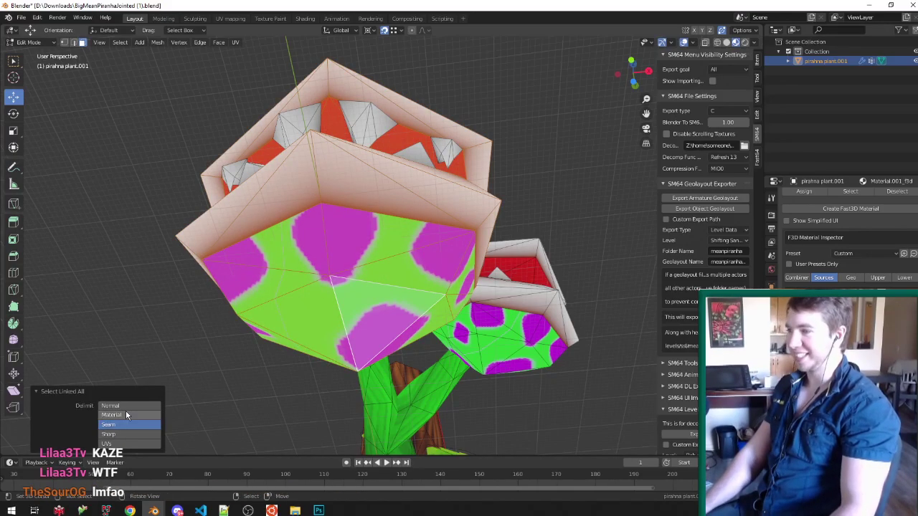
pyautogui.click(125, 414)
pyautogui.press('Tab')
# Step: Orbit and zoom around the big green head to inspect its mouth and underside
pyautogui.moveTo(342, 213); pyautogui.dragTo(453, 192, button='middle')
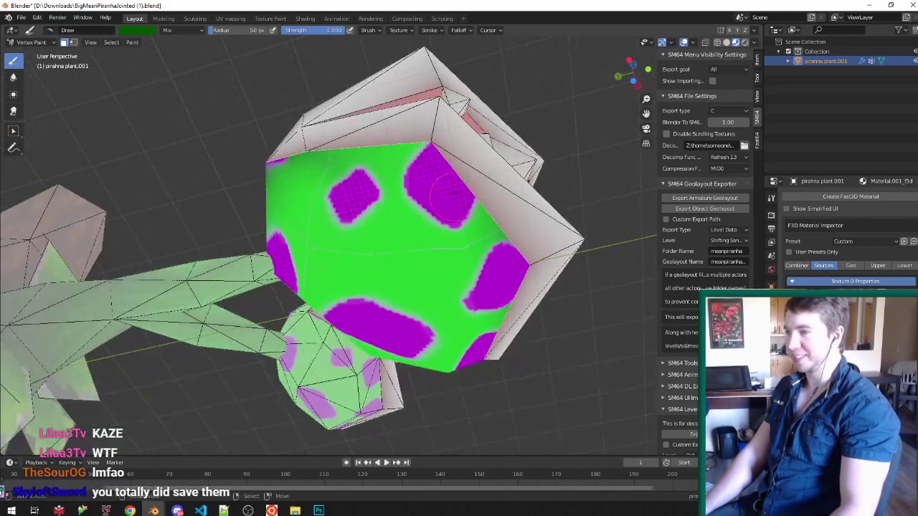
pyautogui.moveTo(407, 145); pyautogui.dragTo(420, 374, button='middle')
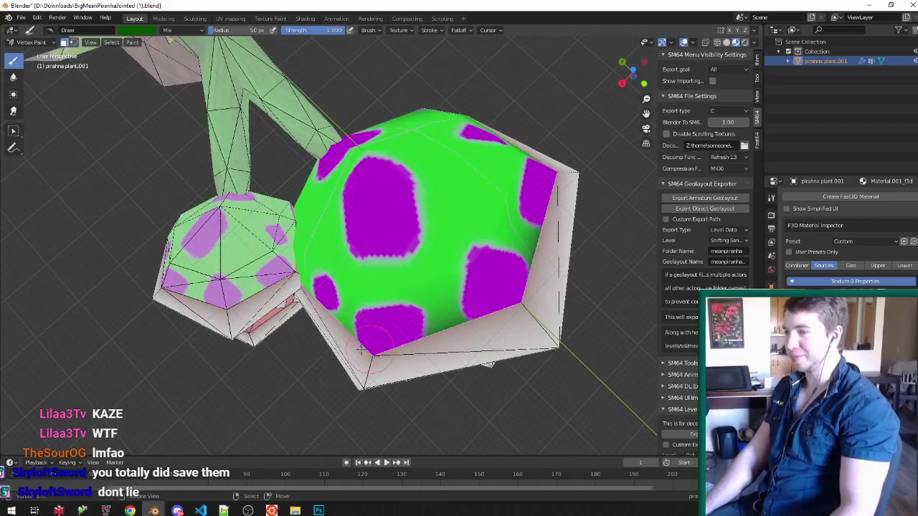
pyautogui.scroll(5, 280, 330)
pyautogui.moveTo(311, 263); pyautogui.dragTo(269, 186, button='middle')
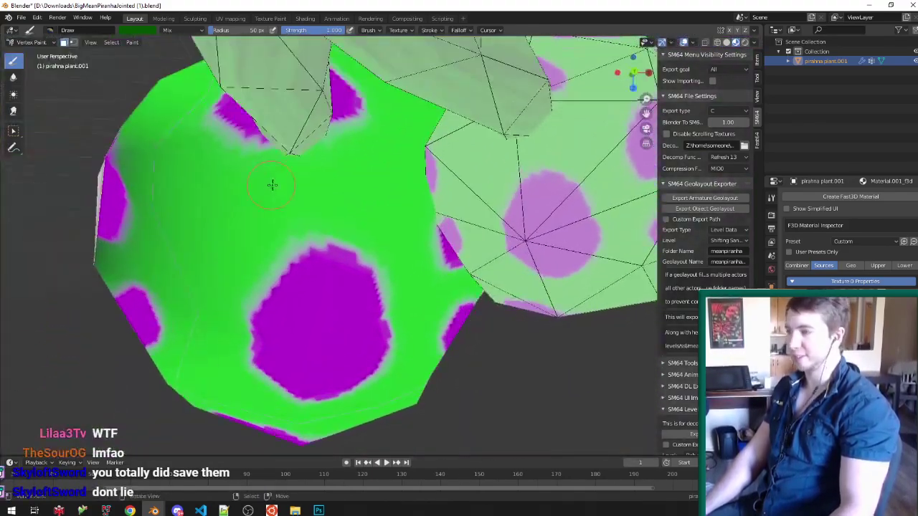
pyautogui.moveTo(374, 166); pyautogui.dragTo(283, 189, button='middle')
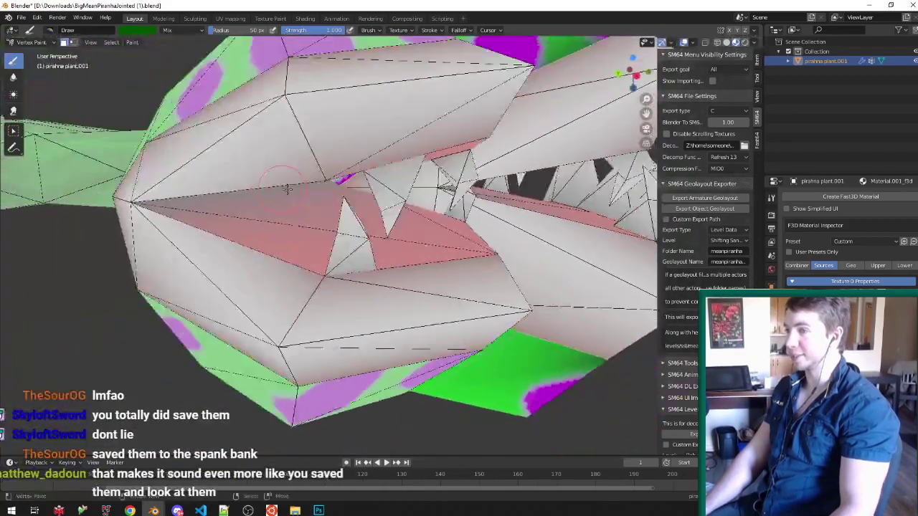
pyautogui.scroll(6, 376, 167)
pyautogui.scroll(-5, 365, 173)
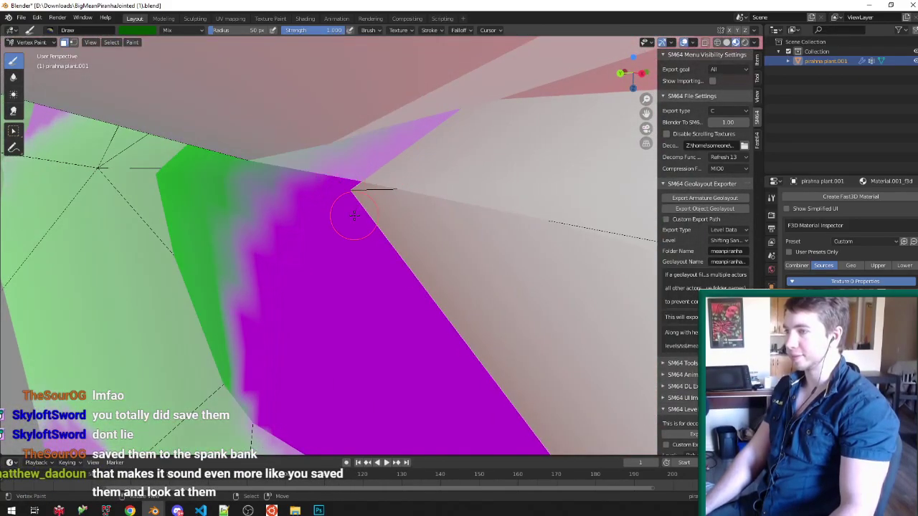
pyautogui.scroll(-5, 348, 194)
pyautogui.moveTo(404, 246); pyautogui.dragTo(358, 211, button='middle')
pyautogui.scroll(3, 359, 211)
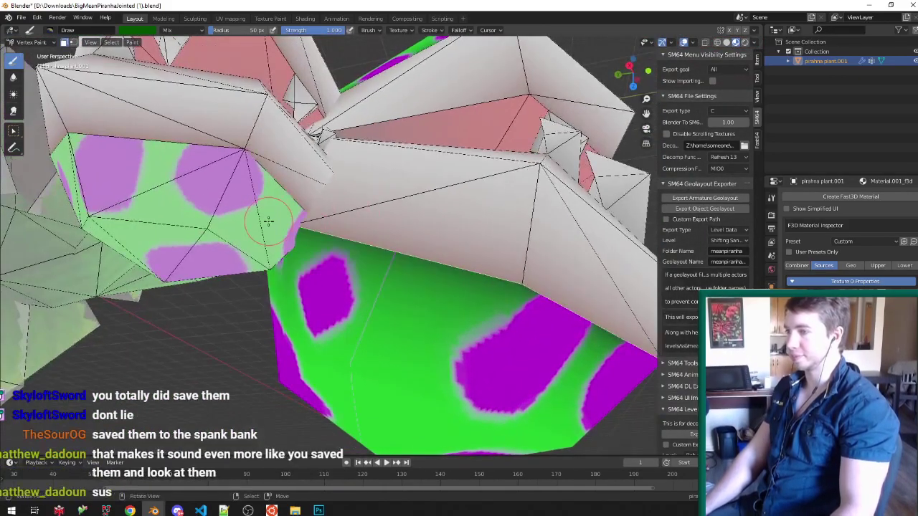
pyautogui.moveTo(268, 221); pyautogui.dragTo(343, 239, button='middle')
pyautogui.scroll(-4, 343, 240)
pyautogui.moveTo(446, 248)
pyautogui.mouseDown(button='middle')
pyautogui.moveTo(285, 270)
pyautogui.moveTo(374, 163)
pyautogui.moveTo(388, 259)
pyautogui.mouseUp(button='middle')
pyautogui.scroll(-5, 285, 270)
# Step: Leave Vertex Paint and save the blend file
pyautogui.press('v')
pyautogui.scroll(3, 387, 258)
pyautogui.hotkey('ctrl', 's')
pyautogui.press('Tab')
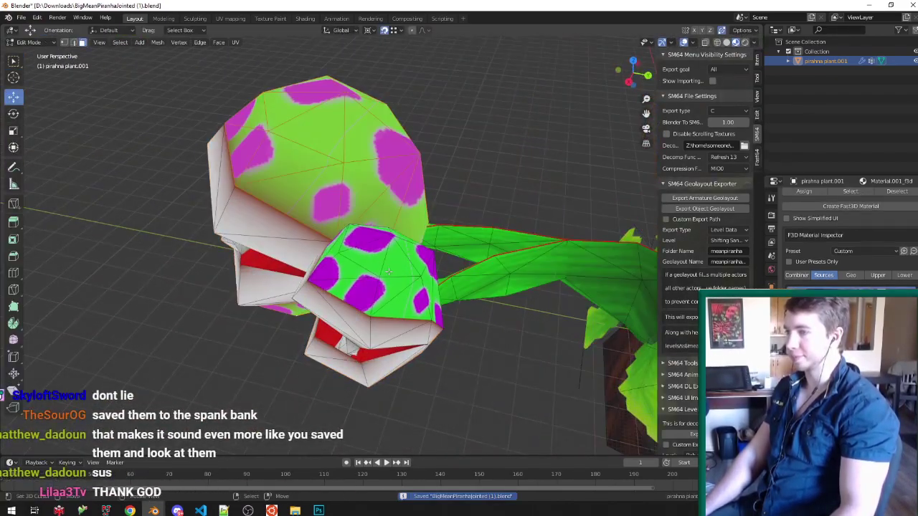
# Step: Select a head face in Edit Mode, then return to Object Mode
pyautogui.click(388, 271)
pyautogui.scroll(4, 388, 271)
pyautogui.press('Tab')
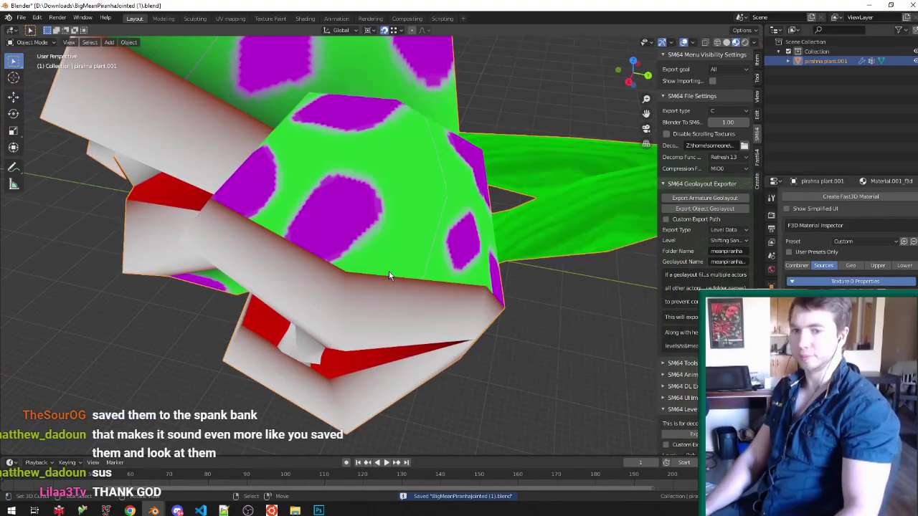
pyautogui.moveTo(378, 280)
pyautogui.mouseDown(button='middle')
pyautogui.moveTo(388, 276)
pyautogui.moveTo(422, 310)
pyautogui.mouseUp(button='middle')
# Step: Inspect the green, purple-spotted head from above, below and the sides in Vertex Paint
pyautogui.press('v')
pyautogui.moveTo(447, 369); pyautogui.dragTo(424, 234, button='middle')
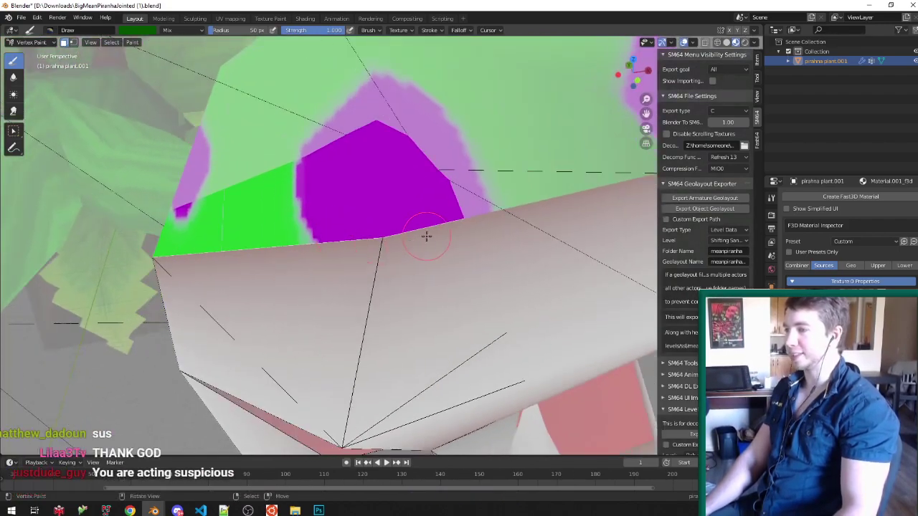
pyautogui.moveTo(365, 225)
pyautogui.mouseDown(button='middle')
pyautogui.moveTo(207, 256)
pyautogui.moveTo(239, 255)
pyautogui.moveTo(350, 202)
pyautogui.mouseUp(button='middle')
pyautogui.moveTo(512, 167); pyautogui.dragTo(455, 257, button='middle')
pyautogui.moveTo(558, 286); pyautogui.dragTo(413, 152, button='middle')
pyautogui.moveTo(528, 190)
pyautogui.mouseDown(button='middle')
pyautogui.moveTo(387, 182)
pyautogui.moveTo(362, 162)
pyautogui.moveTo(350, 244)
pyautogui.moveTo(376, 242)
pyautogui.moveTo(378, 173)
pyautogui.moveTo(355, 205)
pyautogui.mouseUp(button='middle')
# Step: Return to Object Mode, look over the mouths and stump, and save the file
pyautogui.hotkey('ctrl', 'Tab')
pyautogui.hotkey('ctrl', 'Tab')
pyautogui.hotkey('ctrl', 'Tab')
pyautogui.moveTo(314, 177); pyautogui.dragTo(467, 230, button='middle')
pyautogui.hotkey('ctrl', 's')
pyautogui.scroll(-5, 473, 231)
pyautogui.moveTo(407, 244); pyautogui.dragTo(556, 248, button='middle')
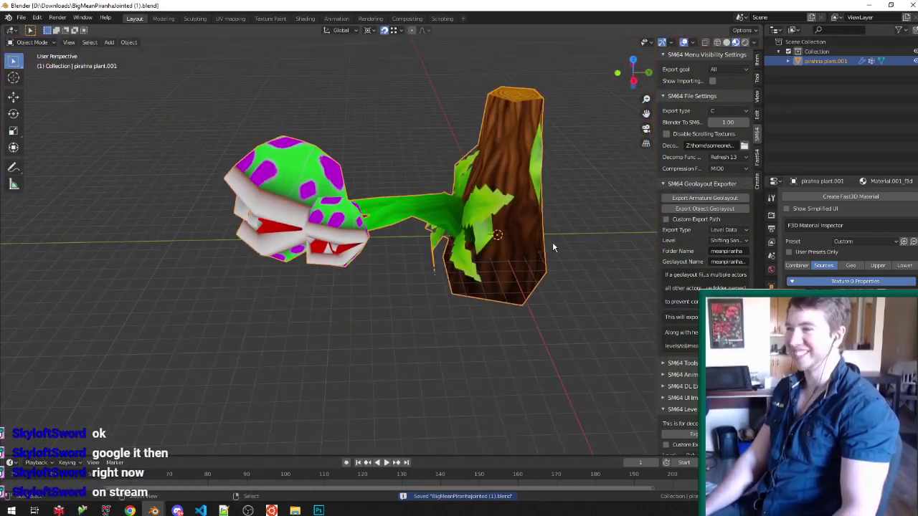
pyautogui.scroll(2, 545, 251)
# Step: Export the geolayout, then raise the whole plant mesh 187.55 m along Z
pyautogui.click(704, 209)
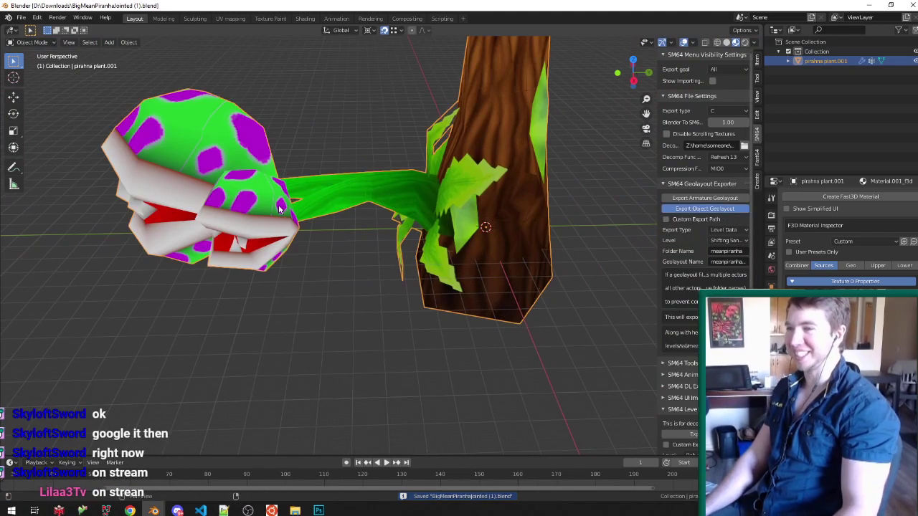
pyautogui.press('Tab')
pyautogui.scroll(-4, 287, 215)
pyautogui.scroll(8, 302, 241)
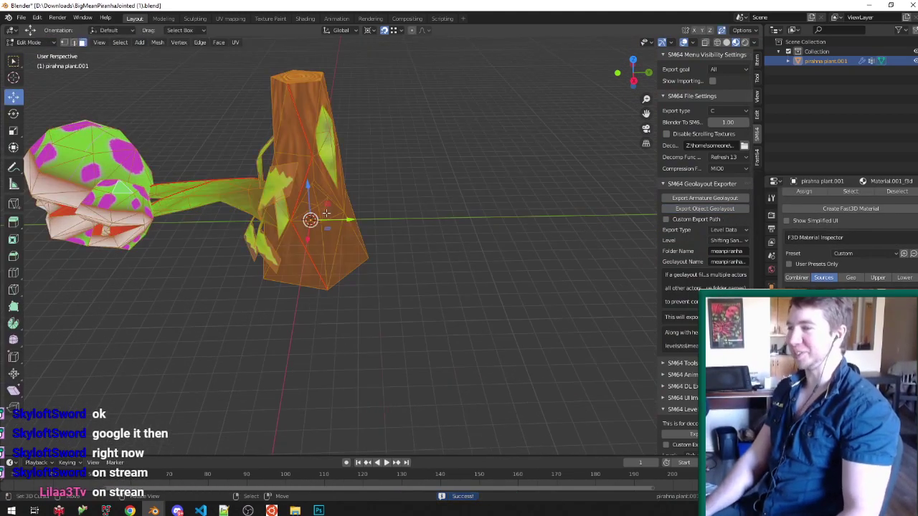
pyautogui.press('KP_1')
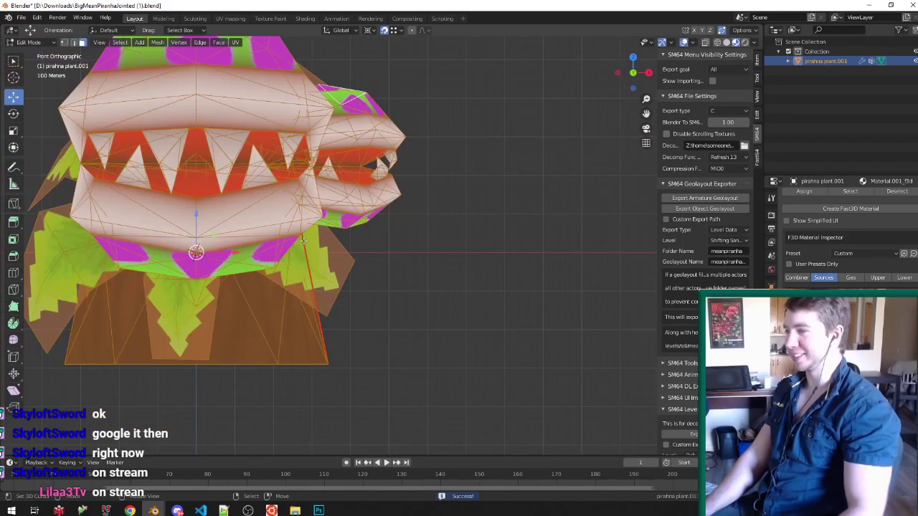
pyautogui.press('g')
pyautogui.press('z')
pyautogui.click(311, 176)
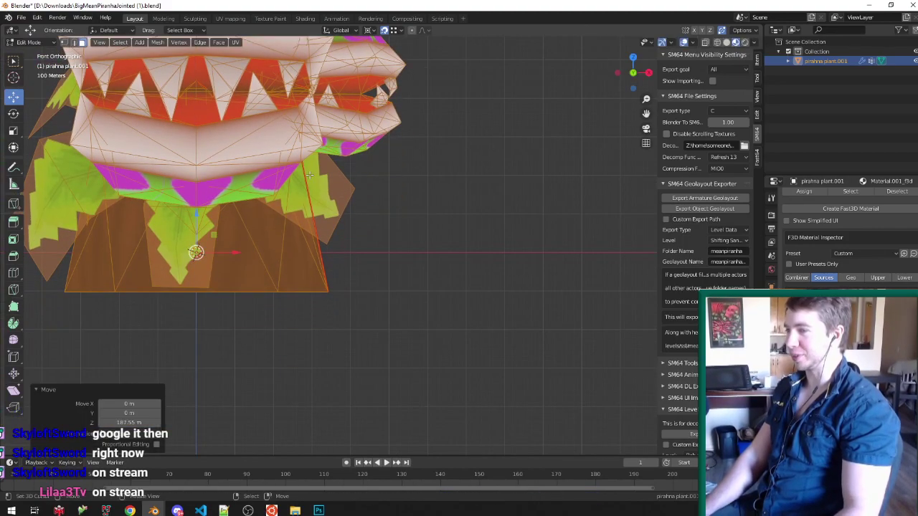
pyautogui.press('KP_5')
pyautogui.press('KP_Decimal')
pyautogui.press('Tab')
# Step: Save the blend file and re-export the plant's object geolayout
pyautogui.moveTo(309, 175); pyautogui.dragTo(204, 187, button='middle')
pyautogui.hotkey('ctrl', 's')
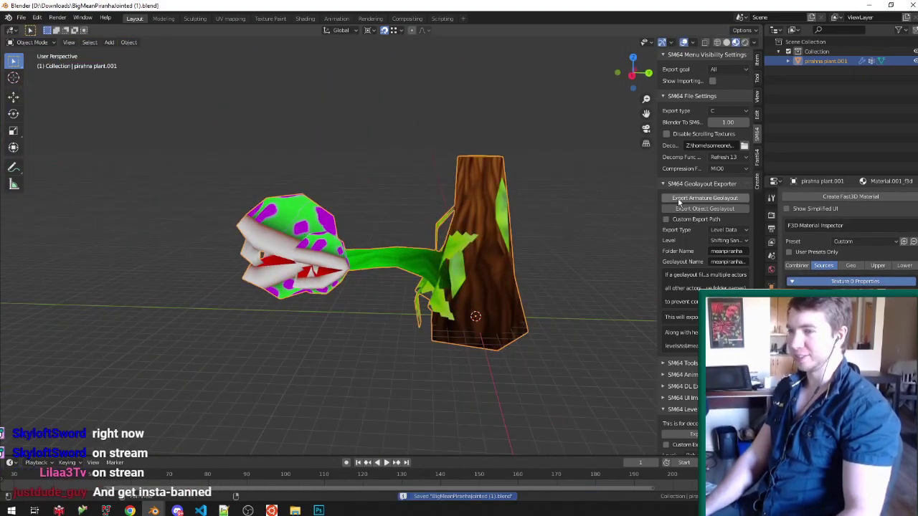
pyautogui.click(702, 212)
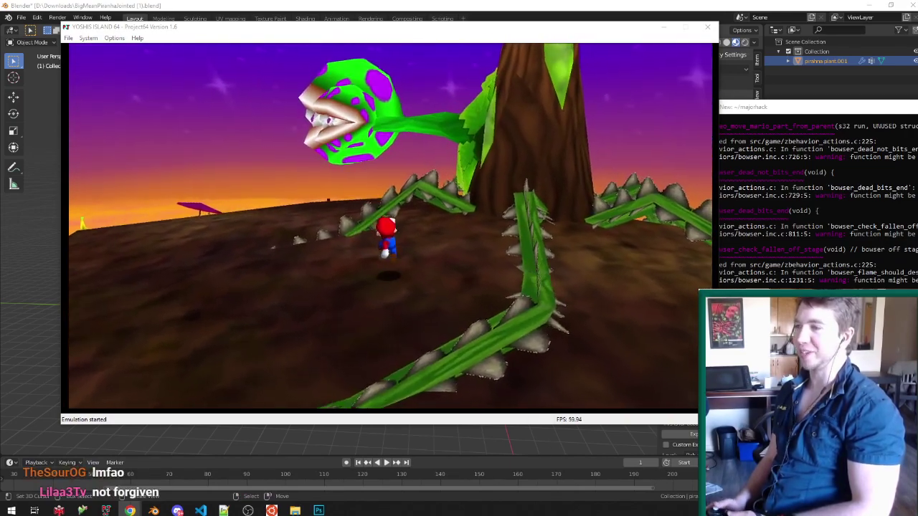
# Step: In the C8treetops file, box-select the left vine's bend vertices on mesh Main.003
pyautogui.click(430, 4)
pyautogui.moveTo(154, 510)
pyautogui.click(211, 472)
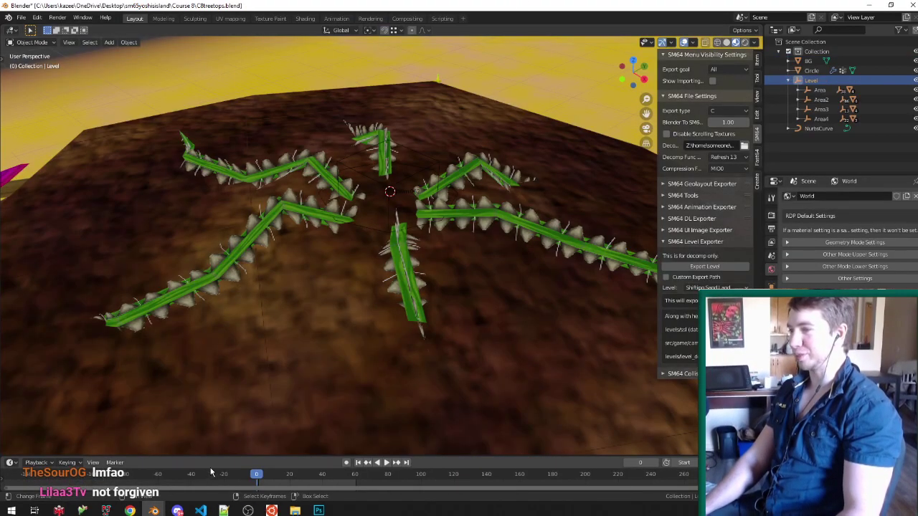
pyautogui.rightClick(523, 217)
pyautogui.press('Tab')
pyautogui.moveTo(523, 217); pyautogui.dragTo(204, 290, button='middle')
pyautogui.press('z')
pyautogui.hotkey('ctrl', 'Tab')
pyautogui.click(152, 287)
pyautogui.press('a')
pyautogui.press('b')
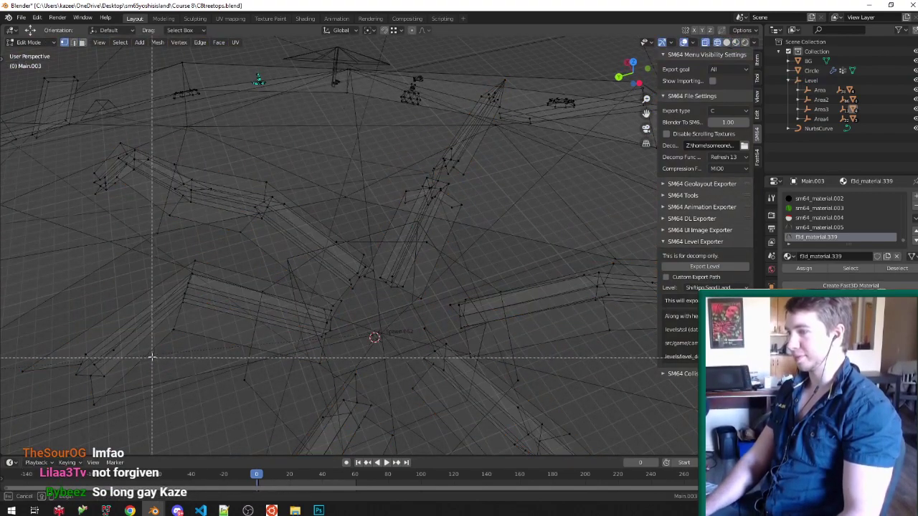
pyautogui.moveTo(152, 357); pyautogui.dragTo(204, 245)
# Step: Rotate the vine bend by -25.3°, save the treetops level file, and switch windows
pyautogui.press('z')
pyautogui.moveTo(208, 251); pyautogui.dragTo(492, 253, button='middle')
pyautogui.press('r')
pyautogui.click(288, 170)
pyautogui.hotkey('ctrl', 's')
pyautogui.scroll(-3, 469, 287)
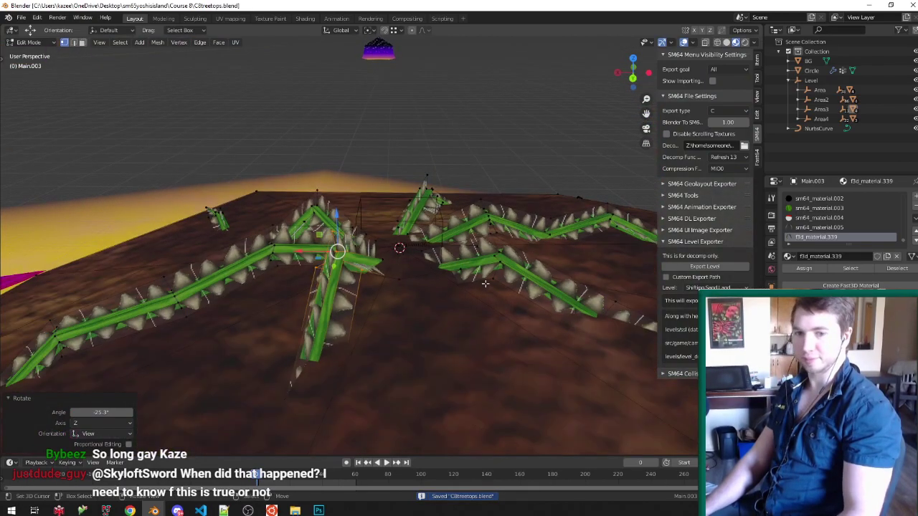
pyautogui.scroll(2, 485, 284)
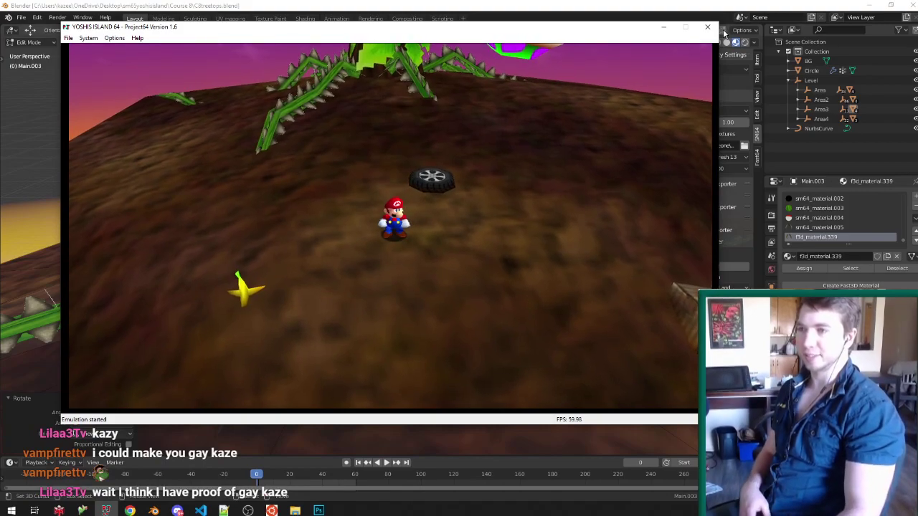
pyautogui.hotkey('alt', 'Tab')
pyautogui.hotkey('alt', 'Tab')
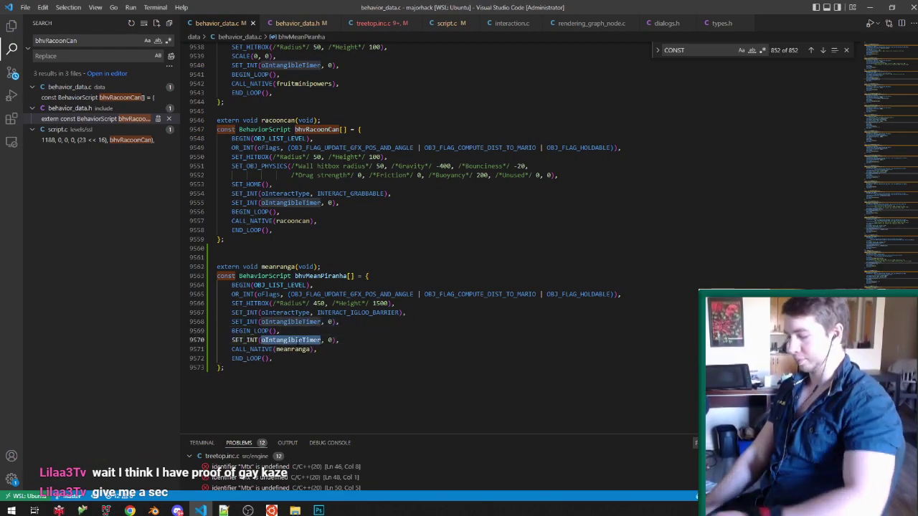
# Step: Add the oInteractStatus reset, then check Spawn.062's SM64 object properties in the treetops level
pyautogui.write('oI')
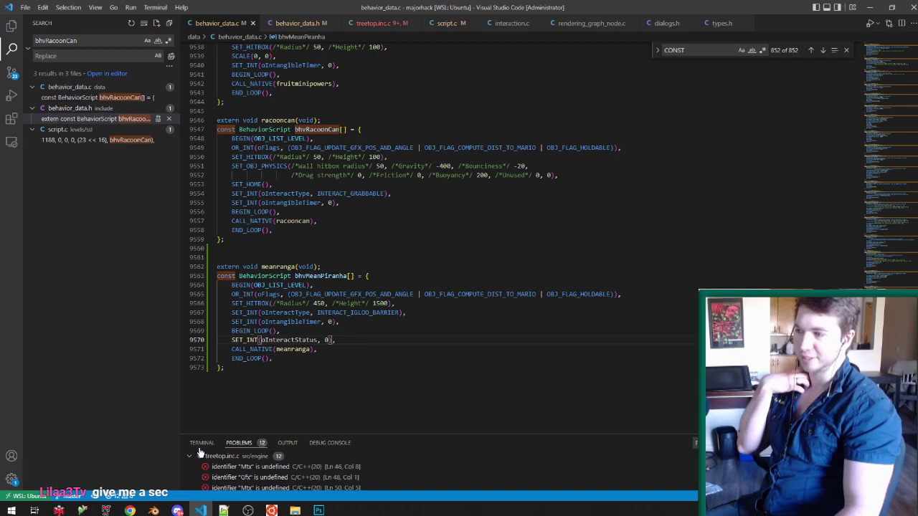
pyautogui.click(149, 512)
pyautogui.click(55, 482)
pyautogui.moveTo(374, 286); pyautogui.dragTo(393, 275, button='middle')
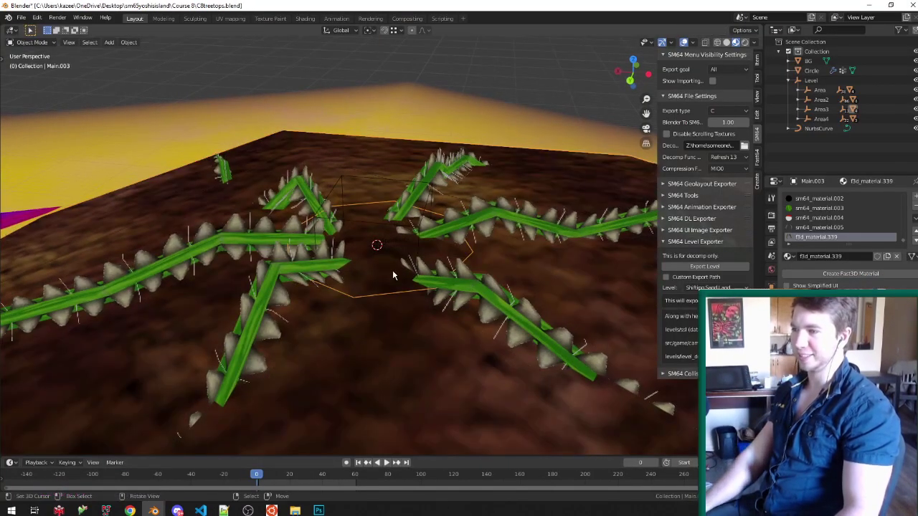
pyautogui.click(410, 231)
pyautogui.click(771, 288)
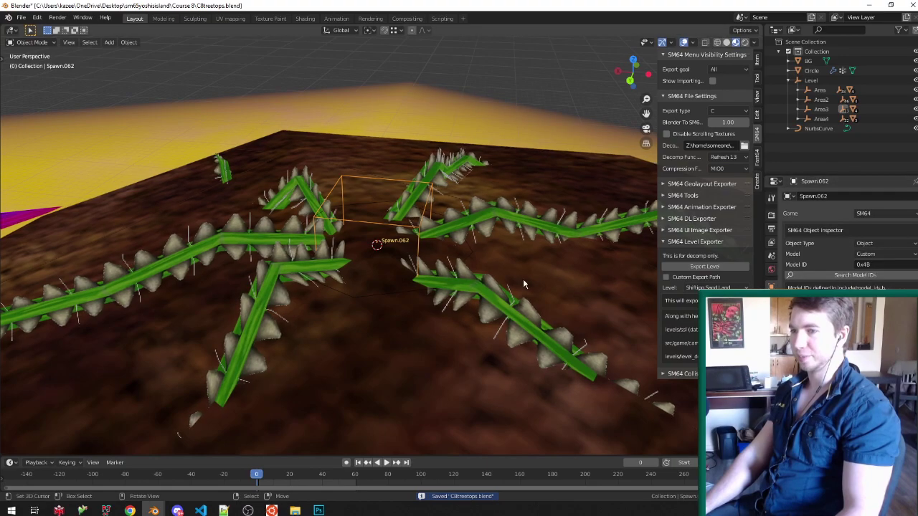
# Step: Replace line 9567 with SET_INTERACT_TYPE(INTERACT_IGLOO_BARRIER) and save behavior_data.c
pyautogui.click(201, 511)
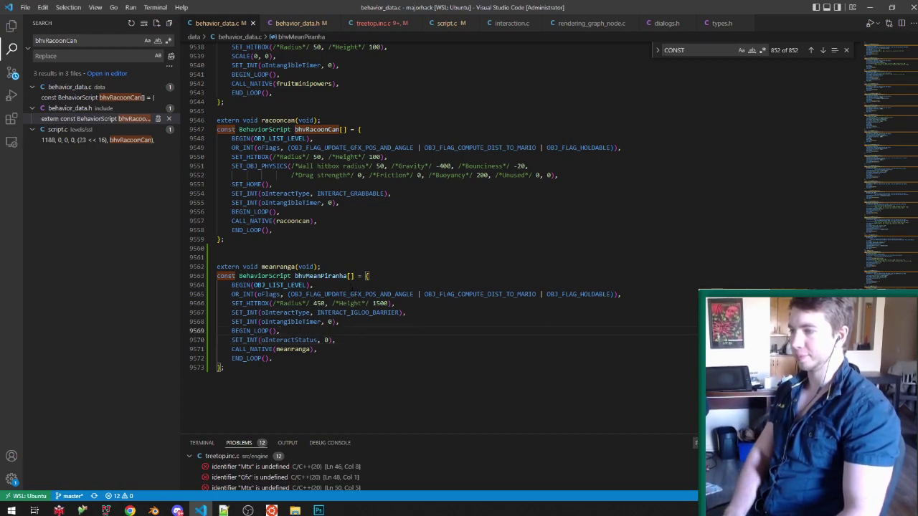
pyautogui.click(272, 511)
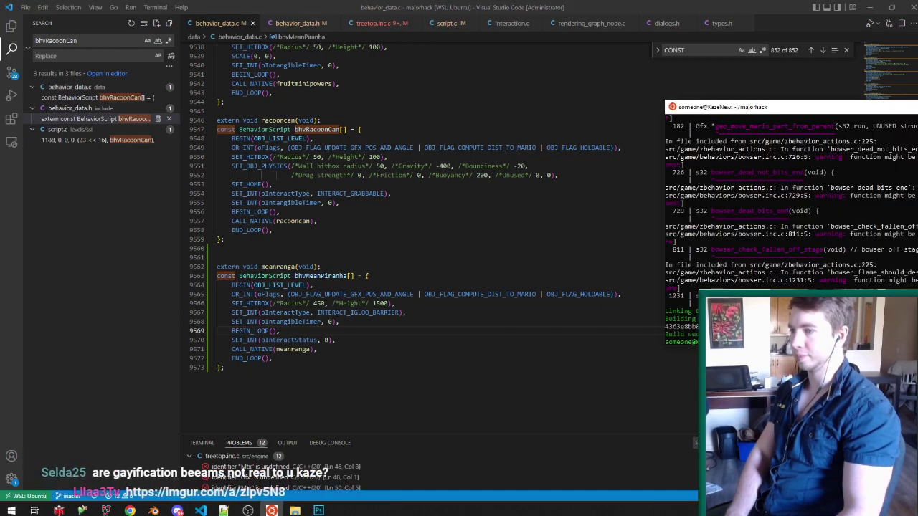
pyautogui.doubleClick(285, 313)
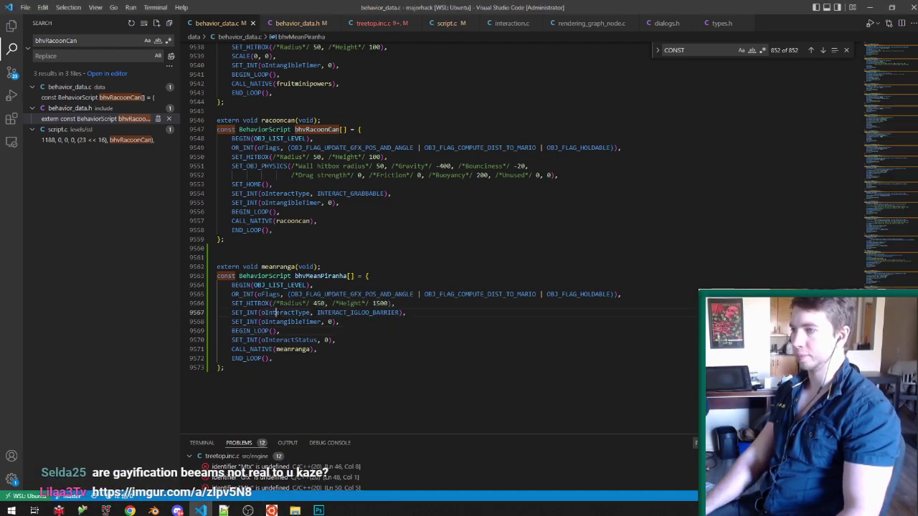
pyautogui.doubleClick(372, 313)
pyautogui.hotkey('ctrl', 'f')
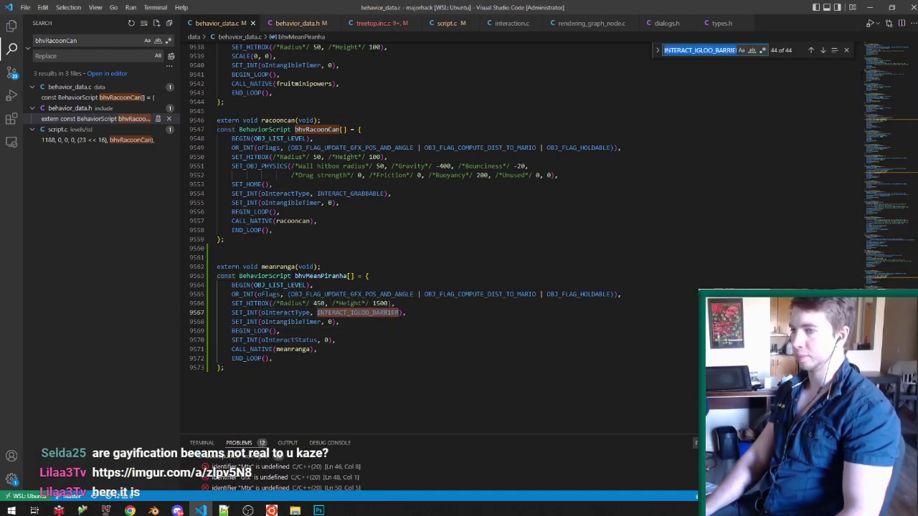
pyautogui.click(822, 50)
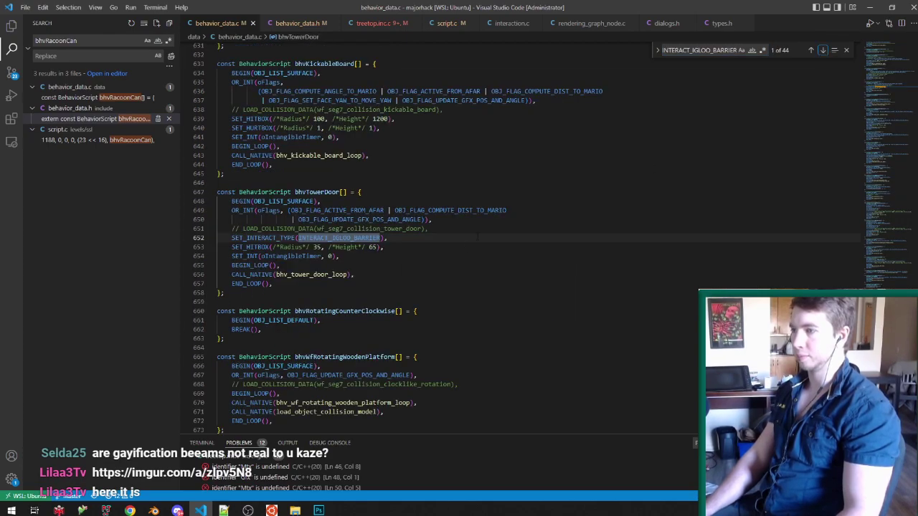
pyautogui.hotkey('alt', 'Left')
pyautogui.moveTo(414, 237); pyautogui.dragTo(415, 229)
pyautogui.write('SET_INTERACT_TYPE(INTERACT_IGLOO_BARRIER),')
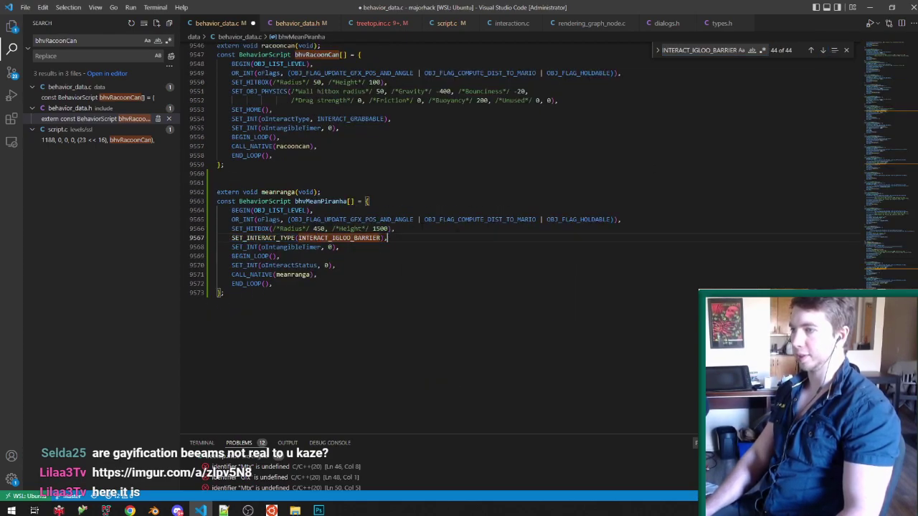
pyautogui.hotkey('ctrl', 's')
# Step: Rebuild the ROM with make -j12 and relaunch the game in Project64
pyautogui.hotkey('alt', 'Tab')
pyautogui.press('Up')
pyautogui.press('Return')
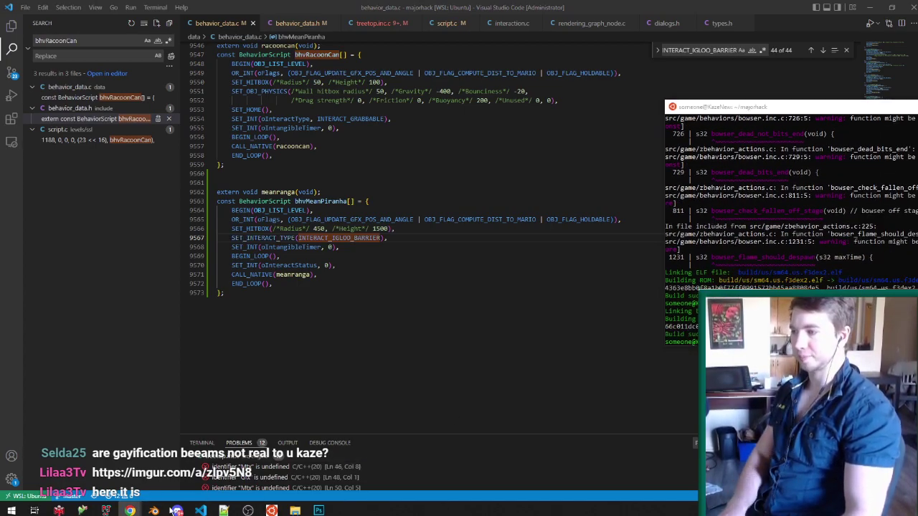
pyautogui.click(271, 511)
pyautogui.press('Up')
pyautogui.press('Return')
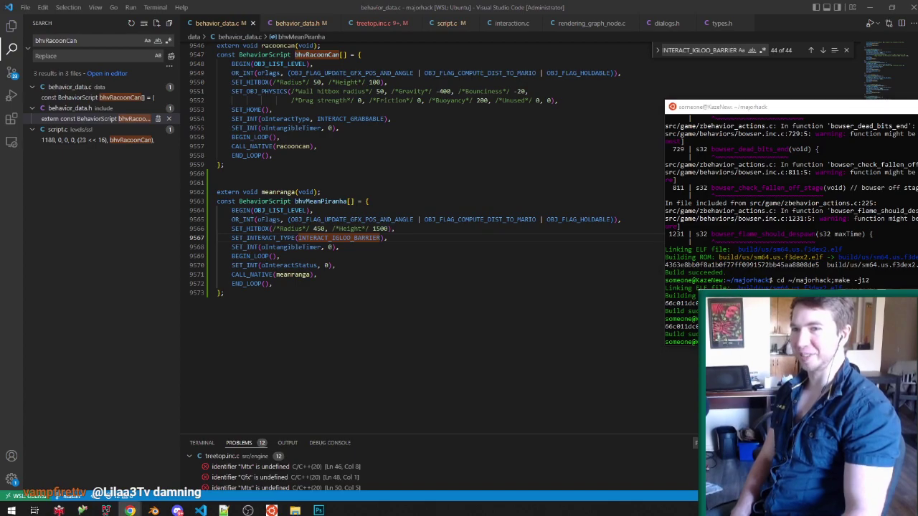
pyautogui.click(104, 511)
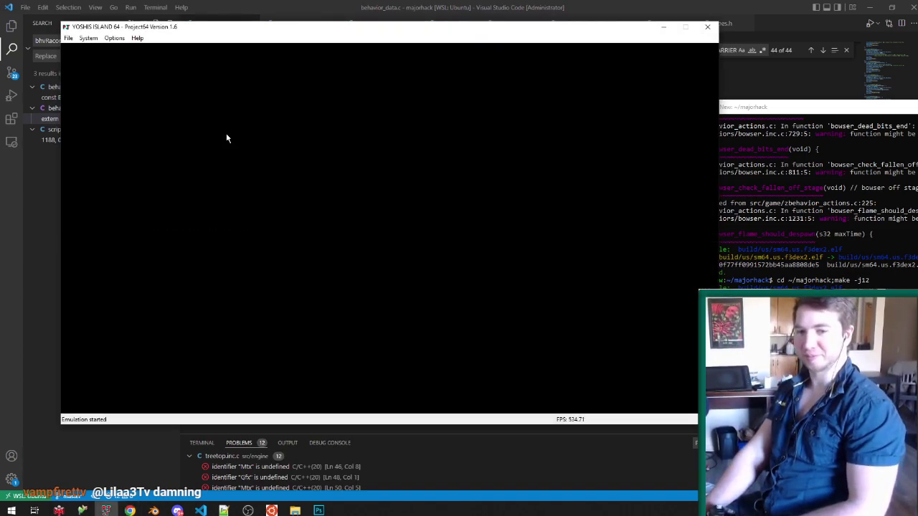
# Step: Save an emulator state, play-test Mario near the piranha plant and vines, then end emulation
pyautogui.press('F5')
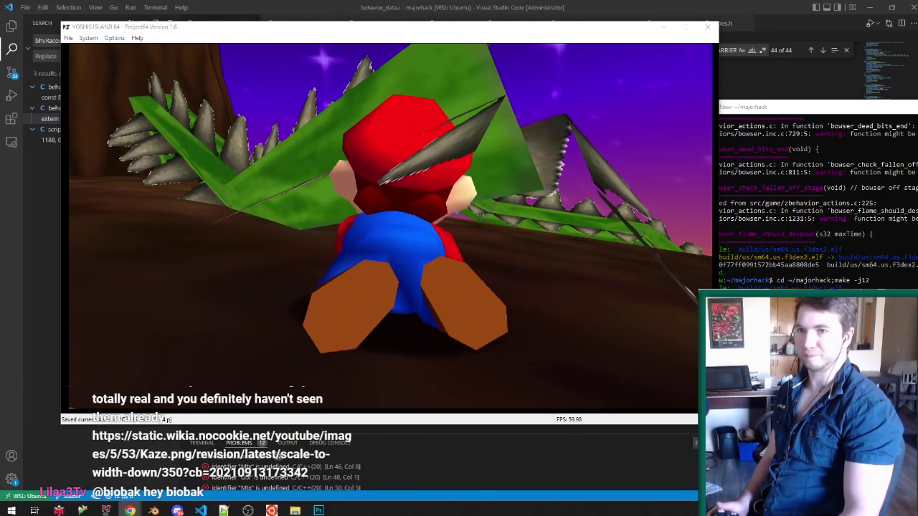
pyautogui.click(502, 132)
pyautogui.press('F12')
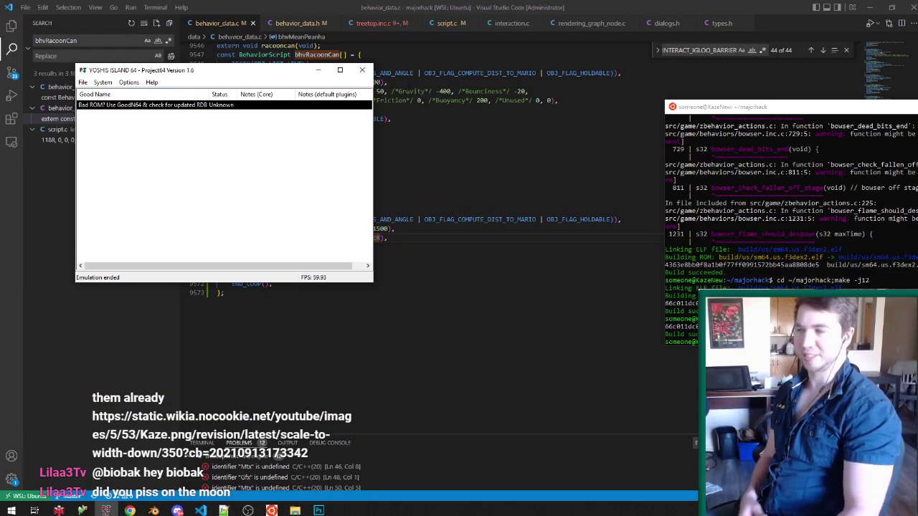
# Step: Close Project64 and close the piranhavines Blender file without saving
pyautogui.click(365, 70)
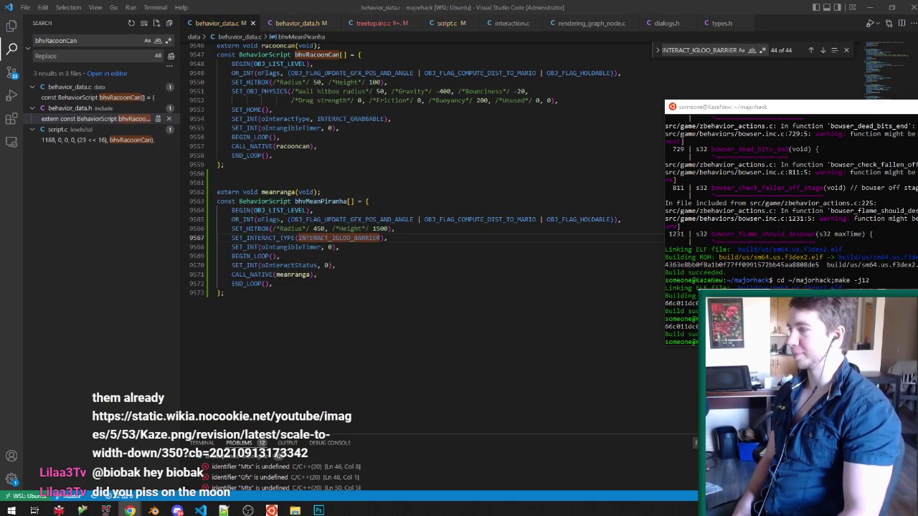
pyautogui.click(345, 239)
pyautogui.click(153, 511)
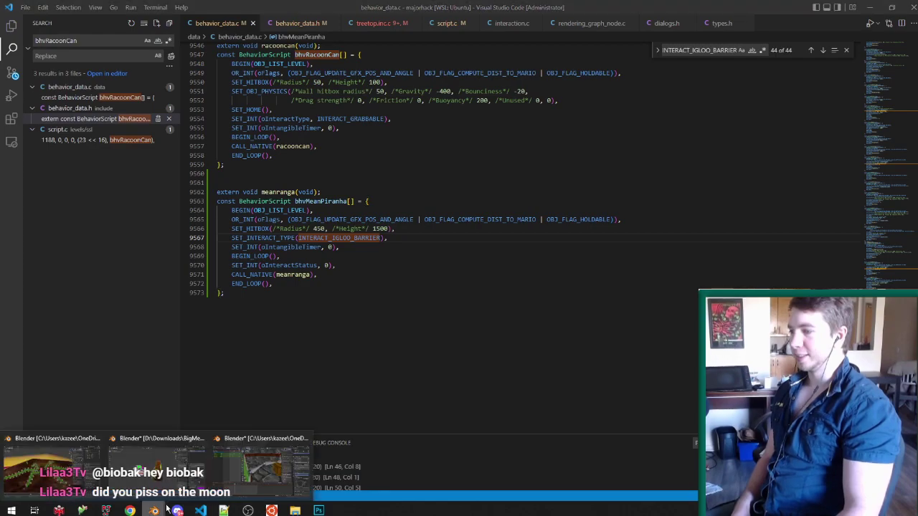
pyautogui.click(83, 489)
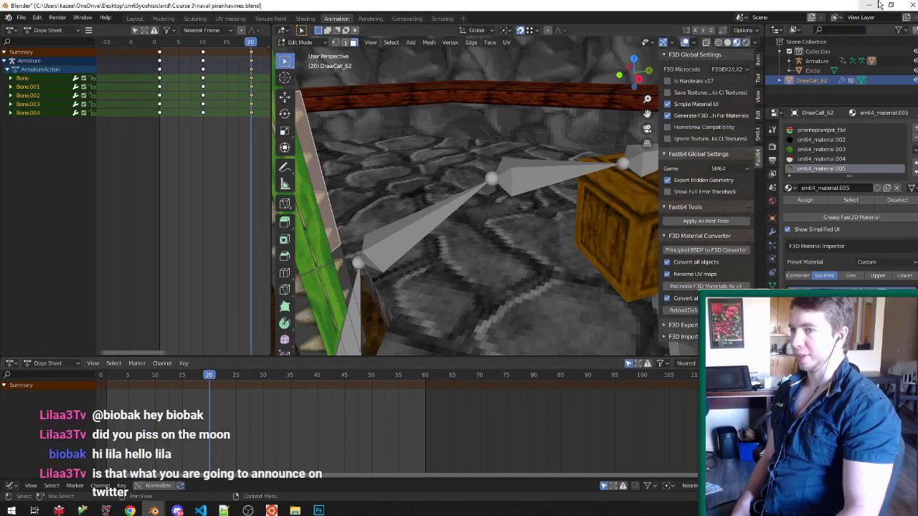
pyautogui.click(900, 7)
pyautogui.click(482, 273)
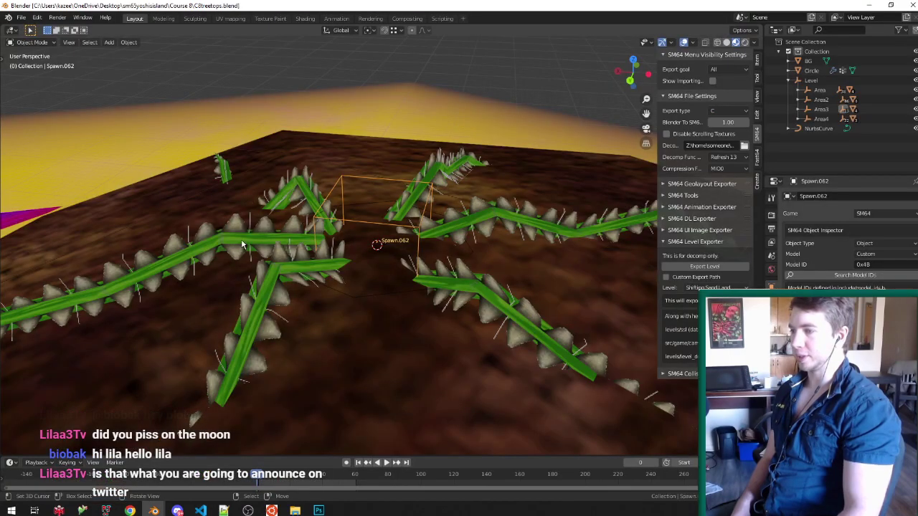
# Step: Switch to the BigMeanPiranhaJointed (1).blend window and orbit around the piranha plant
pyautogui.moveTo(242, 239); pyautogui.dragTo(338, 224, button='middle')
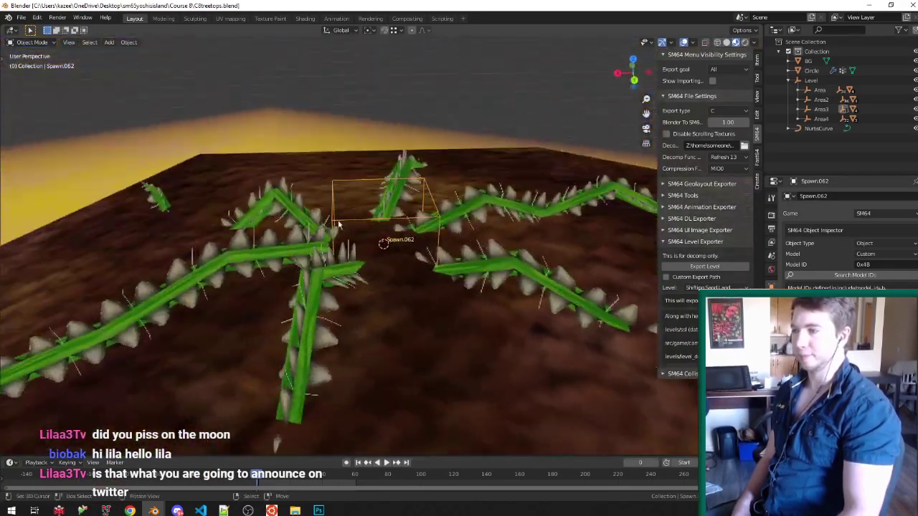
pyautogui.scroll(-8, 410, 210)
pyautogui.scroll(6, 416, 209)
pyautogui.moveTo(424, 210); pyautogui.dragTo(386, 222, button='middle')
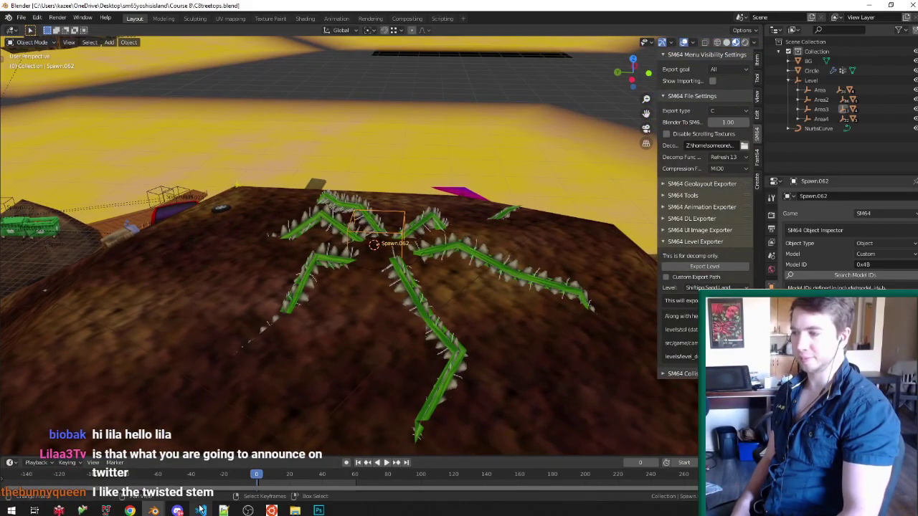
pyautogui.moveTo(153, 511)
pyautogui.click(211, 469)
pyautogui.moveTo(351, 293); pyautogui.dragTo(373, 238, button='middle')
pyautogui.scroll(4, 430, 284)
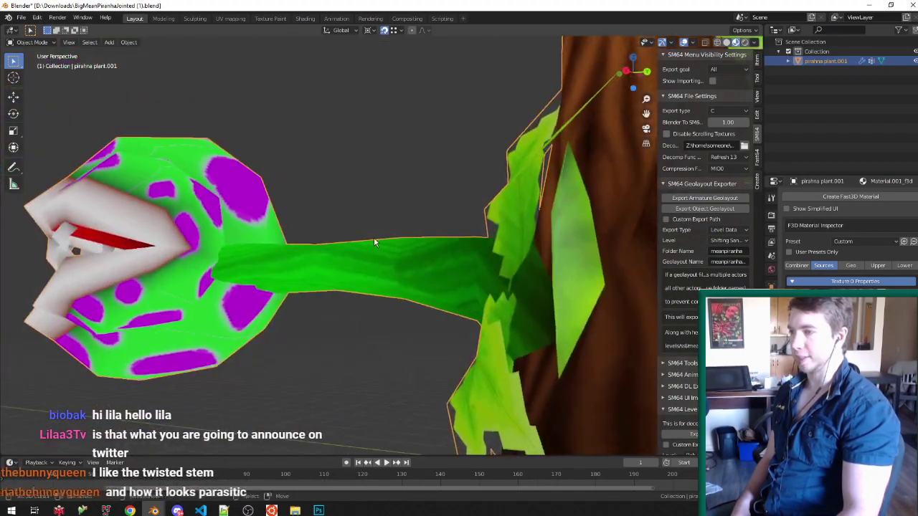
pyautogui.moveTo(414, 251); pyautogui.dragTo(454, 285, button='middle')
pyautogui.scroll(-4, 487, 252)
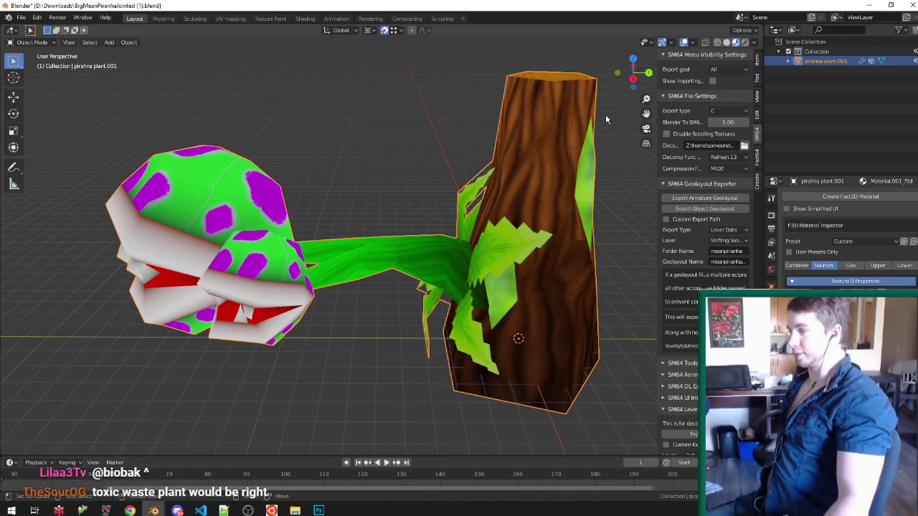
pyautogui.scroll(-4, 522, 330)
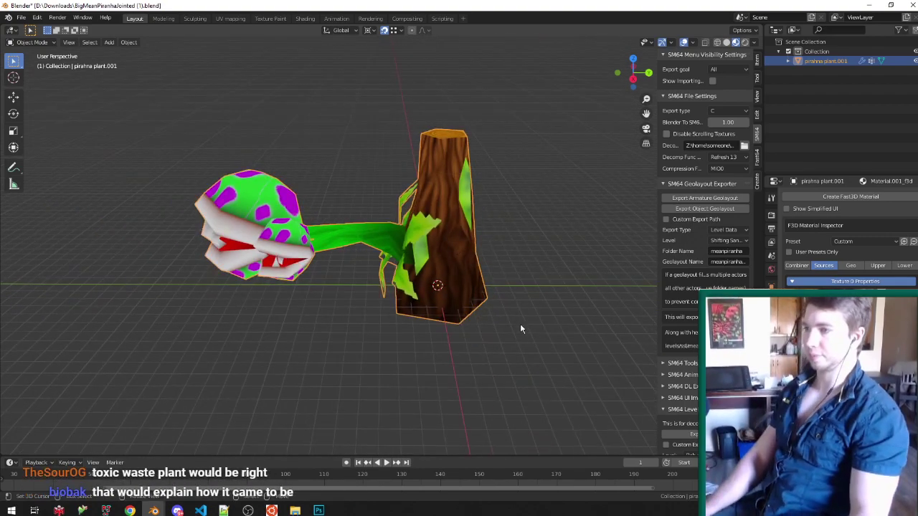
# Step: In Edit Mode, select the trunk's bottom vertices and snap the 3D cursor to them
pyautogui.scroll(3, 521, 325)
pyautogui.press('Tab')
pyautogui.hotkey('ctrl', 'Tab')
pyautogui.click(388, 269)
pyautogui.rightClick(432, 323)
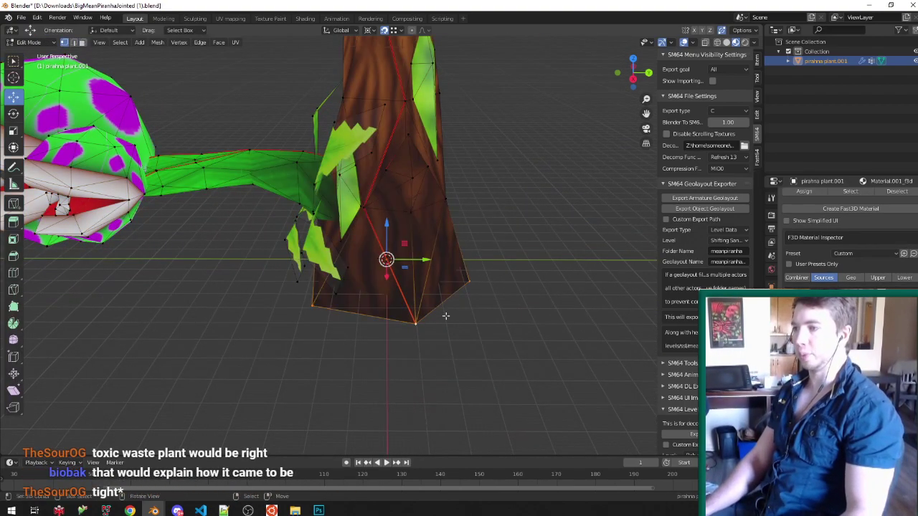
pyautogui.moveTo(445, 313); pyautogui.dragTo(433, 282, button='middle')
pyautogui.hotkey('shift', 's')
pyautogui.press('u')
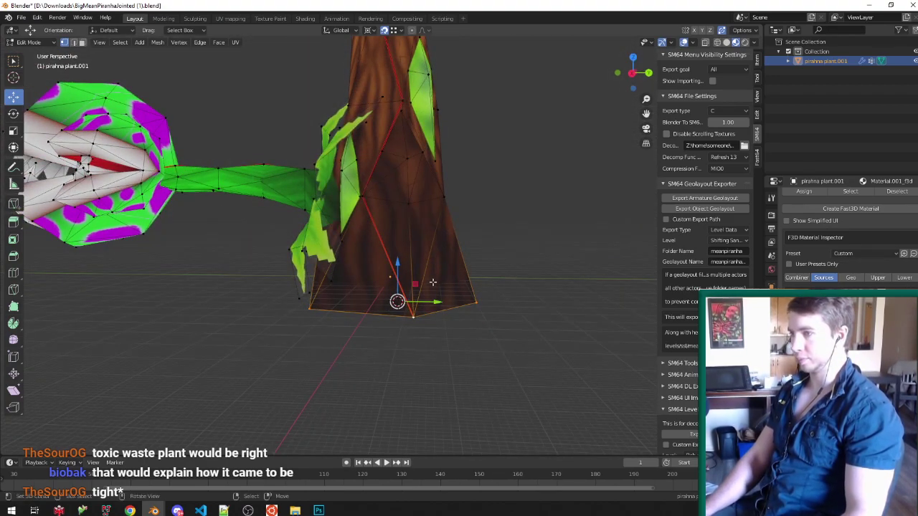
# Step: Add an 8-vertex circle at the trunk base, scale it, and rotate it 22.5° on Z
pyautogui.hotkey('shift', 'a')
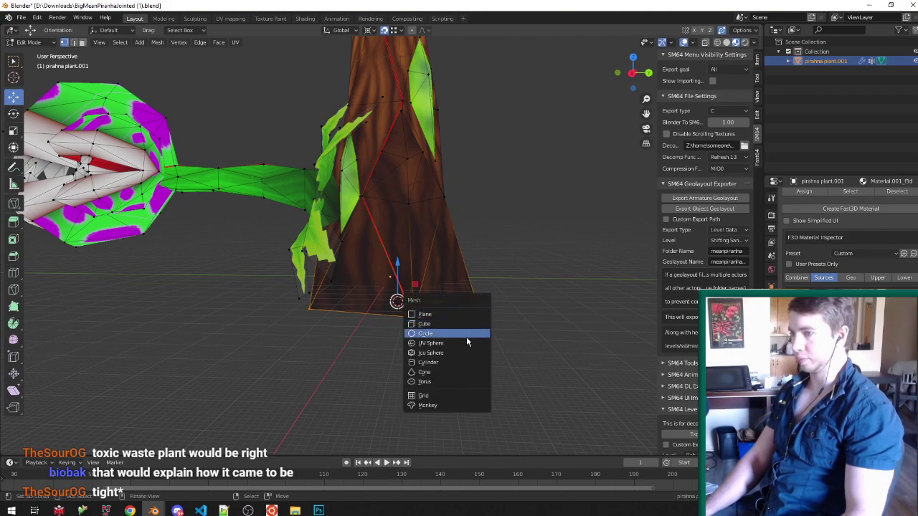
pyautogui.click(464, 331)
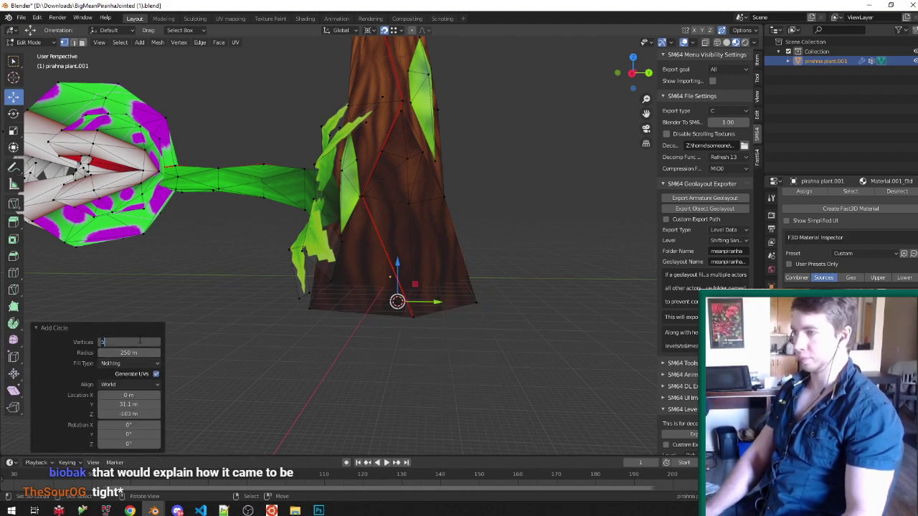
pyautogui.press('Return')
pyautogui.moveTo(402, 280); pyautogui.dragTo(449, 250, button='middle')
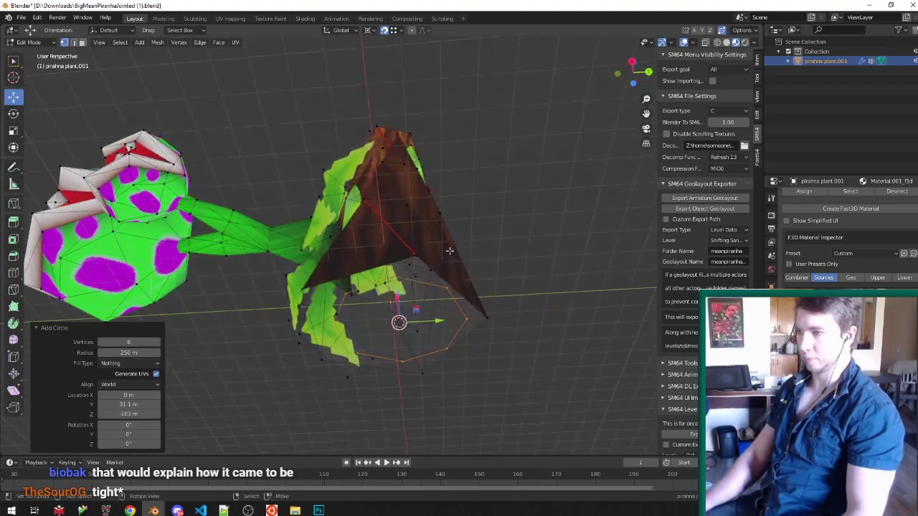
pyautogui.moveTo(493, 308); pyautogui.dragTo(506, 293, button='middle')
pyautogui.press('s')
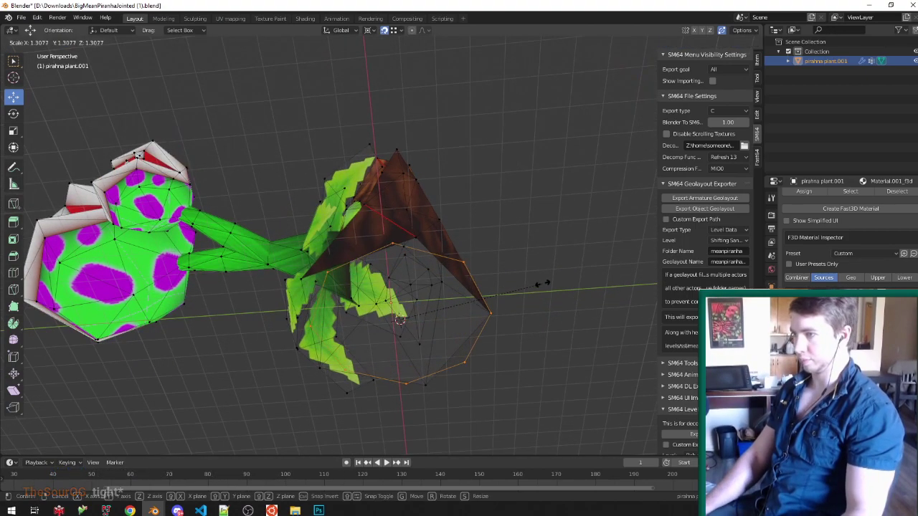
pyautogui.click(543, 284)
pyautogui.write('rz22.5')
pyautogui.press('Return')
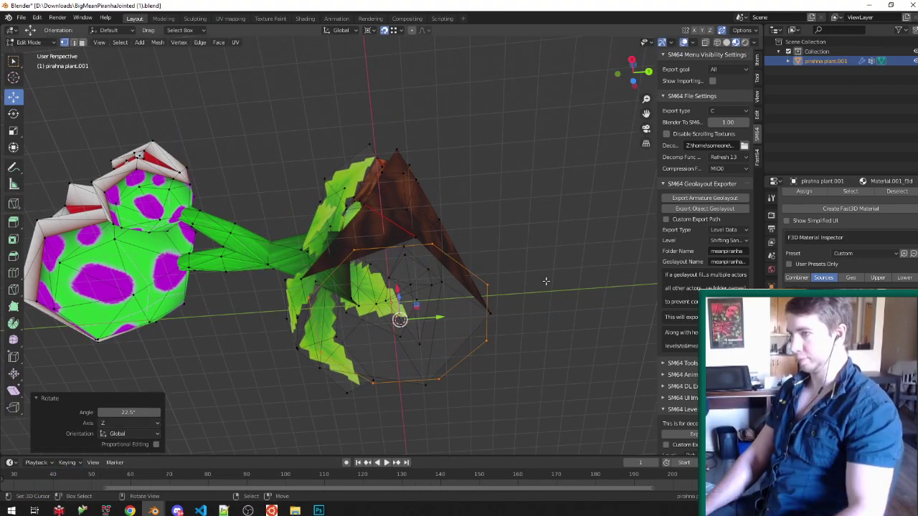
# Step: Enlarge the circle, fill it with a face, and extrude it upward into pot walls
pyautogui.press('s')
pyautogui.click(555, 279)
pyautogui.press('f')
pyautogui.moveTo(555, 281); pyautogui.dragTo(557, 363, button='middle')
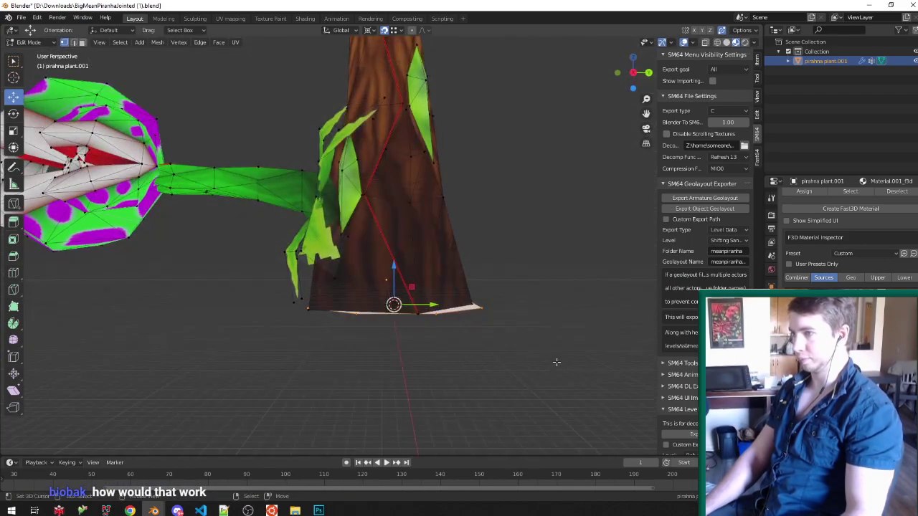
pyautogui.press('e')
pyautogui.click(547, 215)
pyautogui.moveTo(547, 215); pyautogui.dragTo(555, 288, button='middle')
# Step: Select the whole white pot and scale it while keeping its height
pyautogui.press('s')
pyautogui.rightClick(569, 264)
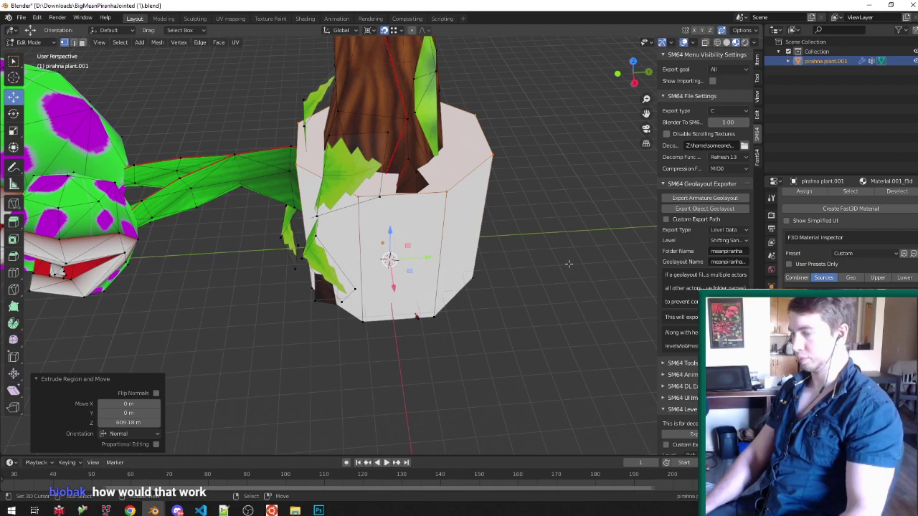
pyautogui.hotkey('ctrl', 'l')
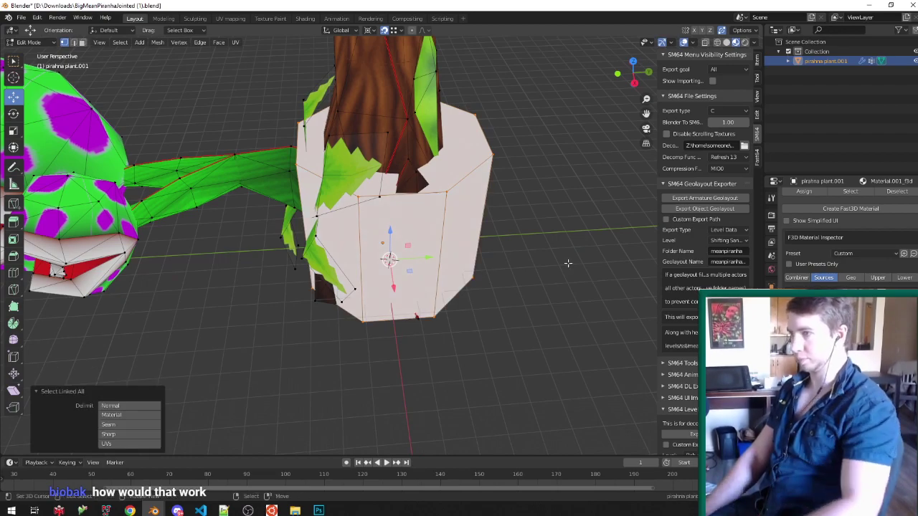
pyautogui.moveTo(568, 263); pyautogui.dragTo(499, 221, button='middle')
pyautogui.press('s')
pyautogui.hotkey('shift', 'z')
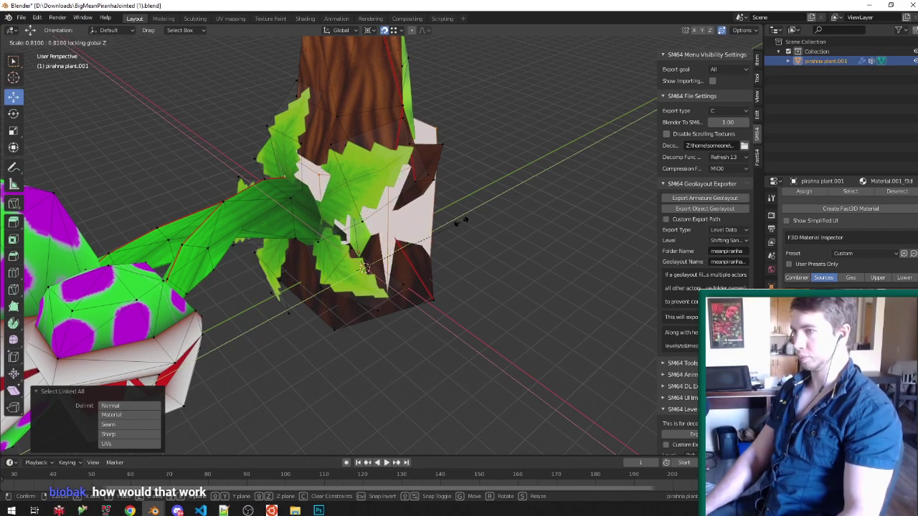
# Step: Select the trunk's flared brown base and delete its vertices
pyautogui.moveTo(517, 236); pyautogui.dragTo(406, 343, button='middle')
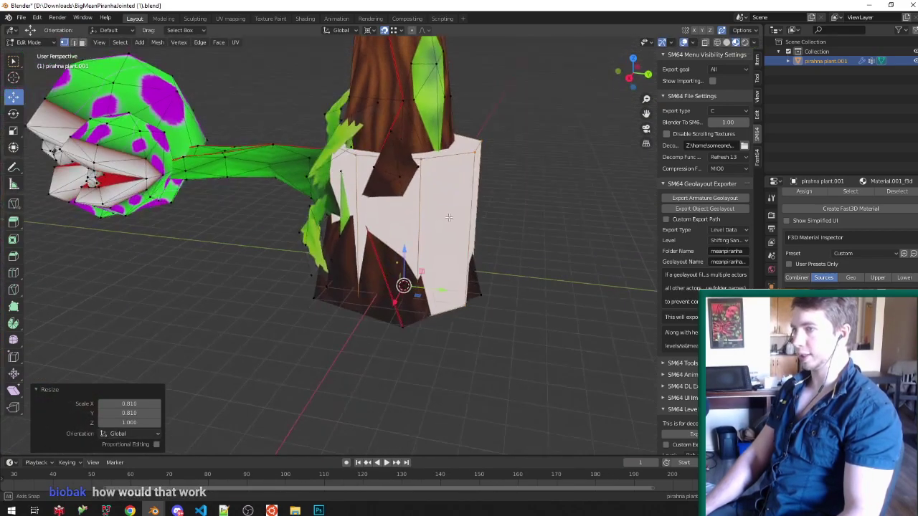
pyautogui.click(406, 343)
pyautogui.hotkey('ctrl', 'z')
pyautogui.hotkey('ctrl', 'z')
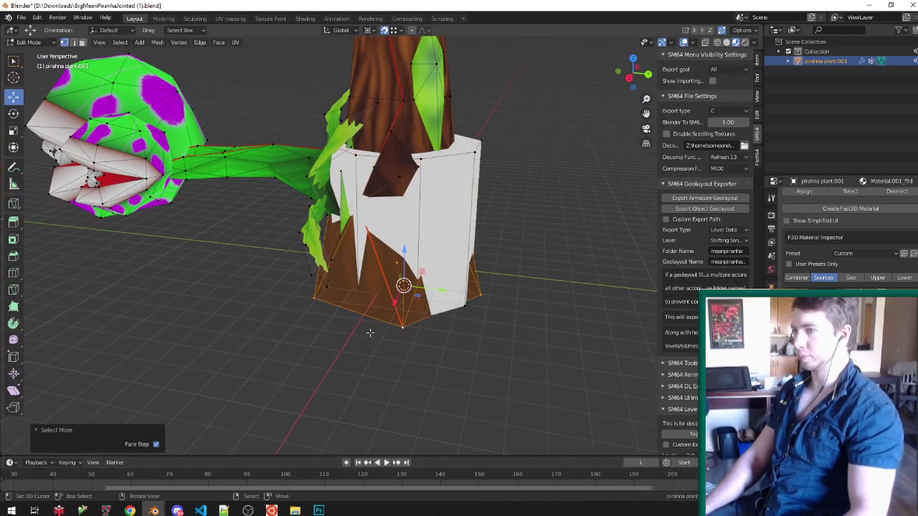
pyautogui.hotkey('ctrl', 'z')
pyautogui.press('x')
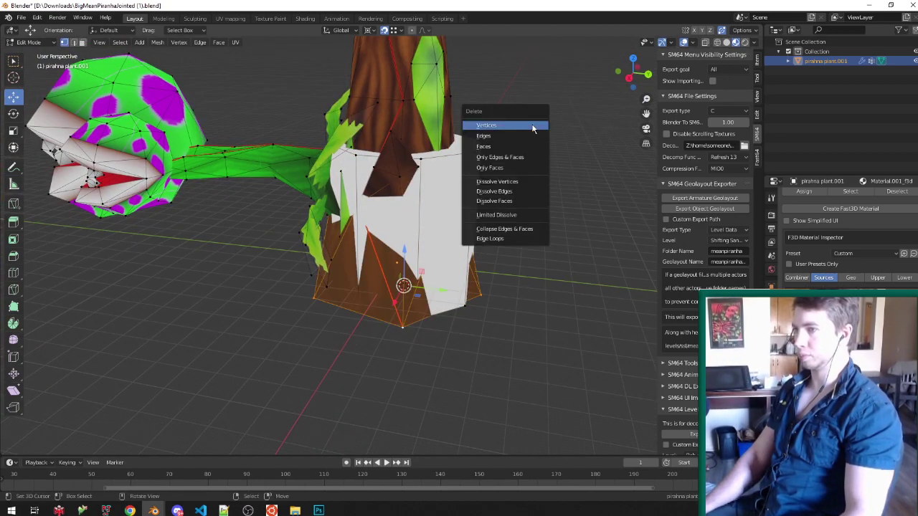
pyautogui.click(532, 146)
pyautogui.scroll(3, 432, 154)
pyautogui.moveTo(426, 164)
pyautogui.mouseDown(button='middle')
pyautogui.moveTo(416, 208)
pyautogui.moveTo(408, 186)
pyautogui.moveTo(438, 144)
pyautogui.mouseUp(button='middle')
# Step: Select the trunk's lower edge loop in wireframe view and scale it to fit the pot
pyautogui.press('z')
pyautogui.press('z')
pyautogui.keyDown('alt'); pyautogui.rightClick(425, 232); pyautogui.keyUp('alt')
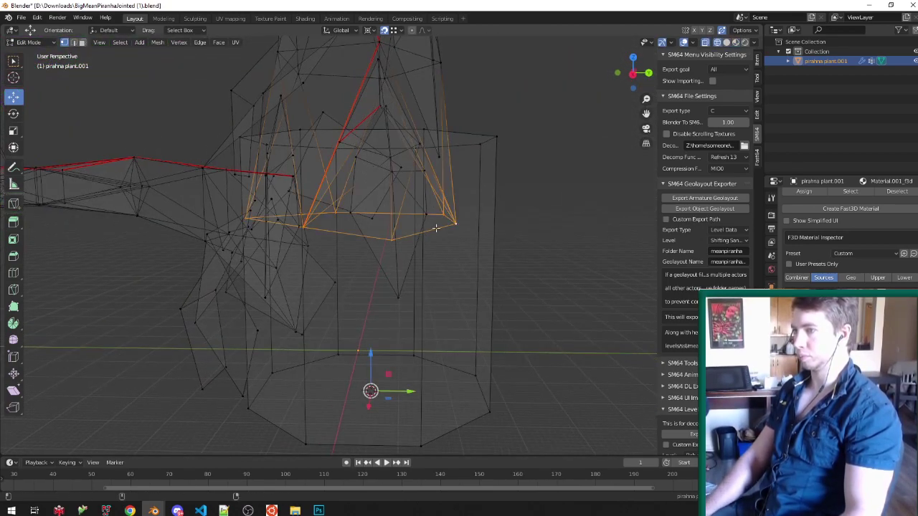
pyautogui.hotkey('alt', 'z')
pyautogui.hotkey('alt', 'z')
pyautogui.moveTo(457, 223); pyautogui.dragTo(515, 213, button='middle')
pyautogui.press('s')
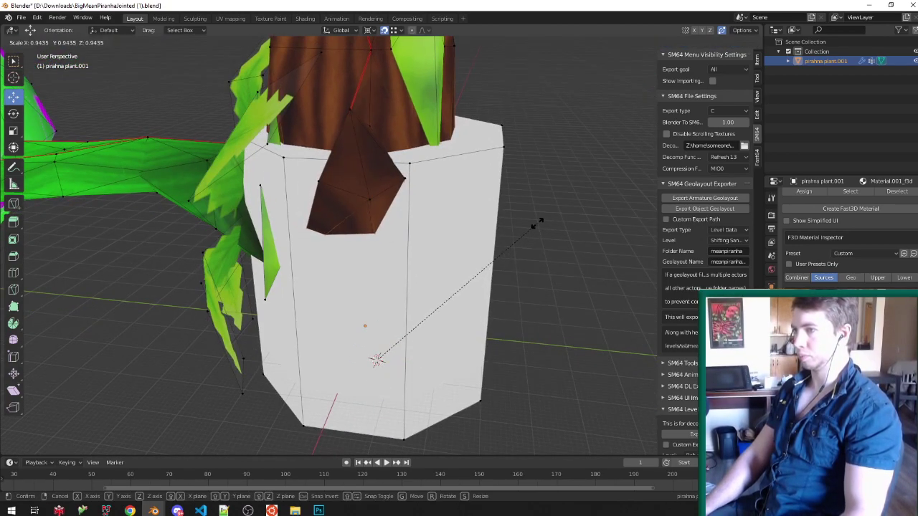
pyautogui.click(537, 224)
pyautogui.moveTo(537, 223)
pyautogui.mouseDown(button='middle')
pyautogui.moveTo(535, 248)
pyautogui.moveTo(549, 236)
pyautogui.mouseUp(button='middle')
pyautogui.scroll(-2, 550, 236)
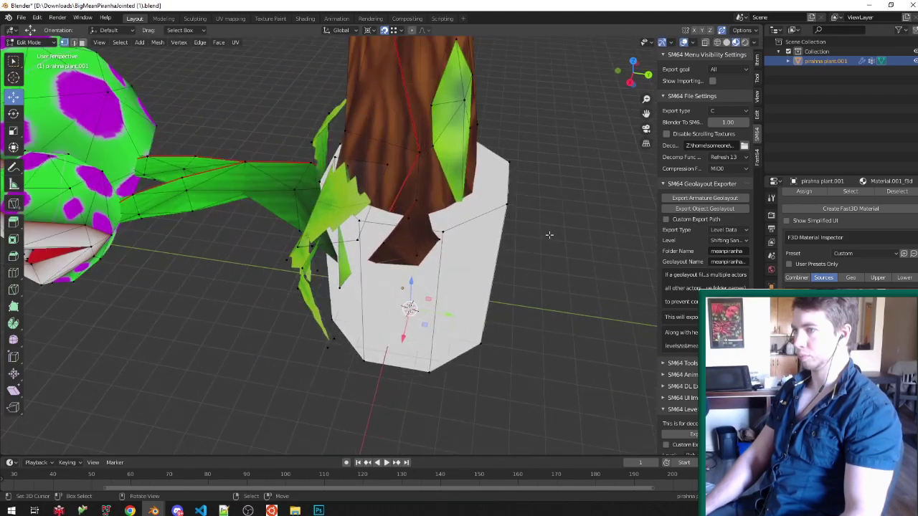
# Step: Switch to face select mode and box-select faces on a leaf
pyautogui.hotkey('ctrl', 'l')
pyautogui.hotkey('ctrl', 'Tab')
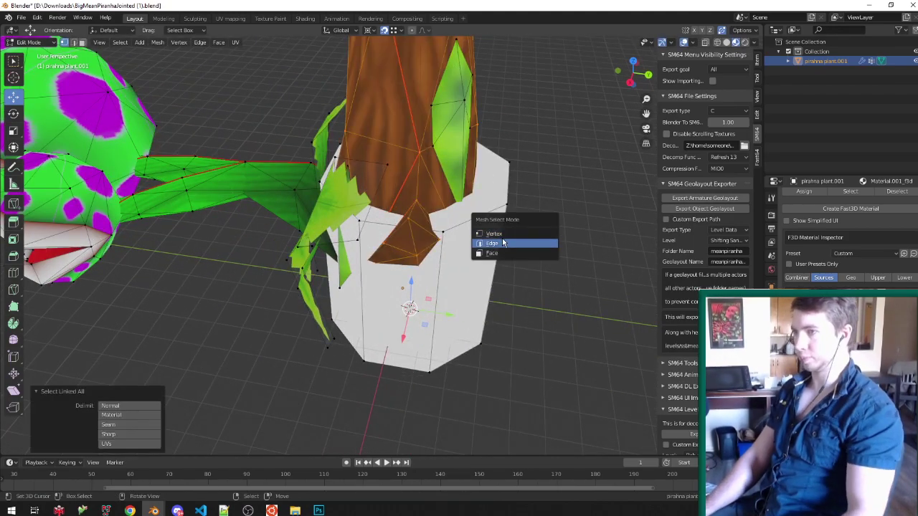
pyautogui.click(503, 253)
pyautogui.moveTo(477, 154); pyautogui.dragTo(526, 83, button='middle')
pyautogui.scroll(1, 526, 83)
pyautogui.press('b')
pyautogui.moveTo(363, 126); pyautogui.dragTo(486, 101)
pyautogui.moveTo(323, 111)
pyautogui.mouseDown(button='middle')
pyautogui.moveTo(454, 109)
pyautogui.moveTo(367, 262)
pyautogui.moveTo(460, 223)
pyautogui.mouseUp(button='middle')
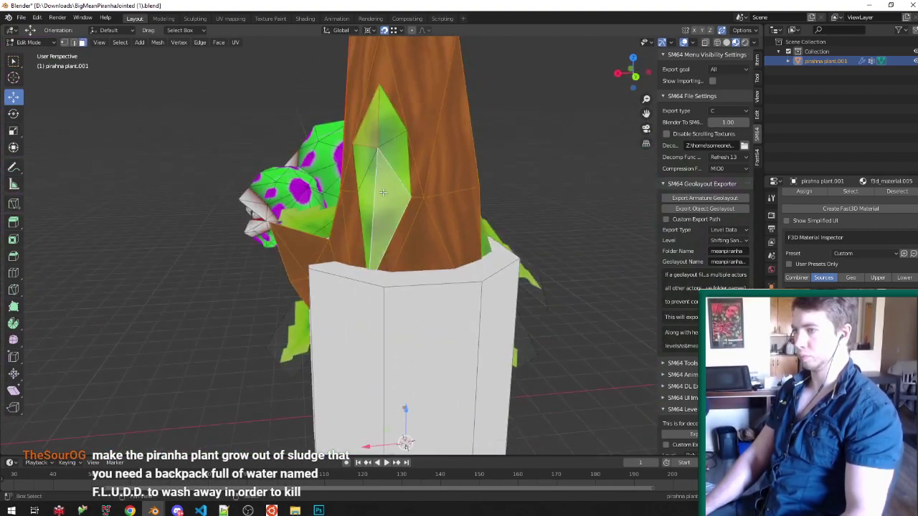
# Step: Select a leaf flap, slide it horizontally toward the trunk and widen it horizontally
pyautogui.hotkey('ctrl', 'l')
pyautogui.moveTo(262, 234); pyautogui.dragTo(502, 279, button='middle')
pyautogui.press('g')
pyautogui.hotkey('shift', 'z')
pyautogui.click(513, 277)
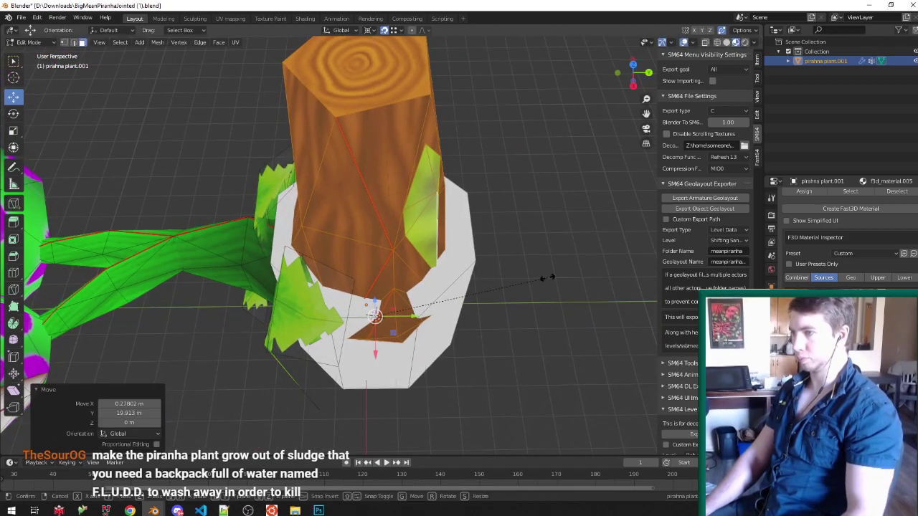
pyautogui.press('s')
pyautogui.hotkey('shift', 'z')
pyautogui.click(569, 277)
pyautogui.press('g')
pyautogui.hotkey('shift', 'z')
pyautogui.click(566, 278)
pyautogui.moveTo(595, 298); pyautogui.dragTo(559, 260, button='middle')
# Step: Raise the leaf, narrow it horizontally, and slide it flat against the trunk
pyautogui.press('g')
pyautogui.press('z')
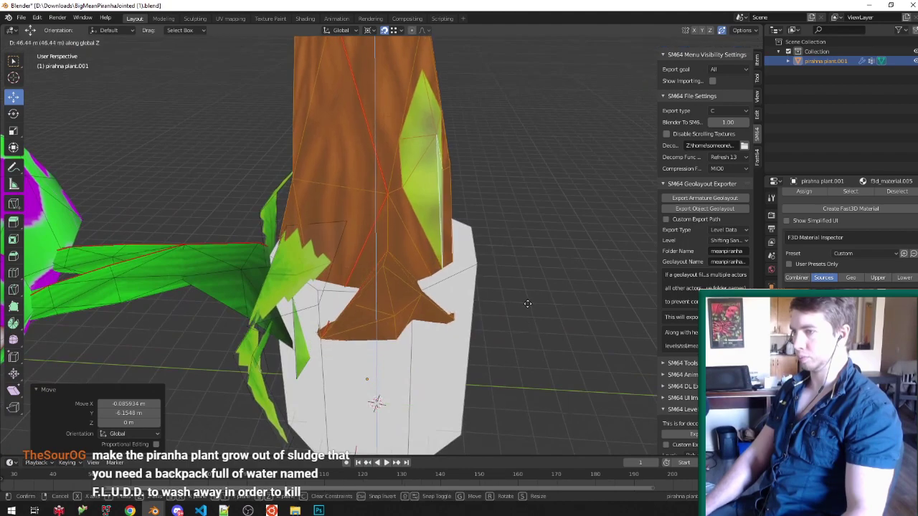
pyautogui.click(565, 291)
pyautogui.press('s')
pyautogui.hotkey('shift', 'z')
pyautogui.click(542, 292)
pyautogui.moveTo(541, 293); pyautogui.dragTo(531, 316, button='middle')
pyautogui.press('g')
pyautogui.hotkey('shift', 'z')
pyautogui.click(540, 310)
pyautogui.moveTo(408, 302); pyautogui.dragTo(339, 198, button='middle')
# Step: Select the next leaf flap and lift it straight up the trunk
pyautogui.hotkey('ctrl', 'l')
pyautogui.press('g')
pyautogui.press('z')
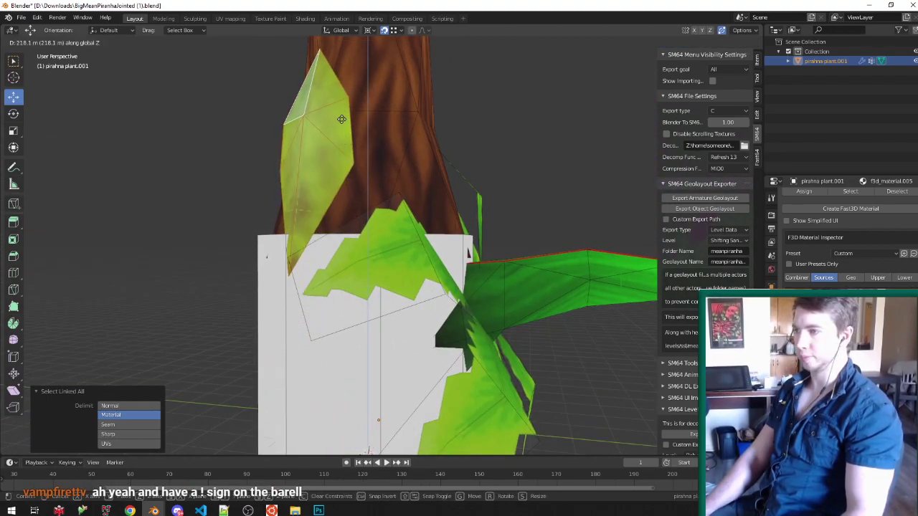
pyautogui.click(346, 129)
pyautogui.moveTo(346, 130); pyautogui.dragTo(302, 158, button='middle')
# Step: In vertex mode with face snapping, snap the leaf's tip vertex onto the trunk
pyautogui.rightClick(302, 145)
pyautogui.hotkey('ctrl', 'Tab')
pyautogui.click(282, 129)
pyautogui.rightClick(305, 140)
pyautogui.hotkey('ctrl', 'shift', 'Tab')
pyautogui.click(264, 170)
pyautogui.press('g')
pyautogui.click(348, 129)
# Step: Snap the leaf's right vertex onto the trunk faces and refine its position
pyautogui.rightClick(338, 211)
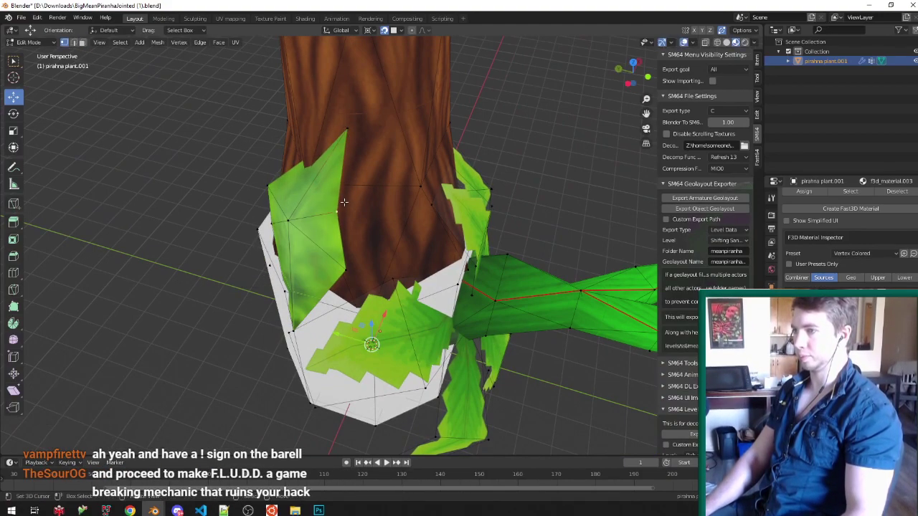
pyautogui.press('g')
pyautogui.click(387, 198)
pyautogui.hotkey('ctrl', 'shift', 'Tab')
pyautogui.click(347, 199)
pyautogui.press('g')
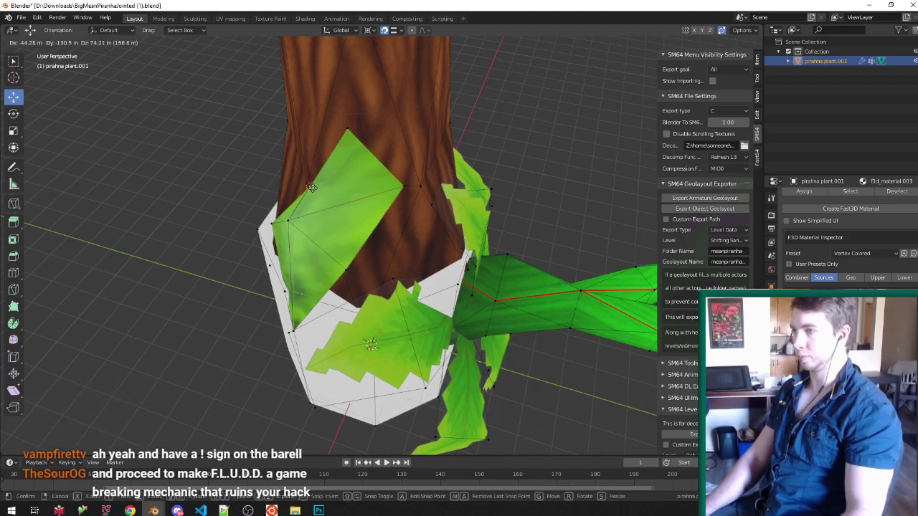
pyautogui.click(314, 188)
pyautogui.moveTo(314, 188); pyautogui.dragTo(348, 186, button='middle')
pyautogui.scroll(3, 337, 215)
pyautogui.press('g')
pyautogui.click(330, 214)
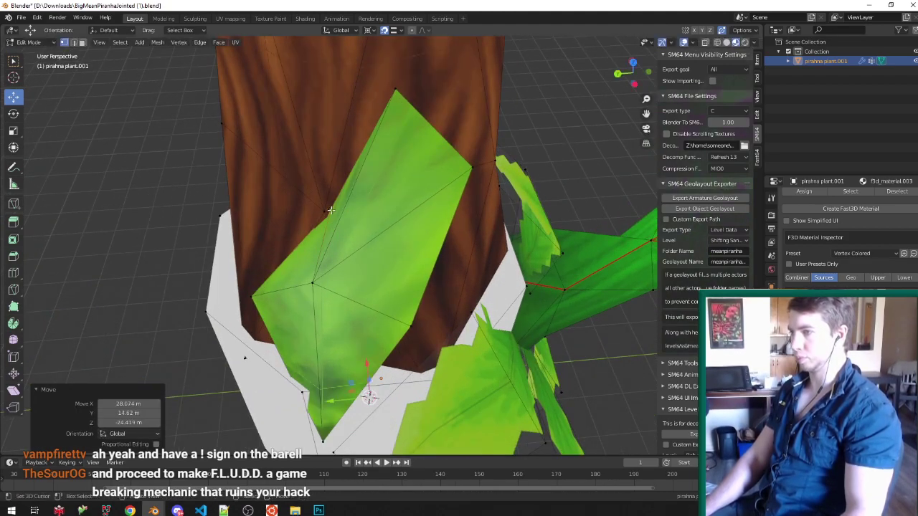
pyautogui.scroll(-3, 345, 230)
# Step: Move the leaf's right and middle vertices up against the trunk
pyautogui.rightClick(389, 278)
pyautogui.press('g')
pyautogui.click(417, 252)
pyautogui.rightClick(326, 255)
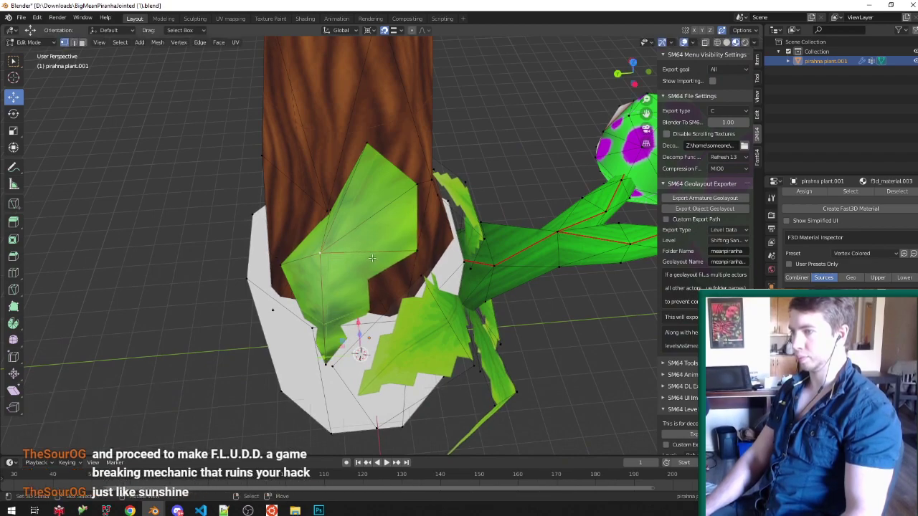
pyautogui.moveTo(372, 258); pyautogui.dragTo(342, 276, button='middle')
pyautogui.press('g')
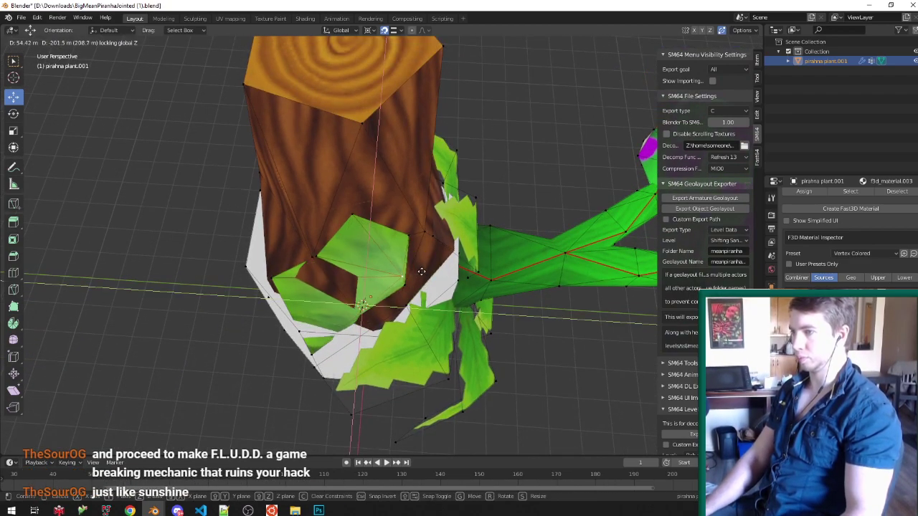
pyautogui.click(413, 278)
# Step: Turn snapping on and move the leaf's left vertex onto the trunk
pyautogui.rightClick(286, 285)
pyautogui.hotkey('shift', 'Tab')
pyautogui.press('g')
pyautogui.click(336, 281)
# Step: Snap the leaf's bottom vertex onto the trunk faces
pyautogui.rightClick(316, 352)
pyautogui.moveTo(317, 352); pyautogui.dragTo(378, 312, button='middle')
pyautogui.scroll(1, 380, 310)
pyautogui.hotkey('ctrl', 'shift', 'Tab')
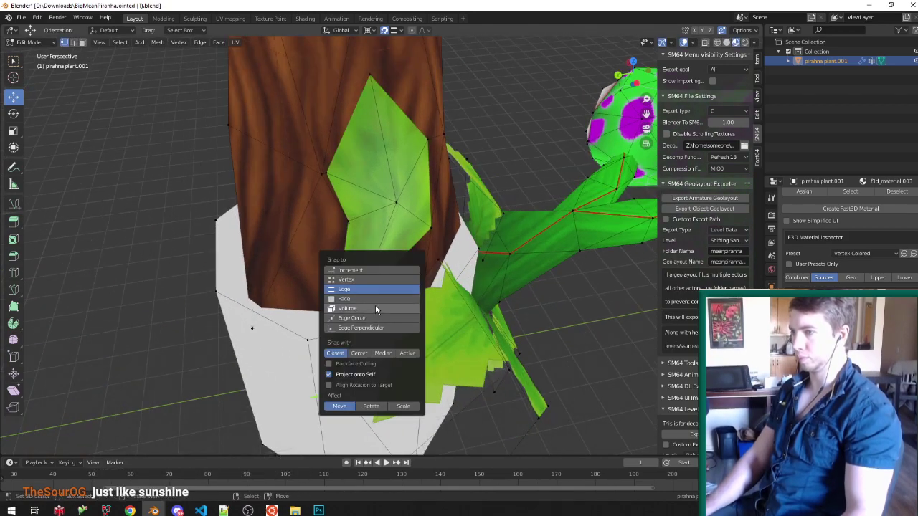
pyautogui.click(375, 299)
pyautogui.press('g')
pyautogui.click(405, 283)
pyautogui.moveTo(405, 283); pyautogui.dragTo(388, 320, button='middle')
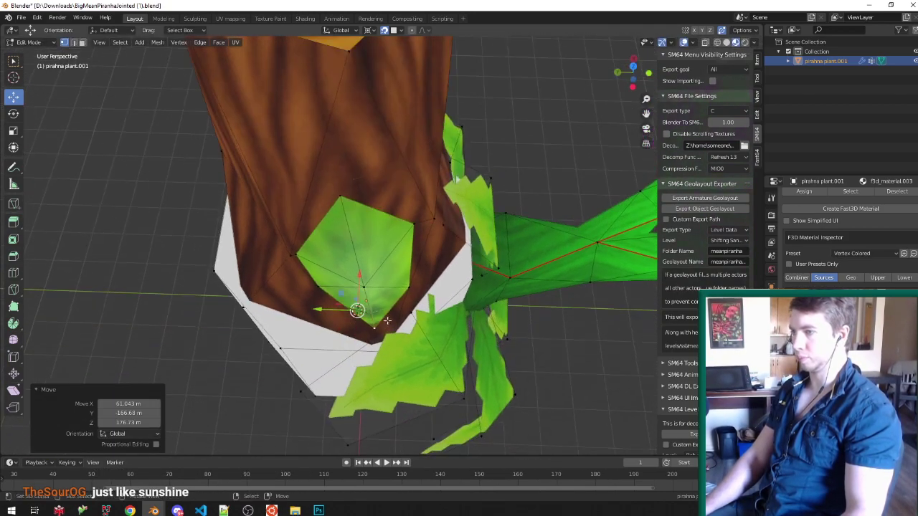
pyautogui.scroll(5, 389, 320)
pyautogui.press('g')
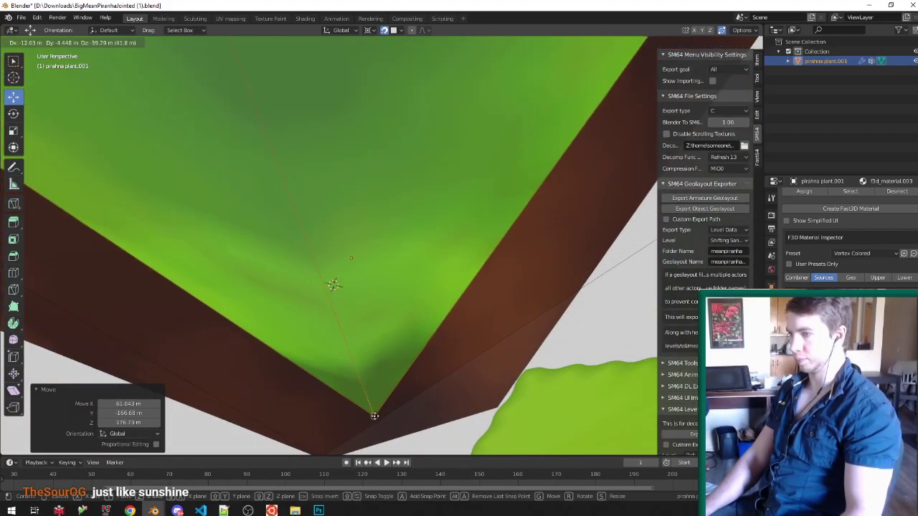
pyautogui.click(374, 416)
# Step: Return to object mode and save BigMeanPiranhaJointed (1).blend
pyautogui.hotkey('ctrl', 's')
pyautogui.scroll(-7, 375, 416)
pyautogui.moveTo(375, 416); pyautogui.dragTo(559, 219, button='middle')
pyautogui.press('Tab')
pyautogui.hotkey('ctrl', 's')
pyautogui.moveTo(352, 199); pyautogui.dragTo(449, 203, button='middle')
pyautogui.scroll(-6, 452, 204)
pyautogui.scroll(3, 466, 215)
pyautogui.moveTo(442, 249); pyautogui.dragTo(466, 311, button='middle')
# Step: Back in edit mode, select the whole white pot in face mode
pyautogui.press('Tab')
pyautogui.hotkey('ctrl', 'Tab')
pyautogui.click(428, 292)
pyautogui.rightClick(428, 278)
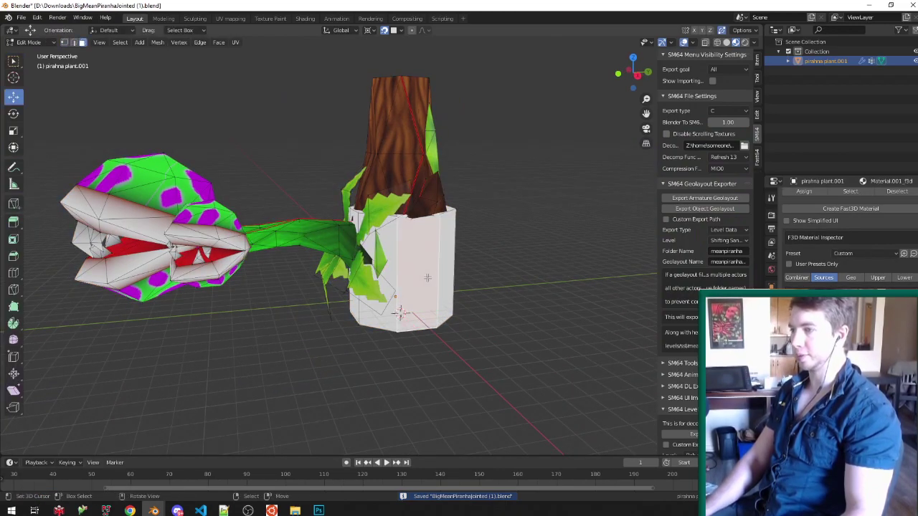
pyautogui.hotkey('ctrl', 'l')
pyautogui.scroll(4, 426, 277)
# Step: In edge mode, move the selected pot geometry vertically, then save the file
pyautogui.moveTo(427, 278); pyautogui.dragTo(397, 253, button='middle')
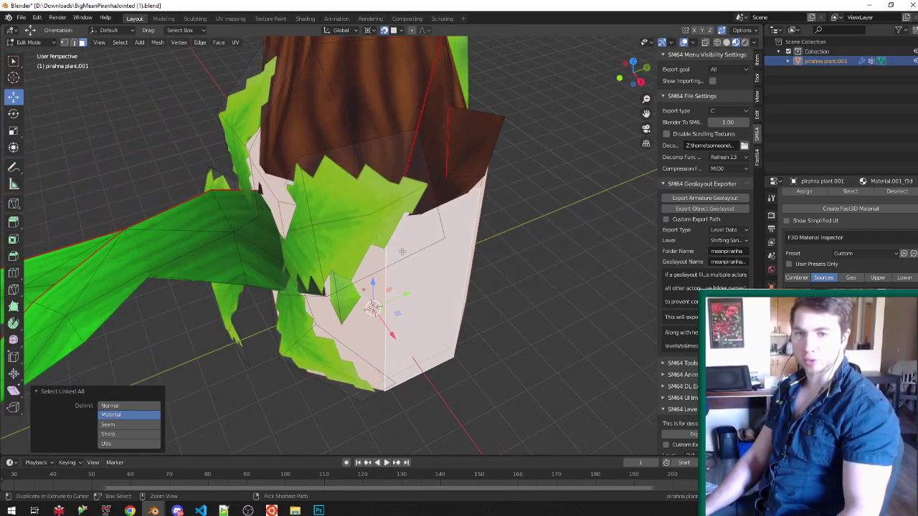
pyautogui.hotkey('ctrl', 'Tab')
pyautogui.click(404, 246)
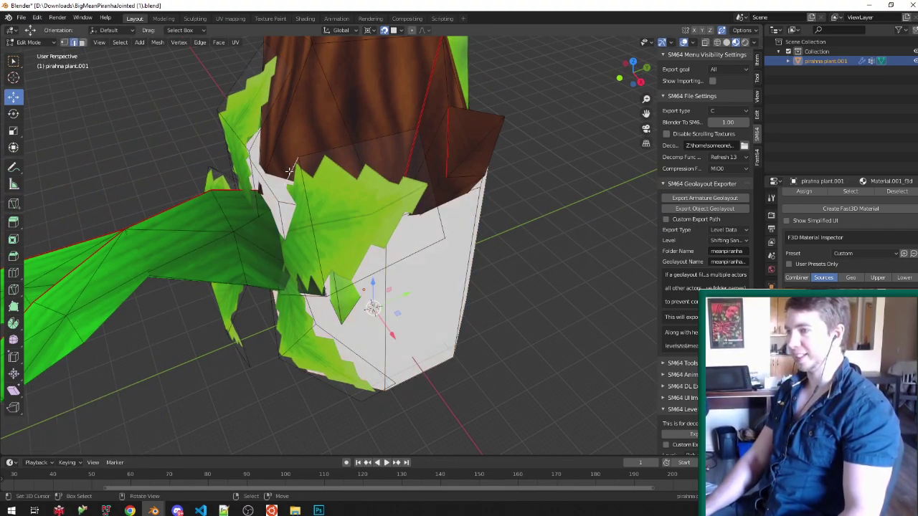
pyautogui.press('g')
pyautogui.press('z')
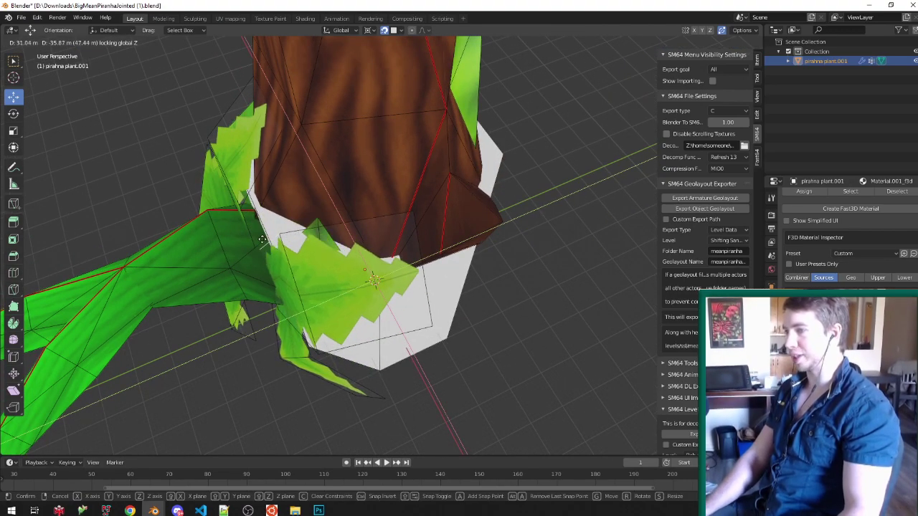
pyautogui.click(262, 240)
pyautogui.press('Tab')
pyautogui.moveTo(283, 248); pyautogui.dragTo(352, 208, button='middle')
pyautogui.hotkey('ctrl', 's')
pyautogui.scroll(-2, 352, 191)
# Step: Hide the pot's bottom face, then reveal it again with Alt+H
pyautogui.press('Tab')
pyautogui.hotkey('ctrl', 'Tab')
pyautogui.click(353, 264)
pyautogui.press('h')
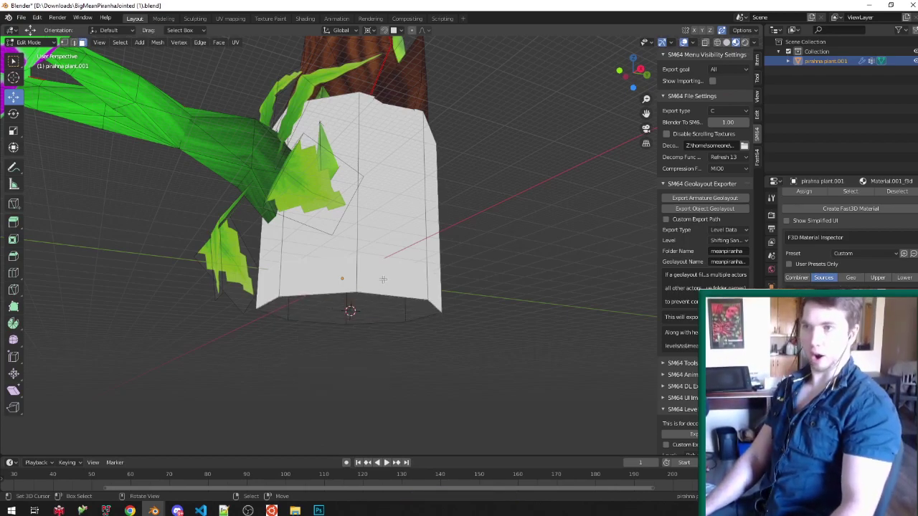
pyautogui.hotkey('alt', 'h')
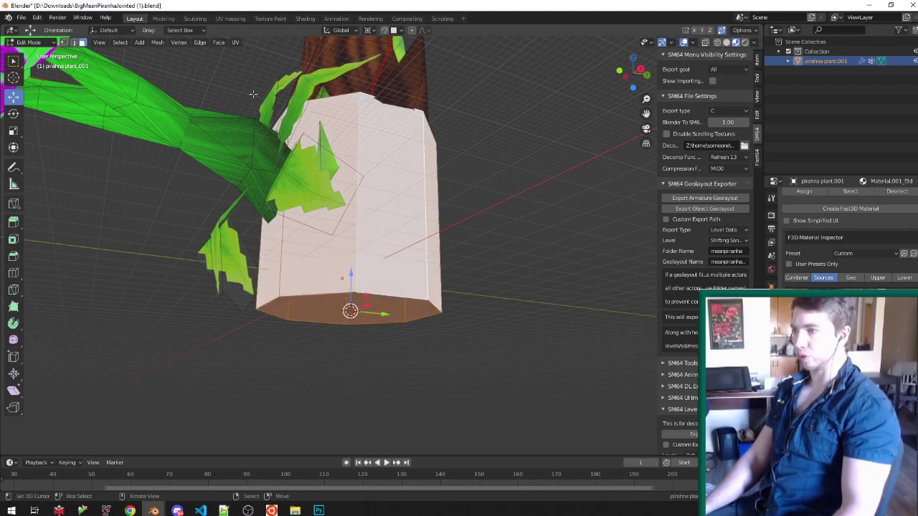
# Step: Switch to UV Editing and create the new Fast3D material f3d_material.007
pyautogui.click(230, 18)
pyautogui.scroll(3, 414, 123)
pyautogui.scroll(-5, 413, 123)
pyautogui.moveTo(413, 123); pyautogui.dragTo(495, 129, button='middle')
pyautogui.click(842, 214)
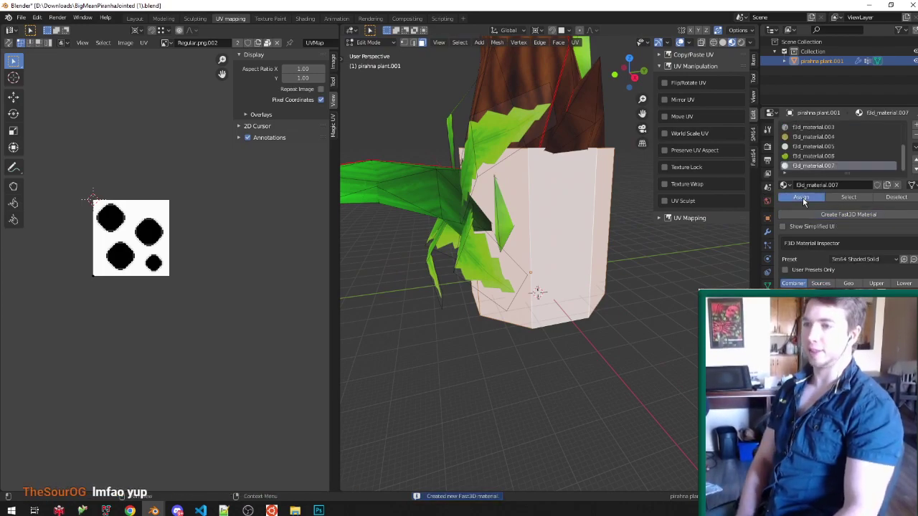
# Step: Assign f3d_material.007 to the barrel faces with the Vertex Colored preset
pyautogui.click(803, 197)
pyautogui.click(866, 258)
pyautogui.click(856, 239)
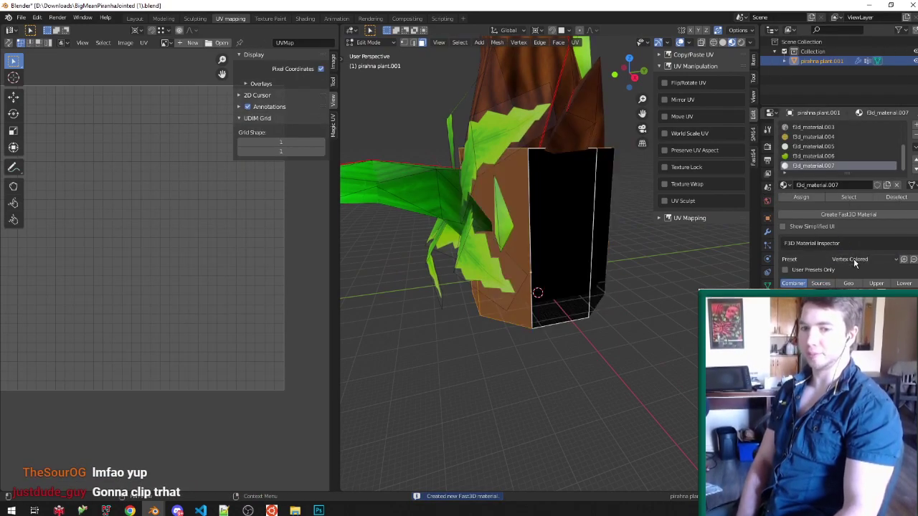
pyautogui.click(820, 283)
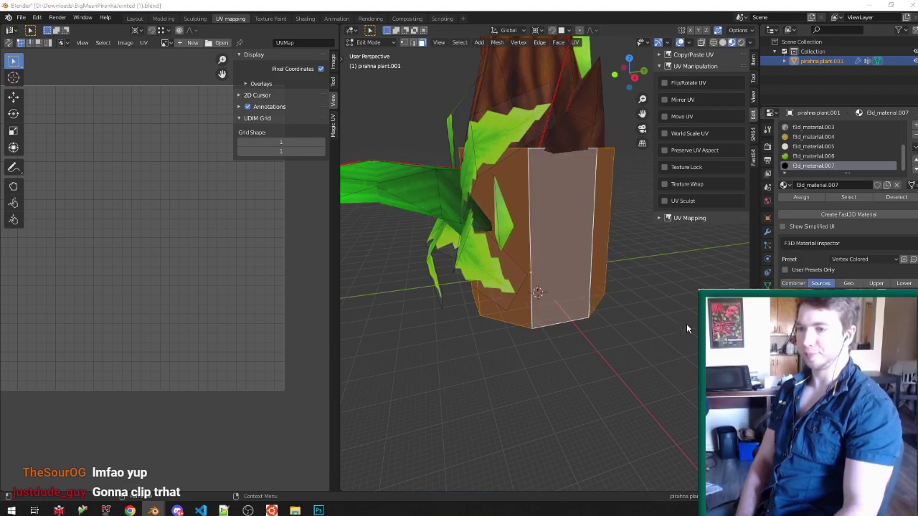
# Step: Load metal/00003913.png, the green radiation texture, into the UV editor
pyautogui.hotkey('alt', 'o')
pyautogui.click(203, 357)
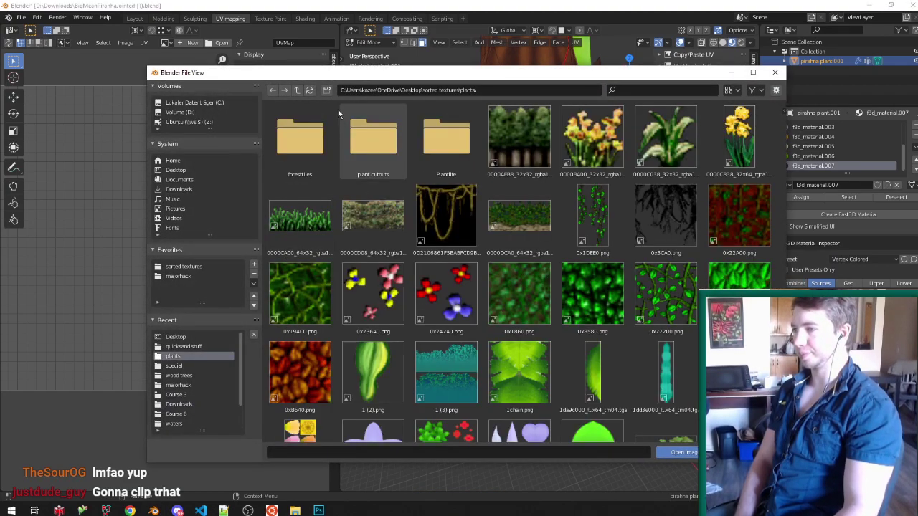
pyautogui.click(184, 266)
pyautogui.scroll(-2, 487, 266)
pyautogui.click(596, 332)
pyautogui.doubleClick(595, 331)
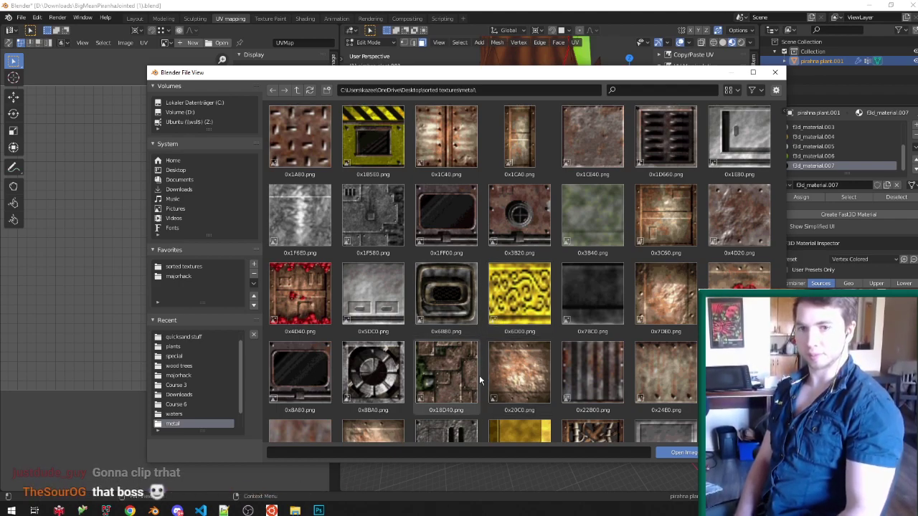
pyautogui.scroll(-10, 479, 375)
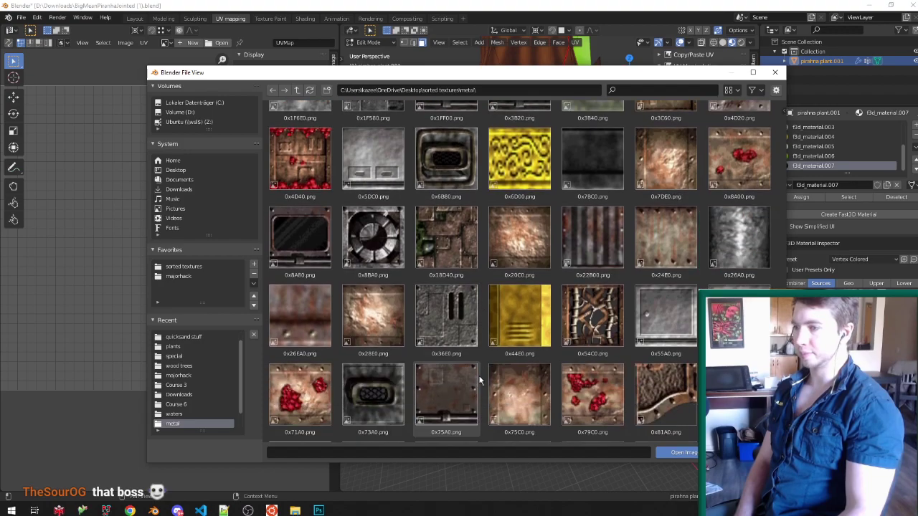
pyautogui.scroll(-12, 474, 378)
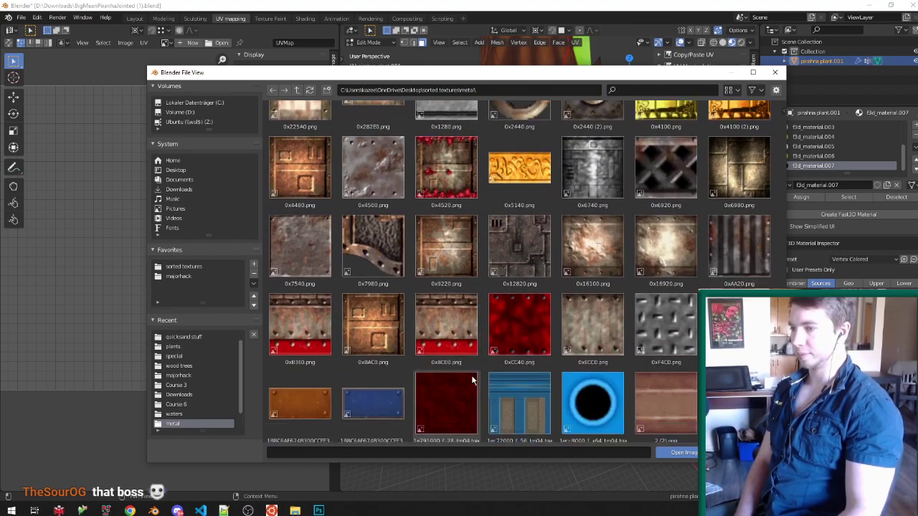
pyautogui.scroll(-8, 472, 379)
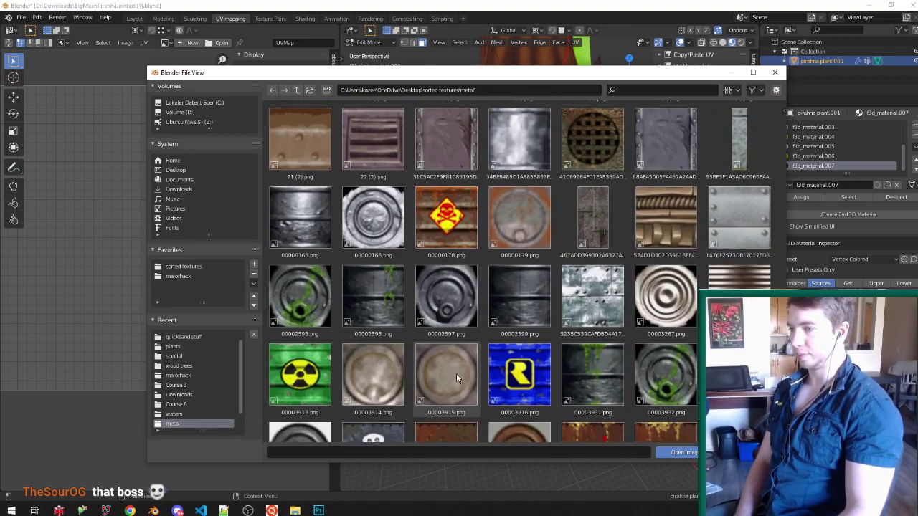
pyautogui.scroll(-1, 366, 301)
pyautogui.click(301, 347)
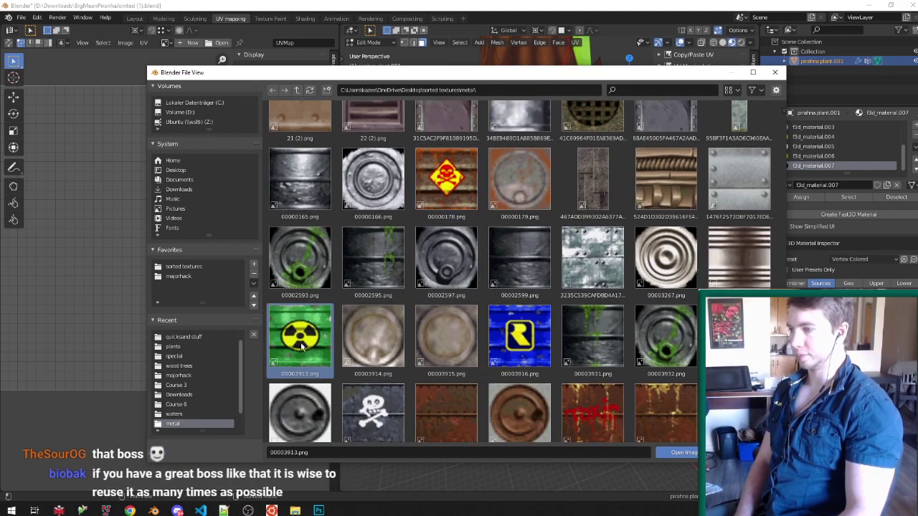
pyautogui.doubleClick(327, 354)
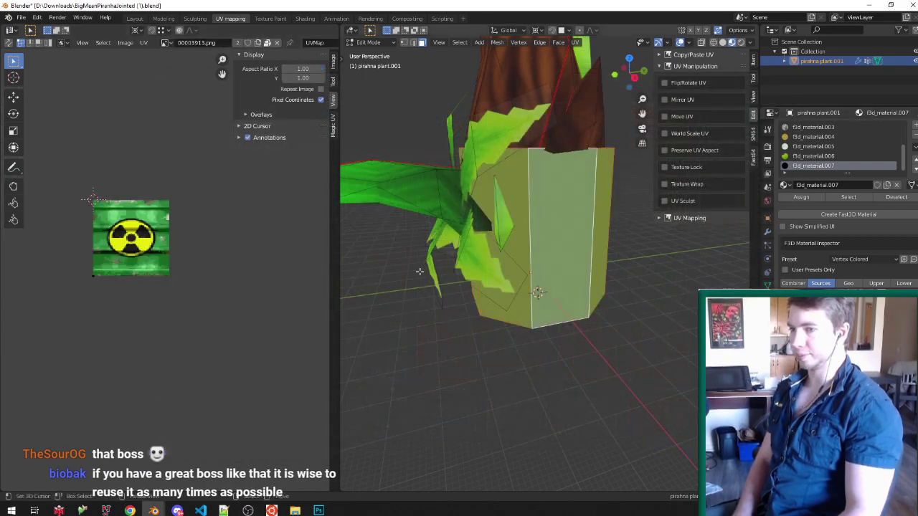
# Step: Select the barrel's front face and all linked sides, and unwrap them with Follow Active Quads
pyautogui.moveTo(502, 239); pyautogui.dragTo(548, 235, button='middle')
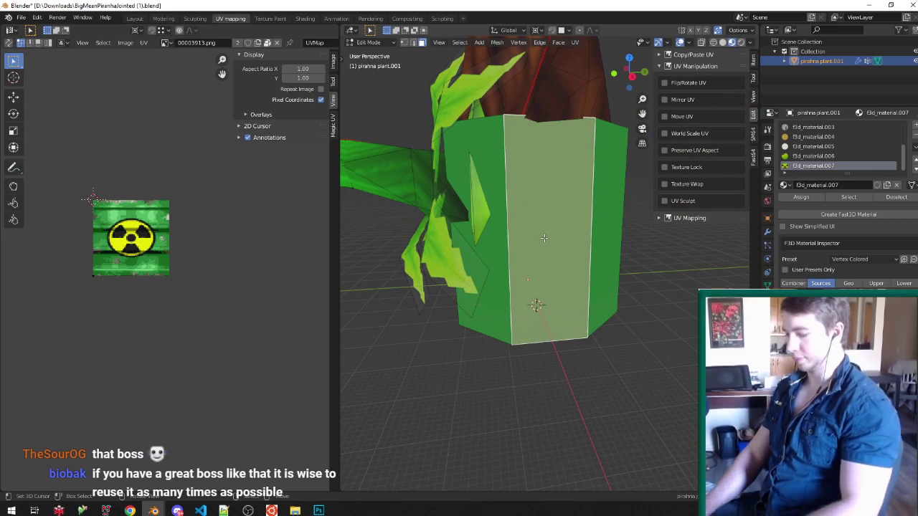
pyautogui.press('u')
pyautogui.click(544, 238)
pyautogui.hotkey('ctrl', 'l')
pyautogui.press('u')
pyautogui.press('f')
pyautogui.press('Return')
# Step: Scale all the barrel UVs to 0.25 along X and save the file
pyautogui.press('a')
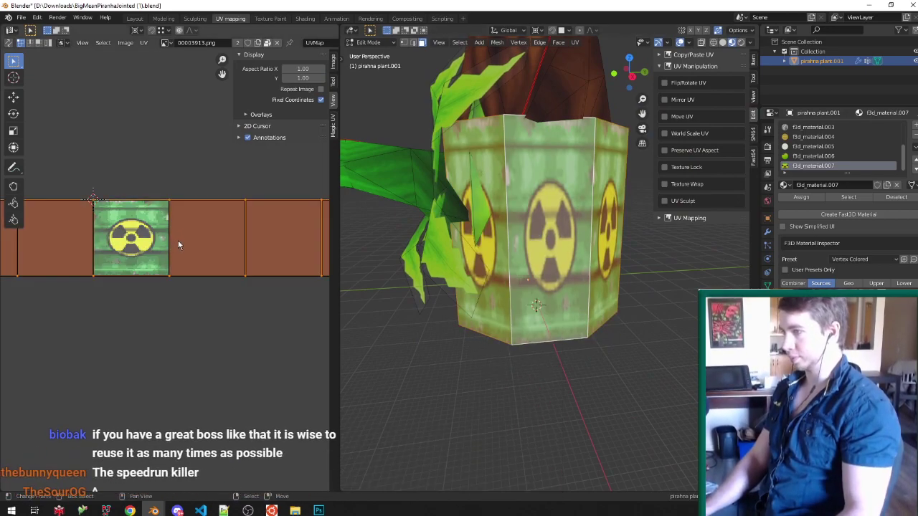
pyautogui.press('.')
pyautogui.write('sx.25')
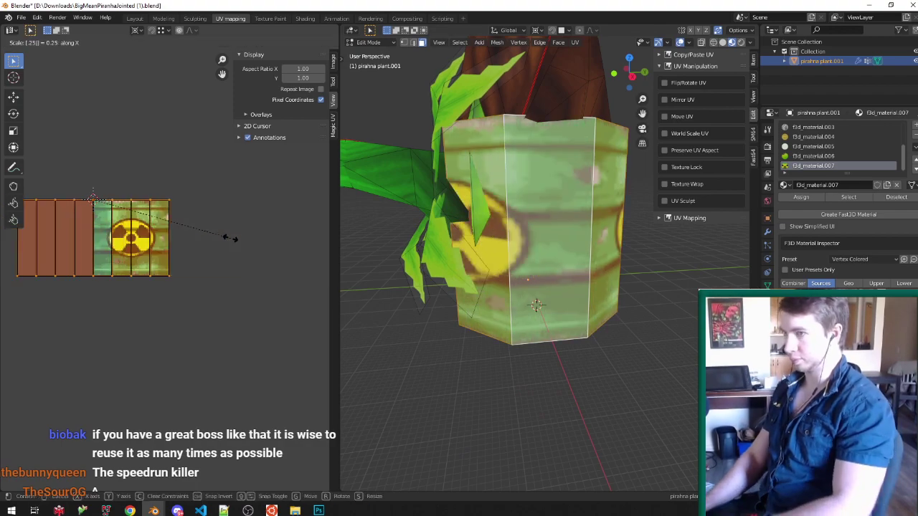
pyautogui.press('Return')
pyautogui.press('Tab')
pyautogui.hotkey('ctrl', 's')
pyautogui.moveTo(441, 238); pyautogui.dragTo(473, 241, button='middle')
# Step: Shift the barrel UVs by 0.5 sideways and save
pyautogui.press('Tab')
pyautogui.write('g.5')
pyautogui.press('Return')
pyautogui.press('Tab')
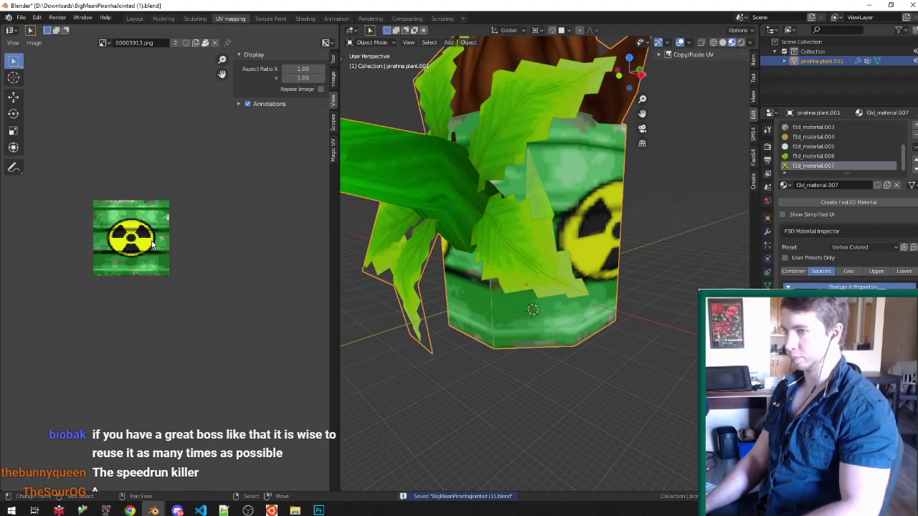
pyautogui.hotkey('ctrl', 's')
pyautogui.moveTo(357, 254); pyautogui.dragTo(595, 251, button='middle')
# Step: Scale the barrel UVs up by 1.5 and save
pyautogui.press('Tab')
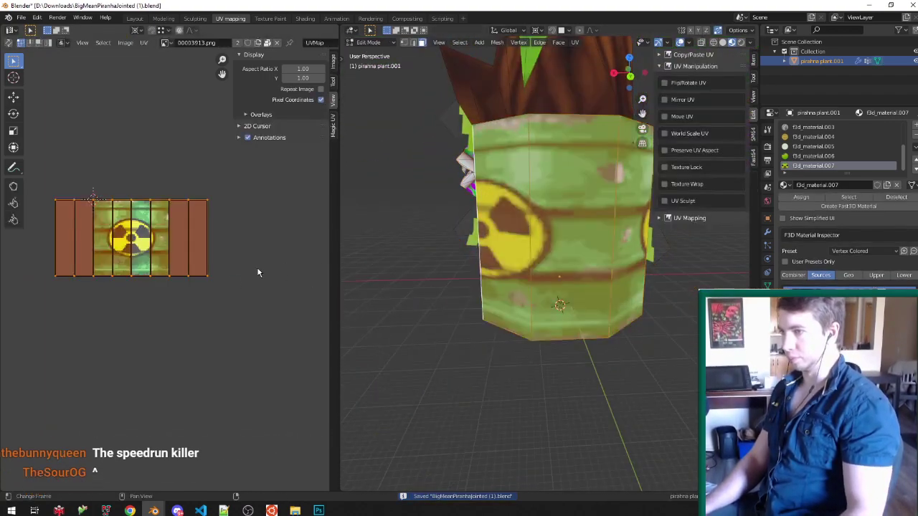
pyautogui.write('s1.5')
pyautogui.press('Return')
pyautogui.press('Tab')
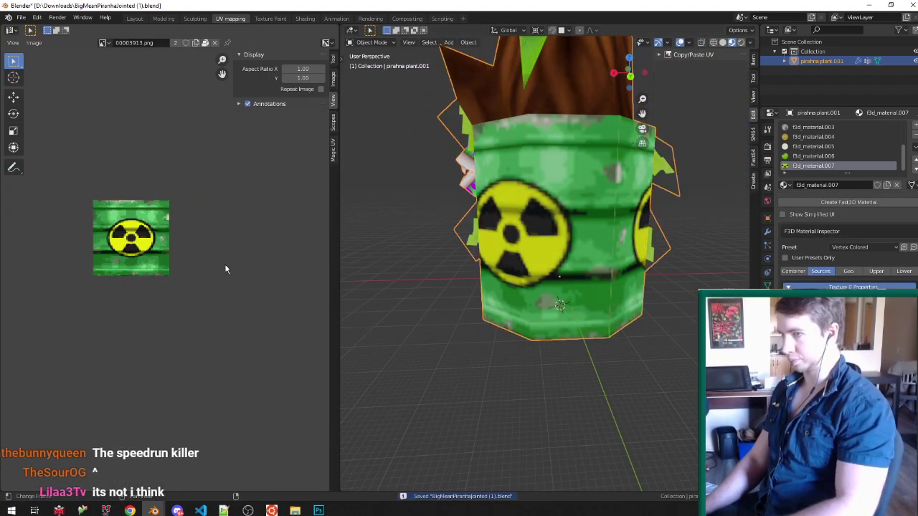
pyautogui.hotkey('ctrl', 's')
pyautogui.moveTo(428, 295); pyautogui.dragTo(472, 278, button='middle')
# Step: Slide the UV strip horizontally so the radiation sign shows, save, and inspect the barrel
pyautogui.press('Tab')
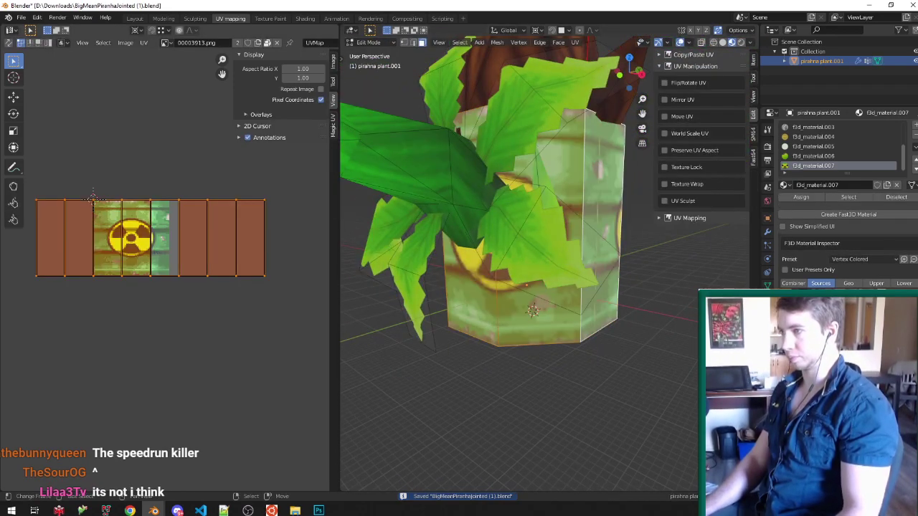
pyautogui.write('r16-')
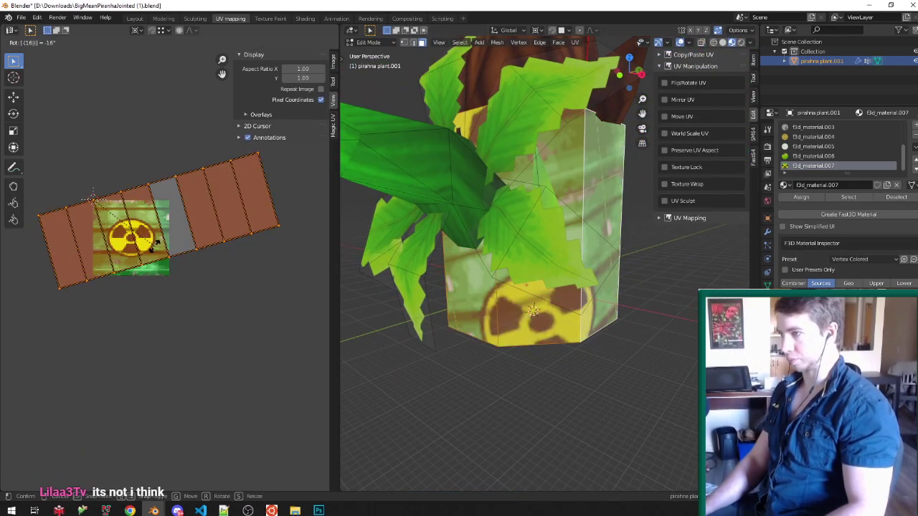
pyautogui.rightClick(153, 247)
pyautogui.press('g')
pyautogui.press('x')
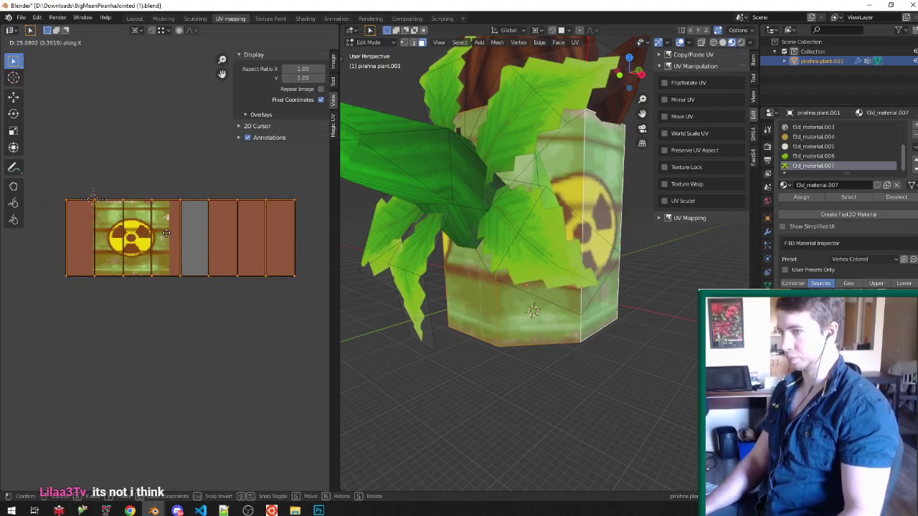
pyautogui.click(166, 233)
pyautogui.press('Tab')
pyautogui.scroll(-4, 414, 180)
pyautogui.moveTo(413, 179); pyautogui.dragTo(474, 180, button='middle')
pyautogui.hotkey('ctrl', 's')
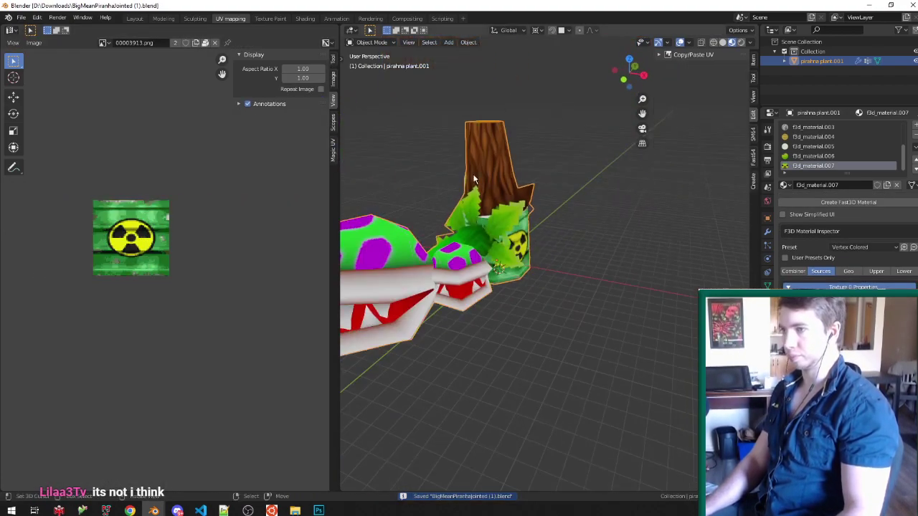
pyautogui.scroll(4, 475, 180)
pyautogui.moveTo(539, 205); pyautogui.dragTo(482, 219, button='middle')
pyautogui.scroll(-3, 482, 218)
pyautogui.scroll(3, 463, 206)
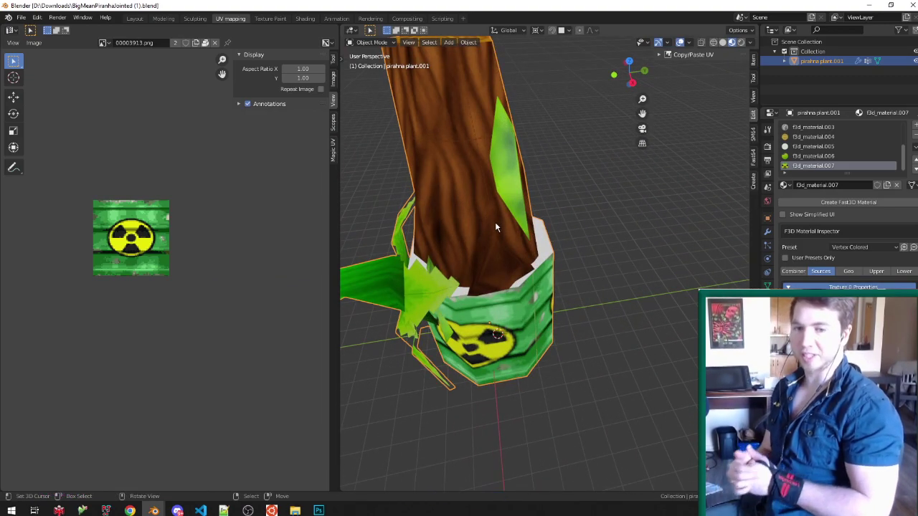
# Step: Select the pot's white rim face and poke it into a fan of triangles
pyautogui.scroll(1, 506, 224)
pyautogui.press('Tab')
pyautogui.rightClick(546, 246)
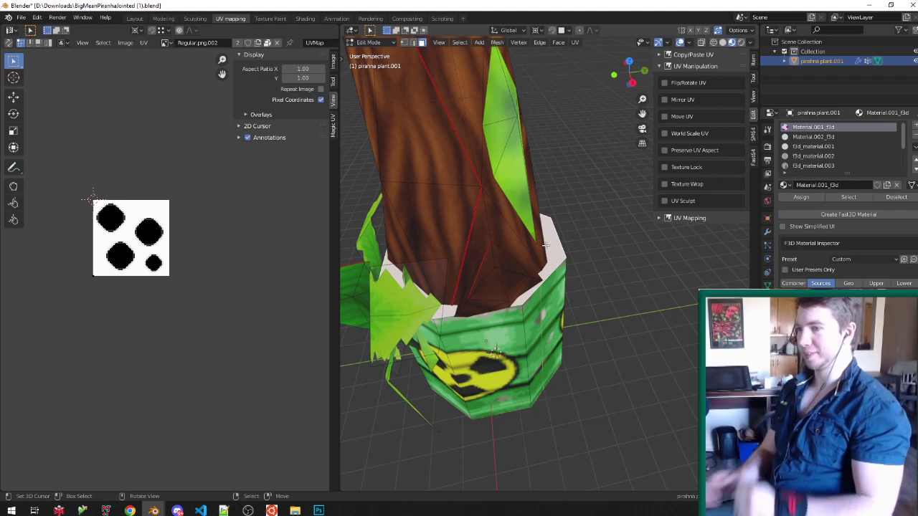
pyautogui.press('KP_Decimal')
pyautogui.scroll(-2, 582, 262)
pyautogui.moveTo(582, 262)
pyautogui.mouseDown(button='middle')
pyautogui.moveTo(500, 275)
pyautogui.moveTo(585, 292)
pyautogui.moveTo(574, 283)
pyautogui.moveTo(583, 254)
pyautogui.mouseUp(button='middle')
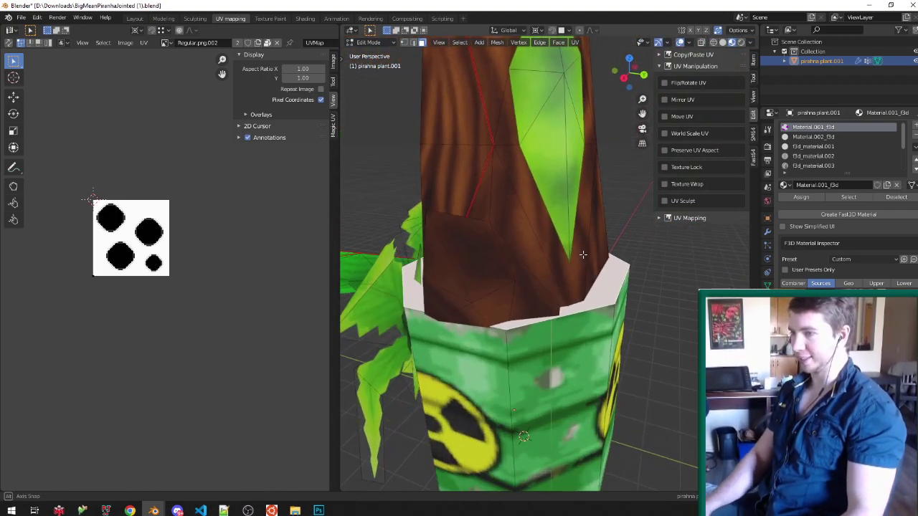
pyautogui.hotkey('alt', 'p')
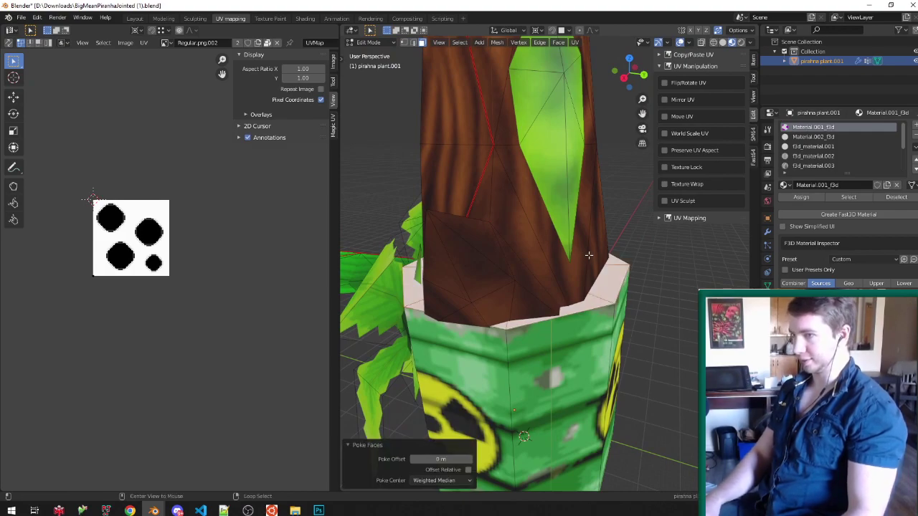
# Step: Raise the fan's centre vertex straight up along Z using X-ray vertex selection
pyautogui.press('z')
pyautogui.hotkey('ctrl', 'Tab')
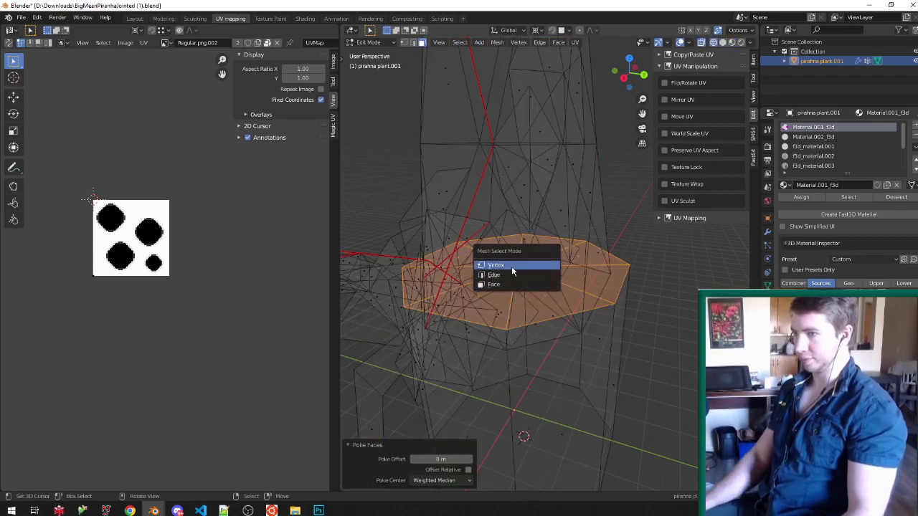
pyautogui.click(511, 266)
pyautogui.rightClick(528, 272)
pyautogui.press('g')
pyautogui.press('z')
pyautogui.click(547, 265)
pyautogui.hotkey('shift', 'z')
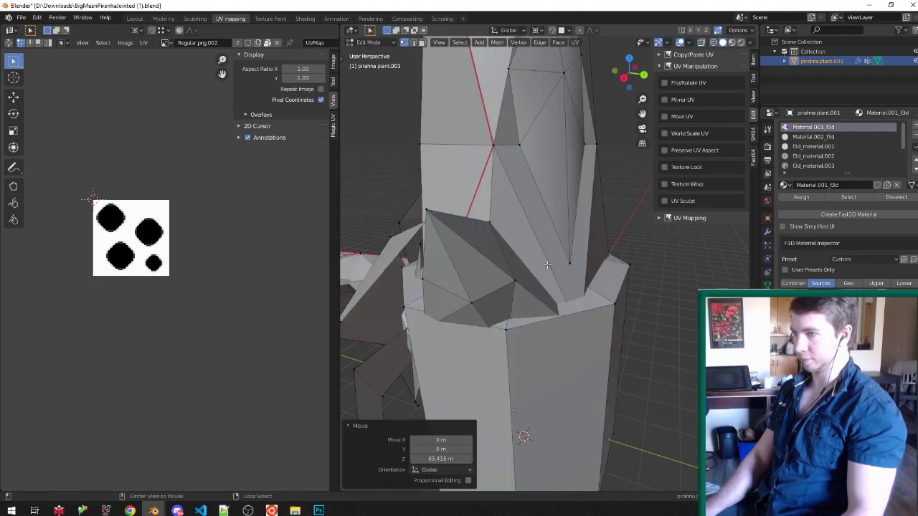
pyautogui.hotkey('alt', 'z')
# Step: Select all faces connected to the rim in face mode, excluding the leaf
pyautogui.hotkey('ctrl', 'Tab')
pyautogui.click(549, 290)
pyautogui.click(554, 183)
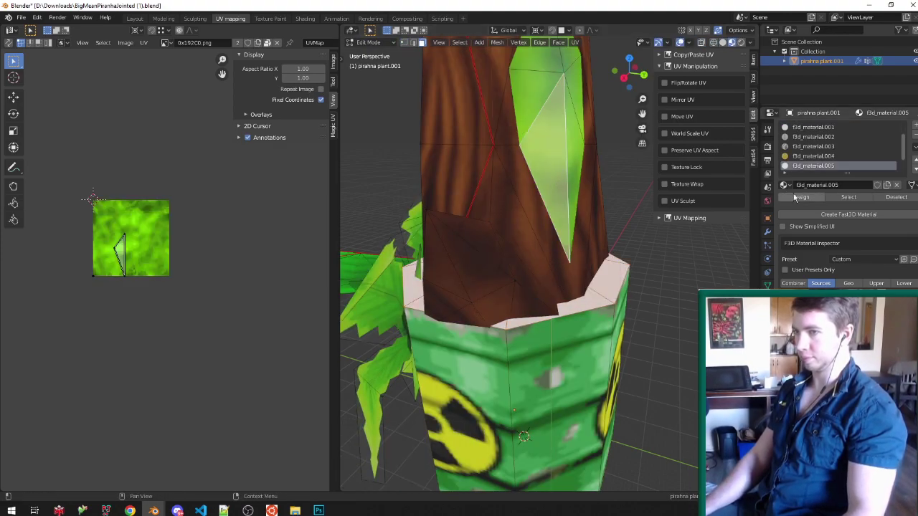
pyautogui.hotkey('alt', 'a')
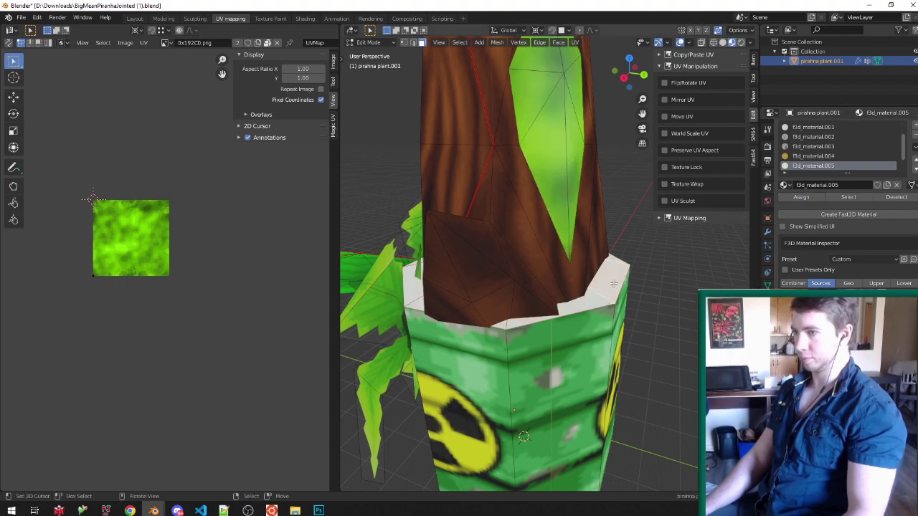
pyautogui.hotkey('ctrl', 'l')
pyautogui.press('Tab')
# Step: Fill the selected rim faces with a darkened vertex paint colour
pyautogui.press('v')
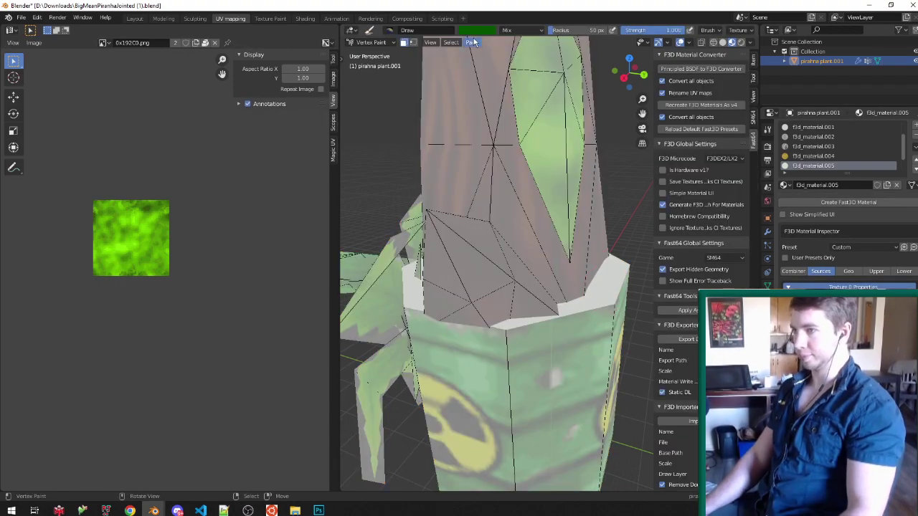
pyautogui.click(475, 31)
pyautogui.moveTo(541, 93); pyautogui.dragTo(542, 114)
pyautogui.hotkey('shift', 'k')
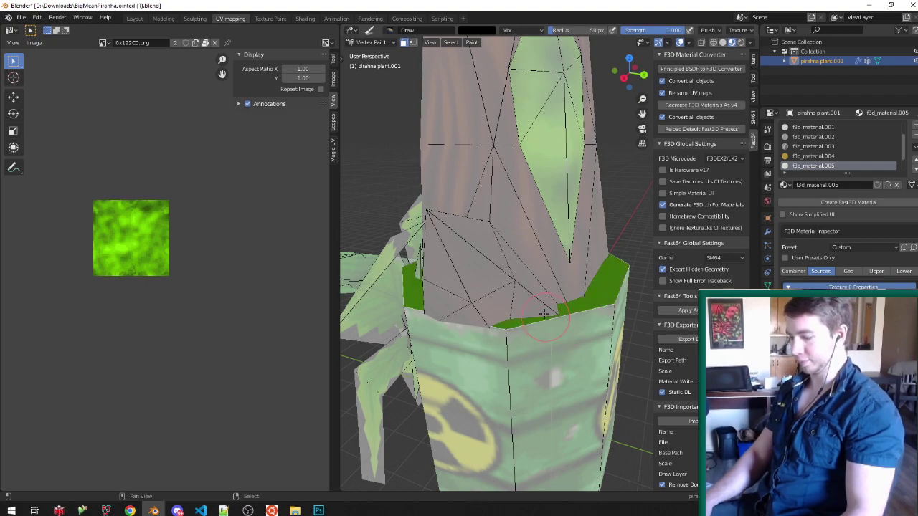
pyautogui.scroll(9, 512, 243)
# Step: Reselect rim vertices, enable face-selection masking, and set paint brightness to 0.427, then darker
pyautogui.hotkey('ctrl', 'Tab')
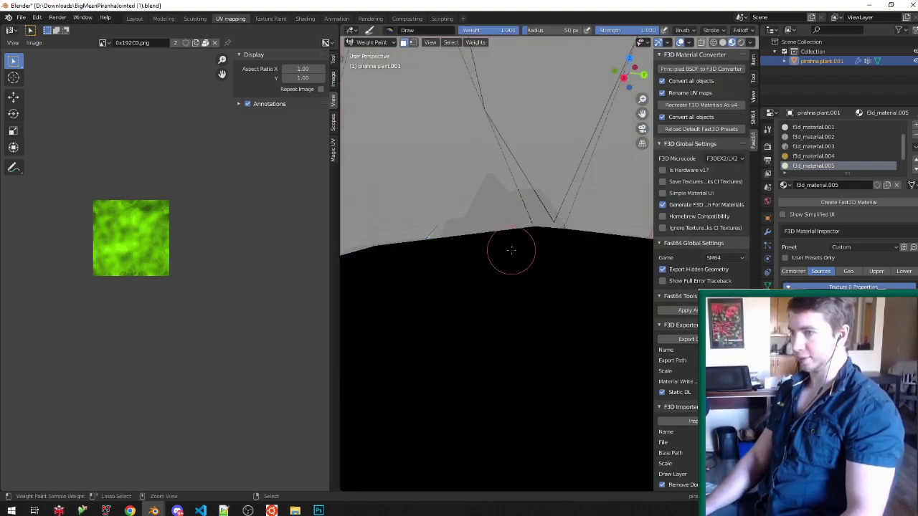
pyautogui.hotkey('ctrl', 'Tab')
pyautogui.press('Tab')
pyautogui.hotkey('ctrl', 'Tab')
pyautogui.click(492, 232)
pyautogui.rightClick(527, 249)
pyautogui.press('Tab')
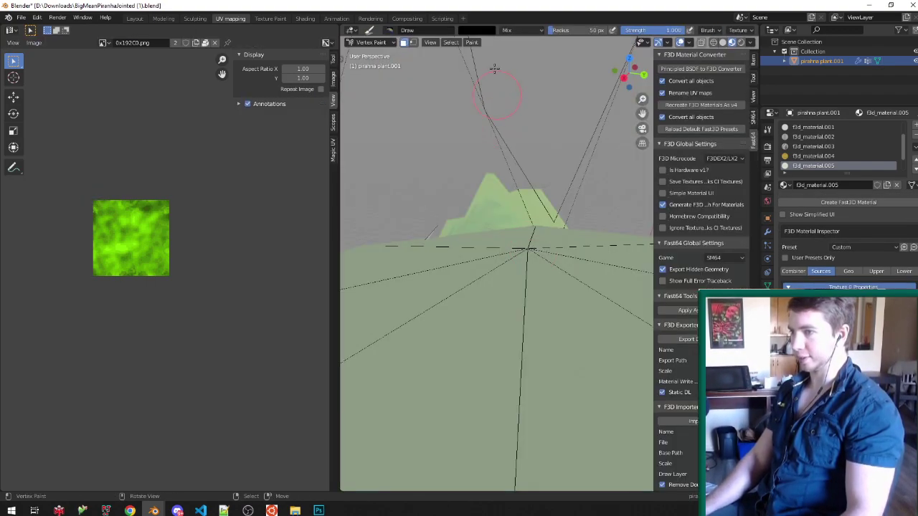
pyautogui.click(412, 42)
pyautogui.click(478, 31)
pyautogui.click(541, 82)
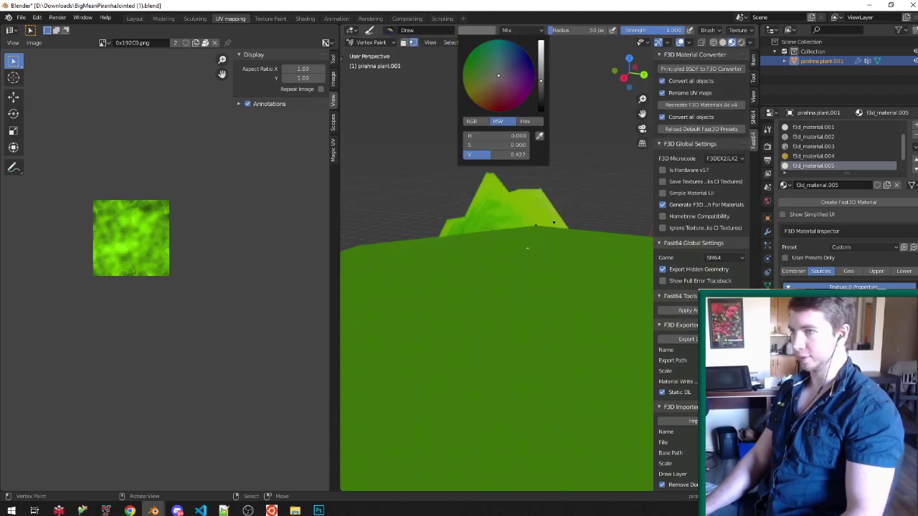
pyautogui.click(540, 107)
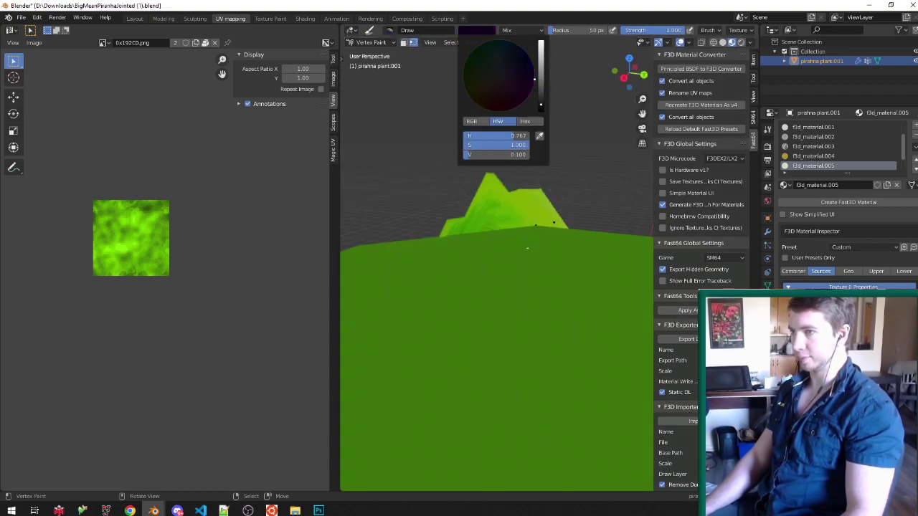
# Step: Grow the face selection and unwrap the rim faces onto the leaf texture
pyautogui.press('Tab')
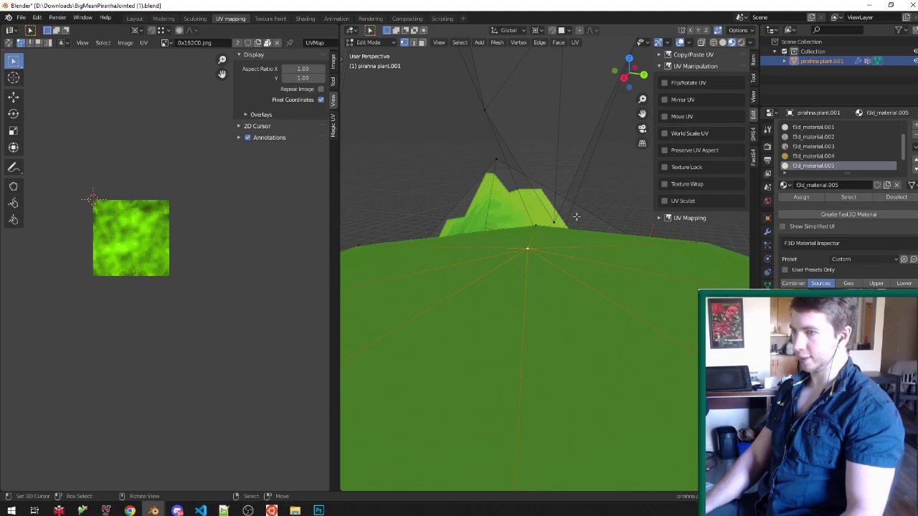
pyautogui.press('ctrl+KP_Add')
pyautogui.press('u')
pyautogui.click(576, 215)
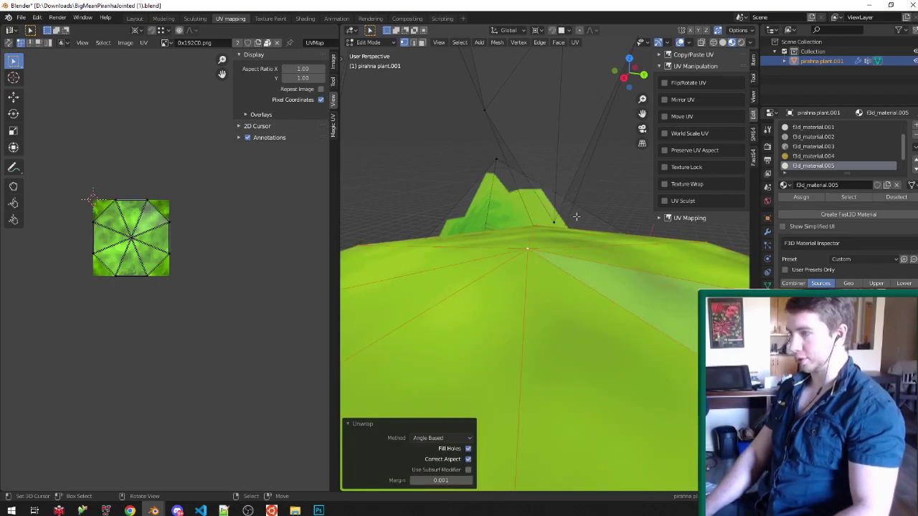
pyautogui.press('KP_Decimal')
pyautogui.scroll(3, 93, 215)
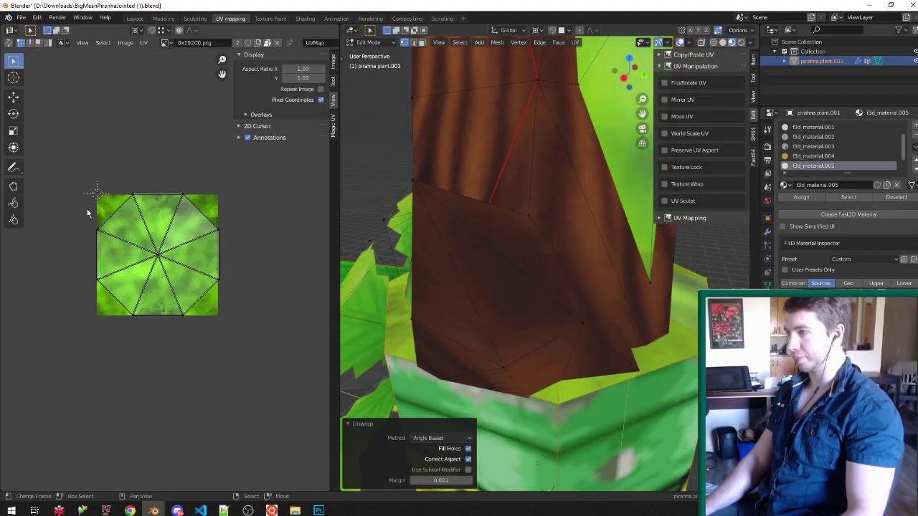
# Step: Snap the fan's UV vertices onto the bottom vertices and save the blend file
pyautogui.moveTo(109, 297); pyautogui.dragTo(155, 335, button='right')
pyautogui.moveTo(87, 262); pyautogui.dragTo(109, 351, button='right')
pyautogui.moveTo(138, 183); pyautogui.dragTo(196, 324, button='right')
pyautogui.moveTo(210, 184); pyautogui.dragTo(137, 361, button='right')
pyautogui.moveTo(257, 231); pyautogui.dragTo(215, 357, button='right')
pyautogui.moveTo(251, 289); pyautogui.dragTo(149, 358, button='right')
pyautogui.press('Tab')
pyautogui.moveTo(623, 327)
pyautogui.mouseDown(button='middle')
pyautogui.moveTo(582, 338)
pyautogui.moveTo(495, 309)
pyautogui.moveTo(522, 283)
pyautogui.mouseUp(button='middle')
pyautogui.scroll(-5, 488, 305)
pyautogui.press('v')
pyautogui.hotkey('ctrl', 's')
pyautogui.moveTo(522, 312); pyautogui.dragTo(508, 292, button='middle')
pyautogui.click(135, 18)
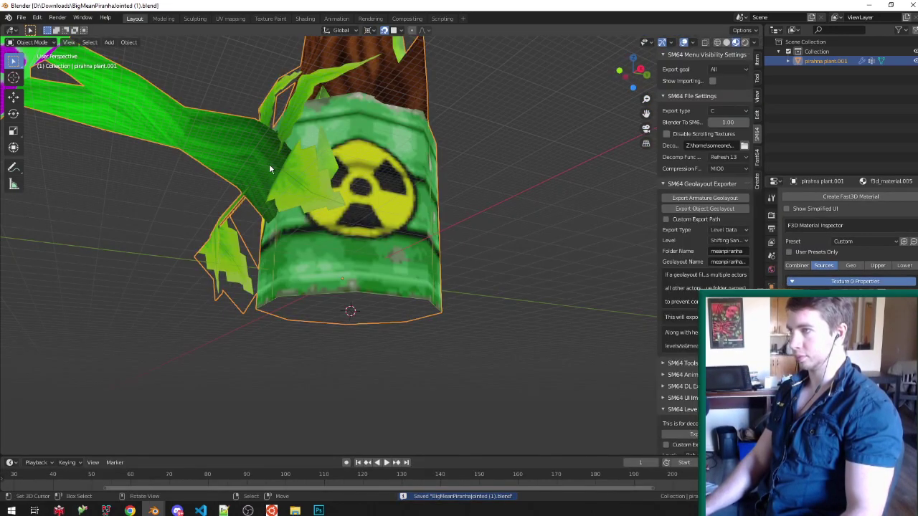
# Step: Orbit around the finished barrel plant, save, then bring up the build terminal and Project64
pyautogui.moveTo(308, 251); pyautogui.dragTo(315, 299, button='middle')
pyautogui.scroll(-4, 316, 300)
pyautogui.scroll(1, 376, 211)
pyautogui.hotkey('ctrl', 's')
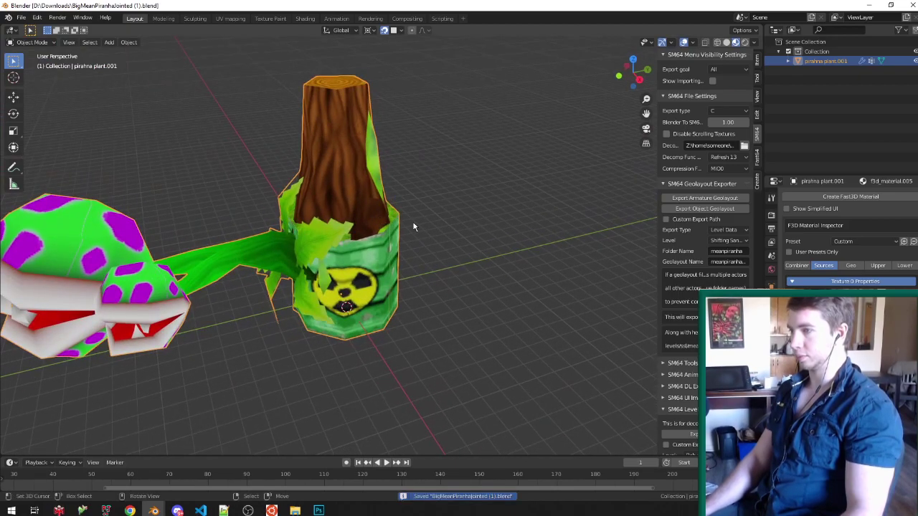
pyautogui.moveTo(413, 225); pyautogui.dragTo(381, 209, button='middle')
pyautogui.scroll(-3, 382, 209)
pyautogui.scroll(2, 352, 206)
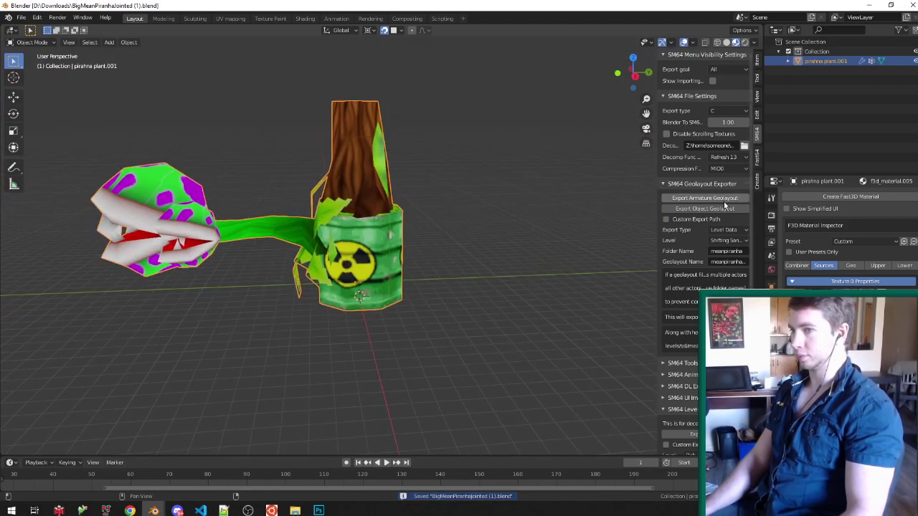
pyautogui.click(273, 510)
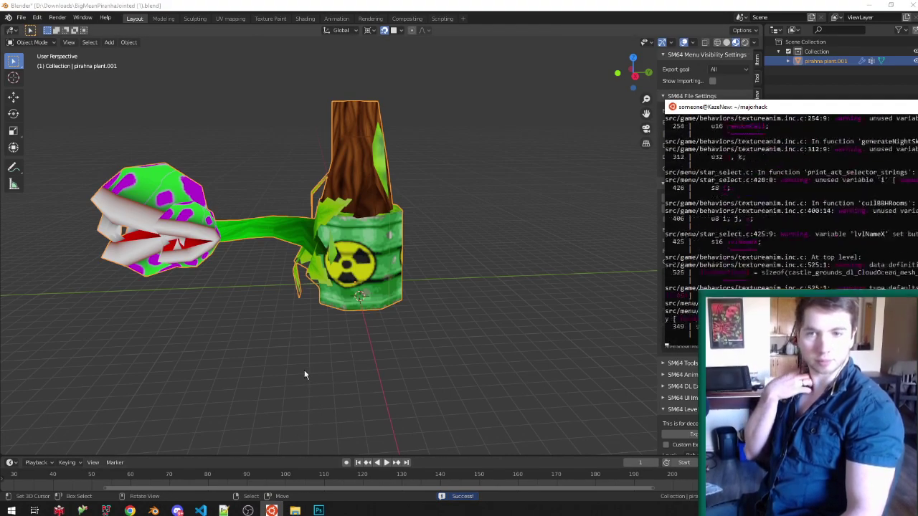
pyautogui.click(106, 510)
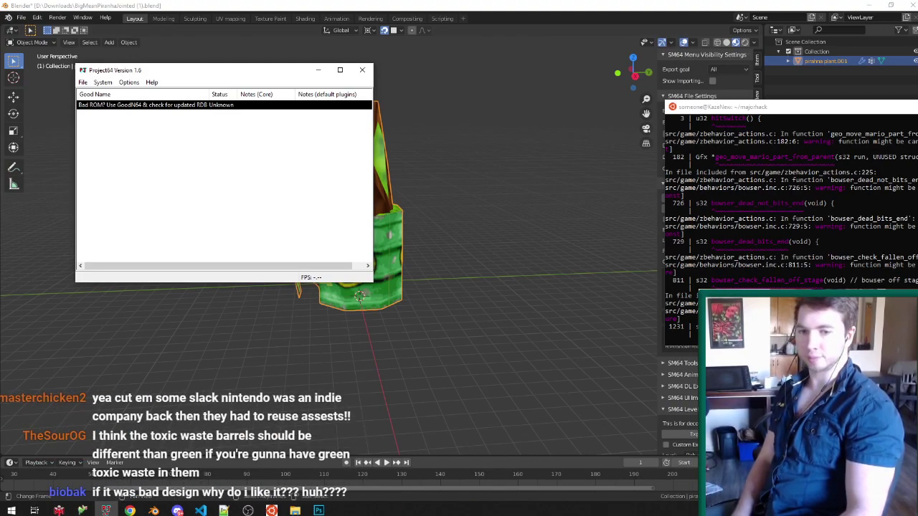
# Step: Launch the game ROM, check the barrel piranha plant in-game, then close Project64
pyautogui.doubleClick(153, 106)
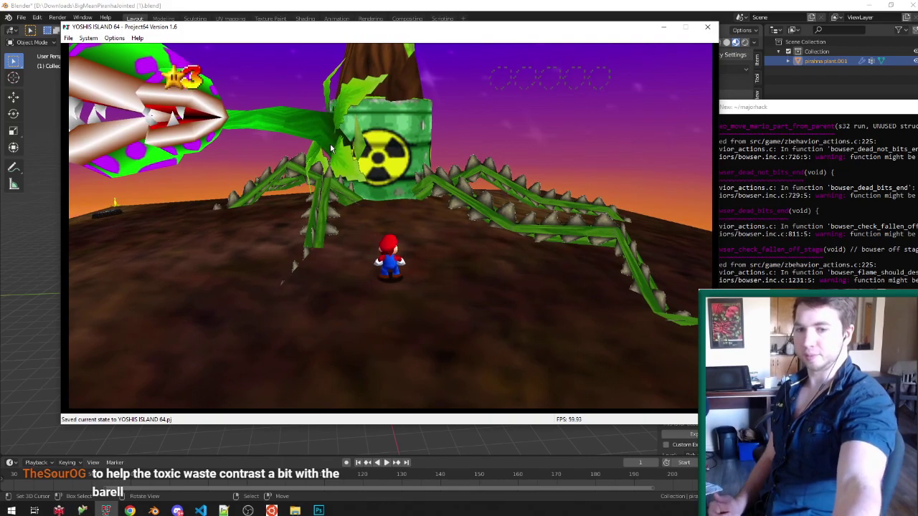
pyautogui.click(707, 27)
pyautogui.scroll(4, 359, 251)
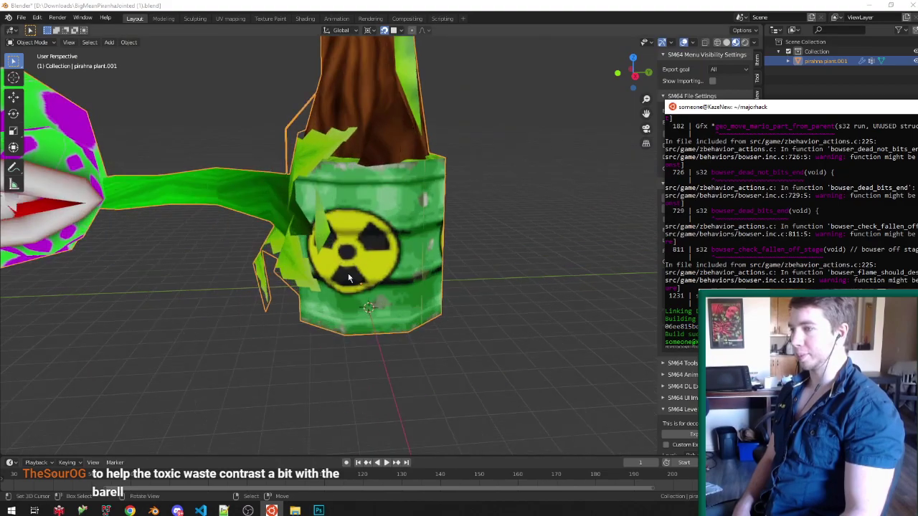
# Step: In File Explorer, go back to sorted textures and open the maximized metal folder
pyautogui.click(300, 511)
pyautogui.hotkey('alt', 'Left')
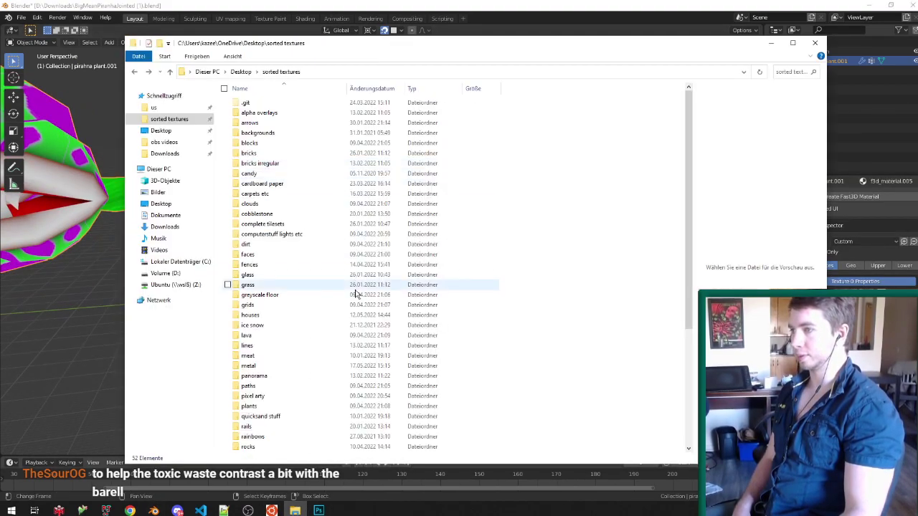
pyautogui.doubleClick(303, 362)
pyautogui.doubleClick(368, 45)
pyautogui.hotkey('ctrl', 'f')
pyautogui.write('RMGP01_d62e058a_14.png')
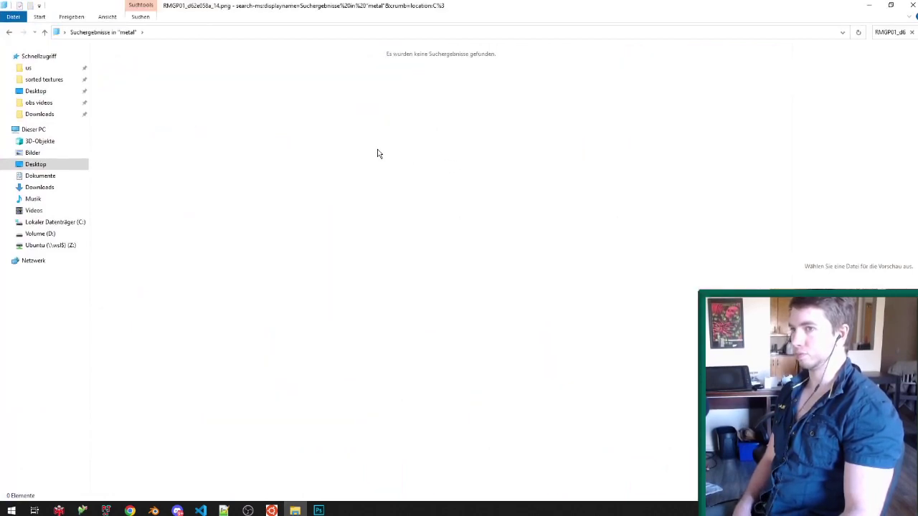
pyautogui.press('Escape')
# Step: Browse the metal textures and select the hazard crate texture 00000178.png
pyautogui.scroll(-3, 504, 243)
pyautogui.scroll(-10, 504, 244)
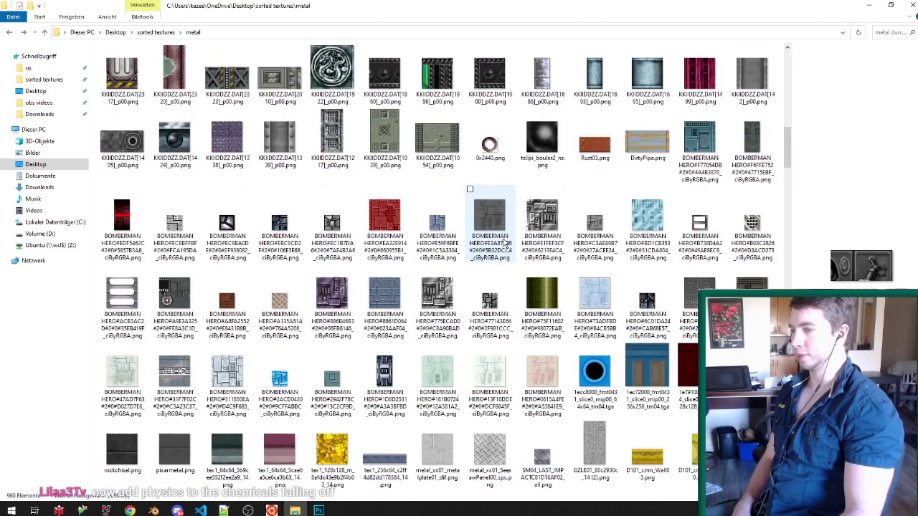
pyautogui.scroll(-3, 506, 244)
pyautogui.scroll(-3, 504, 244)
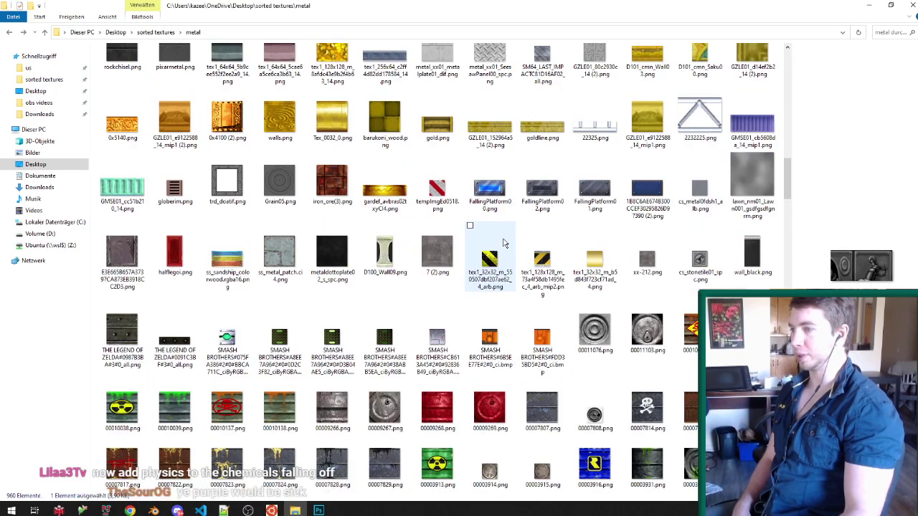
pyautogui.scroll(-3, 503, 244)
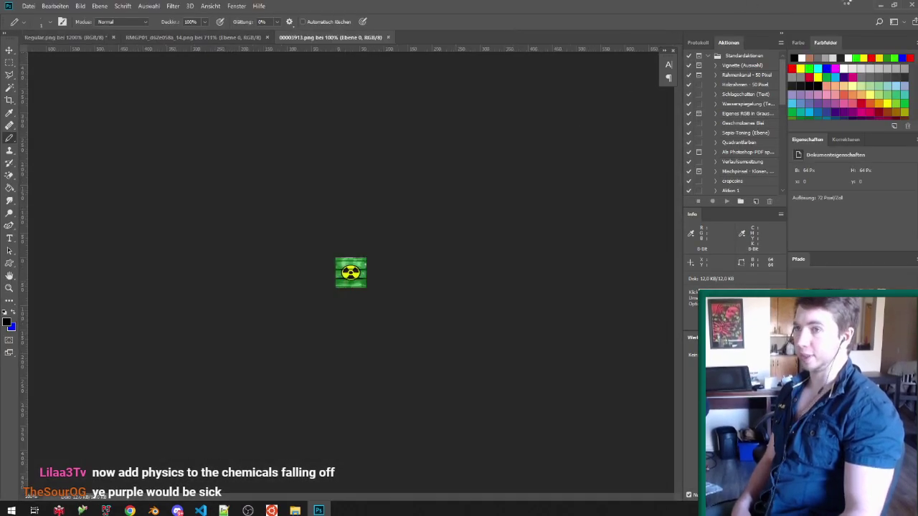
pyautogui.click(876, 3)
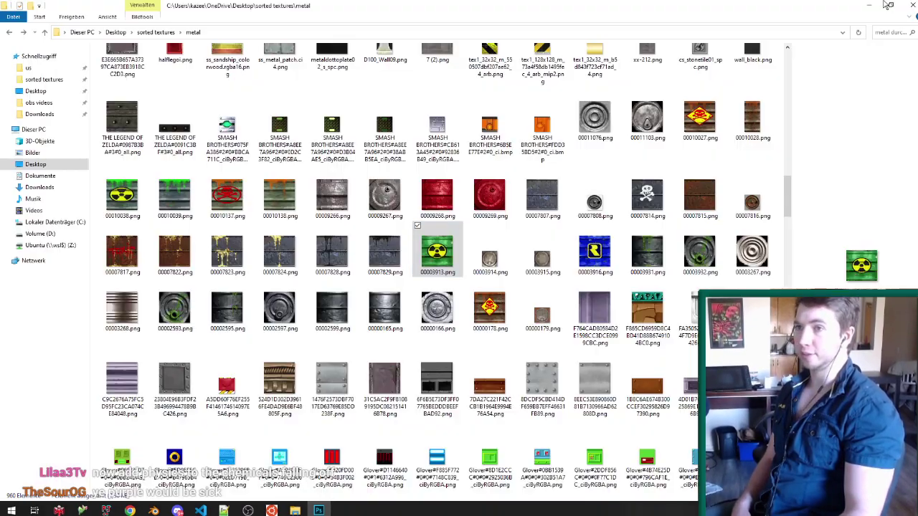
pyautogui.click(500, 292)
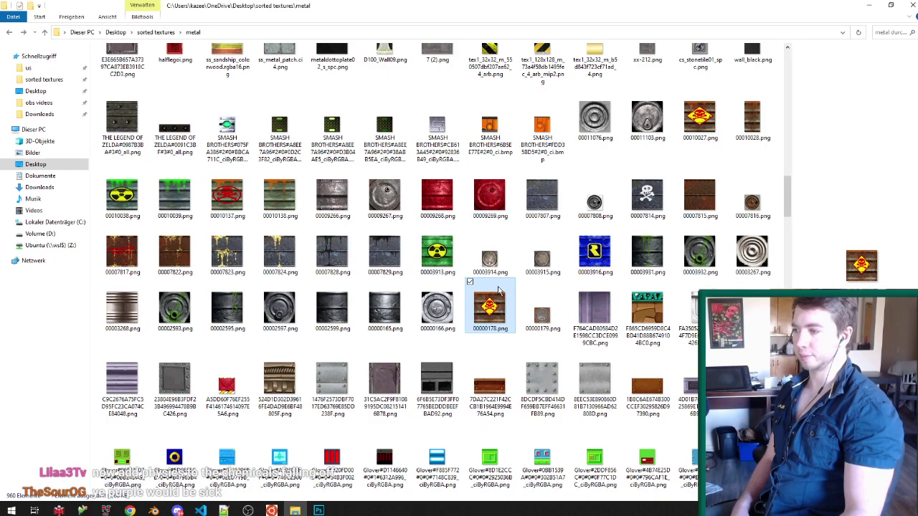
# Step: Scroll further to the barrel texture 00003913.png and bring it up in Photoshop
pyautogui.scroll(-15, 500, 291)
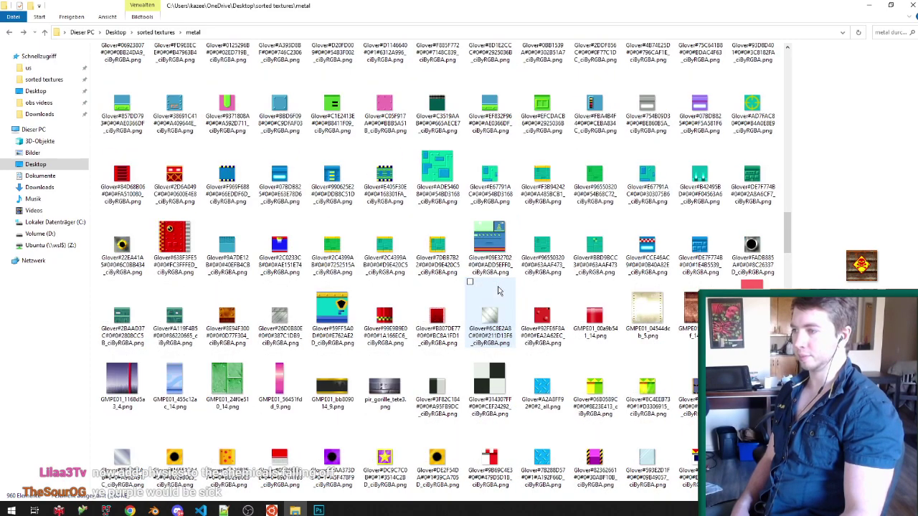
pyautogui.scroll(-15, 500, 292)
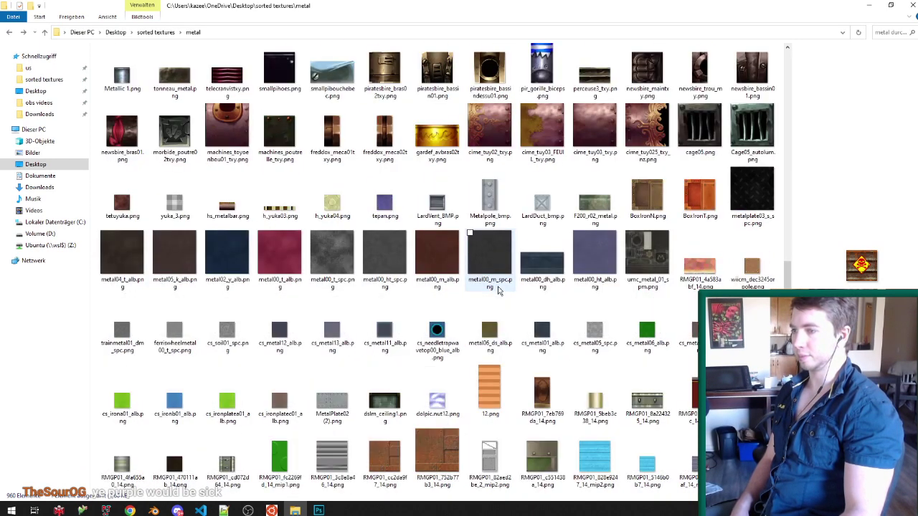
pyautogui.scroll(-12, 500, 290)
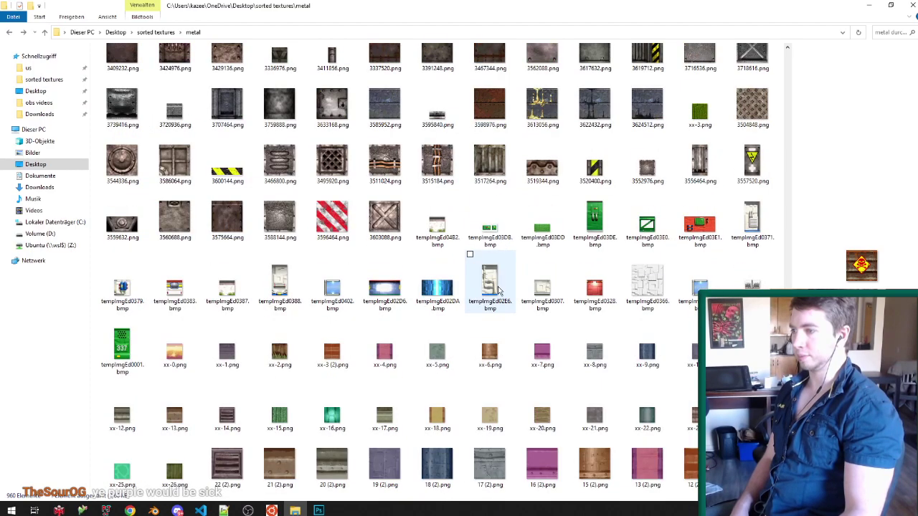
pyautogui.scroll(-15, 499, 290)
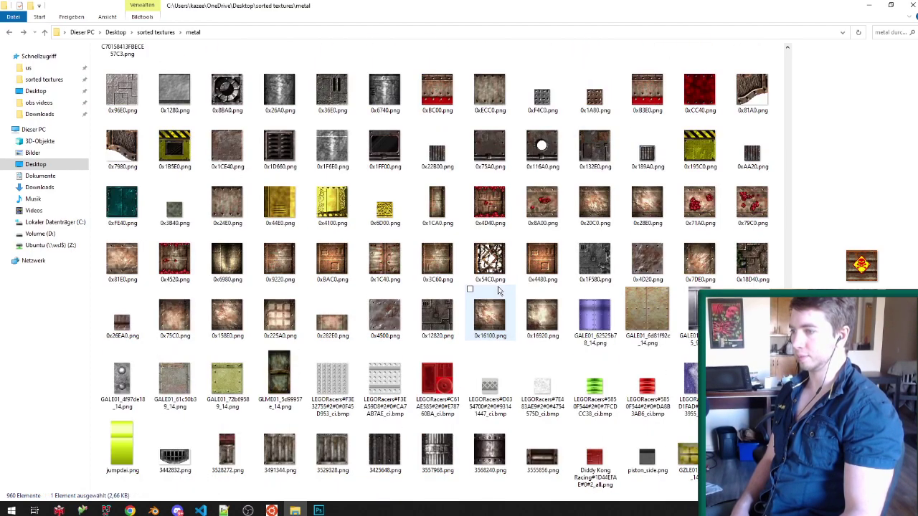
pyautogui.scroll(-1, 457, 371)
pyautogui.click(320, 511)
pyautogui.keyDown('alt'); pyautogui.scroll(12, 329, 292); pyautogui.keyUp('alt')
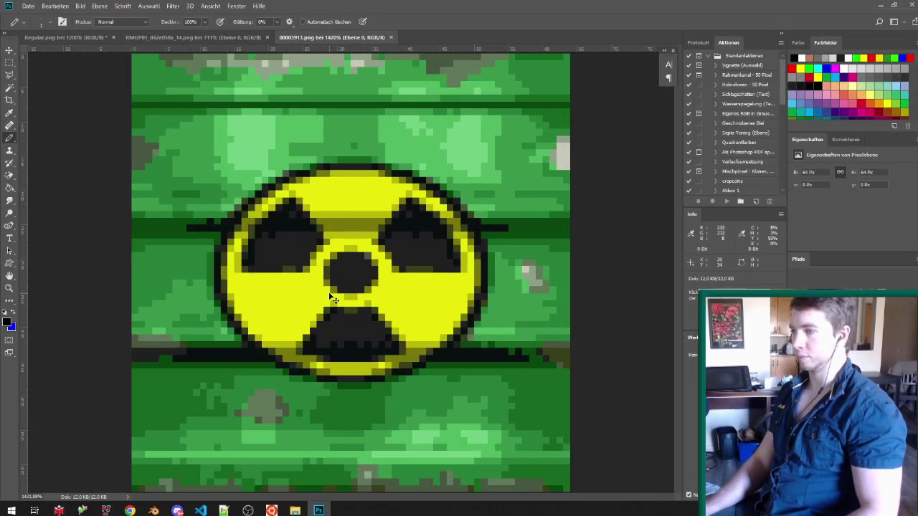
# Step: Select the green background around the radiation sign on the barrel texture with quick selection
pyautogui.keyDown('alt'); pyautogui.scroll(-1, 330, 292); pyautogui.keyUp('alt')
pyautogui.press('w')
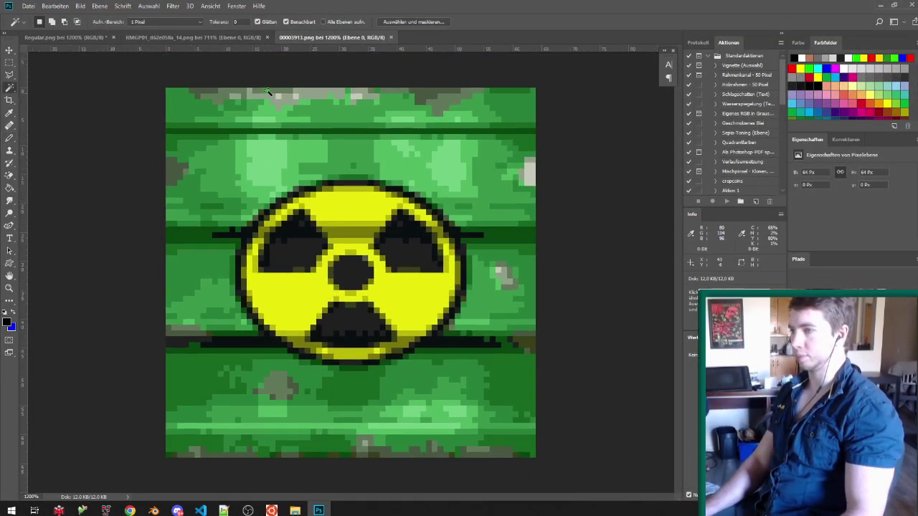
pyautogui.rightClick(10, 87)
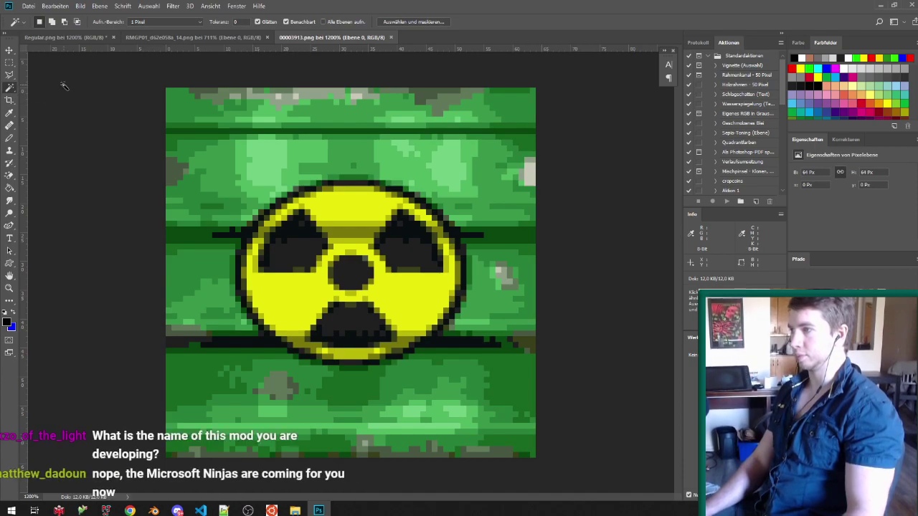
pyautogui.hotkey('alt', 'Tab')
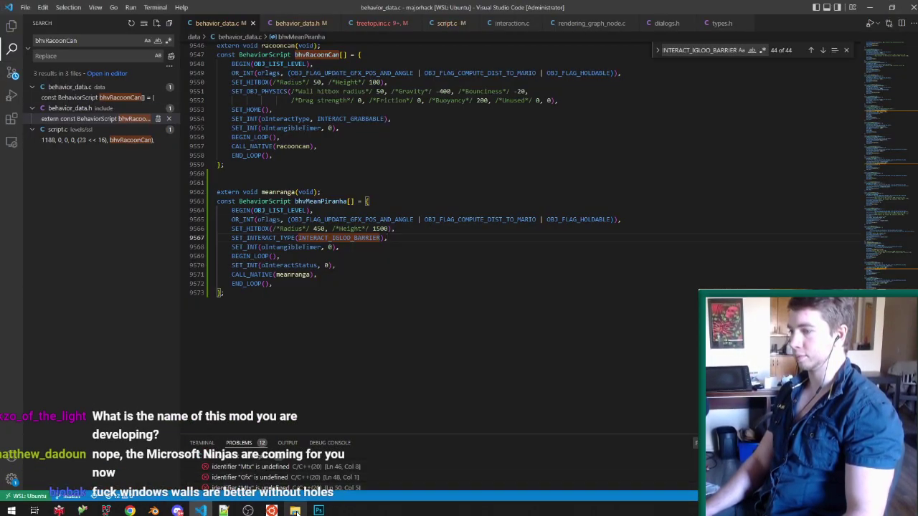
pyautogui.click(318, 511)
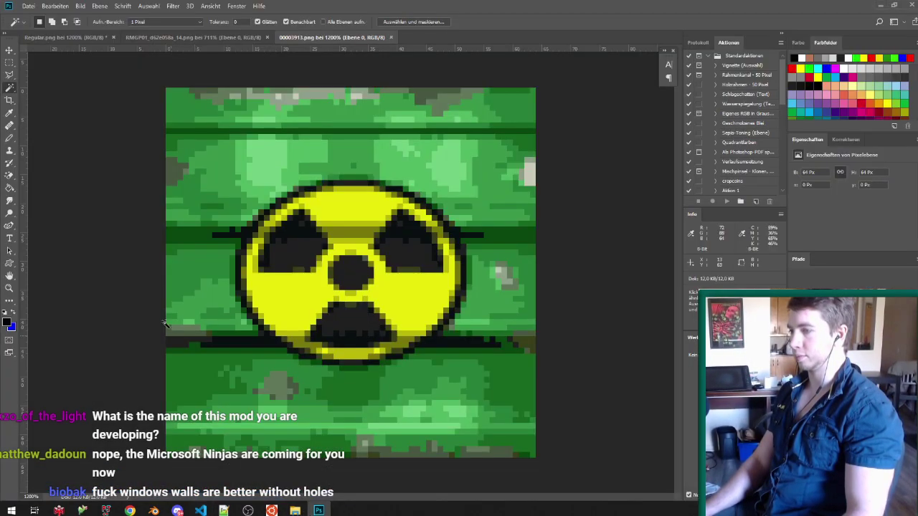
pyautogui.rightClick(12, 88)
pyautogui.click(86, 89)
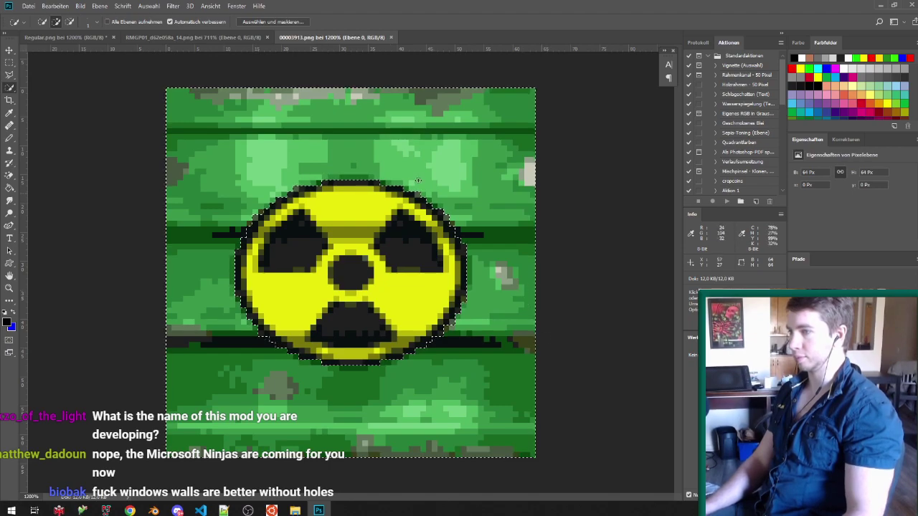
# Step: Add a Hue/Saturation adjustment layer and shift the background hue to about +172 for magenta
pyautogui.click(853, 496)
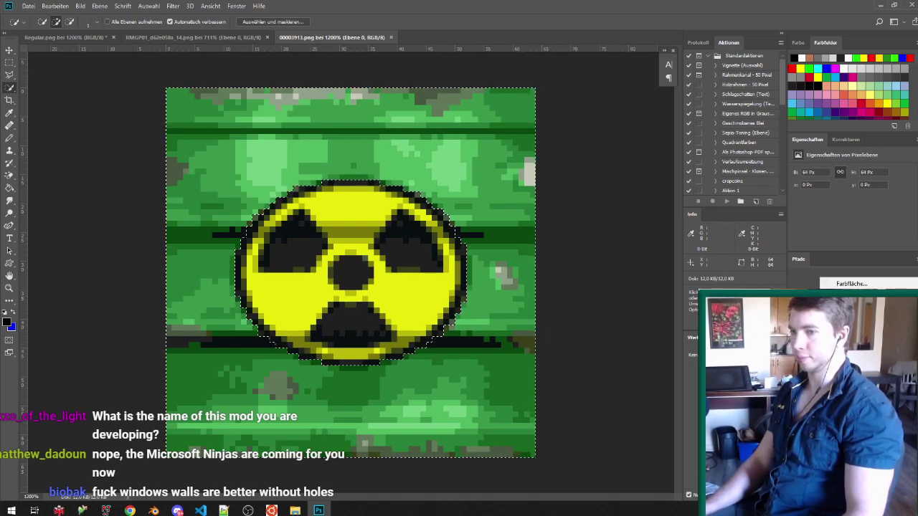
pyautogui.click(854, 376)
pyautogui.moveTo(852, 207); pyautogui.dragTo(785, 208)
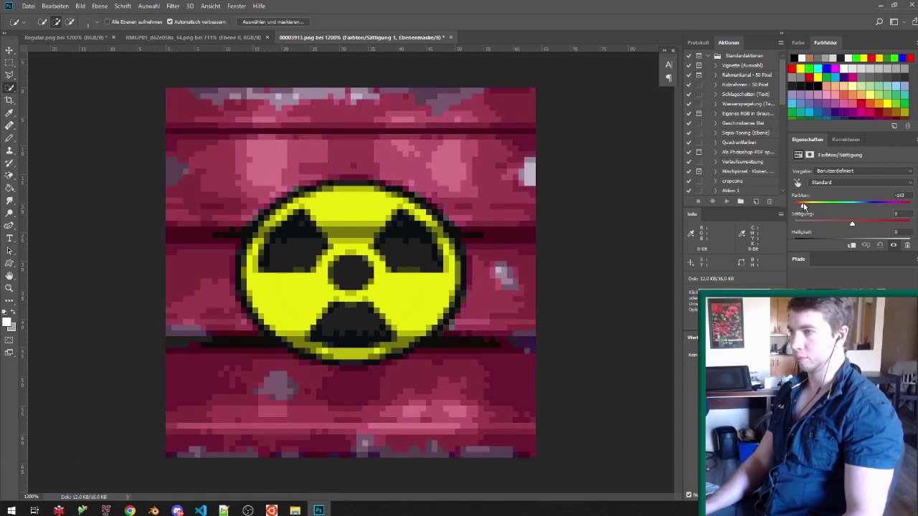
pyautogui.moveTo(784, 199); pyautogui.dragTo(899, 203)
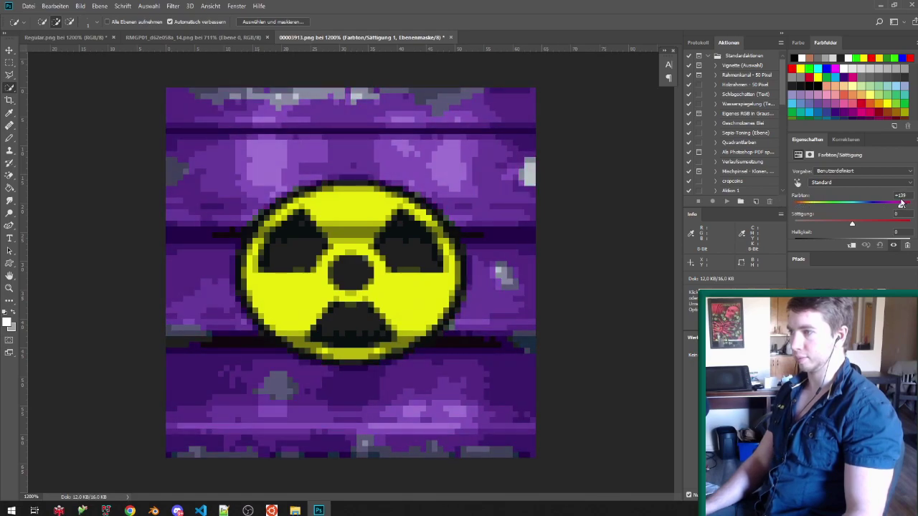
# Step: Flatten the image and convert it to Indexed Color with a Local Perceptual 16-colour palette
pyautogui.click(79, 6)
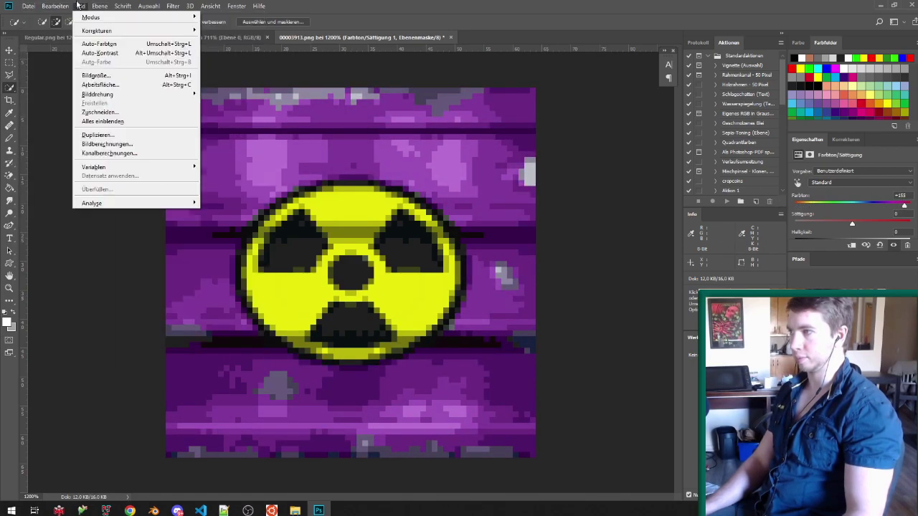
pyautogui.moveTo(95, 17)
pyautogui.click(216, 44)
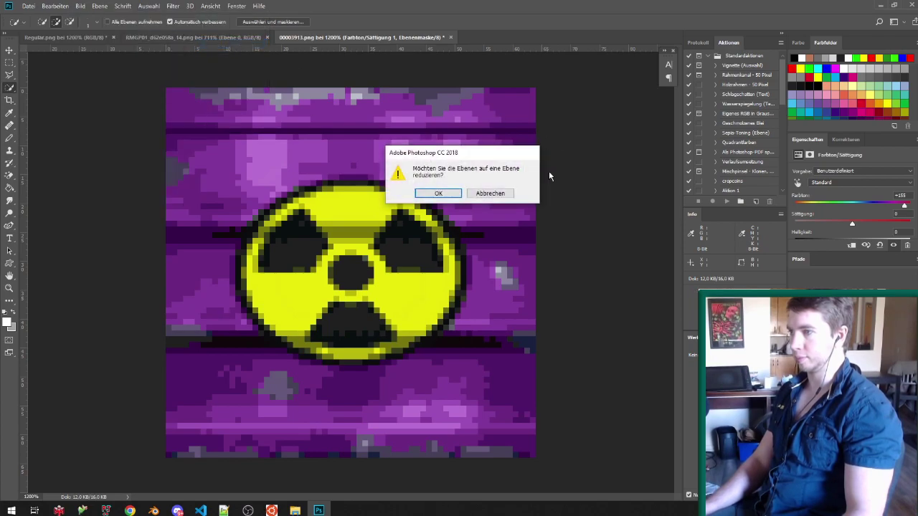
pyautogui.click(440, 192)
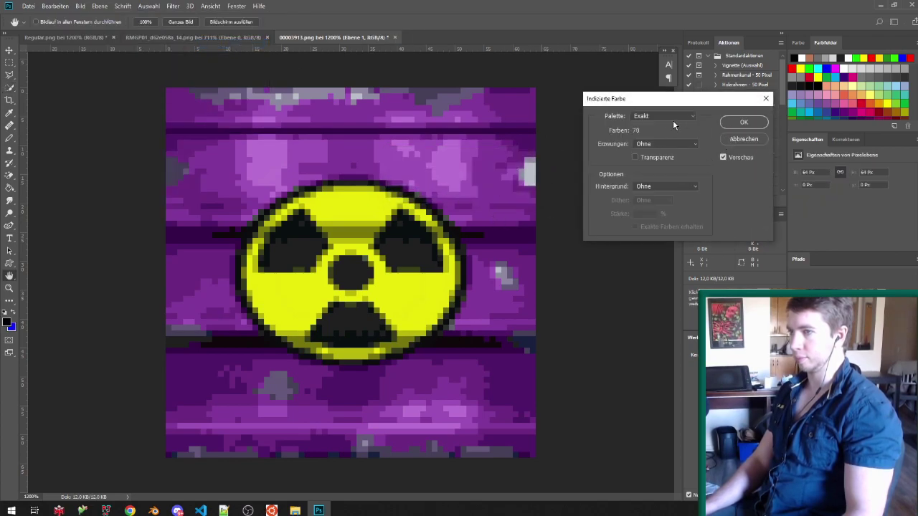
pyautogui.click(675, 116)
pyautogui.click(653, 166)
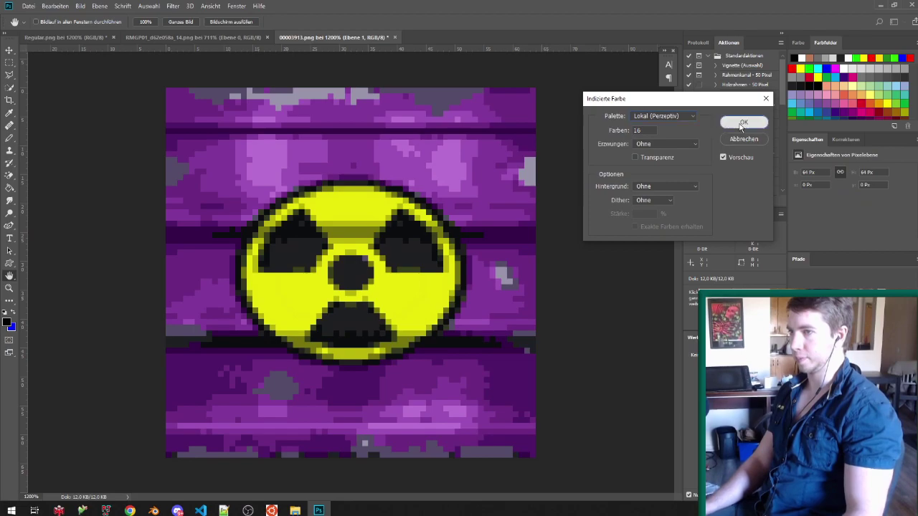
pyautogui.click(742, 123)
# Step: Quick Export the texture as PNG to the Desktop as 00003913.png
pyautogui.click(28, 7)
pyautogui.moveTo(154, 135)
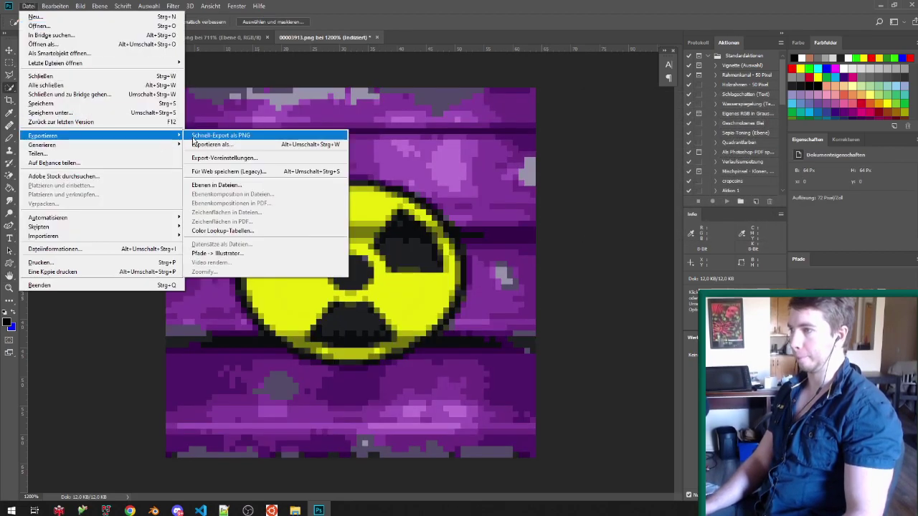
pyautogui.click(208, 134)
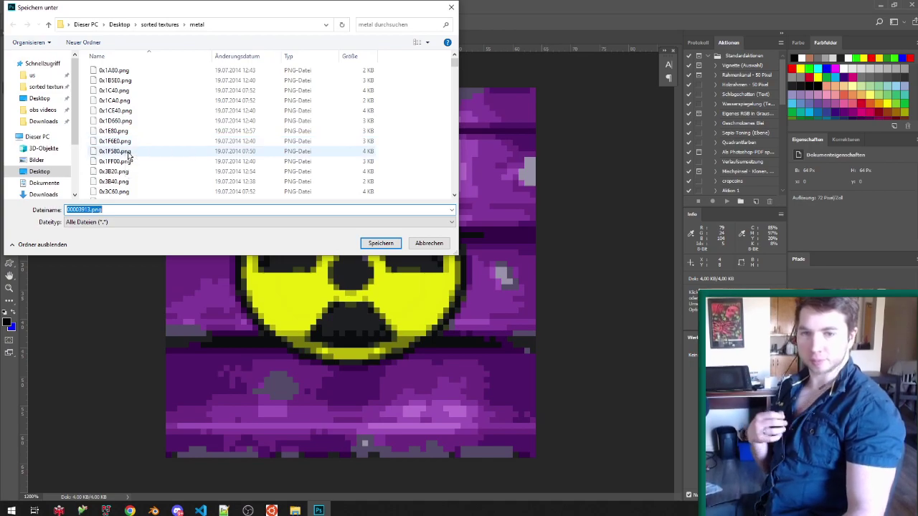
pyautogui.click(43, 98)
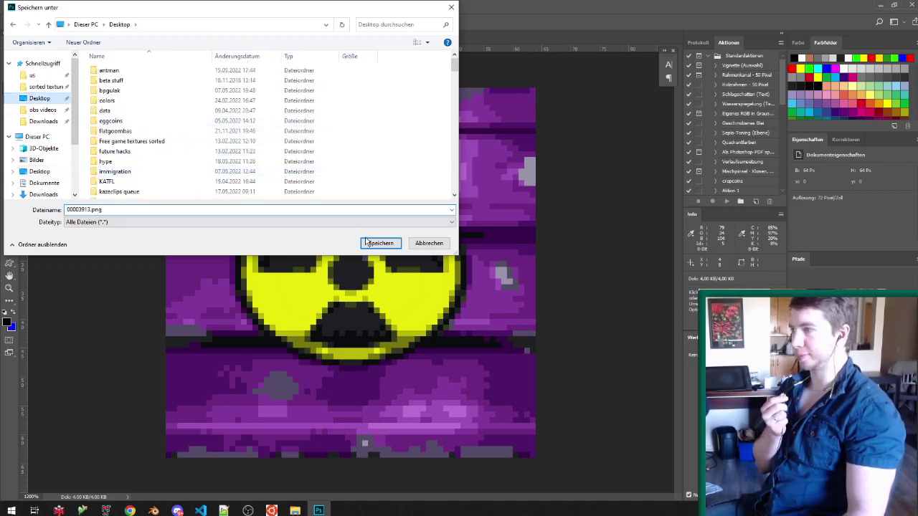
pyautogui.click(381, 243)
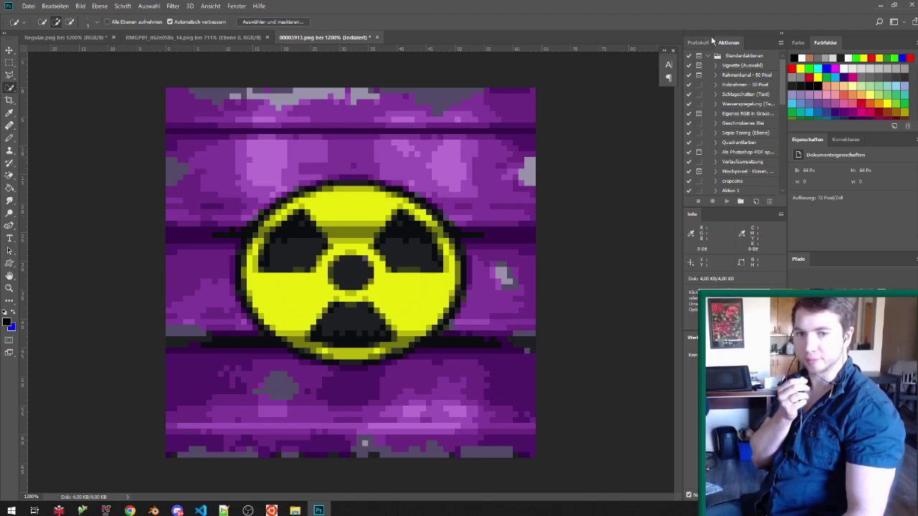
pyautogui.click(879, 5)
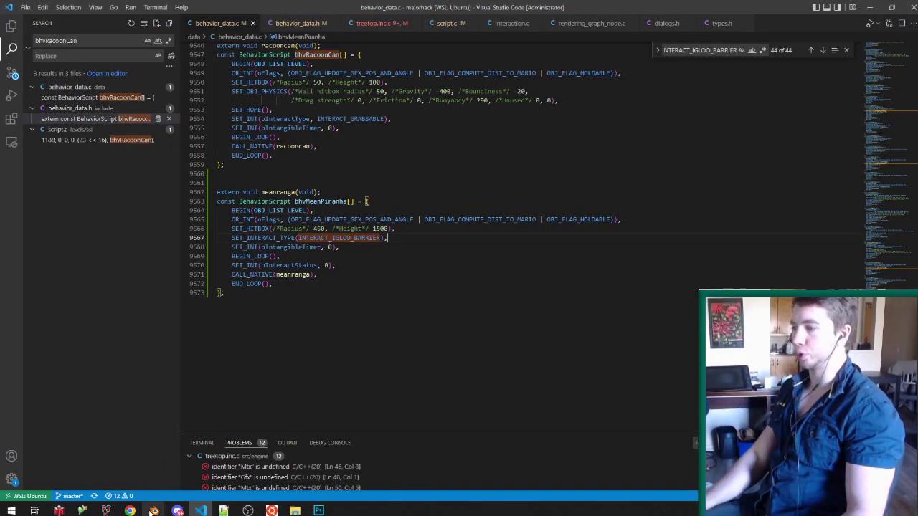
# Step: Back in Blender, enter Edit Mode and select the front barrel face of the pot
pyautogui.moveTo(153, 510)
pyautogui.click(206, 470)
pyautogui.press('Tab')
pyautogui.moveTo(304, 283); pyautogui.dragTo(381, 308, button='middle')
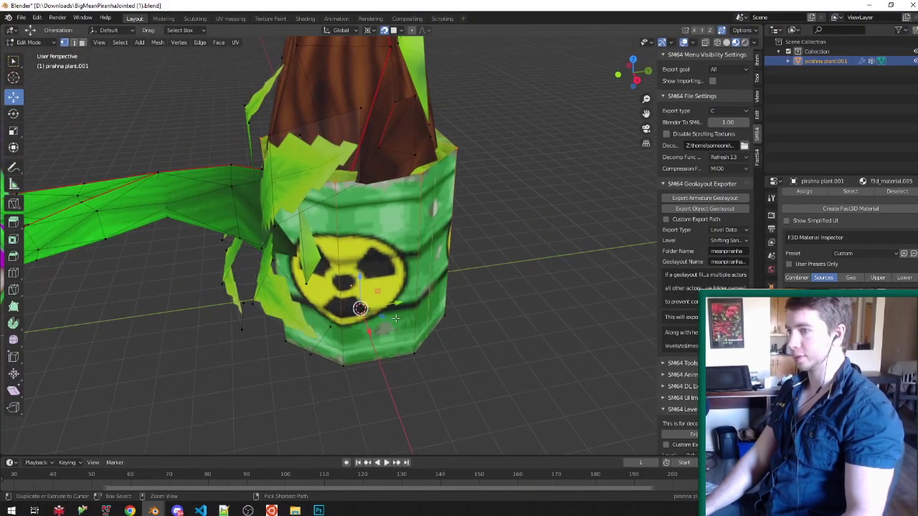
pyautogui.click(392, 305)
# Step: Replace the barrel's old texture with 00003913.png from the Desktop
pyautogui.click(905, 342)
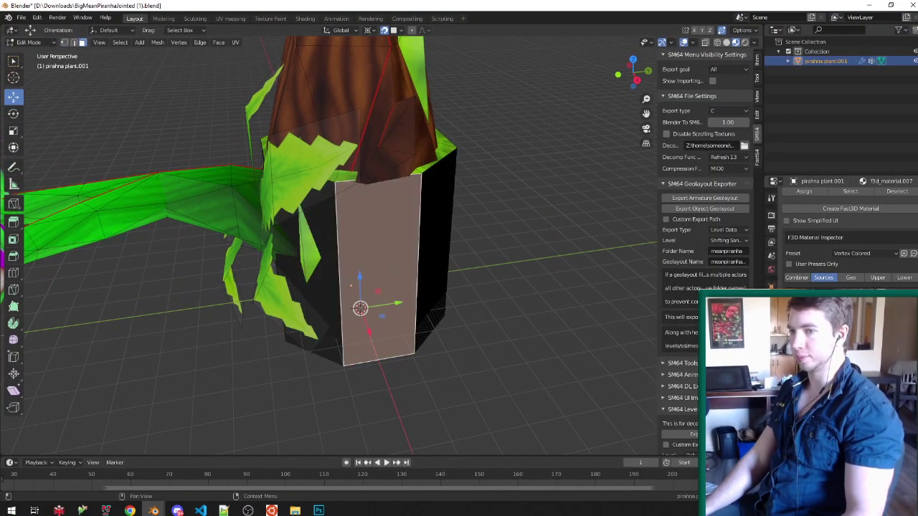
pyautogui.click(886, 343)
pyautogui.click(216, 348)
pyautogui.scroll(-8, 402, 362)
pyautogui.scroll(-3, 408, 363)
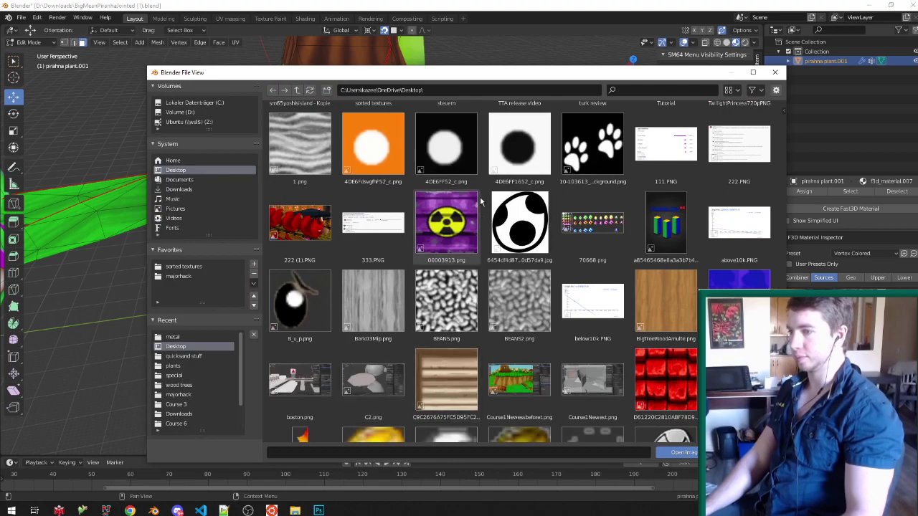
pyautogui.doubleClick(480, 196)
# Step: Save BigMeanPiranhaJointed (1).blend and select the green rim face
pyautogui.moveTo(480, 196); pyautogui.dragTo(414, 188, button='middle')
pyautogui.hotkey('ctrl', 's')
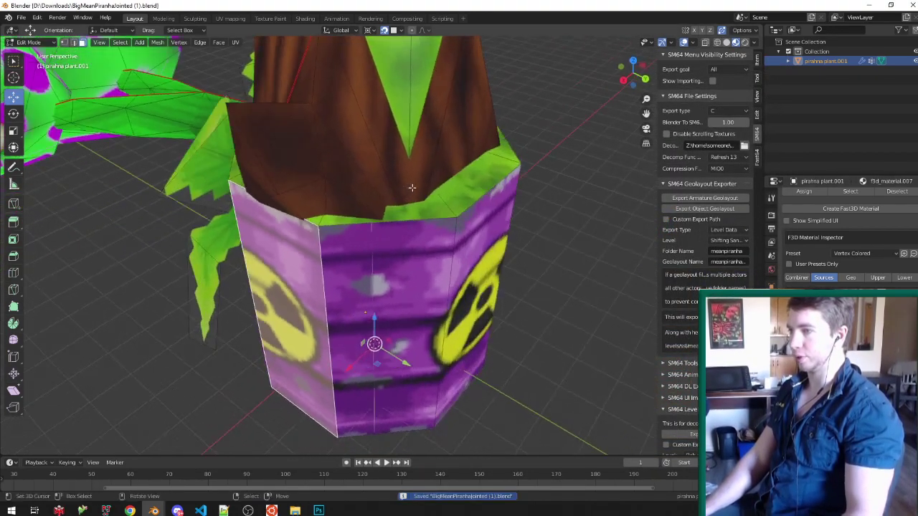
pyautogui.press('Tab')
pyautogui.press('Tab')
pyautogui.click(426, 211)
# Step: In edge select mode, select the rim's front edge and rip it free with V
pyautogui.hotkey('ctrl', 'Tab')
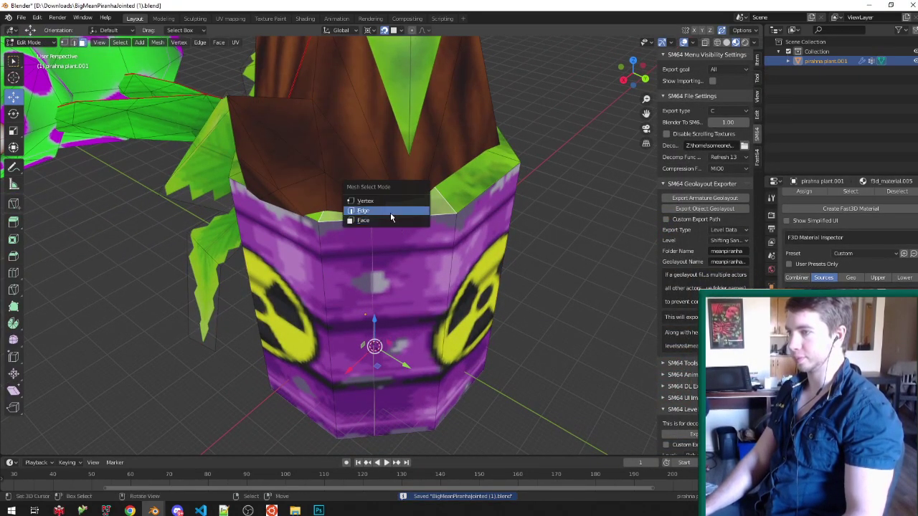
pyautogui.click(392, 216)
pyautogui.rightClick(394, 217)
pyautogui.press('v')
pyautogui.rightClick(431, 224)
# Step: Select the ripped rim edge in wireframe and raise it along the Z axis
pyautogui.hotkey('alt', 'z')
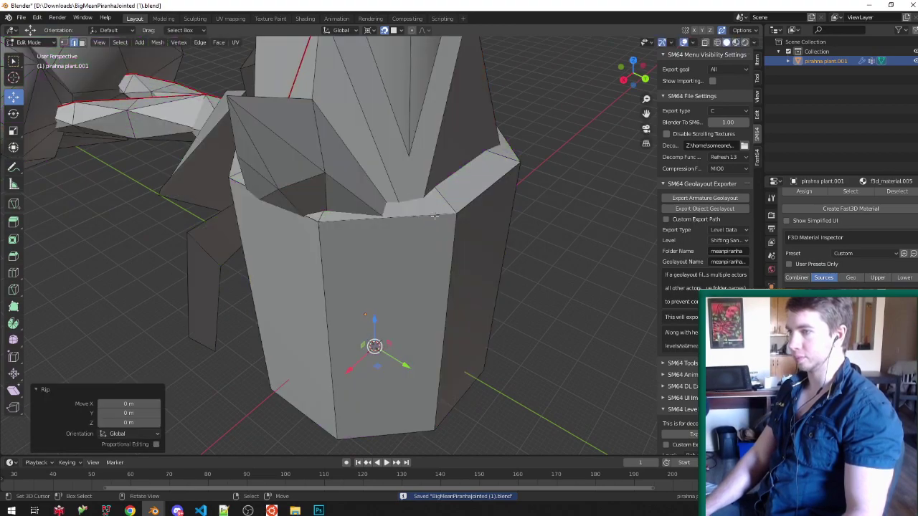
pyautogui.press('z')
pyautogui.rightClick(436, 219)
pyautogui.press('z')
pyautogui.hotkey('alt', 'z')
pyautogui.moveTo(437, 220); pyautogui.dragTo(448, 201, button='middle')
pyautogui.press('g')
pyautogui.press('z')
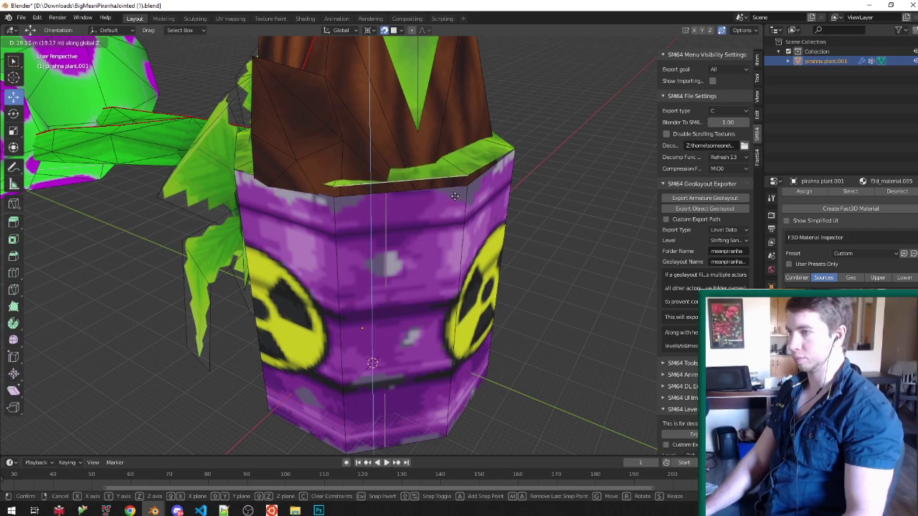
pyautogui.click(455, 193)
# Step: Move the edge outward from the rim and extrude it straight down into a hanging flap
pyautogui.moveTo(454, 194); pyautogui.dragTo(425, 298, button='middle')
pyautogui.press('g')
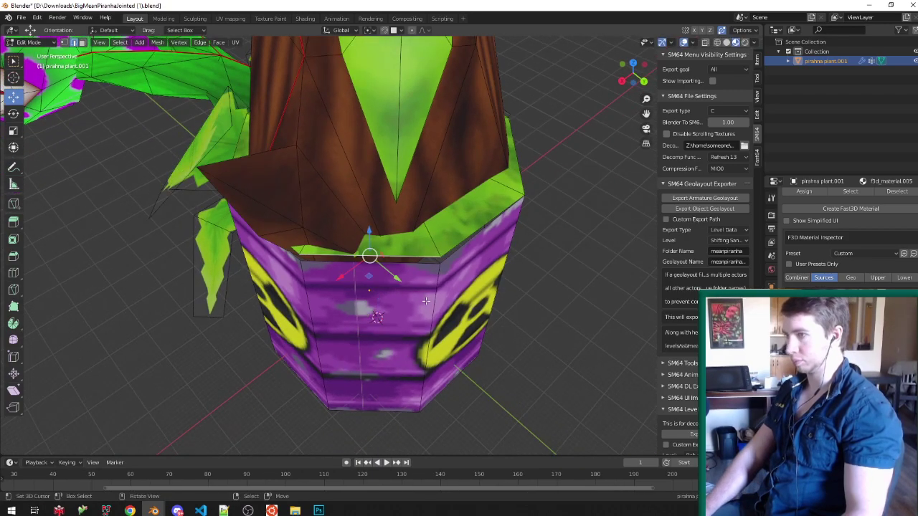
pyautogui.click(439, 328)
pyautogui.moveTo(438, 329); pyautogui.dragTo(485, 204, button='middle')
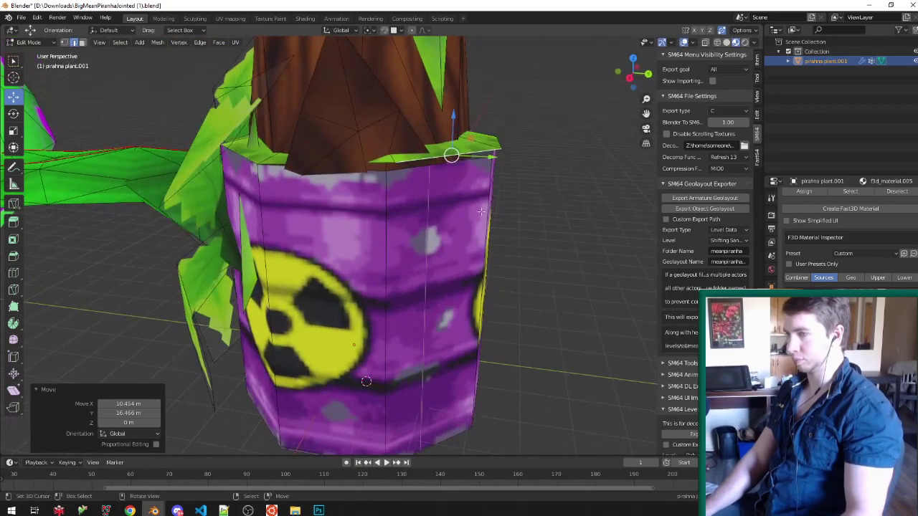
pyautogui.press('e')
pyautogui.press('z')
pyautogui.click(485, 387)
# Step: Subdivide the flap with a middle edge and push that edge outward to bend the flap
pyautogui.moveTo(485, 387); pyautogui.dragTo(452, 215, button='middle')
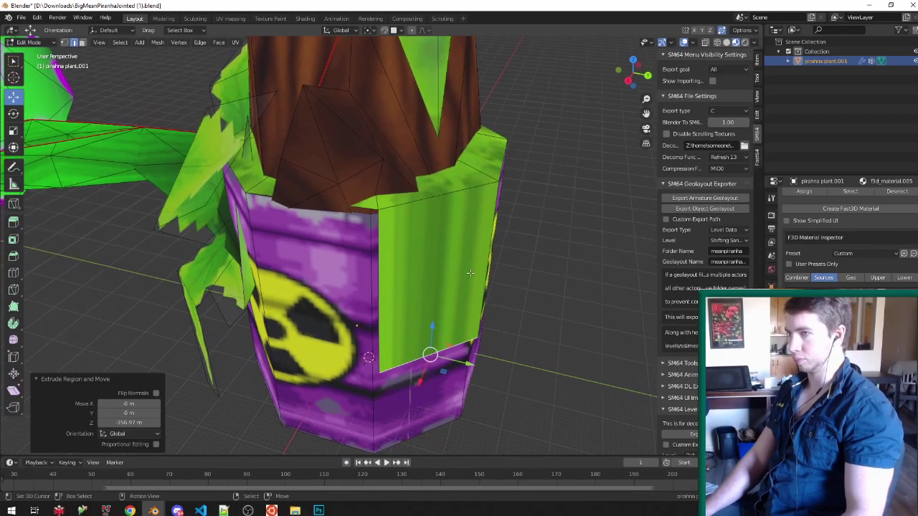
pyautogui.click(444, 202)
pyautogui.keyDown('shift'); pyautogui.rightClick(447, 344); pyautogui.keyUp('shift')
pyautogui.press('w')
pyautogui.click(435, 203)
pyautogui.rightClick(435, 287)
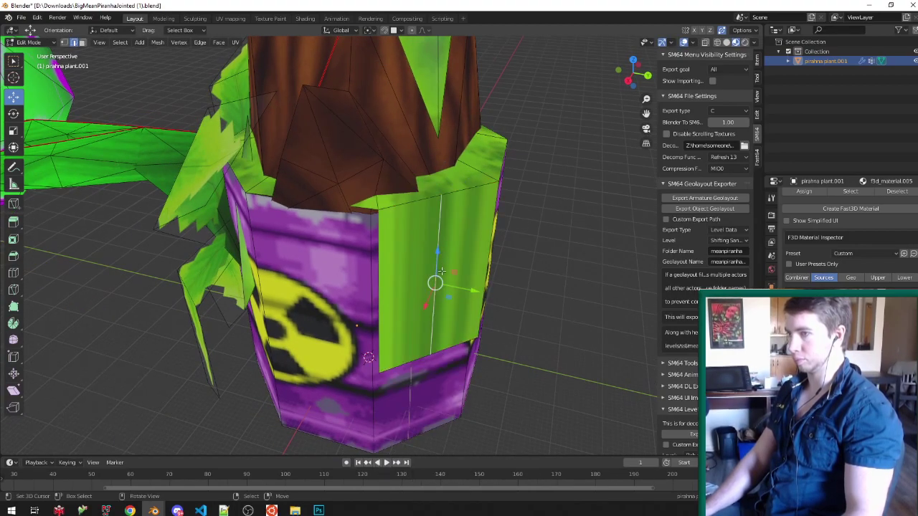
pyautogui.moveTo(435, 287); pyautogui.dragTo(432, 360, button='middle')
pyautogui.press('g')
pyautogui.hotkey('shift', 'z')
pyautogui.click(432, 379)
# Step: Triangulate the flap's faces, including the ledge face, with Ctrl+T
pyautogui.hotkey('ctrl', 'Tab')
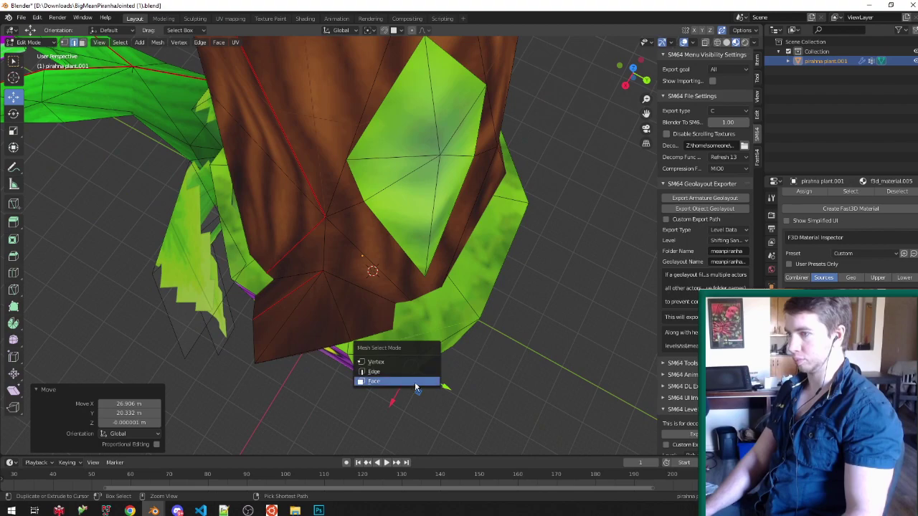
pyautogui.rightClick(446, 340)
pyautogui.hotkey('ctrl', 't')
pyautogui.hotkey('ctrl', 'Tab')
pyautogui.click(404, 382)
pyautogui.rightClick(411, 331)
pyautogui.hotkey('ctrl', 't')
# Step: Fill the gap between the two selected edges with a new face, then return to vertex selection
pyautogui.moveTo(411, 331); pyautogui.dragTo(433, 258, button='middle')
pyautogui.moveTo(338, 171); pyautogui.dragTo(320, 199, button='middle')
pyautogui.hotkey('ctrl', 'Tab')
pyautogui.click(319, 197)
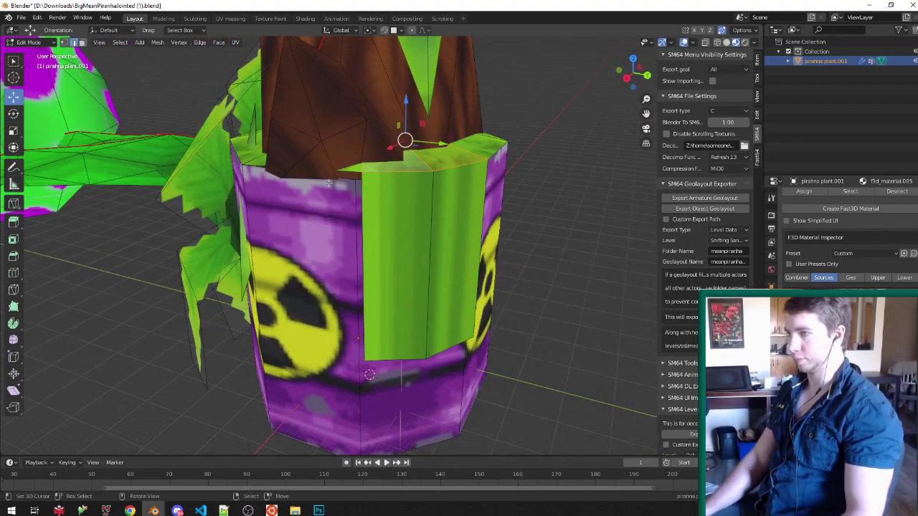
pyautogui.moveTo(373, 227); pyautogui.dragTo(405, 203, button='middle')
pyautogui.press('f')
pyautogui.moveTo(369, 270); pyautogui.dragTo(398, 285, button='middle')
pyautogui.hotkey('ctrl', 'Tab')
pyautogui.click(394, 273)
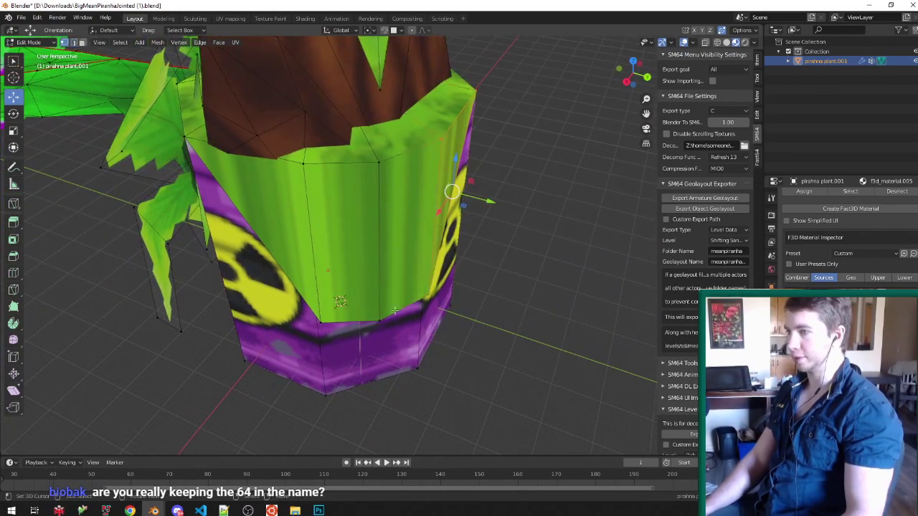
# Step: Dissolve the stray vertex at the bottom of the flap
pyautogui.click(382, 320)
pyautogui.press('x')
pyautogui.click(393, 375)
pyautogui.moveTo(395, 366); pyautogui.dragTo(367, 284, button='middle')
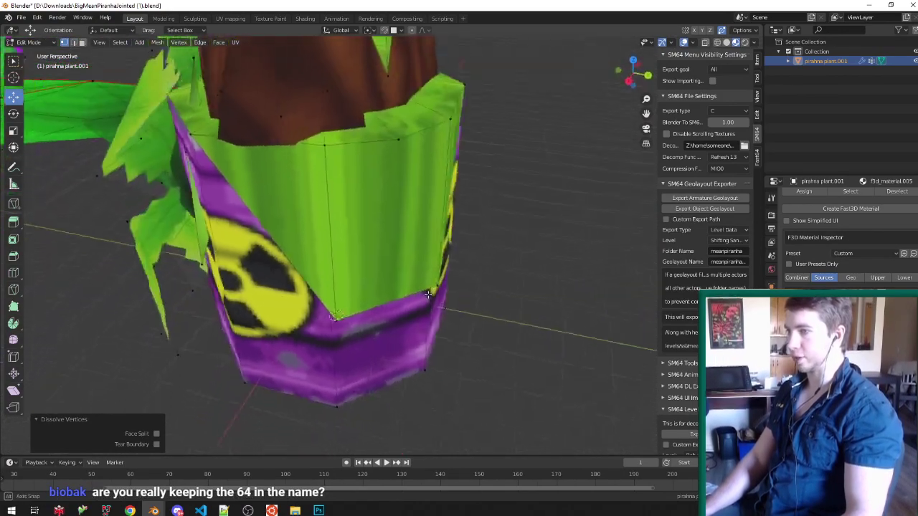
# Step: Triangulate the large green face on the barrel
pyautogui.hotkey('ctrl', 'Tab')
pyautogui.click(362, 294)
pyautogui.hotkey('ctrl', 'Tab')
pyautogui.click(333, 314)
pyautogui.hotkey('ctrl', 't')
# Step: Lower the green flap's bottom edge along Z and collapse it to a single point
pyautogui.moveTo(402, 216); pyautogui.dragTo(478, 258, button='middle')
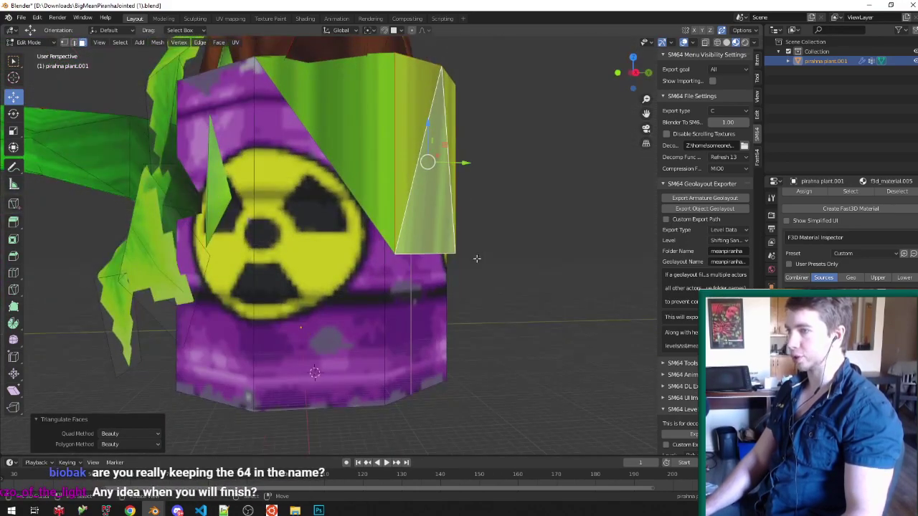
pyautogui.scroll(2, 474, 258)
pyautogui.hotkey('ctrl', 'Tab')
pyautogui.click(404, 262)
pyautogui.click(415, 253)
pyautogui.moveTo(415, 253); pyautogui.dragTo(430, 230, button='middle')
pyautogui.press('g')
pyautogui.press('z')
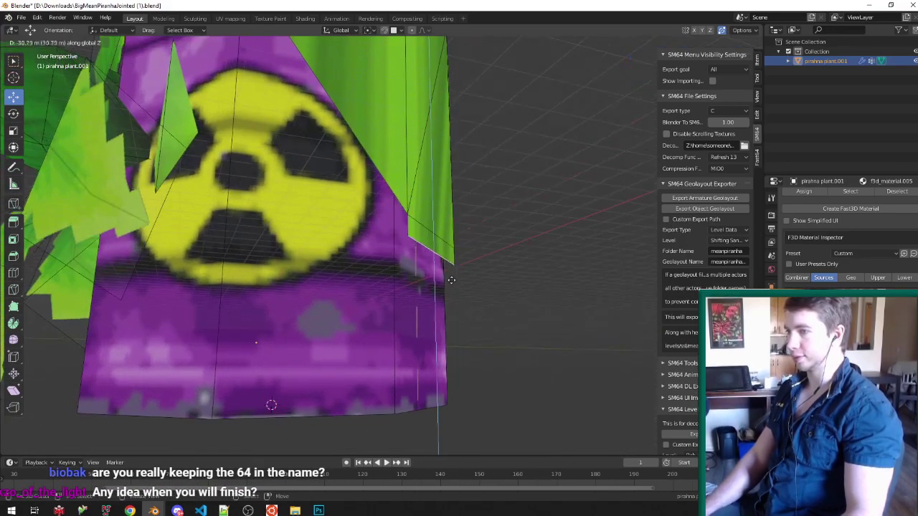
pyautogui.click(454, 321)
pyautogui.press('s')
pyautogui.press('0')
pyautogui.press('Return')
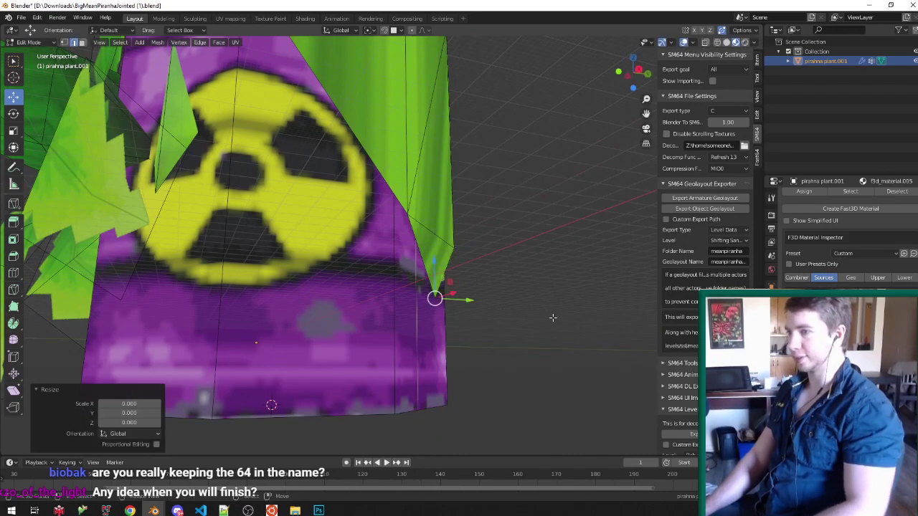
# Step: Slide the collapsed point horizontally and merge the overlapping vertices into one
pyautogui.moveTo(553, 317); pyautogui.dragTo(416, 337, button='middle')
pyautogui.press('g')
pyautogui.hotkey('shift', 'z')
pyautogui.click(523, 375)
pyautogui.press('m')
pyautogui.click(416, 336)
# Step: Subdivide the leaf's right edge and select the new midpoint vertex
pyautogui.moveTo(397, 229); pyautogui.dragTo(321, 238, button='middle')
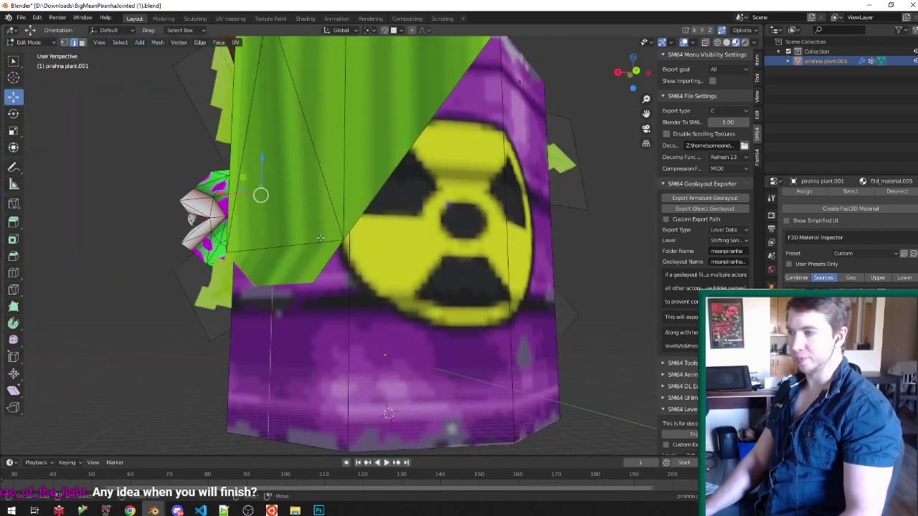
pyautogui.moveTo(300, 207); pyautogui.dragTo(548, 235, button='middle')
pyautogui.scroll(4, 406, 220)
pyautogui.rightClick(395, 219)
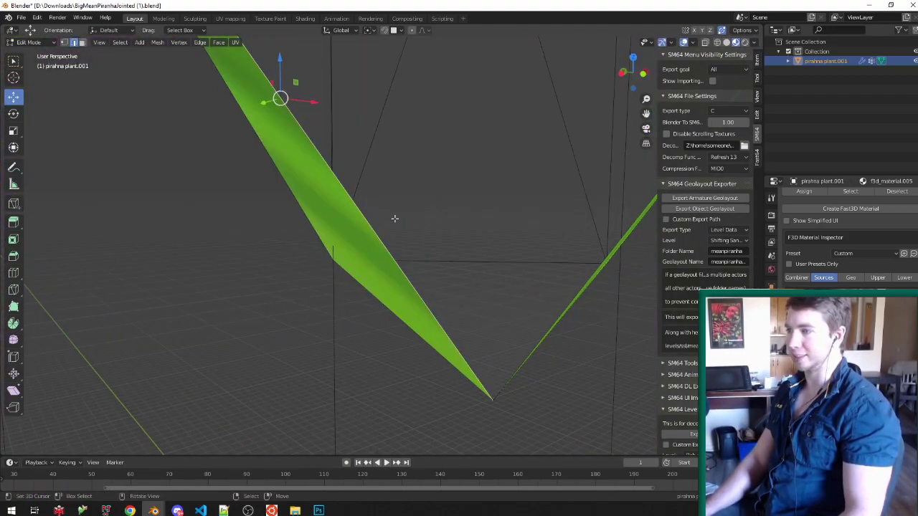
pyautogui.press('w')
pyautogui.click(589, 204)
pyautogui.hotkey('ctrl', 'Tab')
pyautogui.click(355, 222)
pyautogui.rightClick(266, 59)
pyautogui.scroll(-4, 410, 186)
# Step: Scale the leaf vertices up about twice, lower them, then scale them down slightly
pyautogui.moveTo(410, 185); pyautogui.dragTo(554, 195, button='middle')
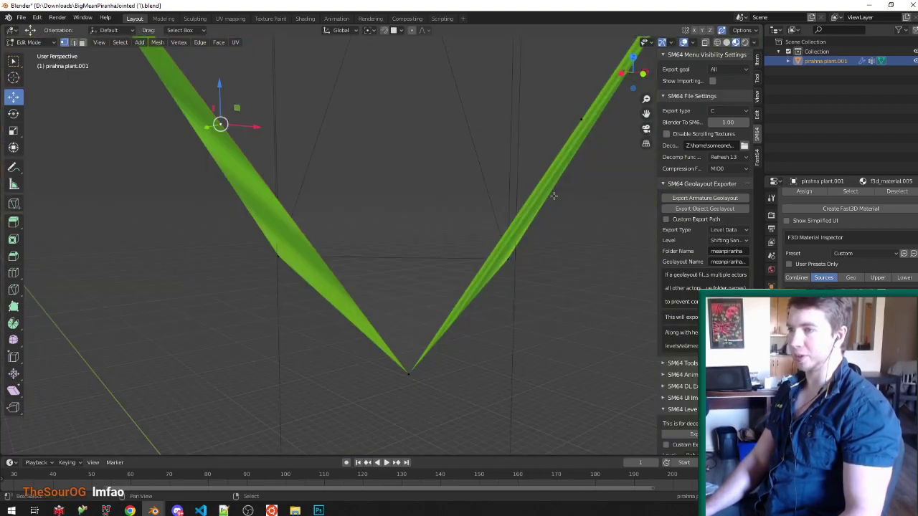
pyautogui.moveTo(575, 137); pyautogui.dragTo(402, 172, button='middle')
pyautogui.scroll(-3, 402, 172)
pyautogui.moveTo(577, 226); pyautogui.dragTo(512, 196, button='middle')
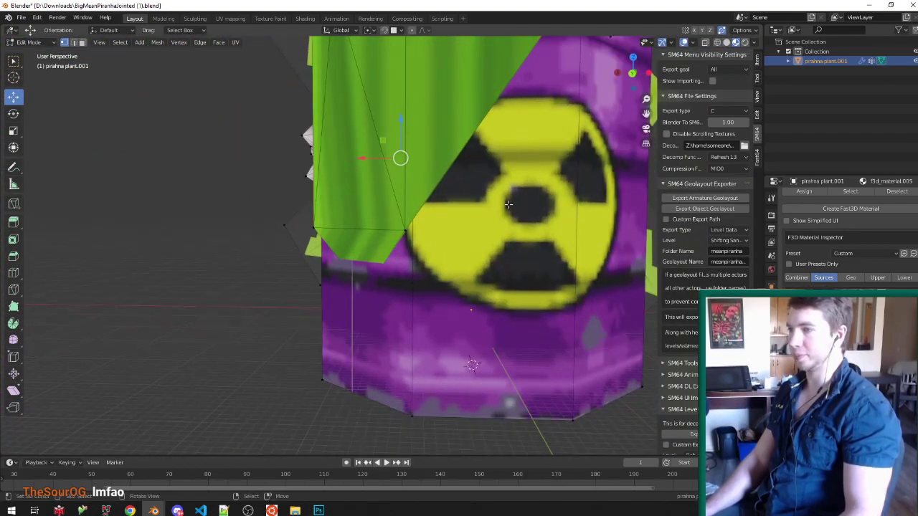
pyautogui.press('s')
pyautogui.click(627, 231)
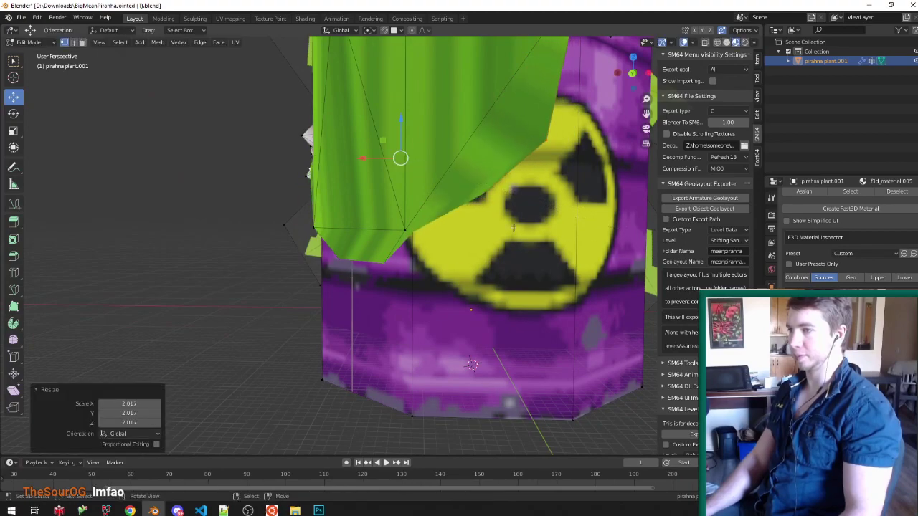
pyautogui.moveTo(546, 188); pyautogui.dragTo(437, 150, button='middle')
pyautogui.moveTo(424, 129); pyautogui.dragTo(424, 208)
pyautogui.moveTo(426, 212); pyautogui.dragTo(557, 260, button='middle')
pyautogui.press('s')
pyautogui.click(508, 261)
# Step: Grow the selection to the neighbouring leaf faces and triangulate them
pyautogui.moveTo(507, 260); pyautogui.dragTo(618, 316, button='middle')
pyautogui.press('ctrl+KP_Add')
pyautogui.hotkey('ctrl', 't')
pyautogui.scroll(-3, 560, 275)
pyautogui.scroll(3, 530, 172)
pyautogui.keyDown('shift'); pyautogui.moveTo(502, 83); pyautogui.dragTo(470, 140, button='middle'); pyautogui.keyUp('shift')
pyautogui.moveTo(466, 203); pyautogui.dragTo(411, 276, button='middle')
# Step: Select a triangular flap face and switch to the UV Editing workspace
pyautogui.hotkey('ctrl', 'Tab')
pyautogui.click(411, 283)
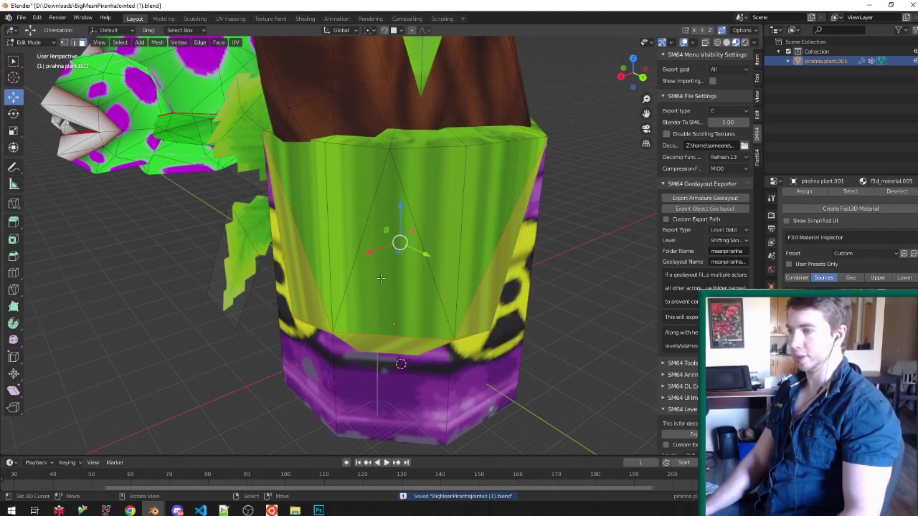
pyautogui.click(379, 262)
pyautogui.click(230, 18)
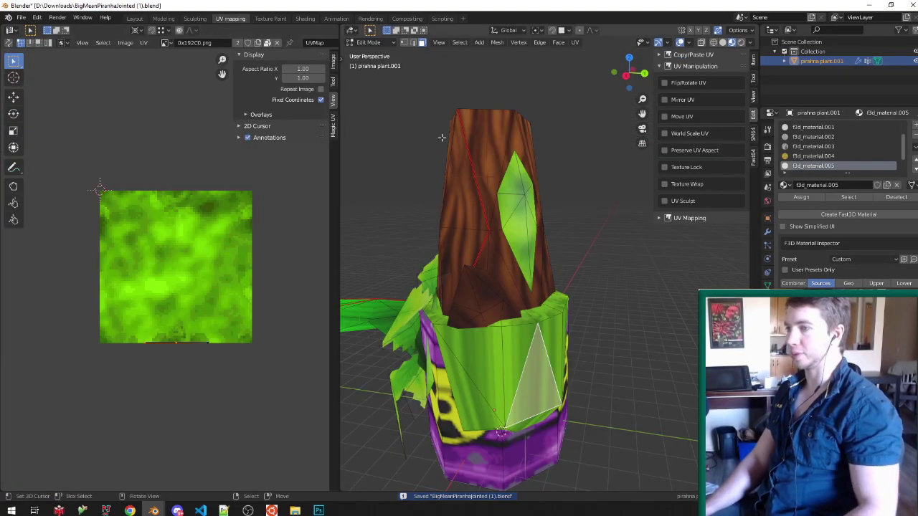
# Step: Save, then wrap the leaf texture onto the large leaf face and lower-left triangle
pyautogui.press('KP_Decimal')
pyautogui.scroll(-3, 443, 143)
pyautogui.moveTo(445, 158); pyautogui.dragTo(566, 154, button='middle')
pyautogui.hotkey('ctrl', 's')
pyautogui.click(568, 152)
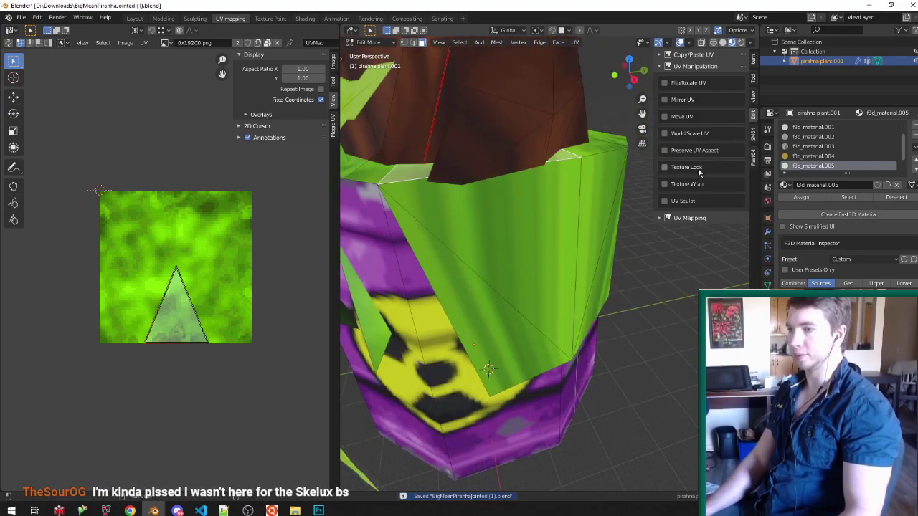
pyautogui.click(494, 228)
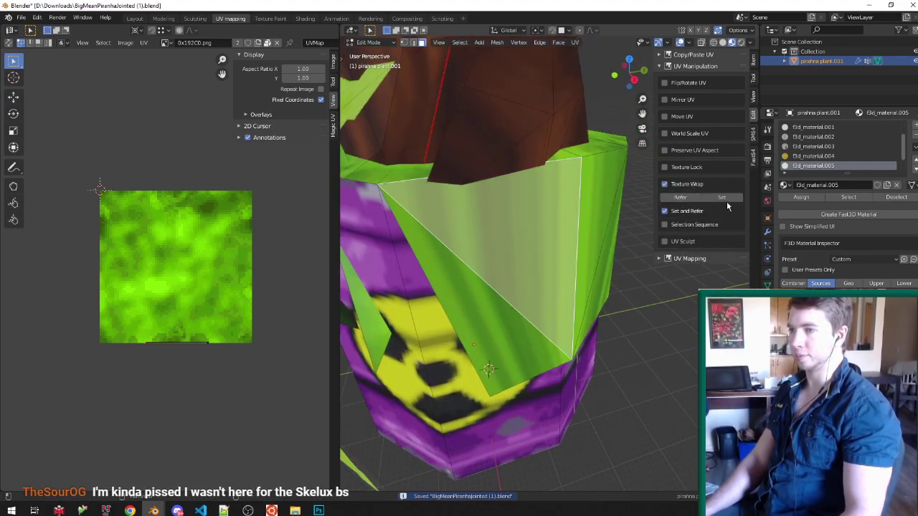
pyautogui.click(723, 198)
pyautogui.click(470, 326)
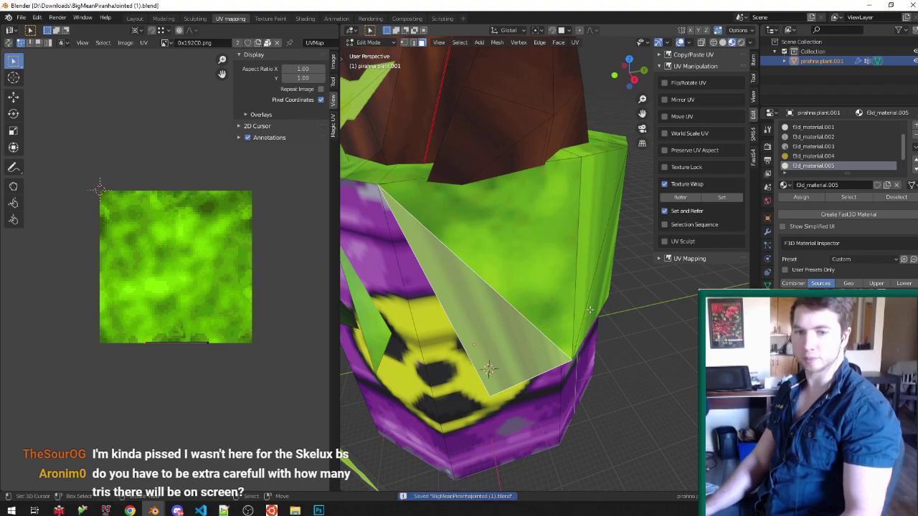
pyautogui.click(732, 200)
# Step: Save and wrap the leaf texture onto the bottom, right side and lower-right faces
pyautogui.moveTo(582, 431); pyautogui.dragTo(553, 378, button='middle')
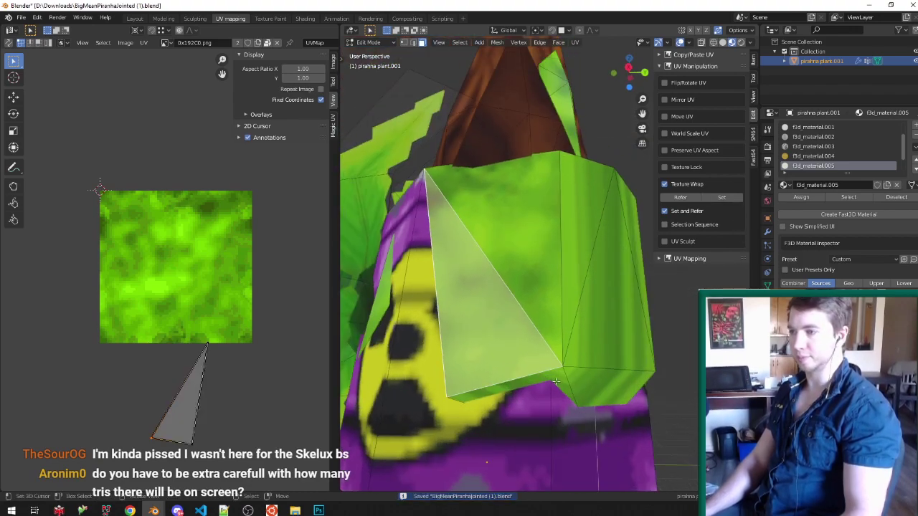
pyautogui.click(552, 376)
pyautogui.click(508, 338)
pyautogui.moveTo(507, 337); pyautogui.dragTo(563, 239, button='middle')
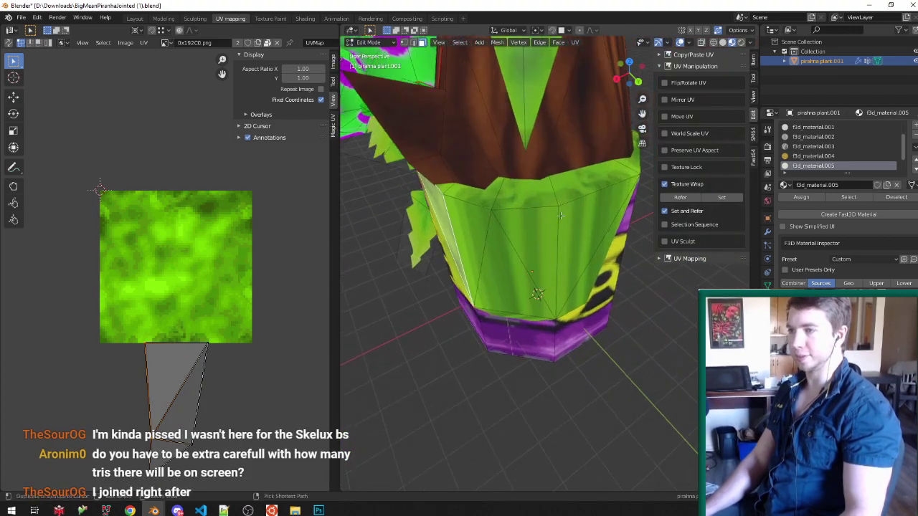
pyautogui.hotkey('ctrl', 's')
pyautogui.click(594, 183)
pyautogui.click(567, 216)
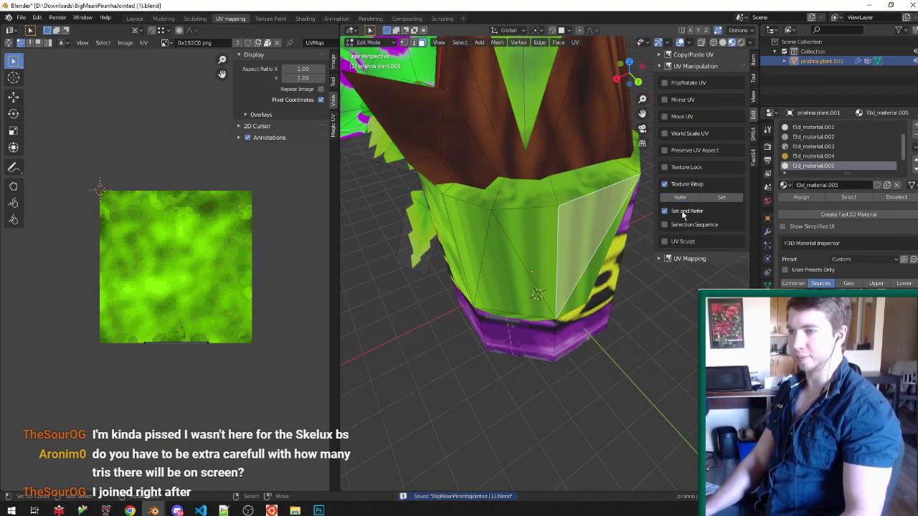
pyautogui.moveTo(566, 216); pyautogui.dragTo(558, 240, button='middle')
pyautogui.click(587, 305)
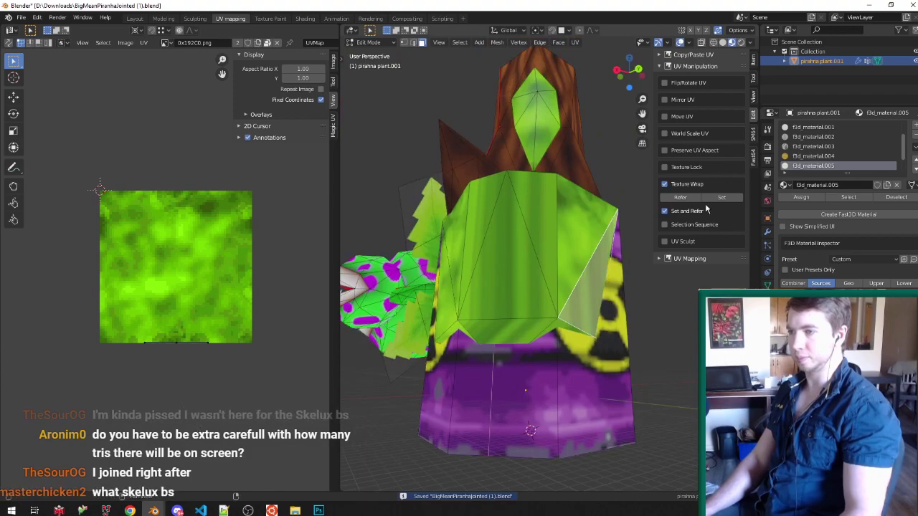
pyautogui.click(721, 198)
# Step: Delete the lower-left leaf faces of the flap
pyautogui.moveTo(534, 322); pyautogui.dragTo(551, 332, button='middle')
pyautogui.scroll(1, 540, 320)
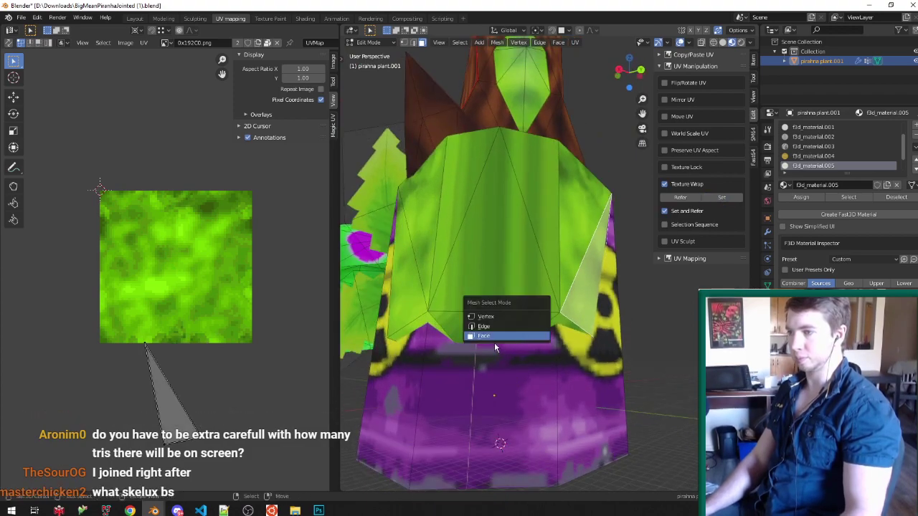
pyautogui.click(491, 340)
pyautogui.rightClick(436, 324)
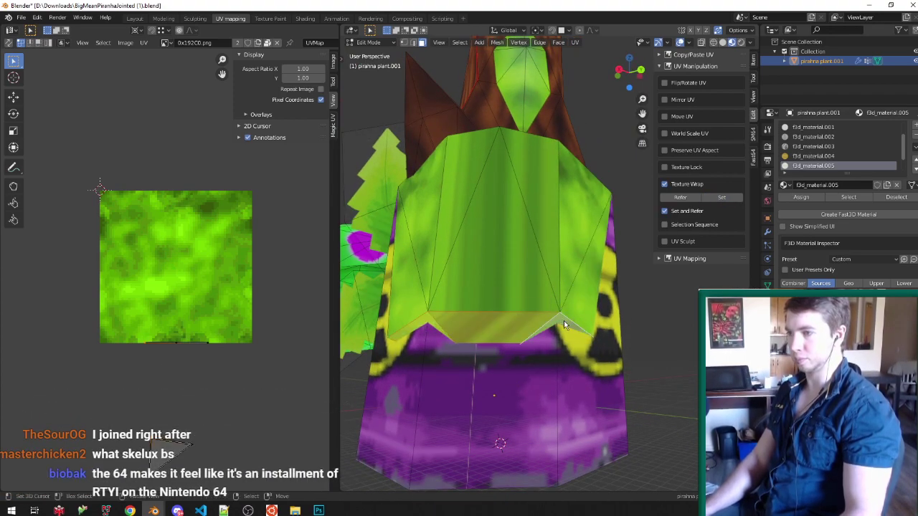
pyautogui.press('x')
pyautogui.click(562, 340)
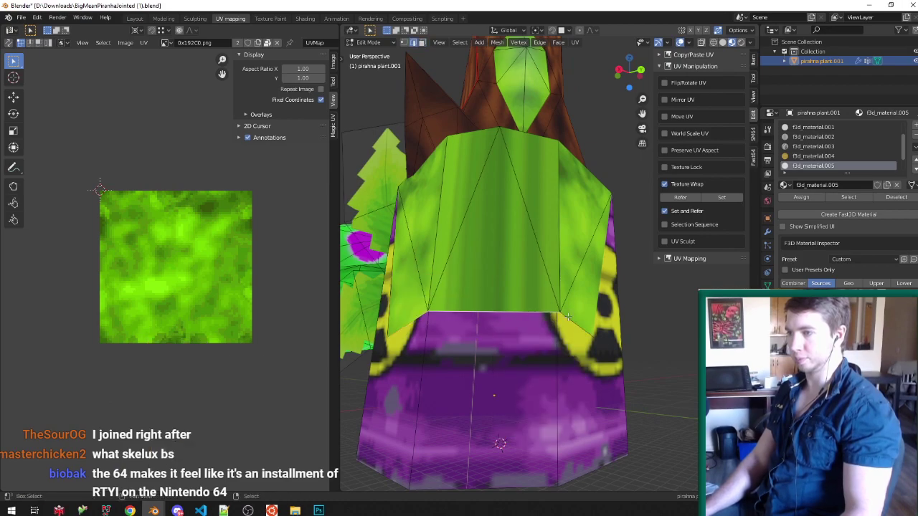
# Step: Lower the remaining flap selection along the Z axis
pyautogui.moveTo(496, 314); pyautogui.dragTo(567, 371, button='middle')
pyautogui.press('g')
pyautogui.press('z')
pyautogui.click(531, 375)
pyautogui.scroll(1, 568, 371)
# Step: Lower the flap's vertices on the other side of the pot and save
pyautogui.hotkey('ctrl', 'Tab')
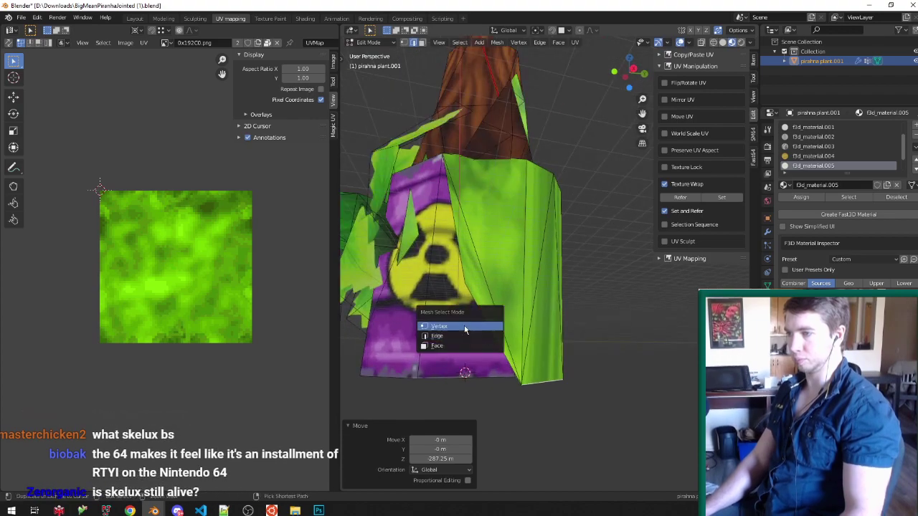
pyautogui.click(466, 328)
pyautogui.press('a')
pyautogui.moveTo(552, 316); pyautogui.dragTo(477, 327, button='middle')
pyautogui.scroll(1, 579, 304)
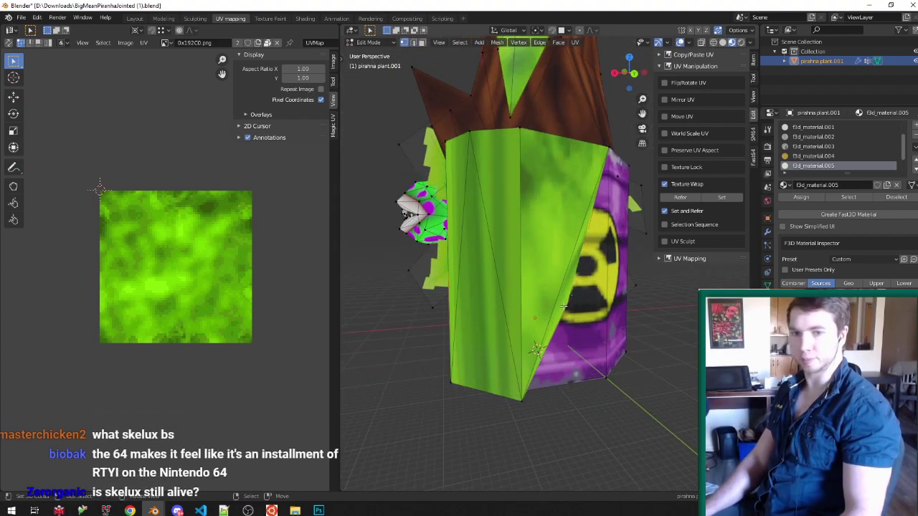
pyautogui.press('g')
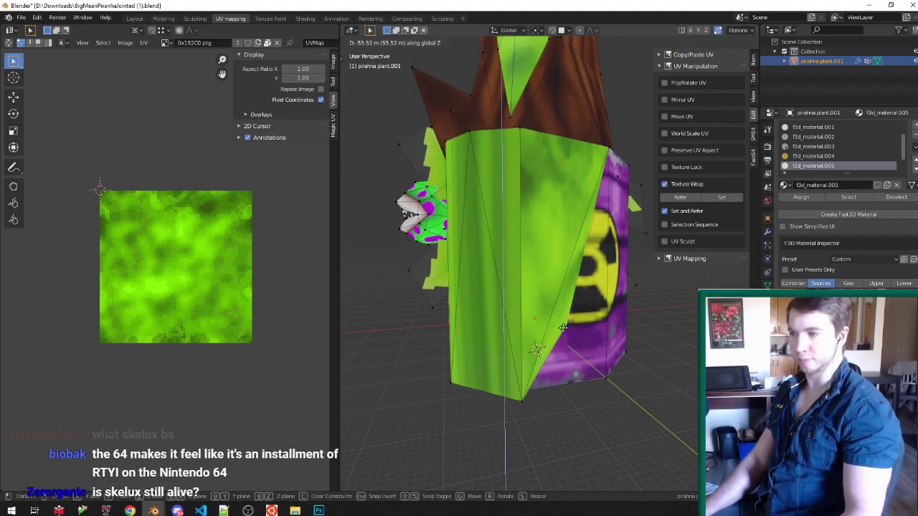
pyautogui.click(563, 375)
pyautogui.hotkey('ctrl', 's')
# Step: Wrap the leaf texture onto the front face and copy the rim mapping onto the long triangles
pyautogui.moveTo(477, 194); pyautogui.dragTo(534, 229, button='middle')
pyautogui.hotkey('ctrl', 'Tab')
pyautogui.click(503, 252)
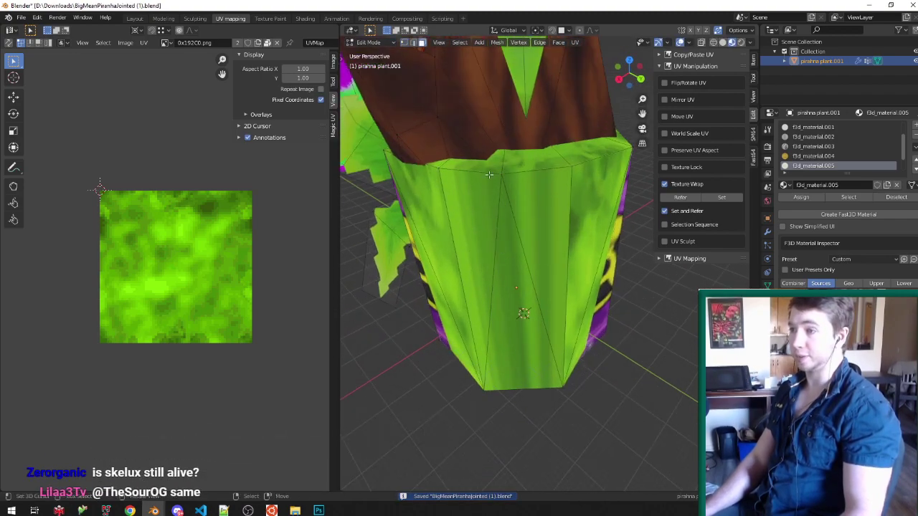
pyautogui.click(667, 200)
pyautogui.click(479, 208)
pyautogui.click(714, 199)
pyautogui.click(535, 163)
pyautogui.click(540, 214)
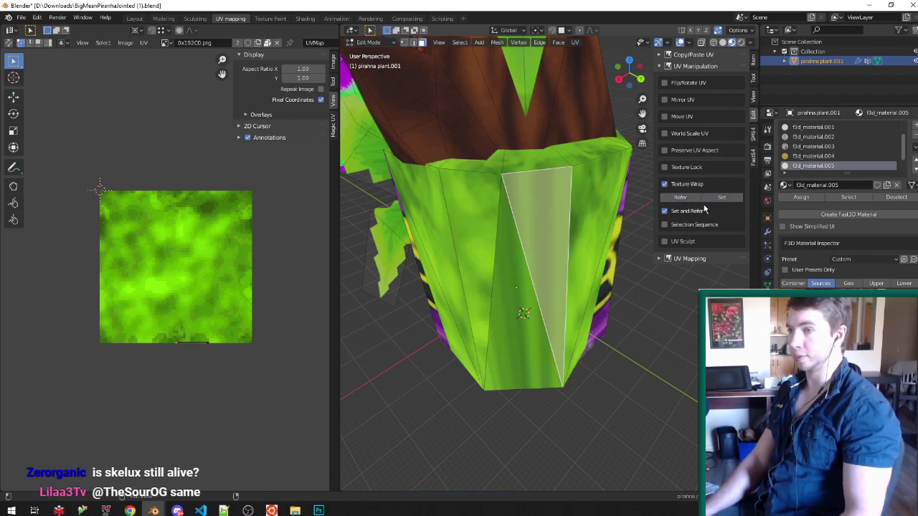
pyautogui.click(719, 199)
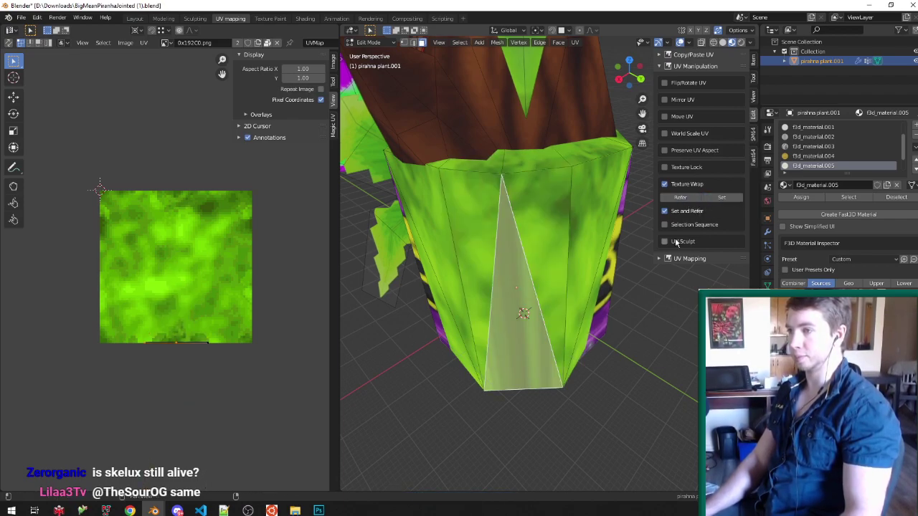
pyautogui.click(555, 214)
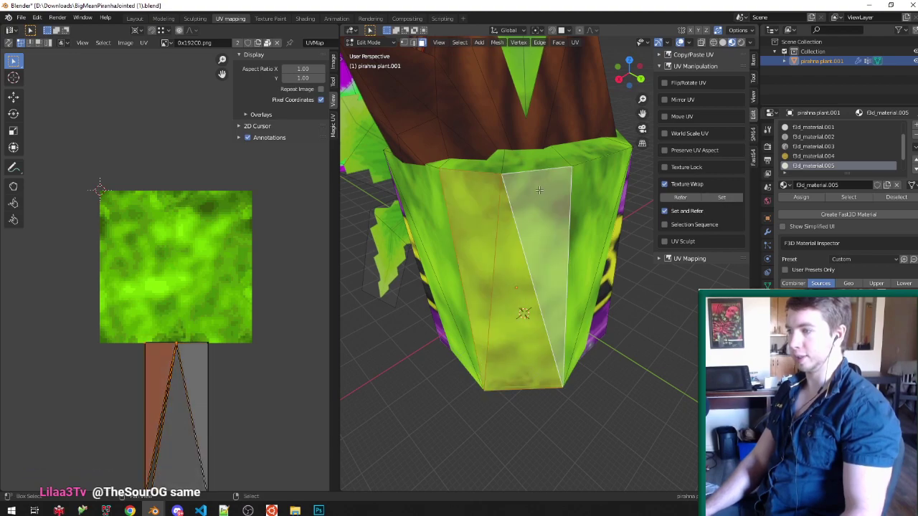
# Step: Add the rim faces to the selection and shift a lower-left UV corner outward
pyautogui.keyDown('shift'); pyautogui.click(528, 163); pyautogui.keyUp('shift')
pyautogui.keyDown('shift'); pyautogui.click(482, 165); pyautogui.keyUp('shift')
pyautogui.scroll(-3, 228, 185)
pyautogui.scroll(3, 203, 335)
pyautogui.click(192, 351)
pyautogui.press('g')
pyautogui.click(176, 350)
# Step: Select the left triangles and front face, then pull their UV corners to the bottom corners
pyautogui.moveTo(398, 312); pyautogui.dragTo(480, 256, button='middle')
pyautogui.keyDown('shift'); pyautogui.click(432, 287); pyautogui.keyUp('shift')
pyautogui.keyDown('shift'); pyautogui.click(418, 326); pyautogui.keyUp('shift')
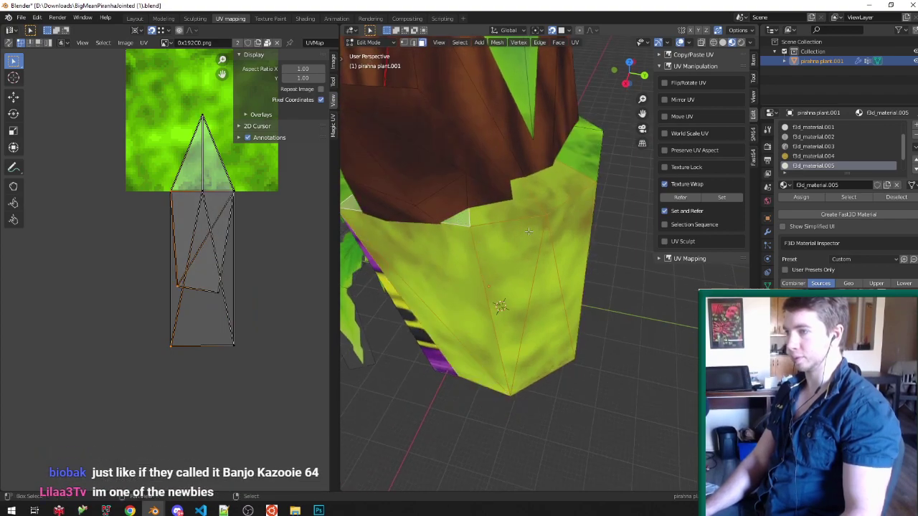
pyautogui.moveTo(460, 218); pyautogui.dragTo(474, 230, button='middle')
pyautogui.keyDown('shift'); pyautogui.click(566, 325); pyautogui.keyUp('shift')
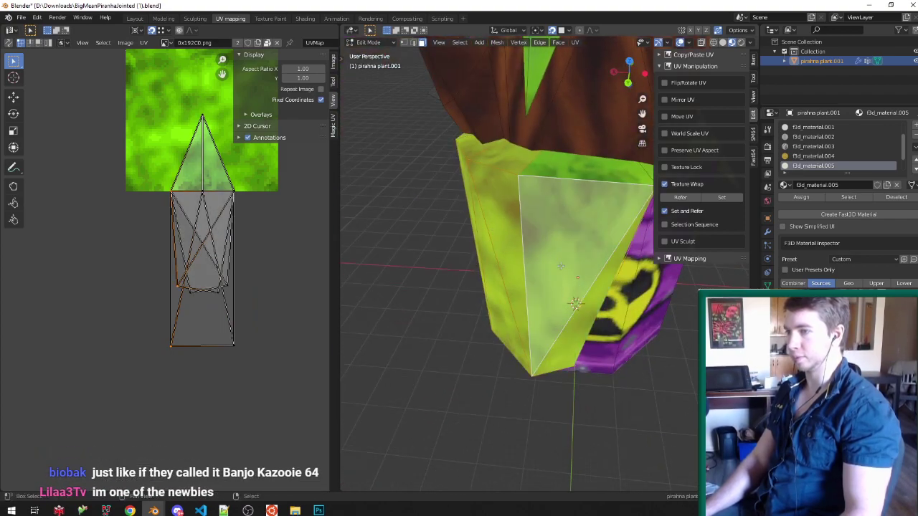
pyautogui.scroll(2, 222, 287)
pyautogui.moveTo(171, 308); pyautogui.dragTo(143, 383, button='right')
pyautogui.moveTo(214, 307); pyautogui.dragTo(238, 388, button='right')
pyautogui.rightClick(227, 294)
pyautogui.moveTo(152, 288); pyautogui.dragTo(137, 414, button='right')
# Step: Save the file in Object Mode, then return to the Layout workspace
pyautogui.press('Tab')
pyautogui.moveTo(597, 275); pyautogui.dragTo(494, 235, button='middle')
pyautogui.hotkey('ctrl', 's')
pyautogui.press('Tab')
pyautogui.press('Tab')
pyautogui.click(135, 18)
# Step: Raise the barrel's bottom edges vertically along Z, then return to object mode
pyautogui.scroll(-3, 390, 183)
pyautogui.moveTo(390, 183); pyautogui.dragTo(469, 268, button='middle')
pyautogui.press('z')
pyautogui.press('z')
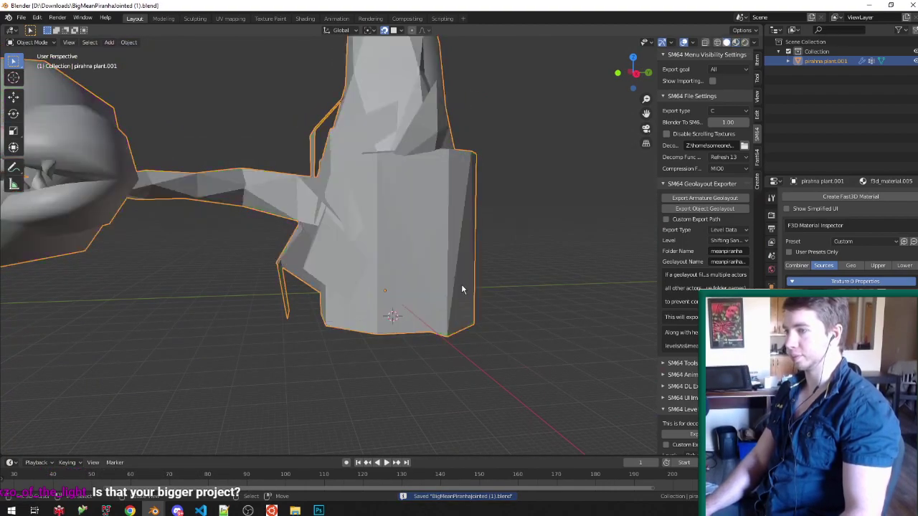
pyautogui.press('Tab')
pyautogui.hotkey('shift', 'z')
pyautogui.hotkey('shift', 'z')
pyautogui.click(324, 262)
pyautogui.moveTo(308, 311); pyautogui.dragTo(502, 353)
pyautogui.hotkey('shift', 'z')
pyautogui.hotkey('shift', 'z')
pyautogui.hotkey('shift', 'z')
pyautogui.press('g')
pyautogui.press('z')
pyautogui.click(439, 304)
pyautogui.press('Tab')
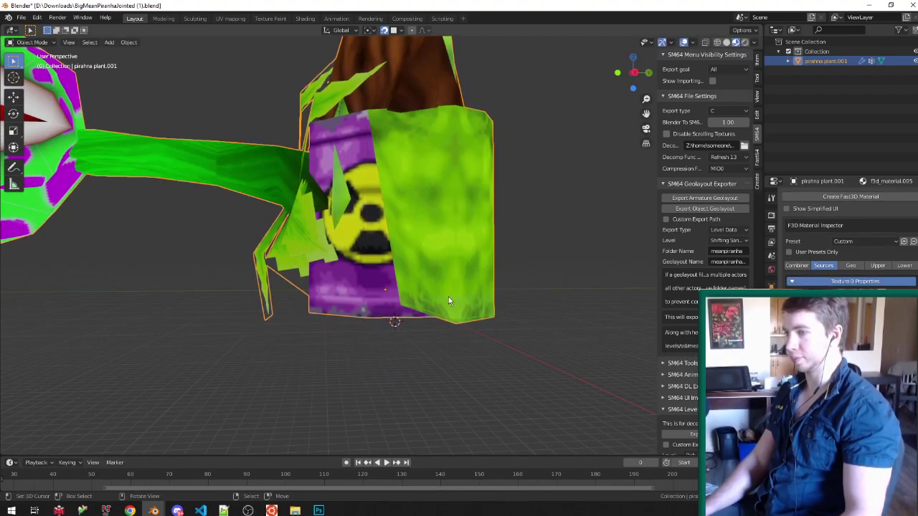
# Step: Rerun the make build in the terminal and bring up Project64
pyautogui.hotkey('alt', 'Tab')
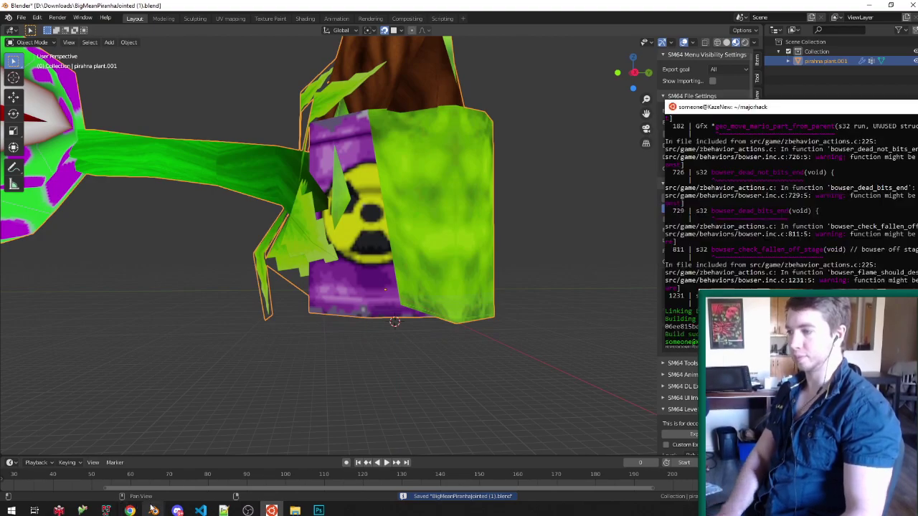
pyautogui.press('Return')
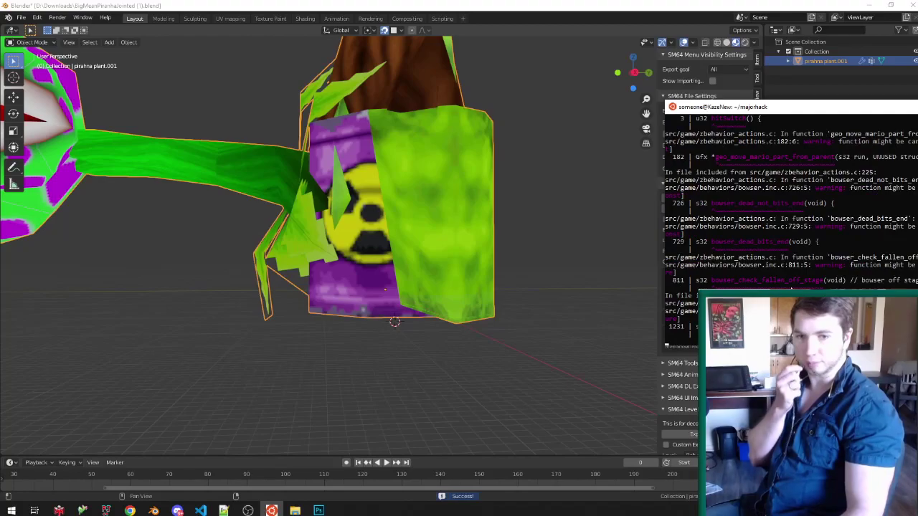
pyautogui.click(106, 511)
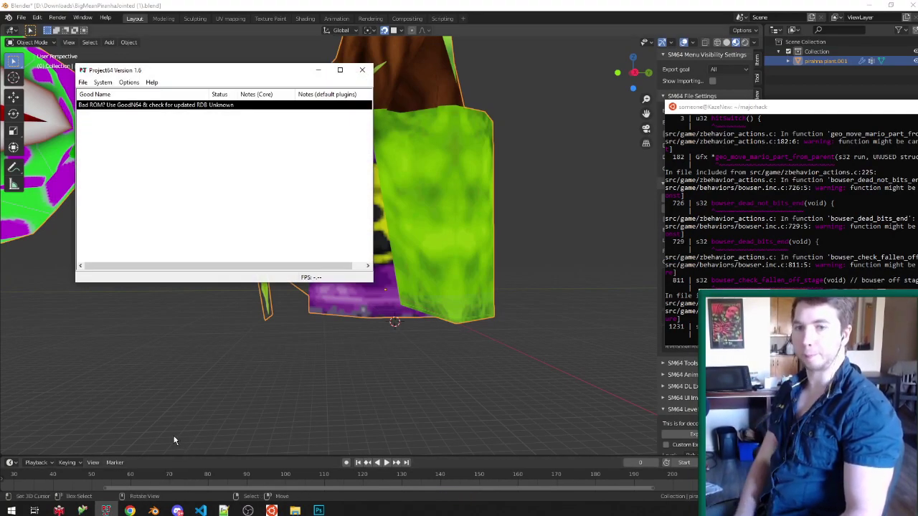
# Step: Launch the rebuilt ROM, save a state, and run Mario up the hill around the piranha plant
pyautogui.doubleClick(216, 104)
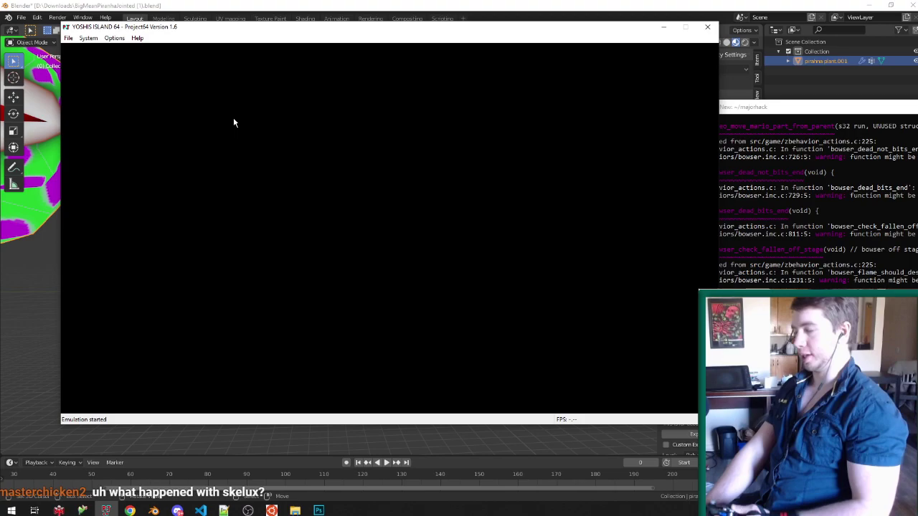
pyautogui.press('F5')
pyautogui.press('Up')
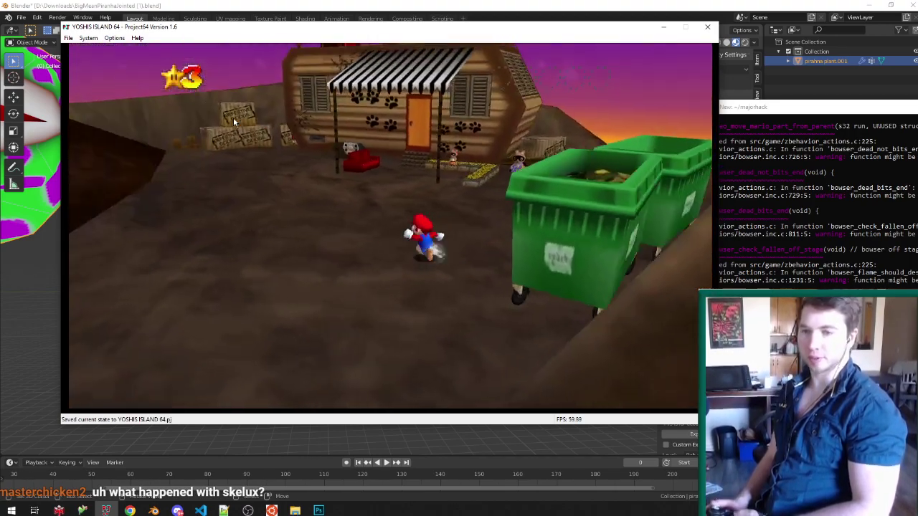
pyautogui.press('Up')
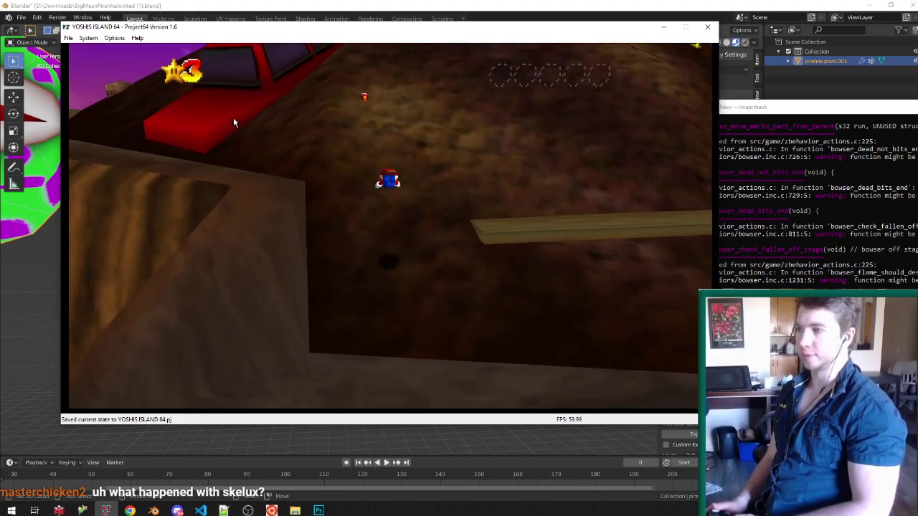
pyautogui.press('Up')
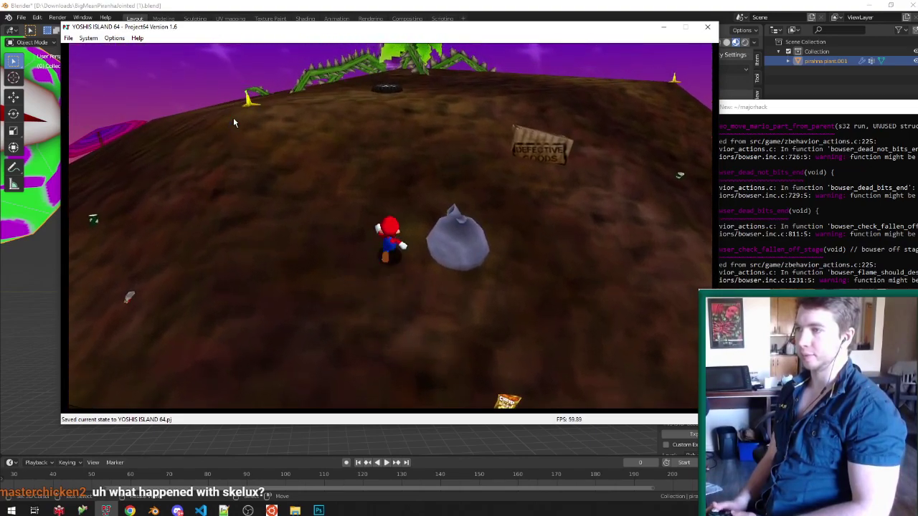
pyautogui.press('Up')
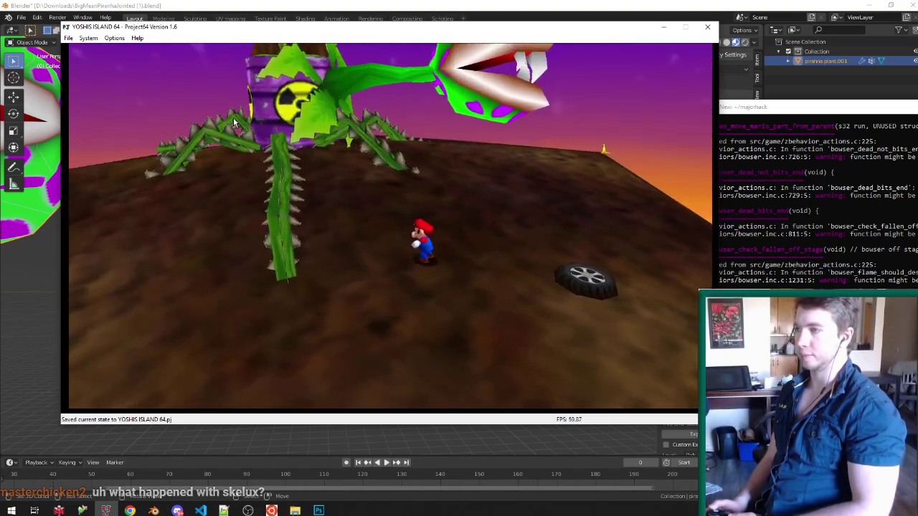
pyautogui.press('Left')
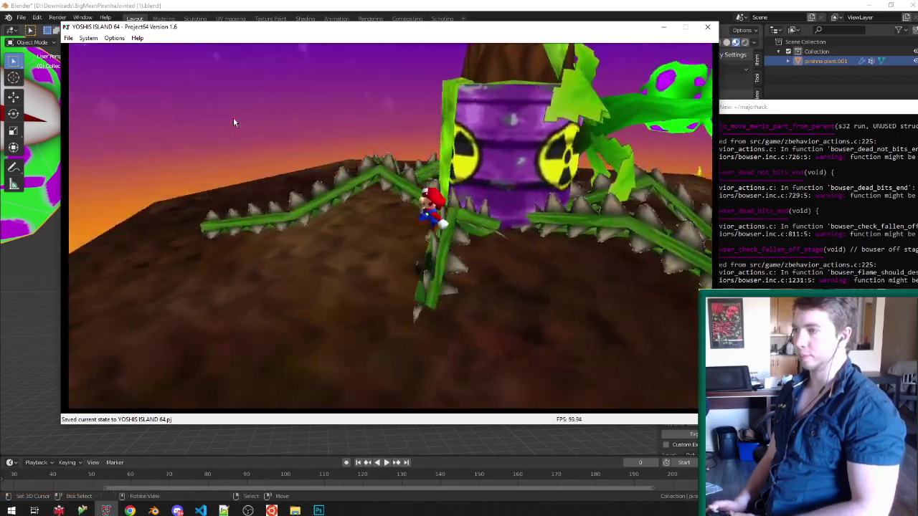
pyautogui.press('Left')
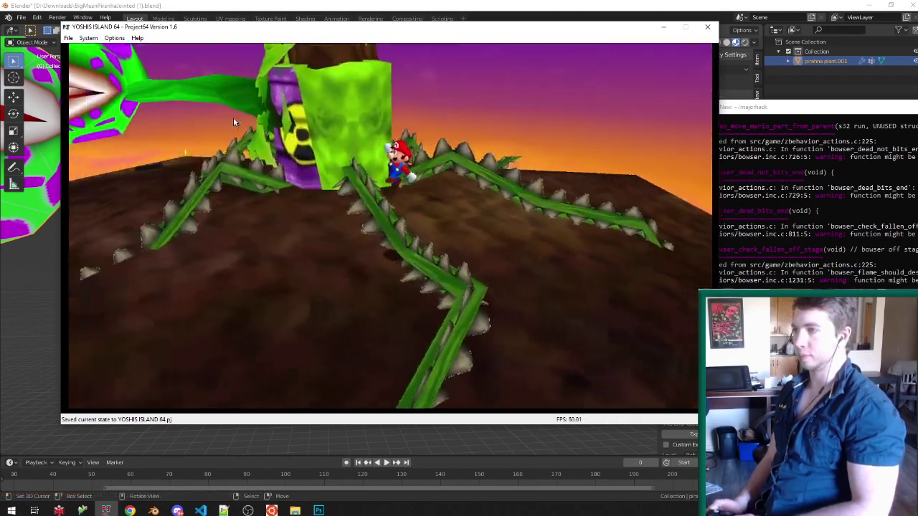
pyautogui.press('Left')
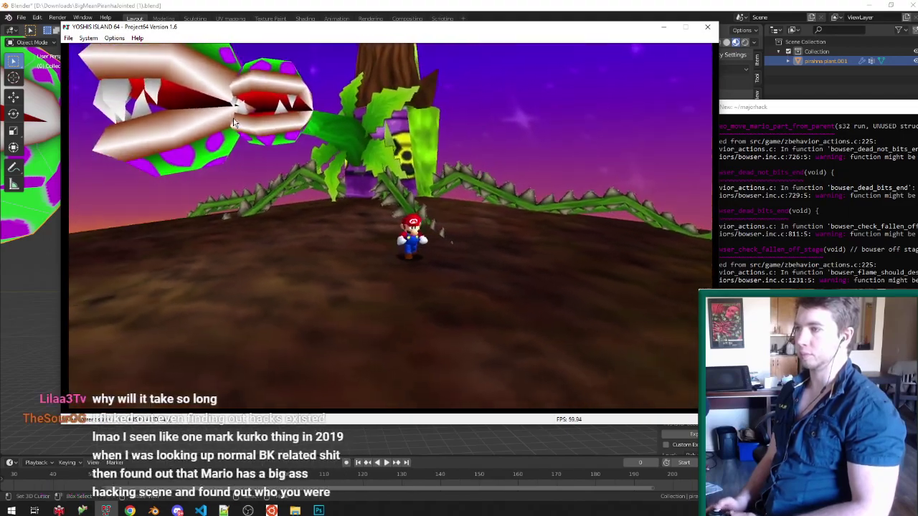
pyautogui.press('Right')
pyautogui.press('Right')
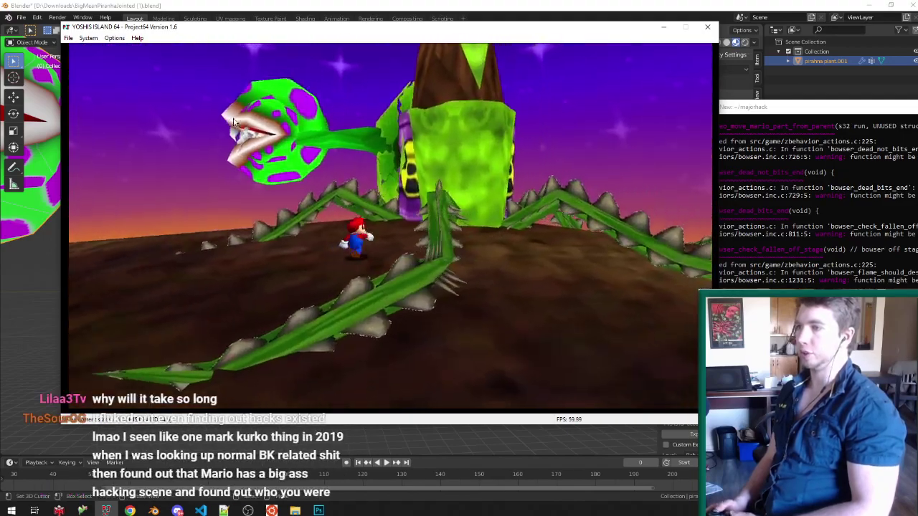
pyautogui.press('Right')
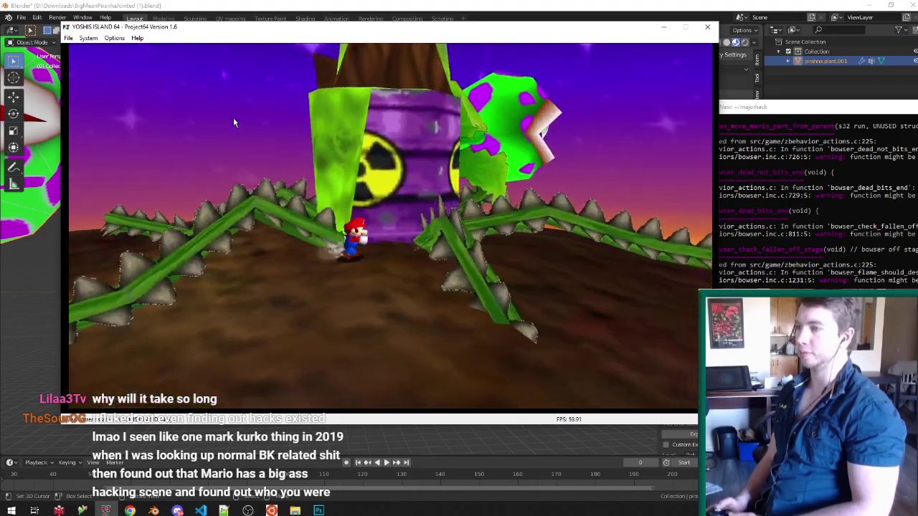
# Step: Swing the camera around the barrel and leaf flaps up close, then stop and restart the game
pyautogui.press('Down')
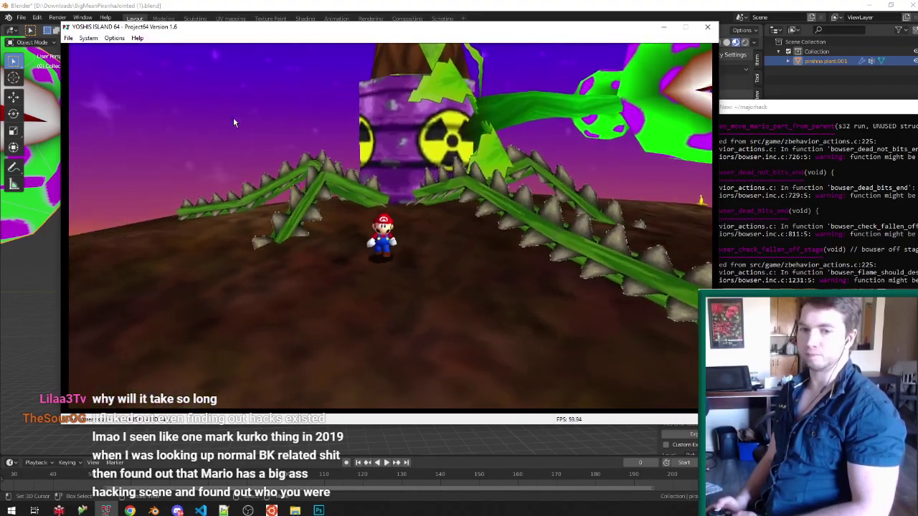
pyautogui.press('Left')
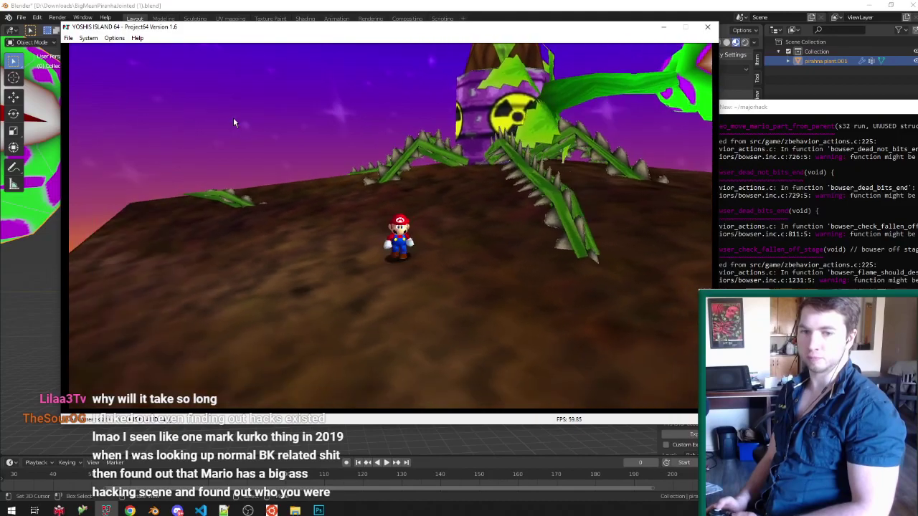
pyautogui.press('Left')
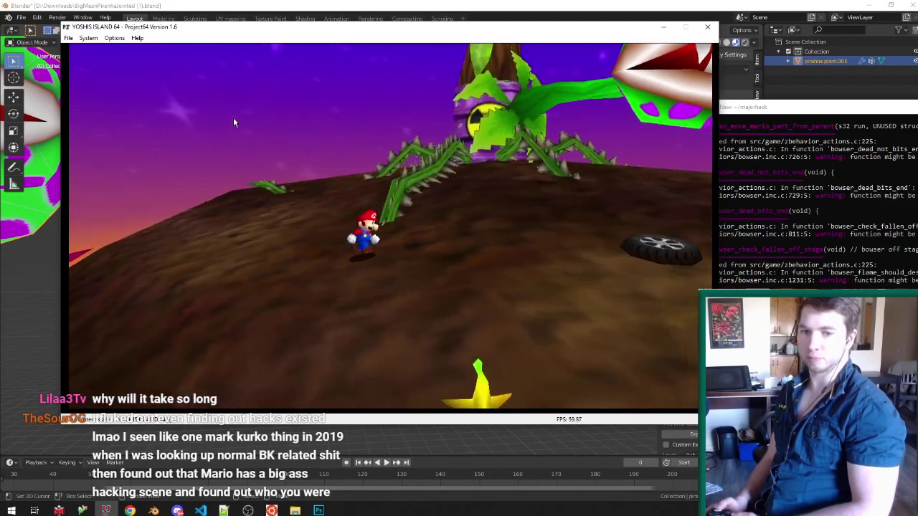
pyautogui.press('Left')
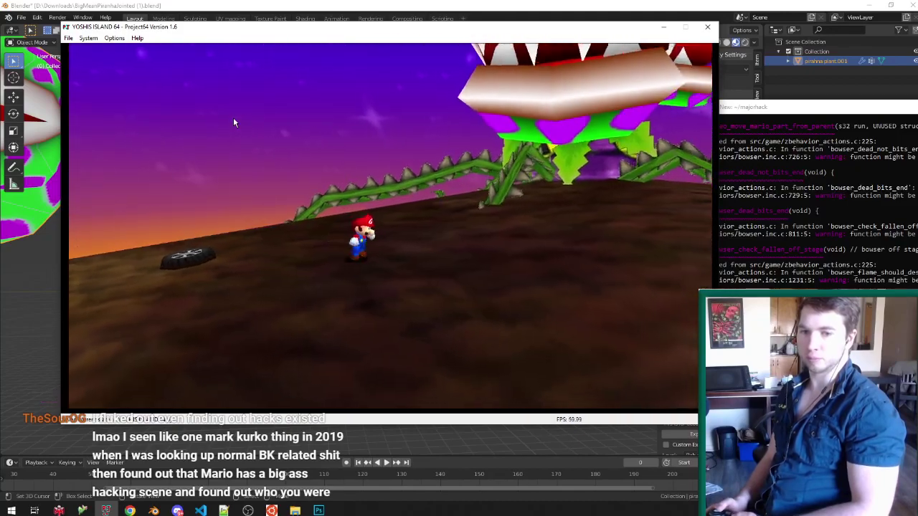
pyautogui.press('Left')
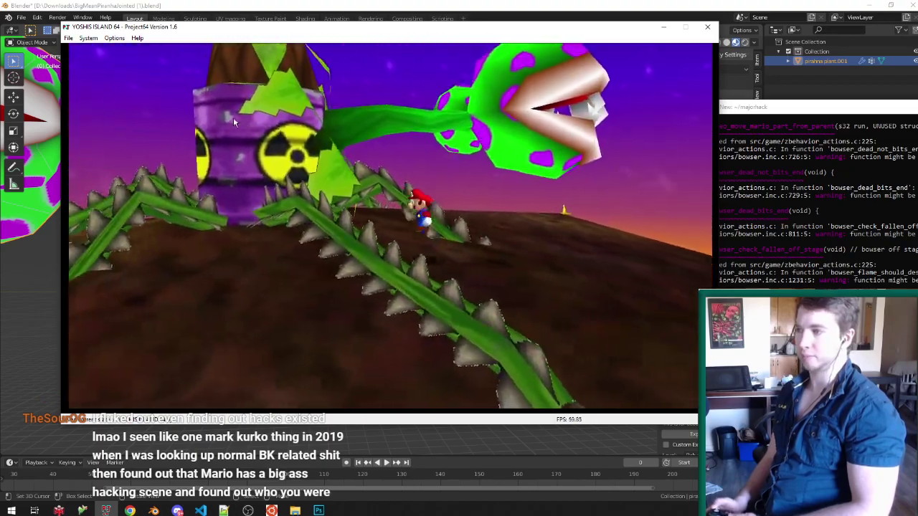
pyautogui.press('Up')
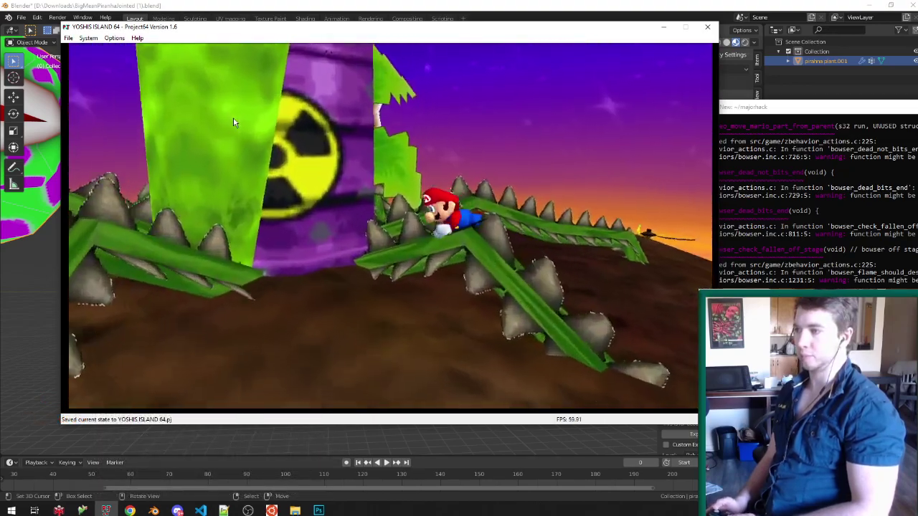
pyautogui.press('Left')
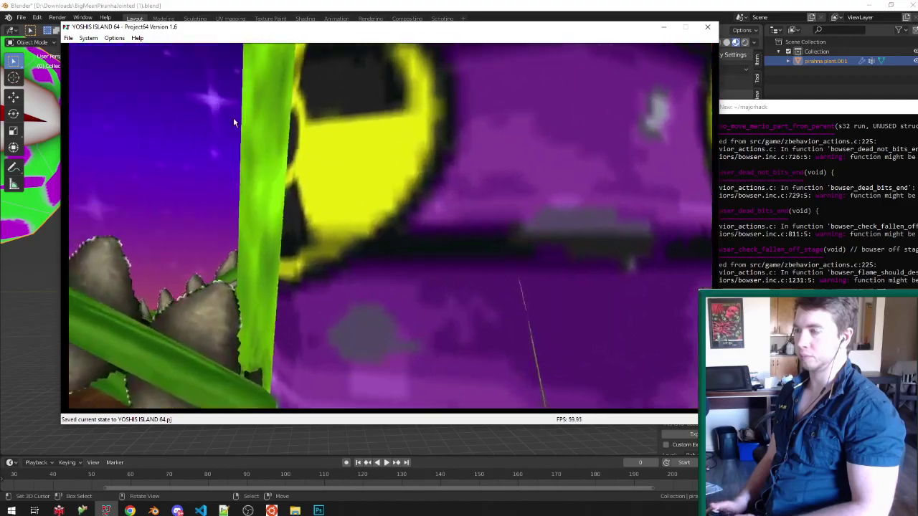
pyautogui.press('Left')
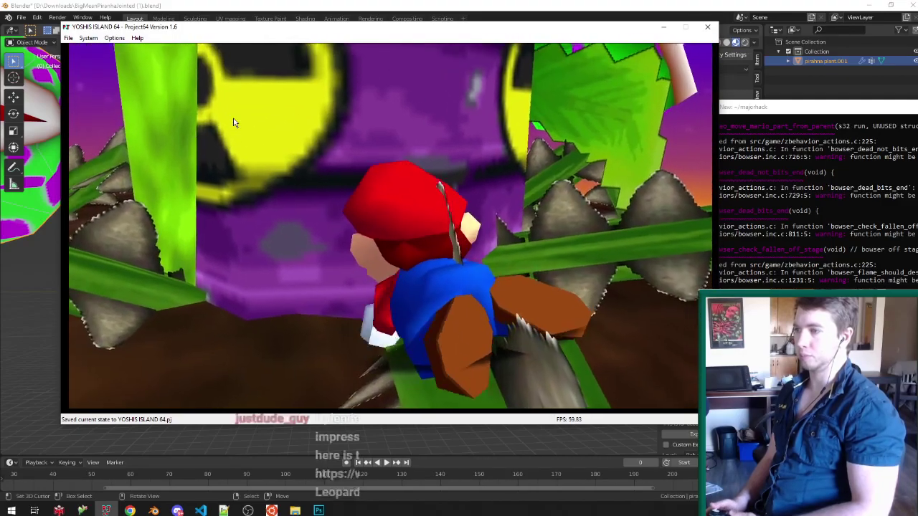
pyautogui.press('Left')
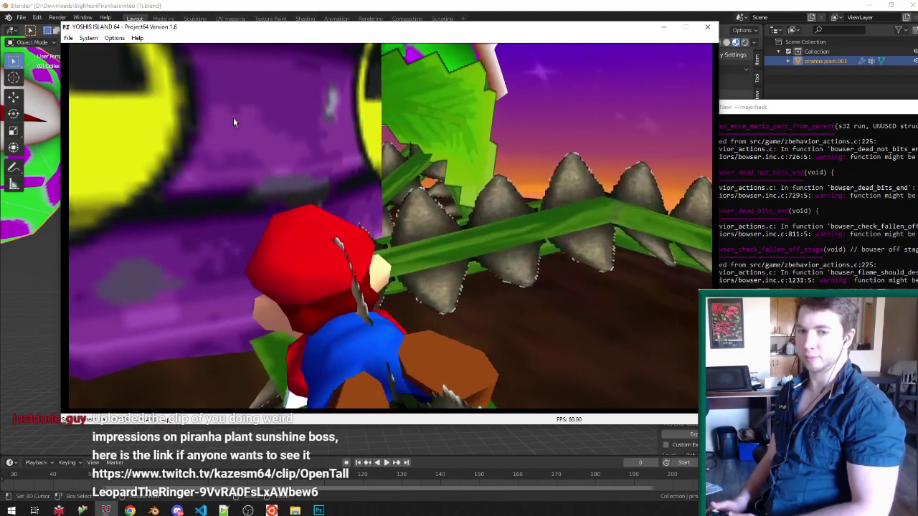
pyautogui.press('Left')
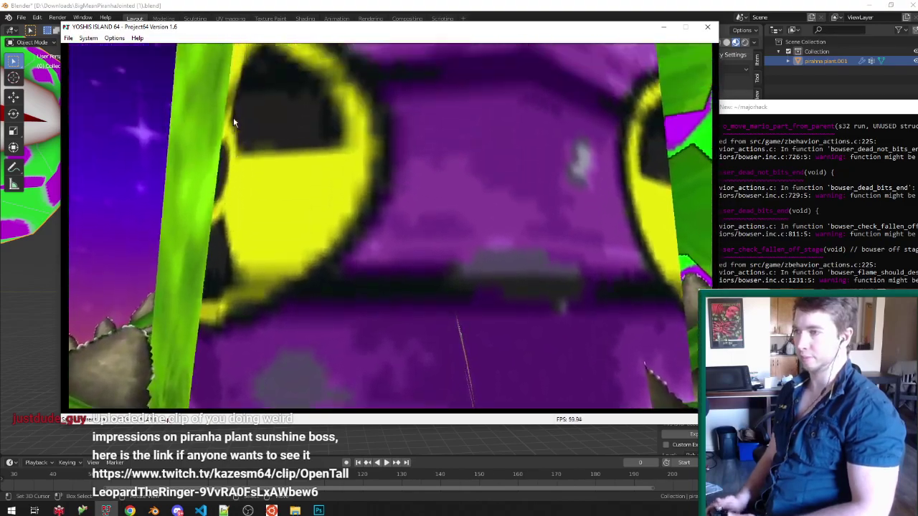
pyautogui.press('F12')
pyautogui.press('Return')
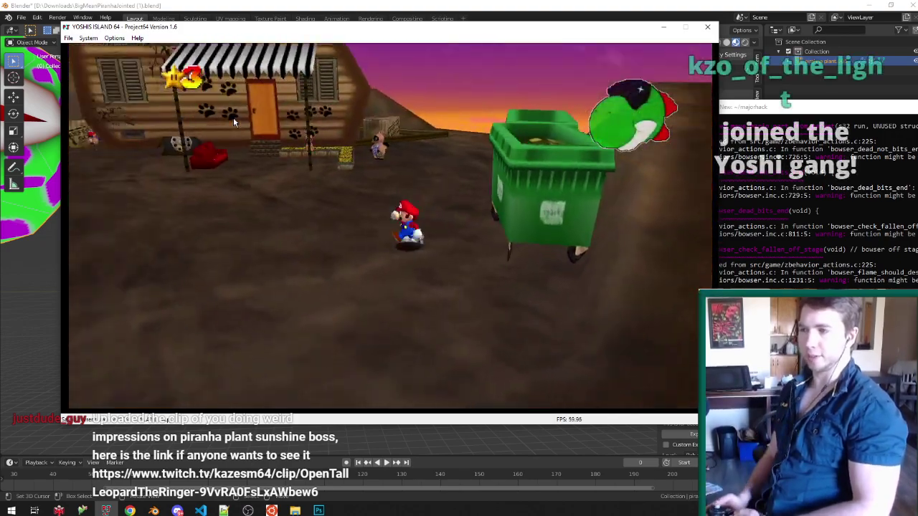
# Step: Play to the hilltop facing the two-headed piranha plant, save a state, and return to Blender
pyautogui.press('F5')
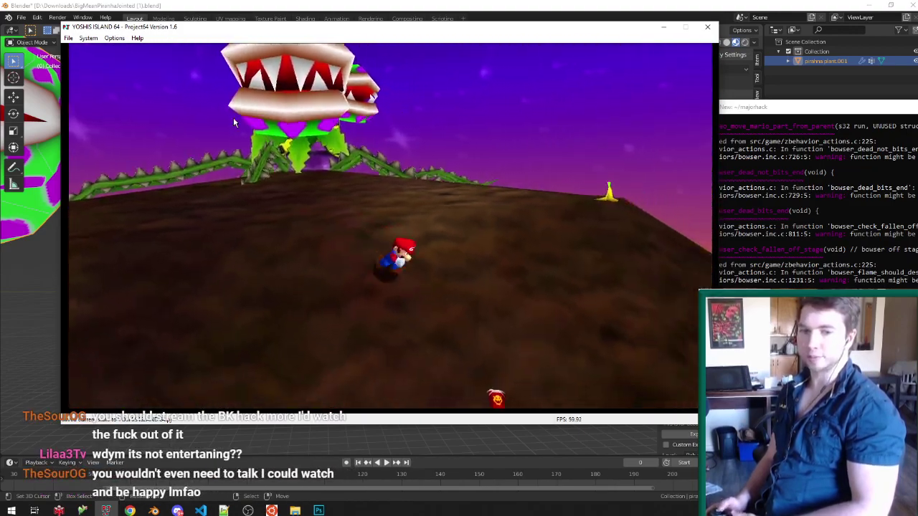
pyautogui.press('F5')
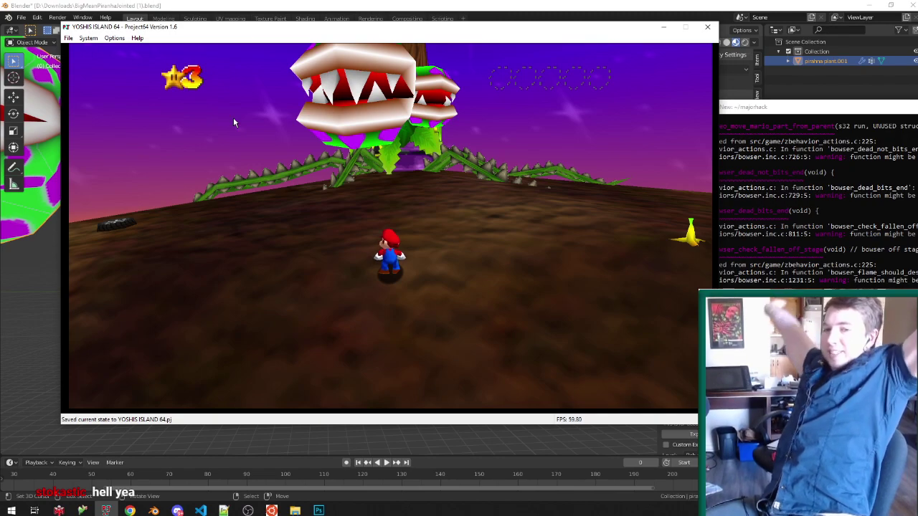
pyautogui.click(406, 435)
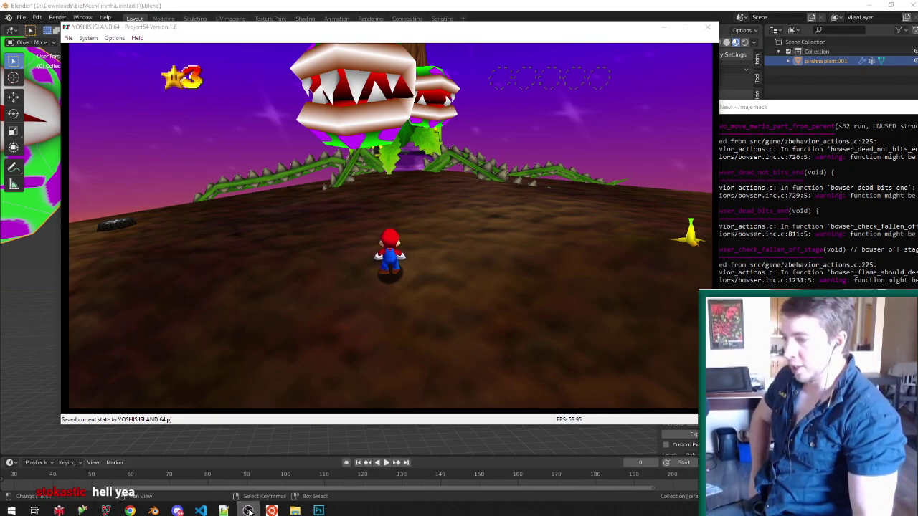